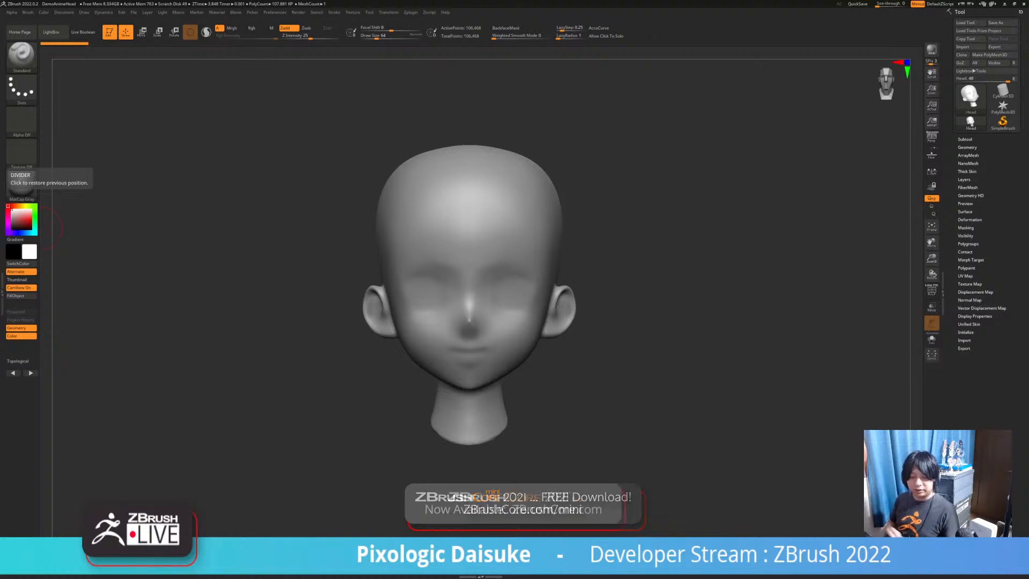
Select the SnakeHook brush, skip the SculptrisPro note until next restart, and set the draw size to about 136
{"action": "left_click_drag", "start_coordinate": [632, 268], "coordinate": [554, 261]}
{"action": "left_click", "coordinate": [21, 54]}
{"action": "key", "text": "s"}
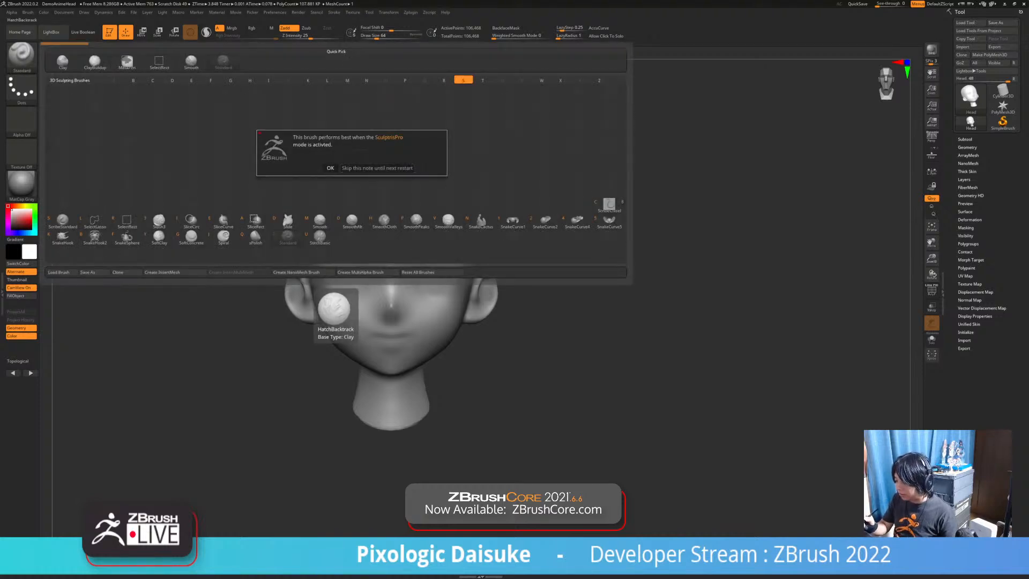
{"action": "left_click", "coordinate": [377, 168]}
{"action": "left_click_drag", "start_coordinate": [533, 188], "coordinate": [496, 155], "text": "alt"}
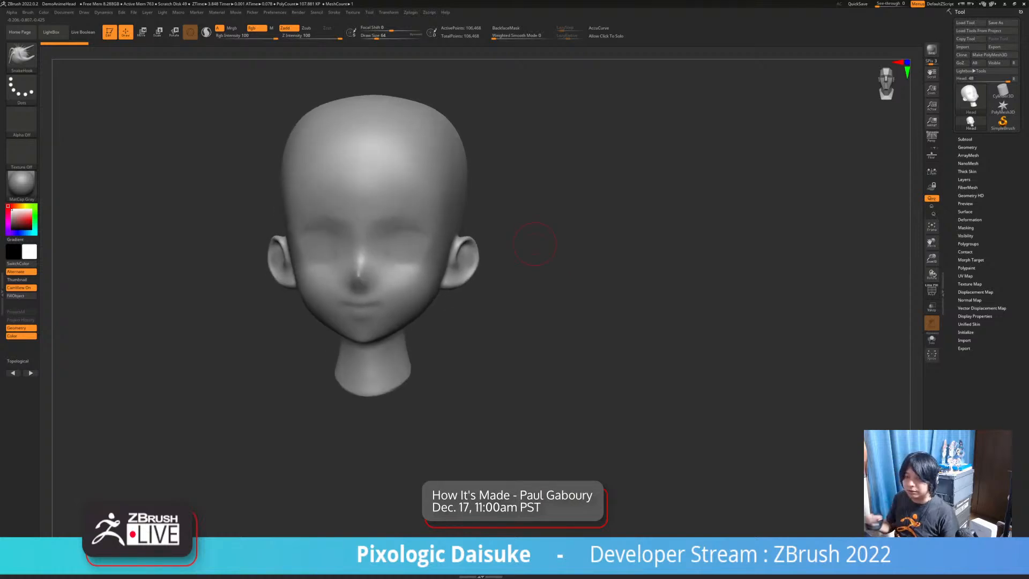
{"action": "left_click", "coordinate": [383, 36]}
{"action": "left_click_drag", "start_coordinate": [498, 257], "coordinate": [485, 290], "text": "alt"}
{"action": "mouse_move", "coordinate": [485, 290]}
{"action": "left_mouse_down"}
{"action": "mouse_move", "coordinate": [506, 305]}
{"action": "mouse_move", "coordinate": [476, 327]}
{"action": "mouse_move", "coordinate": [509, 340]}
{"action": "mouse_move", "coordinate": [491, 332]}
{"action": "left_mouse_up"}
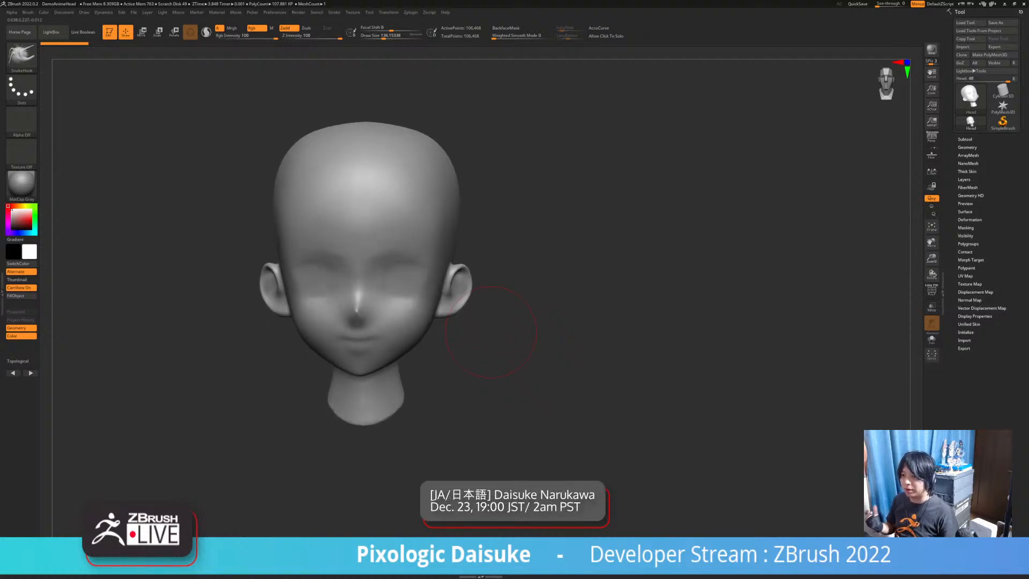
{"action": "left_click_drag", "start_coordinate": [490, 332], "coordinate": [515, 332]}
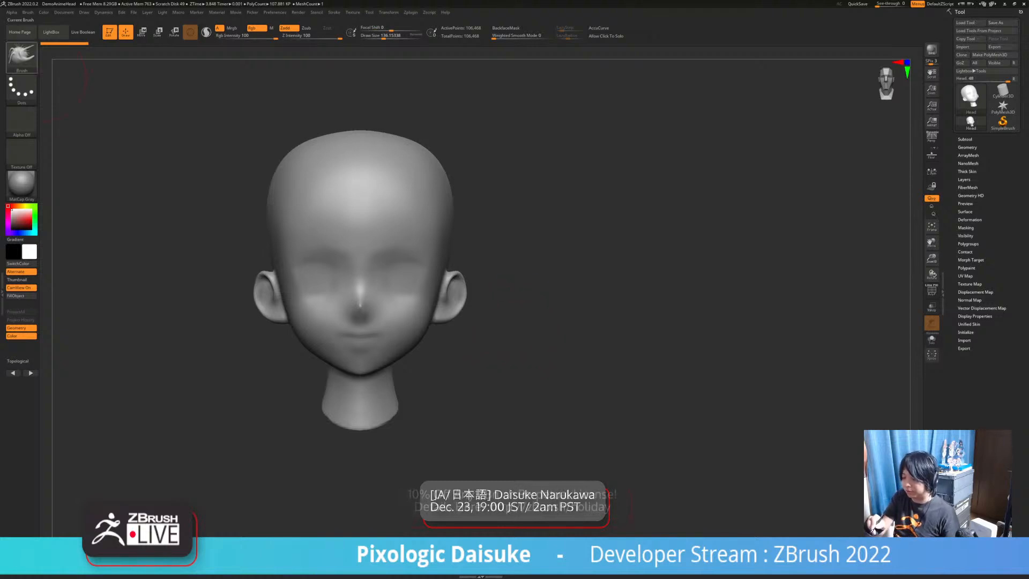
{"action": "key", "text": "b"}
{"action": "key", "text": "m"}
{"action": "key", "text": "p"}
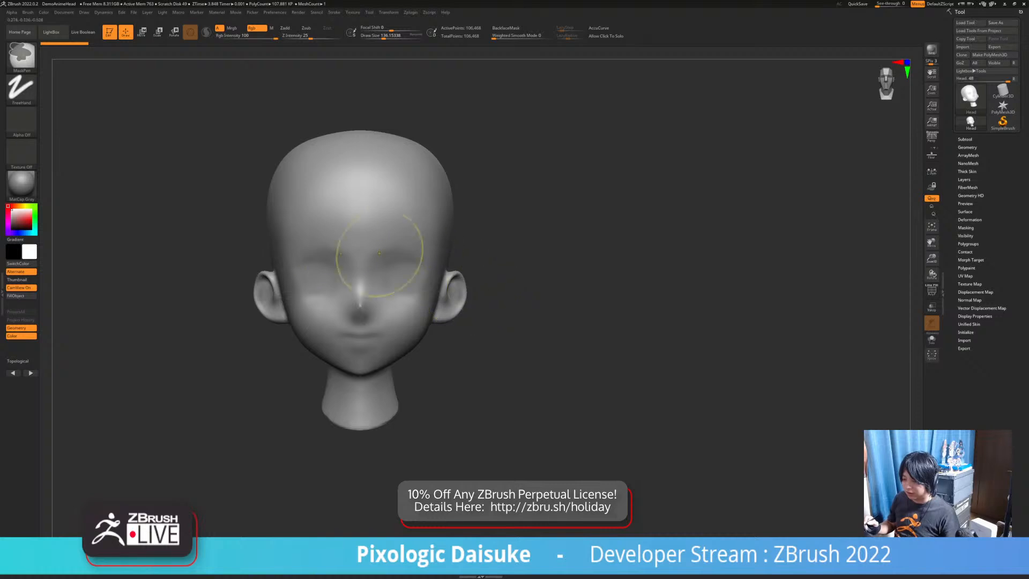
{"action": "left_click", "coordinate": [21, 57]}
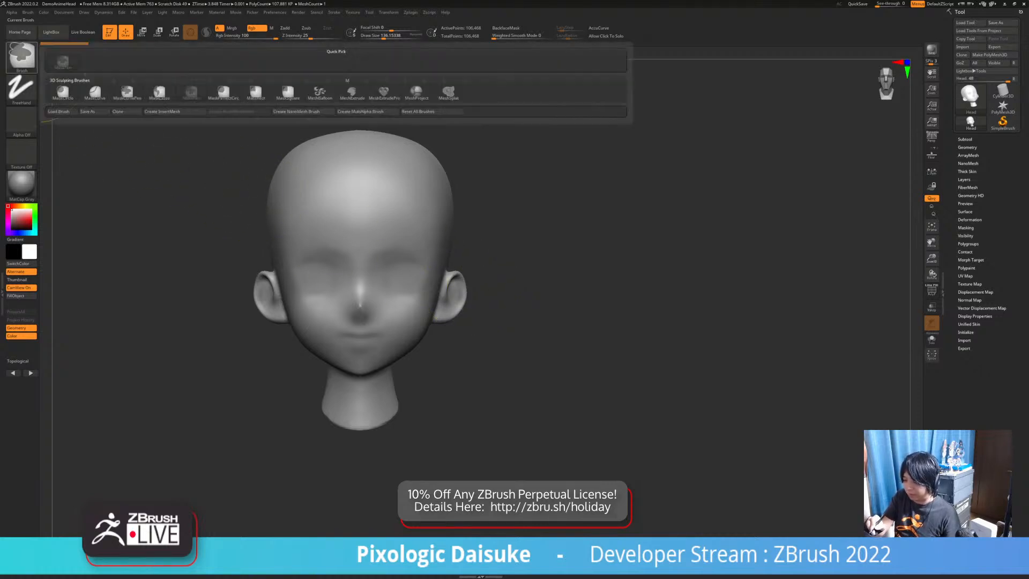
{"action": "left_click", "coordinate": [21, 57]}
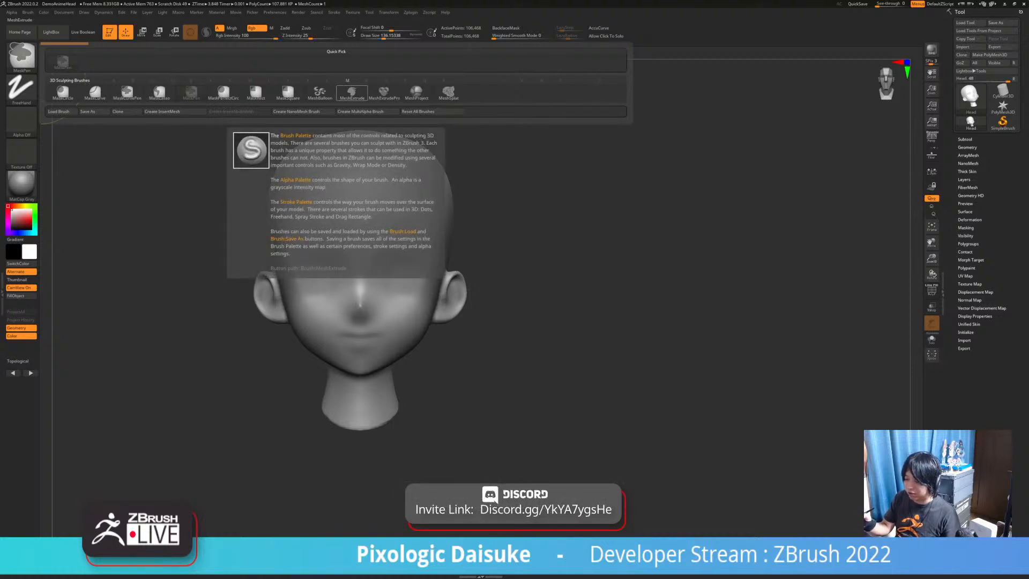
{"action": "key", "text": "b"}
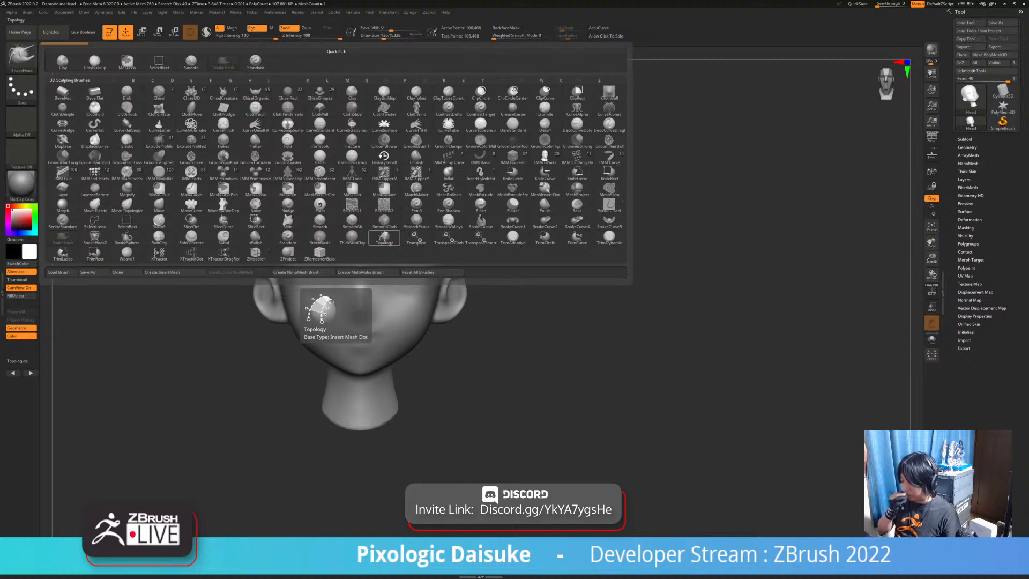
{"action": "mouse_move", "coordinate": [595, 231]}
{"action": "left_mouse_down"}
{"action": "mouse_move", "coordinate": [492, 236]}
{"action": "mouse_move", "coordinate": [584, 231]}
{"action": "left_mouse_up"}
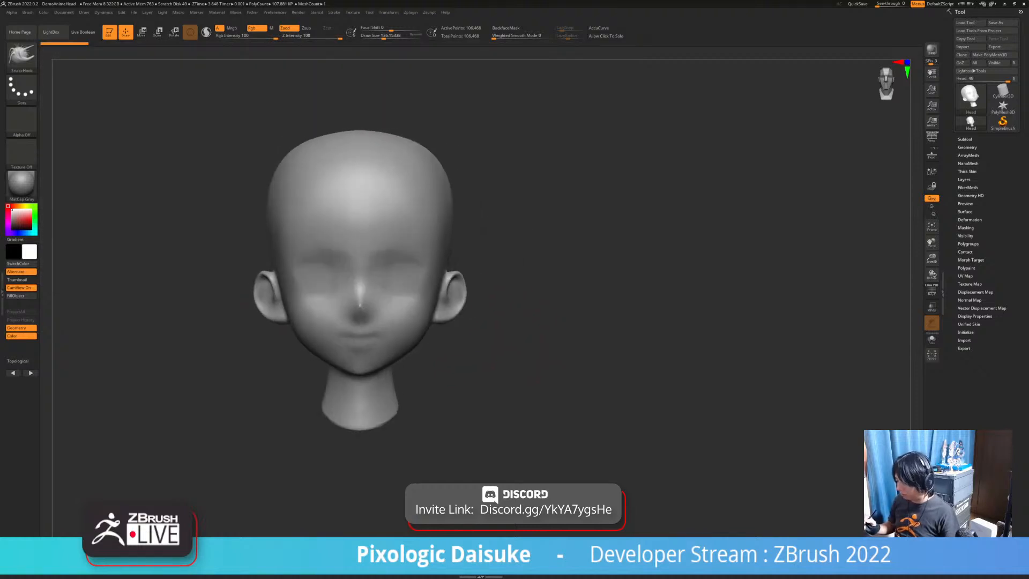
Increase the SnakeHook brush's draw size to about 191 for reshaping the head
{"action": "left_click_drag", "start_coordinate": [384, 38], "coordinate": [387, 37]}
{"action": "left_click_drag", "start_coordinate": [503, 300], "coordinate": [497, 276], "text": "alt"}
{"action": "mouse_move", "coordinate": [497, 276]}
{"action": "left_mouse_down"}
{"action": "mouse_move", "coordinate": [562, 284]}
{"action": "mouse_move", "coordinate": [490, 278]}
{"action": "left_mouse_up"}
{"action": "left_click_drag", "start_coordinate": [472, 316], "coordinate": [430, 325], "text": "alt"}
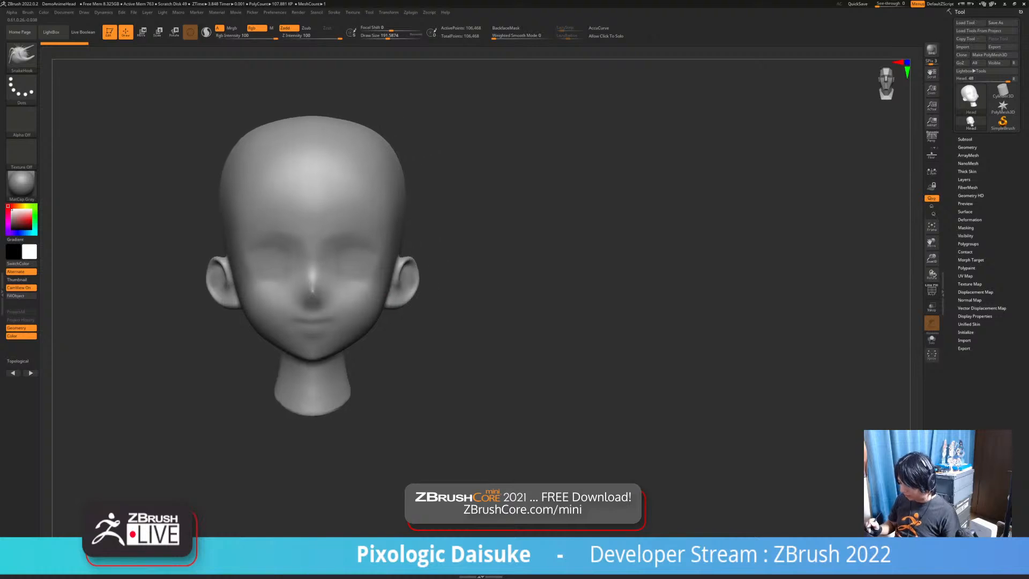
{"action": "key", "text": "comma"}
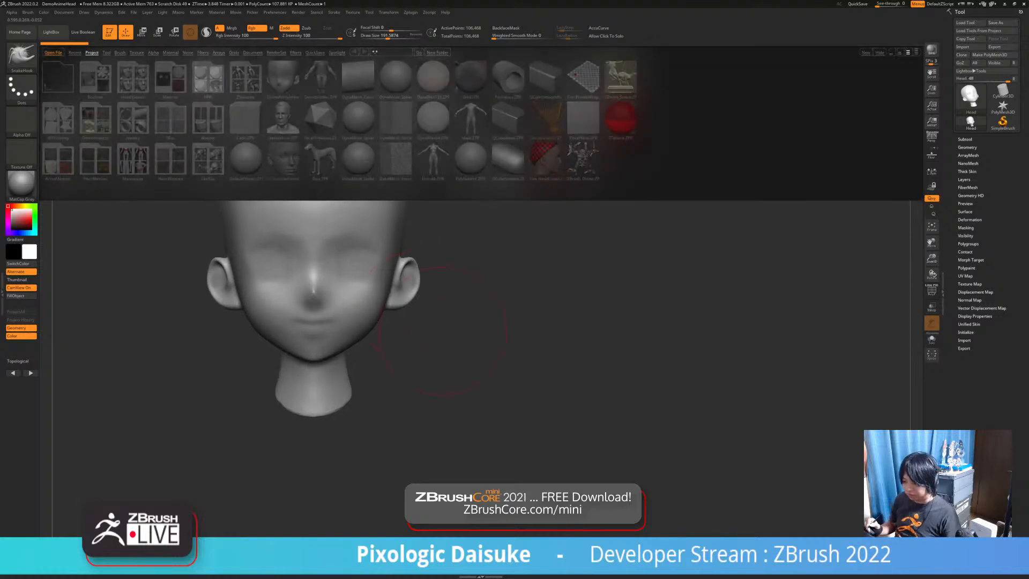
{"action": "key", "text": "comma"}
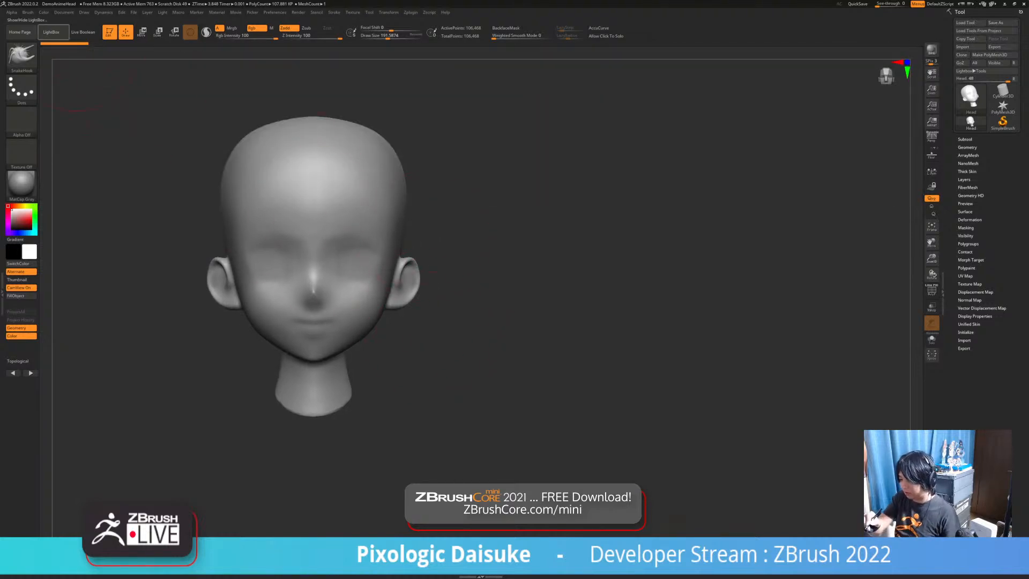
{"action": "key", "text": "comma"}
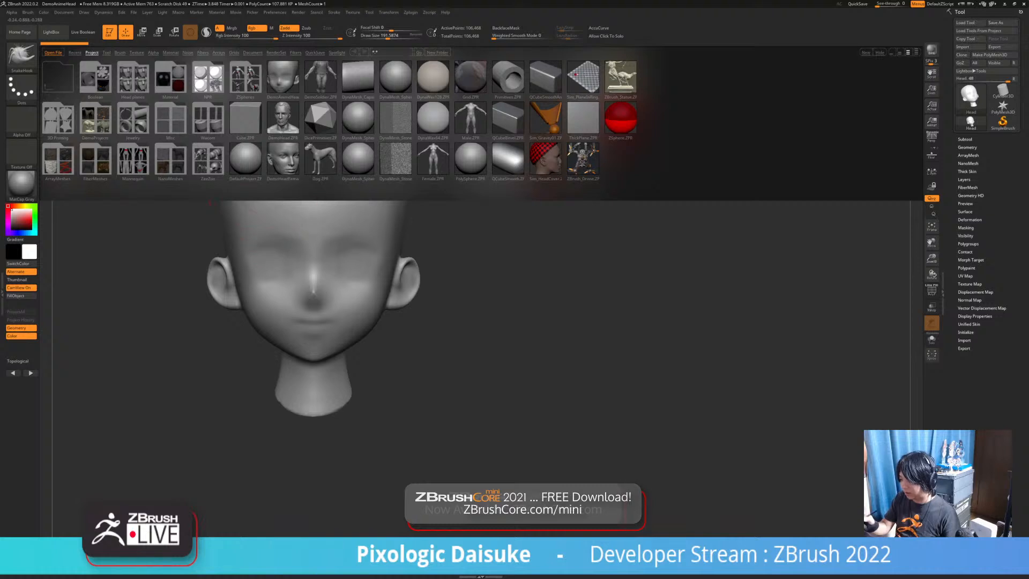
{"action": "left_click", "coordinate": [53, 32]}
Round off the flat crown of the head in front view with an enlarged SnakeHook brush and smooth its side
{"action": "mouse_move", "coordinate": [457, 241]}
{"action": "left_mouse_down", "text": "alt"}
{"action": "mouse_move", "coordinate": [492, 250]}
{"action": "mouse_move", "coordinate": [502, 243]}
{"action": "mouse_move", "coordinate": [492, 251]}
{"action": "left_mouse_up", "text": "alt"}
{"action": "left_click", "coordinate": [391, 37]}
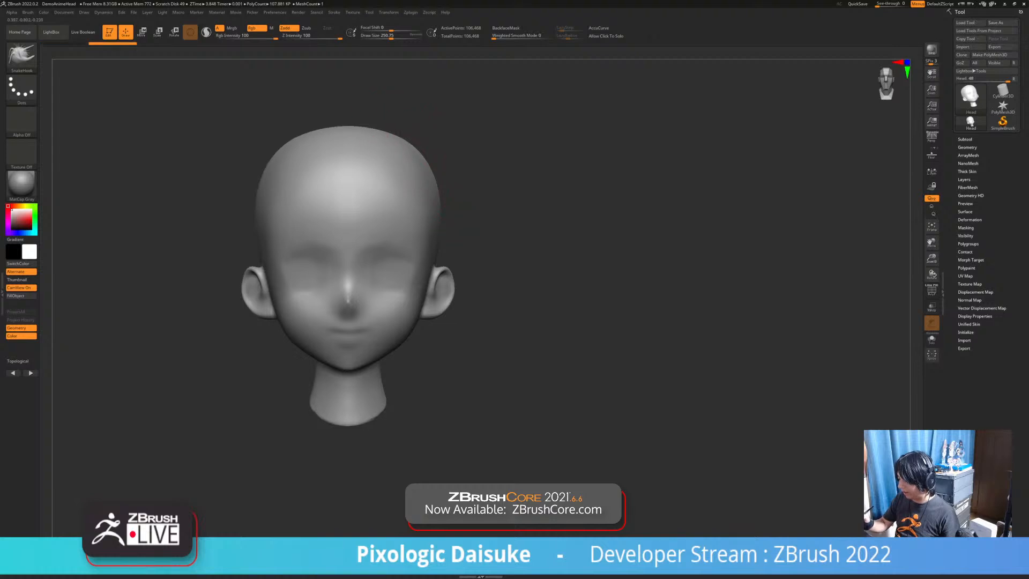
{"action": "key", "text": "shift"}
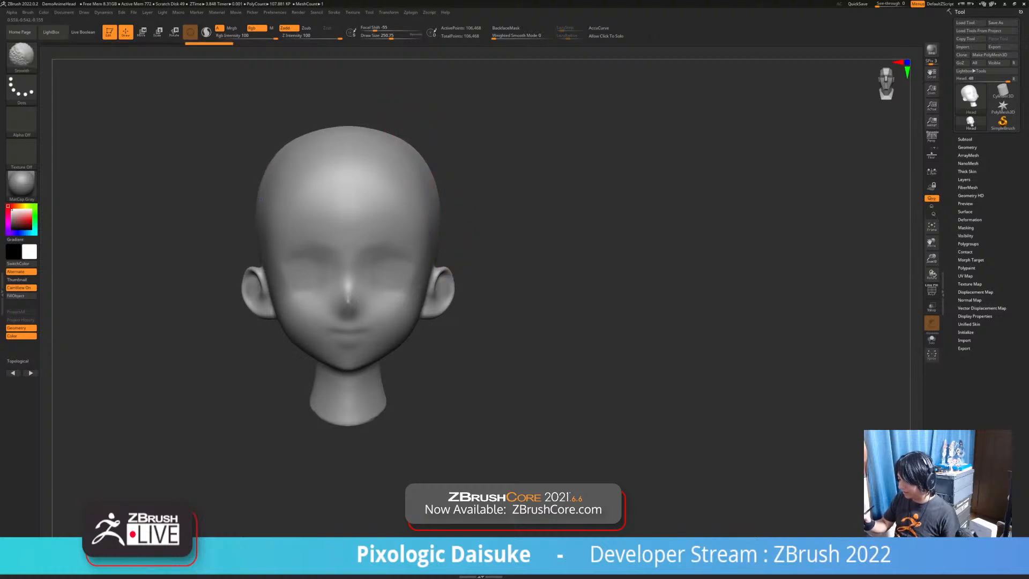
{"action": "mouse_move", "coordinate": [431, 193]}
{"action": "left_mouse_down", "text": "shift"}
{"action": "mouse_move", "coordinate": [415, 150]}
{"action": "mouse_move", "coordinate": [423, 204]}
{"action": "left_mouse_up", "text": "shift"}
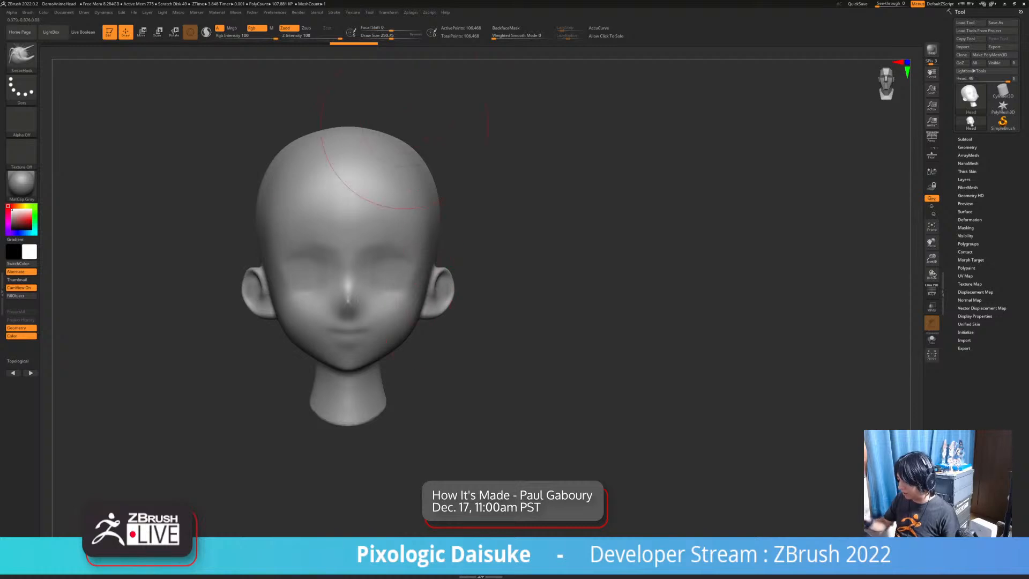
Set the draw size to about 212 and smooth the forehead, crown and back of the skull in profile
{"action": "left_click", "coordinate": [382, 35]}
{"action": "mouse_move", "coordinate": [464, 271]}
{"action": "left_mouse_down"}
{"action": "mouse_move", "coordinate": [515, 280]}
{"action": "mouse_move", "coordinate": [584, 270]}
{"action": "left_mouse_up"}
{"action": "left_click", "coordinate": [389, 36]}
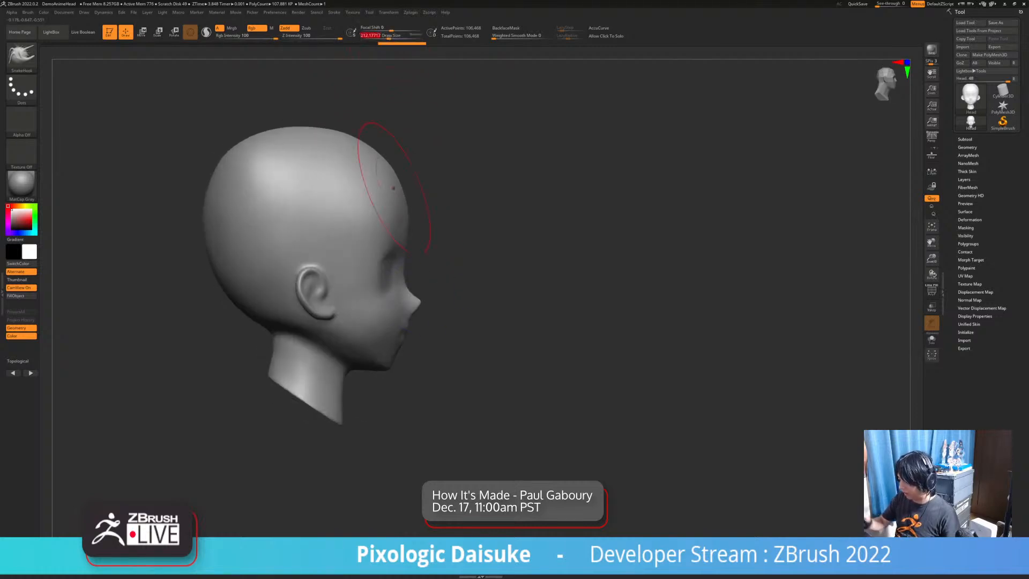
{"action": "left_click_drag", "start_coordinate": [395, 164], "coordinate": [415, 212], "text": "shift"}
{"action": "left_click_drag", "start_coordinate": [396, 161], "coordinate": [332, 145], "text": "shift"}
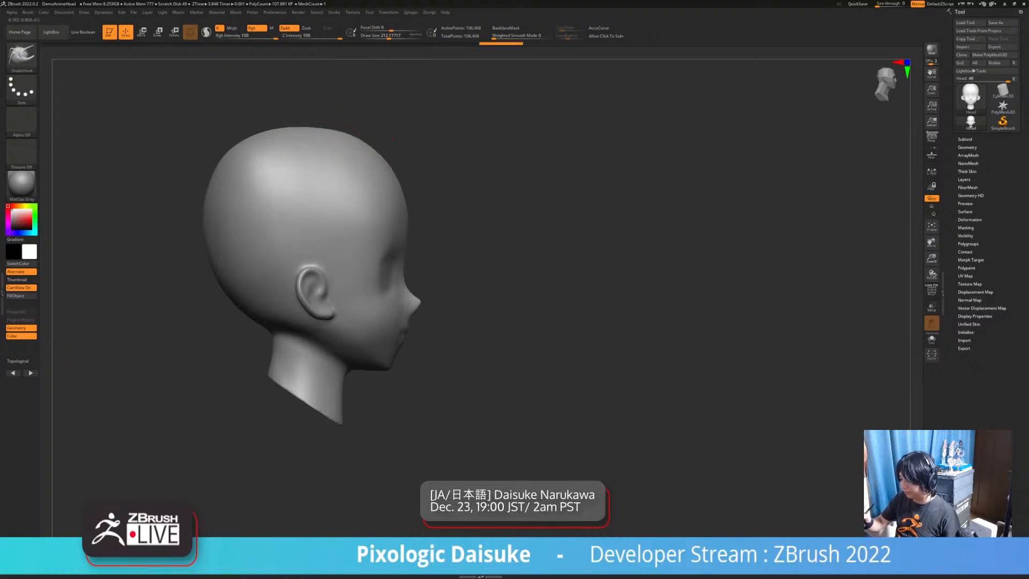
{"action": "mouse_move", "coordinate": [268, 166]}
{"action": "left_mouse_down", "text": "shift"}
{"action": "mouse_move", "coordinate": [322, 195]}
{"action": "mouse_move", "coordinate": [306, 176]}
{"action": "left_mouse_up", "text": "shift"}
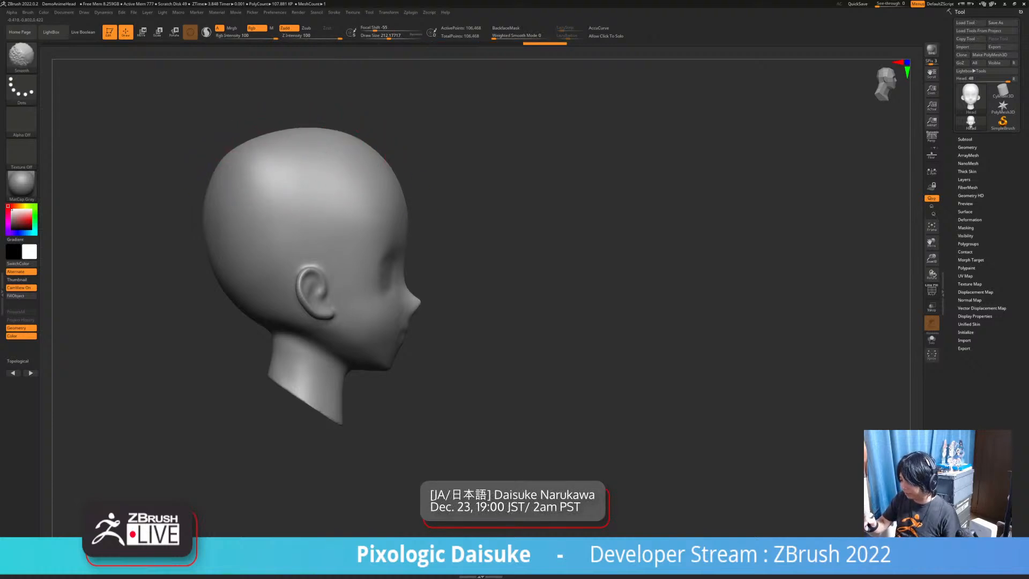
{"action": "mouse_move", "coordinate": [248, 147]}
{"action": "left_mouse_down", "text": "shift"}
{"action": "mouse_move", "coordinate": [241, 161]}
{"action": "mouse_move", "coordinate": [289, 231]}
{"action": "mouse_move", "coordinate": [241, 188]}
{"action": "mouse_move", "coordinate": [244, 199]}
{"action": "left_mouse_up", "text": "shift"}
Pull the upper side of the cranium into a rounder outline and smooth the reshaped area
{"action": "mouse_move", "coordinate": [439, 261]}
{"action": "left_mouse_down"}
{"action": "mouse_move", "coordinate": [379, 297]}
{"action": "mouse_move", "coordinate": [330, 299]}
{"action": "left_mouse_up"}
{"action": "mouse_move", "coordinate": [420, 165]}
{"action": "left_mouse_down"}
{"action": "mouse_move", "coordinate": [410, 160]}
{"action": "mouse_move", "coordinate": [425, 179]}
{"action": "left_mouse_up"}
{"action": "left_click_drag", "start_coordinate": [398, 147], "coordinate": [390, 153], "text": "shift"}
Reduce the draw size to about 101 and enlarge both ears
{"action": "left_click", "coordinate": [384, 37]}
{"action": "right_click_drag", "start_coordinate": [433, 289], "coordinate": [474, 289]}
{"action": "left_click_drag", "start_coordinate": [386, 36], "coordinate": [380, 36]}
{"action": "mouse_move", "coordinate": [399, 281]}
{"action": "right_mouse_down"}
{"action": "mouse_move", "coordinate": [438, 284]}
{"action": "mouse_move", "coordinate": [439, 300]}
{"action": "mouse_move", "coordinate": [420, 268]}
{"action": "mouse_move", "coordinate": [437, 280]}
{"action": "mouse_move", "coordinate": [427, 322]}
{"action": "mouse_move", "coordinate": [435, 236]}
{"action": "mouse_move", "coordinate": [458, 252]}
{"action": "right_mouse_up"}
Smooth away the mouth detail and soften the chin
{"action": "mouse_move", "coordinate": [370, 250]}
{"action": "right_mouse_down"}
{"action": "mouse_move", "coordinate": [390, 255]}
{"action": "mouse_move", "coordinate": [333, 271]}
{"action": "right_mouse_up"}
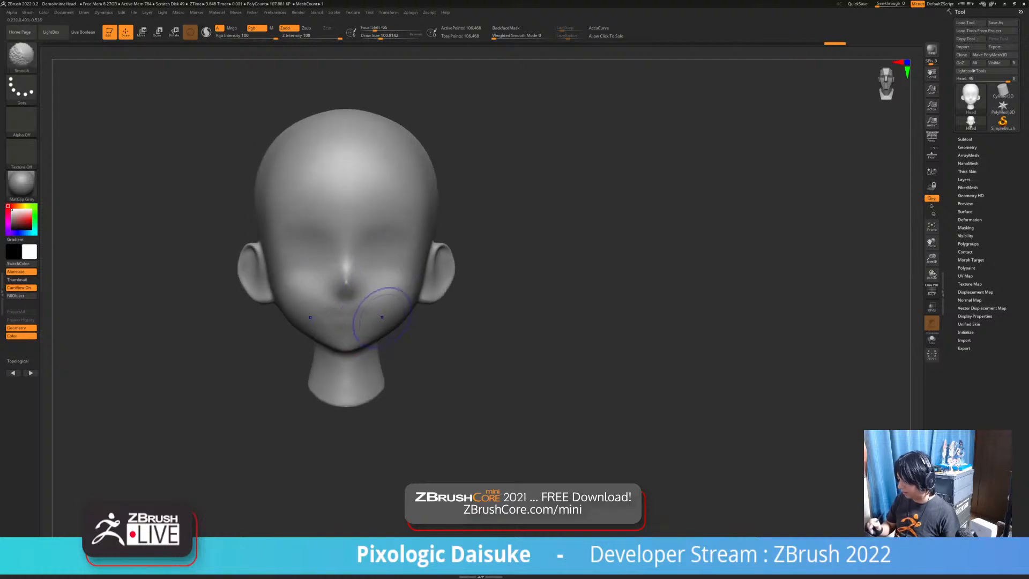
{"action": "left_click_drag", "start_coordinate": [345, 351], "coordinate": [344, 343], "text": "shift"}
{"action": "mouse_move", "coordinate": [344, 343]}
{"action": "right_mouse_down", "text": "alt"}
{"action": "mouse_move", "coordinate": [347, 324]}
{"action": "mouse_move", "coordinate": [381, 310]}
{"action": "mouse_move", "coordinate": [334, 306]}
{"action": "right_mouse_up", "text": "alt"}
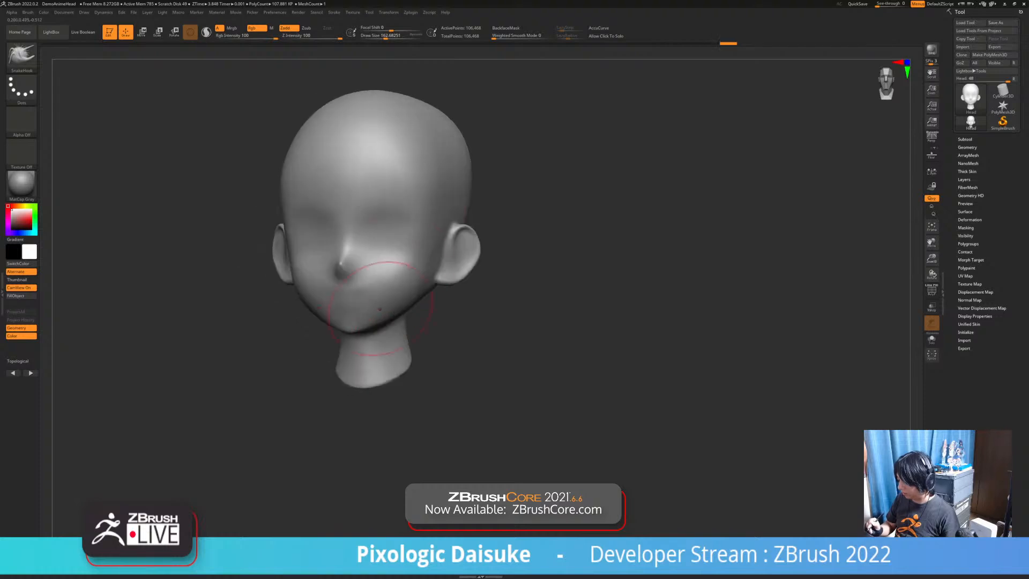
Set the SnakeHook draw size to about 94 and reshape the jawline and lower cheeks from several angles
{"action": "left_click_drag", "start_coordinate": [385, 37], "coordinate": [380, 36]}
{"action": "mouse_move", "coordinate": [324, 316]}
{"action": "right_mouse_down"}
{"action": "mouse_move", "coordinate": [355, 326]}
{"action": "mouse_move", "coordinate": [359, 310]}
{"action": "right_mouse_up"}
{"action": "left_click_drag", "start_coordinate": [401, 306], "coordinate": [396, 298]}
{"action": "right_click_drag", "start_coordinate": [402, 279], "coordinate": [396, 309]}
{"action": "left_click_drag", "start_coordinate": [396, 309], "coordinate": [399, 303]}
{"action": "right_click_drag", "start_coordinate": [413, 300], "coordinate": [407, 286]}
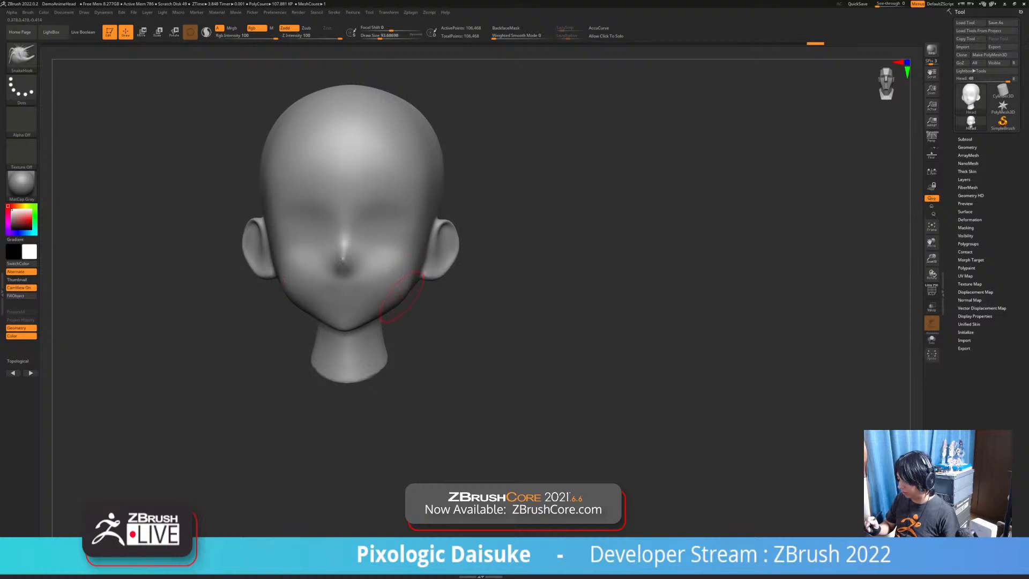
{"action": "left_click_drag", "start_coordinate": [402, 299], "coordinate": [400, 293]}
{"action": "right_click_drag", "start_coordinate": [413, 294], "coordinate": [399, 296]}
Adjust the surface around the mouth with SnakeHook and smooth the adjoining cheek
{"action": "left_click_drag", "start_coordinate": [370, 286], "coordinate": [358, 288]}
{"action": "right_click_drag", "start_coordinate": [357, 288], "coordinate": [379, 280]}
{"action": "left_click_drag", "start_coordinate": [382, 280], "coordinate": [386, 287], "text": "shift"}
{"action": "mouse_move", "coordinate": [418, 283]}
{"action": "right_mouse_down"}
{"action": "mouse_move", "coordinate": [294, 285]}
{"action": "mouse_move", "coordinate": [397, 295]}
{"action": "mouse_move", "coordinate": [363, 277]}
{"action": "right_mouse_up"}
{"action": "left_click", "coordinate": [22, 58]}
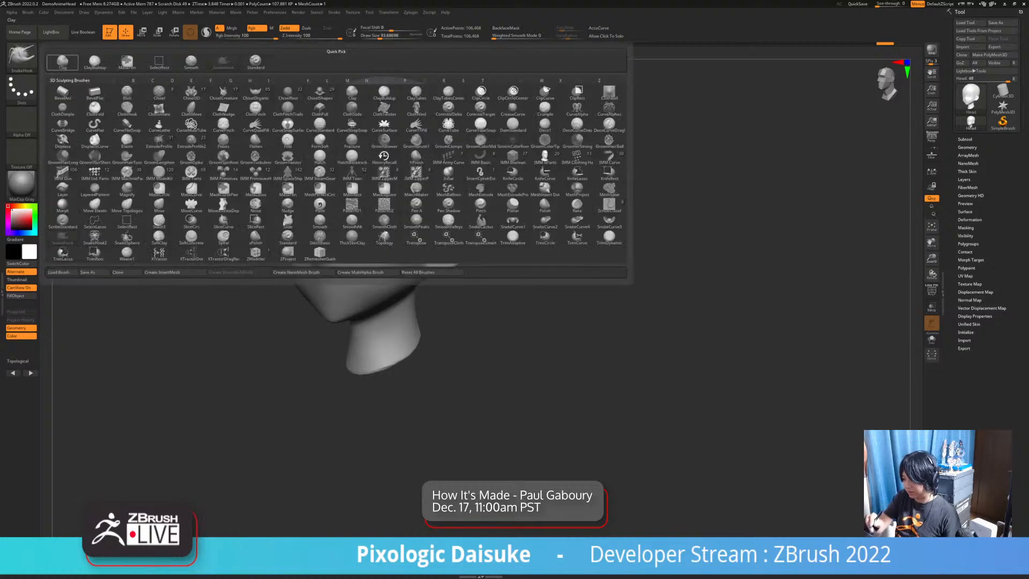
{"action": "left_click", "coordinate": [95, 62]}
{"action": "left_click_drag", "start_coordinate": [380, 35], "coordinate": [383, 36]}
{"action": "mouse_move", "coordinate": [357, 268]}
{"action": "right_mouse_down"}
{"action": "mouse_move", "coordinate": [317, 270]}
{"action": "mouse_move", "coordinate": [371, 278]}
{"action": "right_mouse_up"}
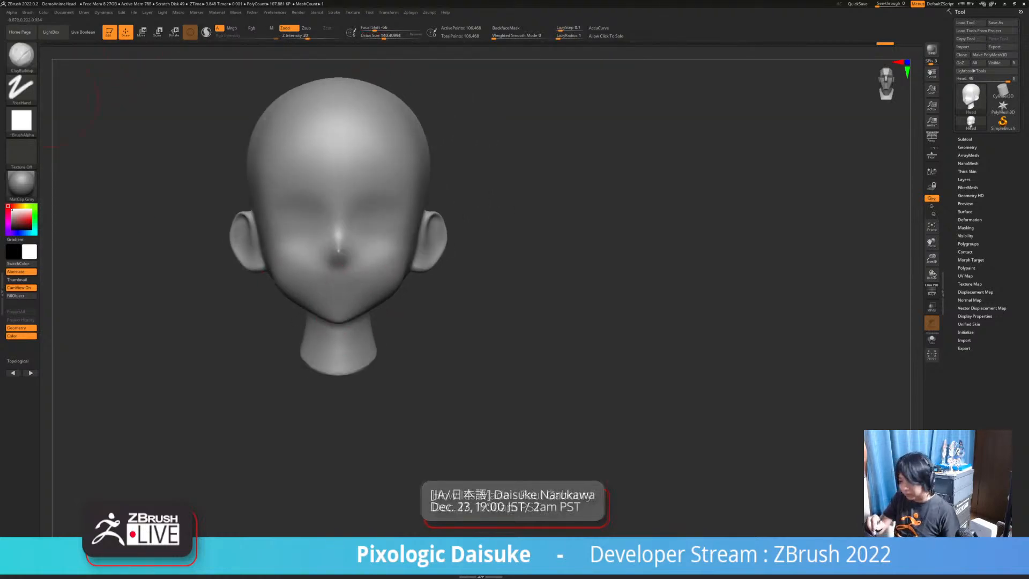
Reselect the SnakeHook brush and set its draw size to about 240
{"action": "left_click", "coordinate": [22, 58]}
{"action": "left_click", "coordinate": [223, 62]}
{"action": "left_click_drag", "start_coordinate": [384, 36], "coordinate": [390, 36]}
{"action": "mouse_move", "coordinate": [335, 343]}
{"action": "right_mouse_down"}
{"action": "mouse_move", "coordinate": [396, 341]}
{"action": "mouse_move", "coordinate": [338, 340]}
{"action": "right_mouse_up"}
{"action": "right_click_drag", "start_coordinate": [391, 297], "coordinate": [397, 345], "text": "alt"}
{"action": "right_click_drag", "start_coordinate": [389, 142], "coordinate": [386, 144]}
Return to the earliest undo history state and redo the edits one by one to review the head's shape changes
{"action": "left_click", "coordinate": [49, 44]}
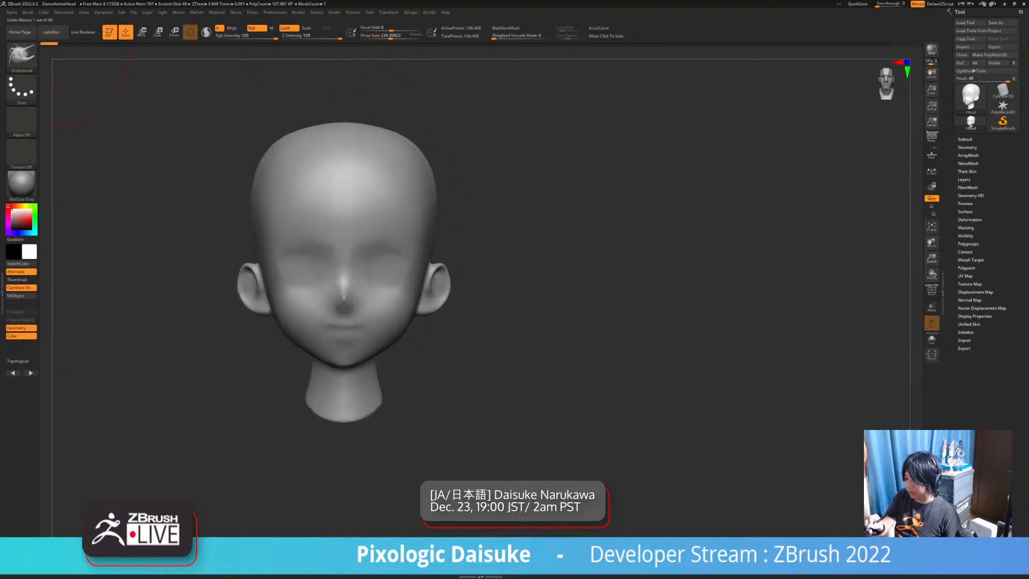
{"action": "key", "text": "ctrl+shift+z"}
{"action": "key", "text": "ctrl+shift+z"}
{"action": "key", "text": "ctrl+shift+z"}
{"action": "key", "text": "ctrl+shift+z"}
{"action": "key", "text": "ctrl+shift+z"}
{"action": "key", "text": "ctrl+shift+z"}
{"action": "key", "text": "ctrl+shift+z"}
{"action": "key", "text": "ctrl+shift+z"}
{"action": "key", "text": "ctrl+shift+z"}
{"action": "key", "text": "ctrl+shift+z"}
{"action": "key", "text": "ctrl+shift+z"}
{"action": "key", "text": "ctrl+shift+z"}
{"action": "key", "text": "ctrl+shift+z"}
{"action": "key", "text": "ctrl+shift+z"}
{"action": "key", "text": "ctrl+shift+z"}
{"action": "key", "text": "ctrl+shift+z"}
{"action": "key", "text": "ctrl+shift+z"}
{"action": "key", "text": "ctrl+shift+z"}
{"action": "key", "text": "ctrl+shift+z"}
{"action": "key", "text": "ctrl+shift+z"}
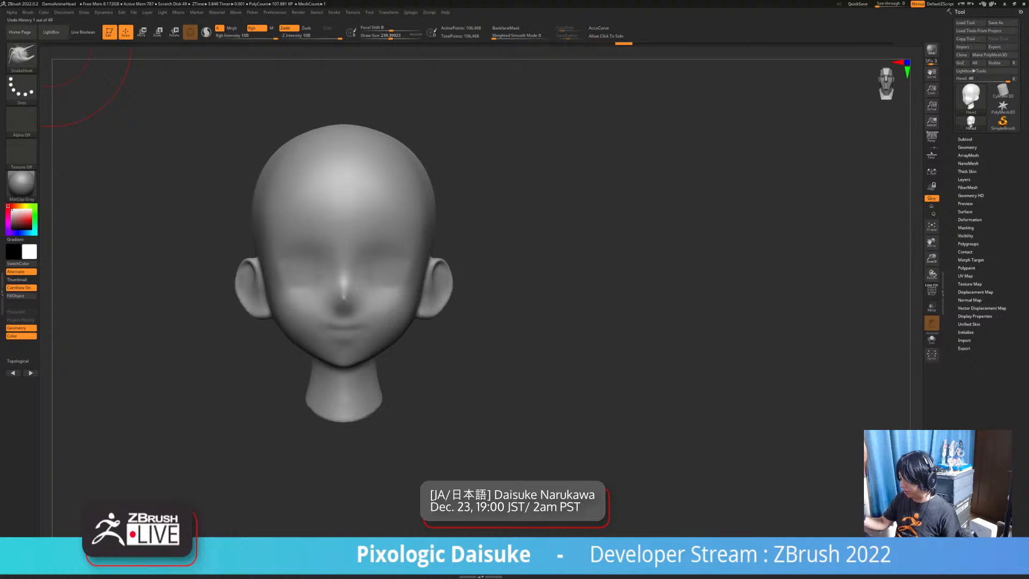
Compare the original head with the latest sculpted state, and undo through the history back to the original
{"action": "left_click", "coordinate": [49, 44]}
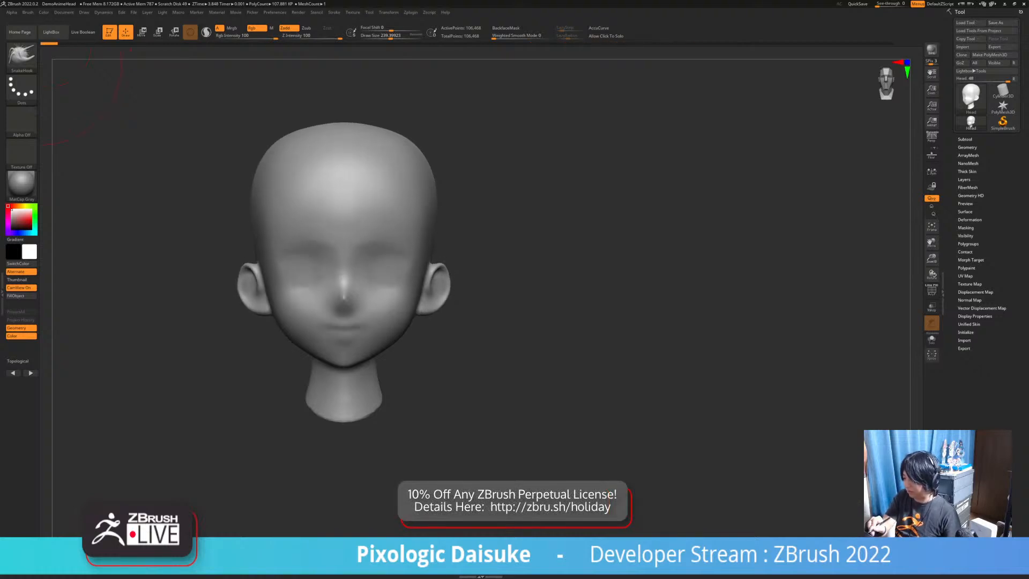
{"action": "left_click", "coordinate": [885, 44]}
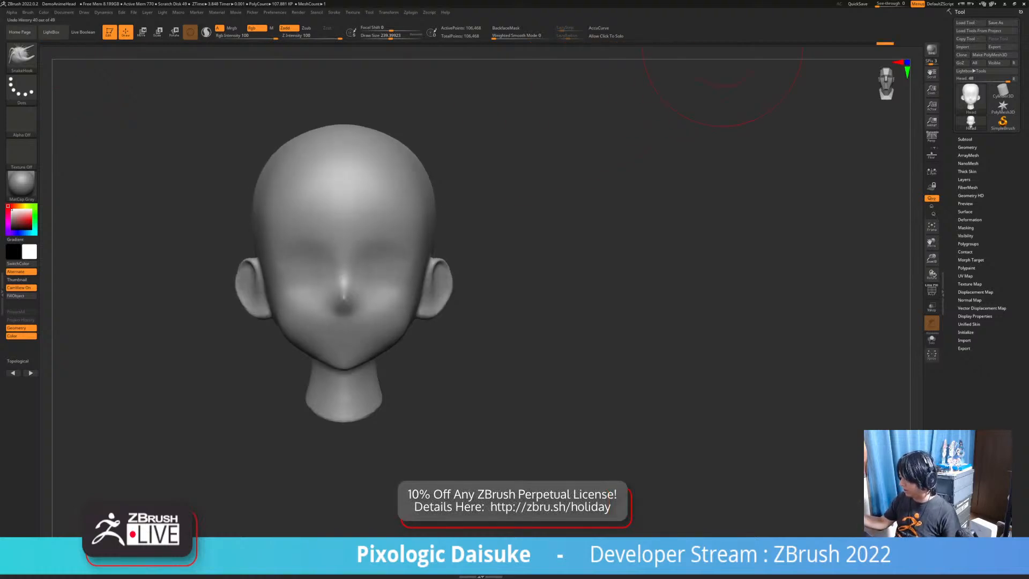
{"action": "key", "text": "ctrl+z"}
{"action": "key", "text": "ctrl+z"}
{"action": "key", "text": "ctrl+z"}
{"action": "key", "text": "ctrl+z"}
{"action": "key", "text": "ctrl+z"}
{"action": "key", "text": "ctrl+z"}
{"action": "key", "text": "ctrl+z"}
{"action": "key", "text": "ctrl+z"}
{"action": "key", "text": "ctrl+z"}
{"action": "key", "text": "ctrl+z"}
{"action": "key", "text": "ctrl+z"}
{"action": "key", "text": "ctrl+z"}
{"action": "key", "text": "ctrl+z"}
{"action": "key", "text": "ctrl+z"}
{"action": "key", "text": "ctrl+z"}
{"action": "key", "text": "ctrl+z"}
{"action": "key", "text": "ctrl+z"}
{"action": "key", "text": "ctrl+z"}
{"action": "key", "text": "ctrl+z"}
{"action": "key", "text": "ctrl+z"}
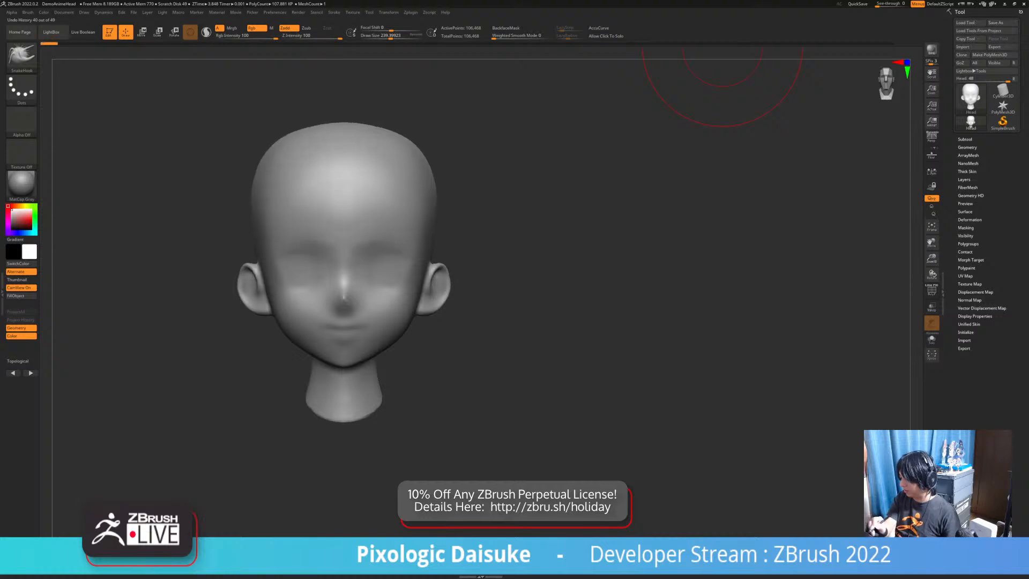
Redo the sculpting edits through the history to bring back the reshaped head
{"action": "key", "text": "ctrl+shift+z"}
{"action": "key", "text": "ctrl+shift+z"}
{"action": "key", "text": "ctrl+shift+z"}
{"action": "key", "text": "ctrl+shift+z"}
{"action": "key", "text": "ctrl+shift+z"}
{"action": "key", "text": "ctrl+shift+z"}
{"action": "key", "text": "ctrl+shift+z"}
{"action": "key", "text": "ctrl+shift+z"}
{"action": "key", "text": "ctrl+shift+z"}
{"action": "key", "text": "ctrl+shift+z"}
{"action": "key", "text": "ctrl+shift+z"}
{"action": "key", "text": "ctrl+shift+z"}
{"action": "key", "text": "ctrl+shift+z"}
{"action": "key", "text": "ctrl+shift+z"}
{"action": "key", "text": "ctrl+shift+z"}
{"action": "key", "text": "ctrl+shift+z"}
{"action": "key", "text": "ctrl+shift+z"}
{"action": "key", "text": "ctrl+shift+z"}
{"action": "key", "text": "ctrl+shift+z"}
{"action": "key", "text": "ctrl+shift+z"}
{"action": "key", "text": "ctrl+shift+z"}
{"action": "key", "text": "ctrl+shift+z"}
{"action": "key", "text": "ctrl+shift+z"}
{"action": "key", "text": "ctrl+shift+z"}
{"action": "key", "text": "ctrl+shift+z"}
{"action": "key", "text": "ctrl+shift+z"}
{"action": "key", "text": "ctrl+shift+z"}
{"action": "key", "text": "ctrl+shift+z"}
{"action": "key", "text": "ctrl+shift+z"}
{"action": "key", "text": "ctrl+shift+z"}
{"action": "key", "text": "ctrl+shift+z"}
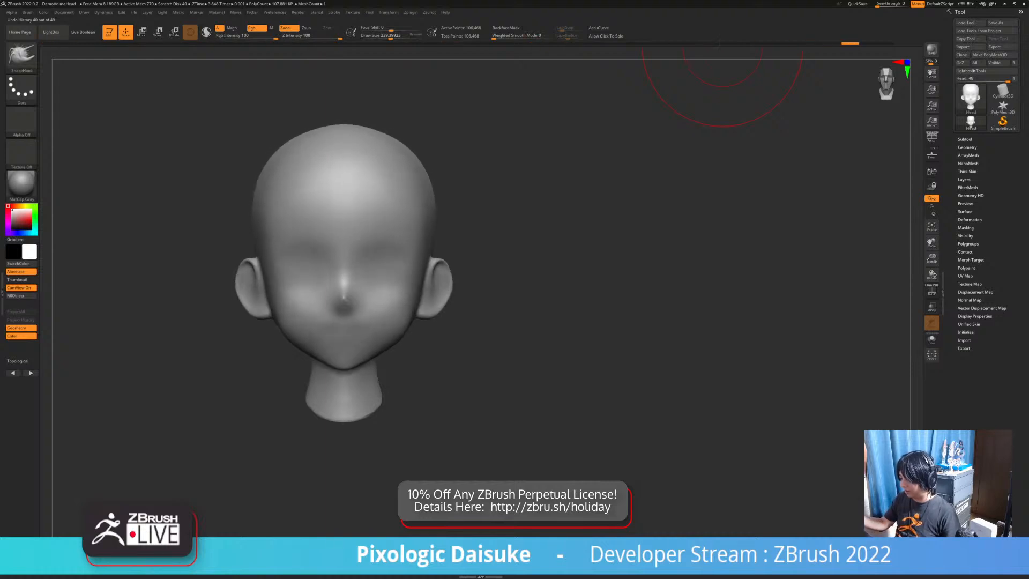
Step back through the undo history to the early head shape for a comparison with the sculpted version
{"action": "key", "text": "ctrl+z"}
{"action": "key", "text": "ctrl+z"}
{"action": "key", "text": "ctrl+z"}
{"action": "key", "text": "ctrl+z"}
{"action": "key", "text": "ctrl+z"}
{"action": "key", "text": "ctrl+z"}
{"action": "key", "text": "ctrl+z"}
{"action": "key", "text": "ctrl+z"}
{"action": "key", "text": "ctrl+z"}
{"action": "key", "text": "ctrl+z"}
{"action": "key", "text": "ctrl+z"}
{"action": "key", "text": "ctrl+z"}
{"action": "key", "text": "ctrl+z"}
{"action": "key", "text": "ctrl+z"}
{"action": "key", "text": "ctrl+z"}
{"action": "key", "text": "ctrl+z"}
{"action": "key", "text": "ctrl+z"}
{"action": "key", "text": "ctrl+z"}
{"action": "key", "text": "ctrl+z"}
{"action": "key", "text": "ctrl+z"}
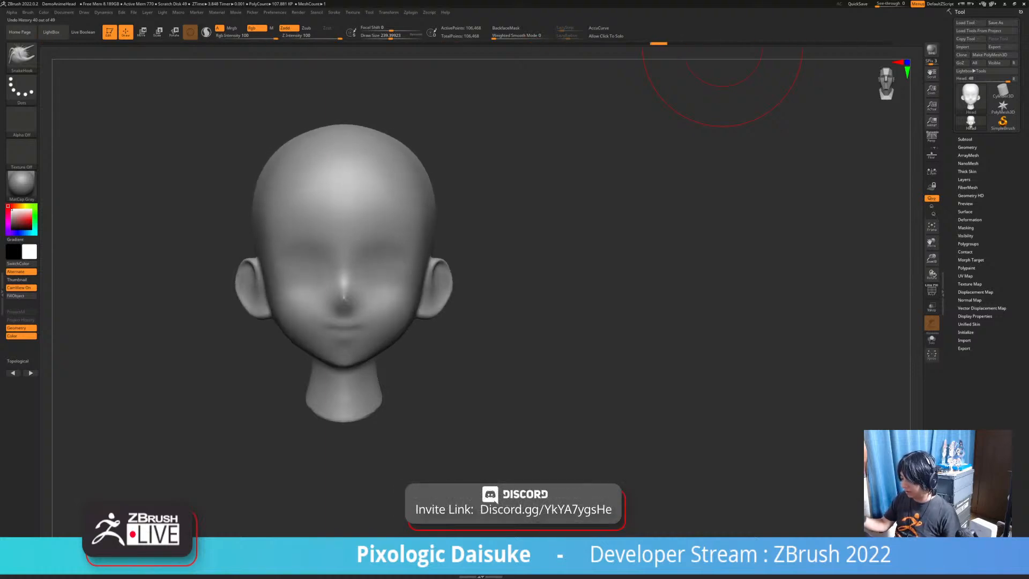
{"action": "key", "text": "ctrl+z"}
{"action": "key", "text": "ctrl+z"}
{"action": "key", "text": "ctrl+z"}
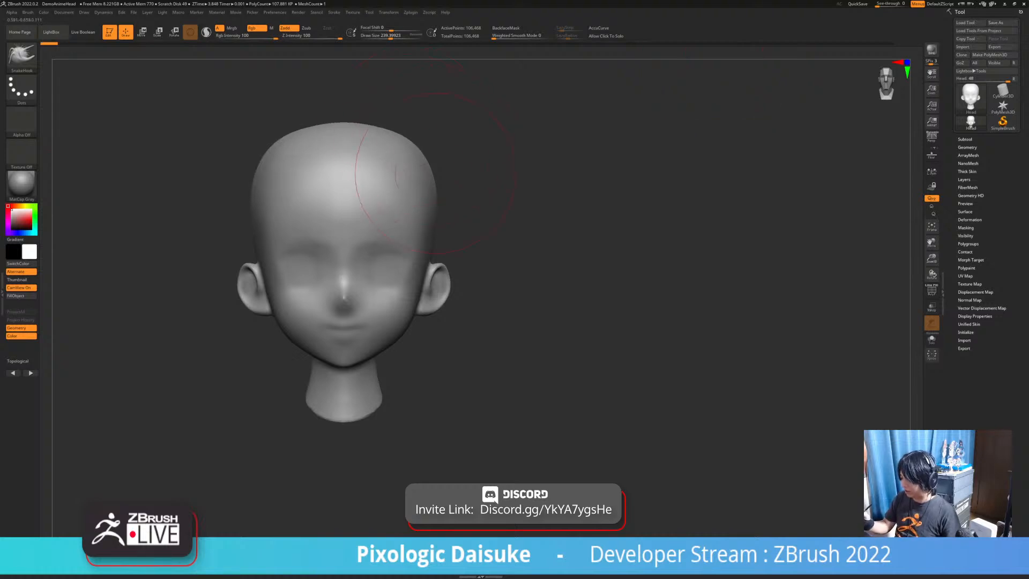
Move forward through the undo history to restore the sculpted head
{"action": "left_click", "coordinate": [675, 43]}
{"action": "key", "text": "ctrl+shift+z"}
{"action": "key", "text": "ctrl+shift+z"}
{"action": "key", "text": "ctrl+shift+z"}
{"action": "key", "text": "ctrl+shift+z"}
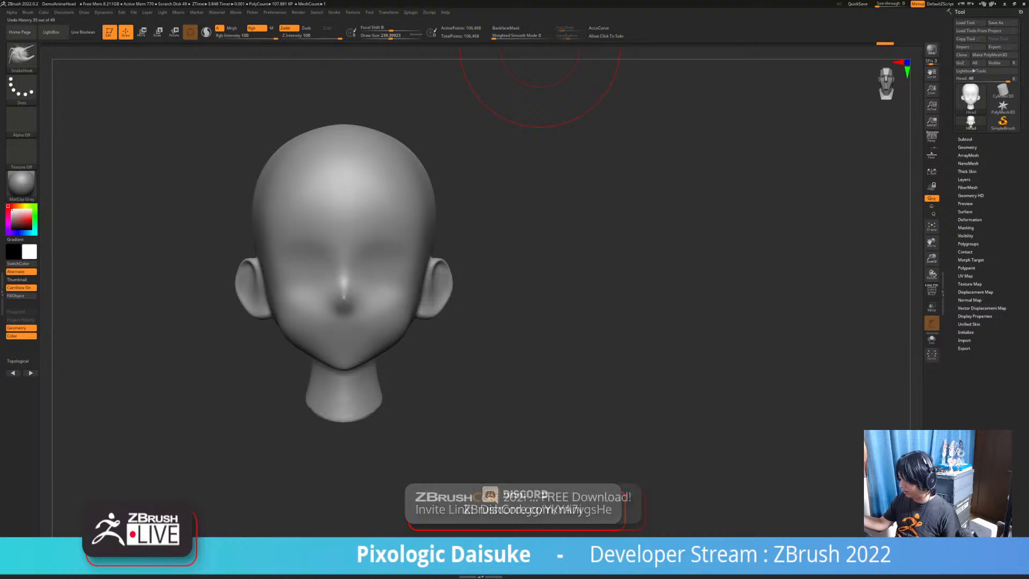
Reduce the draw size to about 136 and reshape the ear near its lobe from the side
{"action": "right_click_drag", "start_coordinate": [426, 287], "coordinate": [268, 285]}
{"action": "left_click", "coordinate": [390, 35]}
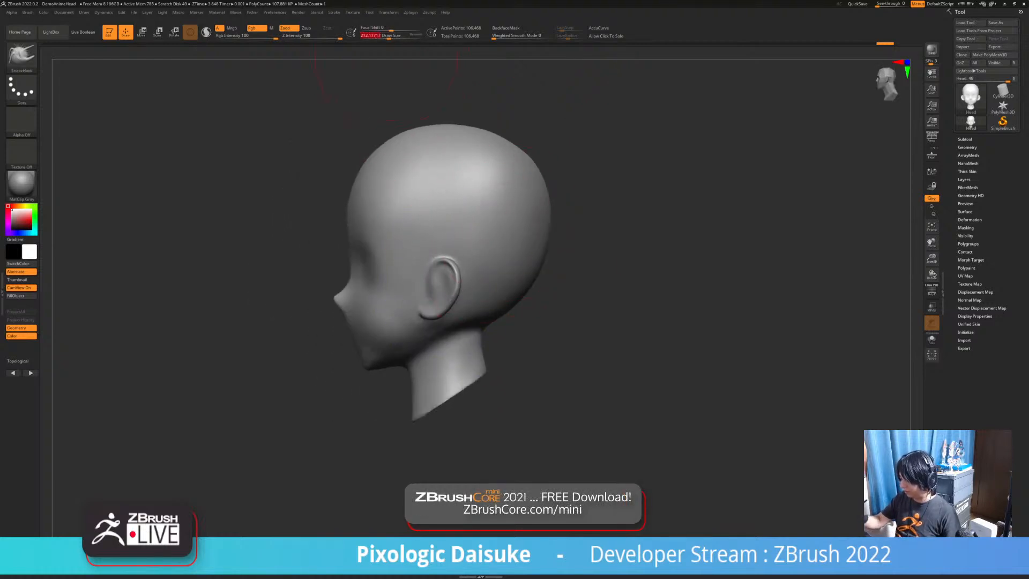
{"action": "right_click_drag", "start_coordinate": [394, 138], "coordinate": [421, 137]}
{"action": "left_click_drag", "start_coordinate": [391, 36], "coordinate": [383, 36]}
{"action": "right_click_drag", "start_coordinate": [437, 284], "coordinate": [449, 279], "text": "shift"}
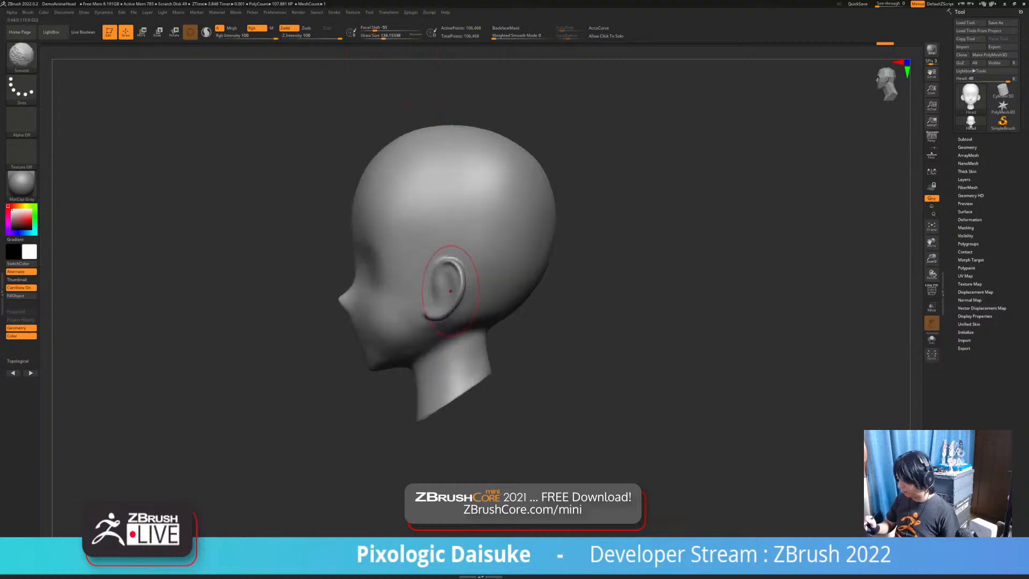
{"action": "left_click_drag", "start_coordinate": [429, 312], "coordinate": [432, 316]}
{"action": "right_click_drag", "start_coordinate": [348, 284], "coordinate": [385, 285]}
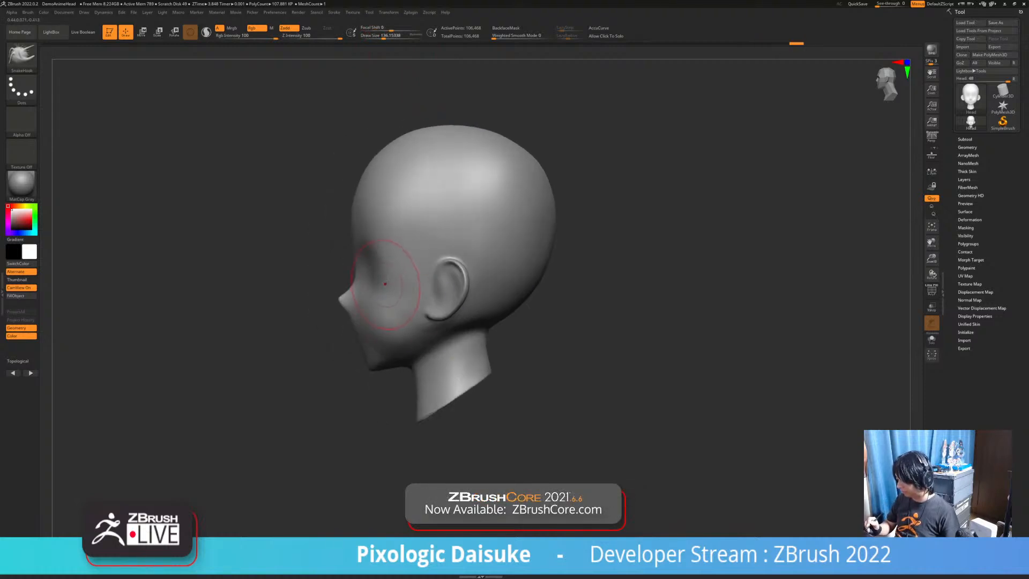
Pull the cheek and the area below the eye socket slightly toward the face with SnakeHook
{"action": "left_click_drag", "start_coordinate": [385, 269], "coordinate": [359, 273]}
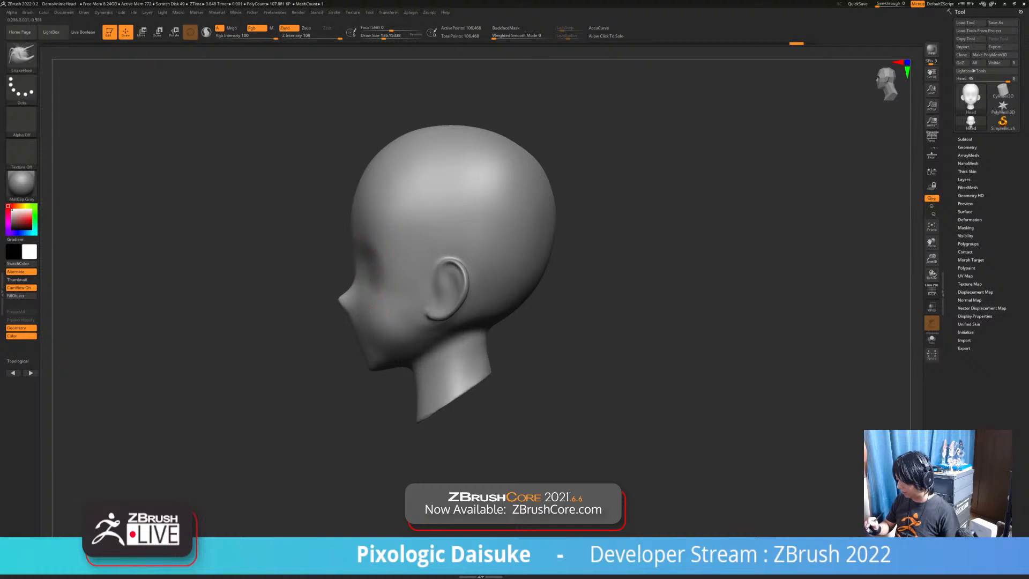
{"action": "mouse_move", "coordinate": [354, 274]}
{"action": "right_mouse_down"}
{"action": "mouse_move", "coordinate": [404, 294]}
{"action": "mouse_move", "coordinate": [401, 281]}
{"action": "mouse_move", "coordinate": [375, 279]}
{"action": "right_mouse_up"}
{"action": "left_click_drag", "start_coordinate": [375, 278], "coordinate": [368, 280]}
{"action": "mouse_move", "coordinate": [369, 274]}
{"action": "right_mouse_down"}
{"action": "mouse_move", "coordinate": [418, 276]}
{"action": "mouse_move", "coordinate": [356, 278]}
{"action": "right_mouse_up"}
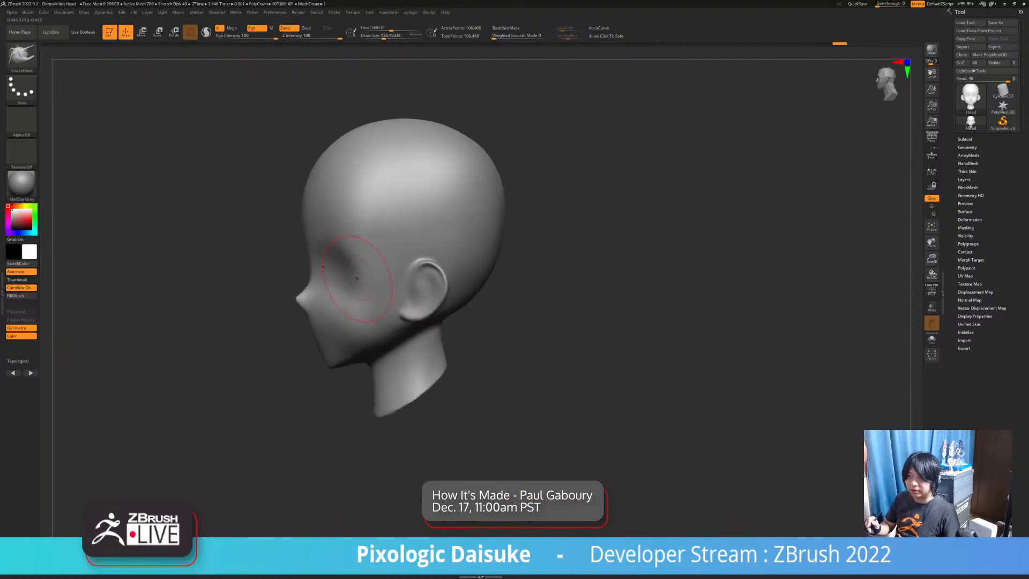
{"action": "mouse_move", "coordinate": [357, 278]}
{"action": "right_mouse_down"}
{"action": "mouse_move", "coordinate": [396, 277]}
{"action": "mouse_move", "coordinate": [368, 319]}
{"action": "right_mouse_up"}
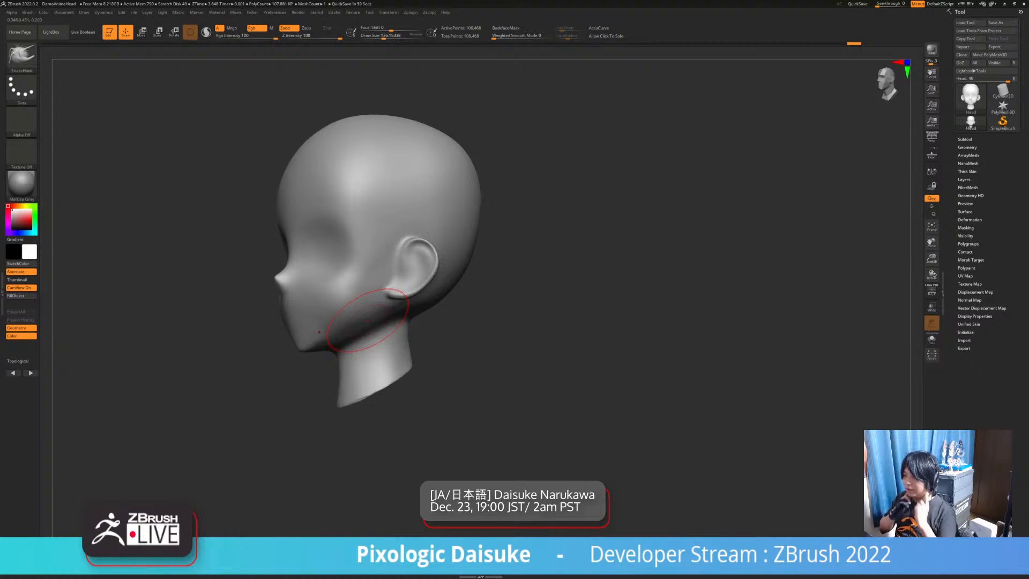
{"action": "right_click_drag", "start_coordinate": [367, 321], "coordinate": [298, 207]}
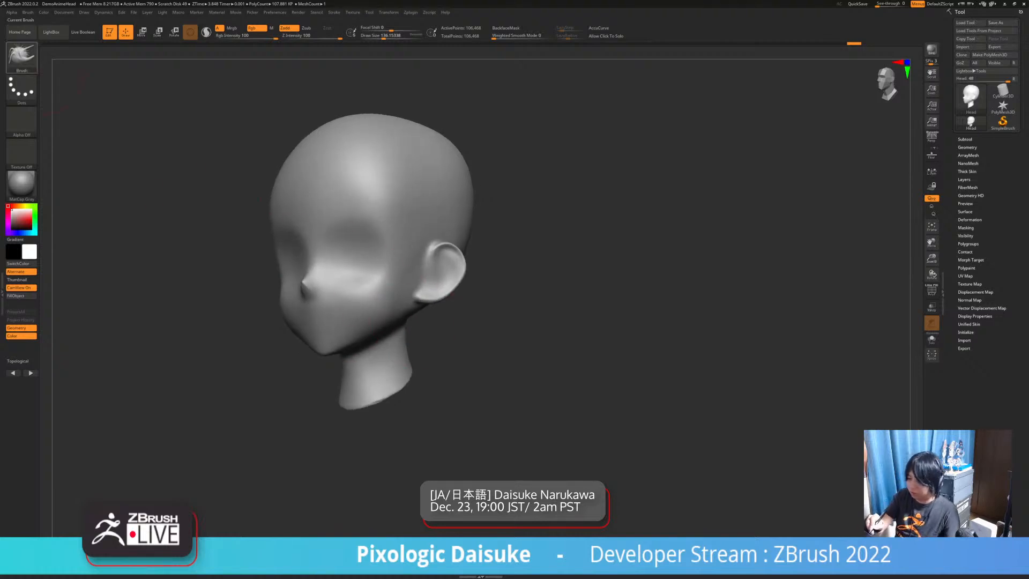
Select the DamStandard brush and carve the jawline from below the ear to under the chin
{"action": "left_click", "coordinate": [22, 53]}
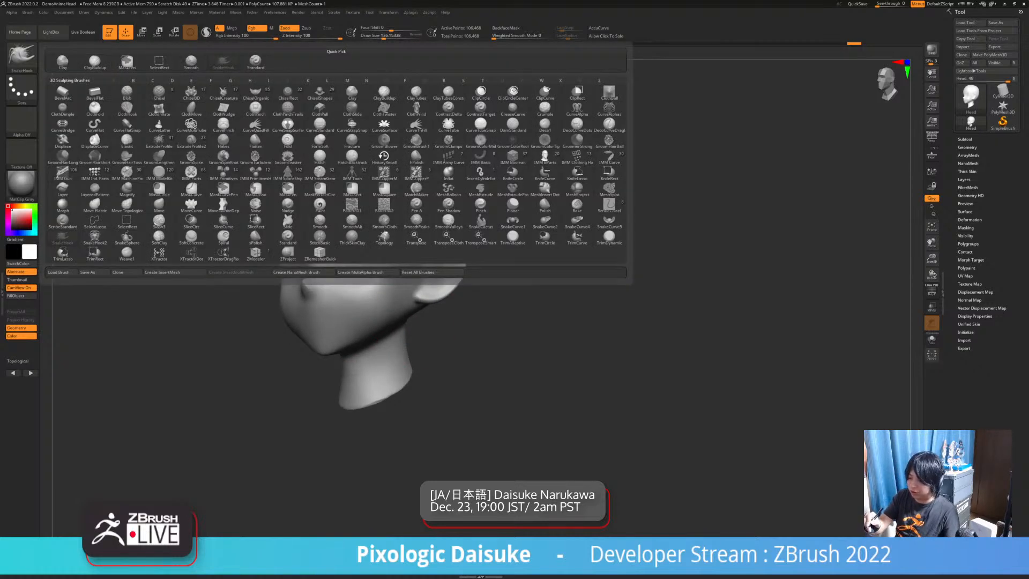
{"action": "key", "text": "d"}
{"action": "key", "text": "s"}
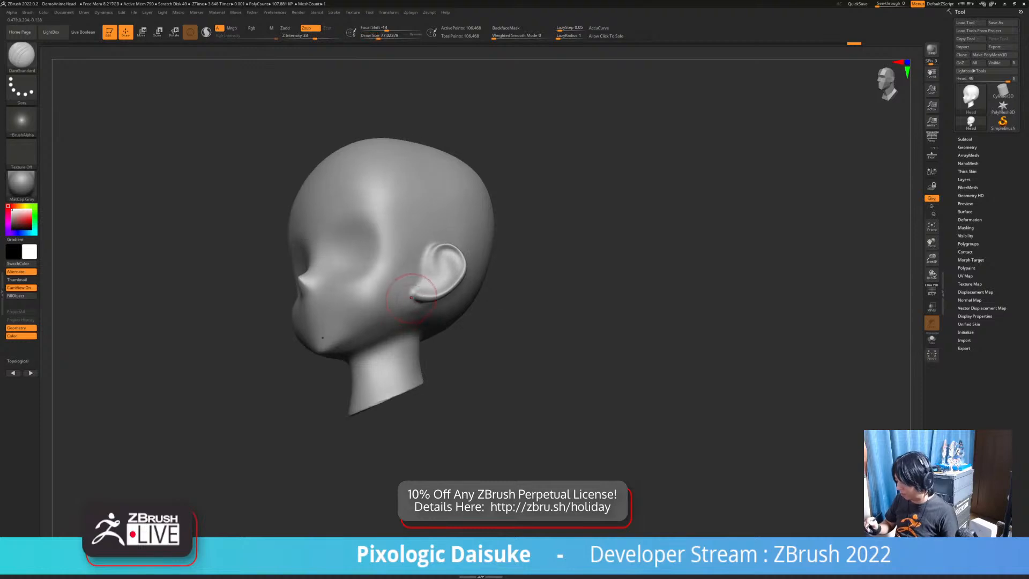
{"action": "right_click_drag", "start_coordinate": [402, 316], "coordinate": [375, 284]}
{"action": "left_click_drag", "start_coordinate": [408, 306], "coordinate": [341, 355]}
{"action": "right_click_drag", "start_coordinate": [341, 355], "coordinate": [351, 378]}
{"action": "mouse_move", "coordinate": [386, 327]}
{"action": "right_mouse_down"}
{"action": "mouse_move", "coordinate": [408, 309]}
{"action": "mouse_move", "coordinate": [375, 338]}
{"action": "mouse_move", "coordinate": [378, 376]}
{"action": "mouse_move", "coordinate": [361, 358]}
{"action": "right_mouse_up"}
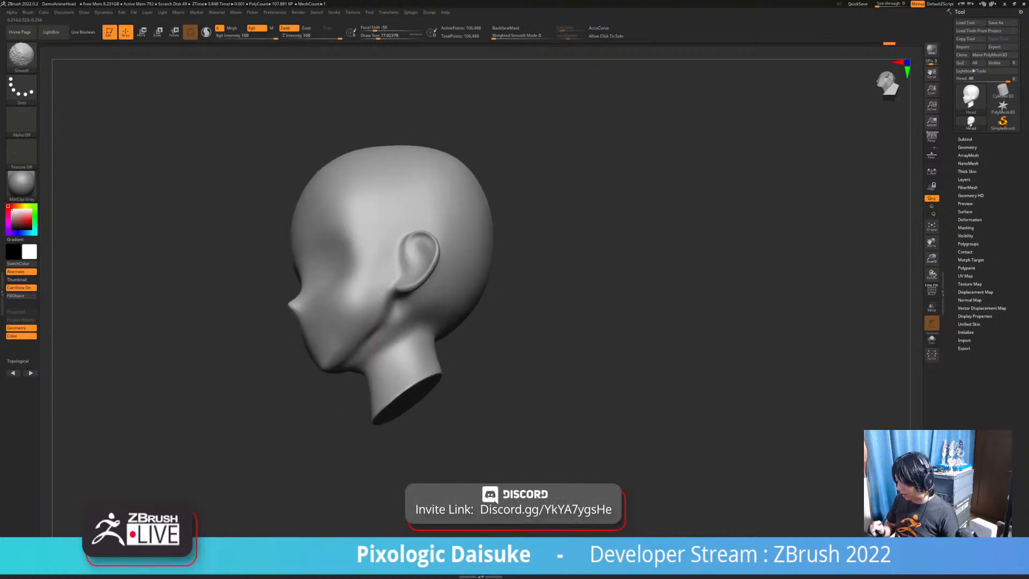
Smooth the carved crease between the jaw and the neck
{"action": "left_click_drag", "start_coordinate": [370, 346], "coordinate": [387, 328], "text": "shift"}
{"action": "right_click_drag", "start_coordinate": [383, 327], "coordinate": [395, 348]}
{"action": "left_click_drag", "start_coordinate": [386, 327], "coordinate": [375, 343], "text": "shift"}
{"action": "right_click_drag", "start_coordinate": [370, 344], "coordinate": [420, 332]}
{"action": "left_click_drag", "start_coordinate": [394, 327], "coordinate": [378, 340], "text": "shift"}
{"action": "mouse_move", "coordinate": [375, 340]}
{"action": "right_mouse_down", "text": "shift"}
{"action": "mouse_move", "coordinate": [410, 337]}
{"action": "mouse_move", "coordinate": [377, 298]}
{"action": "right_mouse_up", "text": "shift"}
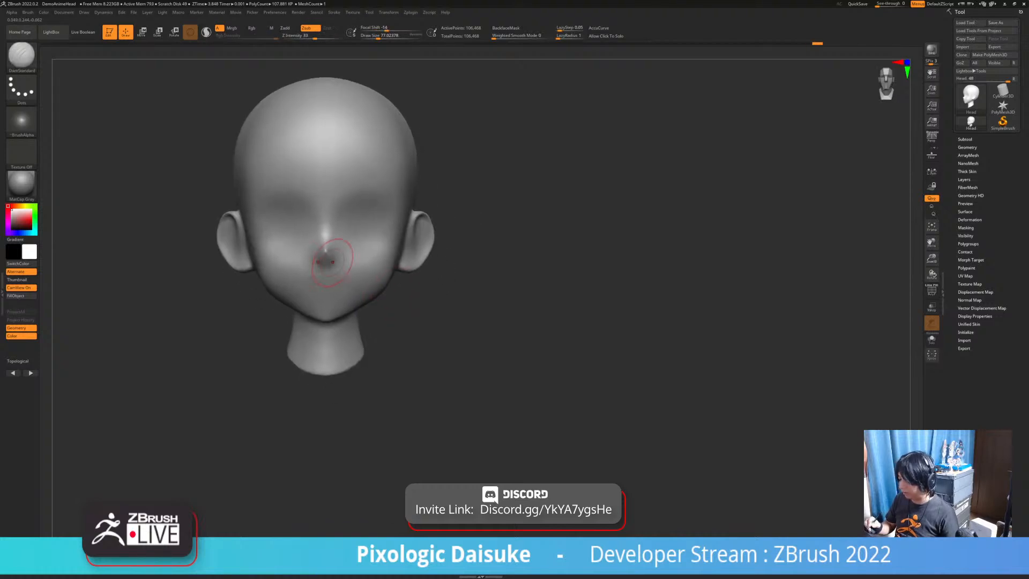
Select the ClayBuildup brush, enlarge its draw size, and build up and smooth the side of the neck below the ear
{"action": "left_click", "coordinate": [21, 55]}
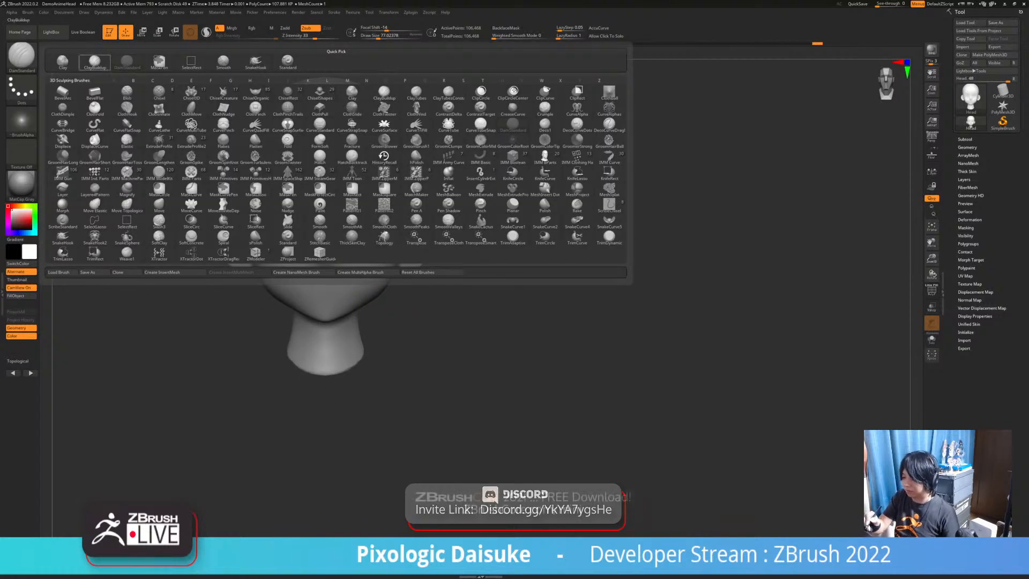
{"action": "left_click", "coordinate": [95, 63]}
{"action": "mouse_move", "coordinate": [423, 321]}
{"action": "right_mouse_down"}
{"action": "mouse_move", "coordinate": [386, 323]}
{"action": "mouse_move", "coordinate": [381, 311]}
{"action": "right_mouse_up"}
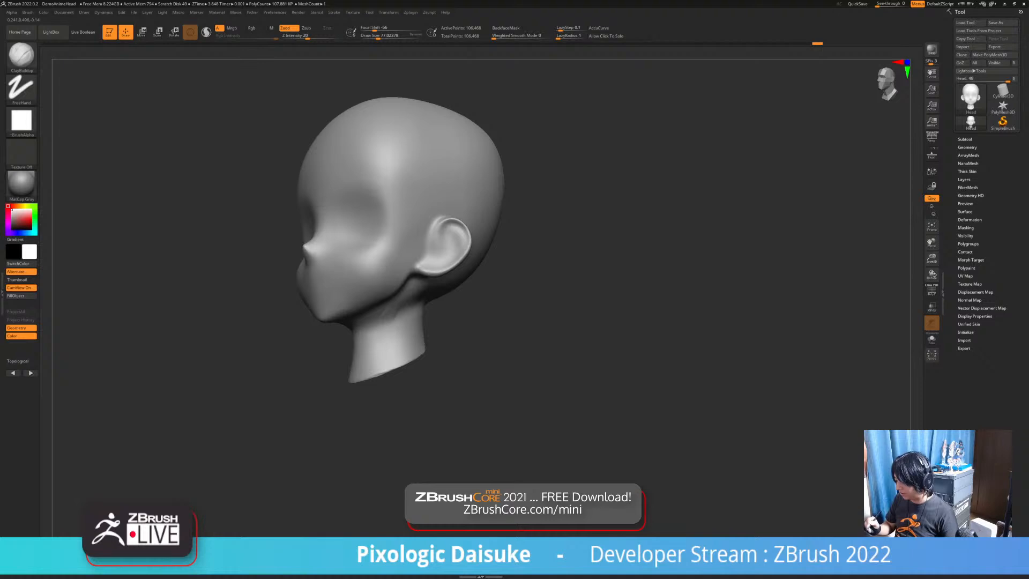
{"action": "left_click", "coordinate": [386, 37]}
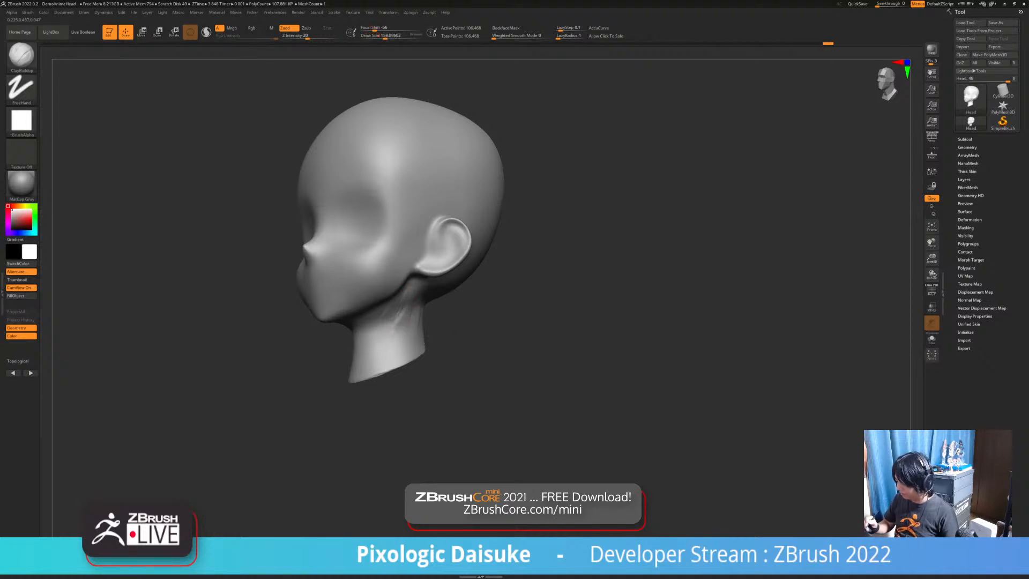
{"action": "mouse_move", "coordinate": [402, 318]}
{"action": "left_mouse_down", "text": "shift"}
{"action": "mouse_move", "coordinate": [407, 343]}
{"action": "mouse_move", "coordinate": [398, 327]}
{"action": "mouse_move", "coordinate": [398, 340]}
{"action": "left_mouse_up", "text": "shift"}
{"action": "mouse_move", "coordinate": [477, 332]}
{"action": "left_mouse_down"}
{"action": "mouse_move", "coordinate": [595, 343]}
{"action": "mouse_move", "coordinate": [482, 332]}
{"action": "left_mouse_up"}
{"action": "mouse_move", "coordinate": [415, 321]}
{"action": "left_mouse_down", "text": "shift"}
{"action": "mouse_move", "coordinate": [407, 315]}
{"action": "mouse_move", "coordinate": [404, 327]}
{"action": "left_mouse_up", "text": "shift"}
{"action": "left_click_drag", "start_coordinate": [493, 333], "coordinate": [581, 338]}
Switch to the SnakeHook brush and reshape the neck from the jaw to the nape, smoothing its surface
{"action": "left_click", "coordinate": [30, 63]}
{"action": "left_click", "coordinate": [255, 62]}
{"action": "mouse_move", "coordinate": [514, 334]}
{"action": "left_mouse_down"}
{"action": "mouse_move", "coordinate": [437, 349]}
{"action": "mouse_move", "coordinate": [408, 321]}
{"action": "mouse_move", "coordinate": [446, 344]}
{"action": "mouse_move", "coordinate": [414, 354]}
{"action": "left_mouse_up"}
{"action": "mouse_move", "coordinate": [416, 343]}
{"action": "left_mouse_down", "text": "shift"}
{"action": "mouse_move", "coordinate": [416, 356]}
{"action": "mouse_move", "coordinate": [493, 346]}
{"action": "mouse_move", "coordinate": [416, 357]}
{"action": "mouse_move", "coordinate": [433, 343]}
{"action": "left_mouse_up", "text": "shift"}
{"action": "mouse_move", "coordinate": [418, 345]}
{"action": "left_mouse_down"}
{"action": "mouse_move", "coordinate": [459, 343]}
{"action": "mouse_move", "coordinate": [409, 362]}
{"action": "left_mouse_up"}
{"action": "mouse_move", "coordinate": [455, 346]}
{"action": "left_mouse_down"}
{"action": "mouse_move", "coordinate": [431, 364]}
{"action": "mouse_move", "coordinate": [370, 364]}
{"action": "left_mouse_up"}
{"action": "mouse_move", "coordinate": [461, 370]}
{"action": "left_mouse_down"}
{"action": "mouse_move", "coordinate": [431, 364]}
{"action": "mouse_move", "coordinate": [477, 348]}
{"action": "left_mouse_up"}
{"action": "left_click_drag", "start_coordinate": [360, 348], "coordinate": [401, 343]}
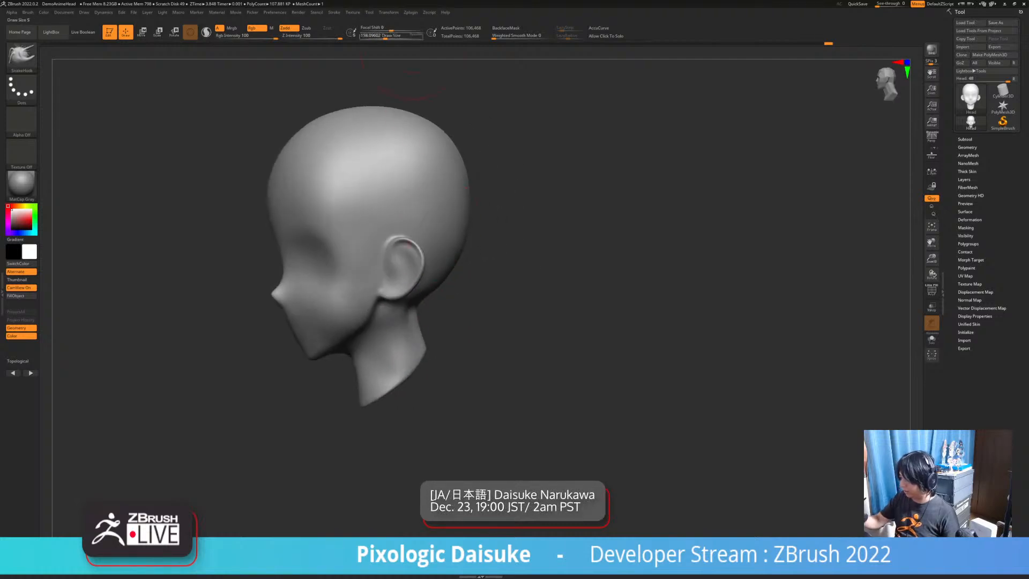
Set the draw size to about 149 and smooth the side and back of the neck
{"action": "left_click", "coordinate": [384, 36]}
{"action": "right_click_drag", "start_coordinate": [410, 314], "coordinate": [387, 306]}
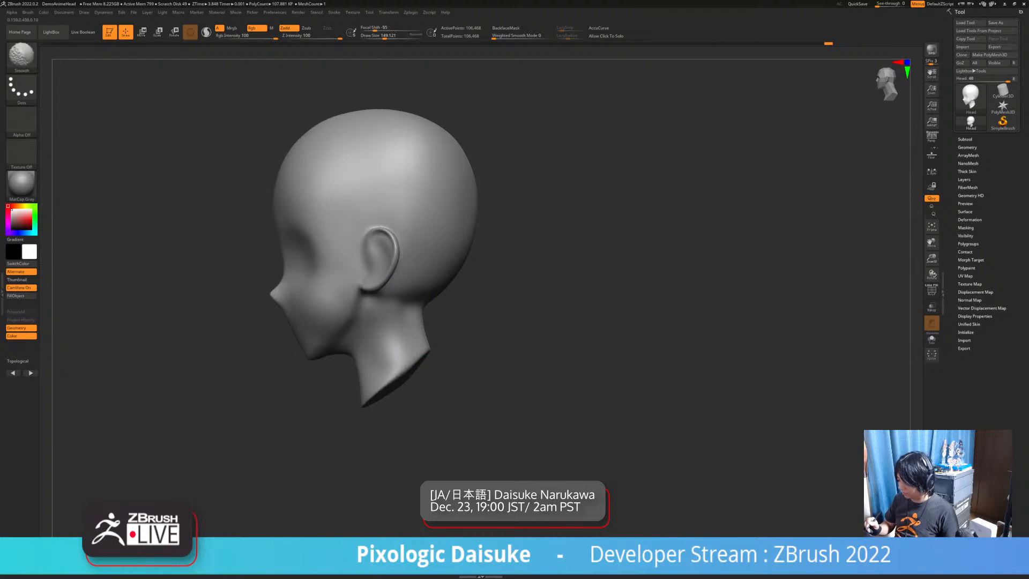
{"action": "left_click_drag", "start_coordinate": [402, 332], "coordinate": [405, 316], "text": "shift"}
{"action": "right_click_drag", "start_coordinate": [405, 316], "coordinate": [384, 300]}
{"action": "left_click_drag", "start_coordinate": [402, 327], "coordinate": [405, 343], "text": "shift"}
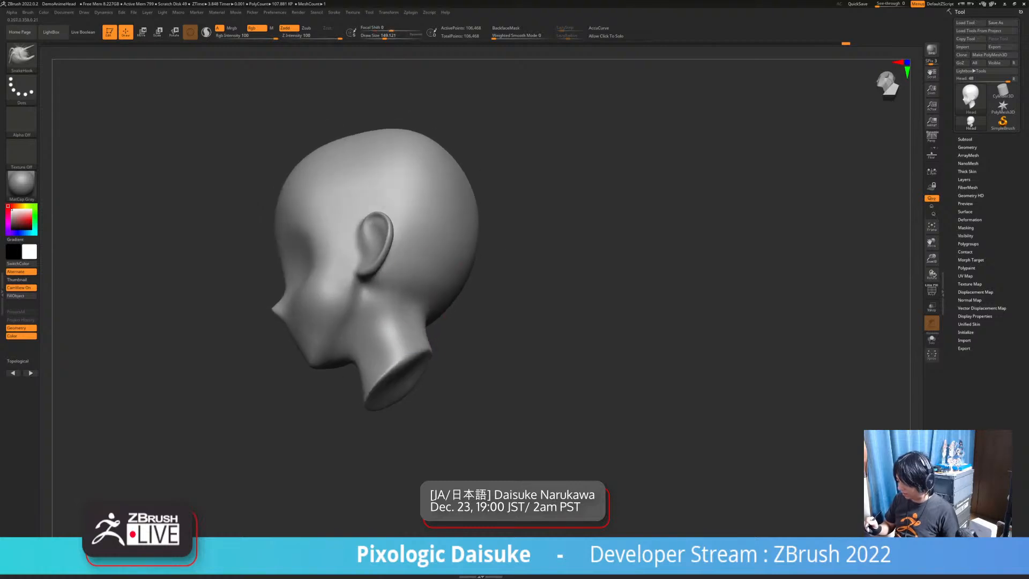
{"action": "right_click_drag", "start_coordinate": [394, 300], "coordinate": [412, 313]}
{"action": "mouse_move", "coordinate": [412, 313]}
{"action": "left_mouse_down", "text": "shift"}
{"action": "mouse_move", "coordinate": [409, 343]}
{"action": "mouse_move", "coordinate": [409, 332]}
{"action": "left_mouse_up", "text": "shift"}
{"action": "right_click_drag", "start_coordinate": [409, 321], "coordinate": [415, 297]}
Adjust the neck's profile with SnakeHook strokes along its side, its front edge and under the chin
{"action": "mouse_move", "coordinate": [405, 342]}
{"action": "left_mouse_down"}
{"action": "mouse_move", "coordinate": [414, 346]}
{"action": "mouse_move", "coordinate": [412, 324]}
{"action": "left_mouse_up"}
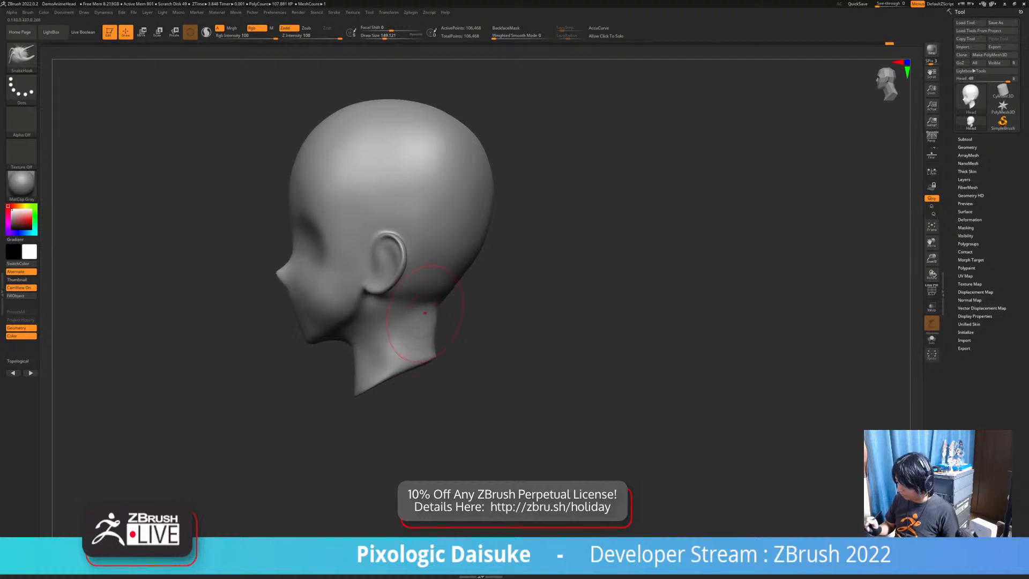
{"action": "right_click_drag", "start_coordinate": [346, 359], "coordinate": [365, 360]}
{"action": "left_click_drag", "start_coordinate": [354, 379], "coordinate": [363, 377]}
{"action": "right_click_drag", "start_coordinate": [363, 376], "coordinate": [338, 376]}
{"action": "left_click_drag", "start_coordinate": [364, 353], "coordinate": [358, 356]}
{"action": "right_click_drag", "start_coordinate": [361, 410], "coordinate": [493, 408]}
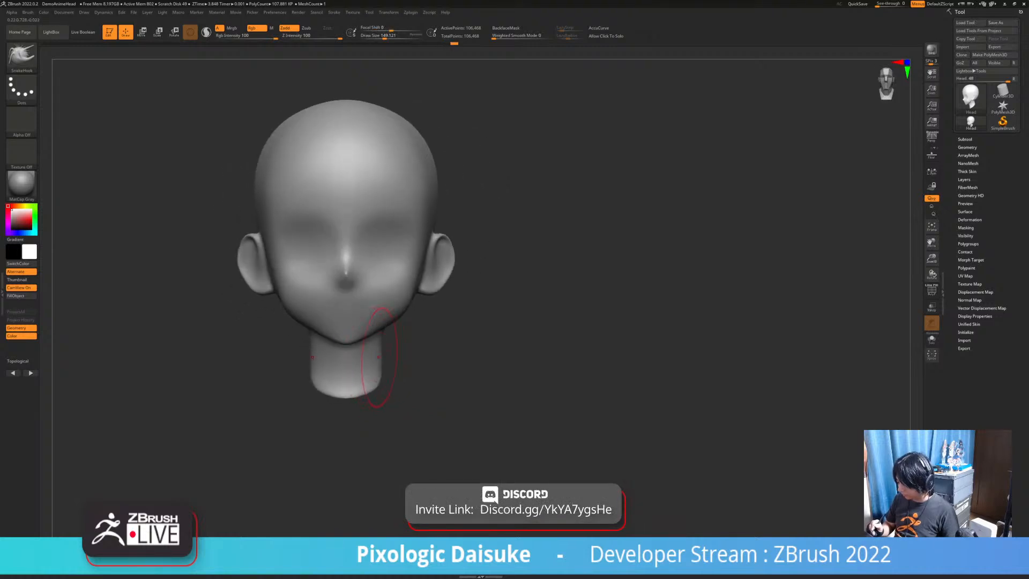
{"action": "right_click_drag", "start_coordinate": [370, 353], "coordinate": [340, 352]}
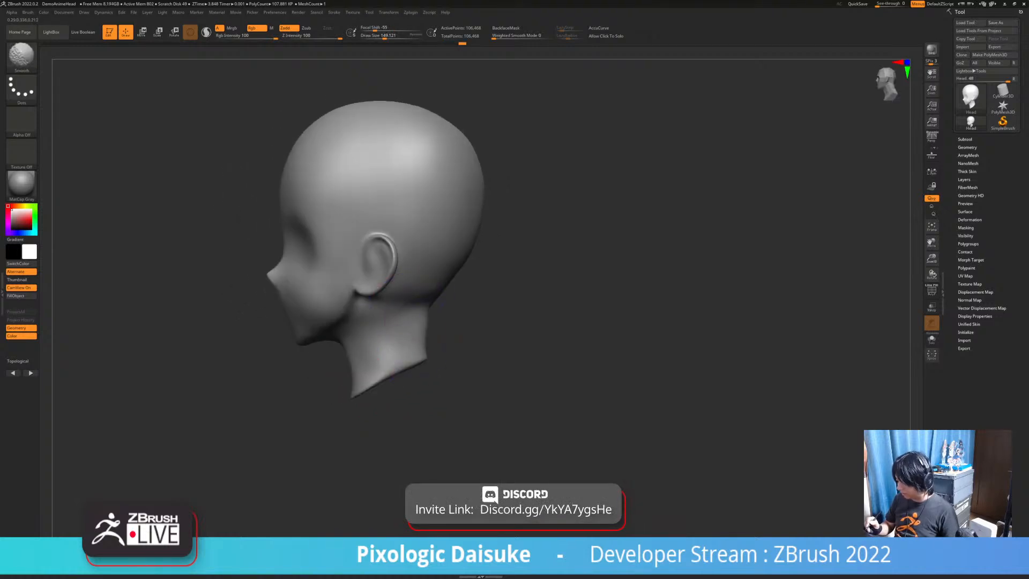
Push the nape inward and smooth the transition from the neck to the back of the skull
{"action": "left_click_drag", "start_coordinate": [434, 325], "coordinate": [423, 323]}
{"action": "right_click_drag", "start_coordinate": [428, 303], "coordinate": [442, 272], "text": "ctrl"}
{"action": "left_click_drag", "start_coordinate": [442, 272], "coordinate": [452, 269], "text": "shift"}
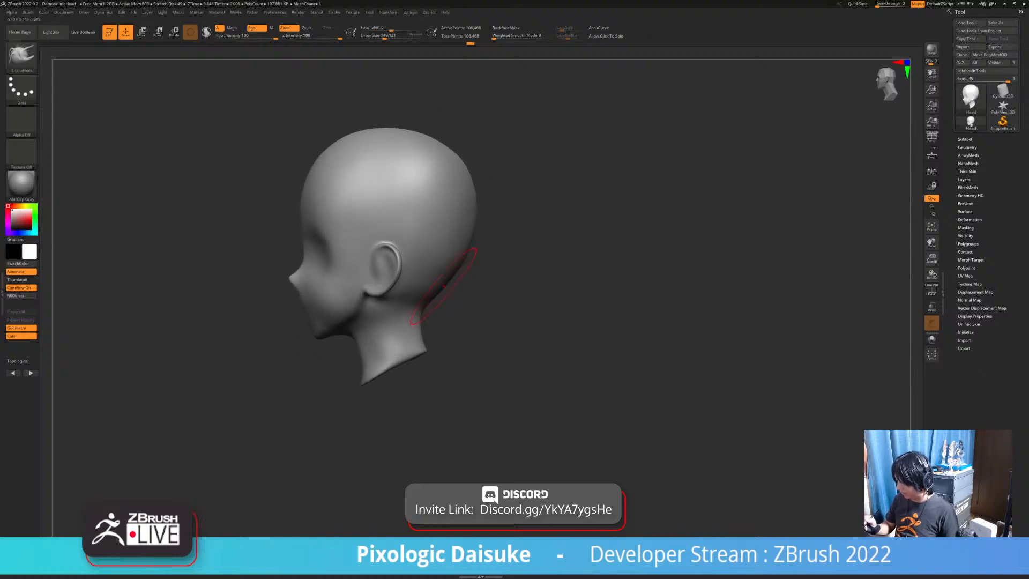
Set the draw size to about 305 and adjust the skull's outline and the base of the neck
{"action": "left_click", "coordinate": [394, 36]}
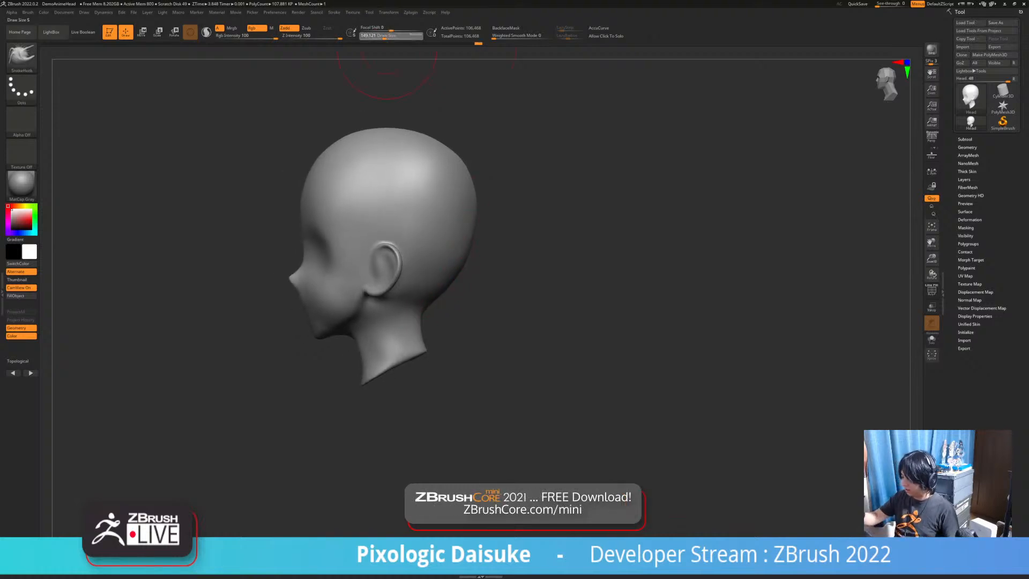
{"action": "left_click_drag", "start_coordinate": [422, 134], "coordinate": [420, 139]}
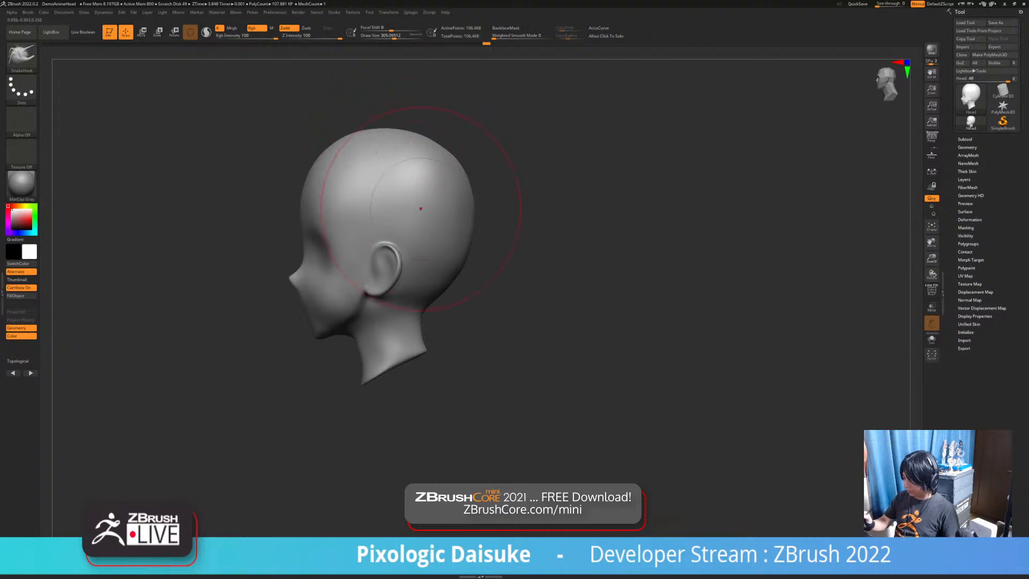
{"action": "left_click_drag", "start_coordinate": [323, 160], "coordinate": [319, 157]}
{"action": "right_click_drag", "start_coordinate": [459, 252], "coordinate": [454, 246], "text": "alt"}
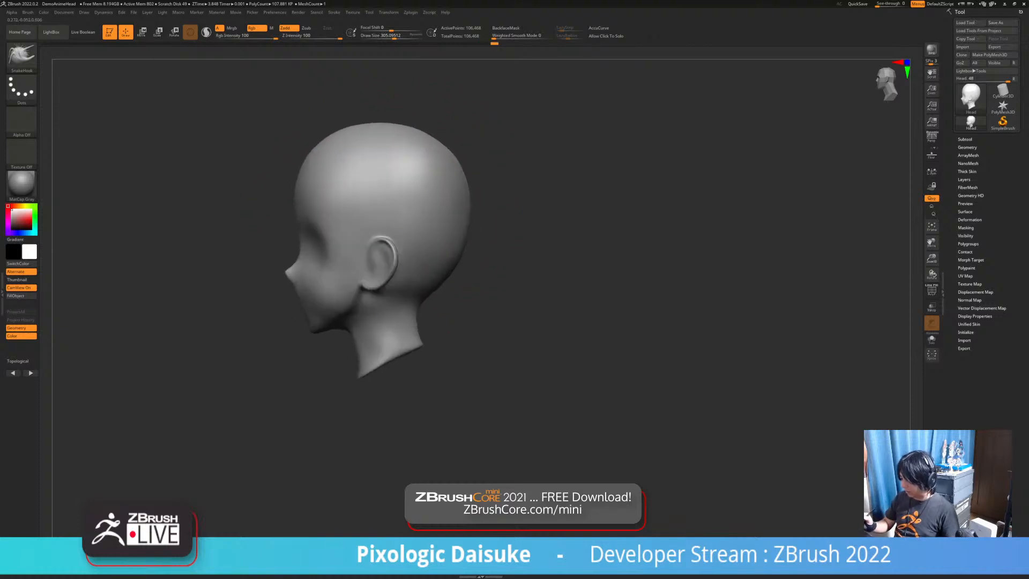
{"action": "left_click_drag", "start_coordinate": [369, 370], "coordinate": [377, 373]}
Reduce the draw size to about 140 and pull the chin slightly downward in the opposite side view
{"action": "right_click_drag", "start_coordinate": [377, 372], "coordinate": [474, 378]}
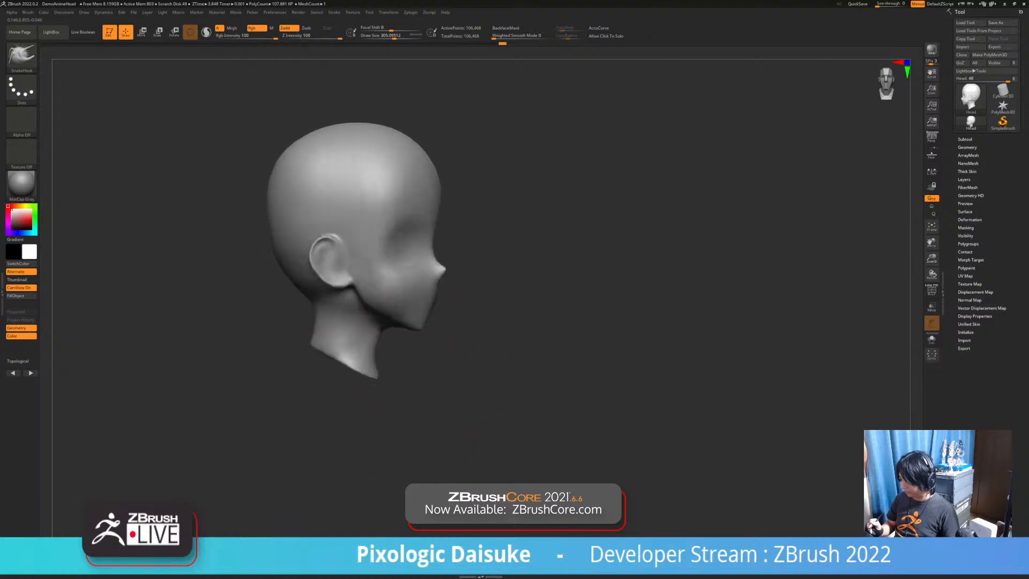
{"action": "right_click_drag", "start_coordinate": [461, 280], "coordinate": [476, 280]}
{"action": "key", "text": "bracketleft"}
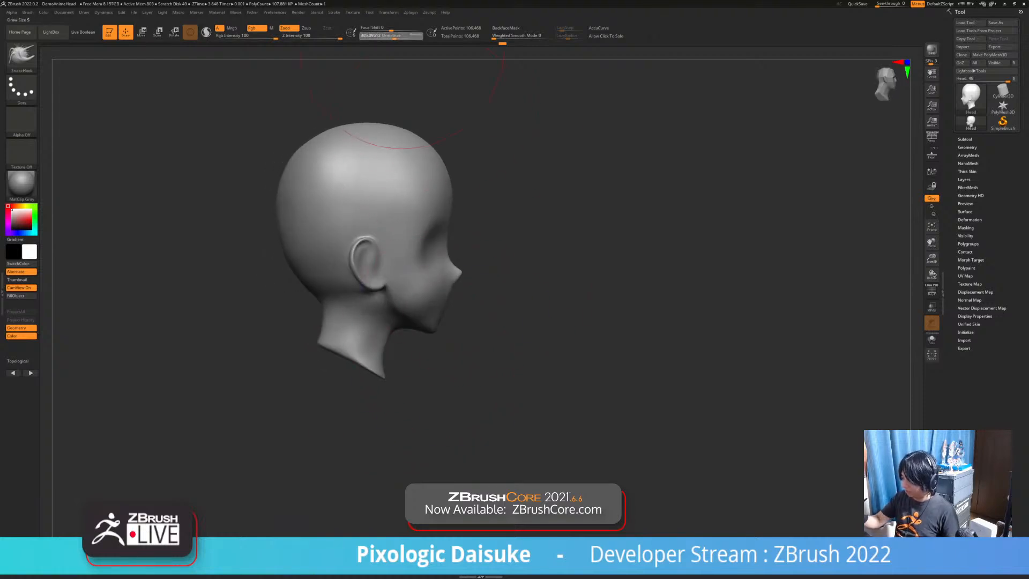
{"action": "key", "text": "bracketleft"}
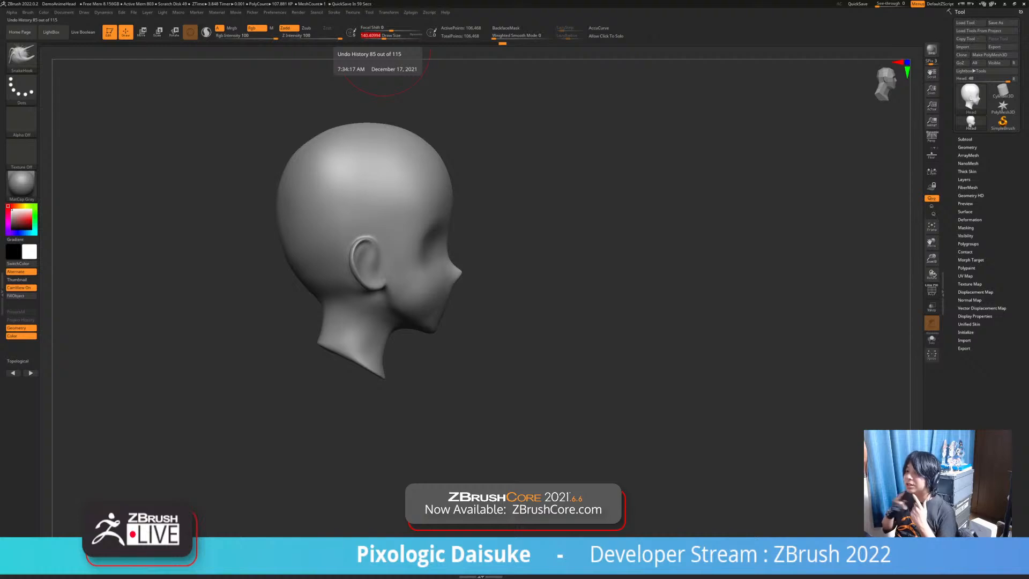
{"action": "mouse_move", "coordinate": [458, 322]}
{"action": "right_mouse_down"}
{"action": "mouse_move", "coordinate": [421, 325]}
{"action": "mouse_move", "coordinate": [459, 324]}
{"action": "mouse_move", "coordinate": [460, 370]}
{"action": "right_mouse_up"}
{"action": "right_click_drag", "start_coordinate": [432, 290], "coordinate": [425, 322], "text": "alt"}
{"action": "right_click_drag", "start_coordinate": [425, 322], "coordinate": [429, 291], "text": "ctrl"}
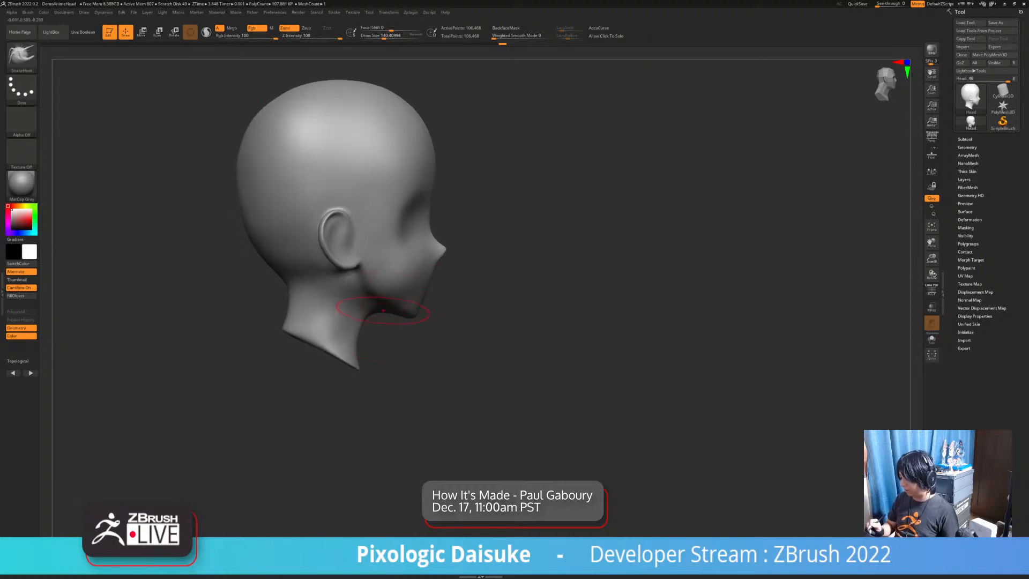
{"action": "mouse_move", "coordinate": [409, 315]}
{"action": "right_mouse_down"}
{"action": "mouse_move", "coordinate": [376, 315]}
{"action": "mouse_move", "coordinate": [412, 315]}
{"action": "right_mouse_up"}
{"action": "left_click_drag", "start_coordinate": [410, 317], "coordinate": [412, 324]}
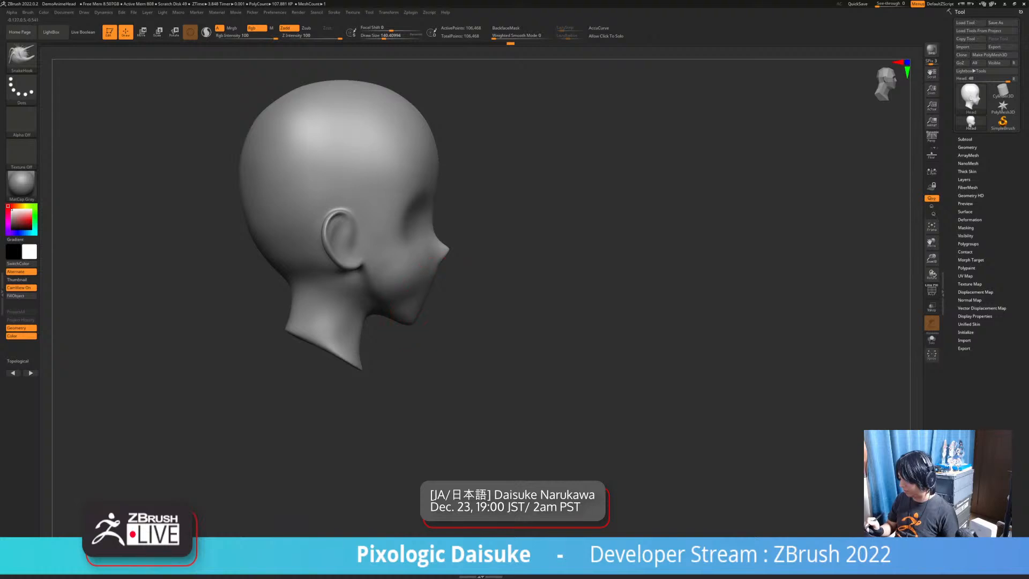
Refine the underside of the jaw with SnakeHook and check the face from the front
{"action": "mouse_move", "coordinate": [382, 294]}
{"action": "right_mouse_down"}
{"action": "mouse_move", "coordinate": [371, 263]}
{"action": "mouse_move", "coordinate": [395, 267]}
{"action": "mouse_move", "coordinate": [378, 271]}
{"action": "right_mouse_up"}
{"action": "left_click_drag", "start_coordinate": [397, 312], "coordinate": [391, 307]}
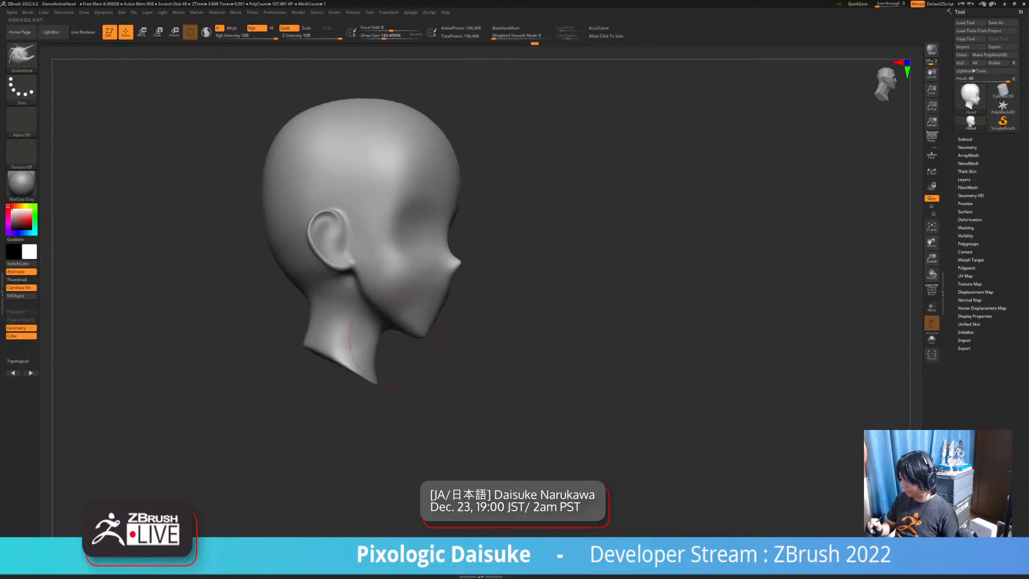
{"action": "right_click_drag", "start_coordinate": [390, 307], "coordinate": [326, 305], "text": "shift"}
{"action": "key", "text": "shift"}
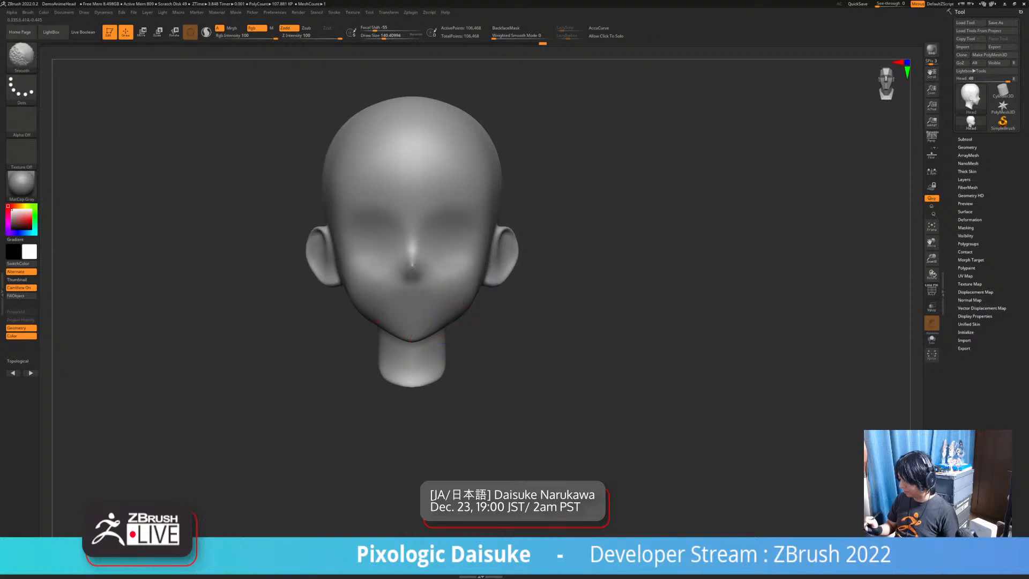
{"action": "mouse_move", "coordinate": [563, 321]}
{"action": "left_mouse_down"}
{"action": "mouse_move", "coordinate": [541, 329]}
{"action": "mouse_move", "coordinate": [563, 322]}
{"action": "left_mouse_up"}
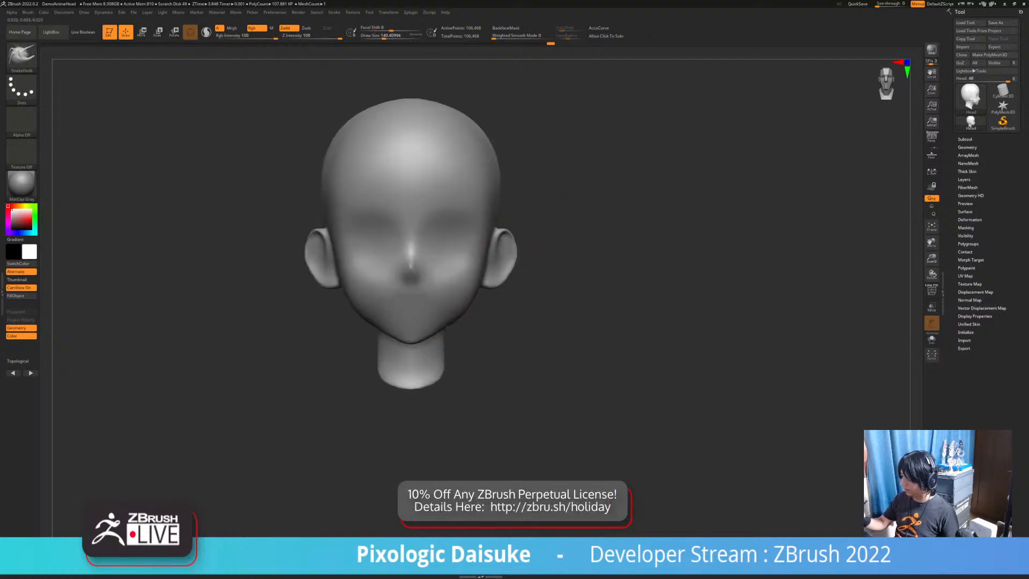
Reduce the draw size to about 108 and touch up the head's outline with SnakeHook
{"action": "left_click_drag", "start_coordinate": [399, 86], "coordinate": [474, 273]}
{"action": "left_click_drag", "start_coordinate": [517, 306], "coordinate": [552, 302]}
{"action": "mouse_move", "coordinate": [530, 268]}
{"action": "left_mouse_down"}
{"action": "mouse_move", "coordinate": [483, 293]}
{"action": "mouse_move", "coordinate": [512, 319]}
{"action": "left_mouse_up"}
{"action": "mouse_move", "coordinate": [512, 319]}
{"action": "left_mouse_down", "text": "alt"}
{"action": "mouse_move", "coordinate": [491, 266]}
{"action": "mouse_move", "coordinate": [428, 268]}
{"action": "mouse_move", "coordinate": [498, 273]}
{"action": "left_mouse_up", "text": "alt"}
Insert a cube as a new subtool, then move it below the head and scale it as a torso base
{"action": "left_click", "coordinate": [965, 139]}
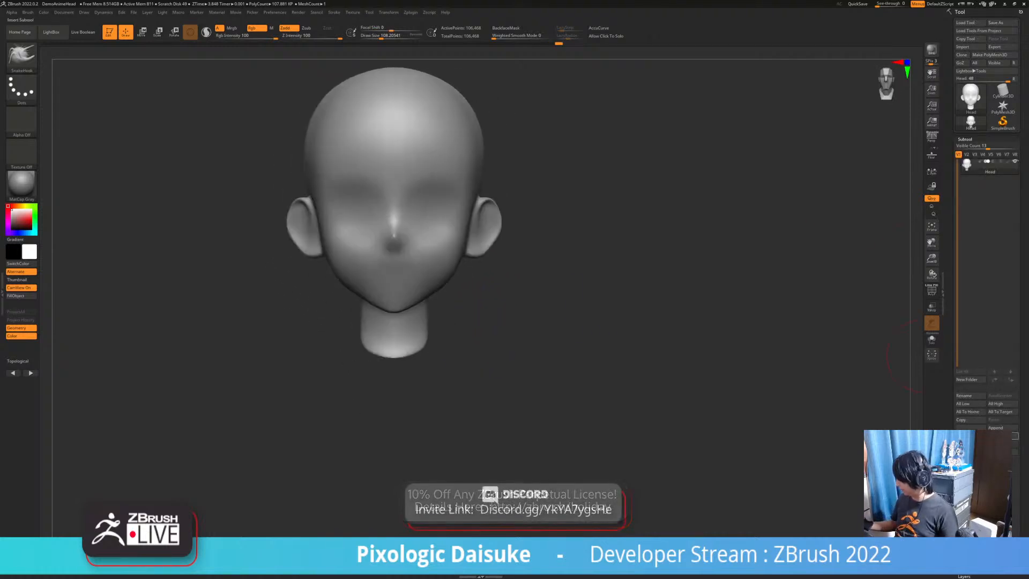
{"action": "left_click", "coordinate": [1001, 436]}
{"action": "left_click", "coordinate": [803, 435]}
{"action": "key", "text": "w"}
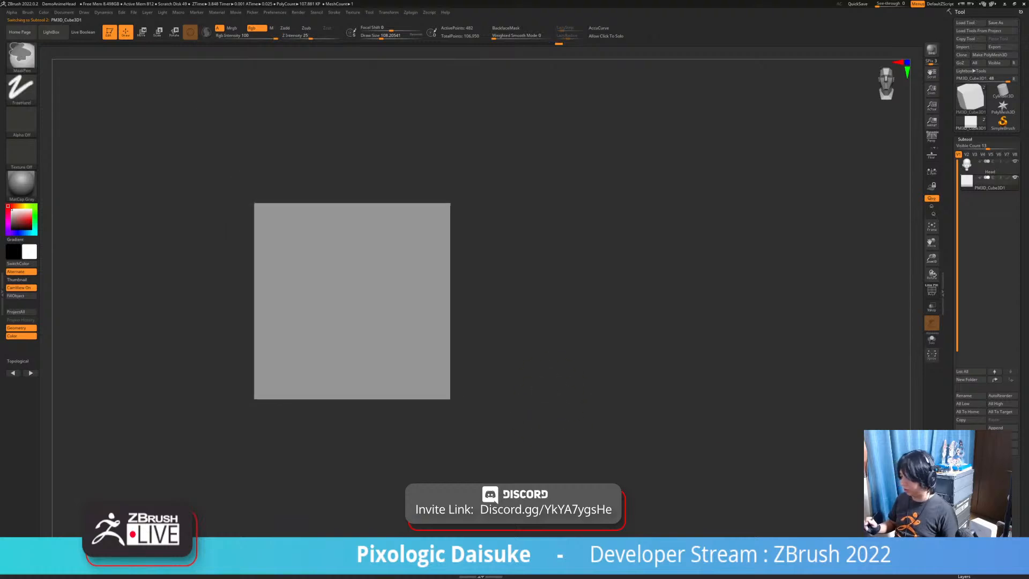
{"action": "left_click_drag", "start_coordinate": [382, 235], "coordinate": [382, 368]}
{"action": "left_click_drag", "start_coordinate": [509, 268], "coordinate": [574, 269]}
{"action": "left_click_drag", "start_coordinate": [299, 407], "coordinate": [261, 421]}
{"action": "left_click_drag", "start_coordinate": [299, 368], "coordinate": [298, 336]}
Smooth the cube's corners, start shaping it with SnakeHook, and toggle symmetry for sculpting
{"action": "mouse_move", "coordinate": [439, 332]}
{"action": "left_mouse_down", "text": "shift"}
{"action": "mouse_move", "coordinate": [375, 332]}
{"action": "mouse_move", "coordinate": [454, 275]}
{"action": "left_mouse_up", "text": "shift"}
{"action": "key", "text": "q"}
{"action": "key", "text": "s"}
{"action": "key", "text": "ctrl+z"}
{"action": "mouse_move", "coordinate": [407, 298]}
{"action": "left_mouse_down"}
{"action": "mouse_move", "coordinate": [435, 308]}
{"action": "mouse_move", "coordinate": [474, 356]}
{"action": "left_mouse_up"}
{"action": "key", "text": "x"}
Shape the cube into a rough torso under the neck, smoothing it from the front and side
{"action": "mouse_move", "coordinate": [568, 357]}
{"action": "left_mouse_down"}
{"action": "mouse_move", "coordinate": [509, 343]}
{"action": "mouse_move", "coordinate": [461, 295]}
{"action": "mouse_move", "coordinate": [479, 294]}
{"action": "left_mouse_up"}
{"action": "left_click_drag", "start_coordinate": [546, 305], "coordinate": [600, 370]}
{"action": "mouse_move", "coordinate": [434, 263]}
{"action": "left_mouse_down", "text": "shift"}
{"action": "mouse_move", "coordinate": [453, 316]}
{"action": "mouse_move", "coordinate": [434, 343]}
{"action": "left_mouse_up", "text": "shift"}
{"action": "left_click_drag", "start_coordinate": [525, 333], "coordinate": [573, 316]}
{"action": "mouse_move", "coordinate": [434, 294]}
{"action": "left_mouse_down", "text": "shift"}
{"action": "mouse_move", "coordinate": [413, 337]}
{"action": "mouse_move", "coordinate": [432, 301]}
{"action": "left_mouse_up", "text": "shift"}
{"action": "mouse_move", "coordinate": [514, 321]}
{"action": "left_mouse_down"}
{"action": "mouse_move", "coordinate": [551, 333]}
{"action": "mouse_move", "coordinate": [573, 322]}
{"action": "left_mouse_up"}
Adjust the draw size and form the torso's chest, neckline and shoulder contours
{"action": "left_click_drag", "start_coordinate": [399, 39], "coordinate": [389, 38]}
{"action": "left_click_drag", "start_coordinate": [399, 327], "coordinate": [401, 393]}
{"action": "mouse_move", "coordinate": [427, 306]}
{"action": "left_mouse_down"}
{"action": "mouse_move", "coordinate": [415, 302]}
{"action": "mouse_move", "coordinate": [419, 320]}
{"action": "left_mouse_up"}
{"action": "mouse_move", "coordinate": [415, 308]}
{"action": "left_mouse_down", "text": "shift"}
{"action": "mouse_move", "coordinate": [418, 332]}
{"action": "mouse_move", "coordinate": [426, 323]}
{"action": "left_mouse_up", "text": "shift"}
{"action": "left_click_drag", "start_coordinate": [504, 326], "coordinate": [552, 323]}
{"action": "left_click_drag", "start_coordinate": [468, 289], "coordinate": [460, 292]}
{"action": "mouse_move", "coordinate": [514, 324]}
{"action": "left_mouse_down"}
{"action": "mouse_move", "coordinate": [594, 325]}
{"action": "mouse_move", "coordinate": [528, 321]}
{"action": "mouse_move", "coordinate": [563, 322]}
{"action": "left_mouse_up"}
Set the draw size to about 163 and smooth the refined torso mesh along its back and shoulders
{"action": "left_click", "coordinate": [385, 36]}
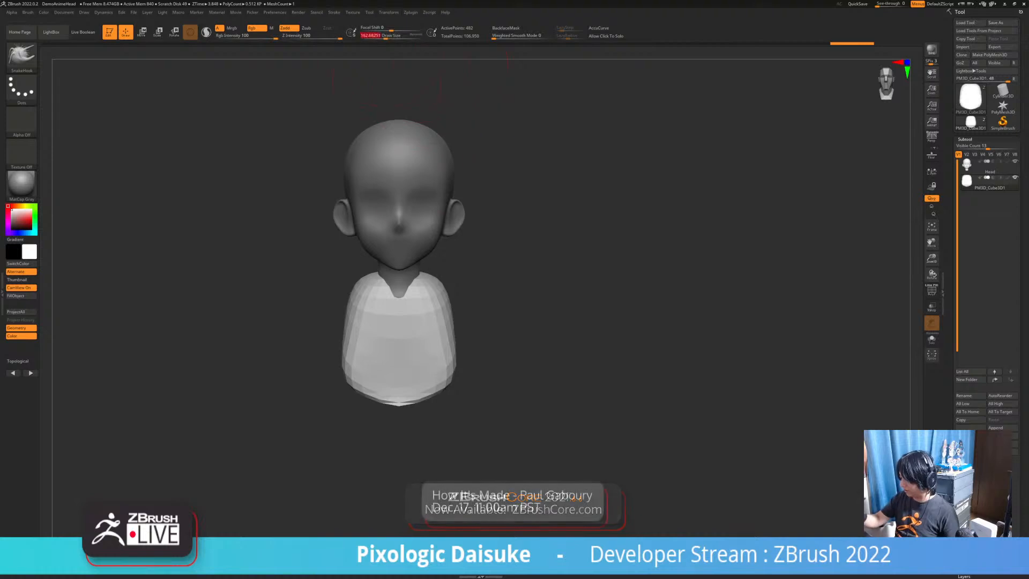
{"action": "left_click_drag", "start_coordinate": [523, 268], "coordinate": [482, 284]}
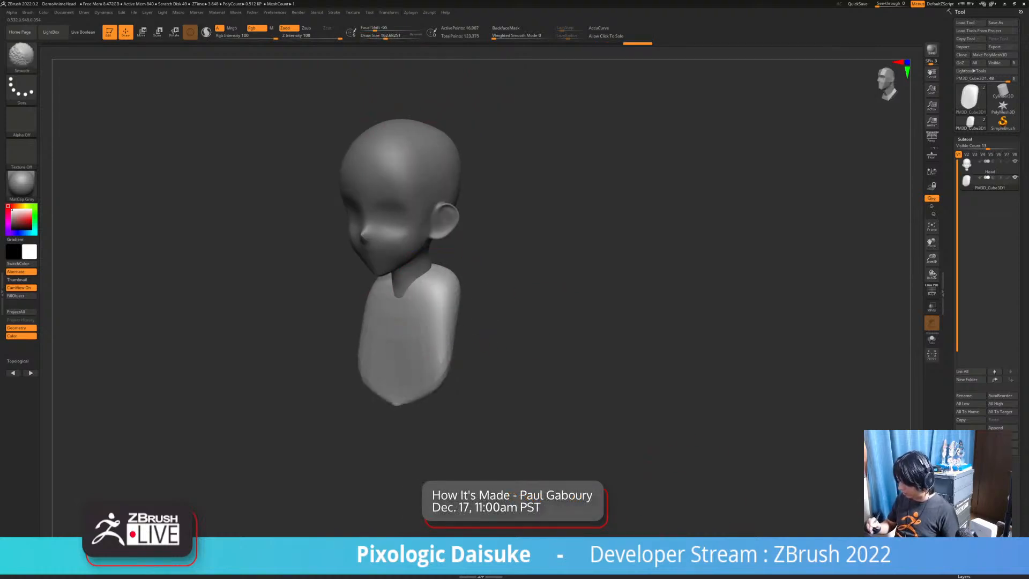
{"action": "left_click_drag", "start_coordinate": [512, 301], "coordinate": [470, 302], "text": "shift"}
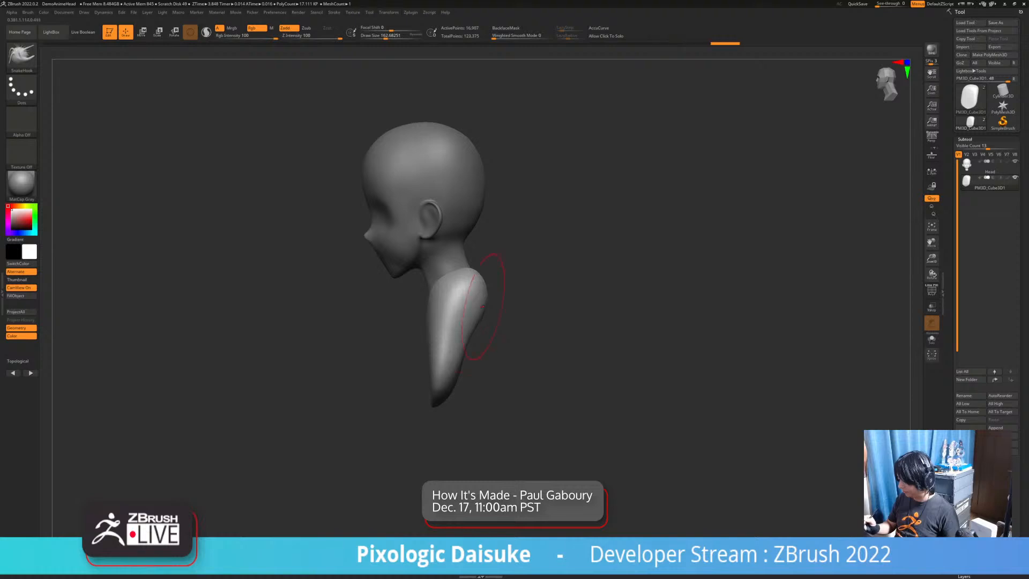
{"action": "left_click_drag", "start_coordinate": [467, 345], "coordinate": [431, 279], "text": "shift"}
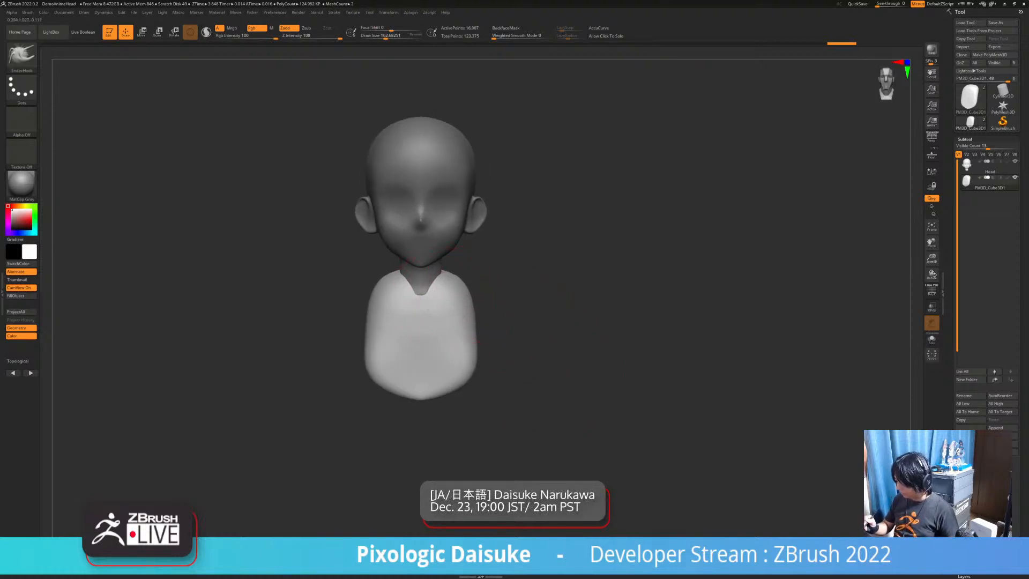
Refine the torso's shoulder line and lower end with SnakeHook and Smooth from the side and front
{"action": "left_click_drag", "start_coordinate": [536, 311], "coordinate": [600, 312], "text": "shift"}
{"action": "left_click_drag", "start_coordinate": [435, 291], "coordinate": [438, 279]}
{"action": "left_click_drag", "start_coordinate": [579, 316], "coordinate": [514, 318], "text": "shift"}
{"action": "left_click_drag", "start_coordinate": [439, 332], "coordinate": [433, 349], "text": "shift"}
{"action": "left_click_drag", "start_coordinate": [436, 385], "coordinate": [437, 394]}
{"action": "mouse_move", "coordinate": [461, 375]}
{"action": "left_mouse_down"}
{"action": "mouse_move", "coordinate": [469, 368]}
{"action": "mouse_move", "coordinate": [444, 378]}
{"action": "left_mouse_up"}
Select the head subtool, reduce the draw size to about 78 and mask both eye areas
{"action": "left_click", "coordinate": [446, 235], "text": "alt"}
{"action": "left_click_drag", "start_coordinate": [541, 268], "coordinate": [541, 354], "text": "alt"}
{"action": "mouse_move", "coordinate": [541, 354]}
{"action": "left_mouse_down"}
{"action": "mouse_move", "coordinate": [608, 356]}
{"action": "mouse_move", "coordinate": [549, 354]}
{"action": "left_mouse_up"}
{"action": "right_click_drag", "start_coordinate": [563, 321], "coordinate": [568, 375], "text": "ctrl"}
{"action": "mouse_move", "coordinate": [600, 359]}
{"action": "left_mouse_down"}
{"action": "mouse_move", "coordinate": [568, 369]}
{"action": "mouse_move", "coordinate": [608, 357]}
{"action": "left_mouse_up"}
{"action": "left_click_drag", "start_coordinate": [567, 316], "coordinate": [567, 372], "text": "alt"}
{"action": "right_click_drag", "start_coordinate": [567, 372], "coordinate": [563, 332], "text": "ctrl"}
{"action": "left_click_drag", "start_coordinate": [386, 37], "coordinate": [378, 36]}
{"action": "left_click_drag", "start_coordinate": [417, 265], "coordinate": [442, 274], "text": "ctrl"}
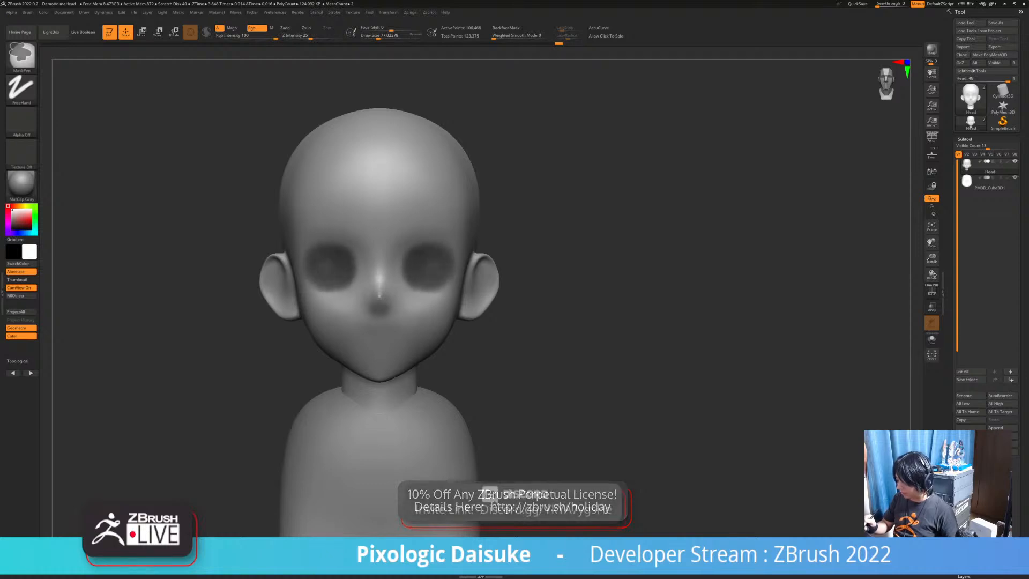
Convert the masked eye areas into their own polygroup and turn on the polyframe display
{"action": "mouse_move", "coordinate": [474, 279]}
{"action": "right_mouse_down"}
{"action": "mouse_move", "coordinate": [375, 280]}
{"action": "mouse_move", "coordinate": [479, 280]}
{"action": "mouse_move", "coordinate": [432, 281]}
{"action": "mouse_move", "coordinate": [459, 301]}
{"action": "mouse_move", "coordinate": [419, 324]}
{"action": "right_mouse_up"}
{"action": "key", "text": "ctrl+w"}
{"action": "left_click", "coordinate": [931, 291]}
{"action": "mouse_move", "coordinate": [426, 272]}
{"action": "right_mouse_down"}
{"action": "mouse_move", "coordinate": [379, 270]}
{"action": "mouse_move", "coordinate": [420, 269]}
{"action": "right_mouse_up"}
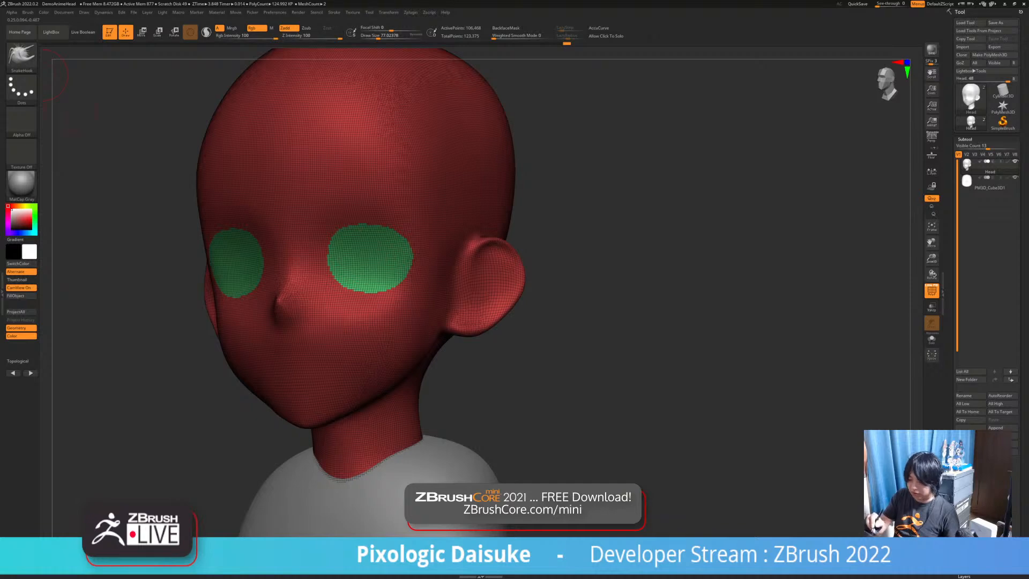
Set the Smooth brush's Weighted Smooth Mode to 6 (Groups Border)
{"action": "key", "text": "b"}
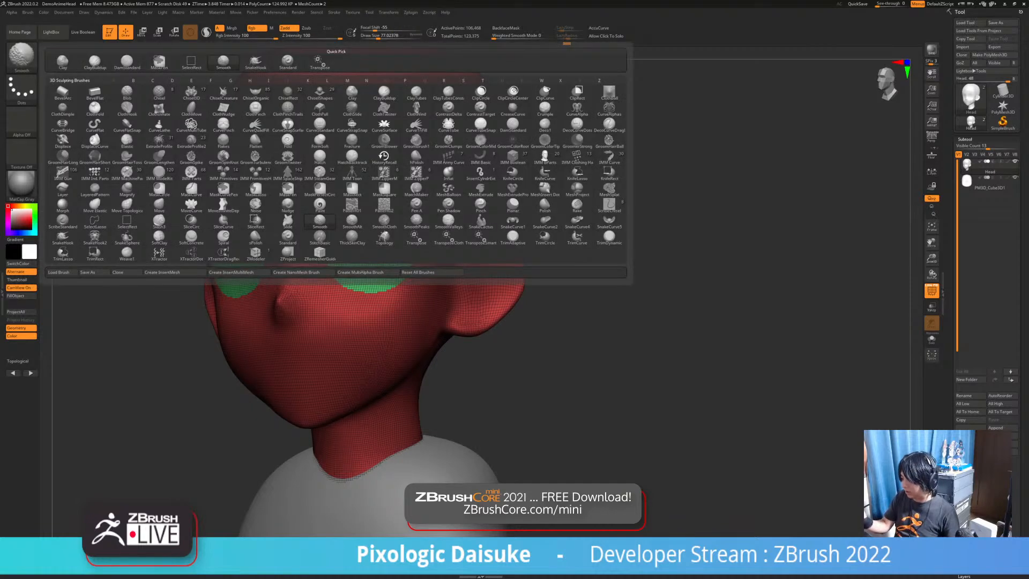
{"action": "left_click", "coordinate": [23, 58]}
{"action": "left_click", "coordinate": [21, 56]}
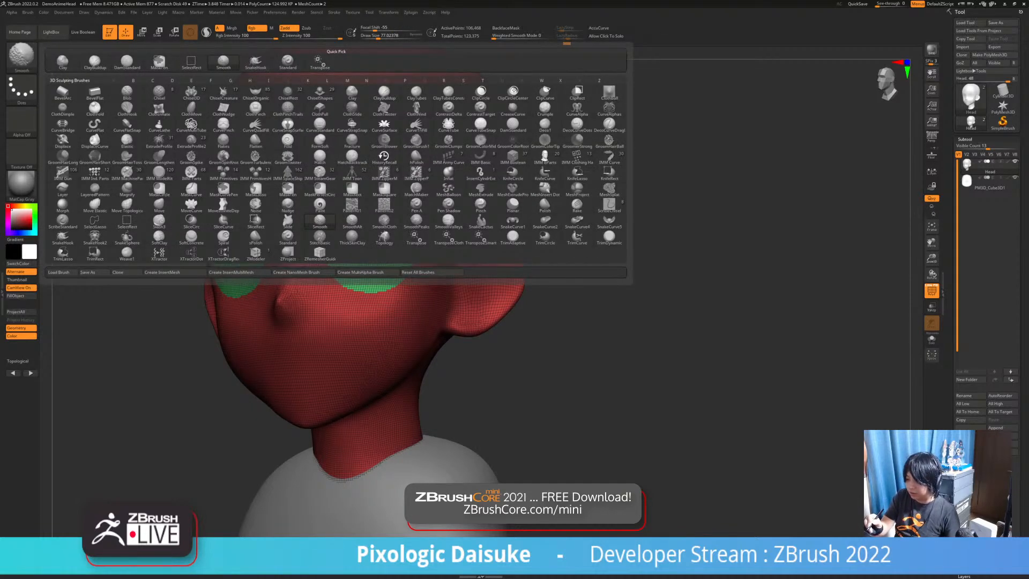
{"action": "left_click", "coordinate": [24, 59]}
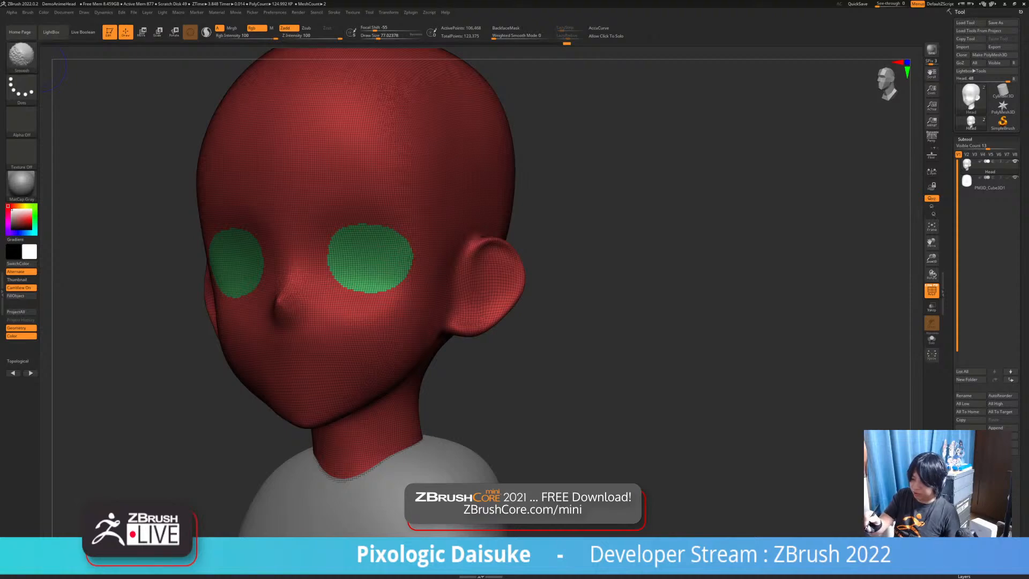
{"action": "left_click", "coordinate": [28, 11]}
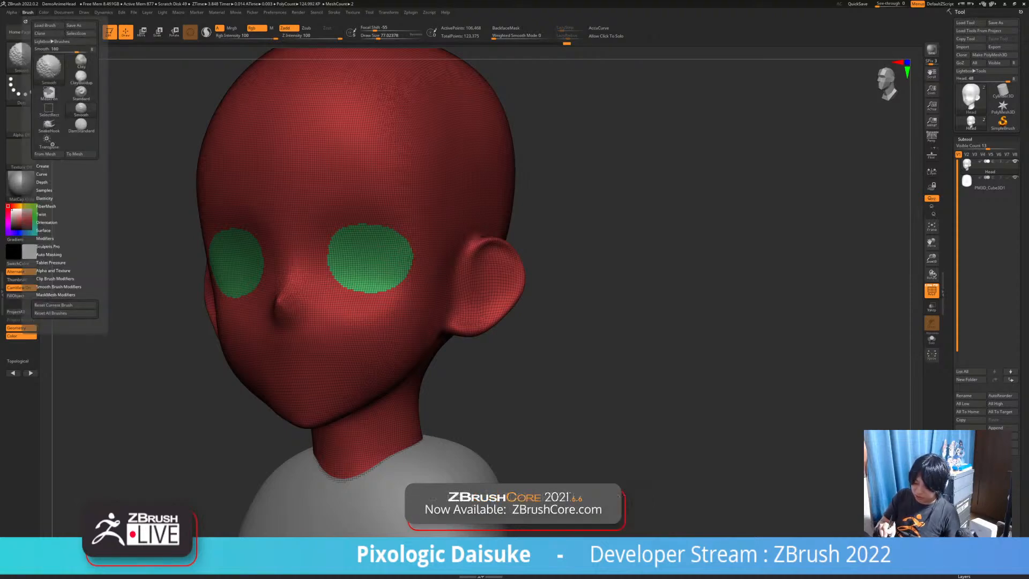
{"action": "left_click", "coordinate": [58, 287]}
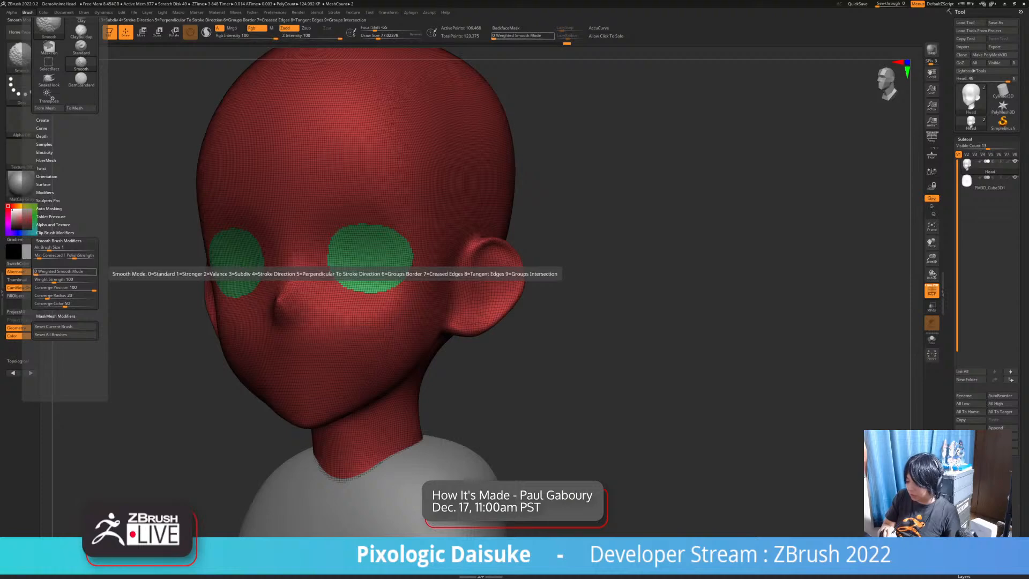
{"action": "left_click", "coordinate": [61, 271]}
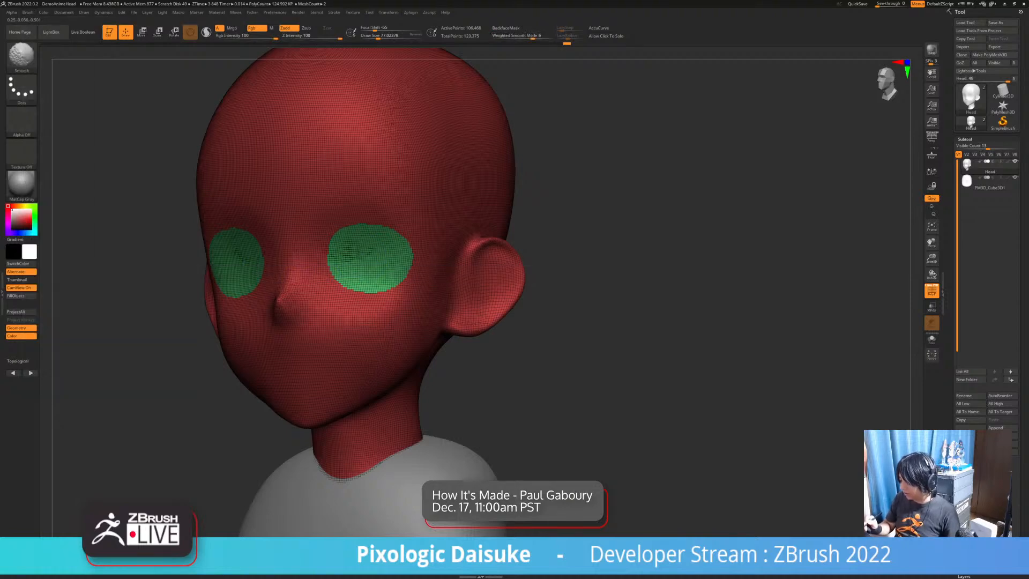
Try the Smooth brush on the eye polygroup and undo the strokes
{"action": "mouse_move", "coordinate": [343, 273]}
{"action": "left_mouse_down", "text": "shift"}
{"action": "mouse_move", "coordinate": [393, 282]}
{"action": "mouse_move", "coordinate": [359, 286]}
{"action": "mouse_move", "coordinate": [337, 254]}
{"action": "mouse_move", "coordinate": [345, 284]}
{"action": "left_mouse_up", "text": "shift"}
{"action": "right_click_drag", "start_coordinate": [346, 284], "coordinate": [321, 313], "text": "ctrl"}
{"action": "key", "text": "ctrl+z"}
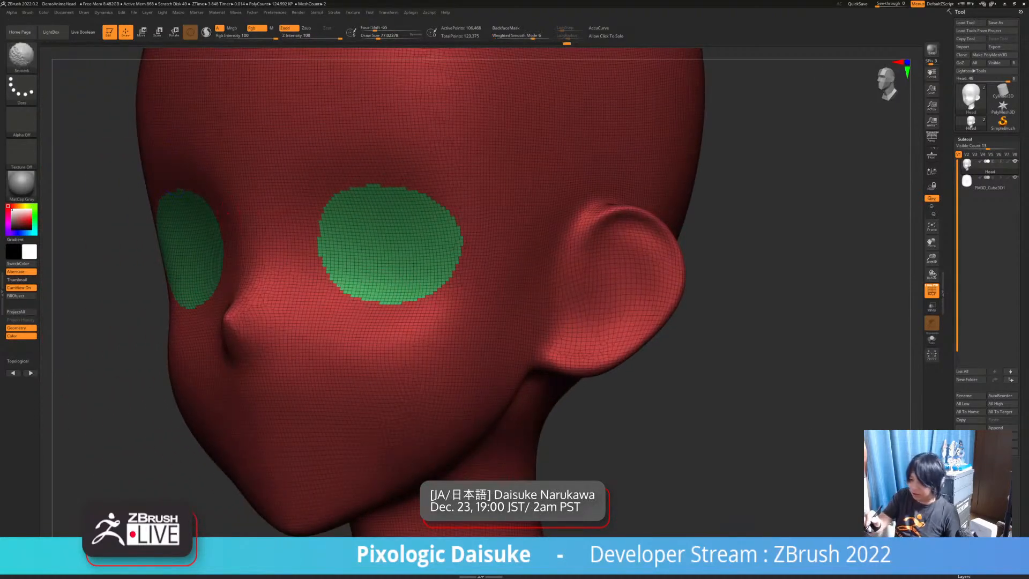
Set Weighted Smooth Mode to 0 and smooth across the eye polygroup for comparison
{"action": "left_click", "coordinate": [27, 12]}
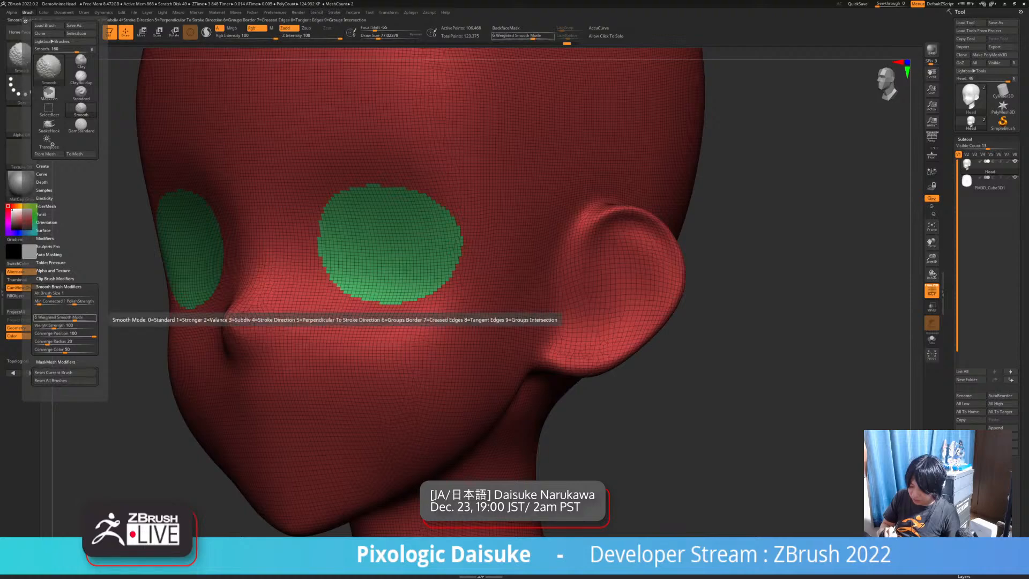
{"action": "left_click_drag", "start_coordinate": [64, 317], "coordinate": [35, 317]}
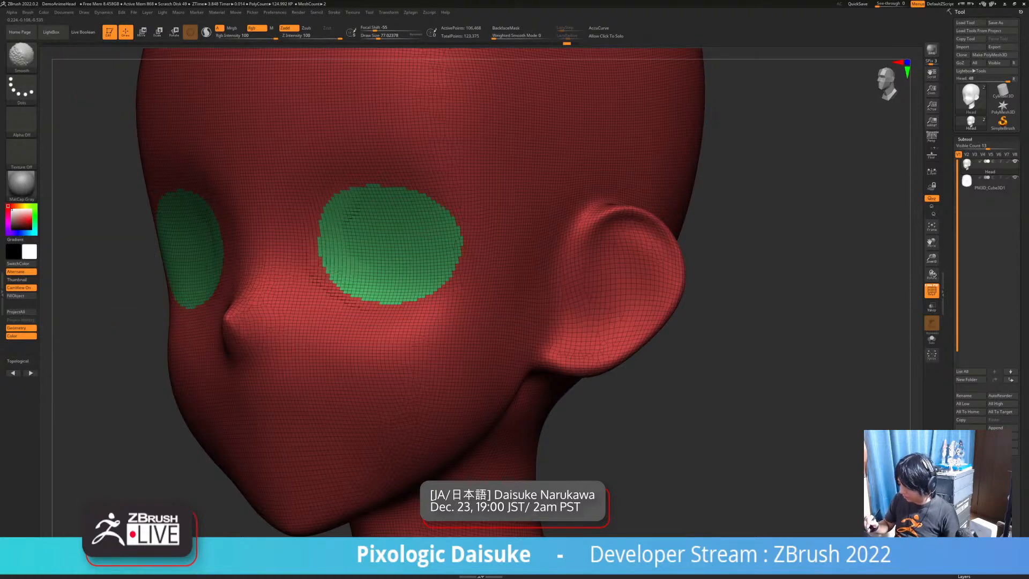
{"action": "left_click_drag", "start_coordinate": [322, 225], "coordinate": [429, 220], "text": "shift"}
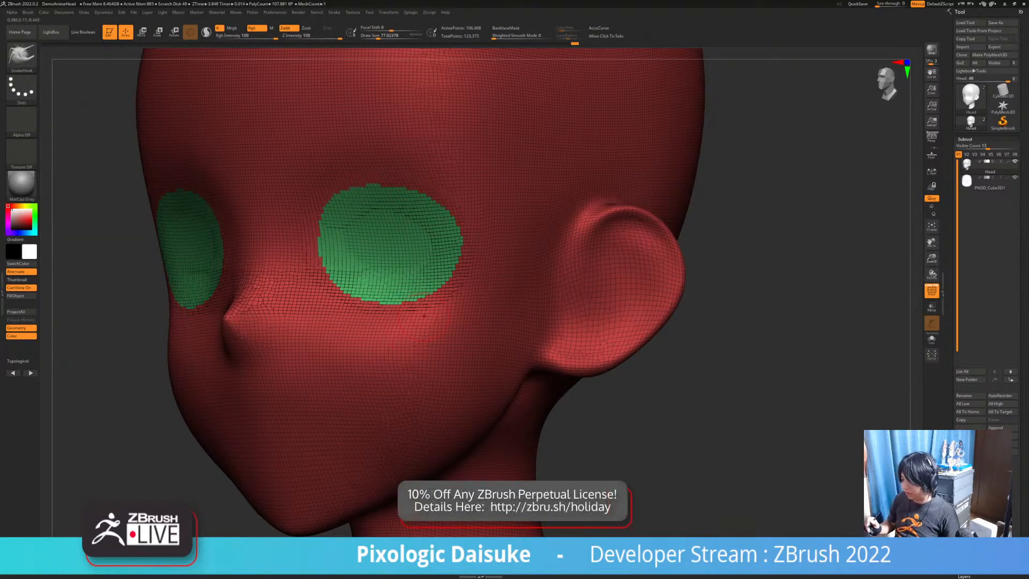
Set Weighted Smooth Mode to 6 and smooth the jagged border of the eye polygroup
{"action": "left_click", "coordinate": [27, 12]}
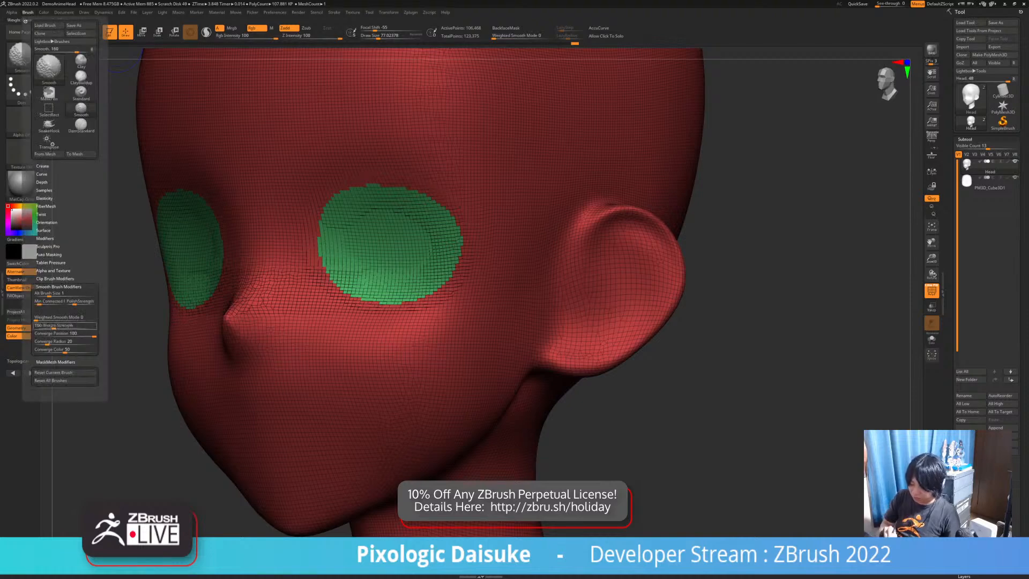
{"action": "key", "text": "Return"}
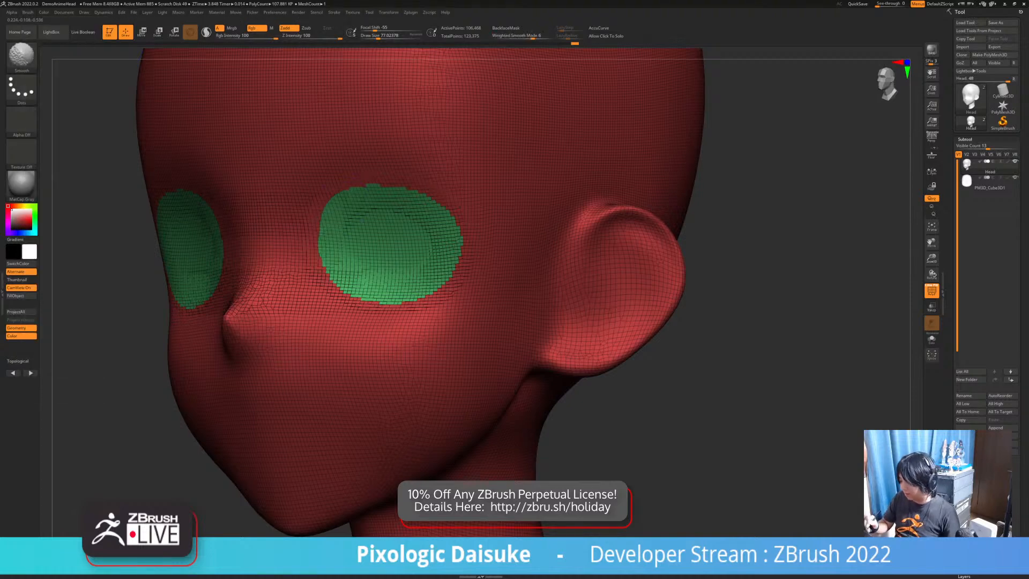
{"action": "left_click_drag", "start_coordinate": [421, 294], "coordinate": [456, 225], "text": "shift"}
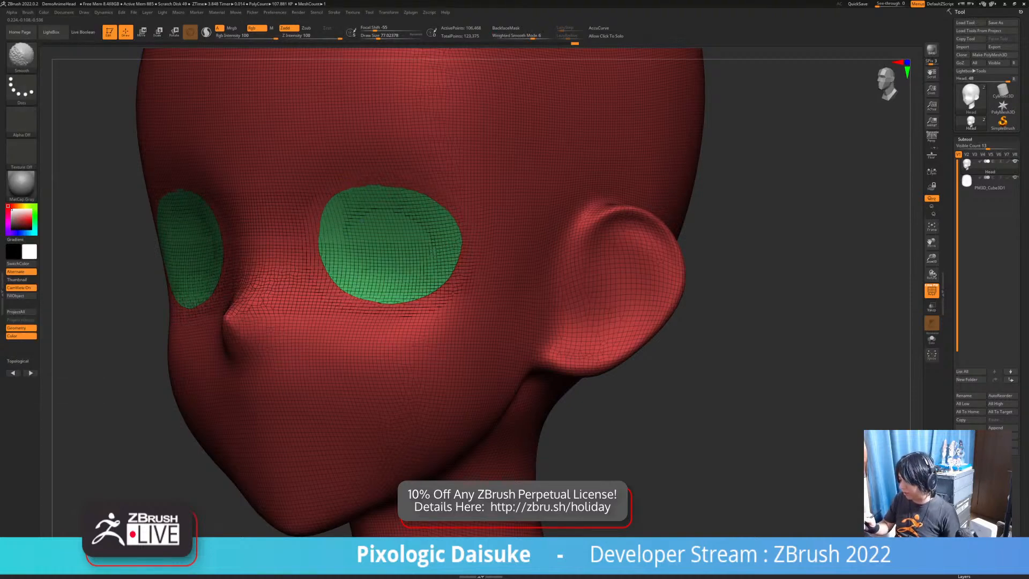
{"action": "mouse_move", "coordinate": [464, 254]}
{"action": "right_mouse_down", "text": "ctrl"}
{"action": "mouse_move", "coordinate": [490, 278]}
{"action": "mouse_move", "coordinate": [463, 295]}
{"action": "right_mouse_up", "text": "ctrl"}
Enlarge the brush to about 191 and refine the eye polygroup's outline from several angles
{"action": "left_click", "coordinate": [387, 37]}
{"action": "left_click_drag", "start_coordinate": [285, 300], "coordinate": [299, 278]}
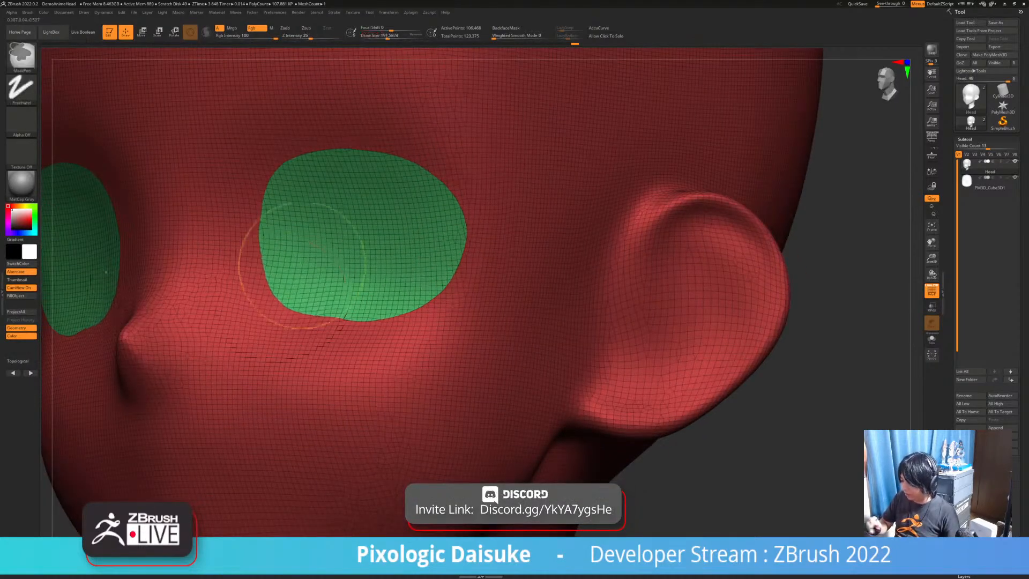
{"action": "right_click_drag", "start_coordinate": [298, 278], "coordinate": [298, 247], "text": "alt"}
{"action": "mouse_move", "coordinate": [375, 268]}
{"action": "right_mouse_down"}
{"action": "mouse_move", "coordinate": [313, 281]}
{"action": "mouse_move", "coordinate": [327, 238]}
{"action": "mouse_move", "coordinate": [328, 258]}
{"action": "right_mouse_up"}
{"action": "mouse_move", "coordinate": [328, 259]}
{"action": "right_mouse_down"}
{"action": "mouse_move", "coordinate": [393, 230]}
{"action": "mouse_move", "coordinate": [394, 255]}
{"action": "mouse_move", "coordinate": [394, 206]}
{"action": "mouse_move", "coordinate": [445, 217]}
{"action": "right_mouse_up"}
{"action": "mouse_move", "coordinate": [333, 167]}
{"action": "right_mouse_down"}
{"action": "mouse_move", "coordinate": [408, 241]}
{"action": "mouse_move", "coordinate": [354, 177]}
{"action": "right_mouse_up"}
{"action": "right_click_drag", "start_coordinate": [354, 176], "coordinate": [191, 81], "text": "alt"}
{"action": "mouse_move", "coordinate": [466, 120]}
{"action": "right_mouse_down", "text": "ctrl"}
{"action": "mouse_move", "coordinate": [468, 168]}
{"action": "mouse_move", "coordinate": [455, 111]}
{"action": "mouse_move", "coordinate": [480, 138]}
{"action": "right_mouse_up", "text": "ctrl"}
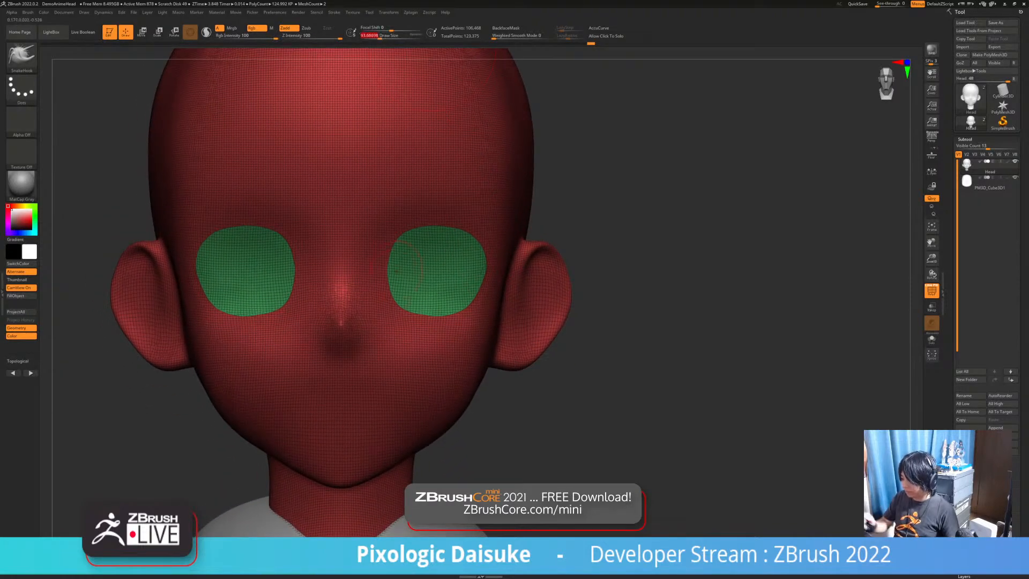
Set the draw size to about 145 and refine the eye areas and the nose bridge
{"action": "left_click", "coordinate": [28, 13]}
{"action": "key", "text": "shift"}
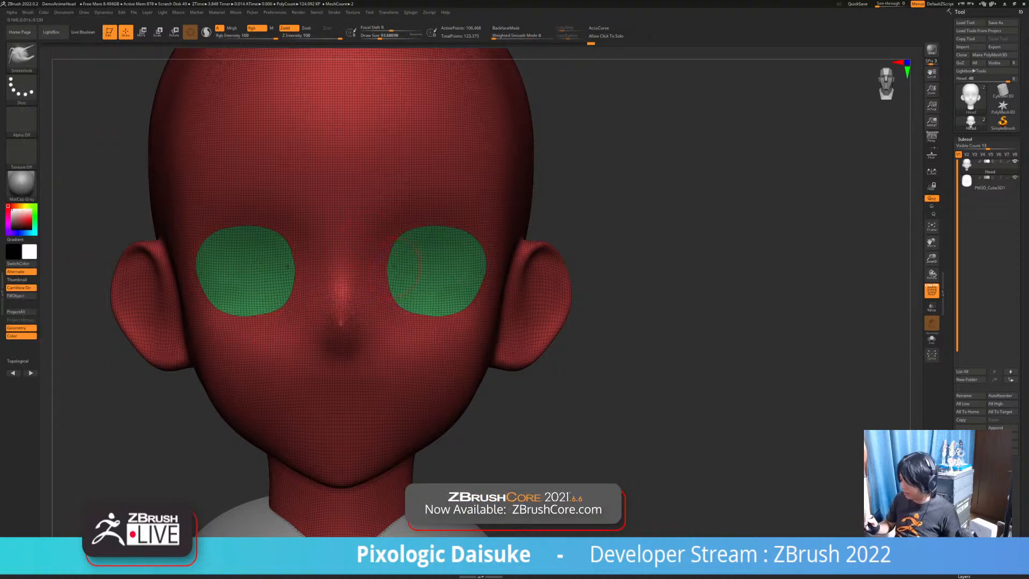
{"action": "right_click_drag", "start_coordinate": [397, 274], "coordinate": [338, 265]}
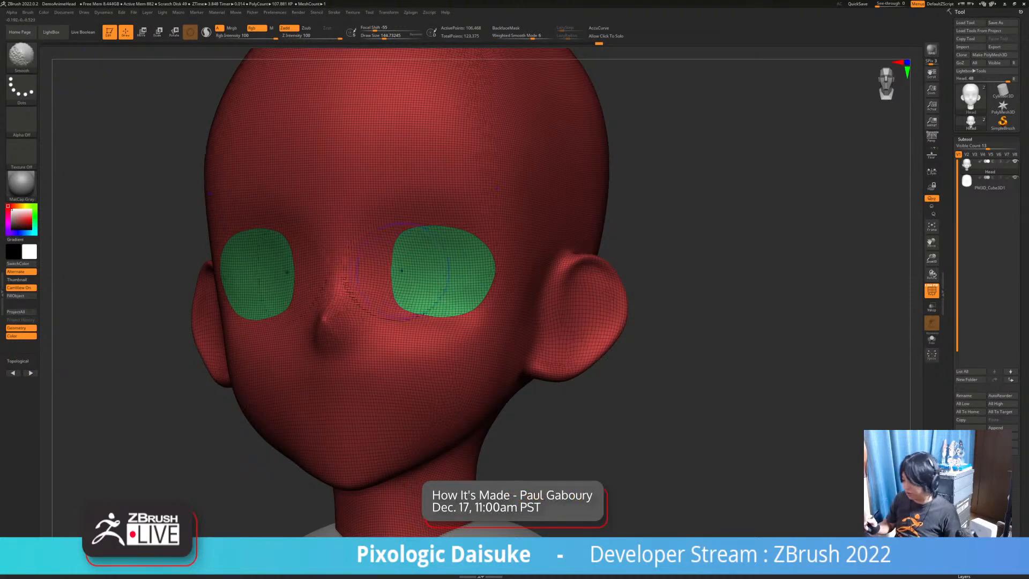
{"action": "right_click_drag", "start_coordinate": [401, 268], "coordinate": [448, 239]}
{"action": "right_click_drag", "start_coordinate": [489, 268], "coordinate": [441, 305]}
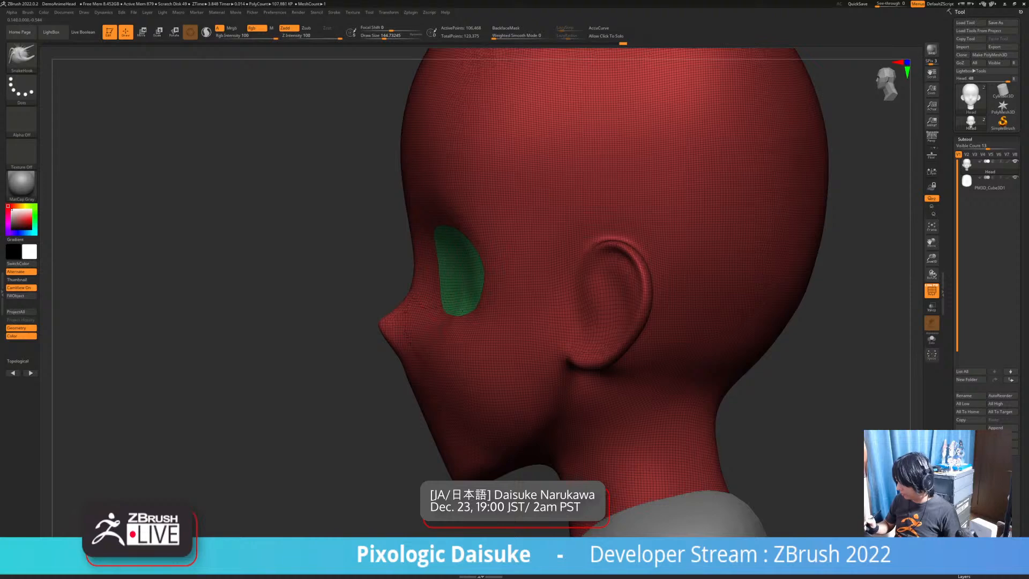
Refine the nose and cheek contours in side and three-quarter views and hide the polyframe
{"action": "mouse_move", "coordinate": [436, 236]}
{"action": "right_mouse_down"}
{"action": "mouse_move", "coordinate": [573, 239]}
{"action": "mouse_move", "coordinate": [437, 242]}
{"action": "mouse_move", "coordinate": [568, 243]}
{"action": "mouse_move", "coordinate": [386, 325]}
{"action": "mouse_move", "coordinate": [431, 324]}
{"action": "mouse_move", "coordinate": [397, 309]}
{"action": "mouse_move", "coordinate": [399, 326]}
{"action": "right_mouse_up"}
{"action": "right_click_drag", "start_coordinate": [399, 326], "coordinate": [421, 314]}
{"action": "right_click_drag", "start_coordinate": [742, 327], "coordinate": [710, 300]}
{"action": "key", "text": "shift+f"}
{"action": "right_click_drag", "start_coordinate": [710, 300], "coordinate": [660, 300]}
{"action": "mouse_move", "coordinate": [660, 300]}
{"action": "right_mouse_down"}
{"action": "mouse_move", "coordinate": [632, 301]}
{"action": "mouse_move", "coordinate": [656, 302]}
{"action": "right_mouse_up"}
{"action": "right_click_drag", "start_coordinate": [656, 302], "coordinate": [658, 327], "text": "ctrl"}
{"action": "right_click_drag", "start_coordinate": [658, 326], "coordinate": [701, 324]}
{"action": "right_click_drag", "start_coordinate": [428, 394], "coordinate": [437, 320], "text": "shift"}
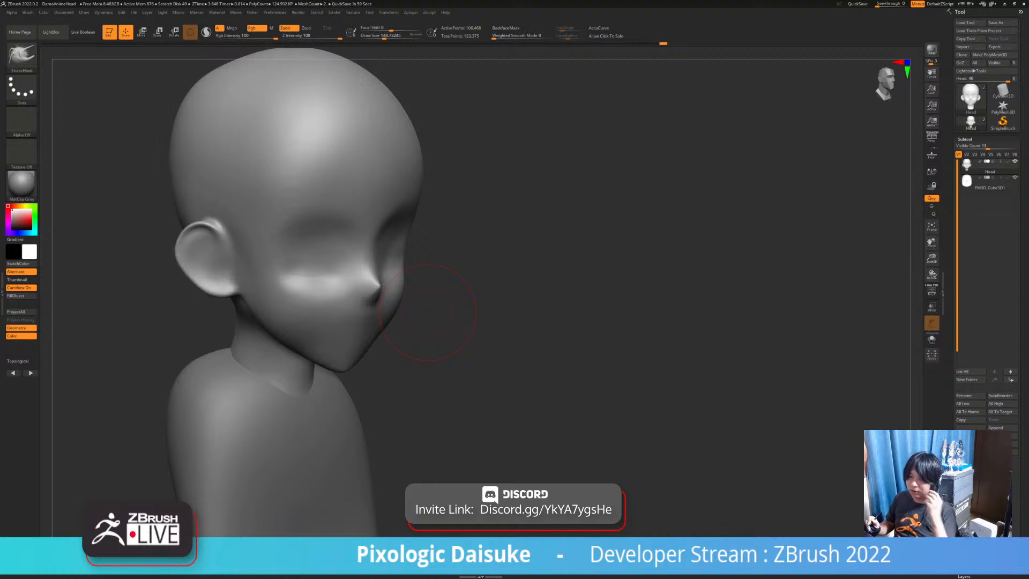
{"action": "mouse_move", "coordinate": [427, 312]}
{"action": "right_mouse_down"}
{"action": "mouse_move", "coordinate": [370, 320]}
{"action": "mouse_move", "coordinate": [391, 290]}
{"action": "mouse_move", "coordinate": [400, 309]}
{"action": "mouse_move", "coordinate": [407, 287]}
{"action": "mouse_move", "coordinate": [403, 297]}
{"action": "mouse_move", "coordinate": [383, 289]}
{"action": "mouse_move", "coordinate": [514, 292]}
{"action": "mouse_move", "coordinate": [358, 290]}
{"action": "mouse_move", "coordinate": [401, 322]}
{"action": "mouse_move", "coordinate": [434, 268]}
{"action": "mouse_move", "coordinate": [427, 304]}
{"action": "right_mouse_up"}
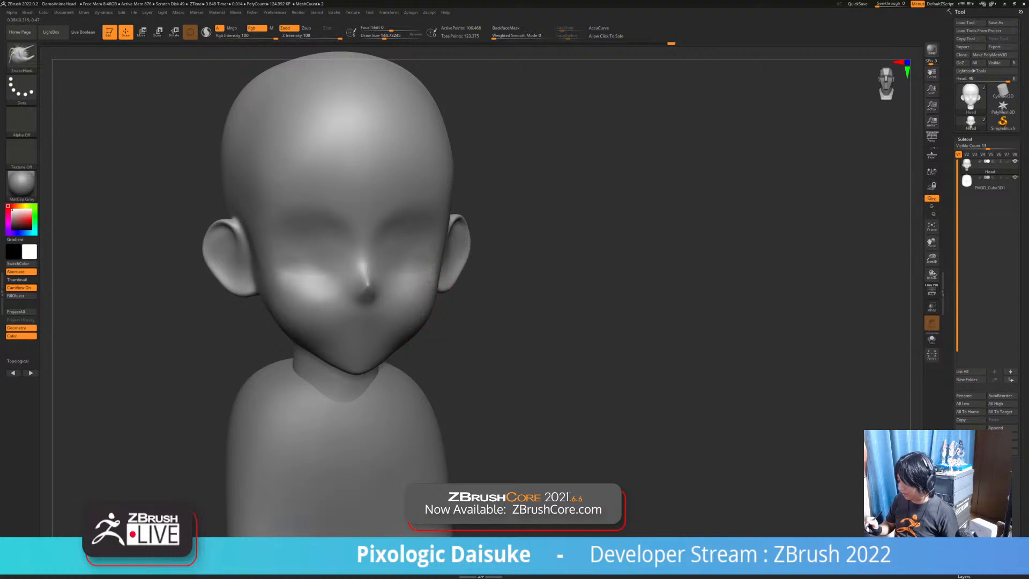
Adjust the draw size to about 132 and reshape the cheeks and chin from several angles
{"action": "mouse_move", "coordinate": [425, 207]}
{"action": "right_mouse_down"}
{"action": "mouse_move", "coordinate": [407, 319]}
{"action": "mouse_move", "coordinate": [364, 335]}
{"action": "mouse_move", "coordinate": [336, 316]}
{"action": "right_mouse_up"}
{"action": "right_click_drag", "start_coordinate": [362, 365], "coordinate": [458, 346]}
{"action": "mouse_move", "coordinate": [481, 307]}
{"action": "right_mouse_down"}
{"action": "mouse_move", "coordinate": [379, 356]}
{"action": "mouse_move", "coordinate": [366, 340]}
{"action": "right_mouse_up"}
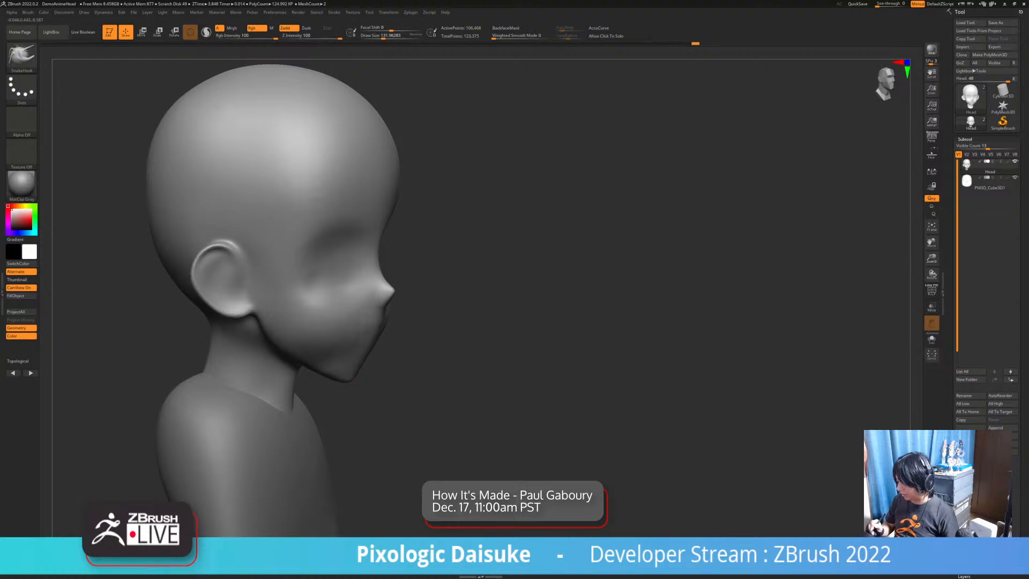
{"action": "right_click_drag", "start_coordinate": [382, 324], "coordinate": [257, 328]}
Pull the mouth area into shape in profile and smooth the lower face and cheek
{"action": "left_click_drag", "start_coordinate": [391, 332], "coordinate": [391, 325]}
{"action": "mouse_move", "coordinate": [391, 324]}
{"action": "right_mouse_down"}
{"action": "mouse_move", "coordinate": [482, 316]}
{"action": "mouse_move", "coordinate": [420, 323]}
{"action": "mouse_move", "coordinate": [450, 325]}
{"action": "right_mouse_up"}
{"action": "left_click_drag", "start_coordinate": [370, 340], "coordinate": [375, 333], "text": "shift"}
{"action": "right_click_drag", "start_coordinate": [375, 336], "coordinate": [327, 341]}
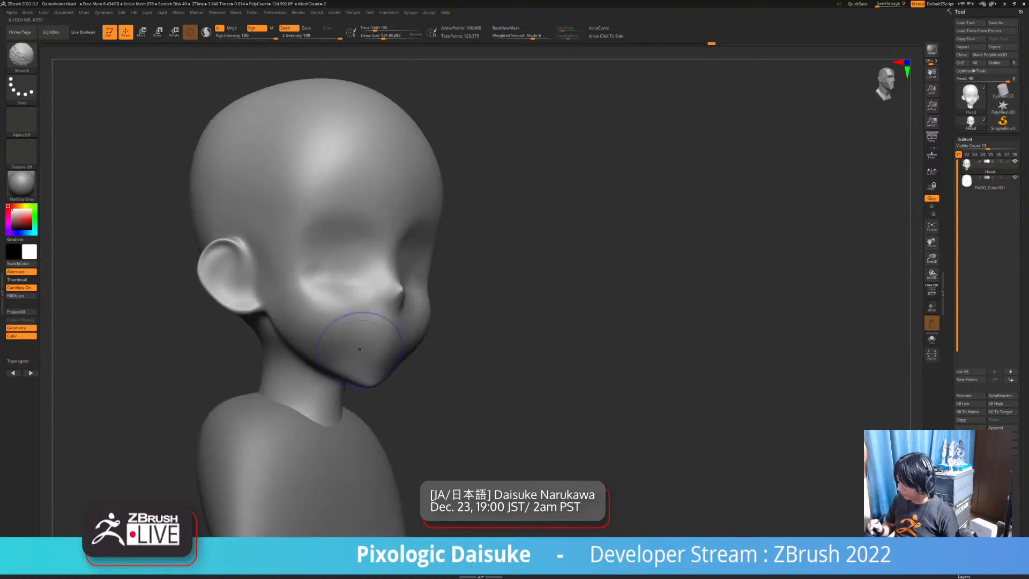
{"action": "left_click_drag", "start_coordinate": [352, 298], "coordinate": [358, 303], "text": "shift"}
{"action": "right_click_drag", "start_coordinate": [358, 304], "coordinate": [219, 316]}
Briefly show the polyframe, switch to the Move gizmo and mask everything except the eye polygroup
{"action": "key", "text": "shift+f"}
{"action": "right_click_drag", "start_coordinate": [300, 214], "coordinate": [301, 251], "text": "ctrl"}
{"action": "right_click_drag", "start_coordinate": [301, 250], "coordinate": [334, 271]}
{"action": "key", "text": "shift+f"}
{"action": "key", "text": "w"}
{"action": "left_click", "coordinate": [352, 231], "text": "ctrl"}
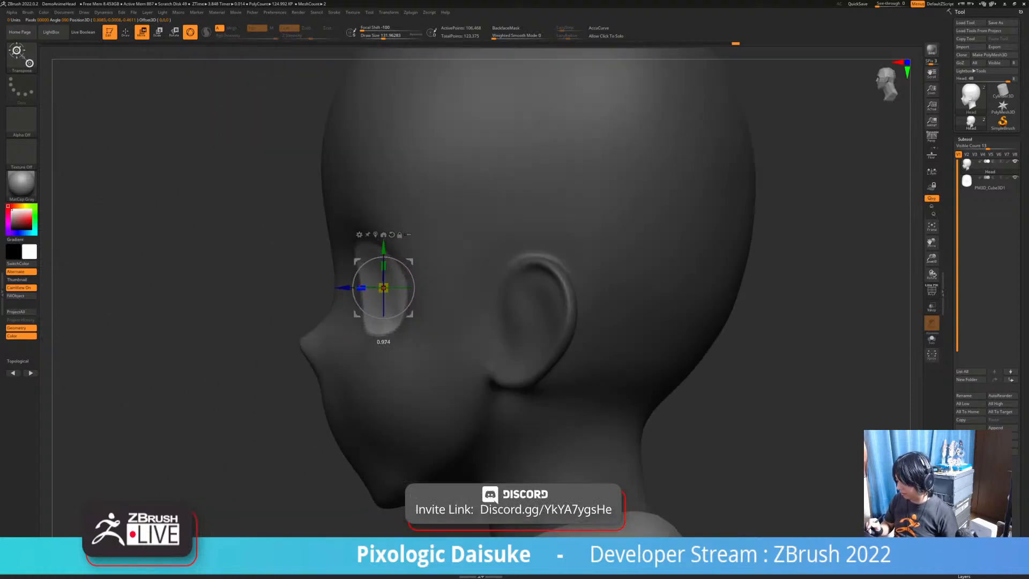
Push the eye polygroups deeper into the head with the gizmo and return to sculpting mode
{"action": "right_click_drag", "start_coordinate": [364, 288], "coordinate": [394, 316]}
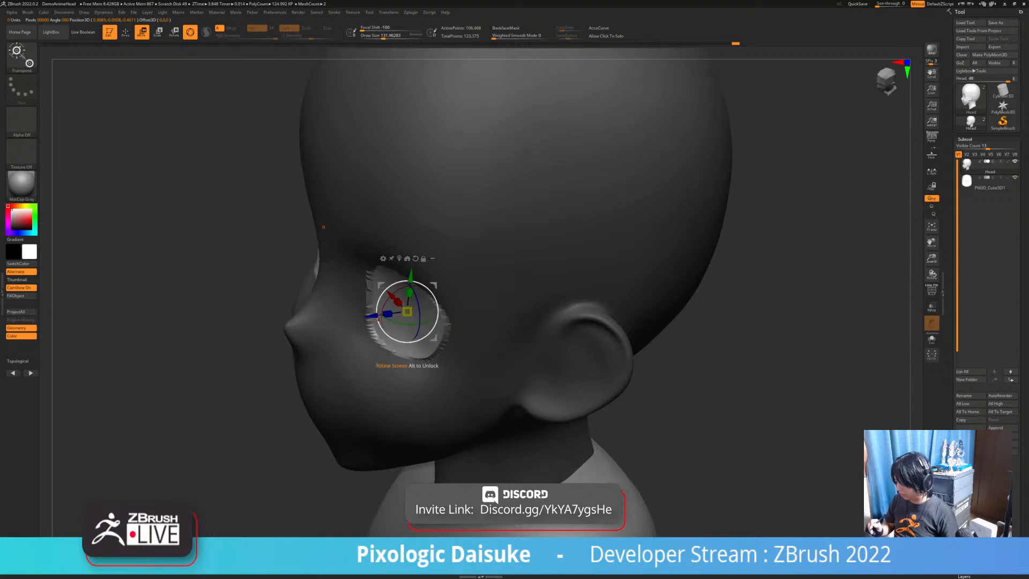
{"action": "mouse_move", "coordinate": [392, 313]}
{"action": "left_mouse_down"}
{"action": "mouse_move", "coordinate": [401, 323]}
{"action": "mouse_move", "coordinate": [400, 313]}
{"action": "left_mouse_up"}
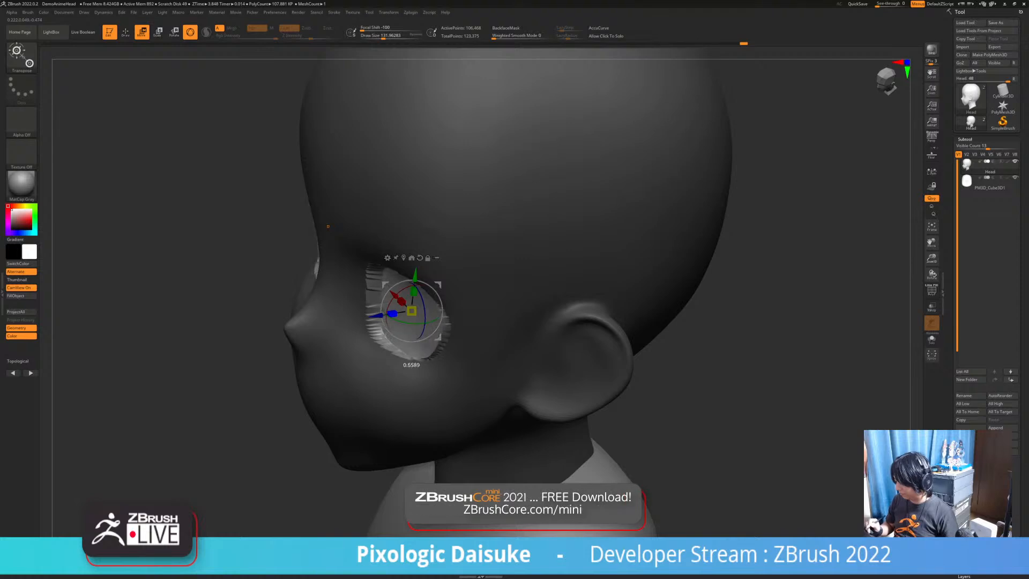
{"action": "key", "text": "q"}
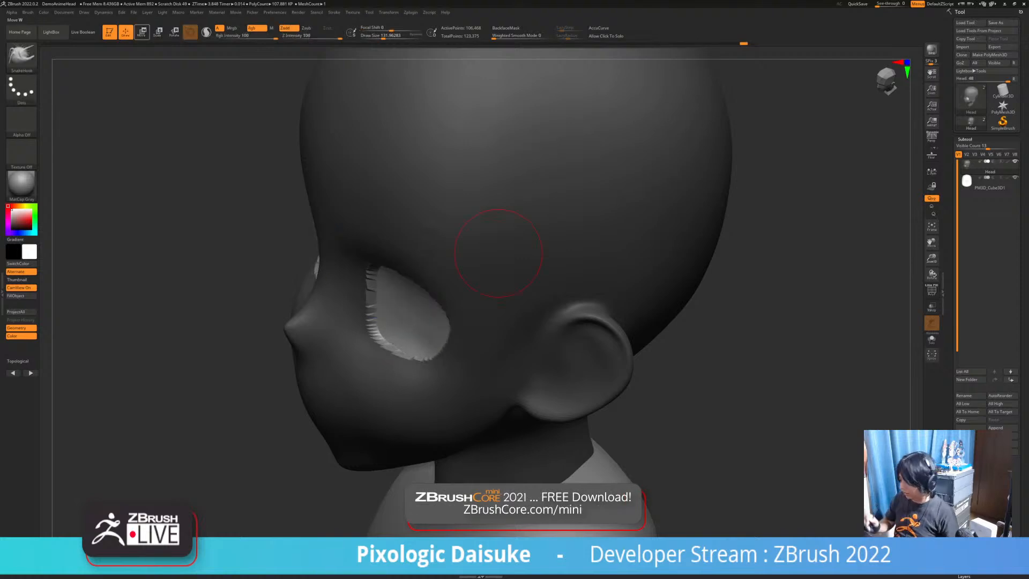
{"action": "right_click_drag", "start_coordinate": [498, 253], "coordinate": [406, 285]}
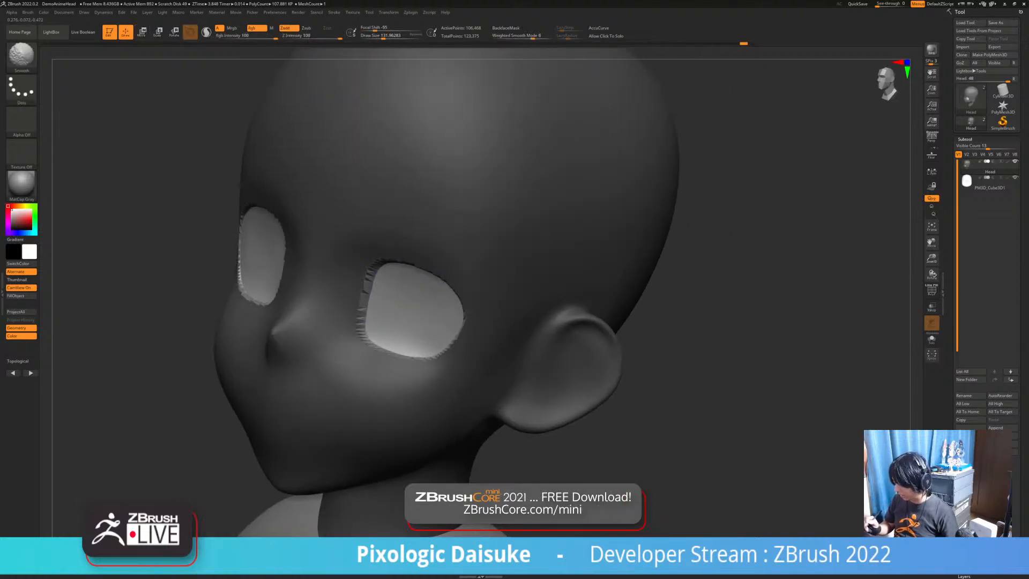
Clear the mask and smooth the rims of the eye sockets from several angles
{"action": "left_click_drag", "start_coordinate": [703, 328], "coordinate": [722, 360], "text": "ctrl"}
{"action": "mouse_move", "coordinate": [379, 278]}
{"action": "left_mouse_down", "text": "shift"}
{"action": "mouse_move", "coordinate": [363, 300]}
{"action": "mouse_move", "coordinate": [386, 354]}
{"action": "mouse_move", "coordinate": [448, 343]}
{"action": "left_mouse_up", "text": "shift"}
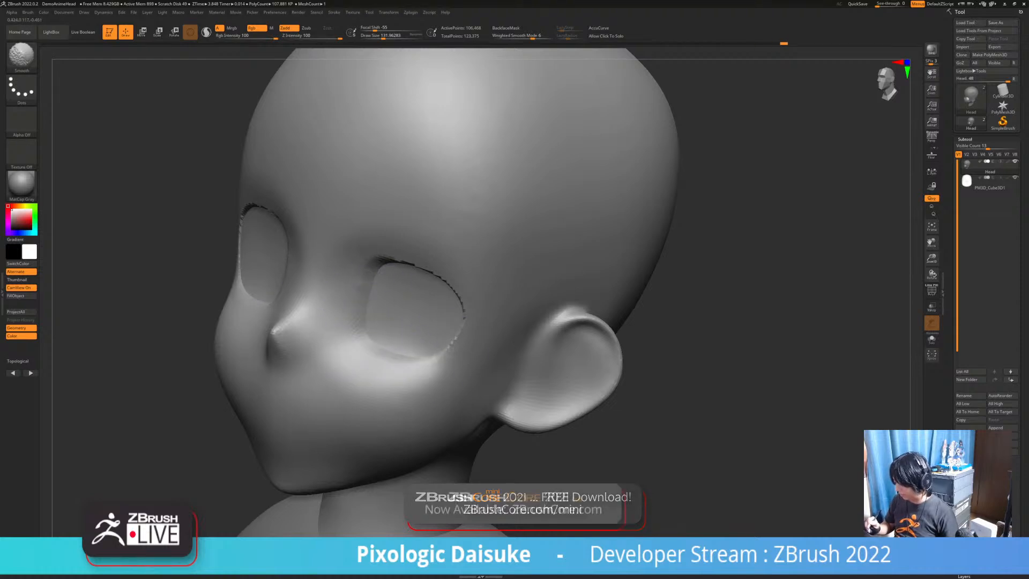
{"action": "left_click_drag", "start_coordinate": [458, 298], "coordinate": [388, 260], "text": "shift"}
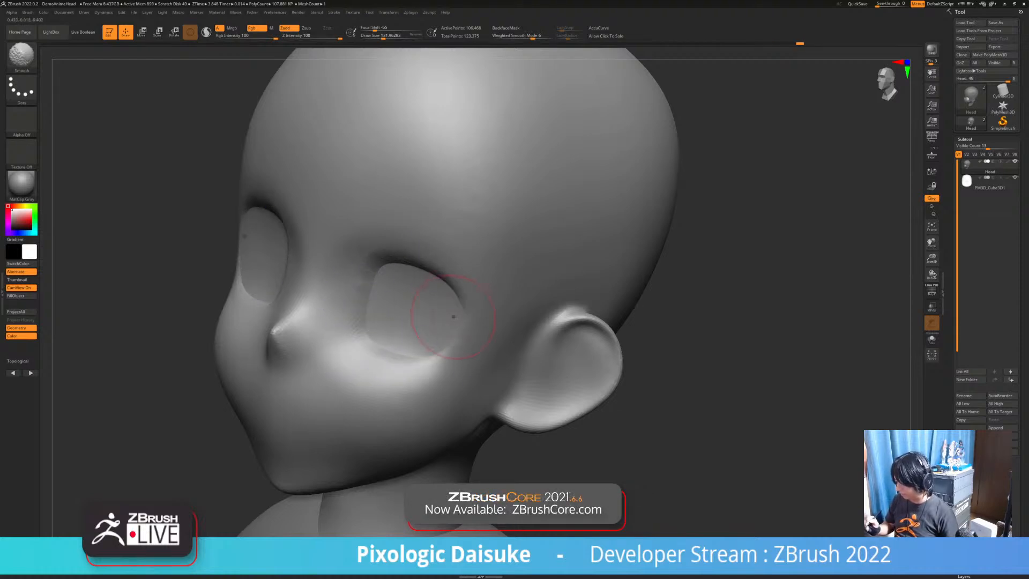
{"action": "right_click_drag", "start_coordinate": [465, 321], "coordinate": [369, 268]}
{"action": "mouse_move", "coordinate": [375, 284]}
{"action": "left_mouse_down", "text": "shift"}
{"action": "mouse_move", "coordinate": [396, 267]}
{"action": "mouse_move", "coordinate": [429, 273]}
{"action": "left_mouse_up", "text": "shift"}
{"action": "mouse_move", "coordinate": [429, 354]}
{"action": "right_mouse_down"}
{"action": "mouse_move", "coordinate": [415, 330]}
{"action": "mouse_move", "coordinate": [356, 287]}
{"action": "mouse_move", "coordinate": [376, 267]}
{"action": "mouse_move", "coordinate": [348, 280]}
{"action": "right_mouse_up"}
{"action": "left_click_drag", "start_coordinate": [402, 316], "coordinate": [420, 325], "text": "shift"}
{"action": "mouse_move", "coordinate": [396, 317]}
{"action": "right_mouse_down"}
{"action": "mouse_move", "coordinate": [474, 315]}
{"action": "mouse_move", "coordinate": [415, 333]}
{"action": "mouse_move", "coordinate": [408, 328]}
{"action": "mouse_move", "coordinate": [426, 303]}
{"action": "mouse_move", "coordinate": [371, 287]}
{"action": "right_mouse_up"}
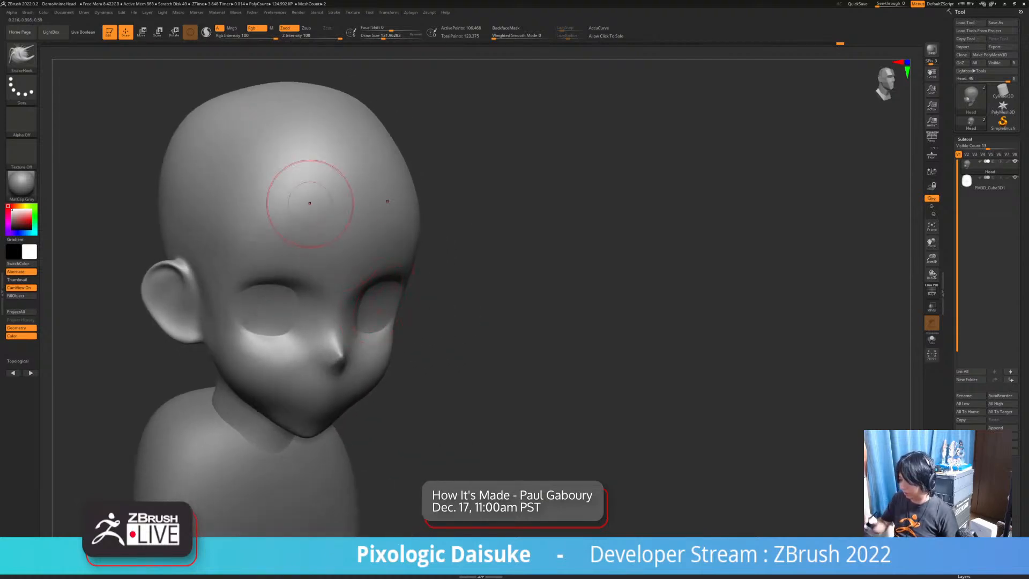
Mask everything except the eye polygroups using the Move gizmo and return to sculpting with a draw size of about 228
{"action": "key", "text": "w"}
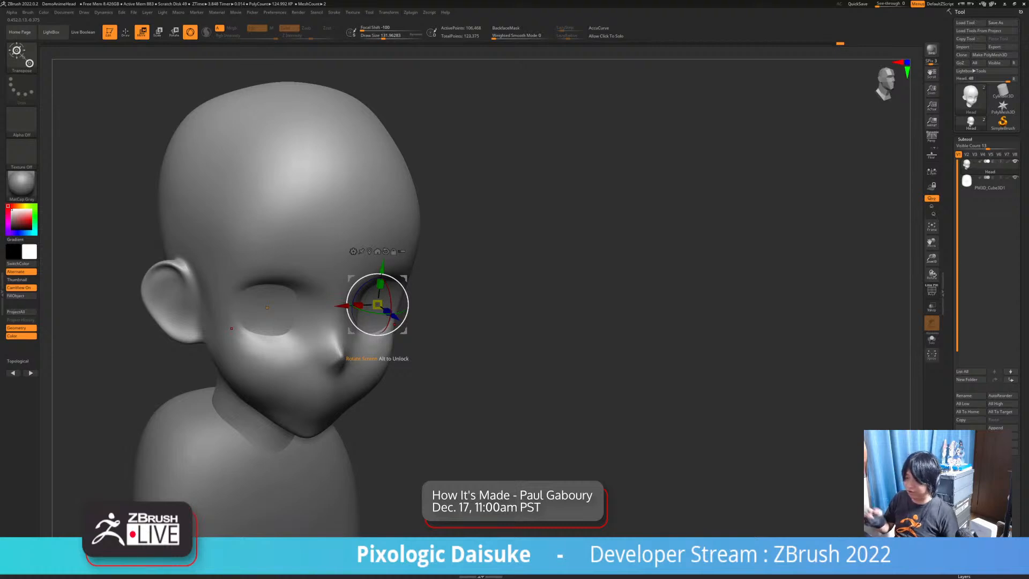
{"action": "key", "text": "q"}
{"action": "mouse_move", "coordinate": [369, 253]}
{"action": "right_mouse_down"}
{"action": "mouse_move", "coordinate": [402, 272]}
{"action": "mouse_move", "coordinate": [400, 258]}
{"action": "mouse_move", "coordinate": [367, 268]}
{"action": "mouse_move", "coordinate": [378, 323]}
{"action": "mouse_move", "coordinate": [300, 321]}
{"action": "right_mouse_up"}
{"action": "key", "text": "w"}
{"action": "left_click", "coordinate": [377, 300], "text": "ctrl"}
{"action": "key", "text": "q"}
{"action": "left_click_drag", "start_coordinate": [384, 36], "coordinate": [390, 37]}
{"action": "mouse_move", "coordinate": [421, 297]}
{"action": "right_mouse_down"}
{"action": "mouse_move", "coordinate": [379, 306]}
{"action": "mouse_move", "coordinate": [465, 307]}
{"action": "right_mouse_up"}
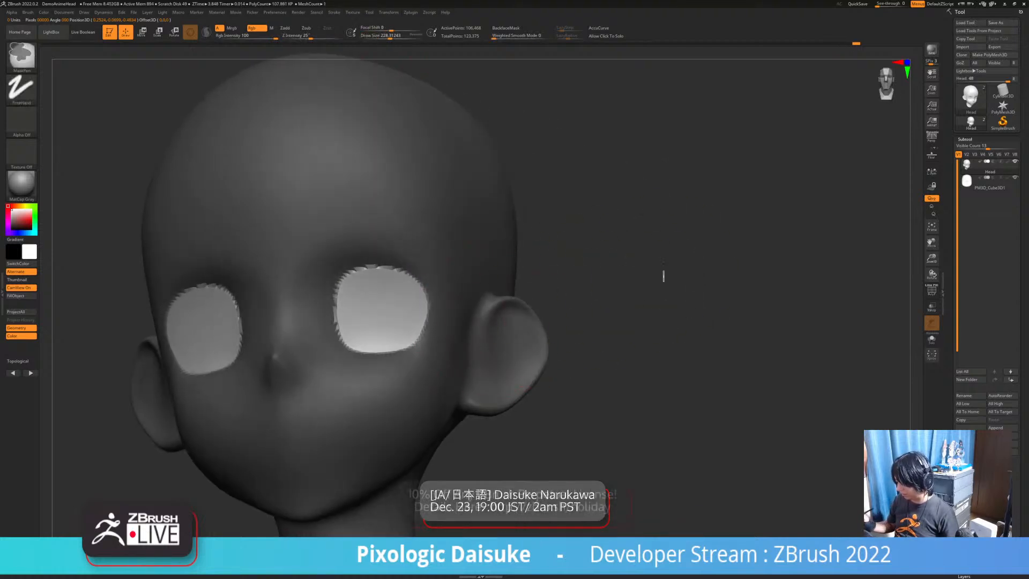
Clear the mask and smooth the transition between the eye sockets and the surrounding face
{"action": "left_click_drag", "start_coordinate": [666, 271], "coordinate": [689, 295], "text": "ctrl"}
{"action": "mouse_move", "coordinate": [380, 270]}
{"action": "left_mouse_down", "text": "shift"}
{"action": "mouse_move", "coordinate": [395, 284]}
{"action": "mouse_move", "coordinate": [394, 328]}
{"action": "left_mouse_up", "text": "shift"}
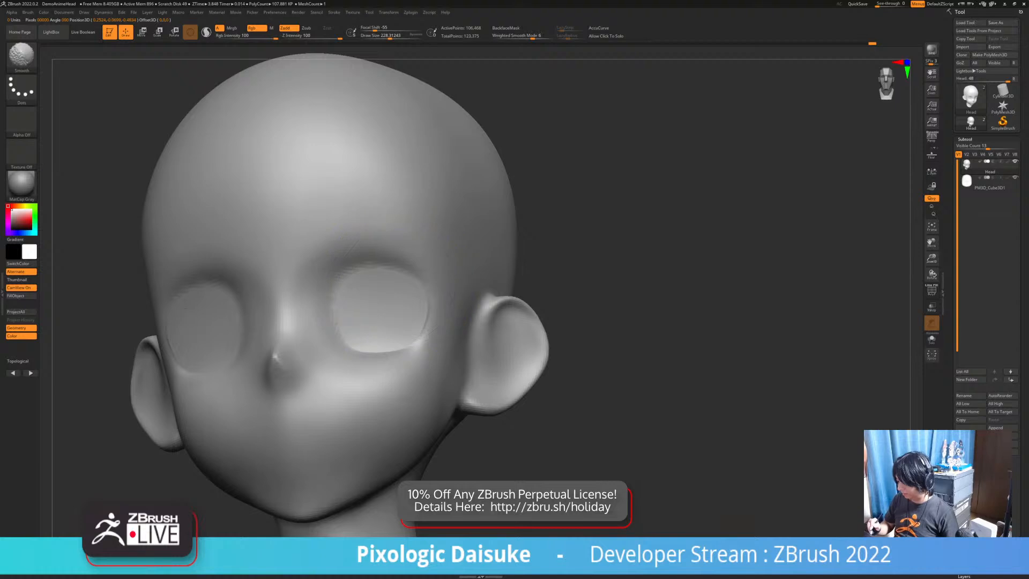
{"action": "right_click_drag", "start_coordinate": [375, 297], "coordinate": [410, 300], "text": "shift"}
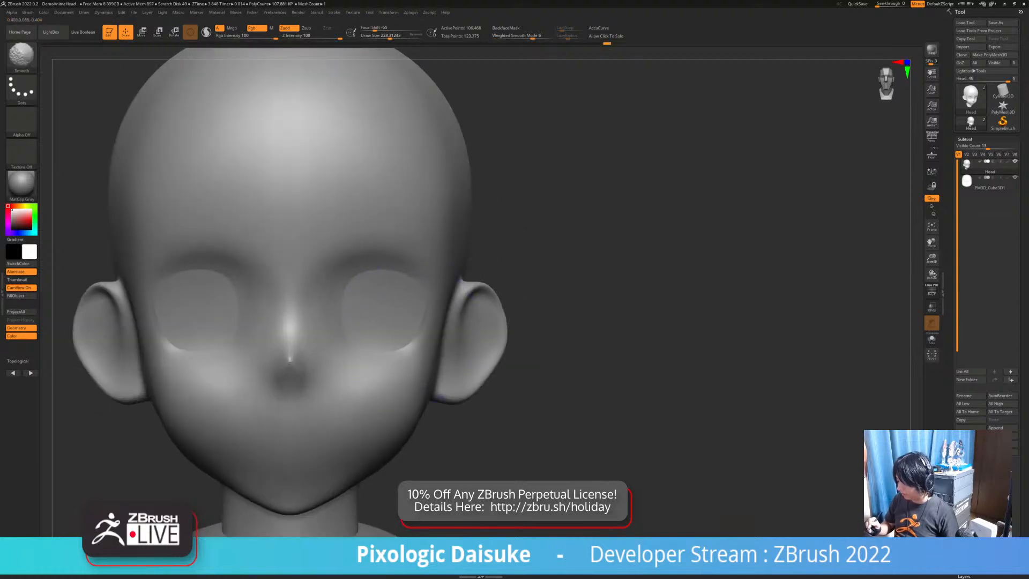
Reduce the draw size to about 128 and smooth the area between the eye sockets and the nose
{"action": "mouse_move", "coordinate": [400, 336]}
{"action": "right_mouse_down", "text": "ctrl"}
{"action": "mouse_move", "coordinate": [341, 317]}
{"action": "mouse_move", "coordinate": [399, 220]}
{"action": "mouse_move", "coordinate": [390, 283]}
{"action": "right_mouse_up", "text": "ctrl"}
{"action": "left_click", "coordinate": [383, 36]}
{"action": "right_click_drag", "start_coordinate": [394, 231], "coordinate": [394, 279], "text": "ctrl"}
{"action": "mouse_move", "coordinate": [394, 279]}
{"action": "right_mouse_down"}
{"action": "mouse_move", "coordinate": [343, 282]}
{"action": "mouse_move", "coordinate": [351, 263]}
{"action": "right_mouse_up"}
{"action": "mouse_move", "coordinate": [379, 322]}
{"action": "right_mouse_down", "text": "shift"}
{"action": "mouse_move", "coordinate": [368, 298]}
{"action": "mouse_move", "coordinate": [343, 300]}
{"action": "mouse_move", "coordinate": [295, 341]}
{"action": "right_mouse_up", "text": "shift"}
{"action": "left_click_drag", "start_coordinate": [295, 341], "coordinate": [300, 300], "text": "shift"}
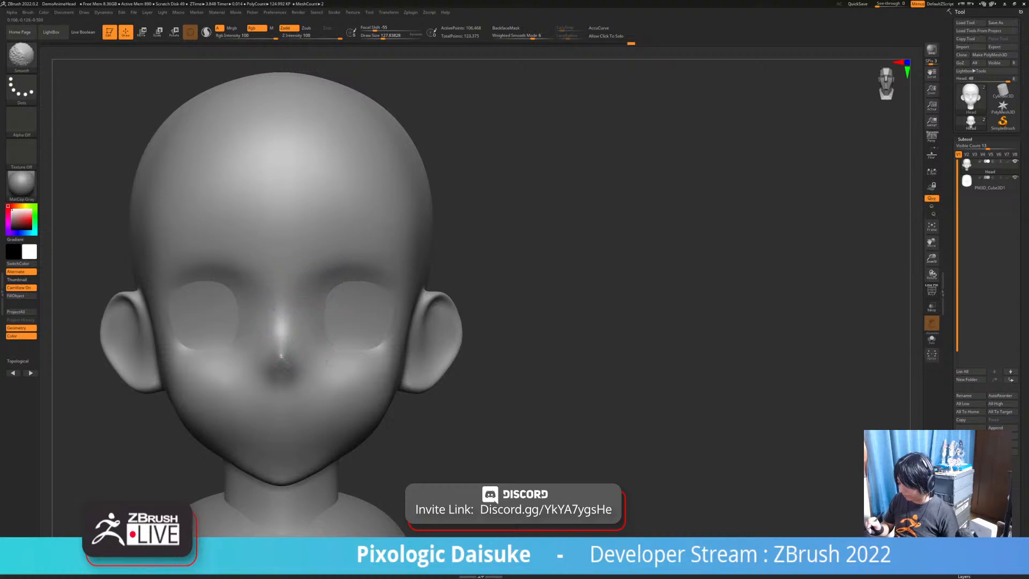
Select the SnakeHook brush and inspect the brow and eye area from three-quarter, front and side views
{"action": "right_click_drag", "start_coordinate": [300, 300], "coordinate": [375, 268]}
{"action": "key", "text": "b"}
{"action": "key", "text": "s"}
{"action": "key", "text": "h"}
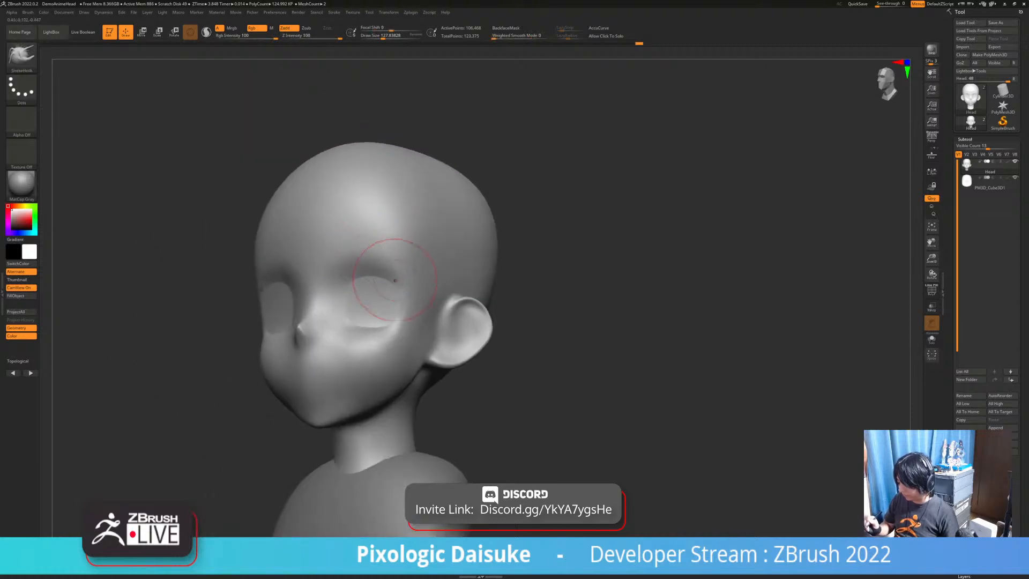
{"action": "right_click_drag", "start_coordinate": [402, 230], "coordinate": [416, 307], "text": "shift"}
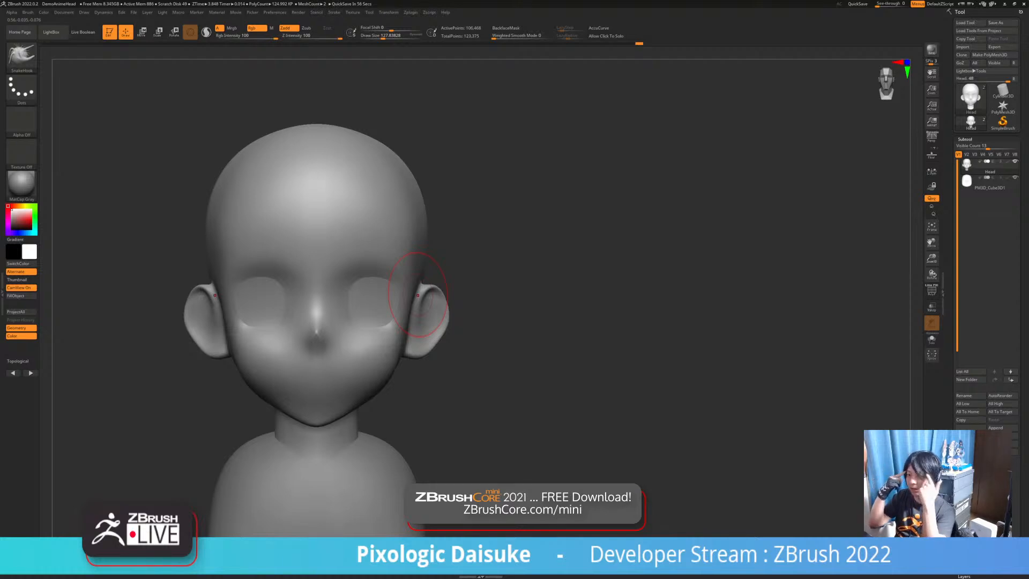
{"action": "right_click_drag", "start_coordinate": [417, 294], "coordinate": [515, 311]}
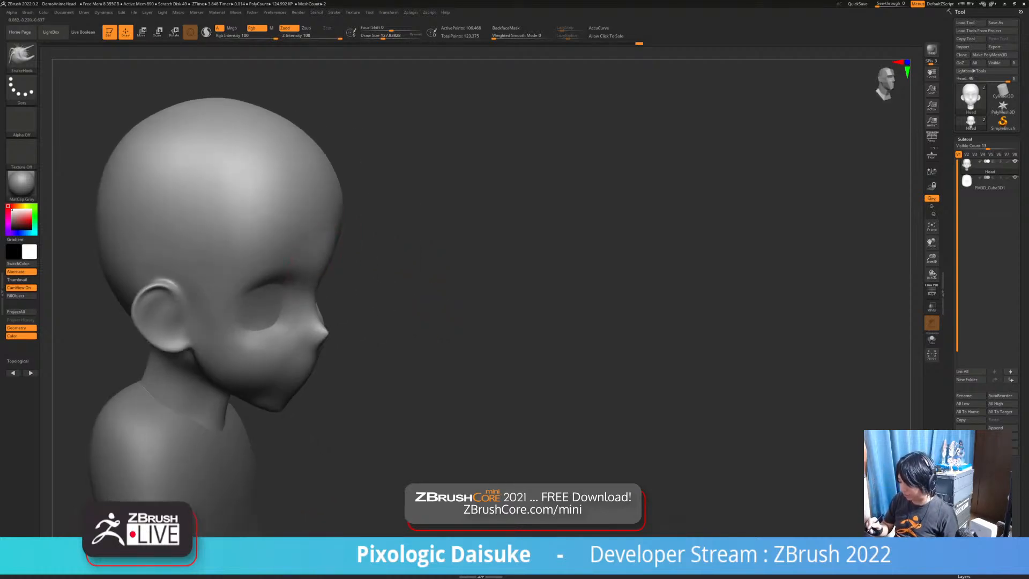
{"action": "right_click_drag", "start_coordinate": [319, 273], "coordinate": [312, 293]}
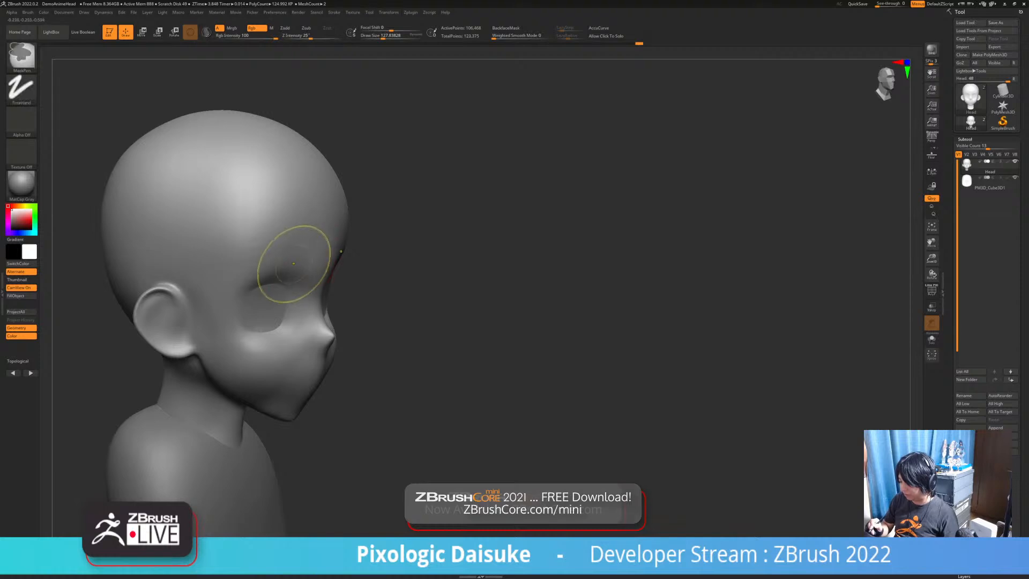
Build up the brow above both eyes with the ClayBuildup brush at a draw size of about 101 and smooth the strokes
{"action": "key", "text": "b"}
{"action": "key", "text": "c"}
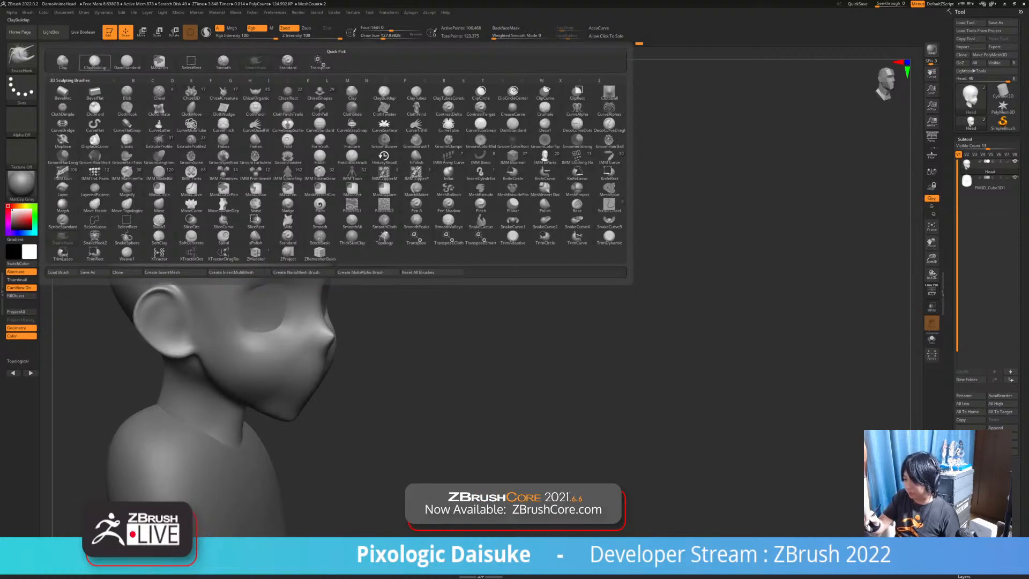
{"action": "key", "text": "b"}
{"action": "right_click_drag", "start_coordinate": [418, 173], "coordinate": [198, 173]}
{"action": "left_click", "coordinate": [376, 37]}
{"action": "mouse_move", "coordinate": [375, 273]}
{"action": "left_mouse_down"}
{"action": "mouse_move", "coordinate": [381, 263]}
{"action": "mouse_move", "coordinate": [414, 275]}
{"action": "left_mouse_up"}
{"action": "key", "text": "ctrl+z"}
{"action": "left_click", "coordinate": [380, 37]}
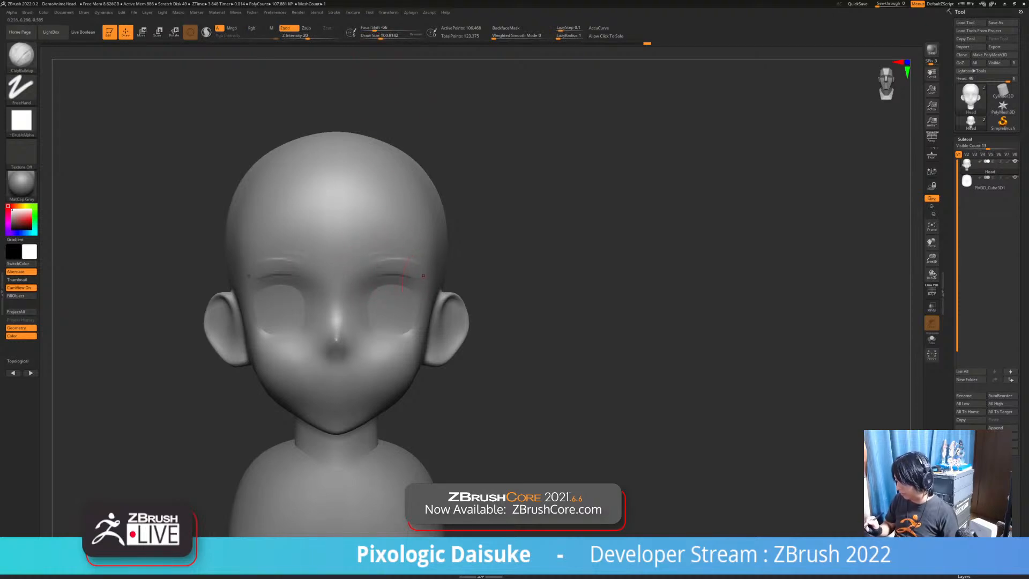
{"action": "left_click_drag", "start_coordinate": [600, 300], "coordinate": [514, 295]}
{"action": "mouse_move", "coordinate": [397, 252]}
{"action": "right_mouse_down"}
{"action": "mouse_move", "coordinate": [455, 253]}
{"action": "mouse_move", "coordinate": [395, 241]}
{"action": "mouse_move", "coordinate": [421, 259]}
{"action": "right_mouse_up"}
{"action": "mouse_move", "coordinate": [421, 259]}
{"action": "left_mouse_down", "text": "shift"}
{"action": "mouse_move", "coordinate": [367, 262]}
{"action": "mouse_move", "coordinate": [395, 270]}
{"action": "left_mouse_up", "text": "shift"}
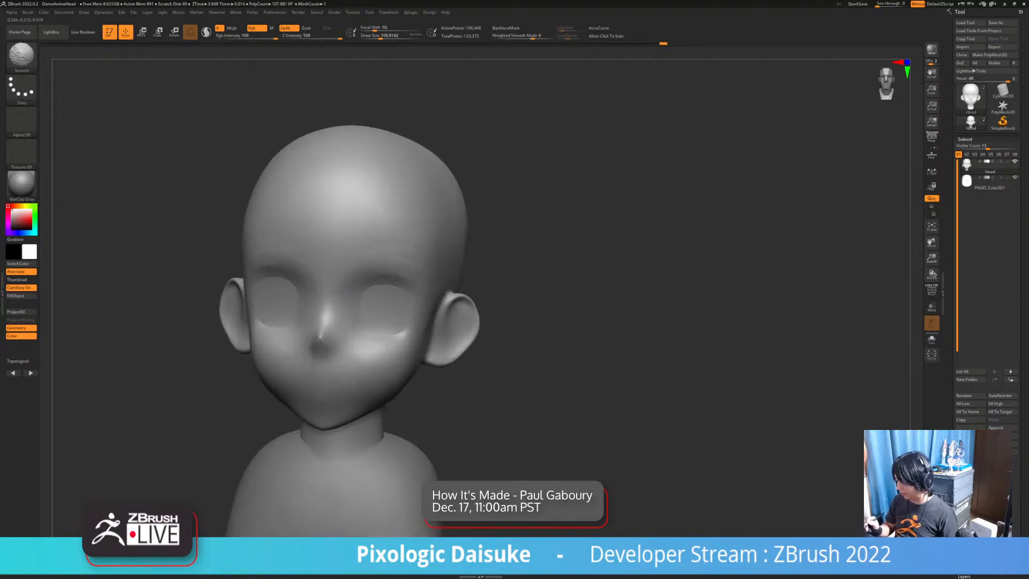
Blend the brow ridge and nose bridge into the forehead with light smoothing from both sides
{"action": "right_click_drag", "start_coordinate": [375, 262], "coordinate": [404, 246]}
{"action": "left_click_drag", "start_coordinate": [404, 246], "coordinate": [415, 257], "text": "shift"}
{"action": "right_click_drag", "start_coordinate": [429, 263], "coordinate": [395, 278]}
{"action": "left_click_drag", "start_coordinate": [394, 278], "coordinate": [400, 276], "text": "shift"}
{"action": "right_click_drag", "start_coordinate": [319, 272], "coordinate": [356, 276]}
{"action": "left_click_drag", "start_coordinate": [355, 275], "coordinate": [360, 272], "text": "shift"}
{"action": "right_click_drag", "start_coordinate": [343, 279], "coordinate": [386, 286]}
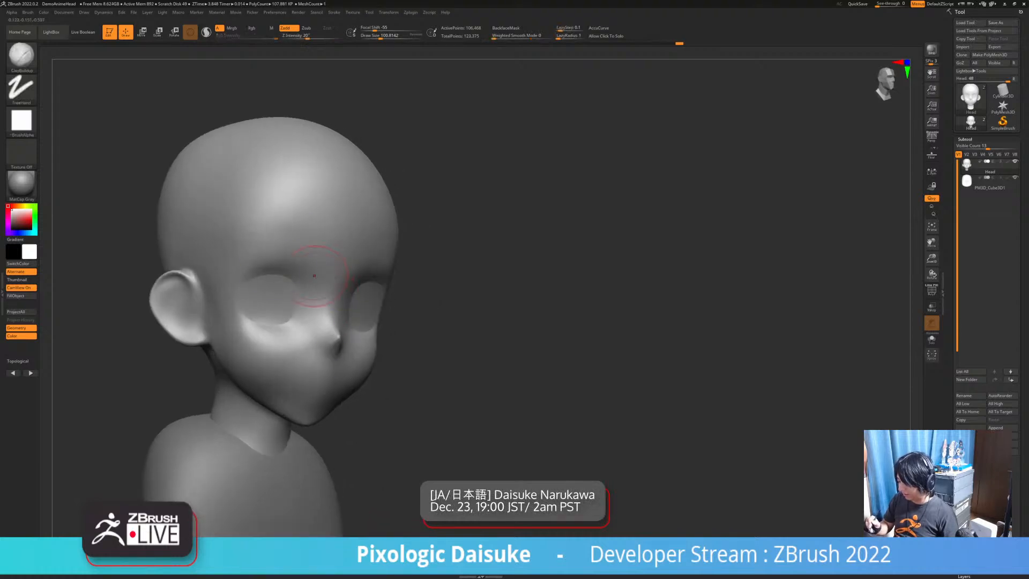
{"action": "left_click_drag", "start_coordinate": [355, 279], "coordinate": [360, 281], "text": "shift"}
{"action": "mouse_move", "coordinate": [370, 276]}
{"action": "right_mouse_down"}
{"action": "mouse_move", "coordinate": [327, 273]}
{"action": "mouse_move", "coordinate": [406, 236]}
{"action": "right_mouse_up"}
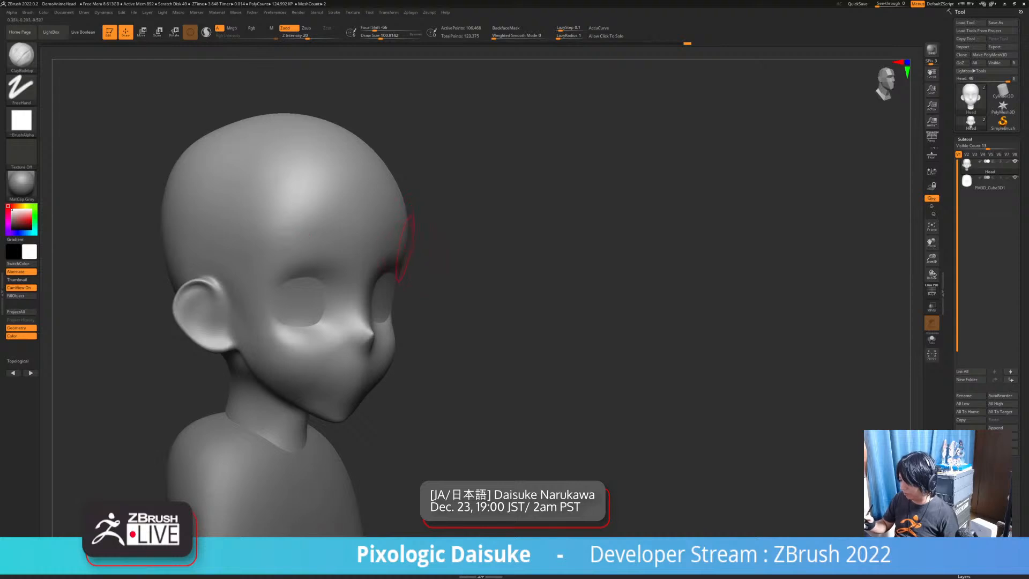
Switch to the SnakeHook brush at a draw size of about 179 and refine and smooth the forehead contour
{"action": "right_click_drag", "start_coordinate": [413, 230], "coordinate": [394, 257]}
{"action": "right_click_drag", "start_coordinate": [450, 230], "coordinate": [428, 163], "text": "shift"}
{"action": "key", "text": "b"}
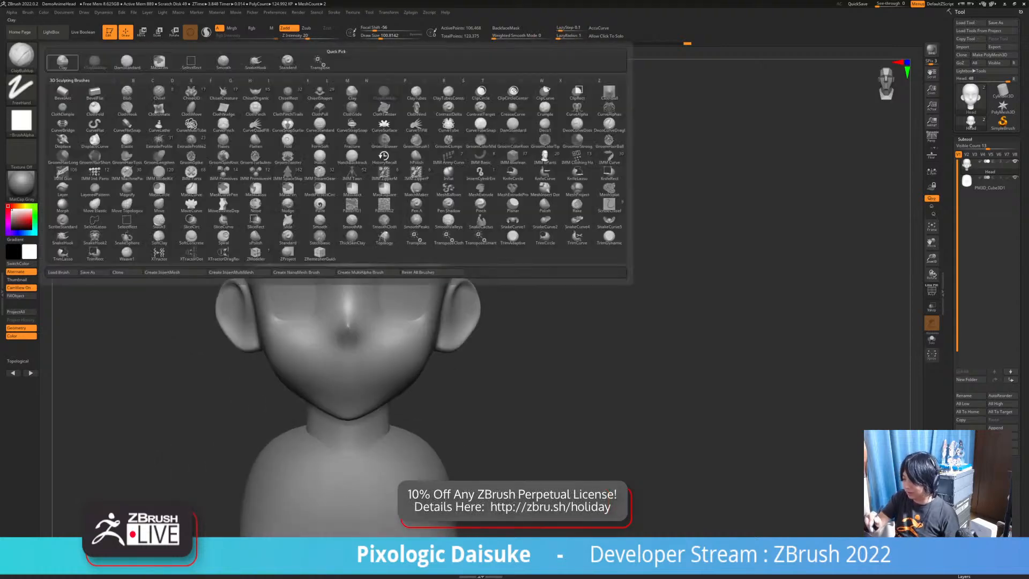
{"action": "left_click", "coordinate": [255, 61]}
{"action": "right_click_drag", "start_coordinate": [385, 252], "coordinate": [429, 252]}
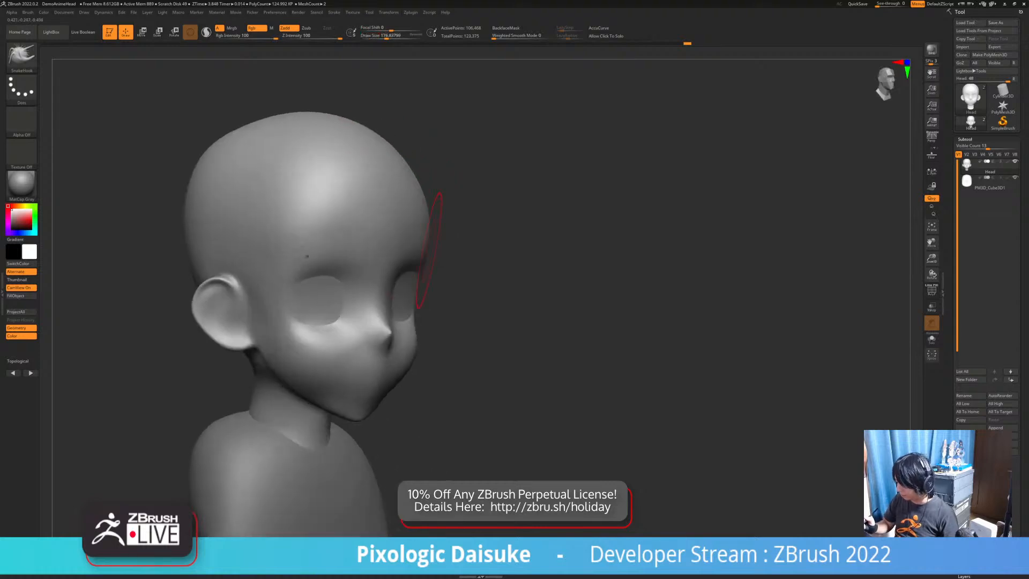
{"action": "key", "text": "shift"}
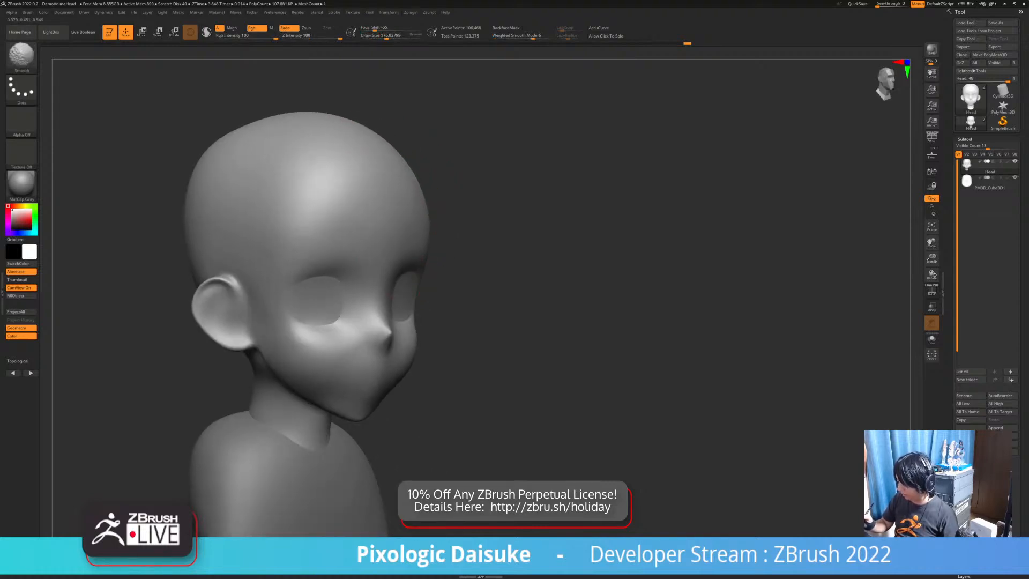
{"action": "left_click_drag", "start_coordinate": [419, 207], "coordinate": [420, 213], "text": "shift"}
{"action": "mouse_move", "coordinate": [420, 213]}
{"action": "right_mouse_down"}
{"action": "mouse_move", "coordinate": [428, 225]}
{"action": "mouse_move", "coordinate": [424, 206]}
{"action": "right_mouse_up"}
{"action": "key", "text": "shift"}
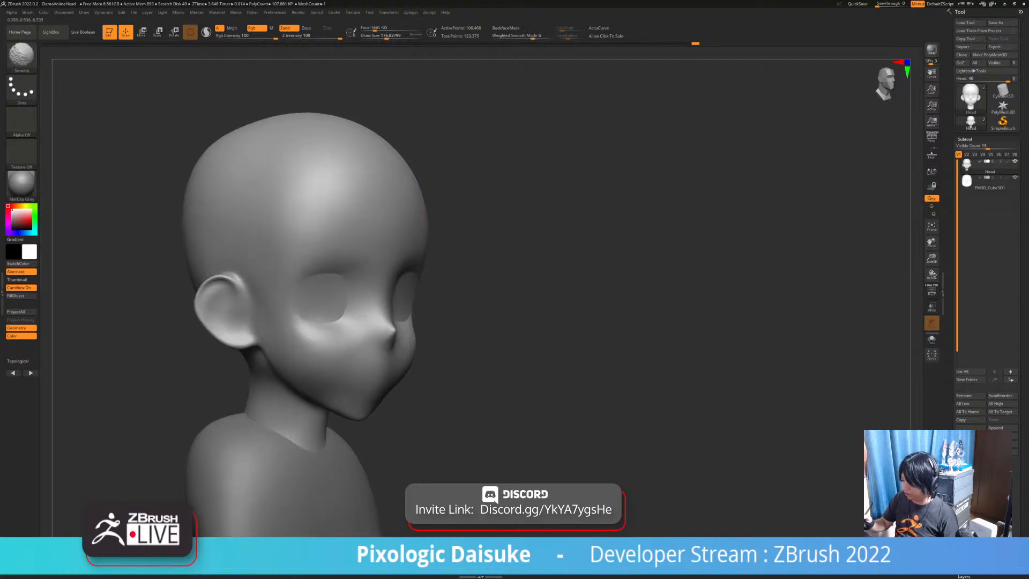
Refine the outline of the cranium and cheek in front and three-quarter views
{"action": "mouse_move", "coordinate": [473, 231]}
{"action": "right_mouse_down"}
{"action": "mouse_move", "coordinate": [438, 233]}
{"action": "mouse_move", "coordinate": [435, 222]}
{"action": "right_mouse_up"}
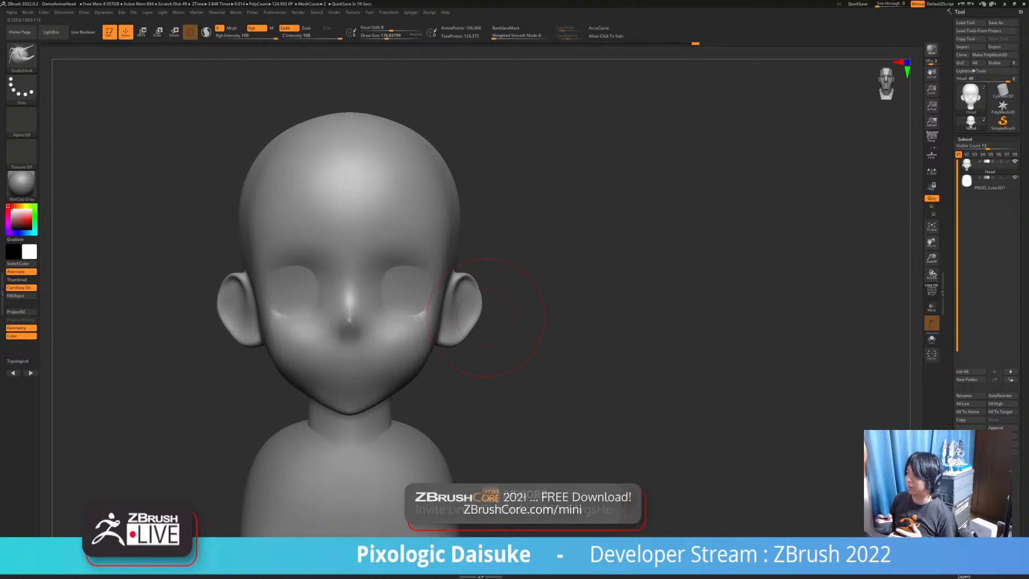
{"action": "mouse_move", "coordinate": [486, 318]}
{"action": "right_mouse_down"}
{"action": "mouse_move", "coordinate": [531, 338]}
{"action": "mouse_move", "coordinate": [490, 355]}
{"action": "right_mouse_up"}
{"action": "right_click_drag", "start_coordinate": [483, 194], "coordinate": [512, 190]}
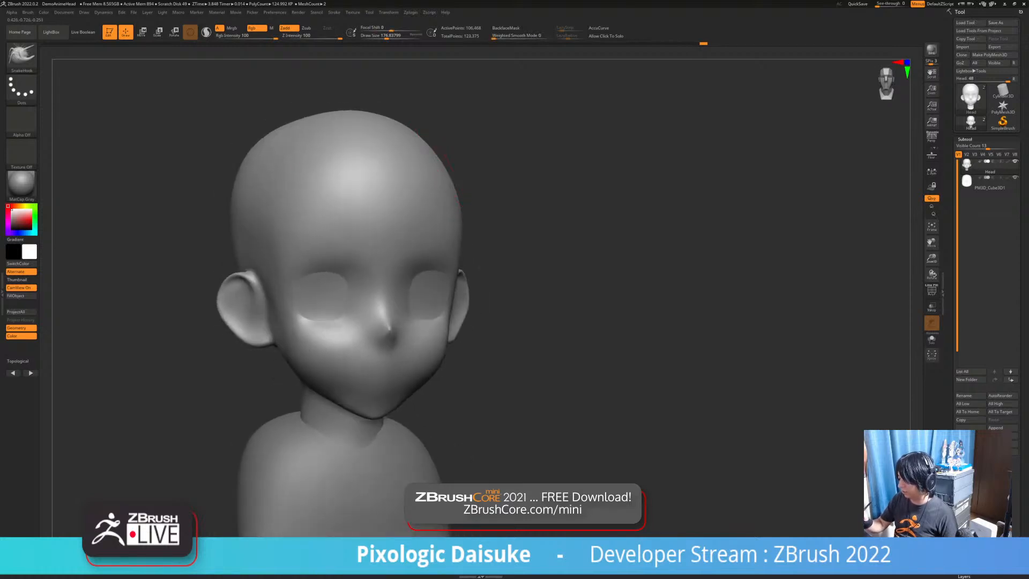
{"action": "mouse_move", "coordinate": [453, 158]}
{"action": "right_mouse_down"}
{"action": "mouse_move", "coordinate": [429, 190]}
{"action": "mouse_move", "coordinate": [456, 195]}
{"action": "right_mouse_up"}
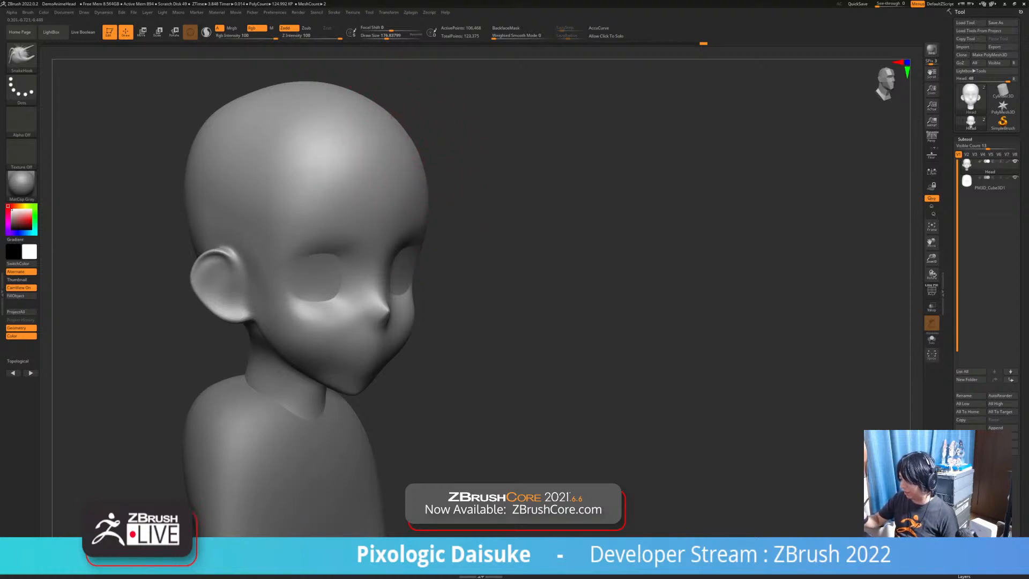
{"action": "mouse_move", "coordinate": [418, 281]}
{"action": "right_mouse_down"}
{"action": "mouse_move", "coordinate": [402, 298]}
{"action": "mouse_move", "coordinate": [394, 356]}
{"action": "right_mouse_up"}
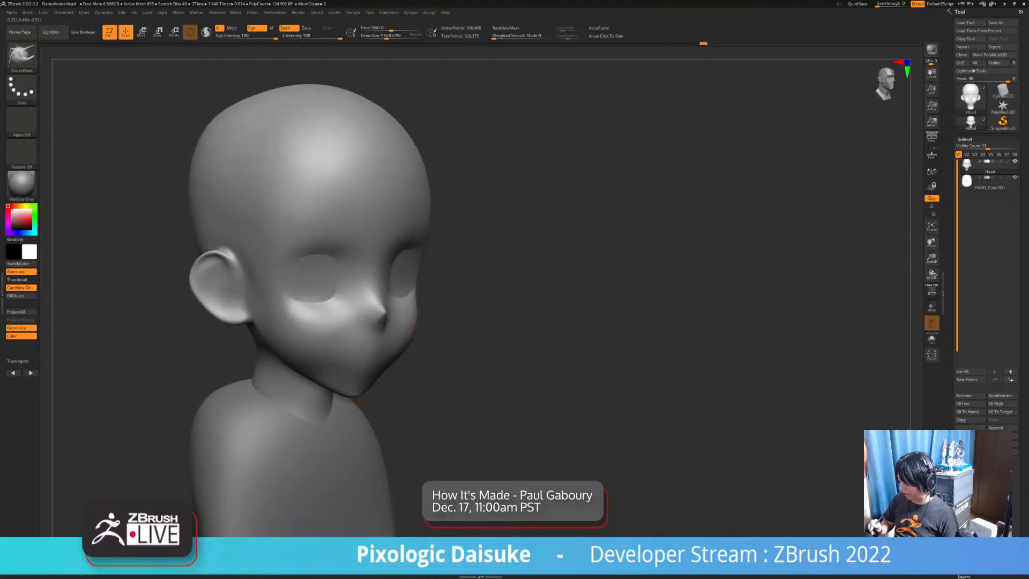
Set the draw size to about 158 and reshape the eye opening and cheek in profile and three-quarter views
{"action": "mouse_move", "coordinate": [431, 333]}
{"action": "right_mouse_down"}
{"action": "mouse_move", "coordinate": [429, 306]}
{"action": "mouse_move", "coordinate": [412, 321]}
{"action": "mouse_move", "coordinate": [427, 253]}
{"action": "right_mouse_up"}
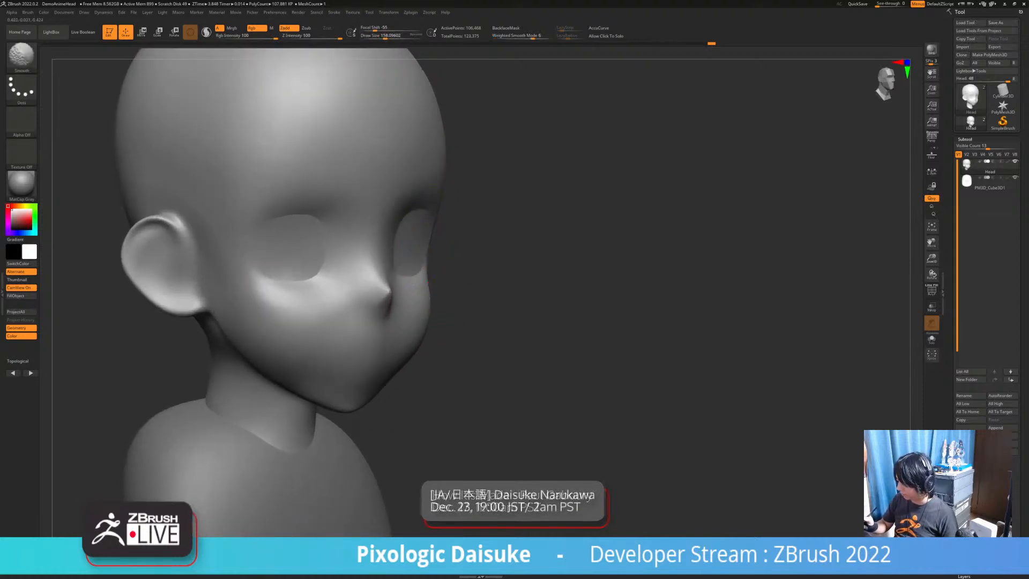
{"action": "right_click_drag", "start_coordinate": [412, 235], "coordinate": [414, 267], "text": "ctrl"}
{"action": "right_click_drag", "start_coordinate": [483, 257], "coordinate": [423, 249]}
{"action": "right_click_drag", "start_coordinate": [503, 198], "coordinate": [442, 195]}
{"action": "mouse_move", "coordinate": [442, 196]}
{"action": "right_mouse_down", "text": "ctrl"}
{"action": "mouse_move", "coordinate": [444, 227]}
{"action": "mouse_move", "coordinate": [443, 194]}
{"action": "right_mouse_up", "text": "ctrl"}
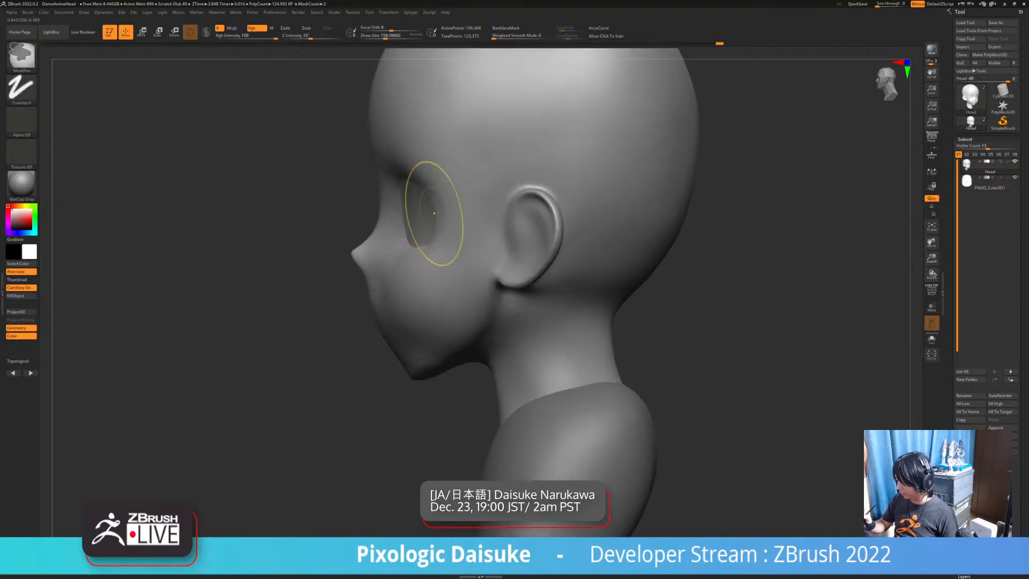
{"action": "right_click_drag", "start_coordinate": [422, 208], "coordinate": [476, 210]}
{"action": "mouse_move", "coordinate": [499, 265]}
{"action": "right_mouse_down"}
{"action": "mouse_move", "coordinate": [547, 268]}
{"action": "mouse_move", "coordinate": [456, 273]}
{"action": "right_mouse_up"}
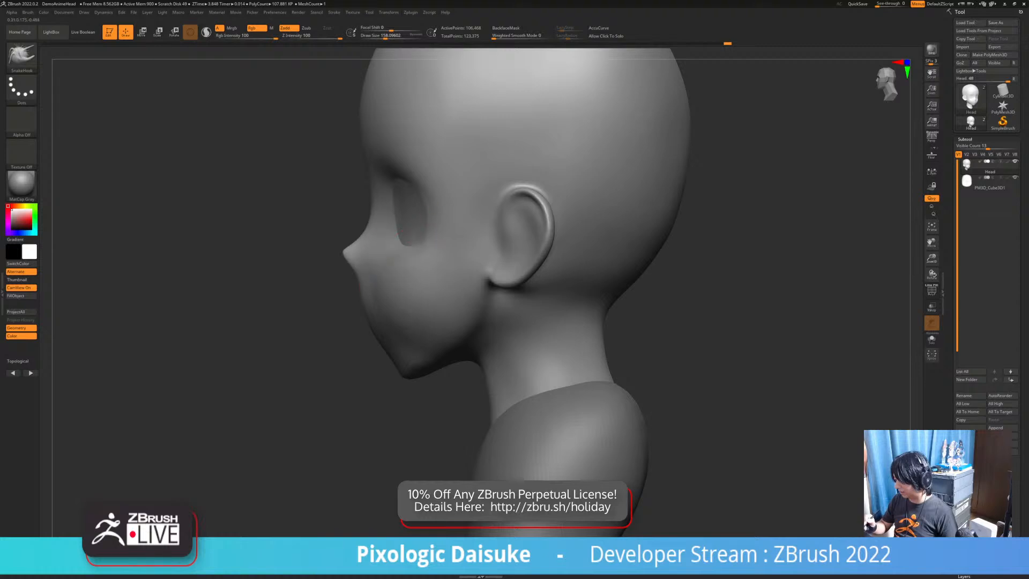
{"action": "mouse_move", "coordinate": [414, 277]}
{"action": "right_mouse_down"}
{"action": "mouse_move", "coordinate": [425, 253]}
{"action": "mouse_move", "coordinate": [539, 256]}
{"action": "mouse_move", "coordinate": [418, 241]}
{"action": "mouse_move", "coordinate": [455, 215]}
{"action": "mouse_move", "coordinate": [413, 220]}
{"action": "mouse_move", "coordinate": [493, 234]}
{"action": "mouse_move", "coordinate": [432, 211]}
{"action": "right_mouse_up"}
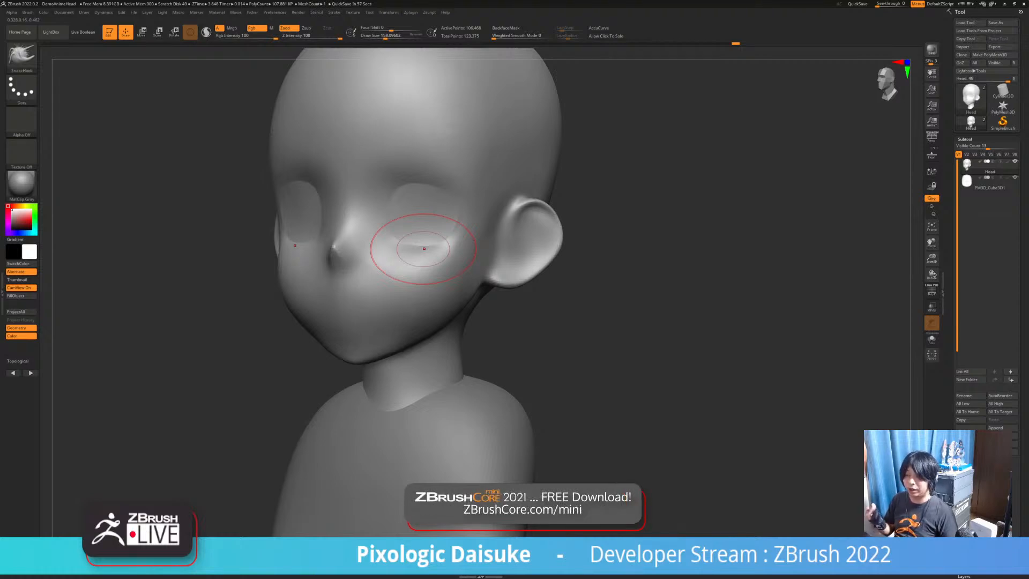
{"action": "mouse_move", "coordinate": [424, 248]}
{"action": "right_mouse_down"}
{"action": "mouse_move", "coordinate": [523, 254]}
{"action": "mouse_move", "coordinate": [432, 309]}
{"action": "right_mouse_up"}
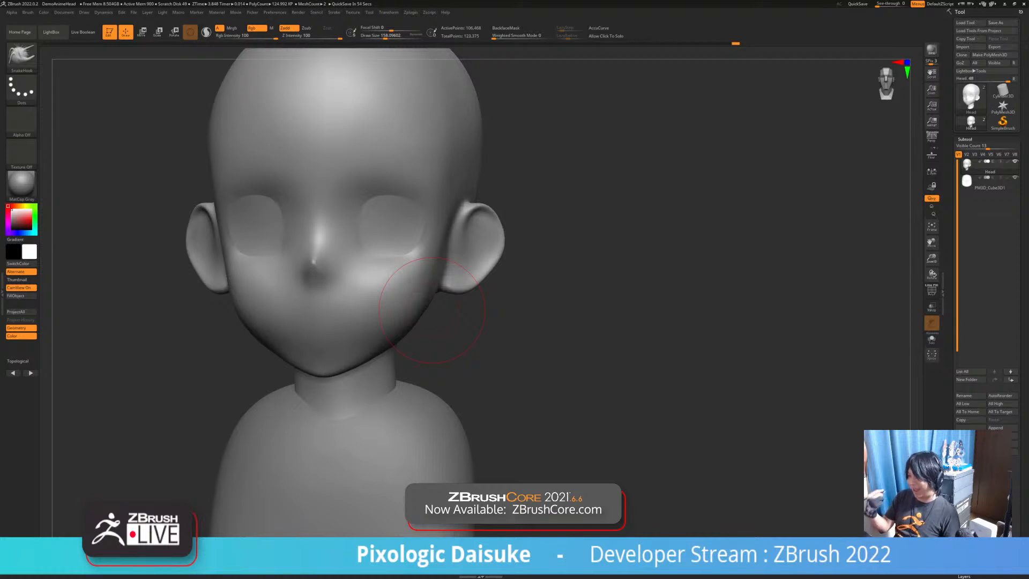
Enlarge the draw size to about 268 and round out the squarish skull as seen from above
{"action": "mouse_move", "coordinate": [525, 308]}
{"action": "left_mouse_down"}
{"action": "mouse_move", "coordinate": [541, 308]}
{"action": "mouse_move", "coordinate": [544, 279]}
{"action": "mouse_move", "coordinate": [617, 302]}
{"action": "mouse_move", "coordinate": [528, 303]}
{"action": "mouse_move", "coordinate": [517, 351]}
{"action": "mouse_move", "coordinate": [495, 348]}
{"action": "mouse_move", "coordinate": [498, 308]}
{"action": "mouse_move", "coordinate": [576, 305]}
{"action": "mouse_move", "coordinate": [498, 305]}
{"action": "left_mouse_up"}
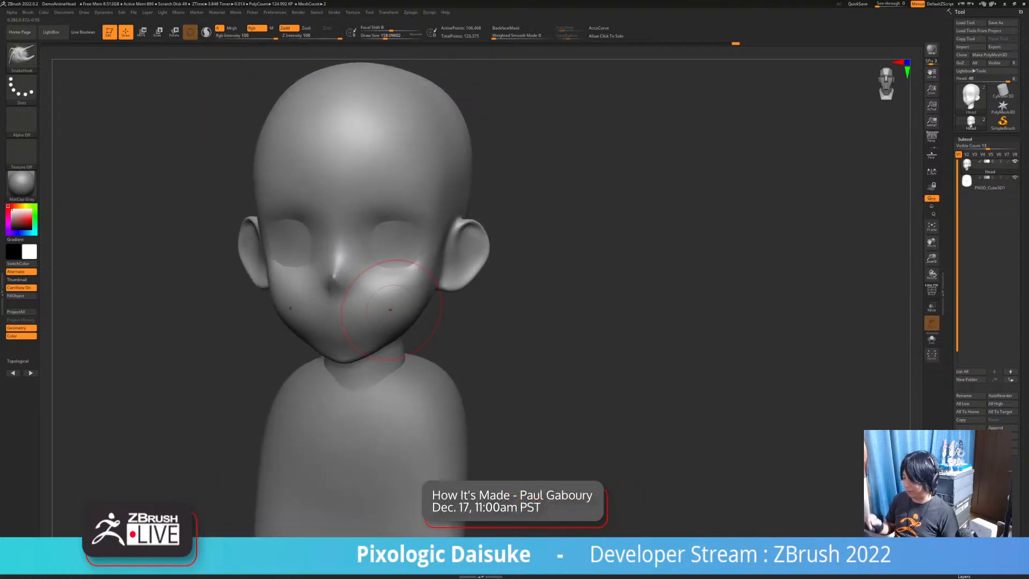
{"action": "right_click_drag", "start_coordinate": [390, 309], "coordinate": [340, 349], "text": "ctrl"}
{"action": "mouse_move", "coordinate": [340, 349]}
{"action": "right_mouse_down"}
{"action": "mouse_move", "coordinate": [385, 367]}
{"action": "mouse_move", "coordinate": [379, 348]}
{"action": "mouse_move", "coordinate": [260, 349]}
{"action": "mouse_move", "coordinate": [456, 350]}
{"action": "mouse_move", "coordinate": [423, 235]}
{"action": "mouse_move", "coordinate": [411, 237]}
{"action": "mouse_move", "coordinate": [409, 290]}
{"action": "mouse_move", "coordinate": [408, 247]}
{"action": "right_mouse_up"}
{"action": "mouse_move", "coordinate": [408, 246]}
{"action": "right_mouse_down"}
{"action": "mouse_move", "coordinate": [410, 379]}
{"action": "mouse_move", "coordinate": [410, 268]}
{"action": "mouse_move", "coordinate": [415, 293]}
{"action": "right_mouse_up"}
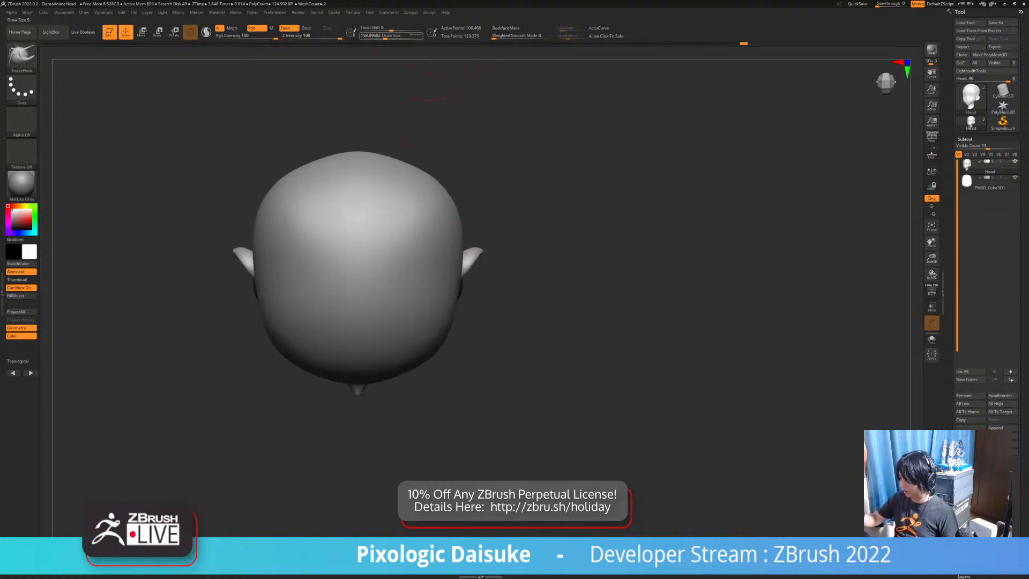
{"action": "left_click_drag", "start_coordinate": [385, 38], "coordinate": [392, 38]}
{"action": "right_click_drag", "start_coordinate": [423, 247], "coordinate": [418, 212], "text": "ctrl"}
{"action": "key", "text": "shift"}
{"action": "right_click_drag", "start_coordinate": [455, 241], "coordinate": [451, 206]}
{"action": "mouse_move", "coordinate": [419, 289]}
{"action": "right_mouse_down"}
{"action": "mouse_move", "coordinate": [419, 378]}
{"action": "mouse_move", "coordinate": [416, 156]}
{"action": "right_mouse_up"}
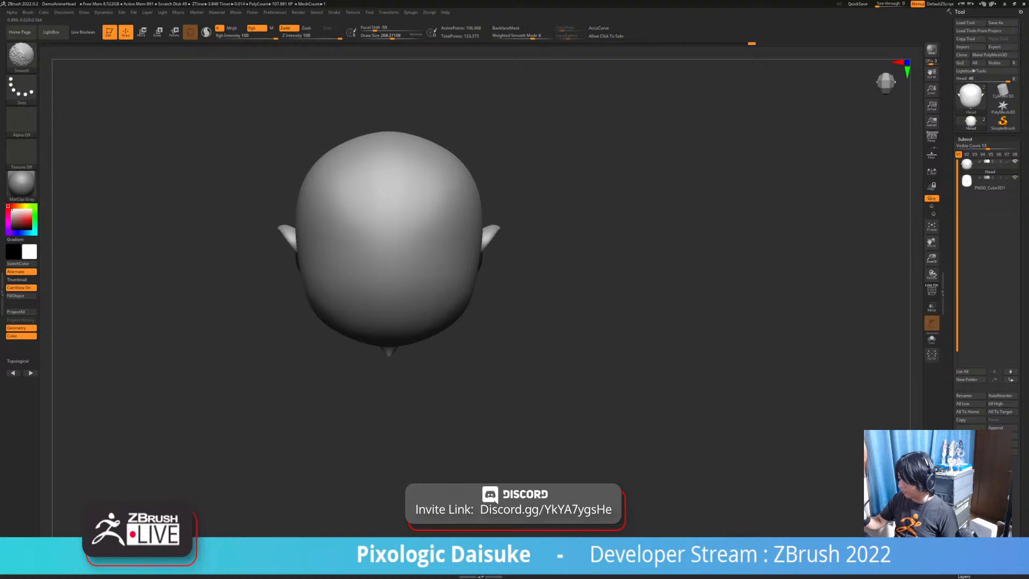
Smooth the back of the skull and check its roundness from the top and side
{"action": "left_click_drag", "start_coordinate": [445, 155], "coordinate": [399, 135], "text": "shift"}
{"action": "key", "text": "shift"}
{"action": "left_click_drag", "start_coordinate": [445, 171], "coordinate": [354, 166], "text": "shift"}
{"action": "mouse_move", "coordinate": [301, 163]}
{"action": "right_mouse_down"}
{"action": "mouse_move", "coordinate": [393, 157]}
{"action": "mouse_move", "coordinate": [410, 168]}
{"action": "right_mouse_up"}
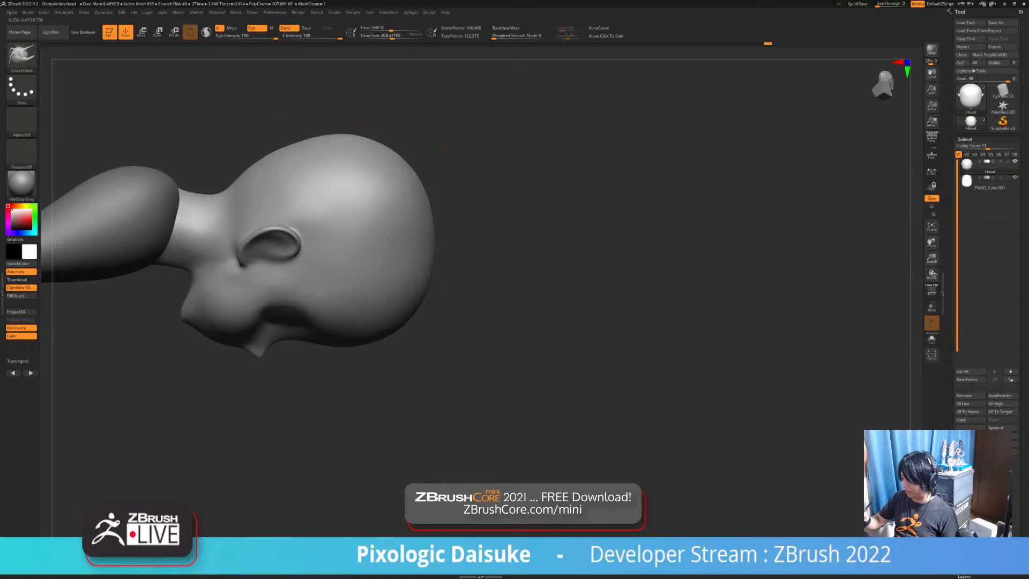
{"action": "key", "text": "shift"}
{"action": "right_click_drag", "start_coordinate": [600, 268], "coordinate": [498, 272]}
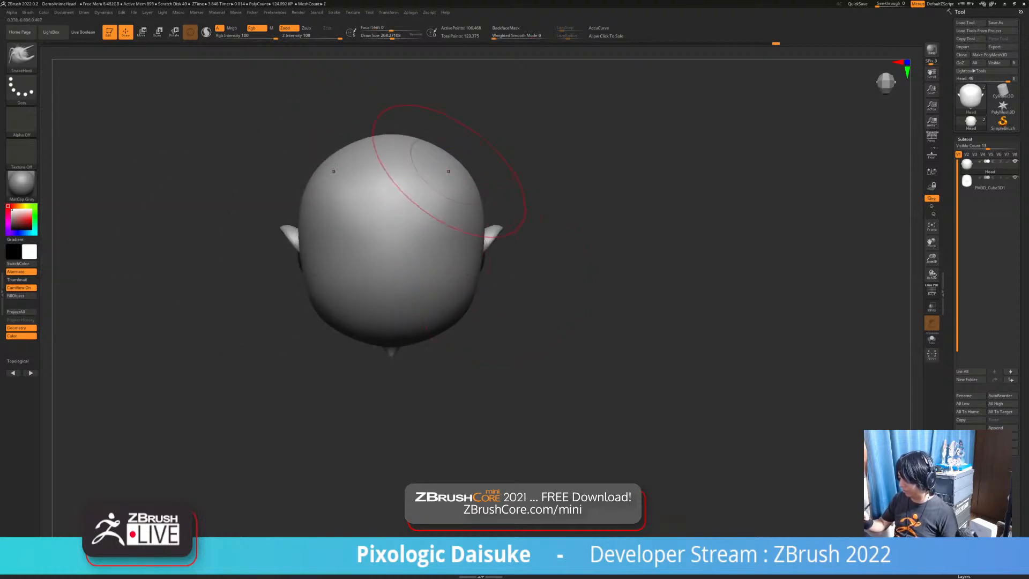
Smooth the top and back of the skull and check its roundness from above and behind
{"action": "key", "text": "shift"}
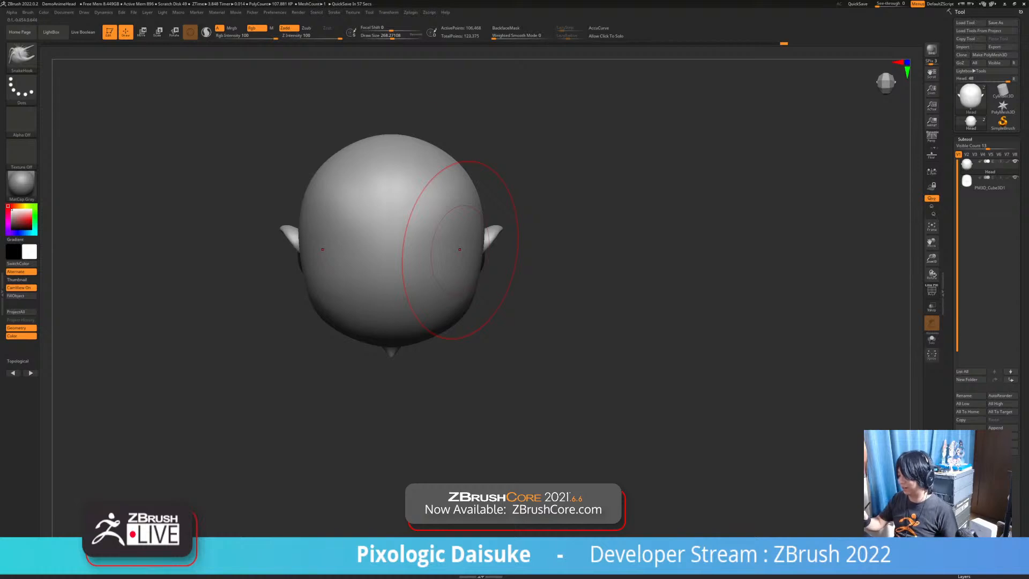
{"action": "key", "text": "shift"}
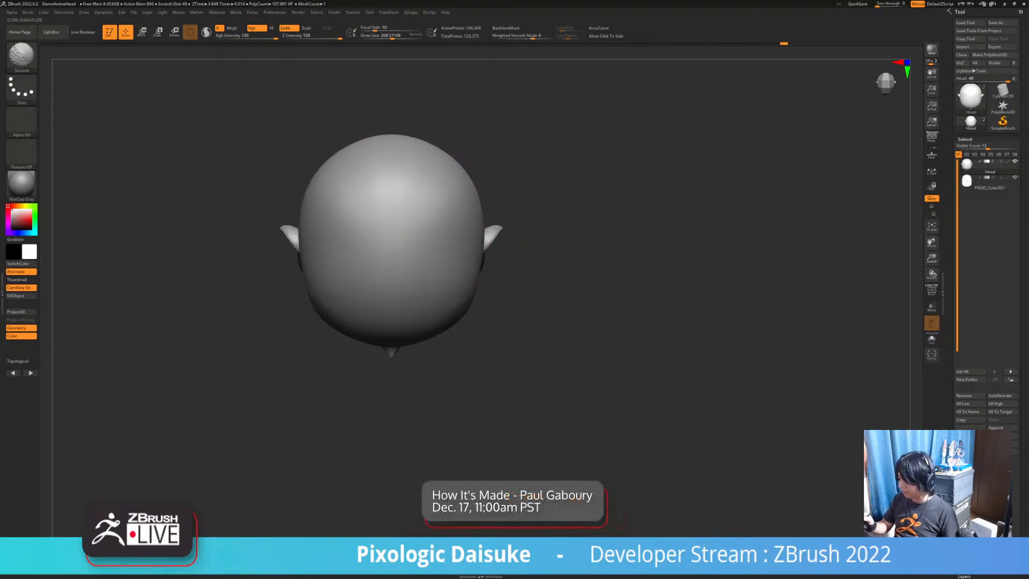
{"action": "mouse_move", "coordinate": [445, 259]}
{"action": "right_mouse_down"}
{"action": "mouse_move", "coordinate": [449, 156]}
{"action": "mouse_move", "coordinate": [552, 153]}
{"action": "mouse_move", "coordinate": [515, 204]}
{"action": "mouse_move", "coordinate": [455, 252]}
{"action": "right_mouse_up"}
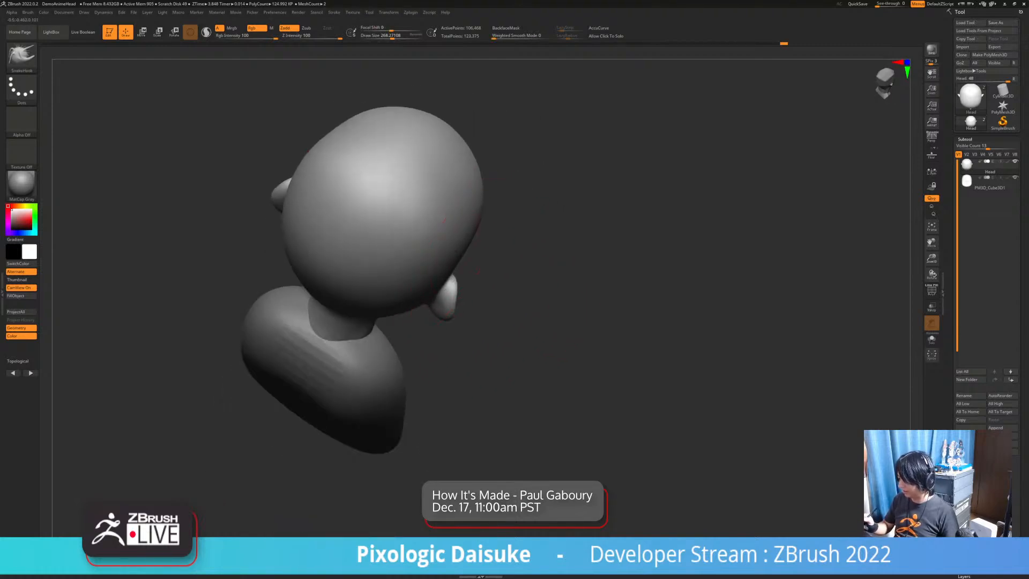
{"action": "mouse_move", "coordinate": [459, 207]}
{"action": "right_mouse_down"}
{"action": "mouse_move", "coordinate": [464, 238]}
{"action": "mouse_move", "coordinate": [415, 175]}
{"action": "mouse_move", "coordinate": [424, 300]}
{"action": "right_mouse_up"}
{"action": "mouse_move", "coordinate": [560, 186]}
{"action": "right_mouse_down"}
{"action": "mouse_move", "coordinate": [477, 216]}
{"action": "mouse_move", "coordinate": [385, 188]}
{"action": "mouse_move", "coordinate": [322, 185]}
{"action": "right_mouse_up"}
Set the draw size to about 207 and refine the head's contour in front view
{"action": "left_click", "coordinate": [389, 37]}
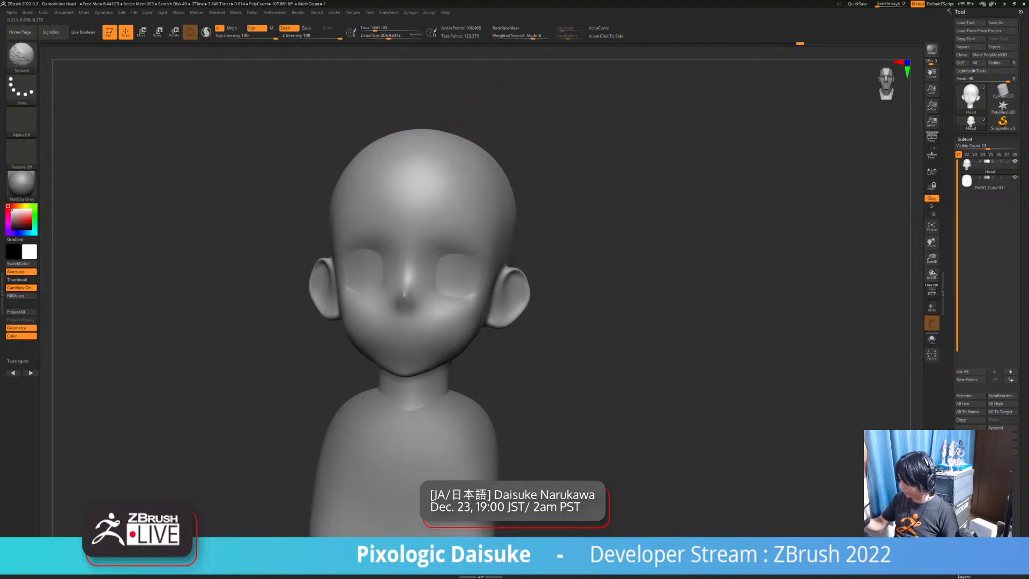
{"action": "right_click_drag", "start_coordinate": [474, 199], "coordinate": [510, 202], "text": "shift"}
{"action": "mouse_move", "coordinate": [493, 257]}
{"action": "right_mouse_down", "text": "alt"}
{"action": "mouse_move", "coordinate": [455, 218]}
{"action": "mouse_move", "coordinate": [449, 291]}
{"action": "mouse_move", "coordinate": [499, 290]}
{"action": "mouse_move", "coordinate": [378, 289]}
{"action": "mouse_move", "coordinate": [459, 289]}
{"action": "mouse_move", "coordinate": [444, 290]}
{"action": "mouse_move", "coordinate": [514, 321]}
{"action": "right_mouse_up", "text": "alt"}
{"action": "mouse_move", "coordinate": [515, 321]}
{"action": "right_mouse_down"}
{"action": "mouse_move", "coordinate": [459, 260]}
{"action": "mouse_move", "coordinate": [541, 262]}
{"action": "mouse_move", "coordinate": [425, 295]}
{"action": "mouse_move", "coordinate": [348, 295]}
{"action": "mouse_move", "coordinate": [439, 315]}
{"action": "mouse_move", "coordinate": [429, 300]}
{"action": "mouse_move", "coordinate": [332, 306]}
{"action": "mouse_move", "coordinate": [343, 300]}
{"action": "right_mouse_up"}
Set the draw size to about 163, refine the cheek and jaw in profile and three-quarter views, and check the polygroups
{"action": "left_click", "coordinate": [385, 37]}
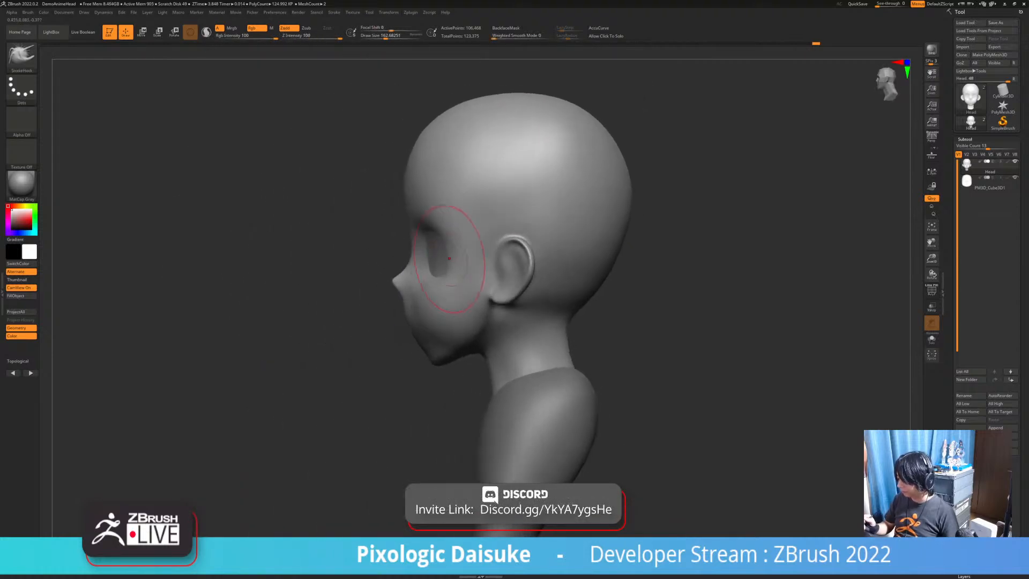
{"action": "right_click_drag", "start_coordinate": [437, 321], "coordinate": [469, 284]}
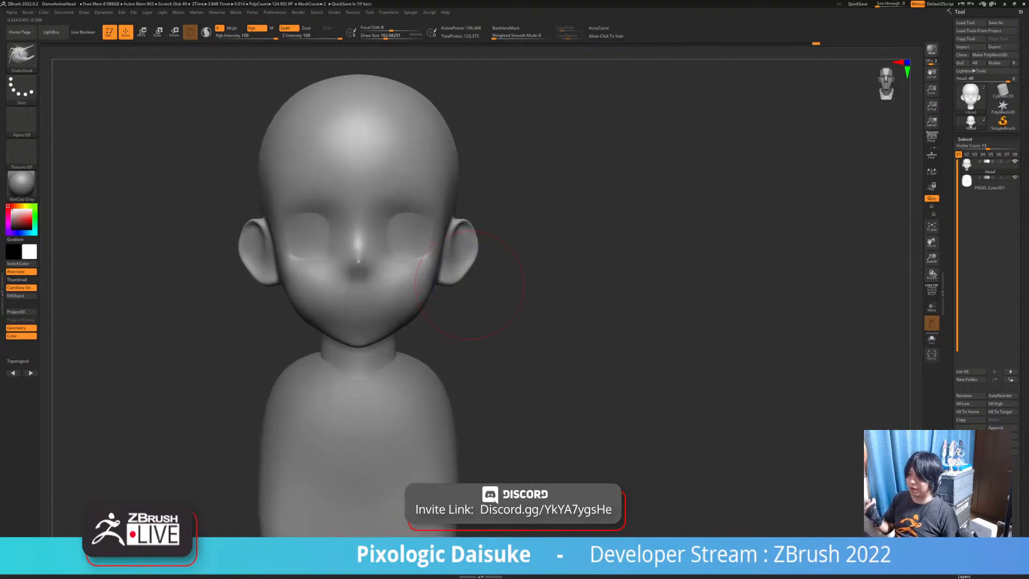
{"action": "mouse_move", "coordinate": [446, 301]}
{"action": "right_mouse_down"}
{"action": "mouse_move", "coordinate": [466, 303]}
{"action": "mouse_move", "coordinate": [364, 311]}
{"action": "mouse_move", "coordinate": [405, 320]}
{"action": "mouse_move", "coordinate": [343, 330]}
{"action": "mouse_move", "coordinate": [445, 335]}
{"action": "mouse_move", "coordinate": [415, 341]}
{"action": "mouse_move", "coordinate": [412, 378]}
{"action": "mouse_move", "coordinate": [357, 367]}
{"action": "mouse_move", "coordinate": [373, 359]}
{"action": "right_mouse_up"}
{"action": "key", "text": "ctrl"}
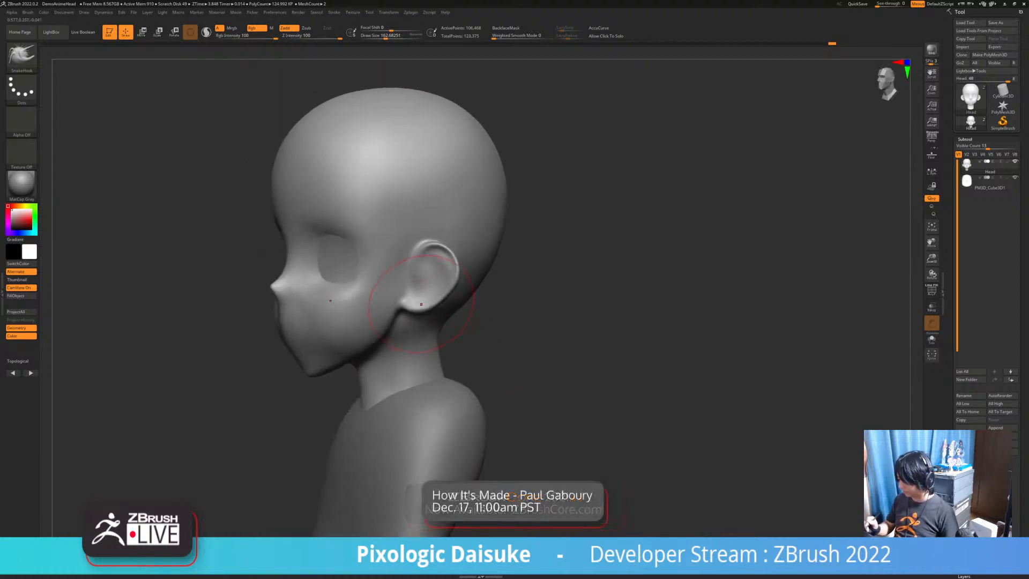
{"action": "mouse_move", "coordinate": [421, 304]}
{"action": "right_mouse_down"}
{"action": "mouse_move", "coordinate": [443, 305]}
{"action": "mouse_move", "coordinate": [431, 305]}
{"action": "mouse_move", "coordinate": [465, 257]}
{"action": "mouse_move", "coordinate": [568, 322]}
{"action": "mouse_move", "coordinate": [490, 345]}
{"action": "mouse_move", "coordinate": [568, 339]}
{"action": "mouse_move", "coordinate": [522, 338]}
{"action": "mouse_move", "coordinate": [534, 337]}
{"action": "mouse_move", "coordinate": [531, 377]}
{"action": "mouse_move", "coordinate": [560, 378]}
{"action": "mouse_move", "coordinate": [536, 375]}
{"action": "right_mouse_up"}
{"action": "left_click", "coordinate": [931, 291]}
{"action": "left_click", "coordinate": [931, 291]}
{"action": "mouse_move", "coordinate": [654, 348]}
{"action": "right_mouse_down", "text": "alt"}
{"action": "mouse_move", "coordinate": [664, 364]}
{"action": "mouse_move", "coordinate": [578, 367]}
{"action": "right_mouse_up", "text": "alt"}
{"action": "mouse_move", "coordinate": [467, 369]}
{"action": "right_mouse_down"}
{"action": "mouse_move", "coordinate": [560, 368]}
{"action": "mouse_move", "coordinate": [519, 370]}
{"action": "right_mouse_up"}
Carve a short horizontal mouth line below the nose with the DamStandard brush at a draw size of about 68
{"action": "key", "text": "b"}
{"action": "key", "text": "d"}
{"action": "key", "text": "s"}
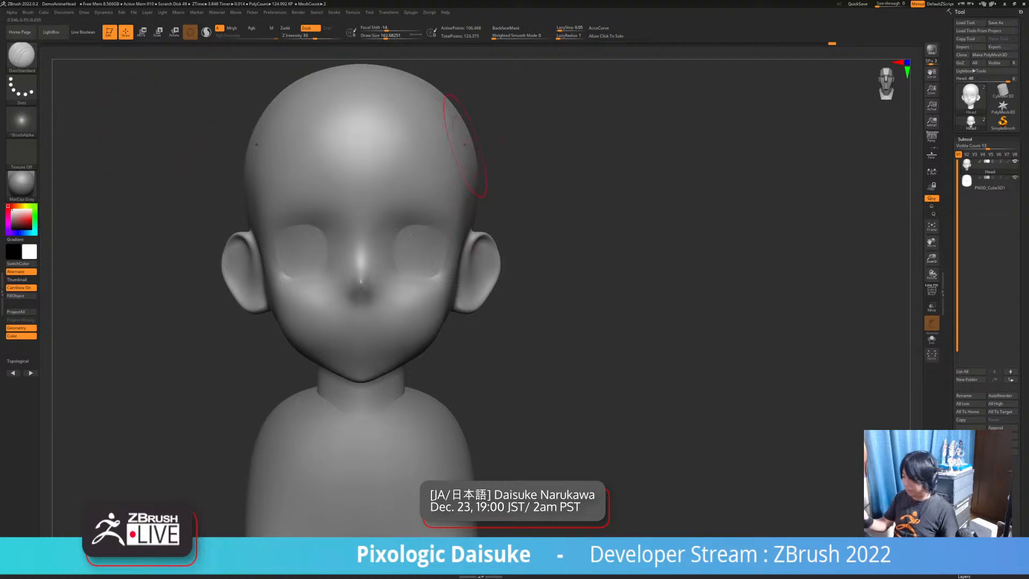
{"action": "left_click_drag", "start_coordinate": [386, 37], "coordinate": [376, 36]}
{"action": "mouse_move", "coordinate": [358, 329]}
{"action": "right_mouse_down"}
{"action": "mouse_move", "coordinate": [408, 313]}
{"action": "mouse_move", "coordinate": [404, 337]}
{"action": "right_mouse_up"}
{"action": "left_click_drag", "start_coordinate": [361, 342], "coordinate": [353, 341]}
{"action": "mouse_move", "coordinate": [375, 343]}
{"action": "right_mouse_down"}
{"action": "mouse_move", "coordinate": [370, 316]}
{"action": "mouse_move", "coordinate": [308, 348]}
{"action": "right_mouse_up"}
{"action": "left_click_drag", "start_coordinate": [358, 340], "coordinate": [372, 340]}
{"action": "mouse_move", "coordinate": [382, 340]}
{"action": "right_mouse_down"}
{"action": "mouse_move", "coordinate": [403, 328]}
{"action": "mouse_move", "coordinate": [349, 337]}
{"action": "mouse_move", "coordinate": [399, 331]}
{"action": "mouse_move", "coordinate": [394, 316]}
{"action": "mouse_move", "coordinate": [376, 329]}
{"action": "mouse_move", "coordinate": [371, 288]}
{"action": "right_mouse_up"}
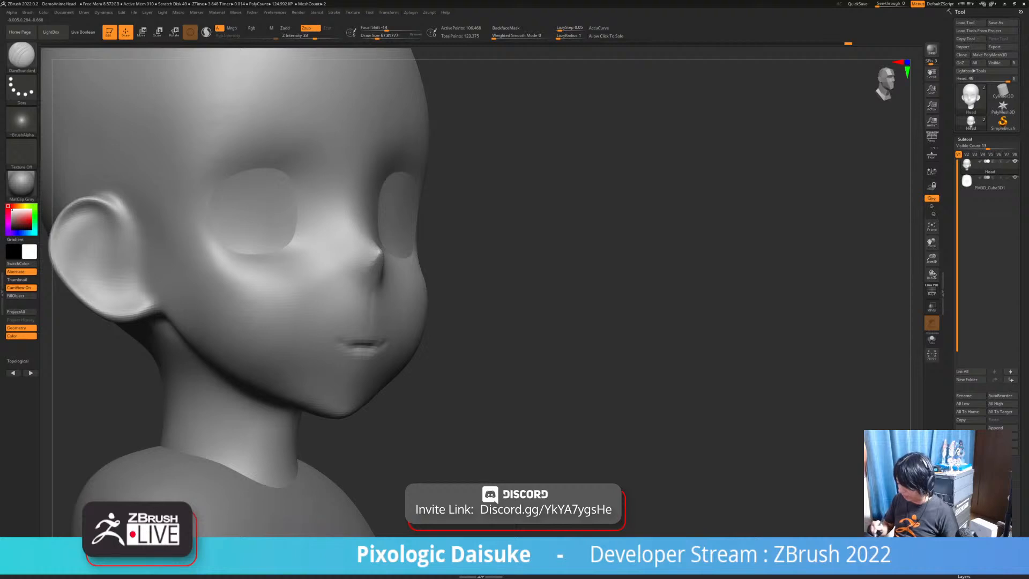
Try a horizontal crease across the bridge of the nose and undo it
{"action": "right_click_drag", "start_coordinate": [374, 240], "coordinate": [411, 211]}
{"action": "right_click_drag", "start_coordinate": [412, 211], "coordinate": [391, 212]}
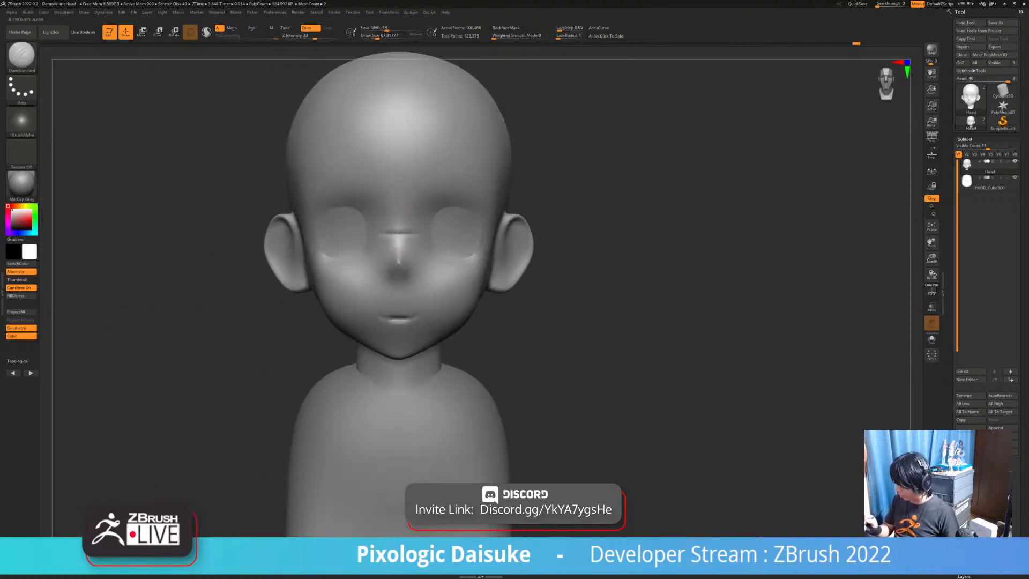
{"action": "right_click_drag", "start_coordinate": [450, 234], "coordinate": [401, 235]}
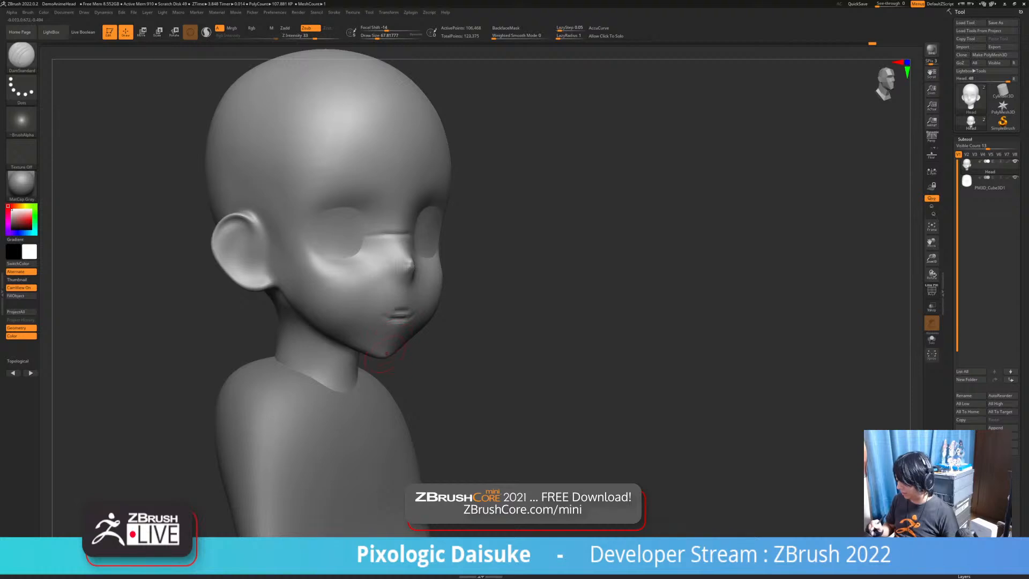
{"action": "key", "text": "ctrl"}
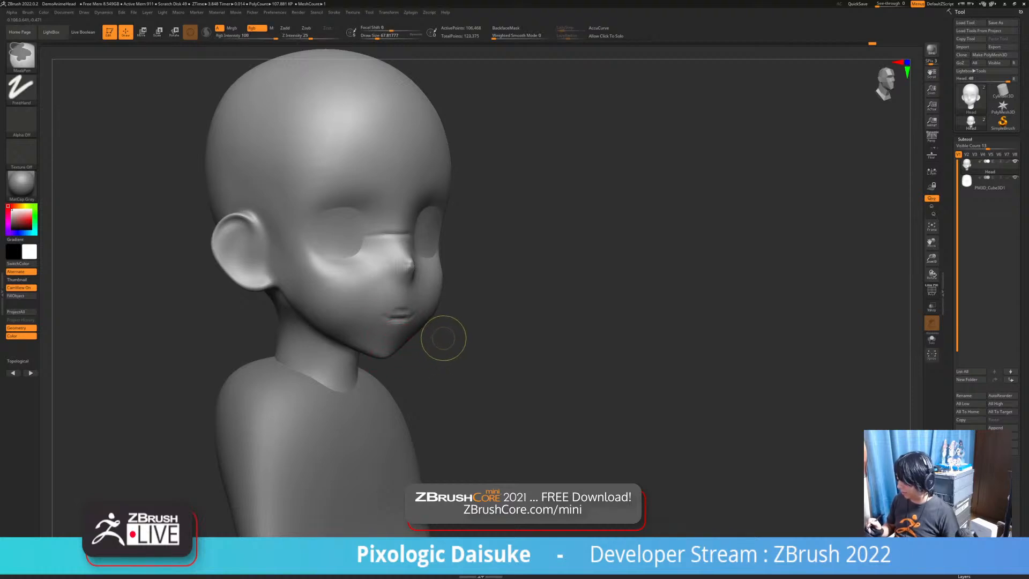
{"action": "key", "text": "ctrl+z"}
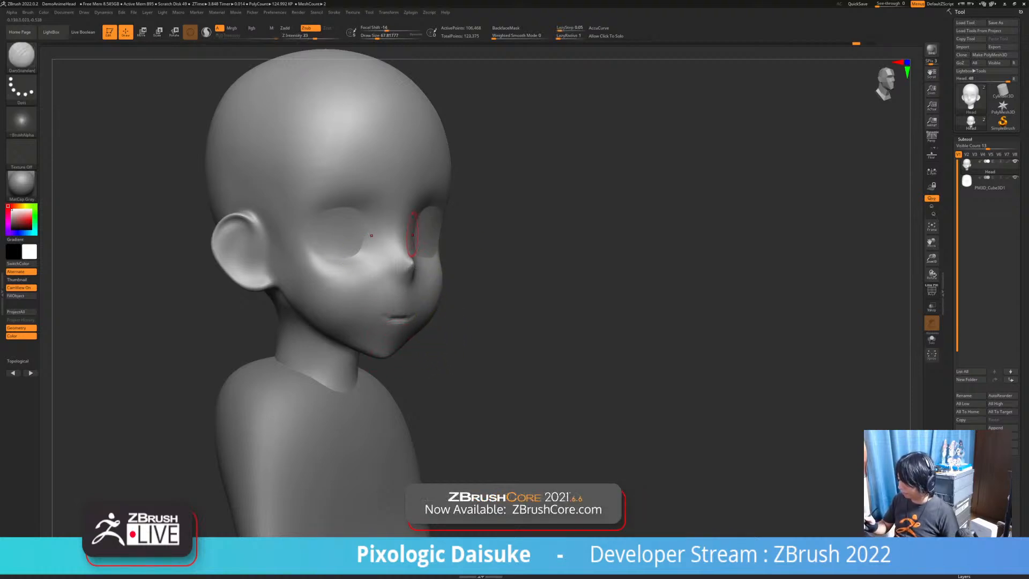
Soften the mouth line and recarve it from front and three-quarter views
{"action": "right_click_drag", "start_coordinate": [396, 226], "coordinate": [360, 228], "text": "shift"}
{"action": "left_click_drag", "start_coordinate": [399, 318], "coordinate": [384, 319], "text": "shift"}
{"action": "right_click_drag", "start_coordinate": [393, 308], "coordinate": [451, 304]}
{"action": "left_click_drag", "start_coordinate": [375, 311], "coordinate": [403, 311]}
{"action": "right_click_drag", "start_coordinate": [450, 305], "coordinate": [386, 308]}
{"action": "left_click_drag", "start_coordinate": [397, 313], "coordinate": [410, 310]}
{"action": "right_click_drag", "start_coordinate": [412, 305], "coordinate": [430, 291], "text": "shift"}
Reshape the nose and upper lip in profile with the SnakeHook brush at a draw size of about 108
{"action": "key", "text": "b"}
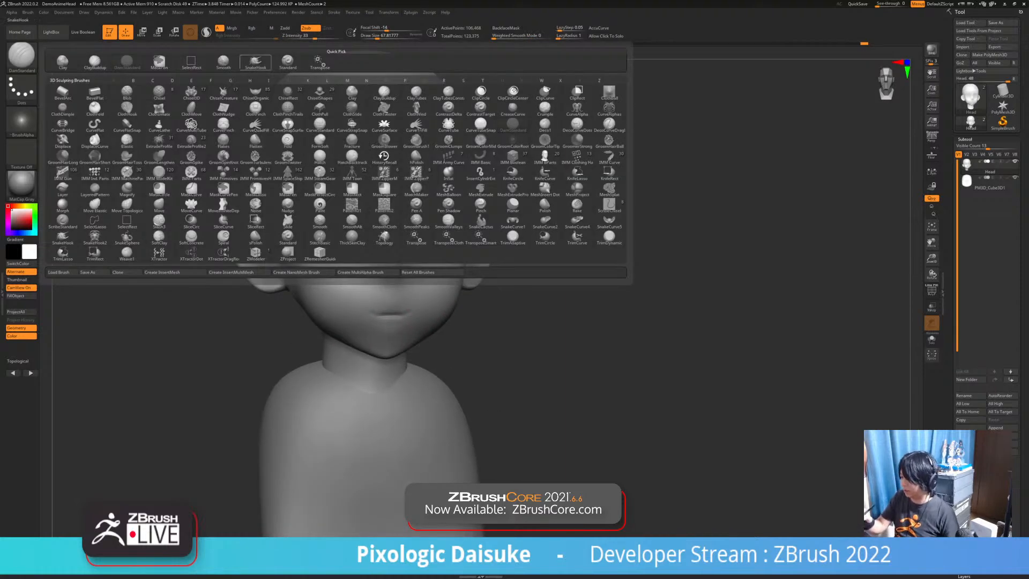
{"action": "left_click", "coordinate": [255, 62]}
{"action": "right_click_drag", "start_coordinate": [414, 240], "coordinate": [485, 241]}
{"action": "left_click", "coordinate": [379, 36]}
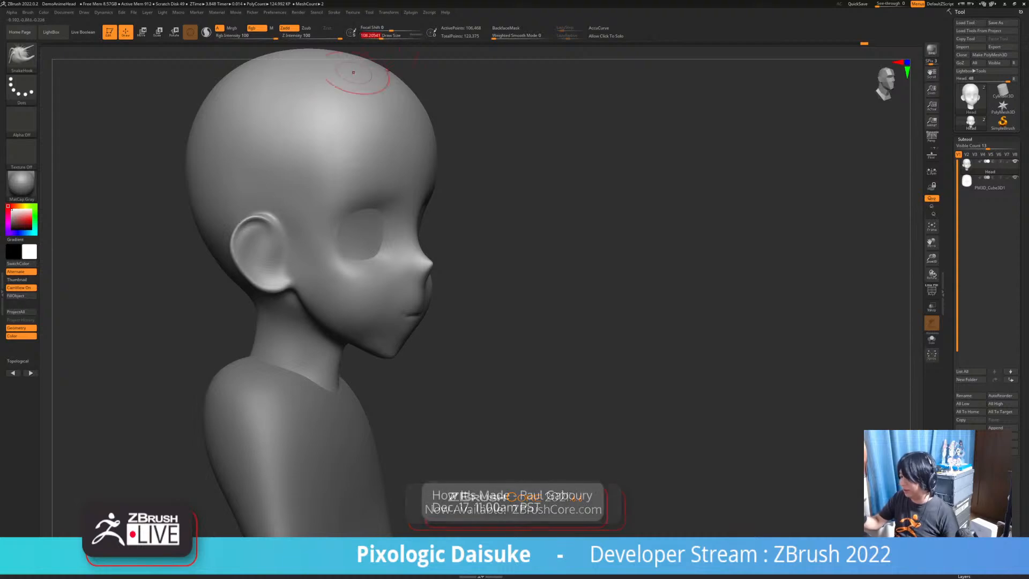
{"action": "mouse_move", "coordinate": [422, 270]}
{"action": "right_mouse_down"}
{"action": "mouse_move", "coordinate": [410, 254]}
{"action": "mouse_move", "coordinate": [413, 268]}
{"action": "right_mouse_up"}
{"action": "left_click_drag", "start_coordinate": [419, 285], "coordinate": [424, 282]}
{"action": "mouse_move", "coordinate": [419, 270]}
{"action": "right_mouse_down"}
{"action": "mouse_move", "coordinate": [440, 268]}
{"action": "mouse_move", "coordinate": [418, 267]}
{"action": "right_mouse_up"}
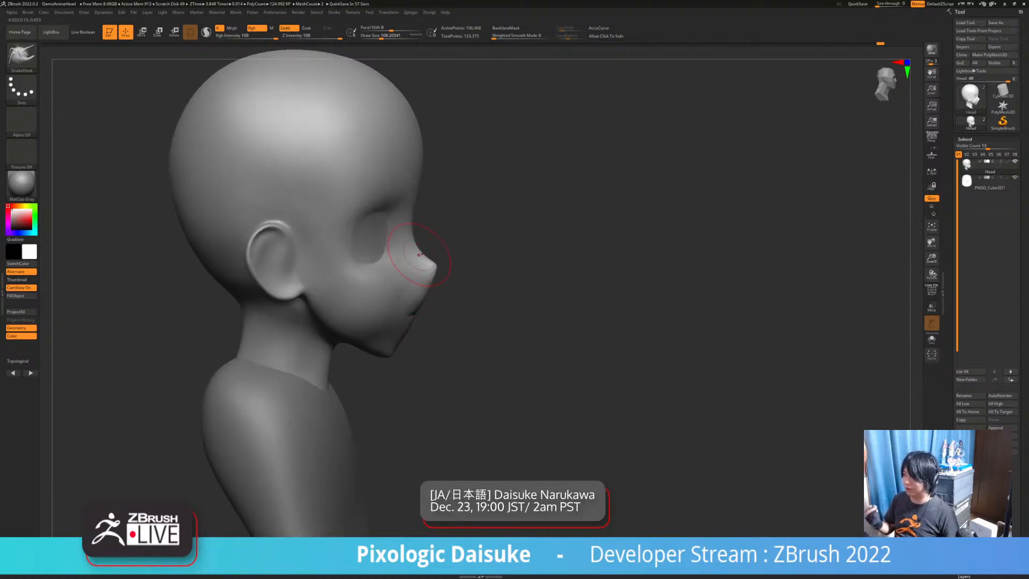
{"action": "right_click_drag", "start_coordinate": [424, 272], "coordinate": [439, 266]}
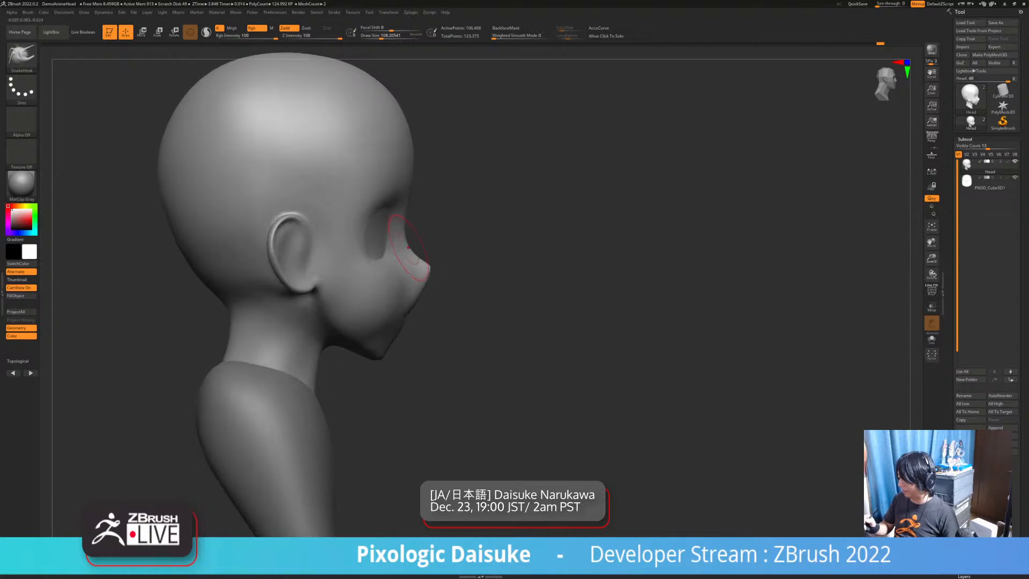
{"action": "left_click_drag", "start_coordinate": [420, 263], "coordinate": [422, 263]}
{"action": "mouse_move", "coordinate": [422, 264]}
{"action": "right_mouse_down"}
{"action": "mouse_move", "coordinate": [405, 264]}
{"action": "mouse_move", "coordinate": [421, 247]}
{"action": "right_mouse_up"}
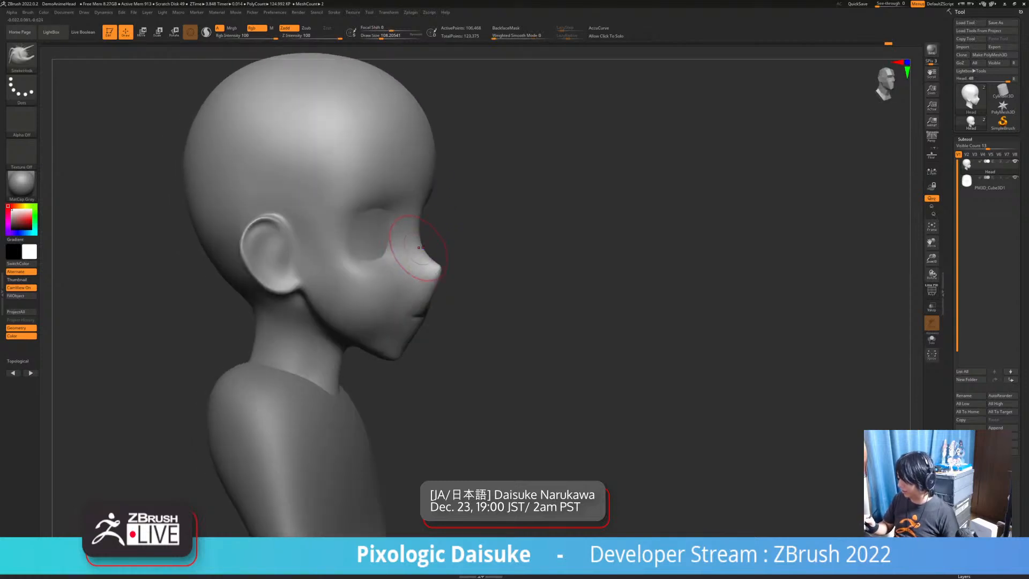
Undo a smoothing stroke on the nose bridge and smooth the nose tip in close-up profile
{"action": "left_click_drag", "start_coordinate": [421, 249], "coordinate": [423, 258], "text": "shift"}
{"action": "key", "text": "ctrl+z"}
{"action": "mouse_move", "coordinate": [423, 258]}
{"action": "right_mouse_down"}
{"action": "mouse_move", "coordinate": [435, 263]}
{"action": "mouse_move", "coordinate": [407, 278]}
{"action": "mouse_move", "coordinate": [425, 271]}
{"action": "mouse_move", "coordinate": [419, 289]}
{"action": "mouse_move", "coordinate": [437, 289]}
{"action": "mouse_move", "coordinate": [448, 271]}
{"action": "mouse_move", "coordinate": [432, 271]}
{"action": "mouse_move", "coordinate": [430, 285]}
{"action": "mouse_move", "coordinate": [455, 279]}
{"action": "right_mouse_up"}
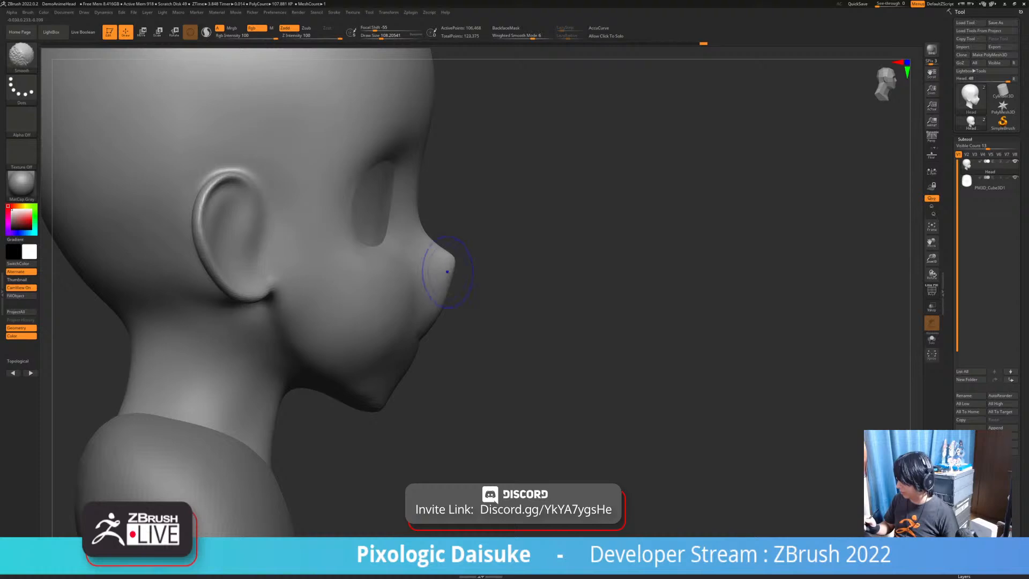
{"action": "mouse_move", "coordinate": [429, 252]}
{"action": "right_mouse_down"}
{"action": "mouse_move", "coordinate": [472, 268]}
{"action": "mouse_move", "coordinate": [467, 276]}
{"action": "mouse_move", "coordinate": [461, 264]}
{"action": "right_mouse_up"}
{"action": "mouse_move", "coordinate": [465, 273]}
{"action": "right_mouse_down"}
{"action": "mouse_move", "coordinate": [457, 280]}
{"action": "mouse_move", "coordinate": [471, 276]}
{"action": "mouse_move", "coordinate": [395, 255]}
{"action": "right_mouse_up"}
Set the draw size to about 74, adjust the area around the nose and smooth the surface beneath its tip
{"action": "left_click", "coordinate": [377, 36]}
{"action": "left_click_drag", "start_coordinate": [395, 243], "coordinate": [395, 249]}
{"action": "right_click_drag", "start_coordinate": [392, 261], "coordinate": [472, 285], "text": "alt"}
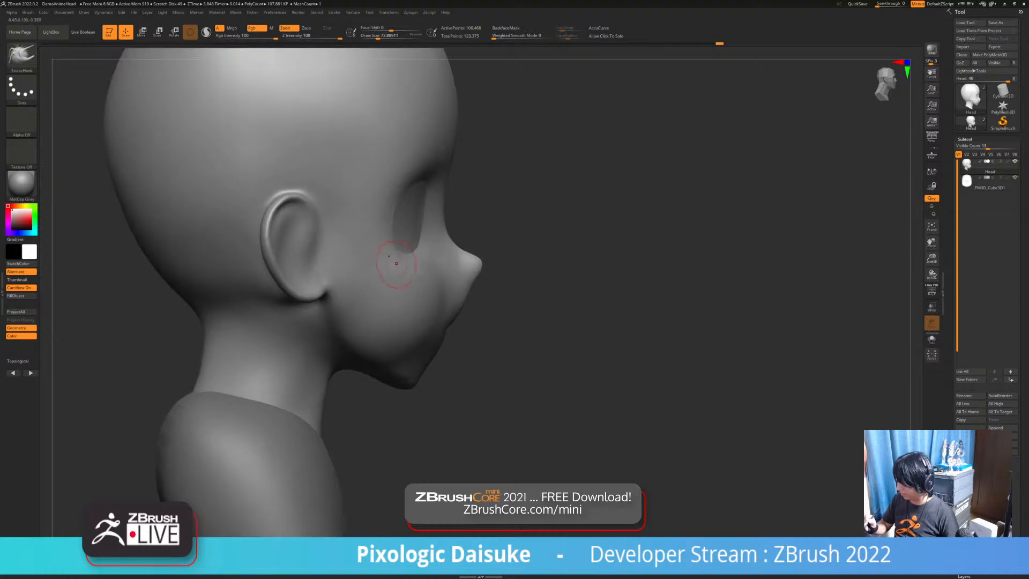
{"action": "key", "text": "shift"}
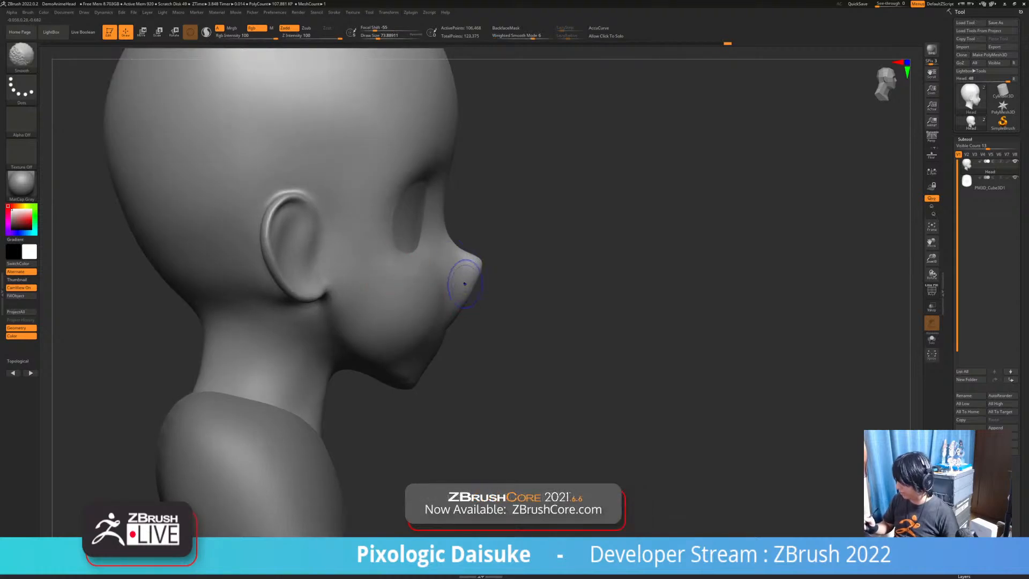
{"action": "left_click_drag", "start_coordinate": [463, 296], "coordinate": [470, 305], "text": "shift"}
{"action": "right_click_drag", "start_coordinate": [483, 319], "coordinate": [268, 316]}
{"action": "key", "text": "shift"}
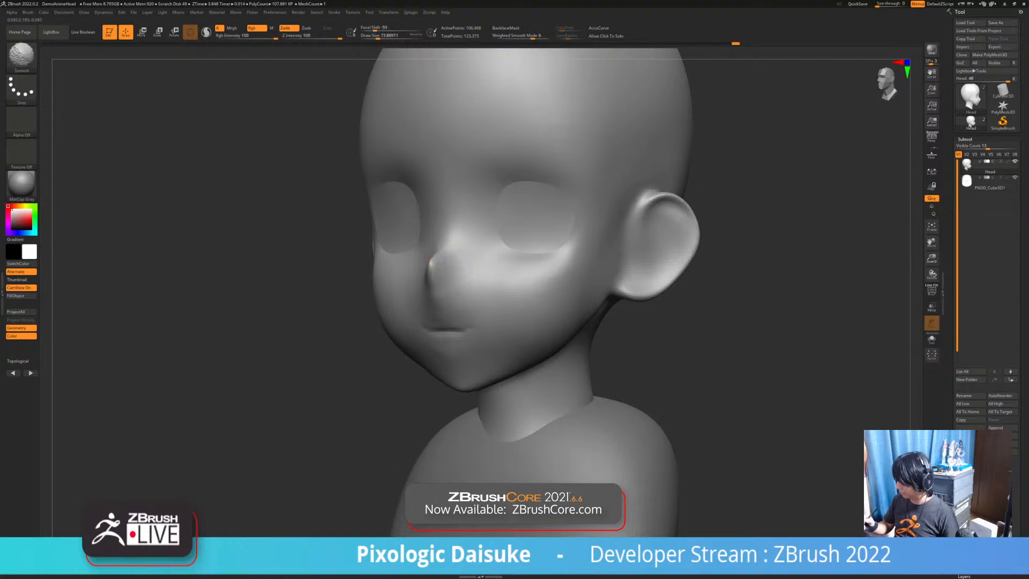
Set the draw size to about 124 and smooth and shape the area between the nose and mouth
{"action": "mouse_move", "coordinate": [509, 275]}
{"action": "right_mouse_down"}
{"action": "mouse_move", "coordinate": [460, 278]}
{"action": "mouse_move", "coordinate": [509, 268]}
{"action": "right_mouse_up"}
{"action": "left_click", "coordinate": [382, 37]}
{"action": "right_click_drag", "start_coordinate": [420, 240], "coordinate": [408, 222], "text": "alt"}
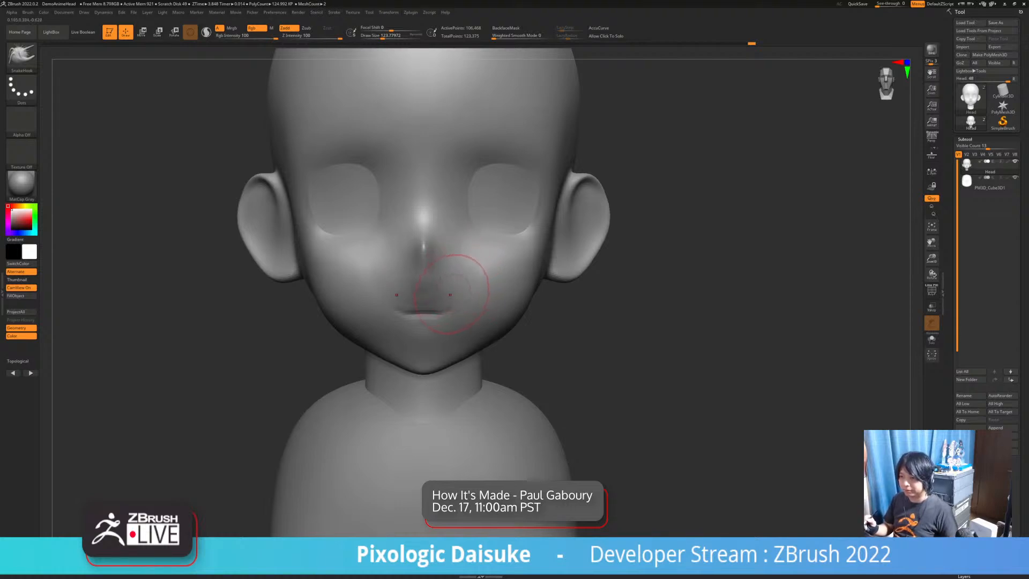
{"action": "mouse_move", "coordinate": [444, 291]}
{"action": "right_mouse_down"}
{"action": "mouse_move", "coordinate": [480, 292]}
{"action": "mouse_move", "coordinate": [429, 288]}
{"action": "right_mouse_up"}
{"action": "left_click_drag", "start_coordinate": [444, 284], "coordinate": [446, 294], "text": "shift"}
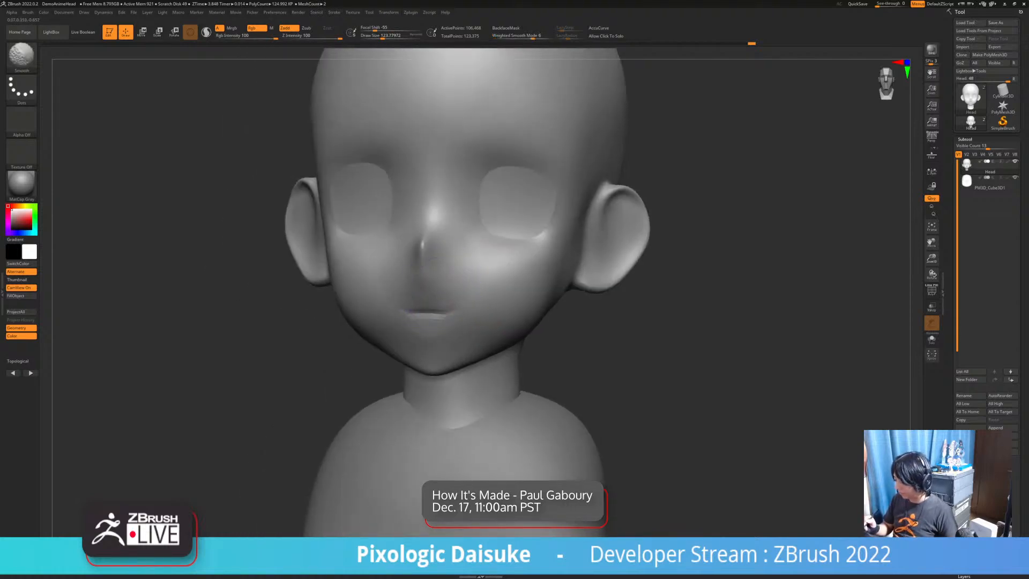
{"action": "mouse_move", "coordinate": [426, 284]}
{"action": "right_mouse_down"}
{"action": "mouse_move", "coordinate": [457, 293]}
{"action": "mouse_move", "coordinate": [426, 294]}
{"action": "right_mouse_up"}
{"action": "left_click_drag", "start_coordinate": [465, 278], "coordinate": [460, 287], "text": "shift"}
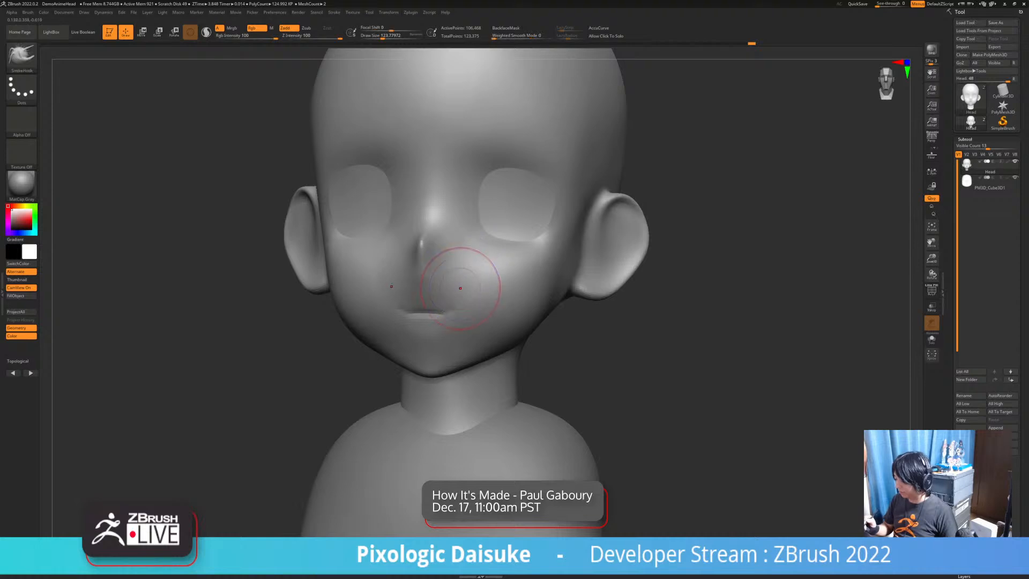
{"action": "mouse_move", "coordinate": [422, 288]}
{"action": "right_mouse_down"}
{"action": "mouse_move", "coordinate": [449, 290]}
{"action": "mouse_move", "coordinate": [455, 272]}
{"action": "right_mouse_up"}
Examine the eye-socket polygroups in wireframe display and review the face from the front and at an angle
{"action": "right_click_drag", "start_coordinate": [713, 322], "coordinate": [675, 322], "text": "shift"}
{"action": "right_click_drag", "start_coordinate": [745, 369], "coordinate": [755, 326], "text": "ctrl"}
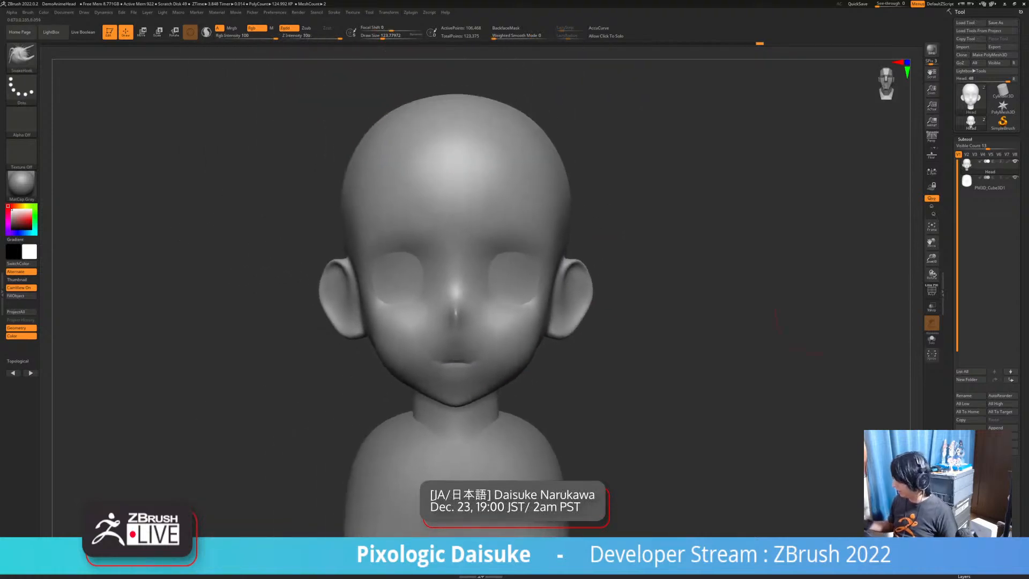
{"action": "left_click", "coordinate": [931, 290]}
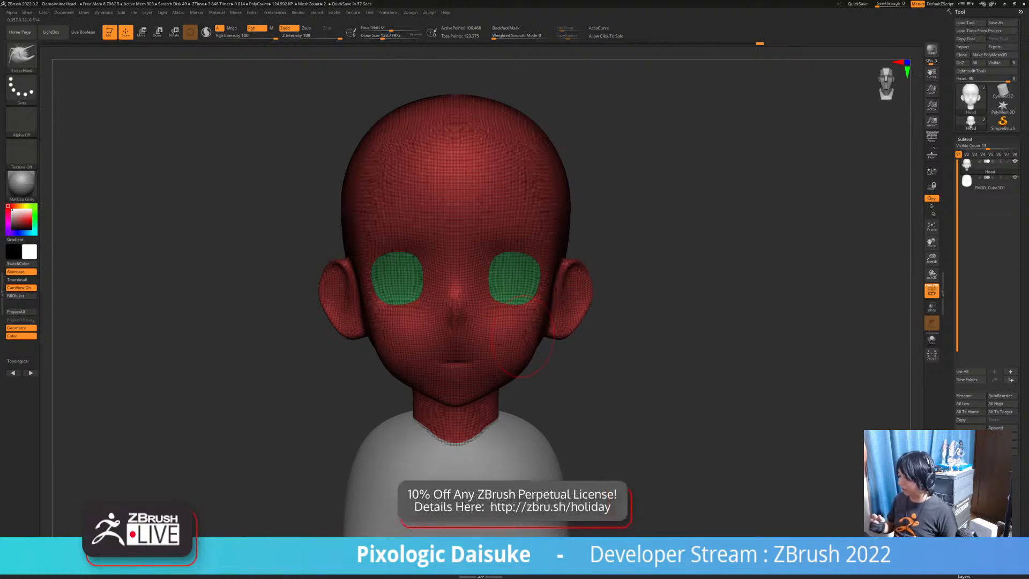
{"action": "left_click", "coordinate": [931, 290]}
{"action": "mouse_move", "coordinate": [506, 320]}
{"action": "right_mouse_down", "text": "ctrl"}
{"action": "mouse_move", "coordinate": [502, 354]}
{"action": "mouse_move", "coordinate": [573, 347]}
{"action": "mouse_move", "coordinate": [502, 372]}
{"action": "mouse_move", "coordinate": [516, 275]}
{"action": "right_mouse_up", "text": "ctrl"}
{"action": "mouse_move", "coordinate": [509, 336]}
{"action": "right_mouse_down"}
{"action": "mouse_move", "coordinate": [567, 330]}
{"action": "mouse_move", "coordinate": [566, 311]}
{"action": "right_mouse_up"}
{"action": "right_click_drag", "start_coordinate": [566, 310], "coordinate": [486, 307]}
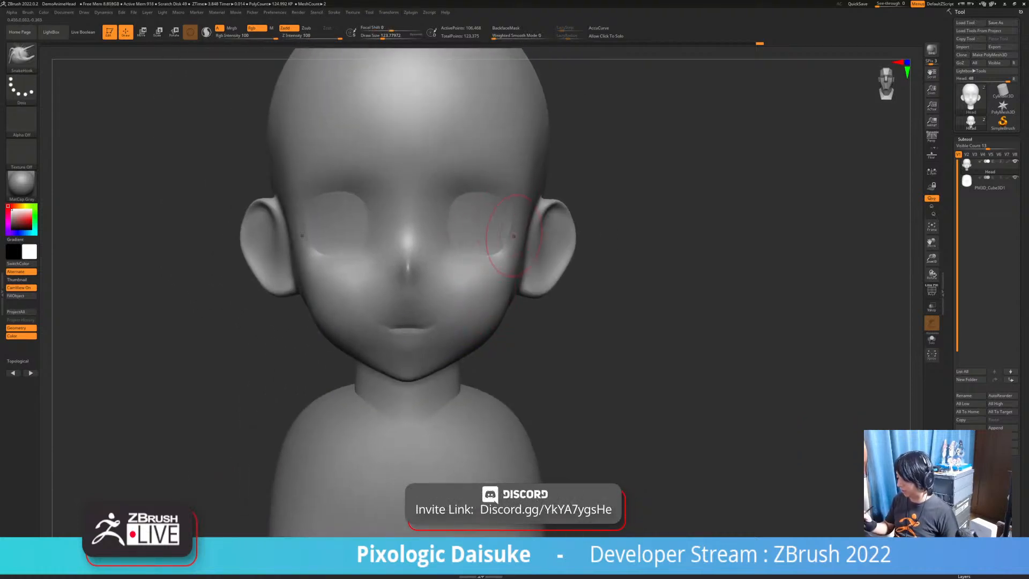
Deepen the mouth line and curve its corners upward with the DamStandard brush at a draw size of about 39
{"action": "key", "text": "b"}
{"action": "key", "text": "d"}
{"action": "key", "text": "s"}
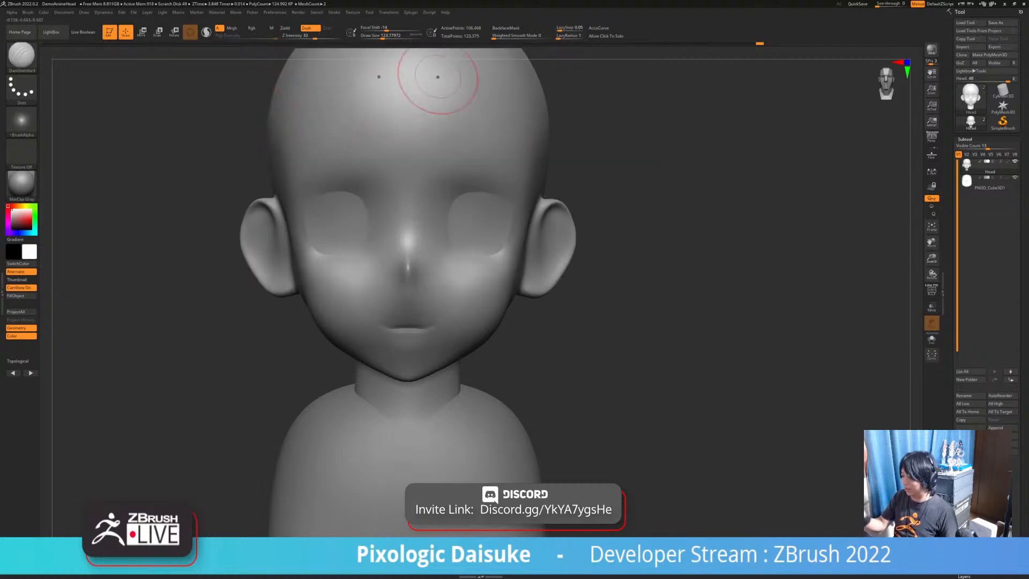
{"action": "mouse_move", "coordinate": [399, 285]}
{"action": "right_mouse_down"}
{"action": "mouse_move", "coordinate": [386, 326]}
{"action": "mouse_move", "coordinate": [402, 325]}
{"action": "right_mouse_up"}
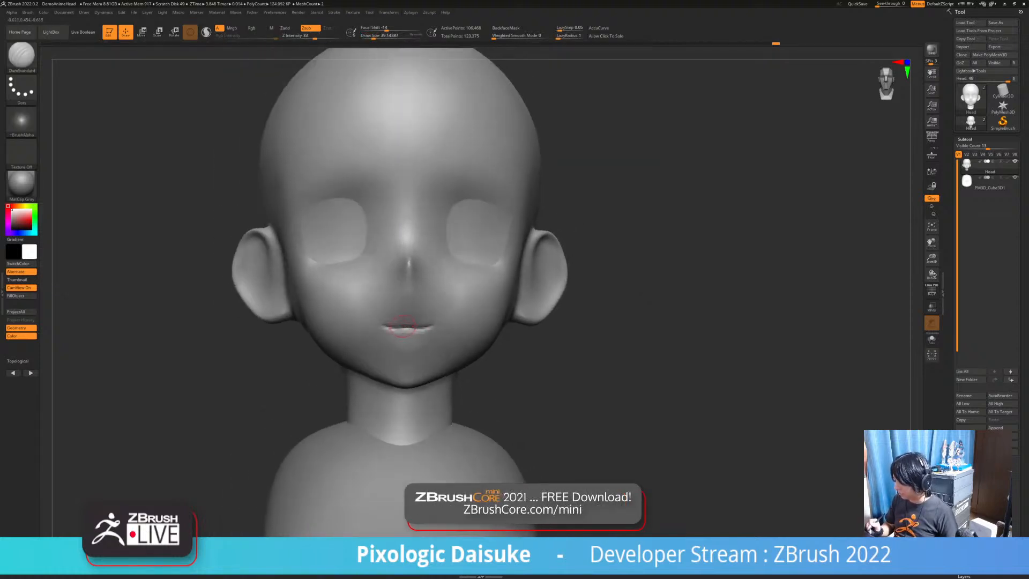
{"action": "left_click_drag", "start_coordinate": [424, 328], "coordinate": [432, 327]}
{"action": "mouse_move", "coordinate": [432, 326]}
{"action": "right_mouse_down"}
{"action": "mouse_move", "coordinate": [448, 329]}
{"action": "mouse_move", "coordinate": [432, 326]}
{"action": "right_mouse_up"}
Mask the head by feature along the eye-socket polygroup borders and compare the mask with the wireframe
{"action": "left_click", "coordinate": [965, 139]}
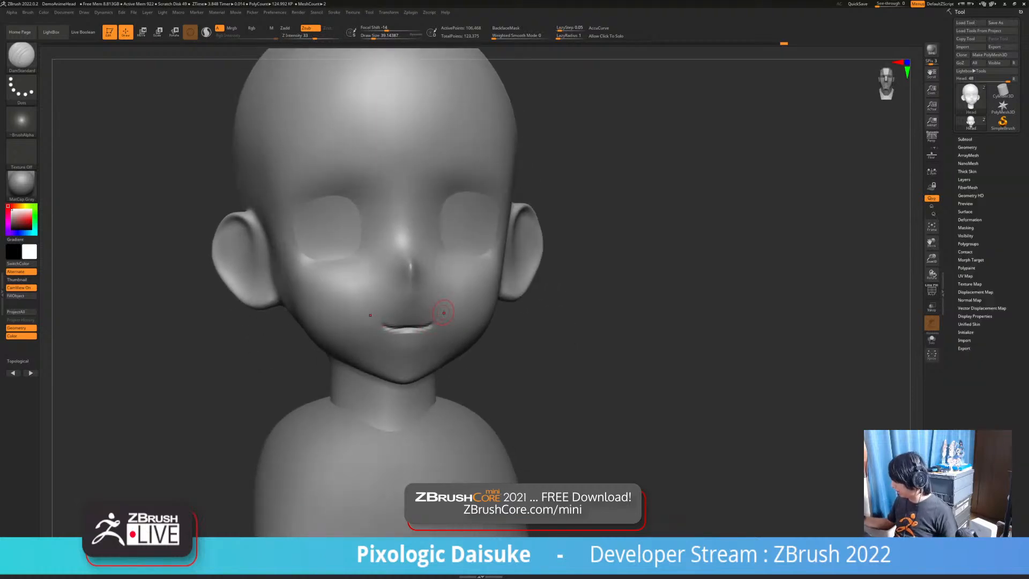
{"action": "left_click", "coordinate": [965, 228]}
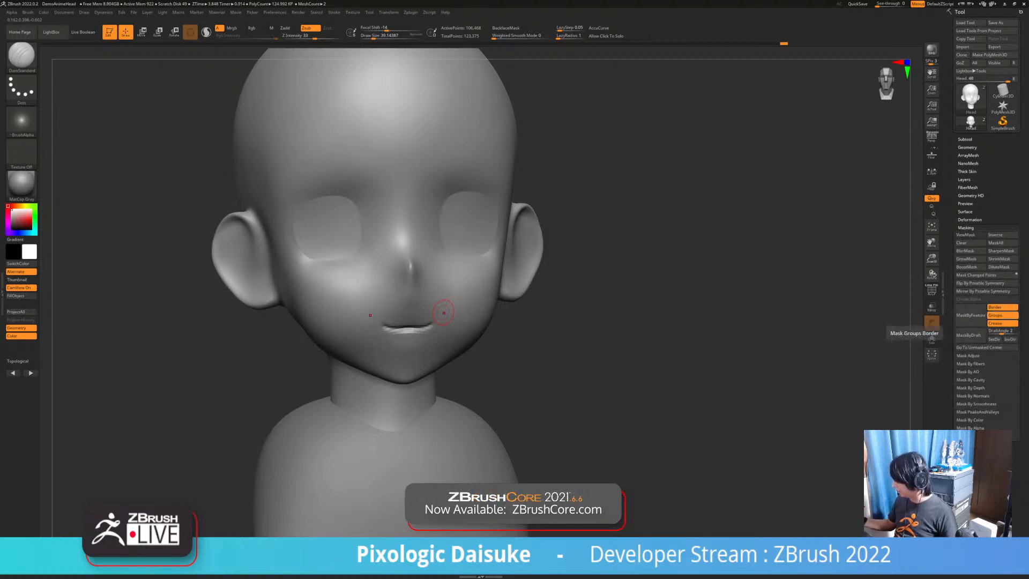
{"action": "left_click", "coordinate": [970, 315]}
{"action": "right_click_drag", "start_coordinate": [459, 265], "coordinate": [485, 298], "text": "alt"}
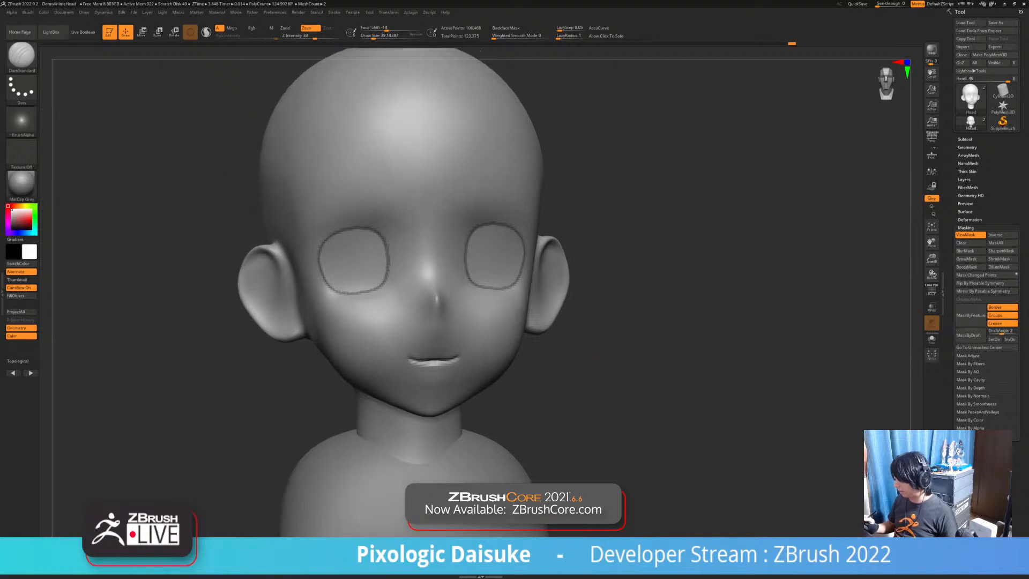
{"action": "mouse_move", "coordinate": [473, 257]}
{"action": "right_mouse_down", "text": "ctrl"}
{"action": "mouse_move", "coordinate": [488, 278]}
{"action": "mouse_move", "coordinate": [539, 275]}
{"action": "mouse_move", "coordinate": [434, 284]}
{"action": "mouse_move", "coordinate": [515, 277]}
{"action": "right_mouse_up", "text": "ctrl"}
{"action": "left_click", "coordinate": [931, 290]}
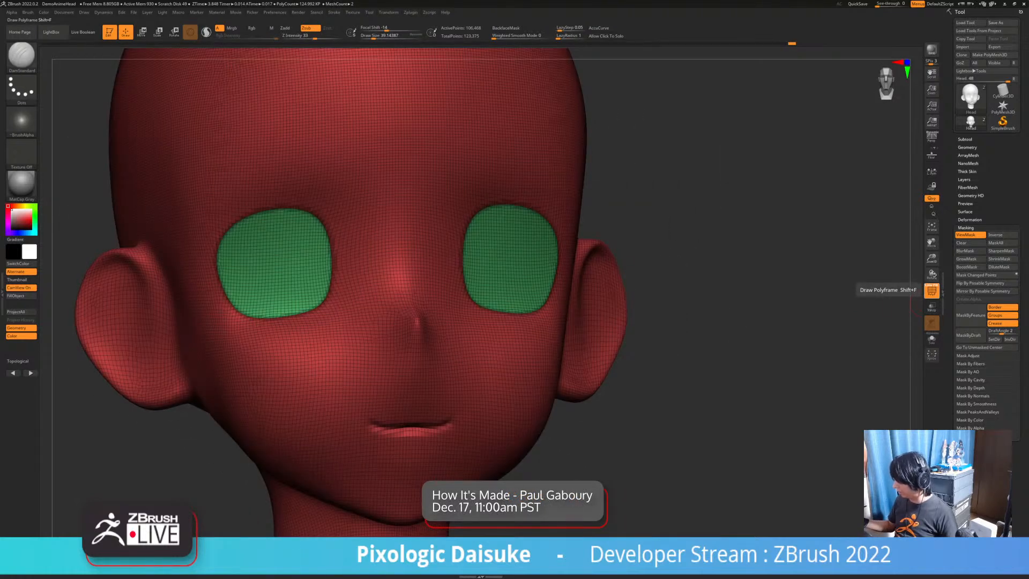
{"action": "left_click", "coordinate": [931, 289]}
Compare the head with and without the border mask and invert it, leaving only the eye outlines unmasked
{"action": "key", "text": "ctrl+z"}
{"action": "right_click_drag", "start_coordinate": [626, 301], "coordinate": [671, 315], "text": "ctrl"}
{"action": "key", "text": "ctrl+shift+z"}
{"action": "key", "text": "ctrl+z"}
{"action": "key", "text": "ctrl+shift+z"}
{"action": "left_click", "coordinate": [703, 283], "text": "ctrl"}
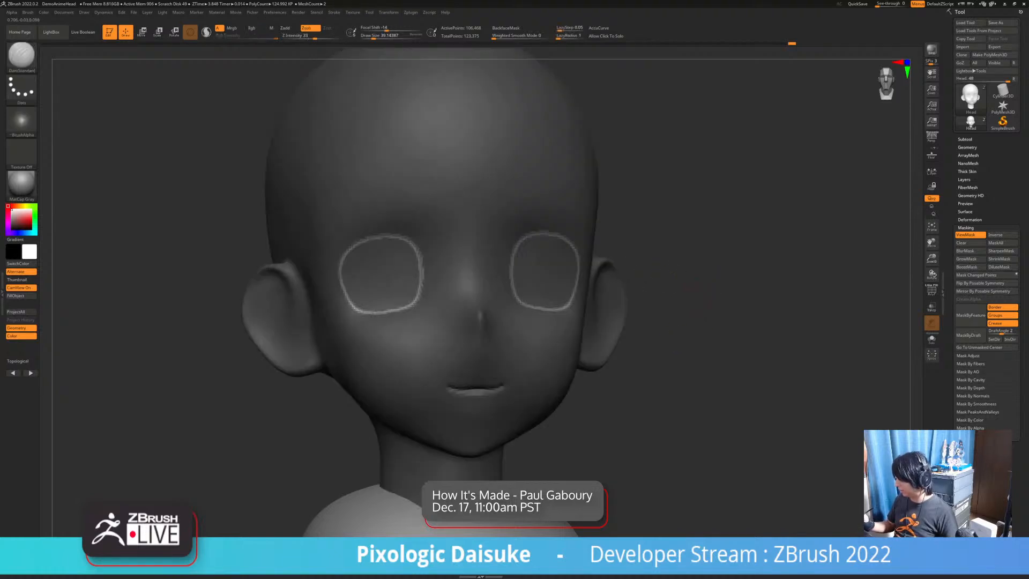
Blur the inverted mask around the eye outlines twice and hide the mask display
{"action": "right_click_drag", "start_coordinate": [691, 298], "coordinate": [676, 289], "text": "alt"}
{"action": "left_click", "coordinate": [544, 275], "text": "ctrl"}
{"action": "left_click", "coordinate": [544, 275], "text": "ctrl"}
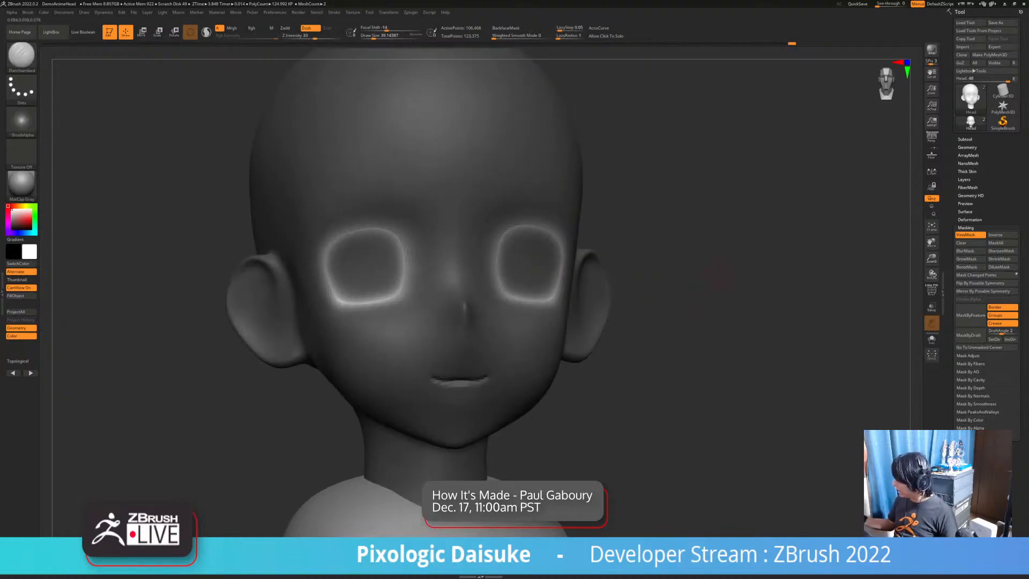
{"action": "key", "text": "ctrl+h"}
Smooth the mouth line lightly and check the face from the front and at an angle
{"action": "right_click_drag", "start_coordinate": [631, 325], "coordinate": [669, 300], "text": "ctrl"}
{"action": "mouse_move", "coordinate": [541, 370]}
{"action": "right_mouse_down", "text": "ctrl"}
{"action": "mouse_move", "coordinate": [531, 327]}
{"action": "mouse_move", "coordinate": [551, 354]}
{"action": "mouse_move", "coordinate": [606, 351]}
{"action": "mouse_move", "coordinate": [557, 348]}
{"action": "mouse_move", "coordinate": [541, 384]}
{"action": "mouse_move", "coordinate": [586, 388]}
{"action": "right_mouse_up", "text": "ctrl"}
{"action": "mouse_move", "coordinate": [447, 321]}
{"action": "right_mouse_down", "text": "ctrl"}
{"action": "mouse_move", "coordinate": [449, 356]}
{"action": "mouse_move", "coordinate": [410, 349]}
{"action": "right_mouse_up", "text": "ctrl"}
{"action": "left_click_drag", "start_coordinate": [429, 380], "coordinate": [439, 382], "text": "shift"}
{"action": "right_click_drag", "start_coordinate": [480, 375], "coordinate": [485, 343], "text": "ctrl"}
{"action": "right_click_drag", "start_coordinate": [541, 354], "coordinate": [477, 358]}
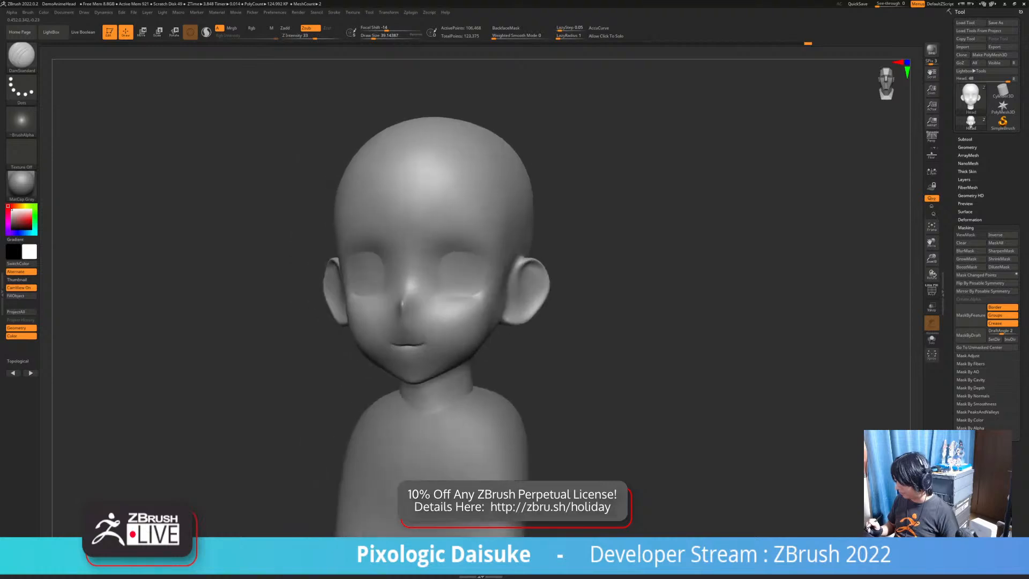
Build up the lower lip beneath the mouth line using the Standard brush at a draw size of about 74
{"action": "key", "text": "b"}
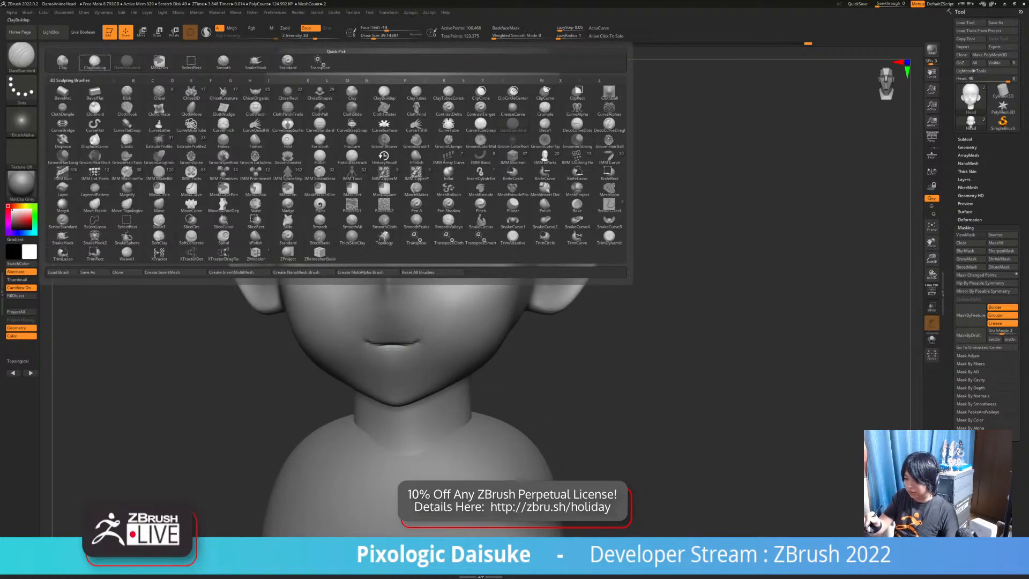
{"action": "left_click", "coordinate": [95, 62]}
{"action": "left_click", "coordinate": [381, 36]}
{"action": "right_click_drag", "start_coordinate": [403, 364], "coordinate": [406, 407], "text": "ctrl"}
{"action": "right_click_drag", "start_coordinate": [406, 406], "coordinate": [412, 348]}
{"action": "key", "text": "bracketleft"}
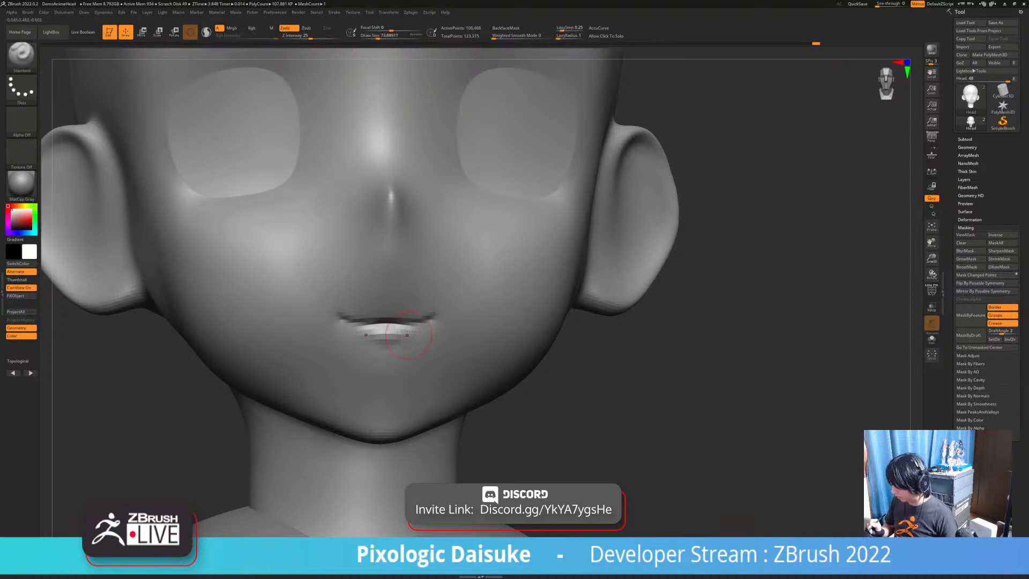
{"action": "mouse_move", "coordinate": [430, 327]}
{"action": "right_mouse_down"}
{"action": "mouse_move", "coordinate": [386, 337]}
{"action": "mouse_move", "coordinate": [407, 344]}
{"action": "mouse_move", "coordinate": [933, 300]}
{"action": "mouse_move", "coordinate": [418, 322]}
{"action": "mouse_move", "coordinate": [447, 323]}
{"action": "mouse_move", "coordinate": [419, 336]}
{"action": "mouse_move", "coordinate": [463, 321]}
{"action": "mouse_move", "coordinate": [455, 335]}
{"action": "mouse_move", "coordinate": [451, 304]}
{"action": "mouse_move", "coordinate": [432, 313]}
{"action": "mouse_move", "coordinate": [460, 327]}
{"action": "mouse_move", "coordinate": [449, 344]}
{"action": "mouse_move", "coordinate": [498, 367]}
{"action": "mouse_move", "coordinate": [528, 366]}
{"action": "right_mouse_up"}
Refine the lower lip and the form beneath it with the Standard brush, softening the area below the lip
{"action": "key", "text": "b"}
{"action": "key", "text": "c"}
{"action": "key", "text": "l"}
{"action": "key", "text": "b"}
{"action": "key", "text": "s"}
{"action": "key", "text": "t"}
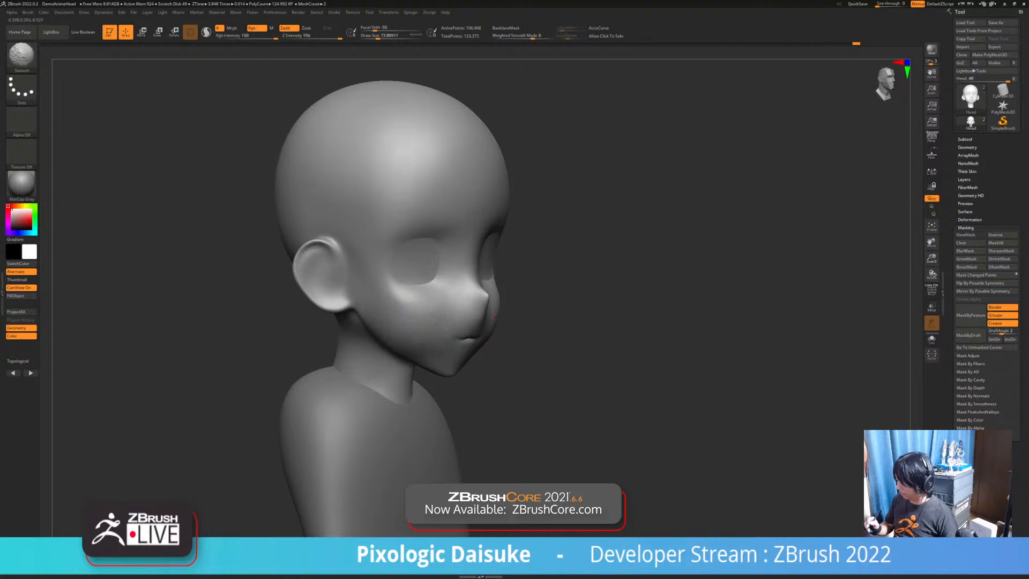
{"action": "mouse_move", "coordinate": [440, 321]}
{"action": "right_mouse_down"}
{"action": "mouse_move", "coordinate": [316, 324]}
{"action": "mouse_move", "coordinate": [317, 381]}
{"action": "mouse_move", "coordinate": [386, 322]}
{"action": "mouse_move", "coordinate": [469, 324]}
{"action": "mouse_move", "coordinate": [469, 284]}
{"action": "mouse_move", "coordinate": [492, 338]}
{"action": "mouse_move", "coordinate": [542, 338]}
{"action": "mouse_move", "coordinate": [489, 354]}
{"action": "mouse_move", "coordinate": [424, 353]}
{"action": "mouse_move", "coordinate": [424, 383]}
{"action": "right_mouse_up"}
{"action": "right_click_drag", "start_coordinate": [346, 370], "coordinate": [399, 363]}
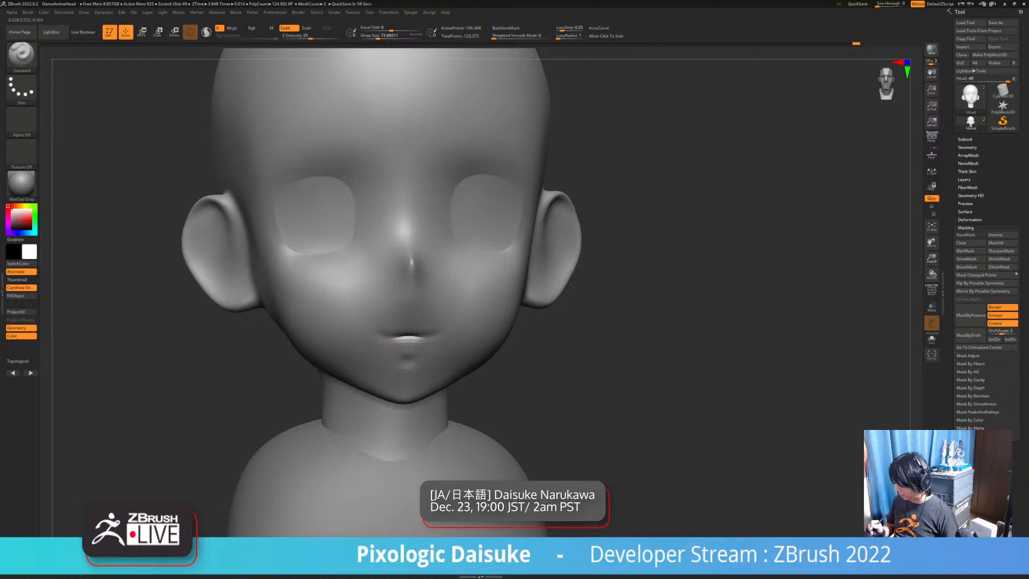
{"action": "left_click_drag", "start_coordinate": [417, 371], "coordinate": [410, 368], "text": "shift"}
{"action": "mouse_move", "coordinate": [425, 395]}
{"action": "right_mouse_down"}
{"action": "mouse_move", "coordinate": [370, 386]}
{"action": "mouse_move", "coordinate": [402, 367]}
{"action": "right_mouse_up"}
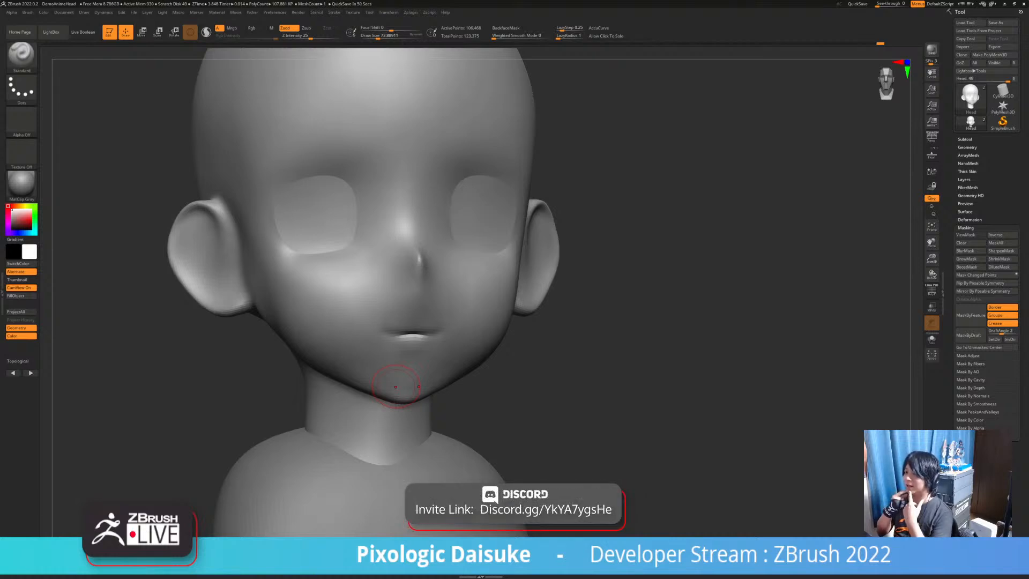
Smooth the transition between the lower lip and the chin and check it from the front
{"action": "right_click_drag", "start_coordinate": [396, 386], "coordinate": [400, 354]}
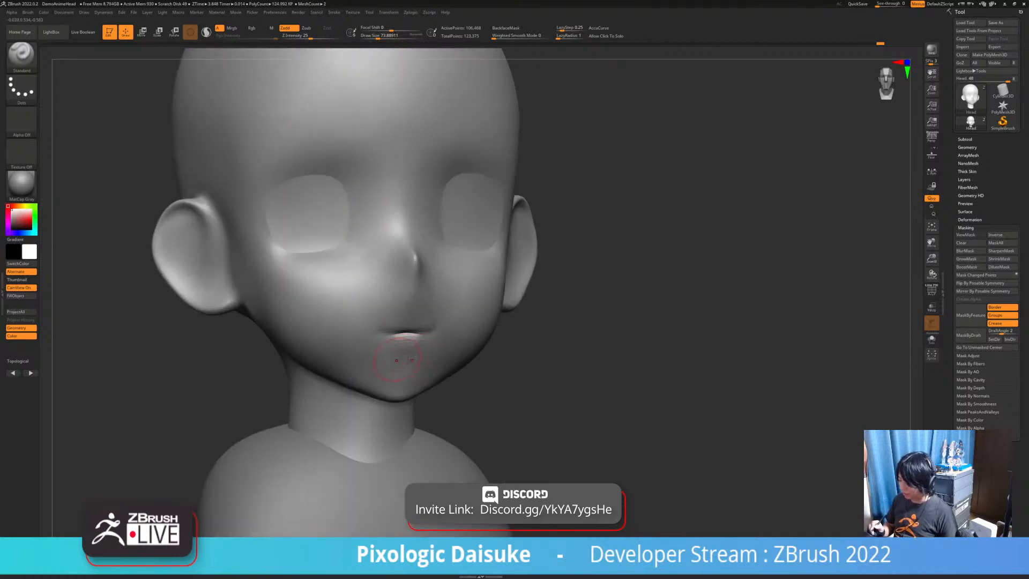
{"action": "key", "text": "shift"}
{"action": "right_click_drag", "start_coordinate": [405, 369], "coordinate": [409, 355], "text": "ctrl"}
{"action": "left_click_drag", "start_coordinate": [408, 356], "coordinate": [406, 358], "text": "shift"}
{"action": "mouse_move", "coordinate": [406, 370]}
{"action": "right_mouse_down"}
{"action": "mouse_move", "coordinate": [437, 377]}
{"action": "mouse_move", "coordinate": [443, 360]}
{"action": "mouse_move", "coordinate": [432, 369]}
{"action": "mouse_move", "coordinate": [476, 375]}
{"action": "mouse_move", "coordinate": [455, 348]}
{"action": "mouse_move", "coordinate": [270, 349]}
{"action": "mouse_move", "coordinate": [421, 349]}
{"action": "mouse_move", "coordinate": [499, 378]}
{"action": "right_mouse_up"}
{"action": "key", "text": "shift"}
{"action": "key", "text": "shift"}
{"action": "key", "text": "shift"}
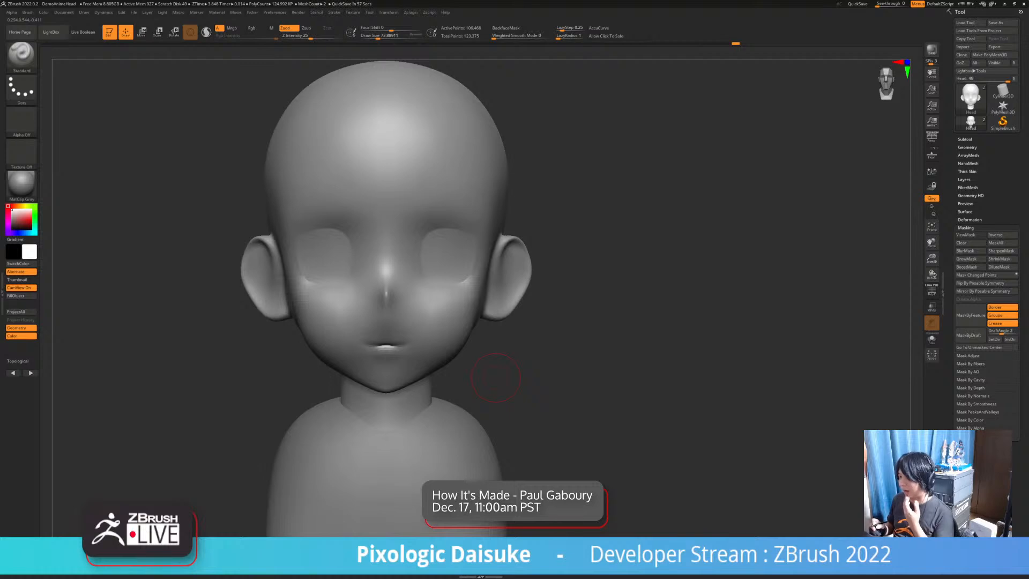
Try building up the tip of the chin with the Standard brush and compare it with the previous shape
{"action": "right_click_drag", "start_coordinate": [375, 397], "coordinate": [371, 364]}
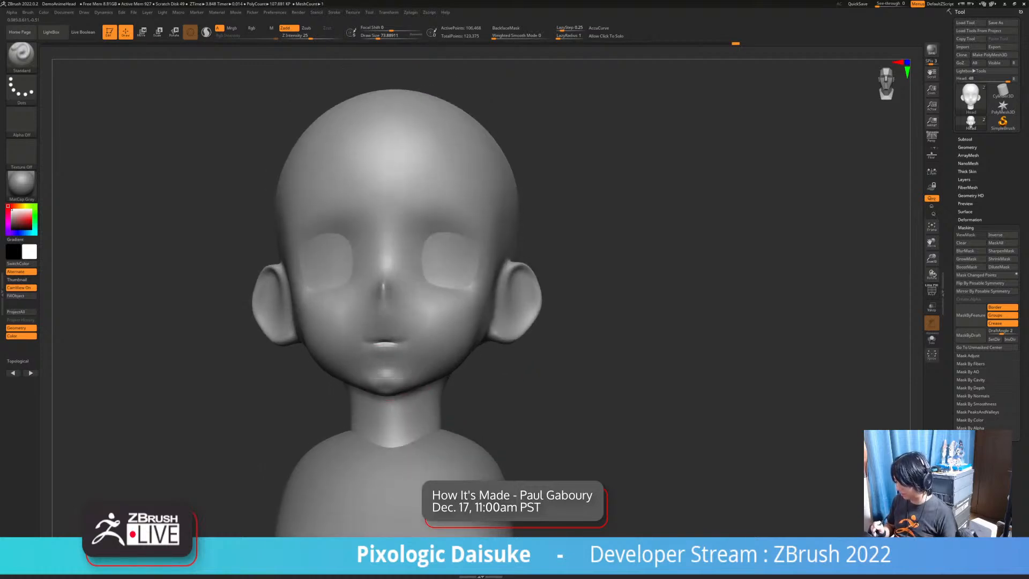
{"action": "key", "text": "shift"}
{"action": "mouse_move", "coordinate": [371, 364]}
{"action": "right_mouse_down"}
{"action": "mouse_move", "coordinate": [395, 372]}
{"action": "mouse_move", "coordinate": [402, 388]}
{"action": "mouse_move", "coordinate": [456, 359]}
{"action": "right_mouse_up"}
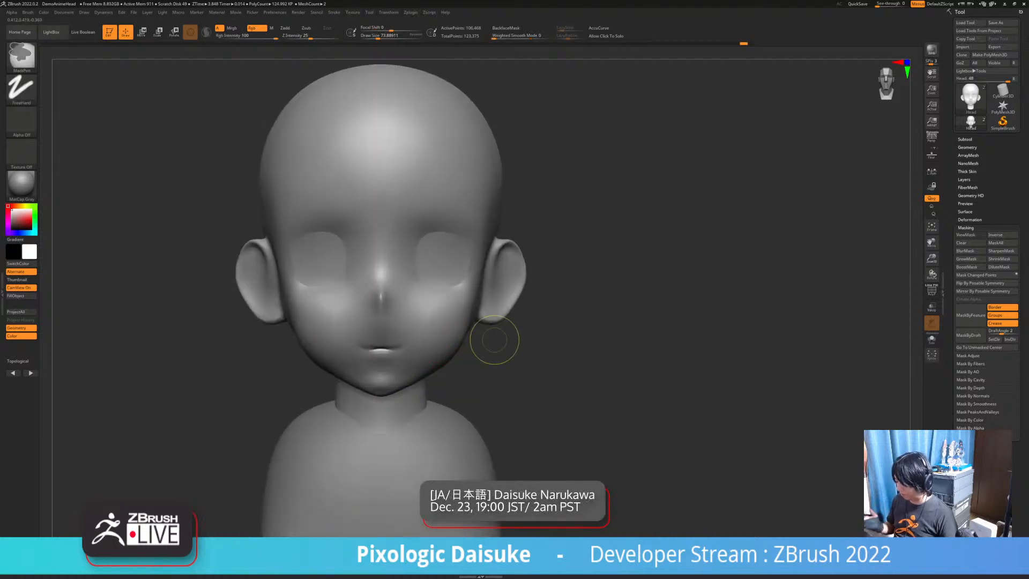
{"action": "key", "text": "ctrl"}
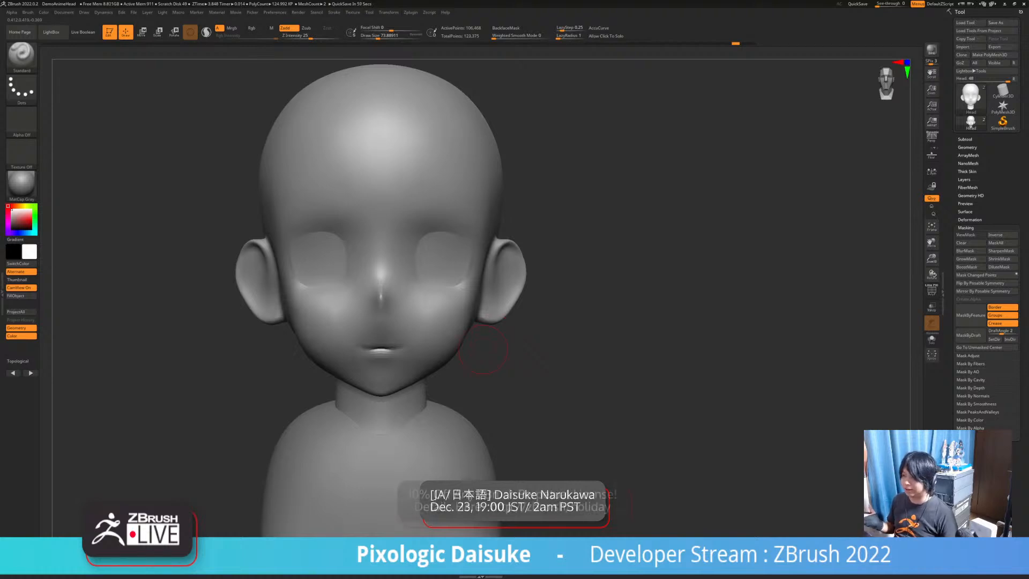
{"action": "mouse_move", "coordinate": [423, 380]}
{"action": "right_mouse_down"}
{"action": "mouse_move", "coordinate": [491, 380]}
{"action": "mouse_move", "coordinate": [423, 379]}
{"action": "right_mouse_up"}
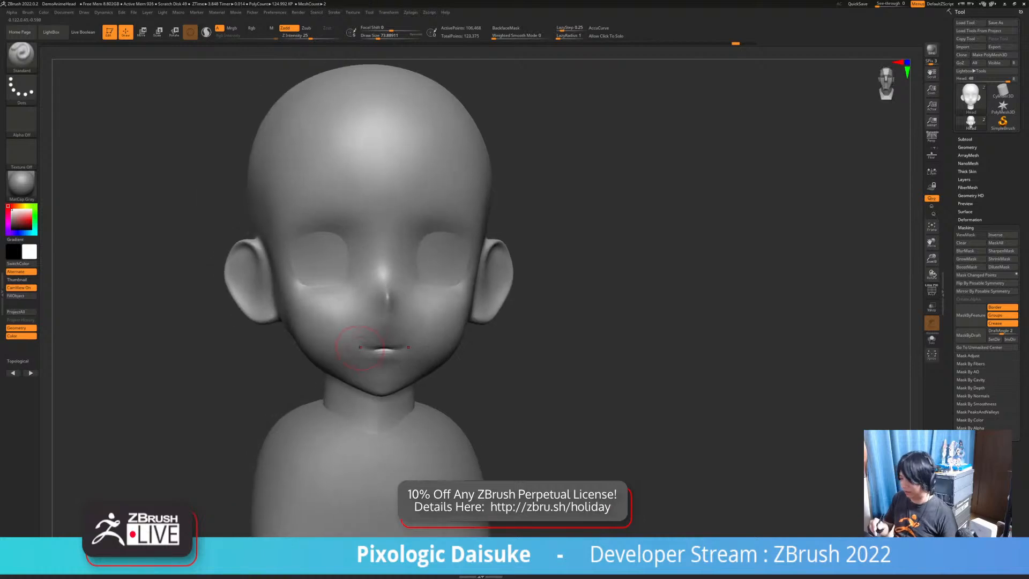
Adjust the eye and cheek areas with the SnakeHook brush at a draw size of about 101
{"action": "left_click", "coordinate": [21, 57]}
{"action": "left_click", "coordinate": [255, 63]}
{"action": "left_click", "coordinate": [380, 36]}
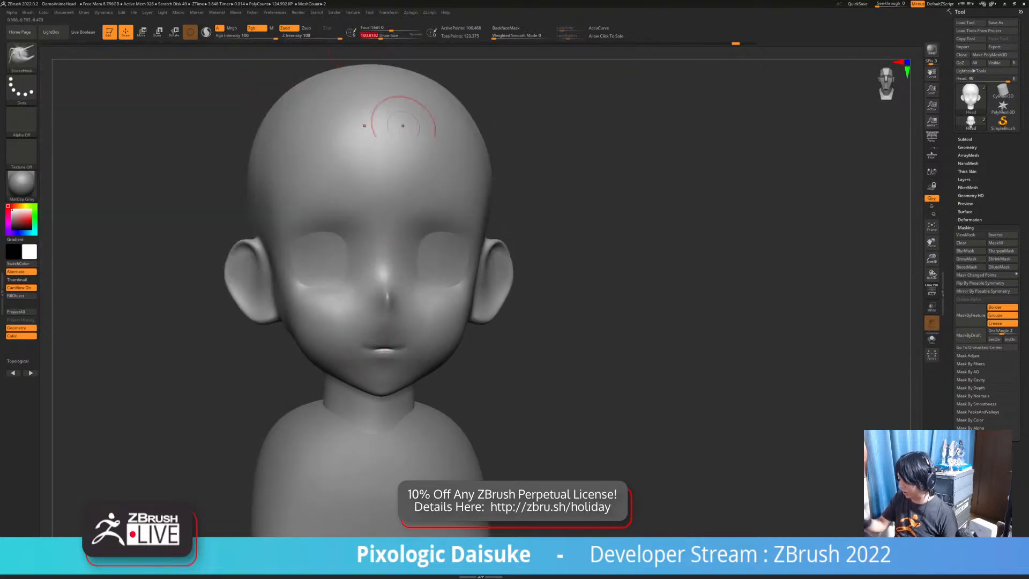
{"action": "mouse_move", "coordinate": [370, 397]}
{"action": "right_mouse_down", "text": "shift"}
{"action": "mouse_move", "coordinate": [469, 348]}
{"action": "mouse_move", "coordinate": [473, 318]}
{"action": "mouse_move", "coordinate": [478, 355]}
{"action": "mouse_move", "coordinate": [482, 307]}
{"action": "mouse_move", "coordinate": [552, 301]}
{"action": "mouse_move", "coordinate": [481, 290]}
{"action": "mouse_move", "coordinate": [455, 305]}
{"action": "mouse_move", "coordinate": [468, 273]}
{"action": "mouse_move", "coordinate": [456, 274]}
{"action": "right_mouse_up", "text": "shift"}
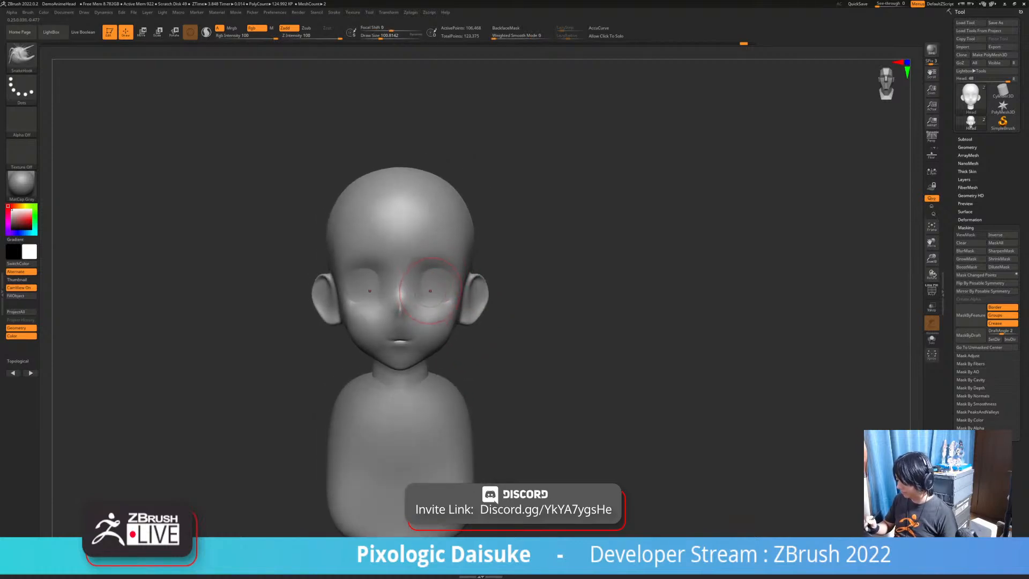
{"action": "mouse_move", "coordinate": [443, 276]}
{"action": "right_mouse_down", "text": "ctrl"}
{"action": "mouse_move", "coordinate": [468, 306]}
{"action": "mouse_move", "coordinate": [503, 310]}
{"action": "mouse_move", "coordinate": [394, 328]}
{"action": "mouse_move", "coordinate": [389, 316]}
{"action": "mouse_move", "coordinate": [407, 324]}
{"action": "mouse_move", "coordinate": [415, 255]}
{"action": "right_mouse_up", "text": "ctrl"}
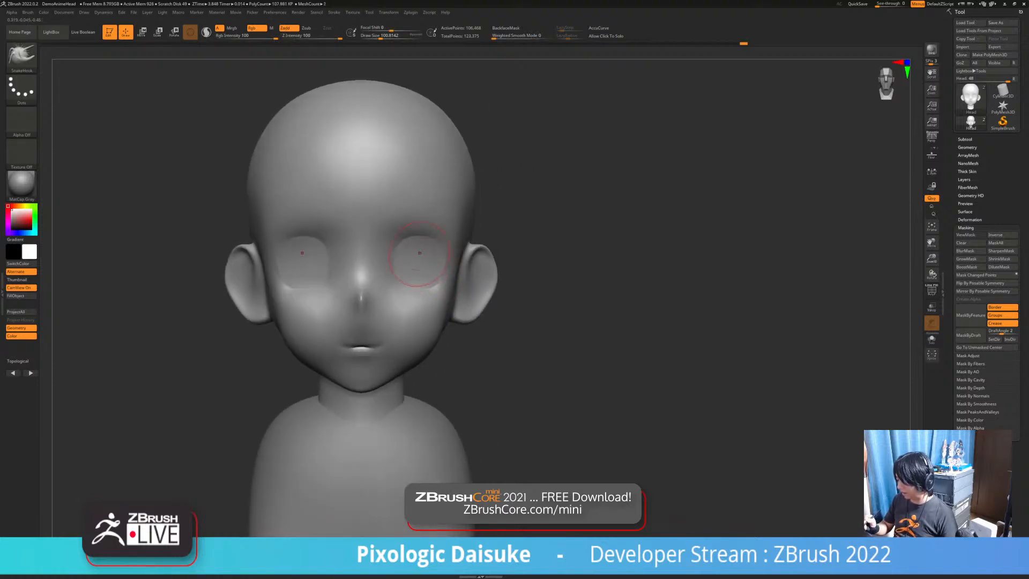
{"action": "mouse_move", "coordinate": [417, 257]}
{"action": "right_mouse_down"}
{"action": "mouse_move", "coordinate": [434, 261]}
{"action": "mouse_move", "coordinate": [384, 258]}
{"action": "mouse_move", "coordinate": [467, 296]}
{"action": "mouse_move", "coordinate": [501, 295]}
{"action": "mouse_move", "coordinate": [426, 302]}
{"action": "mouse_move", "coordinate": [433, 308]}
{"action": "mouse_move", "coordinate": [417, 251]}
{"action": "mouse_move", "coordinate": [355, 229]}
{"action": "right_mouse_up"}
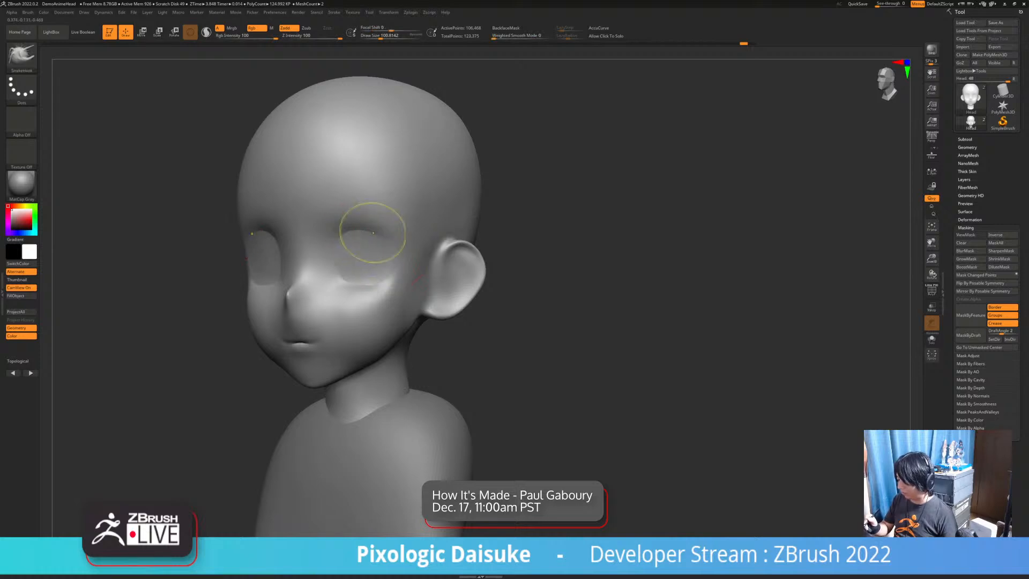
Adjust the face contour with the SnakeHook brush, checking it in profile, at an angle and from the front
{"action": "mouse_move", "coordinate": [392, 258]}
{"action": "right_mouse_down"}
{"action": "mouse_move", "coordinate": [385, 249]}
{"action": "mouse_move", "coordinate": [409, 250]}
{"action": "mouse_move", "coordinate": [384, 254]}
{"action": "mouse_move", "coordinate": [408, 278]}
{"action": "mouse_move", "coordinate": [467, 276]}
{"action": "mouse_move", "coordinate": [378, 265]}
{"action": "right_mouse_up"}
{"action": "right_click_drag", "start_coordinate": [427, 295], "coordinate": [452, 301], "text": "shift"}
{"action": "mouse_move", "coordinate": [413, 233]}
{"action": "right_mouse_down"}
{"action": "mouse_move", "coordinate": [423, 242]}
{"action": "mouse_move", "coordinate": [421, 214]}
{"action": "mouse_move", "coordinate": [458, 224]}
{"action": "mouse_move", "coordinate": [412, 286]}
{"action": "mouse_move", "coordinate": [409, 330]}
{"action": "mouse_move", "coordinate": [337, 328]}
{"action": "mouse_move", "coordinate": [303, 271]}
{"action": "right_mouse_up"}
{"action": "right_click_drag", "start_coordinate": [436, 303], "coordinate": [432, 343], "text": "ctrl"}
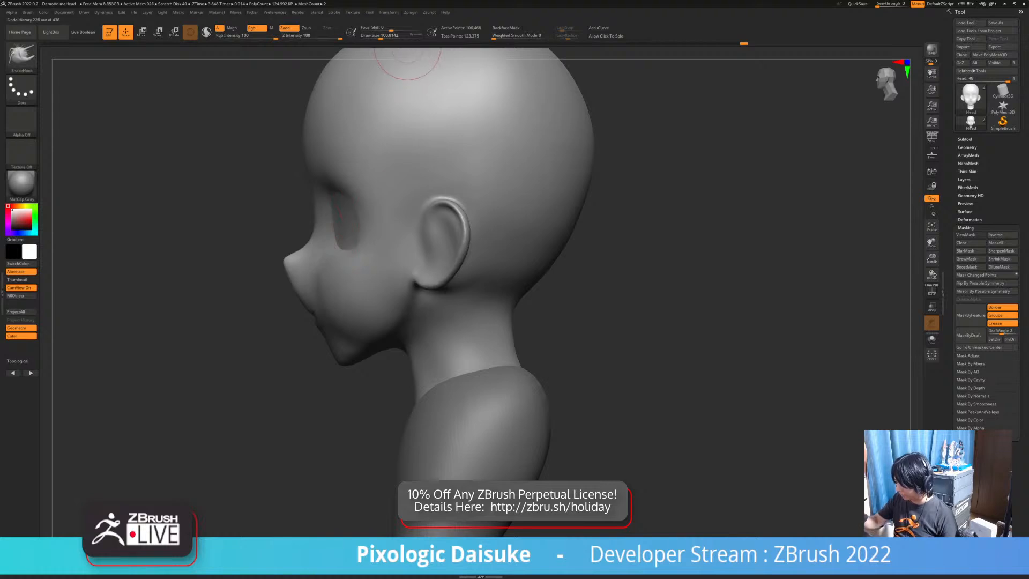
{"action": "mouse_move", "coordinate": [347, 247]}
{"action": "right_mouse_down"}
{"action": "mouse_move", "coordinate": [326, 220]}
{"action": "mouse_move", "coordinate": [401, 230]}
{"action": "mouse_move", "coordinate": [419, 267]}
{"action": "right_mouse_up"}
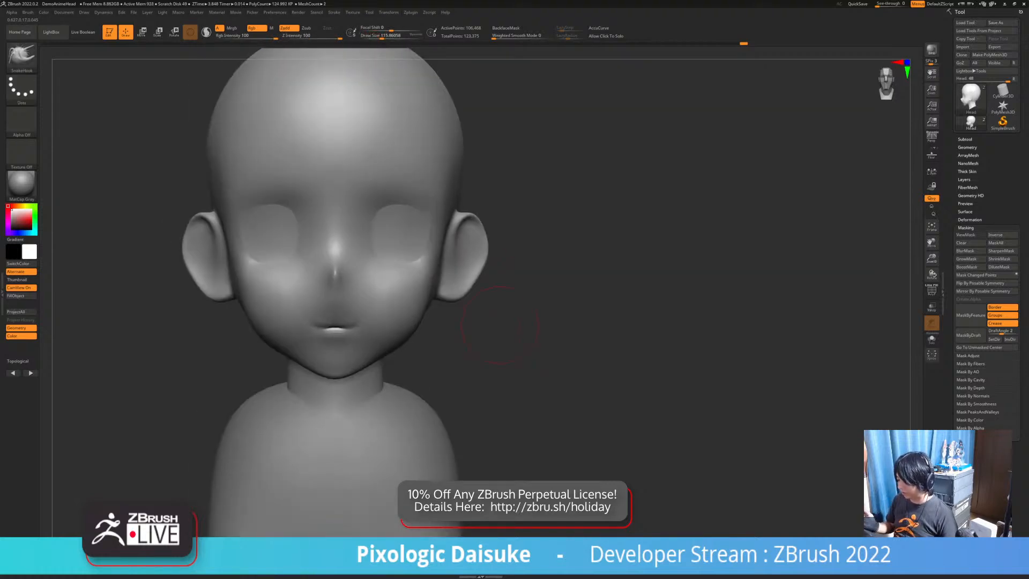
{"action": "mouse_move", "coordinate": [499, 325]}
{"action": "right_mouse_down", "text": "ctrl"}
{"action": "mouse_move", "coordinate": [505, 304]}
{"action": "mouse_move", "coordinate": [500, 338]}
{"action": "right_mouse_up", "text": "ctrl"}
{"action": "mouse_move", "coordinate": [504, 340]}
{"action": "right_mouse_down"}
{"action": "mouse_move", "coordinate": [529, 344]}
{"action": "mouse_move", "coordinate": [500, 347]}
{"action": "right_mouse_up"}
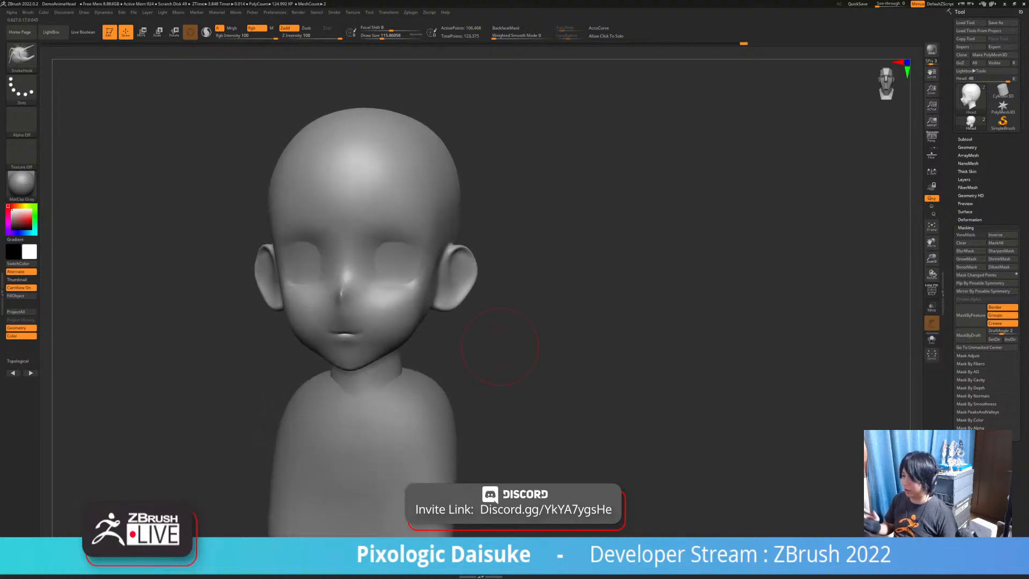
Place a snapshot of the angled head beside the live model and enlarge the SnakeHook brush for jaw shaping
{"action": "mouse_move", "coordinate": [499, 334]}
{"action": "right_mouse_down"}
{"action": "mouse_move", "coordinate": [537, 333]}
{"action": "mouse_move", "coordinate": [456, 329]}
{"action": "mouse_move", "coordinate": [529, 329]}
{"action": "mouse_move", "coordinate": [458, 285]}
{"action": "mouse_move", "coordinate": [482, 277]}
{"action": "right_mouse_up"}
{"action": "mouse_move", "coordinate": [481, 277]}
{"action": "right_mouse_down", "text": "alt"}
{"action": "mouse_move", "coordinate": [434, 315]}
{"action": "mouse_move", "coordinate": [412, 352]}
{"action": "right_mouse_up", "text": "alt"}
{"action": "left_click_drag", "start_coordinate": [382, 38], "coordinate": [388, 37]}
{"action": "key", "text": "shift+s"}
{"action": "right_click_drag", "start_coordinate": [418, 369], "coordinate": [711, 381], "text": "alt"}
{"action": "right_click_drag", "start_coordinate": [568, 337], "coordinate": [570, 321], "text": "alt"}
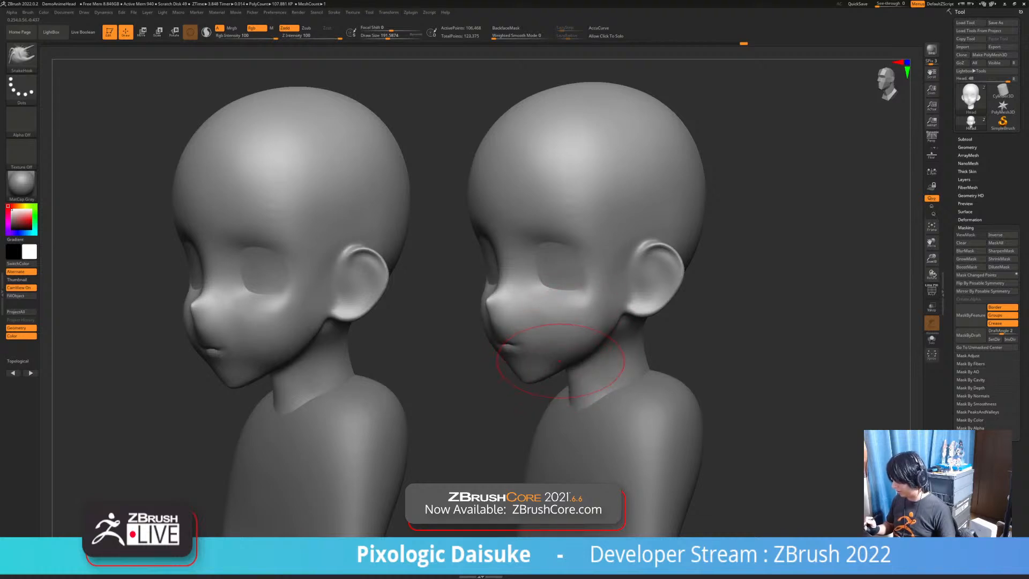
{"action": "key", "text": "shift"}
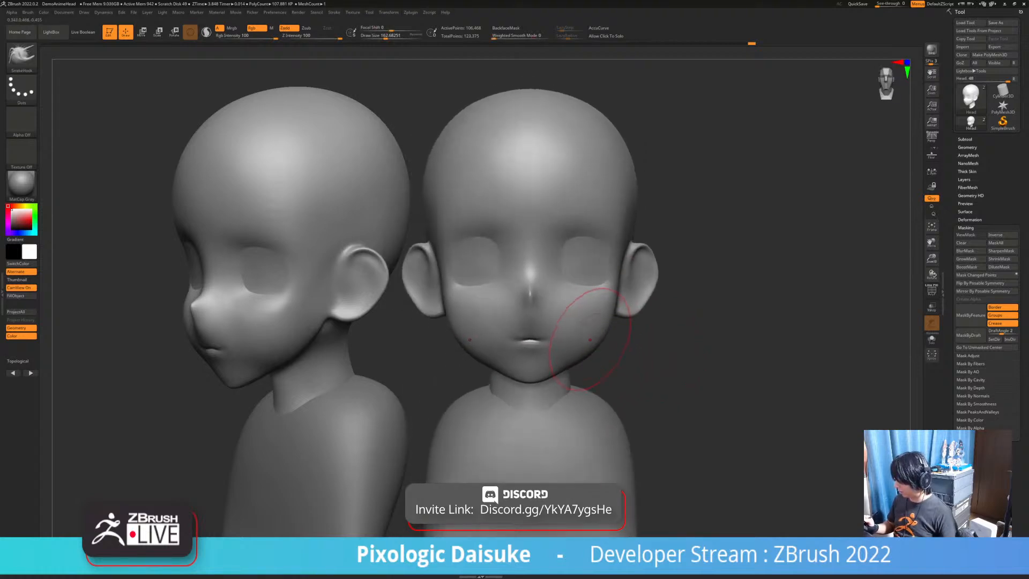
Refine the cheeks and jawline with the large SnakeHook brush, comparing the face with the angled snapshot
{"action": "right_click_drag", "start_coordinate": [587, 351], "coordinate": [632, 351]}
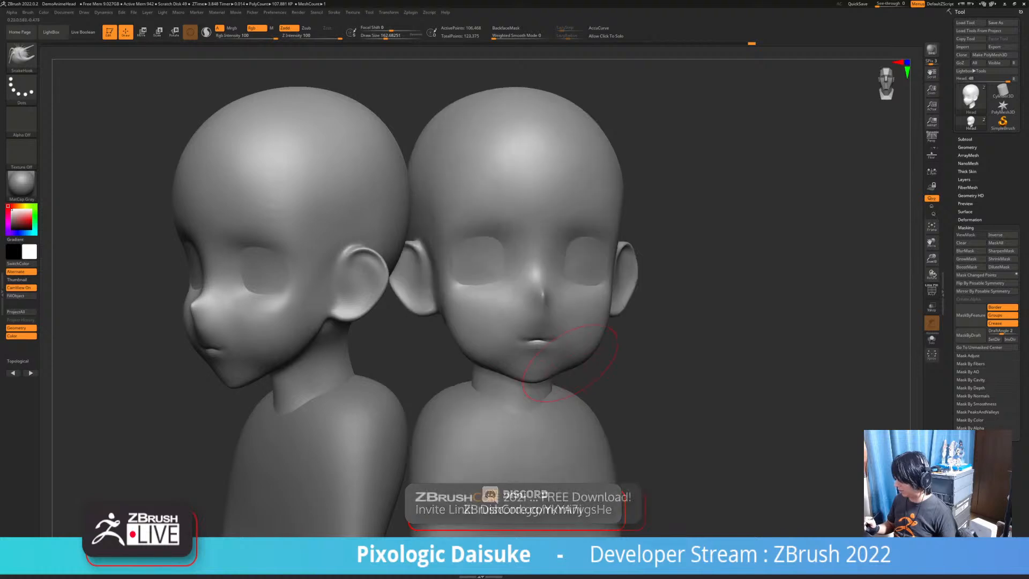
{"action": "right_click_drag", "start_coordinate": [553, 373], "coordinate": [505, 362]}
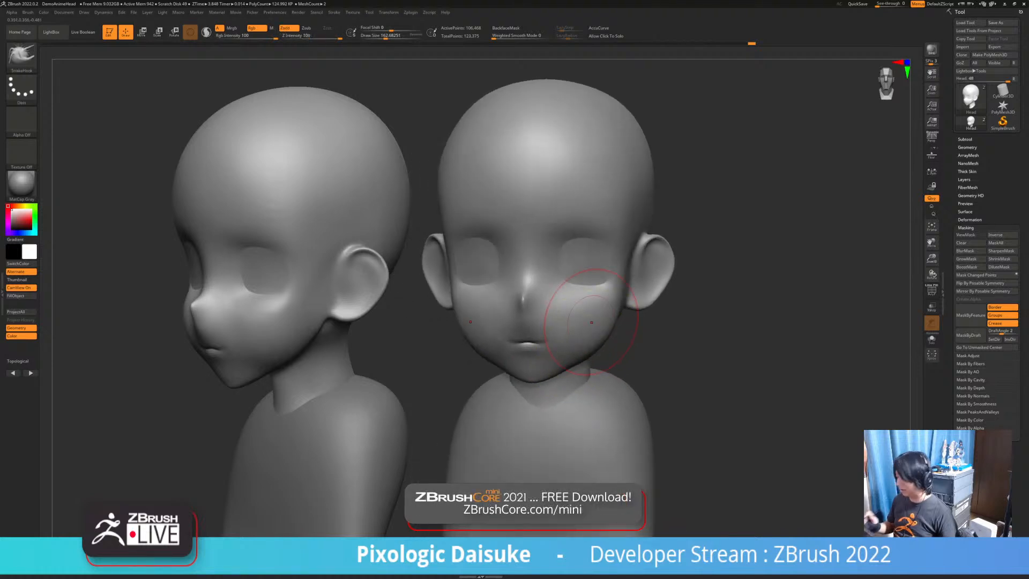
{"action": "right_click_drag", "start_coordinate": [586, 337], "coordinate": [477, 325]}
{"action": "right_click_drag", "start_coordinate": [584, 340], "coordinate": [691, 340], "text": "shift"}
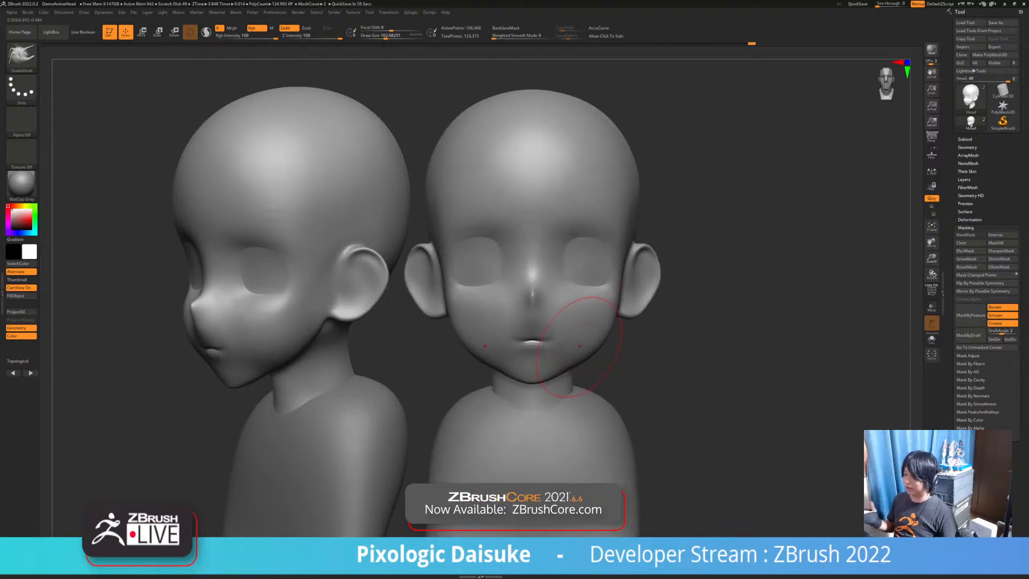
{"action": "mouse_move", "coordinate": [629, 315]}
{"action": "right_mouse_down"}
{"action": "mouse_move", "coordinate": [559, 321]}
{"action": "mouse_move", "coordinate": [587, 313]}
{"action": "mouse_move", "coordinate": [496, 287]}
{"action": "right_mouse_up"}
Clear the snapshot and refine the jawline with the SnakeHook brush at a draw size of about 119
{"action": "key", "text": "ctrl+n"}
{"action": "left_click_drag", "start_coordinate": [394, 37], "coordinate": [382, 37]}
{"action": "mouse_move", "coordinate": [440, 309]}
{"action": "right_mouse_down", "text": "shift"}
{"action": "mouse_move", "coordinate": [471, 306]}
{"action": "mouse_move", "coordinate": [459, 279]}
{"action": "mouse_move", "coordinate": [450, 281]}
{"action": "mouse_move", "coordinate": [479, 287]}
{"action": "mouse_move", "coordinate": [457, 329]}
{"action": "mouse_move", "coordinate": [451, 319]}
{"action": "right_mouse_up", "text": "shift"}
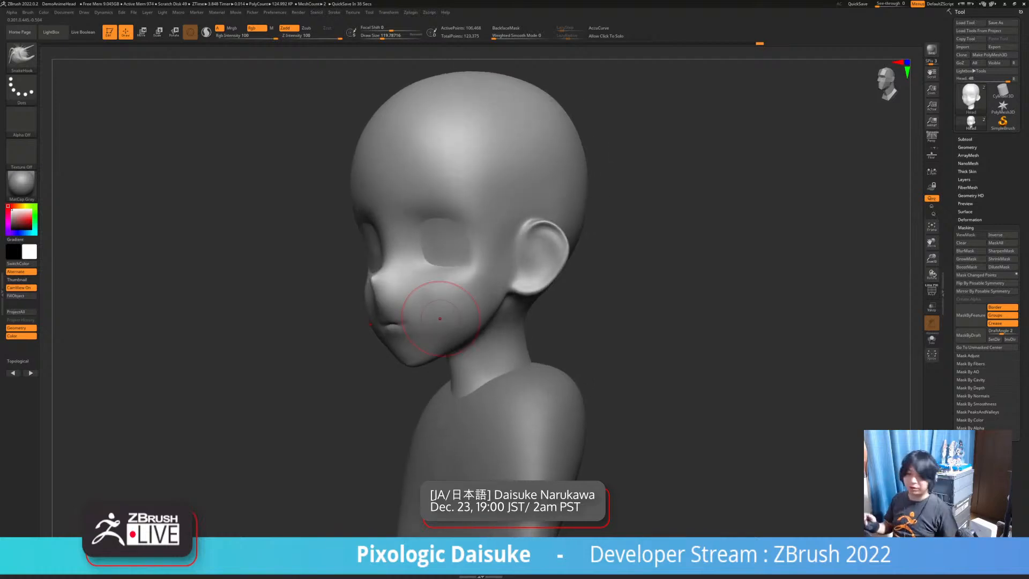
{"action": "right_click_drag", "start_coordinate": [503, 337], "coordinate": [449, 303]}
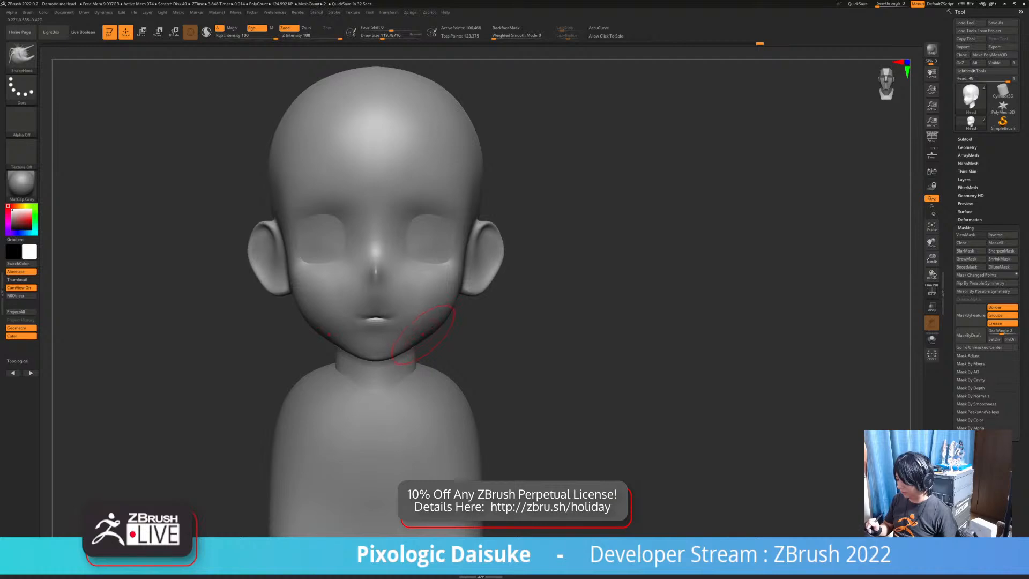
{"action": "mouse_move", "coordinate": [402, 347]}
{"action": "right_mouse_down"}
{"action": "mouse_move", "coordinate": [425, 367]}
{"action": "mouse_move", "coordinate": [442, 358]}
{"action": "right_mouse_up"}
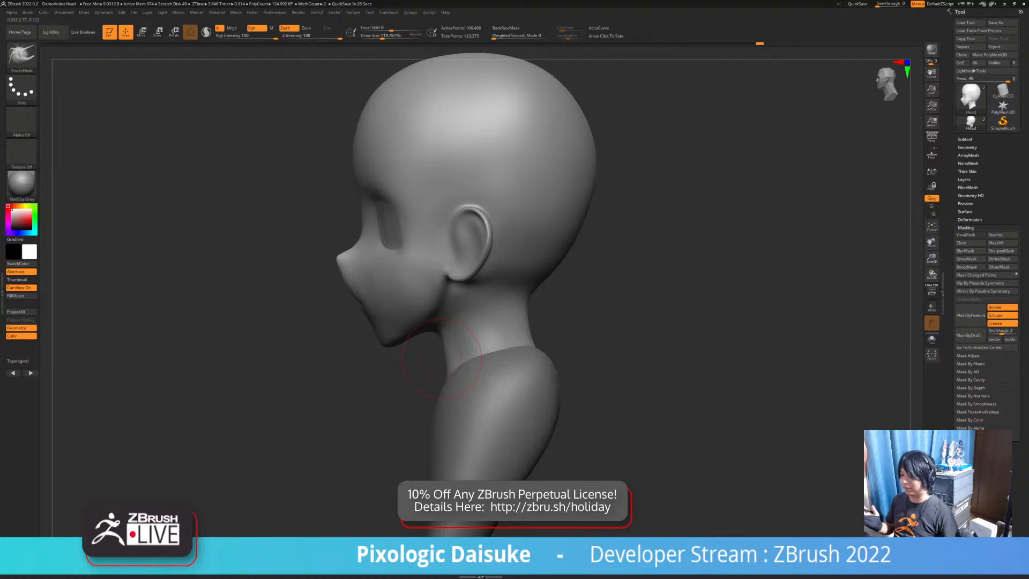
Smooth the cheek contour near the jaw and check it from the front
{"action": "mouse_move", "coordinate": [442, 358]}
{"action": "right_mouse_down"}
{"action": "mouse_move", "coordinate": [460, 284]}
{"action": "mouse_move", "coordinate": [418, 308]}
{"action": "mouse_move", "coordinate": [426, 293]}
{"action": "mouse_move", "coordinate": [453, 292]}
{"action": "mouse_move", "coordinate": [425, 353]}
{"action": "right_mouse_up"}
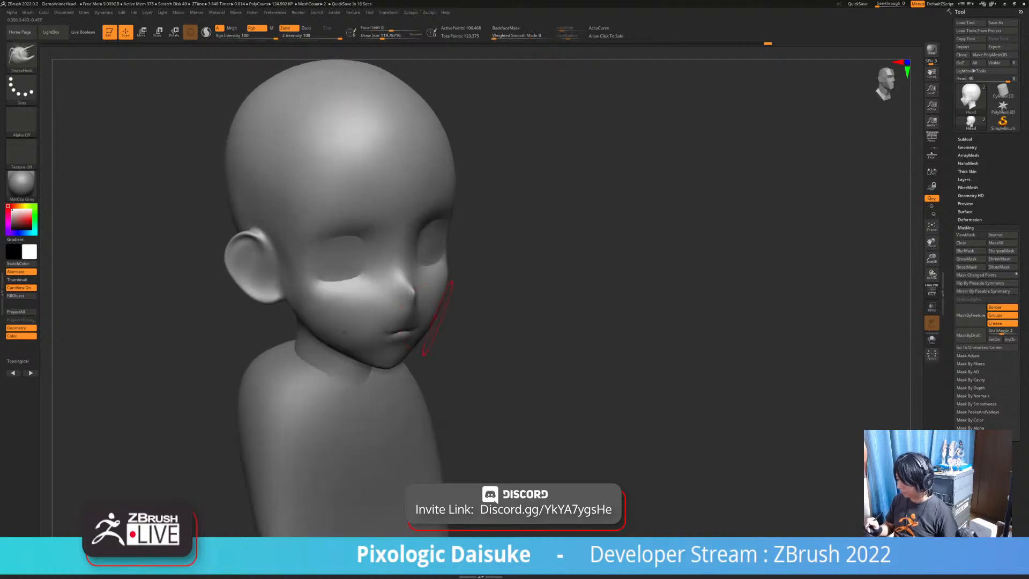
{"action": "right_click_drag", "start_coordinate": [427, 319], "coordinate": [380, 305]}
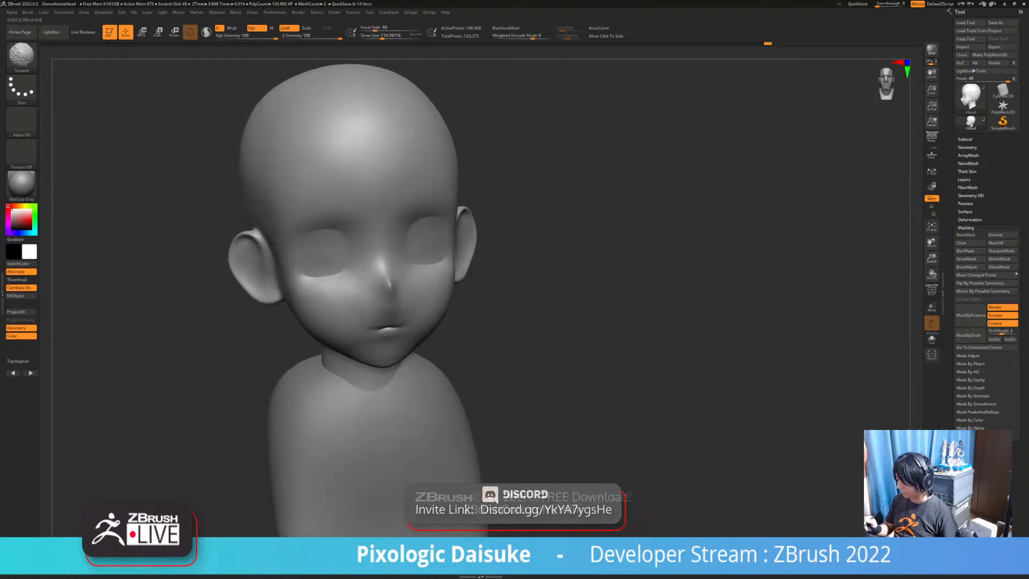
{"action": "left_click_drag", "start_coordinate": [437, 292], "coordinate": [441, 305], "text": "shift"}
{"action": "right_click_drag", "start_coordinate": [441, 305], "coordinate": [404, 302], "text": "shift"}
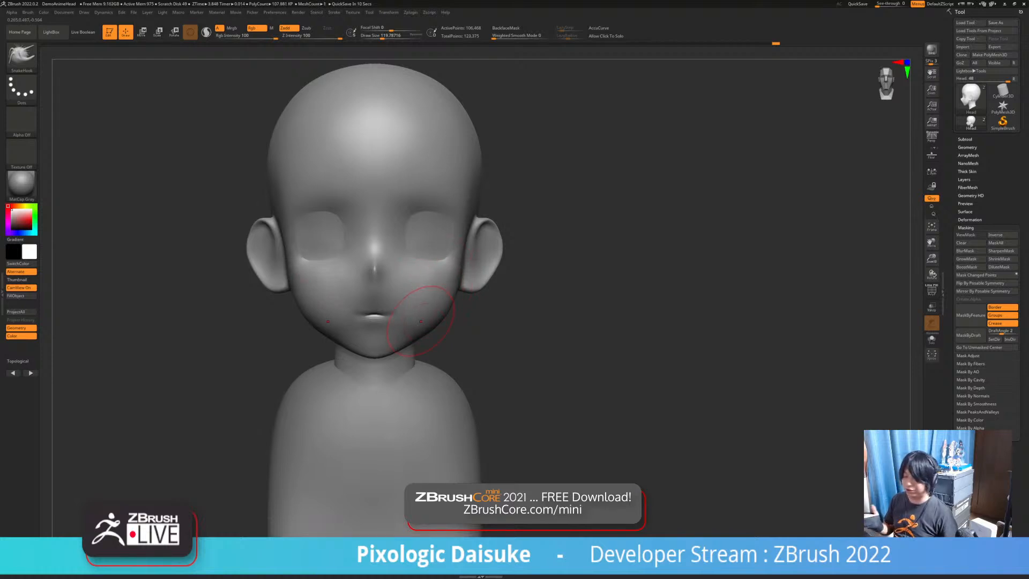
Place snapshots of the head's front view and profile side by side to compare its proportions
{"action": "mouse_move", "coordinate": [420, 322]}
{"action": "right_mouse_down"}
{"action": "mouse_move", "coordinate": [477, 335]}
{"action": "mouse_move", "coordinate": [447, 322]}
{"action": "mouse_move", "coordinate": [442, 268]}
{"action": "right_mouse_up"}
{"action": "right_click_drag", "start_coordinate": [456, 314], "coordinate": [410, 309], "text": "alt"}
{"action": "right_click_drag", "start_coordinate": [410, 308], "coordinate": [412, 334], "text": "ctrl"}
{"action": "right_click_drag", "start_coordinate": [411, 334], "coordinate": [375, 340], "text": "alt"}
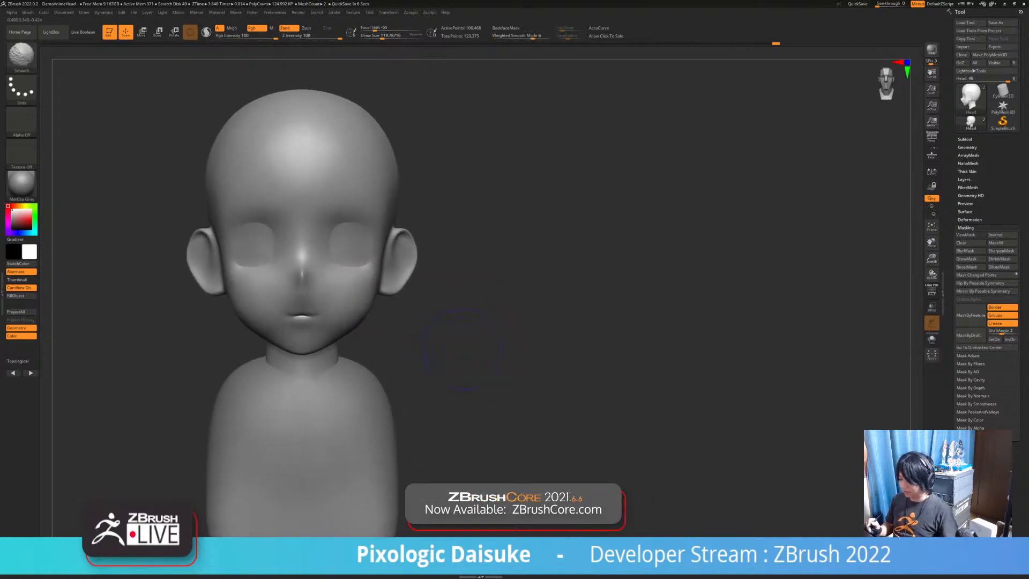
{"action": "key", "text": "shift+s"}
{"action": "right_click_drag", "start_coordinate": [469, 342], "coordinate": [566, 324], "text": "alt"}
{"action": "key", "text": "shift+s"}
{"action": "right_click_drag", "start_coordinate": [654, 300], "coordinate": [785, 303], "text": "alt"}
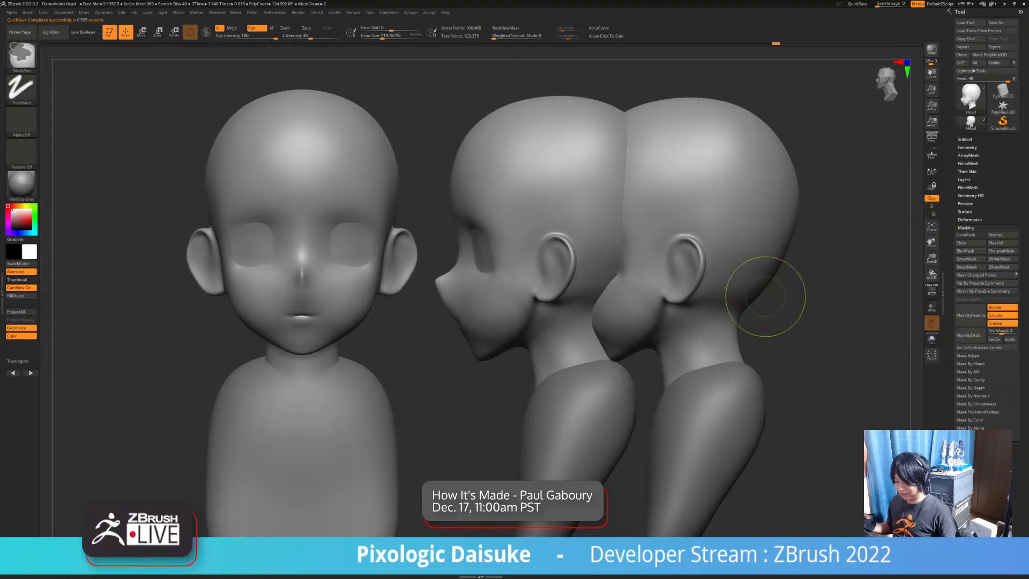
Clear the snapshots and review the head from several angles, ending at the front
{"action": "key", "text": "ctrl+n"}
{"action": "right_click_drag", "start_coordinate": [765, 297], "coordinate": [831, 299]}
{"action": "right_click_drag", "start_coordinate": [832, 299], "coordinate": [648, 304], "text": "alt"}
{"action": "right_click_drag", "start_coordinate": [647, 304], "coordinate": [595, 307]}
{"action": "right_click_drag", "start_coordinate": [595, 307], "coordinate": [482, 294], "text": "alt"}
{"action": "right_click_drag", "start_coordinate": [424, 309], "coordinate": [478, 298]}
{"action": "mouse_move", "coordinate": [409, 265]}
{"action": "right_mouse_down"}
{"action": "mouse_move", "coordinate": [420, 289]}
{"action": "mouse_move", "coordinate": [408, 300]}
{"action": "mouse_move", "coordinate": [437, 298]}
{"action": "mouse_move", "coordinate": [387, 320]}
{"action": "mouse_move", "coordinate": [416, 316]}
{"action": "mouse_move", "coordinate": [441, 284]}
{"action": "mouse_move", "coordinate": [444, 245]}
{"action": "mouse_move", "coordinate": [450, 266]}
{"action": "mouse_move", "coordinate": [475, 269]}
{"action": "mouse_move", "coordinate": [455, 287]}
{"action": "mouse_move", "coordinate": [487, 272]}
{"action": "right_mouse_up"}
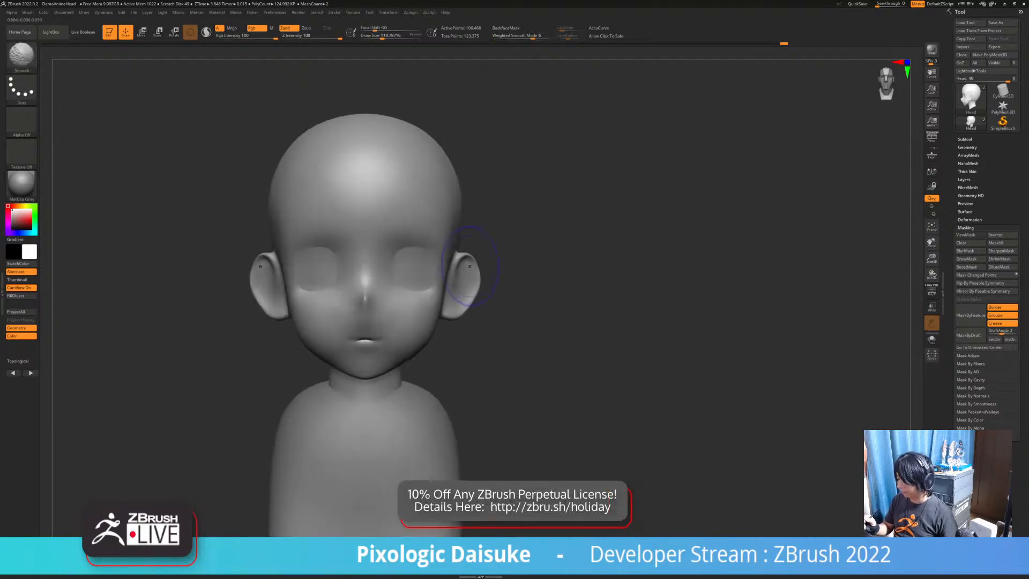
Start carving the inner contour of the ear with the ClayBuildup brush at a draw size of about 31
{"action": "key", "text": "b"}
{"action": "key", "text": "d"}
{"action": "key", "text": "s"}
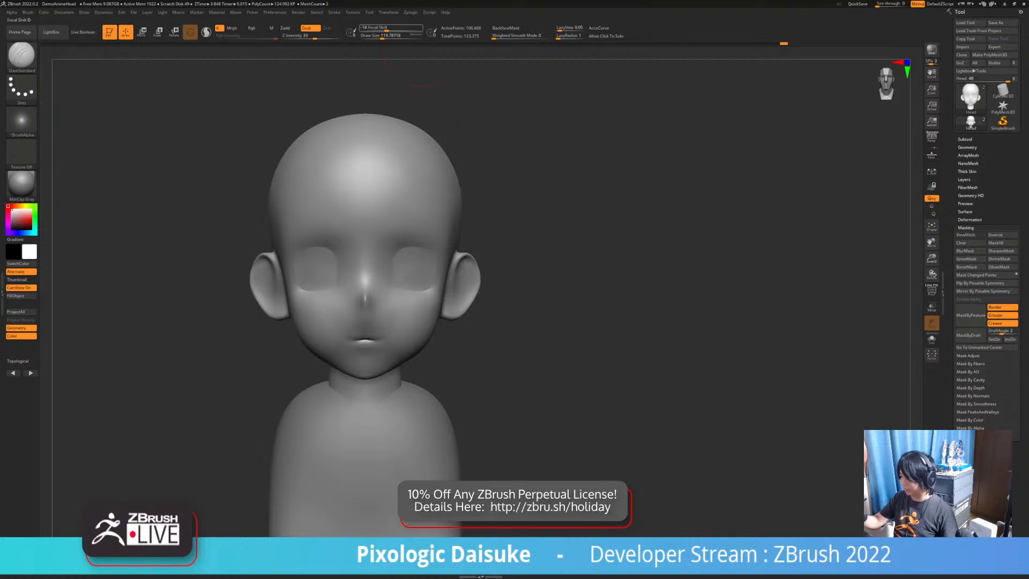
{"action": "right_click_drag", "start_coordinate": [430, 182], "coordinate": [460, 267]}
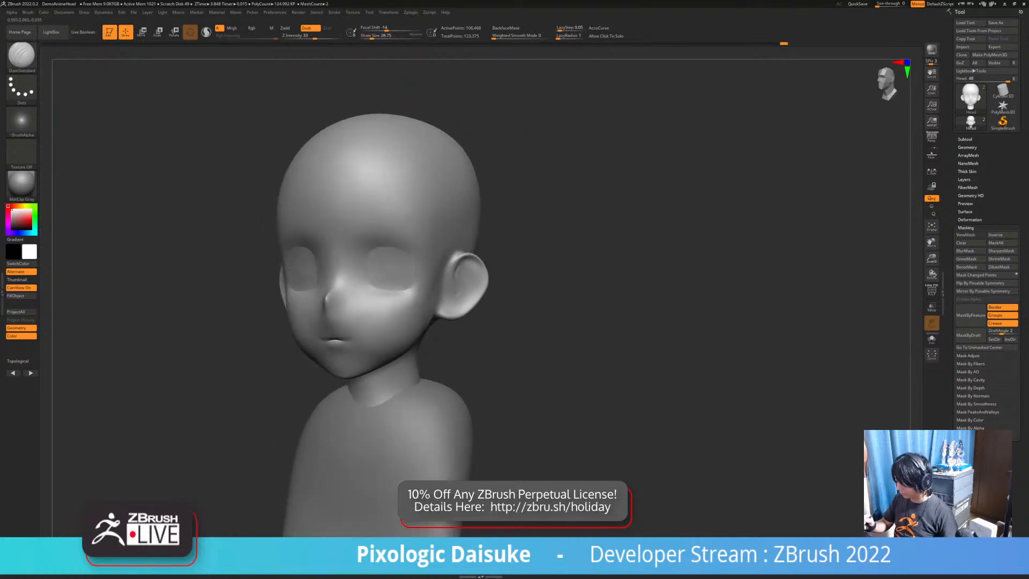
{"action": "left_click", "coordinate": [95, 62]}
{"action": "left_click", "coordinate": [379, 37]}
{"action": "right_click_drag", "start_coordinate": [466, 247], "coordinate": [444, 239]}
{"action": "left_click", "coordinate": [374, 37]}
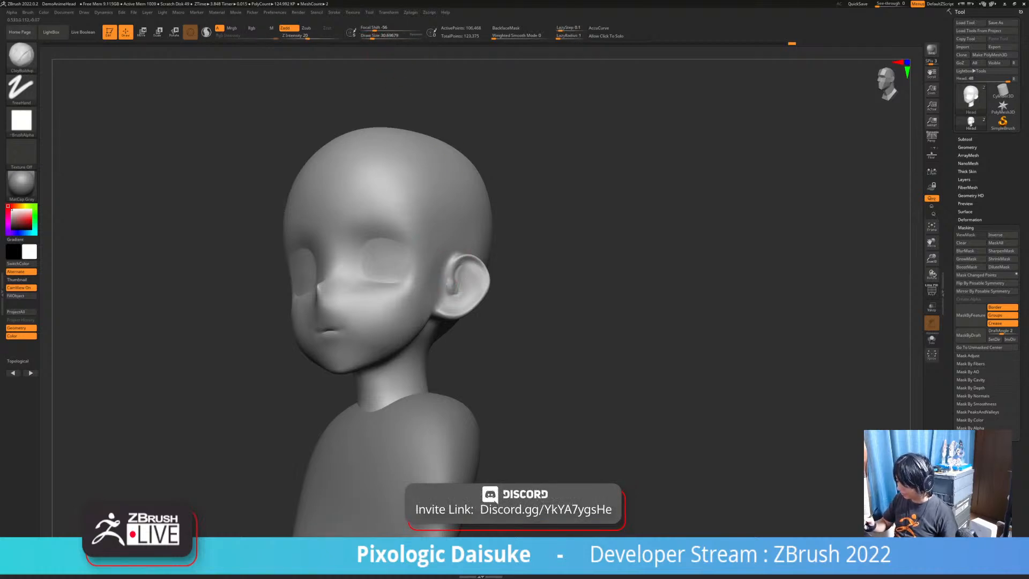
Build up the inner folds of the ear with ClayBuildup at draw sizes of about 62 and 35
{"action": "left_click", "coordinate": [376, 36]}
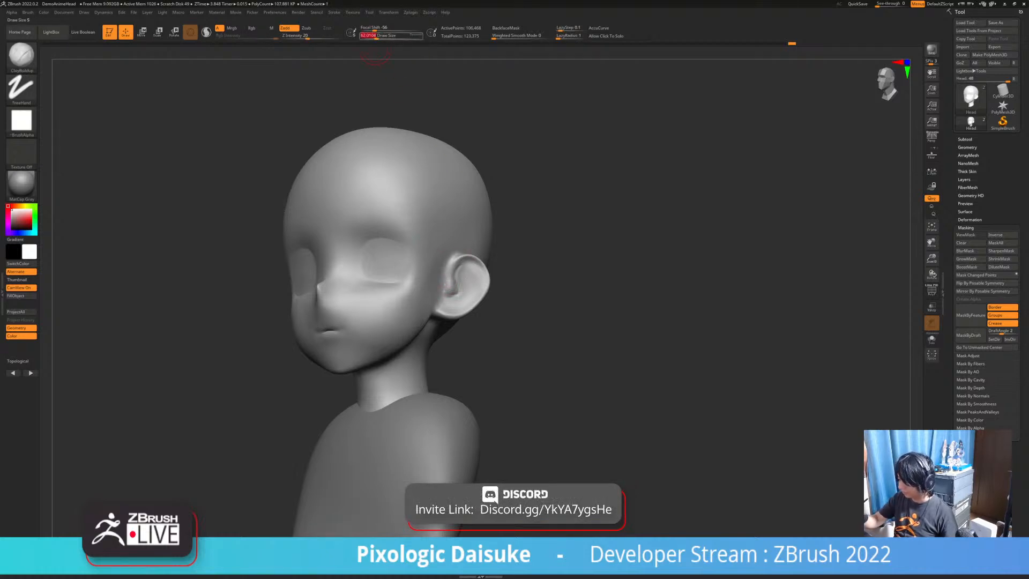
{"action": "right_click_drag", "start_coordinate": [474, 231], "coordinate": [485, 257]}
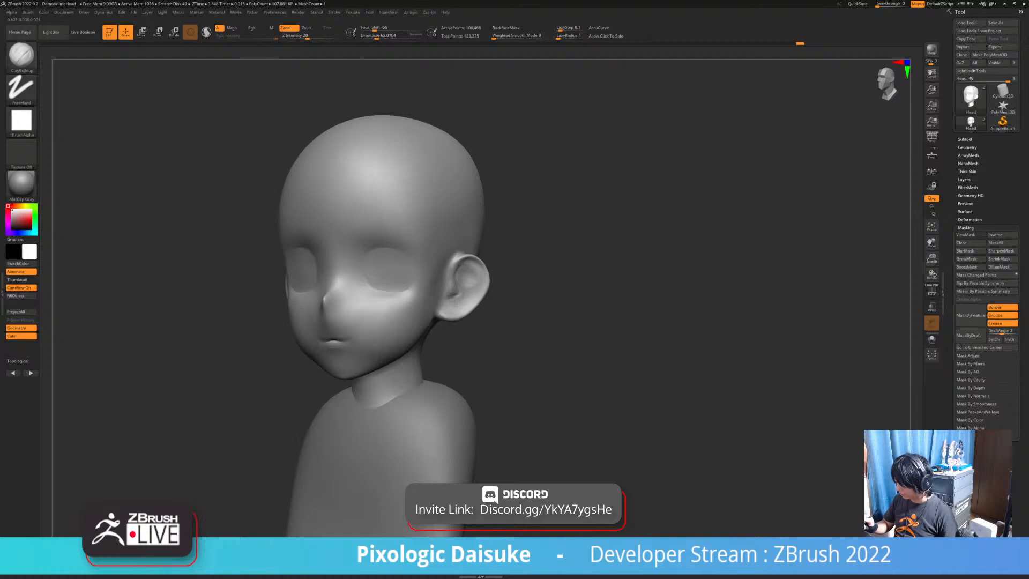
{"action": "left_click_drag", "start_coordinate": [464, 283], "coordinate": [472, 286]}
{"action": "left_click", "coordinate": [374, 37]}
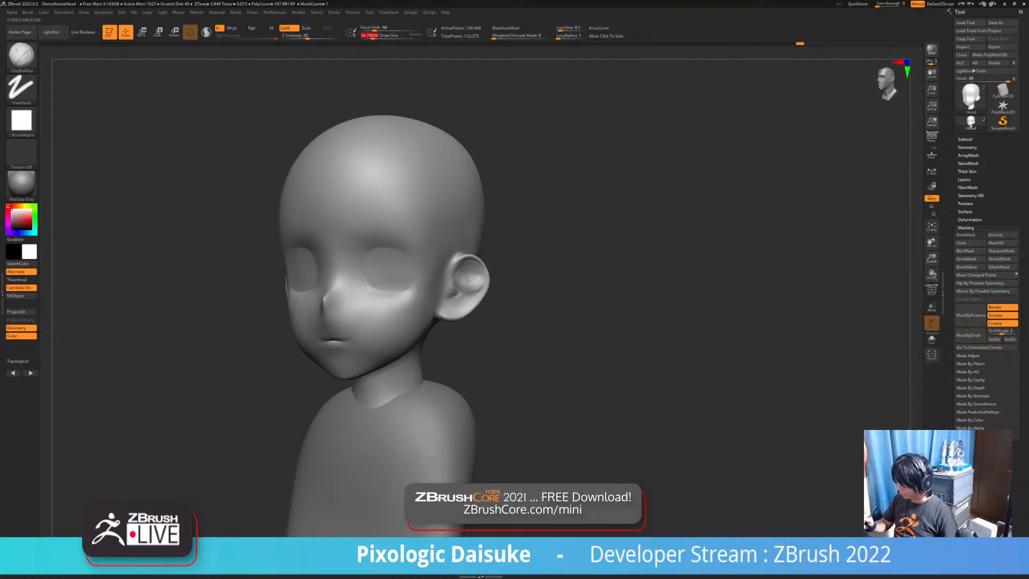
{"action": "right_click_drag", "start_coordinate": [459, 271], "coordinate": [459, 300]}
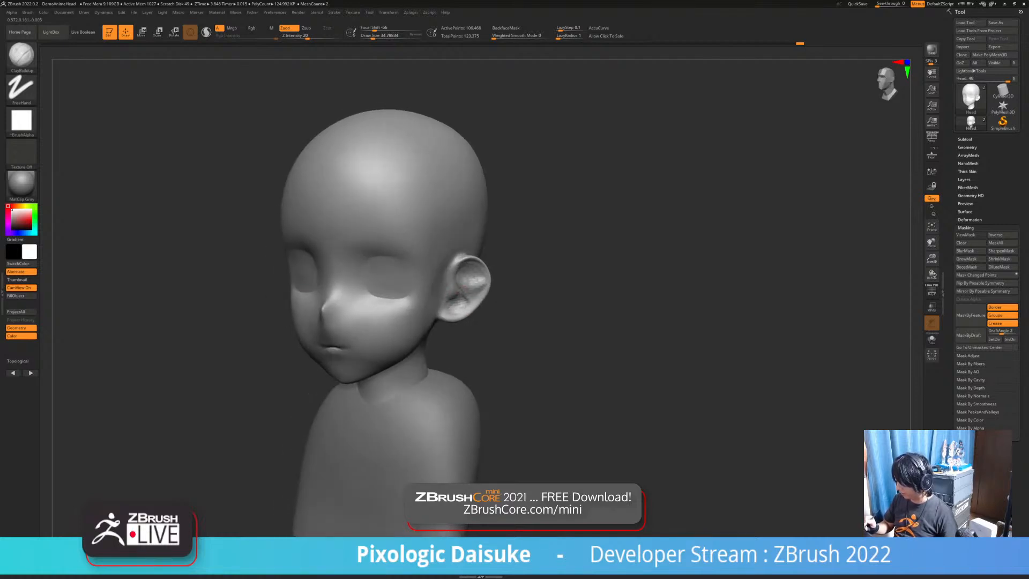
{"action": "right_click_drag", "start_coordinate": [459, 294], "coordinate": [445, 309]}
{"action": "right_click_drag", "start_coordinate": [474, 264], "coordinate": [502, 308]}
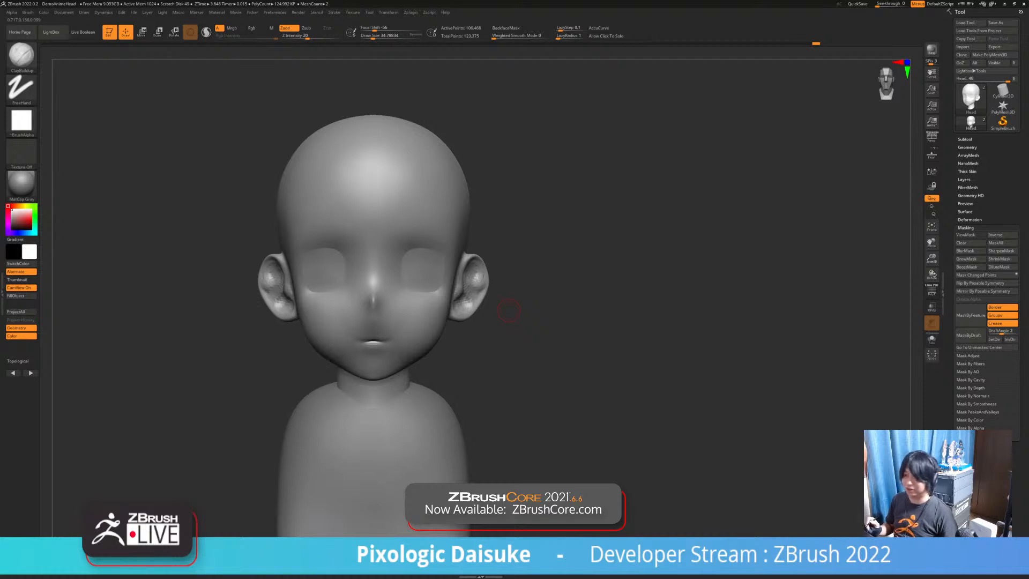
{"action": "right_click_drag", "start_coordinate": [488, 317], "coordinate": [479, 287]}
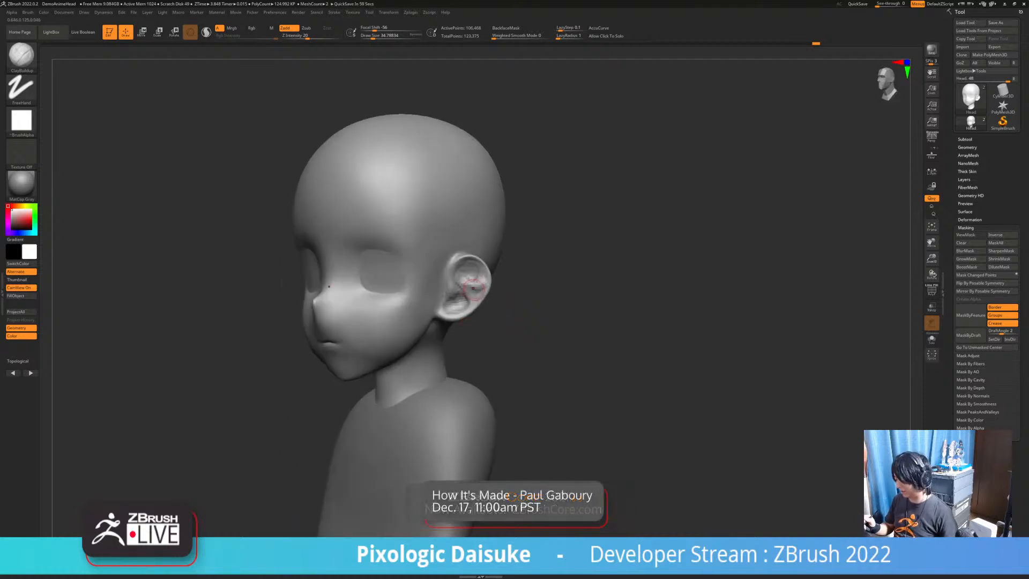
Smooth the ear's inner folds and reshape the upper hollow and ridge with further ClayBuildup strokes
{"action": "key", "text": "shift"}
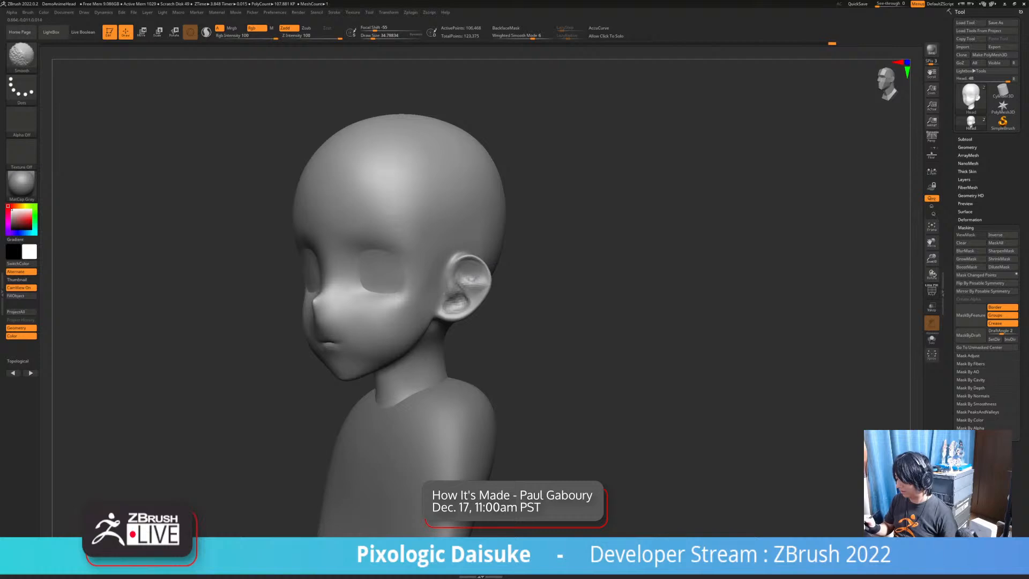
{"action": "mouse_move", "coordinate": [459, 303]}
{"action": "right_mouse_down"}
{"action": "mouse_move", "coordinate": [472, 284]}
{"action": "mouse_move", "coordinate": [498, 289]}
{"action": "mouse_move", "coordinate": [460, 313]}
{"action": "right_mouse_up"}
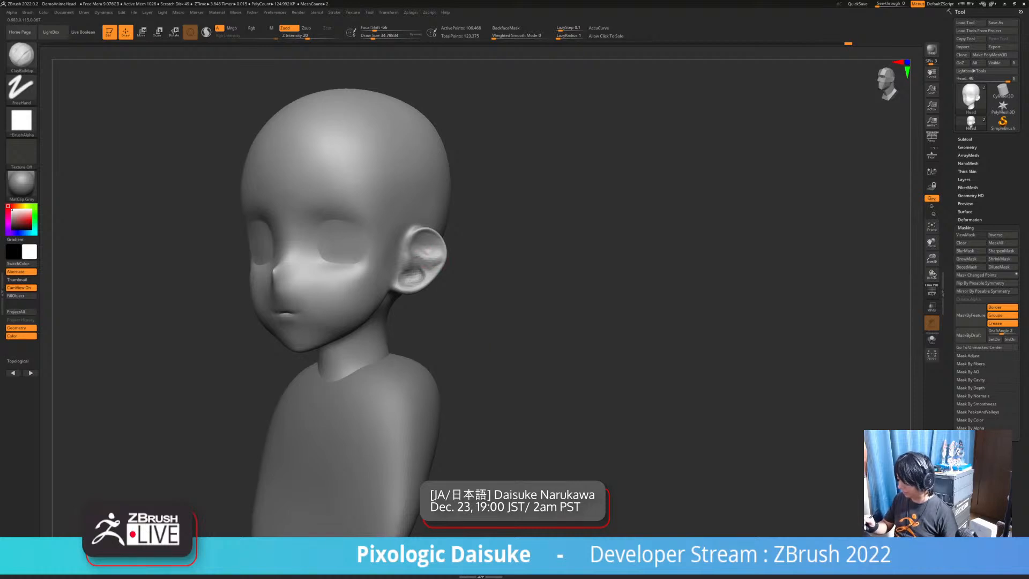
{"action": "right_click_drag", "start_coordinate": [449, 247], "coordinate": [450, 271]}
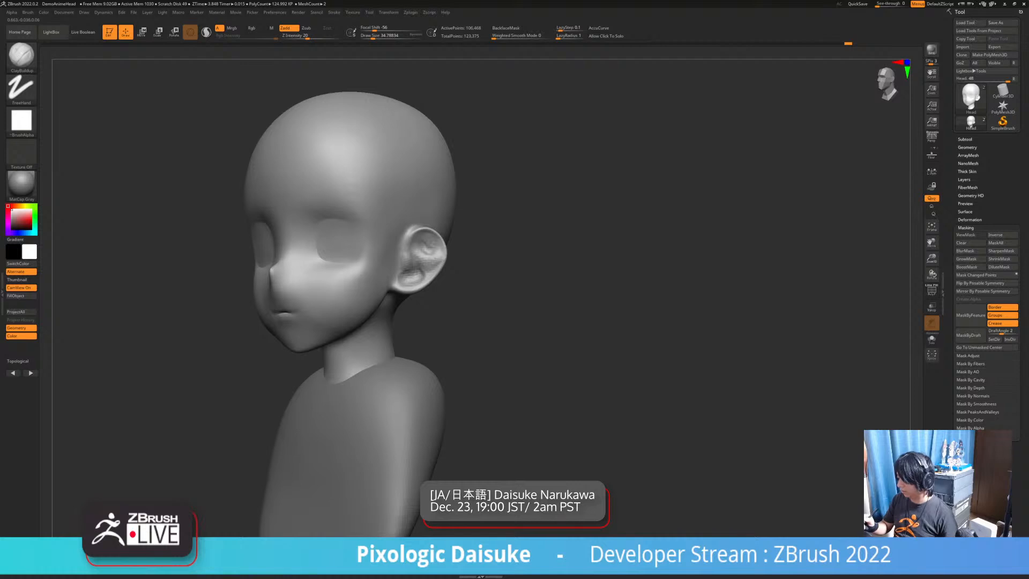
{"action": "left_click_drag", "start_coordinate": [427, 247], "coordinate": [424, 279]}
{"action": "mouse_move", "coordinate": [415, 286]}
{"action": "right_mouse_down"}
{"action": "mouse_move", "coordinate": [449, 310]}
{"action": "mouse_move", "coordinate": [425, 242]}
{"action": "mouse_move", "coordinate": [459, 341]}
{"action": "mouse_move", "coordinate": [483, 347]}
{"action": "mouse_move", "coordinate": [453, 327]}
{"action": "mouse_move", "coordinate": [459, 343]}
{"action": "mouse_move", "coordinate": [445, 316]}
{"action": "right_mouse_up"}
{"action": "right_click_drag", "start_coordinate": [445, 317], "coordinate": [447, 365]}
{"action": "mouse_move", "coordinate": [447, 364]}
{"action": "right_mouse_down"}
{"action": "mouse_move", "coordinate": [415, 348]}
{"action": "mouse_move", "coordinate": [401, 374]}
{"action": "mouse_move", "coordinate": [460, 336]}
{"action": "right_mouse_up"}
{"action": "right_click_drag", "start_coordinate": [415, 261], "coordinate": [380, 264]}
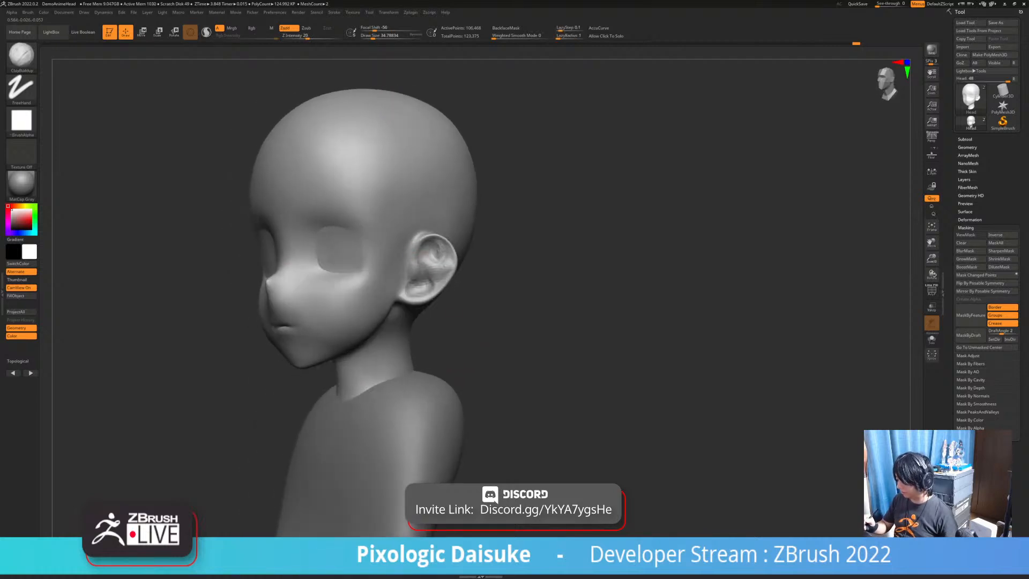
Define the creases inside the upper ear with the DamStandard brush at a draw size of about 51
{"action": "key", "text": "b"}
{"action": "key", "text": "d"}
{"action": "key", "text": "s"}
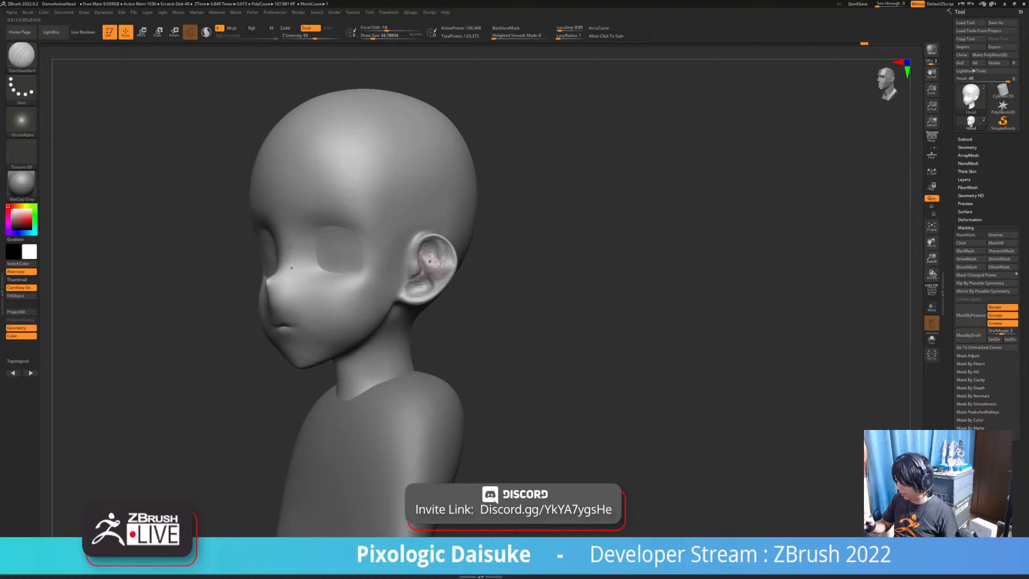
{"action": "left_click_drag", "start_coordinate": [425, 269], "coordinate": [433, 262]}
{"action": "left_click", "coordinate": [375, 36]}
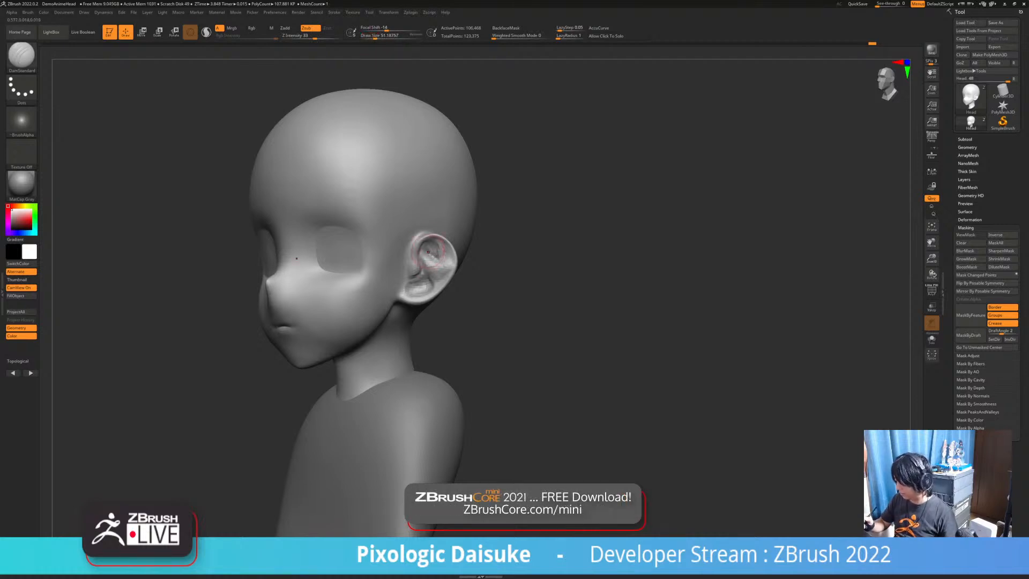
{"action": "mouse_move", "coordinate": [437, 256]}
{"action": "right_mouse_down"}
{"action": "mouse_move", "coordinate": [462, 257]}
{"action": "mouse_move", "coordinate": [427, 263]}
{"action": "mouse_move", "coordinate": [496, 243]}
{"action": "mouse_move", "coordinate": [462, 273]}
{"action": "right_mouse_up"}
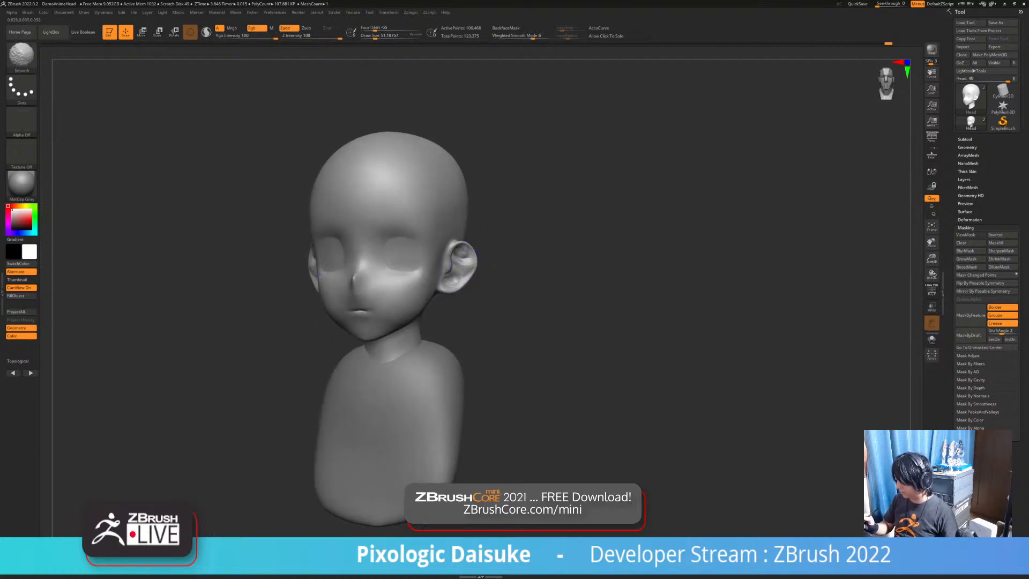
Smooth the inner ear and sharpen the crease behind the tragus
{"action": "left_click_drag", "start_coordinate": [459, 278], "coordinate": [465, 263], "text": "shift"}
{"action": "mouse_move", "coordinate": [455, 265]}
{"action": "right_mouse_down"}
{"action": "mouse_move", "coordinate": [477, 268]}
{"action": "mouse_move", "coordinate": [429, 265]}
{"action": "right_mouse_up"}
{"action": "mouse_move", "coordinate": [429, 266]}
{"action": "right_mouse_down", "text": "ctrl"}
{"action": "mouse_move", "coordinate": [432, 284]}
{"action": "mouse_move", "coordinate": [450, 279]}
{"action": "mouse_move", "coordinate": [459, 251]}
{"action": "right_mouse_up", "text": "ctrl"}
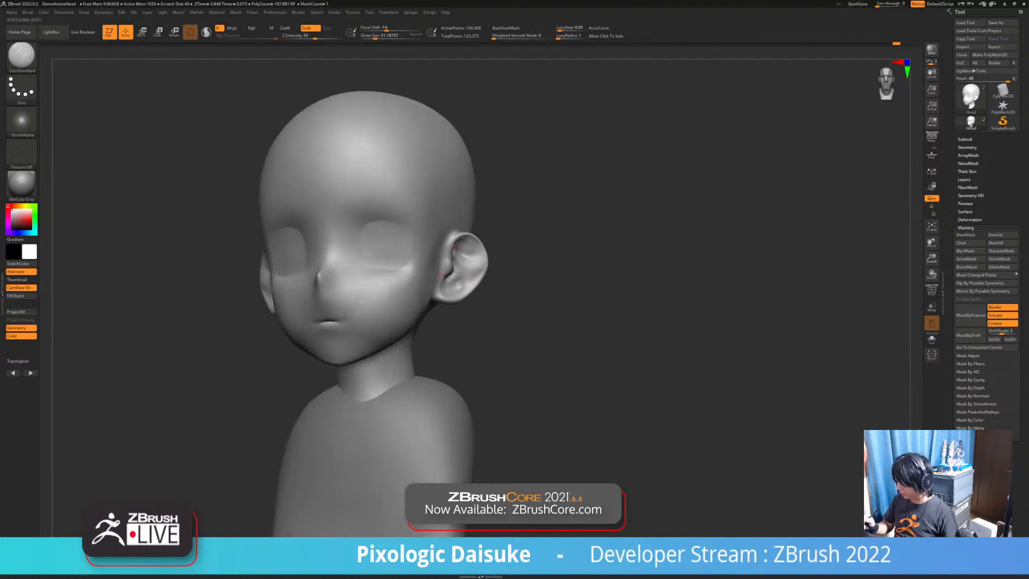
{"action": "left_click_drag", "start_coordinate": [449, 267], "coordinate": [459, 274], "text": "shift"}
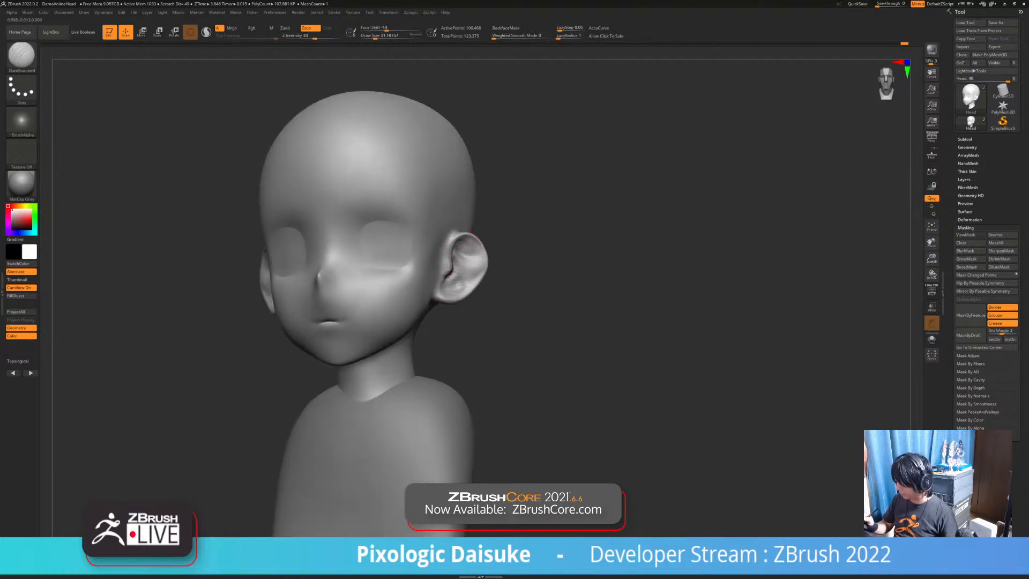
Refine and smooth the ear's upper hollow, then check both ears from the front
{"action": "right_click_drag", "start_coordinate": [460, 257], "coordinate": [467, 253]}
{"action": "left_click_drag", "start_coordinate": [470, 257], "coordinate": [463, 254]}
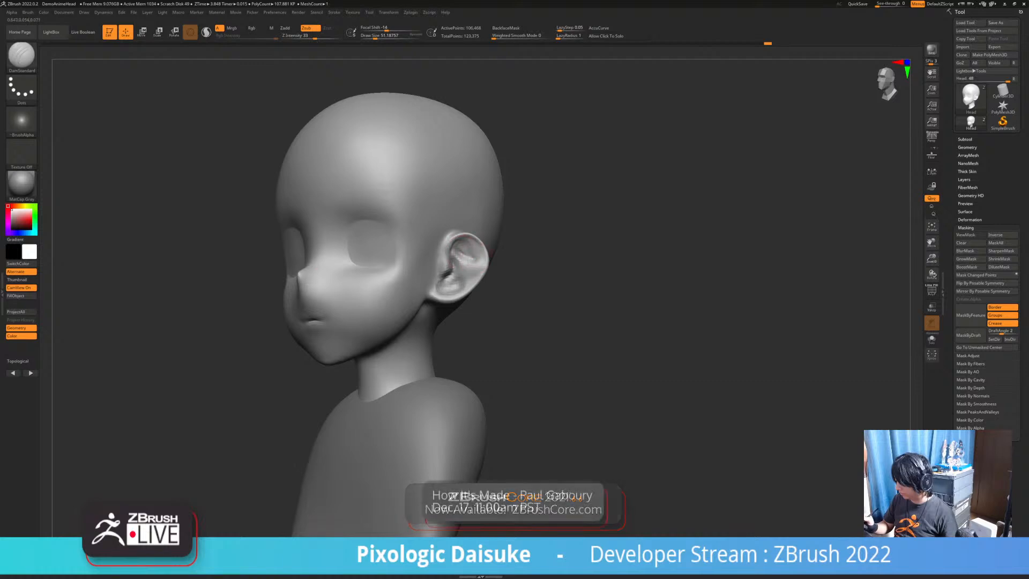
{"action": "right_click_drag", "start_coordinate": [463, 254], "coordinate": [476, 254]}
{"action": "left_click_drag", "start_coordinate": [465, 254], "coordinate": [470, 261], "text": "shift"}
{"action": "right_click_drag", "start_coordinate": [478, 260], "coordinate": [483, 275]}
{"action": "mouse_move", "coordinate": [478, 355]}
{"action": "left_mouse_down"}
{"action": "mouse_move", "coordinate": [557, 364]}
{"action": "mouse_move", "coordinate": [504, 360]}
{"action": "mouse_move", "coordinate": [527, 343]}
{"action": "left_mouse_up"}
Insert a Circle3D disc as a new subtool below the head
{"action": "left_click", "coordinate": [964, 139]}
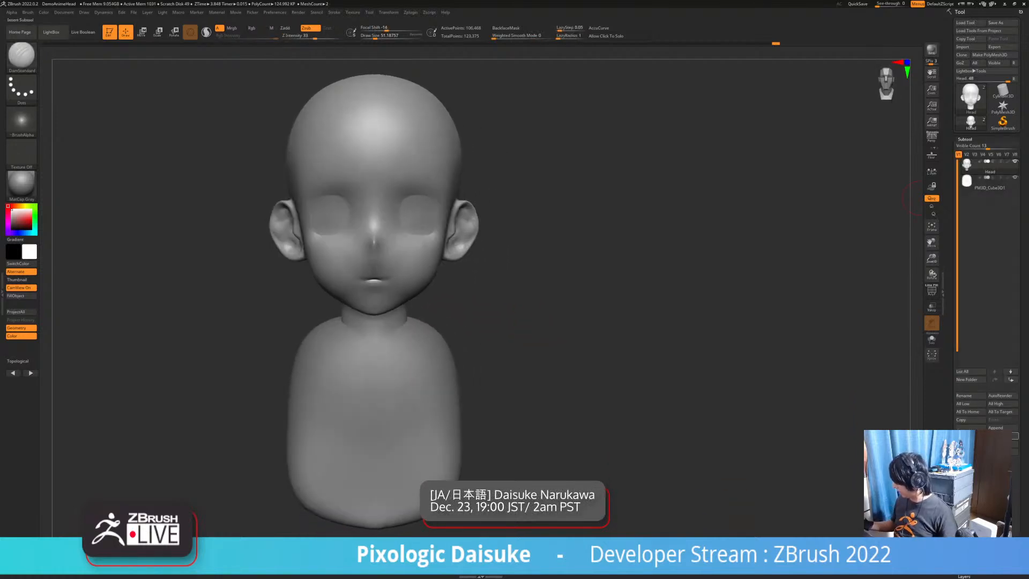
{"action": "left_click", "coordinate": [963, 435]}
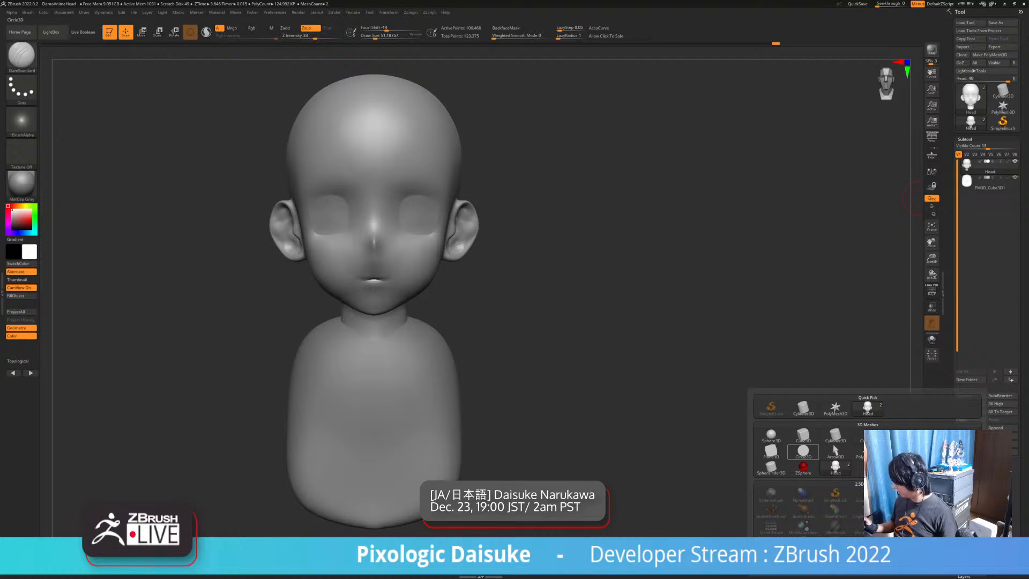
{"action": "left_click", "coordinate": [803, 451]}
Shrink the disc and move it forward until it sits in front of the face
{"action": "key", "text": "w"}
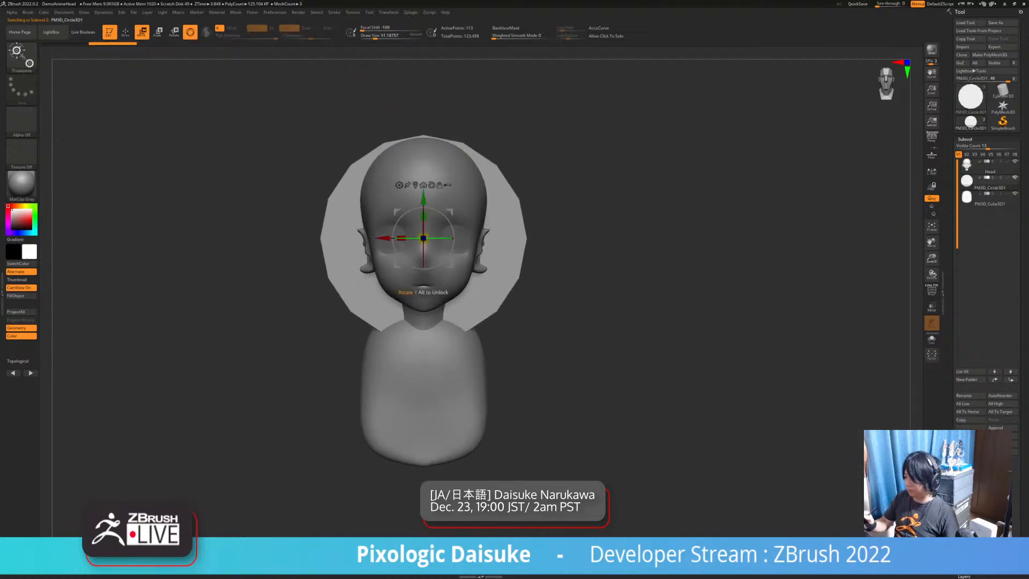
{"action": "left_click_drag", "start_coordinate": [643, 348], "coordinate": [777, 349]}
{"action": "left_click_drag", "start_coordinate": [493, 238], "coordinate": [589, 238]}
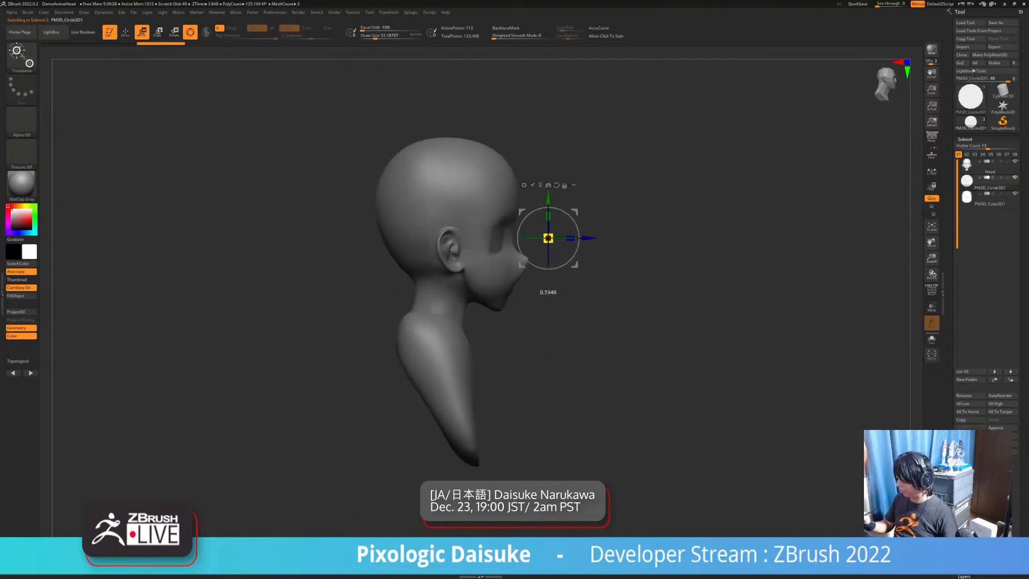
{"action": "key", "text": "f"}
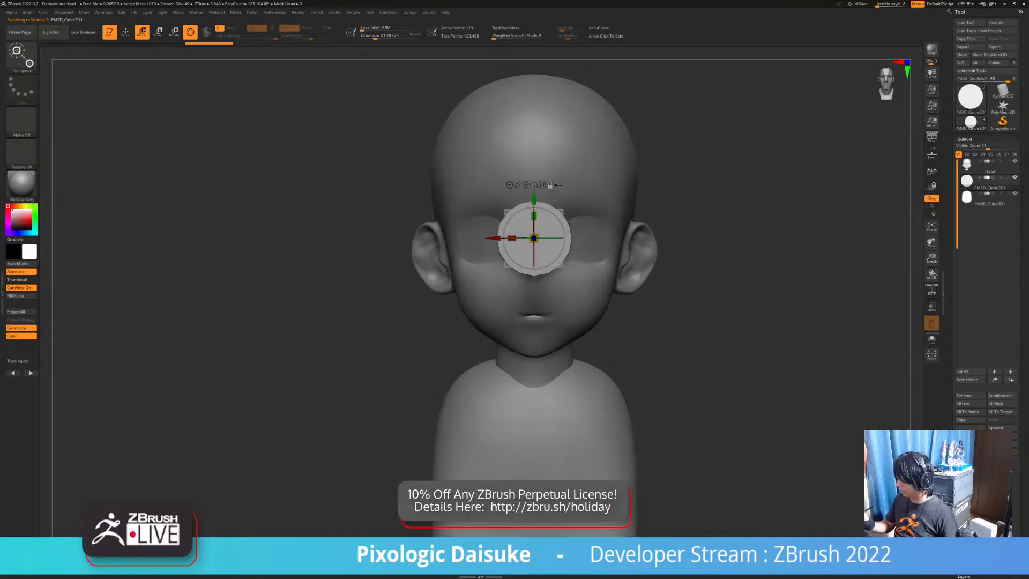
Move the disc over the character's left eye socket and scale it to about the socket's size
{"action": "left_click_drag", "start_coordinate": [750, 209], "coordinate": [612, 229], "text": "alt"}
{"action": "left_click_drag", "start_coordinate": [355, 258], "coordinate": [415, 259]}
{"action": "left_click_drag", "start_coordinate": [643, 300], "coordinate": [767, 348], "text": "alt"}
{"action": "left_click_drag", "start_coordinate": [487, 272], "coordinate": [385, 249]}
{"action": "left_click_drag", "start_coordinate": [643, 322], "coordinate": [380, 300], "text": "shift"}
{"action": "left_click_drag", "start_coordinate": [284, 243], "coordinate": [383, 249], "text": "shift"}
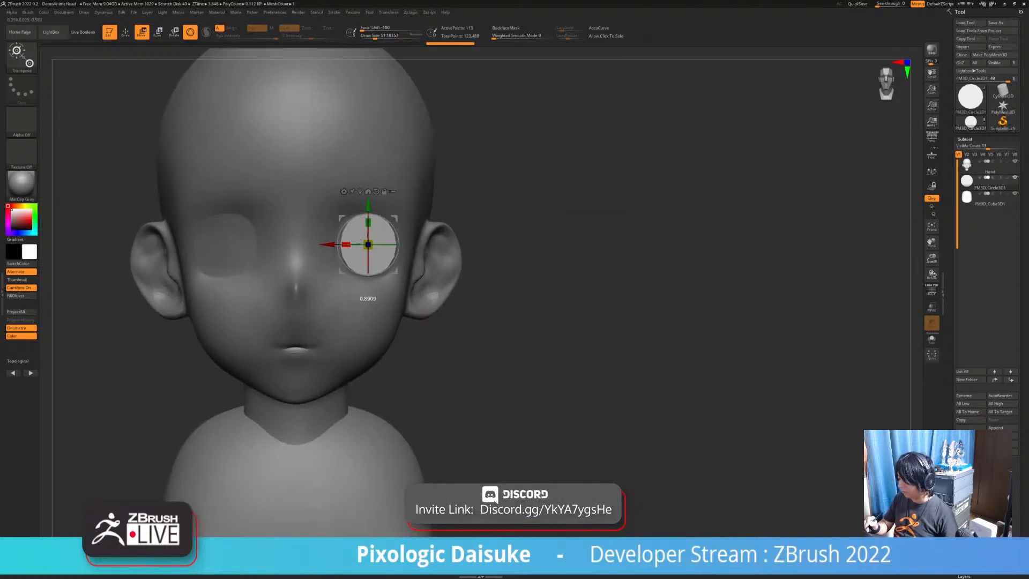
Fine-tune the disc's scale into an upright oval that fits within the eye socket
{"action": "left_click_drag", "start_coordinate": [396, 271], "coordinate": [394, 271]}
{"action": "left_click_drag", "start_coordinate": [536, 300], "coordinate": [520, 316]}
{"action": "mouse_move", "coordinate": [381, 284]}
{"action": "right_mouse_down"}
{"action": "mouse_move", "coordinate": [377, 262]}
{"action": "mouse_move", "coordinate": [378, 305]}
{"action": "mouse_move", "coordinate": [236, 287]}
{"action": "mouse_move", "coordinate": [385, 300]}
{"action": "right_mouse_up"}
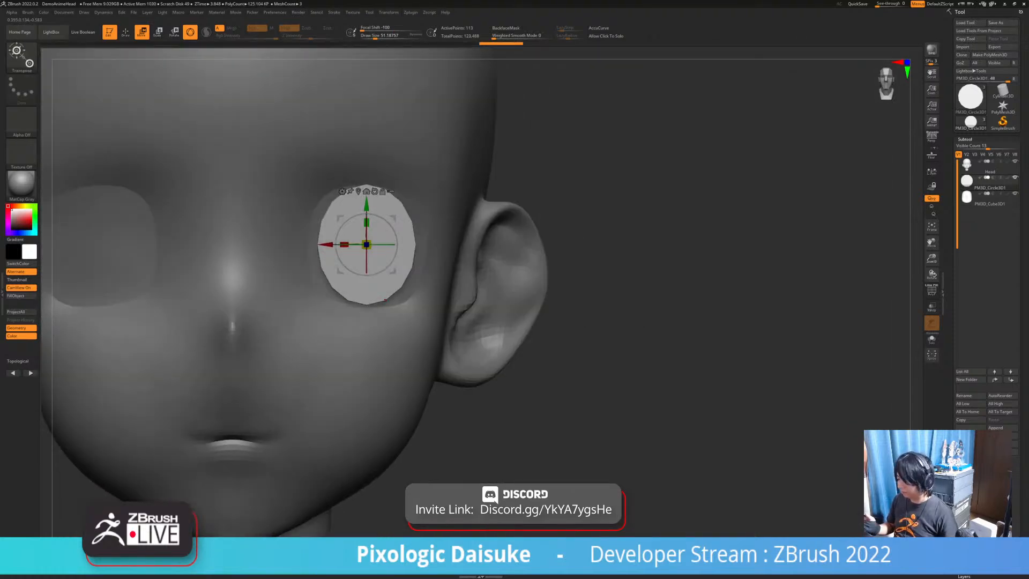
{"action": "right_click_drag", "start_coordinate": [354, 225], "coordinate": [332, 202]}
Project the oval disc onto the eye socket with the ZProject brush at a draw size of about 378 and subdivide its mesh
{"action": "key", "text": "q"}
{"action": "key", "text": "b"}
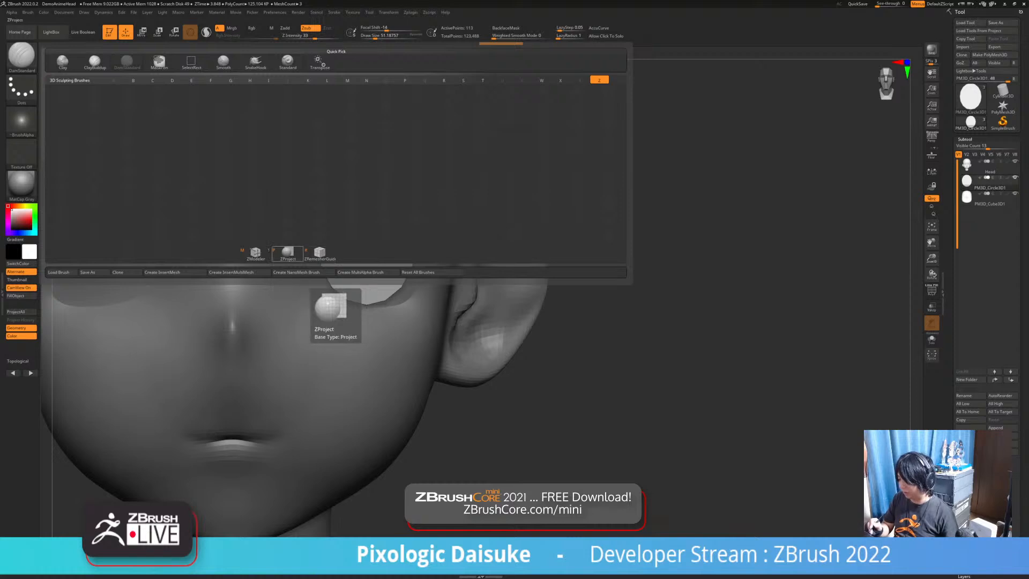
{"action": "left_click", "coordinate": [287, 252]}
{"action": "right_click_drag", "start_coordinate": [385, 233], "coordinate": [377, 213], "text": "ctrl"}
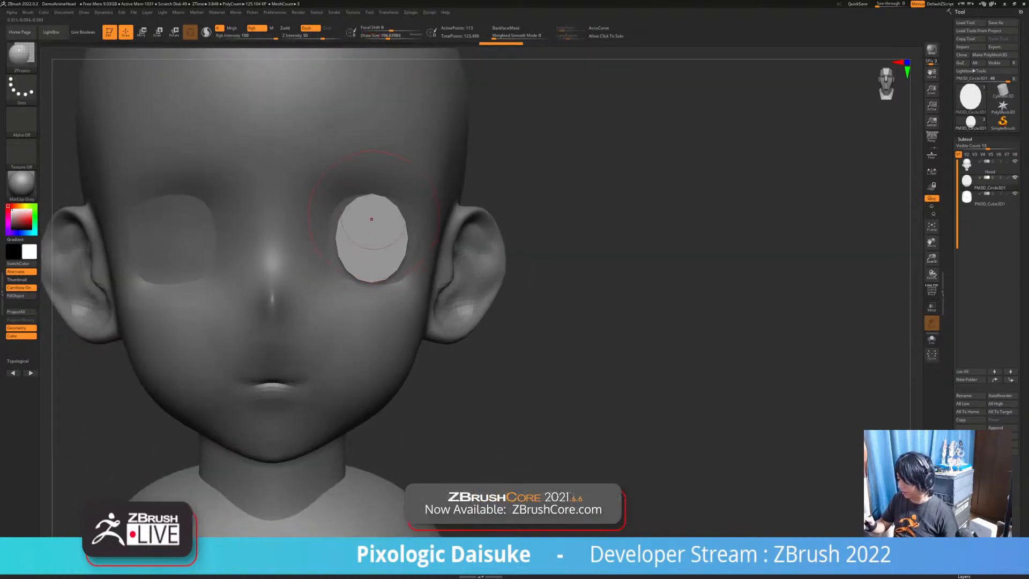
{"action": "left_click", "coordinate": [397, 37]}
{"action": "left_click_drag", "start_coordinate": [379, 215], "coordinate": [371, 225]}
{"action": "mouse_move", "coordinate": [371, 225]}
{"action": "right_mouse_down", "text": "ctrl"}
{"action": "mouse_move", "coordinate": [289, 254]}
{"action": "mouse_move", "coordinate": [359, 252]}
{"action": "right_mouse_up", "text": "ctrl"}
{"action": "right_click_drag", "start_coordinate": [445, 278], "coordinate": [403, 280]}
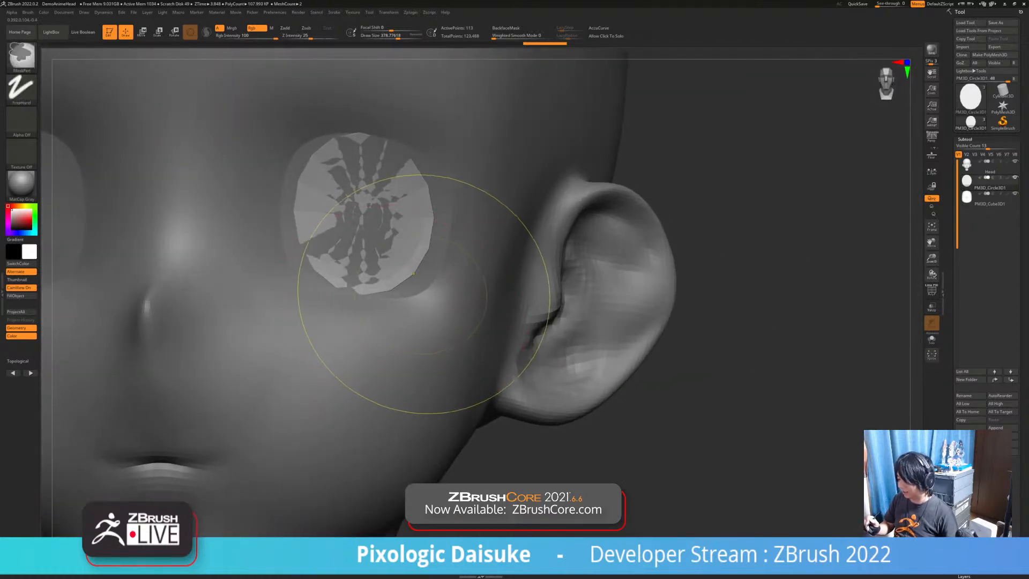
{"action": "key", "text": "ctrl+d"}
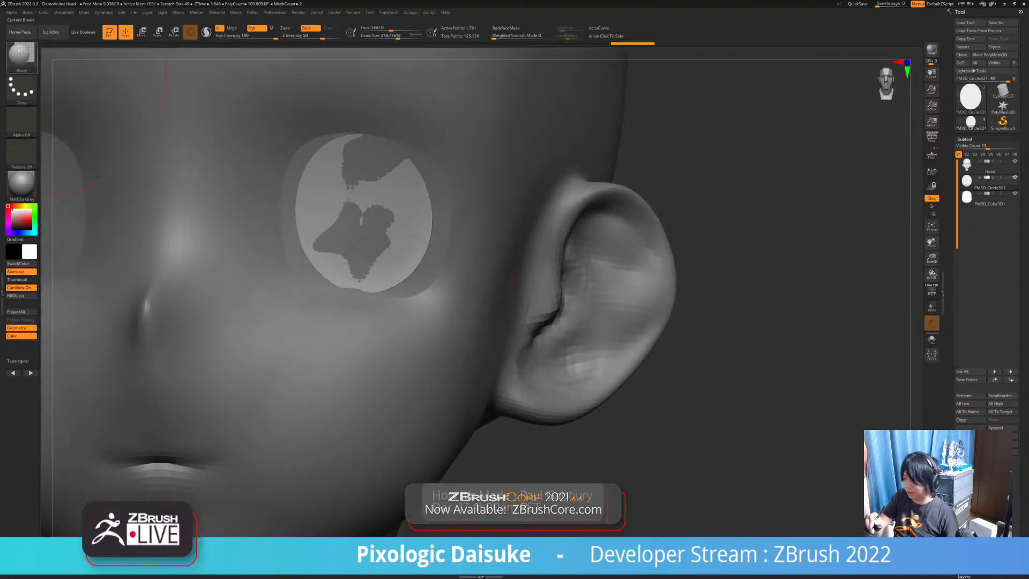
Pull the eye disc to follow the socket's curvature with the SnakeHook brush at a draw size of about 212
{"action": "key", "text": "b"}
{"action": "left_click", "coordinate": [255, 62]}
{"action": "right_click_drag", "start_coordinate": [375, 215], "coordinate": [370, 182], "text": "ctrl"}
{"action": "right_click_drag", "start_coordinate": [370, 182], "coordinate": [359, 201]}
{"action": "left_click_drag", "start_coordinate": [359, 201], "coordinate": [340, 189]}
{"action": "key", "text": "bracketleft"}
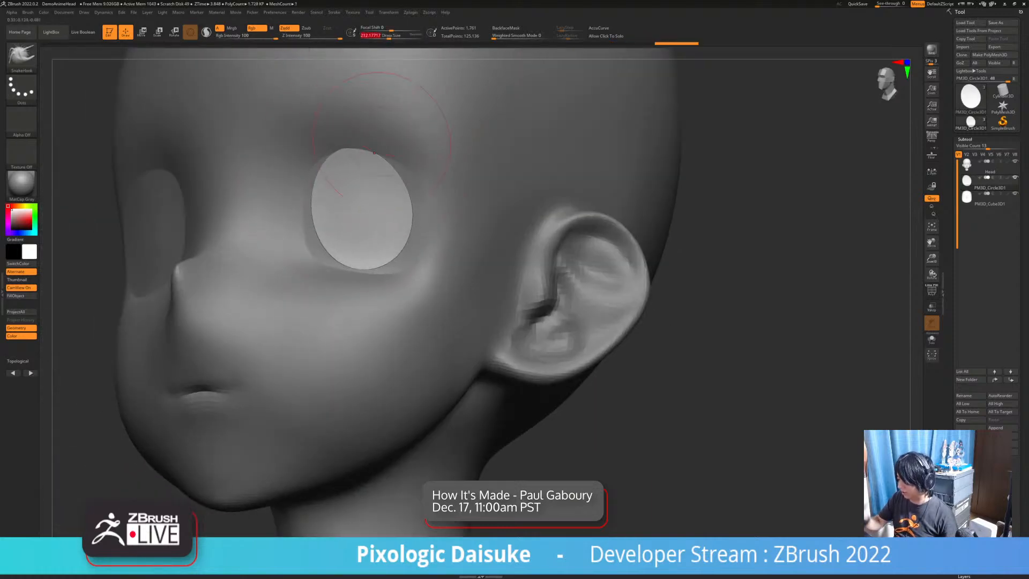
{"action": "right_click_drag", "start_coordinate": [345, 194], "coordinate": [391, 185]}
{"action": "left_click_drag", "start_coordinate": [395, 195], "coordinate": [402, 193]}
{"action": "right_click_drag", "start_coordinate": [402, 193], "coordinate": [341, 220]}
{"action": "right_click_drag", "start_coordinate": [300, 262], "coordinate": [353, 265]}
{"action": "right_click_drag", "start_coordinate": [450, 260], "coordinate": [407, 267]}
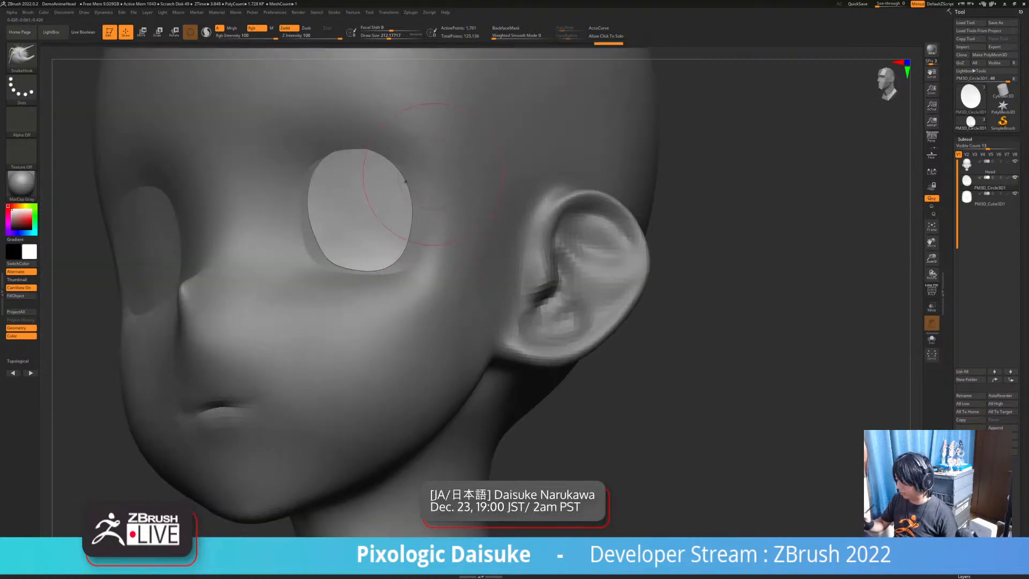
Reshape the upper edge of the eye disc toward the socket's squarer outline, undoing one stroke and toggling the mesh display
{"action": "right_click_drag", "start_coordinate": [368, 150], "coordinate": [333, 155]}
{"action": "left_click_drag", "start_coordinate": [361, 152], "coordinate": [362, 165]}
{"action": "mouse_move", "coordinate": [343, 166]}
{"action": "right_mouse_down"}
{"action": "mouse_move", "coordinate": [404, 160]}
{"action": "mouse_move", "coordinate": [382, 146]}
{"action": "mouse_move", "coordinate": [343, 150]}
{"action": "right_mouse_up"}
{"action": "key", "text": "ctrl+z"}
{"action": "left_click_drag", "start_coordinate": [369, 152], "coordinate": [369, 157]}
{"action": "mouse_move", "coordinate": [369, 157]}
{"action": "right_mouse_down"}
{"action": "mouse_move", "coordinate": [328, 161]}
{"action": "mouse_move", "coordinate": [483, 161]}
{"action": "mouse_move", "coordinate": [792, 277]}
{"action": "mouse_move", "coordinate": [696, 270]}
{"action": "mouse_move", "coordinate": [721, 267]}
{"action": "right_mouse_up"}
{"action": "left_click", "coordinate": [932, 306]}
{"action": "left_click", "coordinate": [931, 307]}
{"action": "left_click", "coordinate": [931, 291]}
{"action": "left_click", "coordinate": [931, 291]}
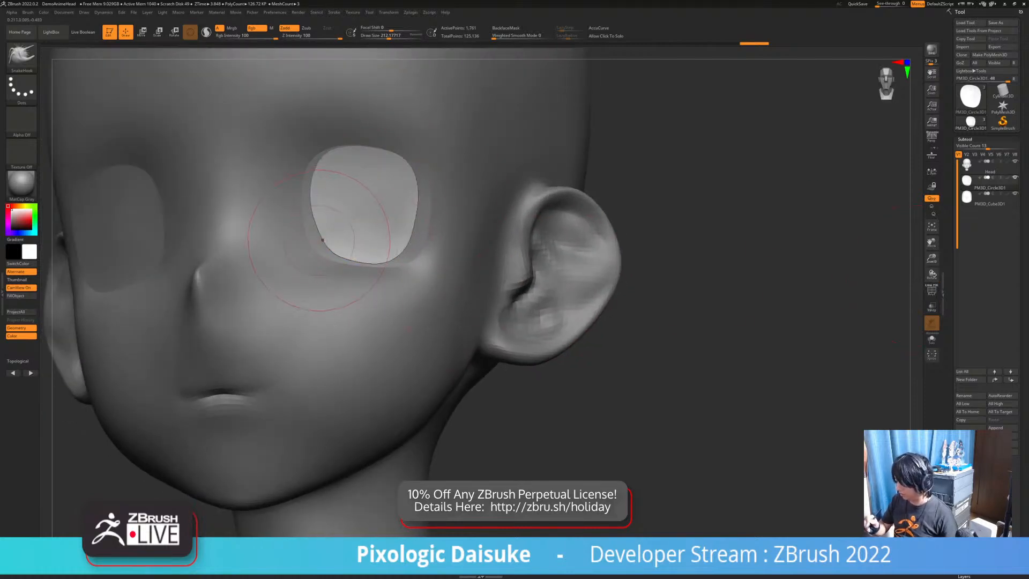
Adjust the lower edge and inner lower corner of the eye disc with the SnakeHook brush
{"action": "right_click_drag", "start_coordinate": [332, 241], "coordinate": [385, 260]}
{"action": "left_click_drag", "start_coordinate": [326, 236], "coordinate": [328, 249]}
{"action": "mouse_move", "coordinate": [343, 249]}
{"action": "right_mouse_down"}
{"action": "mouse_move", "coordinate": [260, 245]}
{"action": "mouse_move", "coordinate": [340, 248]}
{"action": "right_mouse_up"}
{"action": "left_click_drag", "start_coordinate": [378, 252], "coordinate": [381, 254]}
{"action": "right_click_drag", "start_coordinate": [382, 254], "coordinate": [340, 250]}
{"action": "left_click_drag", "start_coordinate": [332, 244], "coordinate": [336, 248]}
Pull in the outer edge of the eye disc and even out its surface from several angles
{"action": "mouse_move", "coordinate": [365, 249]}
{"action": "right_mouse_down"}
{"action": "mouse_move", "coordinate": [432, 217]}
{"action": "mouse_move", "coordinate": [464, 222]}
{"action": "mouse_move", "coordinate": [382, 225]}
{"action": "right_mouse_up"}
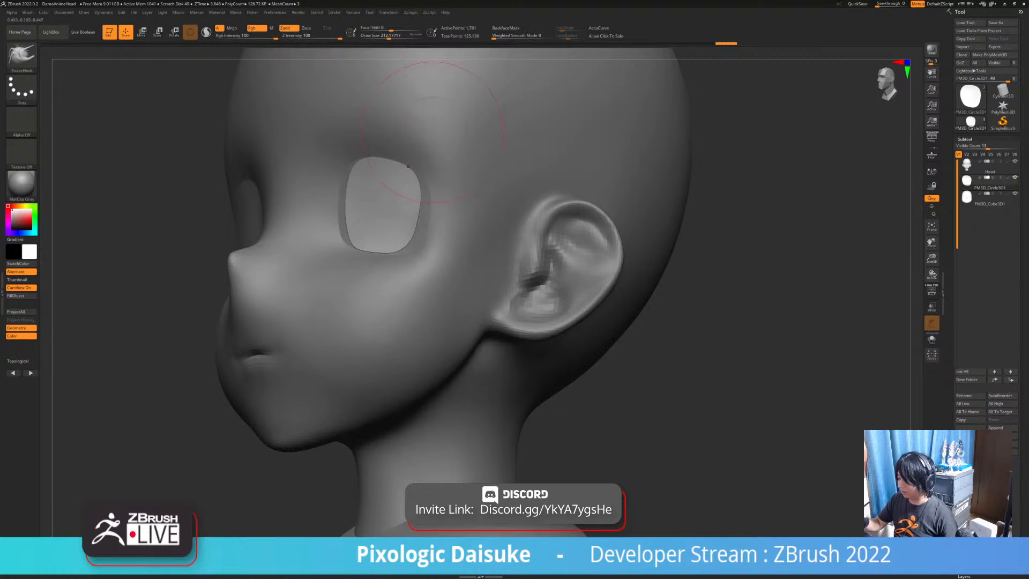
{"action": "mouse_move", "coordinate": [408, 167]}
{"action": "right_mouse_down"}
{"action": "mouse_move", "coordinate": [396, 155]}
{"action": "mouse_move", "coordinate": [467, 151]}
{"action": "mouse_move", "coordinate": [390, 155]}
{"action": "right_mouse_up"}
{"action": "left_click_drag", "start_coordinate": [411, 199], "coordinate": [404, 201]}
{"action": "right_click_drag", "start_coordinate": [370, 200], "coordinate": [415, 201]}
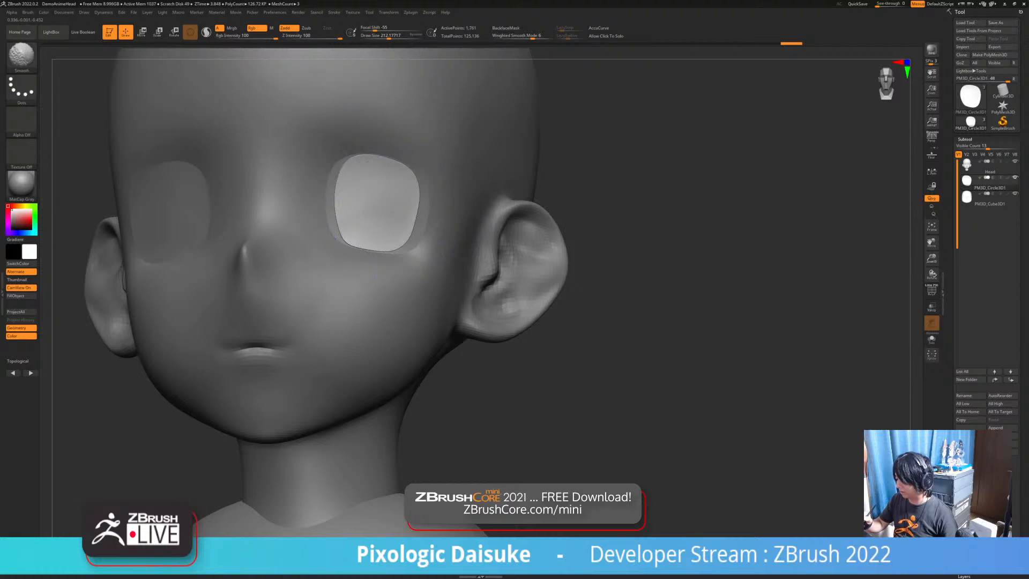
Smooth the eye disc's surface and nudge its upper edge with the SnakeHook brush at a draw size of about 199
{"action": "left_click_drag", "start_coordinate": [376, 216], "coordinate": [396, 207], "text": "shift"}
{"action": "mouse_move", "coordinate": [417, 201]}
{"action": "right_mouse_down"}
{"action": "mouse_move", "coordinate": [370, 200]}
{"action": "mouse_move", "coordinate": [390, 198]}
{"action": "mouse_move", "coordinate": [424, 168]}
{"action": "right_mouse_up"}
{"action": "left_click", "coordinate": [383, 36]}
{"action": "left_click_drag", "start_coordinate": [395, 172], "coordinate": [400, 167]}
{"action": "mouse_move", "coordinate": [399, 185]}
{"action": "right_mouse_down"}
{"action": "mouse_move", "coordinate": [416, 192]}
{"action": "mouse_move", "coordinate": [379, 213]}
{"action": "right_mouse_up"}
{"action": "mouse_move", "coordinate": [366, 252]}
{"action": "right_mouse_down"}
{"action": "mouse_move", "coordinate": [375, 231]}
{"action": "mouse_move", "coordinate": [397, 243]}
{"action": "mouse_move", "coordinate": [482, 251]}
{"action": "mouse_move", "coordinate": [482, 278]}
{"action": "mouse_move", "coordinate": [428, 171]}
{"action": "right_mouse_up"}
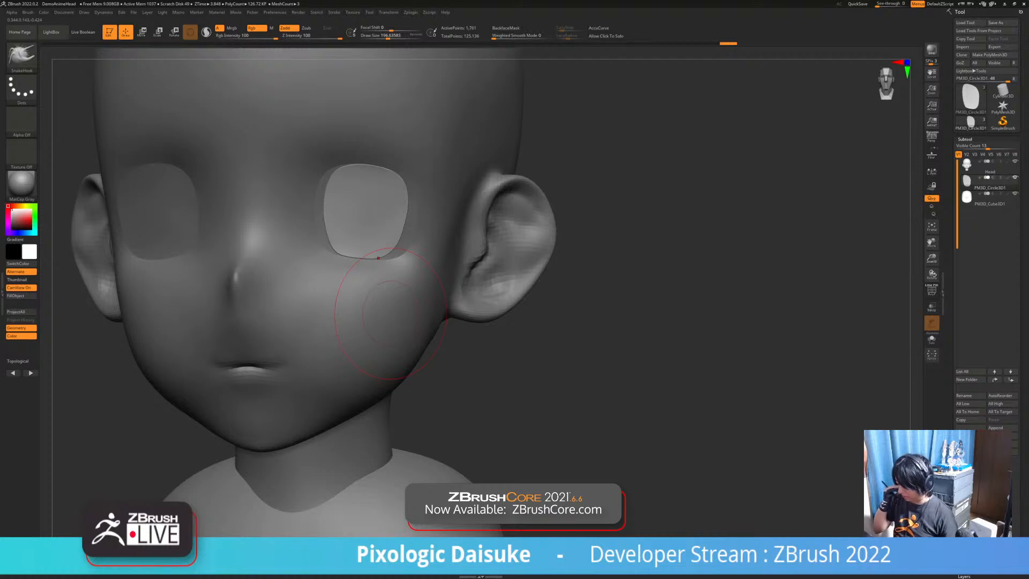
{"action": "mouse_move", "coordinate": [391, 314]}
{"action": "right_mouse_down"}
{"action": "mouse_move", "coordinate": [413, 299]}
{"action": "mouse_move", "coordinate": [48, 251]}
{"action": "right_mouse_up"}
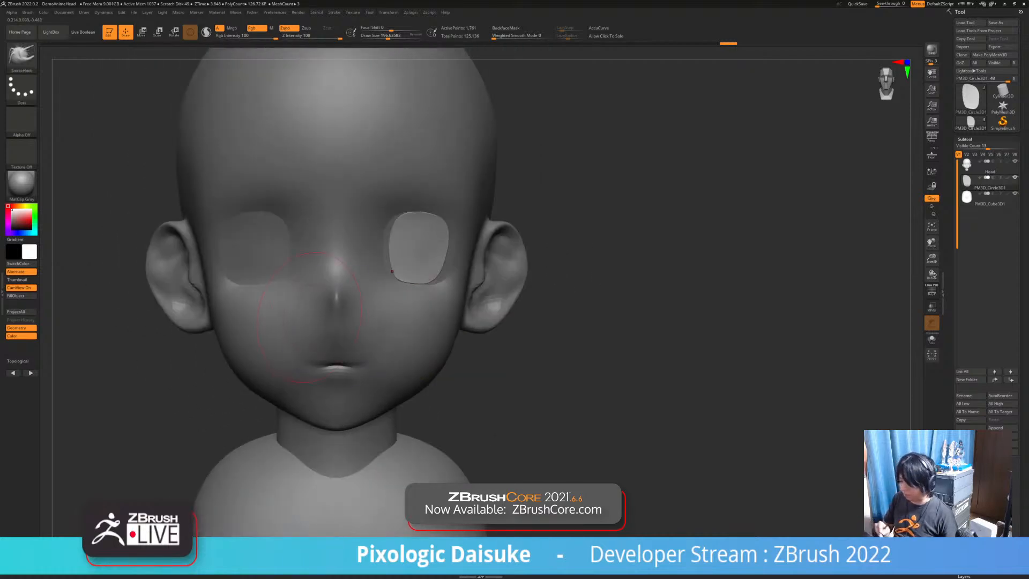
Fill the eye disc with a near-black colour and turn off RGB painting for the brush, undoing one stroke
{"action": "left_click", "coordinate": [12, 225]}
{"action": "left_click", "coordinate": [16, 295]}
{"action": "left_click_drag", "start_coordinate": [12, 220], "coordinate": [10, 208]}
{"action": "mouse_move", "coordinate": [421, 252]}
{"action": "right_mouse_down"}
{"action": "mouse_move", "coordinate": [333, 254]}
{"action": "mouse_move", "coordinate": [407, 252]}
{"action": "right_mouse_up"}
{"action": "left_click_drag", "start_coordinate": [407, 219], "coordinate": [420, 211]}
{"action": "key", "text": "ctrl+z"}
{"action": "left_click", "coordinate": [257, 28]}
Mirror the black eye disc to the other side of the face
{"action": "right_click_drag", "start_coordinate": [415, 209], "coordinate": [313, 196]}
{"action": "right_click_drag", "start_coordinate": [483, 226], "coordinate": [516, 233]}
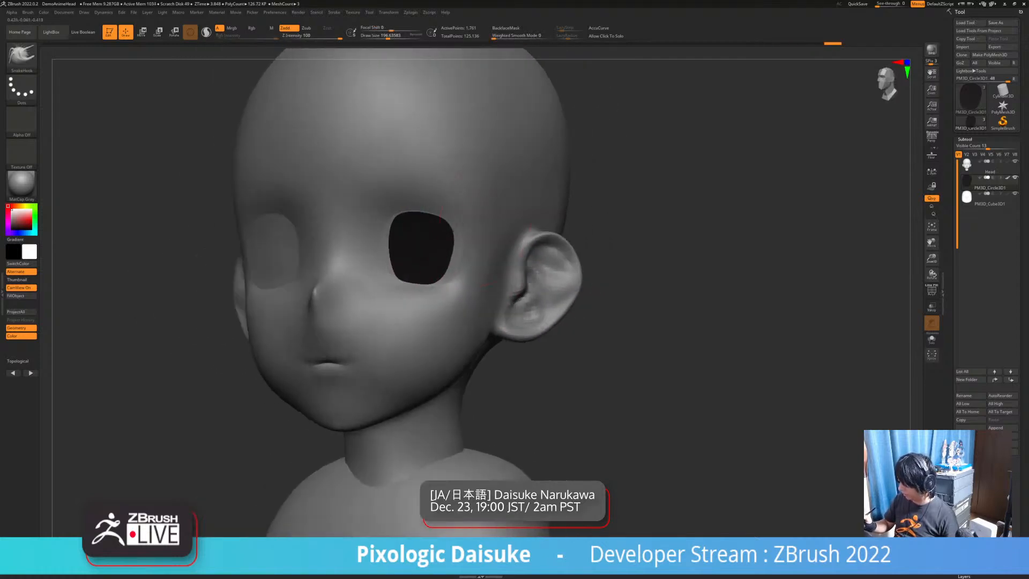
{"action": "key", "text": "ctrl+d"}
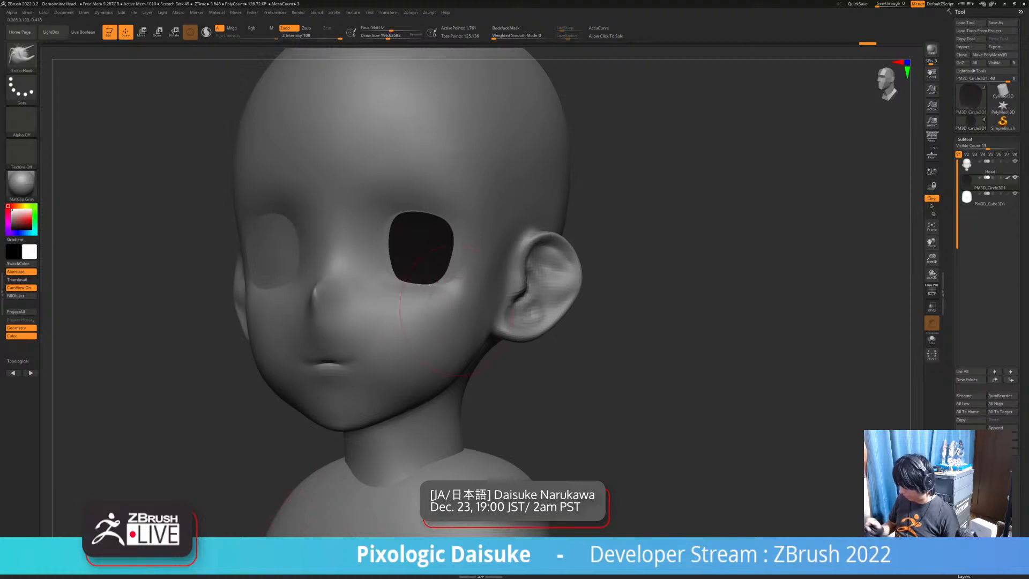
{"action": "left_click_drag", "start_coordinate": [225, 479], "coordinate": [273, 490], "text": "shift"}
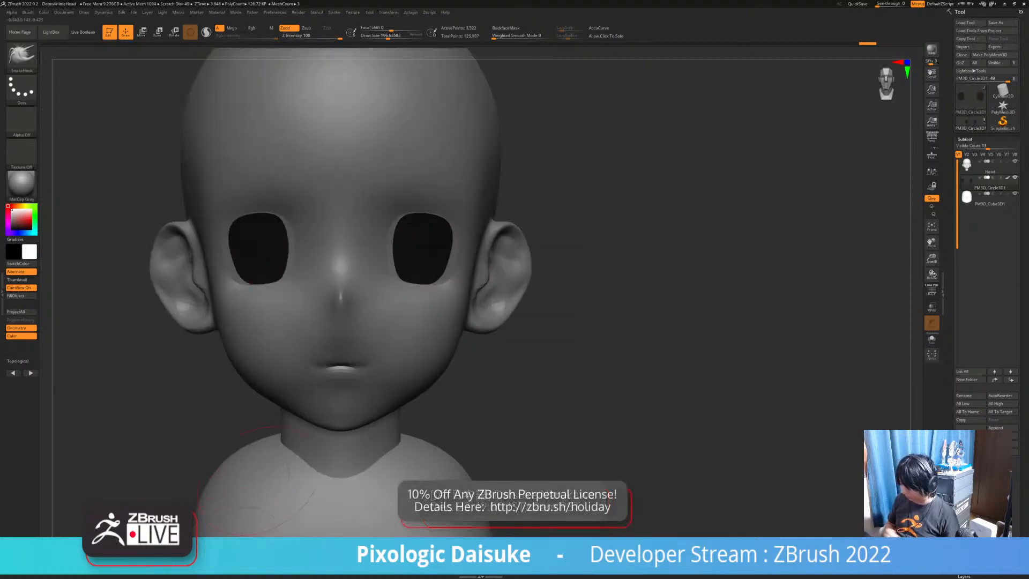
Examine the fit of both black eyes in their sockets from front and three-quarter angles
{"action": "right_click_drag", "start_coordinate": [419, 376], "coordinate": [435, 395], "text": "alt"}
{"action": "right_click_drag", "start_coordinate": [466, 232], "coordinate": [512, 173]}
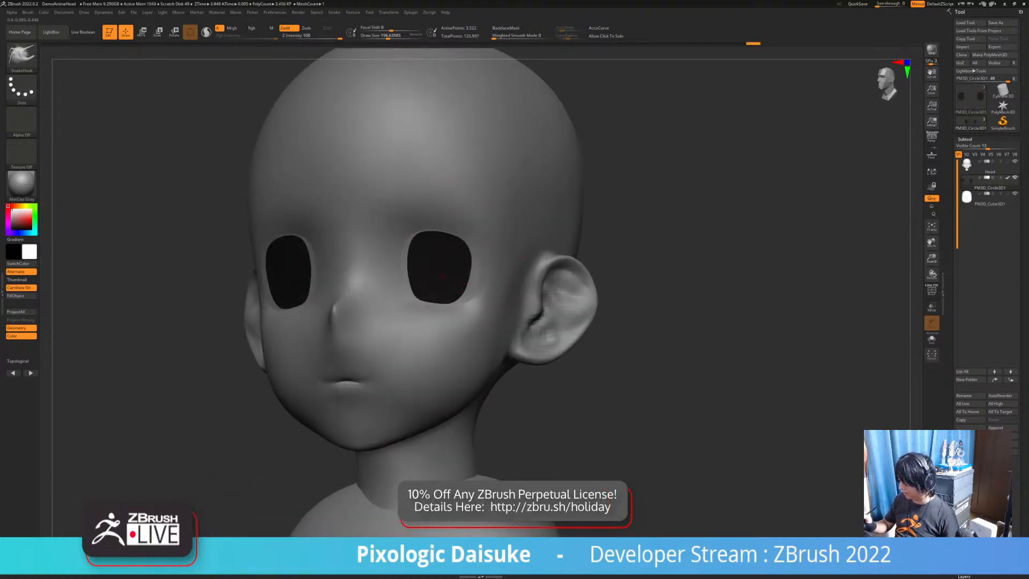
{"action": "right_click_drag", "start_coordinate": [477, 220], "coordinate": [536, 231], "text": "shift"}
{"action": "right_click_drag", "start_coordinate": [439, 199], "coordinate": [567, 273], "text": "ctrl"}
{"action": "mouse_move", "coordinate": [606, 316]}
{"action": "right_mouse_down"}
{"action": "mouse_move", "coordinate": [466, 349]}
{"action": "mouse_move", "coordinate": [544, 356]}
{"action": "mouse_move", "coordinate": [482, 252]}
{"action": "right_mouse_up"}
{"action": "right_click_drag", "start_coordinate": [482, 252], "coordinate": [429, 185]}
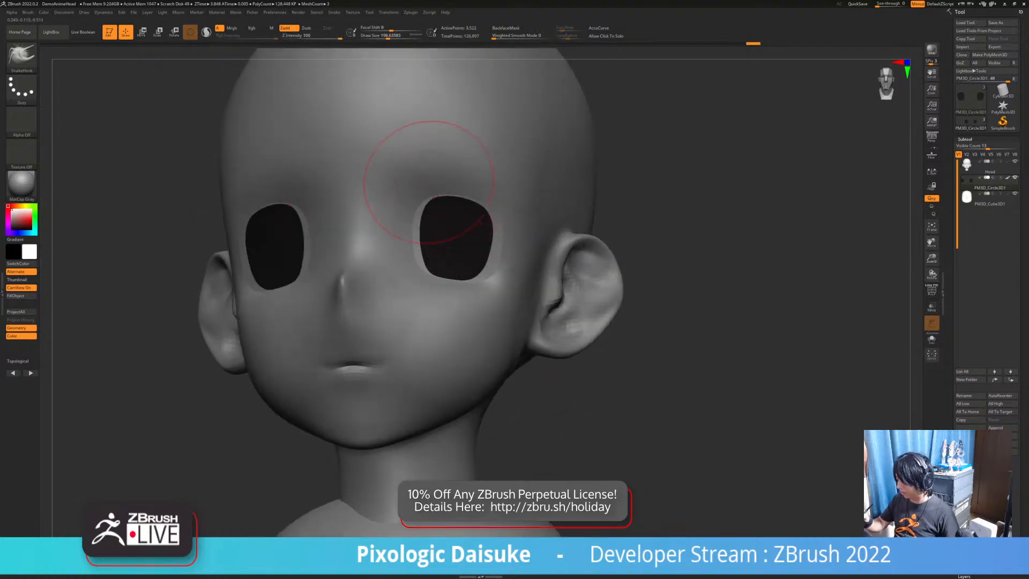
{"action": "mouse_move", "coordinate": [492, 217]}
{"action": "right_mouse_down", "text": "shift"}
{"action": "mouse_move", "coordinate": [512, 231]}
{"action": "mouse_move", "coordinate": [464, 261]}
{"action": "mouse_move", "coordinate": [408, 271]}
{"action": "right_mouse_up", "text": "shift"}
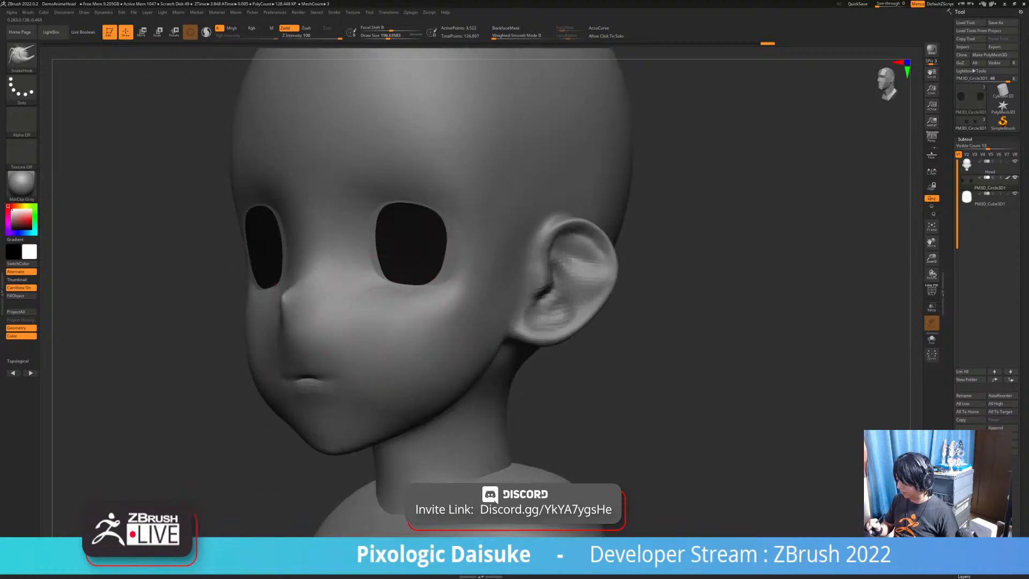
{"action": "right_click_drag", "start_coordinate": [382, 315], "coordinate": [455, 313]}
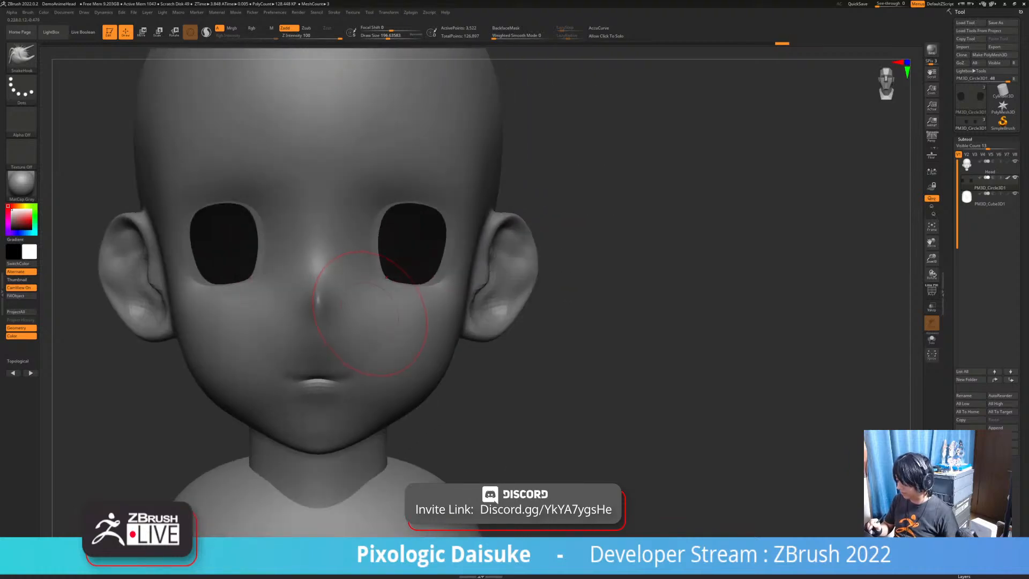
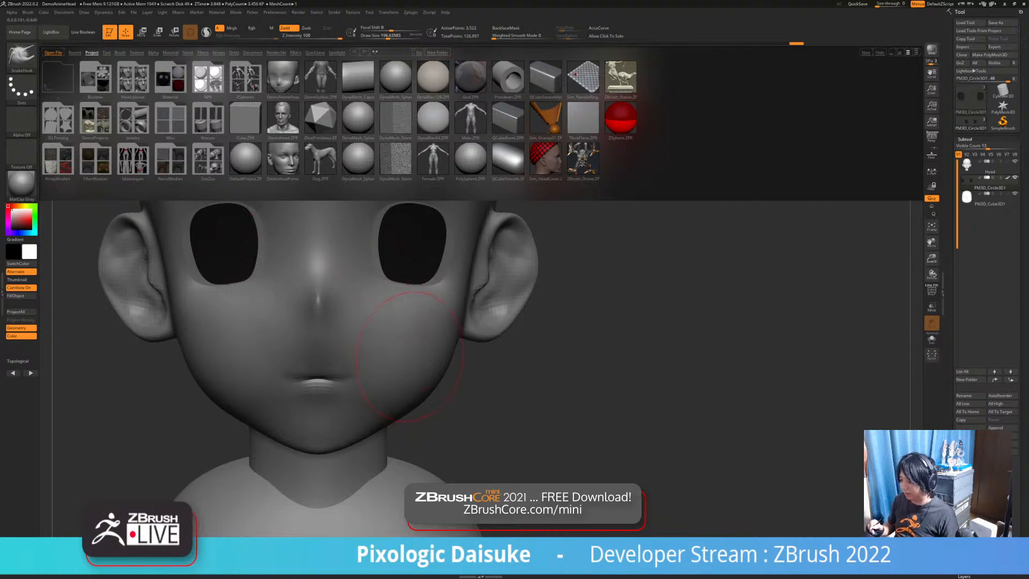
{"action": "mouse_move", "coordinate": [466, 369]}
{"action": "right_mouse_down", "text": "ctrl"}
{"action": "mouse_move", "coordinate": [469, 316]}
{"action": "mouse_move", "coordinate": [399, 295]}
{"action": "mouse_move", "coordinate": [436, 275]}
{"action": "right_mouse_up", "text": "ctrl"}
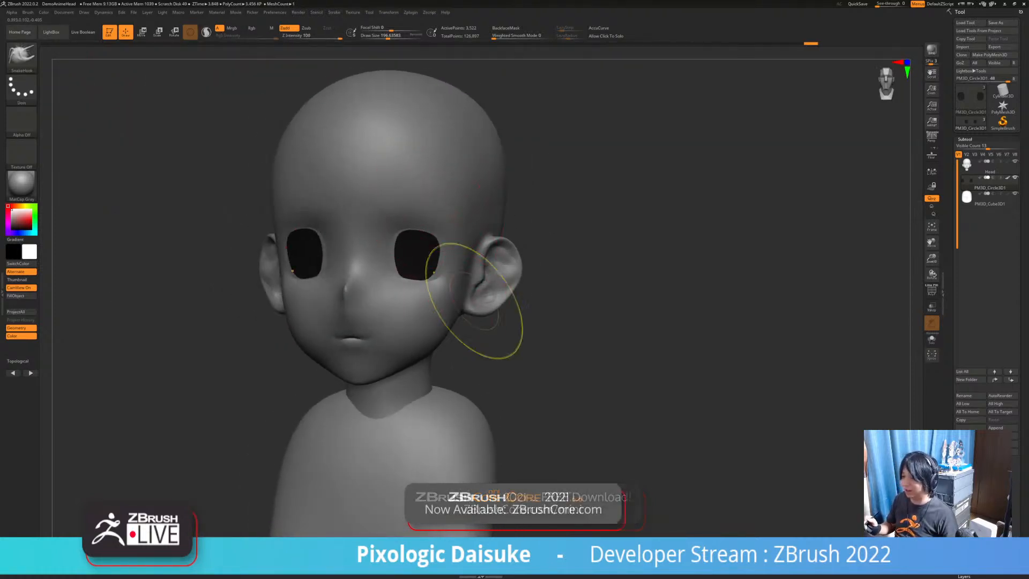
{"action": "mouse_move", "coordinate": [425, 213]}
{"action": "right_mouse_down", "text": "shift"}
{"action": "mouse_move", "coordinate": [435, 209]}
{"action": "mouse_move", "coordinate": [422, 187]}
{"action": "mouse_move", "coordinate": [392, 215]}
{"action": "mouse_move", "coordinate": [435, 229]}
{"action": "mouse_move", "coordinate": [485, 225]}
{"action": "right_mouse_up", "text": "shift"}
Append a Sphere3D subtool and make it the active subtool with the Move gizmo on
{"action": "left_click", "coordinate": [997, 427]}
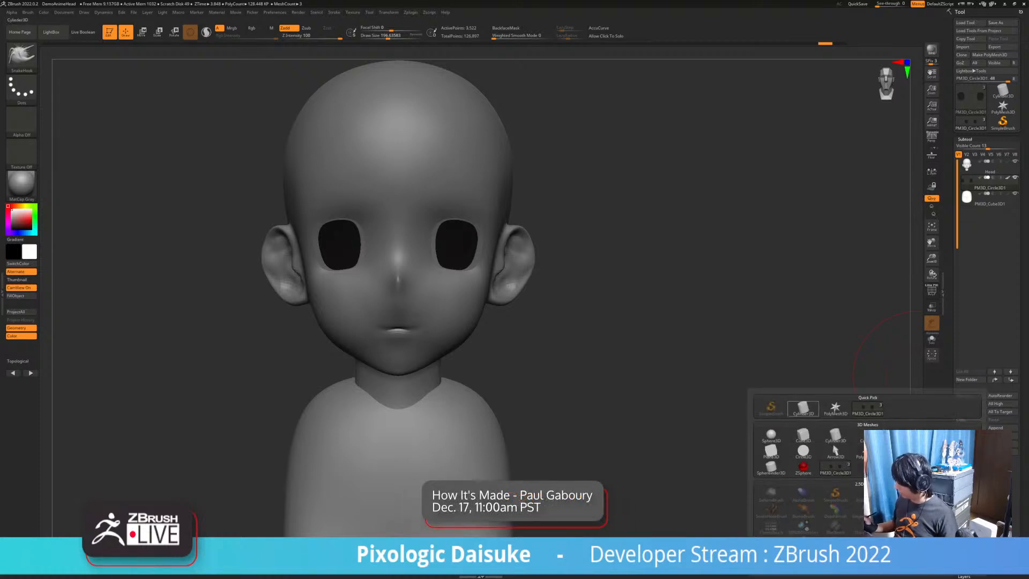
{"action": "left_click", "coordinate": [770, 435]}
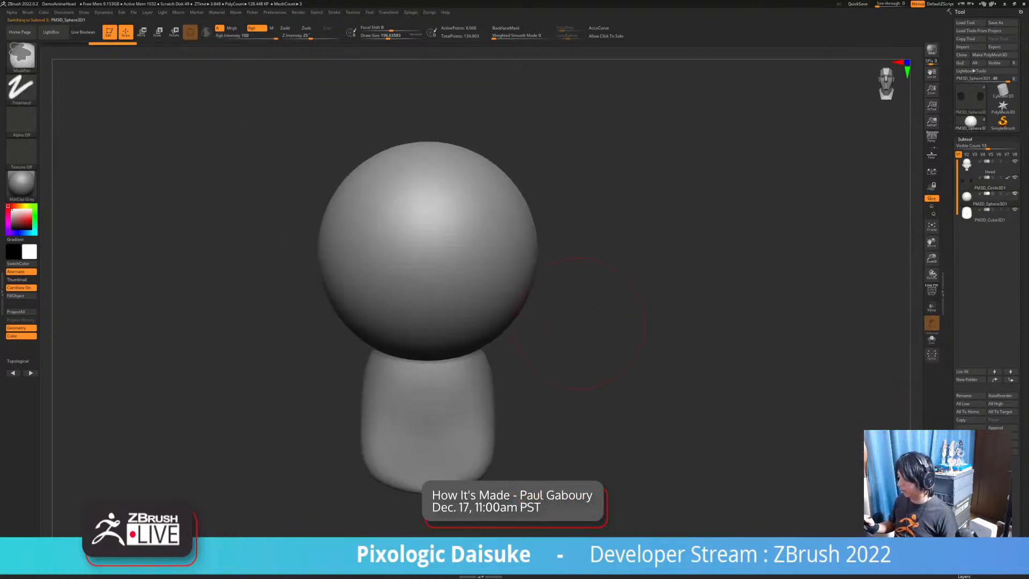
{"action": "key", "text": "w"}
{"action": "right_click_drag", "start_coordinate": [385, 229], "coordinate": [403, 232]}
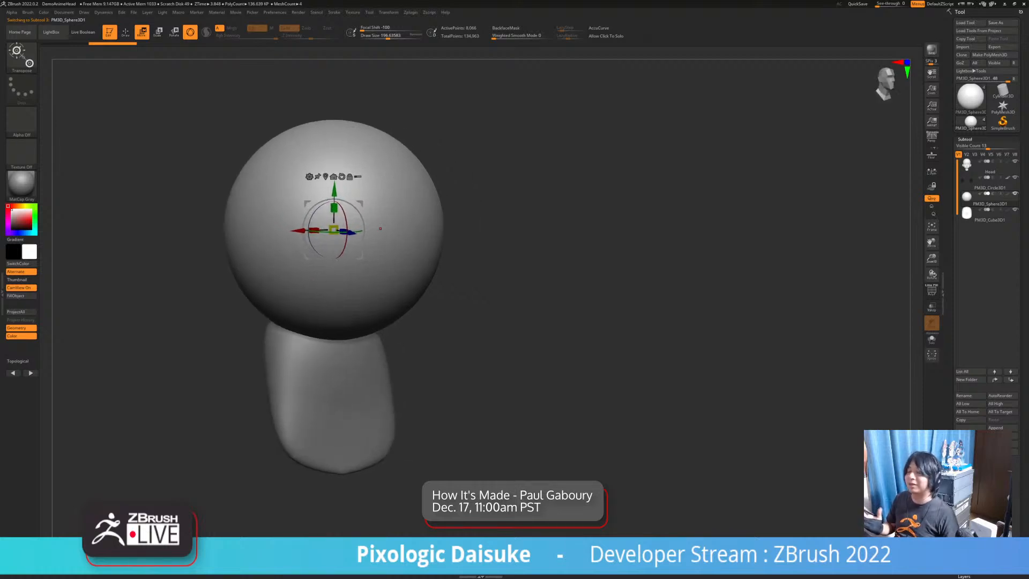
Shrink the sphere and place it in front of the forehead just above the eye
{"action": "left_click_drag", "start_coordinate": [334, 230], "coordinate": [300, 235]}
{"action": "right_click_drag", "start_coordinate": [301, 236], "coordinate": [304, 257], "text": "ctrl"}
{"action": "right_click_drag", "start_coordinate": [303, 257], "coordinate": [325, 255]}
{"action": "left_click_drag", "start_coordinate": [358, 233], "coordinate": [482, 259]}
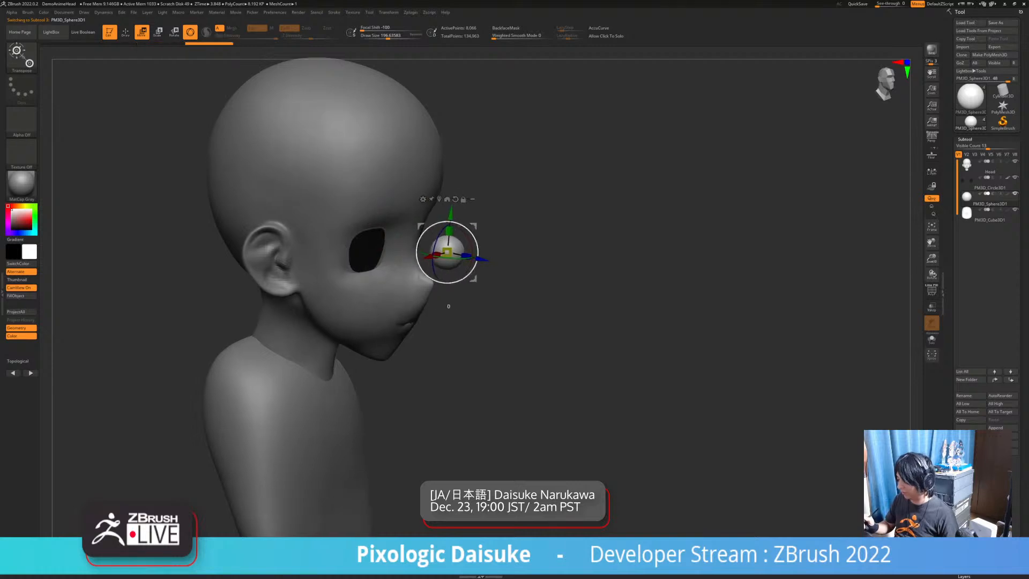
{"action": "right_click_drag", "start_coordinate": [482, 259], "coordinate": [439, 260], "text": "shift"}
{"action": "left_click_drag", "start_coordinate": [474, 271], "coordinate": [524, 246]}
{"action": "mouse_move", "coordinate": [524, 245]}
{"action": "right_mouse_down", "text": "alt"}
{"action": "mouse_move", "coordinate": [454, 248]}
{"action": "mouse_move", "coordinate": [455, 282]}
{"action": "right_mouse_up", "text": "alt"}
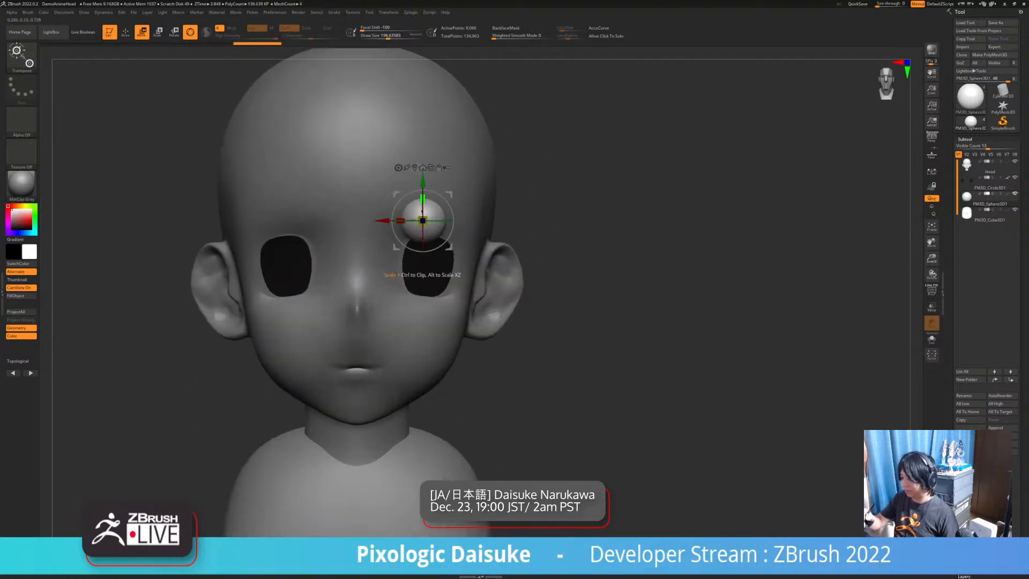
Stretch the sphere into a flattened eyebrow shape and pull it with the SnakeHook brush at a draw size of about 280
{"action": "key", "text": "w"}
{"action": "right_click_drag", "start_coordinate": [340, 177], "coordinate": [426, 235]}
{"action": "left_click_drag", "start_coordinate": [391, 40], "coordinate": [393, 40]}
{"action": "mouse_move", "coordinate": [461, 241]}
{"action": "right_mouse_down", "text": "ctrl"}
{"action": "mouse_move", "coordinate": [460, 215]}
{"action": "mouse_move", "coordinate": [388, 226]}
{"action": "right_mouse_up", "text": "ctrl"}
{"action": "left_click_drag", "start_coordinate": [408, 221], "coordinate": [464, 238]}
{"action": "right_click_drag", "start_coordinate": [411, 223], "coordinate": [498, 230]}
{"action": "left_click_drag", "start_coordinate": [464, 248], "coordinate": [460, 233]}
Pull the eyebrow shape against the forehead so it follows the surface seen from the side
{"action": "right_click_drag", "start_coordinate": [459, 233], "coordinate": [397, 214]}
{"action": "right_click_drag", "start_coordinate": [456, 236], "coordinate": [394, 252]}
{"action": "left_click_drag", "start_coordinate": [401, 268], "coordinate": [401, 260]}
{"action": "right_click_drag", "start_coordinate": [461, 252], "coordinate": [399, 260]}
{"action": "left_click_drag", "start_coordinate": [395, 262], "coordinate": [396, 250]}
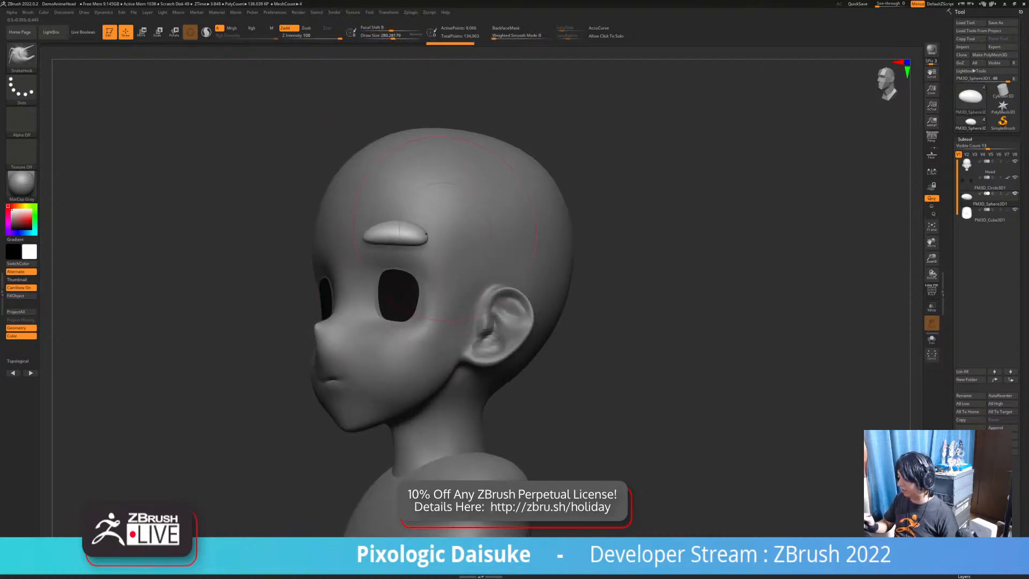
Bend the eyebrow into an arch above the eye and smooth its inner end
{"action": "mouse_move", "coordinate": [429, 236]}
{"action": "right_mouse_down"}
{"action": "mouse_move", "coordinate": [394, 236]}
{"action": "mouse_move", "coordinate": [465, 246]}
{"action": "right_mouse_up"}
{"action": "left_click_drag", "start_coordinate": [405, 287], "coordinate": [390, 224]}
{"action": "right_click_drag", "start_coordinate": [390, 224], "coordinate": [442, 256]}
{"action": "left_click_drag", "start_coordinate": [375, 230], "coordinate": [351, 237]}
{"action": "right_click_drag", "start_coordinate": [351, 239], "coordinate": [263, 238]}
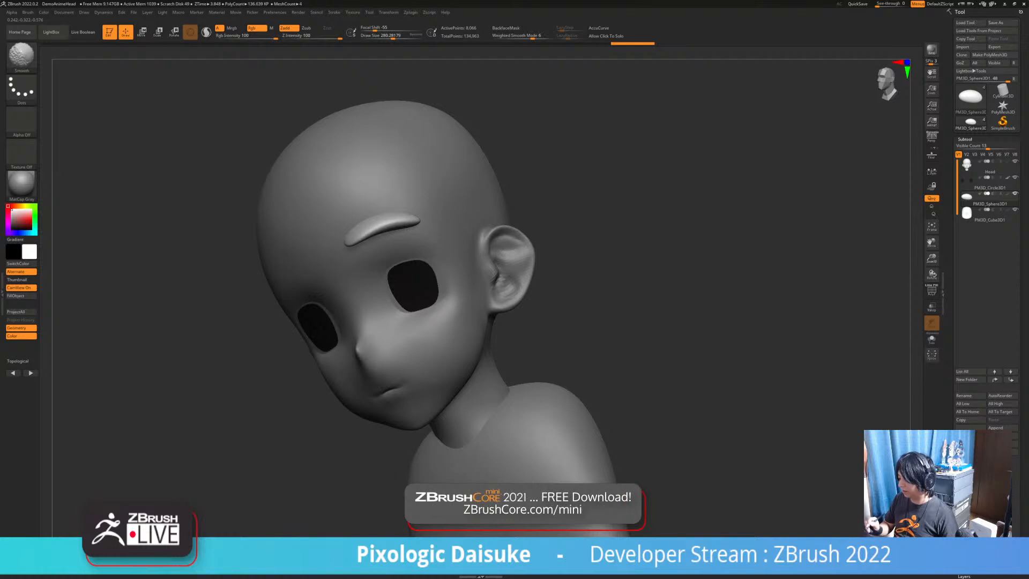
{"action": "left_click_drag", "start_coordinate": [371, 229], "coordinate": [354, 242], "text": "shift"}
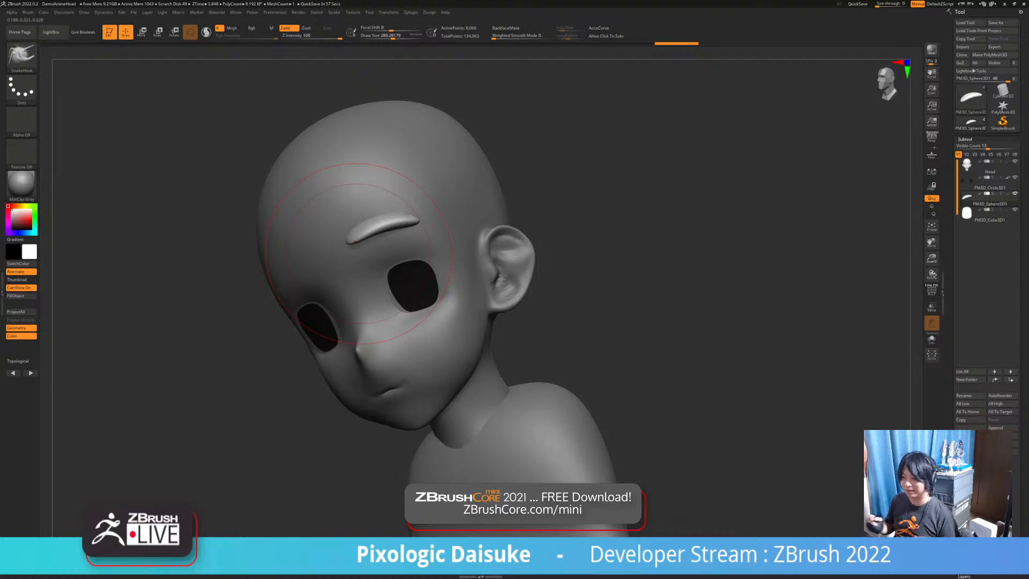
Thin and lengthen the eyebrow arch, reducing the draw size to about 199
{"action": "right_click_drag", "start_coordinate": [354, 242], "coordinate": [306, 257]}
{"action": "mouse_move", "coordinate": [393, 219]}
{"action": "right_mouse_down"}
{"action": "mouse_move", "coordinate": [482, 231]}
{"action": "mouse_move", "coordinate": [378, 279]}
{"action": "mouse_move", "coordinate": [429, 282]}
{"action": "mouse_move", "coordinate": [375, 279]}
{"action": "mouse_move", "coordinate": [482, 290]}
{"action": "right_mouse_up"}
{"action": "key", "text": "shift"}
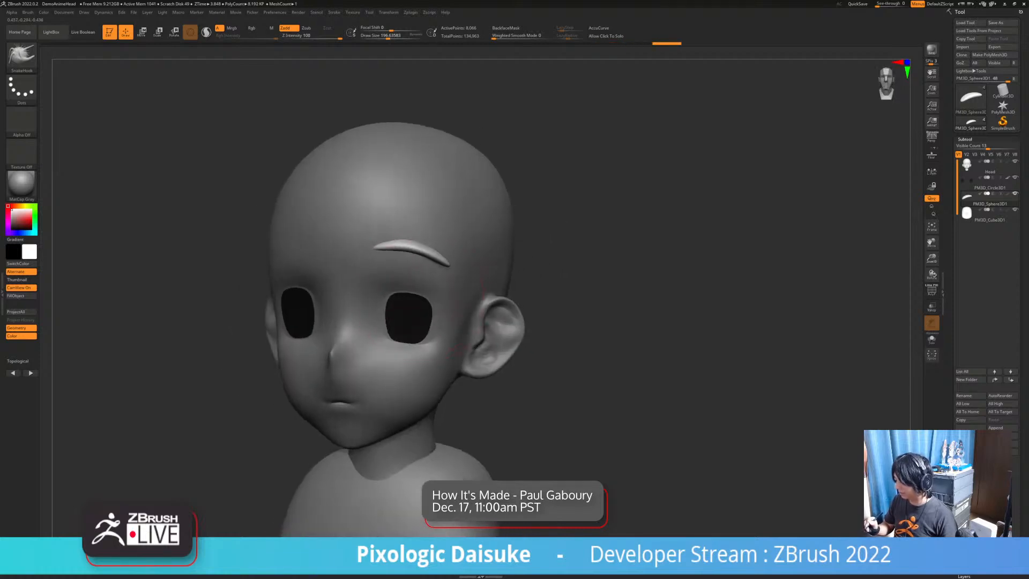
{"action": "mouse_move", "coordinate": [418, 282]}
{"action": "right_mouse_down"}
{"action": "mouse_move", "coordinate": [343, 282]}
{"action": "mouse_move", "coordinate": [402, 284]}
{"action": "mouse_move", "coordinate": [450, 261]}
{"action": "mouse_move", "coordinate": [445, 228]}
{"action": "mouse_move", "coordinate": [388, 247]}
{"action": "mouse_move", "coordinate": [380, 233]}
{"action": "mouse_move", "coordinate": [367, 236]}
{"action": "right_mouse_up"}
{"action": "key", "text": "shift"}
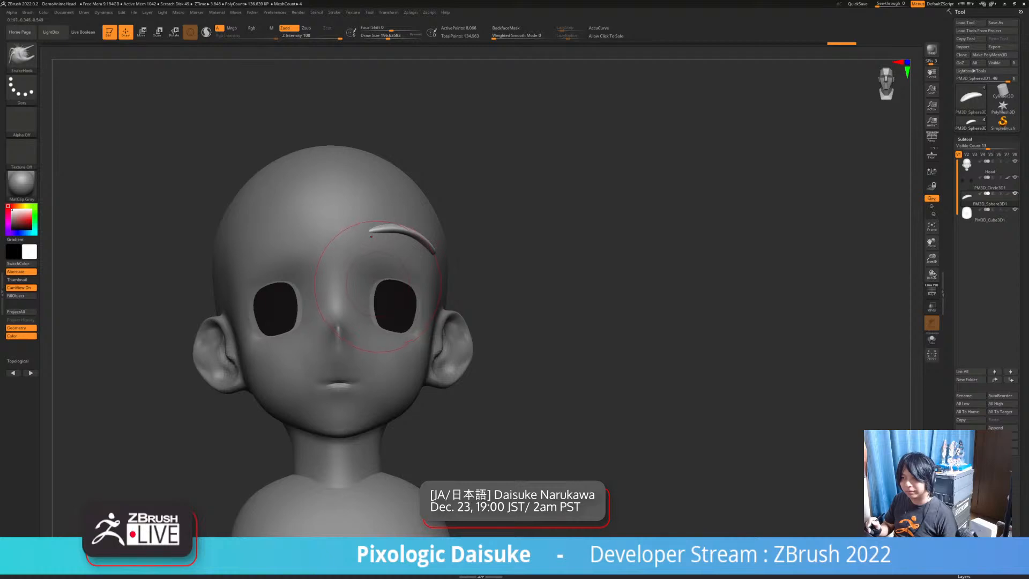
{"action": "right_click_drag", "start_coordinate": [377, 236], "coordinate": [375, 236]}
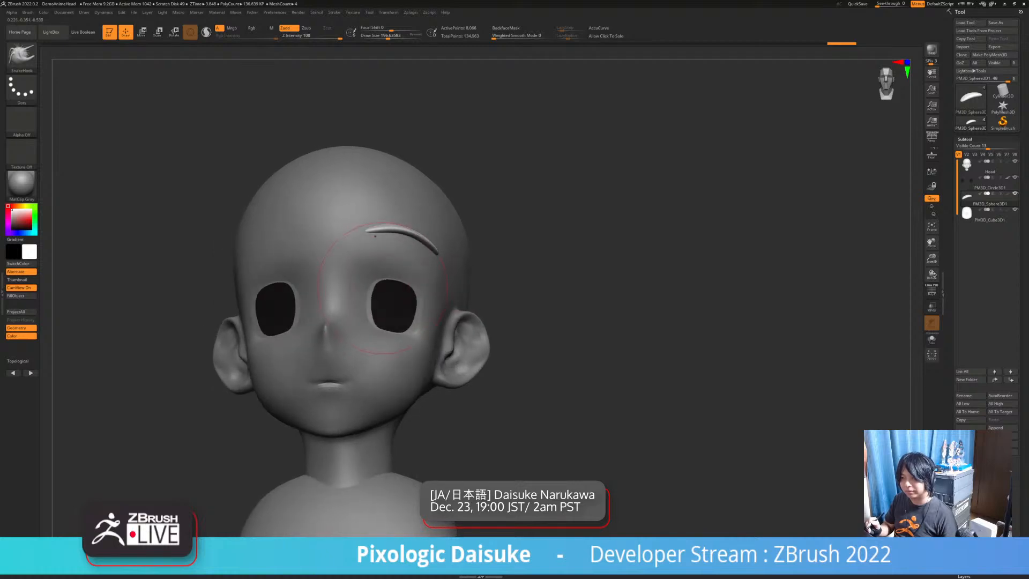
Flatten the eyebrow with the TrimDynamic brush and smooth its inner end
{"action": "key", "text": "b"}
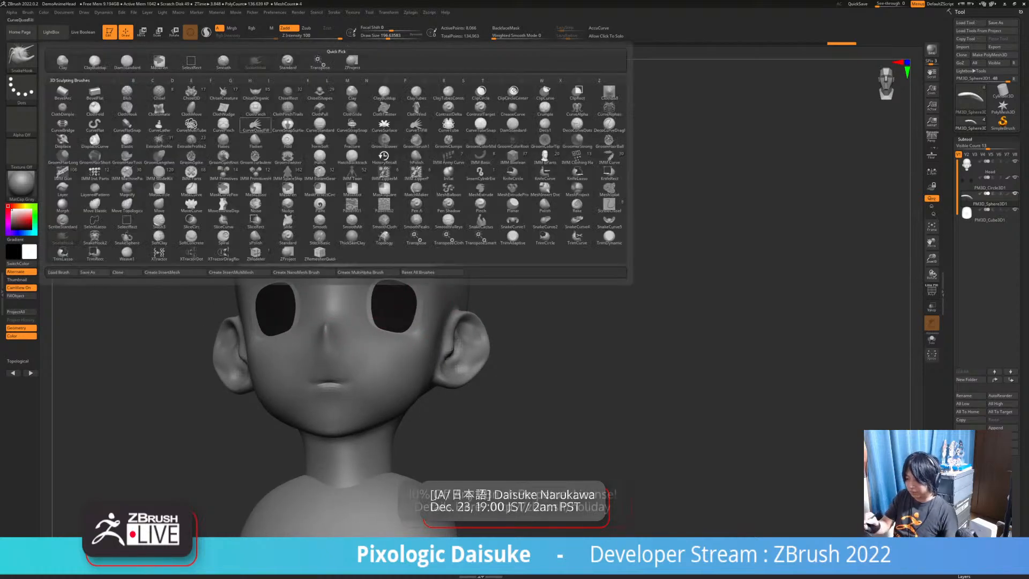
{"action": "key", "text": "t"}
{"action": "key", "text": "d"}
{"action": "right_click_drag", "start_coordinate": [400, 232], "coordinate": [367, 234]}
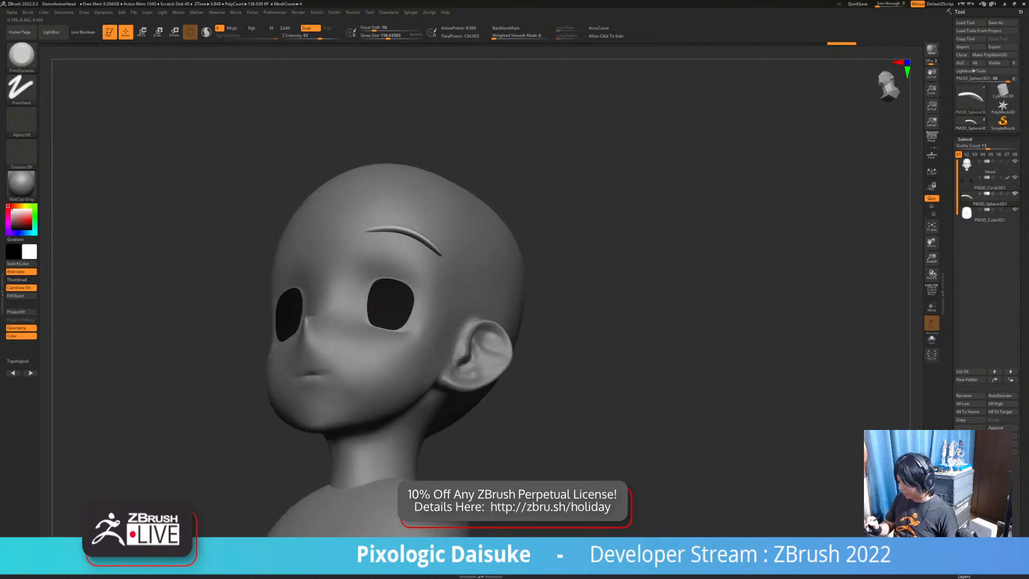
{"action": "key", "text": "shift"}
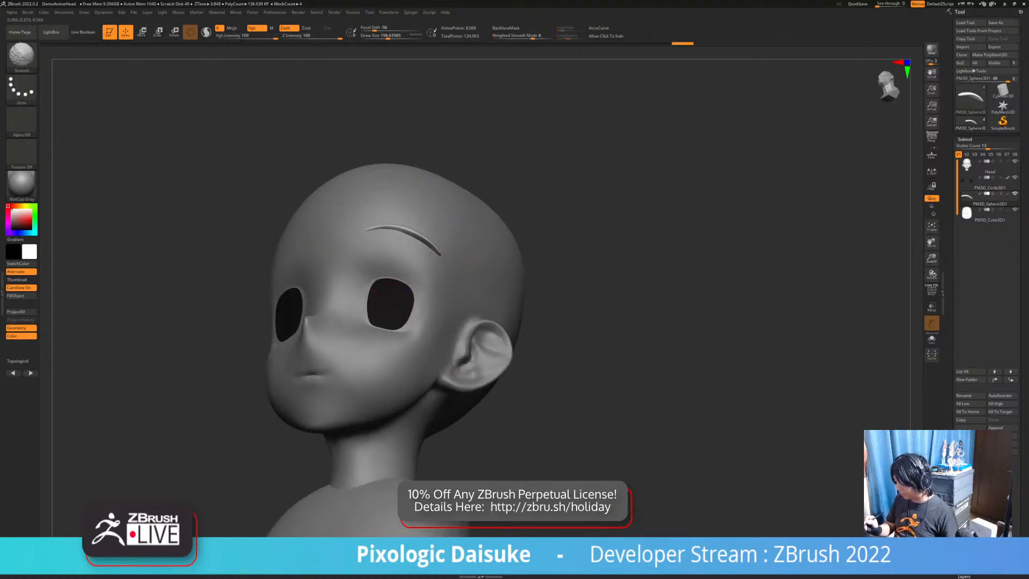
{"action": "left_click_drag", "start_coordinate": [342, 204], "coordinate": [380, 234], "text": "shift"}
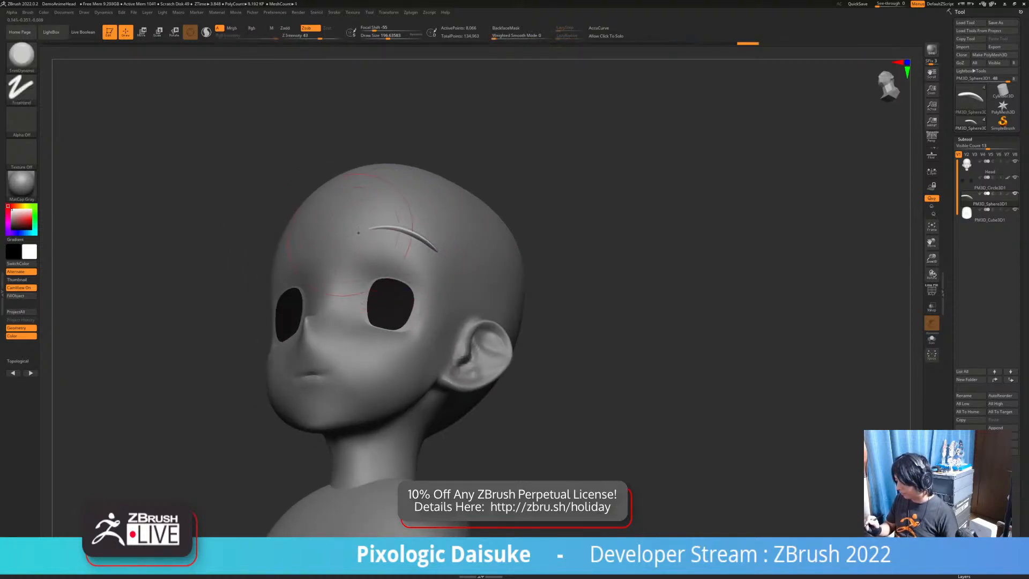
Return to the SnakeHook brush at a draw size of about 298 and adjust the eyebrow's outer end
{"action": "left_click", "coordinate": [23, 57]}
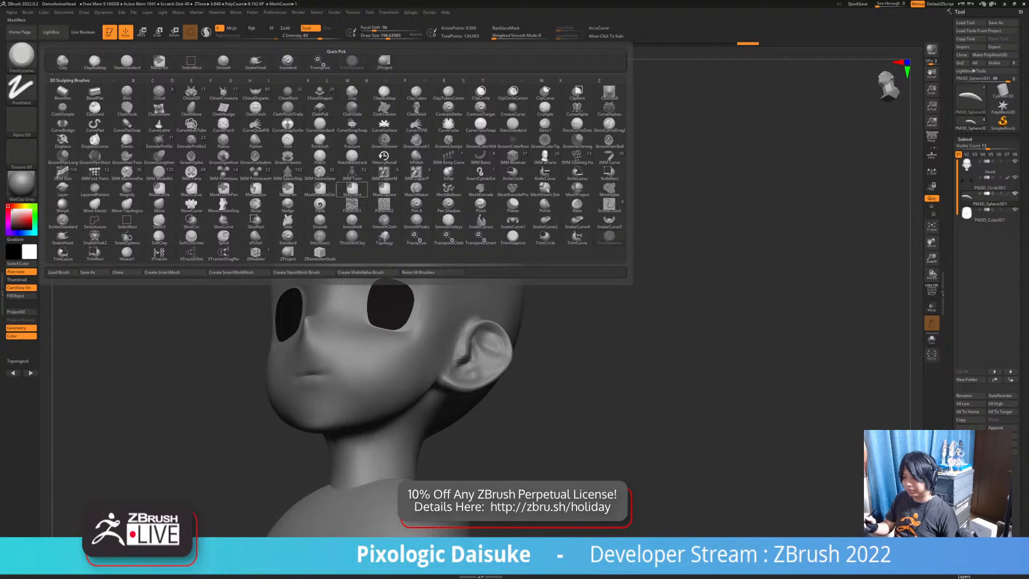
{"action": "left_click", "coordinate": [255, 62]}
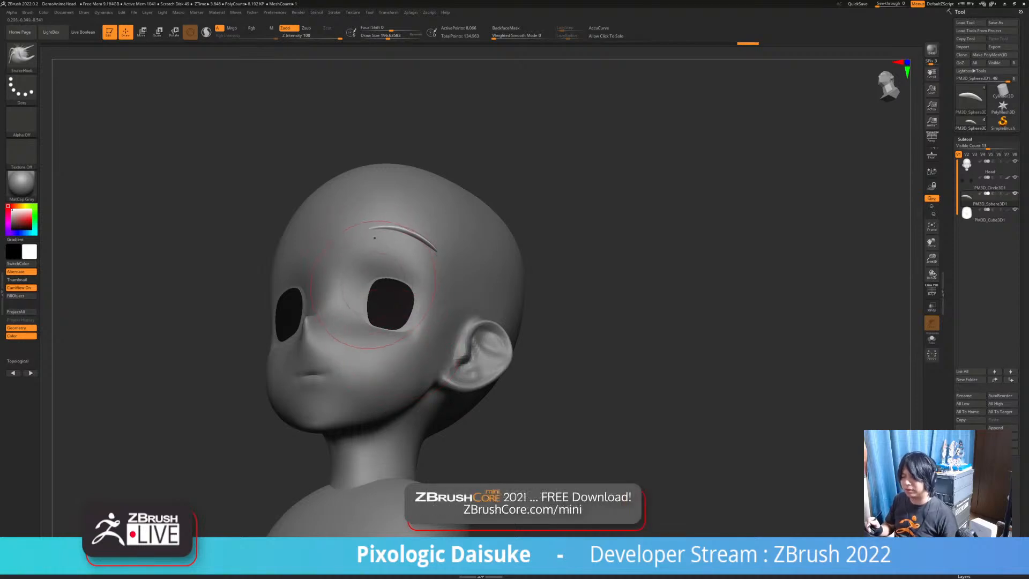
{"action": "left_click_drag", "start_coordinate": [411, 62], "coordinate": [466, 85]}
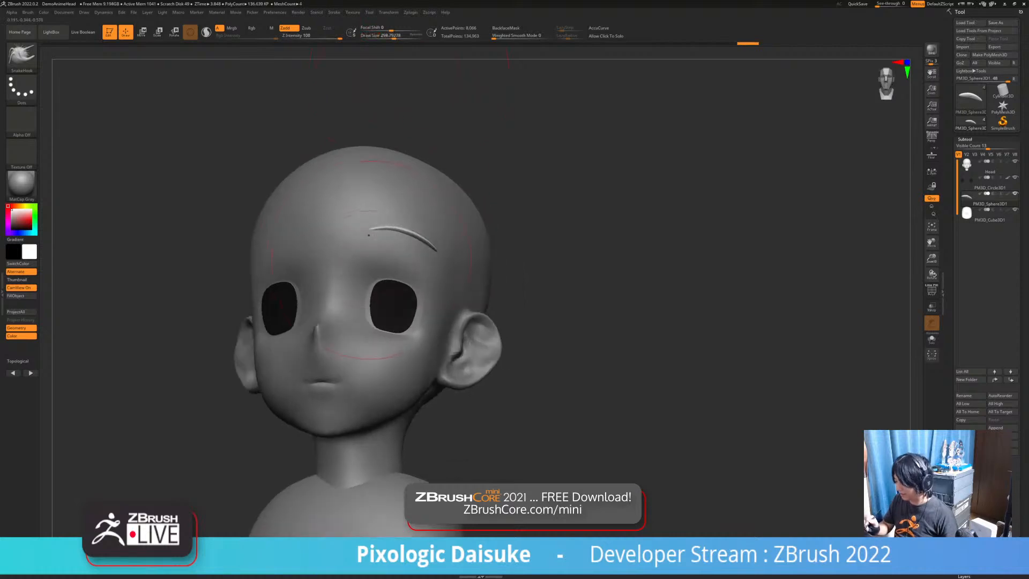
{"action": "right_click_drag", "start_coordinate": [365, 236], "coordinate": [322, 284]}
{"action": "right_click_drag", "start_coordinate": [363, 236], "coordinate": [219, 233]}
{"action": "left_click_drag", "start_coordinate": [427, 239], "coordinate": [431, 244]}
{"action": "right_click_drag", "start_coordinate": [431, 243], "coordinate": [333, 217]}
Reshape the eyebrow's arch and outer tip to hug the forehead, working from several angles
{"action": "left_click_drag", "start_coordinate": [420, 221], "coordinate": [425, 224]}
{"action": "right_click_drag", "start_coordinate": [401, 268], "coordinate": [531, 294]}
{"action": "right_click_drag", "start_coordinate": [446, 309], "coordinate": [343, 292]}
{"action": "left_click_drag", "start_coordinate": [418, 233], "coordinate": [413, 231]}
{"action": "right_click_drag", "start_coordinate": [407, 225], "coordinate": [488, 167]}
{"action": "right_click_drag", "start_coordinate": [487, 111], "coordinate": [385, 116]}
{"action": "left_click_drag", "start_coordinate": [445, 246], "coordinate": [447, 242]}
{"action": "right_click_drag", "start_coordinate": [423, 257], "coordinate": [495, 241]}
{"action": "left_click_drag", "start_coordinate": [440, 242], "coordinate": [442, 239]}
{"action": "mouse_move", "coordinate": [418, 279]}
{"action": "right_mouse_down", "text": "shift"}
{"action": "mouse_move", "coordinate": [426, 288]}
{"action": "mouse_move", "coordinate": [319, 280]}
{"action": "mouse_move", "coordinate": [370, 269]}
{"action": "right_mouse_up", "text": "shift"}
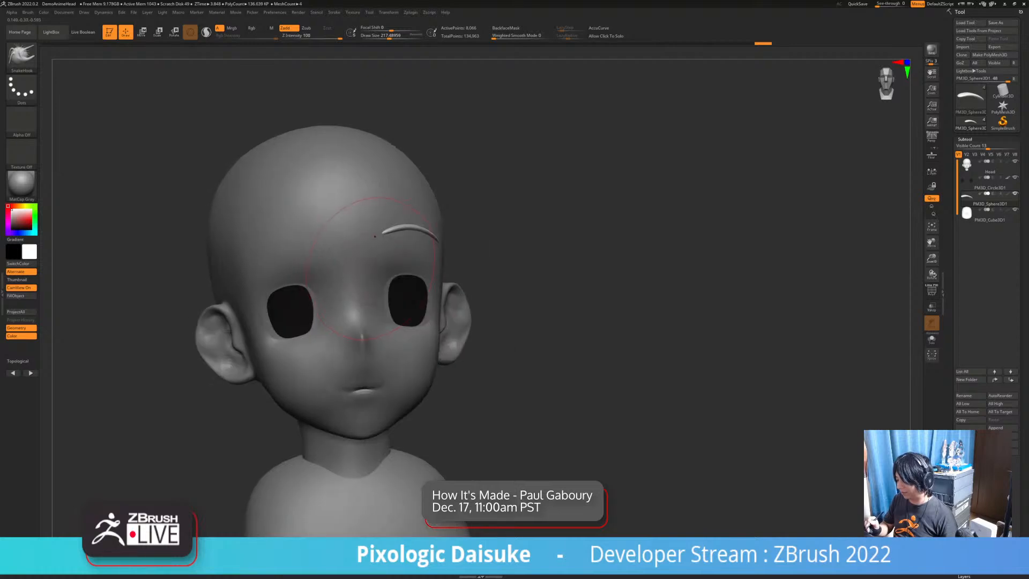
Check the eyebrow from several angles and nudge its outer tip slightly inward
{"action": "right_click_drag", "start_coordinate": [362, 337], "coordinate": [375, 237]}
{"action": "mouse_move", "coordinate": [363, 273]}
{"action": "right_mouse_down"}
{"action": "mouse_move", "coordinate": [316, 275]}
{"action": "mouse_move", "coordinate": [420, 278]}
{"action": "mouse_move", "coordinate": [421, 263]}
{"action": "mouse_move", "coordinate": [375, 264]}
{"action": "mouse_move", "coordinate": [440, 252]}
{"action": "mouse_move", "coordinate": [455, 234]}
{"action": "right_mouse_up"}
{"action": "right_click_drag", "start_coordinate": [418, 268], "coordinate": [456, 269]}
{"action": "mouse_move", "coordinate": [480, 143]}
{"action": "right_mouse_down"}
{"action": "mouse_move", "coordinate": [426, 141]}
{"action": "mouse_move", "coordinate": [465, 144]}
{"action": "right_mouse_up"}
{"action": "mouse_move", "coordinate": [465, 303]}
{"action": "right_mouse_down"}
{"action": "mouse_move", "coordinate": [477, 302]}
{"action": "mouse_move", "coordinate": [434, 302]}
{"action": "mouse_move", "coordinate": [496, 301]}
{"action": "mouse_move", "coordinate": [453, 300]}
{"action": "right_mouse_up"}
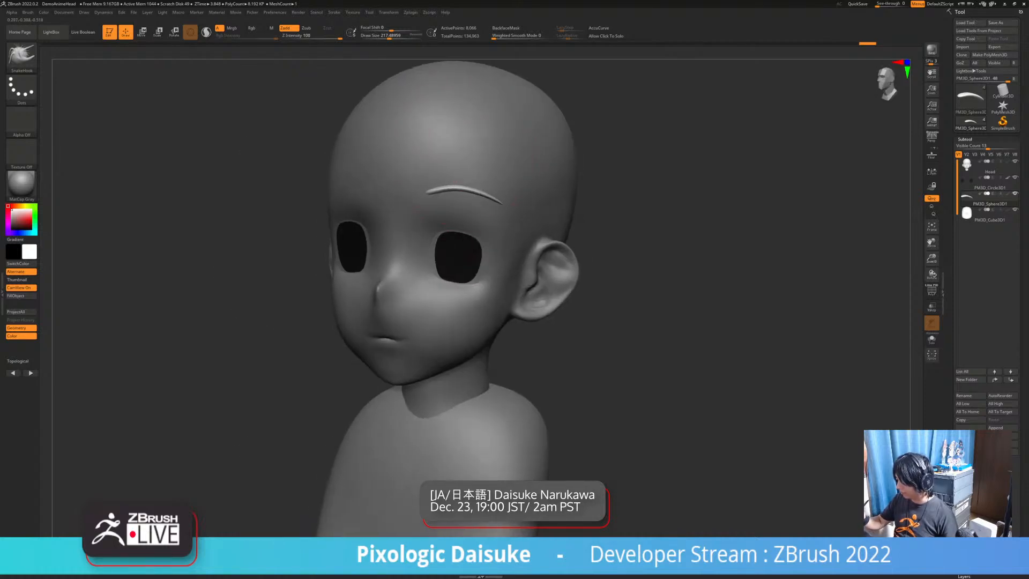
{"action": "left_click_drag", "start_coordinate": [506, 205], "coordinate": [501, 202]}
{"action": "right_click_drag", "start_coordinate": [405, 262], "coordinate": [432, 270]}
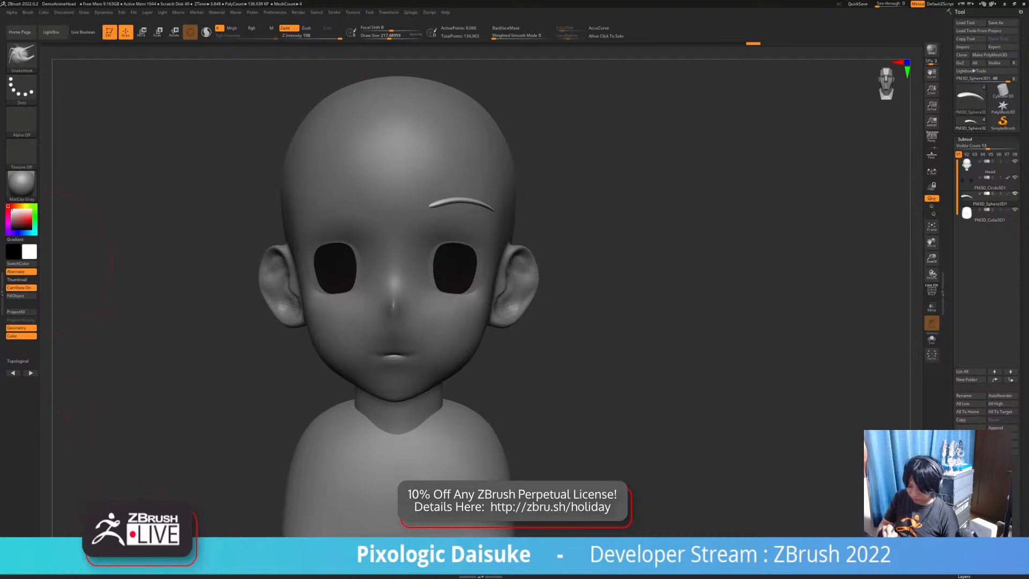
Fill the eyebrow with black and mirror it to the other side of the face
{"action": "left_click", "coordinate": [22, 263]}
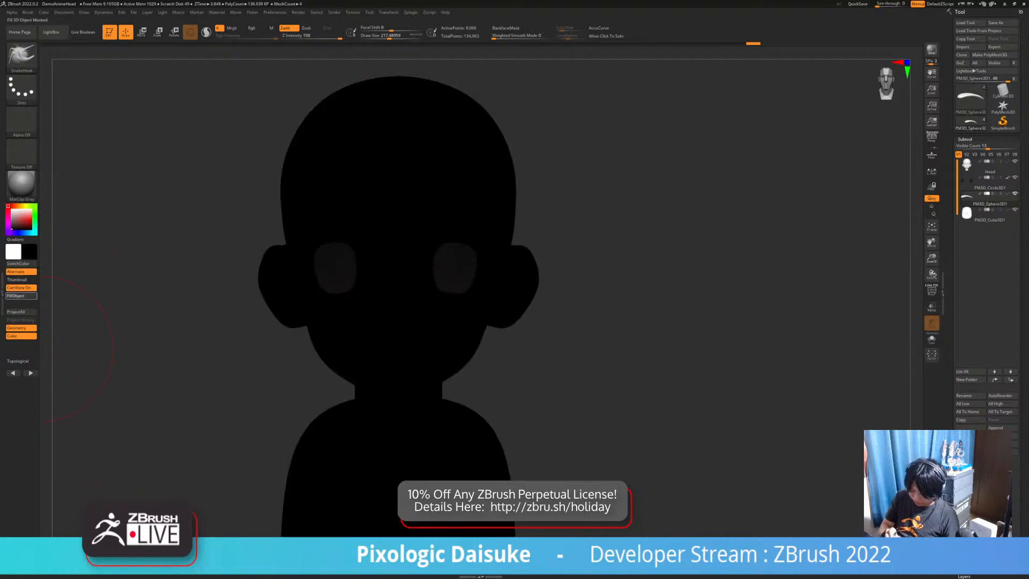
{"action": "left_click", "coordinate": [20, 296]}
{"action": "left_click", "coordinate": [20, 264]}
{"action": "mouse_move", "coordinate": [479, 220]}
{"action": "right_mouse_down"}
{"action": "mouse_move", "coordinate": [447, 218]}
{"action": "mouse_move", "coordinate": [485, 232]}
{"action": "right_mouse_up"}
{"action": "left_click", "coordinate": [426, 161]}
{"action": "key", "text": "ctrl+z"}
{"action": "left_click", "coordinate": [306, 554]}
Make the head active and paint a mirrored mask for the eyelashes along the upper rim of the eye socket, draw size about 62
{"action": "mouse_move", "coordinate": [477, 163]}
{"action": "right_mouse_down"}
{"action": "mouse_move", "coordinate": [421, 152]}
{"action": "mouse_move", "coordinate": [429, 182]}
{"action": "mouse_move", "coordinate": [466, 187]}
{"action": "mouse_move", "coordinate": [472, 248]}
{"action": "mouse_move", "coordinate": [461, 246]}
{"action": "mouse_move", "coordinate": [471, 244]}
{"action": "mouse_move", "coordinate": [473, 297]}
{"action": "right_mouse_up"}
{"action": "left_click", "coordinate": [472, 244], "text": "alt"}
{"action": "right_click_drag", "start_coordinate": [473, 298], "coordinate": [515, 289]}
{"action": "left_click", "coordinate": [376, 36]}
{"action": "right_click_drag", "start_coordinate": [343, 214], "coordinate": [379, 223]}
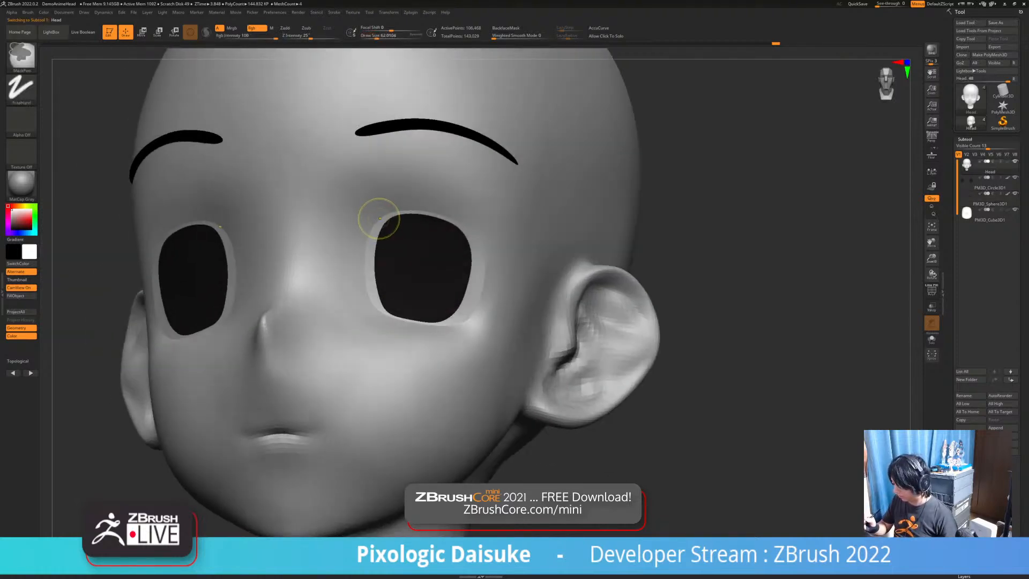
{"action": "mouse_move", "coordinate": [370, 215]}
{"action": "left_mouse_down", "text": "ctrl"}
{"action": "mouse_move", "coordinate": [437, 209]}
{"action": "mouse_move", "coordinate": [474, 234]}
{"action": "mouse_move", "coordinate": [497, 271]}
{"action": "left_mouse_up", "text": "ctrl"}
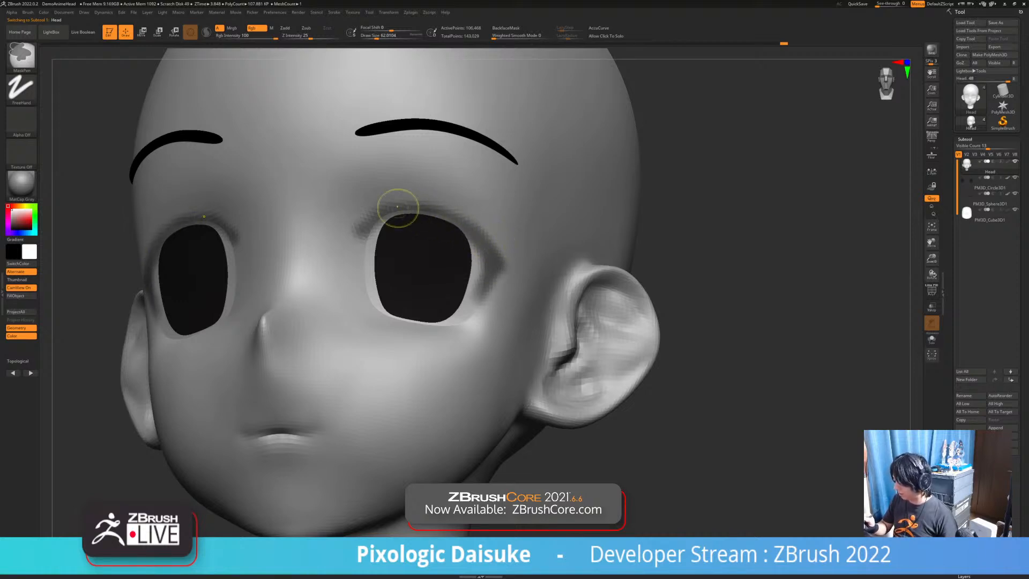
Extract the masked eyelash areas from the head as a new subtool
{"action": "mouse_move", "coordinate": [471, 241]}
{"action": "right_mouse_down", "text": "ctrl"}
{"action": "mouse_move", "coordinate": [482, 306]}
{"action": "mouse_move", "coordinate": [606, 324]}
{"action": "mouse_move", "coordinate": [619, 337]}
{"action": "right_mouse_up", "text": "ctrl"}
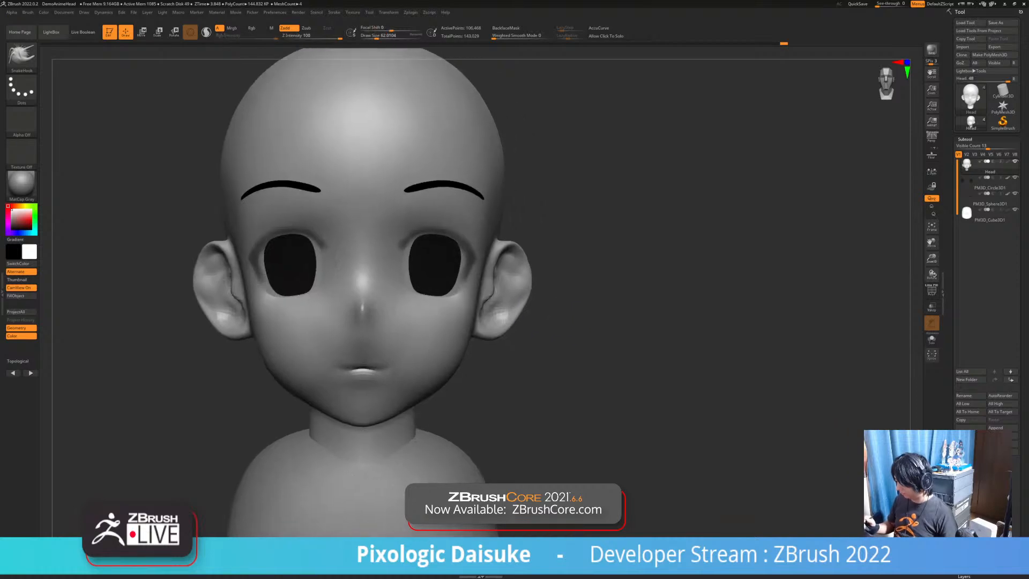
{"action": "right_click_drag", "start_coordinate": [431, 258], "coordinate": [421, 225], "text": "ctrl"}
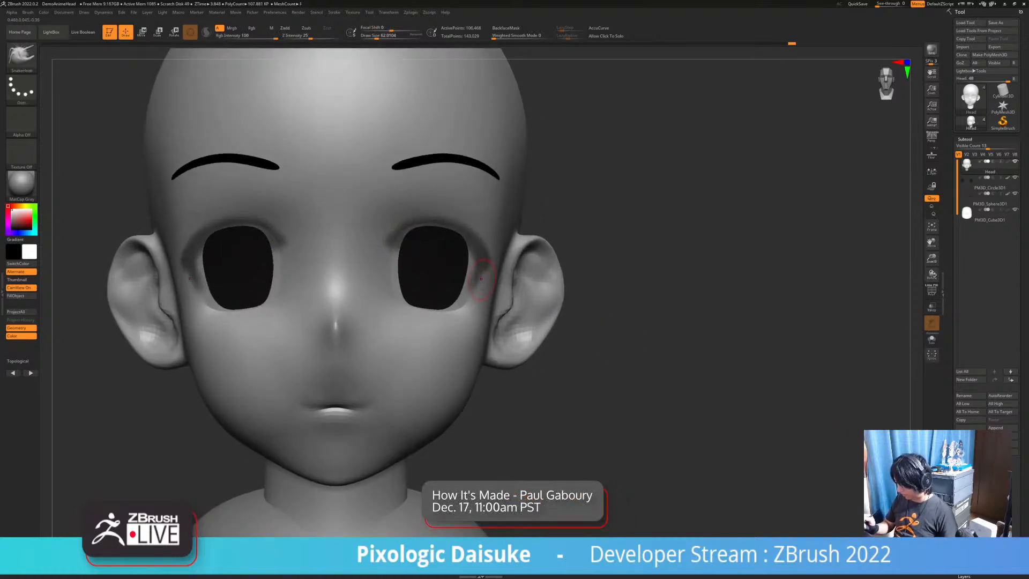
{"action": "right_click_drag", "start_coordinate": [485, 286], "coordinate": [423, 289]}
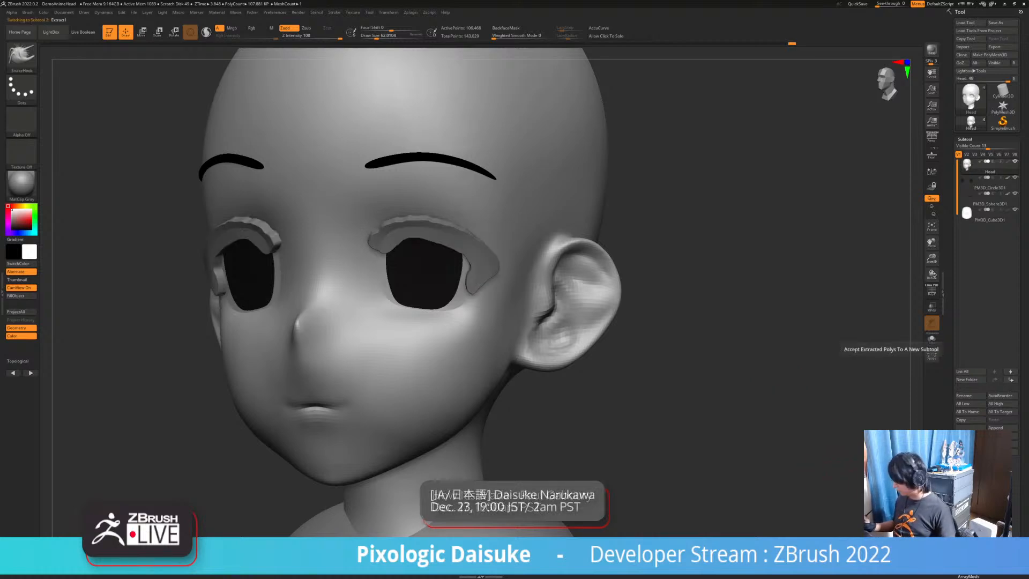
{"action": "left_click_drag", "start_coordinate": [645, 367], "coordinate": [485, 255]}
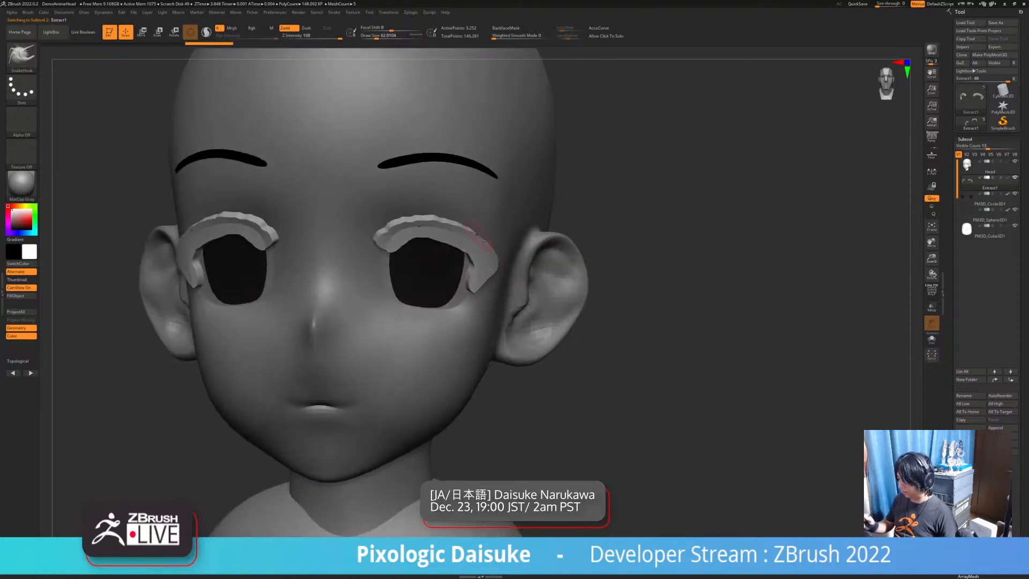
Remesh the extracted eyelashes with DynaMesh and smooth them at a draw size of about 124
{"action": "left_click_drag", "start_coordinate": [377, 36], "coordinate": [383, 36]}
{"action": "left_click_drag", "start_coordinate": [632, 343], "coordinate": [562, 348]}
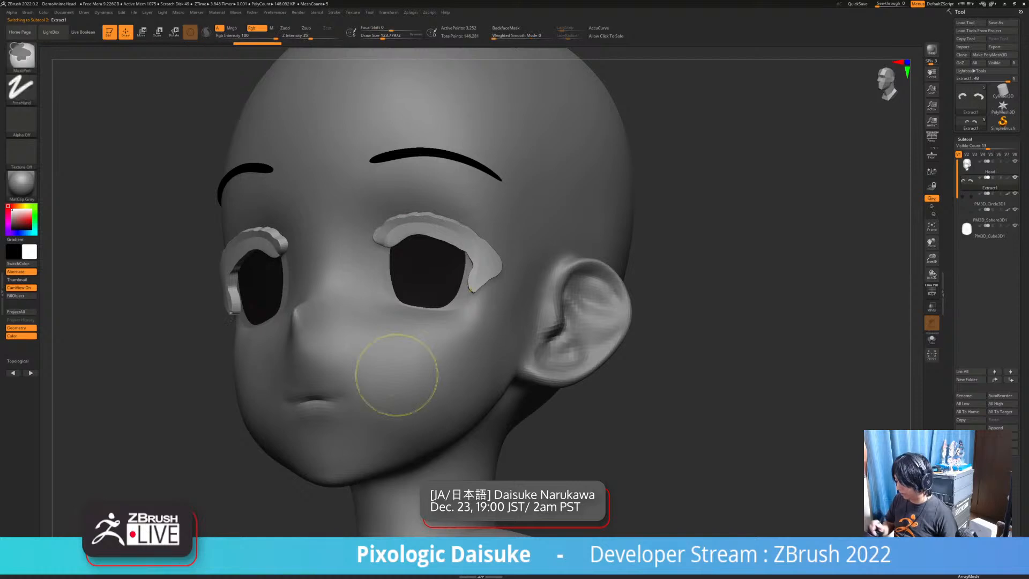
{"action": "left_click", "coordinate": [932, 290]}
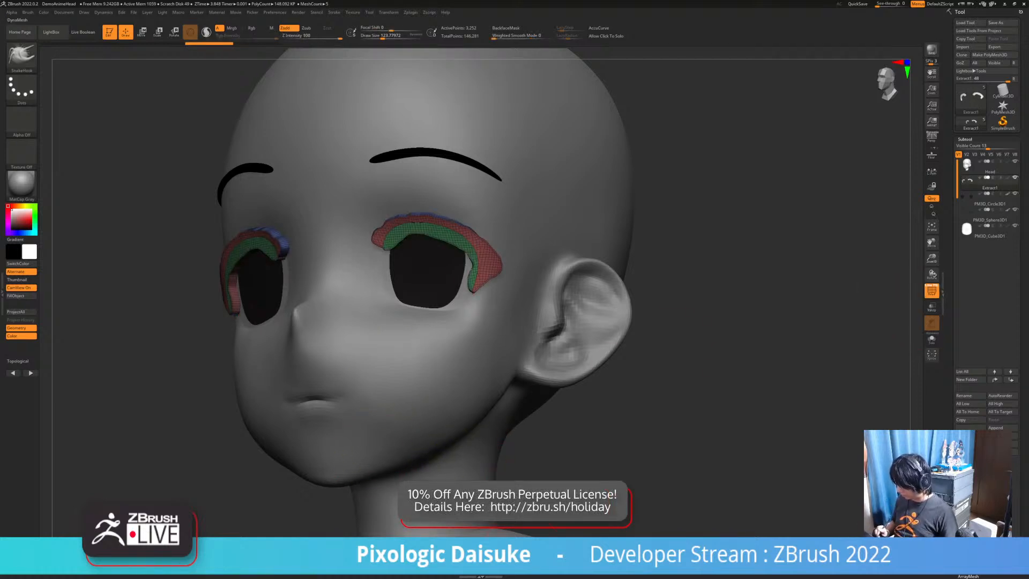
{"action": "key", "text": "shift+f"}
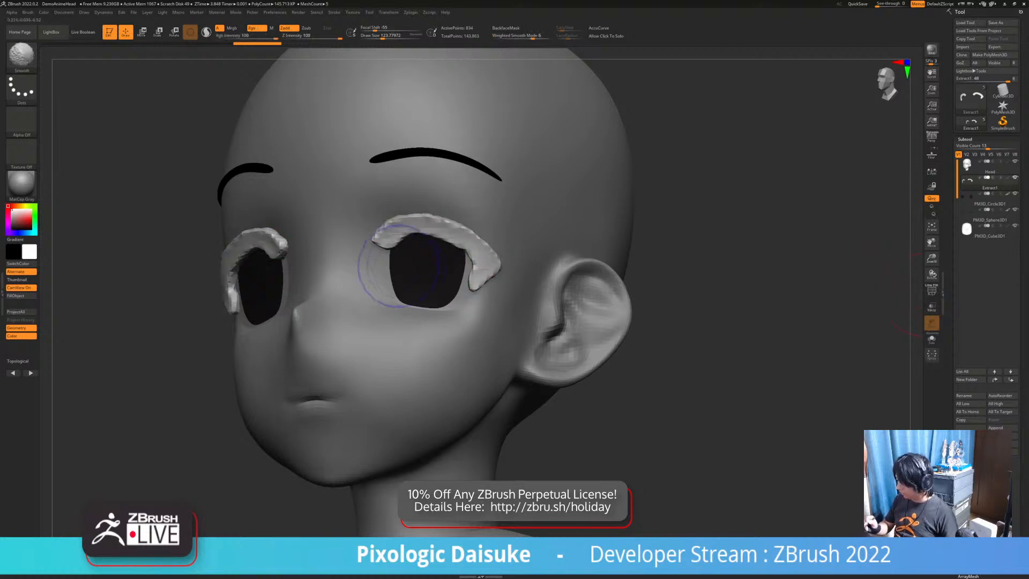
{"action": "mouse_move", "coordinate": [423, 230]}
{"action": "left_mouse_down", "text": "shift"}
{"action": "mouse_move", "coordinate": [474, 236]}
{"action": "mouse_move", "coordinate": [487, 282]}
{"action": "left_mouse_up", "text": "shift"}
Adjust the eyelash's outer corner and upper band with the SnakeHook brush
{"action": "right_click_drag", "start_coordinate": [509, 280], "coordinate": [557, 283]}
{"action": "left_click_drag", "start_coordinate": [469, 268], "coordinate": [478, 266]}
{"action": "left_click_drag", "start_coordinate": [431, 240], "coordinate": [402, 237]}
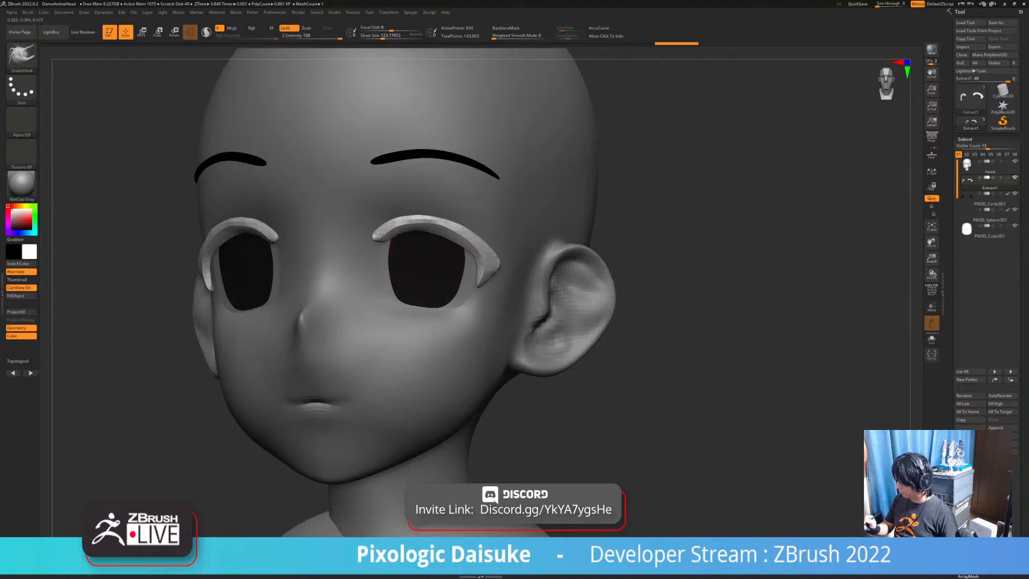
Remesh the eyelashes as a single polygroup, undoing the denser first attempt
{"action": "right_click_drag", "start_coordinate": [478, 288], "coordinate": [509, 284]}
{"action": "key", "text": "shift+f"}
{"action": "mouse_move", "coordinate": [476, 279]}
{"action": "right_mouse_down", "text": "ctrl"}
{"action": "mouse_move", "coordinate": [480, 310]}
{"action": "mouse_move", "coordinate": [474, 296]}
{"action": "right_mouse_up", "text": "ctrl"}
{"action": "key", "text": "ctrl+w"}
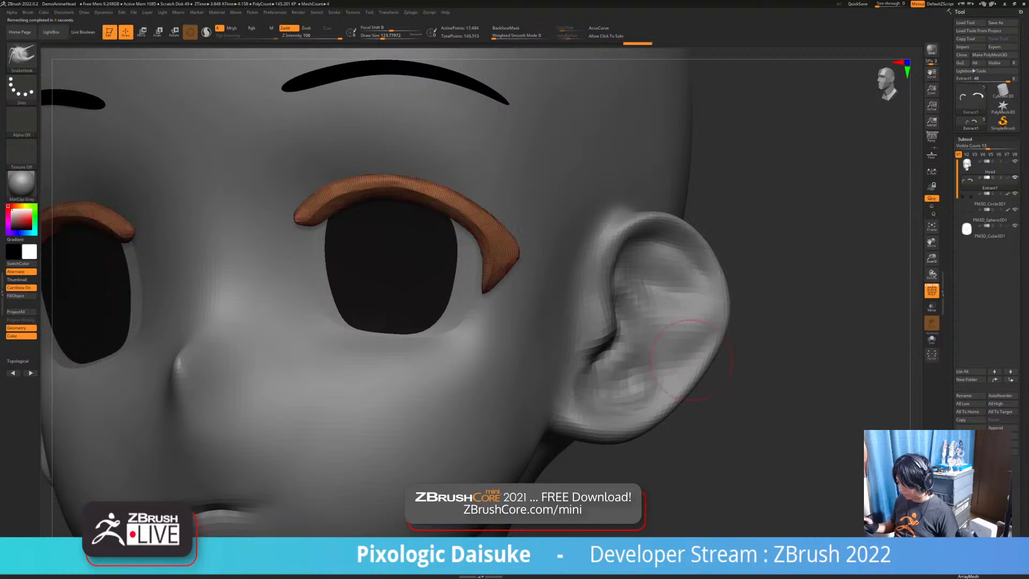
{"action": "key", "text": "ctrl+z"}
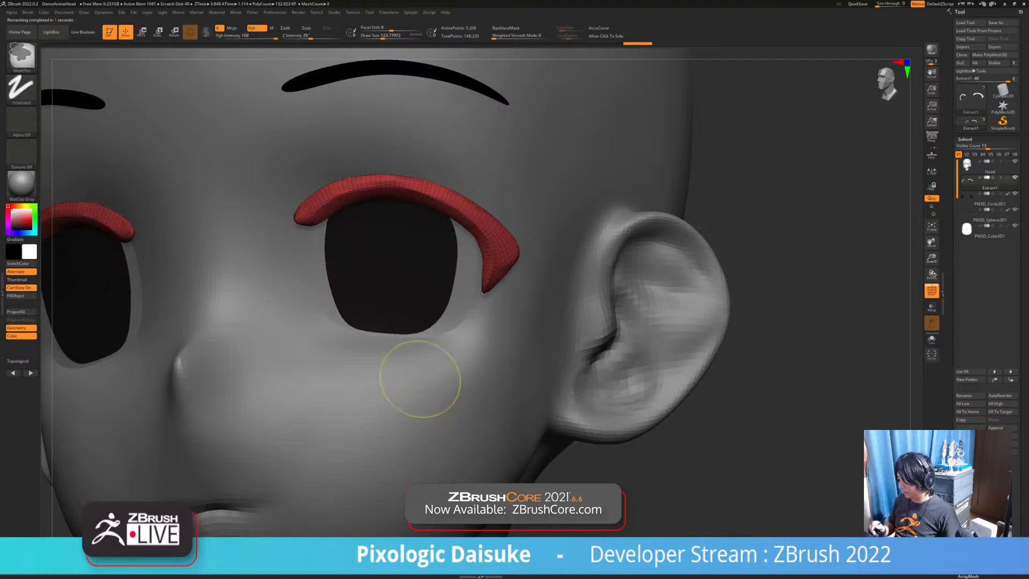
{"action": "key", "text": "f"}
{"action": "key", "text": "shift+f"}
{"action": "key", "text": "ctrl+z"}
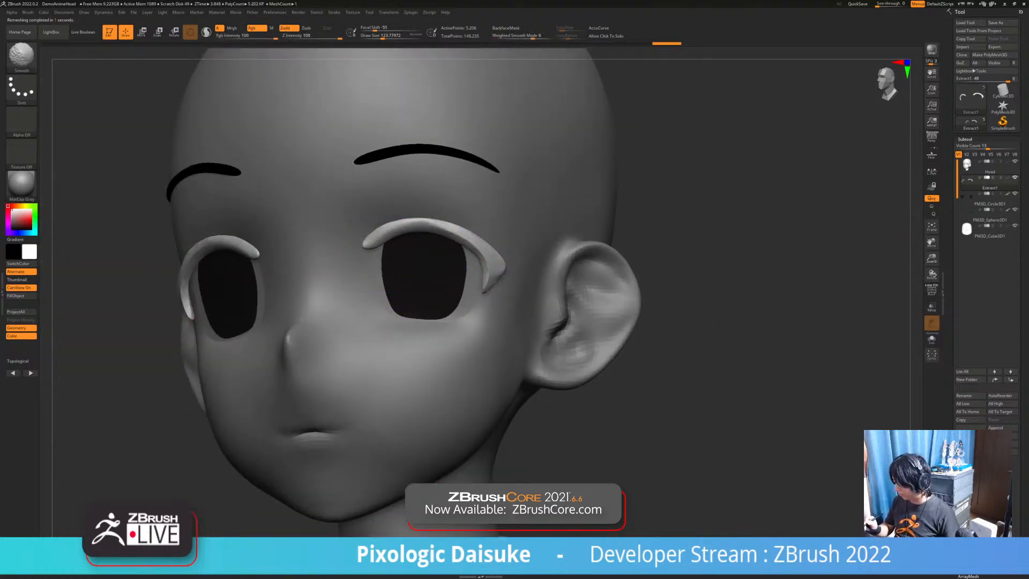
Pull the eyelash's outer corner into a sharper point with SnakeHook, working from several angles
{"action": "left_click_drag", "start_coordinate": [750, 322], "coordinate": [737, 322]}
{"action": "left_click_drag", "start_coordinate": [485, 268], "coordinate": [478, 269]}
{"action": "mouse_move", "coordinate": [750, 321]}
{"action": "left_mouse_down"}
{"action": "mouse_move", "coordinate": [594, 324]}
{"action": "mouse_move", "coordinate": [718, 318]}
{"action": "mouse_move", "coordinate": [710, 311]}
{"action": "left_mouse_up"}
{"action": "left_click_drag", "start_coordinate": [496, 276], "coordinate": [491, 275]}
{"action": "left_click_drag", "start_coordinate": [710, 321], "coordinate": [758, 321]}
{"action": "left_click_drag", "start_coordinate": [494, 275], "coordinate": [490, 270]}
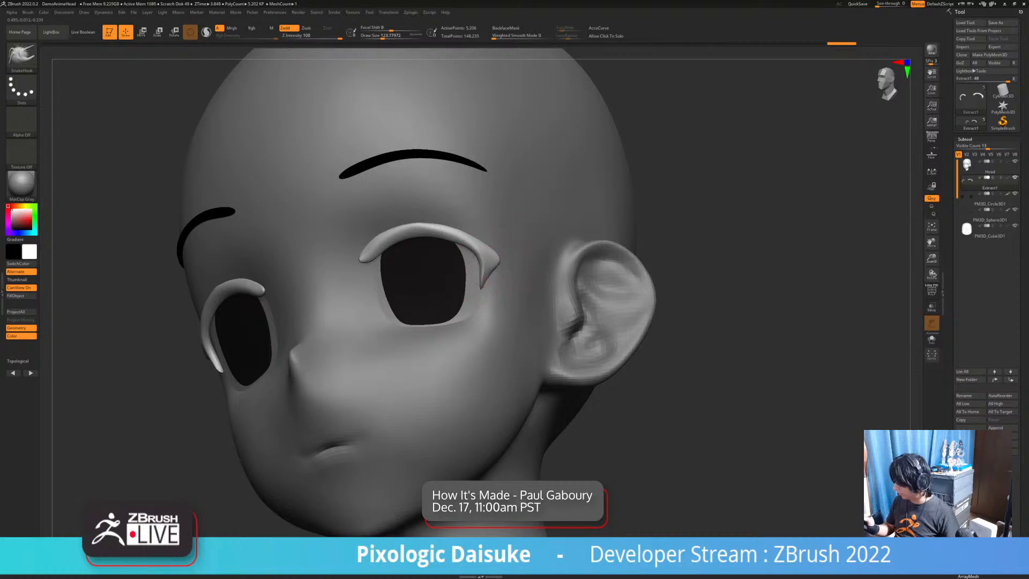
Reshape the inner end of the eyelash so it follows the eye socket's corner
{"action": "mouse_move", "coordinate": [691, 322]}
{"action": "left_mouse_down"}
{"action": "mouse_move", "coordinate": [736, 322]}
{"action": "mouse_move", "coordinate": [691, 322]}
{"action": "left_mouse_up"}
{"action": "left_click_drag", "start_coordinate": [362, 269], "coordinate": [368, 270]}
{"action": "left_click_drag", "start_coordinate": [692, 322], "coordinate": [763, 321]}
{"action": "left_click_drag", "start_coordinate": [377, 263], "coordinate": [374, 262]}
{"action": "mouse_move", "coordinate": [354, 289]}
{"action": "right_mouse_down"}
{"action": "mouse_move", "coordinate": [322, 288]}
{"action": "mouse_move", "coordinate": [364, 287]}
{"action": "mouse_move", "coordinate": [324, 281]}
{"action": "right_mouse_up"}
{"action": "left_click_drag", "start_coordinate": [368, 265], "coordinate": [362, 263]}
Reduce the draw size to about 44 and pull a small forked lash tip at the eyelash's inner end
{"action": "mouse_move", "coordinate": [418, 262]}
{"action": "right_mouse_down"}
{"action": "mouse_move", "coordinate": [407, 261]}
{"action": "mouse_move", "coordinate": [455, 271]}
{"action": "mouse_move", "coordinate": [448, 298]}
{"action": "mouse_move", "coordinate": [394, 257]}
{"action": "right_mouse_up"}
{"action": "mouse_move", "coordinate": [384, 198]}
{"action": "right_mouse_down"}
{"action": "mouse_move", "coordinate": [368, 214]}
{"action": "mouse_move", "coordinate": [391, 210]}
{"action": "mouse_move", "coordinate": [379, 251]}
{"action": "mouse_move", "coordinate": [360, 255]}
{"action": "right_mouse_up"}
{"action": "left_click", "coordinate": [374, 37]}
{"action": "left_click_drag", "start_coordinate": [370, 254], "coordinate": [367, 249]}
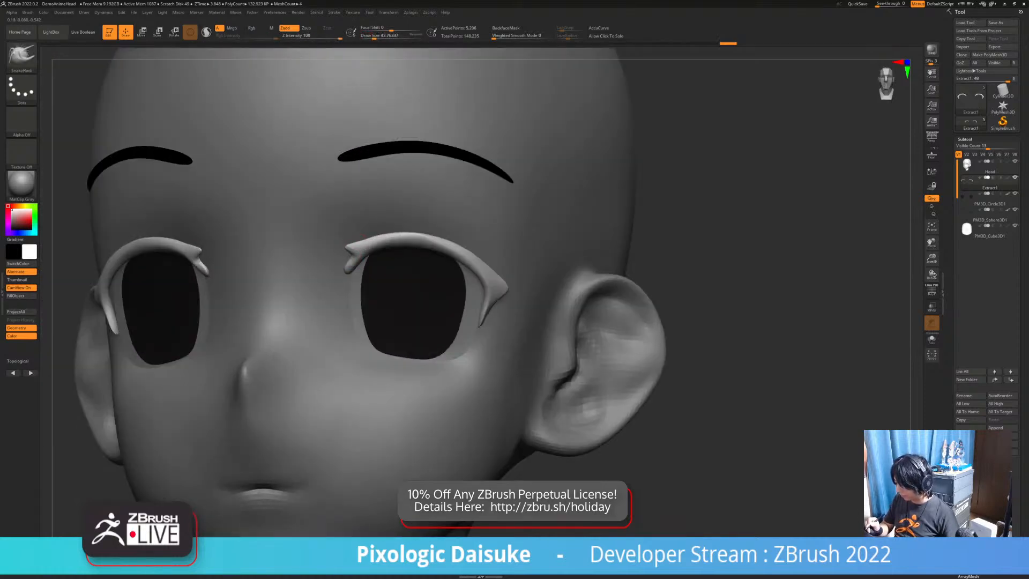
{"action": "mouse_move", "coordinate": [373, 244]}
{"action": "right_mouse_down"}
{"action": "mouse_move", "coordinate": [354, 264]}
{"action": "mouse_move", "coordinate": [358, 247]}
{"action": "right_mouse_up"}
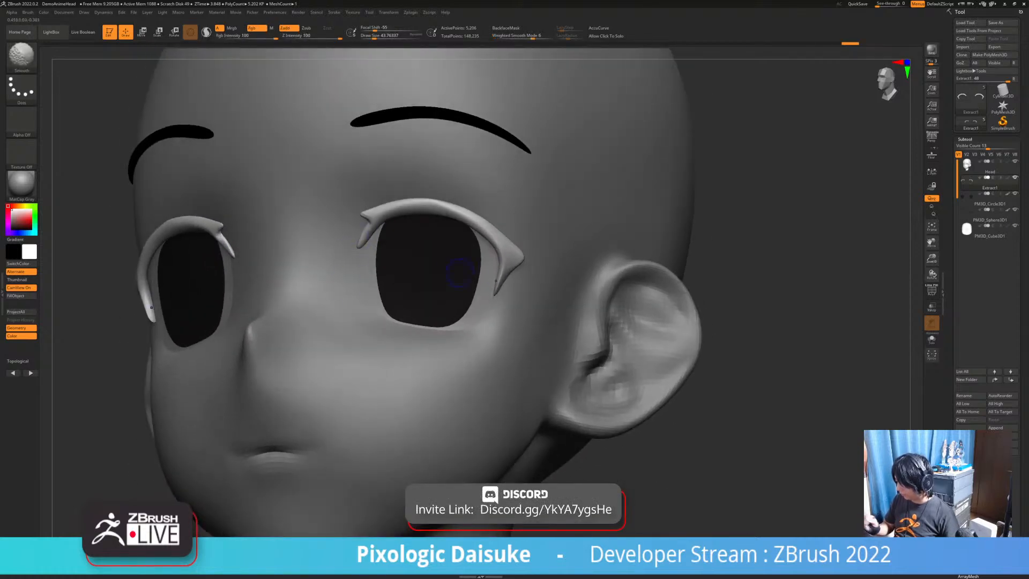
Smooth and refine the eyelash's outer corner, using a draw size of about 83
{"action": "left_click_drag", "start_coordinate": [520, 250], "coordinate": [523, 254], "text": "shift"}
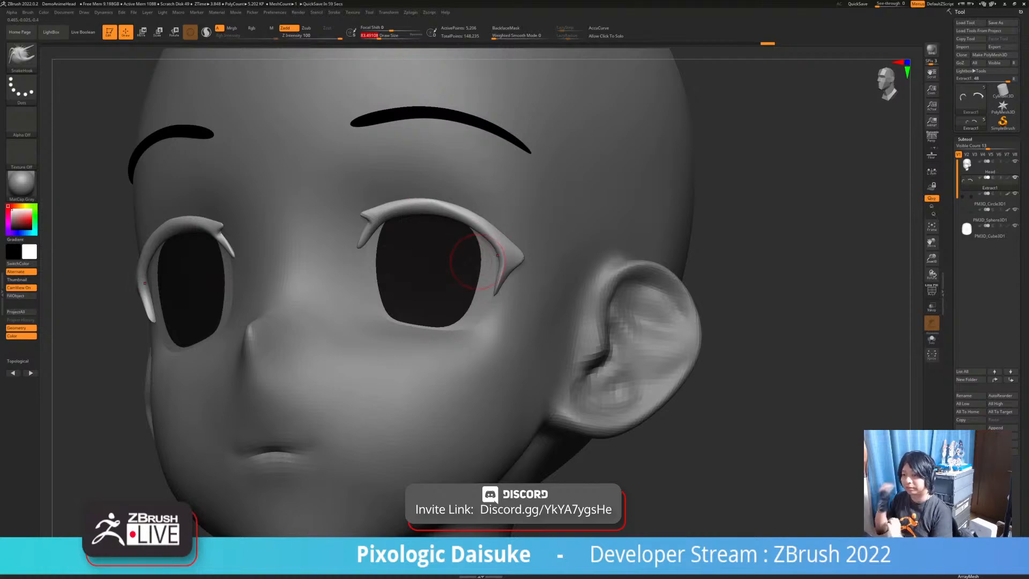
{"action": "right_click_drag", "start_coordinate": [493, 295], "coordinate": [512, 268]}
{"action": "left_click_drag", "start_coordinate": [493, 263], "coordinate": [487, 276], "text": "shift"}
{"action": "mouse_move", "coordinate": [526, 287]}
{"action": "right_mouse_down"}
{"action": "mouse_move", "coordinate": [510, 279]}
{"action": "mouse_move", "coordinate": [542, 230]}
{"action": "right_mouse_up"}
{"action": "right_click_drag", "start_coordinate": [496, 279], "coordinate": [528, 300], "text": "shift"}
{"action": "right_click_drag", "start_coordinate": [528, 300], "coordinate": [487, 271]}
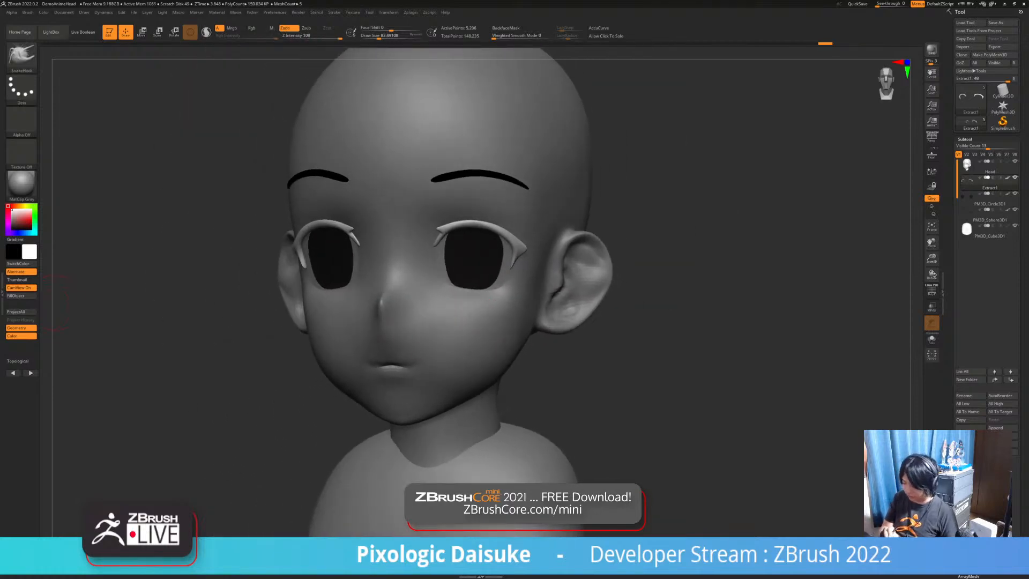
Fill the eyelashes with black and swap the main and secondary colours back
{"action": "left_click", "coordinate": [17, 263]}
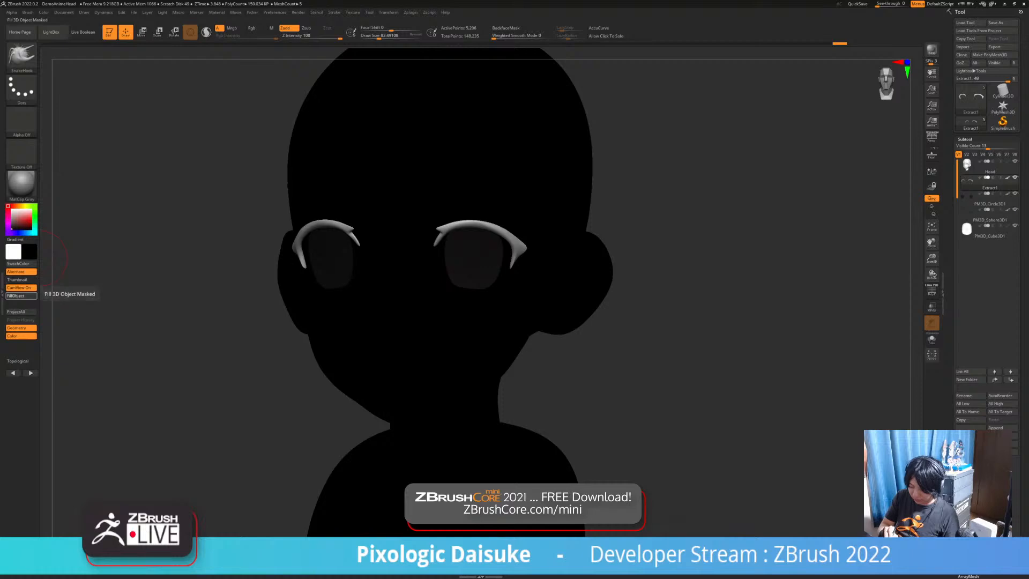
{"action": "left_click", "coordinate": [18, 295]}
{"action": "left_click", "coordinate": [18, 263]}
{"action": "mouse_move", "coordinate": [67, 263]}
{"action": "right_mouse_down"}
{"action": "mouse_move", "coordinate": [375, 75]}
{"action": "mouse_move", "coordinate": [424, 292]}
{"action": "mouse_move", "coordinate": [438, 276]}
{"action": "right_mouse_up"}
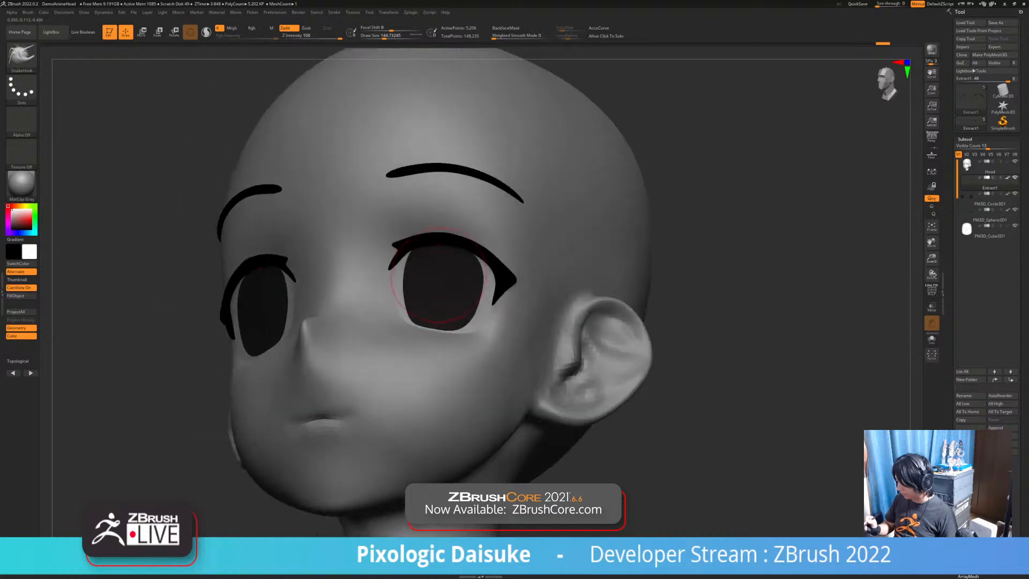
{"action": "right_click_drag", "start_coordinate": [501, 270], "coordinate": [504, 269]}
{"action": "mouse_move", "coordinate": [443, 282]}
{"action": "right_mouse_down"}
{"action": "mouse_move", "coordinate": [506, 292]}
{"action": "mouse_move", "coordinate": [504, 332]}
{"action": "mouse_move", "coordinate": [462, 330]}
{"action": "mouse_move", "coordinate": [541, 328]}
{"action": "mouse_move", "coordinate": [356, 324]}
{"action": "mouse_move", "coordinate": [485, 325]}
{"action": "mouse_move", "coordinate": [449, 328]}
{"action": "mouse_move", "coordinate": [480, 316]}
{"action": "right_mouse_up"}
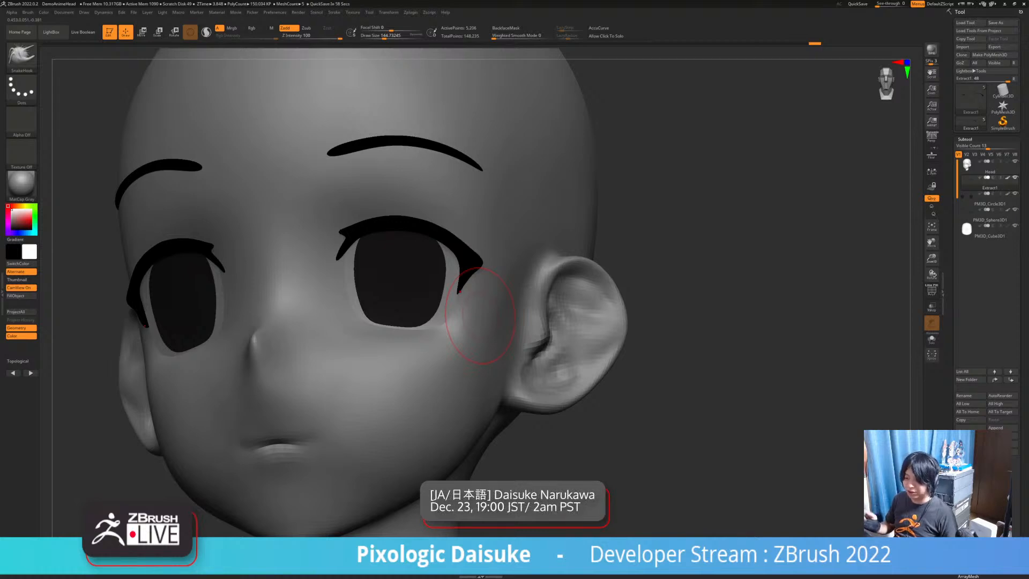
Turn on BackfaceMask in the SnakeHook brush's auto-masking settings
{"action": "left_click", "coordinate": [28, 12]}
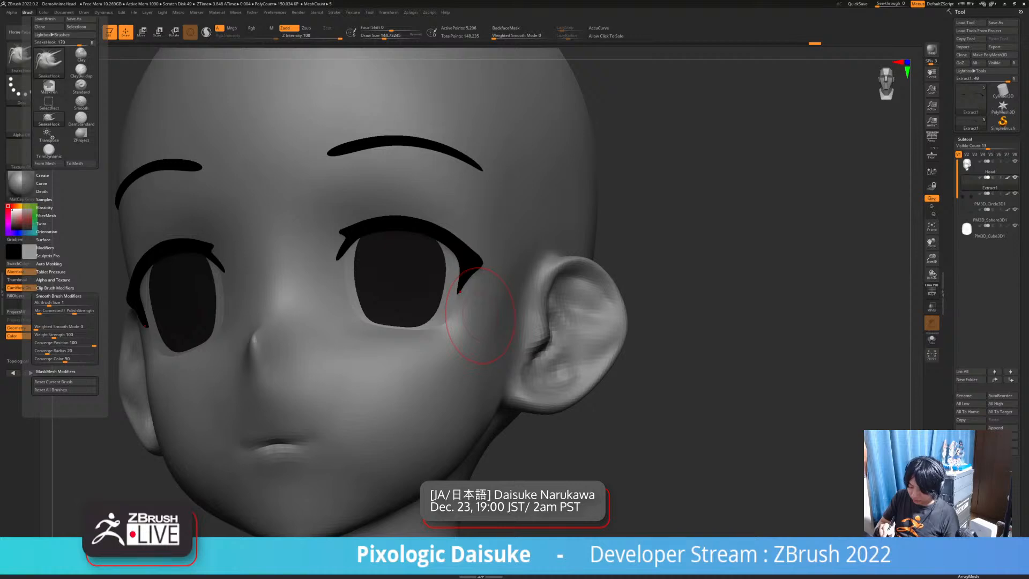
{"action": "left_click", "coordinate": [49, 264]}
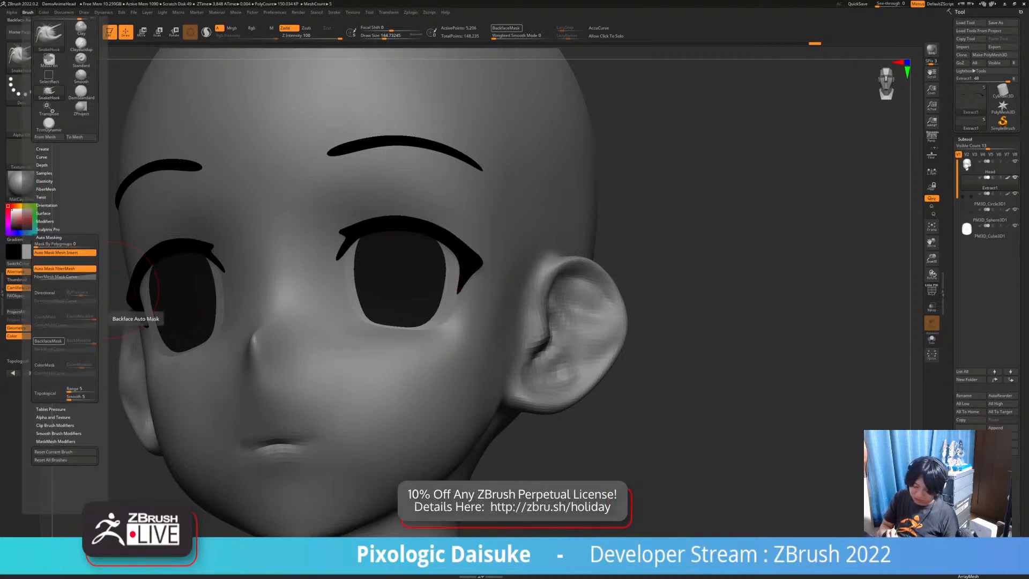
{"action": "left_click", "coordinate": [49, 341]}
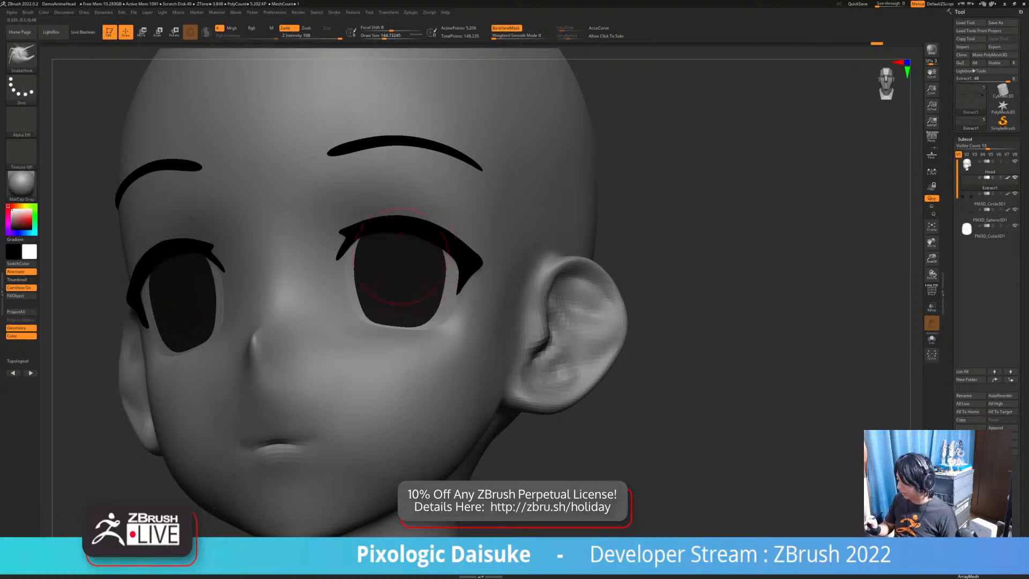
Try to pull the upper eyelash's lower edge down over the eye with backface masking, and undo it
{"action": "left_click_drag", "start_coordinate": [400, 274], "coordinate": [402, 269]}
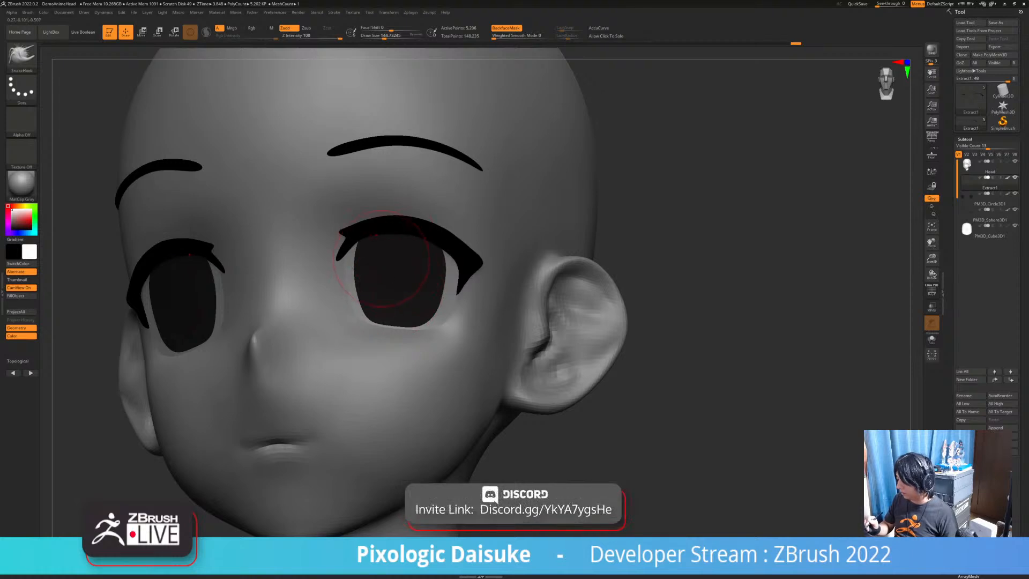
{"action": "right_click_drag", "start_coordinate": [402, 269], "coordinate": [387, 252]}
{"action": "left_click_drag", "start_coordinate": [379, 251], "coordinate": [377, 259]}
{"action": "right_click_drag", "start_coordinate": [380, 254], "coordinate": [399, 272]}
{"action": "left_click_drag", "start_coordinate": [408, 241], "coordinate": [411, 249]}
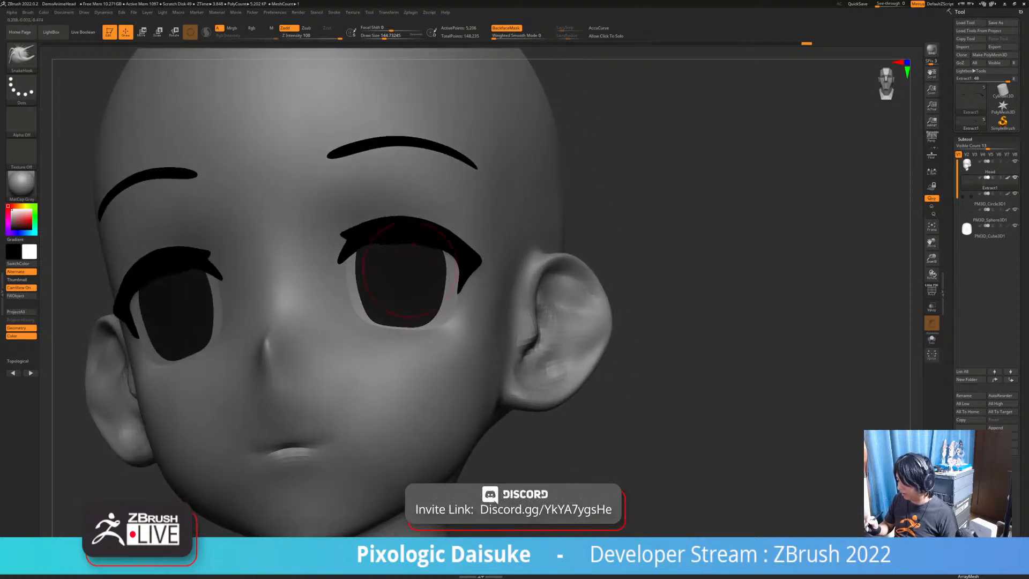
{"action": "key", "text": "ctrl"}
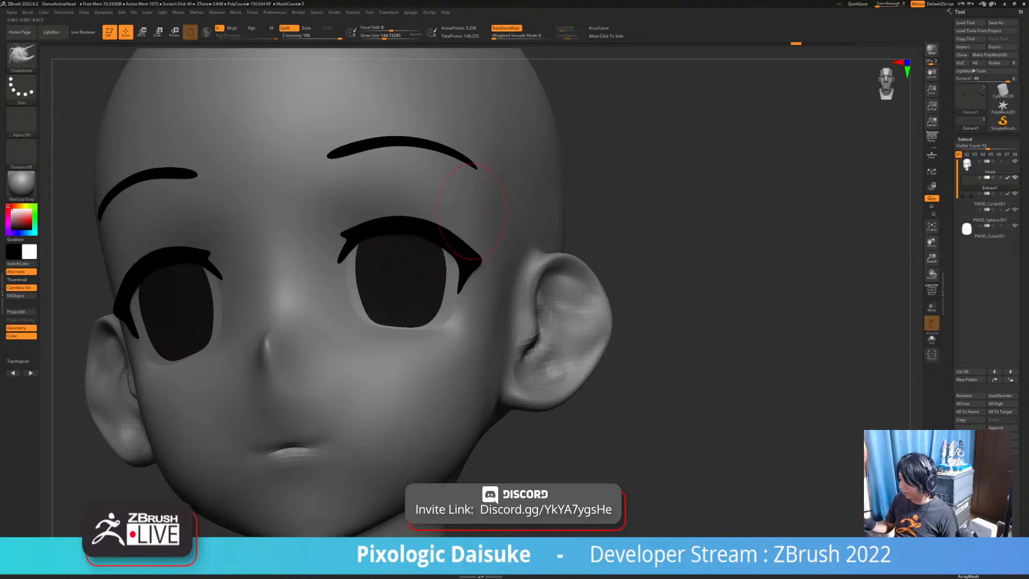
Try another pull near the eyelash's inner upper edge and undo it
{"action": "right_click_drag", "start_coordinate": [404, 234], "coordinate": [400, 209]}
{"action": "mouse_move", "coordinate": [368, 225]}
{"action": "left_mouse_down"}
{"action": "mouse_move", "coordinate": [369, 233]}
{"action": "mouse_move", "coordinate": [362, 224]}
{"action": "left_mouse_up"}
{"action": "key", "text": "ctrl"}
{"action": "mouse_move", "coordinate": [401, 255]}
{"action": "right_mouse_down"}
{"action": "mouse_move", "coordinate": [407, 273]}
{"action": "mouse_move", "coordinate": [359, 271]}
{"action": "mouse_move", "coordinate": [402, 269]}
{"action": "mouse_move", "coordinate": [365, 272]}
{"action": "mouse_move", "coordinate": [370, 262]}
{"action": "mouse_move", "coordinate": [420, 282]}
{"action": "mouse_move", "coordinate": [413, 287]}
{"action": "mouse_move", "coordinate": [414, 274]}
{"action": "mouse_move", "coordinate": [371, 283]}
{"action": "right_mouse_up"}
{"action": "key", "text": "ctrl+z"}
{"action": "key", "text": "ctrl+z"}
Set the draw size to about 39 for work on the eyelash's inner tips and subdivide the eyelash mesh once
{"action": "mouse_move", "coordinate": [418, 307]}
{"action": "right_mouse_down"}
{"action": "mouse_move", "coordinate": [443, 306]}
{"action": "mouse_move", "coordinate": [413, 306]}
{"action": "mouse_move", "coordinate": [432, 301]}
{"action": "mouse_move", "coordinate": [482, 320]}
{"action": "mouse_move", "coordinate": [399, 303]}
{"action": "mouse_move", "coordinate": [442, 319]}
{"action": "right_mouse_up"}
{"action": "left_click_drag", "start_coordinate": [384, 36], "coordinate": [374, 36]}
{"action": "right_click_drag", "start_coordinate": [405, 303], "coordinate": [450, 305]}
{"action": "right_click_drag", "start_coordinate": [464, 269], "coordinate": [431, 265]}
{"action": "right_click_drag", "start_coordinate": [496, 259], "coordinate": [501, 282], "text": "ctrl"}
{"action": "mouse_move", "coordinate": [328, 252]}
{"action": "right_mouse_down", "text": "ctrl"}
{"action": "mouse_move", "coordinate": [336, 294]}
{"action": "mouse_move", "coordinate": [335, 246]}
{"action": "right_mouse_up", "text": "ctrl"}
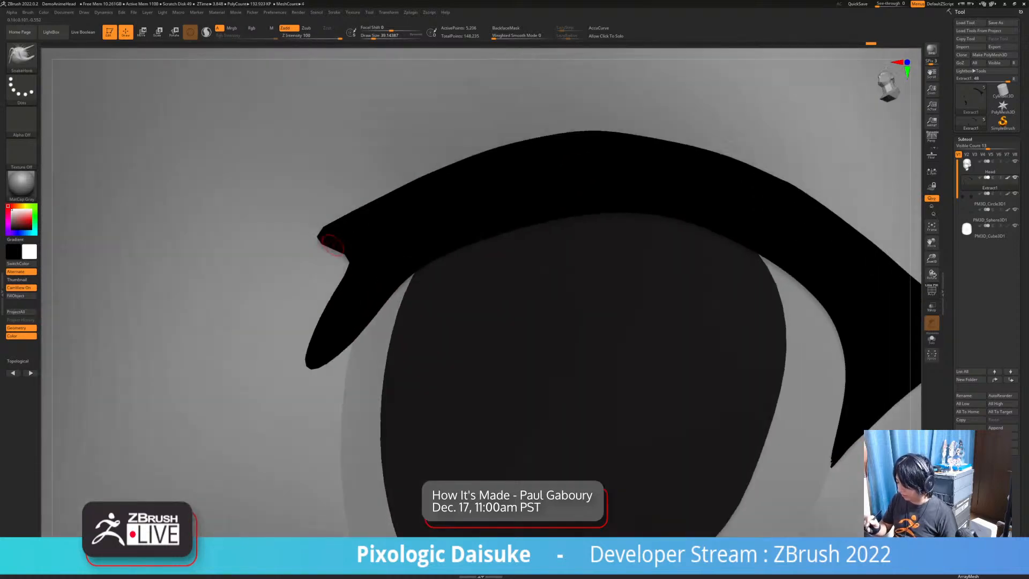
{"action": "key", "text": "ctrl+d"}
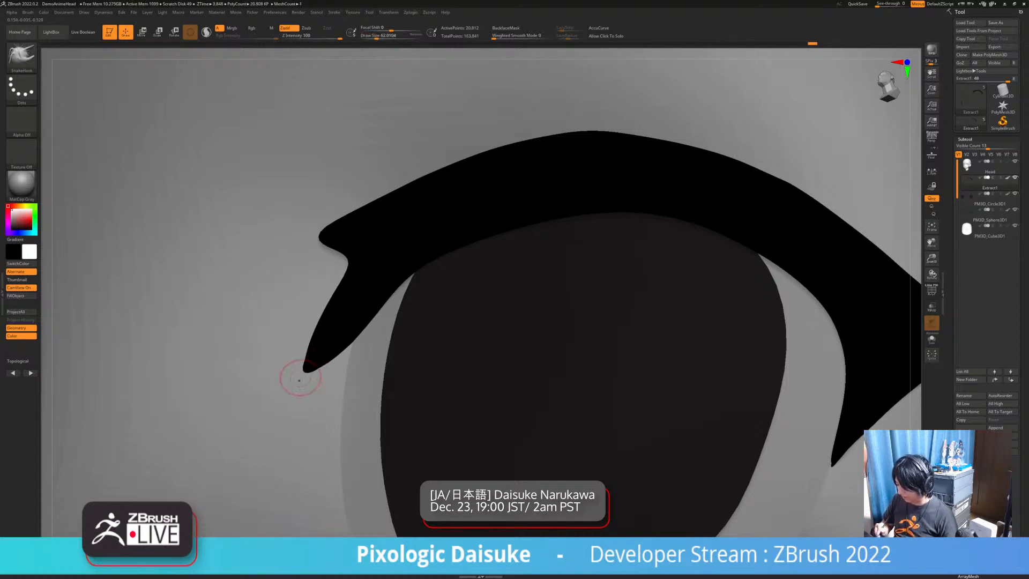
Try to stretch the lower inner lash tip to a finer point and undo it
{"action": "mouse_move", "coordinate": [300, 374]}
{"action": "right_mouse_down", "text": "ctrl"}
{"action": "mouse_move", "coordinate": [313, 397]}
{"action": "mouse_move", "coordinate": [313, 352]}
{"action": "mouse_move", "coordinate": [313, 385]}
{"action": "right_mouse_up", "text": "ctrl"}
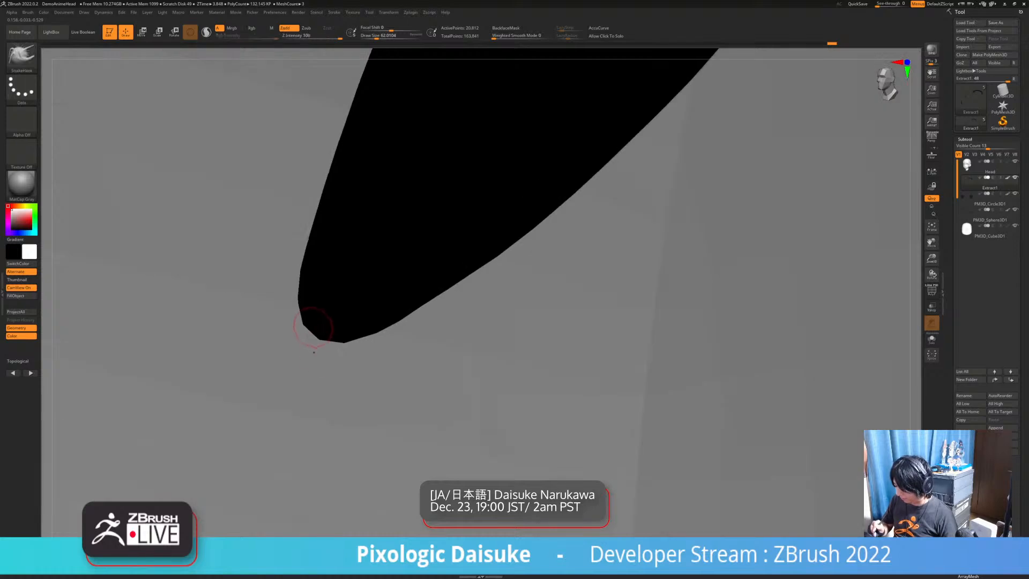
{"action": "left_click_drag", "start_coordinate": [320, 336], "coordinate": [313, 344]}
{"action": "right_click_drag", "start_coordinate": [309, 370], "coordinate": [318, 301], "text": "ctrl"}
{"action": "key", "text": "ctrl+z"}
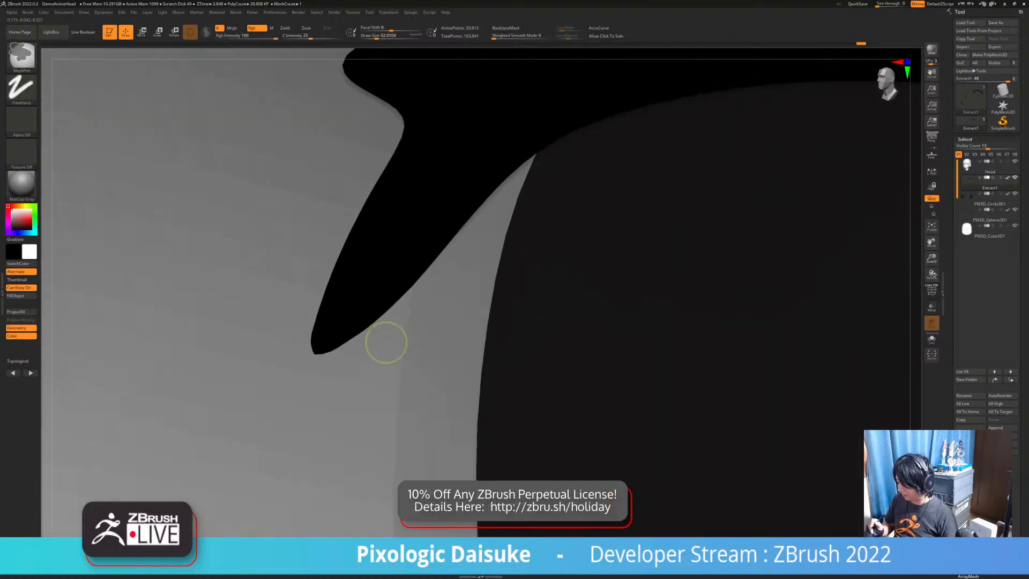
{"action": "right_click_drag", "start_coordinate": [373, 326], "coordinate": [272, 214], "text": "ctrl"}
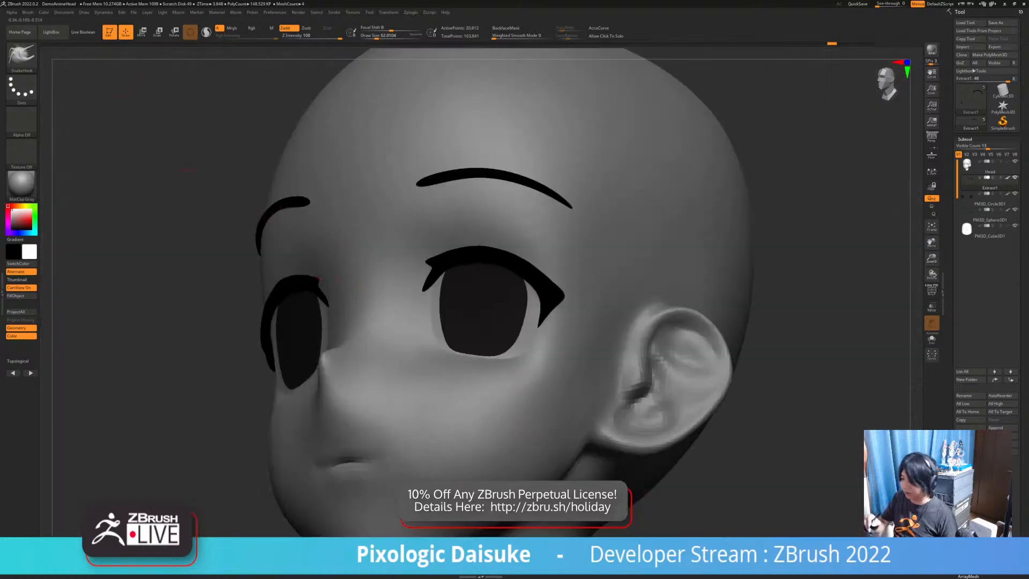
Turn on AccuCurve for the SnakeHook brush and set the draw size to about 128
{"action": "left_click", "coordinate": [28, 12]}
{"action": "left_click_drag", "start_coordinate": [103, 300], "coordinate": [102, 288]}
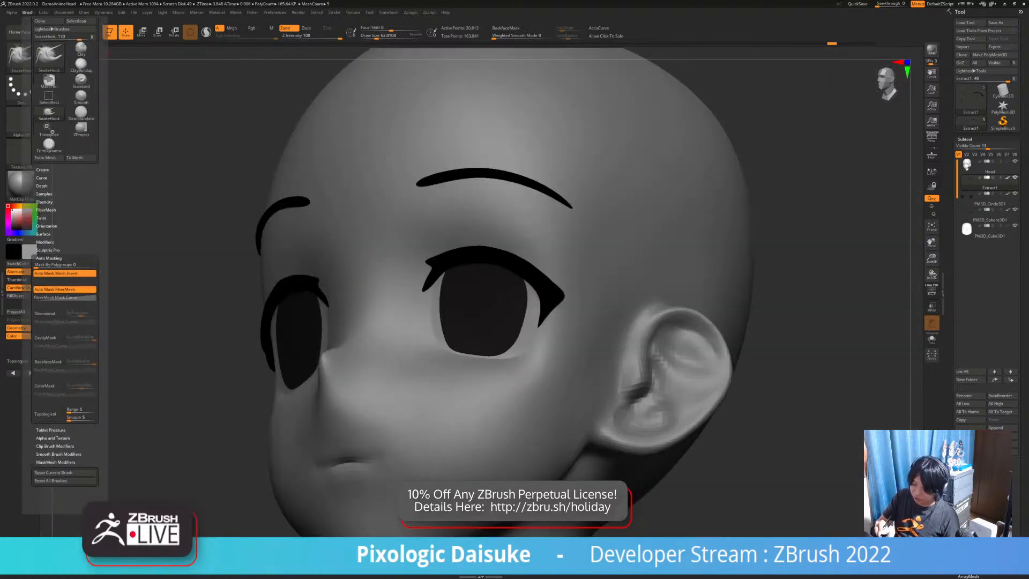
{"action": "left_click", "coordinate": [42, 177]}
{"action": "left_click", "coordinate": [44, 192]}
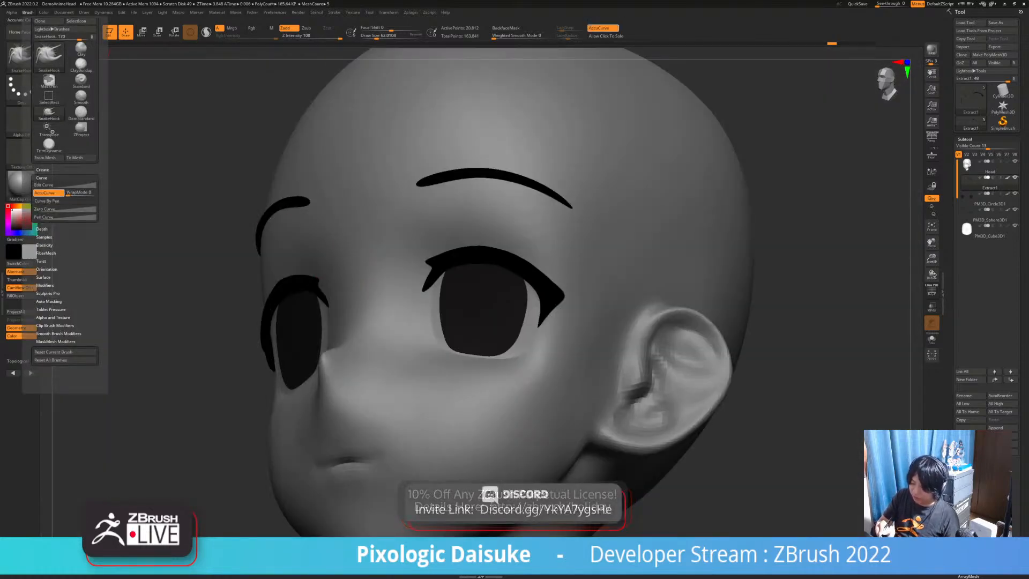
{"action": "left_click_drag", "start_coordinate": [377, 36], "coordinate": [383, 37]}
{"action": "mouse_move", "coordinate": [408, 245]}
{"action": "right_mouse_down", "text": "ctrl"}
{"action": "mouse_move", "coordinate": [422, 309]}
{"action": "mouse_move", "coordinate": [447, 310]}
{"action": "right_mouse_up", "text": "ctrl"}
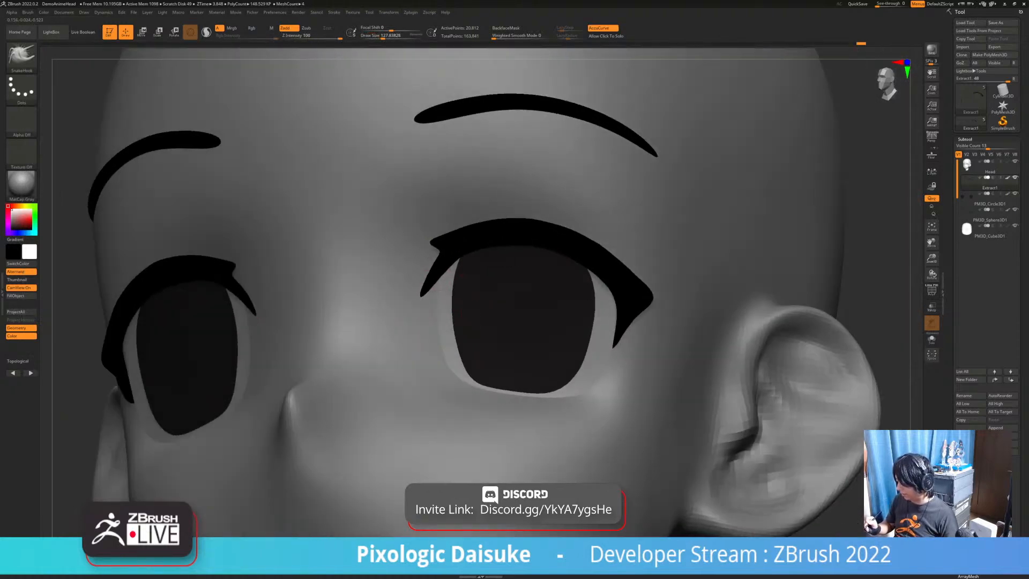
Set the draw size to about 62 and pull the eyelash's two inner tips into finer points
{"action": "right_click_drag", "start_coordinate": [515, 341], "coordinate": [474, 330], "text": "alt"}
{"action": "right_click_drag", "start_coordinate": [572, 337], "coordinate": [407, 102]}
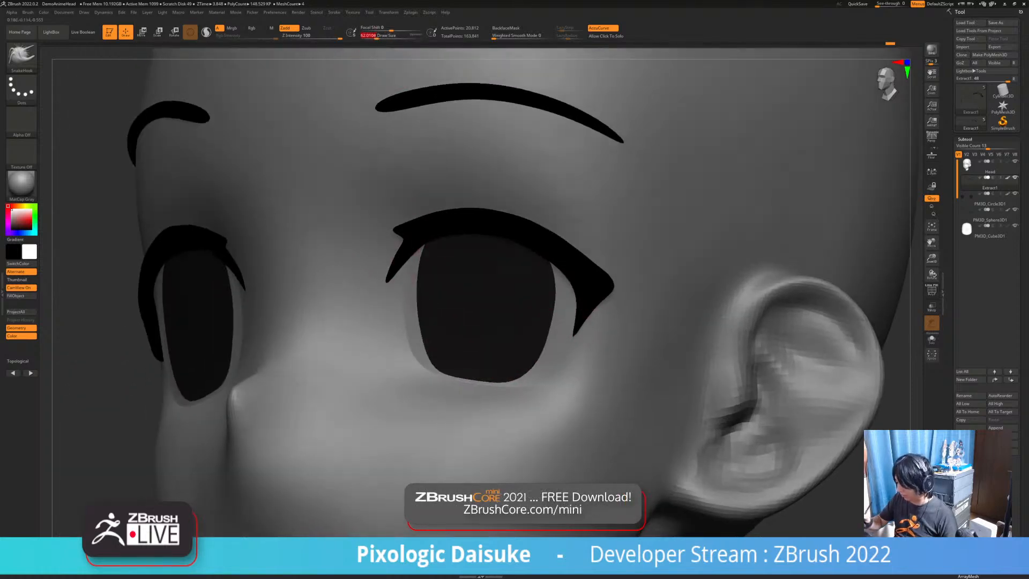
{"action": "scroll", "coordinate": [389, 231], "scroll_direction": "up", "scroll_amount": 5}
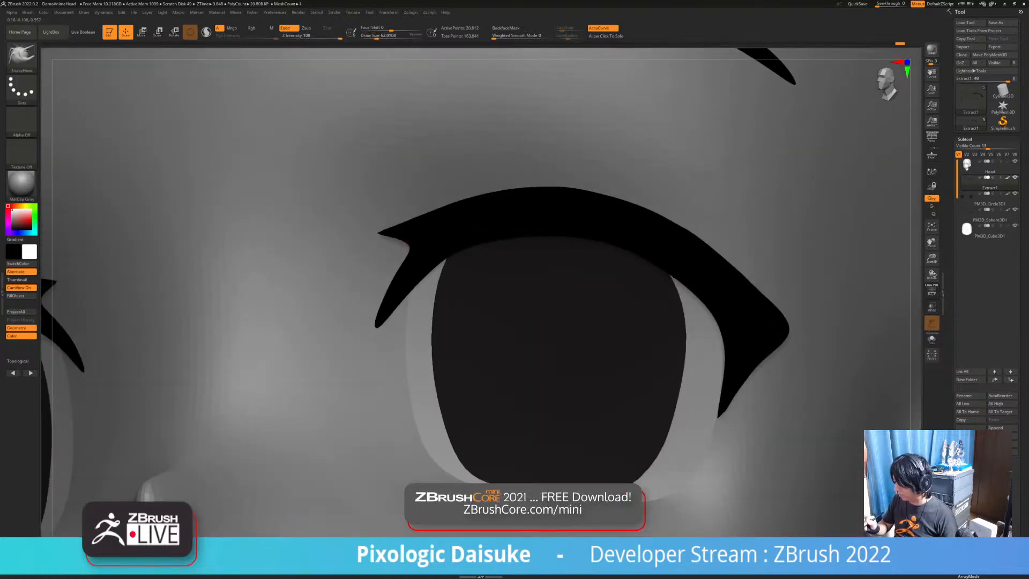
{"action": "scroll", "coordinate": [405, 245], "scroll_direction": "down", "scroll_amount": 4}
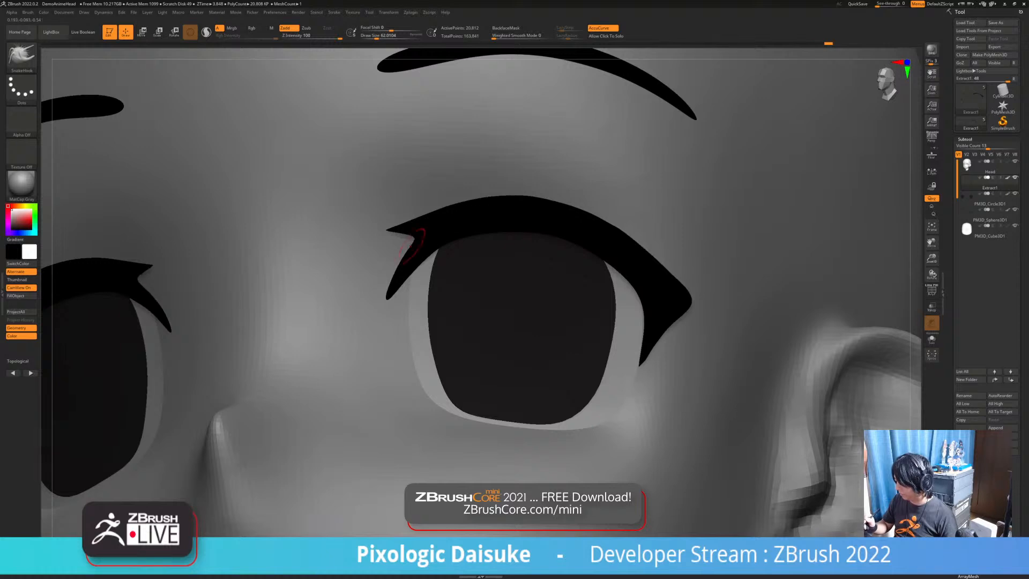
{"action": "right_click_drag", "start_coordinate": [398, 272], "coordinate": [404, 248], "text": "alt"}
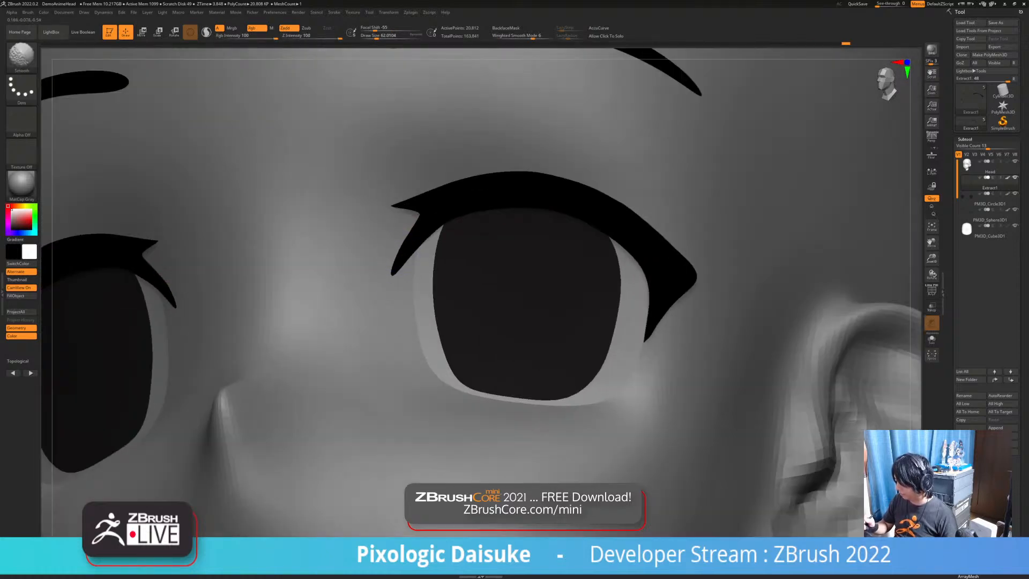
Smooth the eyelash's outer corner and draw it out to a sharper point
{"action": "mouse_move", "coordinate": [680, 252]}
{"action": "right_mouse_down", "text": "ctrl"}
{"action": "mouse_move", "coordinate": [696, 281]}
{"action": "mouse_move", "coordinate": [496, 301]}
{"action": "mouse_move", "coordinate": [494, 263]}
{"action": "right_mouse_up", "text": "ctrl"}
{"action": "mouse_move", "coordinate": [494, 262]}
{"action": "right_mouse_down"}
{"action": "mouse_move", "coordinate": [495, 230]}
{"action": "mouse_move", "coordinate": [474, 279]}
{"action": "mouse_move", "coordinate": [517, 282]}
{"action": "mouse_move", "coordinate": [501, 287]}
{"action": "right_mouse_up"}
{"action": "mouse_move", "coordinate": [664, 300]}
{"action": "left_mouse_down", "text": "shift"}
{"action": "mouse_move", "coordinate": [750, 294]}
{"action": "mouse_move", "coordinate": [643, 292]}
{"action": "left_mouse_up", "text": "shift"}
{"action": "right_click_drag", "start_coordinate": [465, 279], "coordinate": [496, 255]}
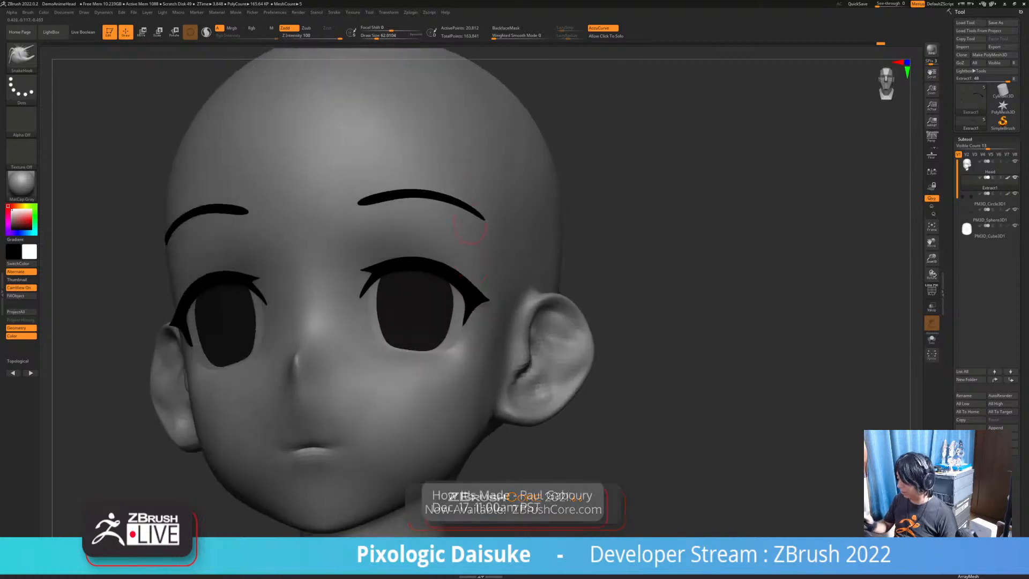
Set the draw size to about 83 and pull a small extra spike from the eyelash's upper edge near the outer corner
{"action": "mouse_move", "coordinate": [451, 230]}
{"action": "right_mouse_down", "text": "ctrl"}
{"action": "mouse_move", "coordinate": [455, 279]}
{"action": "mouse_move", "coordinate": [482, 251]}
{"action": "right_mouse_up", "text": "ctrl"}
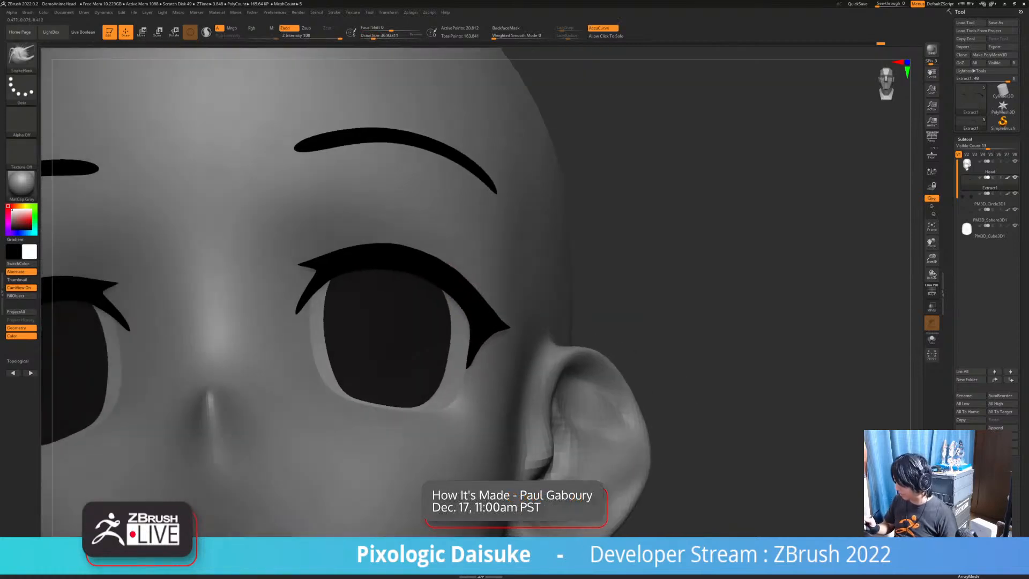
{"action": "mouse_move", "coordinate": [496, 316]}
{"action": "right_mouse_down"}
{"action": "mouse_move", "coordinate": [479, 291]}
{"action": "mouse_move", "coordinate": [484, 269]}
{"action": "mouse_move", "coordinate": [480, 325]}
{"action": "mouse_move", "coordinate": [490, 289]}
{"action": "mouse_move", "coordinate": [474, 310]}
{"action": "right_mouse_up"}
{"action": "left_click", "coordinate": [379, 36]}
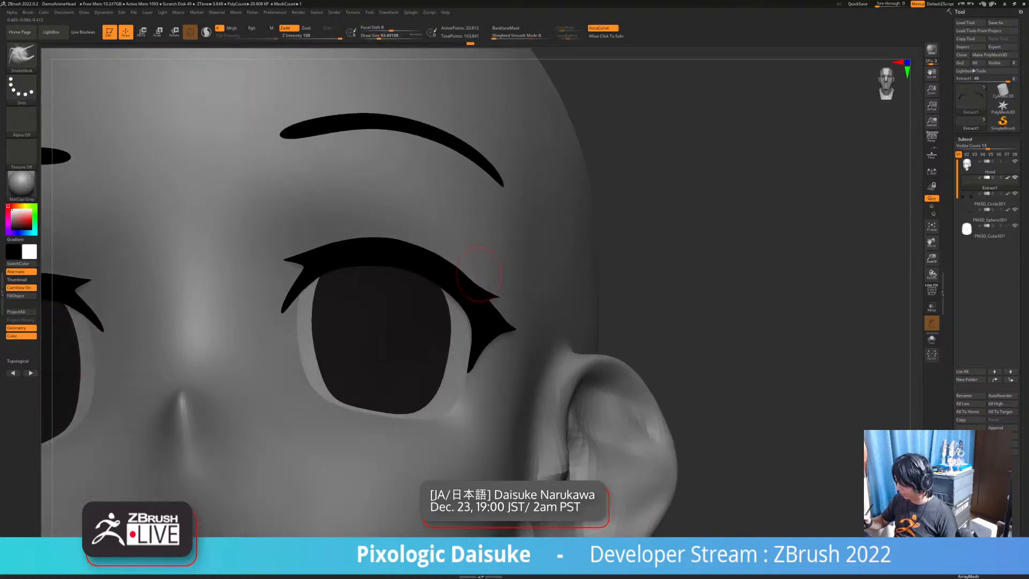
{"action": "mouse_move", "coordinate": [472, 260]}
{"action": "right_mouse_down", "text": "ctrl"}
{"action": "mouse_move", "coordinate": [461, 234]}
{"action": "mouse_move", "coordinate": [413, 230]}
{"action": "mouse_move", "coordinate": [426, 236]}
{"action": "right_mouse_up", "text": "ctrl"}
{"action": "key", "text": "ctrl+z"}
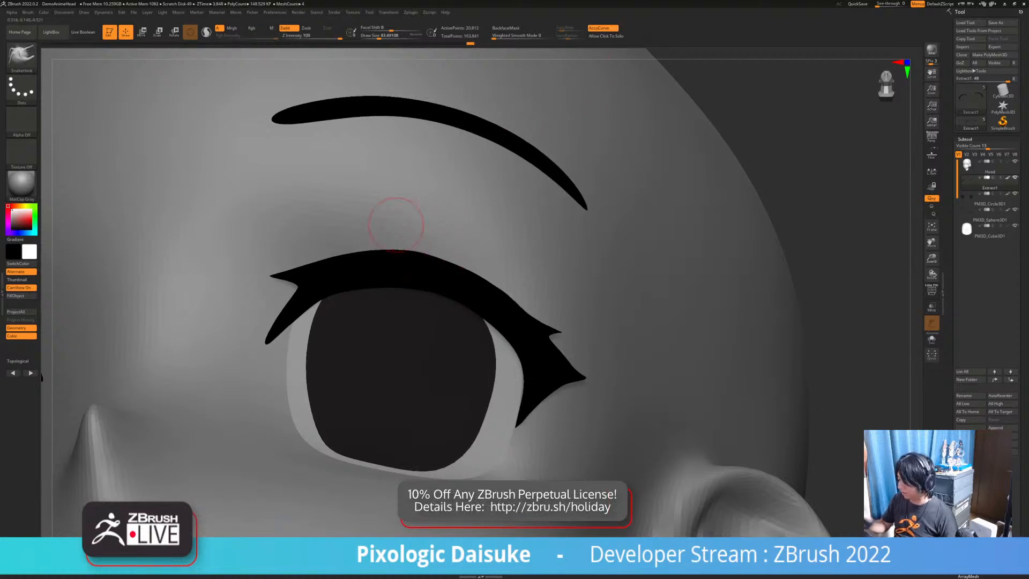
Reduce the draw size to about 35 and pull small spikes from the eyelash's upper edge towards the inner and outer ends
{"action": "left_click_drag", "start_coordinate": [378, 36], "coordinate": [373, 36]}
{"action": "right_click_drag", "start_coordinate": [339, 237], "coordinate": [309, 260]}
{"action": "left_click_drag", "start_coordinate": [343, 259], "coordinate": [337, 254]}
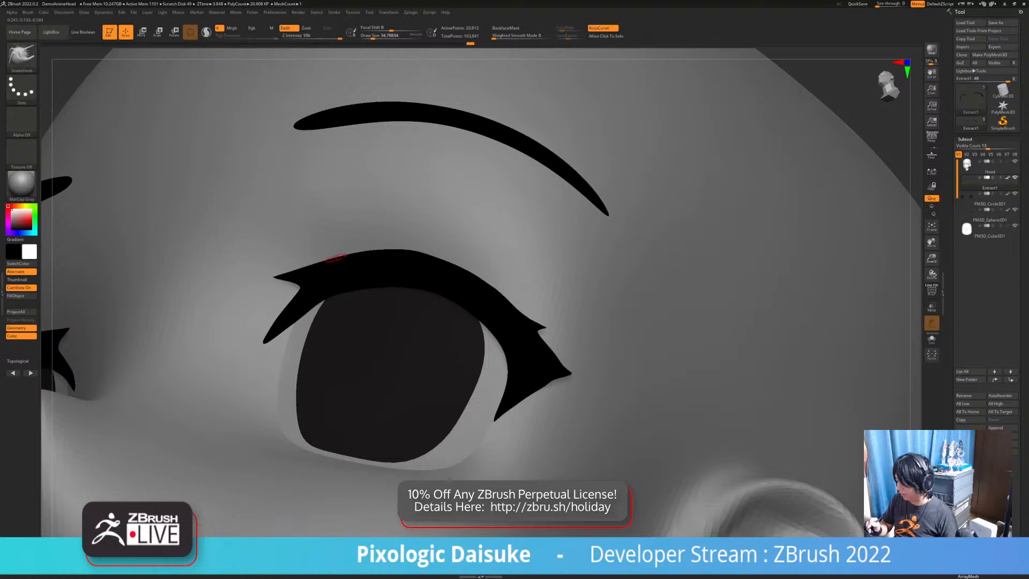
{"action": "right_click_drag", "start_coordinate": [333, 257], "coordinate": [402, 252], "text": "ctrl"}
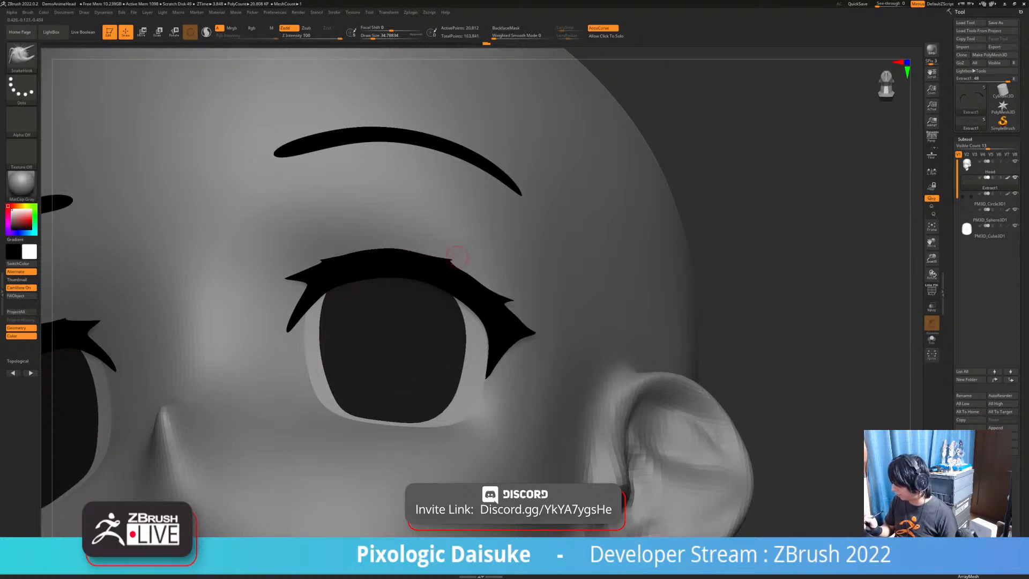
Check the lashes on the whole face, turn off AccuCurve for the SnakeHook brush and make the head the active subtool
{"action": "right_click_drag", "start_coordinate": [446, 267], "coordinate": [450, 215], "text": "ctrl"}
{"action": "right_click_drag", "start_coordinate": [450, 214], "coordinate": [456, 268]}
{"action": "right_click_drag", "start_coordinate": [455, 268], "coordinate": [452, 309], "text": "shift"}
{"action": "left_click", "coordinate": [419, 357], "text": "alt"}
{"action": "right_click_drag", "start_coordinate": [420, 356], "coordinate": [456, 349]}
{"action": "right_click_drag", "start_coordinate": [531, 343], "coordinate": [453, 336]}
{"action": "mouse_move", "coordinate": [453, 335]}
{"action": "right_mouse_down"}
{"action": "mouse_move", "coordinate": [378, 333]}
{"action": "mouse_move", "coordinate": [517, 330]}
{"action": "mouse_move", "coordinate": [463, 331]}
{"action": "right_mouse_up"}
{"action": "left_click", "coordinate": [411, 244], "text": "alt"}
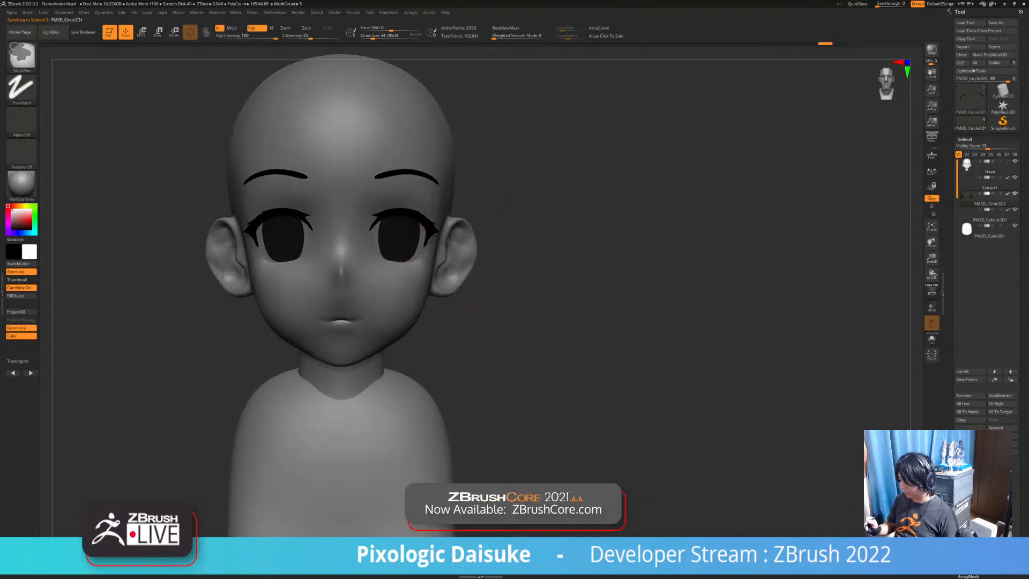
{"action": "left_click", "coordinate": [600, 28]}
{"action": "left_click", "coordinate": [419, 309], "text": "alt"}
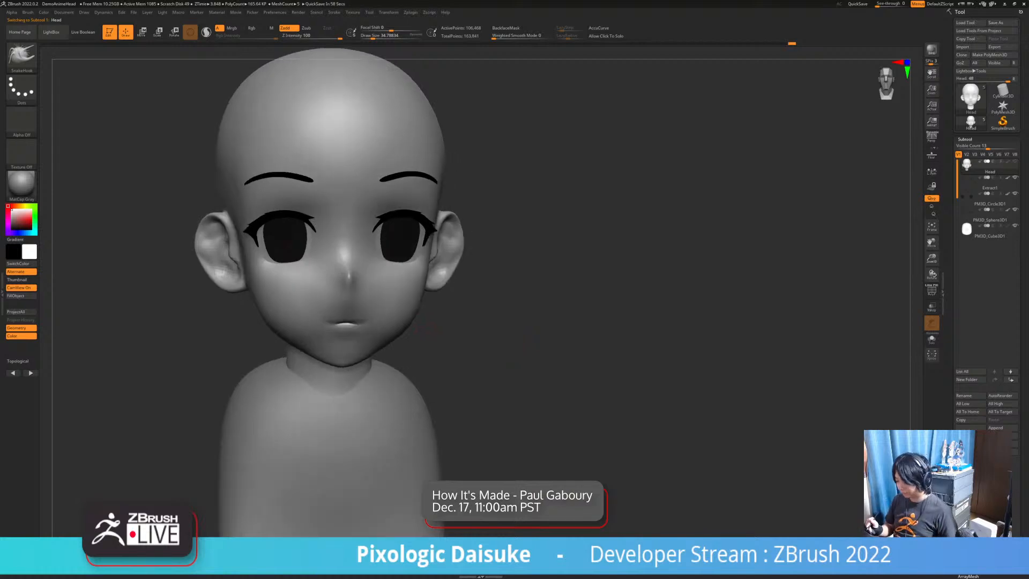
Raise the SnakeHook brush's draw size to about 124 for work on the anime head
{"action": "left_click", "coordinate": [21, 57]}
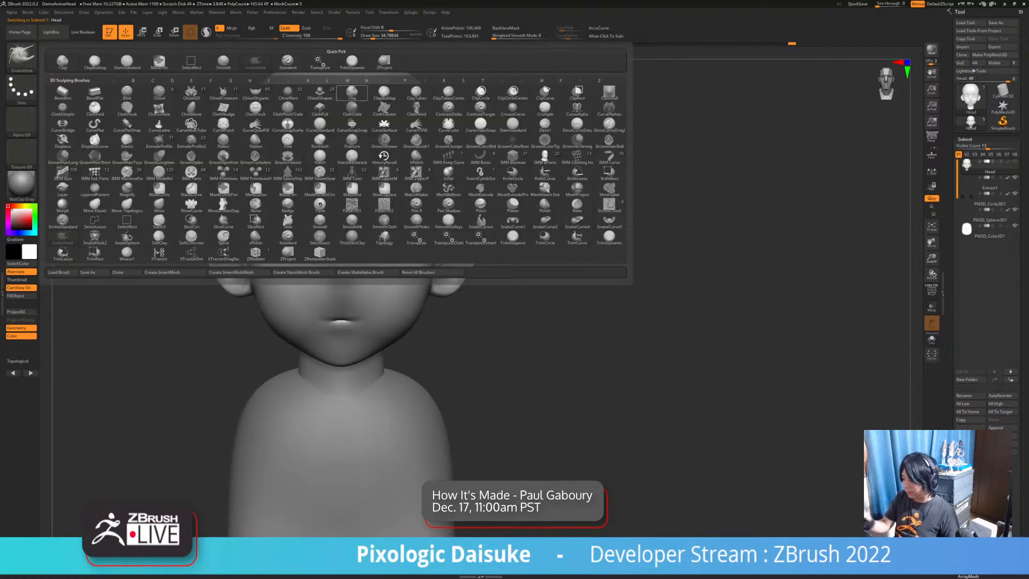
{"action": "left_click", "coordinate": [382, 36]}
{"action": "right_click_drag", "start_coordinate": [347, 306], "coordinate": [370, 343], "text": "ctrl"}
{"action": "left_click_drag", "start_coordinate": [336, 328], "coordinate": [336, 333]}
{"action": "mouse_move", "coordinate": [353, 354]}
{"action": "right_mouse_down", "text": "ctrl"}
{"action": "mouse_move", "coordinate": [384, 323]}
{"action": "mouse_move", "coordinate": [369, 323]}
{"action": "mouse_move", "coordinate": [387, 353]}
{"action": "mouse_move", "coordinate": [382, 320]}
{"action": "mouse_move", "coordinate": [418, 318]}
{"action": "mouse_move", "coordinate": [351, 327]}
{"action": "mouse_move", "coordinate": [394, 333]}
{"action": "mouse_move", "coordinate": [391, 320]}
{"action": "mouse_move", "coordinate": [392, 339]}
{"action": "mouse_move", "coordinate": [386, 322]}
{"action": "mouse_move", "coordinate": [368, 322]}
{"action": "mouse_move", "coordinate": [436, 307]}
{"action": "right_mouse_up", "text": "ctrl"}
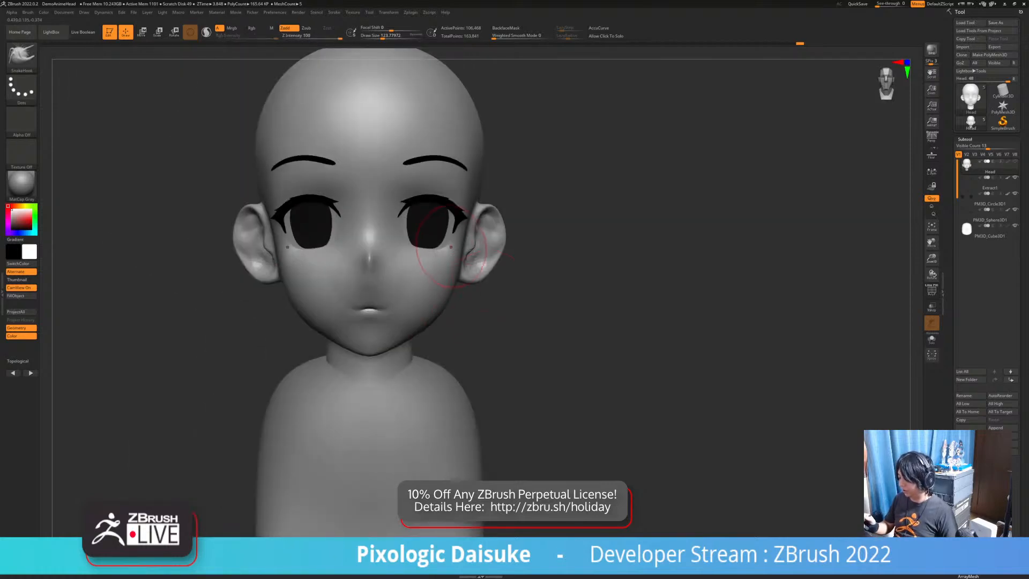
Make the eye subtool PM3D_Circle3D1 active and turn the Head subtool's visibility back on
{"action": "left_click", "coordinate": [441, 232], "text": "alt"}
{"action": "mouse_move", "coordinate": [498, 287]}
{"action": "right_mouse_down"}
{"action": "mouse_move", "coordinate": [459, 288]}
{"action": "mouse_move", "coordinate": [491, 288]}
{"action": "right_mouse_up"}
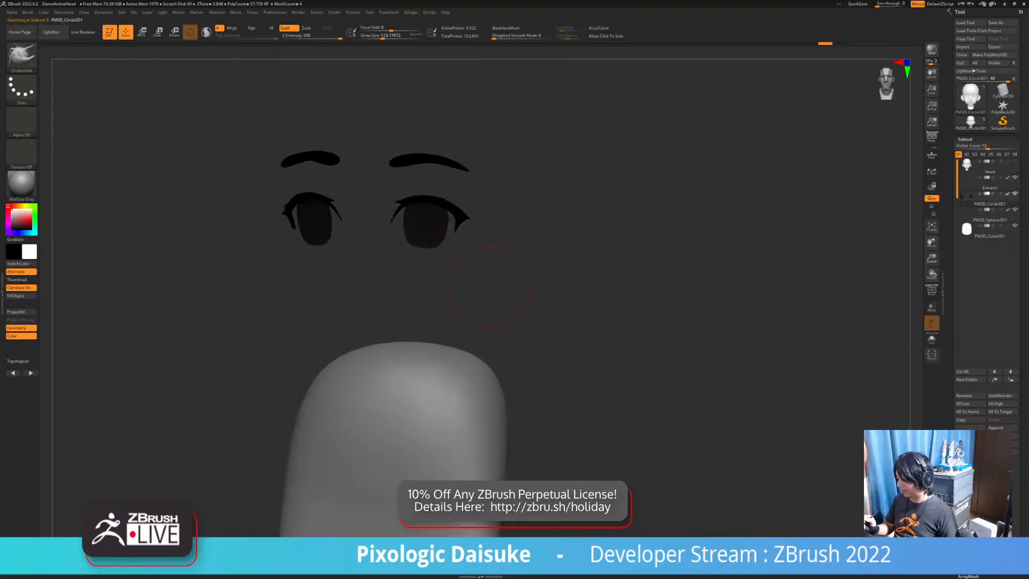
{"action": "left_click", "coordinate": [1014, 161]}
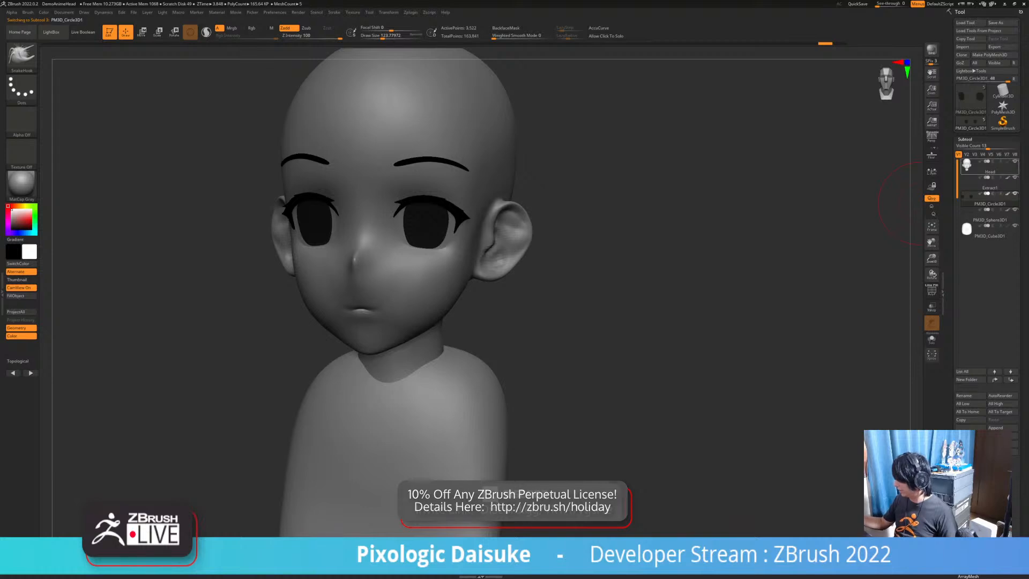
Switch the active subtool between the head and the eyes, ending on PM3D_Circle3D1 in a front view
{"action": "mouse_move", "coordinate": [482, 289]}
{"action": "right_mouse_down"}
{"action": "mouse_move", "coordinate": [375, 276]}
{"action": "mouse_move", "coordinate": [474, 277]}
{"action": "mouse_move", "coordinate": [327, 277]}
{"action": "mouse_move", "coordinate": [375, 284]}
{"action": "right_mouse_up"}
{"action": "left_click", "coordinate": [418, 273], "text": "alt"}
{"action": "mouse_move", "coordinate": [443, 299]}
{"action": "right_mouse_down"}
{"action": "mouse_move", "coordinate": [365, 294]}
{"action": "mouse_move", "coordinate": [415, 303]}
{"action": "mouse_move", "coordinate": [428, 316]}
{"action": "mouse_move", "coordinate": [417, 354]}
{"action": "mouse_move", "coordinate": [419, 332]}
{"action": "mouse_move", "coordinate": [425, 355]}
{"action": "mouse_move", "coordinate": [447, 331]}
{"action": "mouse_move", "coordinate": [482, 326]}
{"action": "mouse_move", "coordinate": [444, 332]}
{"action": "mouse_move", "coordinate": [465, 334]}
{"action": "mouse_move", "coordinate": [465, 359]}
{"action": "mouse_move", "coordinate": [482, 356]}
{"action": "mouse_move", "coordinate": [449, 295]}
{"action": "mouse_move", "coordinate": [438, 328]}
{"action": "mouse_move", "coordinate": [429, 322]}
{"action": "mouse_move", "coordinate": [478, 304]}
{"action": "mouse_move", "coordinate": [461, 311]}
{"action": "right_mouse_up"}
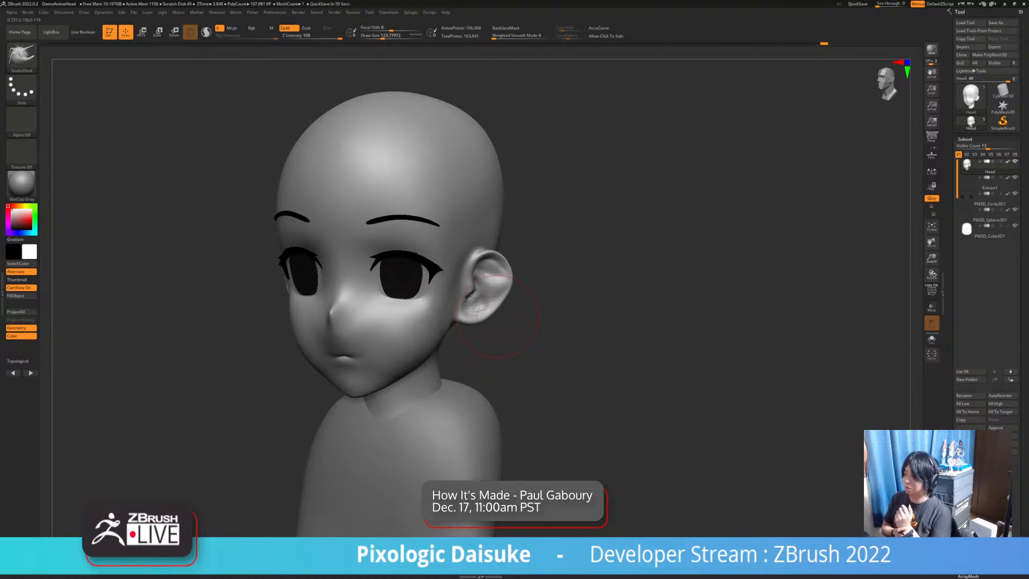
{"action": "mouse_move", "coordinate": [456, 302]}
{"action": "right_mouse_down", "text": "shift"}
{"action": "mouse_move", "coordinate": [485, 303]}
{"action": "mouse_move", "coordinate": [495, 322]}
{"action": "mouse_move", "coordinate": [467, 293]}
{"action": "right_mouse_up", "text": "shift"}
{"action": "left_click", "coordinate": [417, 241], "text": "alt"}
{"action": "mouse_move", "coordinate": [429, 260]}
{"action": "right_mouse_down"}
{"action": "mouse_move", "coordinate": [406, 261]}
{"action": "mouse_move", "coordinate": [414, 284]}
{"action": "mouse_move", "coordinate": [415, 268]}
{"action": "mouse_move", "coordinate": [393, 268]}
{"action": "mouse_move", "coordinate": [403, 259]}
{"action": "mouse_move", "coordinate": [364, 252]}
{"action": "mouse_move", "coordinate": [414, 262]}
{"action": "mouse_move", "coordinate": [465, 237]}
{"action": "mouse_move", "coordinate": [501, 236]}
{"action": "mouse_move", "coordinate": [474, 246]}
{"action": "mouse_move", "coordinate": [540, 278]}
{"action": "mouse_move", "coordinate": [457, 255]}
{"action": "right_mouse_up"}
{"action": "left_click", "coordinate": [421, 271], "text": "alt"}
{"action": "left_click", "coordinate": [464, 289], "text": "alt"}
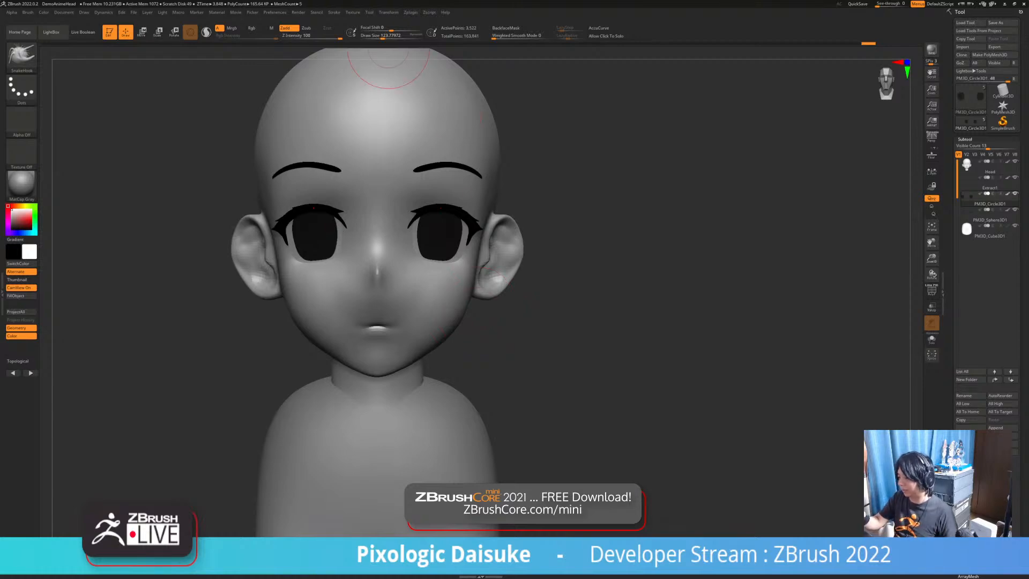
Select Texture 27, the wood-chip image, and add it to Spotlight over the character's face
{"action": "left_click", "coordinate": [352, 12]}
{"action": "left_click", "coordinate": [372, 115]}
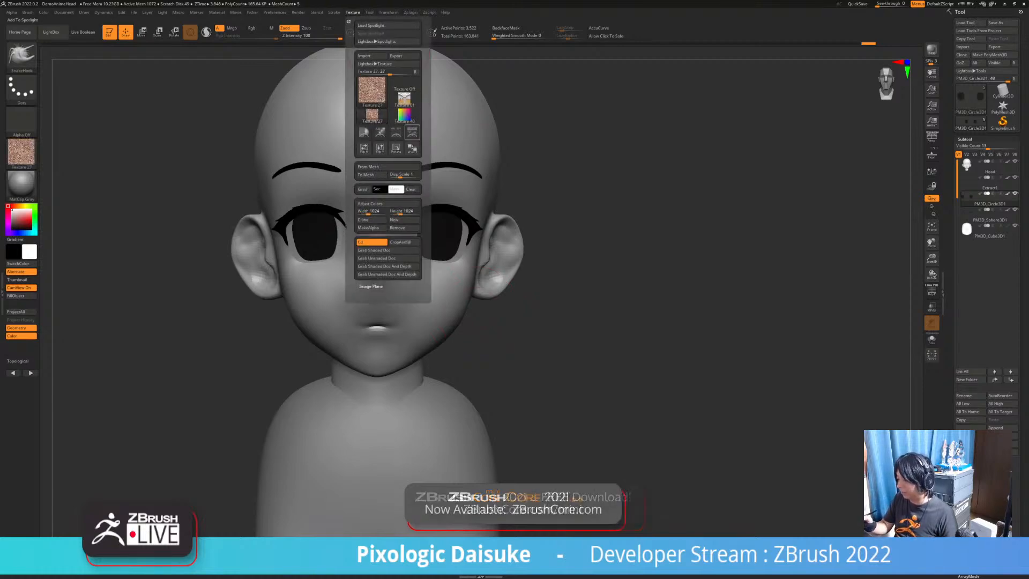
{"action": "left_click", "coordinate": [412, 133]}
{"action": "left_click_drag", "start_coordinate": [476, 294], "coordinate": [378, 226]}
{"action": "key", "text": "shift+z"}
{"action": "key", "text": "shift+z"}
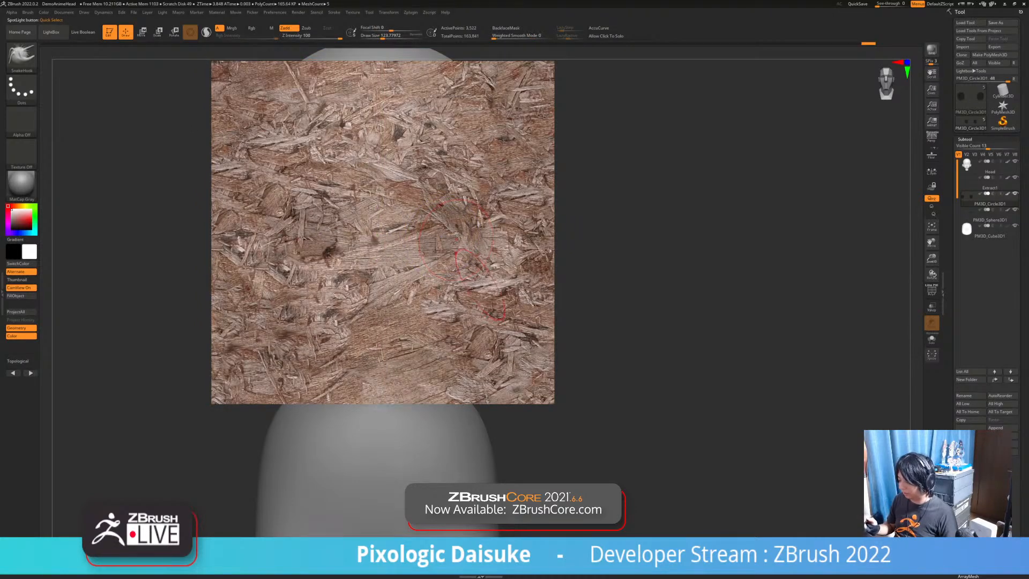
Switch Spotlight repeatedly between its editing dial and brush mode while the wood texture is displayed
{"action": "key", "text": "shift+z"}
{"action": "key", "text": "shift+z"}
{"action": "key", "text": "z"}
{"action": "key", "text": "z"}
{"action": "key", "text": "z"}
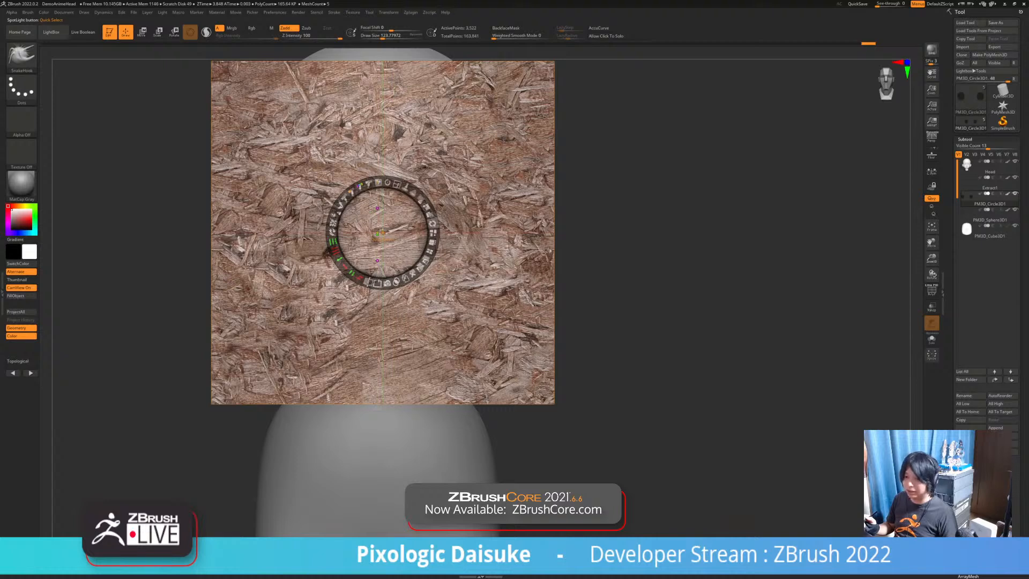
{"action": "key", "text": "z"}
{"action": "key", "text": "z"}
{"action": "key", "text": "z"}
{"action": "key", "text": "z"}
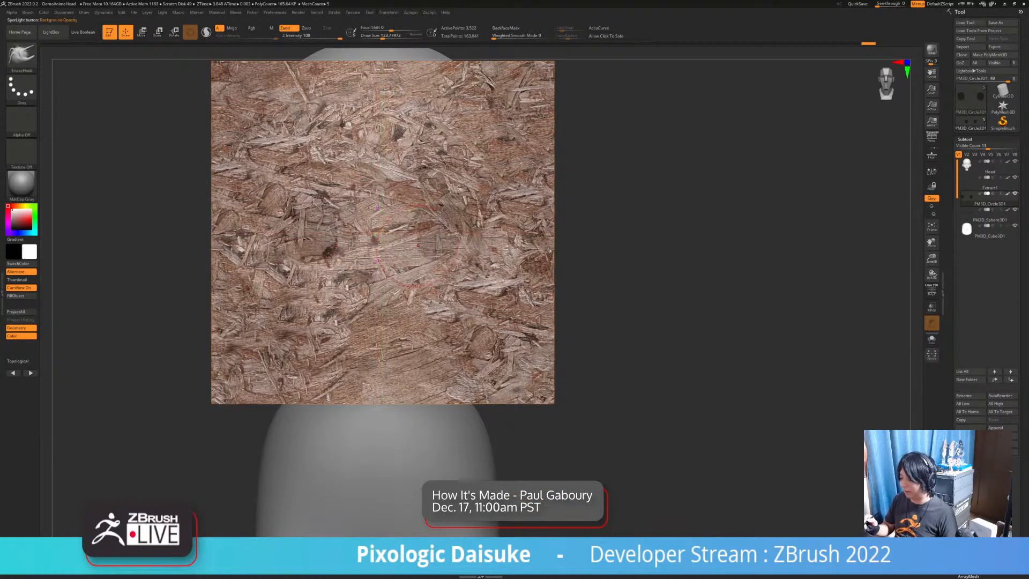
{"action": "key", "text": "z"}
{"action": "key", "text": "z"}
{"action": "key", "text": "z"}
{"action": "key", "text": "z"}
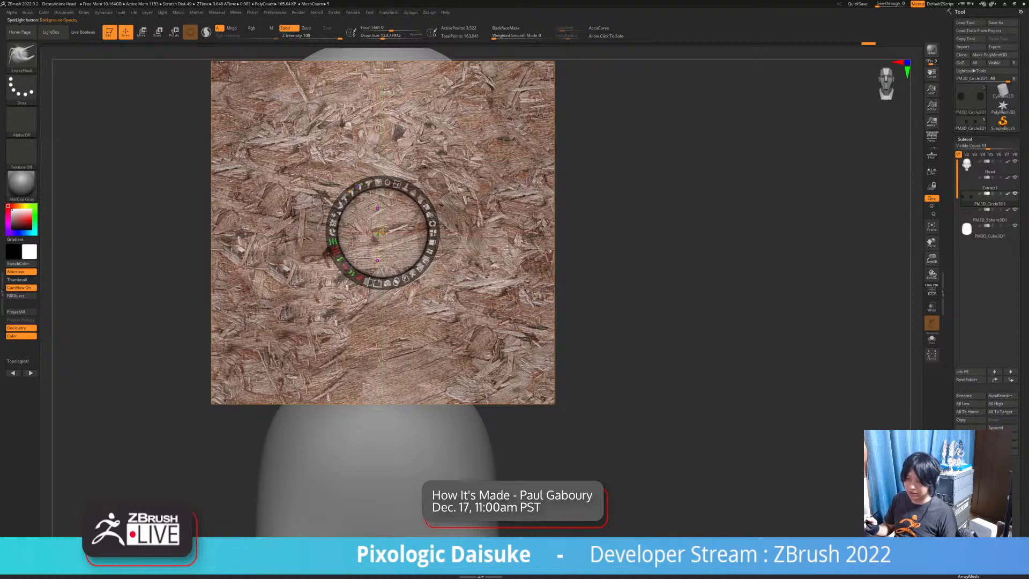
{"action": "key", "text": "z"}
{"action": "key", "text": "z"}
{"action": "key", "text": "z"}
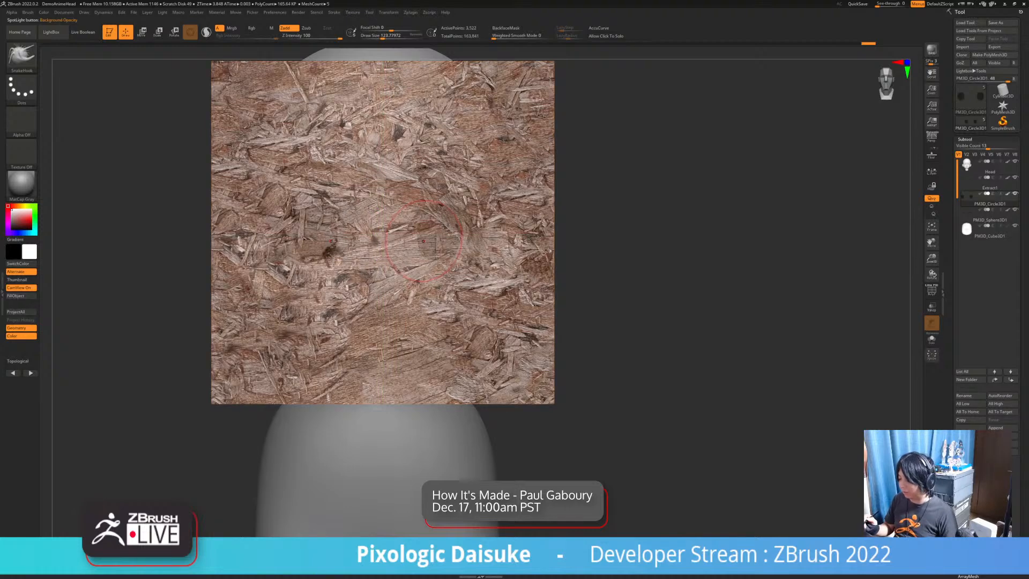
Turn the whole Spotlight image off and on repeatedly over the face
{"action": "key", "text": "shift+z"}
{"action": "key", "text": "shift+z"}
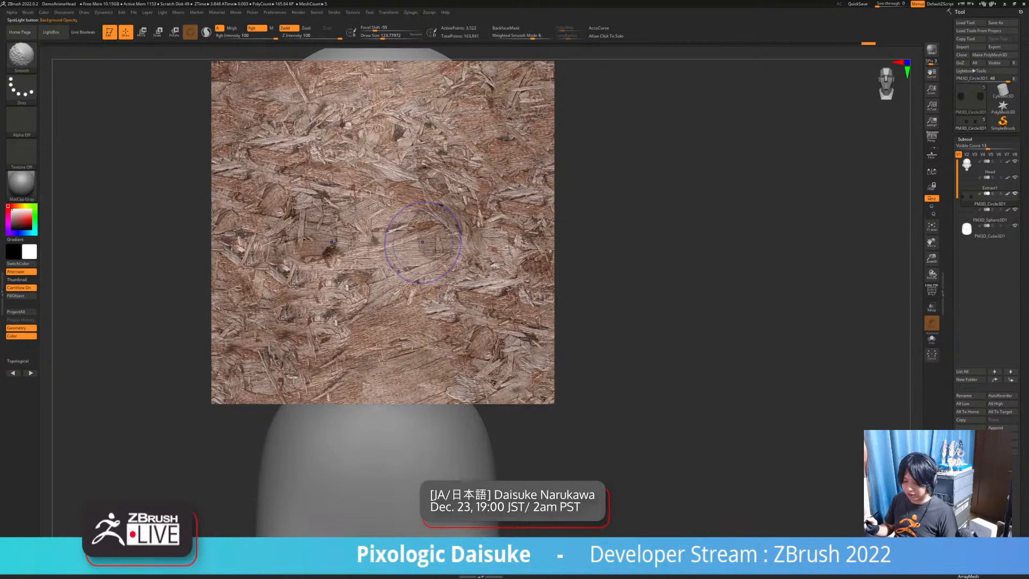
{"action": "key", "text": "shift+z"}
{"action": "key", "text": "shift+z"}
{"action": "key", "text": "shift+z"}
{"action": "key", "text": "shift+z"}
{"action": "key", "text": "shift+z"}
{"action": "key", "text": "shift+z"}
{"action": "key", "text": "shift+z"}
{"action": "key", "text": "shift+z"}
{"action": "key", "text": "shift+z"}
{"action": "key", "text": "shift+z"}
{"action": "key", "text": "shift+z"}
{"action": "key", "text": "shift+z"}
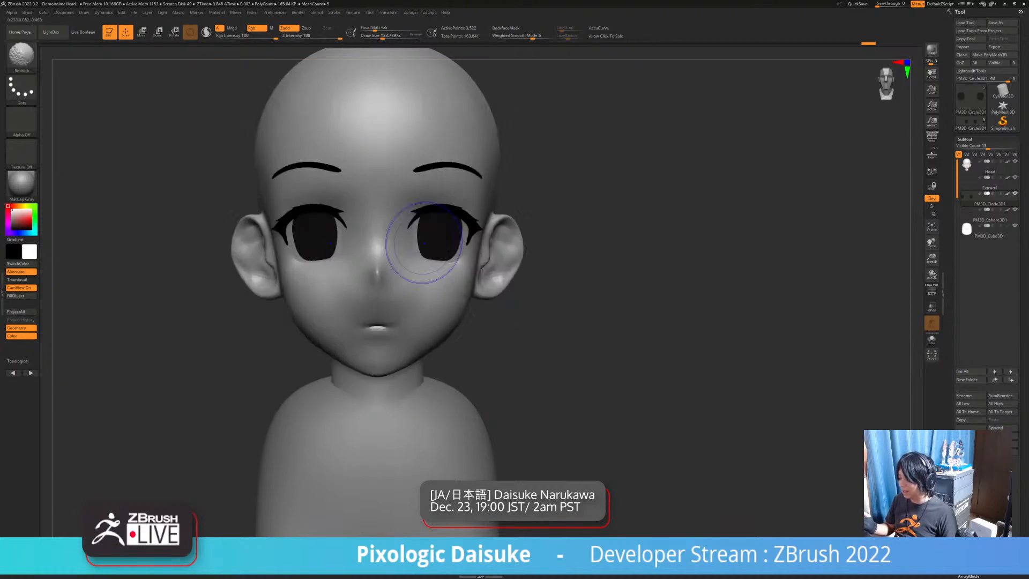
{"action": "key", "text": "shift+z"}
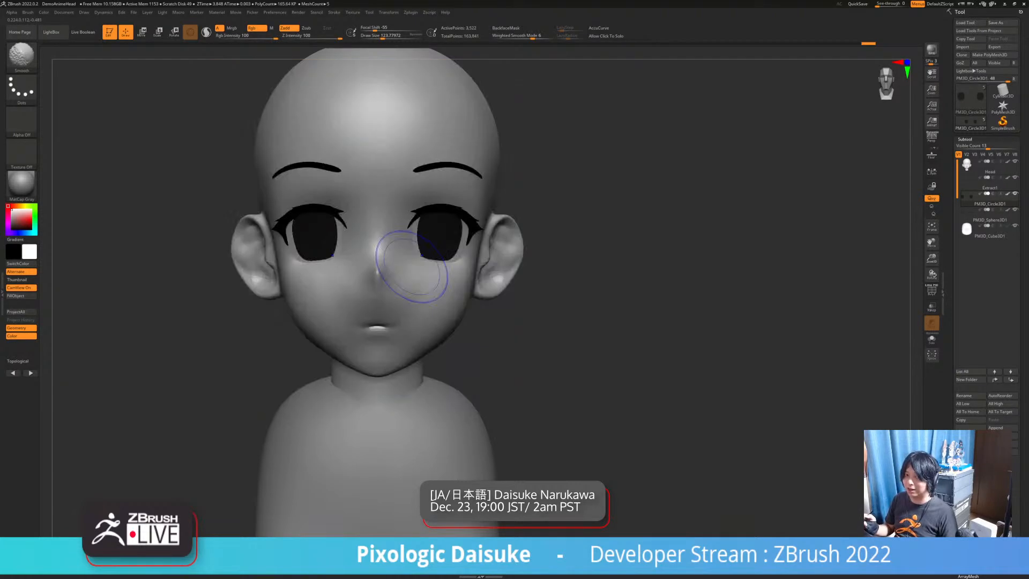
{"action": "key", "text": "shift+z"}
{"action": "key", "text": "shift+z"}
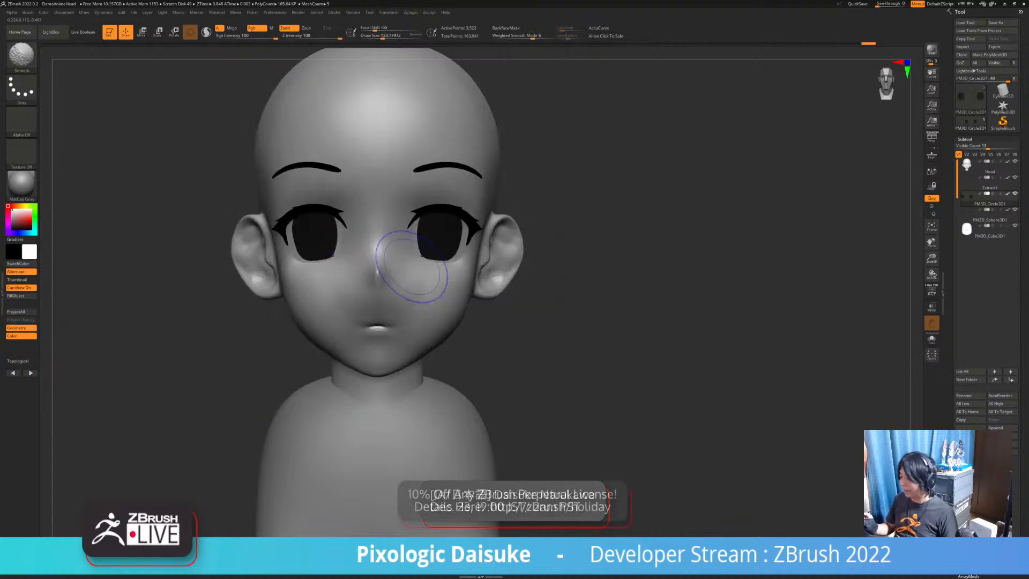
Redisplay Spotlight with its dial, move the wood texture over the character's eye and make it semi-transparent
{"action": "key", "text": "shift+z"}
{"action": "key", "text": "z"}
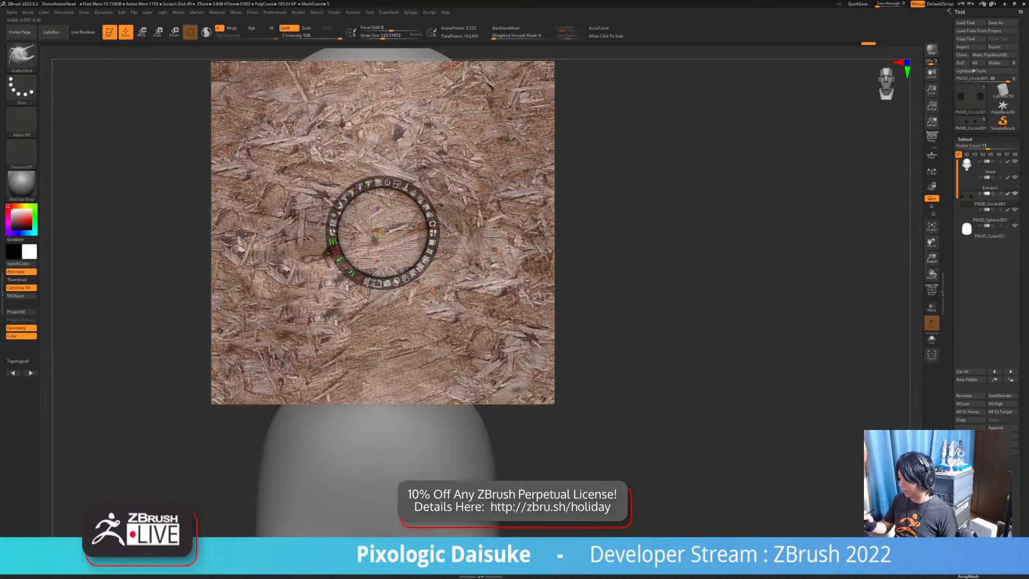
{"action": "mouse_move", "coordinate": [419, 198]}
{"action": "left_mouse_down"}
{"action": "mouse_move", "coordinate": [405, 185]}
{"action": "mouse_move", "coordinate": [463, 201]}
{"action": "mouse_move", "coordinate": [461, 224]}
{"action": "left_mouse_up"}
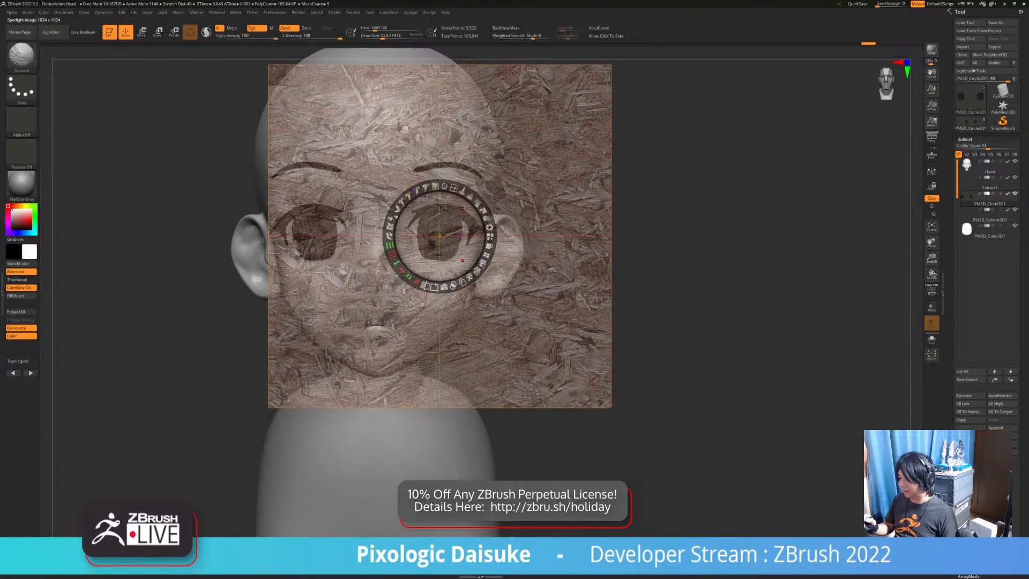
{"action": "key", "text": "shift+z"}
{"action": "key", "text": "shift+z"}
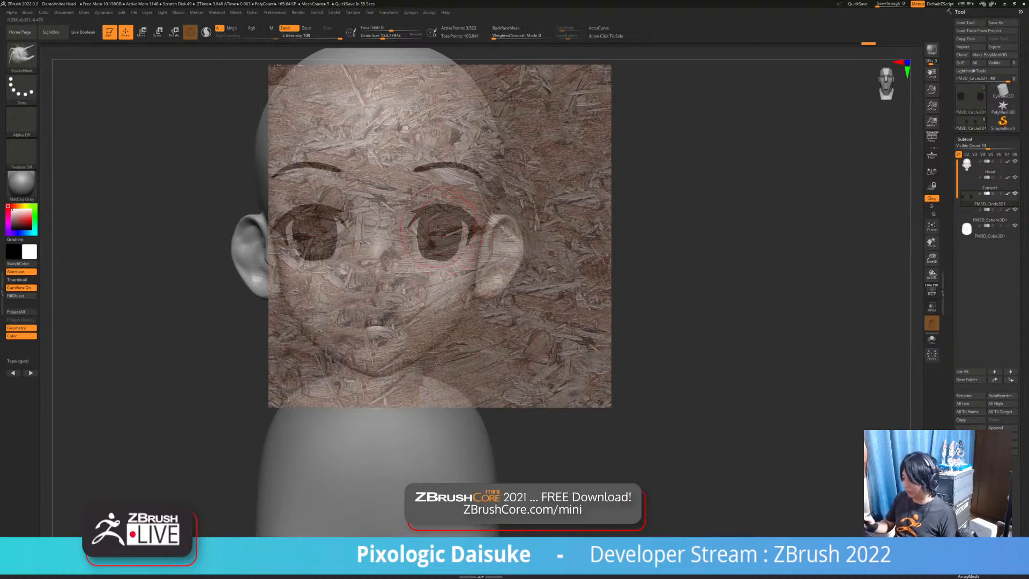
Undo the last brush edits on the eye subtool
{"action": "key", "text": "ctrl+z"}
{"action": "key", "text": "ctrl+z"}
{"action": "key", "text": "ctrl+z"}
{"action": "key", "text": "ctrl+z"}
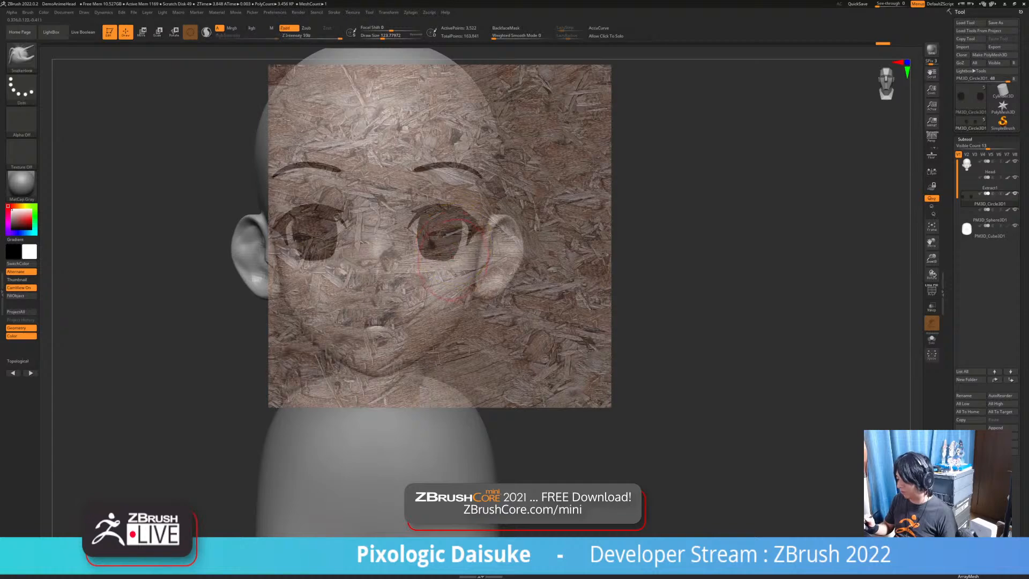
Try sculpting the Spotlight wood texture as relief onto the Head subtool's cheeks, and undo it
{"action": "left_click", "coordinate": [22, 56]}
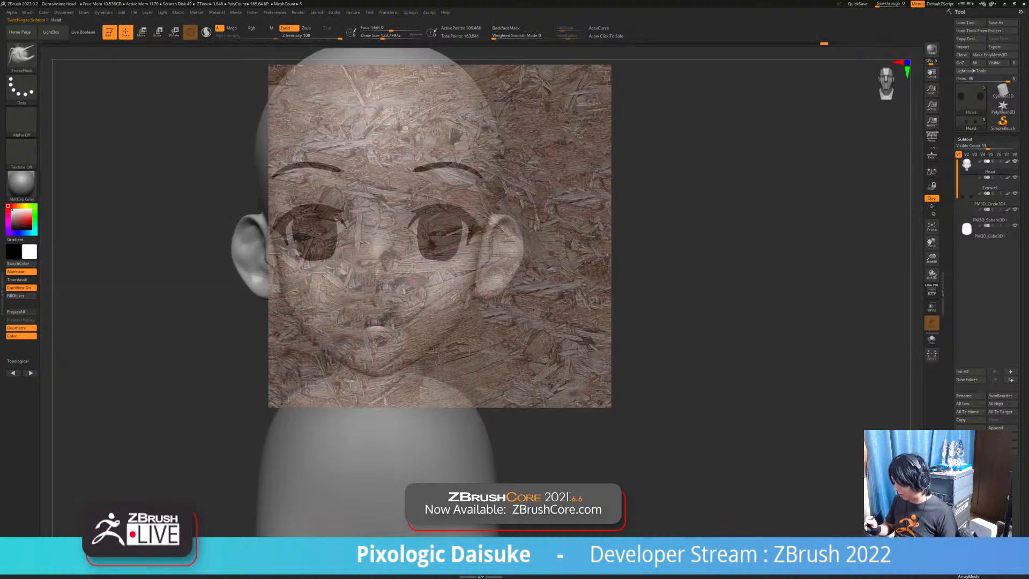
{"action": "key", "text": "z"}
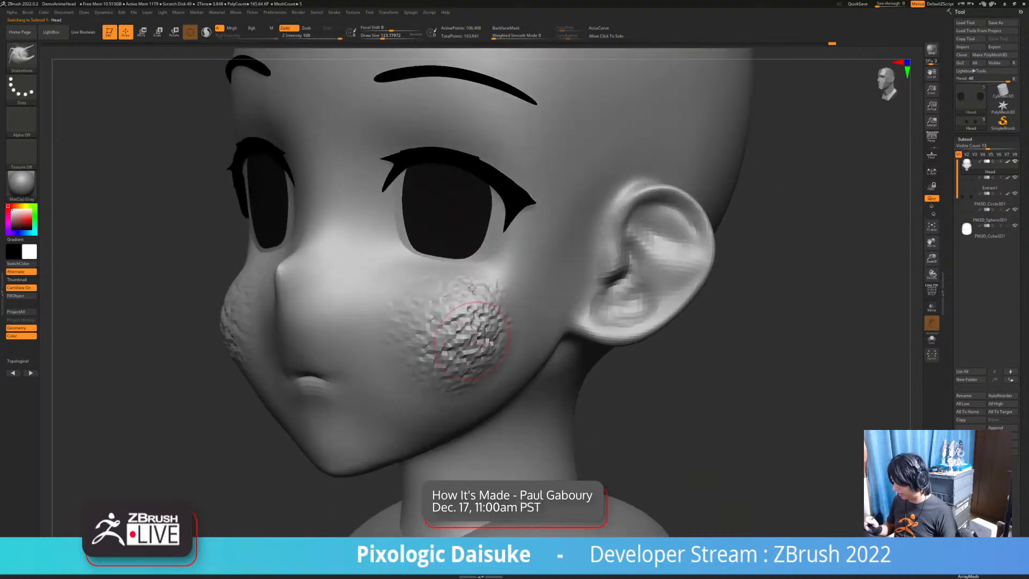
{"action": "key", "text": "ctrl+z"}
Display the Spotlight wood texture over the whole head in front view with the editing dial hidden
{"action": "mouse_move", "coordinate": [461, 361]}
{"action": "right_mouse_down", "text": "ctrl"}
{"action": "mouse_move", "coordinate": [464, 321]}
{"action": "mouse_move", "coordinate": [507, 343]}
{"action": "mouse_move", "coordinate": [501, 323]}
{"action": "right_mouse_up", "text": "ctrl"}
{"action": "key", "text": "shift+z"}
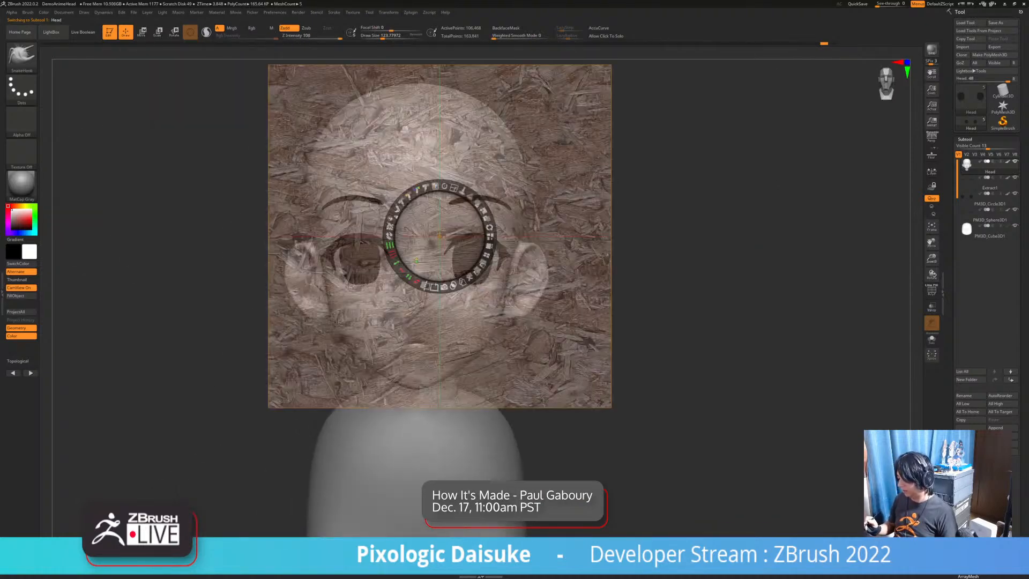
{"action": "key", "text": "z"}
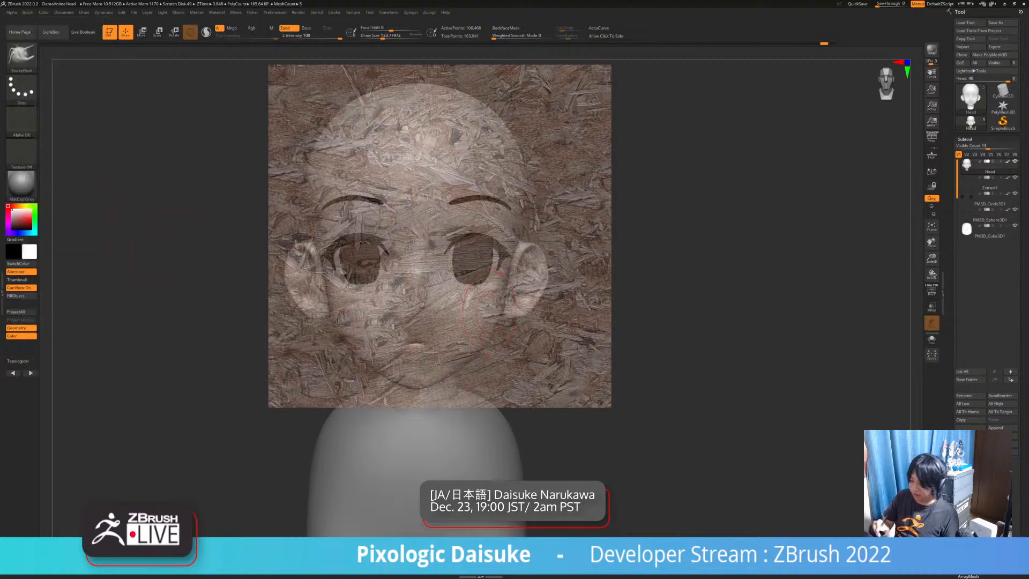
{"action": "key", "text": "shift+z"}
{"action": "key", "text": "shift+z"}
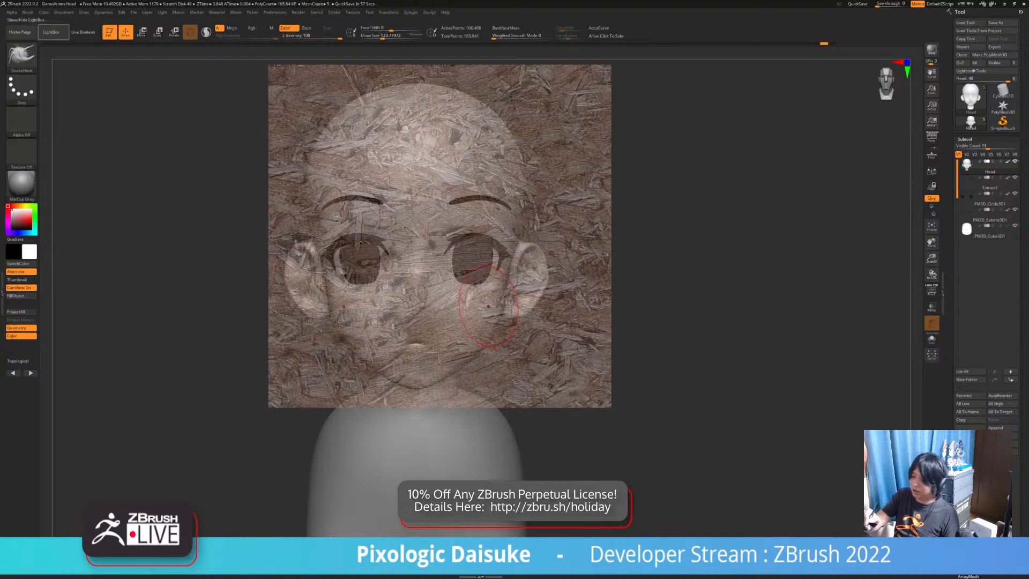
Open the SnakeHook brush's Samples settings and undo the last edit on the head
{"action": "left_click", "coordinate": [28, 13]}
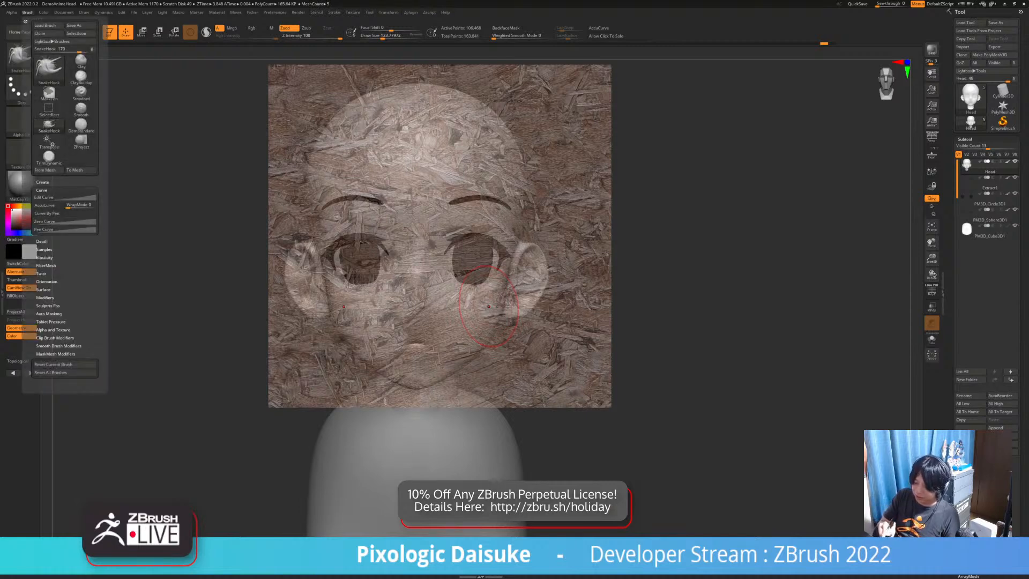
{"action": "left_click", "coordinate": [44, 249]}
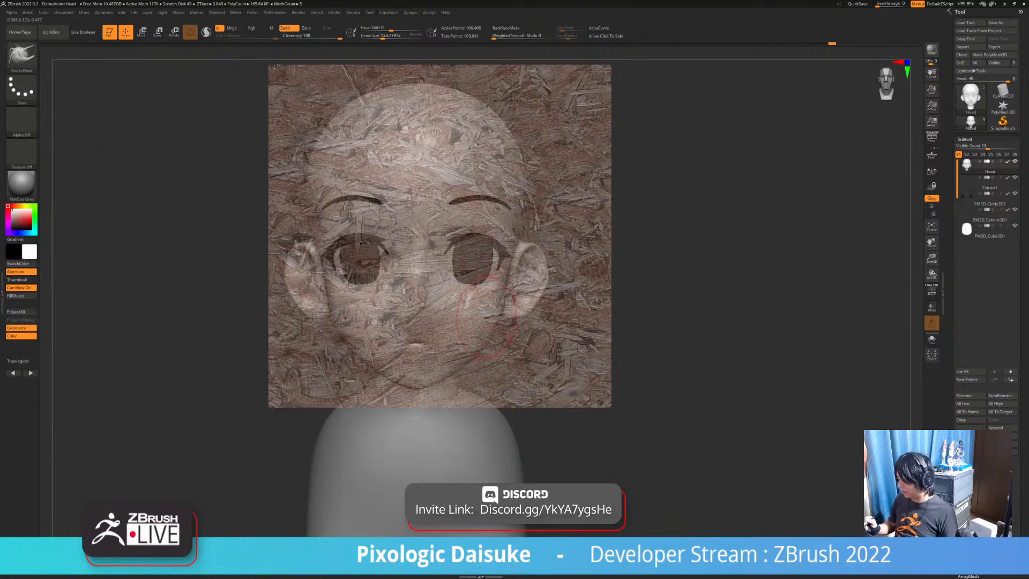
{"action": "right_click_drag", "start_coordinate": [481, 341], "coordinate": [440, 269], "text": "alt"}
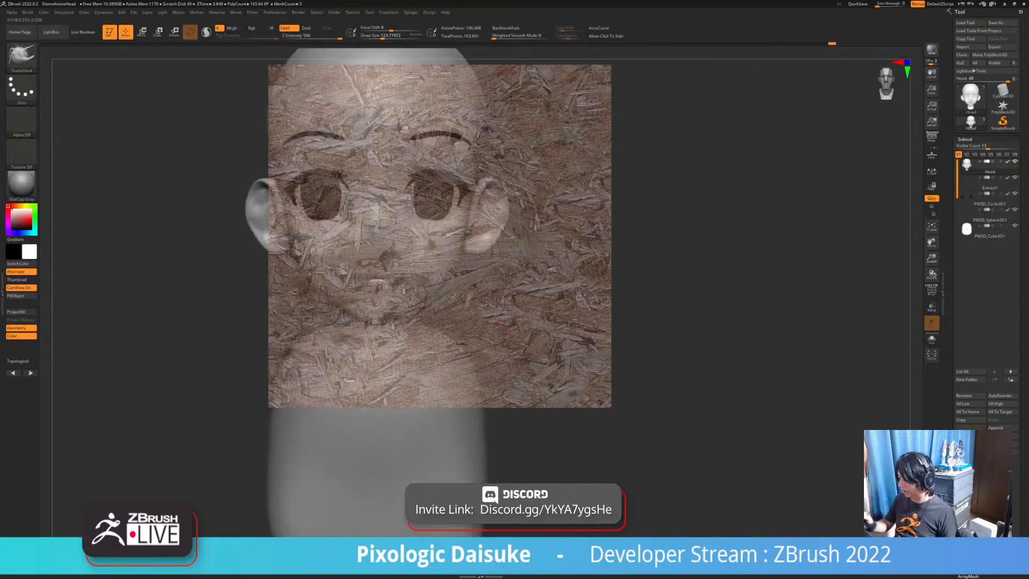
{"action": "key", "text": "ctrl+z"}
Increase the draw size to about 217 and turn Zadd off for the SnakeHook brush, leaving Rgb on
{"action": "left_click", "coordinate": [390, 36]}
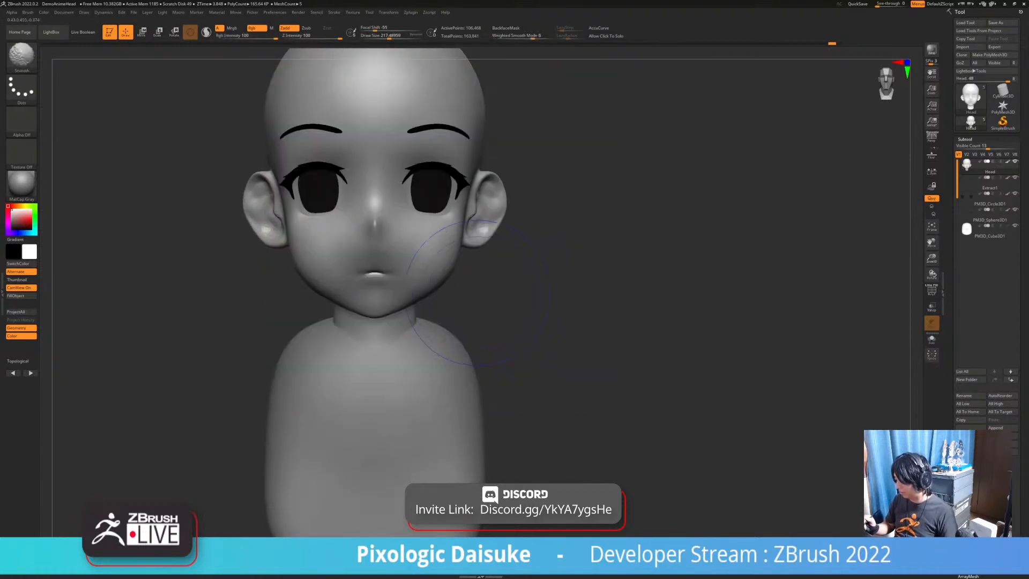
{"action": "right_click_drag", "start_coordinate": [461, 333], "coordinate": [460, 279], "text": "ctrl"}
{"action": "mouse_move", "coordinate": [407, 300]}
{"action": "right_mouse_down"}
{"action": "mouse_move", "coordinate": [461, 314]}
{"action": "mouse_move", "coordinate": [469, 304]}
{"action": "mouse_move", "coordinate": [537, 328]}
{"action": "mouse_move", "coordinate": [523, 357]}
{"action": "right_mouse_up"}
{"action": "left_click", "coordinate": [284, 27]}
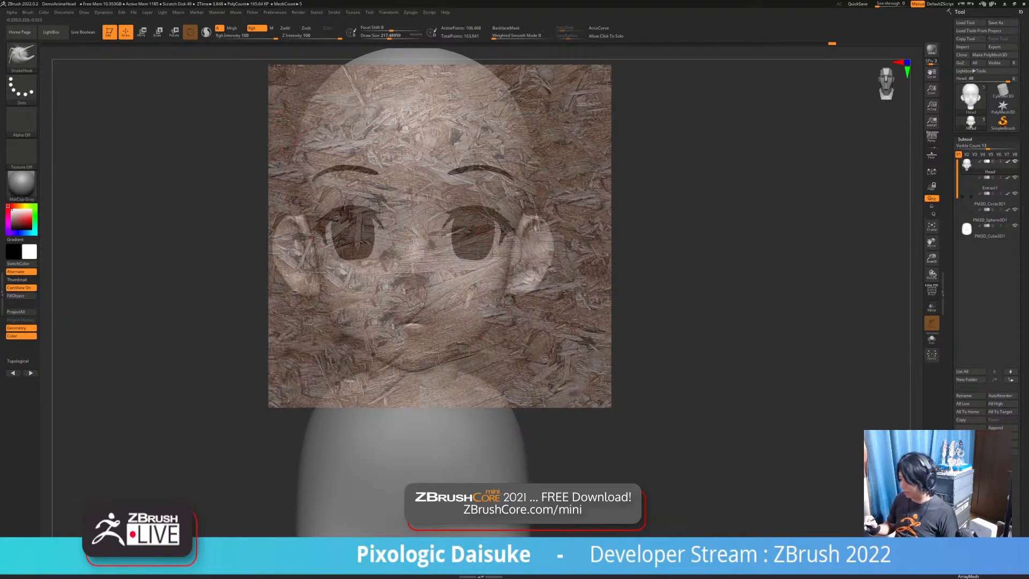
Switch to the Standard brush and set it to colour only, with Rgb on and Zadd off
{"action": "key", "text": "b"}
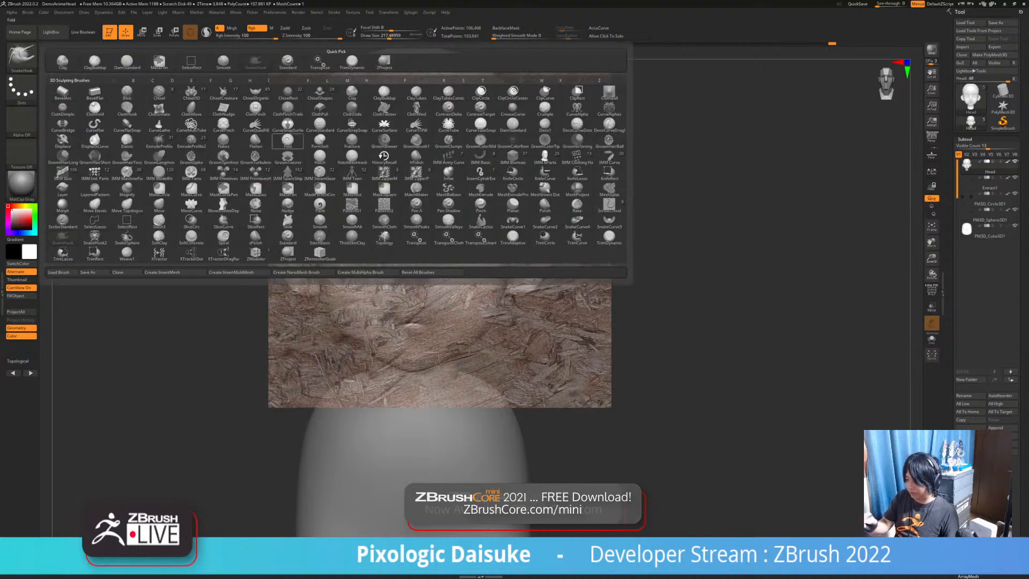
{"action": "key", "text": "s"}
{"action": "key", "text": "t"}
{"action": "left_click", "coordinate": [252, 27]}
{"action": "left_click", "coordinate": [284, 27]}
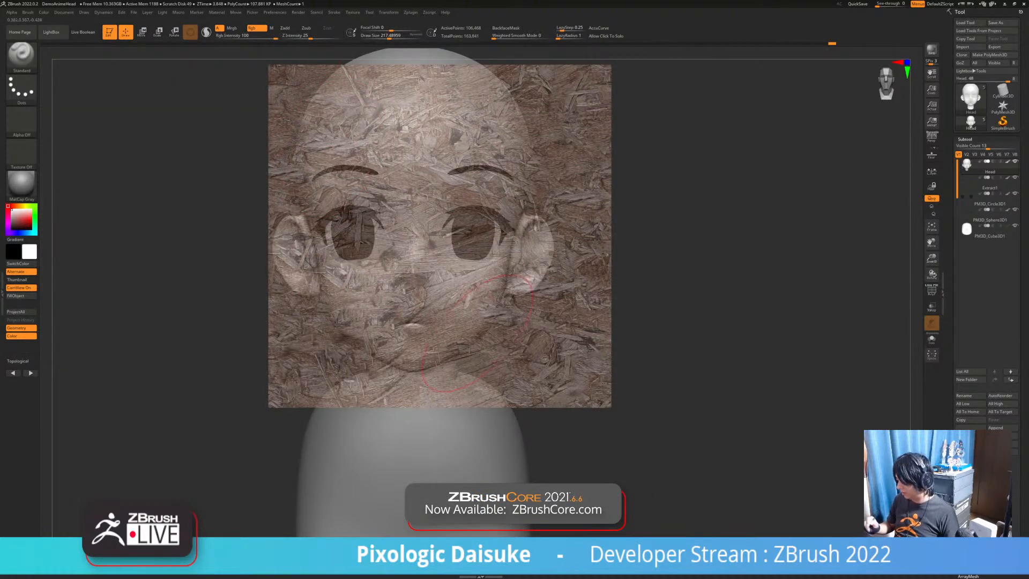
Check the Standard brush's Samples settings with Spotlight hidden, and redisplay the wood texture over the face
{"action": "key", "text": "shift+z"}
{"action": "right_click_drag", "start_coordinate": [632, 300], "coordinate": [636, 334], "text": "ctrl"}
{"action": "right_click_drag", "start_coordinate": [477, 292], "coordinate": [218, 156]}
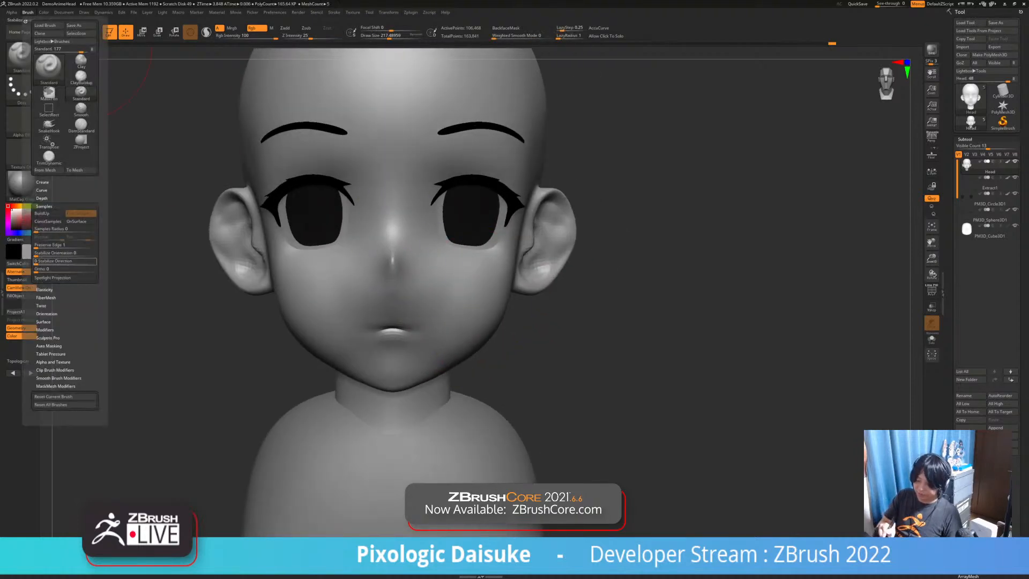
{"action": "key", "text": "shift"}
{"action": "key", "text": "shift+z"}
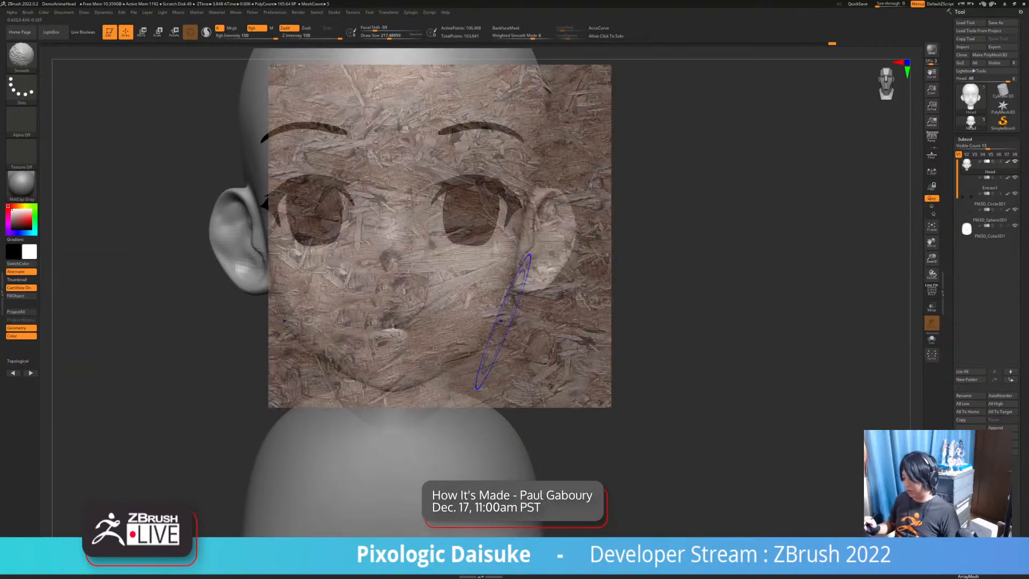
{"action": "left_click_drag", "start_coordinate": [462, 298], "coordinate": [446, 315]}
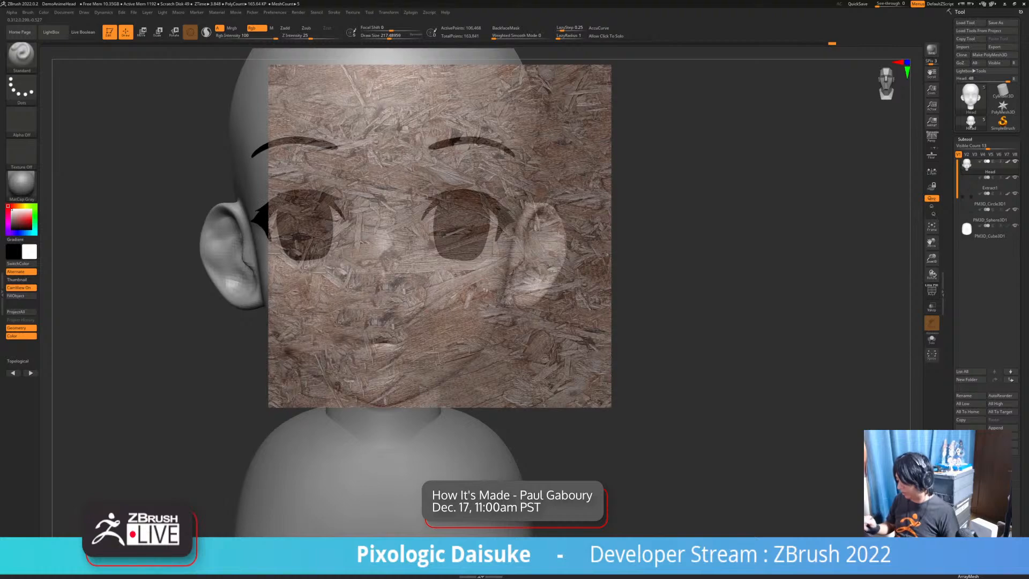
Examine the projected wood colour on the cheeks from an angled view with the Spotlight texture hidden
{"action": "key", "text": "shift+z"}
{"action": "mouse_move", "coordinate": [471, 375]}
{"action": "right_mouse_down"}
{"action": "mouse_move", "coordinate": [348, 359]}
{"action": "mouse_move", "coordinate": [483, 358]}
{"action": "mouse_move", "coordinate": [541, 327]}
{"action": "right_mouse_up"}
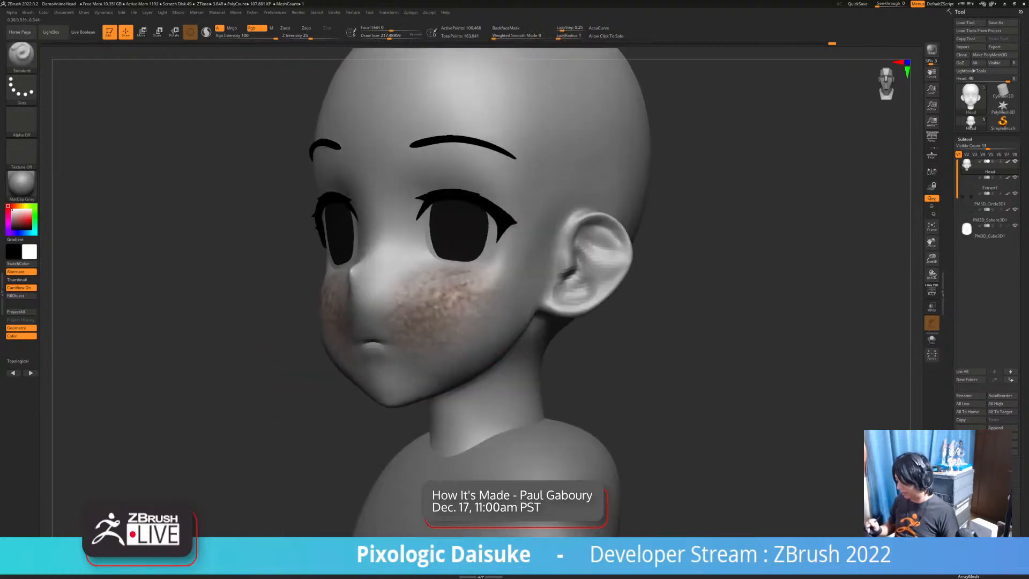
{"action": "key", "text": "shift+z"}
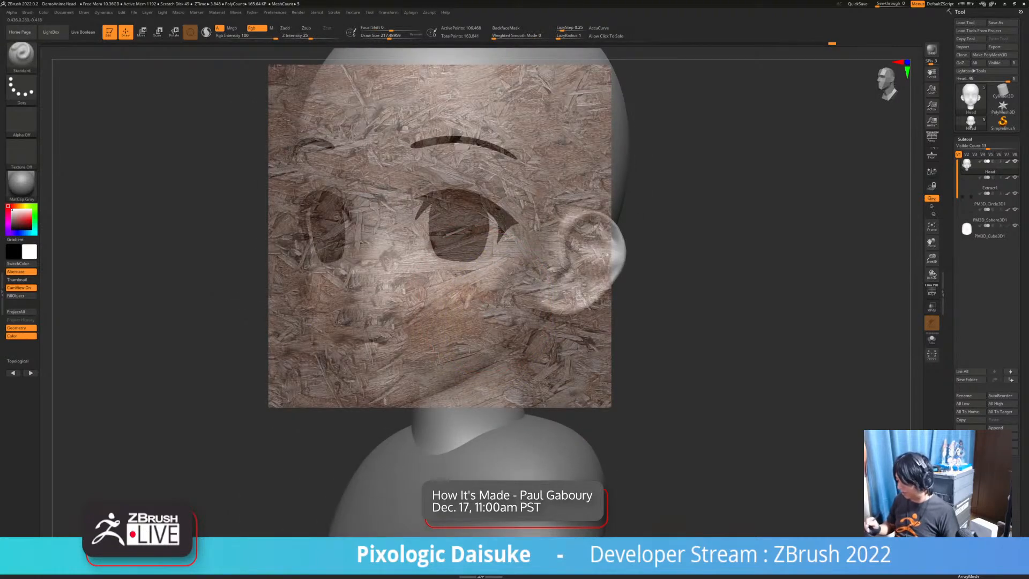
{"action": "key", "text": "z"}
{"action": "key", "text": "shift+z"}
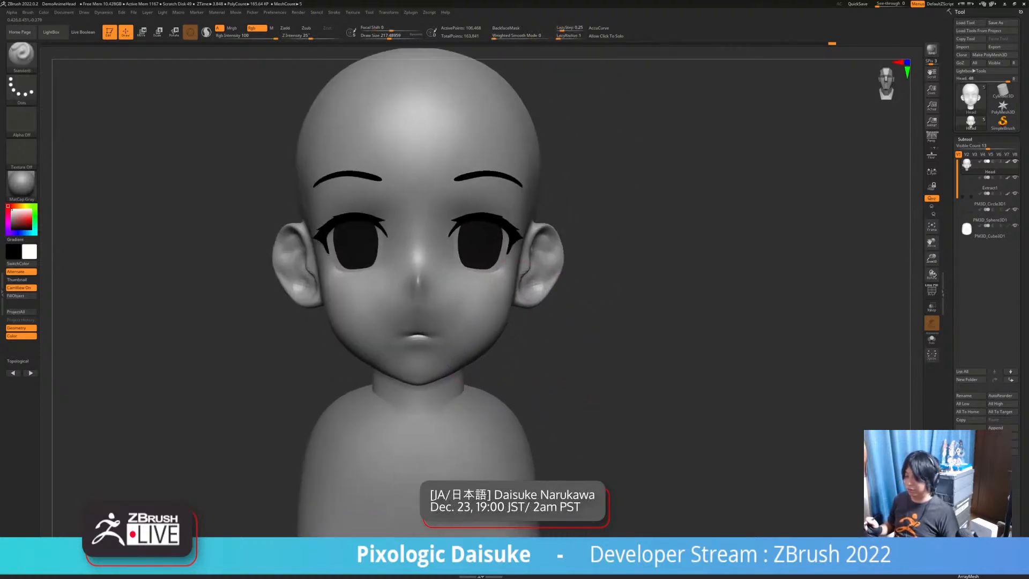
Turn off Spotlight Projection in the Standard brush's Samples settings
{"action": "left_click", "coordinate": [27, 11]}
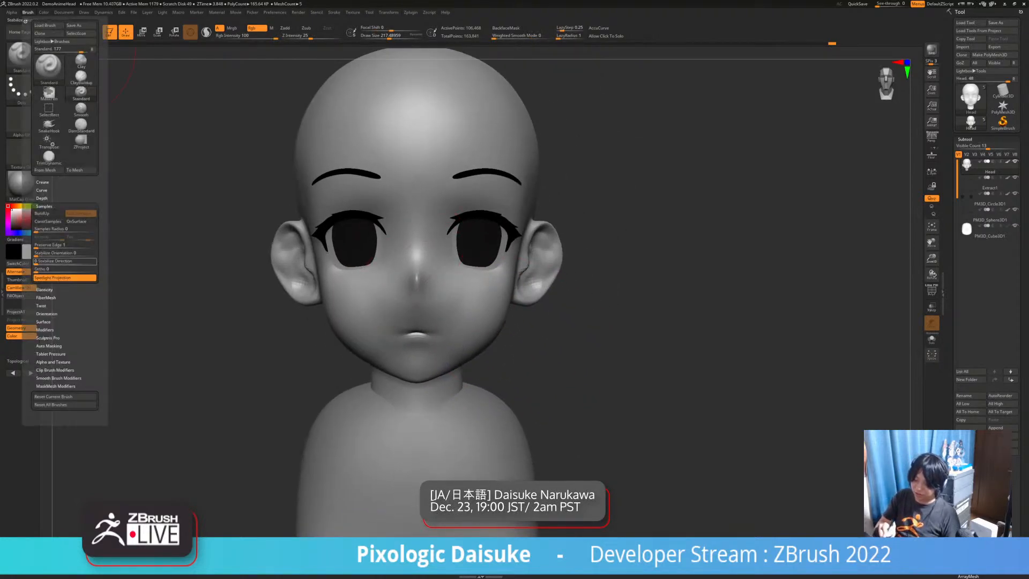
{"action": "left_click", "coordinate": [64, 277]}
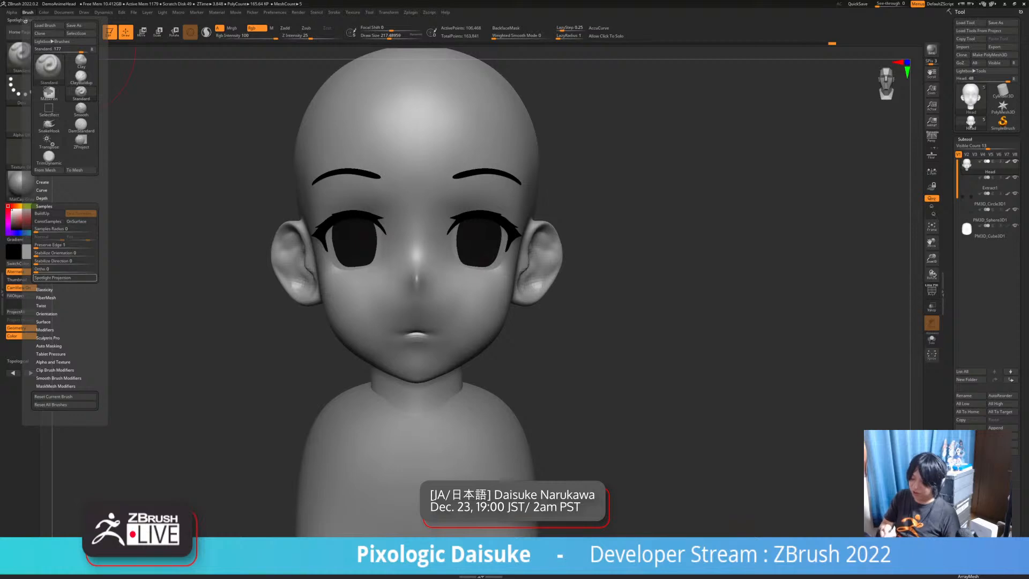
{"action": "left_click_drag", "start_coordinate": [670, 268], "coordinate": [600, 273]}
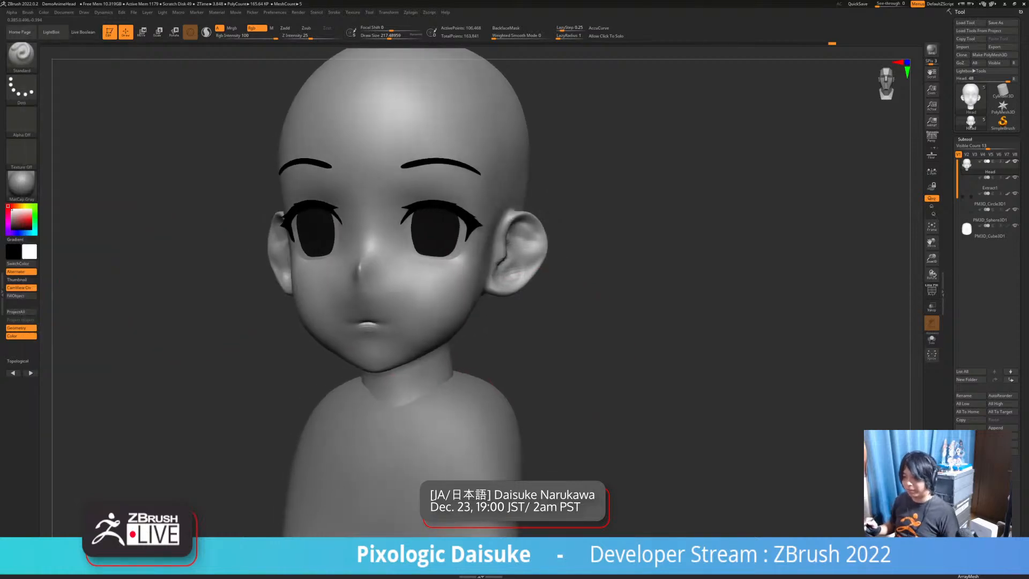
{"action": "mouse_move", "coordinate": [544, 319]}
{"action": "left_mouse_down"}
{"action": "mouse_move", "coordinate": [523, 361]}
{"action": "mouse_move", "coordinate": [568, 355]}
{"action": "left_mouse_up"}
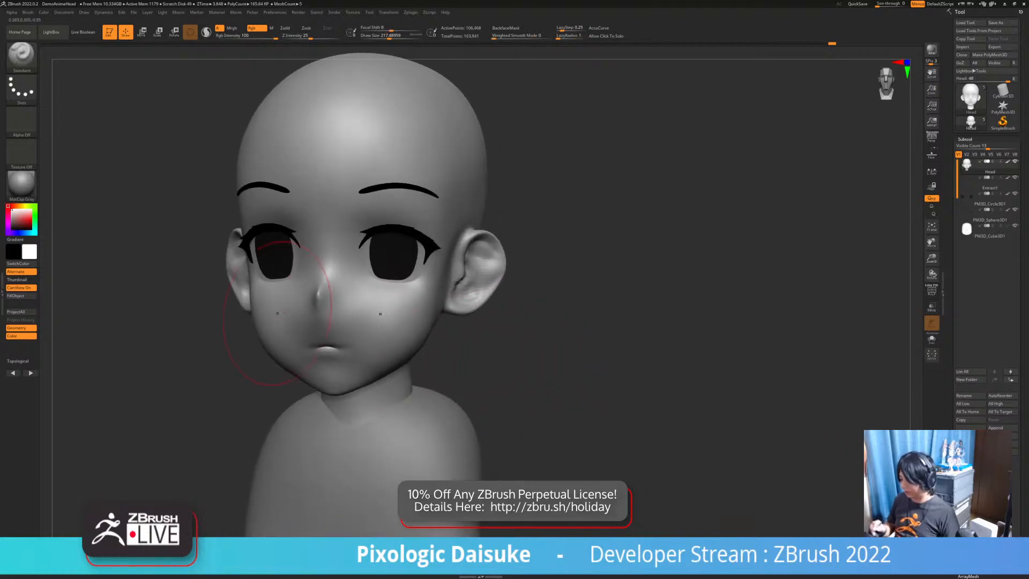
Switch from the Standard brush to the SnakeHook brush and return the head to a front view
{"action": "left_click", "coordinate": [36, 67]}
{"action": "left_click", "coordinate": [27, 60]}
{"action": "left_click", "coordinate": [288, 63]}
{"action": "right_click_drag", "start_coordinate": [377, 342], "coordinate": [396, 332]}
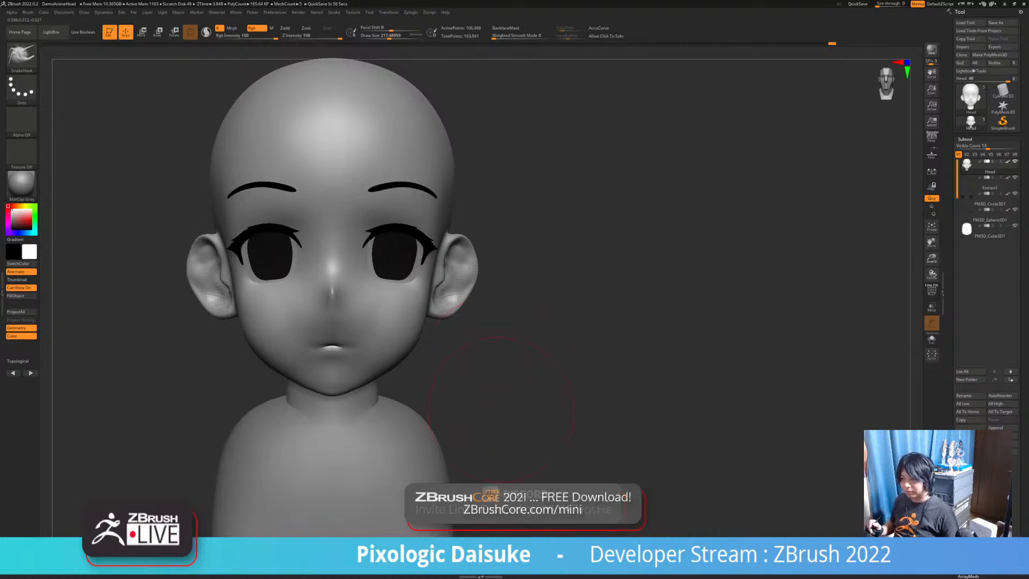
Redisplay the Spotlight wood texture and centre it over the whole face
{"action": "key", "text": "shift+z"}
{"action": "key", "text": "z"}
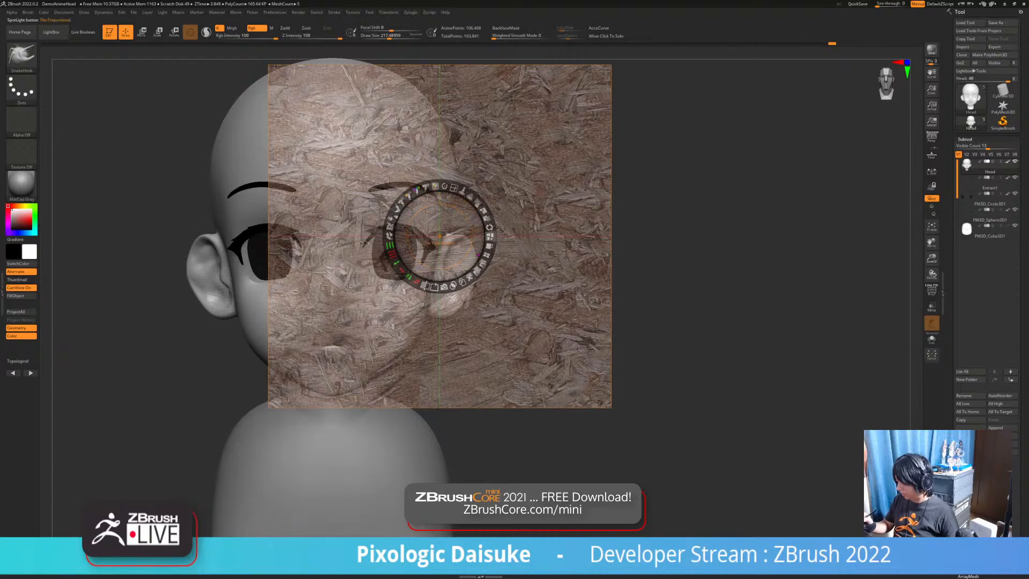
{"action": "left_click_drag", "start_coordinate": [439, 236], "coordinate": [678, 239]}
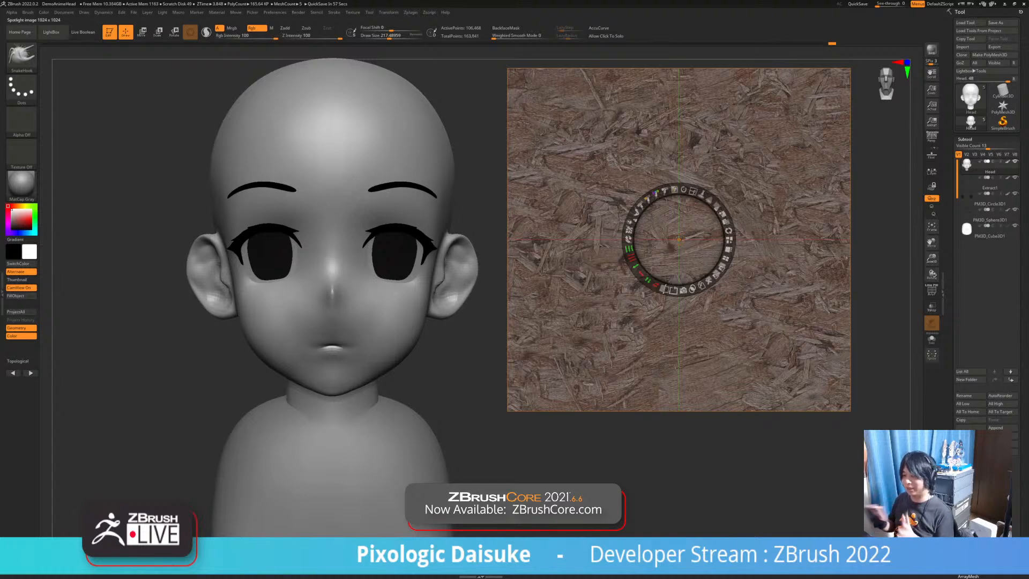
{"action": "left_click_drag", "start_coordinate": [679, 240], "coordinate": [344, 238]}
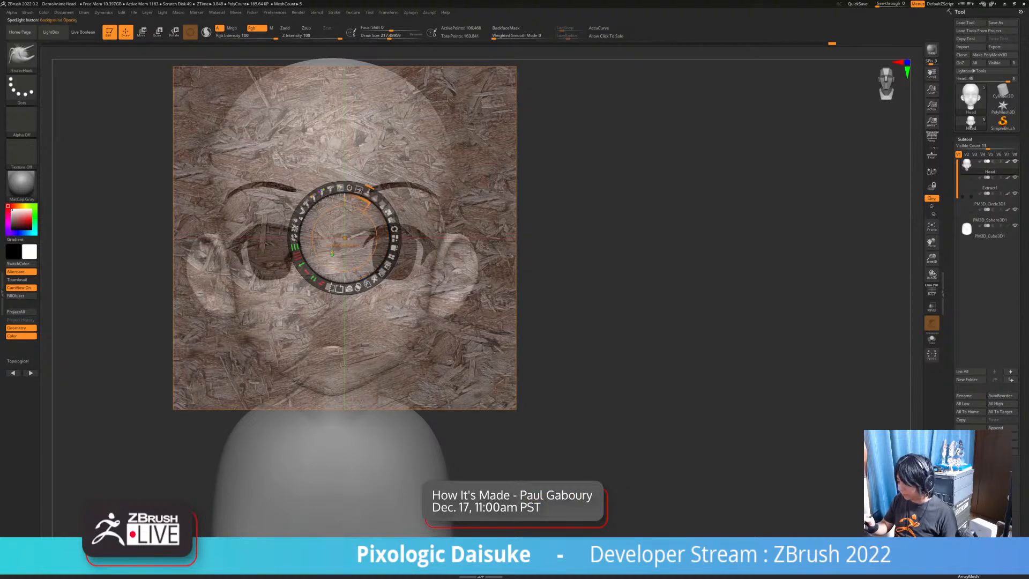
Try Spotlight dial adjustments on the wood texture covering the face
{"action": "mouse_move", "coordinate": [383, 203]}
{"action": "left_mouse_down"}
{"action": "mouse_move", "coordinate": [395, 245]}
{"action": "mouse_move", "coordinate": [393, 224]}
{"action": "mouse_move", "coordinate": [352, 188]}
{"action": "mouse_move", "coordinate": [395, 220]}
{"action": "mouse_move", "coordinate": [367, 186]}
{"action": "left_mouse_up"}
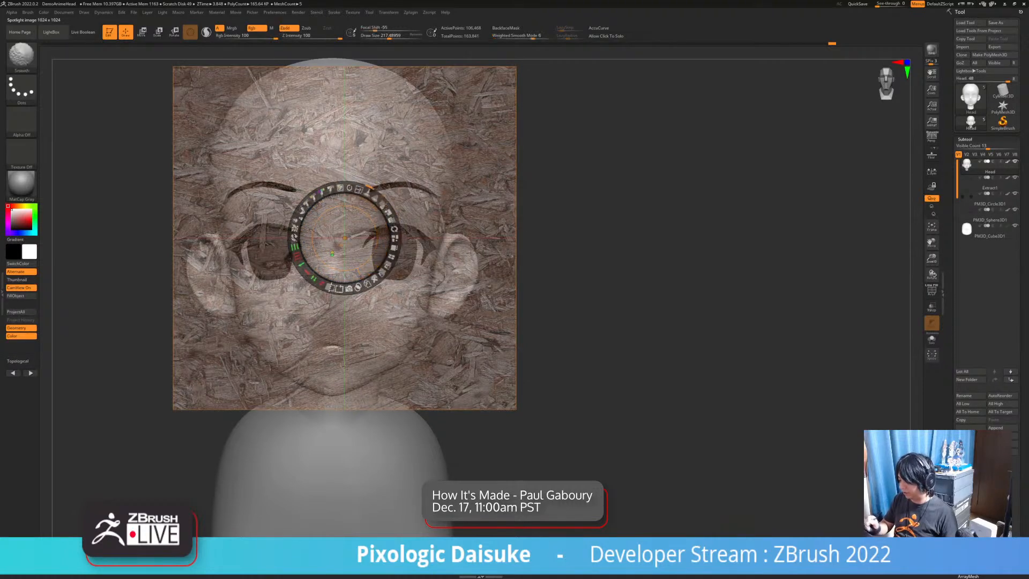
{"action": "left_click", "coordinate": [331, 287]}
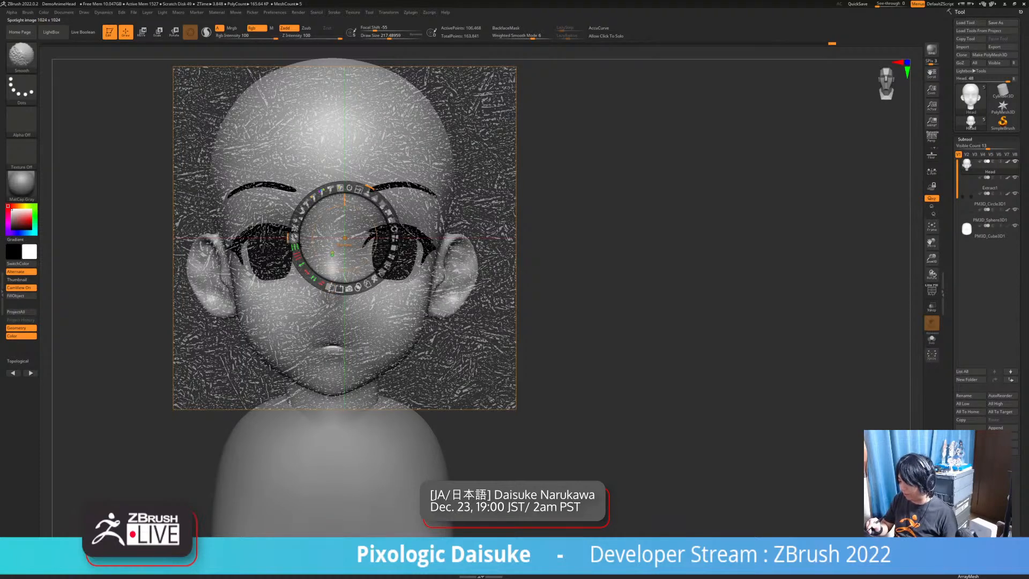
{"action": "left_click_drag", "start_coordinate": [293, 238], "coordinate": [336, 187]}
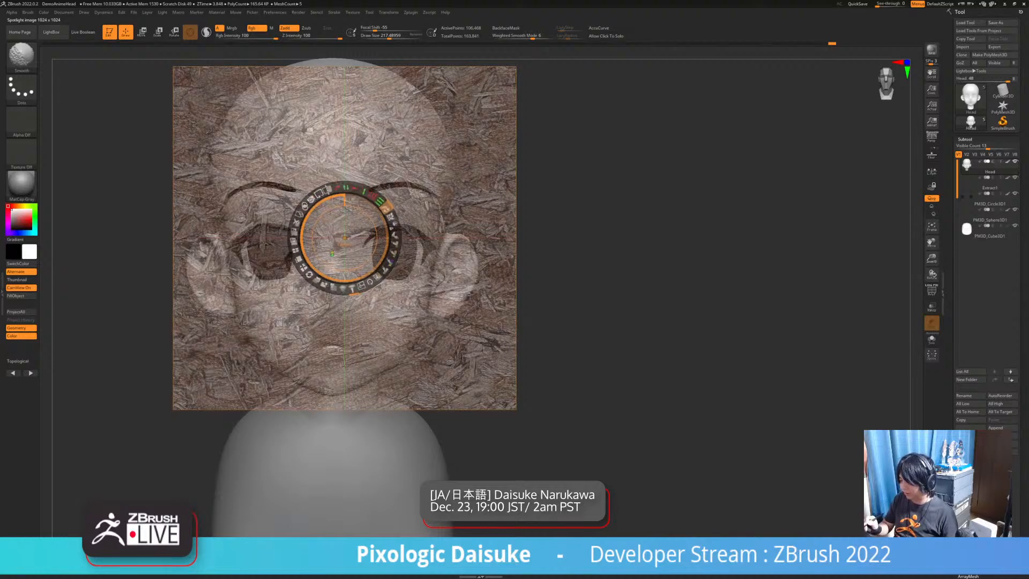
{"action": "key", "text": "shift+z"}
{"action": "key", "text": "shift+z"}
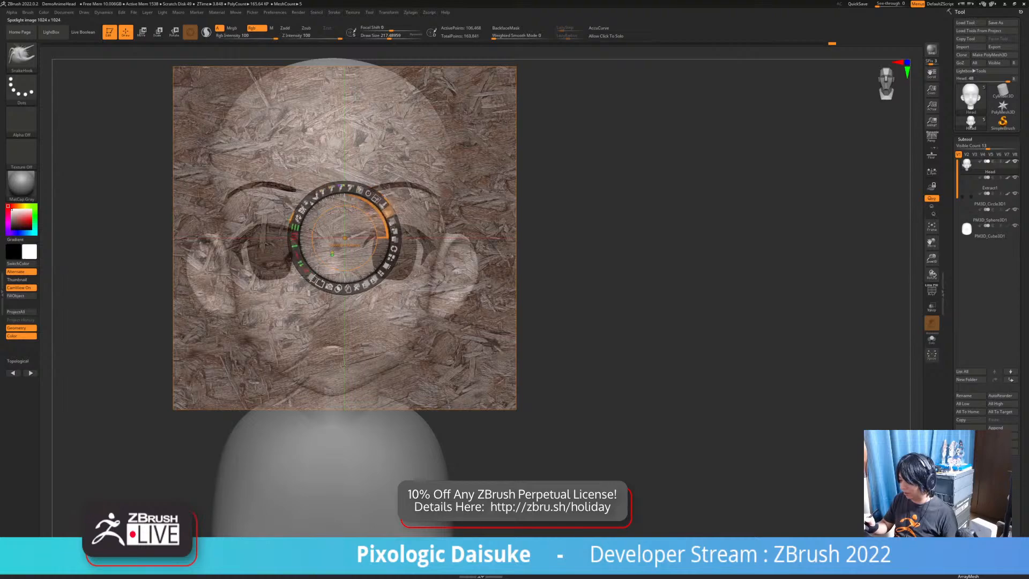
{"action": "key", "text": "shift+z"}
{"action": "key", "text": "shift+z"}
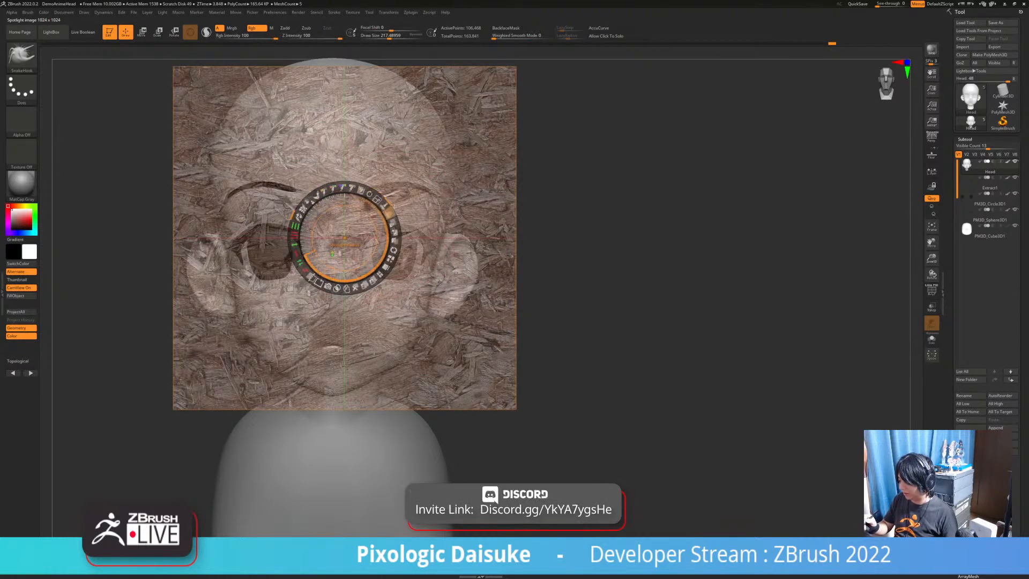
Preview the wood texture around the brush cursor over the face and check the Spotlight Radius control
{"action": "key", "text": "z"}
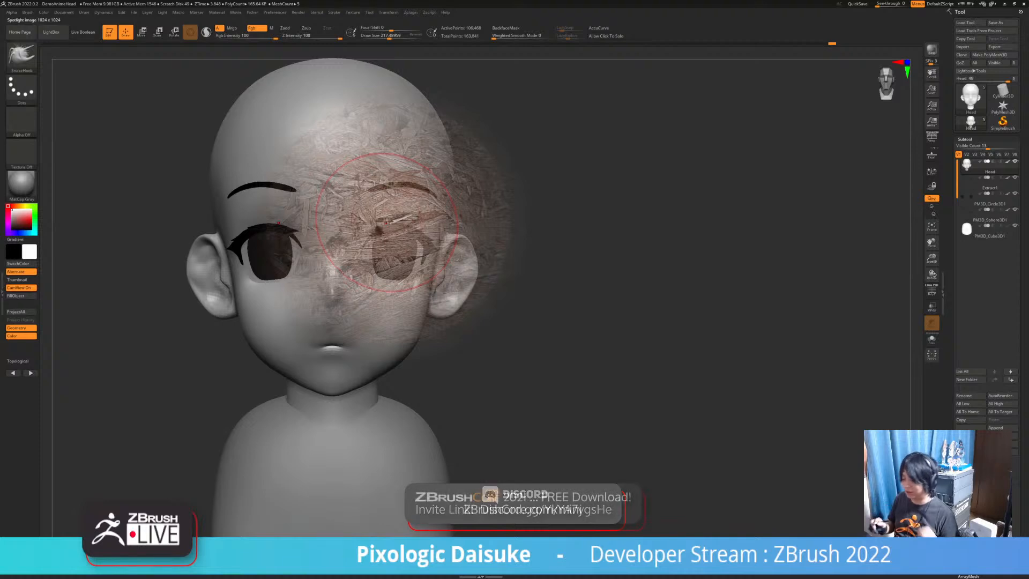
{"action": "key", "text": "shift+z"}
{"action": "key", "text": "shift+z"}
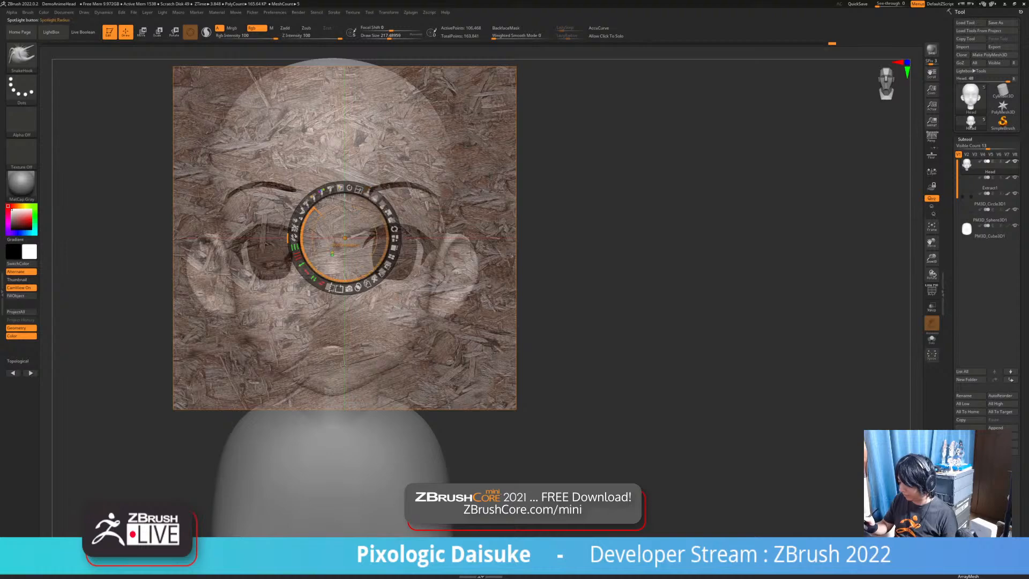
{"action": "key", "text": "shift+z"}
{"action": "key", "text": "shift+z"}
{"action": "key", "text": "z"}
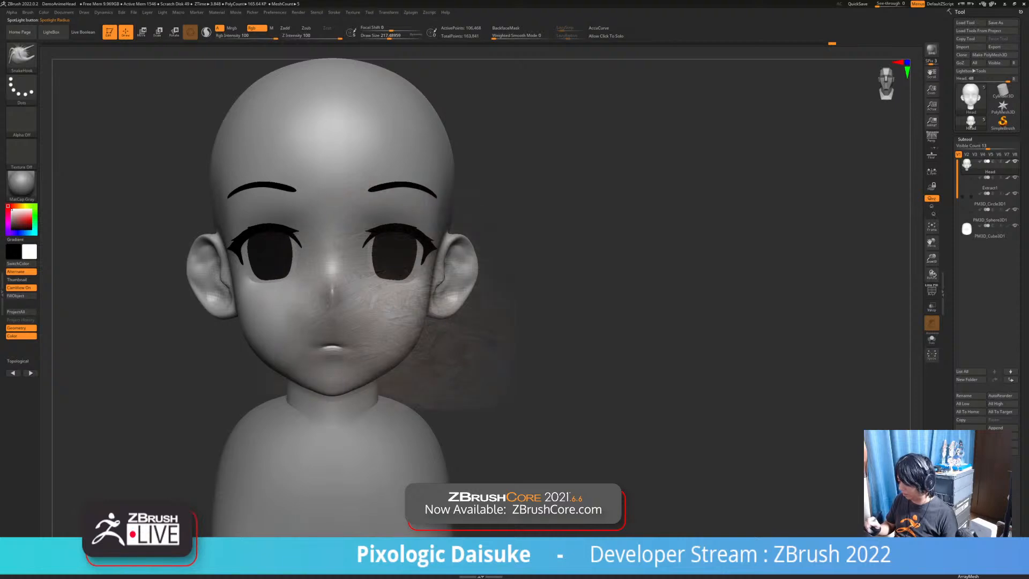
Turn on Spotlight Projection for the SnakeHook brush and try projecting the wood colour over the face
{"action": "left_click", "coordinate": [28, 12]}
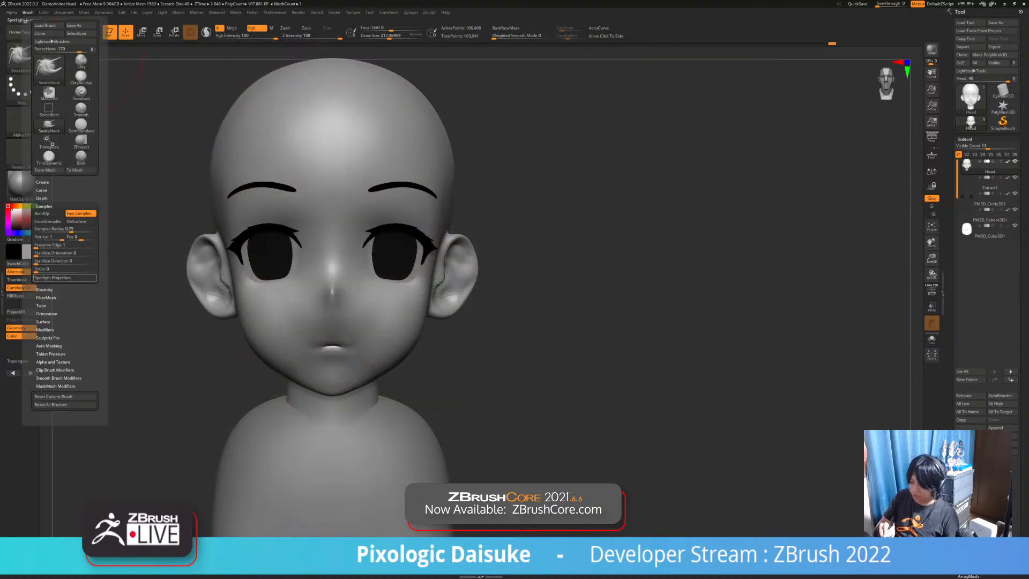
{"action": "left_click", "coordinate": [65, 278]}
{"action": "mouse_move", "coordinate": [388, 316]}
{"action": "left_mouse_down"}
{"action": "mouse_move", "coordinate": [402, 303]}
{"action": "mouse_move", "coordinate": [383, 188]}
{"action": "mouse_move", "coordinate": [410, 136]}
{"action": "mouse_move", "coordinate": [447, 337]}
{"action": "mouse_move", "coordinate": [558, 343]}
{"action": "mouse_move", "coordinate": [466, 343]}
{"action": "left_mouse_up"}
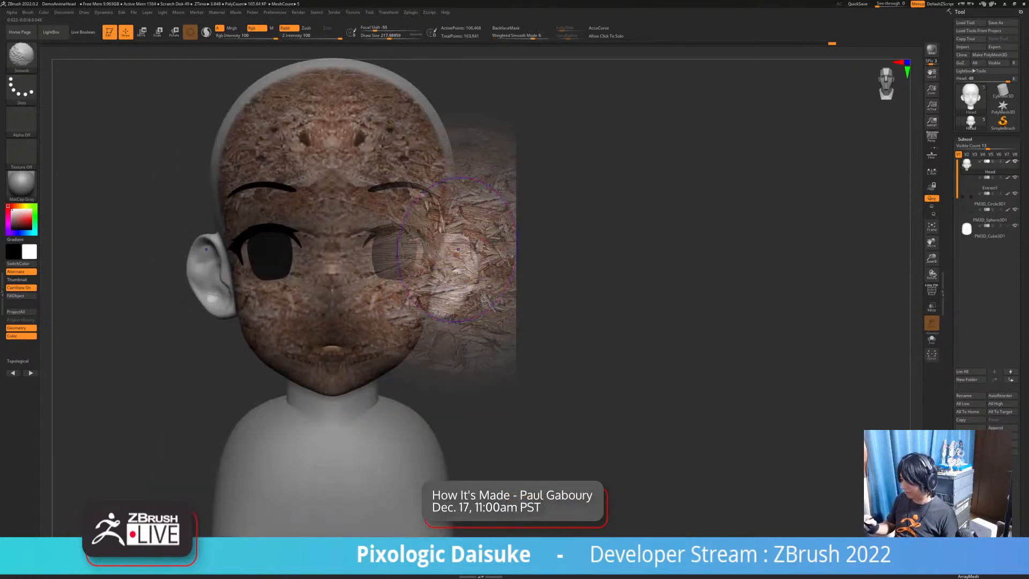
{"action": "key", "text": "shift+z"}
{"action": "key", "text": "ctrl+z"}
Select the eyebrows subtool on the head and duplicate it
{"action": "mouse_move", "coordinate": [542, 301]}
{"action": "left_mouse_down"}
{"action": "mouse_move", "coordinate": [557, 292]}
{"action": "mouse_move", "coordinate": [571, 308]}
{"action": "mouse_move", "coordinate": [552, 300]}
{"action": "left_mouse_up"}
{"action": "left_click_drag", "start_coordinate": [536, 343], "coordinate": [504, 301], "text": "alt"}
{"action": "mouse_move", "coordinate": [482, 343]}
{"action": "left_mouse_down"}
{"action": "mouse_move", "coordinate": [568, 343]}
{"action": "mouse_move", "coordinate": [482, 332]}
{"action": "mouse_move", "coordinate": [515, 321]}
{"action": "mouse_move", "coordinate": [399, 236]}
{"action": "left_mouse_up"}
{"action": "mouse_move", "coordinate": [399, 236]}
{"action": "right_mouse_down", "text": "ctrl"}
{"action": "mouse_move", "coordinate": [413, 246]}
{"action": "mouse_move", "coordinate": [401, 228]}
{"action": "right_mouse_up", "text": "ctrl"}
{"action": "left_click", "coordinate": [402, 249], "text": "alt"}
{"action": "right_click_drag", "start_coordinate": [482, 252], "coordinate": [455, 252]}
{"action": "right_click_drag", "start_coordinate": [455, 252], "coordinate": [442, 187], "text": "ctrl"}
{"action": "right_click_drag", "start_coordinate": [483, 278], "coordinate": [456, 341]}
{"action": "right_click_drag", "start_coordinate": [477, 300], "coordinate": [464, 375], "text": "ctrl"}
{"action": "left_click", "coordinate": [426, 258], "text": "alt"}
{"action": "left_click", "coordinate": [970, 429]}
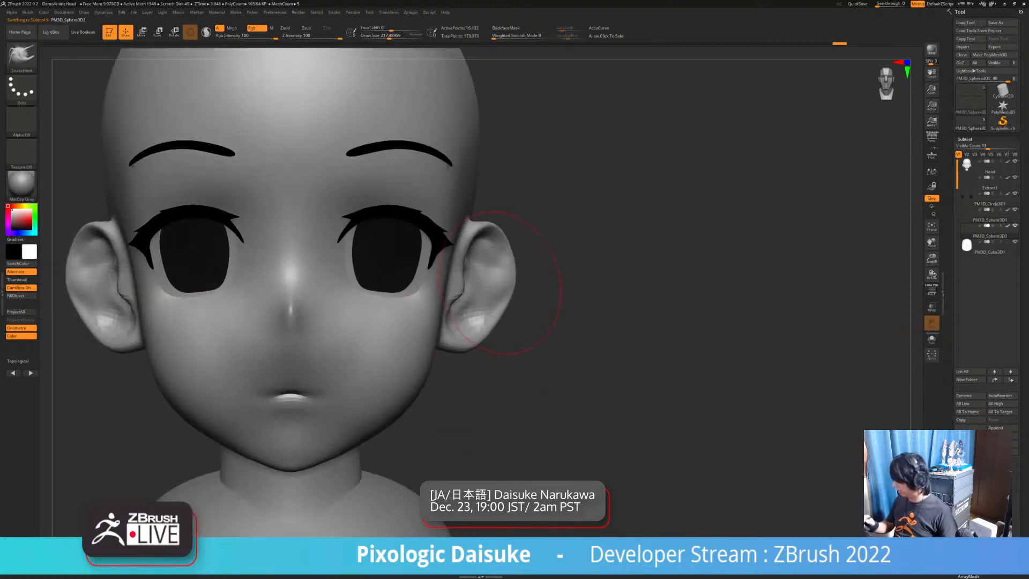
Move the duplicated eyebrows down to just above the eyes and return to Draw mode
{"action": "left_click", "coordinate": [142, 32]}
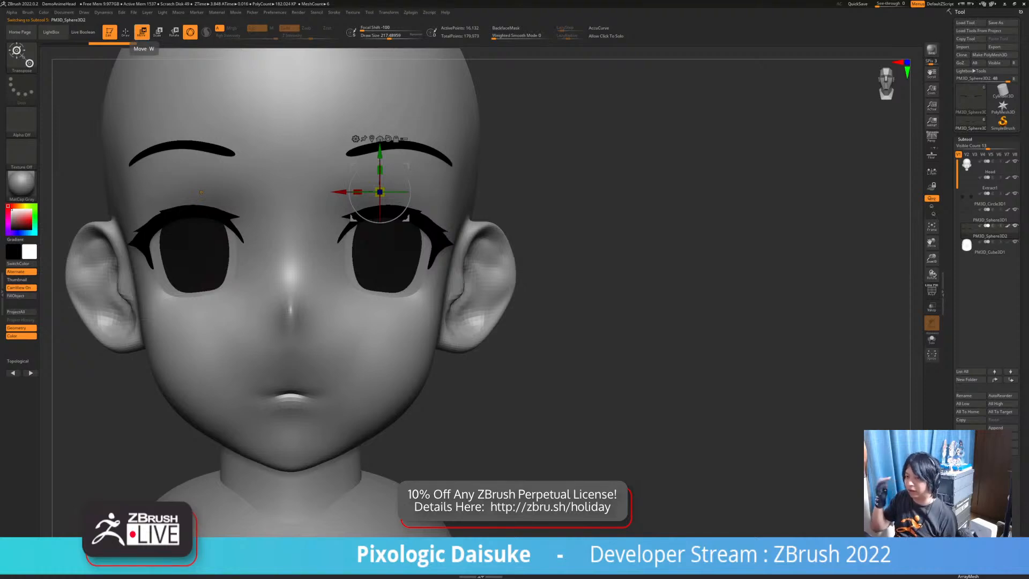
{"action": "left_click_drag", "start_coordinate": [379, 192], "coordinate": [379, 236]}
{"action": "key", "text": "q"}
{"action": "right_click_drag", "start_coordinate": [472, 241], "coordinate": [337, 214]}
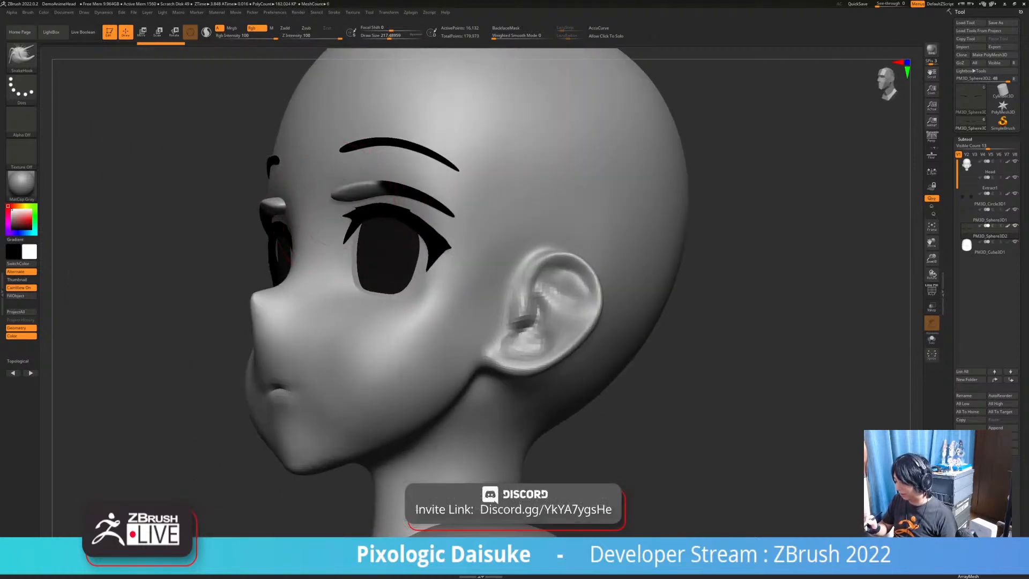
Undo the last edits to the duplicated eyebrows and set the SnakeHook brush to Rgb off and Zadd on
{"action": "left_click", "coordinate": [253, 28]}
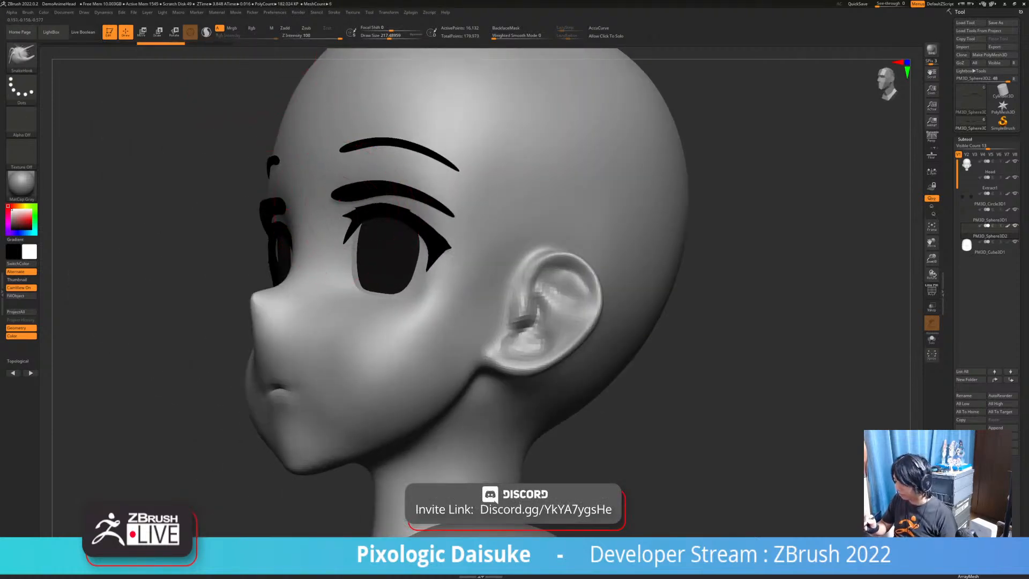
{"action": "key", "text": "ctrl+z"}
{"action": "left_click", "coordinate": [287, 28]}
{"action": "right_click_drag", "start_coordinate": [352, 187], "coordinate": [515, 198]}
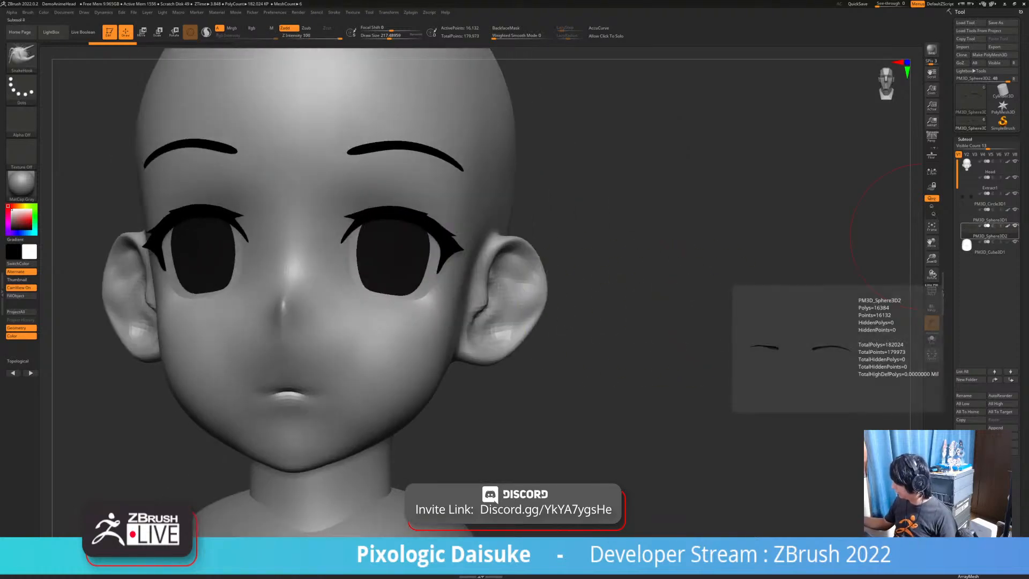
{"action": "left_click", "coordinate": [1015, 225]}
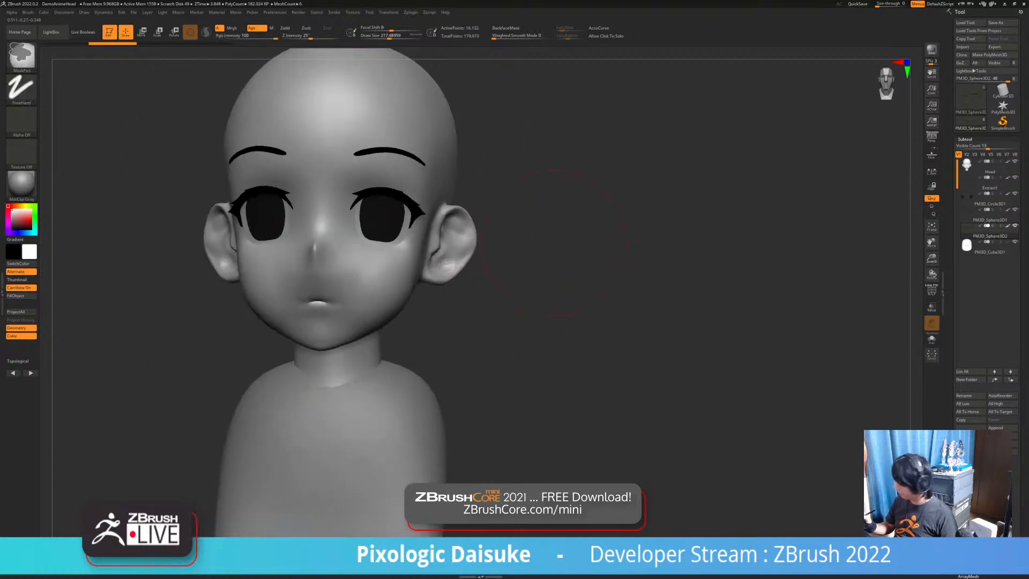
Lower the duplicated eyebrows to just above the upper lashes and push them back into the head
{"action": "key", "text": "w"}
{"action": "left_click_drag", "start_coordinate": [376, 139], "coordinate": [377, 168], "text": "ctrl"}
{"action": "right_click_drag", "start_coordinate": [351, 208], "coordinate": [450, 215]}
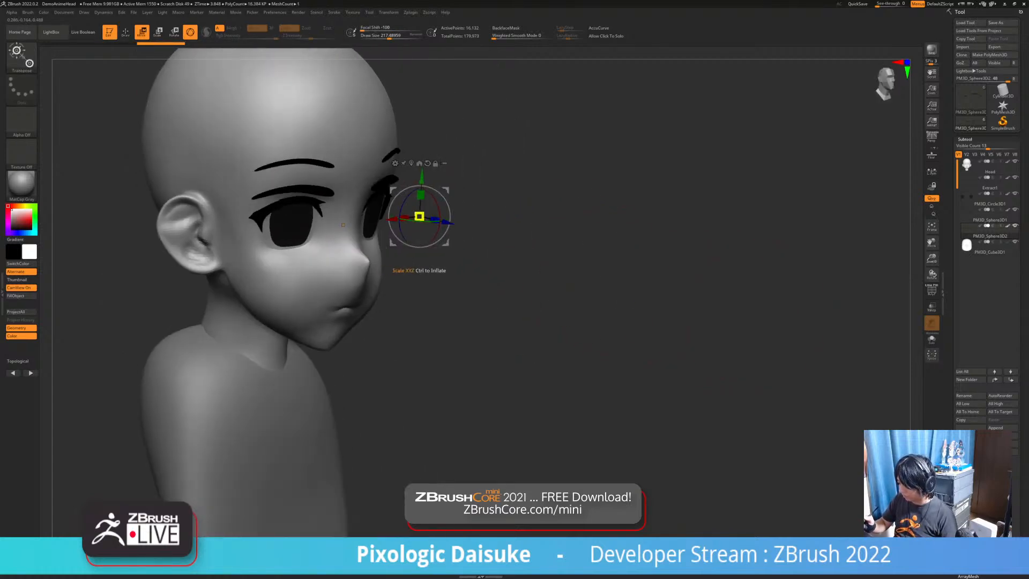
{"action": "left_click_drag", "start_coordinate": [449, 220], "coordinate": [440, 219]}
{"action": "right_click_drag", "start_coordinate": [440, 220], "coordinate": [373, 228], "text": "shift"}
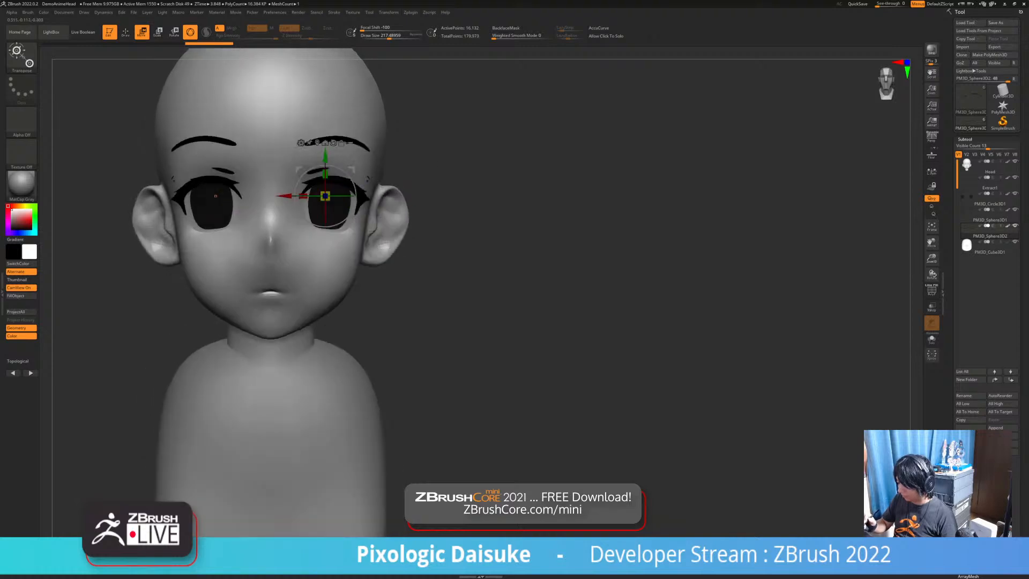
Pull the duplicated eyebrows into eyelid crease lines above the inner eye corners with SnakeHook at a draw size of about 119
{"action": "key", "text": "q"}
{"action": "mouse_move", "coordinate": [300, 204]}
{"action": "right_mouse_down"}
{"action": "mouse_move", "coordinate": [344, 202]}
{"action": "mouse_move", "coordinate": [353, 192]}
{"action": "right_mouse_up"}
{"action": "right_click_drag", "start_coordinate": [345, 256], "coordinate": [312, 134]}
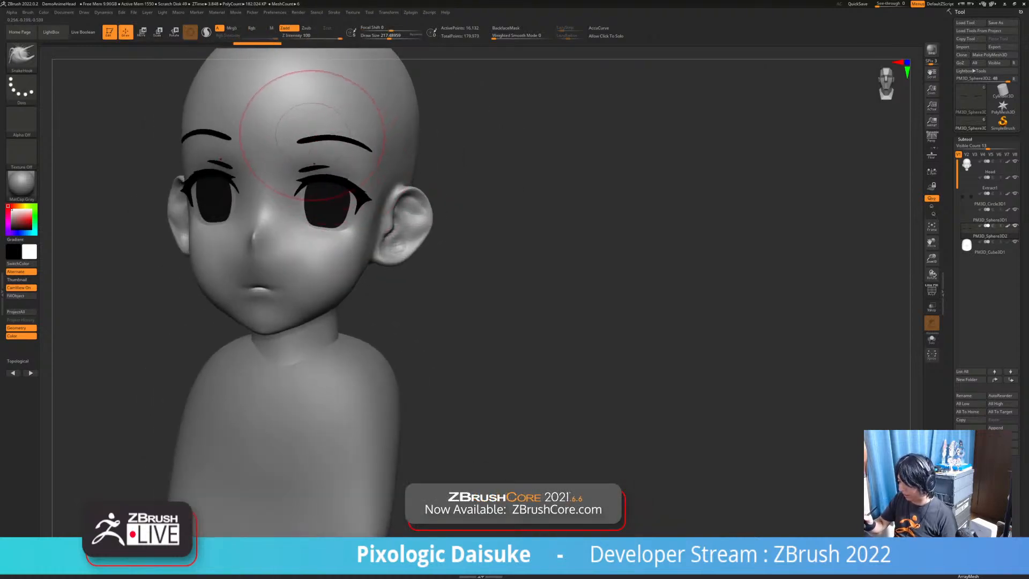
{"action": "mouse_move", "coordinate": [345, 101]}
{"action": "right_mouse_down"}
{"action": "mouse_move", "coordinate": [303, 180]}
{"action": "mouse_move", "coordinate": [320, 185]}
{"action": "mouse_move", "coordinate": [301, 185]}
{"action": "mouse_move", "coordinate": [317, 191]}
{"action": "mouse_move", "coordinate": [306, 184]}
{"action": "mouse_move", "coordinate": [317, 164]}
{"action": "mouse_move", "coordinate": [300, 163]}
{"action": "mouse_move", "coordinate": [338, 180]}
{"action": "mouse_move", "coordinate": [320, 199]}
{"action": "right_mouse_up"}
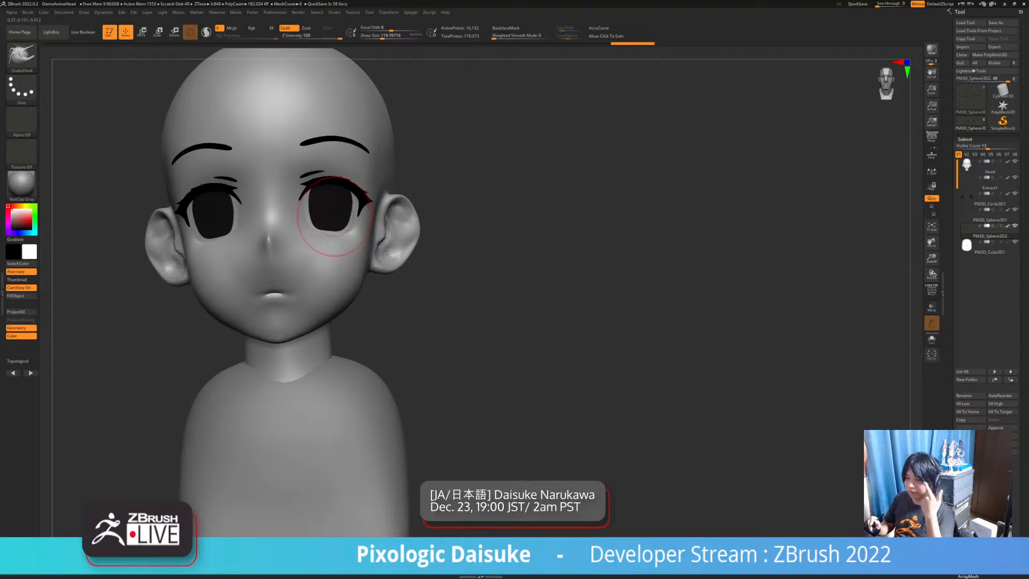
{"action": "right_click_drag", "start_coordinate": [336, 212], "coordinate": [278, 217]}
{"action": "right_click_drag", "start_coordinate": [316, 166], "coordinate": [311, 165]}
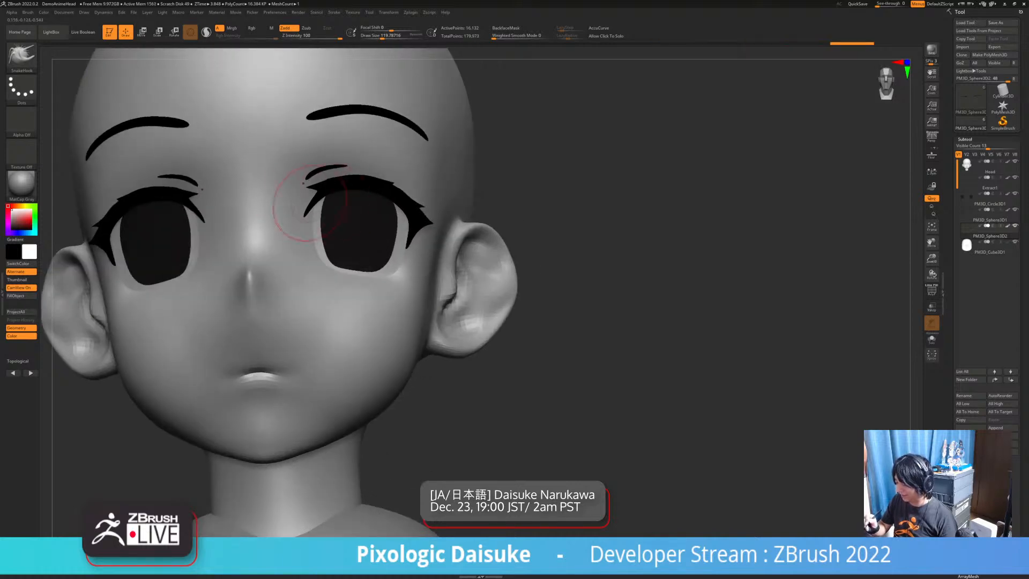
{"action": "right_click_drag", "start_coordinate": [328, 200], "coordinate": [298, 180], "text": "ctrl"}
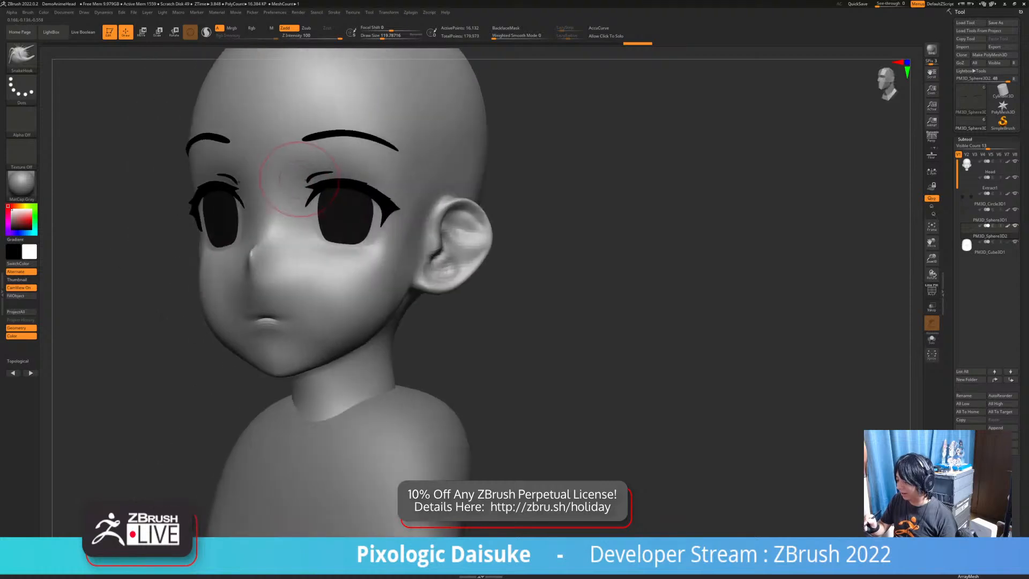
Examine the eyelid crease lines on the anime head from the front, three-quarter and low angles
{"action": "right_click_drag", "start_coordinate": [294, 229], "coordinate": [327, 141]}
{"action": "mouse_move", "coordinate": [338, 199]}
{"action": "right_mouse_down"}
{"action": "mouse_move", "coordinate": [300, 203]}
{"action": "mouse_move", "coordinate": [324, 213]}
{"action": "mouse_move", "coordinate": [292, 215]}
{"action": "right_mouse_up"}
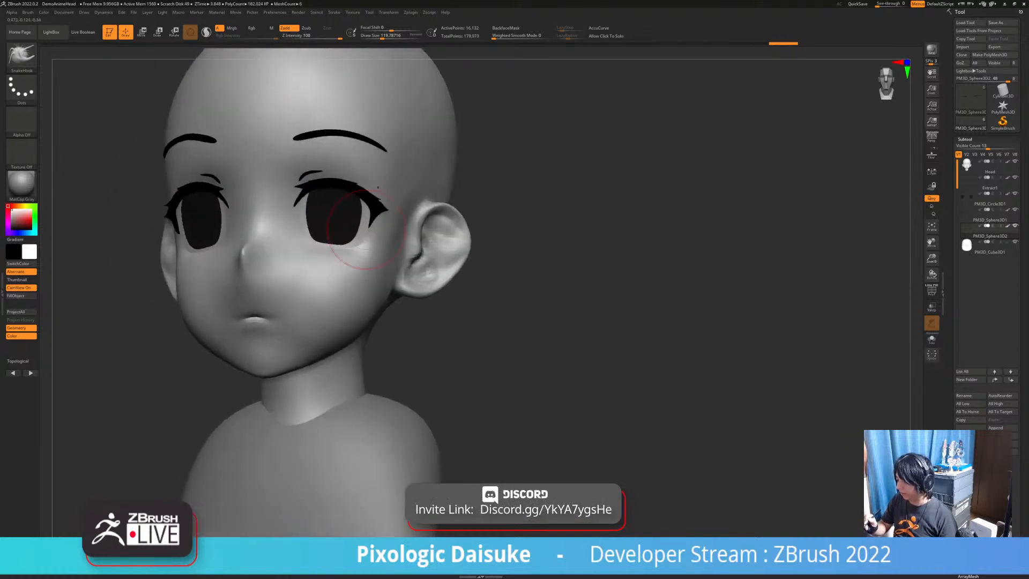
{"action": "right_click_drag", "start_coordinate": [381, 232], "coordinate": [407, 233]}
{"action": "mouse_move", "coordinate": [394, 161]}
{"action": "right_mouse_down"}
{"action": "mouse_move", "coordinate": [400, 190]}
{"action": "mouse_move", "coordinate": [390, 171]}
{"action": "mouse_move", "coordinate": [386, 191]}
{"action": "mouse_move", "coordinate": [395, 189]}
{"action": "mouse_move", "coordinate": [365, 154]}
{"action": "mouse_move", "coordinate": [397, 180]}
{"action": "right_mouse_up"}
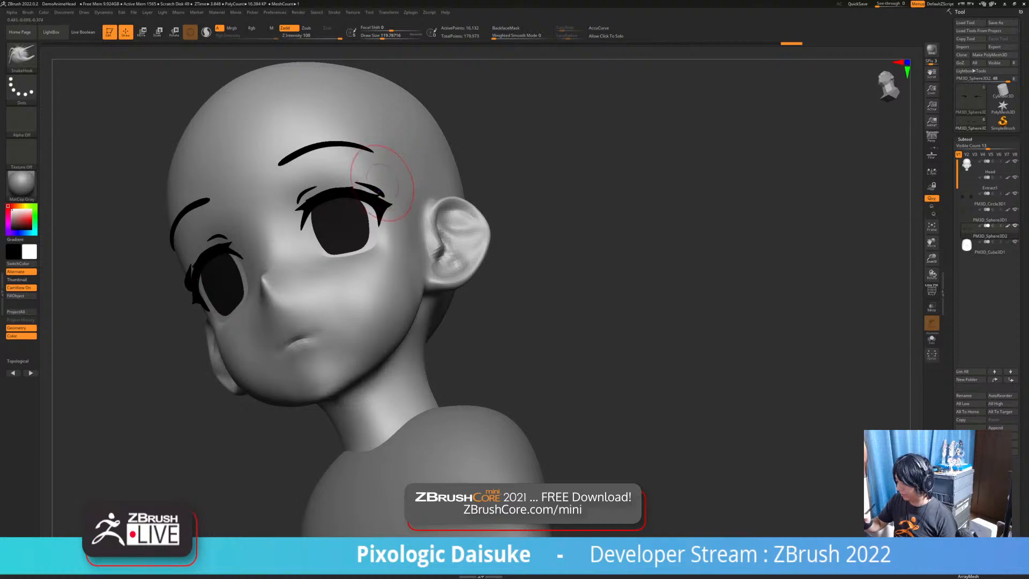
{"action": "key", "text": "shift"}
{"action": "right_click_drag", "start_coordinate": [365, 259], "coordinate": [376, 267]}
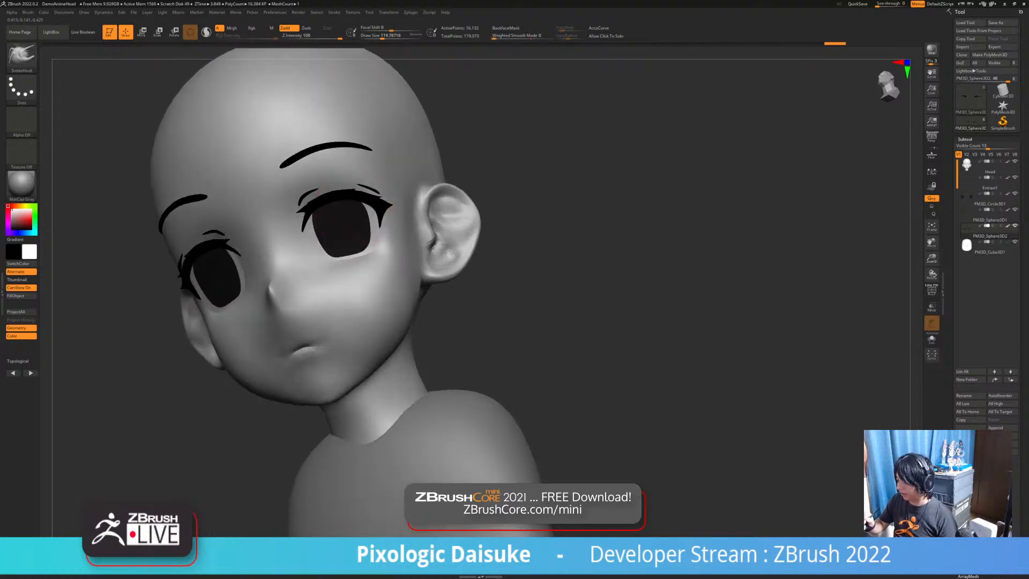
{"action": "key", "text": "ctrl"}
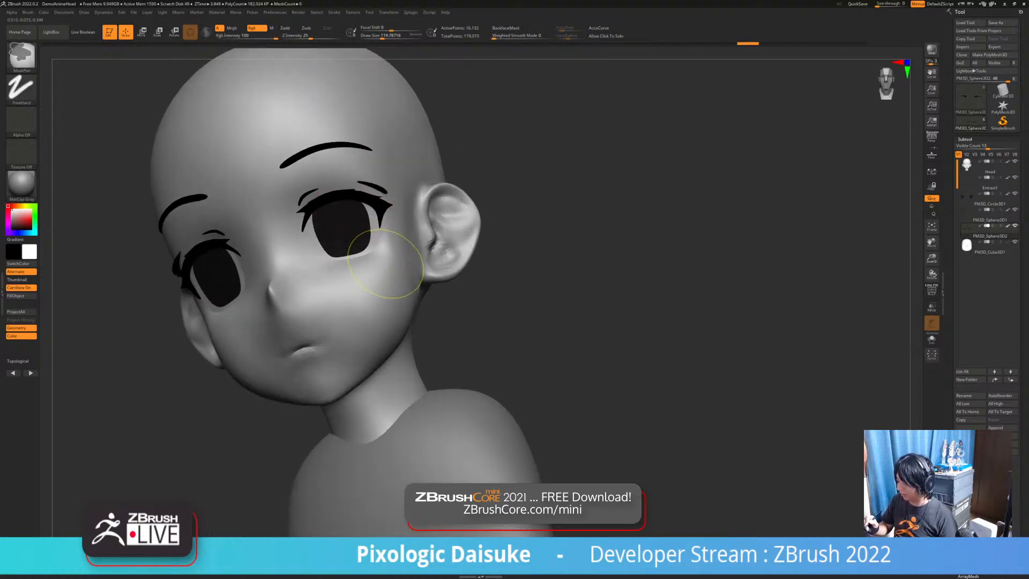
{"action": "right_click_drag", "start_coordinate": [368, 271], "coordinate": [337, 209]}
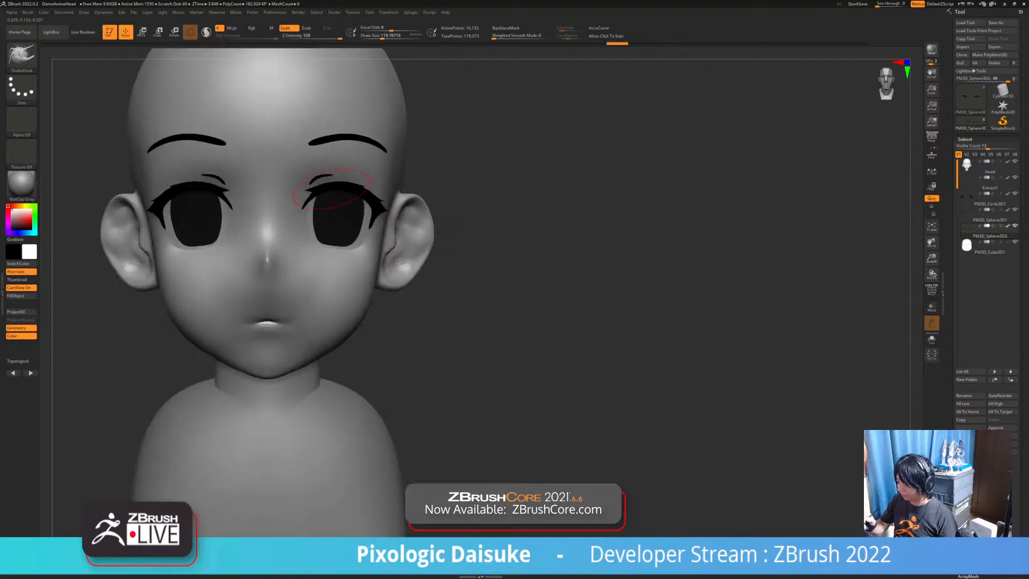
{"action": "mouse_move", "coordinate": [306, 177]}
{"action": "right_mouse_down"}
{"action": "mouse_move", "coordinate": [341, 177]}
{"action": "mouse_move", "coordinate": [327, 187]}
{"action": "mouse_move", "coordinate": [327, 161]}
{"action": "mouse_move", "coordinate": [293, 177]}
{"action": "mouse_move", "coordinate": [338, 200]}
{"action": "mouse_move", "coordinate": [352, 156]}
{"action": "mouse_move", "coordinate": [321, 146]}
{"action": "mouse_move", "coordinate": [348, 156]}
{"action": "mouse_move", "coordinate": [335, 150]}
{"action": "right_mouse_up"}
{"action": "right_click_drag", "start_coordinate": [333, 203], "coordinate": [374, 197]}
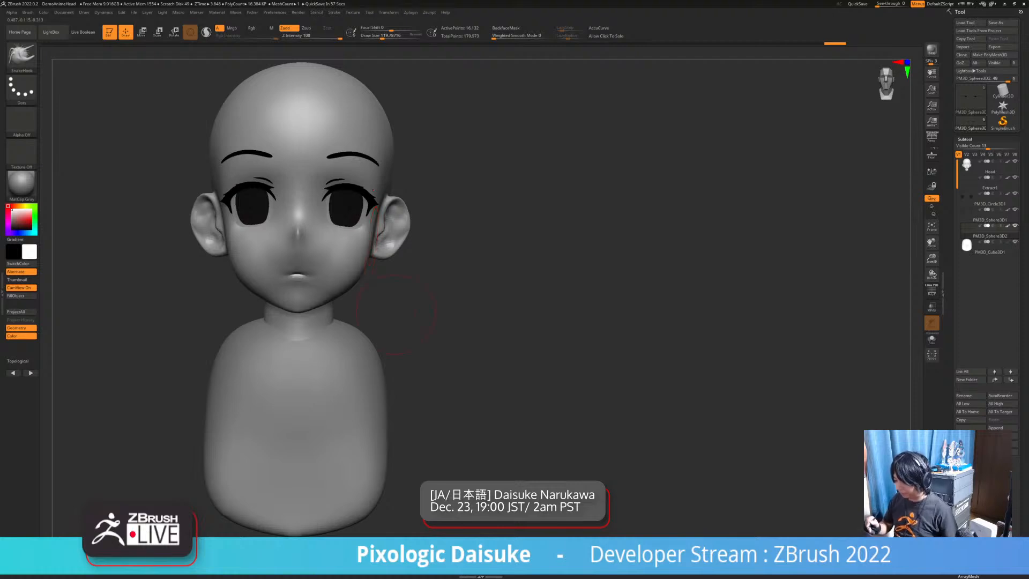
{"action": "right_click_drag", "start_coordinate": [397, 312], "coordinate": [403, 310]}
Make the head the active subtool and mask a small patch below the outer corner of each eye
{"action": "mouse_move", "coordinate": [385, 257]}
{"action": "right_mouse_down"}
{"action": "mouse_move", "coordinate": [359, 246]}
{"action": "mouse_move", "coordinate": [343, 292]}
{"action": "mouse_move", "coordinate": [347, 283]}
{"action": "right_mouse_up"}
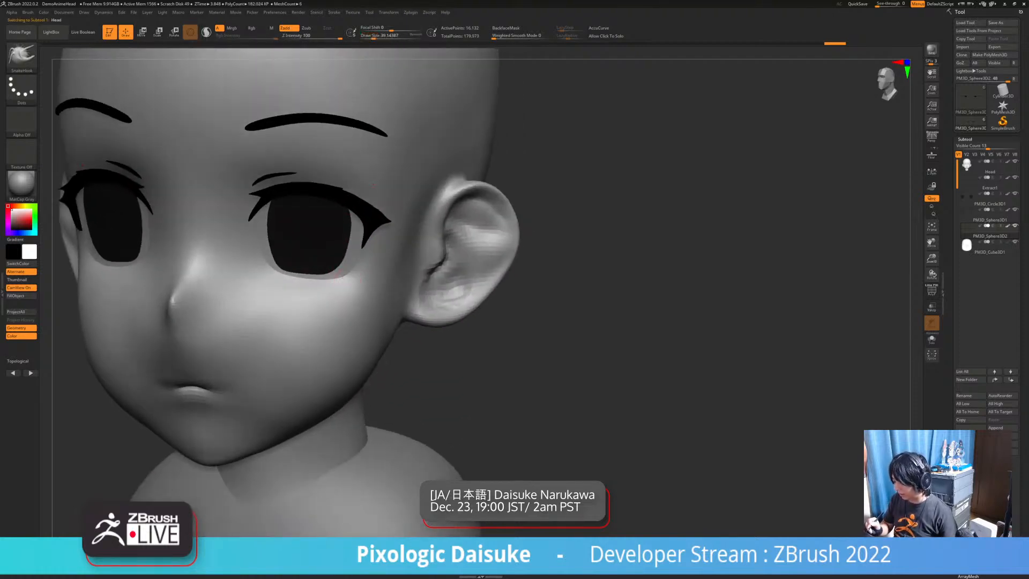
{"action": "left_click", "coordinate": [348, 279], "text": "alt"}
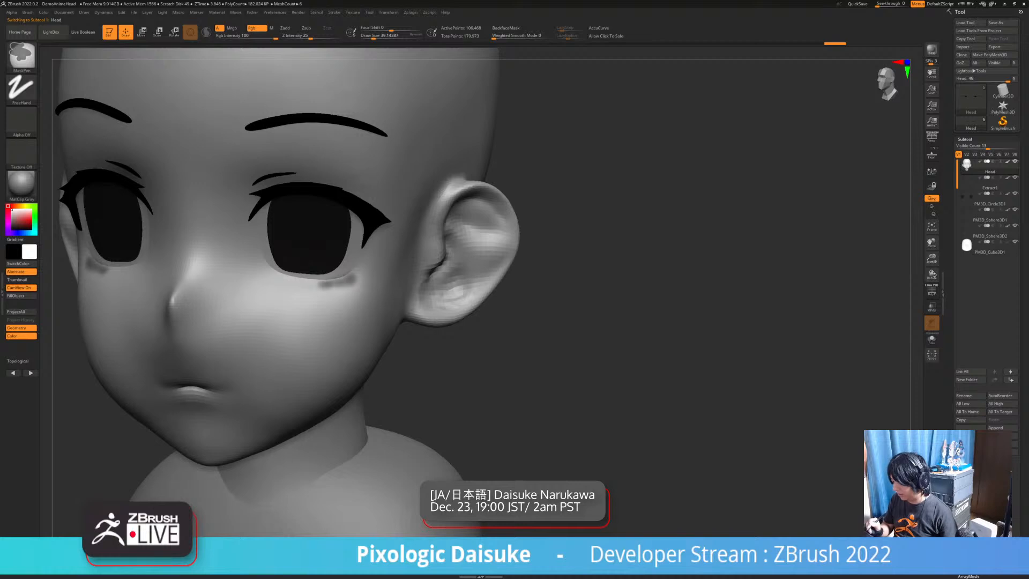
{"action": "left_click_drag", "start_coordinate": [351, 280], "coordinate": [359, 281], "text": "ctrl"}
{"action": "right_click_drag", "start_coordinate": [385, 298], "coordinate": [413, 286]}
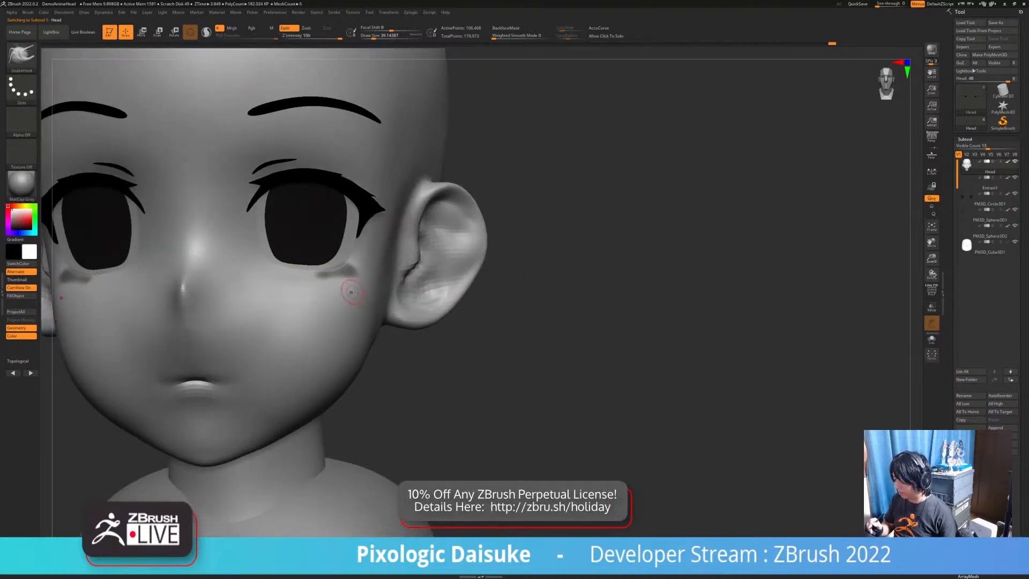
{"action": "right_click_drag", "start_coordinate": [568, 327], "coordinate": [583, 356], "text": "alt"}
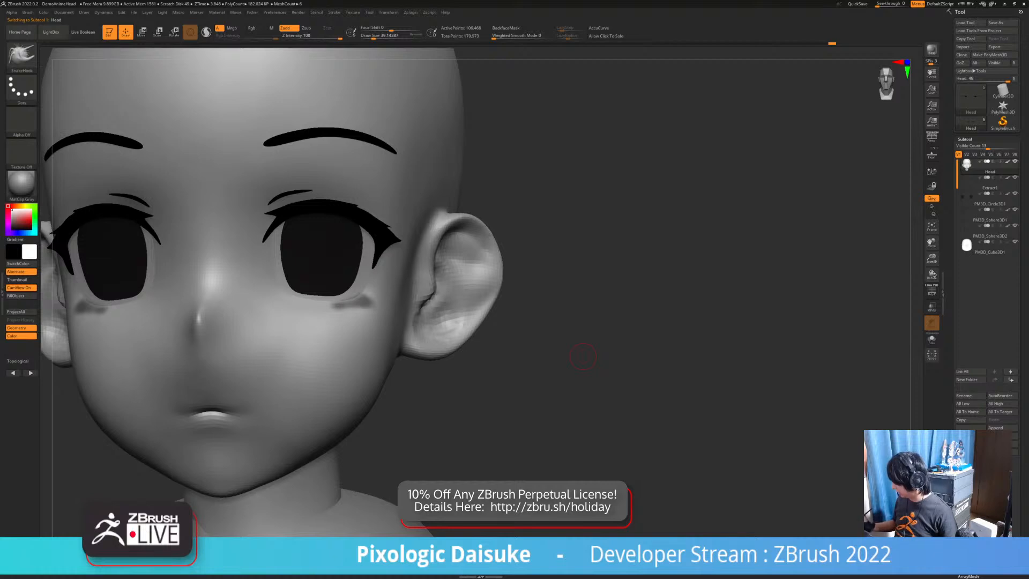
Extract the masked patches under the eyes as a separate subtool and fill it with black
{"action": "left_click", "coordinate": [932, 322]}
{"action": "left_click_drag", "start_coordinate": [434, 360], "coordinate": [369, 268]}
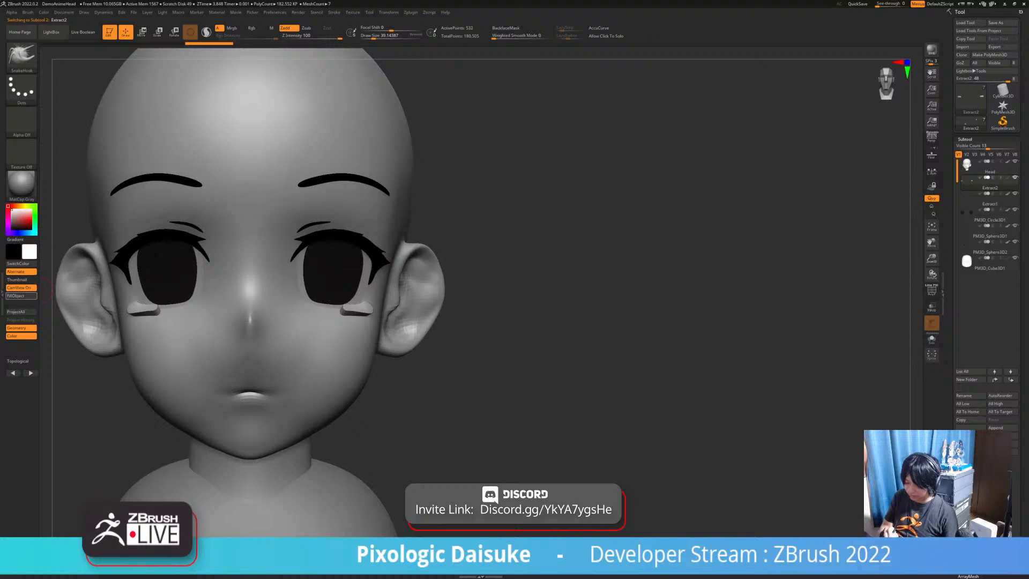
{"action": "left_click", "coordinate": [18, 264]}
{"action": "left_click", "coordinate": [18, 263]}
{"action": "left_click_drag", "start_coordinate": [472, 241], "coordinate": [321, 234]}
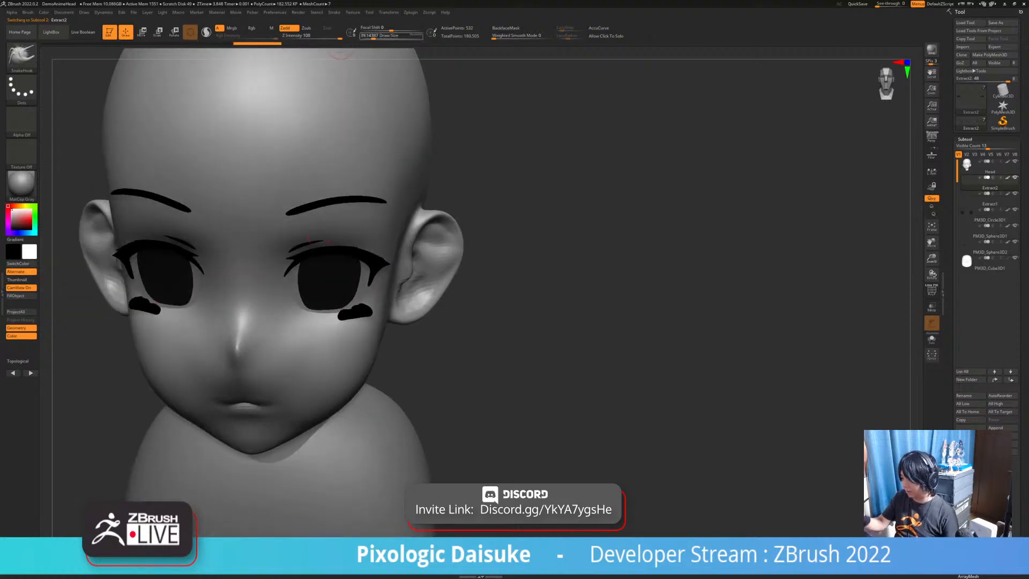
Smooth the black extracted patches into small tapered strokes under the outer eye corners
{"action": "left_click_drag", "start_coordinate": [343, 330], "coordinate": [351, 311]}
{"action": "left_click_drag", "start_coordinate": [396, 359], "coordinate": [348, 325]}
{"action": "left_click_drag", "start_coordinate": [349, 324], "coordinate": [358, 311], "text": "shift"}
{"action": "left_click_drag", "start_coordinate": [536, 322], "coordinate": [605, 305]}
{"action": "left_click_drag", "start_coordinate": [351, 311], "coordinate": [360, 307], "text": "shift"}
{"action": "mouse_move", "coordinate": [482, 332]}
{"action": "left_mouse_down"}
{"action": "mouse_move", "coordinate": [589, 327]}
{"action": "mouse_move", "coordinate": [461, 327]}
{"action": "left_mouse_up"}
{"action": "key", "text": "shift"}
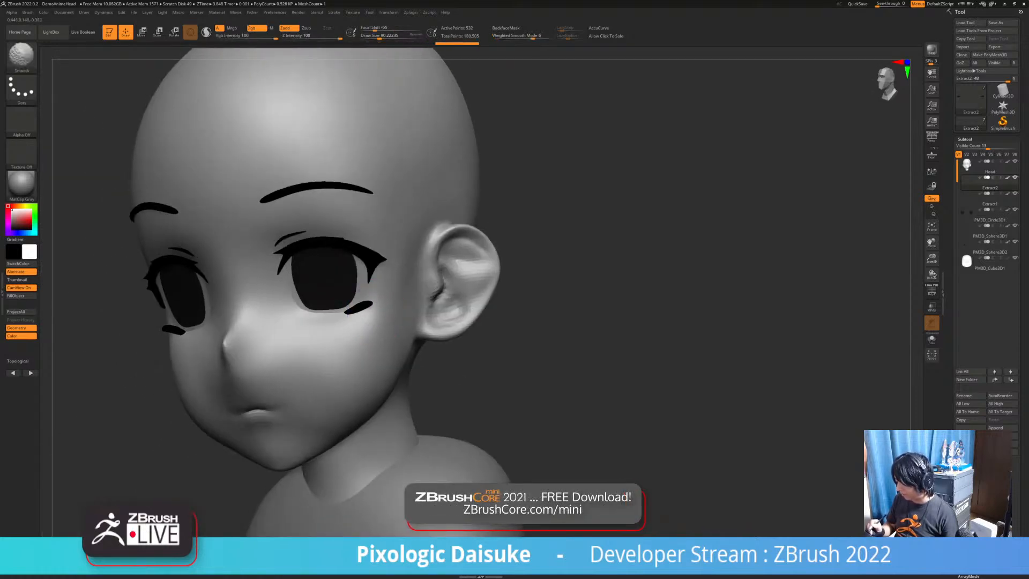
Thin the strokes into fine lower lash lines that follow the lower edges of the eyes
{"action": "left_click_drag", "start_coordinate": [590, 327], "coordinate": [686, 327]}
{"action": "mouse_move", "coordinate": [536, 321]}
{"action": "left_mouse_down"}
{"action": "mouse_move", "coordinate": [487, 324]}
{"action": "mouse_move", "coordinate": [535, 383]}
{"action": "left_mouse_up"}
{"action": "left_click_drag", "start_coordinate": [358, 309], "coordinate": [361, 307]}
{"action": "left_click_drag", "start_coordinate": [536, 322], "coordinate": [509, 292]}
{"action": "left_click_drag", "start_coordinate": [364, 303], "coordinate": [367, 306]}
{"action": "mouse_move", "coordinate": [562, 321]}
{"action": "left_mouse_down"}
{"action": "mouse_move", "coordinate": [512, 323]}
{"action": "mouse_move", "coordinate": [592, 319]}
{"action": "left_mouse_up"}
{"action": "mouse_move", "coordinate": [375, 292]}
{"action": "right_mouse_down"}
{"action": "mouse_move", "coordinate": [399, 300]}
{"action": "mouse_move", "coordinate": [367, 322]}
{"action": "mouse_move", "coordinate": [385, 324]}
{"action": "mouse_move", "coordinate": [343, 308]}
{"action": "mouse_move", "coordinate": [328, 316]}
{"action": "mouse_move", "coordinate": [349, 327]}
{"action": "mouse_move", "coordinate": [338, 327]}
{"action": "mouse_move", "coordinate": [377, 300]}
{"action": "mouse_move", "coordinate": [351, 272]}
{"action": "mouse_move", "coordinate": [384, 270]}
{"action": "right_mouse_up"}
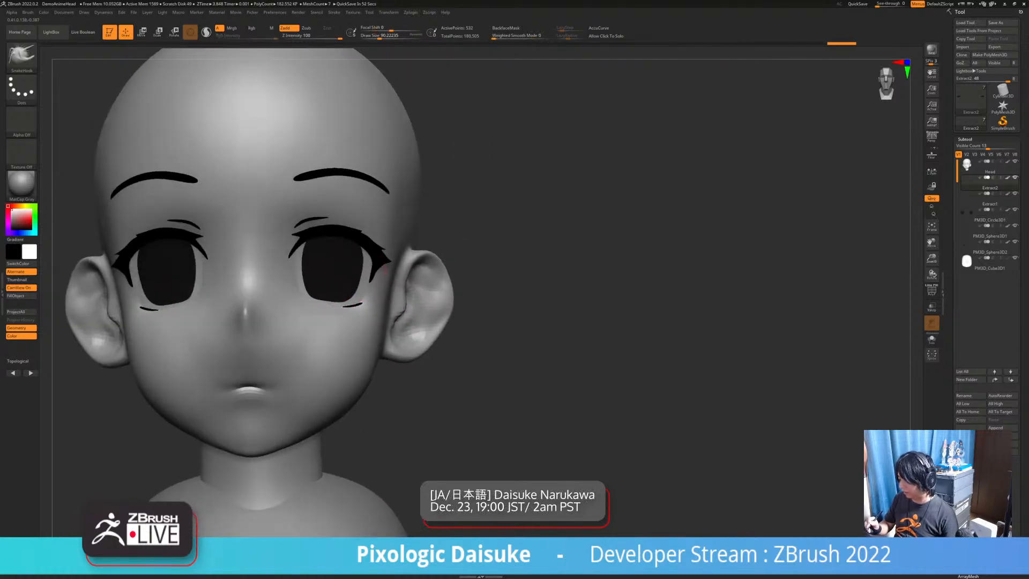
Undo the last stroke on the lower lash lines and turn on BackfaceMask with a draw size of about 22
{"action": "mouse_move", "coordinate": [367, 322]}
{"action": "right_mouse_down"}
{"action": "mouse_move", "coordinate": [361, 332]}
{"action": "mouse_move", "coordinate": [375, 315]}
{"action": "mouse_move", "coordinate": [340, 321]}
{"action": "mouse_move", "coordinate": [329, 311]}
{"action": "mouse_move", "coordinate": [351, 308]}
{"action": "mouse_move", "coordinate": [337, 321]}
{"action": "right_mouse_up"}
{"action": "left_click_drag", "start_coordinate": [350, 310], "coordinate": [353, 307]}
{"action": "mouse_move", "coordinate": [353, 310]}
{"action": "right_mouse_down", "text": "shift"}
{"action": "mouse_move", "coordinate": [379, 309]}
{"action": "mouse_move", "coordinate": [349, 321]}
{"action": "mouse_move", "coordinate": [363, 306]}
{"action": "right_mouse_up", "text": "shift"}
{"action": "left_click", "coordinate": [370, 37]}
{"action": "key", "text": "ctrl+z"}
{"action": "left_click", "coordinate": [506, 29]}
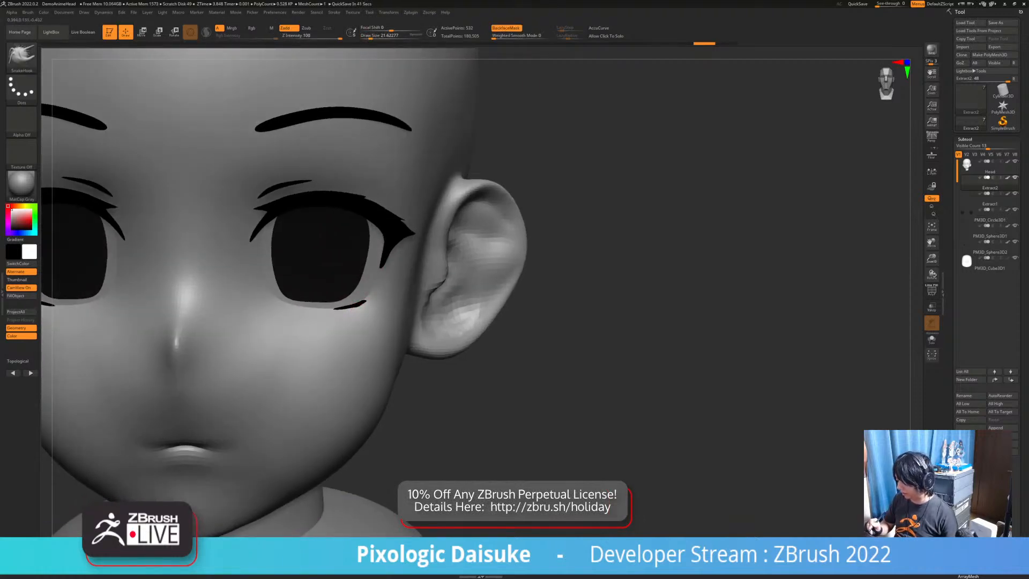
Taper the lower lash lines so they rise toward the outer eye corners, using SnakeHook at a draw size of about 68
{"action": "mouse_move", "coordinate": [366, 304]}
{"action": "right_mouse_down", "text": "ctrl"}
{"action": "mouse_move", "coordinate": [365, 292]}
{"action": "mouse_move", "coordinate": [358, 303]}
{"action": "mouse_move", "coordinate": [375, 292]}
{"action": "mouse_move", "coordinate": [389, 302]}
{"action": "right_mouse_up", "text": "ctrl"}
{"action": "mouse_move", "coordinate": [389, 302]}
{"action": "right_mouse_down", "text": "ctrl"}
{"action": "mouse_move", "coordinate": [387, 292]}
{"action": "mouse_move", "coordinate": [396, 293]}
{"action": "right_mouse_up", "text": "ctrl"}
{"action": "mouse_move", "coordinate": [397, 294]}
{"action": "right_mouse_down", "text": "ctrl"}
{"action": "mouse_move", "coordinate": [394, 307]}
{"action": "mouse_move", "coordinate": [367, 305]}
{"action": "right_mouse_up", "text": "ctrl"}
{"action": "mouse_move", "coordinate": [391, 124]}
{"action": "right_mouse_down"}
{"action": "mouse_move", "coordinate": [359, 296]}
{"action": "mouse_move", "coordinate": [365, 279]}
{"action": "mouse_move", "coordinate": [351, 285]}
{"action": "right_mouse_up"}
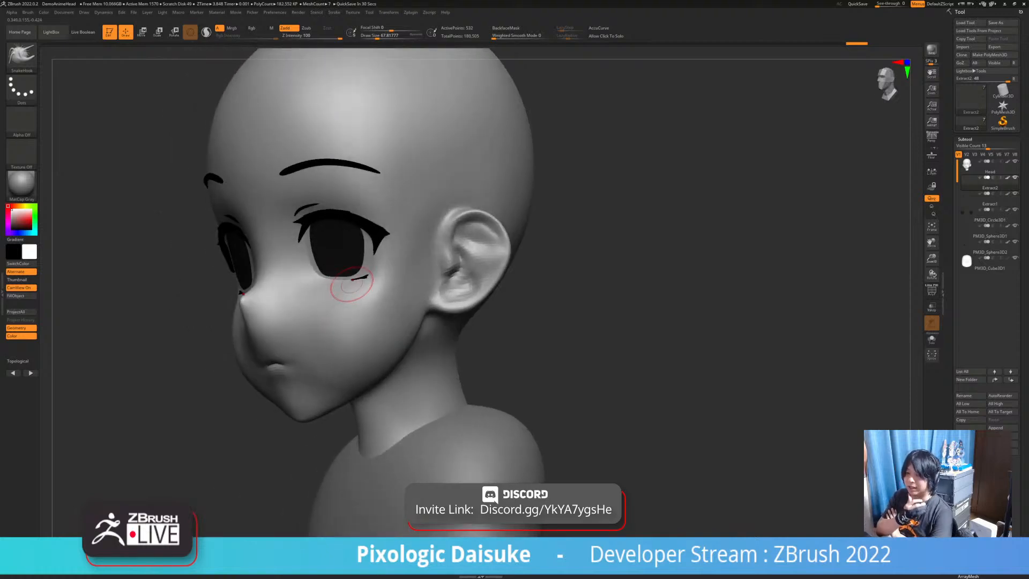
{"action": "mouse_move", "coordinate": [352, 280]}
{"action": "right_mouse_down"}
{"action": "mouse_move", "coordinate": [386, 288]}
{"action": "mouse_move", "coordinate": [364, 277]}
{"action": "right_mouse_up"}
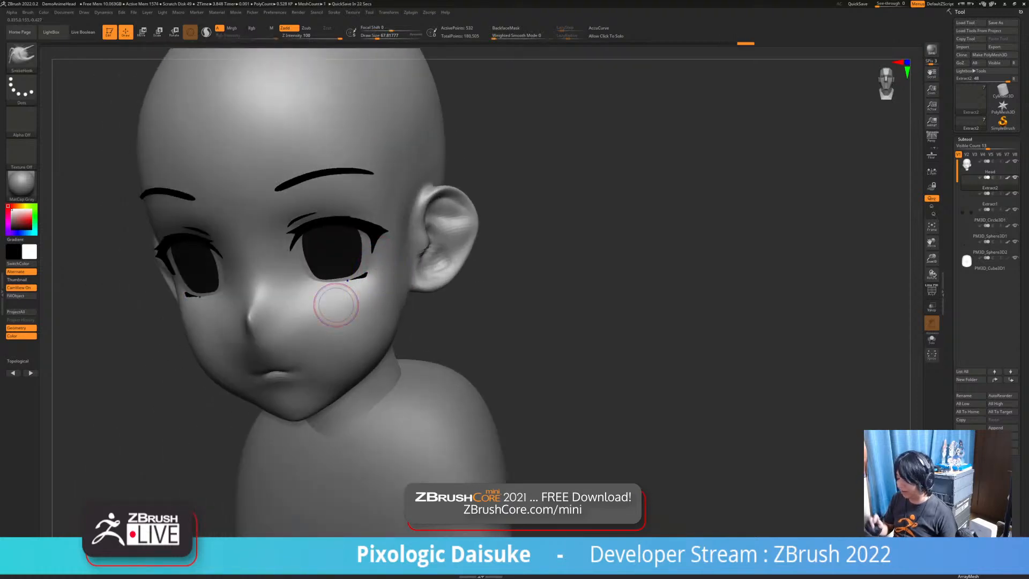
Pull the outer ends of the lower lash lines into angled tips beneath the eye corners
{"action": "mouse_move", "coordinate": [379, 275]}
{"action": "right_mouse_down", "text": "ctrl"}
{"action": "mouse_move", "coordinate": [373, 294]}
{"action": "mouse_move", "coordinate": [382, 288]}
{"action": "mouse_move", "coordinate": [351, 278]}
{"action": "mouse_move", "coordinate": [398, 256]}
{"action": "mouse_move", "coordinate": [369, 265]}
{"action": "mouse_move", "coordinate": [363, 248]}
{"action": "right_mouse_up", "text": "ctrl"}
{"action": "mouse_move", "coordinate": [352, 292]}
{"action": "right_mouse_down"}
{"action": "mouse_move", "coordinate": [339, 273]}
{"action": "mouse_move", "coordinate": [348, 294]}
{"action": "mouse_move", "coordinate": [364, 296]}
{"action": "mouse_move", "coordinate": [340, 280]}
{"action": "mouse_move", "coordinate": [348, 290]}
{"action": "right_mouse_up"}
{"action": "key", "text": "ctrl"}
{"action": "mouse_move", "coordinate": [348, 289]}
{"action": "right_mouse_down", "text": "shift"}
{"action": "mouse_move", "coordinate": [375, 299]}
{"action": "mouse_move", "coordinate": [381, 289]}
{"action": "right_mouse_up", "text": "shift"}
Adjust the lower lash lines against the cheeks with SnakeHook, settling on a draw size of about 97
{"action": "left_click", "coordinate": [386, 36]}
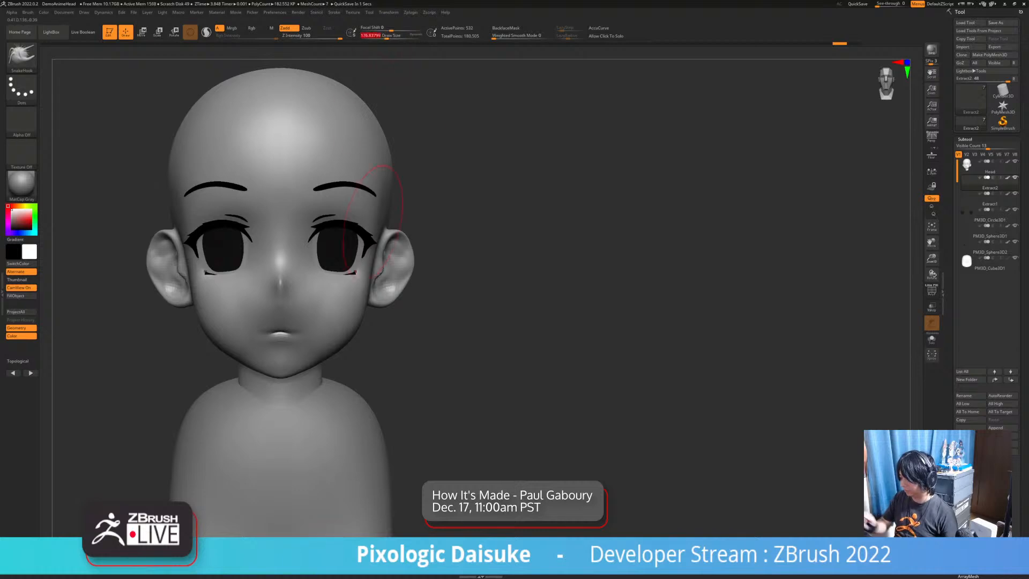
{"action": "right_click_drag", "start_coordinate": [384, 172], "coordinate": [364, 171]}
{"action": "mouse_move", "coordinate": [336, 292]}
{"action": "right_mouse_down"}
{"action": "mouse_move", "coordinate": [354, 300]}
{"action": "mouse_move", "coordinate": [347, 283]}
{"action": "right_mouse_up"}
{"action": "right_click_drag", "start_coordinate": [346, 283], "coordinate": [375, 207], "text": "ctrl"}
{"action": "left_click_drag", "start_coordinate": [386, 35], "coordinate": [380, 35]}
{"action": "right_click_drag", "start_coordinate": [348, 294], "coordinate": [356, 315], "text": "ctrl"}
{"action": "mouse_move", "coordinate": [356, 315]}
{"action": "right_mouse_down"}
{"action": "mouse_move", "coordinate": [336, 294]}
{"action": "mouse_move", "coordinate": [408, 296]}
{"action": "mouse_move", "coordinate": [283, 294]}
{"action": "right_mouse_up"}
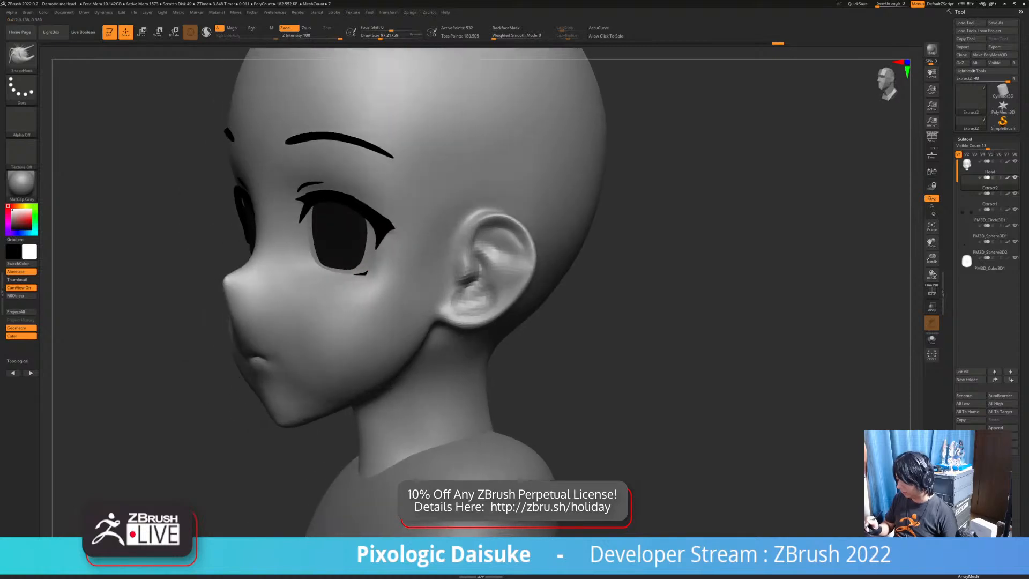
Refine the outer tips of the lower lashes in side view and reduce the draw size to about 54
{"action": "left_click_drag", "start_coordinate": [381, 214], "coordinate": [388, 209]}
{"action": "right_click_drag", "start_coordinate": [375, 230], "coordinate": [442, 231]}
{"action": "left_click_drag", "start_coordinate": [368, 272], "coordinate": [369, 271]}
{"action": "right_click_drag", "start_coordinate": [375, 268], "coordinate": [385, 297]}
{"action": "right_click_drag", "start_coordinate": [377, 235], "coordinate": [386, 287], "text": "ctrl"}
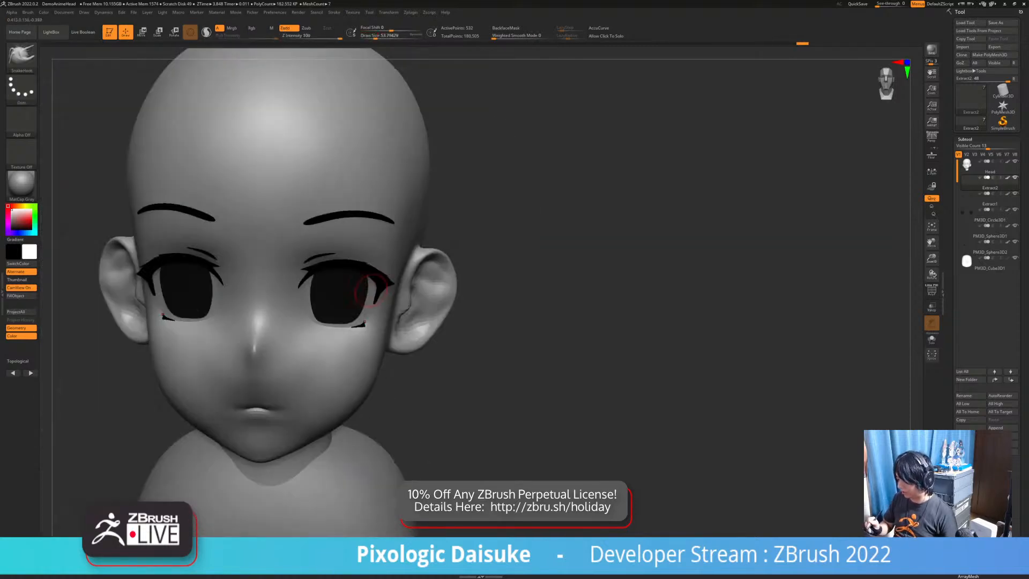
Pull small upward spikes out of the outer ends of the lower lashes with SnakeHook at a draw size of about 54
{"action": "right_click_drag", "start_coordinate": [368, 331], "coordinate": [369, 338], "text": "ctrl"}
{"action": "left_click_drag", "start_coordinate": [366, 325], "coordinate": [364, 322]}
{"action": "right_click_drag", "start_coordinate": [365, 323], "coordinate": [364, 324], "text": "ctrl"}
{"action": "left_click_drag", "start_coordinate": [366, 324], "coordinate": [366, 321]}
{"action": "right_click_drag", "start_coordinate": [366, 322], "coordinate": [358, 321]}
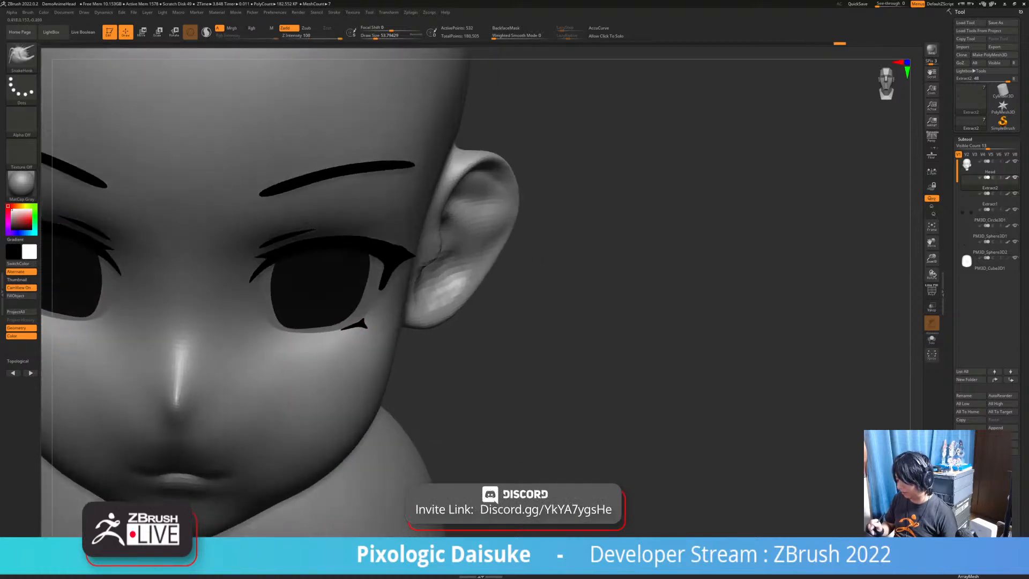
{"action": "left_click_drag", "start_coordinate": [366, 322], "coordinate": [365, 318]}
{"action": "right_click_drag", "start_coordinate": [386, 321], "coordinate": [371, 310]}
{"action": "left_click_drag", "start_coordinate": [369, 311], "coordinate": [367, 315]}
{"action": "right_click_drag", "start_coordinate": [366, 323], "coordinate": [365, 314], "text": "ctrl"}
Check the lower lashes on the whole head and smooth their spikes up close at a draw size of about 17
{"action": "mouse_move", "coordinate": [364, 314]}
{"action": "right_mouse_down"}
{"action": "mouse_move", "coordinate": [375, 318]}
{"action": "mouse_move", "coordinate": [351, 337]}
{"action": "mouse_move", "coordinate": [340, 332]}
{"action": "mouse_move", "coordinate": [345, 320]}
{"action": "mouse_move", "coordinate": [360, 347]}
{"action": "right_mouse_up"}
{"action": "mouse_move", "coordinate": [360, 347]}
{"action": "right_mouse_down", "text": "shift"}
{"action": "mouse_move", "coordinate": [377, 361]}
{"action": "mouse_move", "coordinate": [328, 358]}
{"action": "mouse_move", "coordinate": [405, 359]}
{"action": "mouse_move", "coordinate": [357, 359]}
{"action": "mouse_move", "coordinate": [370, 358]}
{"action": "right_mouse_up", "text": "shift"}
{"action": "mouse_move", "coordinate": [370, 358]}
{"action": "right_mouse_down", "text": "ctrl"}
{"action": "mouse_move", "coordinate": [370, 342]}
{"action": "mouse_move", "coordinate": [402, 343]}
{"action": "mouse_move", "coordinate": [367, 355]}
{"action": "right_mouse_up", "text": "ctrl"}
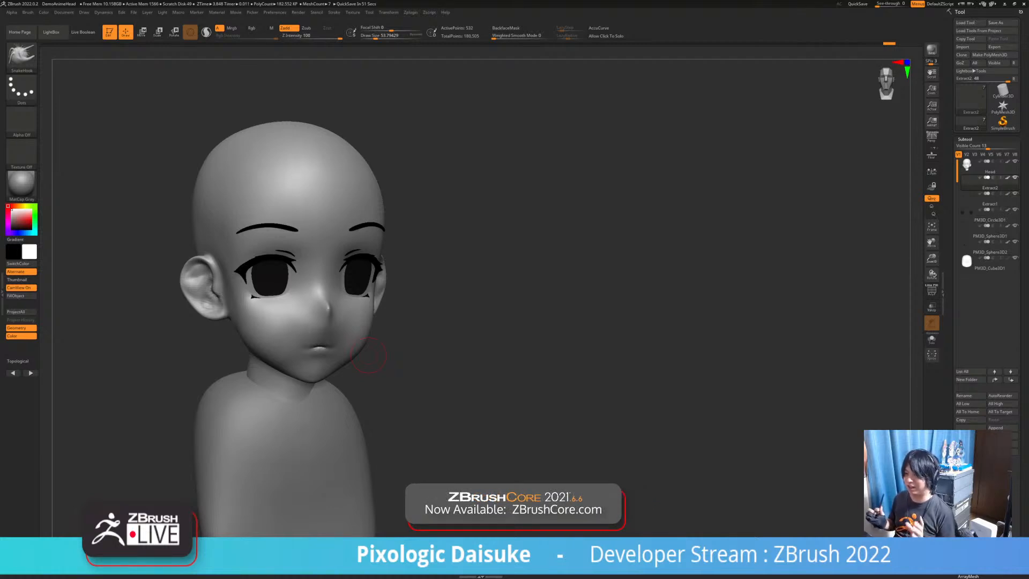
{"action": "right_click_drag", "start_coordinate": [369, 355], "coordinate": [316, 356]}
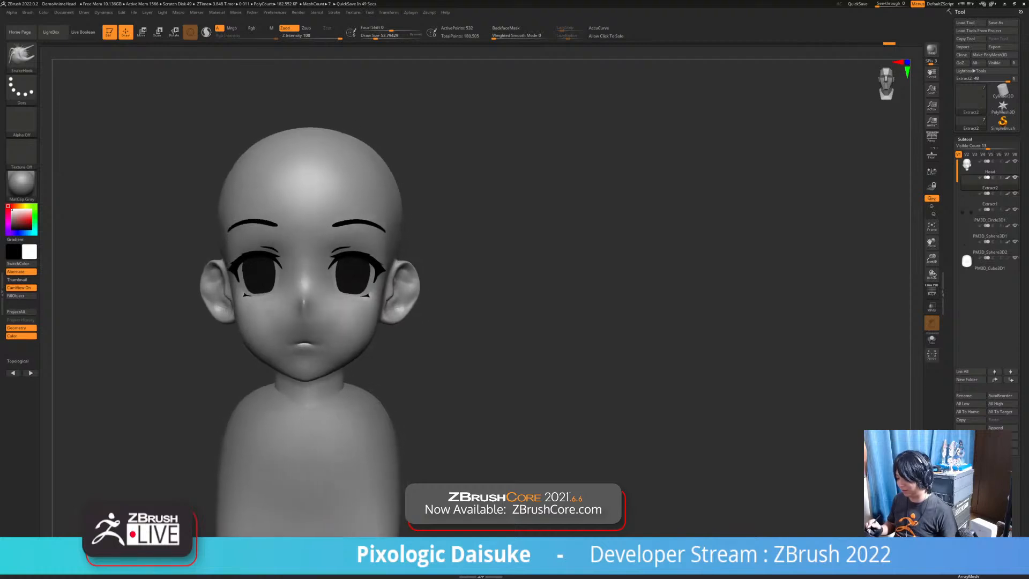
{"action": "mouse_move", "coordinate": [453, 367]}
{"action": "right_mouse_down"}
{"action": "mouse_move", "coordinate": [397, 366]}
{"action": "mouse_move", "coordinate": [356, 294]}
{"action": "mouse_move", "coordinate": [350, 305]}
{"action": "right_mouse_up"}
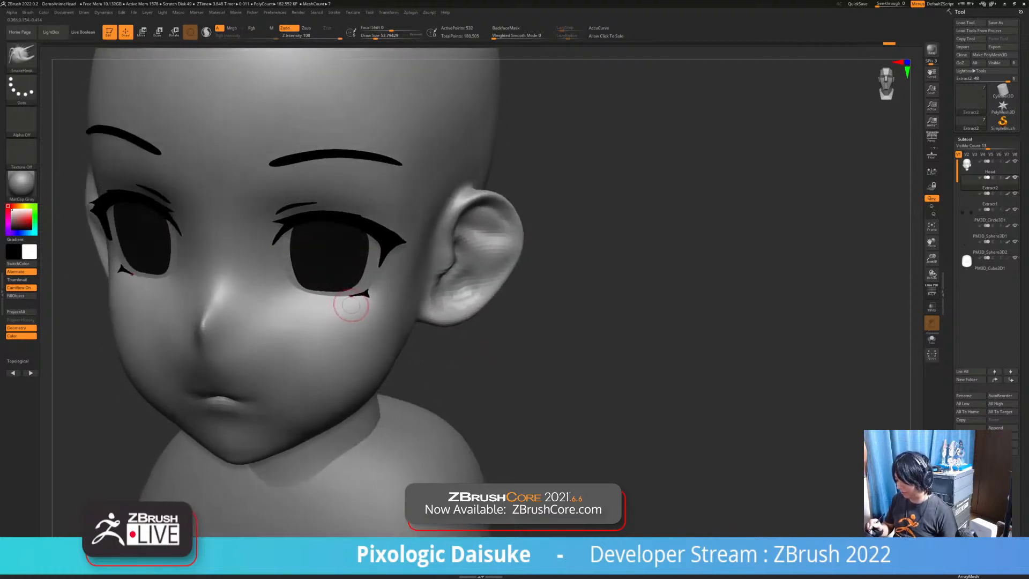
{"action": "key", "text": "bracketright"}
{"action": "right_click_drag", "start_coordinate": [362, 262], "coordinate": [412, 274]}
{"action": "right_click_drag", "start_coordinate": [406, 321], "coordinate": [329, 325]}
{"action": "mouse_move", "coordinate": [362, 268]}
{"action": "right_mouse_down", "text": "ctrl"}
{"action": "mouse_move", "coordinate": [367, 317]}
{"action": "mouse_move", "coordinate": [369, 306]}
{"action": "right_mouse_up", "text": "ctrl"}
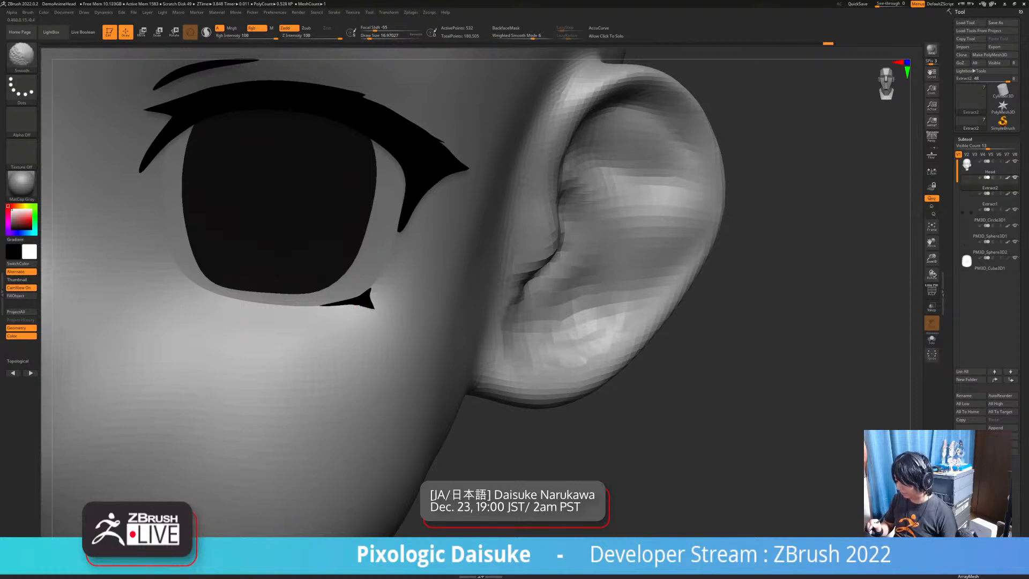
{"action": "right_click_drag", "start_coordinate": [370, 307], "coordinate": [426, 294], "text": "ctrl"}
Make the irises the active subtool and review the eyes on the full bust from the front
{"action": "left_click", "coordinate": [398, 252], "text": "alt"}
{"action": "mouse_move", "coordinate": [426, 295]}
{"action": "right_mouse_down"}
{"action": "mouse_move", "coordinate": [437, 295]}
{"action": "mouse_move", "coordinate": [427, 296]}
{"action": "right_mouse_up"}
{"action": "right_click_drag", "start_coordinate": [427, 295], "coordinate": [428, 270], "text": "alt"}
{"action": "mouse_move", "coordinate": [428, 270]}
{"action": "right_mouse_down"}
{"action": "mouse_move", "coordinate": [369, 270]}
{"action": "mouse_move", "coordinate": [410, 272]}
{"action": "mouse_move", "coordinate": [454, 365]}
{"action": "mouse_move", "coordinate": [456, 397]}
{"action": "right_mouse_up"}
{"action": "mouse_move", "coordinate": [384, 256]}
{"action": "right_mouse_down", "text": "alt"}
{"action": "mouse_move", "coordinate": [468, 263]}
{"action": "mouse_move", "coordinate": [416, 268]}
{"action": "mouse_move", "coordinate": [415, 247]}
{"action": "right_mouse_up", "text": "alt"}
{"action": "mouse_move", "coordinate": [414, 257]}
{"action": "right_mouse_down", "text": "alt"}
{"action": "mouse_move", "coordinate": [392, 234]}
{"action": "mouse_move", "coordinate": [402, 284]}
{"action": "mouse_move", "coordinate": [477, 278]}
{"action": "mouse_move", "coordinate": [412, 280]}
{"action": "right_mouse_up", "text": "alt"}
{"action": "right_click_drag", "start_coordinate": [450, 383], "coordinate": [452, 348], "text": "ctrl"}
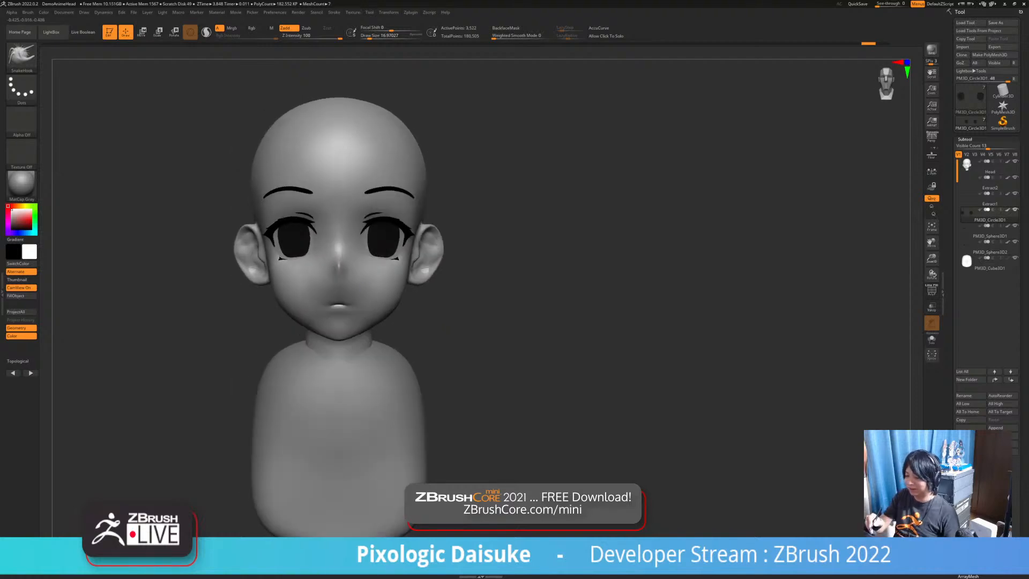
Switch to the Move Topological brush and set its draw size to 1
{"action": "key", "text": "b"}
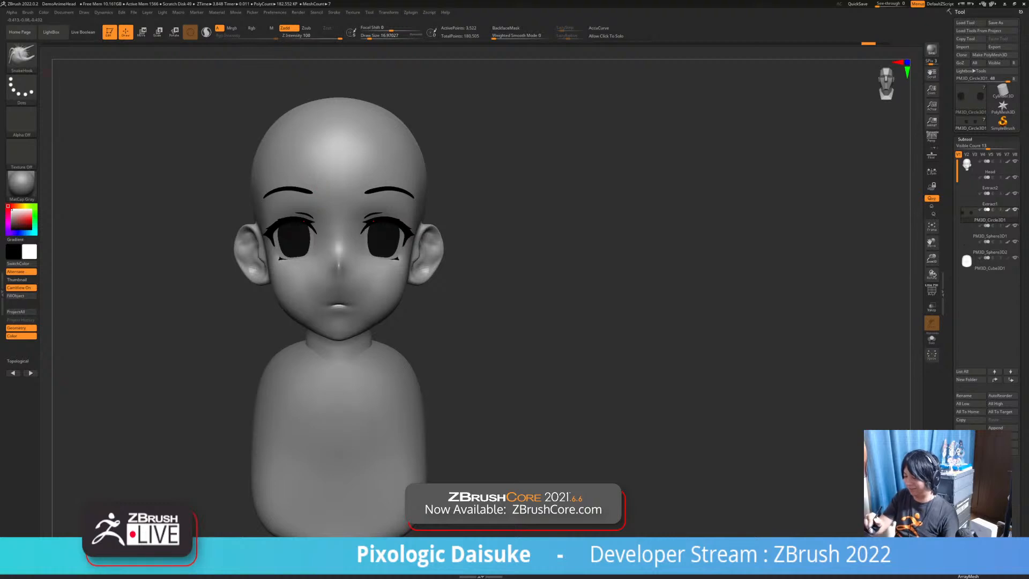
{"action": "key", "text": "b"}
{"action": "key", "text": "m"}
{"action": "key", "text": "t"}
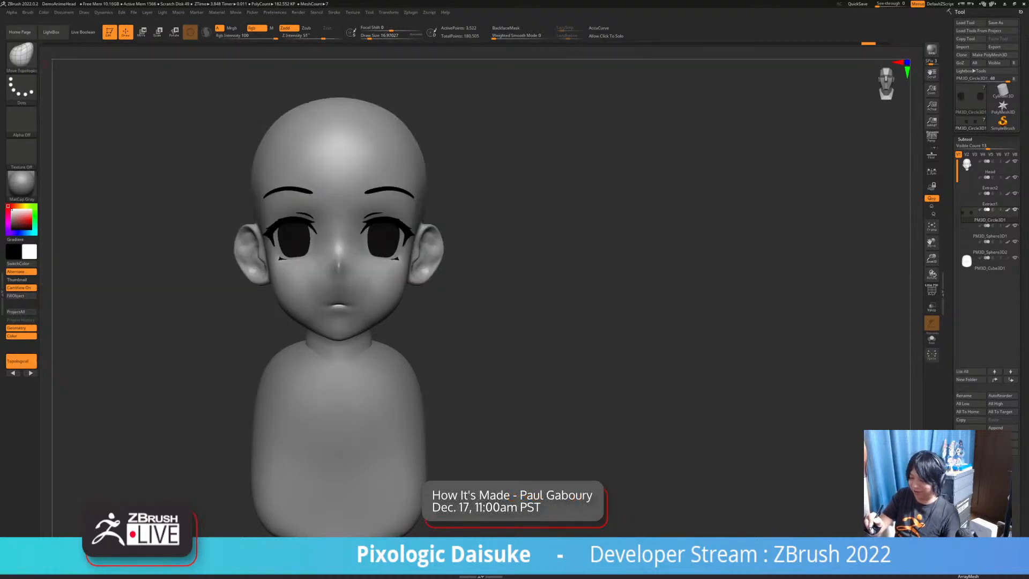
{"action": "scroll", "coordinate": [308, 289], "scroll_direction": "up", "scroll_amount": 5}
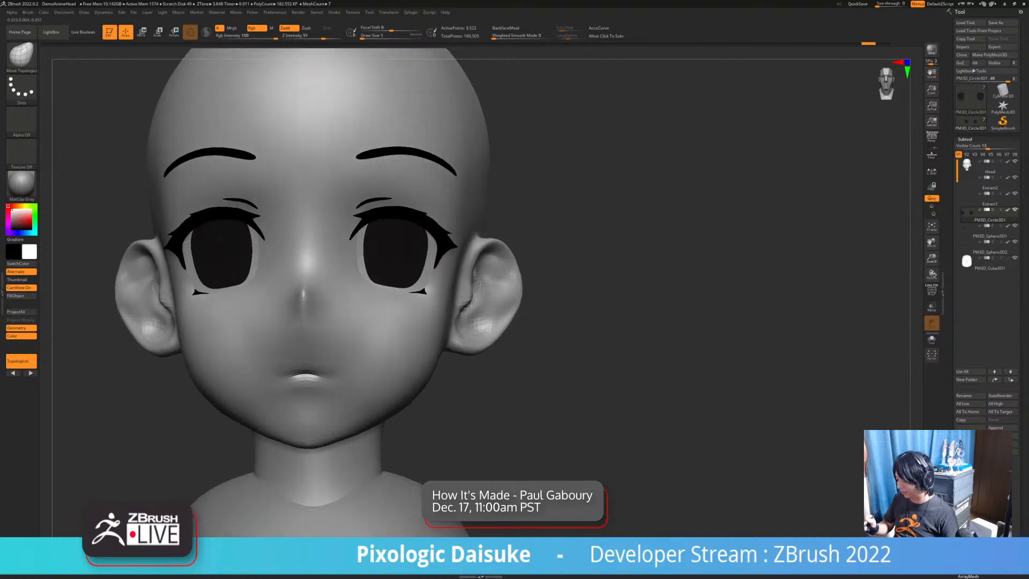
{"action": "left_click_drag", "start_coordinate": [643, 267], "coordinate": [573, 214]}
{"action": "mouse_move", "coordinate": [405, 256]}
{"action": "right_mouse_down"}
{"action": "mouse_move", "coordinate": [466, 258]}
{"action": "mouse_move", "coordinate": [465, 279]}
{"action": "mouse_move", "coordinate": [398, 261]}
{"action": "mouse_move", "coordinate": [389, 277]}
{"action": "mouse_move", "coordinate": [388, 242]}
{"action": "mouse_move", "coordinate": [351, 234]}
{"action": "mouse_move", "coordinate": [362, 273]}
{"action": "mouse_move", "coordinate": [431, 268]}
{"action": "mouse_move", "coordinate": [378, 269]}
{"action": "mouse_move", "coordinate": [388, 268]}
{"action": "right_mouse_up"}
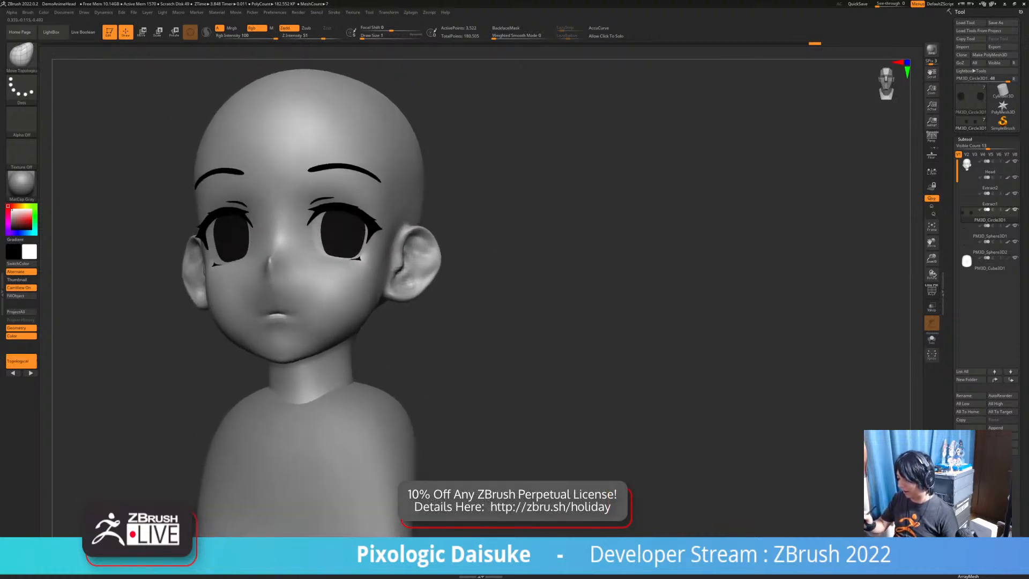
Make the eyebrows the active subtool, try adjusting them with Move Topological, and undo the change
{"action": "right_click_drag", "start_coordinate": [342, 208], "coordinate": [382, 223]}
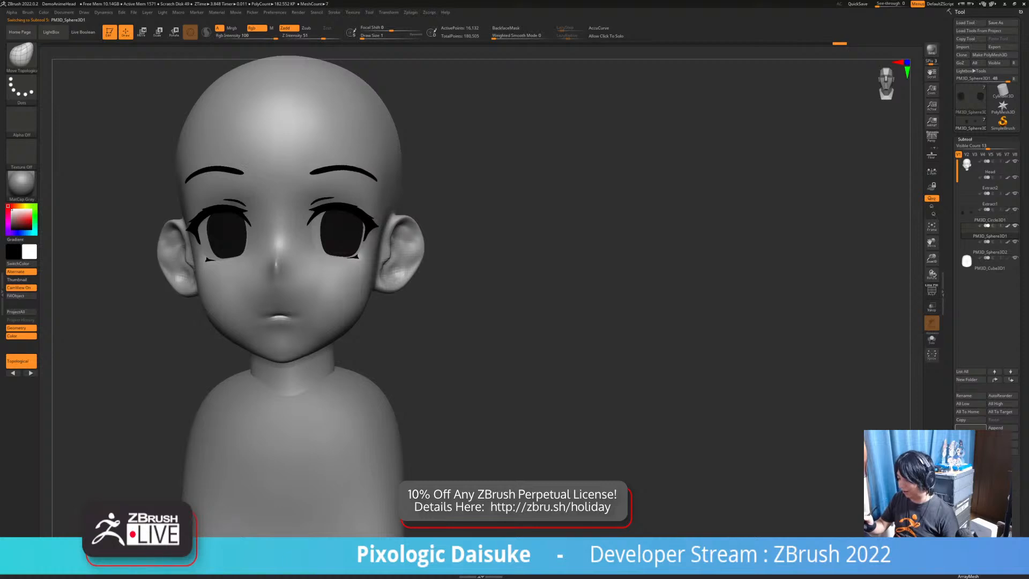
{"action": "mouse_move", "coordinate": [337, 176]}
{"action": "right_mouse_down"}
{"action": "mouse_move", "coordinate": [306, 144]}
{"action": "mouse_move", "coordinate": [309, 162]}
{"action": "right_mouse_up"}
{"action": "left_click", "coordinate": [322, 212]}
{"action": "right_click_drag", "start_coordinate": [321, 212], "coordinate": [346, 216]}
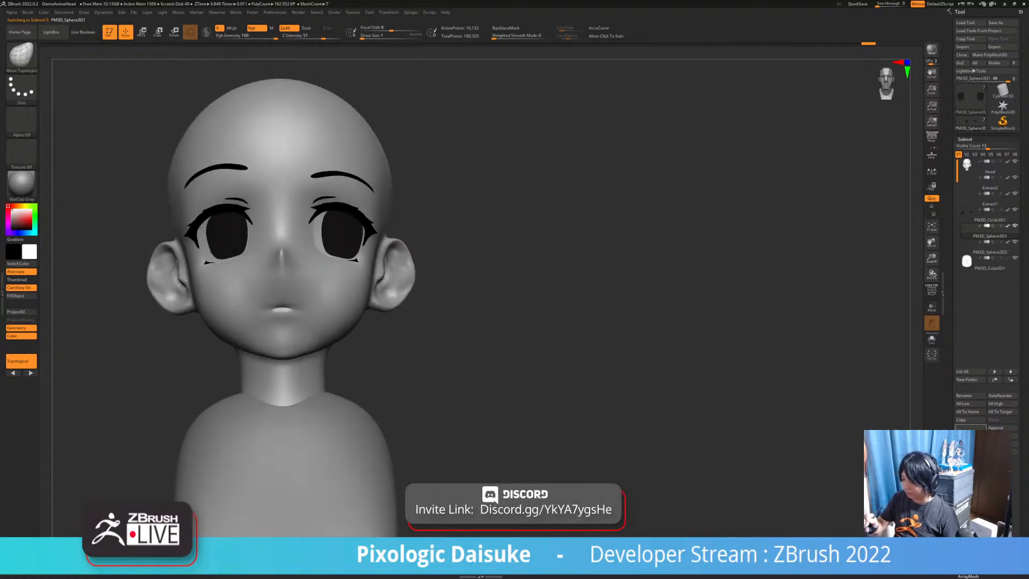
{"action": "key", "text": "ctrl+z"}
{"action": "mouse_move", "coordinate": [325, 176]}
{"action": "right_mouse_down"}
{"action": "mouse_move", "coordinate": [326, 203]}
{"action": "mouse_move", "coordinate": [348, 204]}
{"action": "mouse_move", "coordinate": [321, 206]}
{"action": "right_mouse_up"}
Reshape the eyebrows' inner ends with the SnakeHook brush at a draw size of about 187
{"action": "key", "text": "b"}
{"action": "key", "text": "s"}
{"action": "key", "text": "h"}
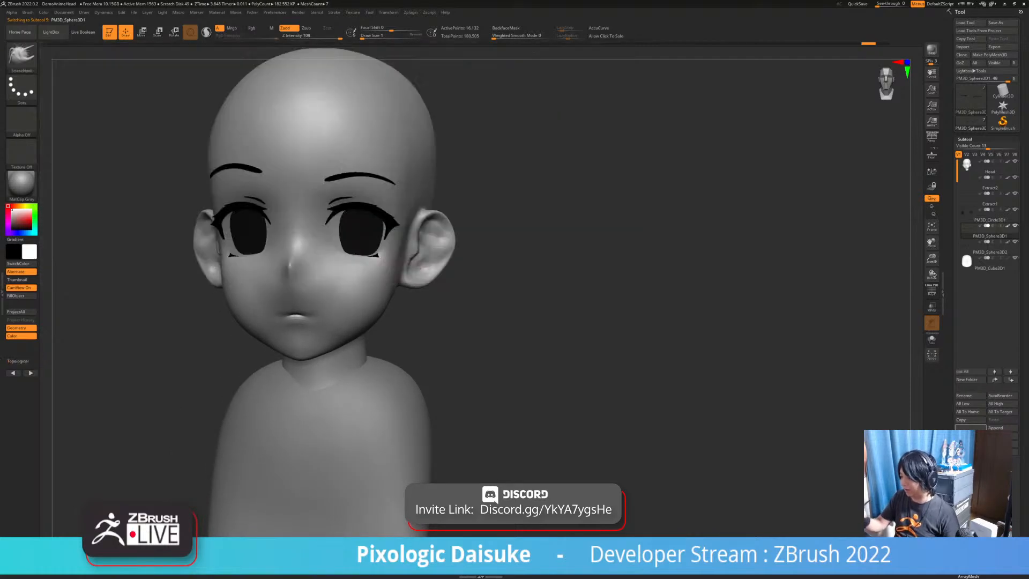
{"action": "right_click_drag", "start_coordinate": [214, 184], "coordinate": [250, 183]}
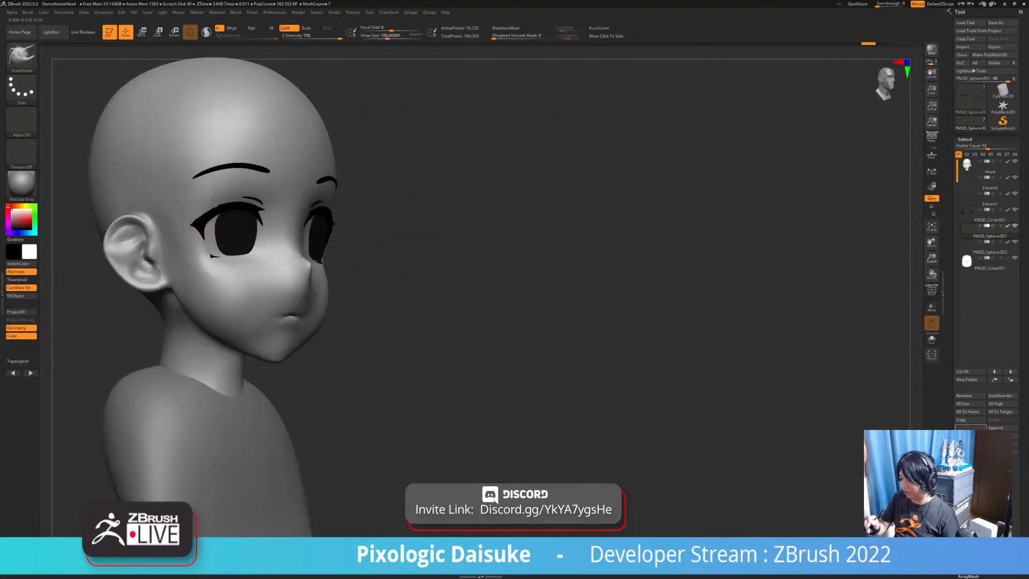
{"action": "left_click_drag", "start_coordinate": [248, 184], "coordinate": [260, 183]}
{"action": "mouse_move", "coordinate": [268, 184]}
{"action": "right_mouse_down"}
{"action": "mouse_move", "coordinate": [240, 184]}
{"action": "mouse_move", "coordinate": [287, 186]}
{"action": "mouse_move", "coordinate": [276, 189]}
{"action": "right_mouse_up"}
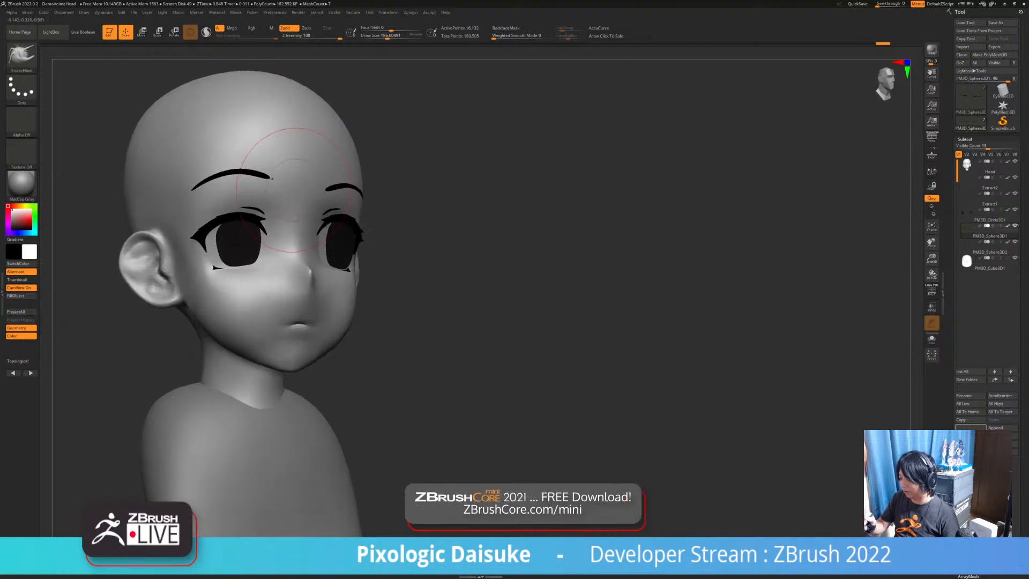
{"action": "left_click_drag", "start_coordinate": [281, 185], "coordinate": [276, 182]}
{"action": "mouse_move", "coordinate": [279, 182]}
{"action": "right_mouse_down"}
{"action": "mouse_move", "coordinate": [238, 181]}
{"action": "mouse_move", "coordinate": [283, 179]}
{"action": "right_mouse_up"}
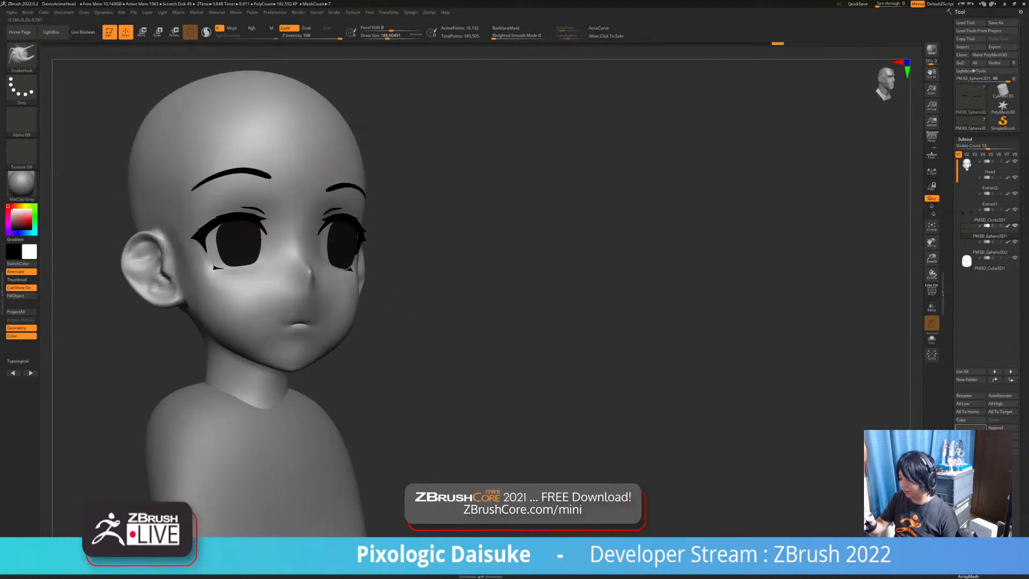
{"action": "left_click_drag", "start_coordinate": [273, 179], "coordinate": [269, 175]}
{"action": "right_click_drag", "start_coordinate": [272, 177], "coordinate": [270, 188]}
{"action": "left_click_drag", "start_coordinate": [267, 176], "coordinate": [264, 170]}
{"action": "mouse_move", "coordinate": [268, 171]}
{"action": "right_mouse_down"}
{"action": "mouse_move", "coordinate": [260, 155]}
{"action": "mouse_move", "coordinate": [370, 217]}
{"action": "mouse_move", "coordinate": [322, 197]}
{"action": "right_mouse_up"}
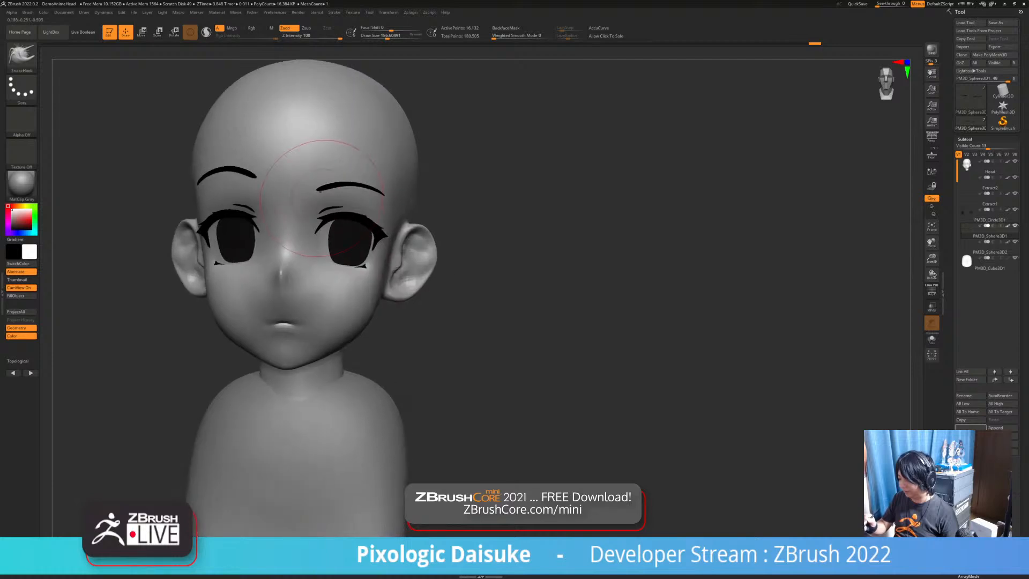
Adjust the eyebrows' outer ends and arch with SnakeHook, checking the curve from several angles
{"action": "left_click_drag", "start_coordinate": [383, 193], "coordinate": [382, 191]}
{"action": "mouse_move", "coordinate": [381, 192]}
{"action": "right_mouse_down"}
{"action": "mouse_move", "coordinate": [338, 189]}
{"action": "mouse_move", "coordinate": [433, 196]}
{"action": "mouse_move", "coordinate": [380, 177]}
{"action": "right_mouse_up"}
{"action": "left_click_drag", "start_coordinate": [379, 176], "coordinate": [378, 172]}
{"action": "right_click_drag", "start_coordinate": [378, 172], "coordinate": [345, 156]}
{"action": "left_click_drag", "start_coordinate": [347, 155], "coordinate": [350, 152]}
{"action": "right_click_drag", "start_coordinate": [349, 152], "coordinate": [450, 161]}
{"action": "right_click_drag", "start_coordinate": [316, 214], "coordinate": [268, 225]}
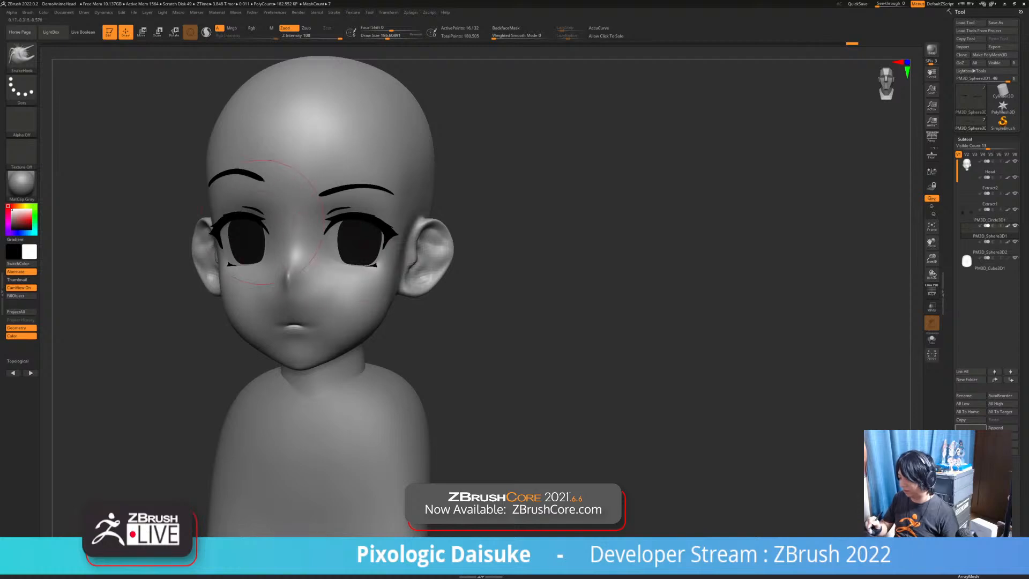
Make Extract1 the active subtool and review the lashes and eyes from front and three-quarter views
{"action": "mouse_move", "coordinate": [187, 214]}
{"action": "right_mouse_down"}
{"action": "mouse_move", "coordinate": [246, 217]}
{"action": "mouse_move", "coordinate": [294, 256]}
{"action": "mouse_move", "coordinate": [343, 276]}
{"action": "right_mouse_up"}
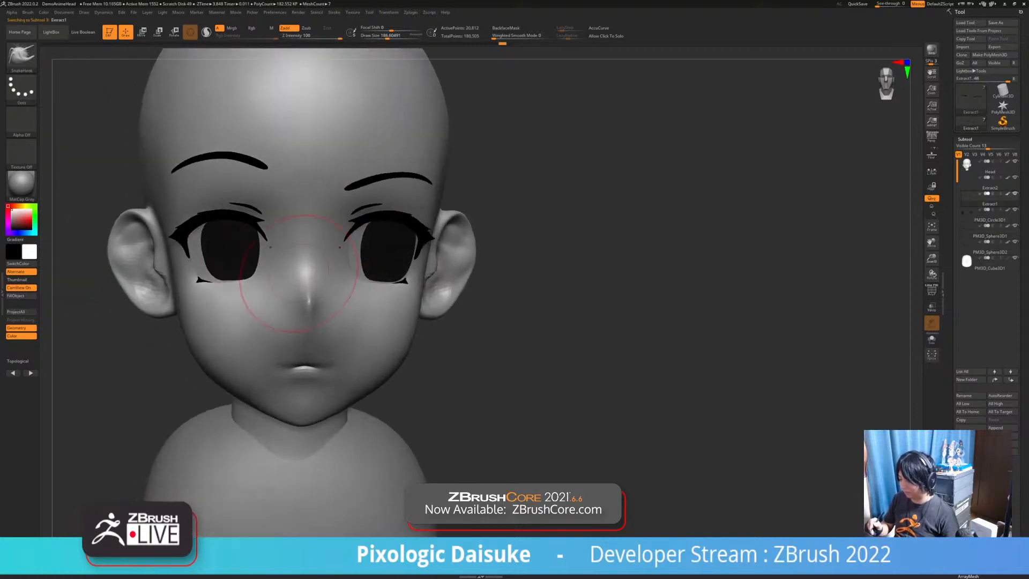
{"action": "right_click_drag", "start_coordinate": [240, 217], "coordinate": [268, 218]}
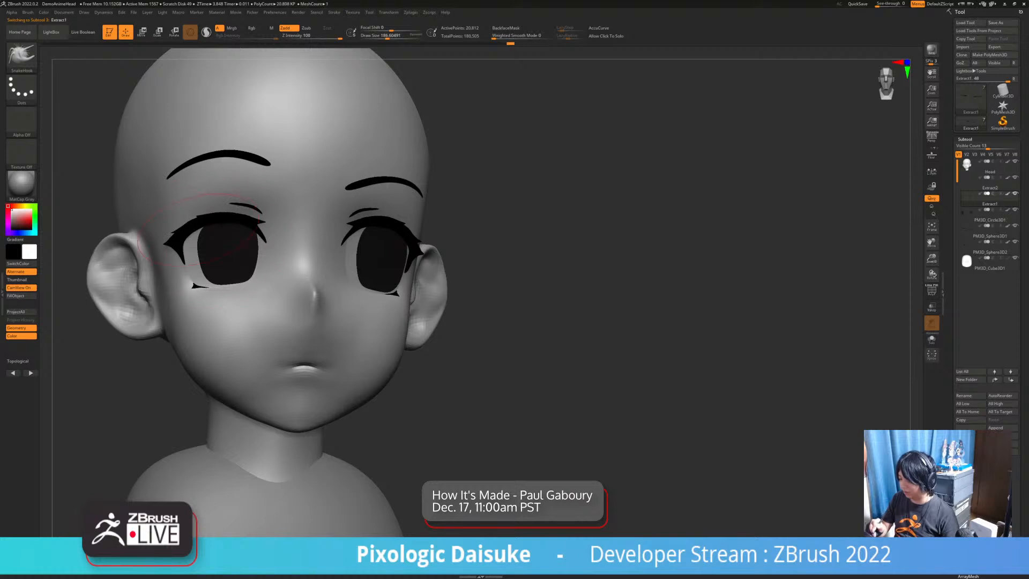
{"action": "right_click_drag", "start_coordinate": [201, 254], "coordinate": [225, 241]}
{"action": "mouse_move", "coordinate": [343, 279]}
{"action": "right_mouse_down"}
{"action": "mouse_move", "coordinate": [273, 276]}
{"action": "mouse_move", "coordinate": [321, 290]}
{"action": "mouse_move", "coordinate": [360, 247]}
{"action": "right_mouse_up"}
{"action": "right_click_drag", "start_coordinate": [399, 284], "coordinate": [366, 291]}
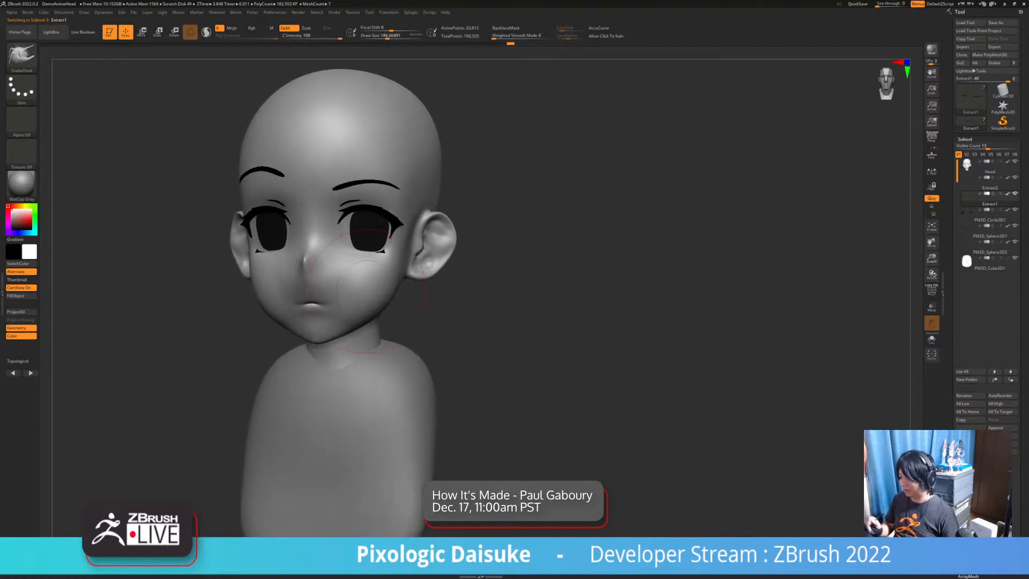
{"action": "mouse_move", "coordinate": [436, 304]}
{"action": "right_mouse_down", "text": "alt"}
{"action": "mouse_move", "coordinate": [435, 347]}
{"action": "mouse_move", "coordinate": [499, 332]}
{"action": "mouse_move", "coordinate": [437, 343]}
{"action": "mouse_move", "coordinate": [445, 310]}
{"action": "mouse_move", "coordinate": [476, 307]}
{"action": "mouse_move", "coordinate": [467, 306]}
{"action": "mouse_move", "coordinate": [424, 321]}
{"action": "mouse_move", "coordinate": [437, 325]}
{"action": "mouse_move", "coordinate": [399, 328]}
{"action": "mouse_move", "coordinate": [502, 358]}
{"action": "right_mouse_up", "text": "alt"}
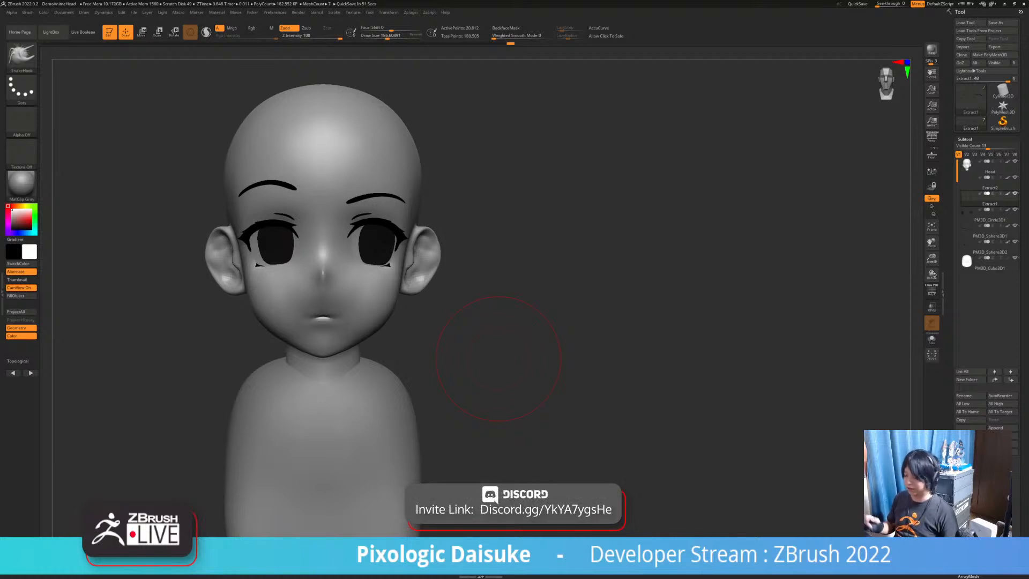
Make the irises (PM3D_Circle3D1) the active subtool and switch to the Move Topological brush
{"action": "mouse_move", "coordinate": [299, 241]}
{"action": "right_mouse_down", "text": "ctrl"}
{"action": "mouse_move", "coordinate": [241, 253]}
{"action": "mouse_move", "coordinate": [282, 252]}
{"action": "right_mouse_up", "text": "ctrl"}
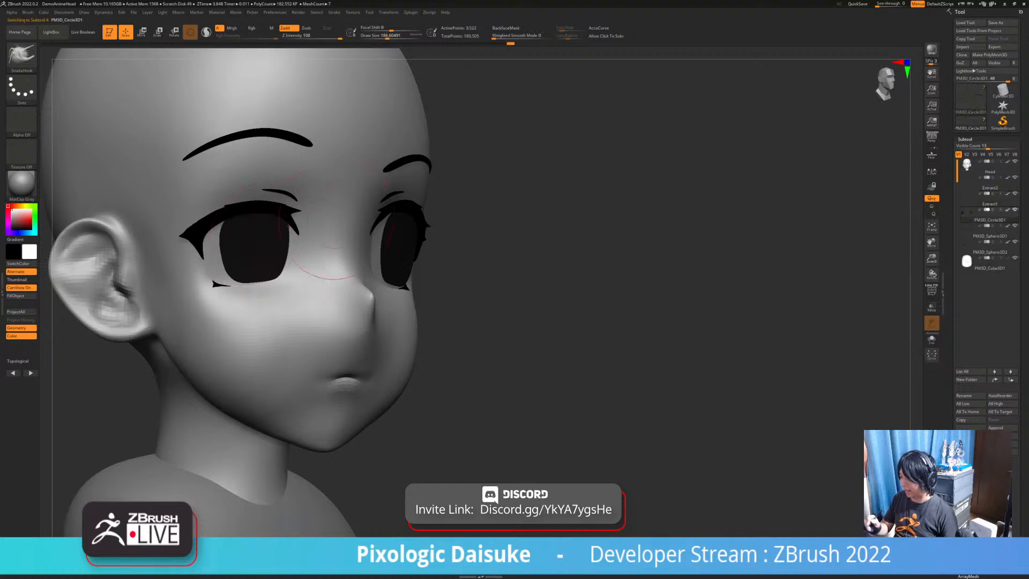
{"action": "right_click_drag", "start_coordinate": [384, 49], "coordinate": [423, 126], "text": "ctrl"}
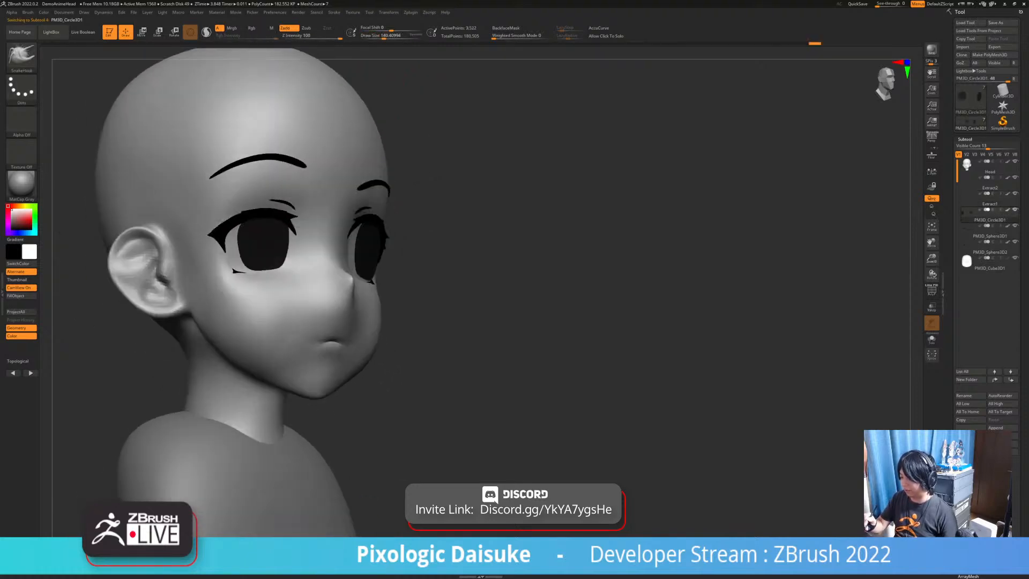
{"action": "right_click_drag", "start_coordinate": [315, 216], "coordinate": [273, 224]}
{"action": "right_click_drag", "start_coordinate": [410, 241], "coordinate": [365, 268]}
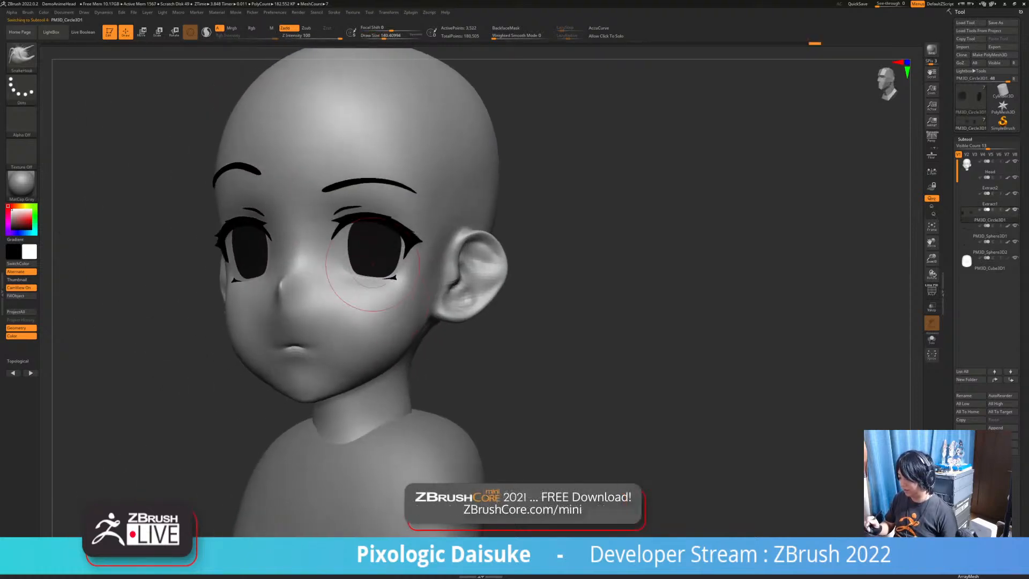
{"action": "right_click_drag", "start_coordinate": [284, 262], "coordinate": [211, 271], "text": "shift"}
{"action": "key", "text": "b"}
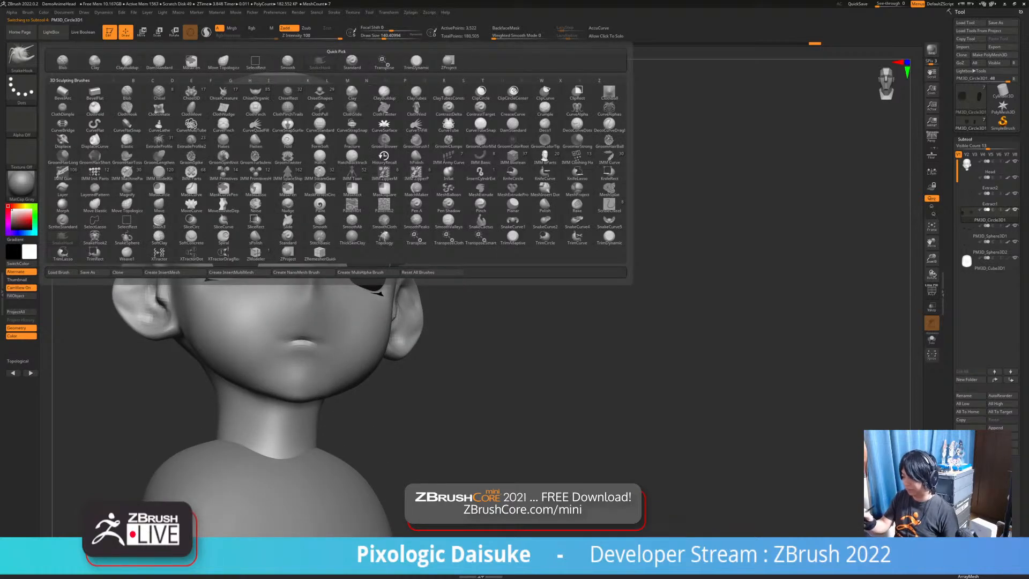
{"action": "left_click", "coordinate": [223, 61]}
Shift the irises sideways inside the eye openings with the Move Topological brush
{"action": "right_click_drag", "start_coordinate": [236, 251], "coordinate": [369, 247]}
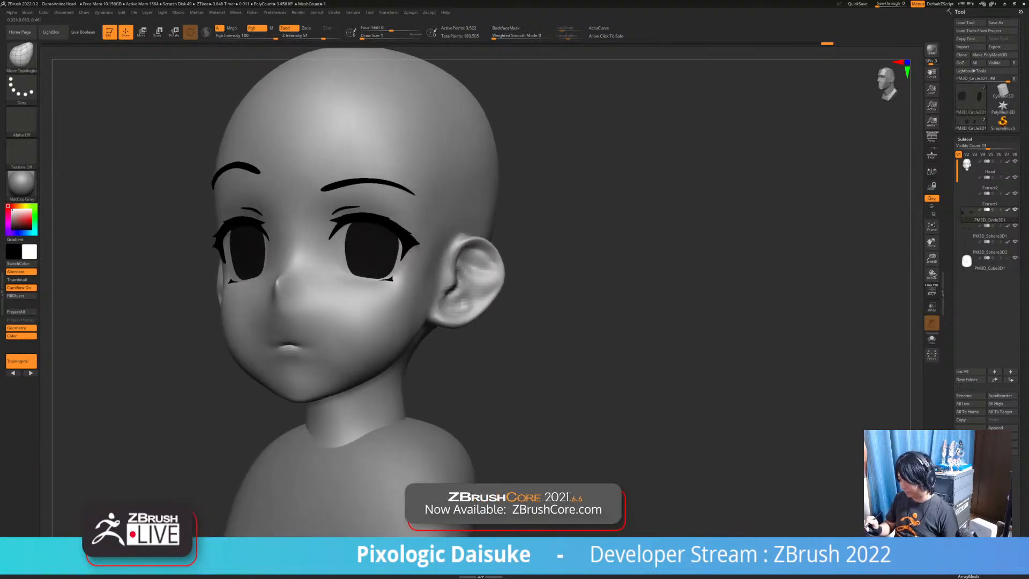
{"action": "left_click_drag", "start_coordinate": [395, 257], "coordinate": [392, 256]}
{"action": "mouse_move", "coordinate": [392, 256]}
{"action": "right_mouse_down"}
{"action": "mouse_move", "coordinate": [456, 250]}
{"action": "mouse_move", "coordinate": [463, 270]}
{"action": "right_mouse_up"}
{"action": "mouse_move", "coordinate": [463, 270]}
{"action": "right_mouse_down"}
{"action": "mouse_move", "coordinate": [449, 271]}
{"action": "mouse_move", "coordinate": [465, 272]}
{"action": "mouse_move", "coordinate": [489, 309]}
{"action": "mouse_move", "coordinate": [514, 300]}
{"action": "mouse_move", "coordinate": [429, 292]}
{"action": "mouse_move", "coordinate": [432, 343]}
{"action": "mouse_move", "coordinate": [343, 337]}
{"action": "mouse_move", "coordinate": [428, 333]}
{"action": "mouse_move", "coordinate": [348, 335]}
{"action": "mouse_move", "coordinate": [360, 333]}
{"action": "right_mouse_up"}
{"action": "mouse_move", "coordinate": [402, 258]}
{"action": "right_mouse_down"}
{"action": "mouse_move", "coordinate": [371, 261]}
{"action": "mouse_move", "coordinate": [528, 263]}
{"action": "mouse_move", "coordinate": [530, 230]}
{"action": "right_mouse_up"}
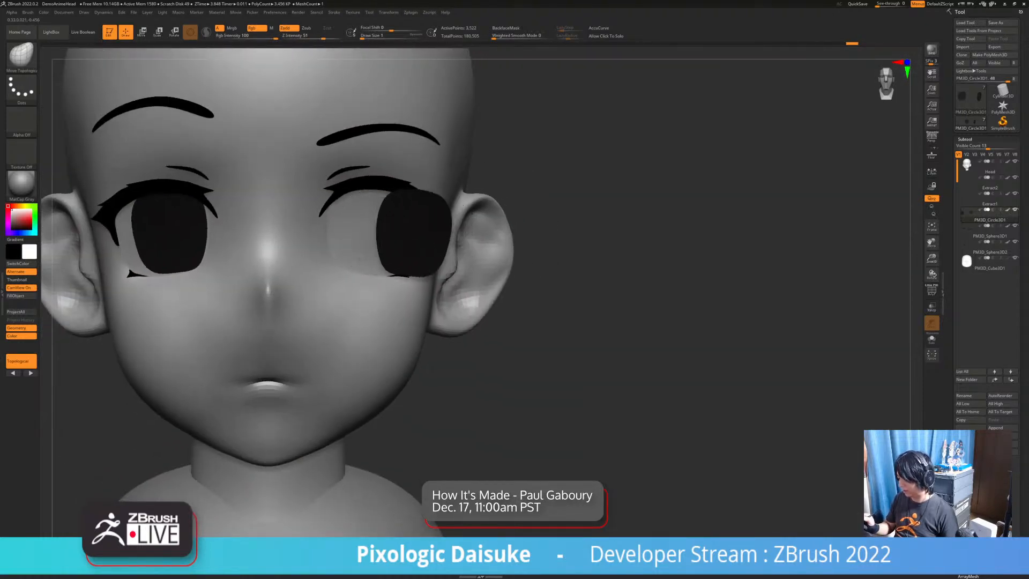
{"action": "left_click_drag", "start_coordinate": [479, 233], "coordinate": [415, 234]}
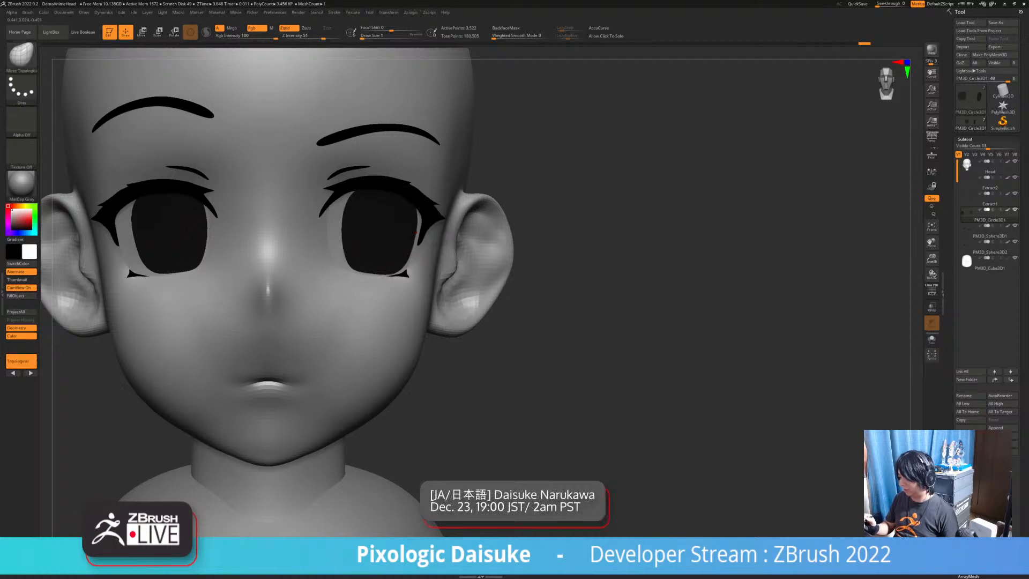
Fine-tune the irises' horizontal placement with Move Topological and check the gaze from other angles
{"action": "right_click_drag", "start_coordinate": [416, 233], "coordinate": [384, 233]}
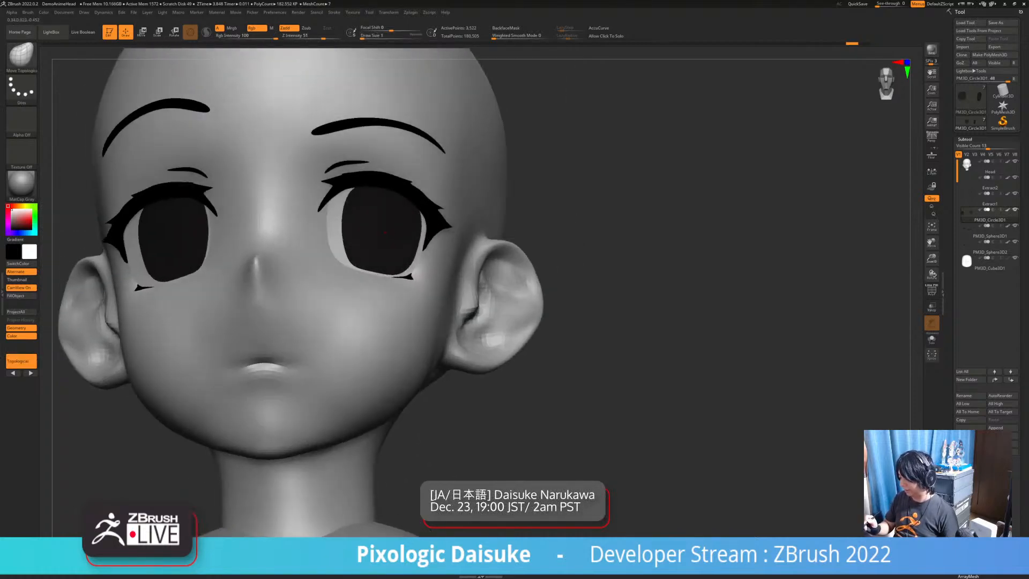
{"action": "left_click_drag", "start_coordinate": [492, 234], "coordinate": [399, 231]}
{"action": "left_click_drag", "start_coordinate": [713, 321], "coordinate": [750, 321]}
{"action": "right_click_drag", "start_coordinate": [712, 322], "coordinate": [482, 311]}
{"action": "right_click_drag", "start_coordinate": [643, 321], "coordinate": [761, 247]}
{"action": "right_click_drag", "start_coordinate": [387, 268], "coordinate": [368, 270]}
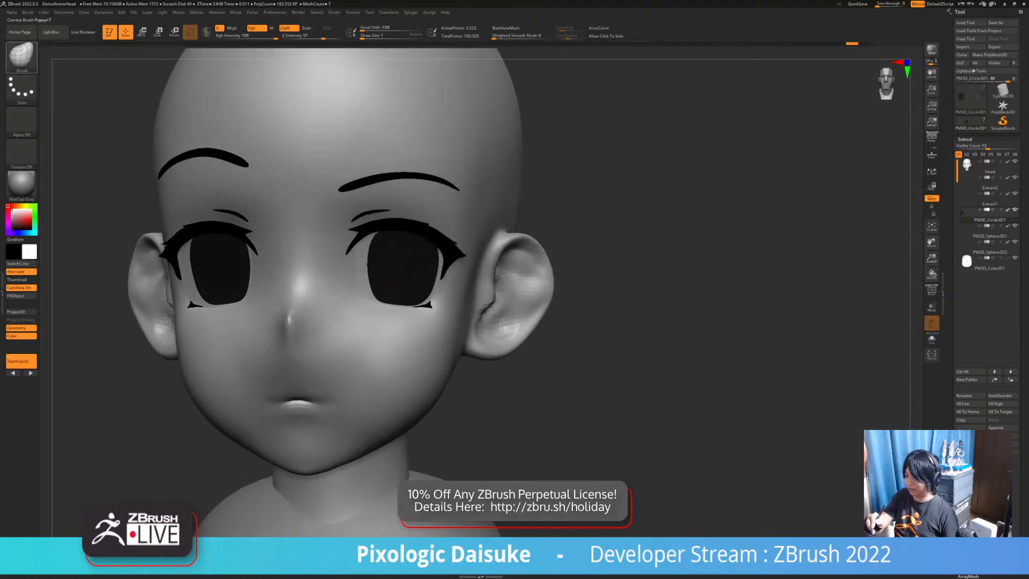
Switch to the SnakeHook brush and view the irises from the opposite side of the face
{"action": "key", "text": "b"}
{"action": "key", "text": "s"}
{"action": "key", "text": "h"}
{"action": "right_click_drag", "start_coordinate": [231, 234], "coordinate": [280, 229]}
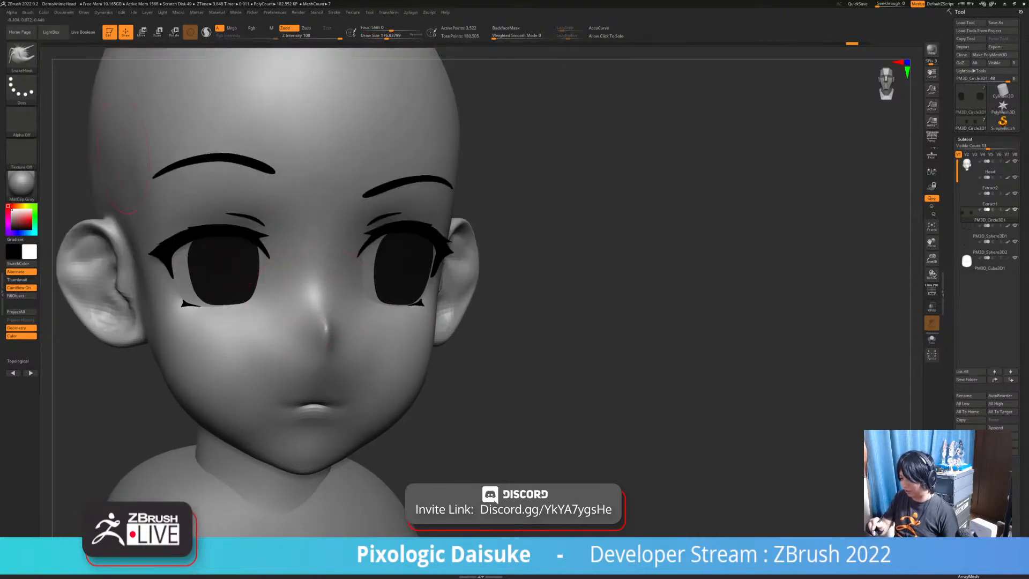
Try the ZProject brush on the irises at a draw size of about 305, and undo the stroke
{"action": "key", "text": "b"}
{"action": "left_click", "coordinate": [289, 253]}
{"action": "left_click_drag", "start_coordinate": [391, 36], "coordinate": [398, 36]}
{"action": "left_click_drag", "start_coordinate": [605, 230], "coordinate": [525, 222]}
{"action": "left_click_drag", "start_coordinate": [399, 257], "coordinate": [398, 270]}
{"action": "key", "text": "ctrl+z"}
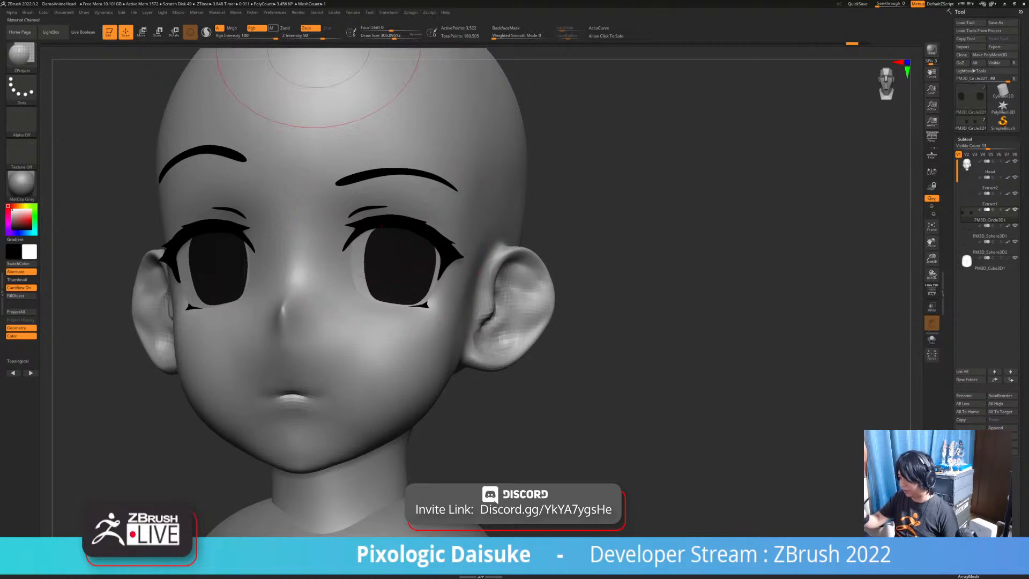
Examine how the irises sit in the eyes from three-quarter views on both sides
{"action": "mouse_move", "coordinate": [389, 333]}
{"action": "right_mouse_down"}
{"action": "mouse_move", "coordinate": [369, 287]}
{"action": "mouse_move", "coordinate": [359, 295]}
{"action": "mouse_move", "coordinate": [327, 274]}
{"action": "mouse_move", "coordinate": [498, 349]}
{"action": "mouse_move", "coordinate": [412, 370]}
{"action": "mouse_move", "coordinate": [455, 359]}
{"action": "mouse_move", "coordinate": [410, 318]}
{"action": "mouse_move", "coordinate": [442, 364]}
{"action": "mouse_move", "coordinate": [471, 321]}
{"action": "mouse_move", "coordinate": [302, 332]}
{"action": "right_mouse_up"}
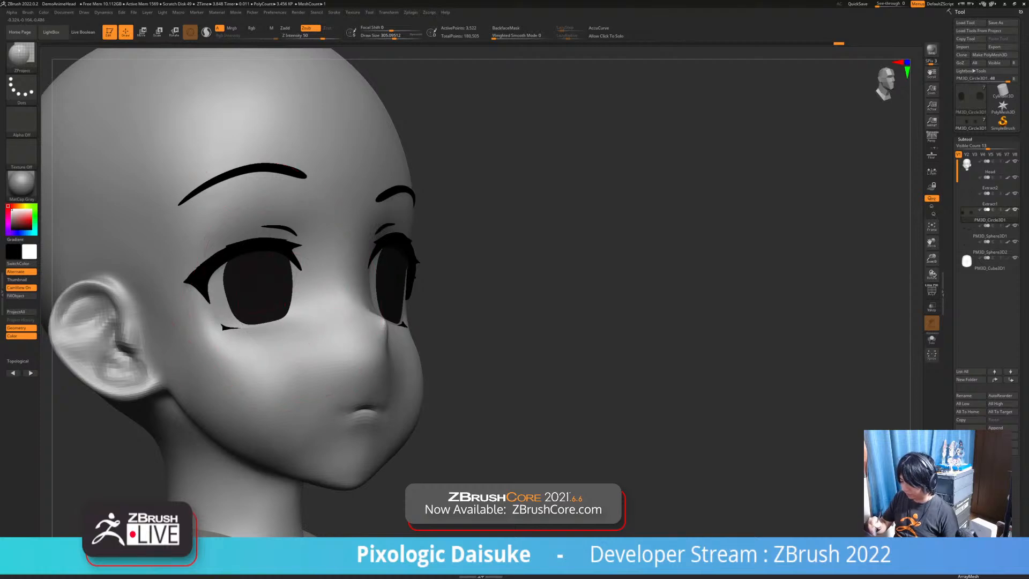
{"action": "right_click_drag", "start_coordinate": [445, 332], "coordinate": [399, 321]}
{"action": "mouse_move", "coordinate": [464, 310]}
{"action": "right_mouse_down", "text": "ctrl"}
{"action": "mouse_move", "coordinate": [464, 215]}
{"action": "mouse_move", "coordinate": [447, 219]}
{"action": "mouse_move", "coordinate": [451, 295]}
{"action": "right_mouse_up", "text": "ctrl"}
{"action": "mouse_move", "coordinate": [443, 390]}
{"action": "right_mouse_down", "text": "ctrl"}
{"action": "mouse_move", "coordinate": [445, 455]}
{"action": "mouse_move", "coordinate": [498, 442]}
{"action": "mouse_move", "coordinate": [391, 445]}
{"action": "right_mouse_up", "text": "ctrl"}
{"action": "right_click_drag", "start_coordinate": [474, 326], "coordinate": [471, 270], "text": "ctrl"}
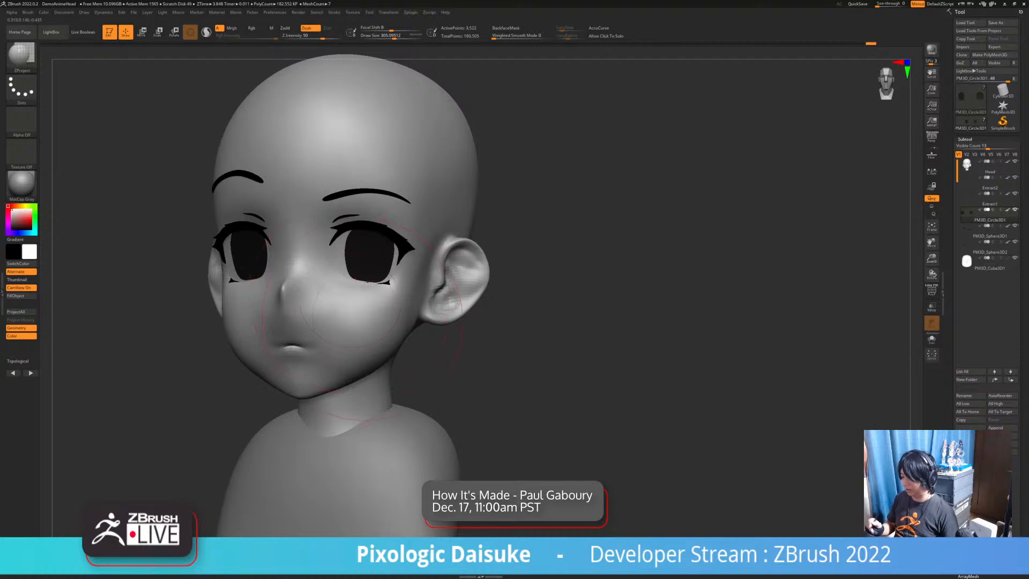
{"action": "mouse_move", "coordinate": [348, 333]}
{"action": "right_mouse_down"}
{"action": "mouse_move", "coordinate": [386, 333]}
{"action": "mouse_move", "coordinate": [342, 334]}
{"action": "right_mouse_up"}
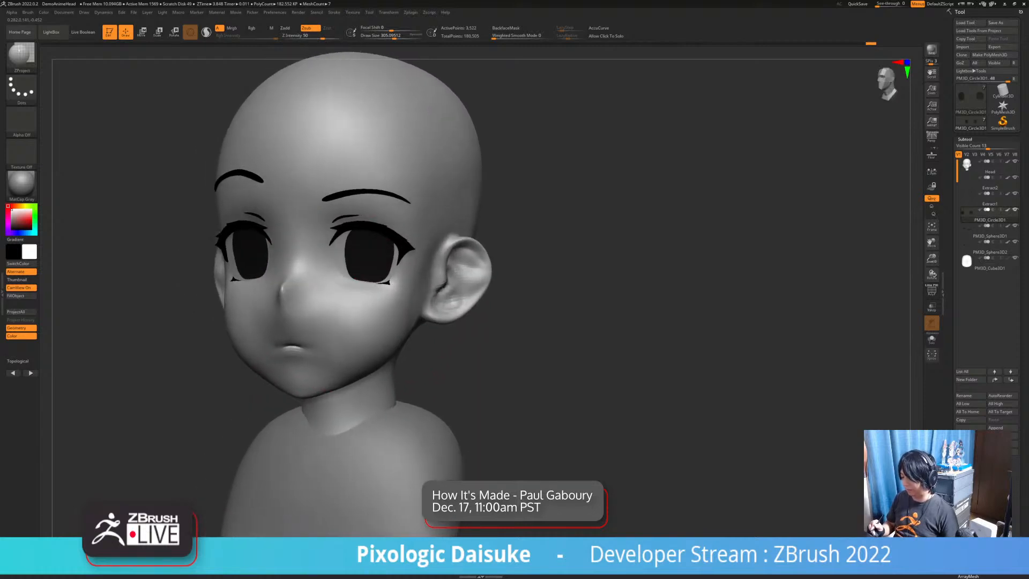
Switch back to the SnakeHook brush with a draw size of 112 and check the iris outline up close
{"action": "left_click", "coordinate": [31, 59]}
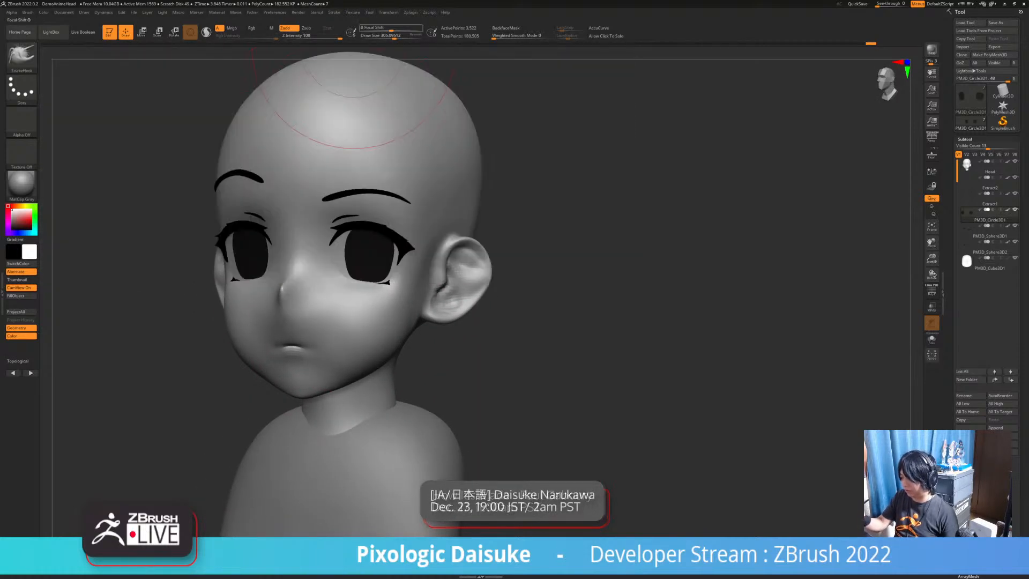
{"action": "left_click", "coordinate": [382, 37]}
{"action": "mouse_move", "coordinate": [240, 249]}
{"action": "right_mouse_down", "text": "ctrl"}
{"action": "mouse_move", "coordinate": [457, 253]}
{"action": "mouse_move", "coordinate": [518, 198]}
{"action": "mouse_move", "coordinate": [501, 170]}
{"action": "right_mouse_up", "text": "ctrl"}
{"action": "right_click_drag", "start_coordinate": [501, 169], "coordinate": [373, 170], "text": "alt"}
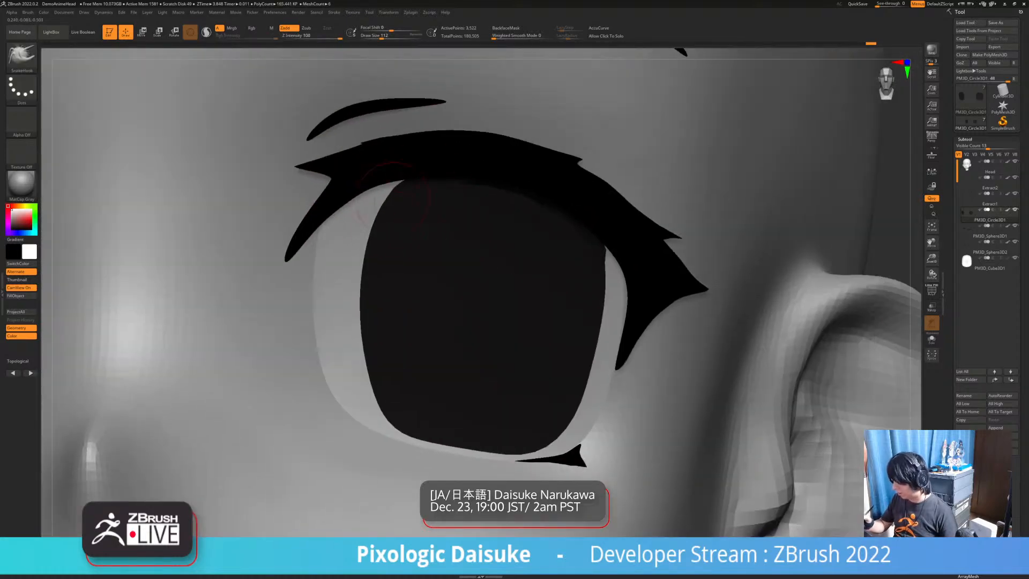
{"action": "right_click_drag", "start_coordinate": [369, 257], "coordinate": [482, 278], "text": "ctrl"}
{"action": "right_click_drag", "start_coordinate": [482, 279], "coordinate": [461, 252], "text": "ctrl"}
{"action": "right_click_drag", "start_coordinate": [285, 235], "coordinate": [252, 221]}
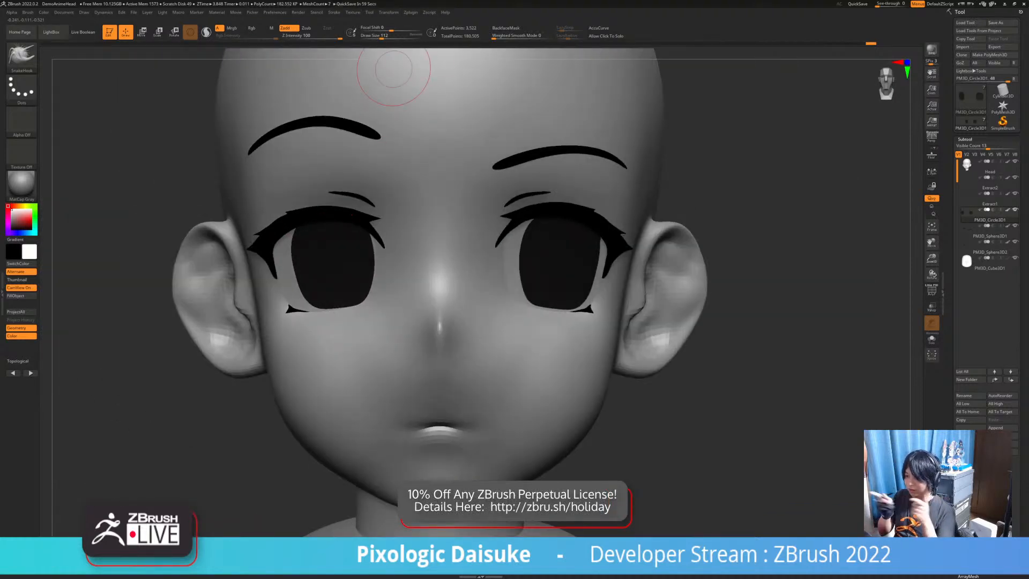
Review the face and full bust from varied angles to judge the eyes and eyebrows together
{"action": "right_click_drag", "start_coordinate": [394, 69], "coordinate": [541, 91]}
{"action": "right_click_drag", "start_coordinate": [302, 220], "coordinate": [321, 327]}
{"action": "right_click_drag", "start_coordinate": [302, 230], "coordinate": [343, 233]}
{"action": "mouse_move", "coordinate": [375, 321]}
{"action": "right_mouse_down"}
{"action": "mouse_move", "coordinate": [421, 332]}
{"action": "mouse_move", "coordinate": [429, 322]}
{"action": "mouse_move", "coordinate": [287, 252]}
{"action": "mouse_move", "coordinate": [238, 255]}
{"action": "right_mouse_up"}
{"action": "mouse_move", "coordinate": [504, 364]}
{"action": "right_mouse_down", "text": "ctrl"}
{"action": "mouse_move", "coordinate": [380, 207]}
{"action": "mouse_move", "coordinate": [335, 185]}
{"action": "mouse_move", "coordinate": [364, 219]}
{"action": "mouse_move", "coordinate": [286, 154]}
{"action": "mouse_move", "coordinate": [354, 171]}
{"action": "mouse_move", "coordinate": [260, 204]}
{"action": "right_mouse_up", "text": "ctrl"}
{"action": "right_click_drag", "start_coordinate": [140, 161], "coordinate": [194, 151]}
{"action": "mouse_move", "coordinate": [322, 161]}
{"action": "right_mouse_down"}
{"action": "mouse_move", "coordinate": [271, 167]}
{"action": "mouse_move", "coordinate": [289, 148]}
{"action": "right_mouse_up"}
Make the eyebrows the active subtool and refine their curve with SnakeHook at a draw size of about 68
{"action": "right_click_drag", "start_coordinate": [366, 255], "coordinate": [348, 225]}
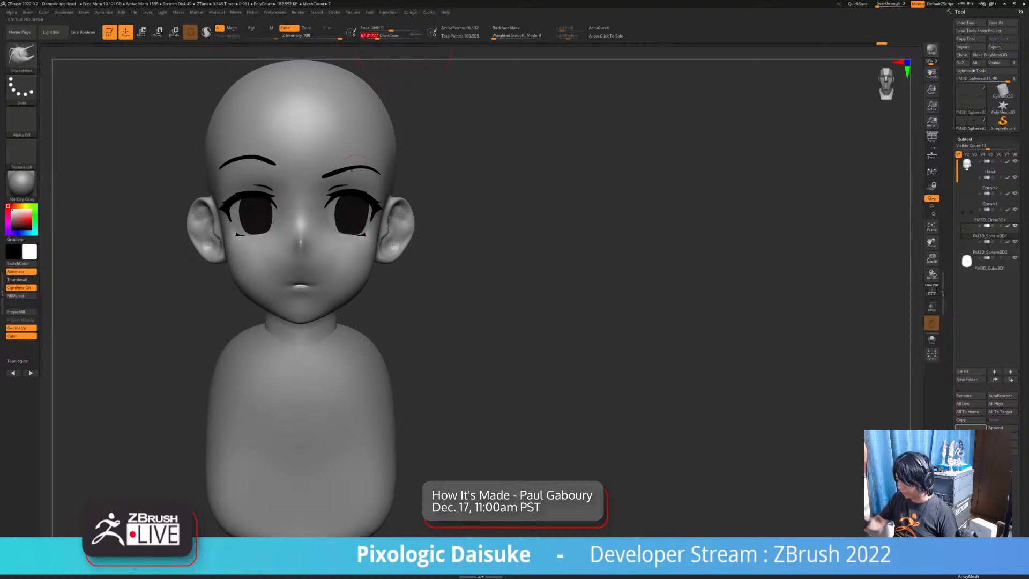
{"action": "right_click_drag", "start_coordinate": [356, 140], "coordinate": [323, 176]}
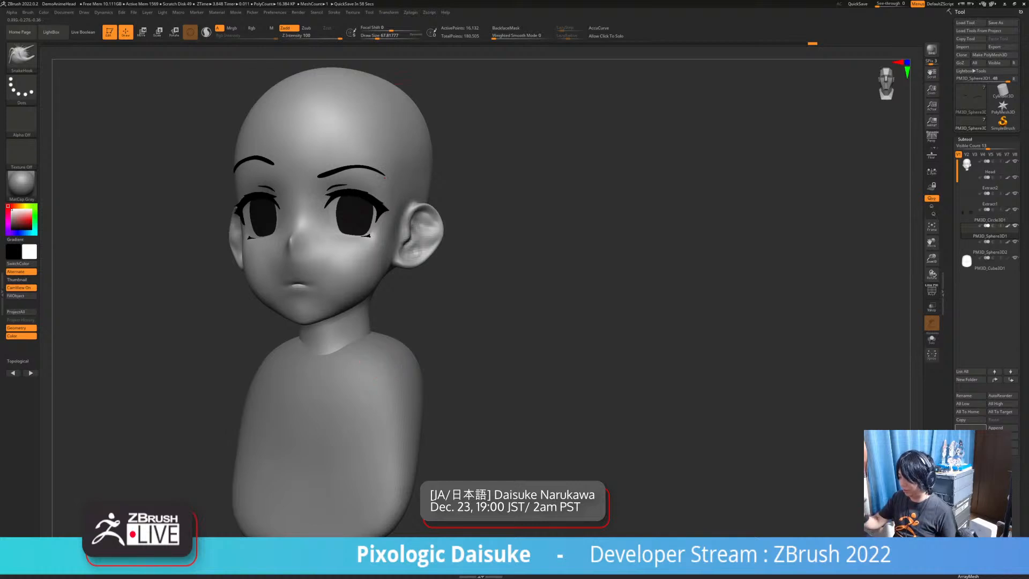
{"action": "mouse_move", "coordinate": [321, 276]}
{"action": "right_mouse_down"}
{"action": "mouse_move", "coordinate": [305, 270]}
{"action": "mouse_move", "coordinate": [294, 284]}
{"action": "mouse_move", "coordinate": [308, 262]}
{"action": "mouse_move", "coordinate": [317, 292]}
{"action": "mouse_move", "coordinate": [317, 274]}
{"action": "right_mouse_up"}
Make the Head the active subtool and look over the whole bust from front and three-quarter views
{"action": "right_click_drag", "start_coordinate": [379, 318], "coordinate": [364, 327]}
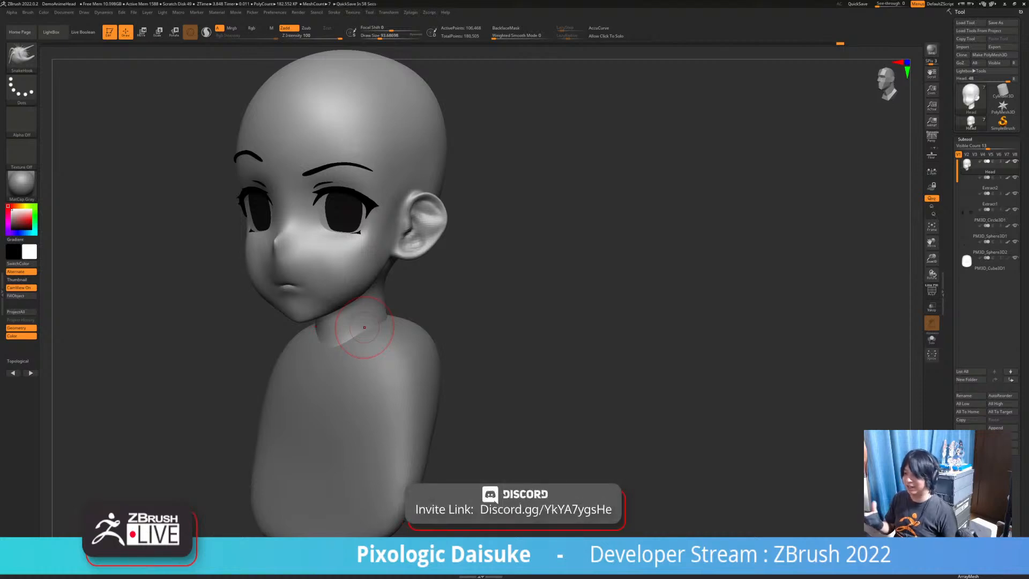
{"action": "right_click_drag", "start_coordinate": [364, 328], "coordinate": [430, 294]}
{"action": "right_click_drag", "start_coordinate": [501, 307], "coordinate": [536, 397]}
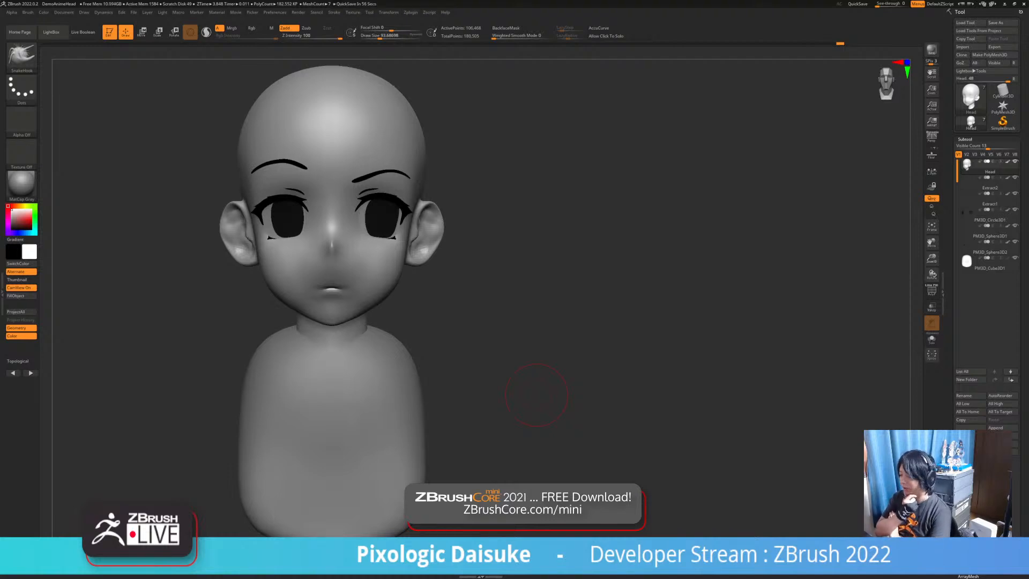
{"action": "mouse_move", "coordinate": [461, 341]}
{"action": "left_mouse_down"}
{"action": "mouse_move", "coordinate": [401, 344]}
{"action": "mouse_move", "coordinate": [413, 341]}
{"action": "mouse_move", "coordinate": [421, 361]}
{"action": "mouse_move", "coordinate": [480, 374]}
{"action": "left_mouse_up"}
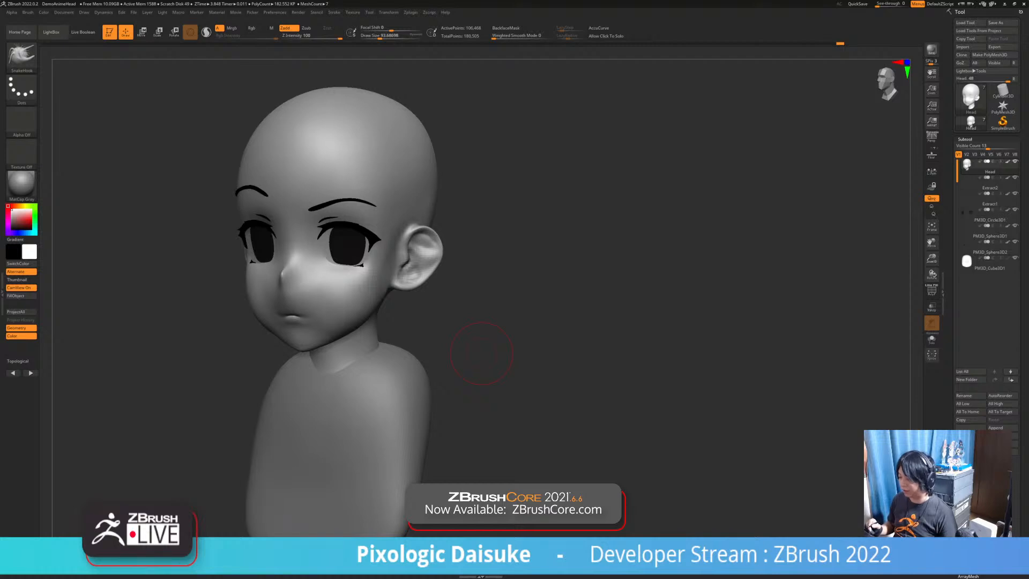
Mask a curved strand line on the Head from the crown down to the brow with a draw size of about 51
{"action": "key", "text": "ctrl"}
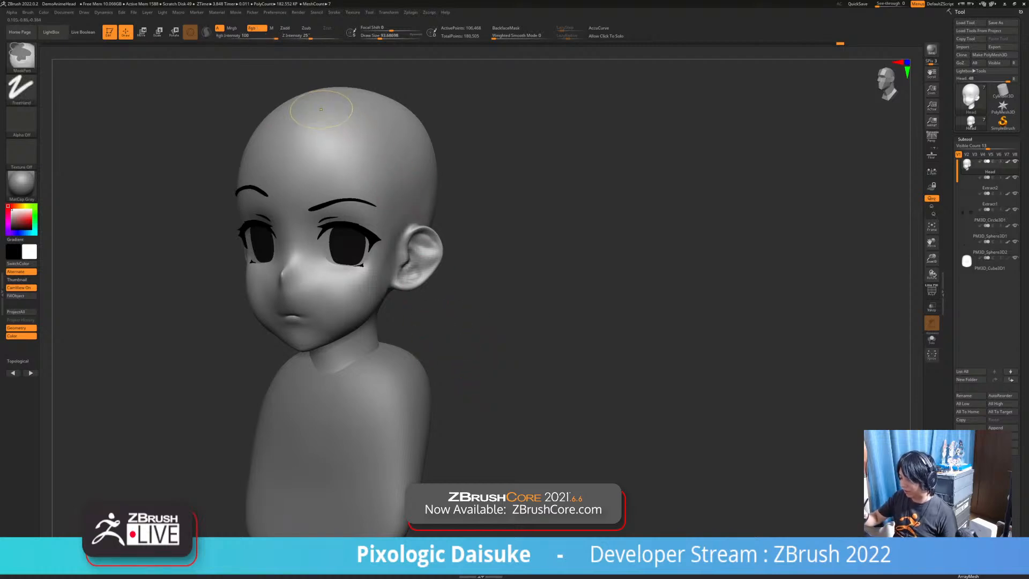
{"action": "left_click_drag", "start_coordinate": [314, 112], "coordinate": [314, 180], "text": "ctrl"}
{"action": "key", "text": "ctrl+z"}
{"action": "left_click", "coordinate": [375, 37]}
{"action": "left_click_drag", "start_coordinate": [316, 131], "coordinate": [315, 196], "text": "ctrl"}
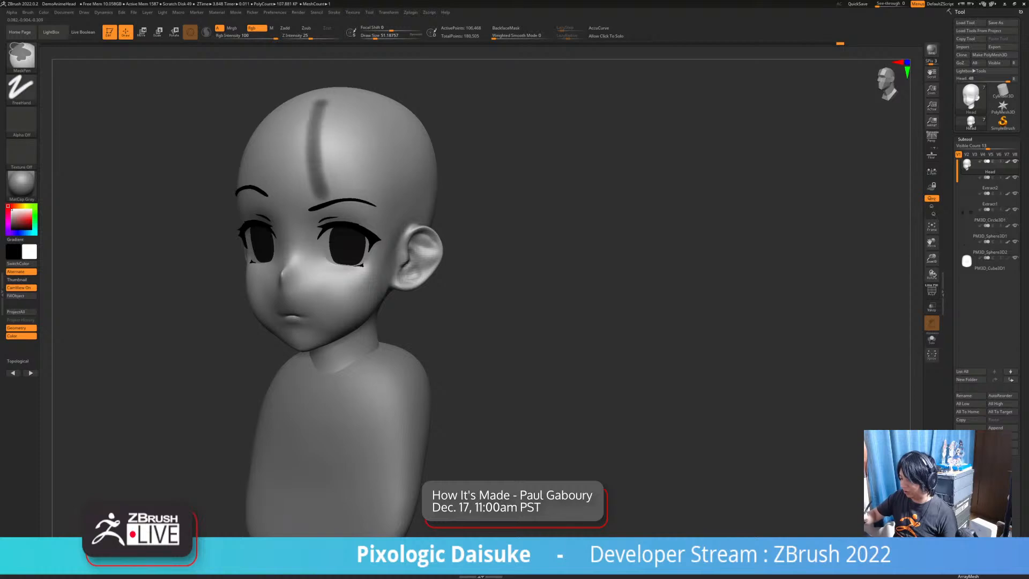
{"action": "key", "text": "ctrl+z"}
{"action": "mouse_move", "coordinate": [310, 105]}
{"action": "left_mouse_down", "text": "ctrl"}
{"action": "mouse_move", "coordinate": [298, 156]}
{"action": "mouse_move", "coordinate": [317, 192]}
{"action": "left_mouse_up", "text": "ctrl"}
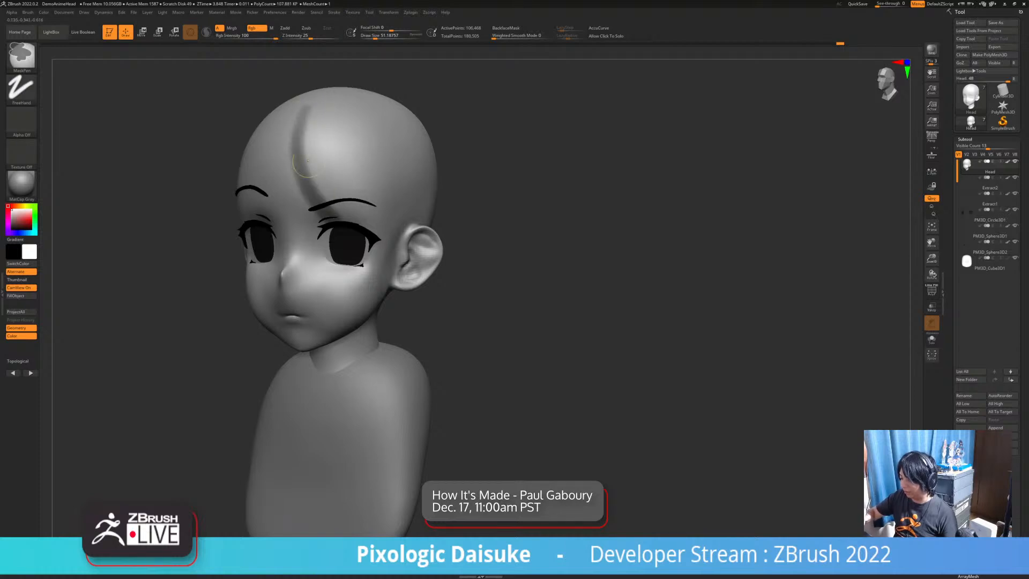
{"action": "left_click_drag", "start_coordinate": [299, 144], "coordinate": [313, 189], "text": "ctrl"}
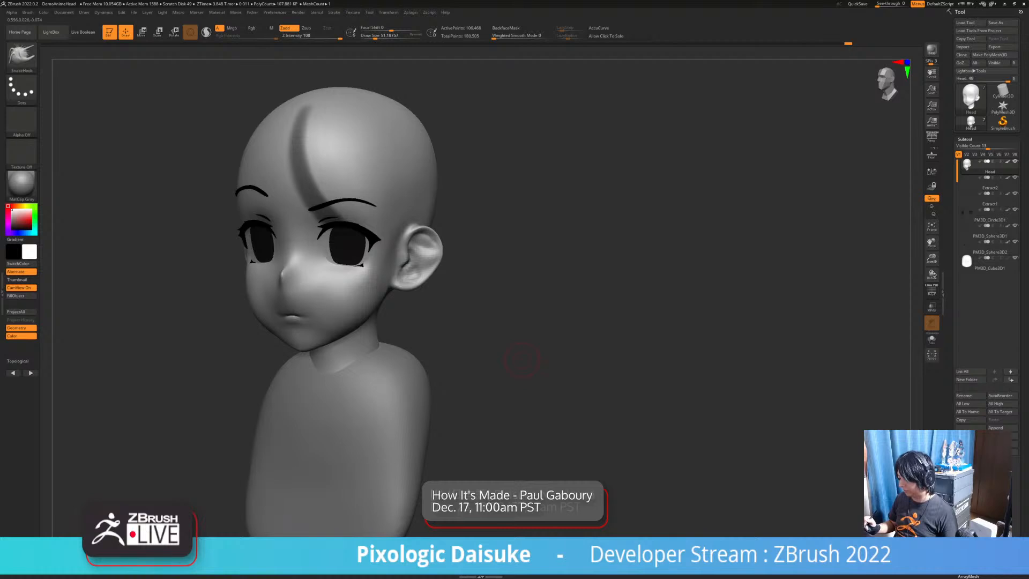
Extract the masked forehead strip as a new subtool, clear the mask, and move the strip slightly forward off the forehead
{"action": "left_click_drag", "start_coordinate": [1022, 388], "coordinate": [1022, 370]}
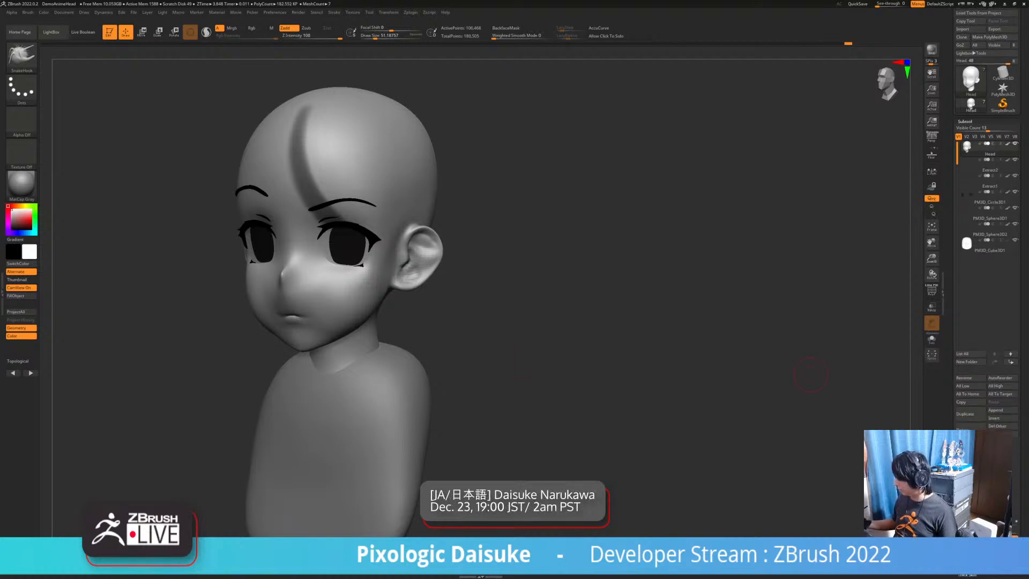
{"action": "left_click_drag", "start_coordinate": [1021, 164], "coordinate": [1022, 88]}
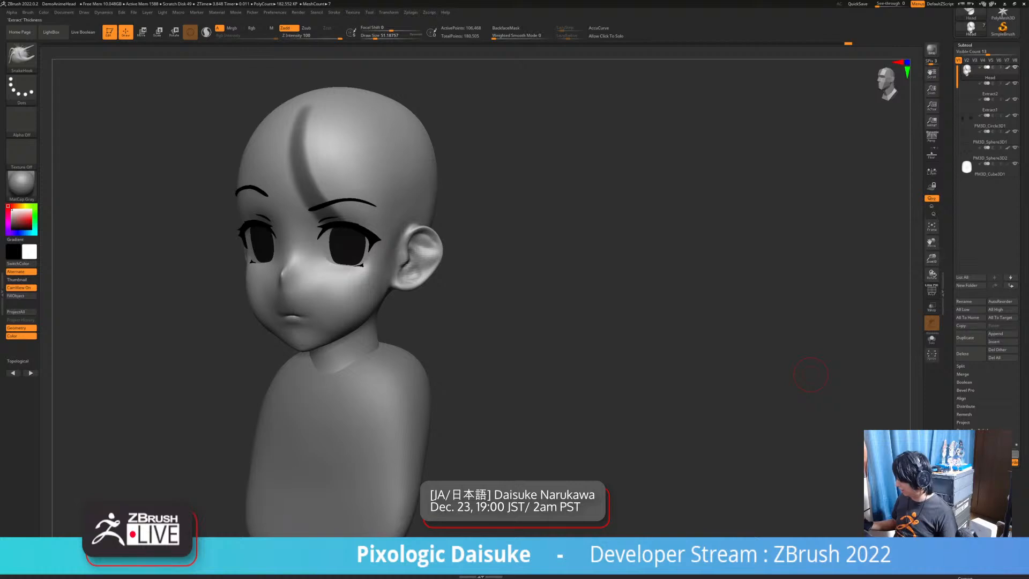
{"action": "left_click", "coordinate": [970, 454]}
{"action": "mouse_move", "coordinate": [631, 368]}
{"action": "left_mouse_down", "text": "ctrl"}
{"action": "mouse_move", "coordinate": [622, 383]}
{"action": "mouse_move", "coordinate": [557, 383]}
{"action": "left_mouse_up", "text": "ctrl"}
{"action": "key", "text": "w"}
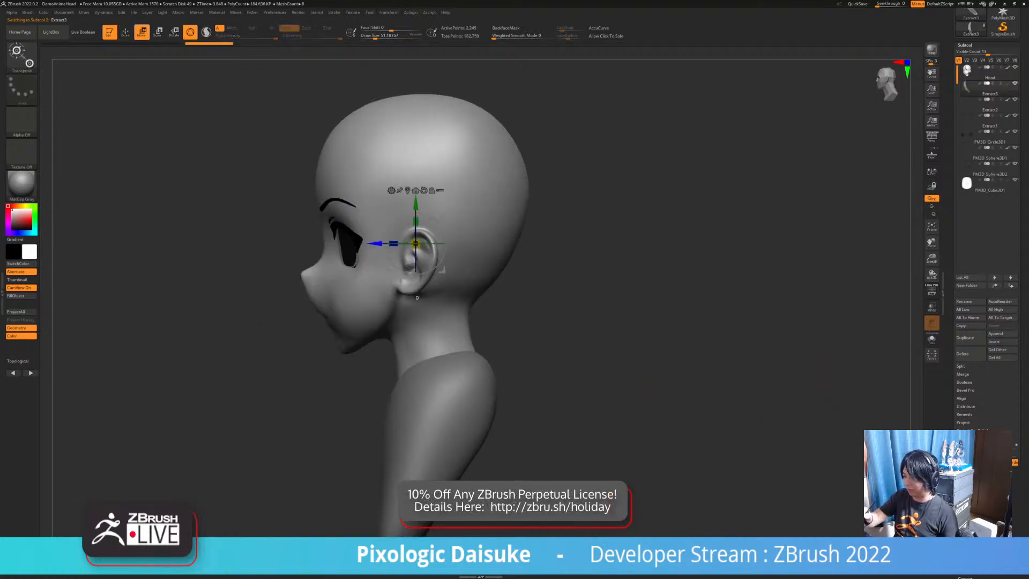
{"action": "left_click_drag", "start_coordinate": [375, 244], "coordinate": [365, 244]}
{"action": "left_click_drag", "start_coordinate": [563, 343], "coordinate": [675, 343], "text": "shift"}
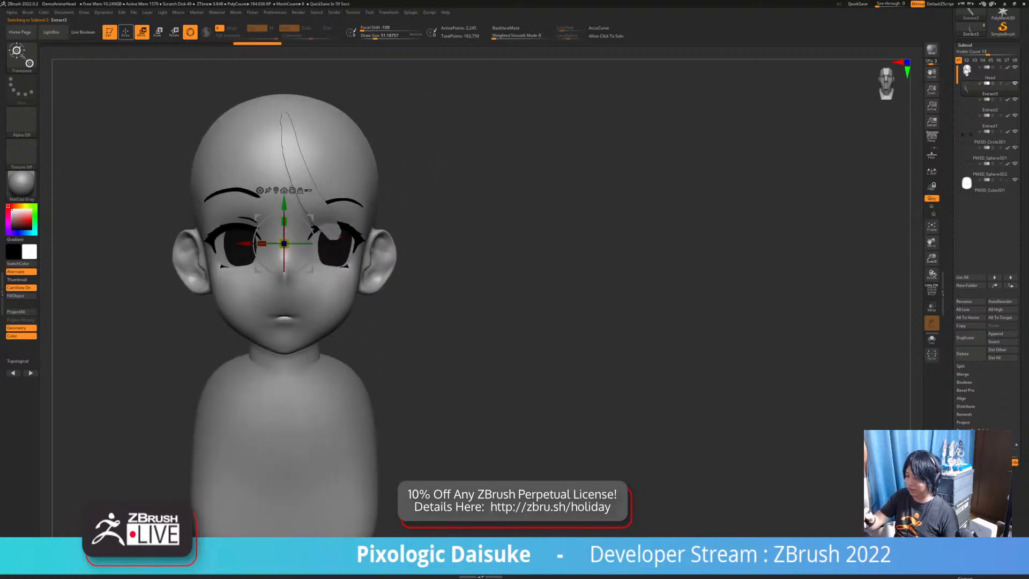
Pull the strip's upper part sideways with SnakeHook at a draw size of about 132, and group its polygons as one polygroup
{"action": "key", "text": "q"}
{"action": "left_click", "coordinate": [382, 37]}
{"action": "left_click_drag", "start_coordinate": [284, 139], "coordinate": [270, 140]}
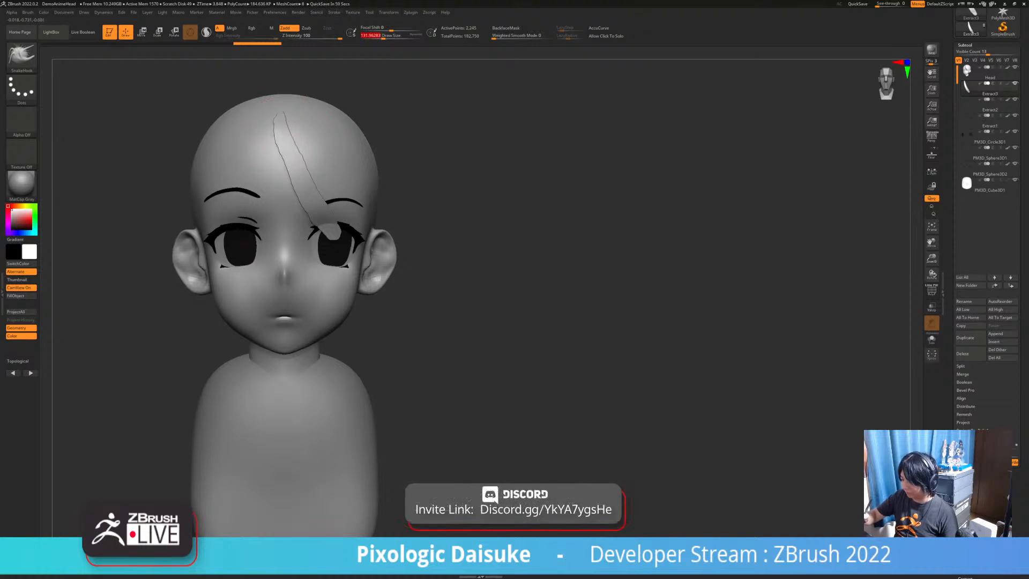
{"action": "left_click_drag", "start_coordinate": [601, 321], "coordinate": [477, 325]}
{"action": "left_click", "coordinate": [931, 291]}
{"action": "right_click_drag", "start_coordinate": [336, 238], "coordinate": [336, 276], "text": "ctrl"}
{"action": "right_click_drag", "start_coordinate": [311, 273], "coordinate": [399, 238]}
{"action": "key", "text": "ctrl+w"}
{"action": "left_click", "coordinate": [931, 291]}
{"action": "right_click_drag", "start_coordinate": [551, 328], "coordinate": [484, 341], "text": "ctrl"}
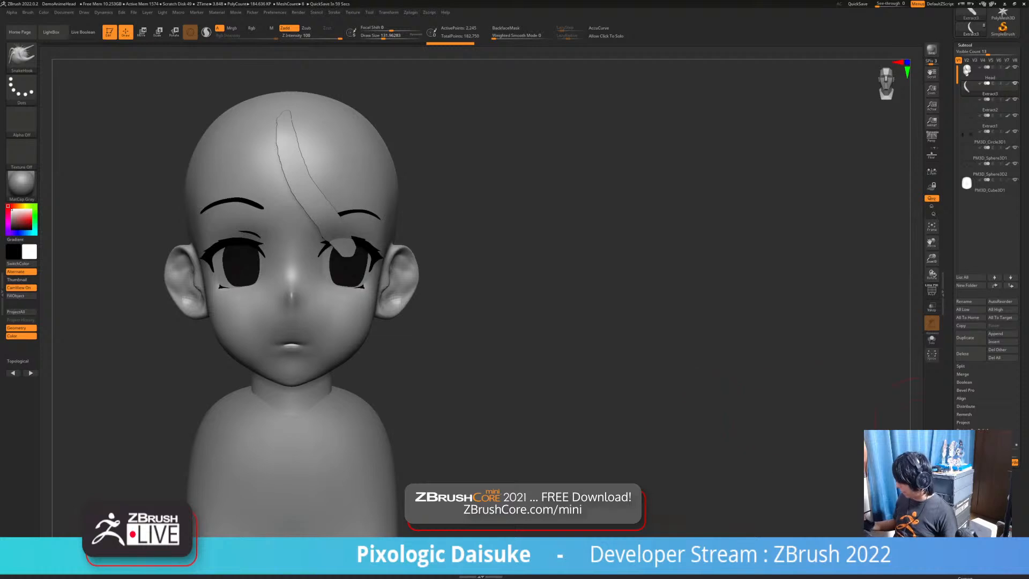
Give the forehead strip thickness through Dynamic Subdiv and convert it to real geometry
{"action": "left_click", "coordinate": [968, 473]}
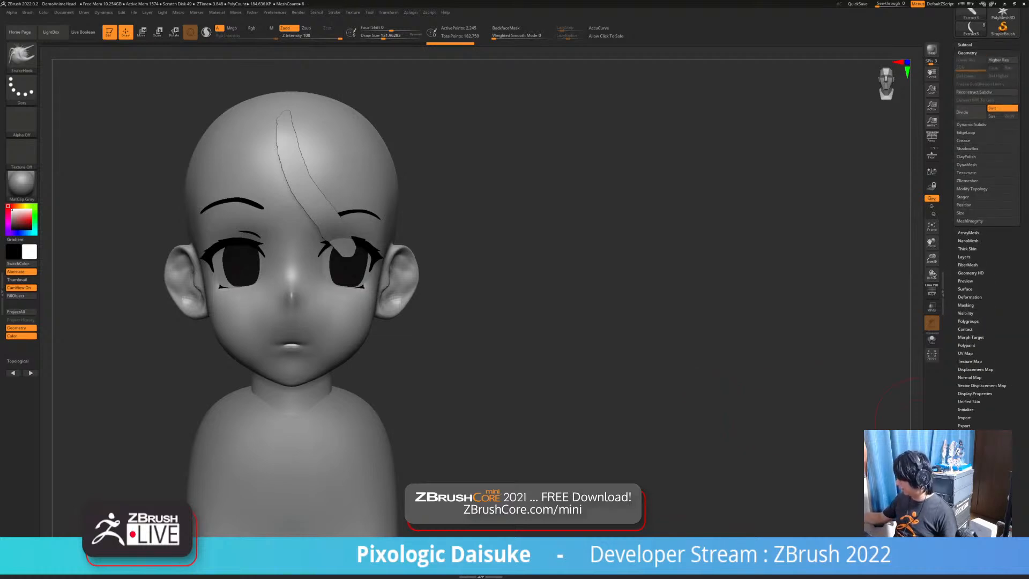
{"action": "left_click", "coordinate": [971, 125]}
{"action": "left_click", "coordinate": [964, 132]}
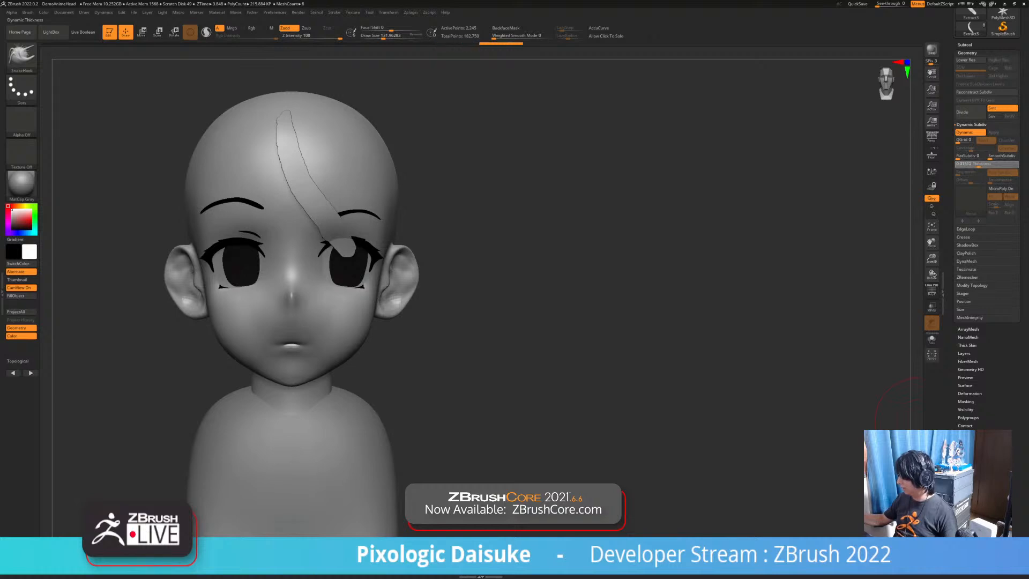
{"action": "left_click_drag", "start_coordinate": [985, 165], "coordinate": [988, 165]}
{"action": "left_click_drag", "start_coordinate": [670, 257], "coordinate": [589, 241]}
{"action": "left_click_drag", "start_coordinate": [671, 300], "coordinate": [512, 256]}
{"action": "key", "text": "shift+d"}
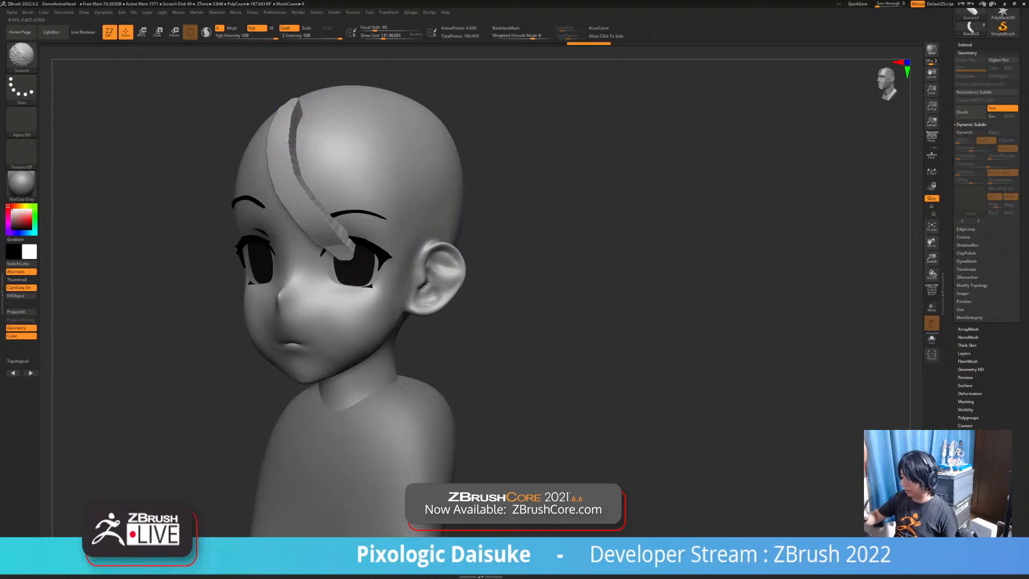
Smooth the thickened strip along its length into a rounded hair strand, checking its wireframe
{"action": "left_click_drag", "start_coordinate": [509, 225], "coordinate": [584, 219]}
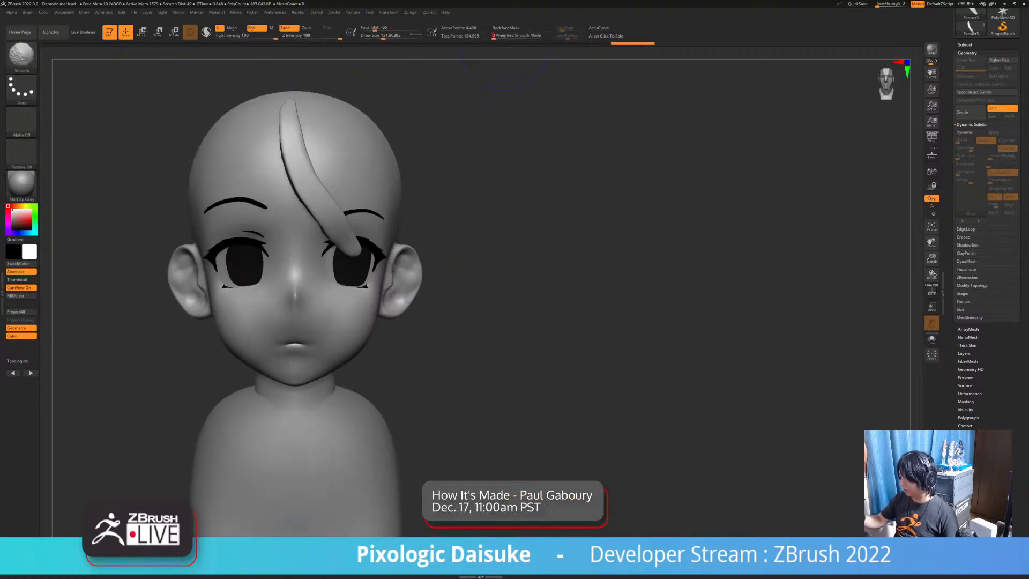
{"action": "left_click_drag", "start_coordinate": [482, 161], "coordinate": [415, 163]}
{"action": "left_click", "coordinate": [931, 291]}
{"action": "left_click", "coordinate": [931, 291]}
{"action": "left_click", "coordinate": [931, 291]}
{"action": "mouse_move", "coordinate": [284, 141]}
{"action": "left_mouse_down", "text": "shift"}
{"action": "mouse_move", "coordinate": [328, 232]}
{"action": "mouse_move", "coordinate": [292, 163]}
{"action": "mouse_move", "coordinate": [291, 109]}
{"action": "mouse_move", "coordinate": [294, 161]}
{"action": "left_mouse_up", "text": "shift"}
{"action": "key", "text": "shift+f"}
{"action": "left_click_drag", "start_coordinate": [536, 257], "coordinate": [621, 252]}
{"action": "mouse_move", "coordinate": [292, 150]}
{"action": "left_mouse_down", "text": "shift"}
{"action": "mouse_move", "coordinate": [292, 115]}
{"action": "mouse_move", "coordinate": [307, 211]}
{"action": "mouse_move", "coordinate": [329, 241]}
{"action": "left_mouse_up", "text": "shift"}
Pull the strand's lower tip down with SnakeHook at a draw size of about 140, and smooth its middle and upper end
{"action": "left_click_drag", "start_coordinate": [487, 369], "coordinate": [460, 295]}
{"action": "right_click_drag", "start_coordinate": [343, 312], "coordinate": [307, 266], "text": "shift"}
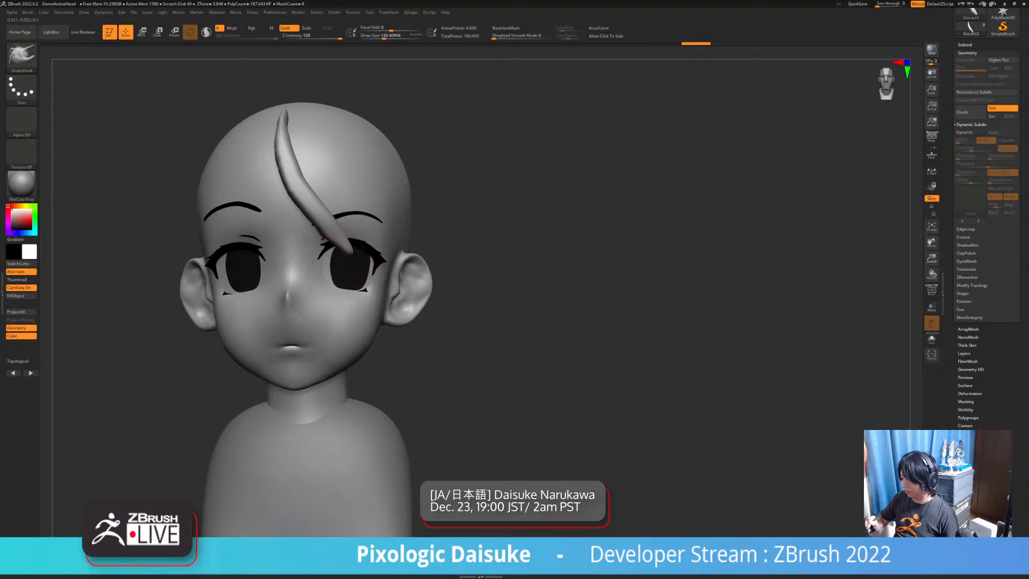
{"action": "left_click_drag", "start_coordinate": [352, 284], "coordinate": [356, 292]}
{"action": "right_click_drag", "start_coordinate": [356, 289], "coordinate": [278, 280]}
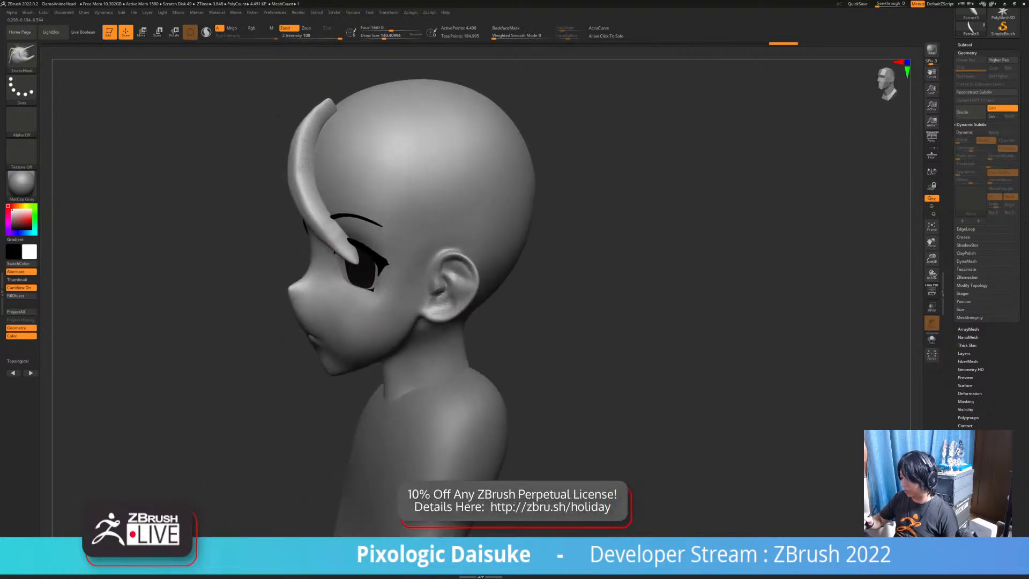
{"action": "left_click_drag", "start_coordinate": [311, 179], "coordinate": [316, 200], "text": "shift"}
{"action": "left_click_drag", "start_coordinate": [304, 156], "coordinate": [322, 114], "text": "shift"}
{"action": "right_click_drag", "start_coordinate": [300, 123], "coordinate": [338, 134]}
{"action": "left_click_drag", "start_coordinate": [316, 137], "coordinate": [328, 115], "text": "shift"}
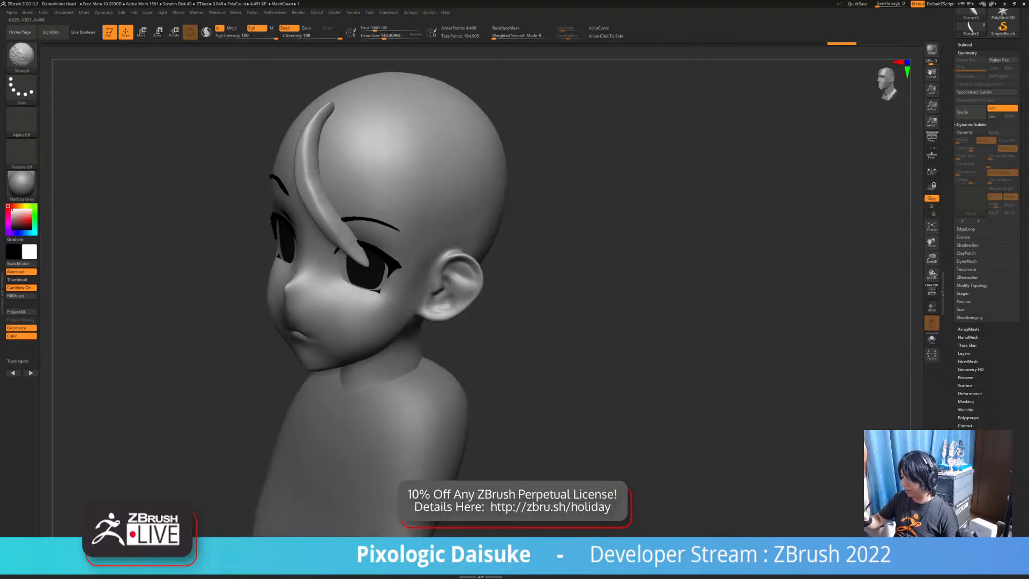
Bend the lower half of the strand with SnakeHook from front and three-quarter views
{"action": "mouse_move", "coordinate": [322, 206]}
{"action": "right_mouse_down"}
{"action": "mouse_move", "coordinate": [370, 221]}
{"action": "mouse_move", "coordinate": [372, 236]}
{"action": "right_mouse_up"}
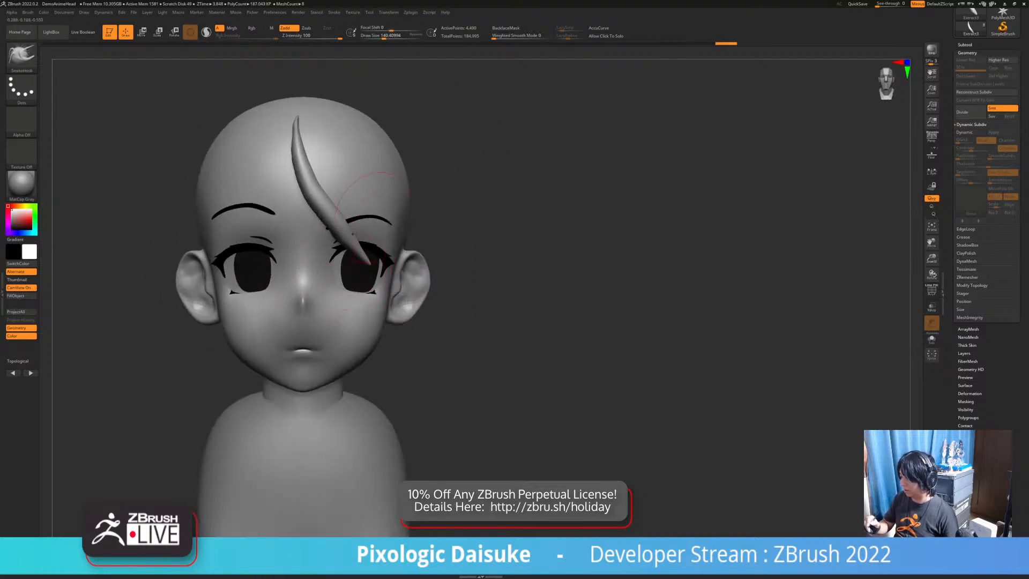
{"action": "left_click_drag", "start_coordinate": [315, 215], "coordinate": [338, 227]}
{"action": "right_click_drag", "start_coordinate": [345, 239], "coordinate": [292, 241]}
{"action": "left_click_drag", "start_coordinate": [303, 214], "coordinate": [309, 207]}
{"action": "right_click_drag", "start_coordinate": [303, 236], "coordinate": [324, 257]}
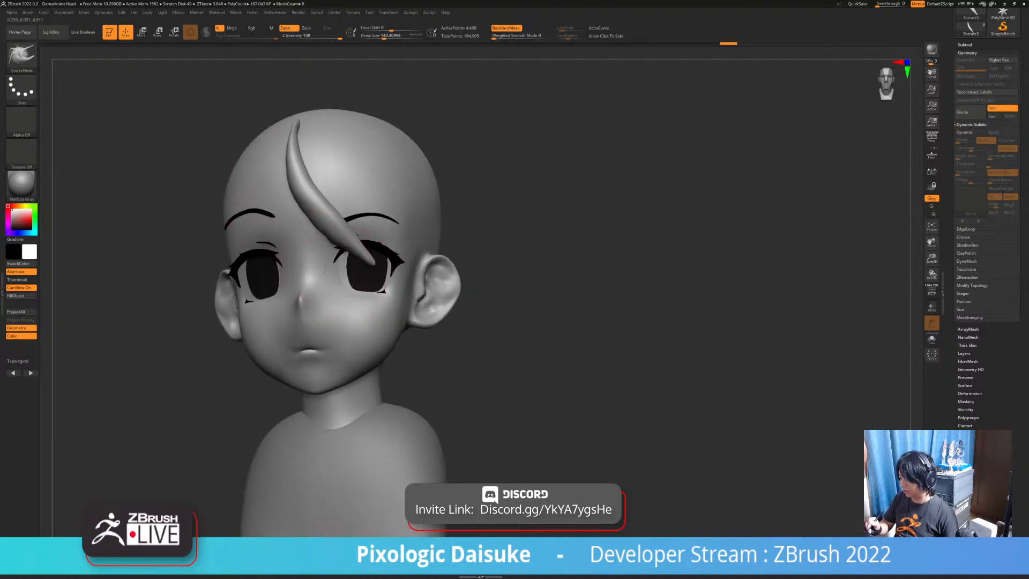
Pull the strand's lower part away from the face in side view with SnakeHook at a larger draw size
{"action": "mouse_move", "coordinate": [466, 157]}
{"action": "right_mouse_down", "text": "shift"}
{"action": "mouse_move", "coordinate": [382, 250]}
{"action": "mouse_move", "coordinate": [358, 242]}
{"action": "mouse_move", "coordinate": [352, 226]}
{"action": "right_mouse_up", "text": "shift"}
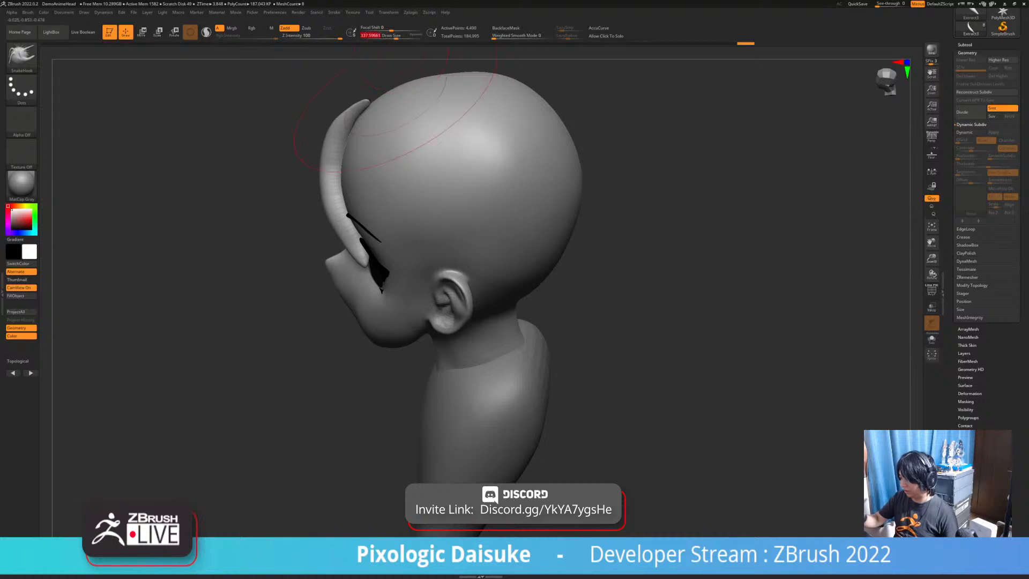
{"action": "right_click_drag", "start_coordinate": [397, 161], "coordinate": [382, 223]}
{"action": "left_click_drag", "start_coordinate": [348, 243], "coordinate": [343, 254]}
{"action": "mouse_move", "coordinate": [351, 235]}
{"action": "right_mouse_down"}
{"action": "mouse_move", "coordinate": [409, 210]}
{"action": "mouse_move", "coordinate": [357, 222]}
{"action": "mouse_move", "coordinate": [337, 239]}
{"action": "right_mouse_up"}
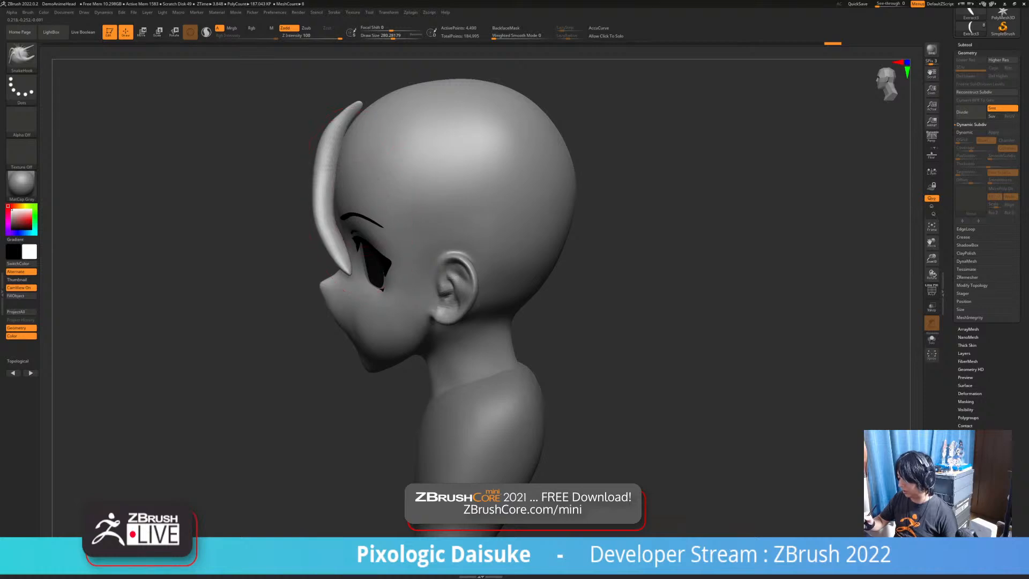
{"action": "right_click_drag", "start_coordinate": [354, 207], "coordinate": [445, 217]}
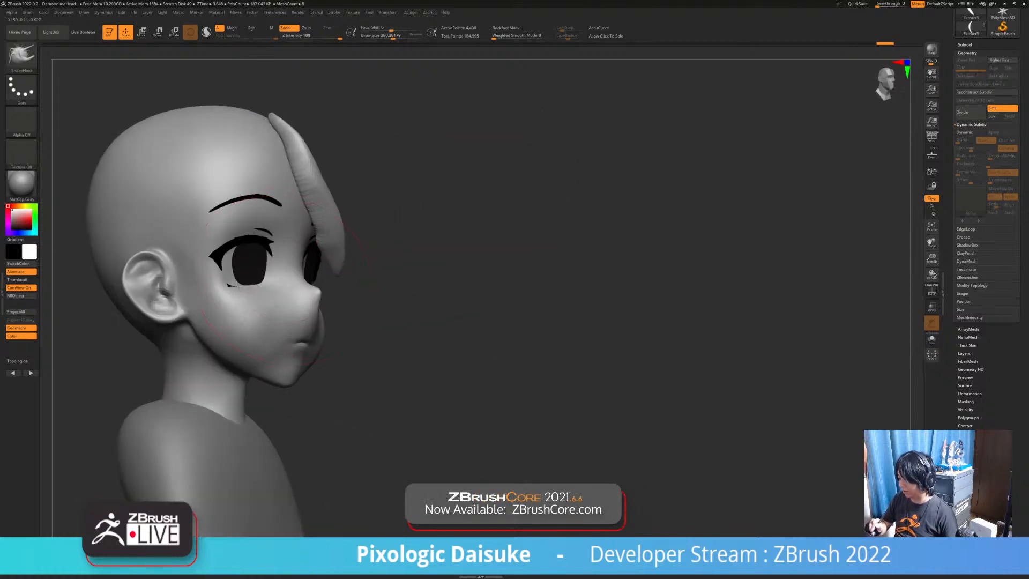
Undo the last several shaping strokes on the strand and smooth its lower half
{"action": "key", "text": "ctrl+z"}
{"action": "key", "text": "ctrl+z"}
{"action": "key", "text": "ctrl+z"}
{"action": "key", "text": "ctrl+z"}
{"action": "key", "text": "ctrl+z"}
{"action": "key", "text": "ctrl+z"}
{"action": "key", "text": "ctrl+z"}
{"action": "key", "text": "ctrl+z"}
{"action": "right_click_drag", "start_coordinate": [285, 281], "coordinate": [270, 295], "text": "shift"}
{"action": "left_click_drag", "start_coordinate": [333, 230], "coordinate": [328, 218], "text": "shift"}
{"action": "right_click_drag", "start_coordinate": [328, 219], "coordinate": [296, 218]}
{"action": "key", "text": "shift"}
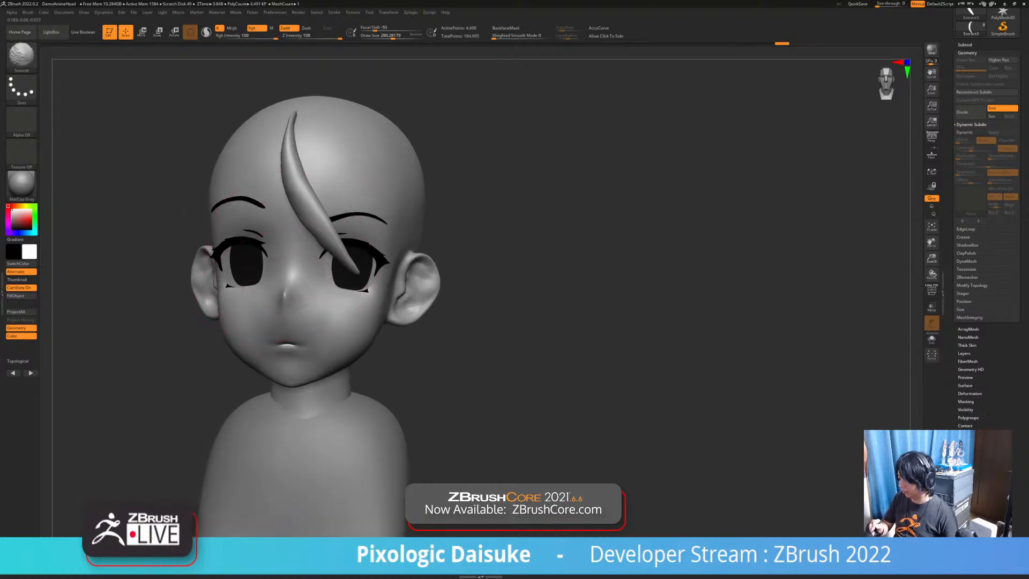
Reshape the strand into a slimmer curve across the brow with SnakeHook at a draw size of about 234
{"action": "right_click_drag", "start_coordinate": [418, 107], "coordinate": [384, 171], "text": "ctrl"}
{"action": "left_click_drag", "start_coordinate": [339, 220], "coordinate": [321, 225]}
{"action": "right_click_drag", "start_coordinate": [332, 228], "coordinate": [303, 224]}
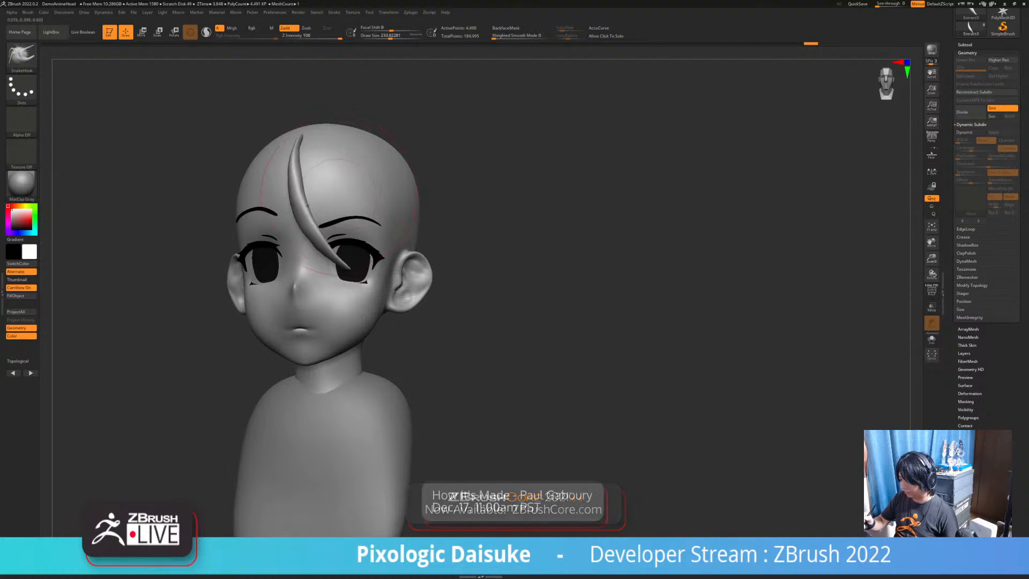
{"action": "left_click_drag", "start_coordinate": [300, 181], "coordinate": [308, 179]}
{"action": "left_click_drag", "start_coordinate": [333, 225], "coordinate": [328, 229]}
{"action": "right_click_drag", "start_coordinate": [332, 230], "coordinate": [367, 231], "text": "shift"}
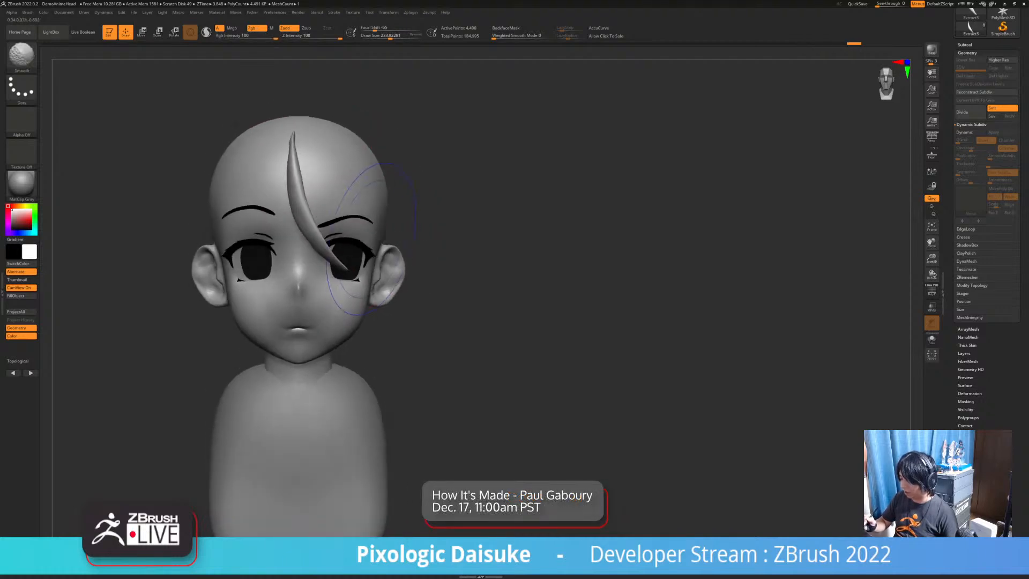
{"action": "right_click_drag", "start_coordinate": [331, 162], "coordinate": [346, 159]}
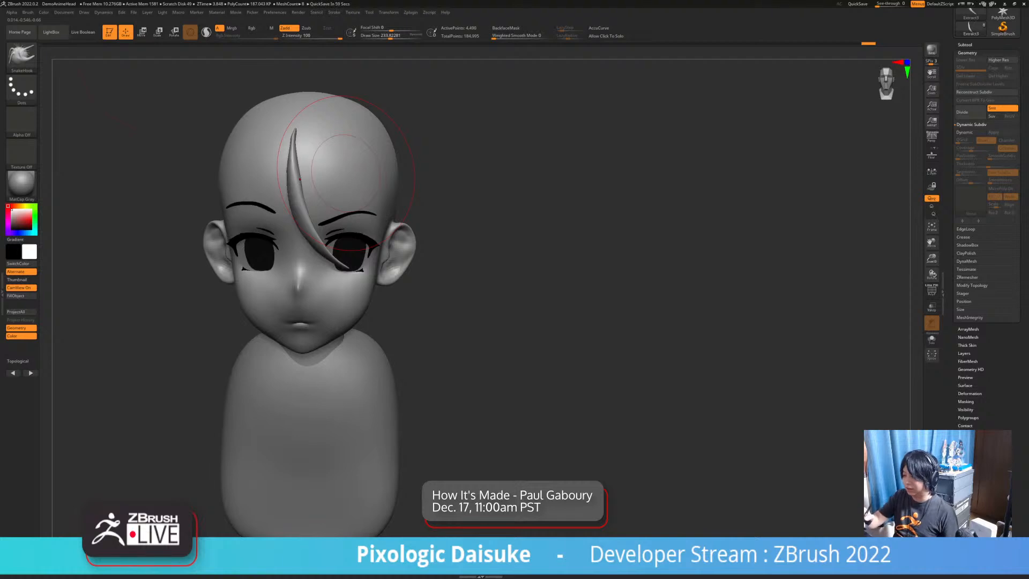
Duplicate the strand within its subtool using the Move gizmo, and angle the copy down over the nose bridge
{"action": "key", "text": "w"}
{"action": "mouse_move", "coordinate": [322, 217]}
{"action": "right_mouse_down", "text": "ctrl"}
{"action": "mouse_move", "coordinate": [322, 241]}
{"action": "mouse_move", "coordinate": [312, 237]}
{"action": "right_mouse_up", "text": "ctrl"}
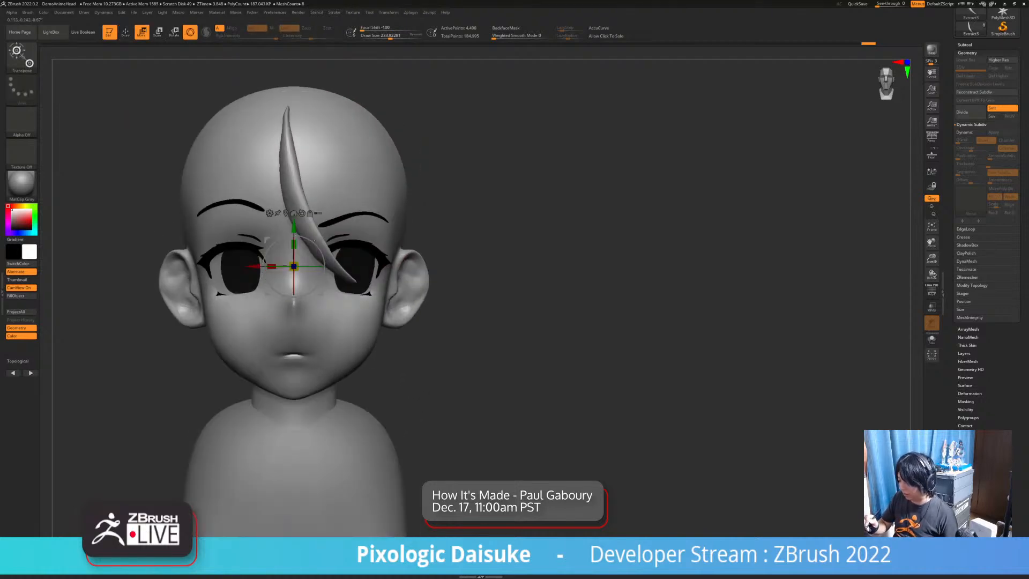
{"action": "mouse_move", "coordinate": [294, 266]}
{"action": "left_mouse_down", "text": "ctrl"}
{"action": "mouse_move", "coordinate": [281, 266]}
{"action": "mouse_move", "coordinate": [308, 255]}
{"action": "mouse_move", "coordinate": [285, 240]}
{"action": "mouse_move", "coordinate": [287, 270]}
{"action": "left_mouse_up", "text": "ctrl"}
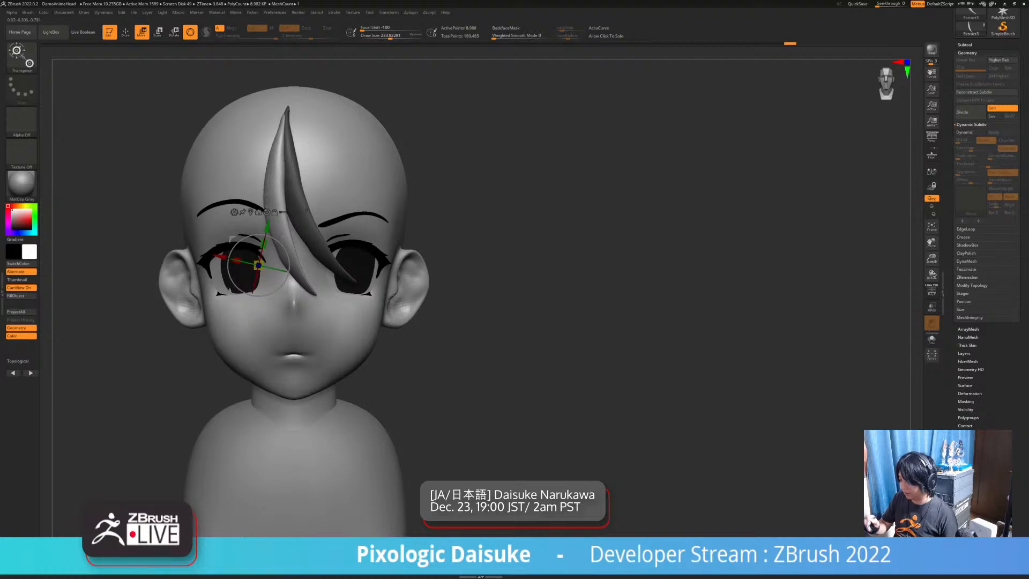
Reshape the copied strand's body with SnakeHook from side and three-quarter views so it curves alongside the first strand
{"action": "key", "text": "q"}
{"action": "right_click_drag", "start_coordinate": [369, 177], "coordinate": [300, 181]}
{"action": "left_click_drag", "start_coordinate": [283, 196], "coordinate": [290, 197]}
{"action": "right_click_drag", "start_coordinate": [292, 204], "coordinate": [342, 206]}
{"action": "left_click_drag", "start_coordinate": [305, 268], "coordinate": [300, 270]}
{"action": "left_click_drag", "start_coordinate": [279, 236], "coordinate": [275, 241]}
{"action": "mouse_move", "coordinate": [276, 242]}
{"action": "right_mouse_down", "text": "shift"}
{"action": "mouse_move", "coordinate": [294, 239]}
{"action": "mouse_move", "coordinate": [255, 247]}
{"action": "right_mouse_up", "text": "shift"}
Pull the copied strand's lower tip into place beside the nose with SnakeHook at a draw size of about 217, and clear the mask
{"action": "left_click_drag", "start_coordinate": [298, 270], "coordinate": [320, 267]}
{"action": "right_click_drag", "start_coordinate": [321, 271], "coordinate": [322, 239]}
{"action": "left_click_drag", "start_coordinate": [343, 275], "coordinate": [339, 277]}
{"action": "mouse_move", "coordinate": [317, 287]}
{"action": "right_mouse_down"}
{"action": "mouse_move", "coordinate": [333, 320]}
{"action": "mouse_move", "coordinate": [289, 311]}
{"action": "mouse_move", "coordinate": [274, 294]}
{"action": "right_mouse_up"}
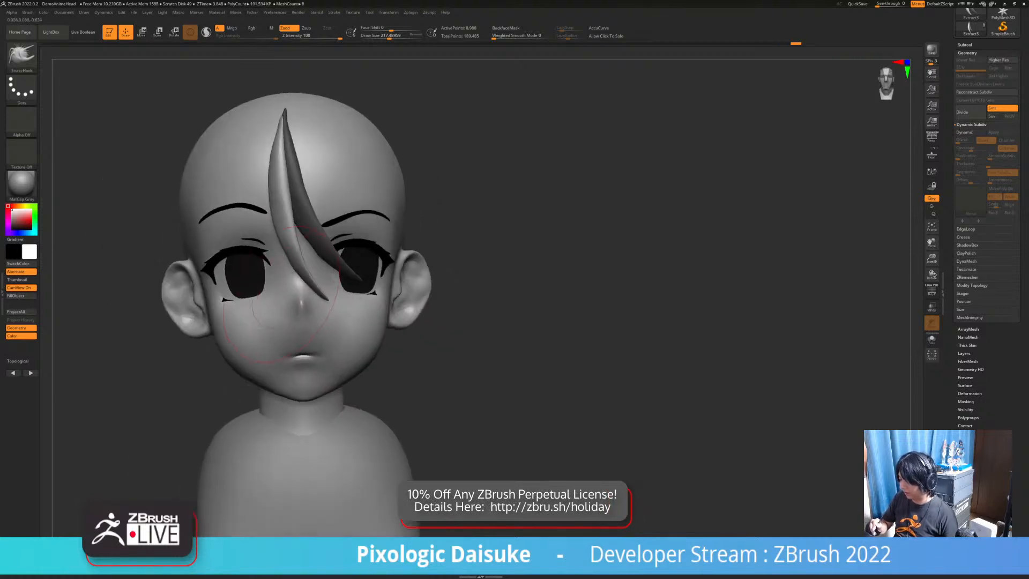
{"action": "left_click_drag", "start_coordinate": [564, 263], "coordinate": [575, 273], "text": "ctrl"}
{"action": "right_click_drag", "start_coordinate": [571, 265], "coordinate": [560, 284]}
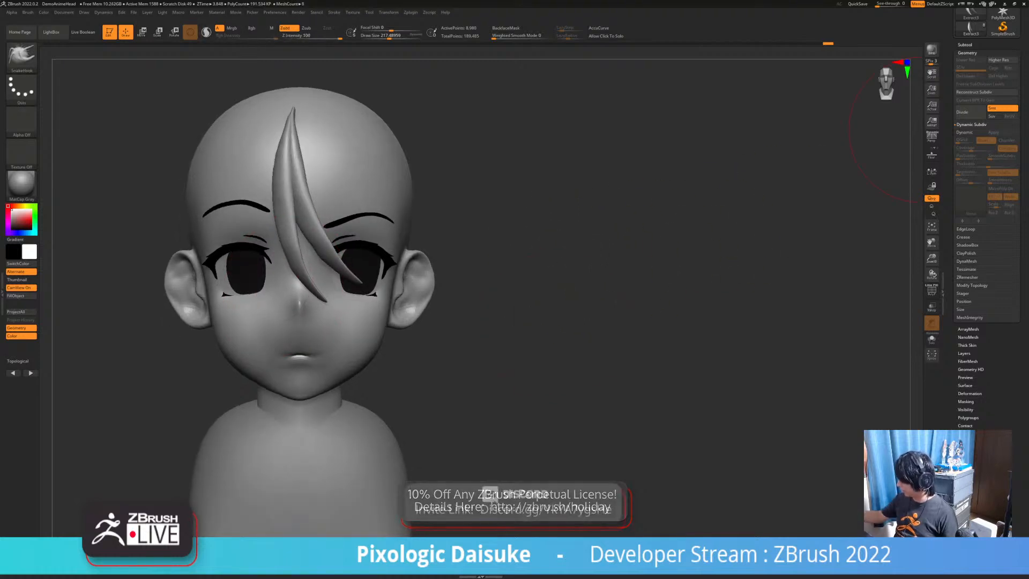
Split the two hair strands into separate subtools with Split To Parts
{"action": "left_click", "coordinate": [965, 45]}
{"action": "left_click", "coordinate": [960, 365]}
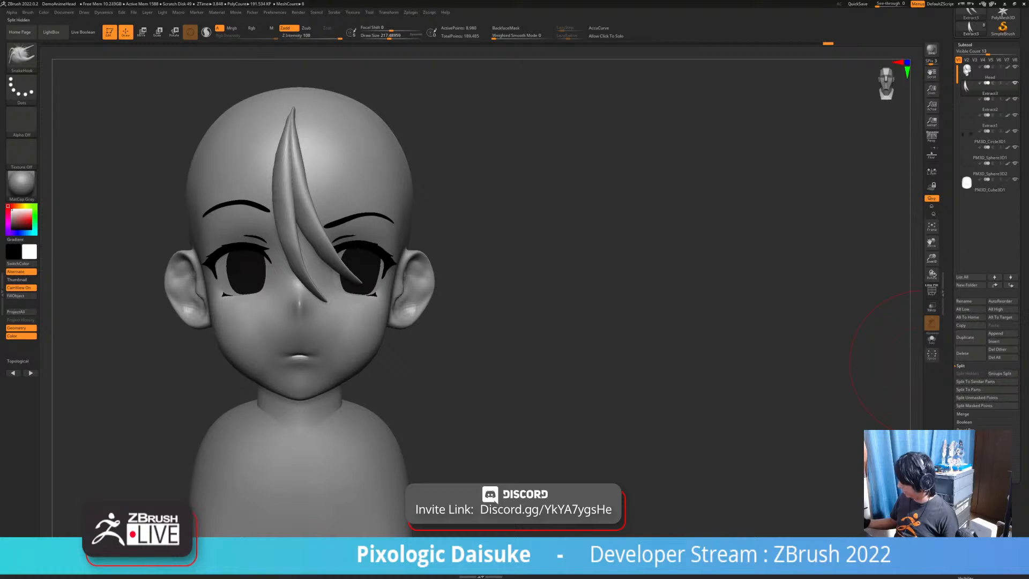
{"action": "left_click", "coordinate": [969, 389]}
{"action": "left_click", "coordinate": [909, 406]}
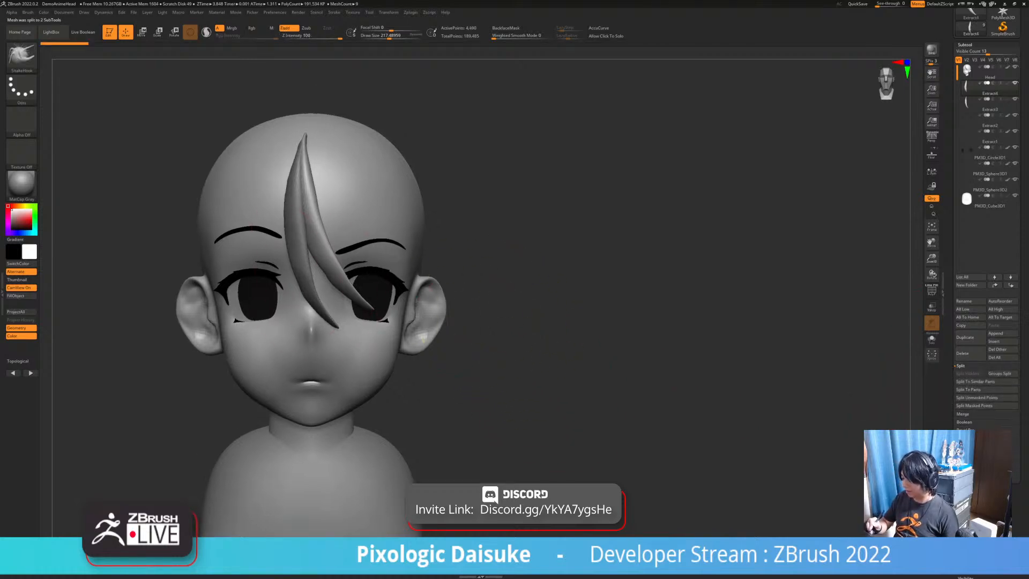
Make the strand over the nose bridge the active subtool and widen its outer edge with SnakeHook with BackfaceMask on
{"action": "left_click", "coordinate": [299, 269], "text": "alt"}
{"action": "left_click", "coordinate": [335, 263], "text": "alt"}
{"action": "left_click", "coordinate": [299, 268], "text": "alt"}
{"action": "left_click_drag", "start_coordinate": [424, 327], "coordinate": [497, 362]}
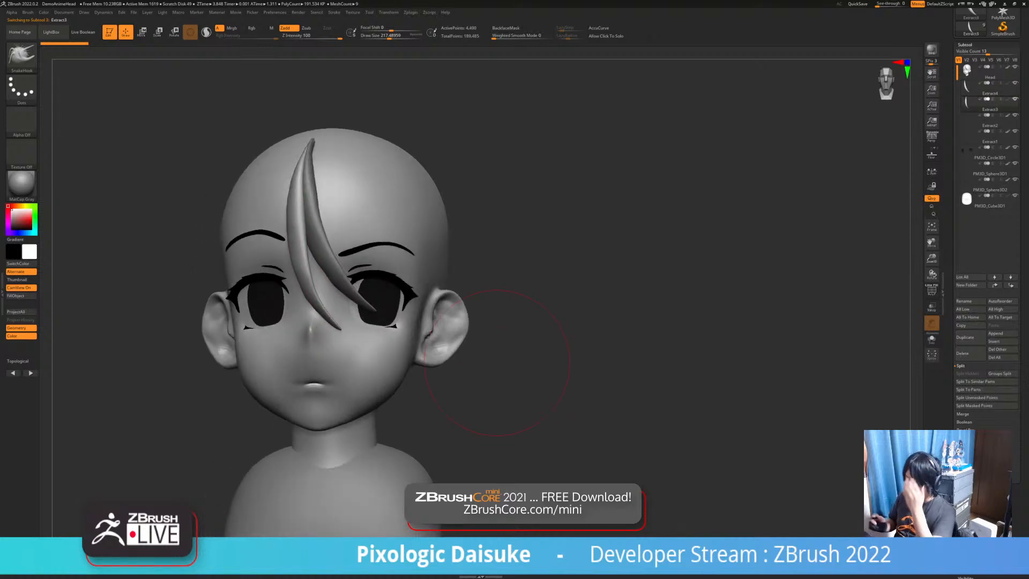
{"action": "mouse_move", "coordinate": [297, 244]}
{"action": "left_mouse_down"}
{"action": "mouse_move", "coordinate": [373, 204]}
{"action": "mouse_move", "coordinate": [413, 216]}
{"action": "left_mouse_up"}
{"action": "key", "text": "ctrl"}
{"action": "mouse_move", "coordinate": [321, 252]}
{"action": "left_mouse_down"}
{"action": "mouse_move", "coordinate": [375, 247]}
{"action": "mouse_move", "coordinate": [307, 253]}
{"action": "left_mouse_up"}
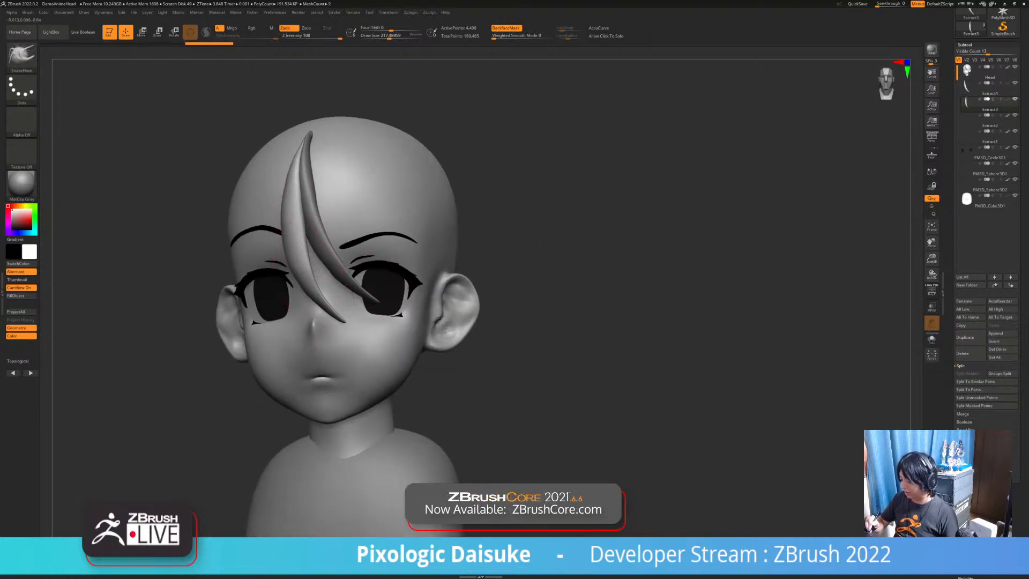
{"action": "left_click_drag", "start_coordinate": [345, 322], "coordinate": [316, 321]}
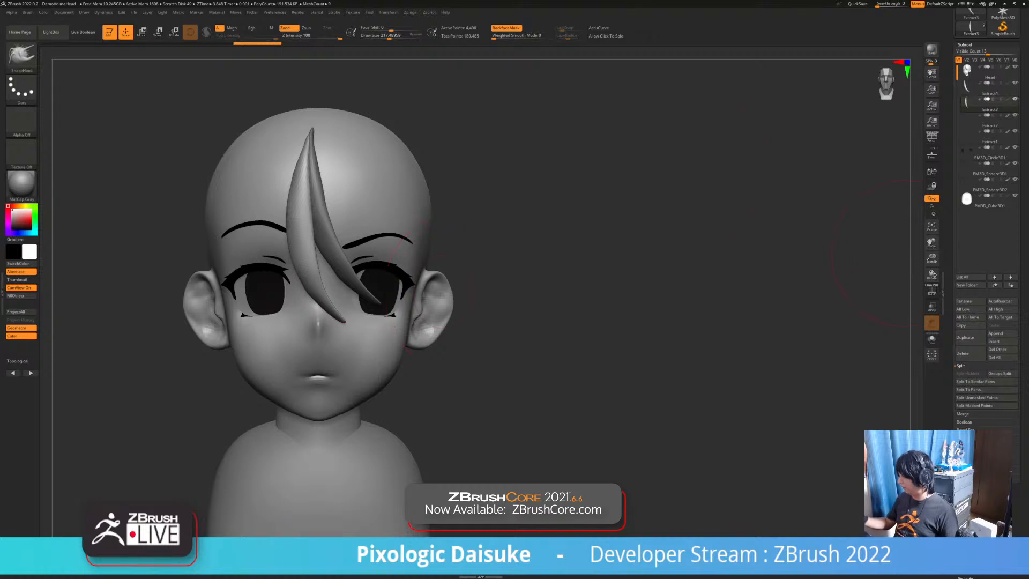
Duplicate the strand over the nose bridge and reposition the copy between the two existing strands, shifting it forward in side view
{"action": "left_click", "coordinate": [964, 337]}
{"action": "key", "text": "w"}
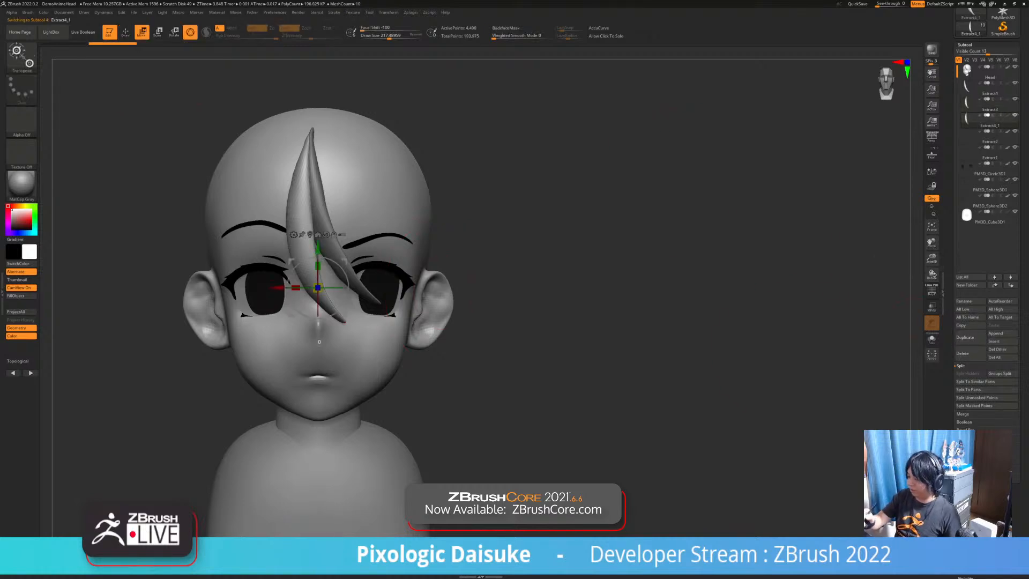
{"action": "left_click_drag", "start_coordinate": [344, 271], "coordinate": [311, 305]}
{"action": "left_click_drag", "start_coordinate": [632, 332], "coordinate": [460, 321]}
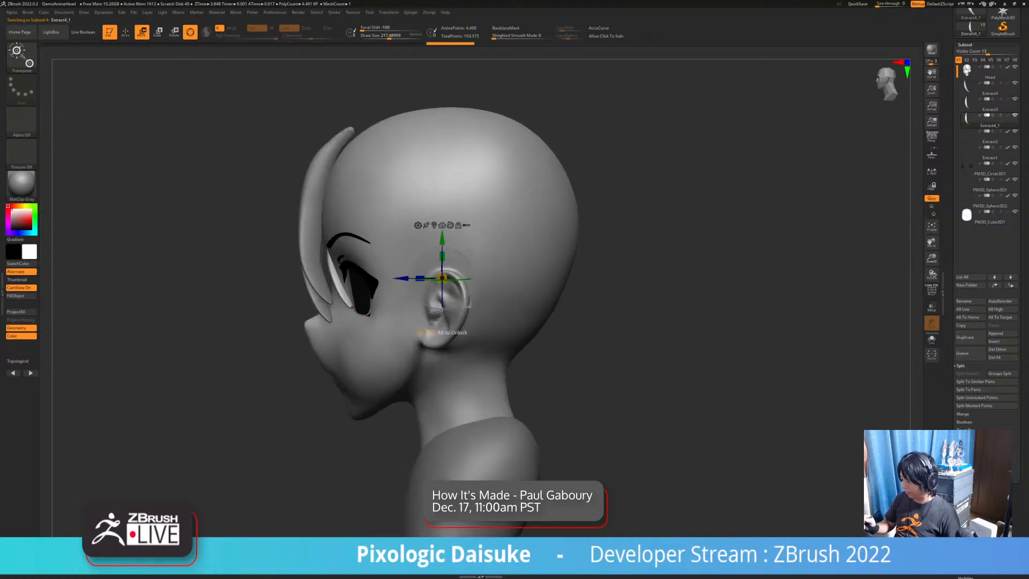
{"action": "left_click_drag", "start_coordinate": [401, 278], "coordinate": [379, 278]}
{"action": "left_click_drag", "start_coordinate": [632, 332], "coordinate": [798, 332]}
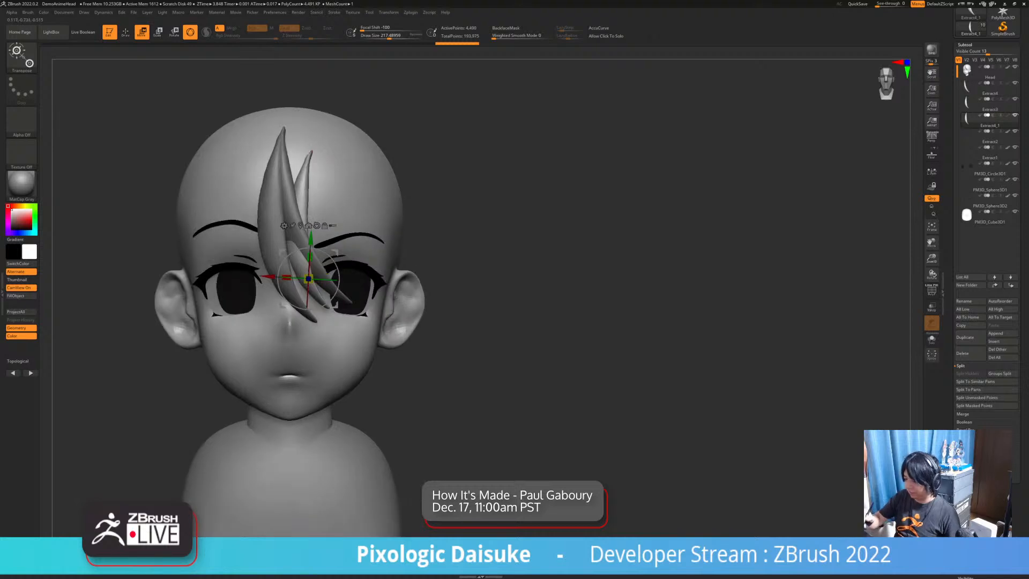
Pull the new copy's upper end up to the strands' shared root with SnakeHook, at a draw size of about 415 with BackfaceMask off
{"action": "left_click", "coordinate": [125, 32]}
{"action": "left_click", "coordinate": [400, 36]}
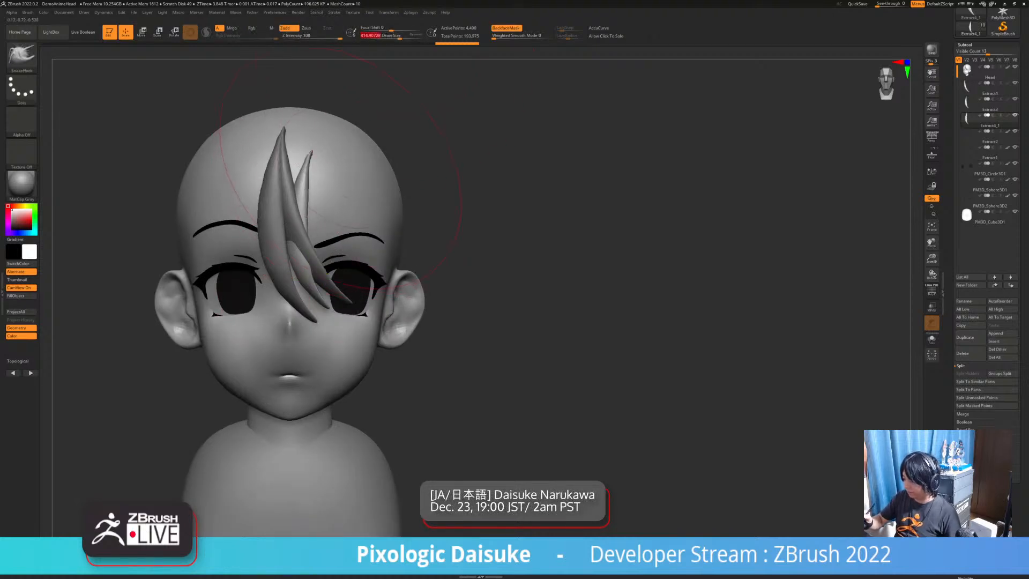
{"action": "left_click", "coordinate": [506, 28]}
{"action": "key", "text": "ctrl+z"}
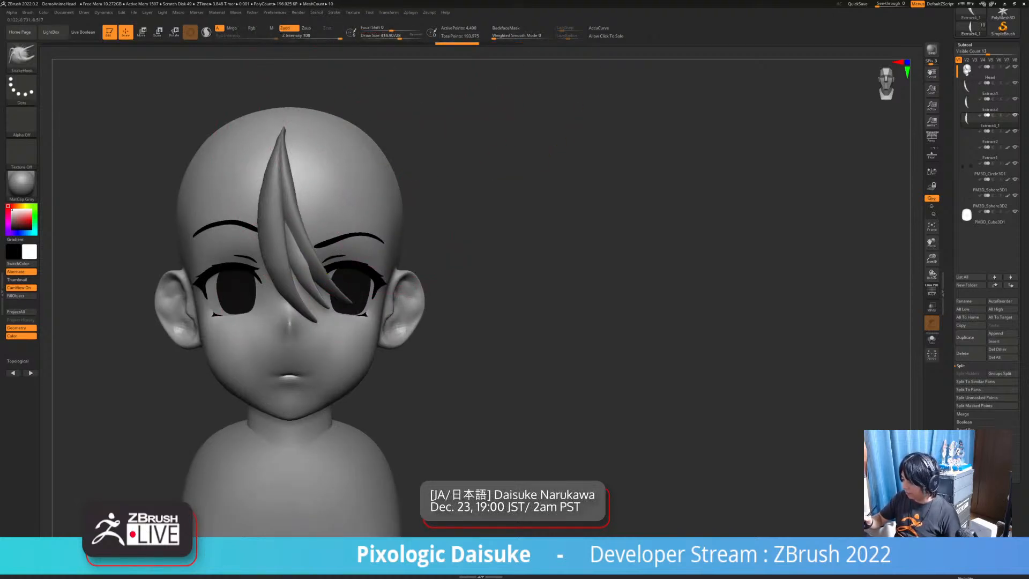
{"action": "left_click_drag", "start_coordinate": [458, 153], "coordinate": [346, 170]}
{"action": "left_click_drag", "start_coordinate": [346, 129], "coordinate": [283, 148]}
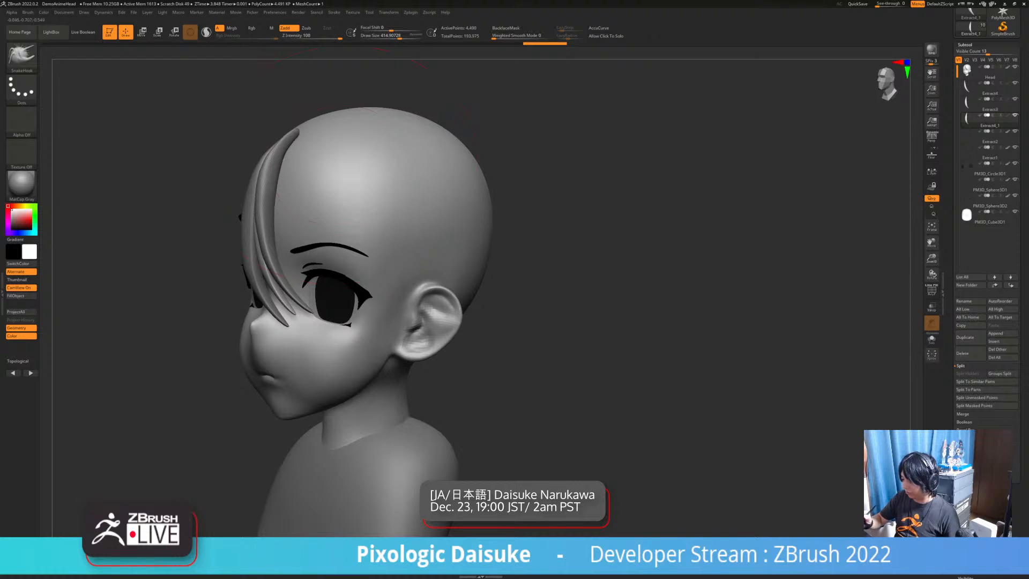
{"action": "left_click_drag", "start_coordinate": [226, 208], "coordinate": [348, 202]}
Refine the middle strand's body and lower tip between its neighbours with SnakeHook, reducing the draw size to about 240
{"action": "right_click_drag", "start_coordinate": [349, 201], "coordinate": [300, 158]}
{"action": "mouse_move", "coordinate": [315, 304]}
{"action": "left_mouse_down"}
{"action": "mouse_move", "coordinate": [308, 290]}
{"action": "mouse_move", "coordinate": [315, 296]}
{"action": "left_mouse_up"}
{"action": "right_click_drag", "start_coordinate": [317, 296], "coordinate": [413, 284]}
{"action": "left_click_drag", "start_coordinate": [399, 35], "coordinate": [391, 37]}
{"action": "left_click_drag", "start_coordinate": [294, 253], "coordinate": [284, 252]}
{"action": "mouse_move", "coordinate": [302, 166]}
{"action": "right_mouse_down"}
{"action": "mouse_move", "coordinate": [301, 196]}
{"action": "mouse_move", "coordinate": [305, 171]}
{"action": "right_mouse_up"}
Make the strand over the nose bridge the active subtool and insert a ZSphere as a new subtool
{"action": "left_click", "coordinate": [306, 256], "text": "alt"}
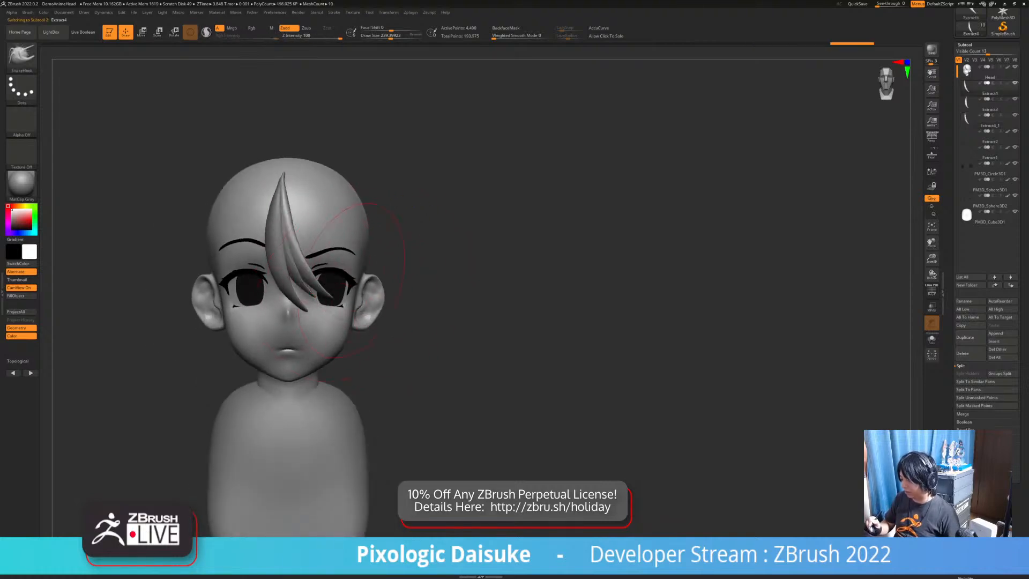
{"action": "right_click_drag", "start_coordinate": [311, 252], "coordinate": [260, 247]}
{"action": "mouse_move", "coordinate": [394, 300]}
{"action": "right_mouse_down"}
{"action": "mouse_move", "coordinate": [354, 303]}
{"action": "mouse_move", "coordinate": [379, 309]}
{"action": "right_mouse_up"}
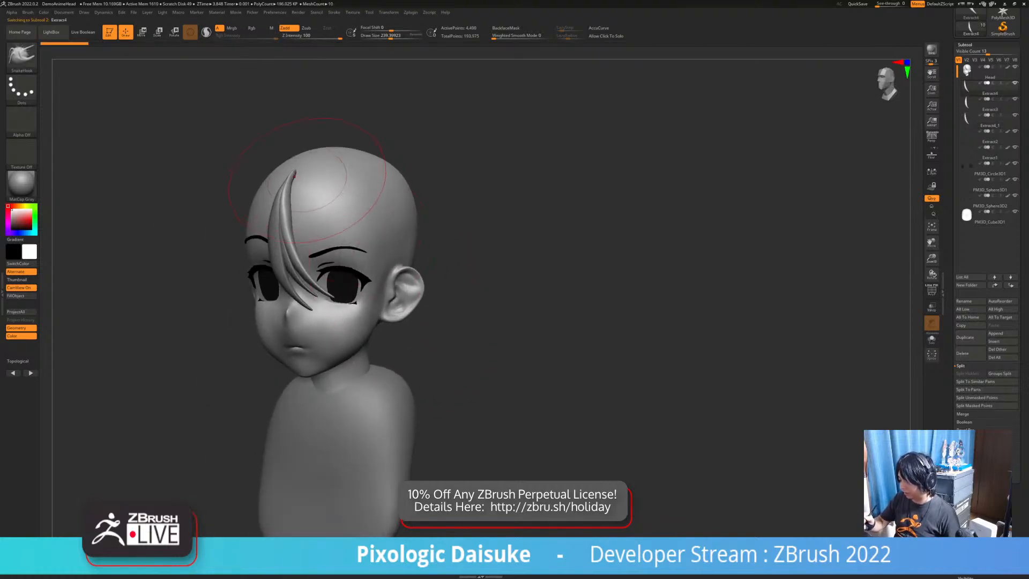
{"action": "right_click_drag", "start_coordinate": [345, 223], "coordinate": [391, 228]}
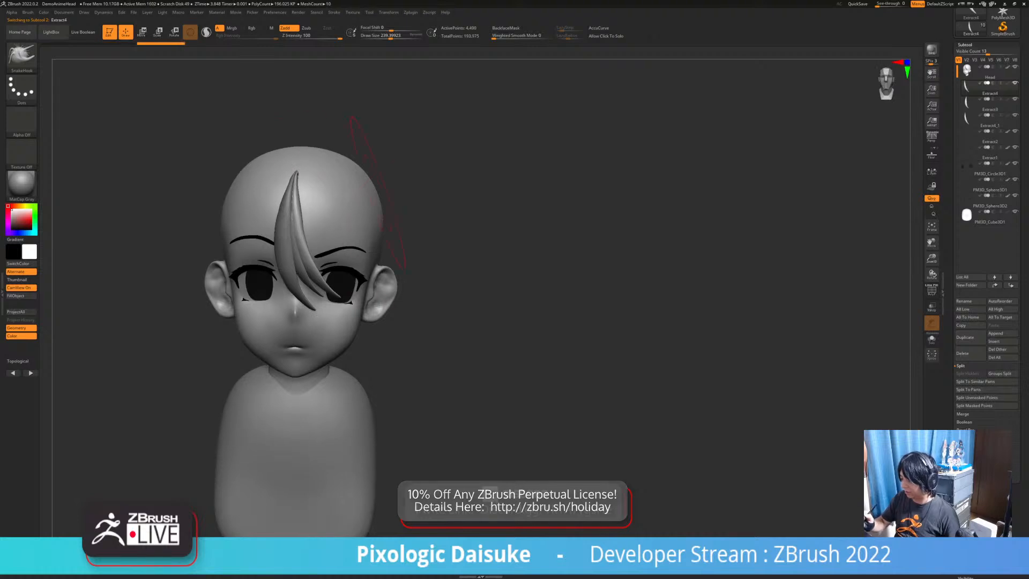
{"action": "left_click", "coordinate": [1002, 342]}
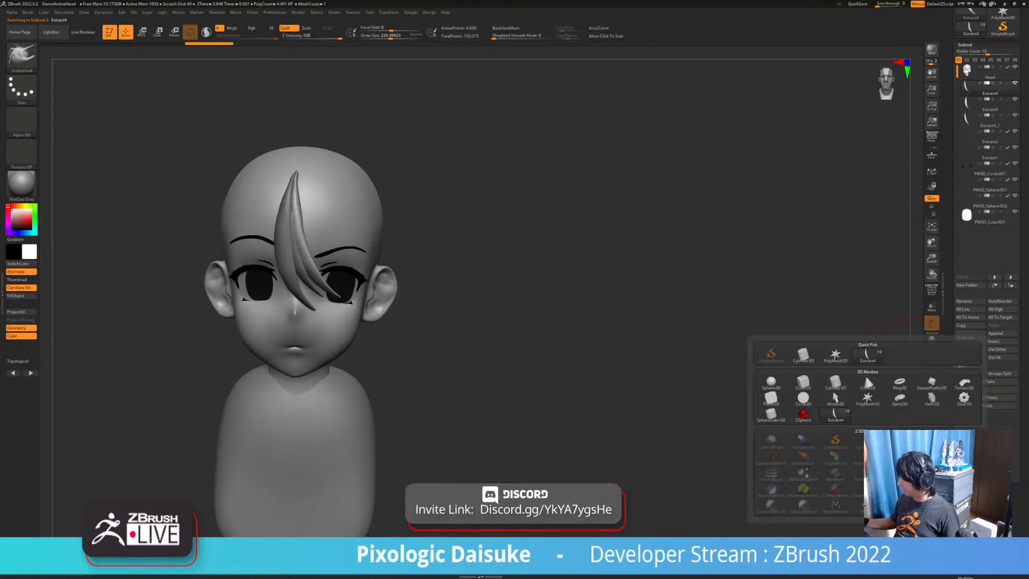
{"action": "left_click", "coordinate": [864, 374]}
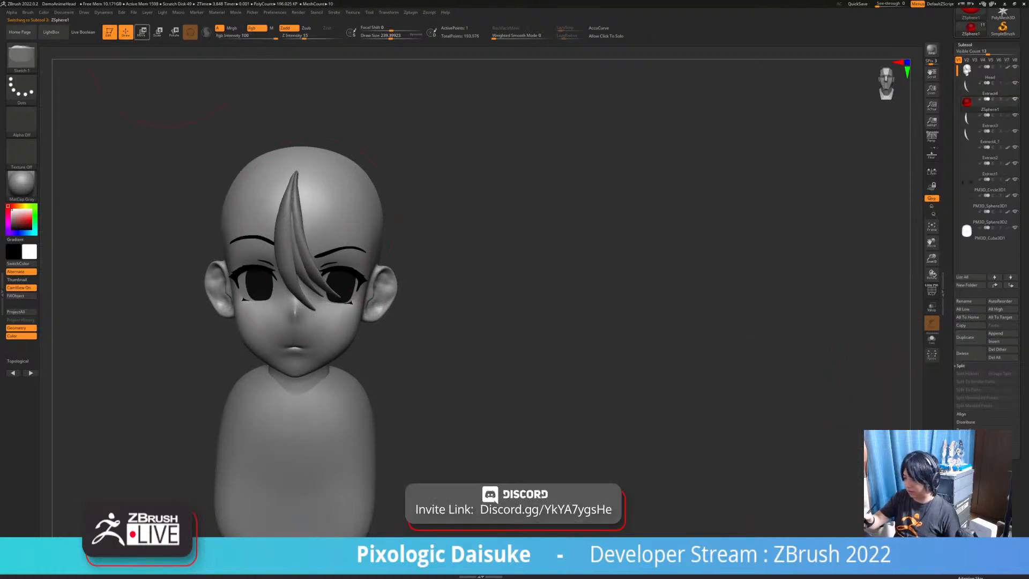
Move the ZSphere out of the head, scale it down to a small ball, and place it on the forehead
{"action": "left_click", "coordinate": [142, 32]}
{"action": "right_click_drag", "start_coordinate": [563, 287], "coordinate": [479, 293]}
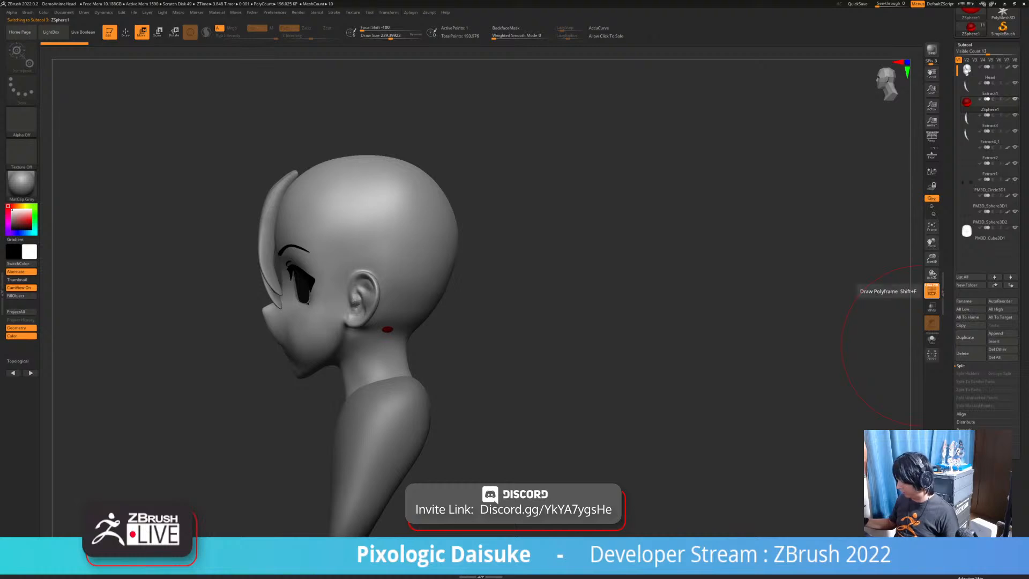
{"action": "left_click", "coordinate": [932, 307]}
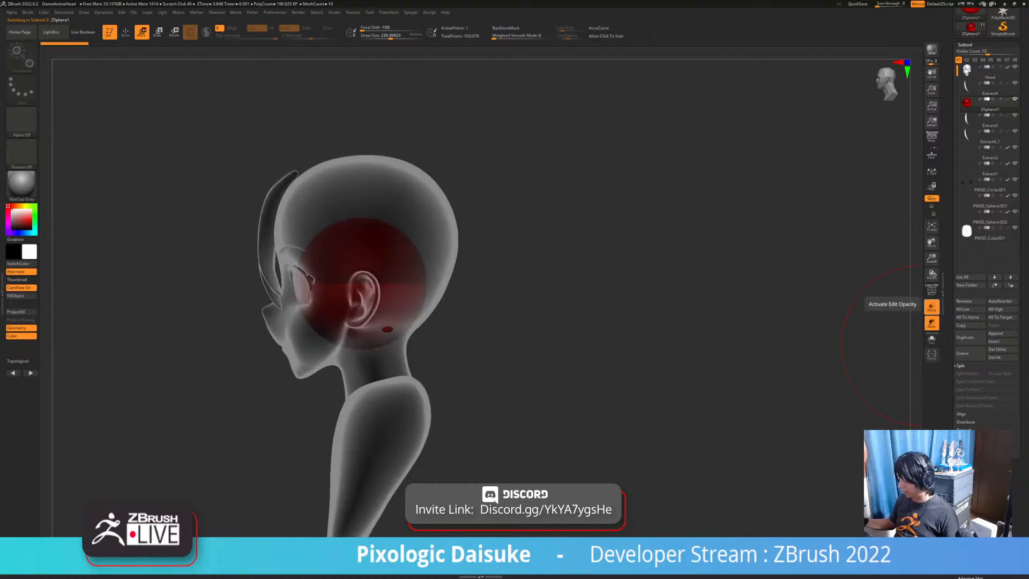
{"action": "left_click", "coordinate": [931, 306]}
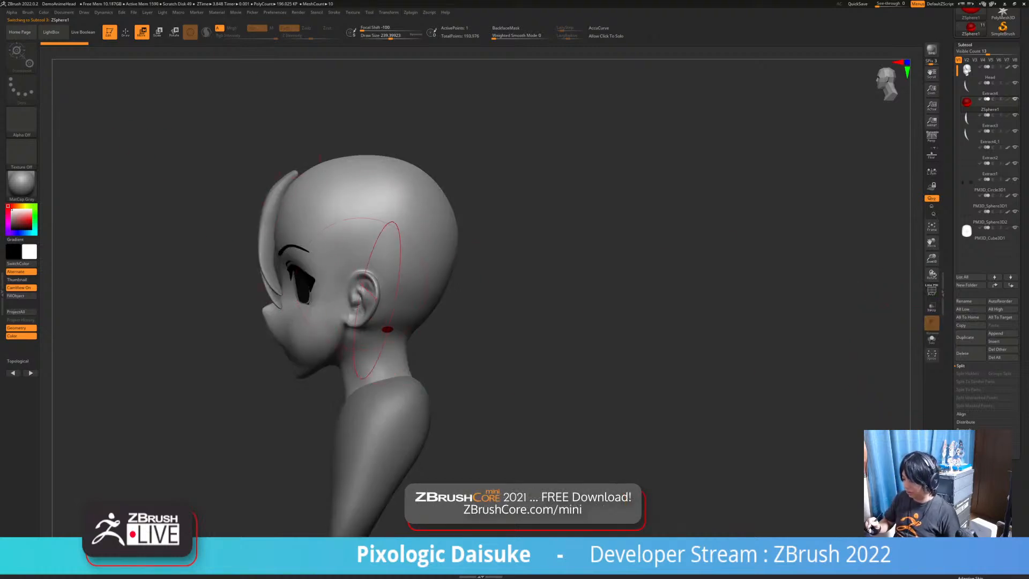
{"action": "left_click_drag", "start_coordinate": [360, 265], "coordinate": [219, 102]}
{"action": "left_click", "coordinate": [158, 32]}
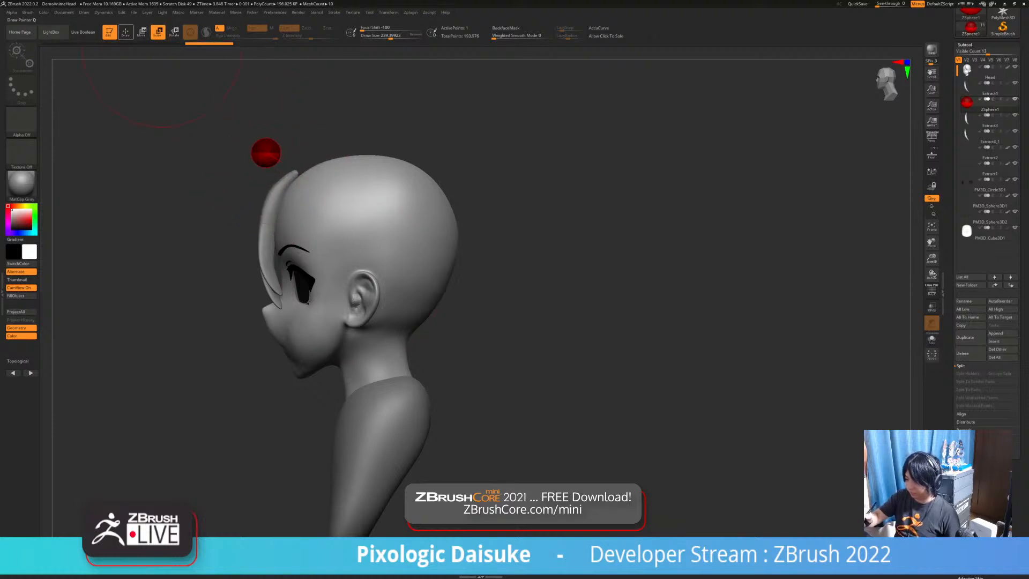
{"action": "left_click", "coordinate": [142, 32]}
{"action": "left_click_drag", "start_coordinate": [268, 154], "coordinate": [384, 215]}
Add a child ZSphere to the first one and position the pair on the forehead beside the strands
{"action": "left_click", "coordinate": [125, 32]}
{"action": "right_click_drag", "start_coordinate": [429, 182], "coordinate": [394, 214]}
{"action": "right_click_drag", "start_coordinate": [393, 214], "coordinate": [400, 246], "text": "ctrl"}
{"action": "left_click_drag", "start_coordinate": [400, 205], "coordinate": [402, 227]}
{"action": "right_click_drag", "start_coordinate": [391, 139], "coordinate": [350, 202], "text": "alt"}
{"action": "key", "text": "w"}
{"action": "mouse_move", "coordinate": [358, 265]}
{"action": "left_mouse_down"}
{"action": "mouse_move", "coordinate": [349, 201]}
{"action": "mouse_move", "coordinate": [371, 301]}
{"action": "left_mouse_up"}
Set the draw size to 1 and move the upper ZSphere to the strands' root, adjusting both spheres against the forehead
{"action": "left_click_drag", "start_coordinate": [397, 36], "coordinate": [377, 49]}
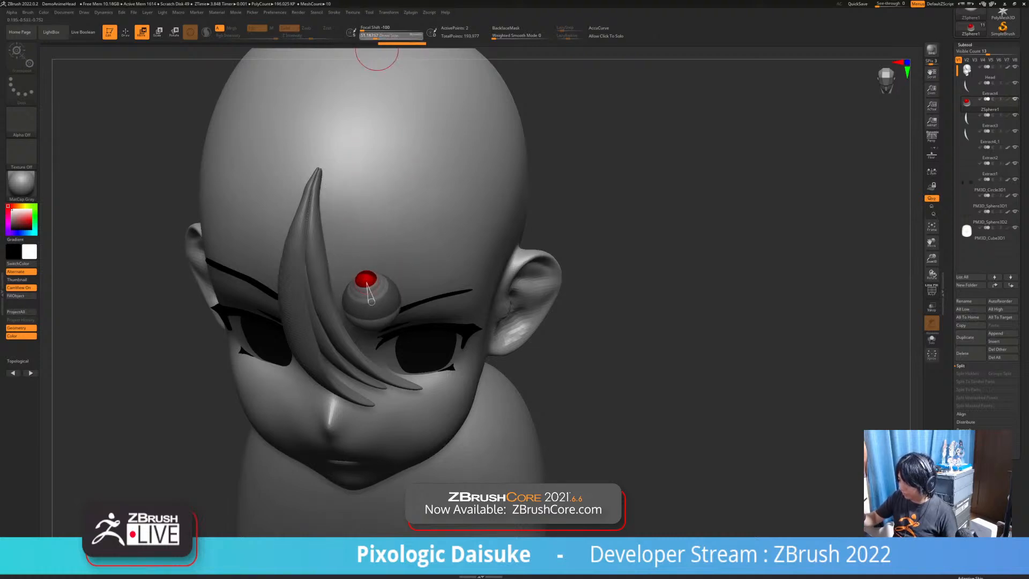
{"action": "left_click_drag", "start_coordinate": [367, 280], "coordinate": [336, 169]}
{"action": "right_click_drag", "start_coordinate": [375, 316], "coordinate": [379, 251]}
{"action": "left_click_drag", "start_coordinate": [370, 304], "coordinate": [351, 307]}
{"action": "right_click_drag", "start_coordinate": [334, 176], "coordinate": [355, 205]}
{"action": "left_click_drag", "start_coordinate": [335, 179], "coordinate": [325, 176]}
Add a third ZSphere and arrange the chain from the strands' root across the forehead toward the eye
{"action": "left_click", "coordinate": [125, 32]}
{"action": "right_click_drag", "start_coordinate": [355, 300], "coordinate": [303, 206]}
{"action": "left_click_drag", "start_coordinate": [314, 204], "coordinate": [317, 208]}
{"action": "left_click", "coordinate": [141, 32]}
{"action": "right_click_drag", "start_coordinate": [284, 160], "coordinate": [324, 219]}
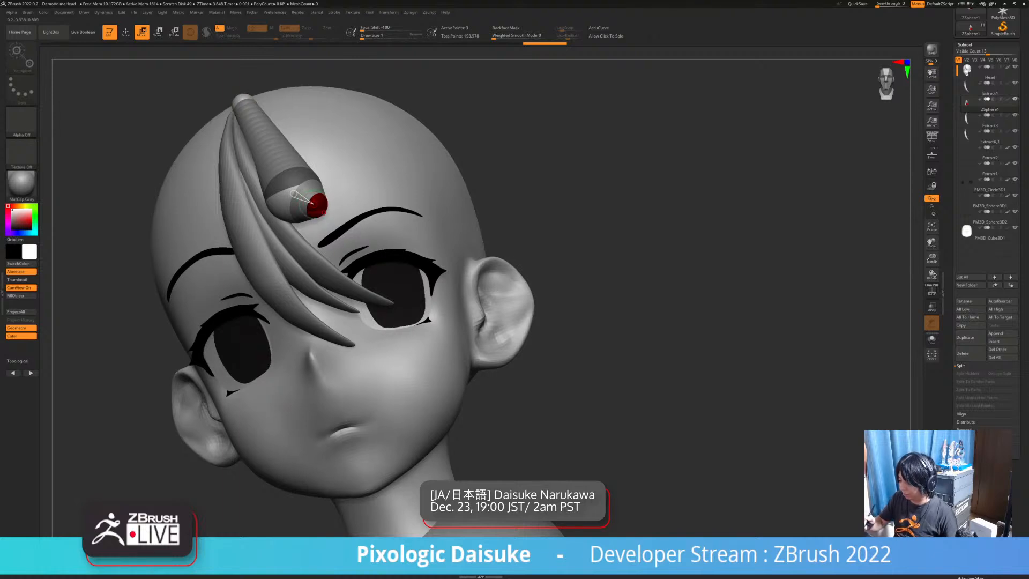
{"action": "right_click_drag", "start_coordinate": [292, 185], "coordinate": [303, 212]}
{"action": "left_click_drag", "start_coordinate": [242, 84], "coordinate": [237, 88]}
{"action": "left_click_drag", "start_coordinate": [292, 194], "coordinate": [304, 194]}
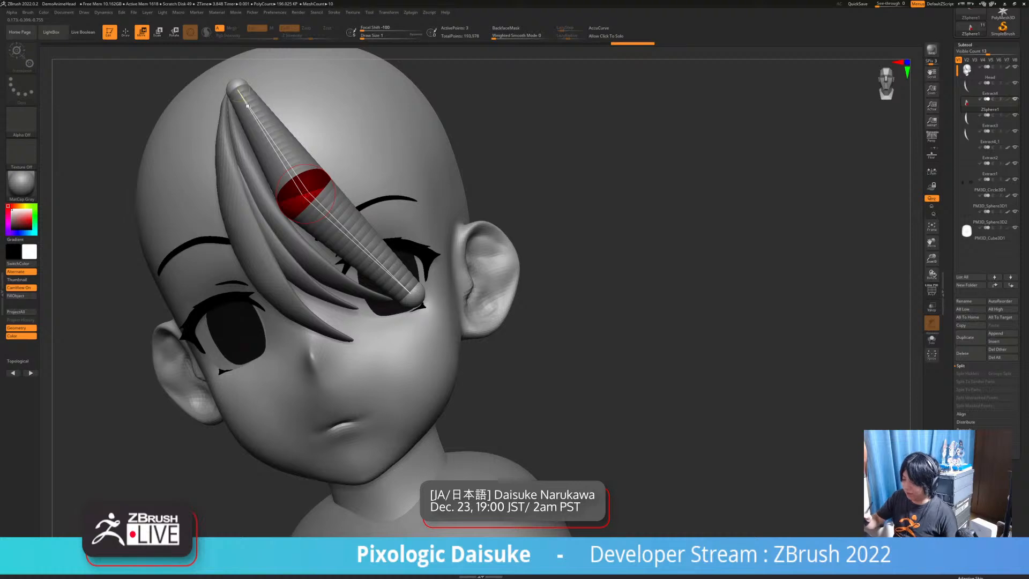
Pull the tip ZSphere in to the upper edge of the eye and adjust the middle sphere to bend the chain
{"action": "left_click_drag", "start_coordinate": [411, 293], "coordinate": [390, 270]}
{"action": "right_click_drag", "start_coordinate": [391, 270], "coordinate": [328, 255]}
{"action": "left_click_drag", "start_coordinate": [391, 271], "coordinate": [372, 267]}
{"action": "right_click_drag", "start_coordinate": [372, 267], "coordinate": [369, 230], "text": "ctrl"}
{"action": "right_click_drag", "start_coordinate": [370, 230], "coordinate": [455, 268]}
{"action": "left_click_drag", "start_coordinate": [339, 187], "coordinate": [335, 189]}
{"action": "left_click", "coordinate": [389, 278]}
{"action": "right_click_drag", "start_coordinate": [389, 278], "coordinate": [423, 249], "text": "ctrl"}
{"action": "right_click_drag", "start_coordinate": [300, 270], "coordinate": [378, 316]}
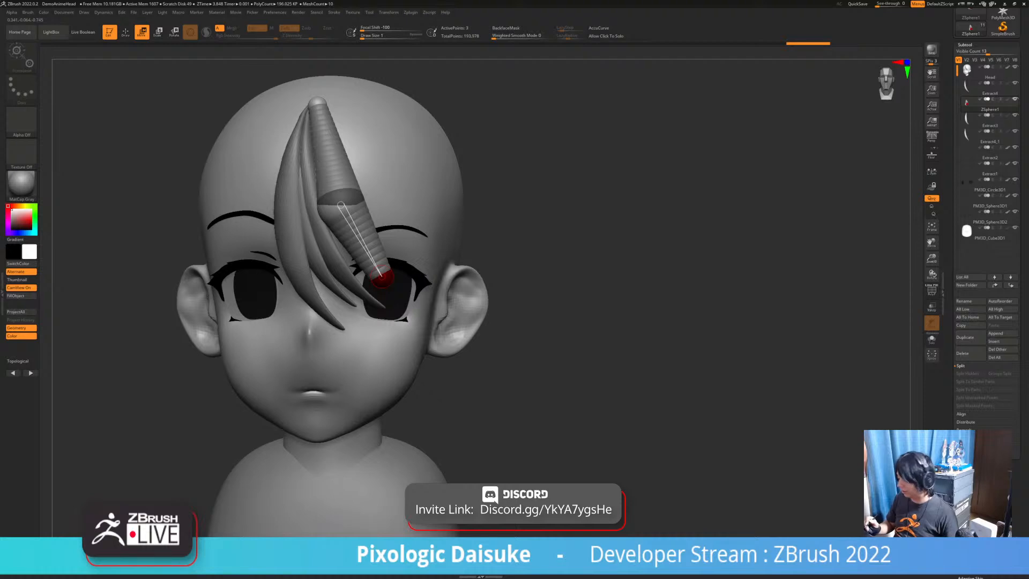
Set the Adaptive Skin DynaMesh Resolution to 0, preview the ZSphere chain's skin, and make an adaptive skin mesh
{"action": "left_click", "coordinate": [965, 45]}
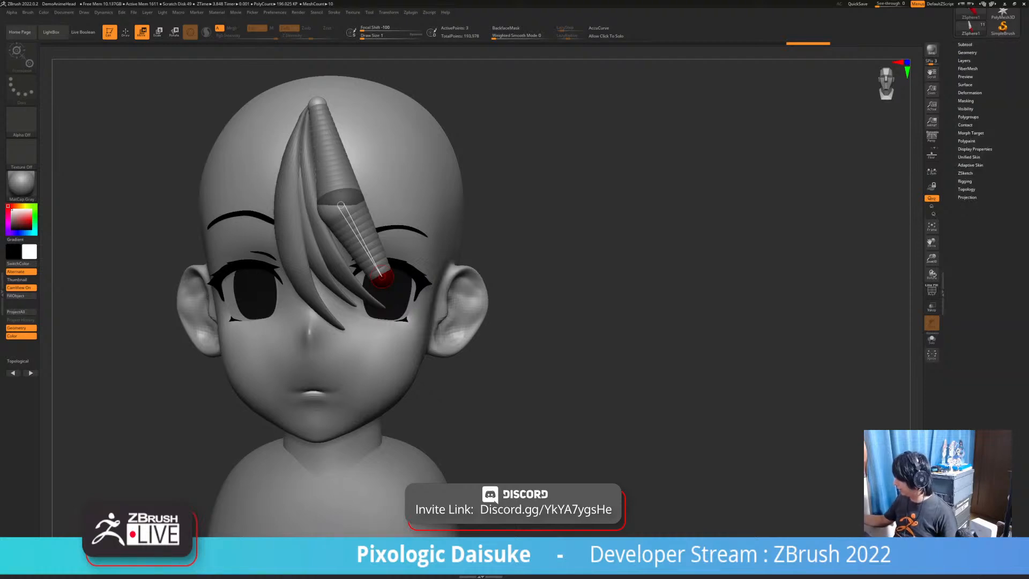
{"action": "left_click", "coordinate": [970, 165]}
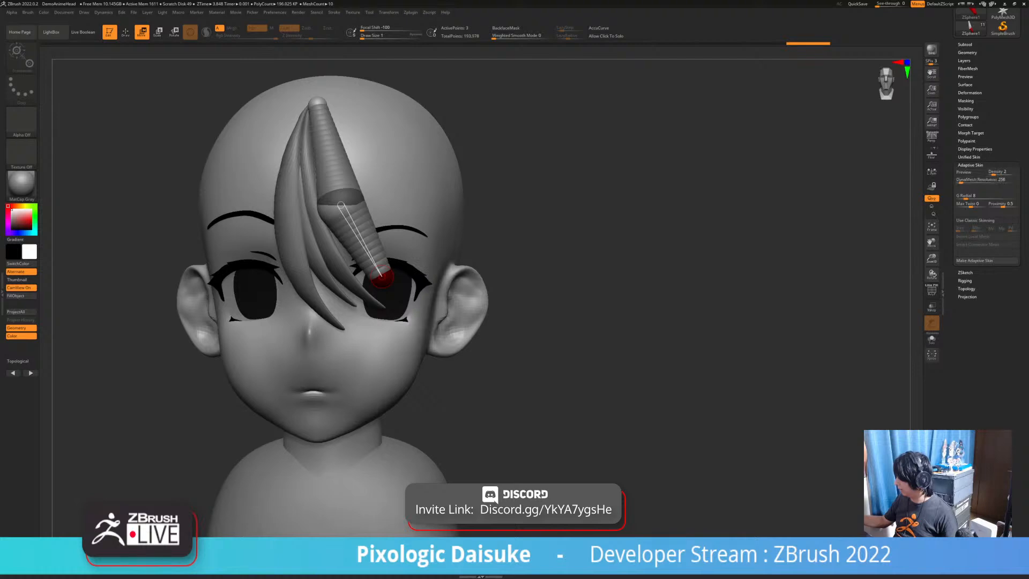
{"action": "left_click_drag", "start_coordinate": [986, 180], "coordinate": [957, 180]}
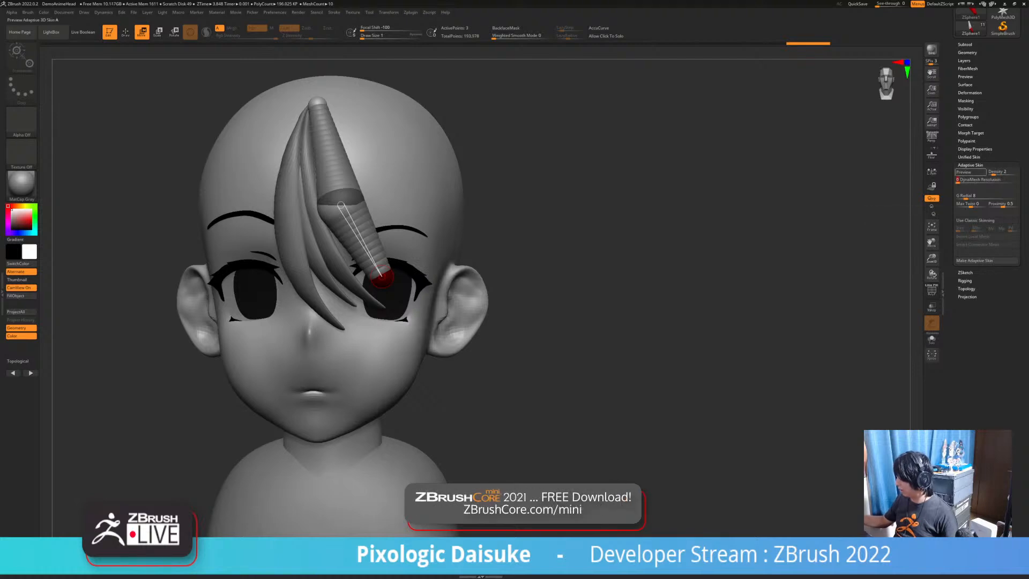
{"action": "left_click", "coordinate": [963, 172]}
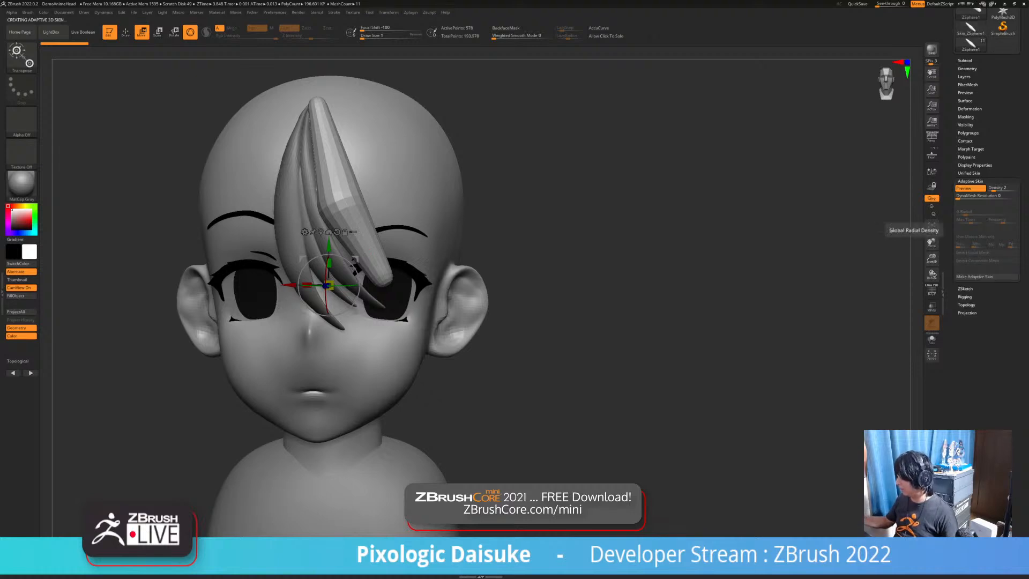
{"action": "left_click", "coordinate": [986, 261]}
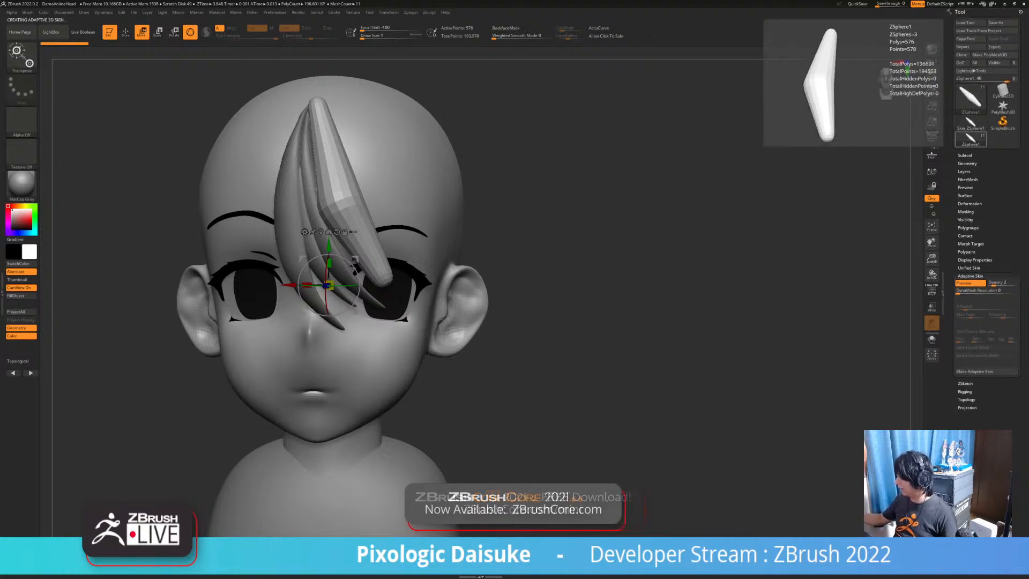
Insert the Skin_ZSphere1 mesh into the head's subtools in place of the ZSphere chain and make it active
{"action": "left_click", "coordinate": [971, 123]}
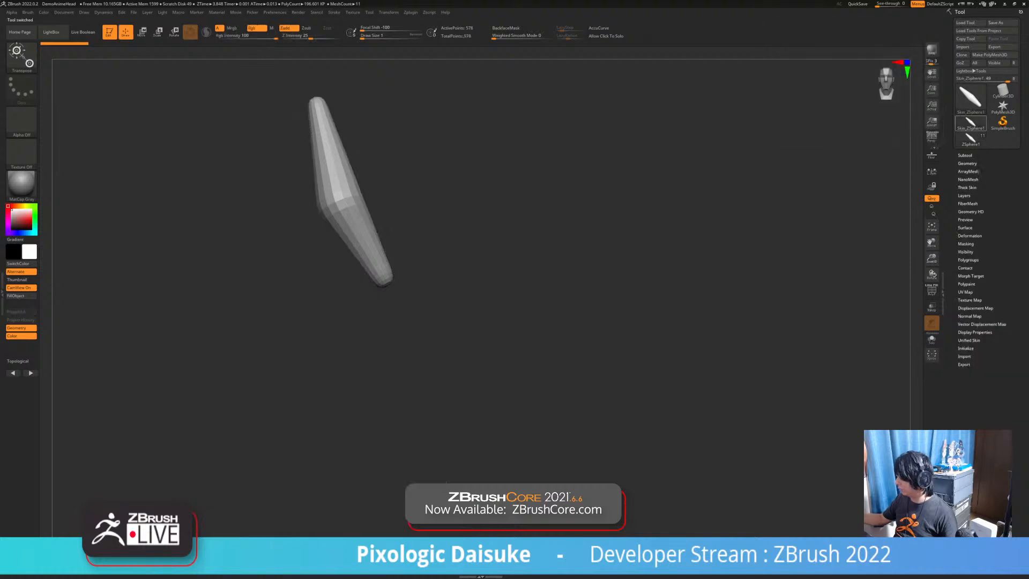
{"action": "left_click", "coordinate": [970, 140]}
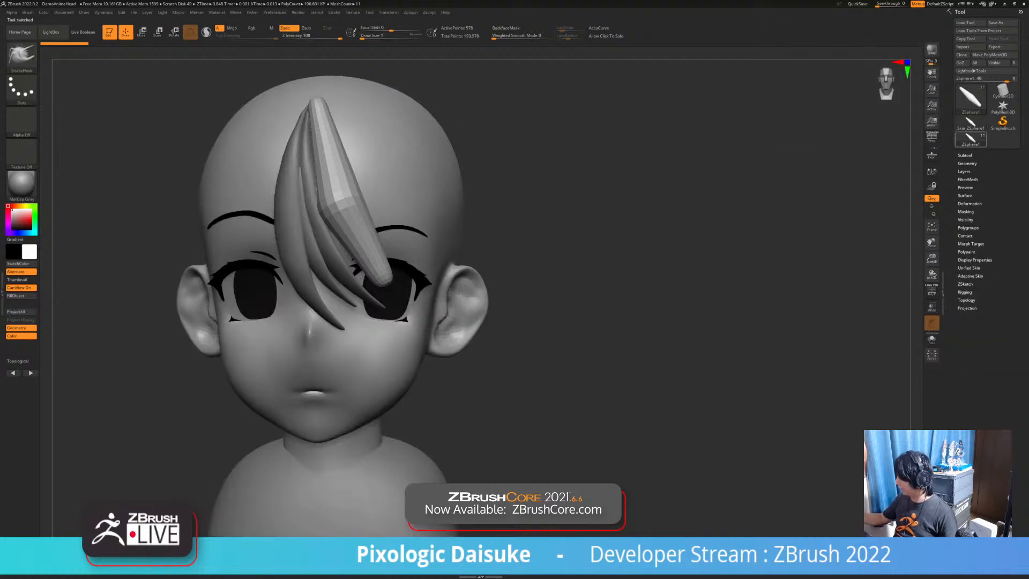
{"action": "left_click", "coordinate": [970, 124]}
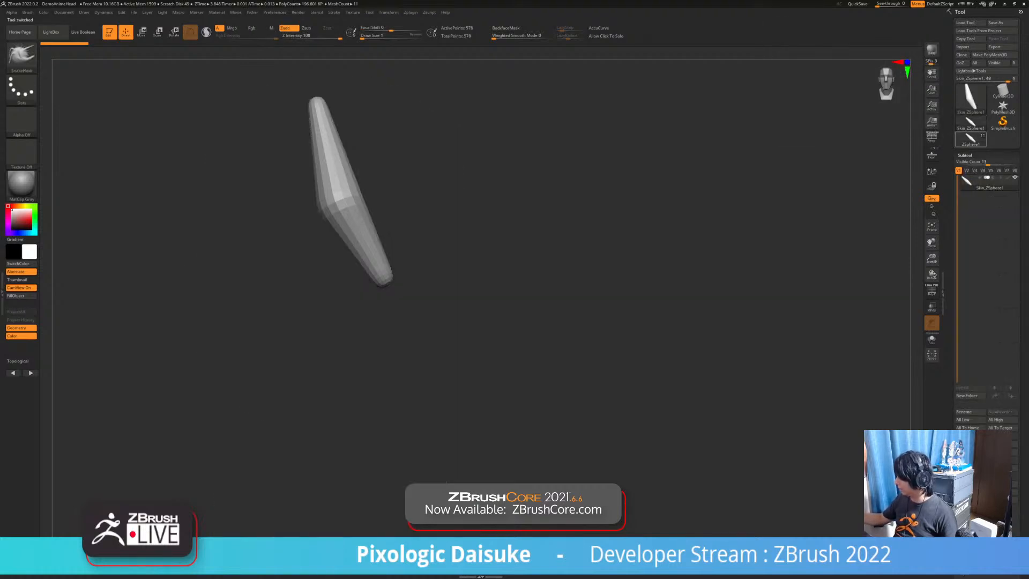
{"action": "left_click", "coordinate": [970, 139]}
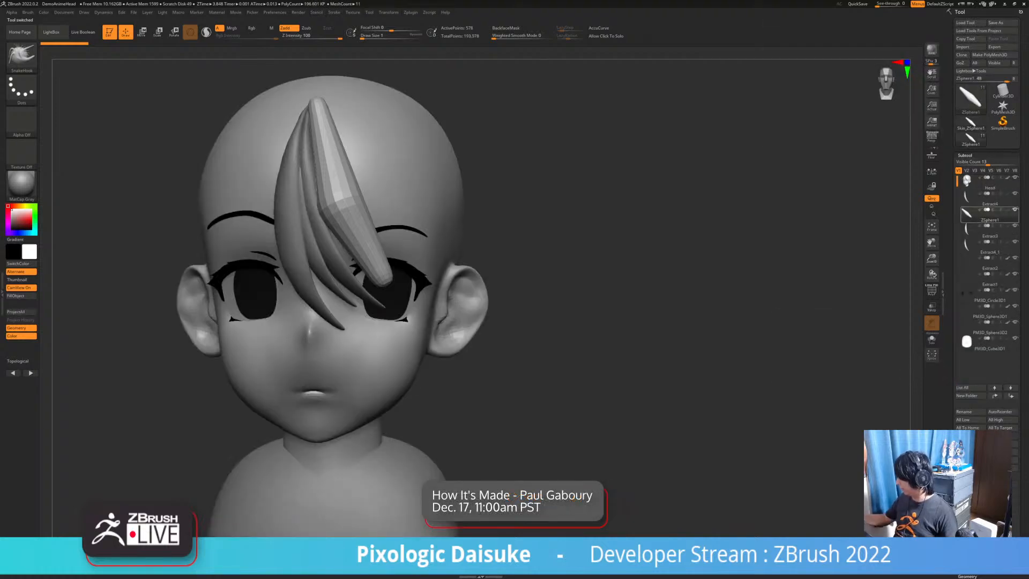
{"action": "left_click", "coordinate": [1003, 451]}
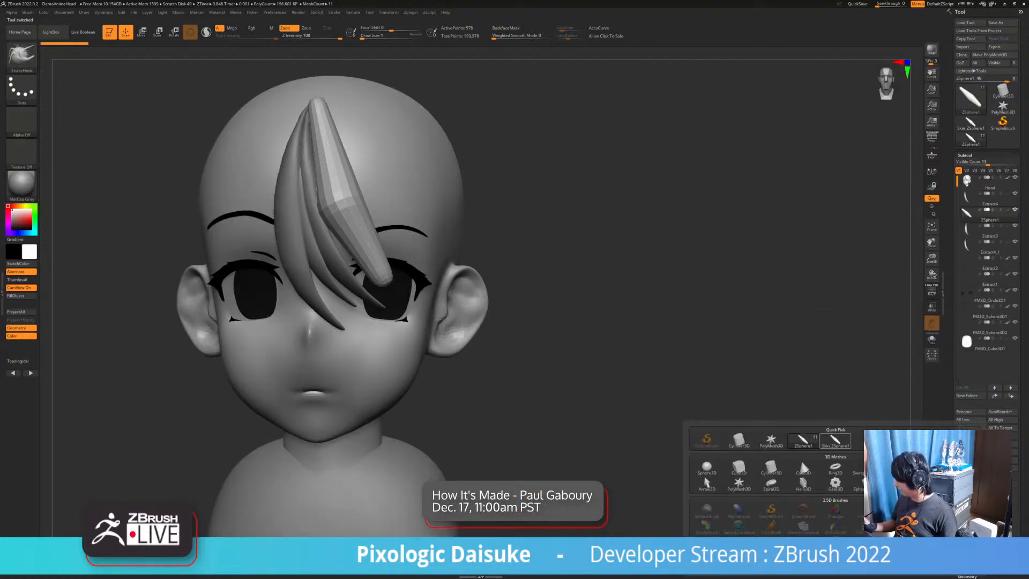
{"action": "left_click", "coordinate": [838, 439]}
{"action": "left_click", "coordinate": [989, 215]}
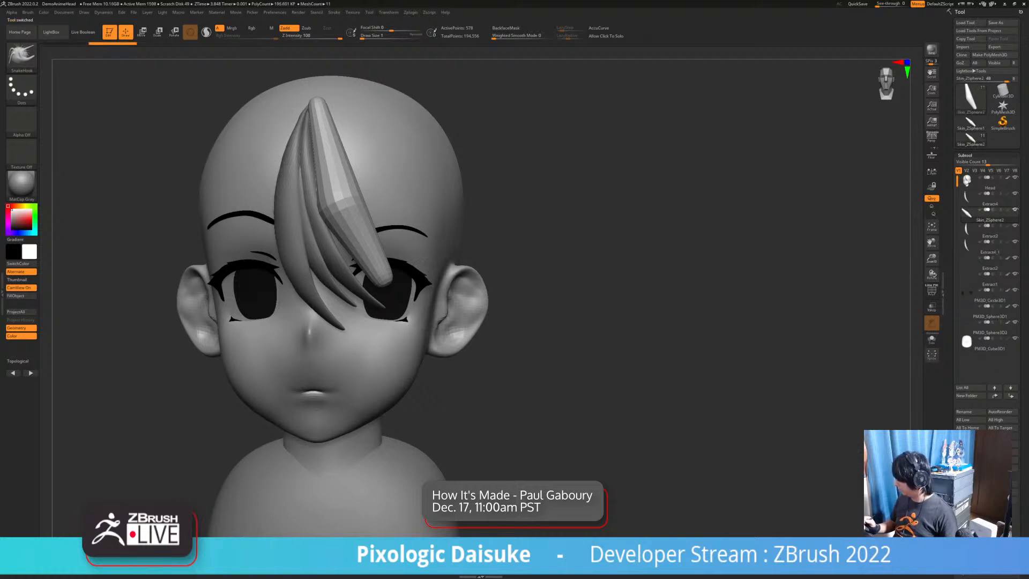
Smooth the angular bend out of the new skin mesh and set the SnakeHook draw size to about 217
{"action": "mouse_move", "coordinate": [697, 311]}
{"action": "left_mouse_down"}
{"action": "mouse_move", "coordinate": [595, 316]}
{"action": "mouse_move", "coordinate": [632, 321]}
{"action": "mouse_move", "coordinate": [541, 316]}
{"action": "mouse_move", "coordinate": [697, 322]}
{"action": "left_mouse_up"}
{"action": "left_click", "coordinate": [379, 36]}
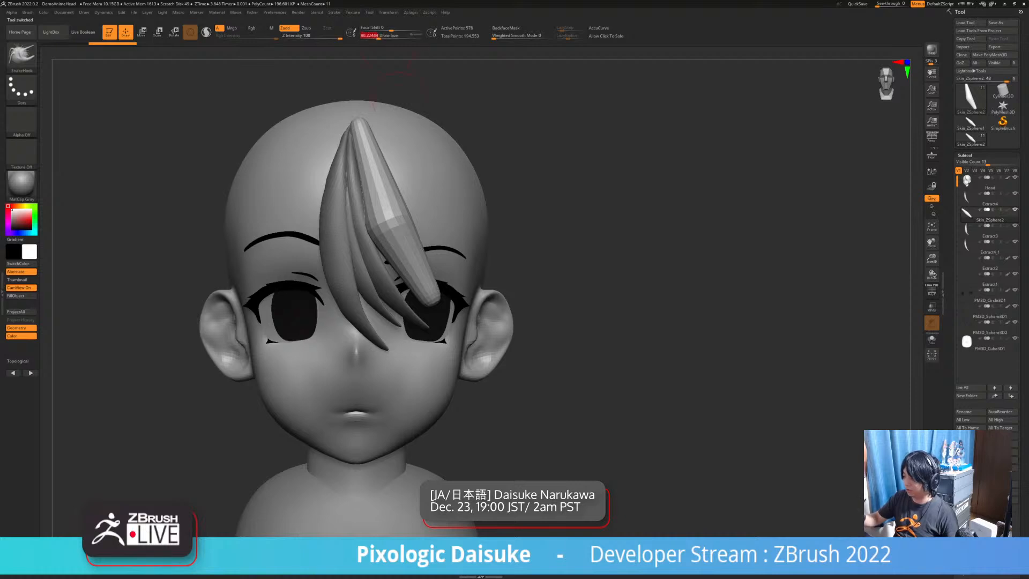
{"action": "left_click_drag", "start_coordinate": [675, 278], "coordinate": [616, 270]}
{"action": "left_click_drag", "start_coordinate": [379, 36], "coordinate": [390, 36]}
{"action": "mouse_move", "coordinate": [402, 182]}
{"action": "left_mouse_down", "text": "shift"}
{"action": "mouse_move", "coordinate": [430, 306]}
{"action": "mouse_move", "coordinate": [403, 209]}
{"action": "left_mouse_up", "text": "shift"}
{"action": "left_click_drag", "start_coordinate": [606, 258], "coordinate": [653, 257], "text": "shift"}
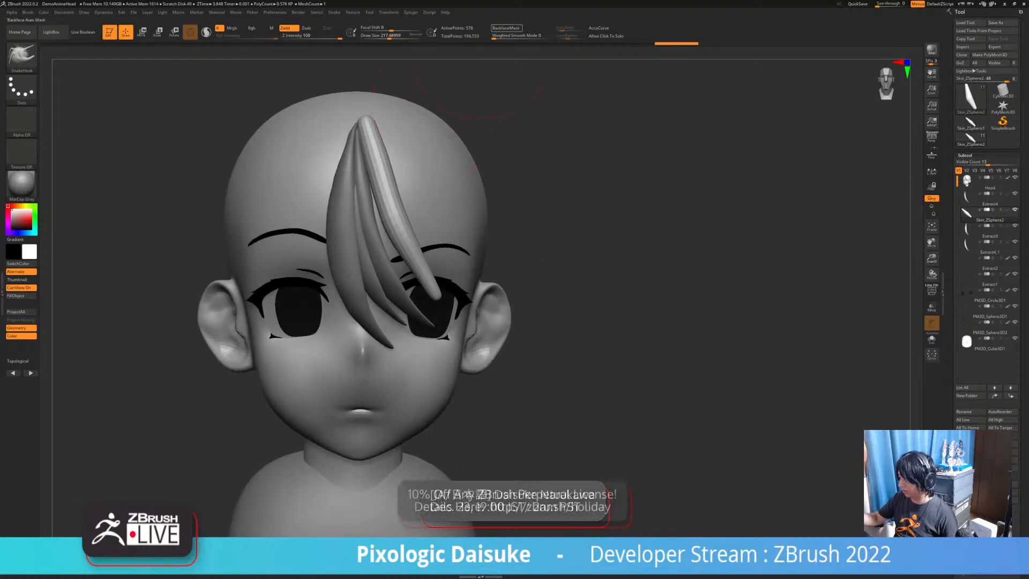
Bend the new strand's middle toward the neighbouring strands with SnakeHook from front and three-quarter views
{"action": "left_click_drag", "start_coordinate": [393, 198], "coordinate": [386, 202]}
{"action": "left_click_drag", "start_coordinate": [632, 257], "coordinate": [563, 262]}
{"action": "left_click_drag", "start_coordinate": [408, 228], "coordinate": [399, 235]}
{"action": "left_click_drag", "start_coordinate": [600, 257], "coordinate": [639, 266]}
{"action": "left_click", "coordinate": [507, 28]}
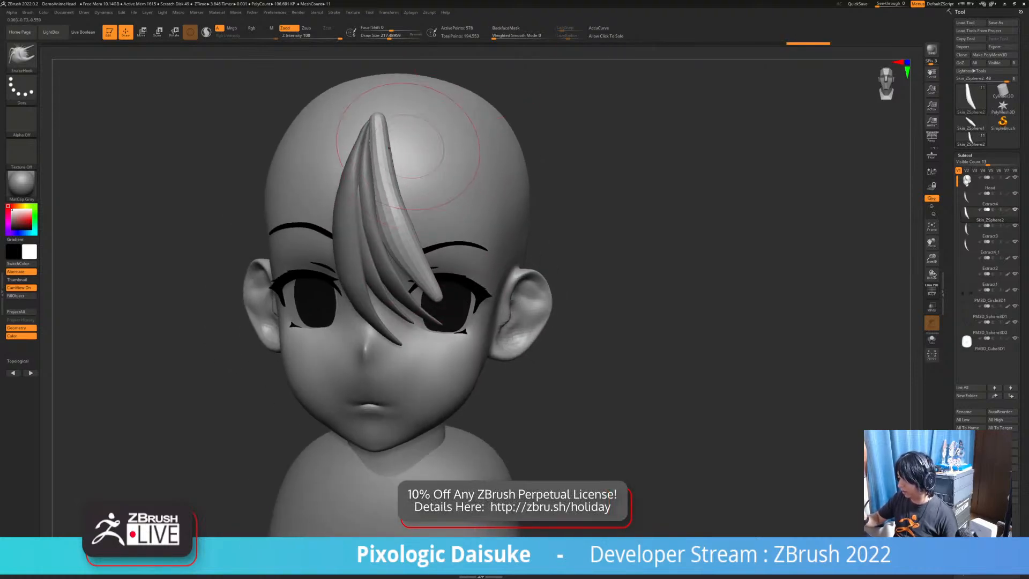
Display the polyframe and pull the new strand's upper end toward the neighbouring strands with SnakeHook, smoothing the root
{"action": "left_click", "coordinate": [932, 290]}
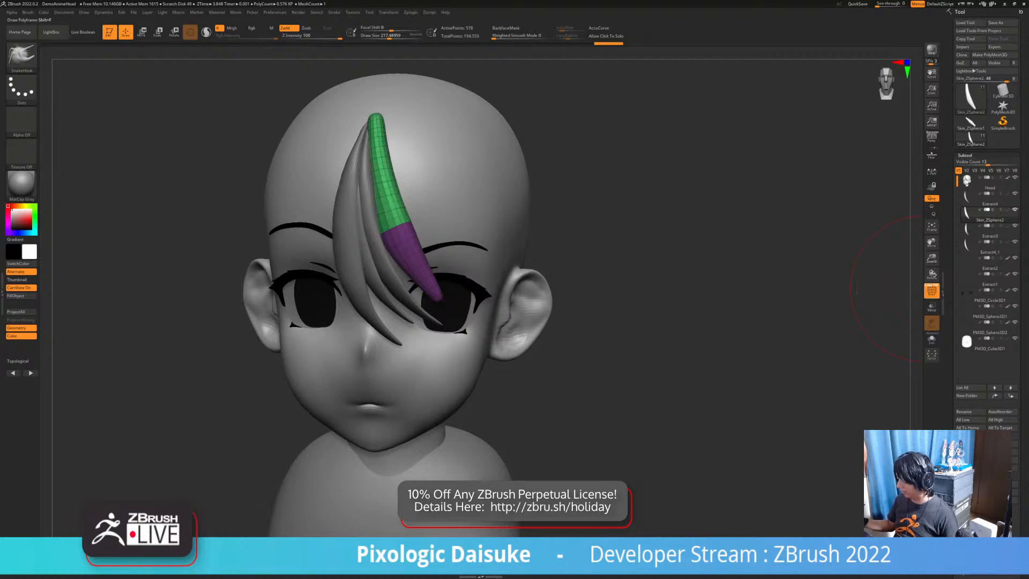
{"action": "right_click_drag", "start_coordinate": [419, 138], "coordinate": [432, 135]}
{"action": "left_click_drag", "start_coordinate": [392, 134], "coordinate": [379, 135]}
{"action": "right_click_drag", "start_coordinate": [394, 137], "coordinate": [327, 138]}
{"action": "left_click_drag", "start_coordinate": [371, 129], "coordinate": [389, 134], "text": "shift"}
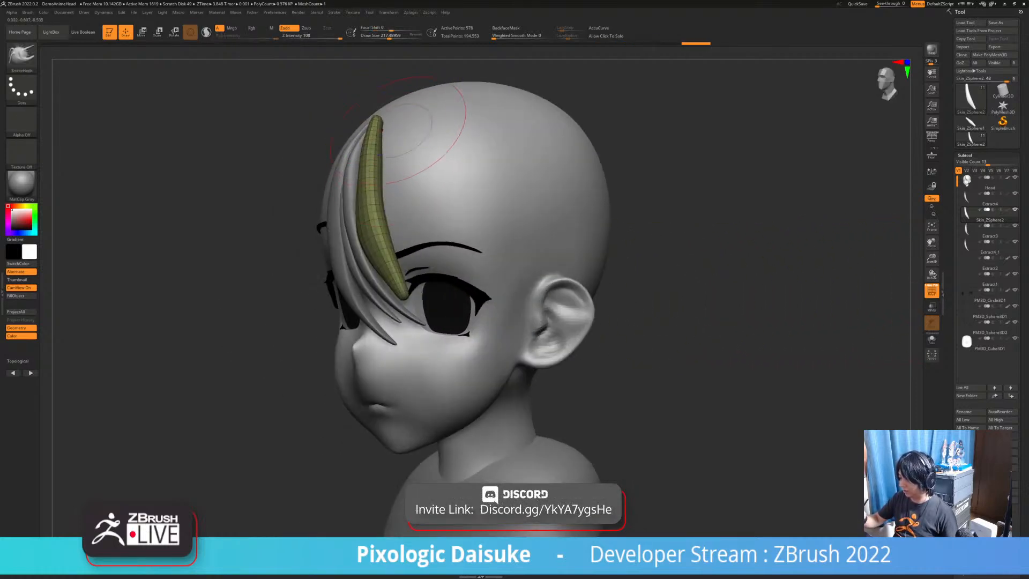
Fit the new strand's root against the tops of the other bangs from several angles and hide the polyframe
{"action": "right_click_drag", "start_coordinate": [394, 132], "coordinate": [410, 117]}
{"action": "left_click_drag", "start_coordinate": [405, 118], "coordinate": [396, 119]}
{"action": "right_click_drag", "start_coordinate": [397, 120], "coordinate": [501, 134]}
{"action": "left_click_drag", "start_coordinate": [388, 120], "coordinate": [383, 126]}
{"action": "mouse_move", "coordinate": [456, 123]}
{"action": "right_mouse_down"}
{"action": "mouse_move", "coordinate": [394, 119]}
{"action": "mouse_move", "coordinate": [474, 109]}
{"action": "right_mouse_up"}
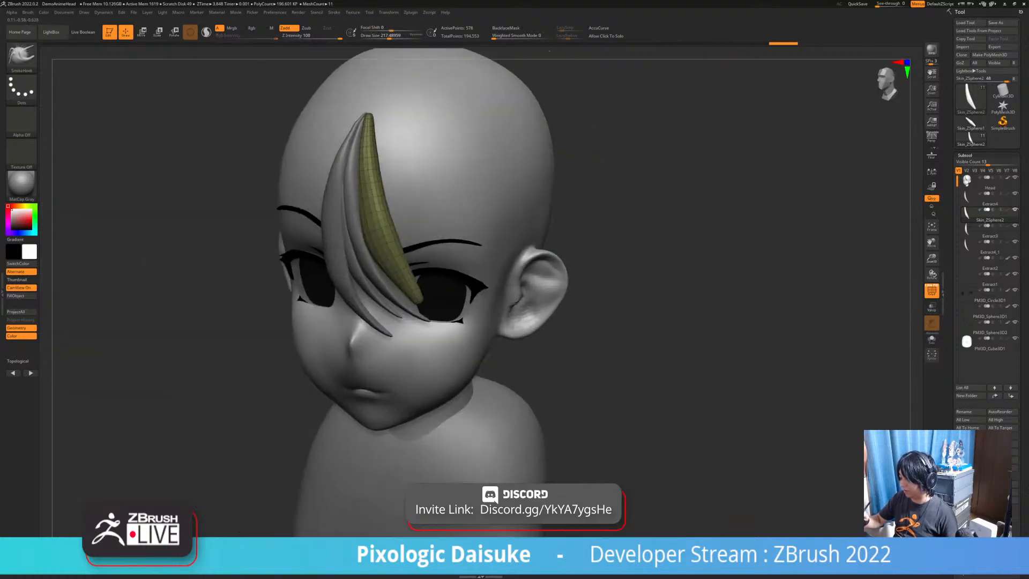
{"action": "right_click_drag", "start_coordinate": [370, 284], "coordinate": [409, 265]}
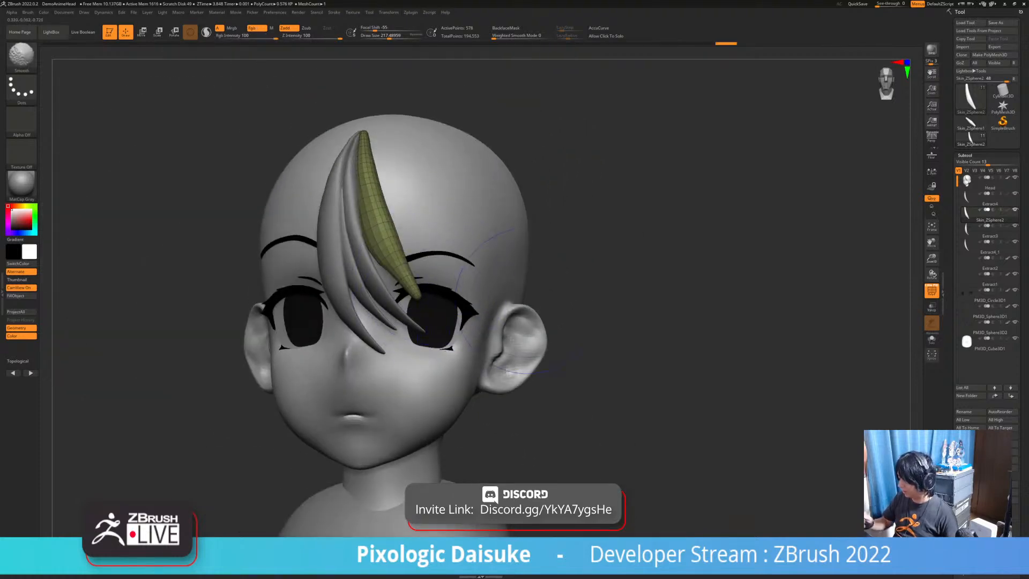
{"action": "left_click", "coordinate": [931, 290]}
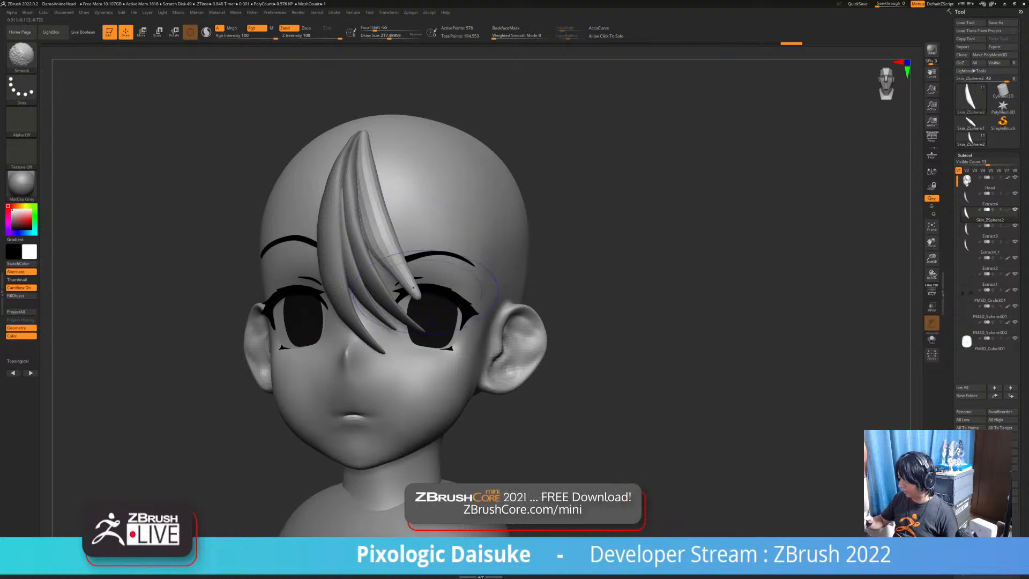
Pull the new strand's lower tip into shape over the eye with SnakeHook at a draw size of about 140 and smooth its middle
{"action": "key", "text": "b"}
{"action": "key", "text": "s"}
{"action": "key", "text": "h"}
{"action": "left_click_drag", "start_coordinate": [416, 289], "coordinate": [419, 292]}
{"action": "right_click_drag", "start_coordinate": [419, 278], "coordinate": [446, 275]}
{"action": "left_click_drag", "start_coordinate": [419, 287], "coordinate": [422, 290]}
{"action": "right_click_drag", "start_coordinate": [403, 284], "coordinate": [415, 282]}
{"action": "left_click_drag", "start_coordinate": [415, 283], "coordinate": [412, 279]}
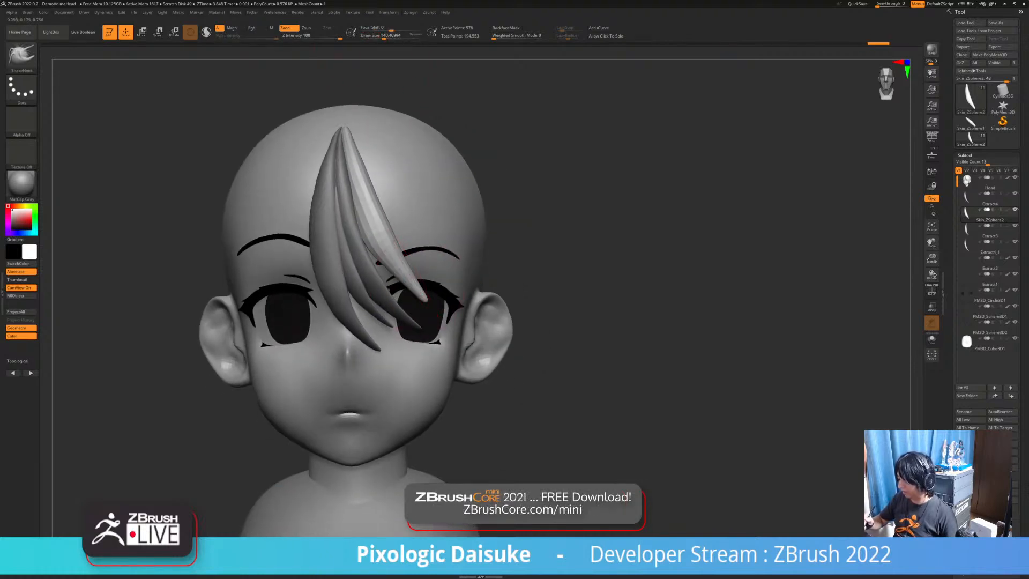
{"action": "left_click_drag", "start_coordinate": [379, 205], "coordinate": [395, 236], "text": "shift"}
{"action": "mouse_move", "coordinate": [437, 319]}
{"action": "right_mouse_down"}
{"action": "mouse_move", "coordinate": [300, 317]}
{"action": "mouse_move", "coordinate": [412, 317]}
{"action": "mouse_move", "coordinate": [472, 388]}
{"action": "right_mouse_up"}
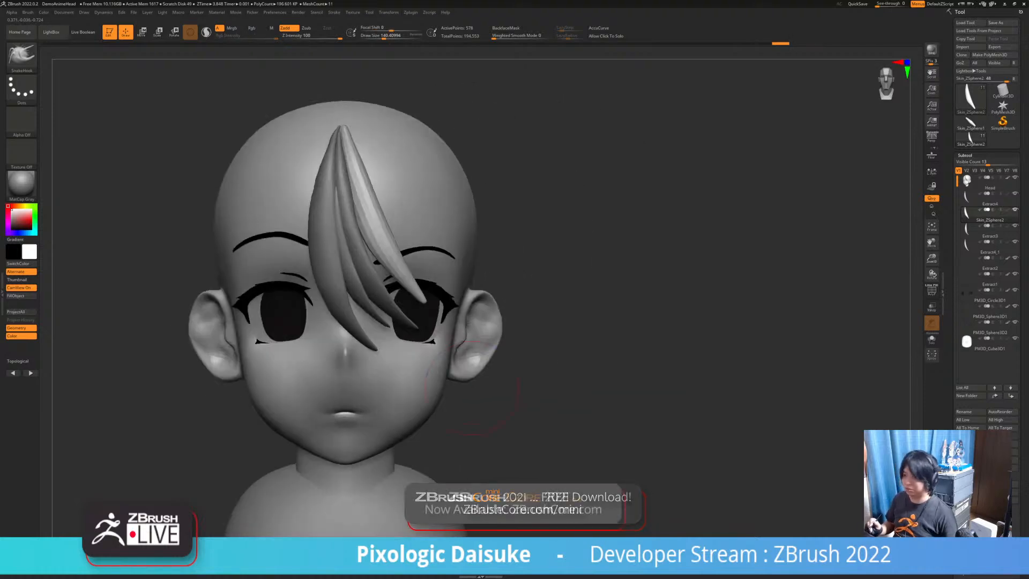
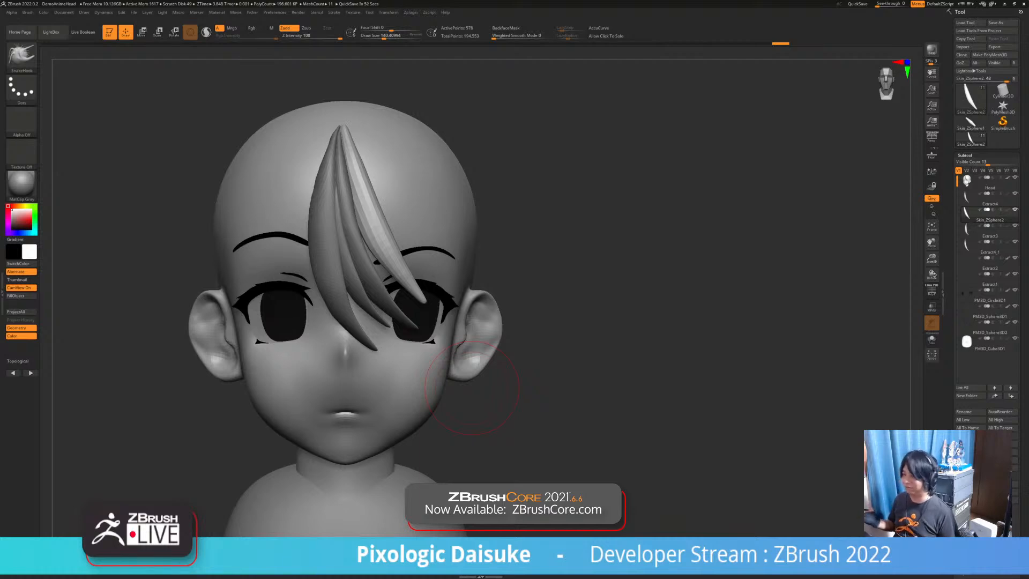
Set the SnakeHook draw size to about 305 and compare the new strand with the other bangs in profile
{"action": "mouse_move", "coordinate": [471, 144]}
{"action": "right_mouse_down"}
{"action": "mouse_move", "coordinate": [397, 138]}
{"action": "mouse_move", "coordinate": [383, 126]}
{"action": "mouse_move", "coordinate": [409, 143]}
{"action": "mouse_move", "coordinate": [405, 119]}
{"action": "mouse_move", "coordinate": [403, 143]}
{"action": "mouse_move", "coordinate": [334, 139]}
{"action": "right_mouse_up"}
{"action": "left_click_drag", "start_coordinate": [384, 37], "coordinate": [394, 36]}
{"action": "right_click_drag", "start_coordinate": [368, 284], "coordinate": [382, 285]}
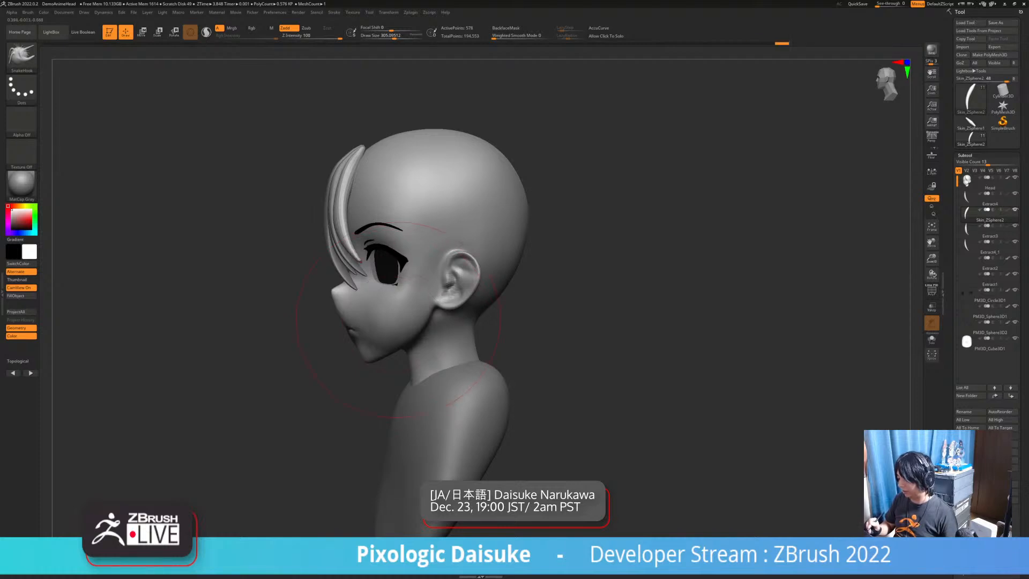
{"action": "mouse_move", "coordinate": [362, 263]}
{"action": "right_mouse_down"}
{"action": "mouse_move", "coordinate": [394, 264]}
{"action": "mouse_move", "coordinate": [377, 263]}
{"action": "right_mouse_up"}
{"action": "mouse_move", "coordinate": [385, 314]}
{"action": "right_mouse_down"}
{"action": "mouse_move", "coordinate": [358, 313]}
{"action": "mouse_move", "coordinate": [390, 311]}
{"action": "right_mouse_up"}
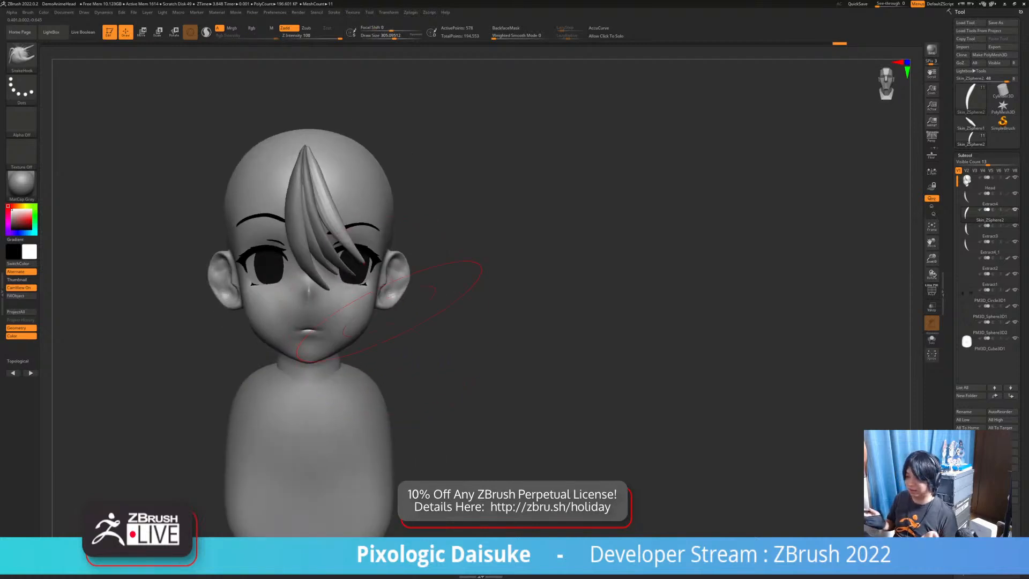
Turn on BackfaceMask for SnakeHook, set the draw size to about 212, and undo the last stroke on the strand
{"action": "left_click", "coordinate": [506, 28]}
{"action": "right_click_drag", "start_coordinate": [334, 269], "coordinate": [329, 253]}
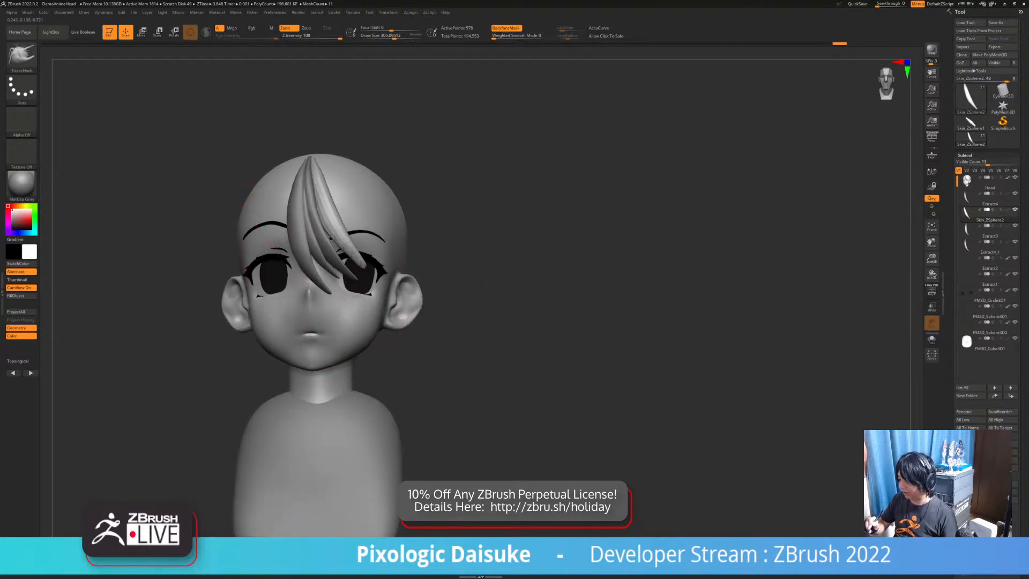
{"action": "left_click", "coordinate": [388, 36]}
{"action": "mouse_move", "coordinate": [370, 292]}
{"action": "right_mouse_down", "text": "shift"}
{"action": "mouse_move", "coordinate": [346, 289]}
{"action": "mouse_move", "coordinate": [331, 346]}
{"action": "mouse_move", "coordinate": [340, 196]}
{"action": "mouse_move", "coordinate": [407, 123]}
{"action": "mouse_move", "coordinate": [441, 59]}
{"action": "right_mouse_up", "text": "shift"}
{"action": "key", "text": "ctrl+z"}
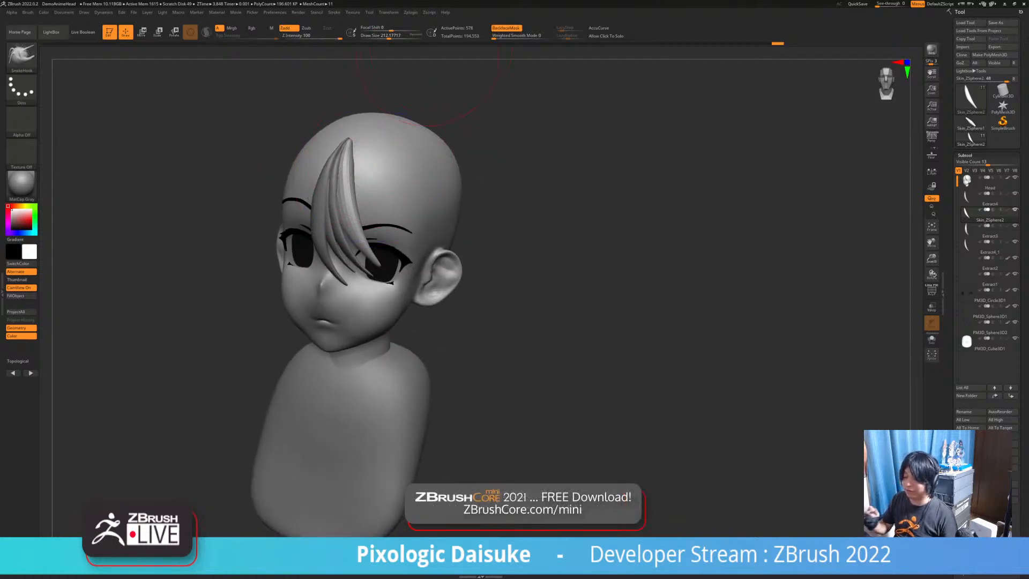
{"action": "mouse_move", "coordinate": [382, 180]}
{"action": "right_mouse_down"}
{"action": "mouse_move", "coordinate": [387, 129]}
{"action": "mouse_move", "coordinate": [387, 214]}
{"action": "mouse_move", "coordinate": [436, 218]}
{"action": "right_mouse_up"}
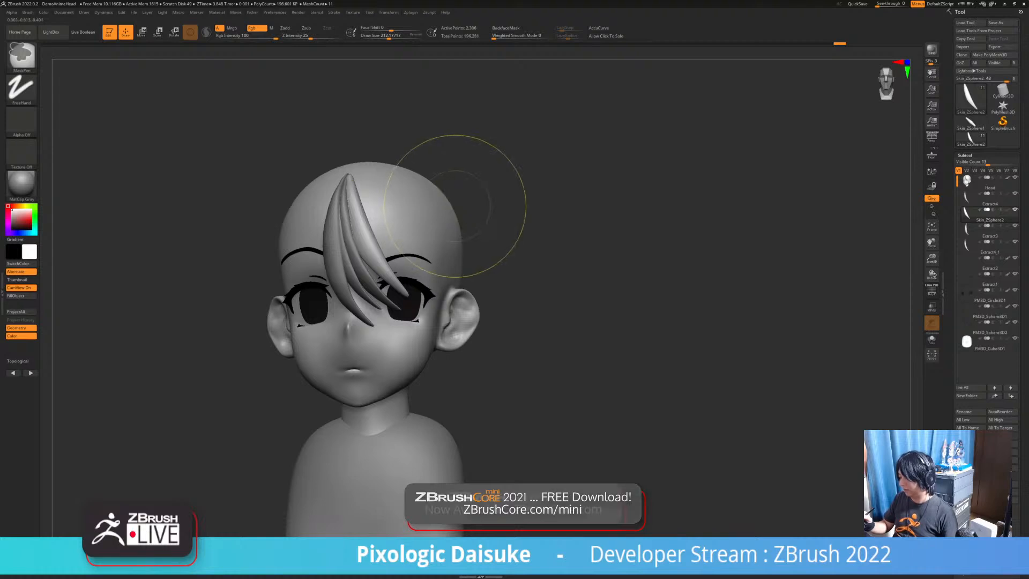
Subdivide the new strand twice and reduce the SnakeHook draw size to about 97 with BackfaceMask on
{"action": "mouse_move", "coordinate": [454, 252]}
{"action": "right_mouse_down", "text": "ctrl"}
{"action": "mouse_move", "coordinate": [453, 278]}
{"action": "mouse_move", "coordinate": [396, 279]}
{"action": "mouse_move", "coordinate": [461, 276]}
{"action": "mouse_move", "coordinate": [458, 257]}
{"action": "mouse_move", "coordinate": [392, 283]}
{"action": "mouse_move", "coordinate": [408, 292]}
{"action": "mouse_move", "coordinate": [408, 212]}
{"action": "mouse_move", "coordinate": [376, 287]}
{"action": "right_mouse_up", "text": "ctrl"}
{"action": "key", "text": "bracketleft"}
{"action": "key", "text": "bracketleft"}
{"action": "left_click", "coordinate": [507, 29]}
{"action": "left_click", "coordinate": [376, 36]}
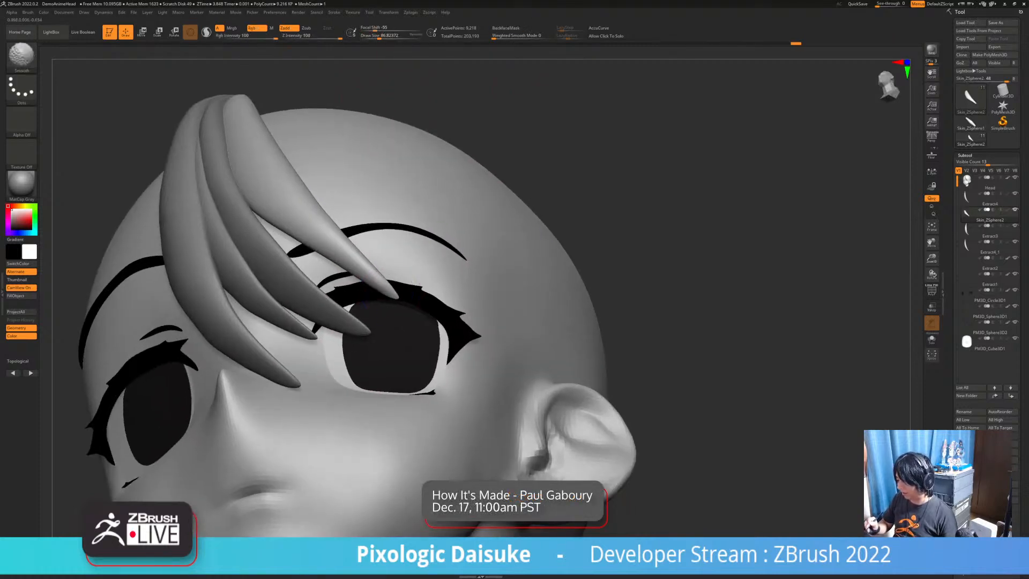
{"action": "key", "text": "f"}
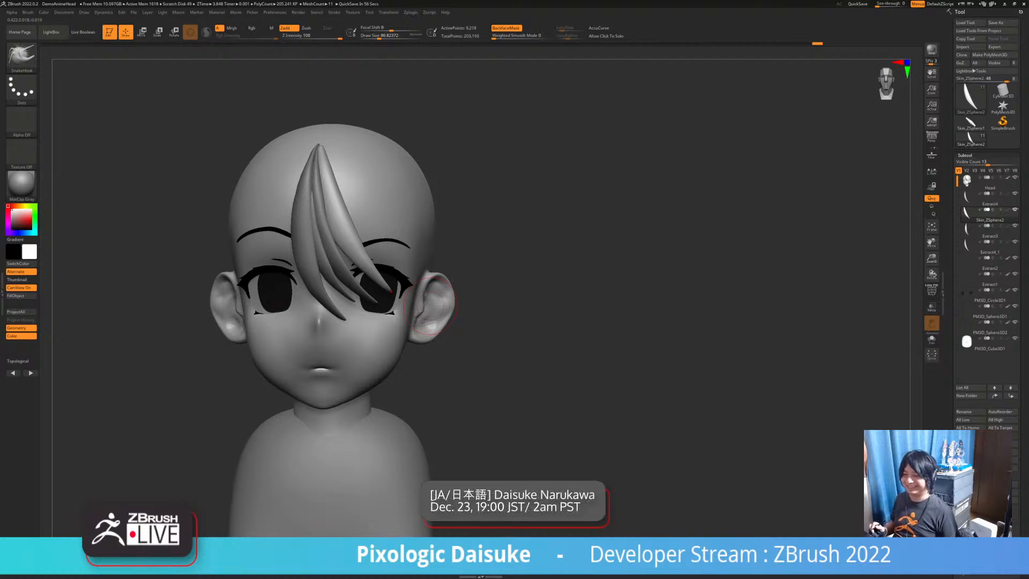
{"action": "left_click_drag", "start_coordinate": [465, 330], "coordinate": [479, 285]}
{"action": "left_click", "coordinate": [303, 228], "text": "alt"}
{"action": "left_click_drag", "start_coordinate": [204, 252], "coordinate": [345, 289]}
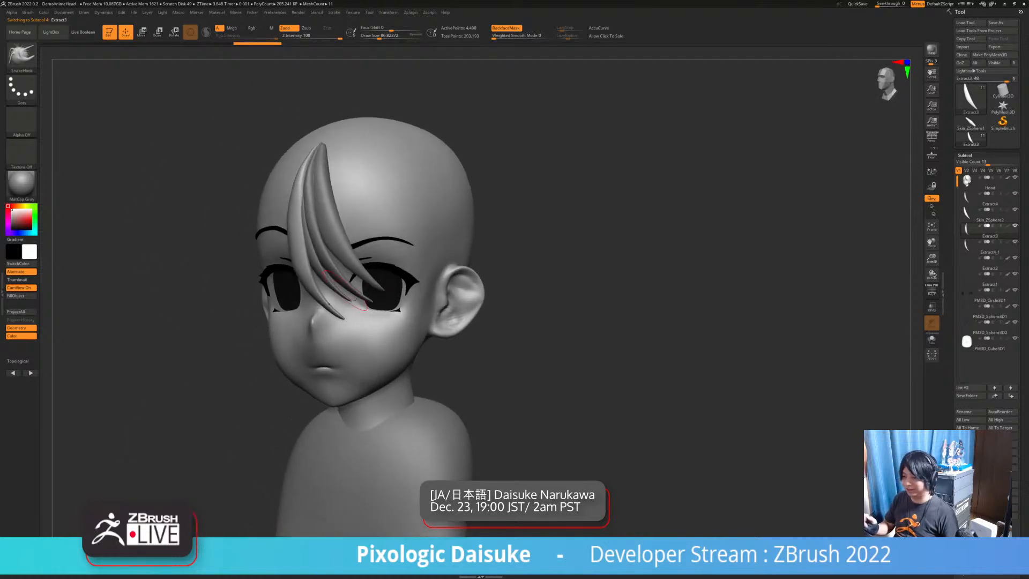
{"action": "left_click", "coordinate": [355, 262], "text": "alt"}
{"action": "left_click_drag", "start_coordinate": [445, 359], "coordinate": [500, 349]}
Choose the CurveTube brush and make the Extract4 bang strand the active subtool
{"action": "left_click", "coordinate": [22, 53]}
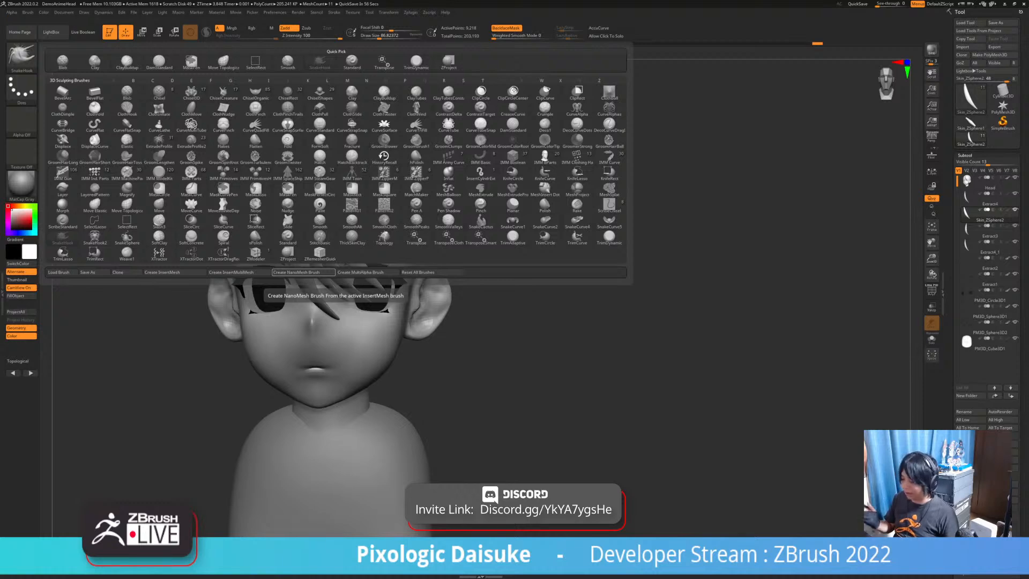
{"action": "left_click", "coordinate": [22, 54]}
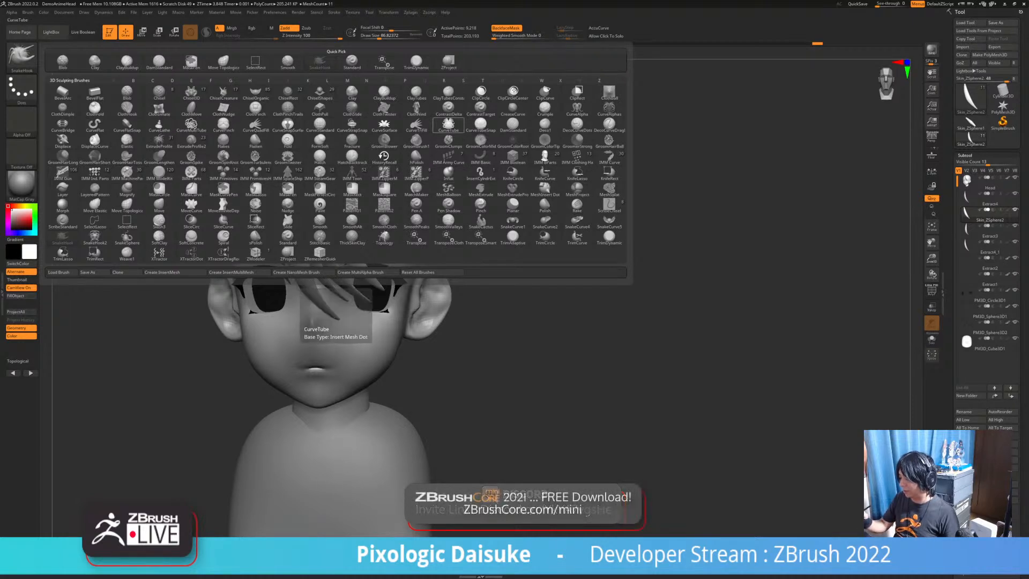
{"action": "left_click", "coordinate": [449, 125]}
{"action": "left_click_drag", "start_coordinate": [445, 278], "coordinate": [386, 258]}
{"action": "left_click_drag", "start_coordinate": [474, 257], "coordinate": [428, 230]}
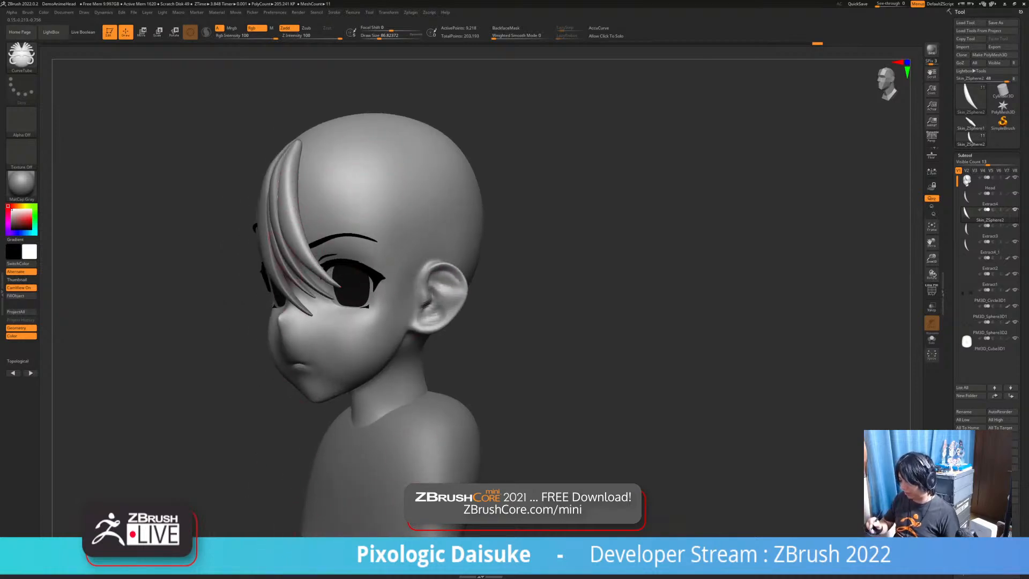
{"action": "left_click", "coordinate": [289, 258], "text": "alt"}
{"action": "right_click_drag", "start_coordinate": [292, 263], "coordinate": [332, 292], "text": "shift"}
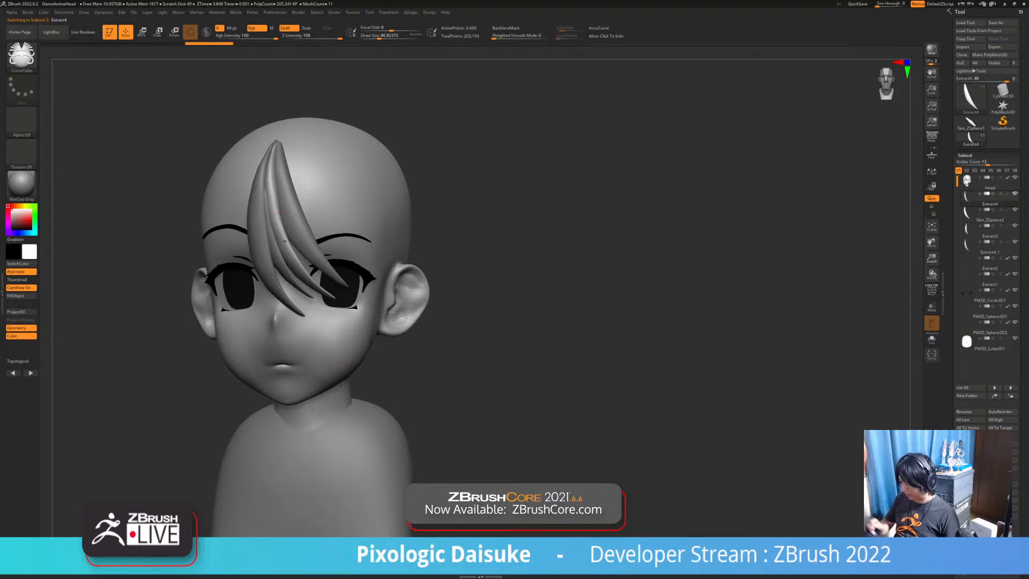
{"action": "right_click_drag", "start_coordinate": [351, 340], "coordinate": [386, 225]}
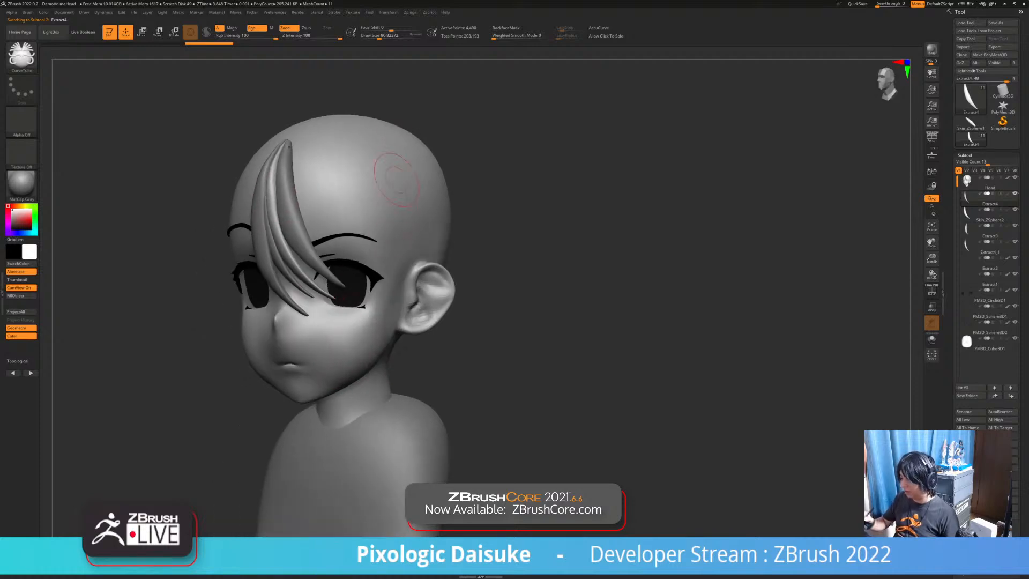
Set the Picker's depth option to Closest Z and switch it to Cont Z
{"action": "mouse_move", "coordinate": [253, 12]}
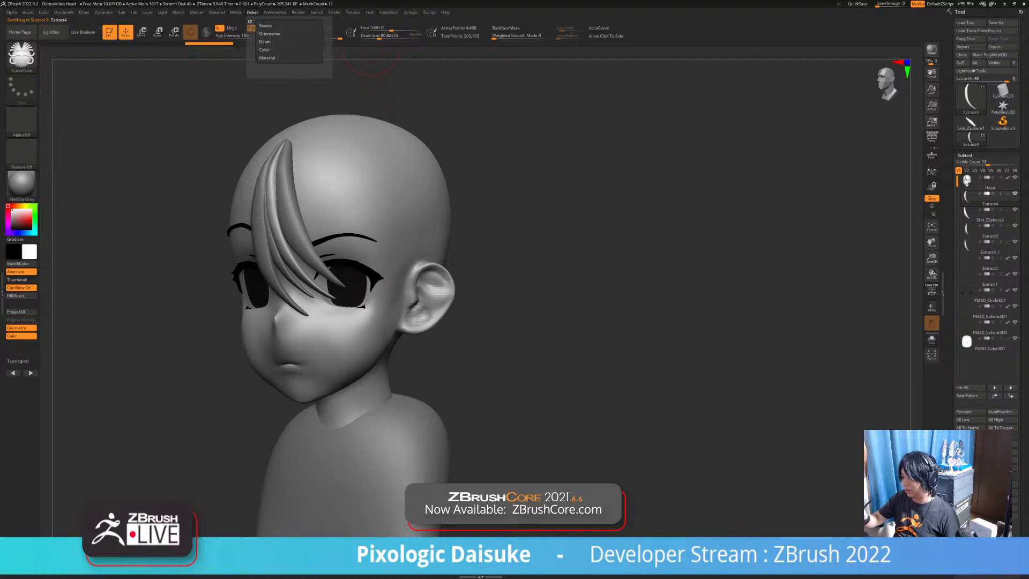
{"action": "left_click", "coordinate": [264, 42]}
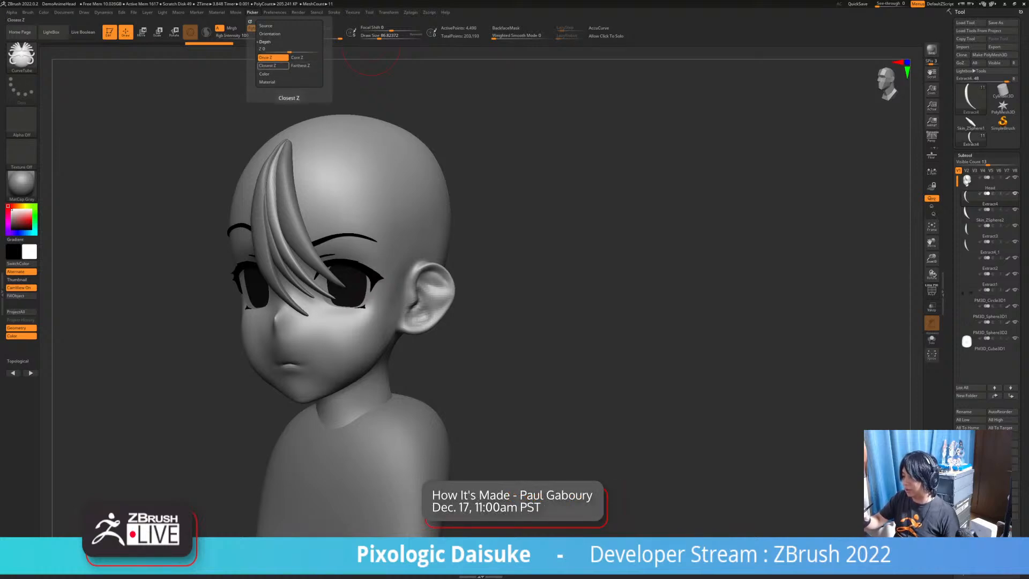
{"action": "left_click", "coordinate": [268, 66]}
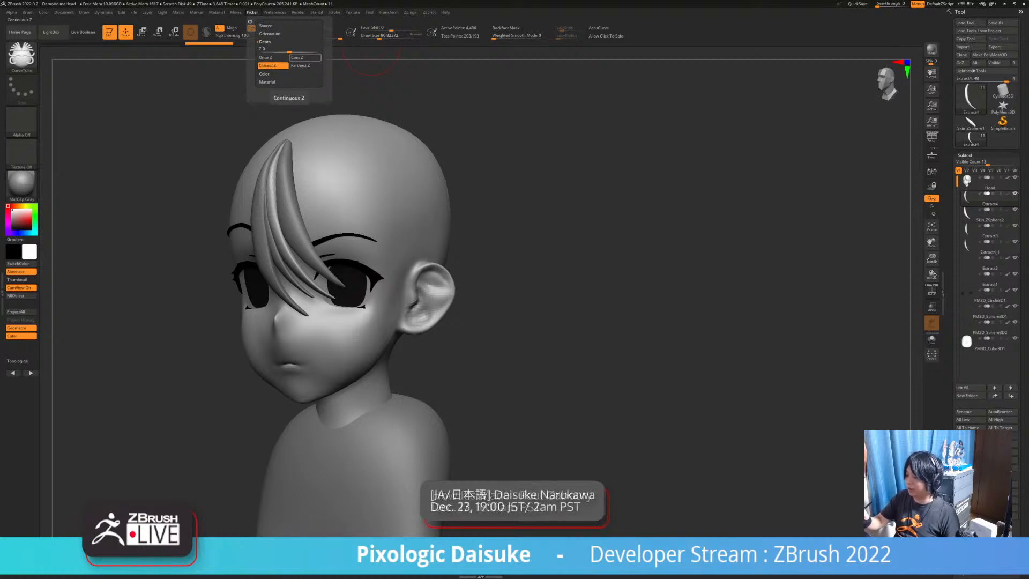
{"action": "left_click", "coordinate": [305, 57]}
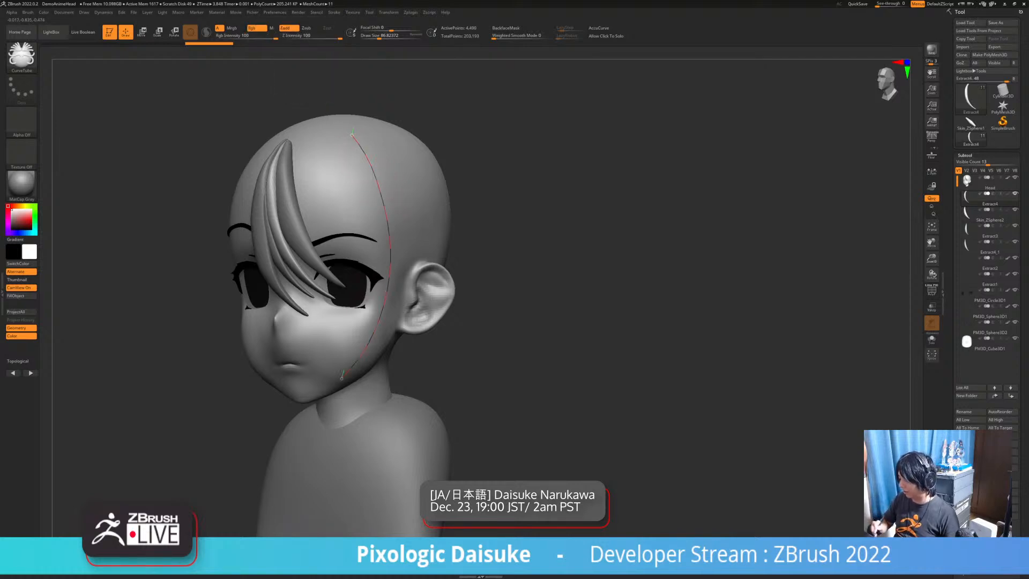
Try a curve tube from the crown down the side of the face to the jaw, using a draw size of about 41
{"action": "left_click_drag", "start_coordinate": [341, 378], "coordinate": [341, 380]}
{"action": "mouse_move", "coordinate": [386, 398]}
{"action": "right_mouse_down"}
{"action": "mouse_move", "coordinate": [472, 394]}
{"action": "mouse_move", "coordinate": [381, 398]}
{"action": "right_mouse_up"}
{"action": "left_click", "coordinate": [377, 37]}
{"action": "left_click", "coordinate": [382, 300]}
{"action": "right_click_drag", "start_coordinate": [383, 300], "coordinate": [435, 301]}
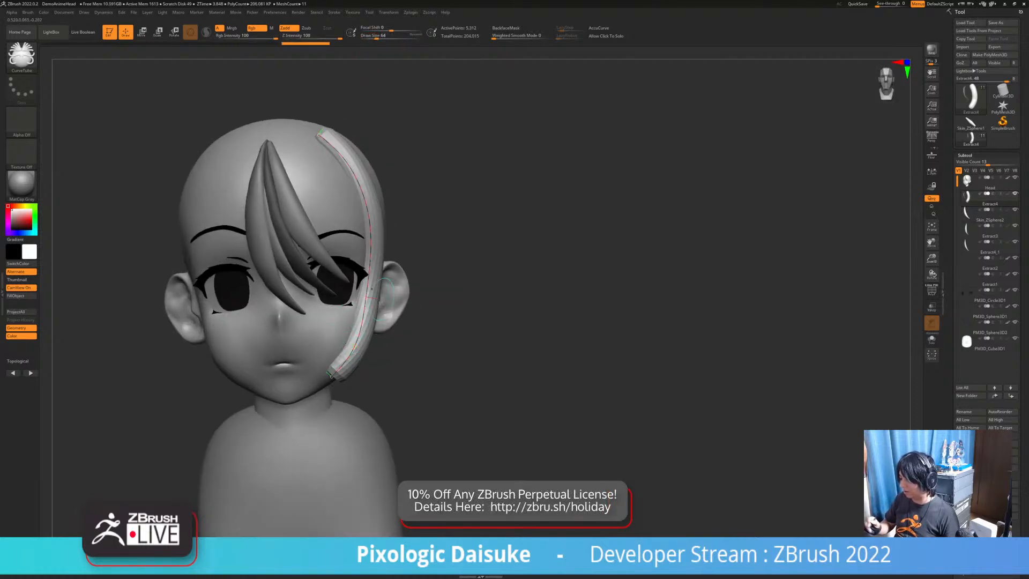
{"action": "right_click_drag", "start_coordinate": [372, 311], "coordinate": [322, 309]}
{"action": "key", "text": "ctrl+z"}
{"action": "key", "text": "ctrl+z"}
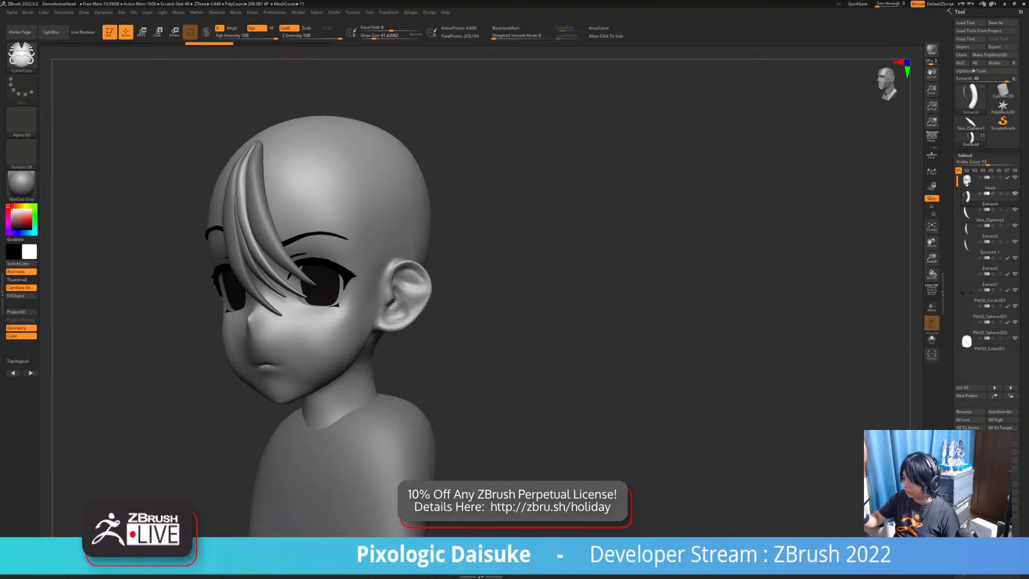
Try a longer curve tube from the crown past the ear down to the shoulder, and undo it
{"action": "left_click", "coordinate": [252, 12]}
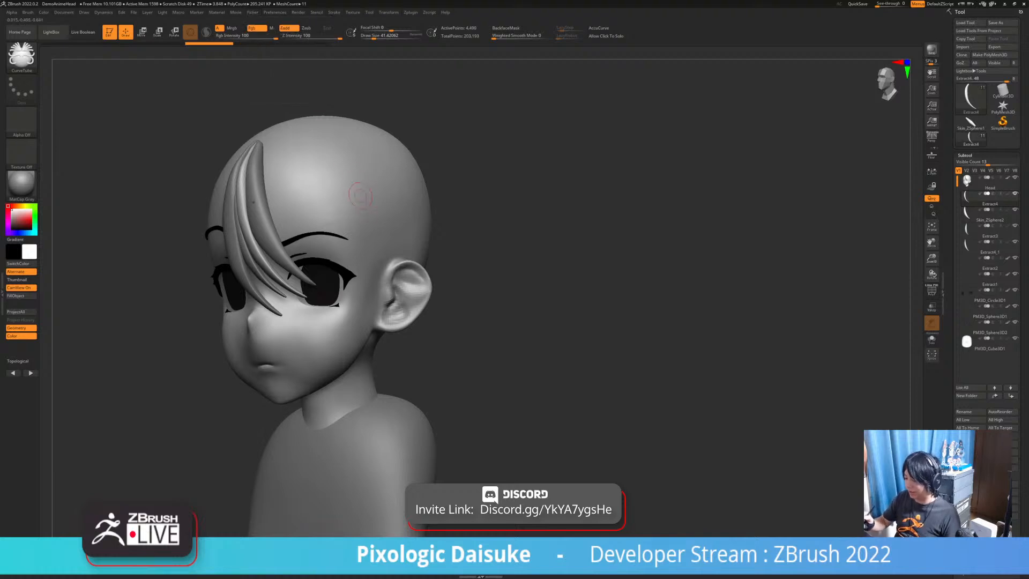
{"action": "left_click_drag", "start_coordinate": [352, 445], "coordinate": [352, 447]}
{"action": "mouse_move", "coordinate": [450, 402]}
{"action": "left_mouse_down"}
{"action": "mouse_move", "coordinate": [517, 401]}
{"action": "mouse_move", "coordinate": [488, 400]}
{"action": "left_mouse_up"}
{"action": "right_click_drag", "start_coordinate": [357, 261], "coordinate": [300, 261]}
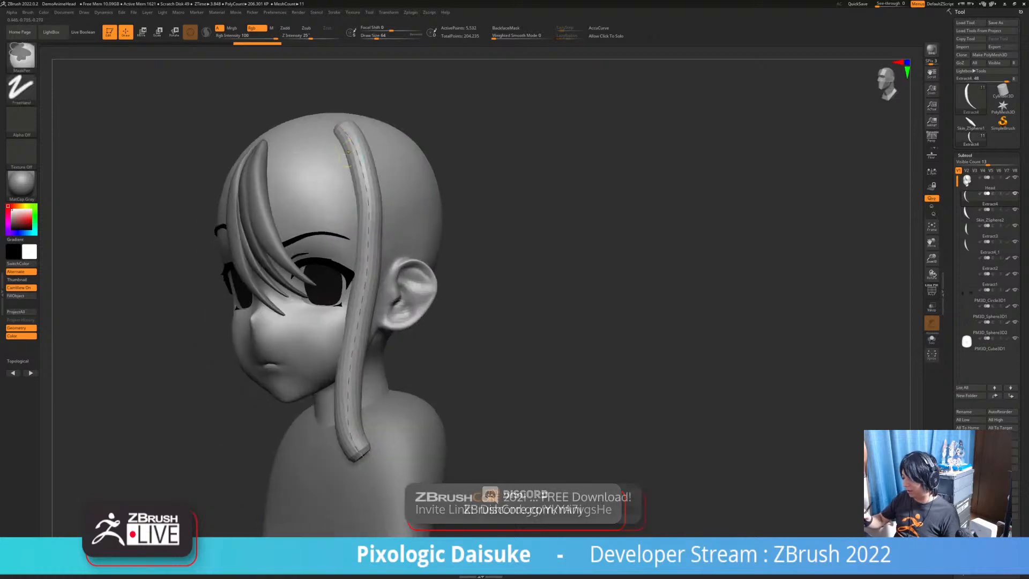
{"action": "key", "text": "ctrl+z"}
Redraw the long side-lock tube from the crown to the shoulder, compare it from the front, and undo it
{"action": "left_click_drag", "start_coordinate": [365, 454], "coordinate": [366, 456]}
{"action": "mouse_move", "coordinate": [313, 276]}
{"action": "right_mouse_down"}
{"action": "mouse_move", "coordinate": [377, 276]}
{"action": "mouse_move", "coordinate": [359, 274]}
{"action": "right_mouse_up"}
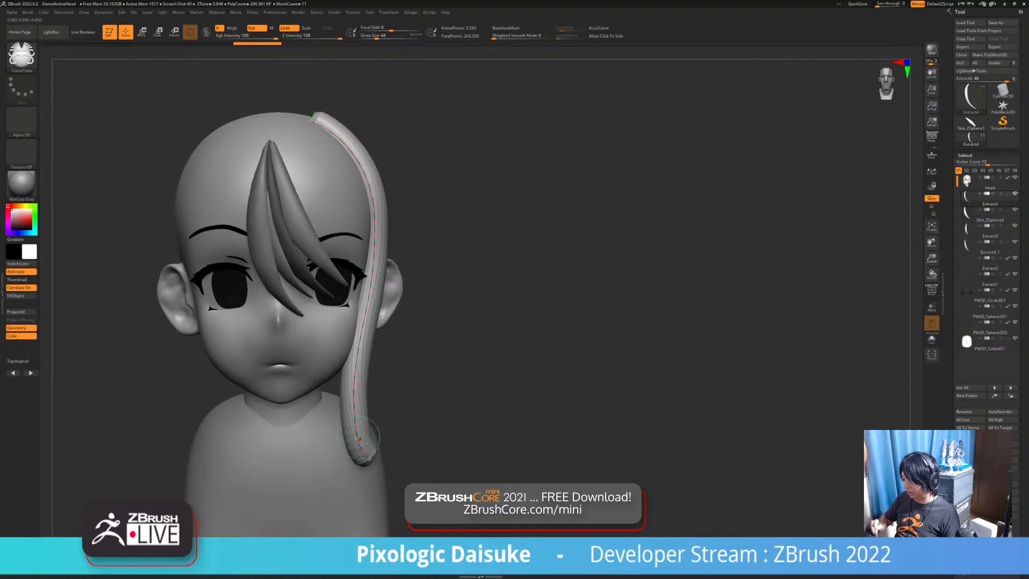
{"action": "key", "text": "ctrl+z"}
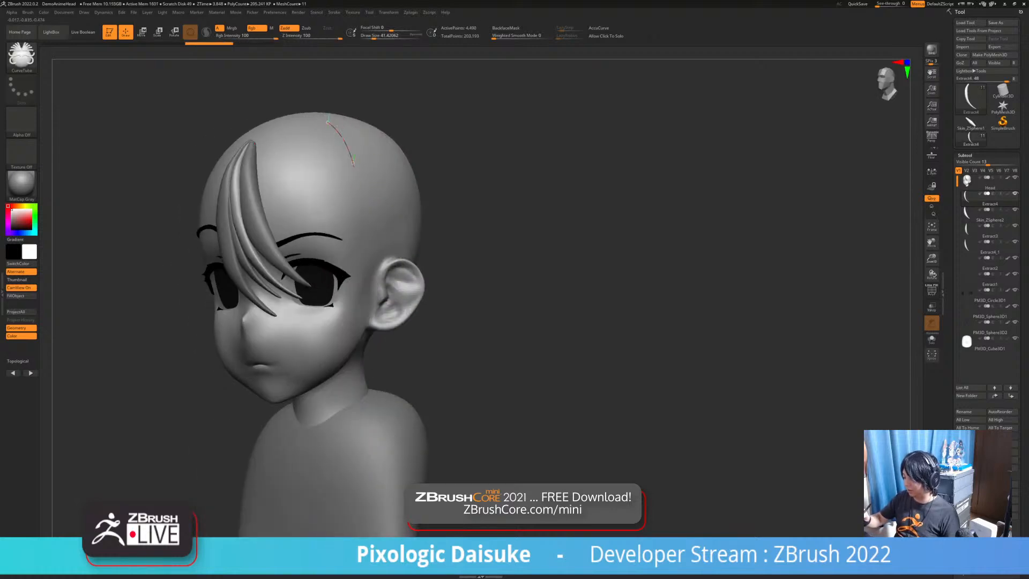
{"action": "key", "text": "ctrl+shift+z"}
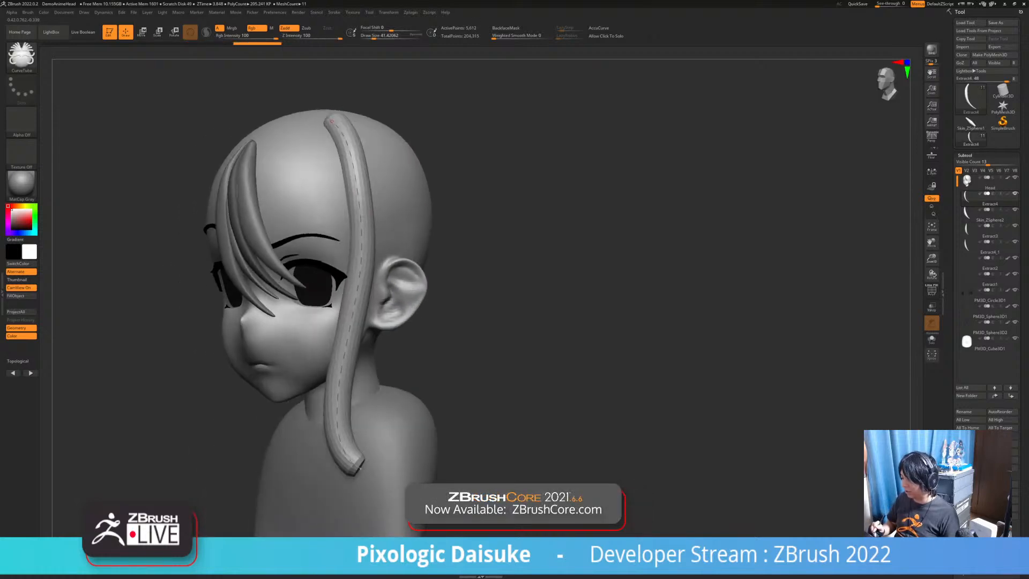
{"action": "key", "text": "ctrl+z"}
Switch the CurveTube stroke's curve modifiers from Intensity to Size
{"action": "left_click", "coordinate": [334, 12]}
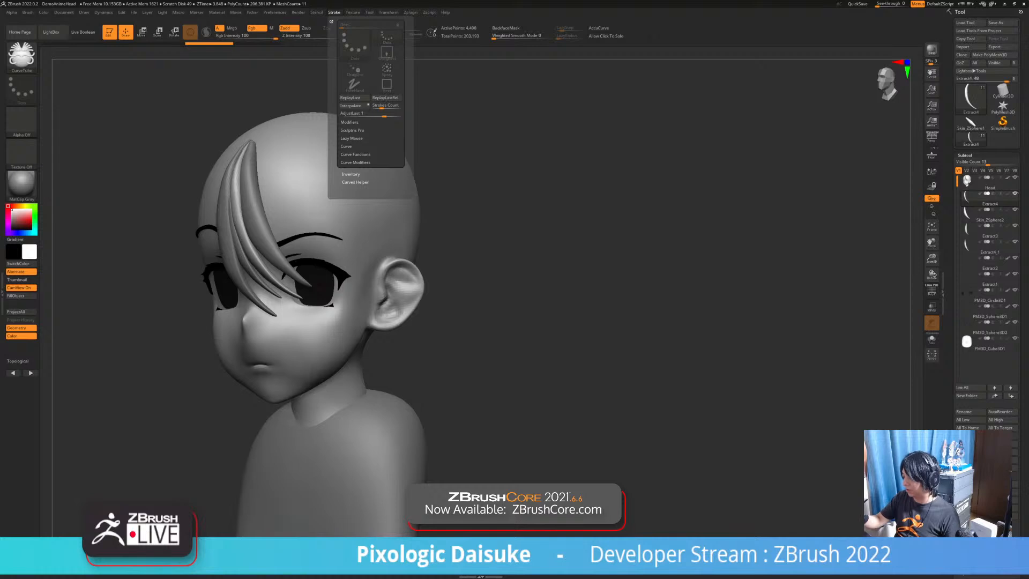
{"action": "left_click", "coordinate": [354, 155]}
{"action": "left_click", "coordinate": [354, 154]}
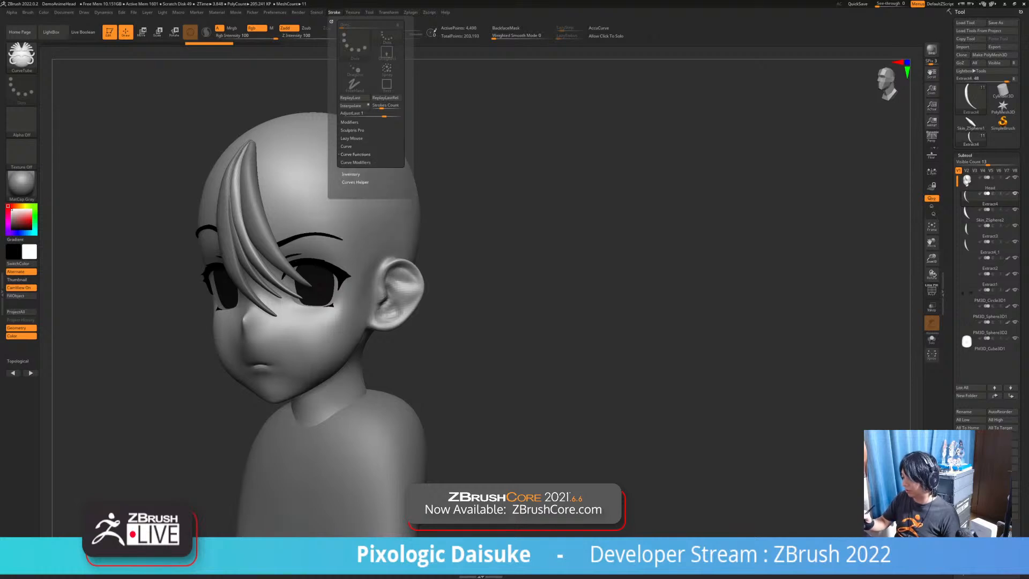
{"action": "left_click", "coordinate": [355, 163]}
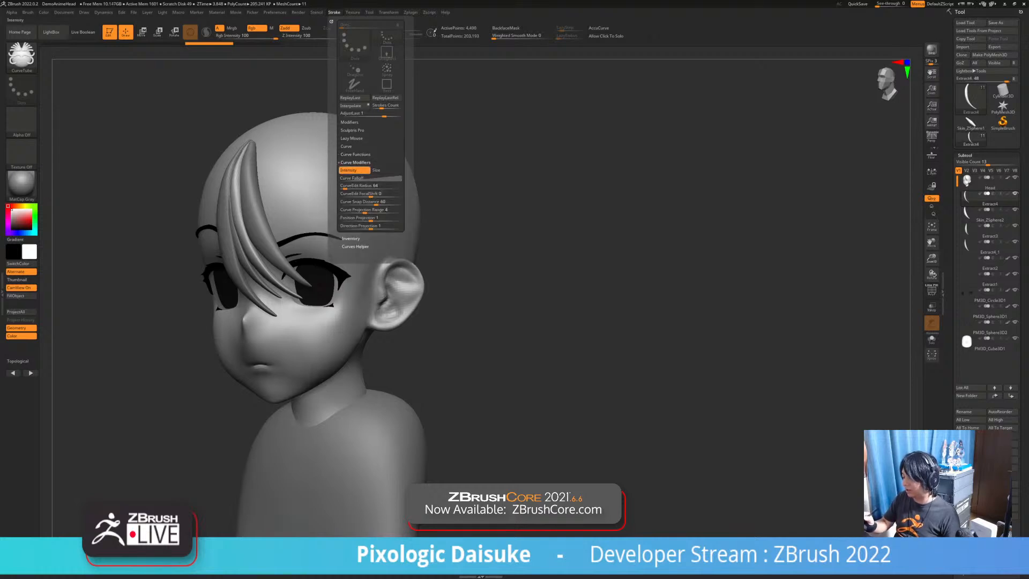
{"action": "left_click", "coordinate": [385, 170]}
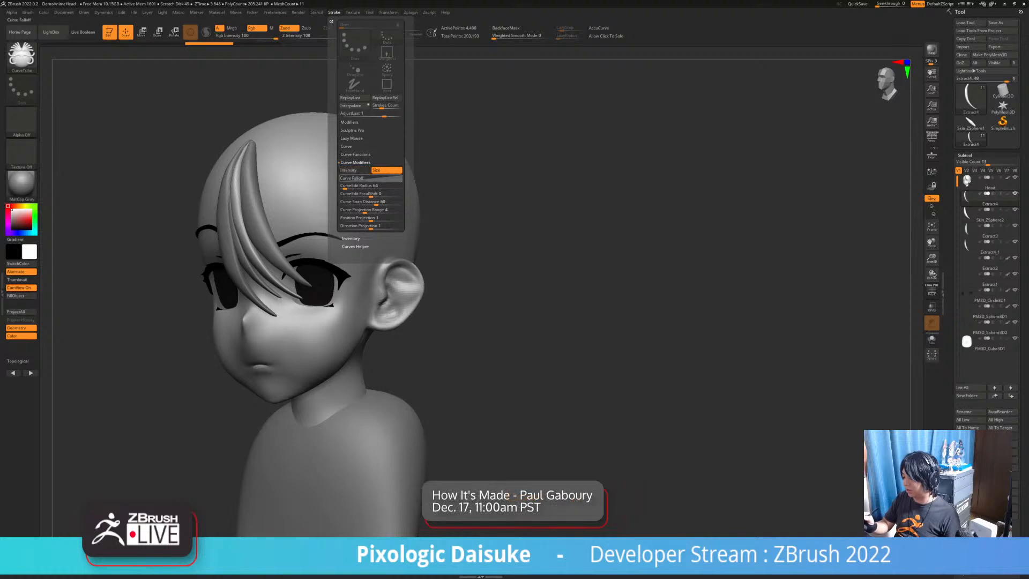
Shape the curve falloff graph with an added point near its end, so the tube stays fuller before tapering at the tip
{"action": "left_click", "coordinate": [356, 178]}
{"action": "left_click", "coordinate": [351, 259]}
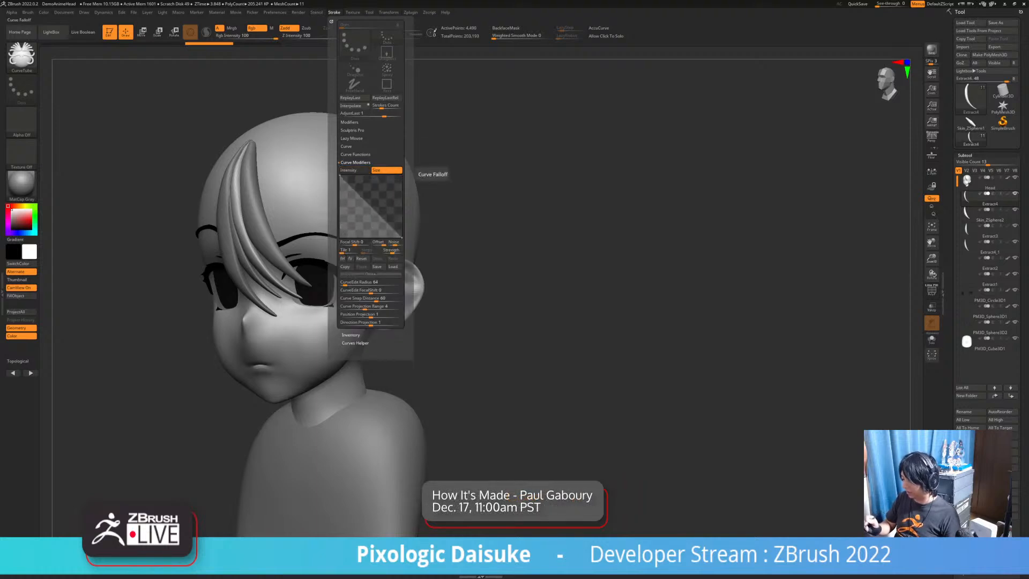
{"action": "left_click_drag", "start_coordinate": [381, 201], "coordinate": [397, 218]}
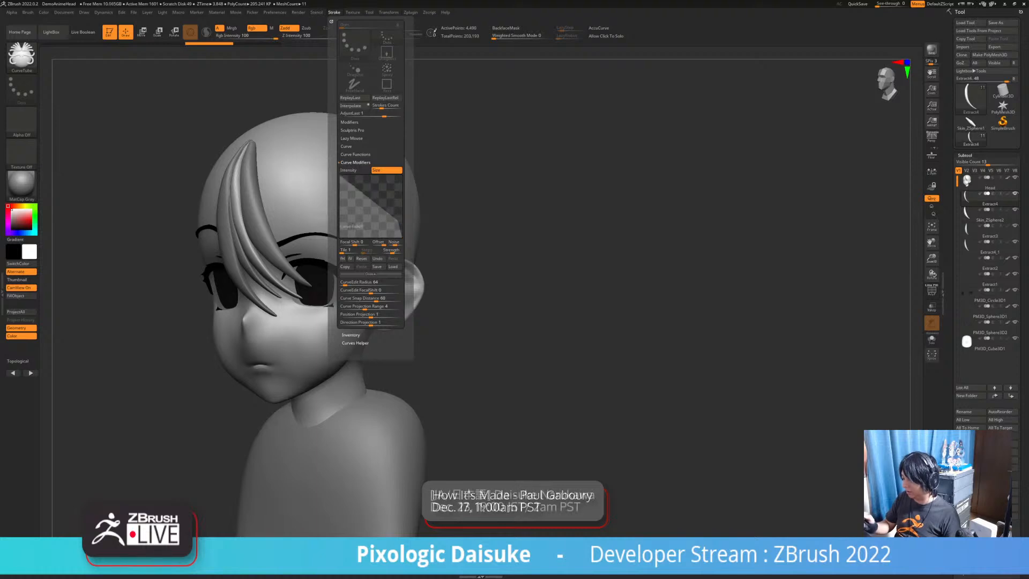
Try a tapered curve tube from the crown past the eye to the shoulder at draw size about 41, and check it from the front
{"action": "left_click_drag", "start_coordinate": [338, 353], "coordinate": [314, 463]}
{"action": "mouse_move", "coordinate": [336, 337]}
{"action": "right_mouse_down"}
{"action": "mouse_move", "coordinate": [368, 351]}
{"action": "mouse_move", "coordinate": [289, 333]}
{"action": "mouse_move", "coordinate": [311, 328]}
{"action": "right_mouse_up"}
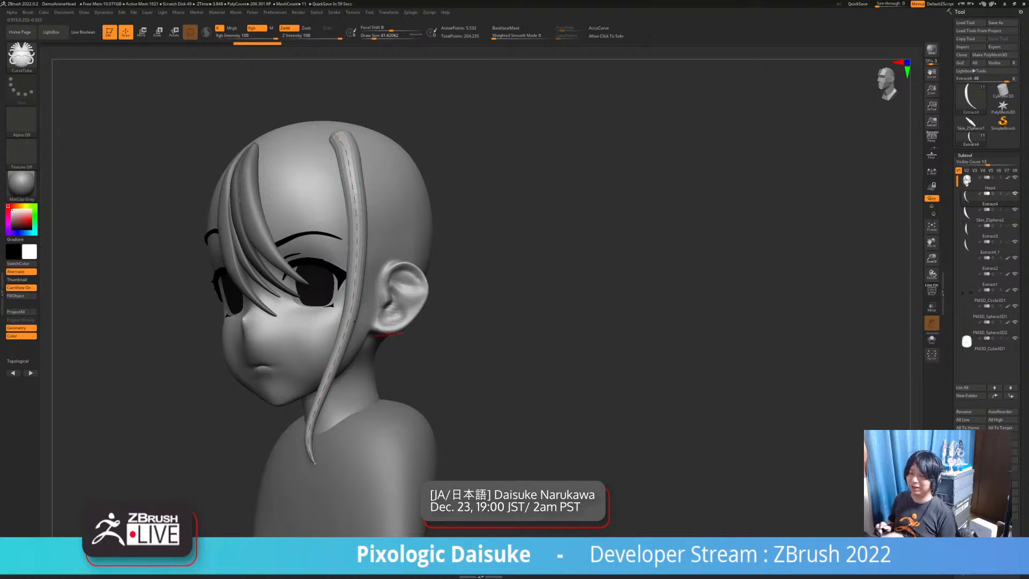
{"action": "left_click", "coordinate": [352, 11]}
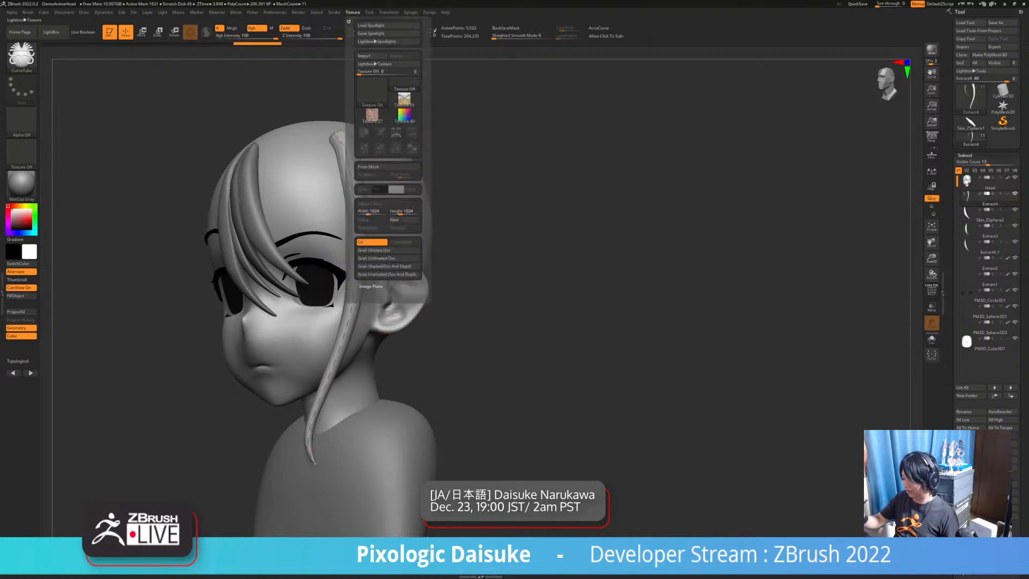
{"action": "left_click", "coordinate": [334, 12]}
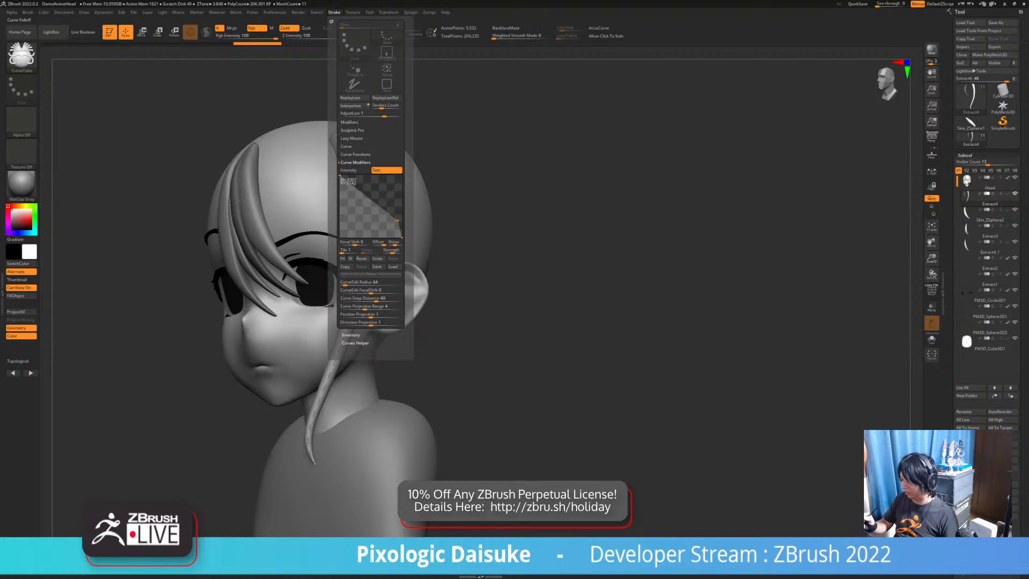
{"action": "mouse_move", "coordinate": [483, 322]}
{"action": "left_mouse_down"}
{"action": "mouse_move", "coordinate": [573, 324]}
{"action": "mouse_move", "coordinate": [386, 323]}
{"action": "mouse_move", "coordinate": [550, 325]}
{"action": "left_mouse_up"}
{"action": "mouse_move", "coordinate": [334, 12]}
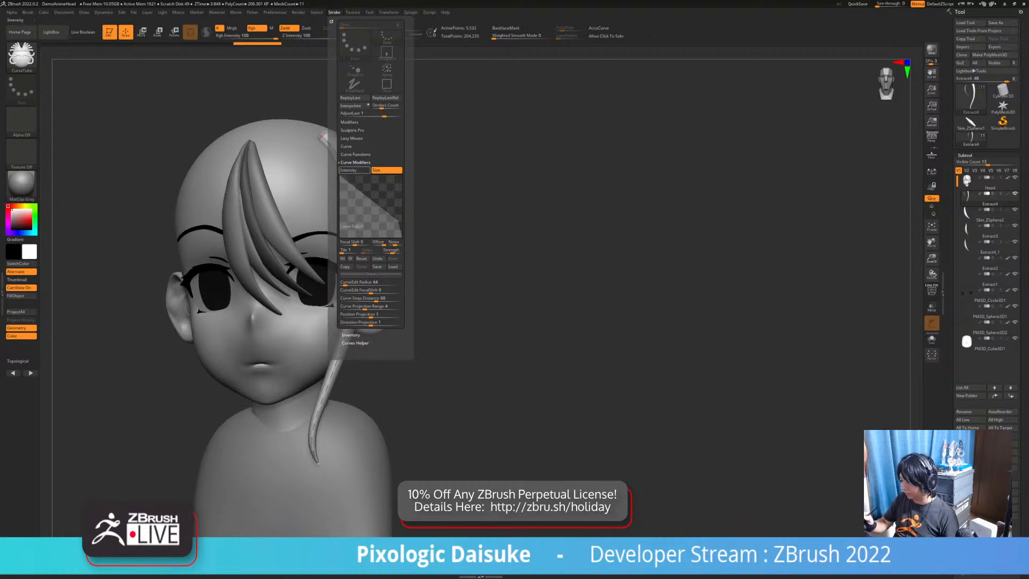
{"action": "left_click", "coordinate": [355, 154]}
{"action": "left_click_drag", "start_coordinate": [482, 292], "coordinate": [385, 288]}
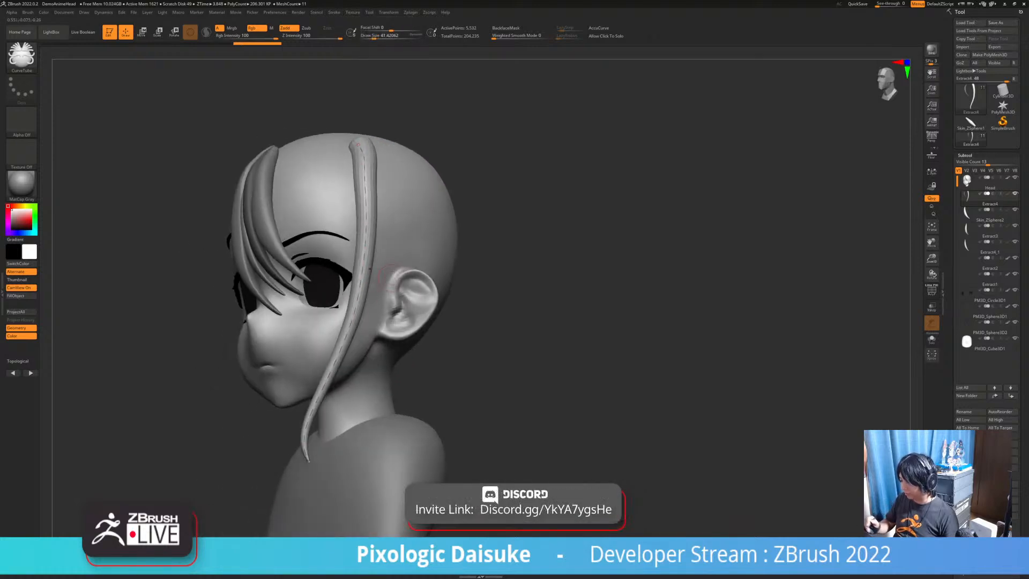
Try thickening the tapered side-lock tube by updating its curve at draw size 64
{"action": "mouse_move", "coordinate": [504, 292]}
{"action": "left_mouse_down"}
{"action": "mouse_move", "coordinate": [467, 292]}
{"action": "mouse_move", "coordinate": [527, 267]}
{"action": "left_mouse_up"}
{"action": "left_click", "coordinate": [385, 246]}
{"action": "left_click", "coordinate": [363, 244]}
{"action": "mouse_move", "coordinate": [375, 257]}
{"action": "right_mouse_down"}
{"action": "mouse_move", "coordinate": [337, 257]}
{"action": "mouse_move", "coordinate": [375, 257]}
{"action": "right_mouse_up"}
{"action": "mouse_move", "coordinate": [319, 388]}
{"action": "right_mouse_down"}
{"action": "mouse_move", "coordinate": [331, 390]}
{"action": "mouse_move", "coordinate": [349, 367]}
{"action": "right_mouse_up"}
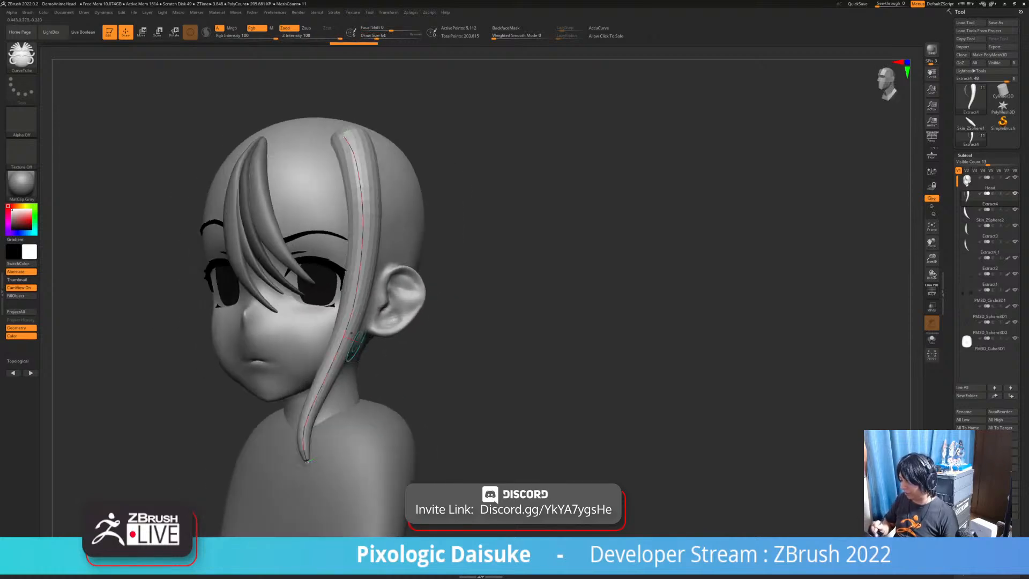
Try shorter tapered tubes over the forehead, in front of the side lock and across from the bangs, at draw size about 71
{"action": "left_click_drag", "start_coordinate": [328, 300], "coordinate": [328, 300]}
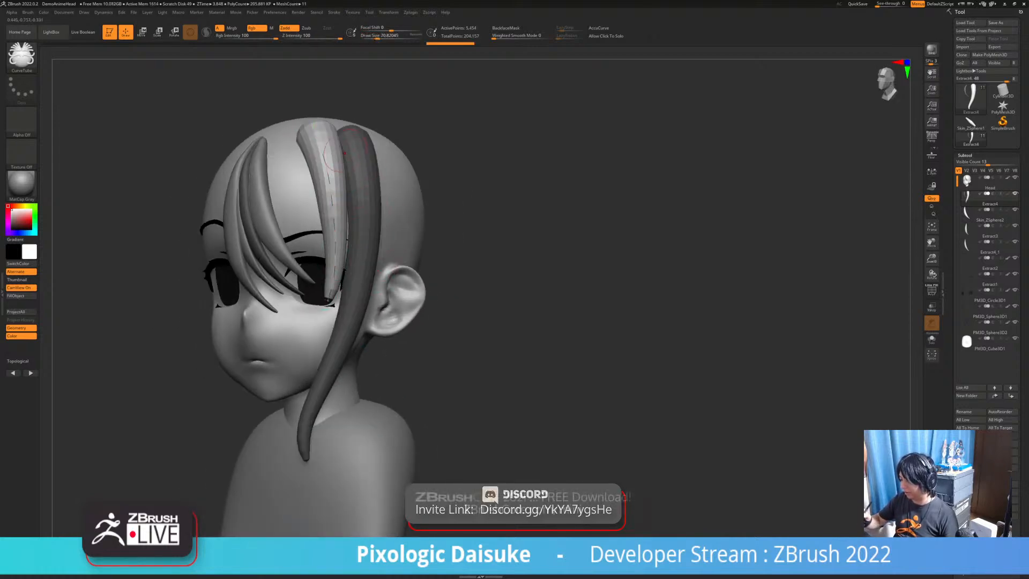
{"action": "right_click_drag", "start_coordinate": [426, 199], "coordinate": [392, 193]}
{"action": "left_click_drag", "start_coordinate": [322, 259], "coordinate": [323, 263]}
{"action": "mouse_move", "coordinate": [343, 268]}
{"action": "right_mouse_down"}
{"action": "mouse_move", "coordinate": [383, 268]}
{"action": "mouse_move", "coordinate": [380, 290]}
{"action": "right_mouse_up"}
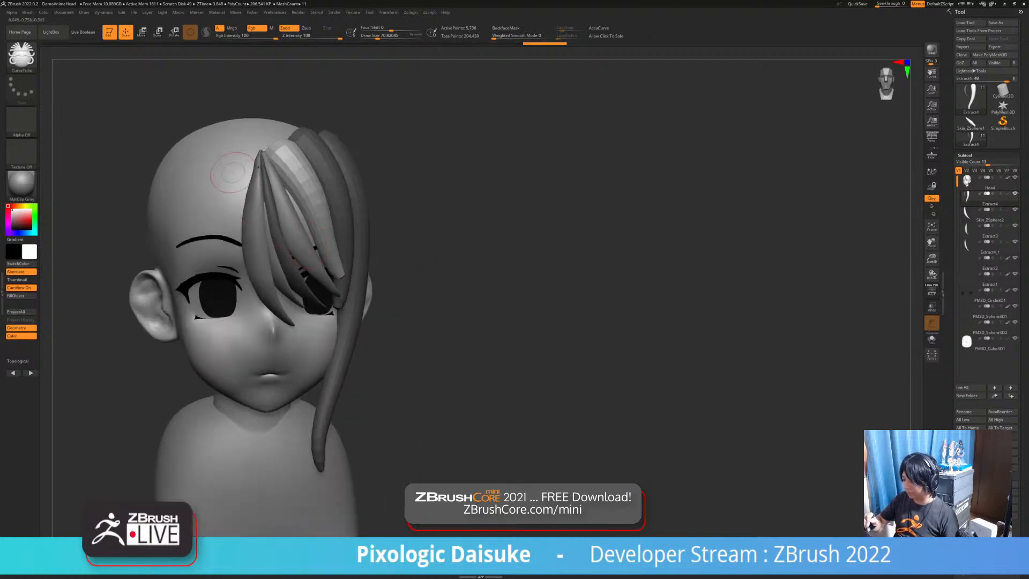
{"action": "left_click_drag", "start_coordinate": [220, 213], "coordinate": [234, 290]}
{"action": "right_click_drag", "start_coordinate": [343, 281], "coordinate": [360, 269]}
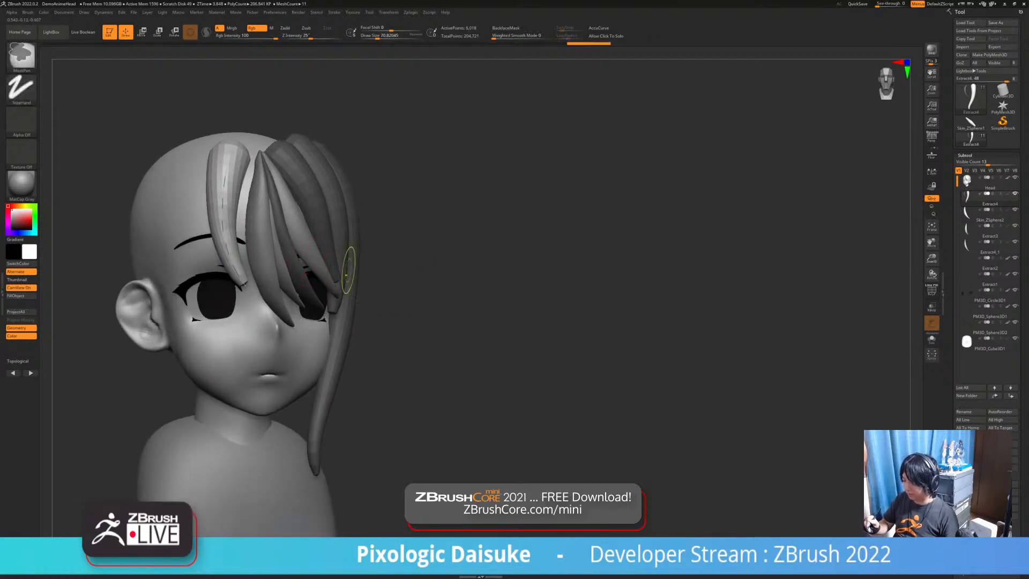
Undo all the trial curve tubes on the head
{"action": "key", "text": "ctrl+z"}
{"action": "key", "text": "ctrl+z"}
{"action": "right_click_drag", "start_coordinate": [338, 308], "coordinate": [390, 314]}
{"action": "key", "text": "ctrl+z"}
{"action": "key", "text": "ctrl+z"}
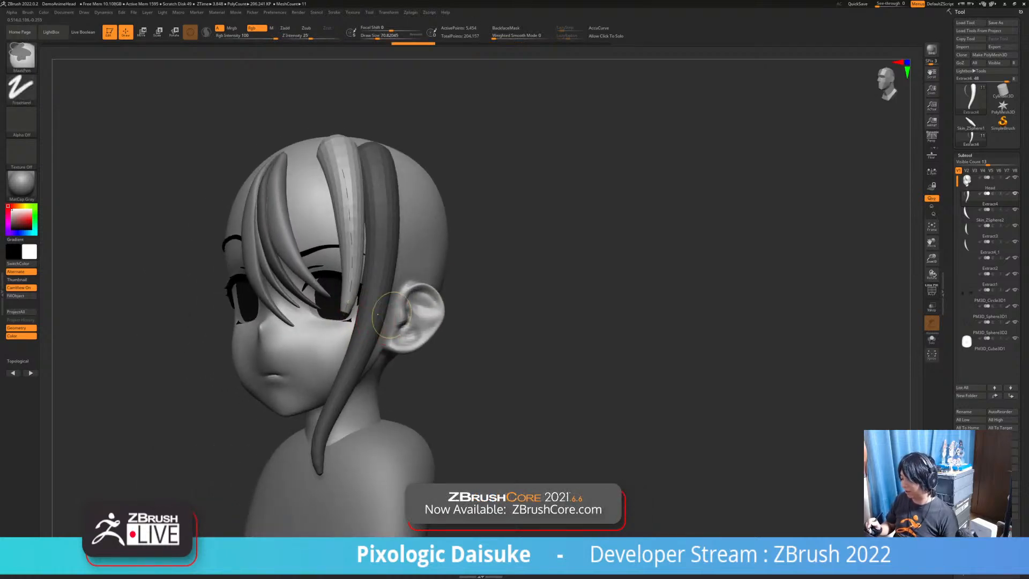
{"action": "key", "text": "ctrl+z"}
{"action": "key", "text": "ctrl+z"}
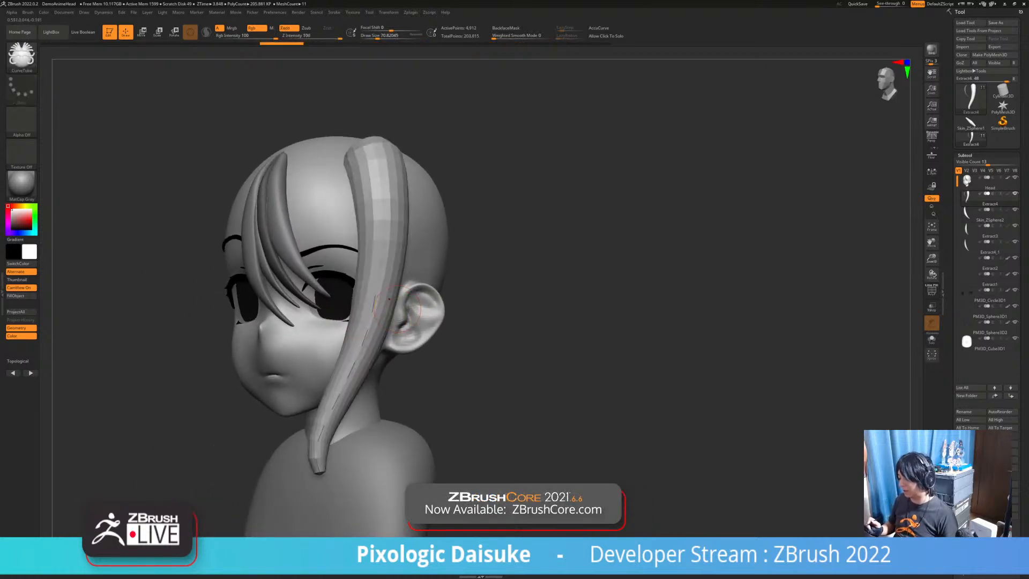
{"action": "key", "text": "ctrl+z"}
{"action": "key", "text": "ctrl+z"}
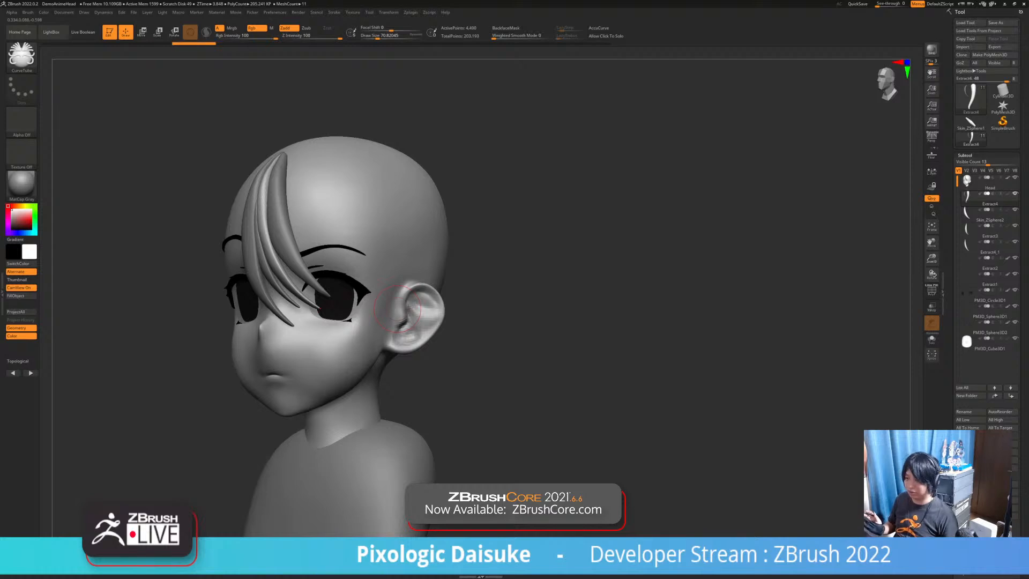
{"action": "key", "text": "ctrl+z"}
{"action": "key", "text": "ctrl+z"}
{"action": "key", "text": "ctrl+z"}
{"action": "key", "text": "ctrl+z"}
{"action": "key", "text": "ctrl+z"}
{"action": "key", "text": "ctrl+z"}
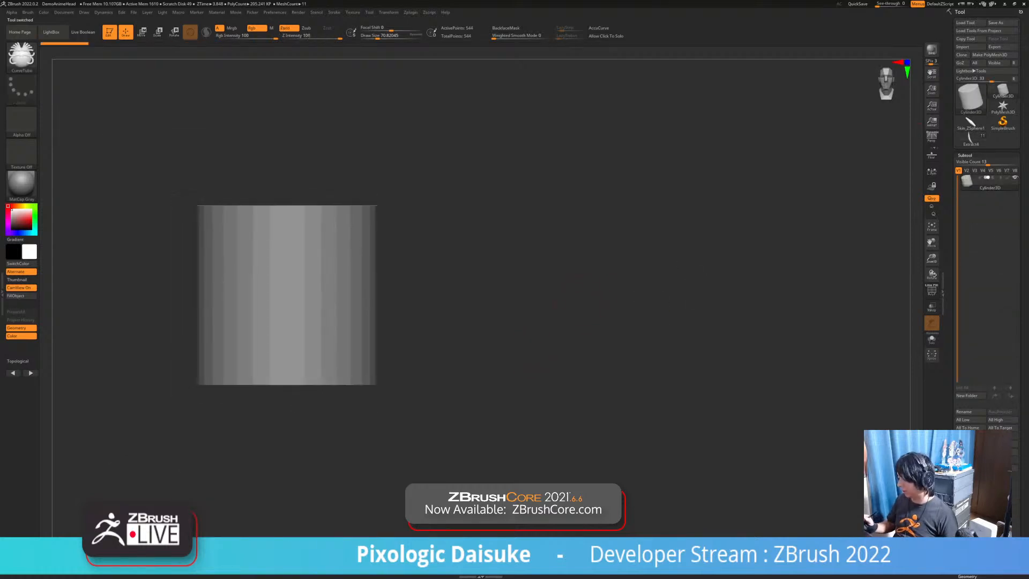
Convert the Cylinder3D tool to a PolyMesh3D and turn it into a PolyCube primitive
{"action": "left_click", "coordinate": [970, 98]}
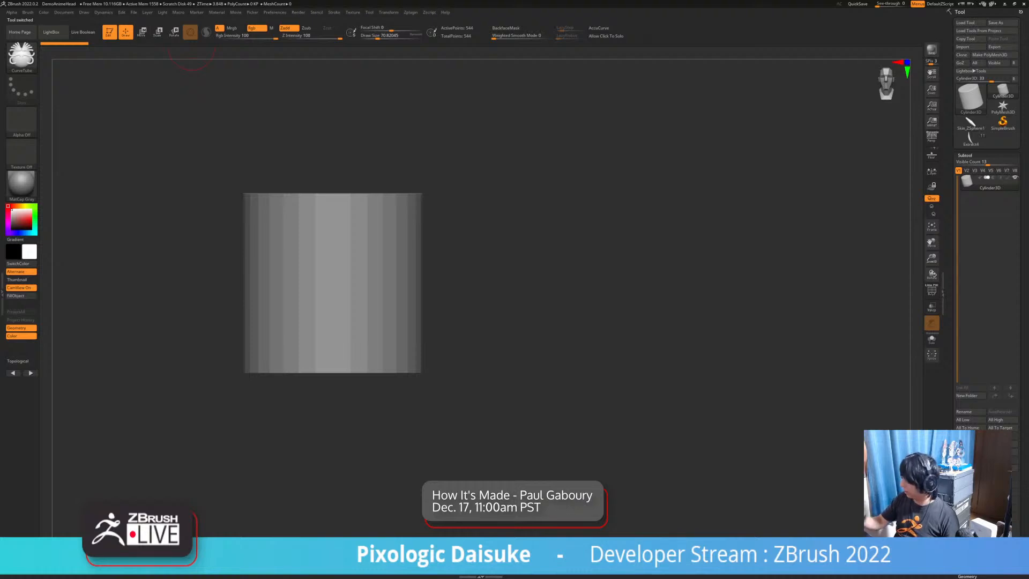
{"action": "left_click", "coordinate": [990, 55]}
{"action": "key", "text": "w"}
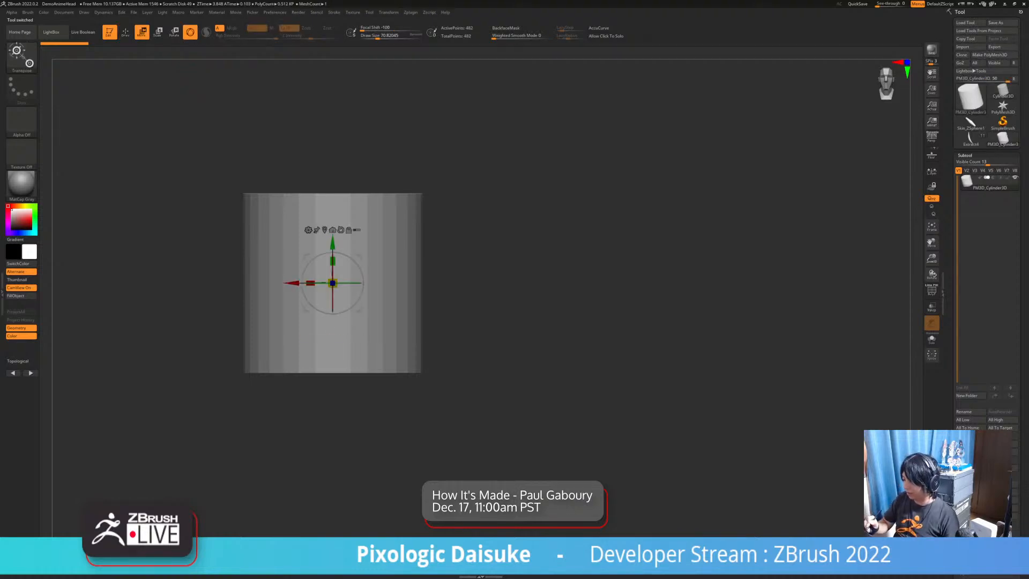
{"action": "left_click", "coordinate": [308, 230]}
{"action": "left_click", "coordinate": [372, 227]}
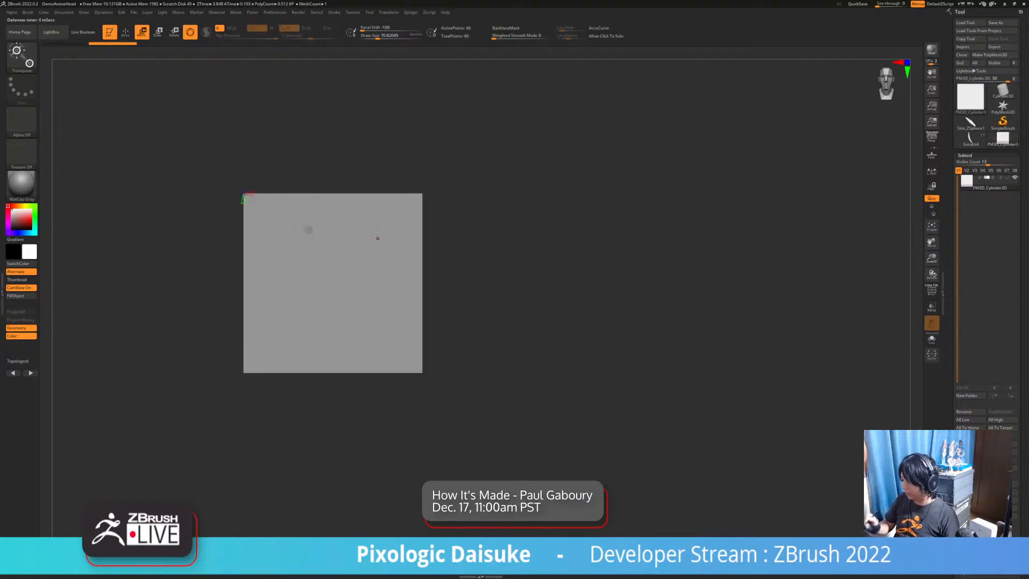
Show the polyframe, accept the polycube and try stretching it vertically into a tall block
{"action": "key", "text": "shift+f"}
{"action": "right_click_drag", "start_coordinate": [309, 230], "coordinate": [364, 246]}
{"action": "left_click", "coordinate": [322, 215]}
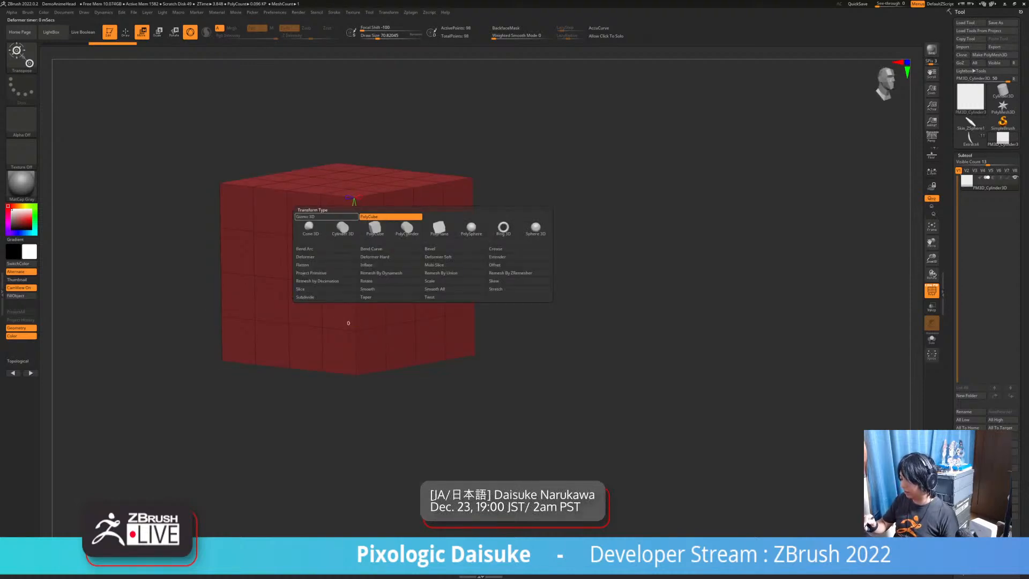
{"action": "left_click", "coordinate": [324, 216]}
{"action": "left_click_drag", "start_coordinate": [366, 249], "coordinate": [366, 201]}
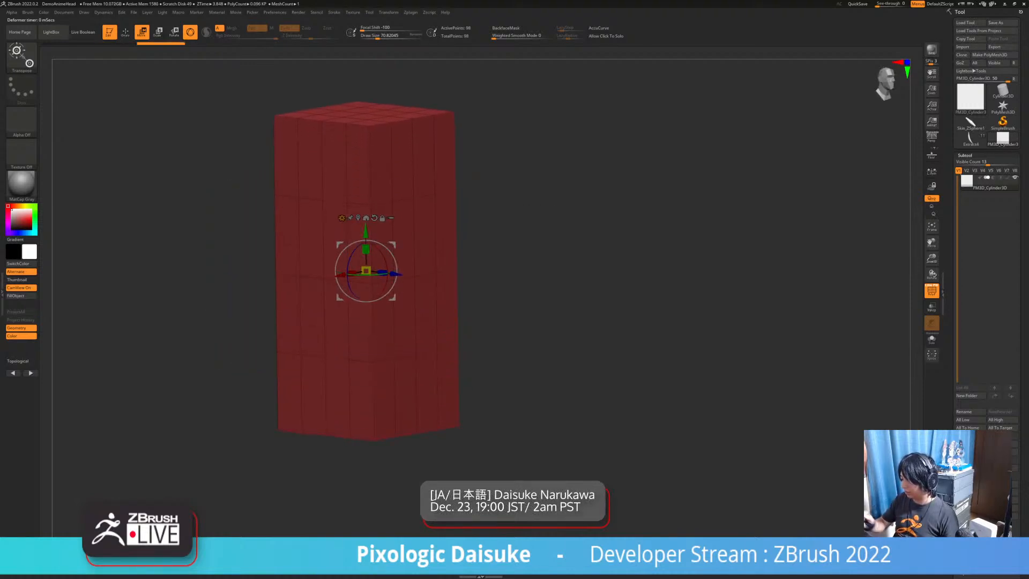
{"action": "right_click_drag", "start_coordinate": [366, 206], "coordinate": [407, 196], "text": "shift"}
{"action": "left_click_drag", "start_coordinate": [330, 283], "coordinate": [324, 283]}
{"action": "right_click_drag", "start_coordinate": [323, 284], "coordinate": [244, 308]}
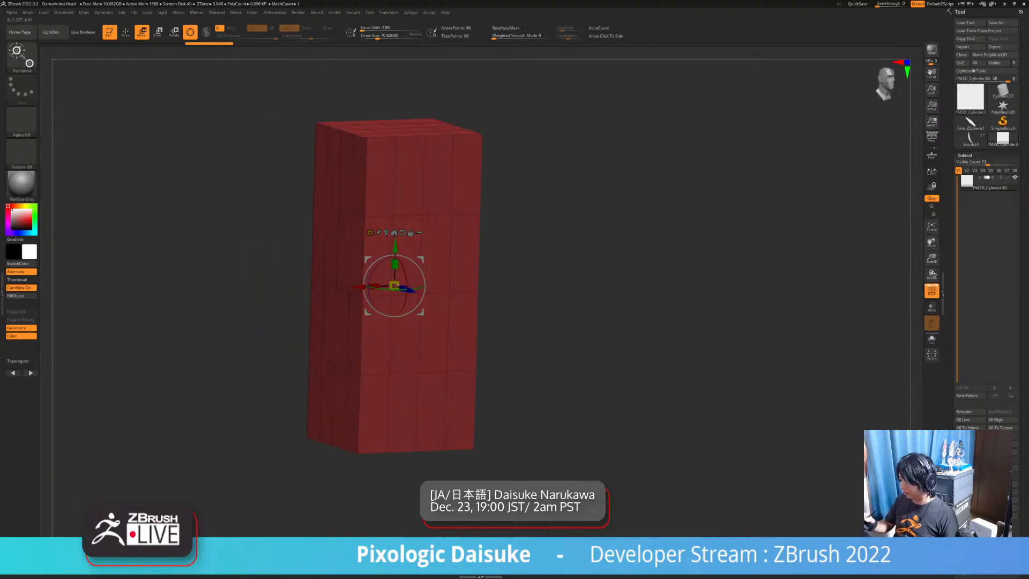
Regenerate the block as a cube primitive with three vertical and four horizontal divisions, and accept it
{"action": "left_click", "coordinate": [371, 233]}
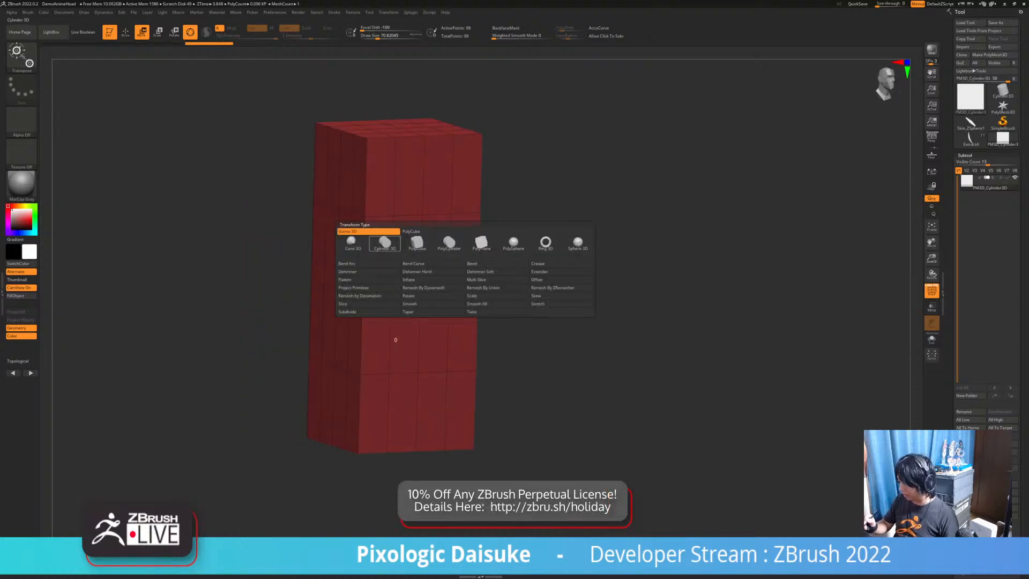
{"action": "left_click", "coordinate": [385, 242]}
{"action": "left_click_drag", "start_coordinate": [366, 144], "coordinate": [354, 213]}
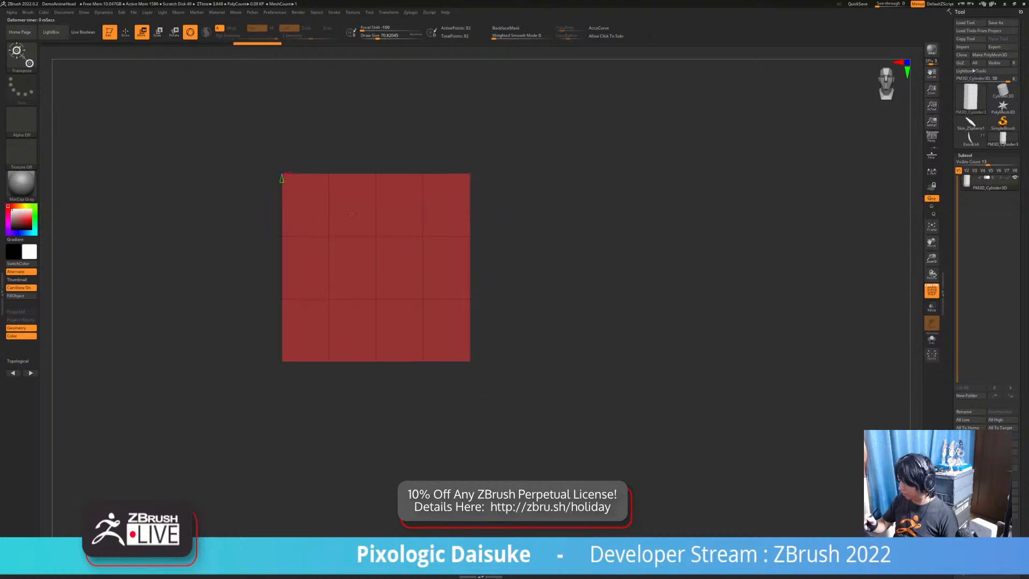
{"action": "left_click", "coordinate": [291, 194]}
{"action": "left_click", "coordinate": [342, 203]}
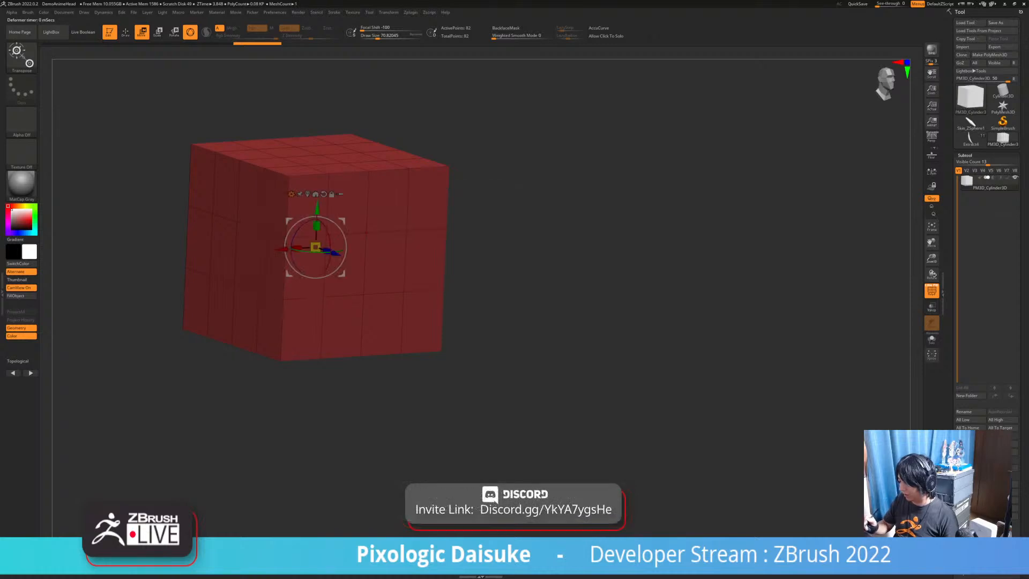
Stretch the new cube vertically into a tall block and return to Draw mode
{"action": "left_click_drag", "start_coordinate": [316, 225], "coordinate": [316, 177]}
{"action": "mouse_move", "coordinate": [535, 268]}
{"action": "left_mouse_down"}
{"action": "mouse_move", "coordinate": [498, 236]}
{"action": "mouse_move", "coordinate": [482, 235]}
{"action": "mouse_move", "coordinate": [560, 249]}
{"action": "left_mouse_up"}
{"action": "key", "text": "q"}
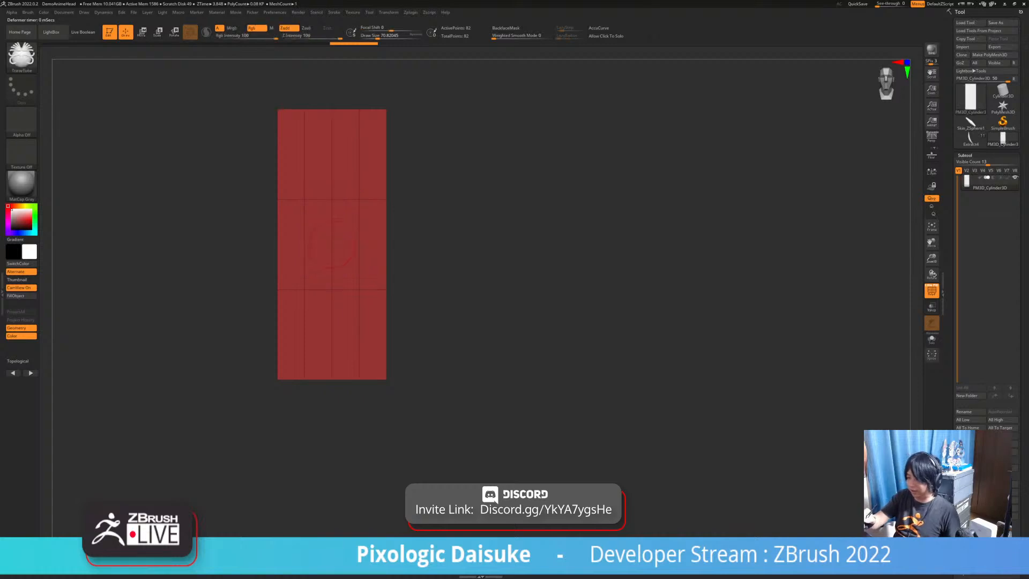
Split the block into three stacked polygroups, one for each horizontal row of polygons
{"action": "key", "text": "f"}
{"action": "left_click_drag", "start_coordinate": [278, 103], "coordinate": [485, 249], "text": "ctrl"}
{"action": "mouse_move", "coordinate": [288, 278]}
{"action": "left_mouse_down", "text": "ctrl"}
{"action": "mouse_move", "coordinate": [497, 392]}
{"action": "mouse_move", "coordinate": [497, 462]}
{"action": "mouse_move", "coordinate": [480, 458]}
{"action": "mouse_move", "coordinate": [495, 467]}
{"action": "mouse_move", "coordinate": [522, 441]}
{"action": "mouse_move", "coordinate": [485, 399]}
{"action": "mouse_move", "coordinate": [534, 335]}
{"action": "left_mouse_up", "text": "ctrl"}
{"action": "key", "text": "ctrl+w"}
{"action": "mouse_move", "coordinate": [308, 167]}
{"action": "left_mouse_down", "text": "ctrl"}
{"action": "mouse_move", "coordinate": [386, 220]}
{"action": "mouse_move", "coordinate": [487, 237]}
{"action": "mouse_move", "coordinate": [471, 227]}
{"action": "mouse_move", "coordinate": [351, 241]}
{"action": "mouse_move", "coordinate": [346, 301]}
{"action": "mouse_move", "coordinate": [349, 239]}
{"action": "mouse_move", "coordinate": [368, 252]}
{"action": "left_mouse_up", "text": "ctrl"}
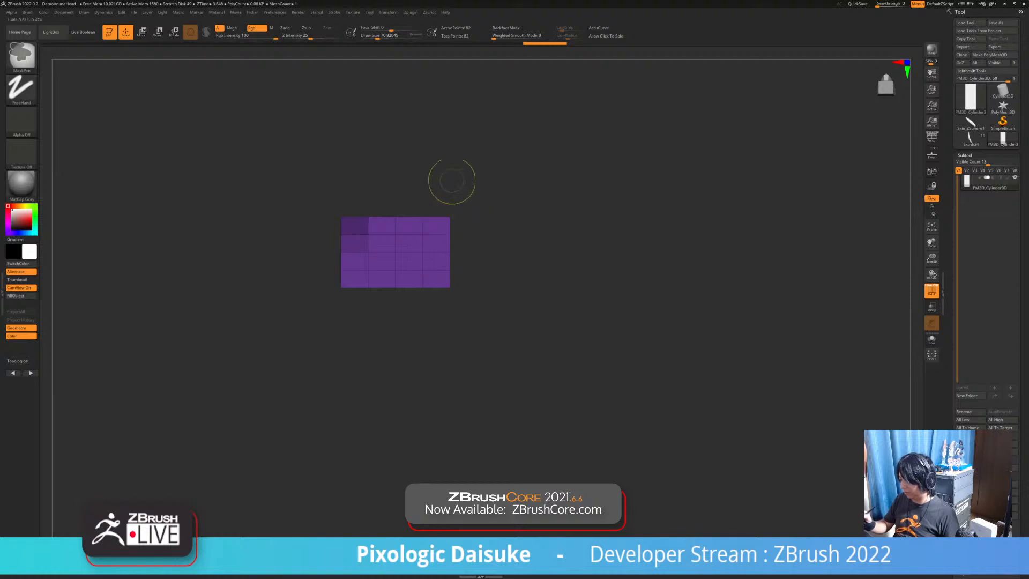
From the underside, isolate the block's outer front edges with a mask and scale them to start rounding the front corners
{"action": "left_click", "coordinate": [463, 150], "text": "ctrl"}
{"action": "key", "text": "w"}
{"action": "right_click_drag", "start_coordinate": [477, 155], "coordinate": [497, 196], "text": "ctrl"}
{"action": "left_click_drag", "start_coordinate": [496, 195], "coordinate": [473, 159], "text": "ctrl"}
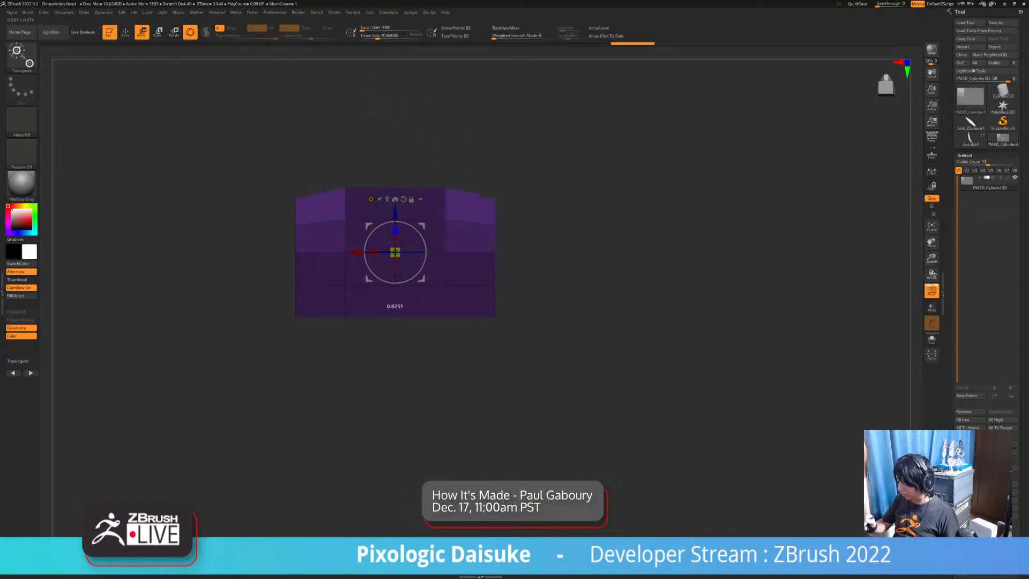
{"action": "left_click_drag", "start_coordinate": [395, 213], "coordinate": [395, 209]}
{"action": "left_click_drag", "start_coordinate": [374, 245], "coordinate": [376, 246]}
Mask the two front corner areas and scale them to round the block's cross-section further, clearing the mask when done
{"action": "left_click_drag", "start_coordinate": [533, 194], "coordinate": [535, 204], "text": "ctrl"}
{"action": "left_click_drag", "start_coordinate": [295, 195], "coordinate": [317, 224], "text": "ctrl"}
{"action": "left_click_drag", "start_coordinate": [486, 178], "coordinate": [512, 230], "text": "ctrl"}
{"action": "left_click", "coordinate": [512, 229], "text": "ctrl"}
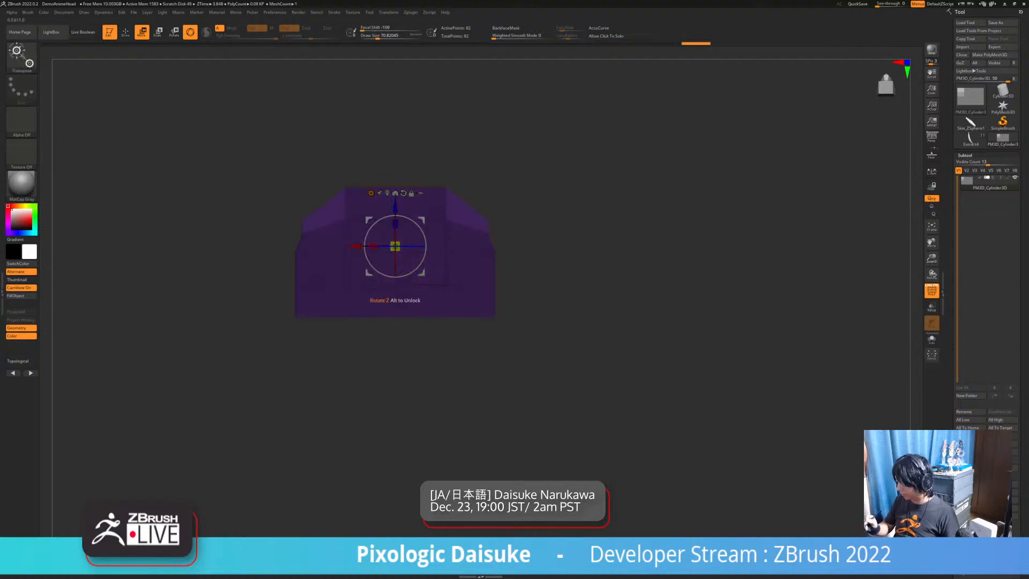
{"action": "left_click_drag", "start_coordinate": [374, 246], "coordinate": [376, 246]}
{"action": "left_click_drag", "start_coordinate": [395, 208], "coordinate": [395, 206]}
{"action": "left_click_drag", "start_coordinate": [532, 194], "coordinate": [535, 203], "text": "ctrl"}
Return to Draw mode and, with the whole three-polygroup column facing front, create a new InsertMesh brush from it
{"action": "left_click_drag", "start_coordinate": [535, 206], "coordinate": [528, 284]}
{"action": "right_click_drag", "start_coordinate": [528, 284], "coordinate": [528, 247], "text": "ctrl"}
{"action": "mouse_move", "coordinate": [515, 279]}
{"action": "left_mouse_down"}
{"action": "mouse_move", "coordinate": [528, 308]}
{"action": "mouse_move", "coordinate": [514, 284]}
{"action": "mouse_move", "coordinate": [512, 298]}
{"action": "left_mouse_up"}
{"action": "key", "text": "q"}
{"action": "left_click_drag", "start_coordinate": [578, 290], "coordinate": [567, 303], "text": "alt"}
{"action": "right_click_drag", "start_coordinate": [567, 304], "coordinate": [567, 332], "text": "ctrl"}
{"action": "left_click_drag", "start_coordinate": [567, 332], "coordinate": [587, 376], "text": "alt"}
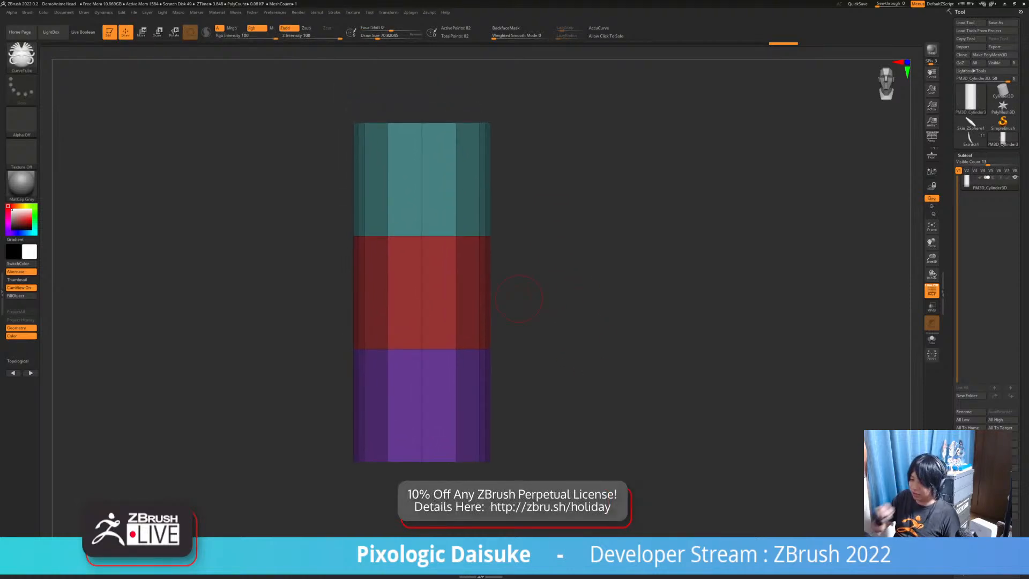
{"action": "mouse_move", "coordinate": [28, 13]}
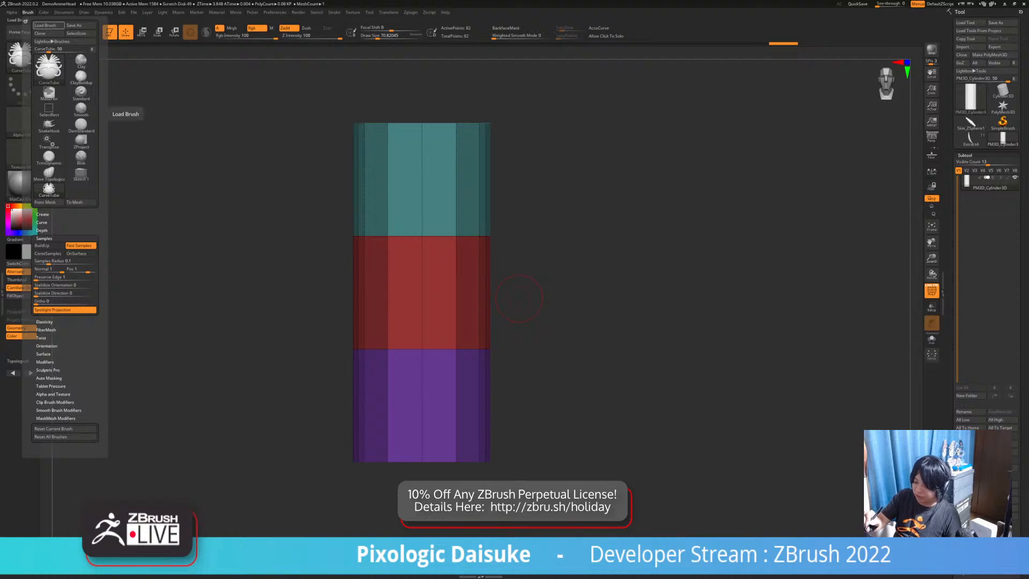
{"action": "left_click", "coordinate": [22, 57]}
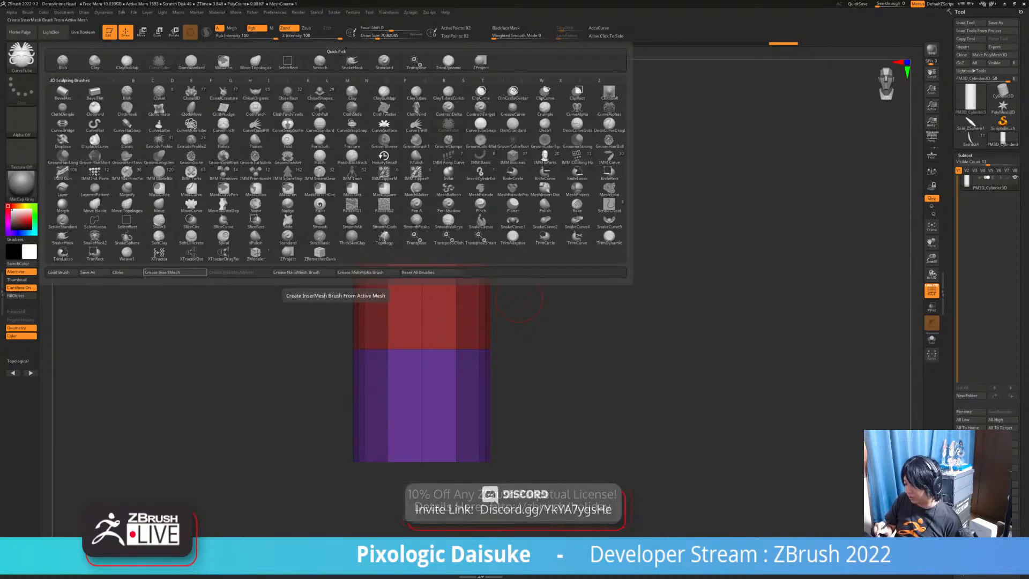
{"action": "left_click", "coordinate": [174, 272]}
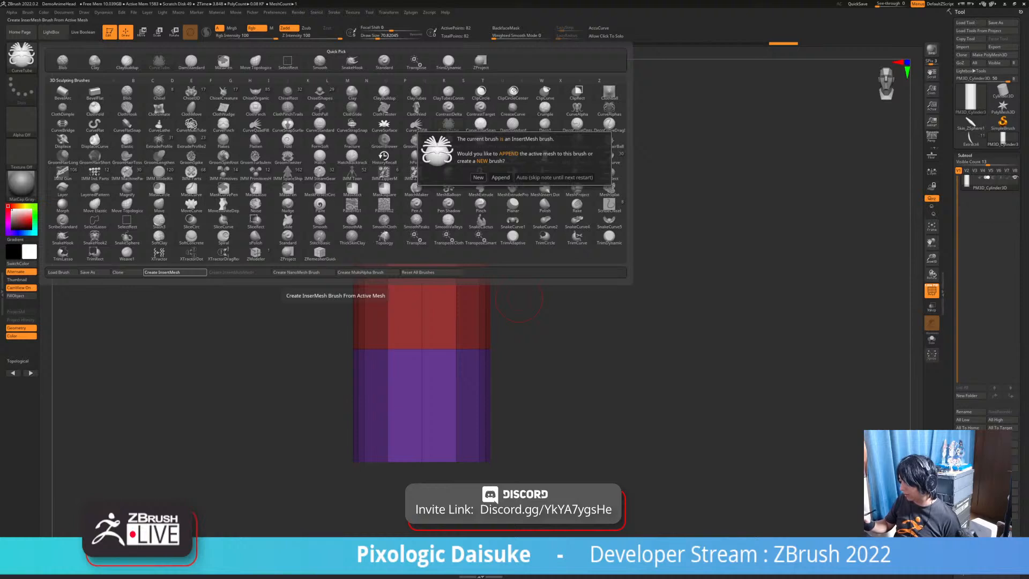
{"action": "left_click", "coordinate": [478, 178]}
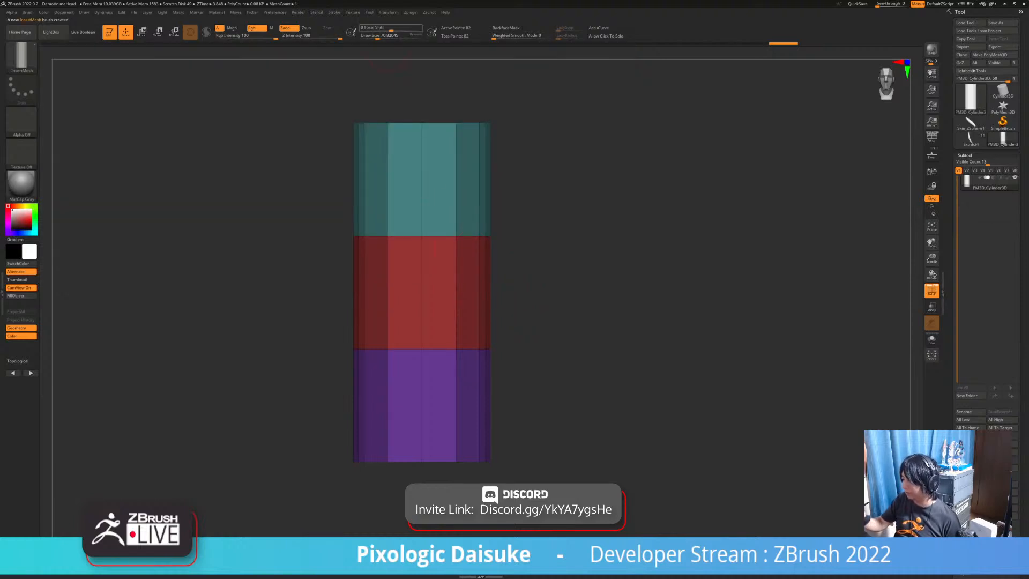
Turn on Curve Mode for the new brush and make it use the three polygroups as start, middle and end parts
{"action": "mouse_move", "coordinate": [334, 12]}
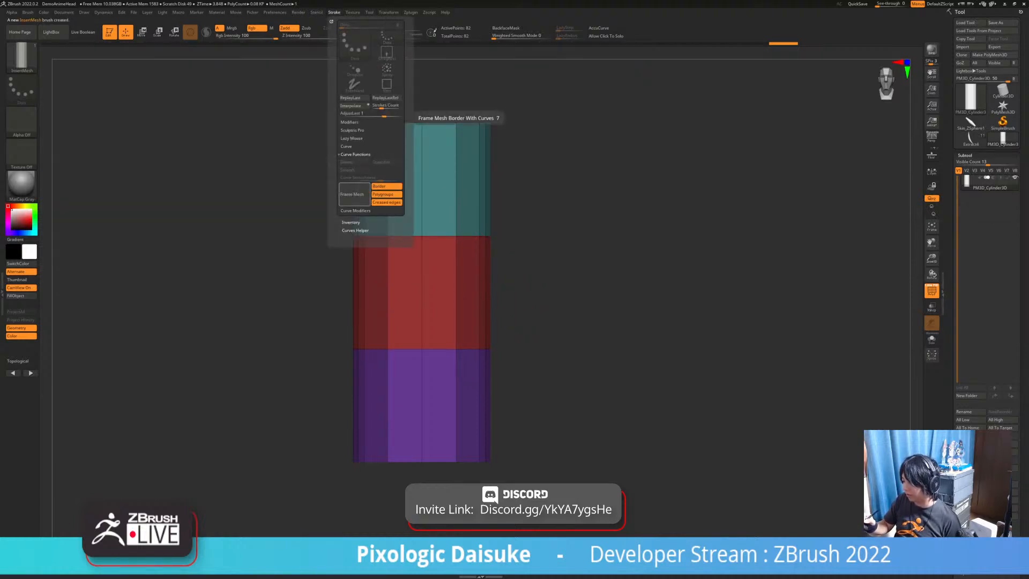
{"action": "left_click", "coordinate": [346, 147]}
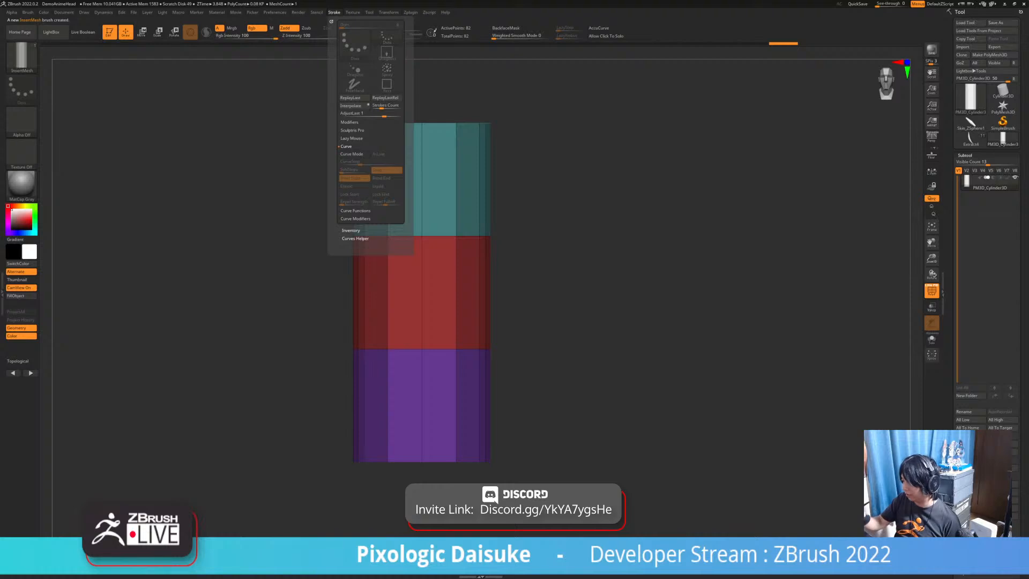
{"action": "left_click", "coordinate": [352, 154]}
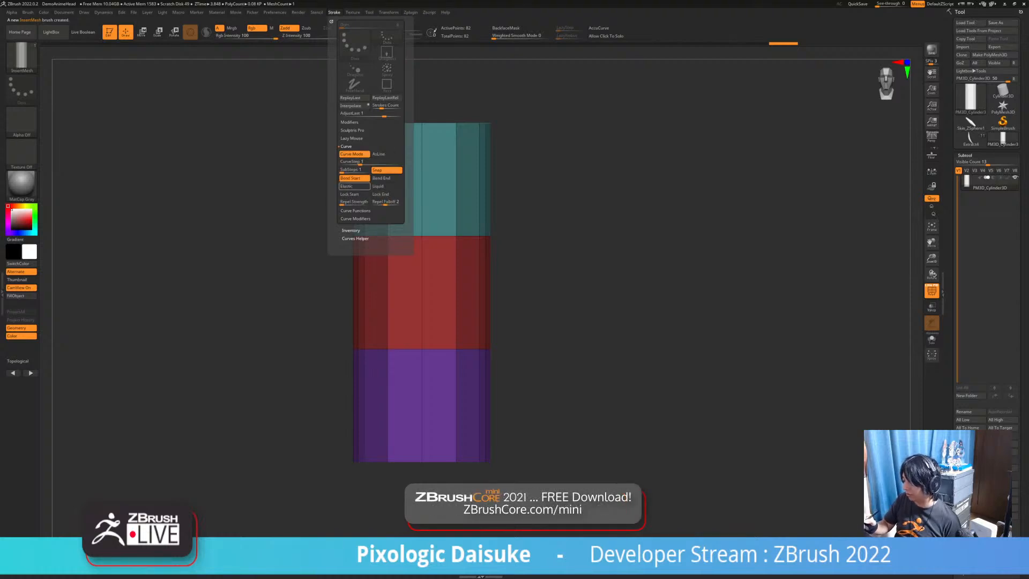
{"action": "mouse_move", "coordinate": [28, 12]}
{"action": "left_click_drag", "start_coordinate": [81, 322], "coordinate": [82, 297]}
{"action": "left_click", "coordinate": [45, 337]}
{"action": "left_click_drag", "start_coordinate": [80, 261], "coordinate": [81, 152]}
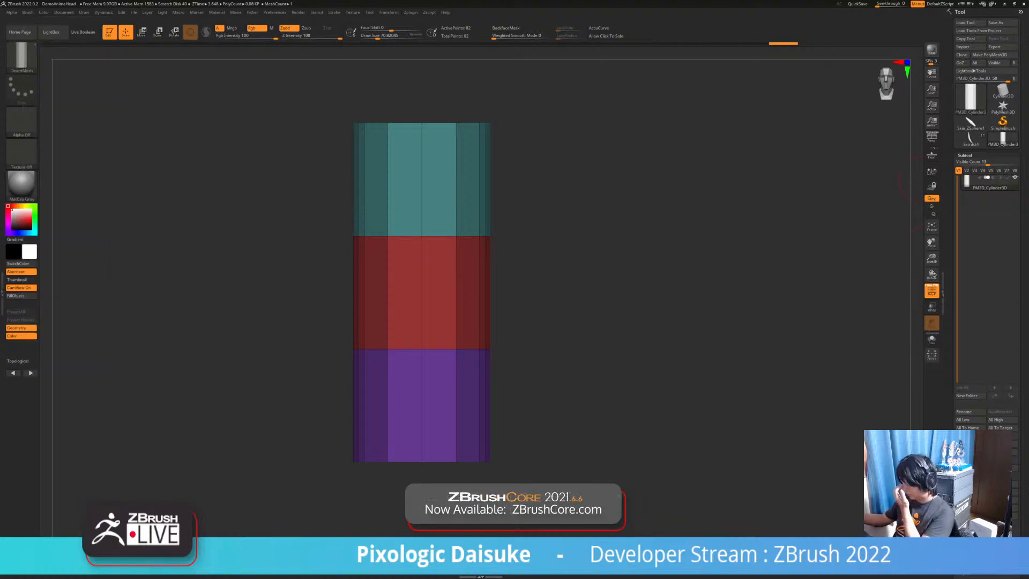
Switch to a Sphere3D tool and convert it to a PolyMesh3D as a test surface
{"action": "left_click", "coordinate": [1003, 92]}
{"action": "left_click", "coordinate": [971, 98]}
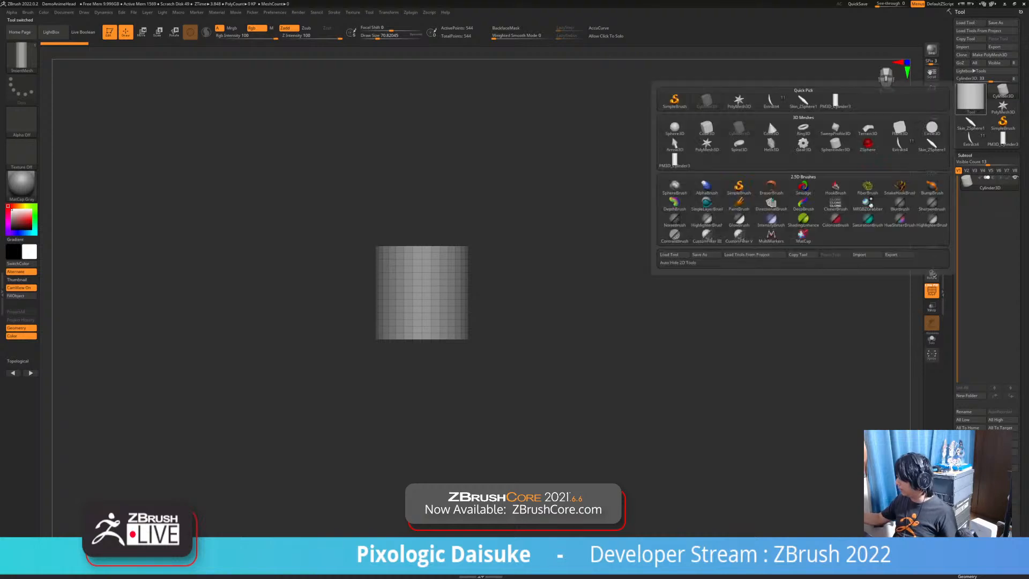
{"action": "left_click", "coordinate": [674, 128]}
{"action": "left_click", "coordinate": [990, 54]}
Draw an S-shaped curve across the sphere to test the new InsertMesh brush
{"action": "mouse_move", "coordinate": [633, 241]}
{"action": "right_mouse_down", "text": "ctrl"}
{"action": "mouse_move", "coordinate": [562, 315]}
{"action": "mouse_move", "coordinate": [597, 375]}
{"action": "right_mouse_up", "text": "ctrl"}
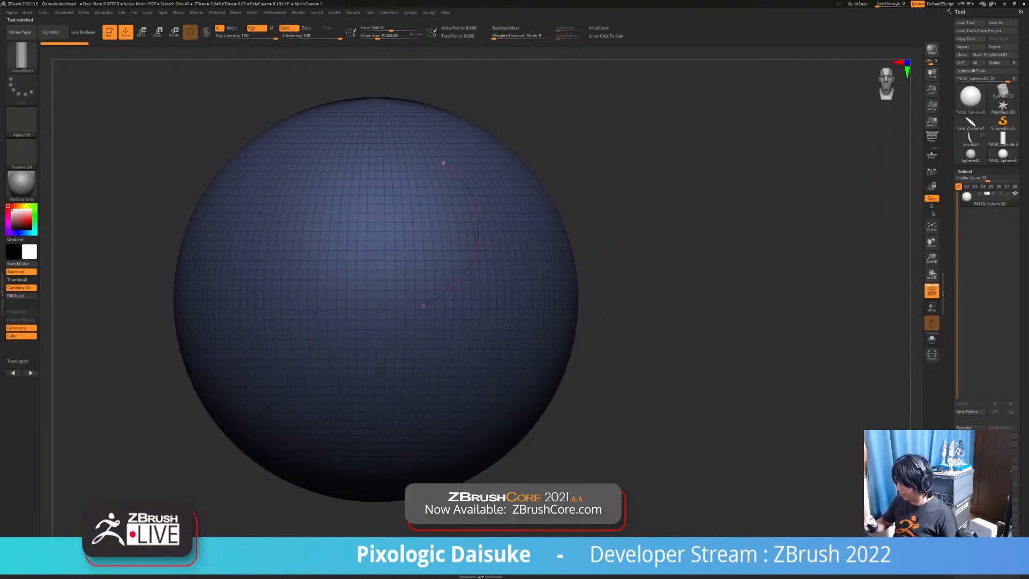
{"action": "left_click_drag", "start_coordinate": [354, 448], "coordinate": [435, 422]}
{"action": "mouse_move", "coordinate": [501, 372]}
{"action": "right_mouse_down"}
{"action": "mouse_move", "coordinate": [477, 350]}
{"action": "mouse_move", "coordinate": [476, 325]}
{"action": "mouse_move", "coordinate": [527, 339]}
{"action": "right_mouse_up"}
{"action": "mouse_move", "coordinate": [541, 177]}
{"action": "right_mouse_down"}
{"action": "mouse_move", "coordinate": [474, 206]}
{"action": "mouse_move", "coordinate": [515, 201]}
{"action": "mouse_move", "coordinate": [474, 221]}
{"action": "mouse_move", "coordinate": [471, 382]}
{"action": "mouse_move", "coordinate": [482, 67]}
{"action": "mouse_move", "coordinate": [403, 201]}
{"action": "mouse_move", "coordinate": [465, 66]}
{"action": "mouse_move", "coordinate": [466, 279]}
{"action": "mouse_move", "coordinate": [455, 144]}
{"action": "mouse_move", "coordinate": [508, 145]}
{"action": "mouse_move", "coordinate": [482, 101]}
{"action": "mouse_move", "coordinate": [432, 83]}
{"action": "right_mouse_up"}
{"action": "mouse_move", "coordinate": [431, 364]}
{"action": "right_mouse_down", "text": "alt"}
{"action": "mouse_move", "coordinate": [434, 335]}
{"action": "mouse_move", "coordinate": [472, 333]}
{"action": "right_mouse_up", "text": "alt"}
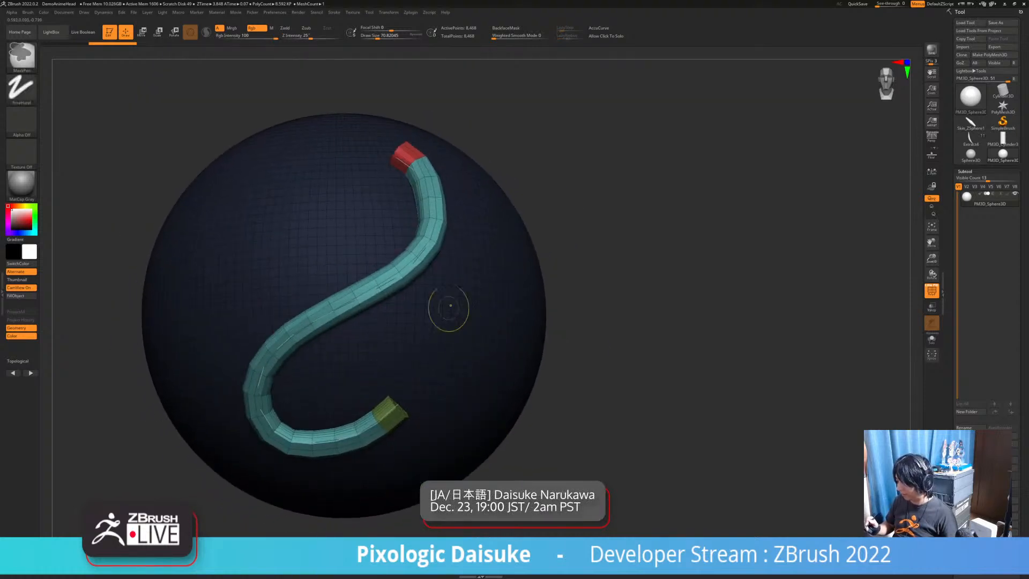
{"action": "right_click_drag", "start_coordinate": [429, 258], "coordinate": [402, 333]}
Enable the Size curve modifier, flip its falloff vertically, and update the test curve so the strand tapers
{"action": "left_click", "coordinate": [334, 12]}
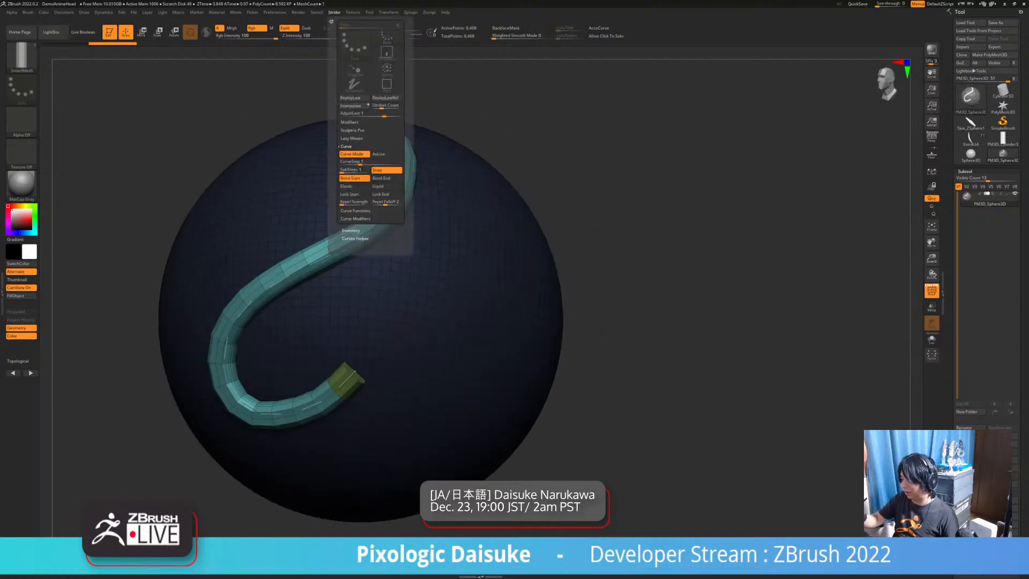
{"action": "left_click", "coordinate": [346, 146]}
{"action": "left_click", "coordinate": [356, 154]}
{"action": "left_click", "coordinate": [355, 154]}
{"action": "left_click", "coordinate": [355, 162]}
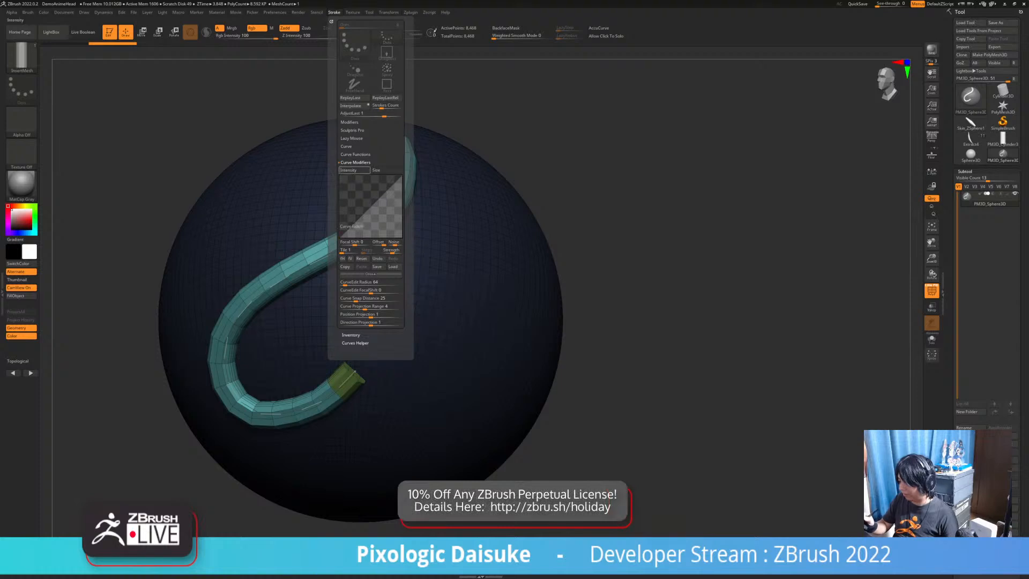
{"action": "left_click", "coordinate": [387, 170]}
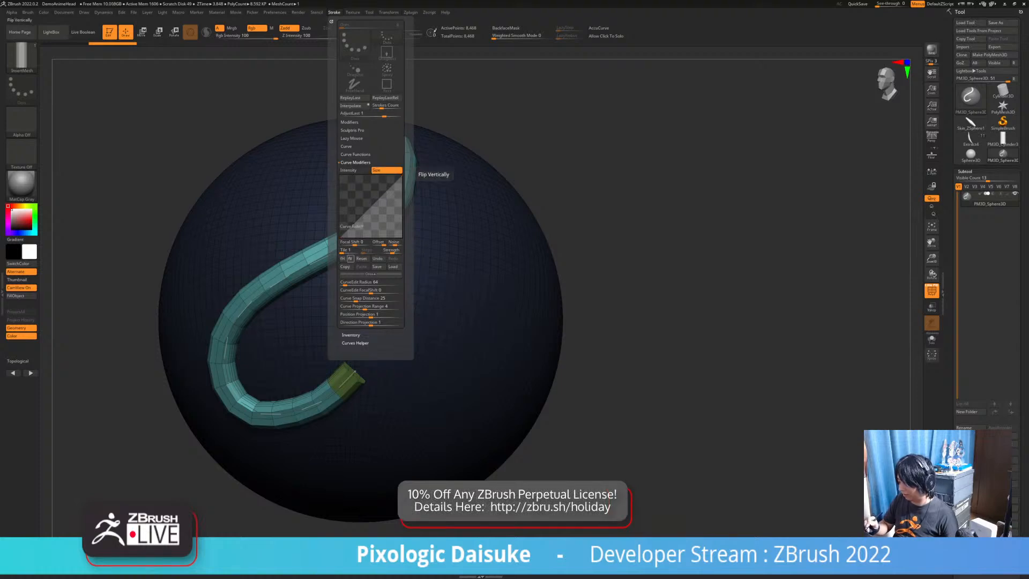
{"action": "left_click", "coordinate": [350, 258]}
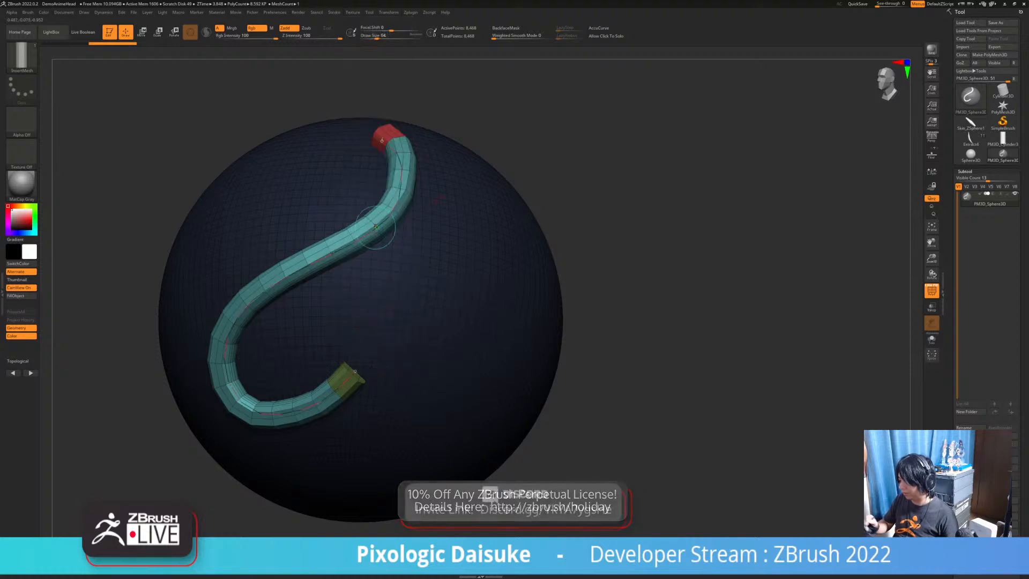
{"action": "left_click", "coordinate": [383, 151]}
{"action": "right_click_drag", "start_coordinate": [407, 286], "coordinate": [417, 308]}
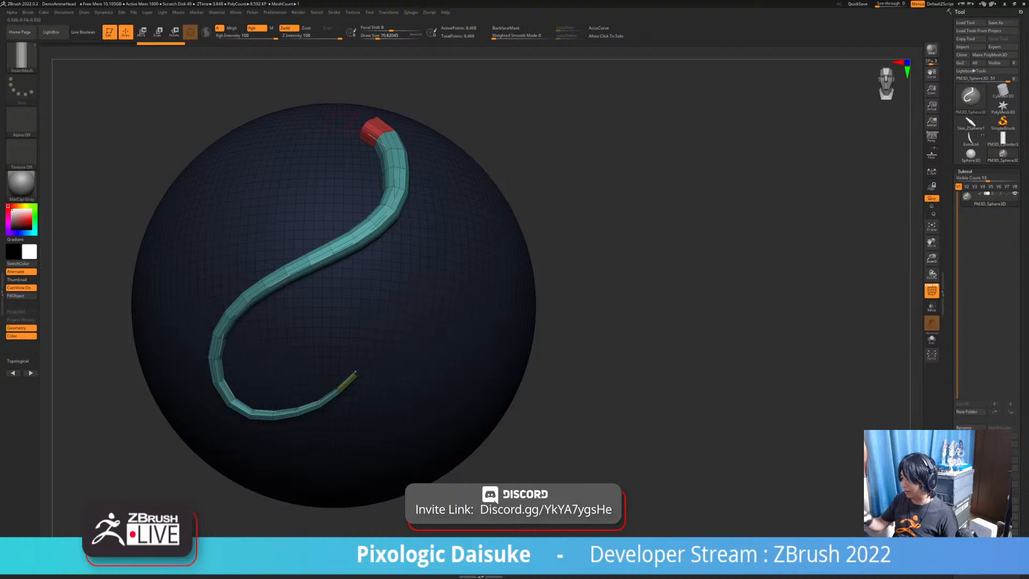
Save the tapered curve brush as InsertMesh_hair
{"action": "left_click", "coordinate": [252, 12]}
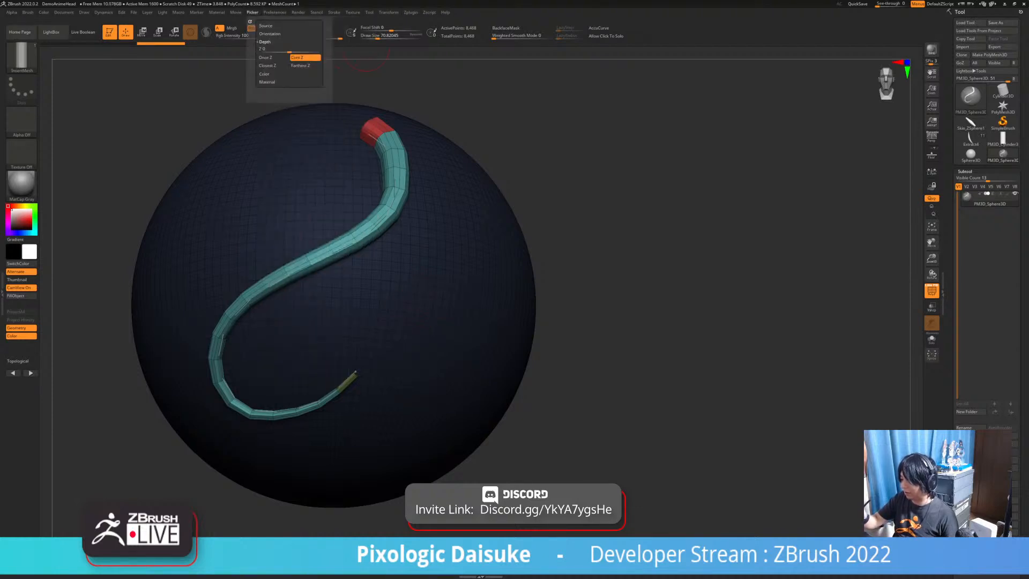
{"action": "left_click", "coordinate": [273, 65]}
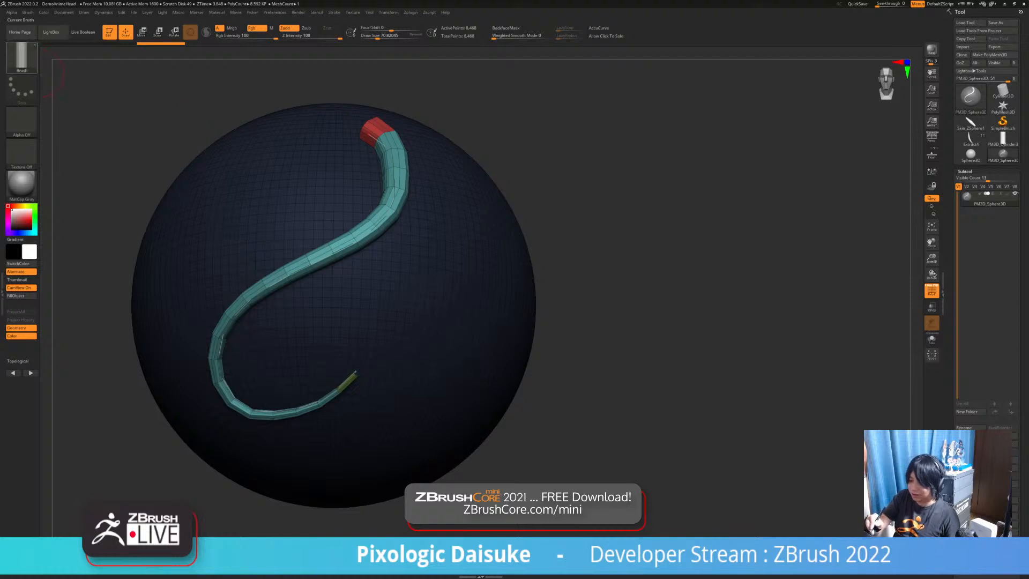
{"action": "left_click", "coordinate": [21, 57]}
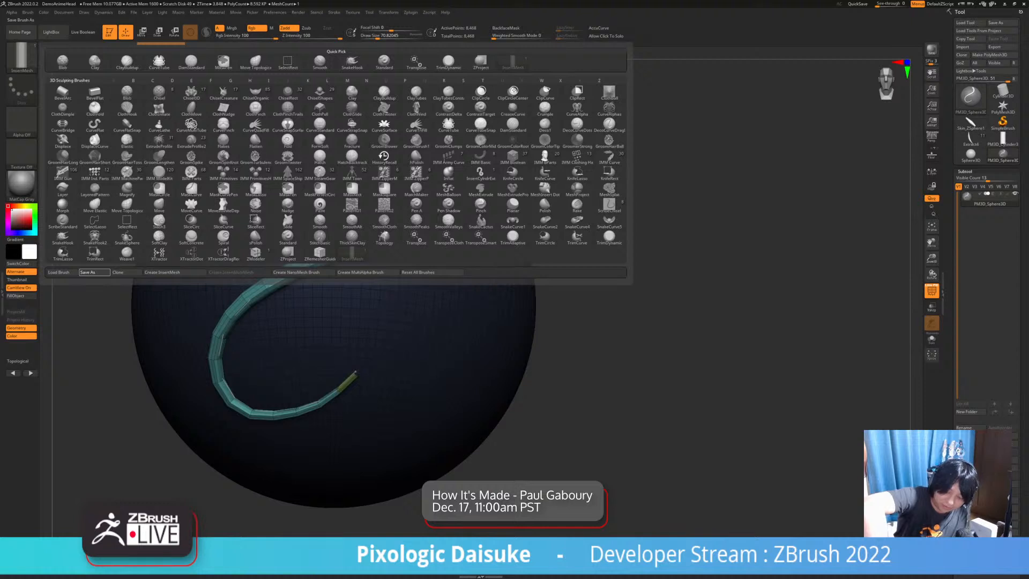
{"action": "key", "text": "Return"}
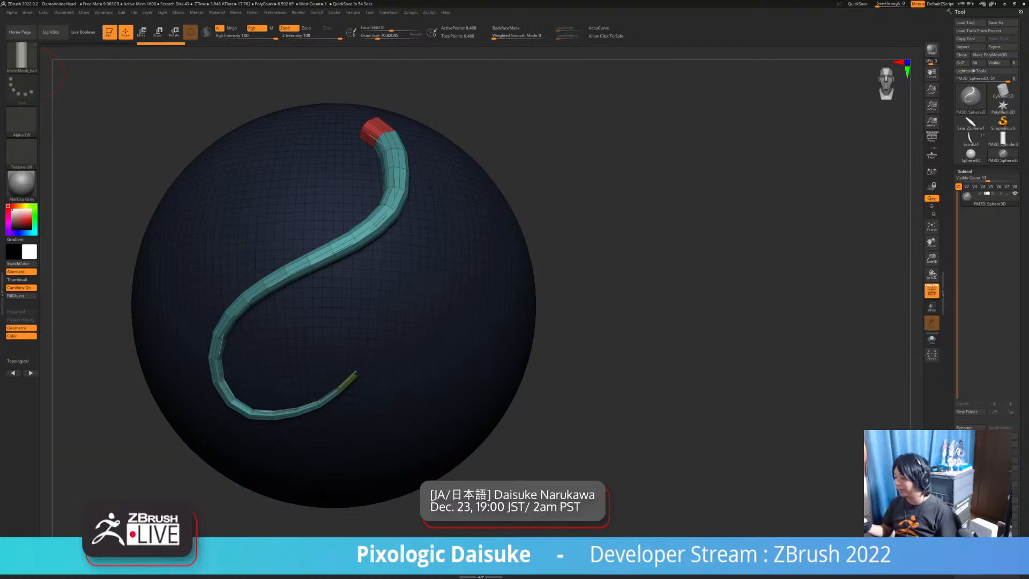
Undo the test strand on the sphere and switch back to the anime head tool
{"action": "left_click_drag", "start_coordinate": [563, 310], "coordinate": [918, 182]}
{"action": "key", "text": "ctrl+z"}
{"action": "key", "text": "ctrl+z"}
{"action": "left_click", "coordinate": [970, 139]}
{"action": "right_click_drag", "start_coordinate": [683, 266], "coordinate": [665, 214], "text": "ctrl"}
{"action": "mouse_move", "coordinate": [664, 214]}
{"action": "right_mouse_down"}
{"action": "mouse_move", "coordinate": [562, 236]}
{"action": "mouse_move", "coordinate": [541, 295]}
{"action": "mouse_move", "coordinate": [535, 363]}
{"action": "right_mouse_up"}
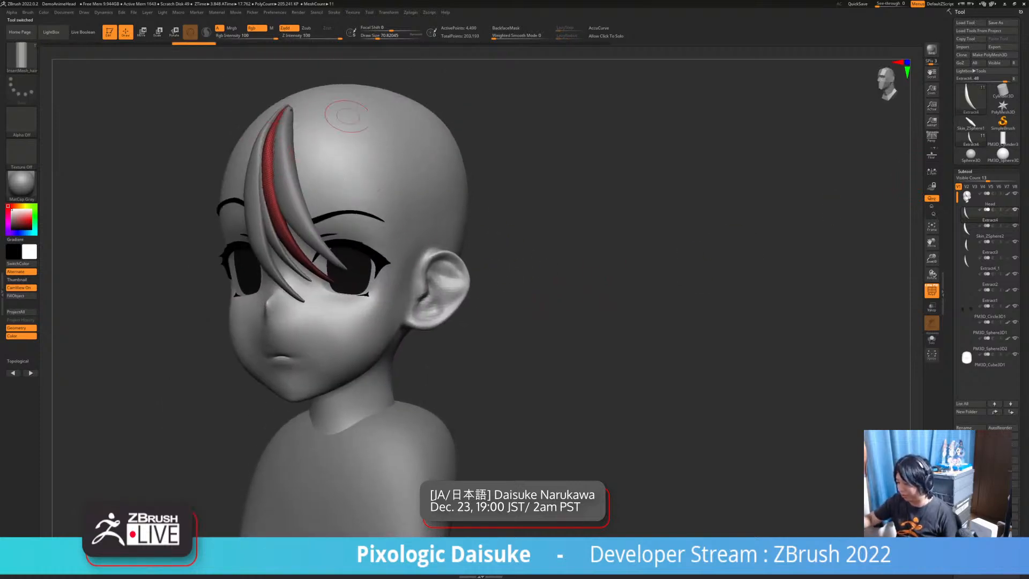
Try drawing hair strands down the side of the head beside the bangs, undoing each attempt
{"action": "left_click_drag", "start_coordinate": [401, 271], "coordinate": [344, 369]}
{"action": "mouse_move", "coordinate": [512, 227]}
{"action": "right_mouse_down"}
{"action": "mouse_move", "coordinate": [463, 226]}
{"action": "mouse_move", "coordinate": [440, 242]}
{"action": "mouse_move", "coordinate": [450, 242]}
{"action": "mouse_move", "coordinate": [375, 243]}
{"action": "mouse_move", "coordinate": [530, 240]}
{"action": "mouse_move", "coordinate": [506, 260]}
{"action": "mouse_move", "coordinate": [477, 263]}
{"action": "mouse_move", "coordinate": [427, 253]}
{"action": "right_mouse_up"}
{"action": "right_click_drag", "start_coordinate": [370, 176], "coordinate": [364, 205]}
{"action": "key", "text": "ctrl+z"}
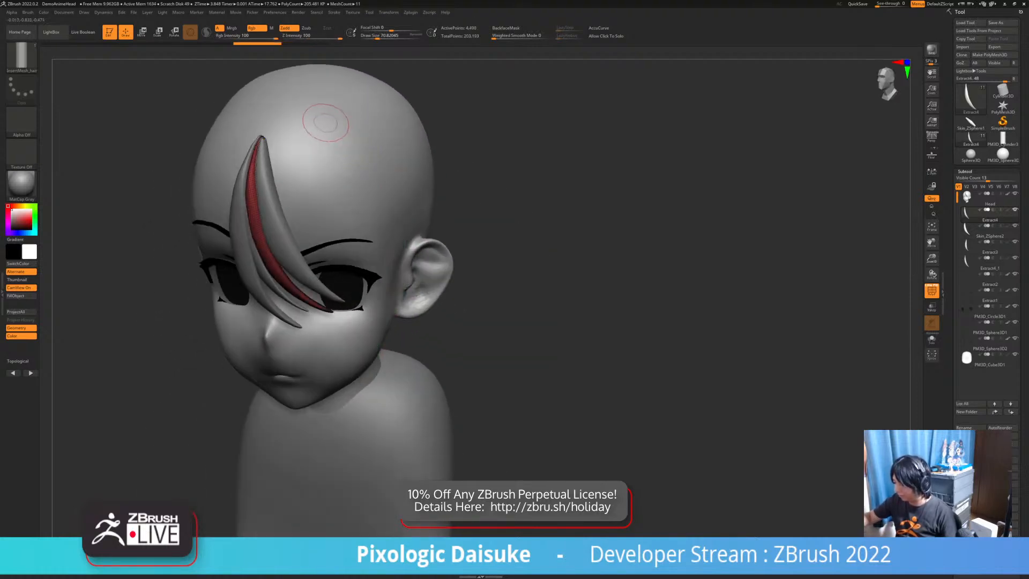
{"action": "left_click_drag", "start_coordinate": [384, 425], "coordinate": [384, 425]}
{"action": "mouse_move", "coordinate": [375, 252]}
{"action": "right_mouse_down"}
{"action": "mouse_move", "coordinate": [406, 230]}
{"action": "mouse_move", "coordinate": [273, 233]}
{"action": "mouse_move", "coordinate": [335, 238]}
{"action": "mouse_move", "coordinate": [248, 203]}
{"action": "mouse_move", "coordinate": [305, 201]}
{"action": "right_mouse_up"}
{"action": "key", "text": "ctrl+z"}
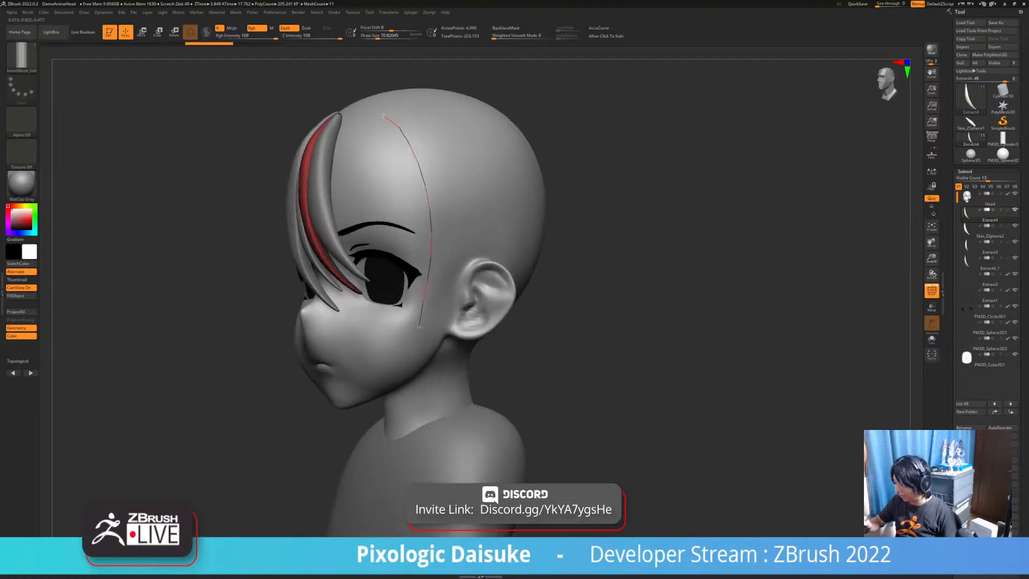
Draw a long tapered strand from the crown down in front of the character's left ear to the shoulder
{"action": "left_click_drag", "start_coordinate": [420, 424], "coordinate": [420, 424]}
{"action": "mouse_move", "coordinate": [364, 292]}
{"action": "right_mouse_down"}
{"action": "mouse_move", "coordinate": [396, 292]}
{"action": "mouse_move", "coordinate": [370, 265]}
{"action": "right_mouse_up"}
{"action": "right_click_drag", "start_coordinate": [370, 265], "coordinate": [382, 264]}
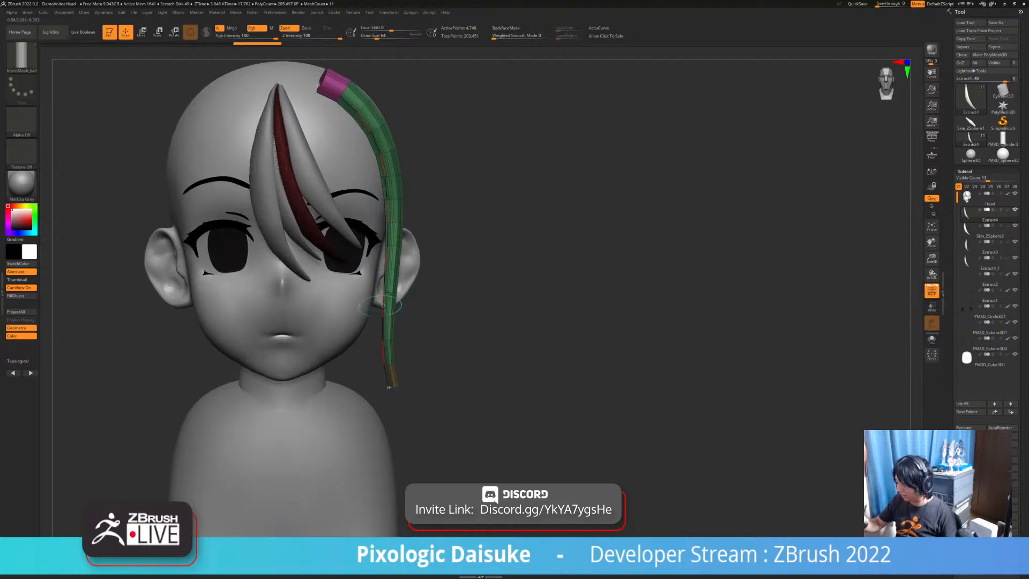
{"action": "right_click_drag", "start_coordinate": [393, 363], "coordinate": [354, 364]}
{"action": "mouse_move", "coordinate": [406, 281]}
{"action": "right_mouse_down"}
{"action": "mouse_move", "coordinate": [446, 282]}
{"action": "mouse_move", "coordinate": [415, 268]}
{"action": "mouse_move", "coordinate": [421, 253]}
{"action": "right_mouse_up"}
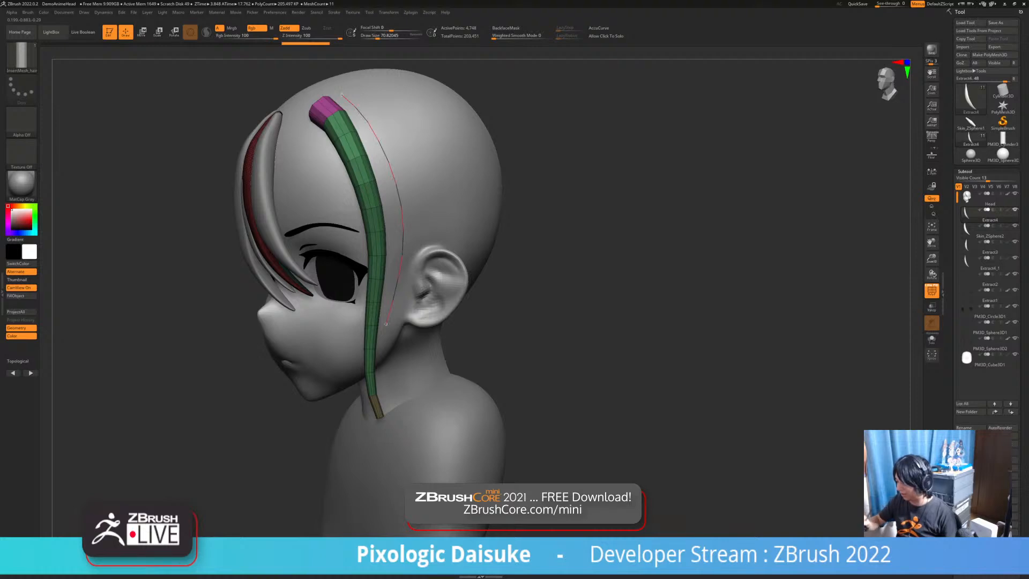
Try a second strand just behind the long side strand, then undo it
{"action": "left_click_drag", "start_coordinate": [392, 303], "coordinate": [387, 338]}
{"action": "right_click_drag", "start_coordinate": [449, 314], "coordinate": [463, 382]}
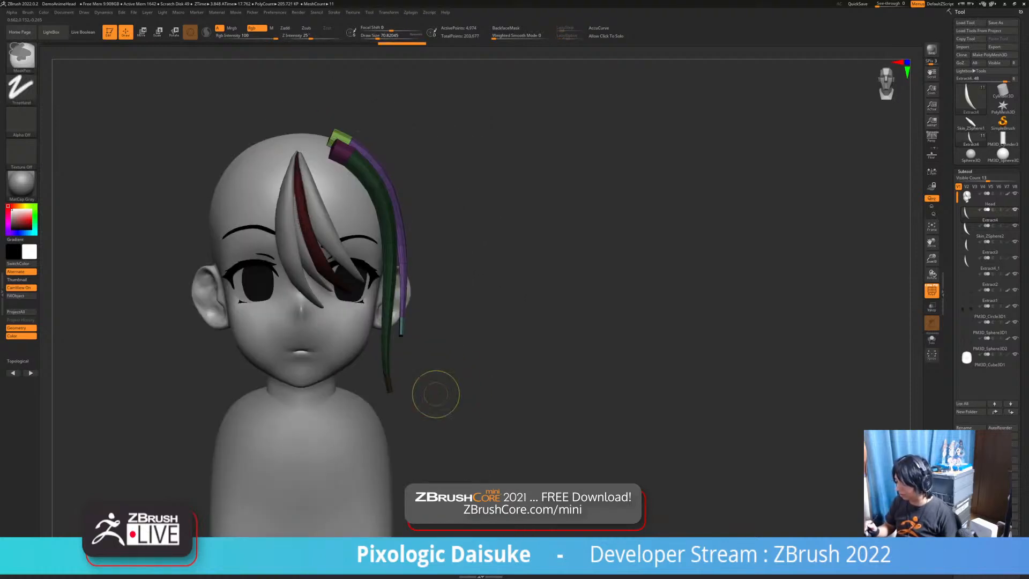
{"action": "key", "text": "ctrl+z"}
{"action": "key", "text": "ctrl+z"}
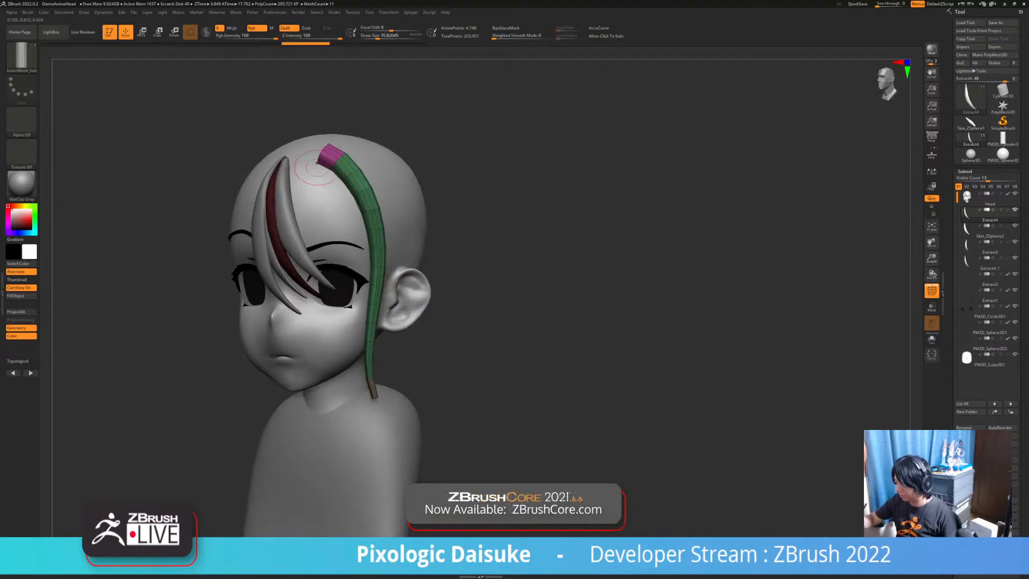
Draw a short, thick strand between the bangs and the long side strand, ending near the eye's outer corner
{"action": "left_click_drag", "start_coordinate": [354, 273], "coordinate": [344, 325]}
{"action": "key", "text": "ctrl+z"}
{"action": "left_click_drag", "start_coordinate": [358, 283], "coordinate": [359, 284]}
{"action": "right_click_drag", "start_coordinate": [343, 268], "coordinate": [351, 276]}
{"action": "right_click_drag", "start_coordinate": [321, 231], "coordinate": [320, 276], "text": "ctrl"}
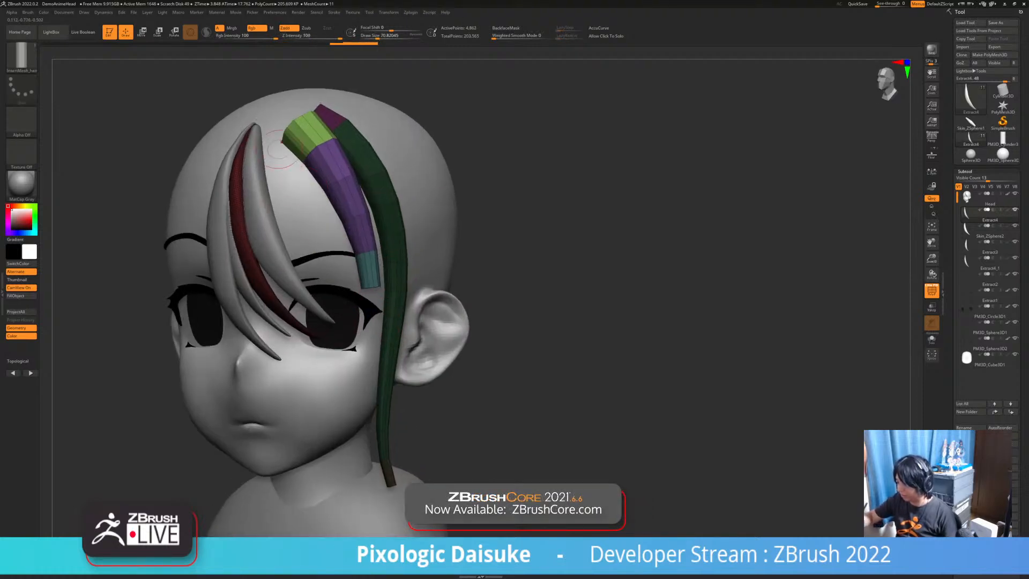
Try adding a thin strand between the central bangs and the short, thick strand
{"action": "left_click_drag", "start_coordinate": [353, 291], "coordinate": [346, 300]}
{"action": "key", "text": "ctrl+z"}
{"action": "mouse_move", "coordinate": [257, 252]}
{"action": "right_mouse_down", "text": "ctrl"}
{"action": "mouse_move", "coordinate": [255, 212]}
{"action": "mouse_move", "coordinate": [277, 193]}
{"action": "right_mouse_up", "text": "ctrl"}
Try a tapered strand from the hairline to the eye on the opposite side of the bangs, redrawing it once
{"action": "left_click_drag", "start_coordinate": [284, 171], "coordinate": [279, 282]}
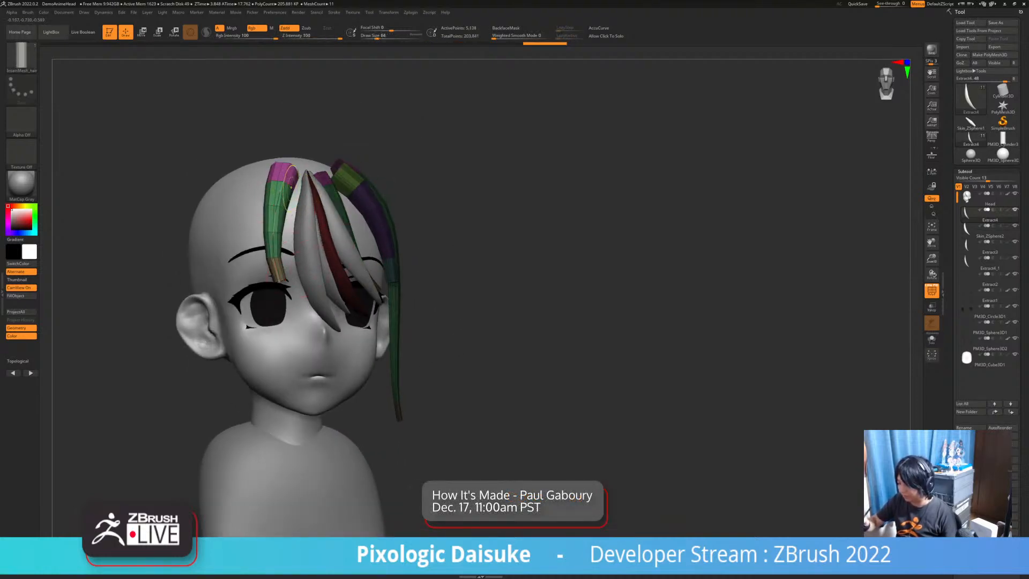
{"action": "right_click_drag", "start_coordinate": [257, 202], "coordinate": [259, 241], "text": "ctrl"}
{"action": "key", "text": "ctrl+z"}
{"action": "left_click_drag", "start_coordinate": [275, 347], "coordinate": [276, 348]}
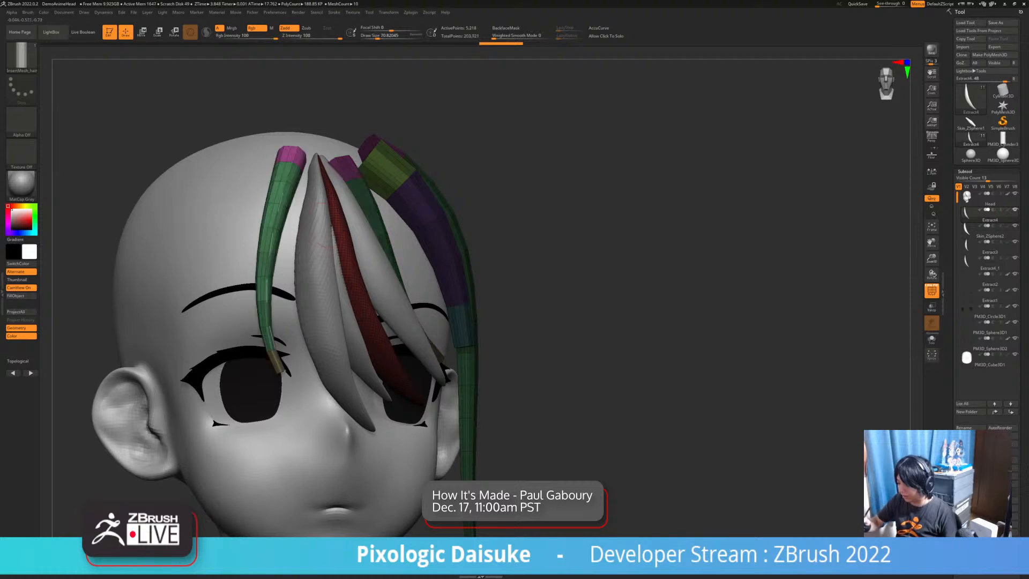
Increase the Draw Size to about 104 and undo the thin strands added beside the bangs
{"action": "left_click", "coordinate": [381, 36]}
{"action": "left_click", "coordinate": [268, 284]}
{"action": "mouse_move", "coordinate": [333, 278]}
{"action": "right_mouse_down"}
{"action": "mouse_move", "coordinate": [309, 307]}
{"action": "mouse_move", "coordinate": [208, 193]}
{"action": "mouse_move", "coordinate": [252, 198]}
{"action": "mouse_move", "coordinate": [289, 187]}
{"action": "mouse_move", "coordinate": [208, 214]}
{"action": "mouse_move", "coordinate": [199, 198]}
{"action": "right_mouse_up"}
{"action": "right_click_drag", "start_coordinate": [515, 332], "coordinate": [500, 360]}
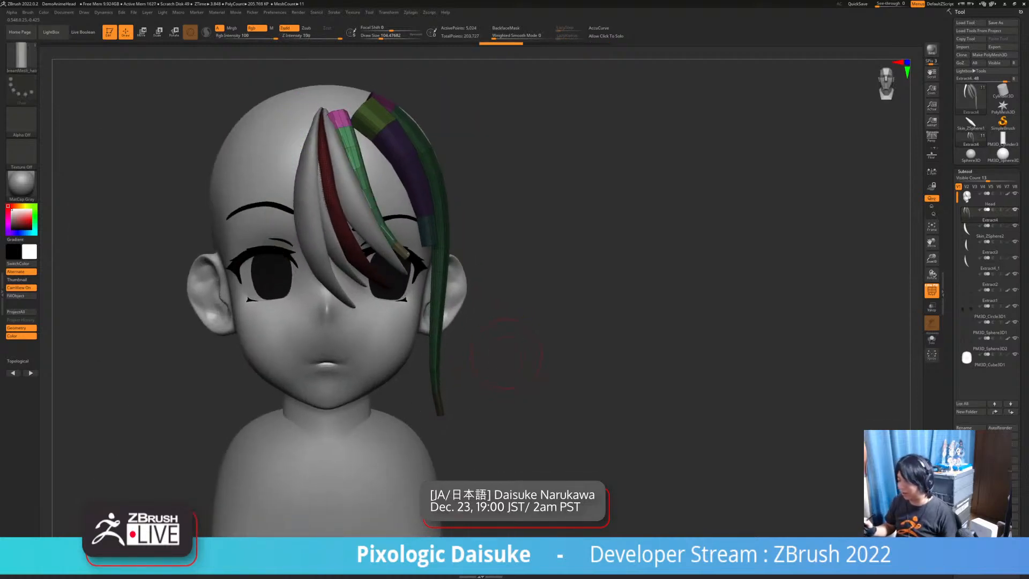
{"action": "key", "text": "ctrl+z"}
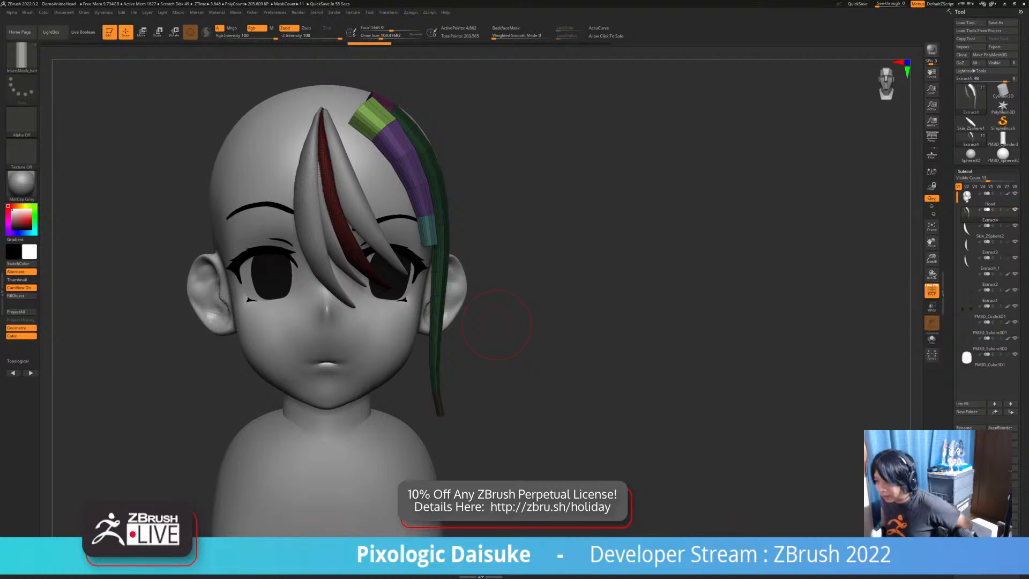
Draw a long, thick tapered strand from the crown past the character's right ear down to the shoulder
{"action": "left_click_drag", "start_coordinate": [497, 325], "coordinate": [238, 106]}
{"action": "mouse_move", "coordinate": [107, 129]}
{"action": "left_mouse_down"}
{"action": "mouse_move", "coordinate": [64, 134]}
{"action": "mouse_move", "coordinate": [226, 141]}
{"action": "mouse_move", "coordinate": [242, 113]}
{"action": "left_mouse_up"}
{"action": "key", "text": "ctrl+z"}
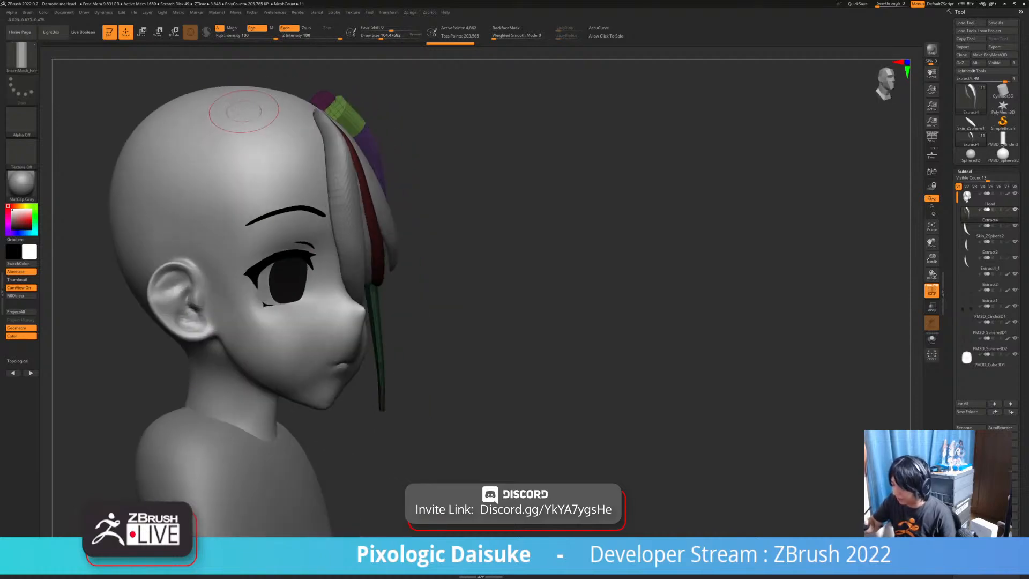
{"action": "left_click_drag", "start_coordinate": [215, 374], "coordinate": [215, 375]}
{"action": "left_click_drag", "start_coordinate": [471, 322], "coordinate": [272, 134]}
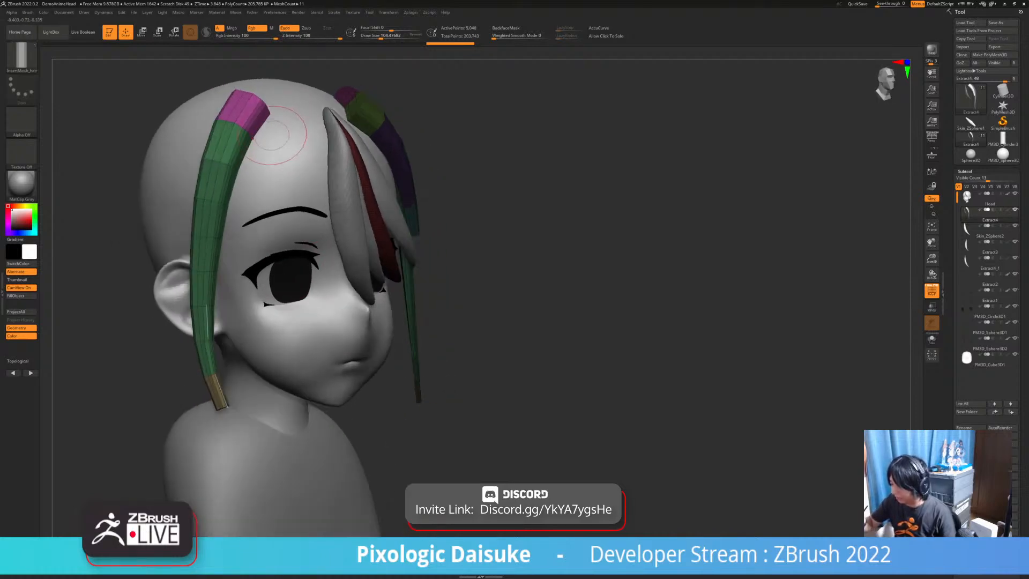
Draw two shorter tapered strands between the long side strand and the central bangs, down to the character's right eye, undoing the first attempt
{"action": "left_click_drag", "start_coordinate": [251, 207], "coordinate": [247, 272]}
{"action": "key", "text": "ctrl+z"}
{"action": "key", "text": "ctrl+z"}
{"action": "left_click_drag", "start_coordinate": [278, 121], "coordinate": [249, 268]}
{"action": "left_click_drag", "start_coordinate": [471, 321], "coordinate": [445, 311]}
{"action": "left_click_drag", "start_coordinate": [303, 141], "coordinate": [308, 271]}
{"action": "left_click_drag", "start_coordinate": [428, 300], "coordinate": [403, 294]}
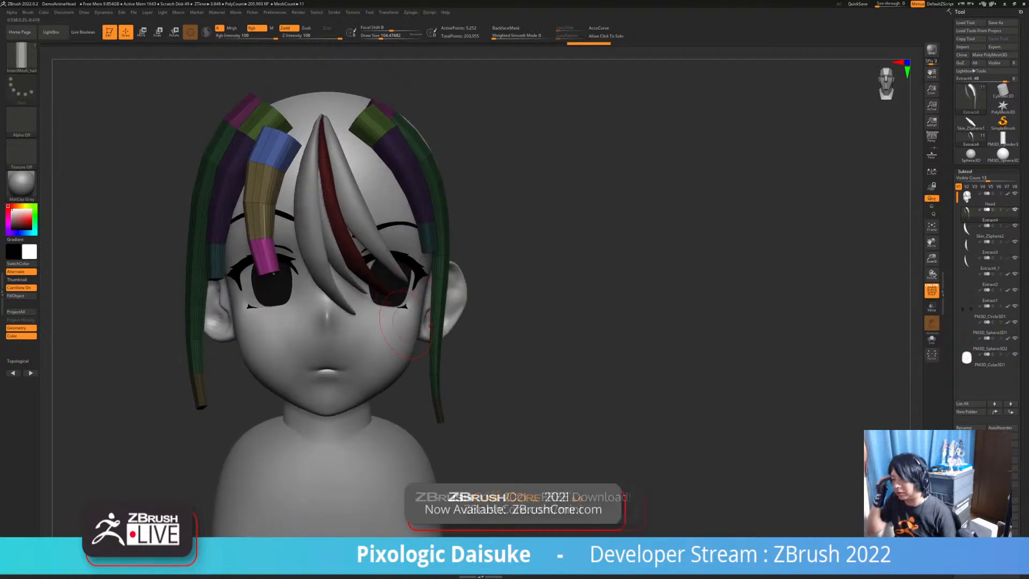
Enlarge the Smooth brush and round off the short strands above the character's right eye, tapering their tips
{"action": "mouse_move", "coordinate": [374, 348]}
{"action": "right_mouse_down"}
{"action": "mouse_move", "coordinate": [472, 349]}
{"action": "mouse_move", "coordinate": [418, 349]}
{"action": "right_mouse_up"}
{"action": "key", "text": "shift"}
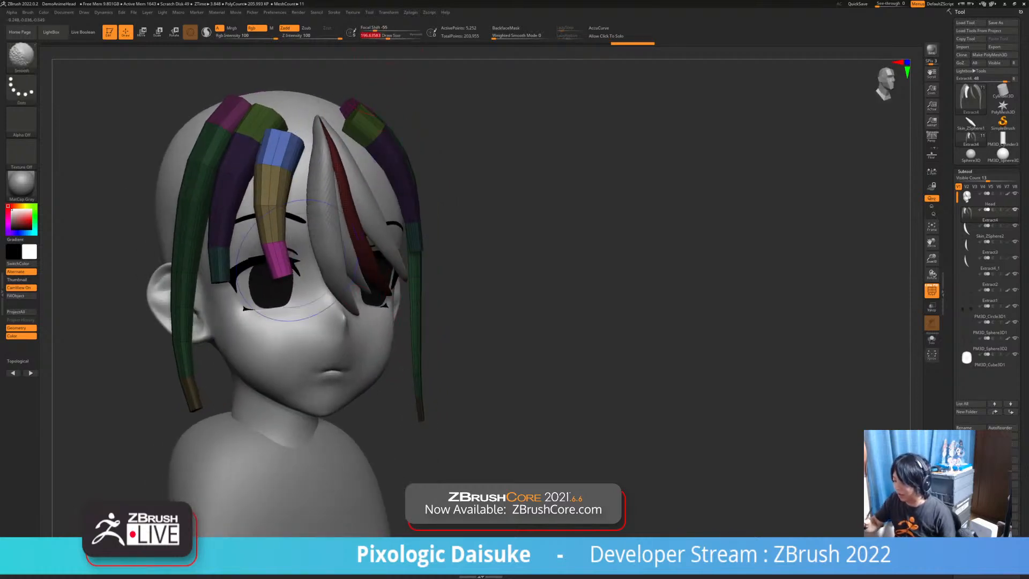
{"action": "key", "text": "ctrl"}
{"action": "key", "text": "shift"}
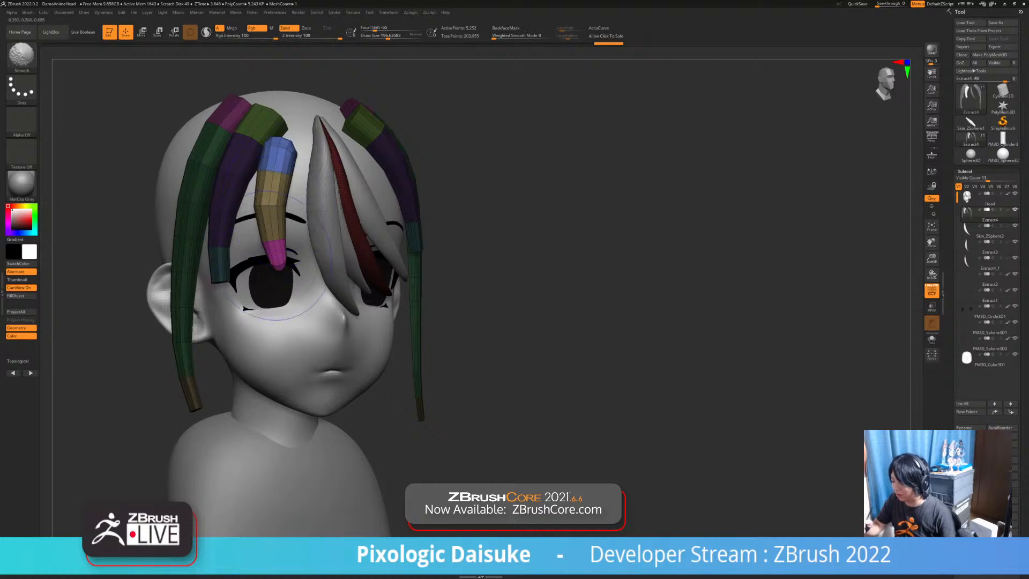
{"action": "right_click_drag", "start_coordinate": [230, 284], "coordinate": [284, 269]}
{"action": "key", "text": "shift"}
{"action": "left_click_drag", "start_coordinate": [434, 252], "coordinate": [439, 270], "text": "ctrl"}
{"action": "key", "text": "shift"}
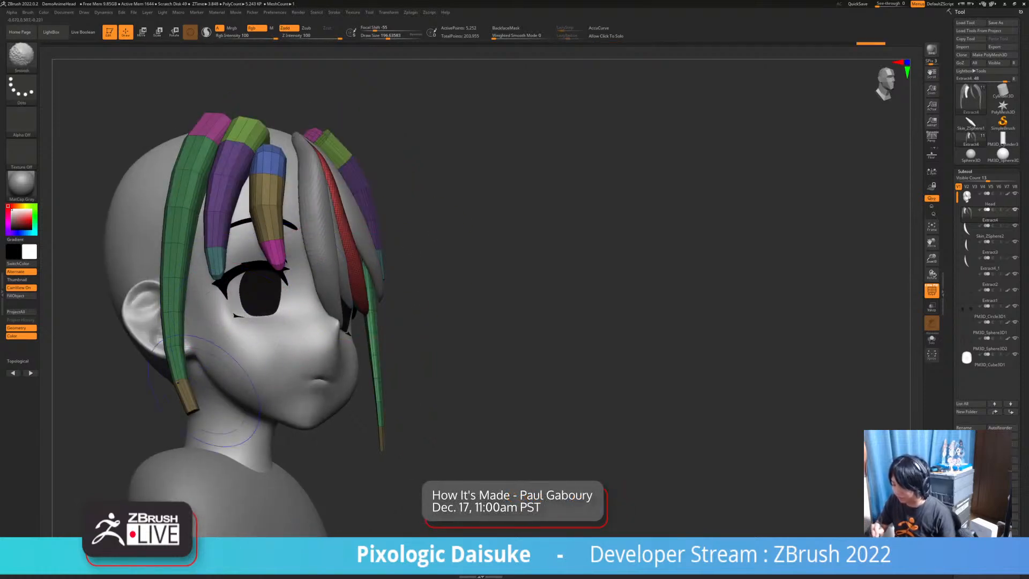
Smooth the blunt tips of the long side strands near the shoulders into points
{"action": "left_click_drag", "start_coordinate": [185, 383], "coordinate": [195, 423], "text": "shift"}
{"action": "right_click_drag", "start_coordinate": [300, 365], "coordinate": [230, 359]}
{"action": "key", "text": "shift"}
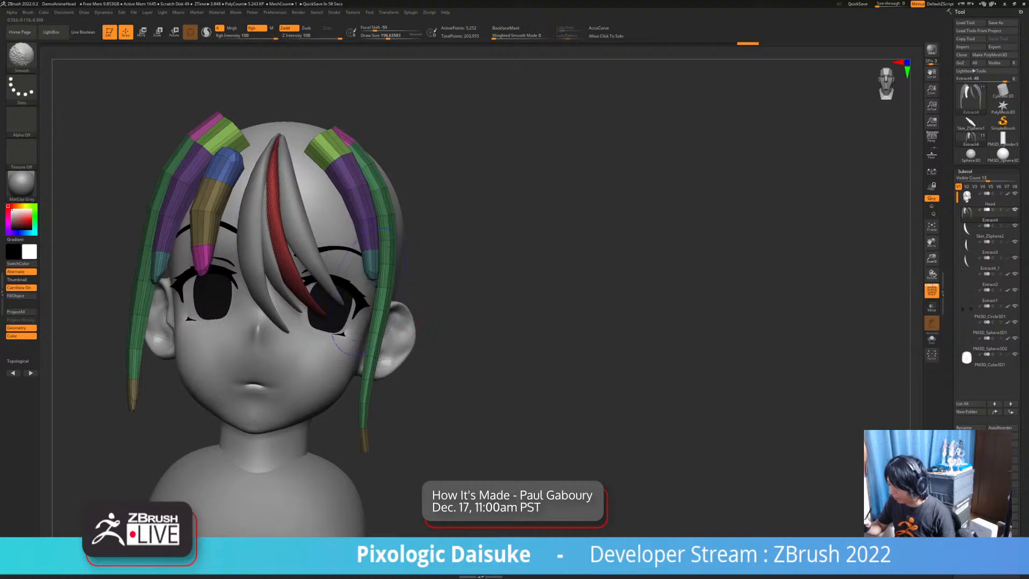
{"action": "right_click_drag", "start_coordinate": [375, 284], "coordinate": [316, 289]}
{"action": "mouse_move", "coordinate": [349, 402]}
{"action": "left_mouse_down", "text": "shift"}
{"action": "mouse_move", "coordinate": [354, 461]}
{"action": "mouse_move", "coordinate": [348, 439]}
{"action": "left_mouse_up", "text": "shift"}
{"action": "mouse_move", "coordinate": [348, 439]}
{"action": "right_mouse_down"}
{"action": "mouse_move", "coordinate": [383, 437]}
{"action": "mouse_move", "coordinate": [381, 385]}
{"action": "mouse_move", "coordinate": [416, 375]}
{"action": "mouse_move", "coordinate": [343, 378]}
{"action": "mouse_move", "coordinate": [447, 378]}
{"action": "mouse_move", "coordinate": [322, 370]}
{"action": "mouse_move", "coordinate": [410, 311]}
{"action": "mouse_move", "coordinate": [445, 313]}
{"action": "mouse_move", "coordinate": [385, 316]}
{"action": "mouse_move", "coordinate": [407, 316]}
{"action": "mouse_move", "coordinate": [354, 295]}
{"action": "mouse_move", "coordinate": [407, 311]}
{"action": "right_mouse_up"}
Switch to the SnakeHook brush at a Draw Size of about 298 for reshaping the strands
{"action": "left_click", "coordinate": [21, 54]}
{"action": "left_click", "coordinate": [354, 81]}
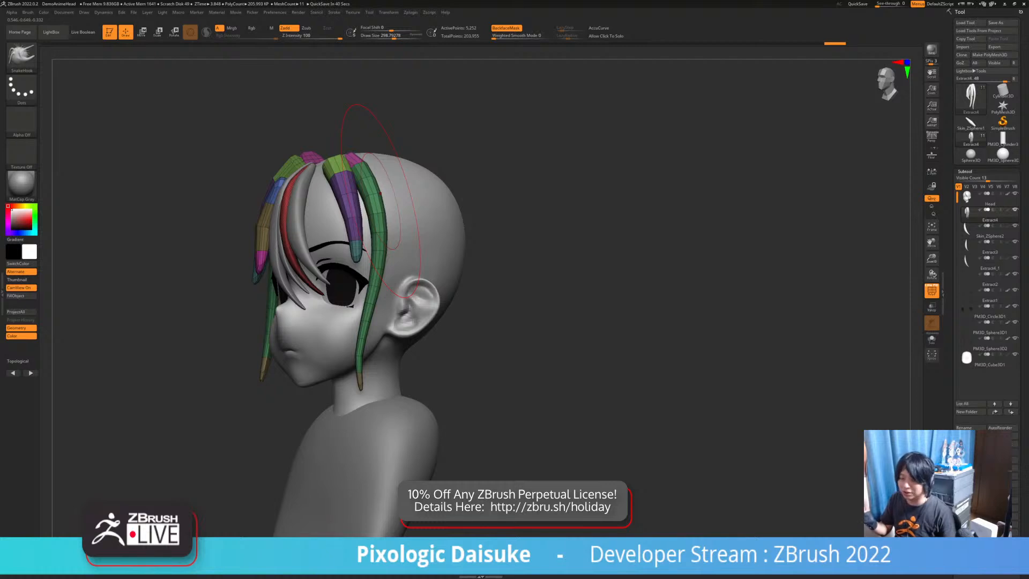
{"action": "mouse_move", "coordinate": [380, 193]}
{"action": "right_mouse_down"}
{"action": "mouse_move", "coordinate": [407, 206]}
{"action": "mouse_move", "coordinate": [375, 228]}
{"action": "mouse_move", "coordinate": [437, 228]}
{"action": "mouse_move", "coordinate": [426, 239]}
{"action": "mouse_move", "coordinate": [441, 247]}
{"action": "mouse_move", "coordinate": [435, 278]}
{"action": "mouse_move", "coordinate": [400, 252]}
{"action": "mouse_move", "coordinate": [436, 231]}
{"action": "right_mouse_up"}
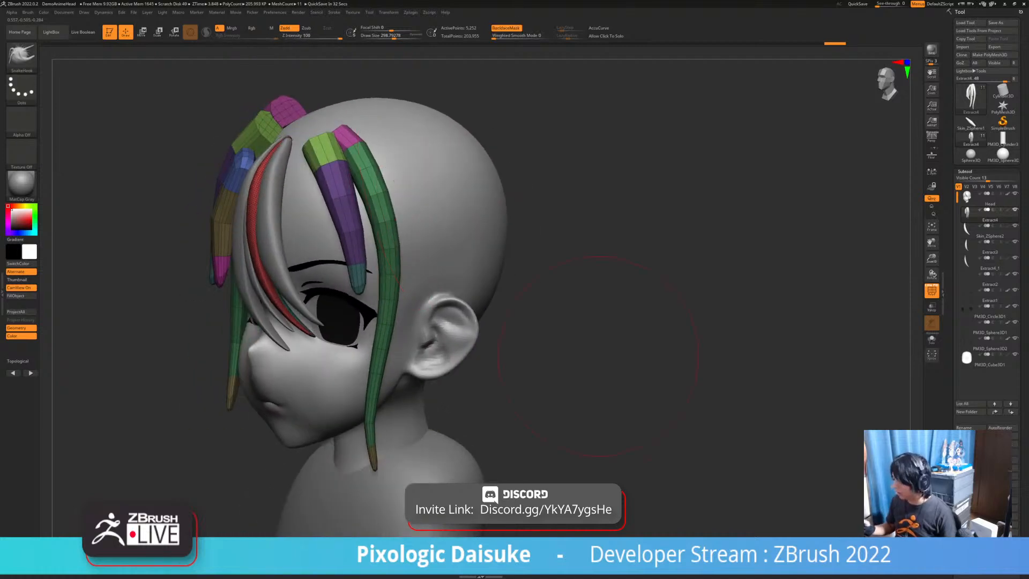
Apply Auto Groups to the hair strands so each separate strand gets its own polygroup, checking it with undo and redo
{"action": "key", "text": "n"}
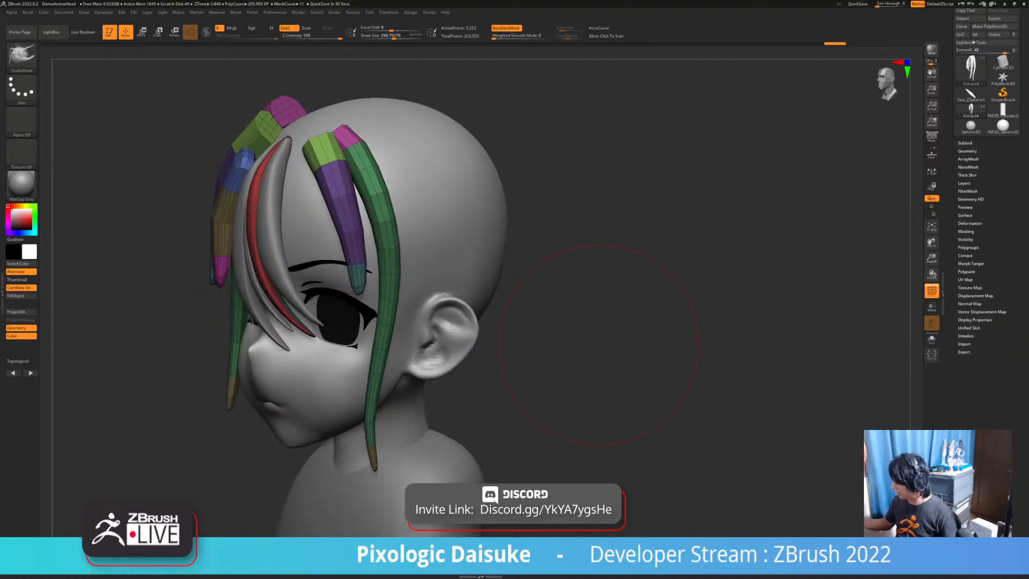
{"action": "left_click", "coordinate": [968, 247]}
{"action": "left_click", "coordinate": [968, 255]}
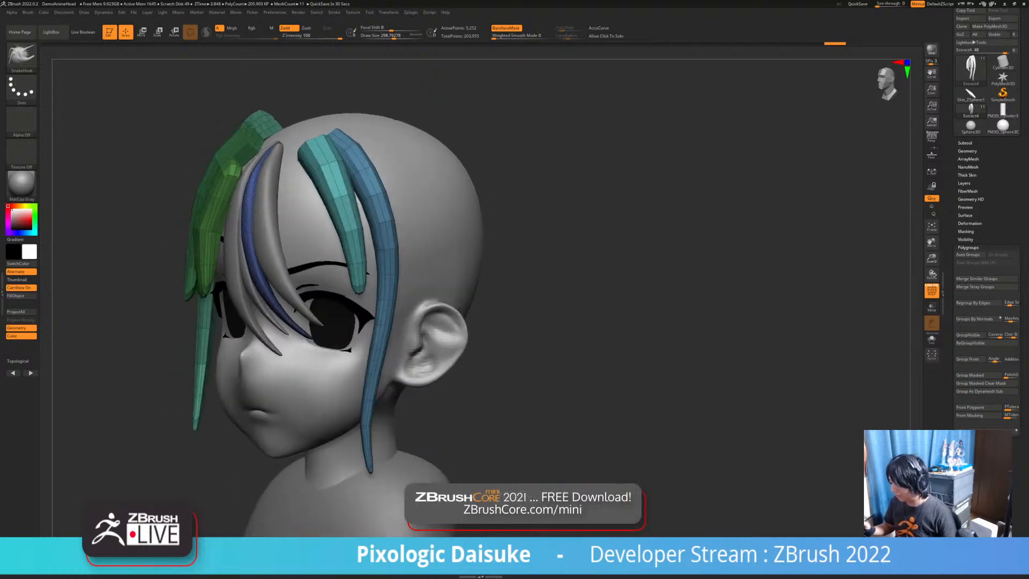
{"action": "key", "text": "ctrl+z"}
{"action": "key", "text": "ctrl+shift+z"}
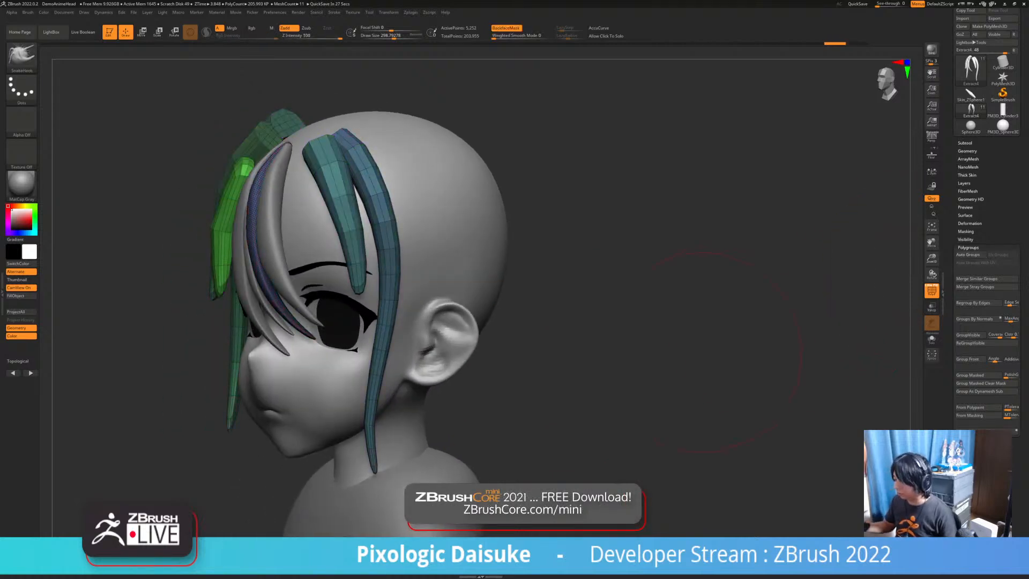
Reshape the strands on the character's left side with SnakeHook, adjusting their curve from the crown past the eye
{"action": "left_click_drag", "start_coordinate": [581, 375], "coordinate": [423, 296]}
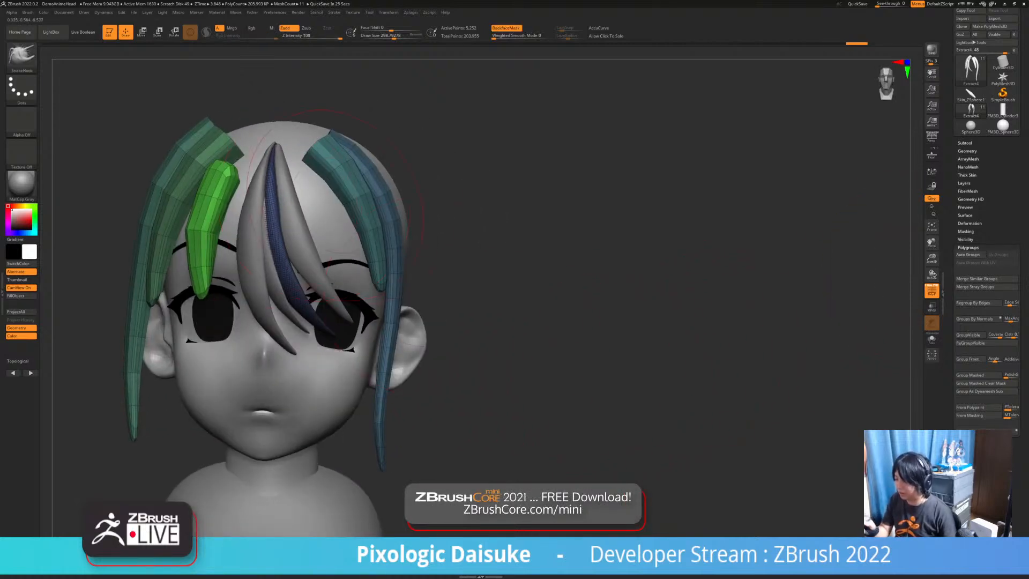
{"action": "left_click_drag", "start_coordinate": [557, 322], "coordinate": [428, 300]}
{"action": "left_click_drag", "start_coordinate": [412, 155], "coordinate": [399, 159]}
{"action": "left_click_drag", "start_coordinate": [552, 257], "coordinate": [573, 300]}
{"action": "left_click_drag", "start_coordinate": [387, 160], "coordinate": [396, 156]}
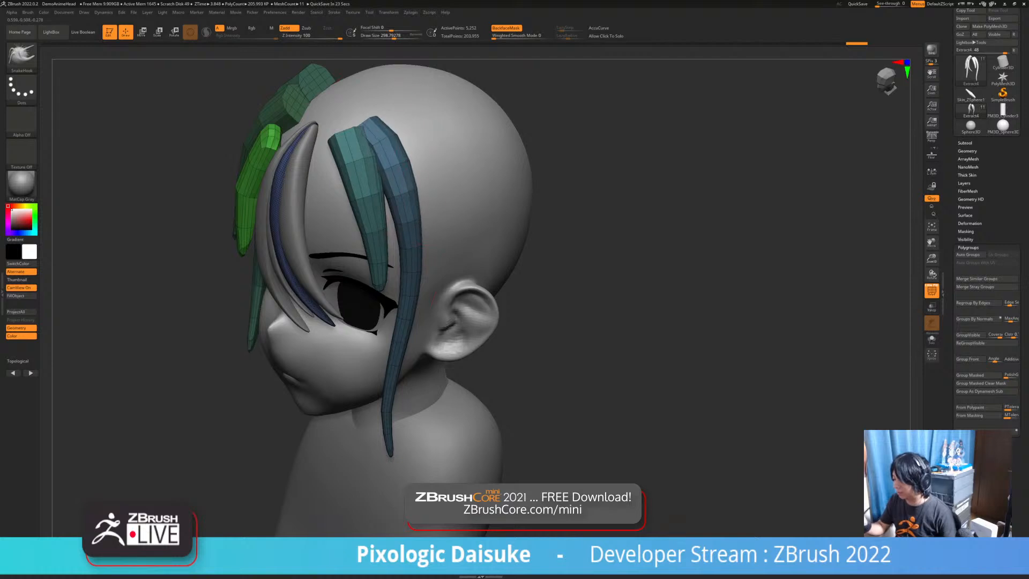
{"action": "left_click_drag", "start_coordinate": [568, 305], "coordinate": [563, 281]}
{"action": "left_click_drag", "start_coordinate": [415, 225], "coordinate": [425, 222]}
{"action": "mouse_move", "coordinate": [579, 305]}
{"action": "left_mouse_down"}
{"action": "mouse_move", "coordinate": [536, 284]}
{"action": "mouse_move", "coordinate": [568, 290]}
{"action": "left_mouse_up"}
{"action": "left_click_drag", "start_coordinate": [397, 284], "coordinate": [402, 283]}
{"action": "left_click_drag", "start_coordinate": [566, 278], "coordinate": [558, 324]}
{"action": "left_click_drag", "start_coordinate": [410, 196], "coordinate": [415, 197]}
{"action": "left_click_drag", "start_coordinate": [559, 268], "coordinate": [760, 236]}
Reshape and smooth the short strand above the character's right eye, adjusting its root and tip
{"action": "right_click_drag", "start_coordinate": [360, 127], "coordinate": [354, 161]}
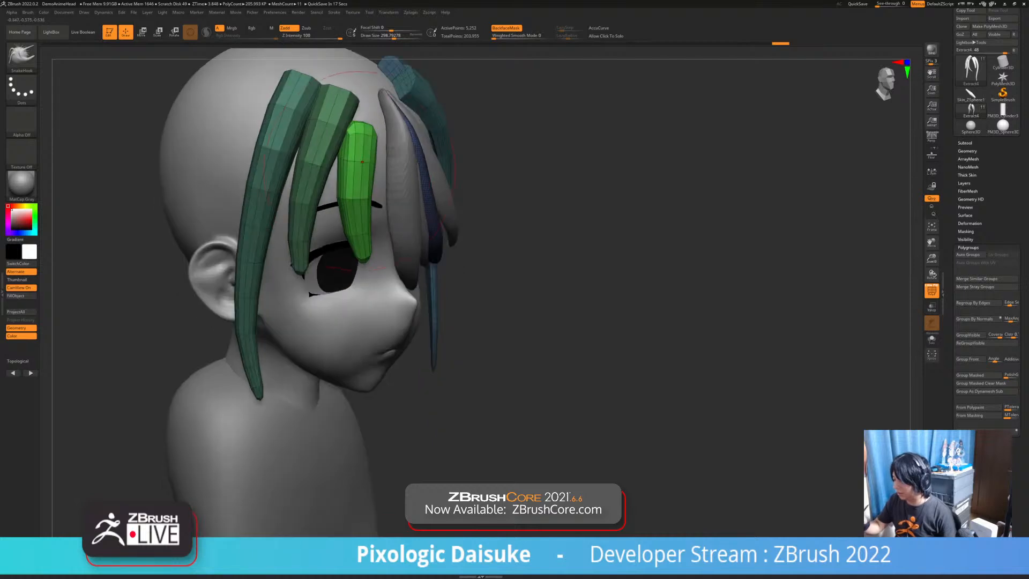
{"action": "right_click_drag", "start_coordinate": [356, 266], "coordinate": [359, 198]}
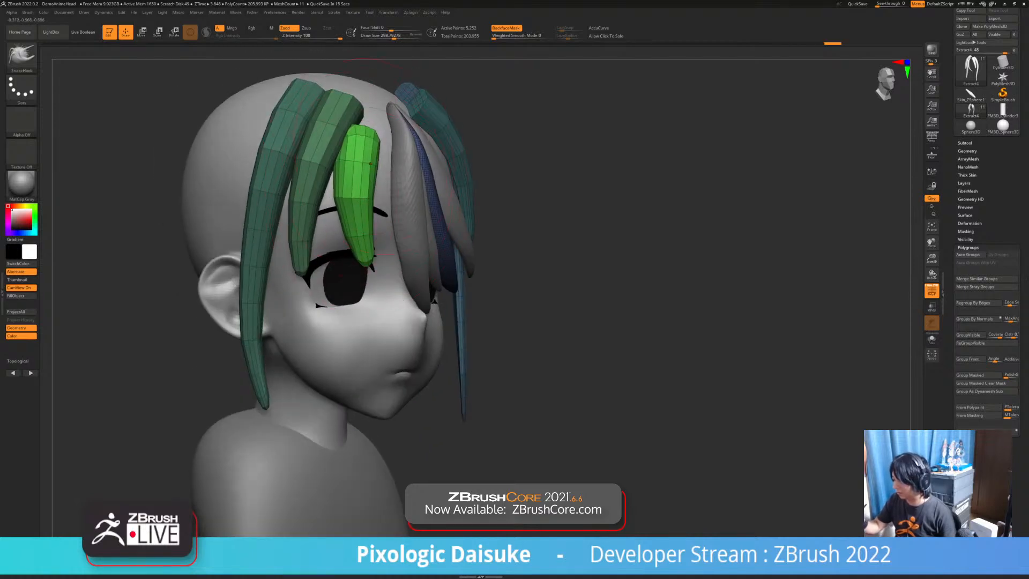
{"action": "key", "text": "shift"}
{"action": "right_click_drag", "start_coordinate": [341, 274], "coordinate": [322, 248]}
{"action": "key", "text": "shift"}
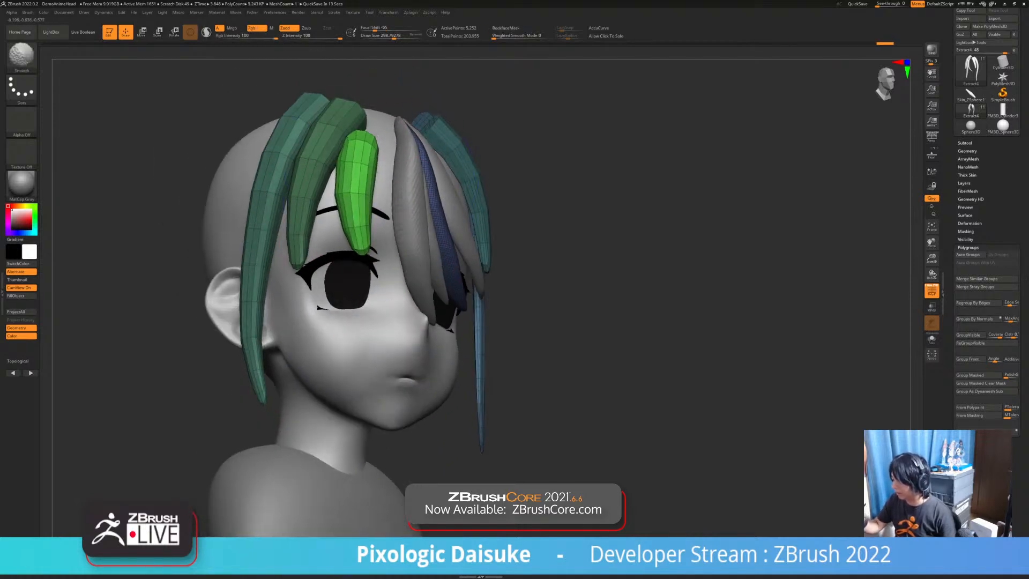
{"action": "mouse_move", "coordinate": [397, 173]}
{"action": "right_mouse_down"}
{"action": "mouse_move", "coordinate": [378, 168]}
{"action": "mouse_move", "coordinate": [378, 150]}
{"action": "mouse_move", "coordinate": [410, 180]}
{"action": "mouse_move", "coordinate": [382, 135]}
{"action": "mouse_move", "coordinate": [398, 136]}
{"action": "right_mouse_up"}
{"action": "mouse_move", "coordinate": [319, 209]}
{"action": "right_mouse_down"}
{"action": "mouse_move", "coordinate": [349, 239]}
{"action": "mouse_move", "coordinate": [303, 235]}
{"action": "mouse_move", "coordinate": [310, 273]}
{"action": "mouse_move", "coordinate": [374, 332]}
{"action": "mouse_move", "coordinate": [327, 328]}
{"action": "mouse_move", "coordinate": [430, 318]}
{"action": "mouse_move", "coordinate": [439, 356]}
{"action": "right_mouse_up"}
Enable Topological auto masking for the SnakeHook brush and turn off BackfaceMask
{"action": "left_click", "coordinate": [27, 11]}
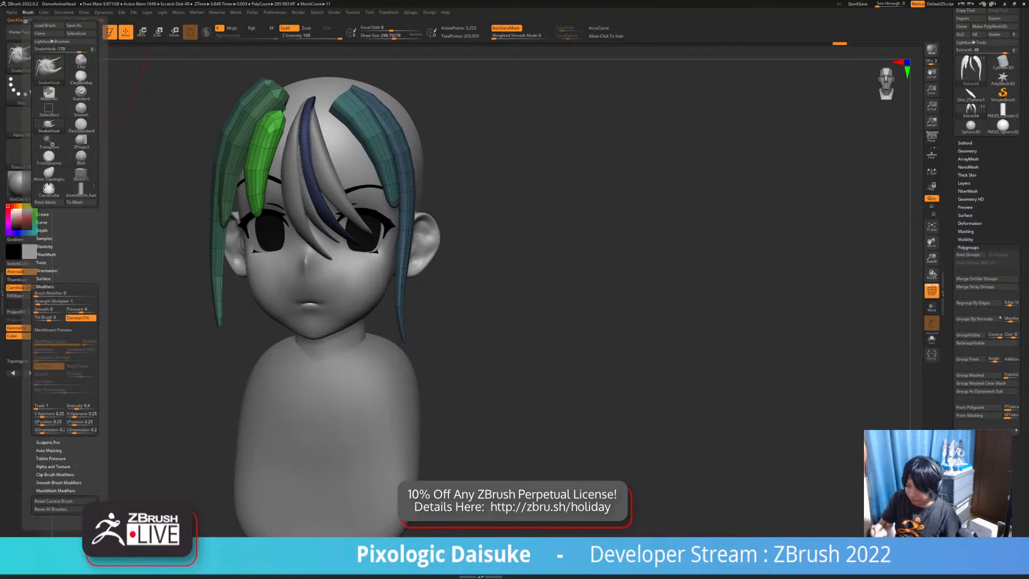
{"action": "left_click_drag", "start_coordinate": [77, 252], "coordinate": [77, 208]}
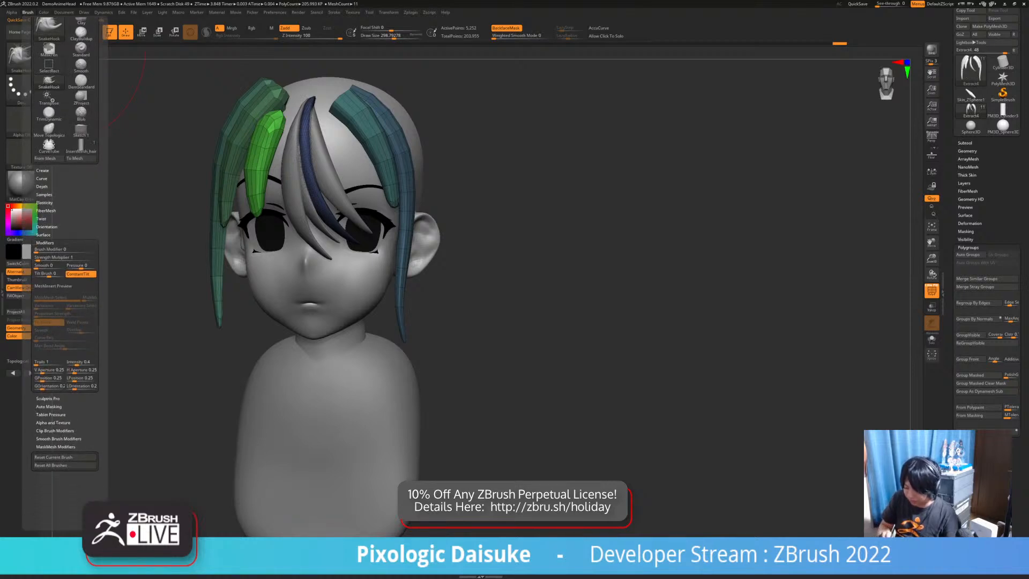
{"action": "left_click", "coordinate": [49, 406]}
{"action": "left_click", "coordinate": [46, 414]}
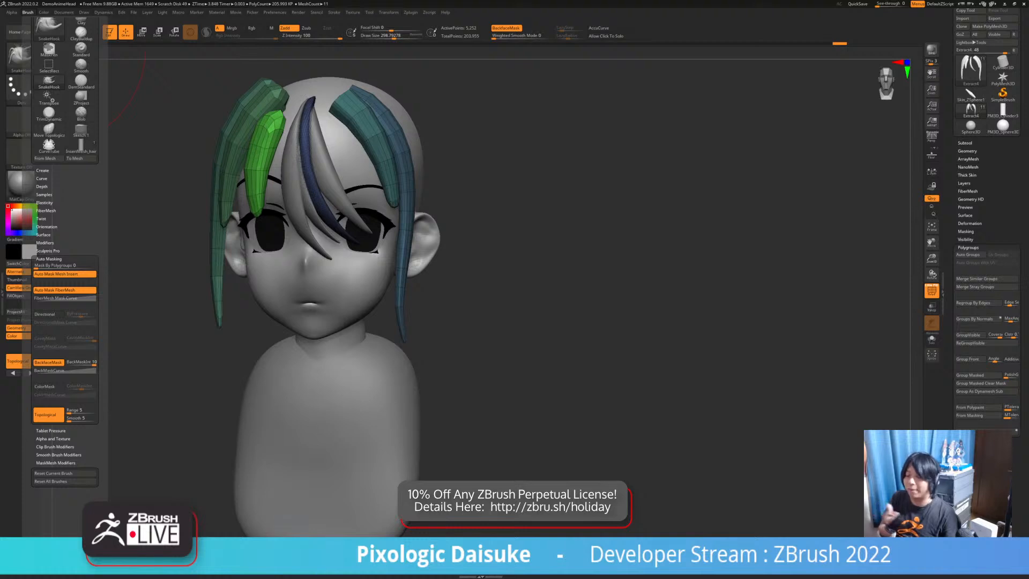
{"action": "left_click_drag", "start_coordinate": [140, 214], "coordinate": [242, 219]}
{"action": "left_click", "coordinate": [506, 28]}
Pull the strands on the character's right side into shape with the topologically masked SnakeHook brush
{"action": "left_click_drag", "start_coordinate": [471, 118], "coordinate": [260, 169]}
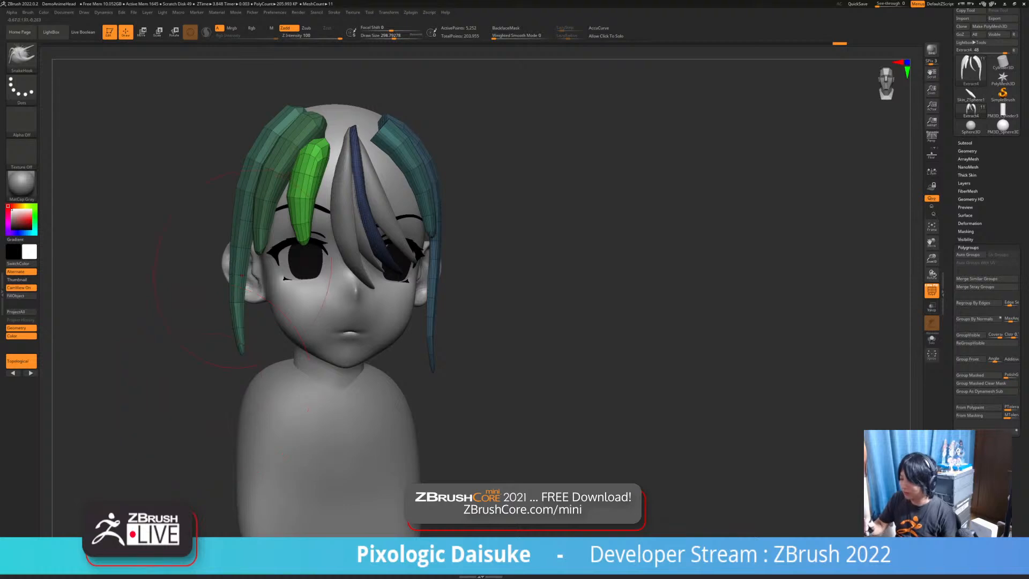
{"action": "left_click_drag", "start_coordinate": [212, 383], "coordinate": [261, 236]}
{"action": "left_click_drag", "start_coordinate": [289, 135], "coordinate": [267, 165]}
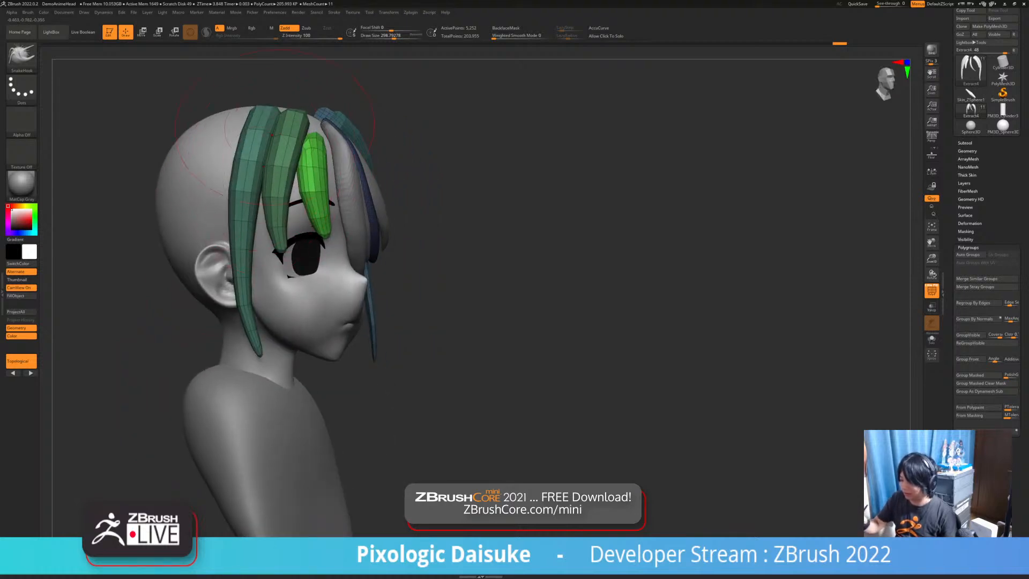
Pull the two darker green strands beside the character's right eye slightly up and inward with SnakeHook, refining their curves
{"action": "right_click_drag", "start_coordinate": [272, 135], "coordinate": [284, 311]}
{"action": "left_click", "coordinate": [287, 165], "text": "ctrl+shift"}
{"action": "left_click", "coordinate": [393, 198], "text": "ctrl+shift"}
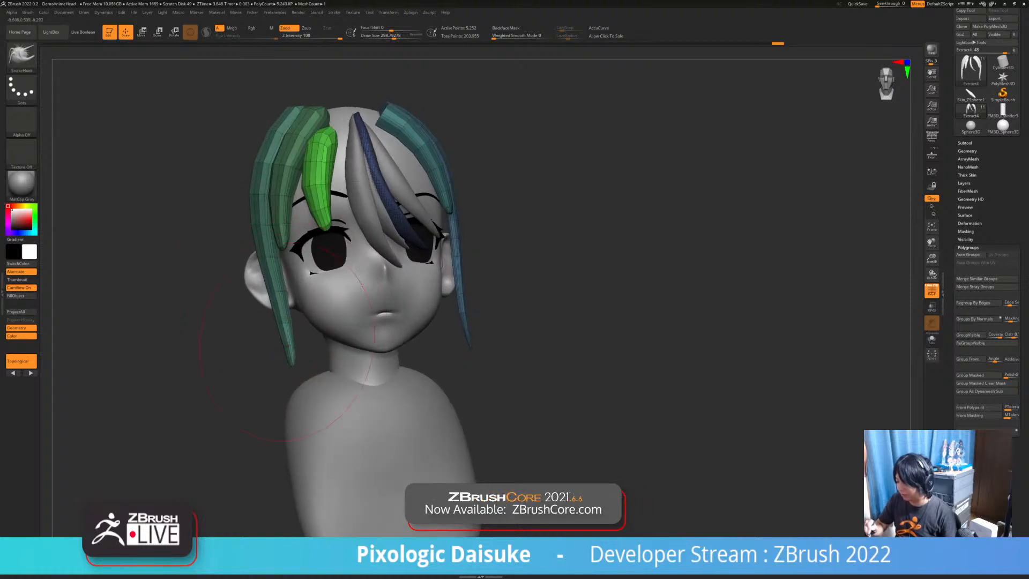
{"action": "left_click_drag", "start_coordinate": [283, 204], "coordinate": [279, 187]}
{"action": "left_click_drag", "start_coordinate": [264, 241], "coordinate": [270, 239]}
{"action": "right_click_drag", "start_coordinate": [276, 161], "coordinate": [292, 160]}
{"action": "left_click_drag", "start_coordinate": [259, 161], "coordinate": [263, 155]}
{"action": "right_click_drag", "start_coordinate": [289, 177], "coordinate": [261, 179]}
{"action": "left_click_drag", "start_coordinate": [270, 161], "coordinate": [274, 156]}
{"action": "mouse_move", "coordinate": [268, 187]}
{"action": "right_mouse_down"}
{"action": "mouse_move", "coordinate": [300, 214]}
{"action": "mouse_move", "coordinate": [269, 226]}
{"action": "right_mouse_up"}
{"action": "left_click_drag", "start_coordinate": [269, 226], "coordinate": [275, 222]}
{"action": "mouse_move", "coordinate": [275, 214]}
{"action": "right_mouse_down"}
{"action": "mouse_move", "coordinate": [292, 223]}
{"action": "mouse_move", "coordinate": [249, 214]}
{"action": "mouse_move", "coordinate": [300, 236]}
{"action": "right_mouse_up"}
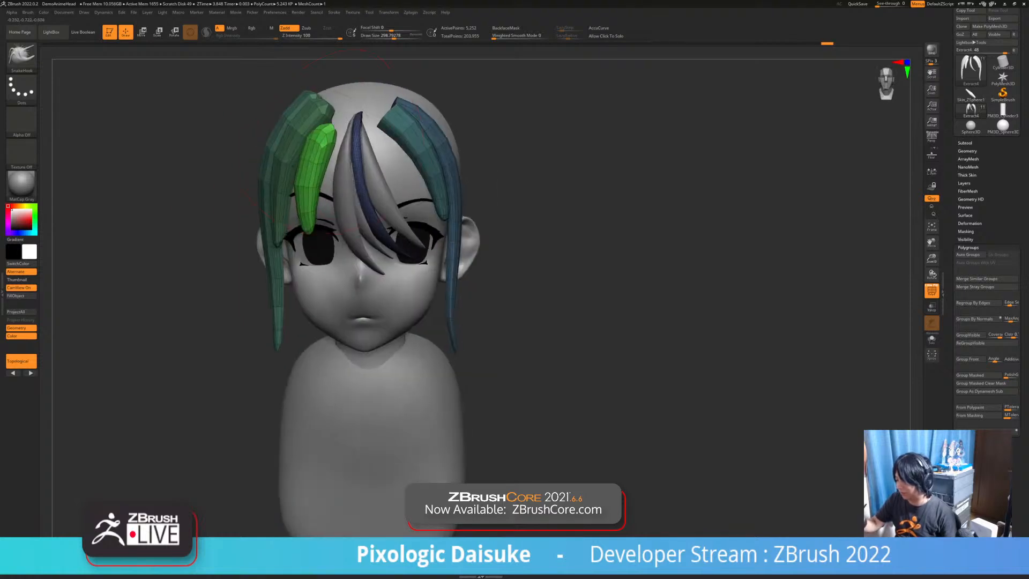
Pull the upper end of the bright green strand up and toward the parting in several small strokes
{"action": "left_click_drag", "start_coordinate": [333, 141], "coordinate": [335, 137]}
{"action": "right_click_drag", "start_coordinate": [338, 144], "coordinate": [302, 149]}
{"action": "left_click_drag", "start_coordinate": [322, 139], "coordinate": [326, 135]}
{"action": "right_click_drag", "start_coordinate": [322, 145], "coordinate": [383, 153]}
{"action": "left_click_drag", "start_coordinate": [328, 141], "coordinate": [331, 136]}
{"action": "mouse_move", "coordinate": [332, 145]}
{"action": "right_mouse_down"}
{"action": "mouse_move", "coordinate": [333, 166]}
{"action": "mouse_move", "coordinate": [286, 158]}
{"action": "right_mouse_up"}
Try to pull the tip of the bright green strand toward the face with a smaller brush
{"action": "left_click_drag", "start_coordinate": [395, 36], "coordinate": [383, 36]}
{"action": "right_click_drag", "start_coordinate": [322, 246], "coordinate": [355, 233]}
{"action": "left_click_drag", "start_coordinate": [332, 241], "coordinate": [337, 240]}
{"action": "key", "text": "ctrl+z"}
{"action": "key", "text": "ctrl+z"}
{"action": "key", "text": "ctrl+z"}
Reshape the lower end of the shorter teal strand over the character's left eye and smooth its tip
{"action": "right_click_drag", "start_coordinate": [358, 273], "coordinate": [313, 269]}
{"action": "right_click_drag", "start_coordinate": [472, 252], "coordinate": [464, 251]}
{"action": "left_click_drag", "start_coordinate": [455, 236], "coordinate": [460, 234]}
{"action": "right_click_drag", "start_coordinate": [477, 244], "coordinate": [442, 247]}
{"action": "left_click_drag", "start_coordinate": [443, 243], "coordinate": [440, 249]}
{"action": "right_click_drag", "start_coordinate": [440, 249], "coordinate": [459, 255]}
{"action": "left_click_drag", "start_coordinate": [442, 235], "coordinate": [438, 244], "text": "shift"}
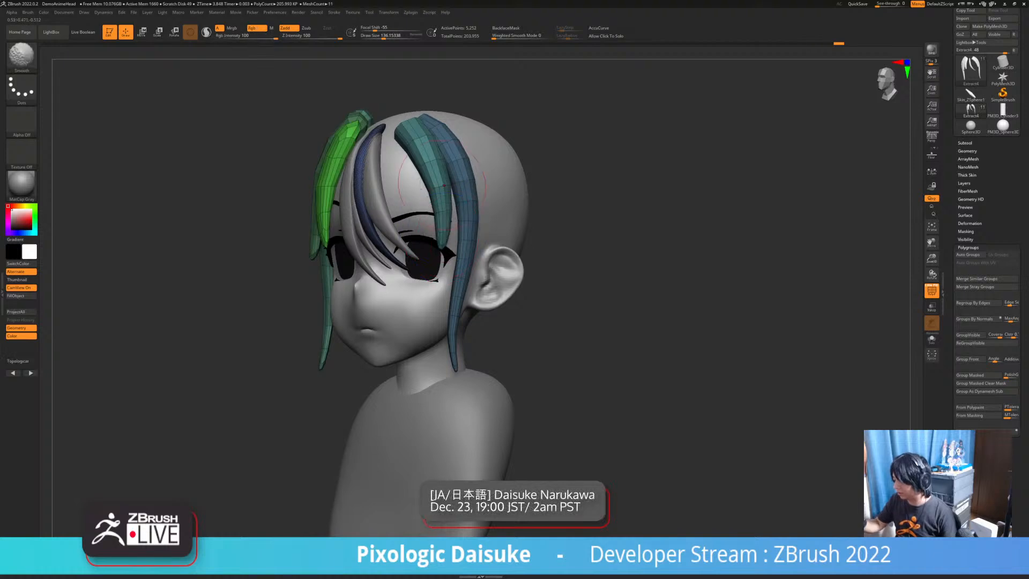
Try to pull the roots of the teal and blue strands on the character's left side back over the scalp
{"action": "right_click_drag", "start_coordinate": [419, 137], "coordinate": [501, 147]}
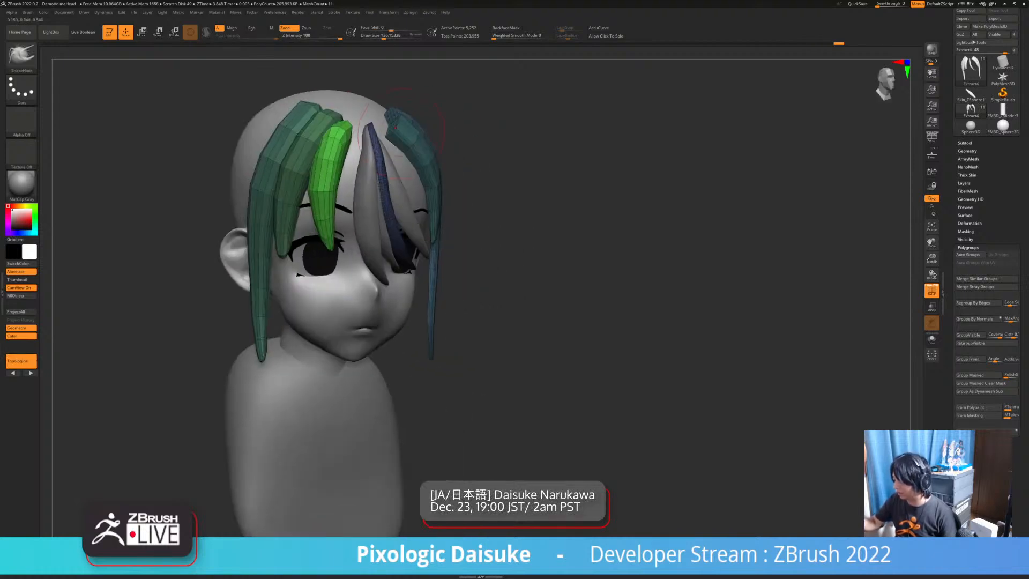
{"action": "mouse_move", "coordinate": [442, 108]}
{"action": "right_mouse_down"}
{"action": "mouse_move", "coordinate": [402, 111]}
{"action": "mouse_move", "coordinate": [443, 110]}
{"action": "right_mouse_up"}
{"action": "left_click_drag", "start_coordinate": [418, 113], "coordinate": [412, 109]}
{"action": "right_click_drag", "start_coordinate": [472, 114], "coordinate": [440, 112]}
{"action": "left_click_drag", "start_coordinate": [423, 114], "coordinate": [418, 109]}
{"action": "right_click_drag", "start_coordinate": [493, 113], "coordinate": [397, 102]}
{"action": "left_click_drag", "start_coordinate": [427, 132], "coordinate": [420, 126]}
{"action": "left_click_drag", "start_coordinate": [423, 115], "coordinate": [417, 111]}
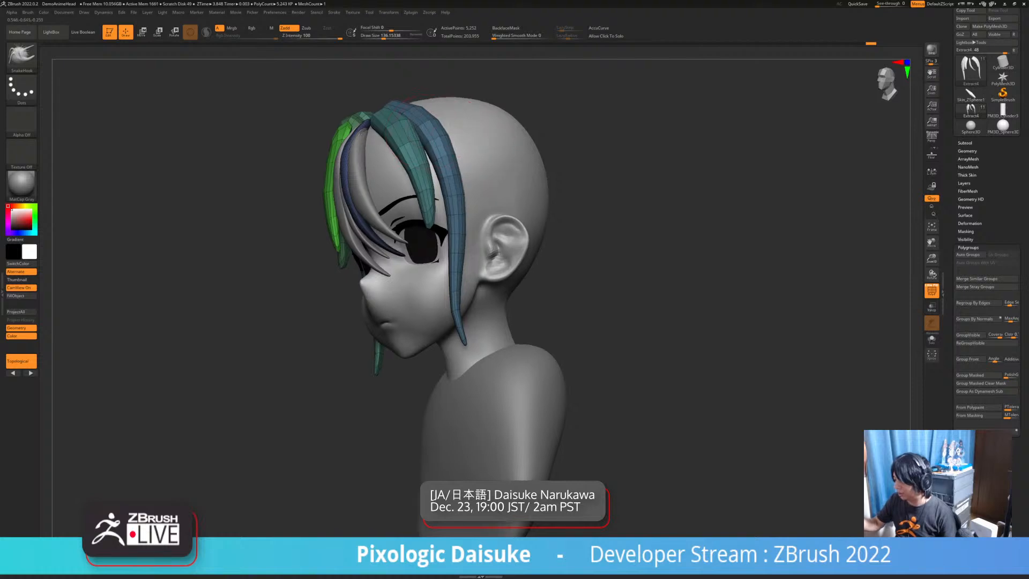
{"action": "right_click_drag", "start_coordinate": [428, 102], "coordinate": [447, 126]}
{"action": "left_click", "coordinate": [505, 28]}
{"action": "left_click_drag", "start_coordinate": [384, 36], "coordinate": [392, 36]}
{"action": "key", "text": "ctrl+z"}
{"action": "key", "text": "ctrl+z"}
{"action": "key", "text": "ctrl+z"}
{"action": "key", "text": "ctrl+z"}
{"action": "key", "text": "ctrl+z"}
{"action": "key", "text": "ctrl+z"}
Adjust the lower half of the long blue side strand with small SnakeHook strokes, turning BackfaceMask off partway
{"action": "right_click_drag", "start_coordinate": [394, 106], "coordinate": [420, 110]}
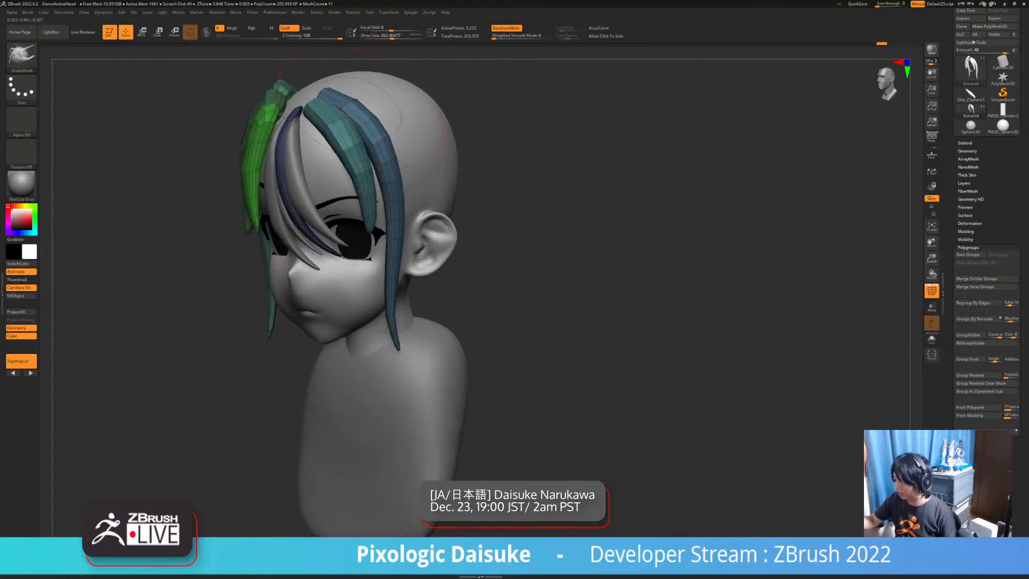
{"action": "right_click_drag", "start_coordinate": [477, 257], "coordinate": [458, 268]}
{"action": "left_click_drag", "start_coordinate": [410, 271], "coordinate": [403, 271]}
{"action": "mouse_move", "coordinate": [423, 271]}
{"action": "right_mouse_down"}
{"action": "mouse_move", "coordinate": [482, 265]}
{"action": "mouse_move", "coordinate": [410, 266]}
{"action": "right_mouse_up"}
{"action": "left_click", "coordinate": [506, 28]}
{"action": "left_click_drag", "start_coordinate": [379, 256], "coordinate": [388, 254]}
Smooth the long blue side strand along its length beside the cheek
{"action": "left_click_drag", "start_coordinate": [382, 215], "coordinate": [377, 284], "text": "shift"}
{"action": "right_click_drag", "start_coordinate": [456, 278], "coordinate": [456, 252], "text": "ctrl"}
{"action": "mouse_move", "coordinate": [455, 252]}
{"action": "right_mouse_down"}
{"action": "mouse_move", "coordinate": [498, 257]}
{"action": "mouse_move", "coordinate": [436, 257]}
{"action": "mouse_move", "coordinate": [488, 257]}
{"action": "mouse_move", "coordinate": [477, 256]}
{"action": "right_mouse_up"}
{"action": "left_click_drag", "start_coordinate": [386, 215], "coordinate": [388, 257], "text": "shift"}
{"action": "right_click_drag", "start_coordinate": [445, 246], "coordinate": [446, 284], "text": "ctrl"}
{"action": "mouse_move", "coordinate": [446, 284]}
{"action": "right_mouse_down"}
{"action": "mouse_move", "coordinate": [410, 284]}
{"action": "mouse_move", "coordinate": [485, 281]}
{"action": "mouse_move", "coordinate": [404, 289]}
{"action": "right_mouse_up"}
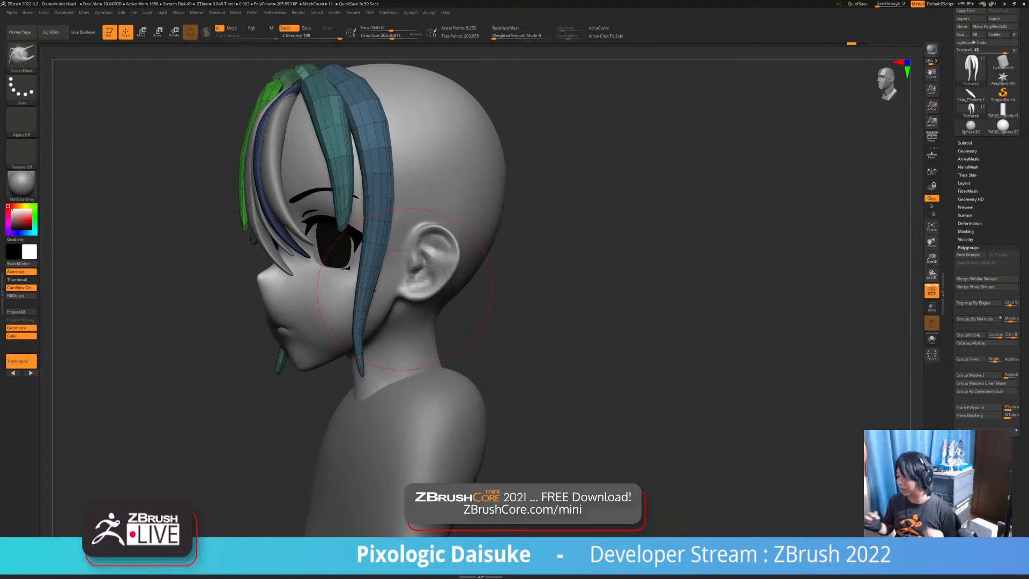
Pull the upper part of the long blue side strand back toward the ear
{"action": "mouse_move", "coordinate": [359, 285]}
{"action": "right_mouse_down"}
{"action": "mouse_move", "coordinate": [307, 252]}
{"action": "mouse_move", "coordinate": [418, 231]}
{"action": "right_mouse_up"}
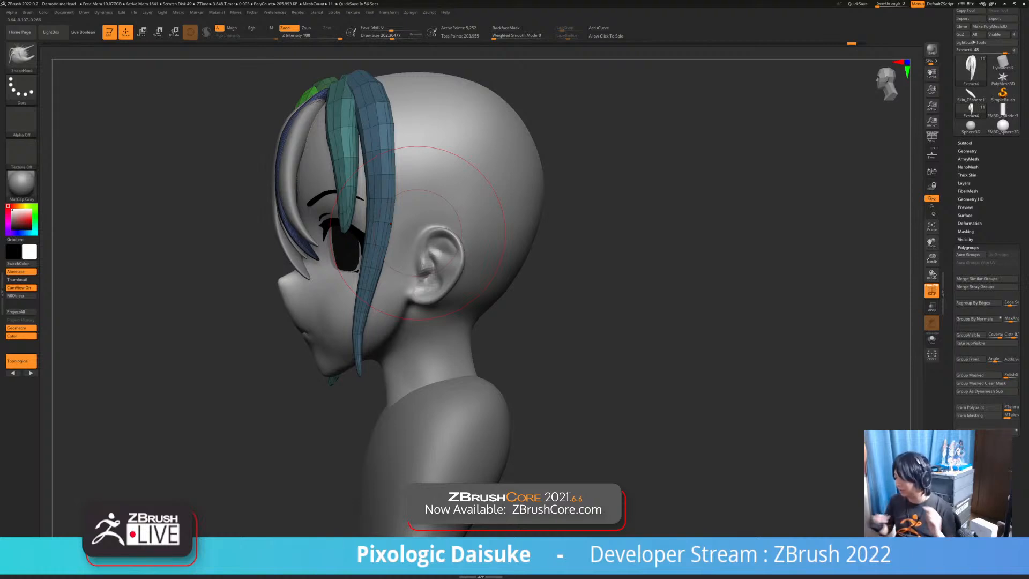
{"action": "left_click_drag", "start_coordinate": [407, 204], "coordinate": [428, 180]}
{"action": "mouse_move", "coordinate": [241, 327]}
{"action": "left_mouse_down"}
{"action": "mouse_move", "coordinate": [412, 325]}
{"action": "mouse_move", "coordinate": [471, 241]}
{"action": "left_mouse_up"}
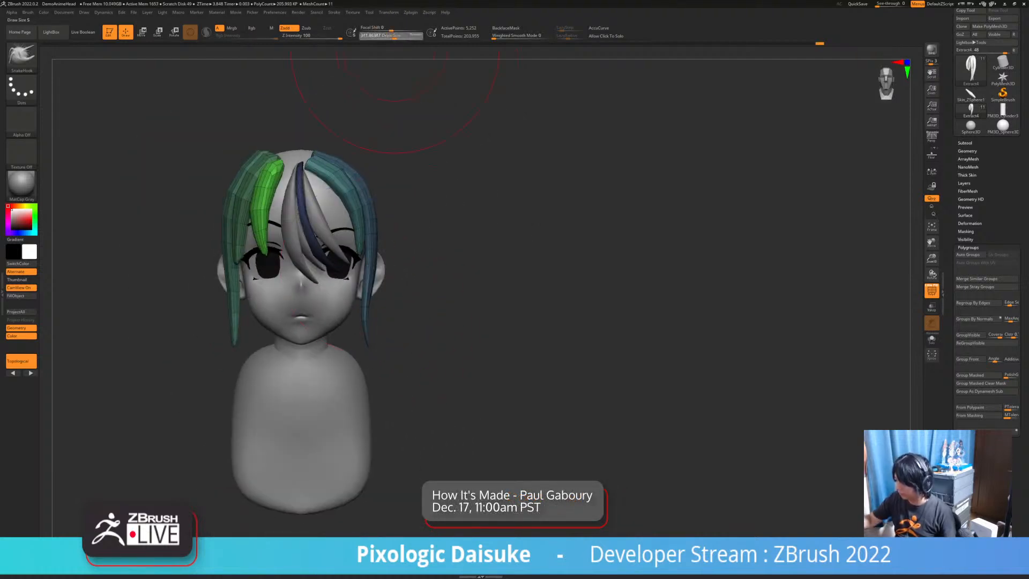
{"action": "left_click_drag", "start_coordinate": [391, 34], "coordinate": [400, 35]}
{"action": "mouse_move", "coordinate": [482, 282]}
{"action": "left_mouse_down"}
{"action": "mouse_move", "coordinate": [371, 281]}
{"action": "mouse_move", "coordinate": [445, 285]}
{"action": "mouse_move", "coordinate": [383, 288]}
{"action": "left_mouse_up"}
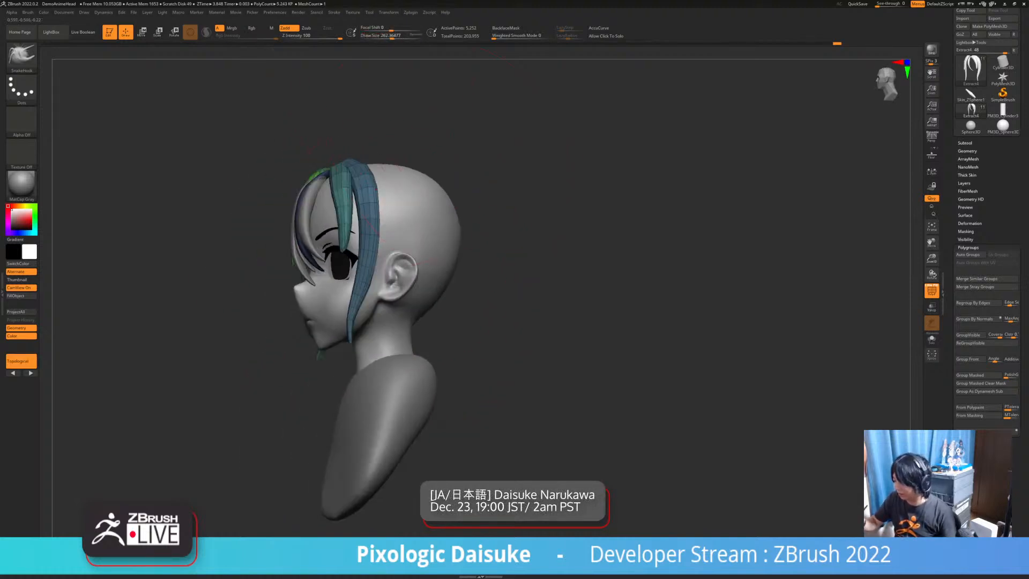
{"action": "left_click_drag", "start_coordinate": [562, 300], "coordinate": [504, 300]}
{"action": "left_click_drag", "start_coordinate": [367, 196], "coordinate": [381, 190]}
{"action": "left_click_drag", "start_coordinate": [563, 300], "coordinate": [519, 302]}
{"action": "mouse_move", "coordinate": [231, 263]}
{"action": "left_mouse_down"}
{"action": "mouse_move", "coordinate": [384, 268]}
{"action": "mouse_move", "coordinate": [321, 293]}
{"action": "mouse_move", "coordinate": [373, 295]}
{"action": "mouse_move", "coordinate": [345, 298]}
{"action": "left_mouse_up"}
Reduce the draw size to about 206, turn on BackfaceMask and pull the long blue strand's root back over the scalp
{"action": "key", "text": "["}
{"action": "right_click_drag", "start_coordinate": [345, 298], "coordinate": [428, 295]}
{"action": "mouse_move", "coordinate": [428, 294]}
{"action": "right_mouse_down", "text": "ctrl"}
{"action": "mouse_move", "coordinate": [429, 313]}
{"action": "mouse_move", "coordinate": [394, 308]}
{"action": "mouse_move", "coordinate": [468, 307]}
{"action": "mouse_move", "coordinate": [378, 308]}
{"action": "mouse_move", "coordinate": [410, 308]}
{"action": "mouse_move", "coordinate": [425, 326]}
{"action": "right_mouse_up", "text": "ctrl"}
{"action": "mouse_move", "coordinate": [425, 326]}
{"action": "right_mouse_down"}
{"action": "mouse_move", "coordinate": [440, 326]}
{"action": "mouse_move", "coordinate": [360, 302]}
{"action": "right_mouse_up"}
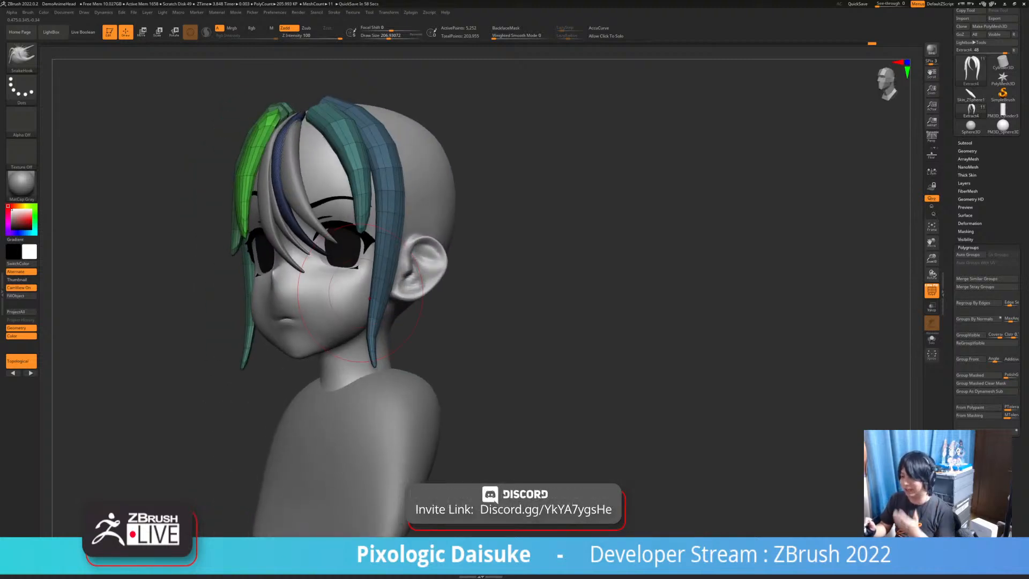
{"action": "mouse_move", "coordinate": [360, 297]}
{"action": "right_mouse_down"}
{"action": "mouse_move", "coordinate": [393, 293]}
{"action": "mouse_move", "coordinate": [356, 320]}
{"action": "mouse_move", "coordinate": [374, 350]}
{"action": "mouse_move", "coordinate": [366, 287]}
{"action": "mouse_move", "coordinate": [429, 289]}
{"action": "mouse_move", "coordinate": [316, 283]}
{"action": "mouse_move", "coordinate": [375, 279]}
{"action": "mouse_move", "coordinate": [484, 91]}
{"action": "right_mouse_up"}
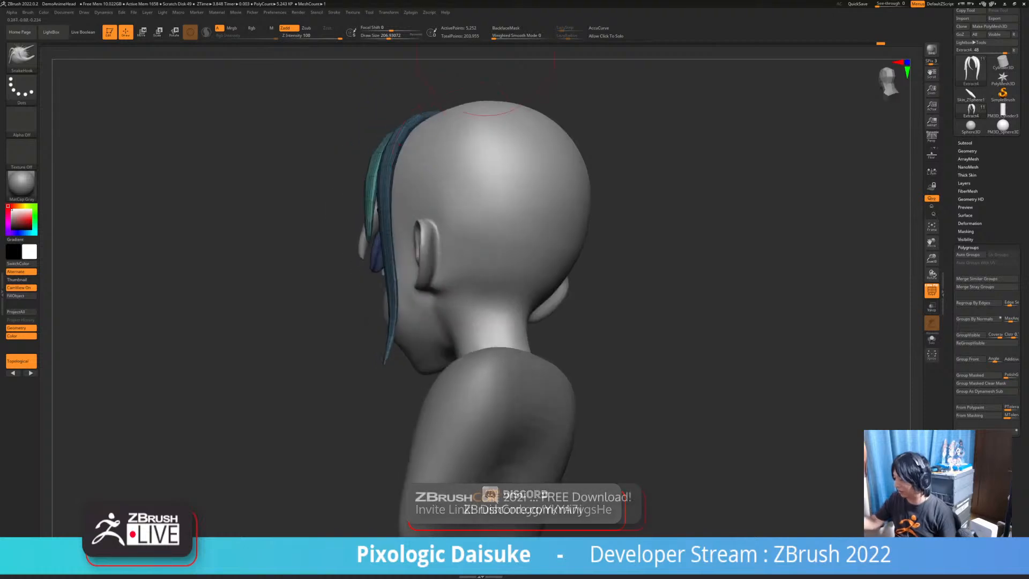
{"action": "left_click", "coordinate": [506, 28]}
{"action": "right_click_drag", "start_coordinate": [413, 230], "coordinate": [402, 246]}
{"action": "right_click_drag", "start_coordinate": [430, 305], "coordinate": [426, 249]}
{"action": "mouse_move", "coordinate": [408, 187]}
{"action": "right_mouse_down"}
{"action": "mouse_move", "coordinate": [447, 190]}
{"action": "mouse_move", "coordinate": [408, 192]}
{"action": "mouse_move", "coordinate": [419, 192]}
{"action": "right_mouse_up"}
{"action": "left_click_drag", "start_coordinate": [431, 100], "coordinate": [448, 95]}
{"action": "right_click_drag", "start_coordinate": [448, 96], "coordinate": [547, 112]}
Examine the fringe and side strands from the front, both sides and above
{"action": "right_click_drag", "start_coordinate": [365, 300], "coordinate": [426, 312]}
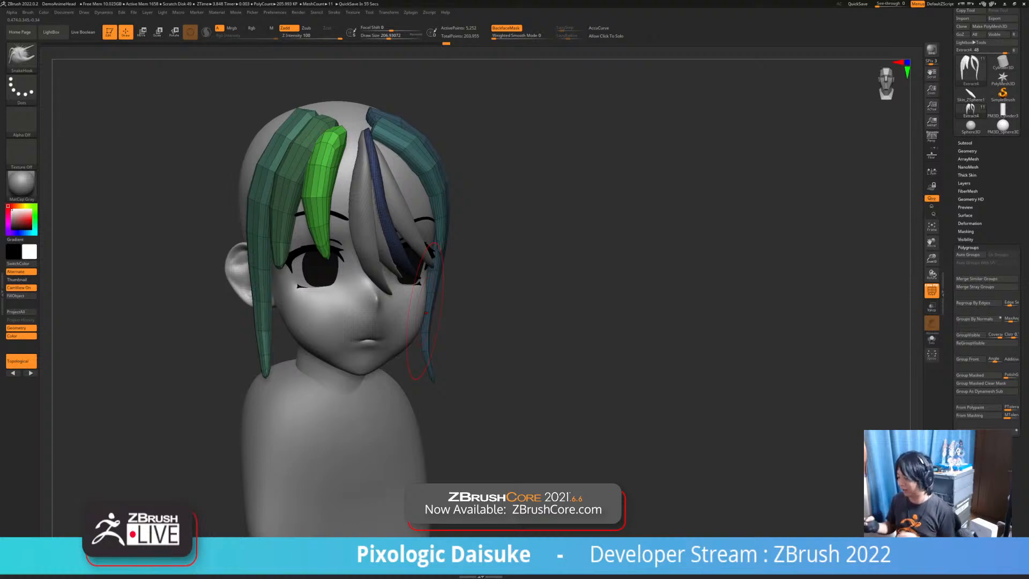
{"action": "mouse_move", "coordinate": [491, 332]}
{"action": "right_mouse_down"}
{"action": "mouse_move", "coordinate": [360, 335]}
{"action": "mouse_move", "coordinate": [429, 333]}
{"action": "right_mouse_up"}
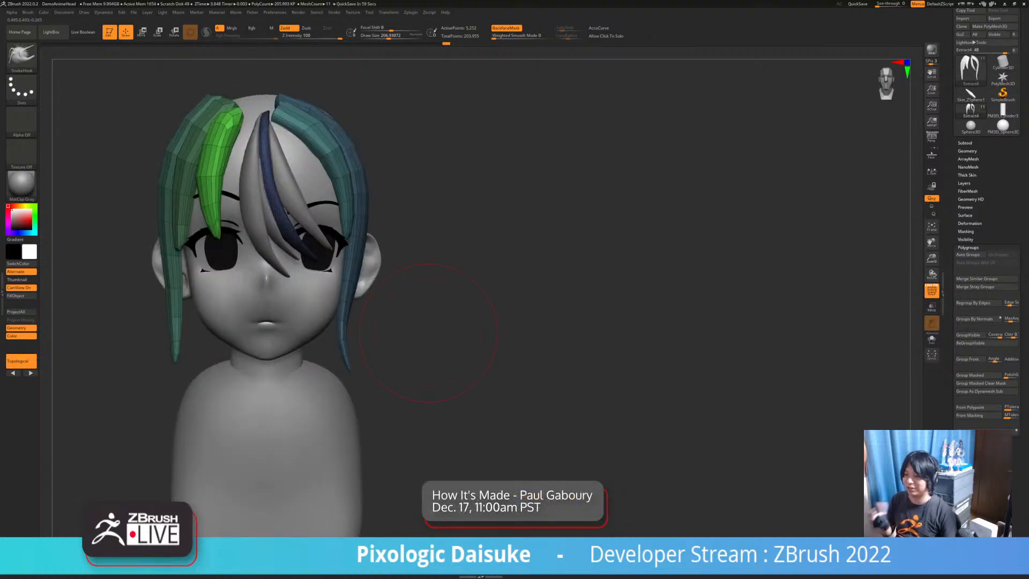
{"action": "mouse_move", "coordinate": [428, 333]}
{"action": "right_mouse_down"}
{"action": "mouse_move", "coordinate": [375, 334]}
{"action": "mouse_move", "coordinate": [423, 334]}
{"action": "mouse_move", "coordinate": [401, 334]}
{"action": "mouse_move", "coordinate": [410, 353]}
{"action": "mouse_move", "coordinate": [367, 355]}
{"action": "mouse_move", "coordinate": [358, 327]}
{"action": "right_mouse_up"}
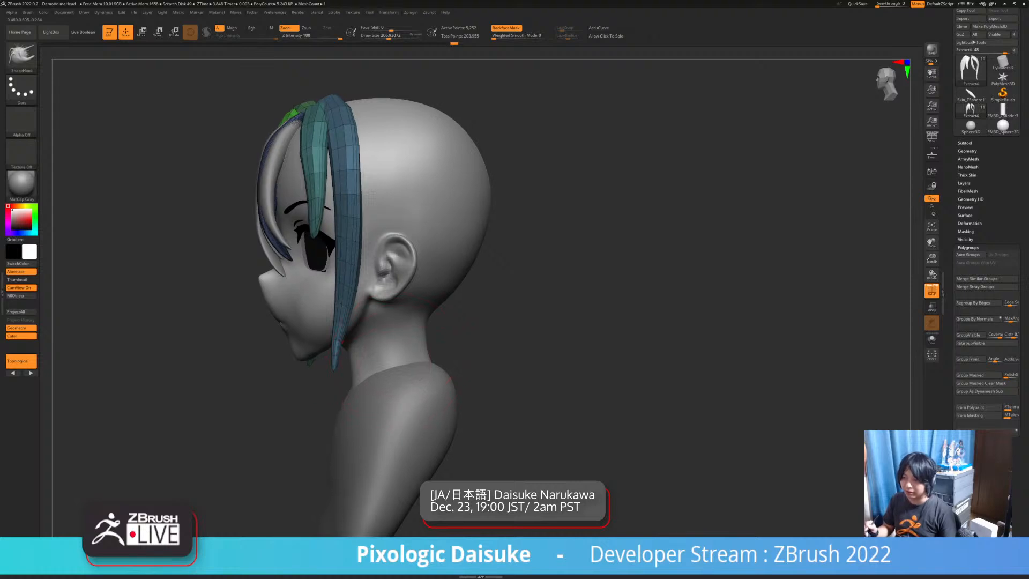
{"action": "right_click_drag", "start_coordinate": [405, 353], "coordinate": [387, 359]}
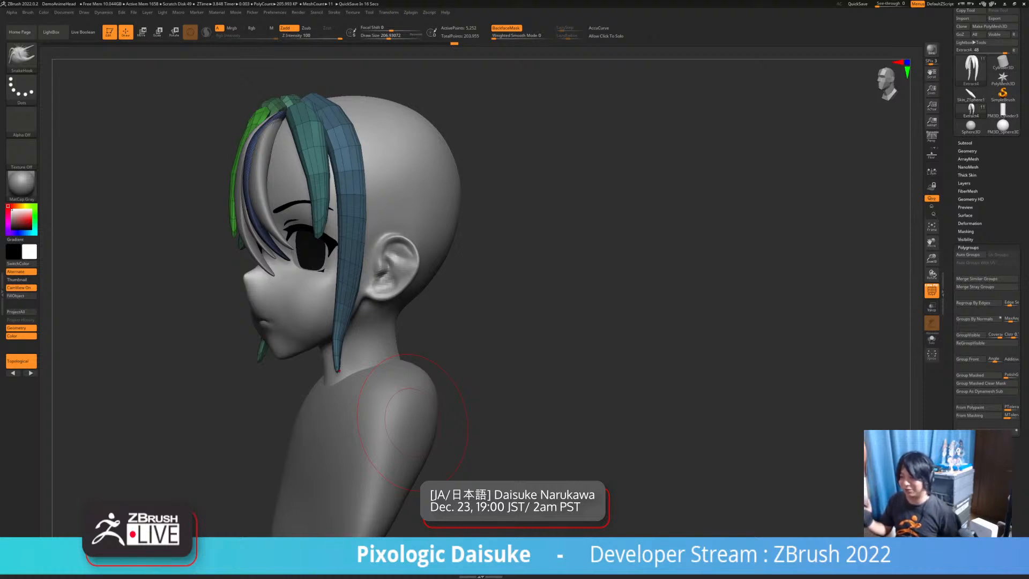
{"action": "left_click_drag", "start_coordinate": [525, 429], "coordinate": [643, 407]}
{"action": "left_click_drag", "start_coordinate": [447, 357], "coordinate": [472, 358], "text": "alt"}
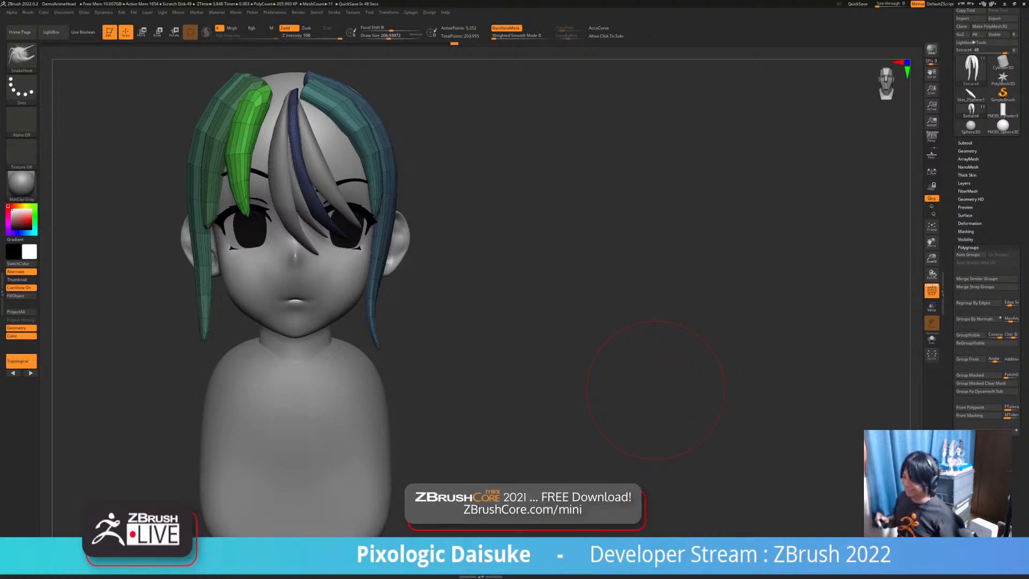
{"action": "mouse_move", "coordinate": [417, 139]}
{"action": "left_mouse_down"}
{"action": "mouse_move", "coordinate": [302, 150]}
{"action": "mouse_move", "coordinate": [364, 179]}
{"action": "mouse_move", "coordinate": [278, 128]}
{"action": "mouse_move", "coordinate": [291, 71]}
{"action": "mouse_move", "coordinate": [282, 155]}
{"action": "mouse_move", "coordinate": [330, 257]}
{"action": "left_mouse_up"}
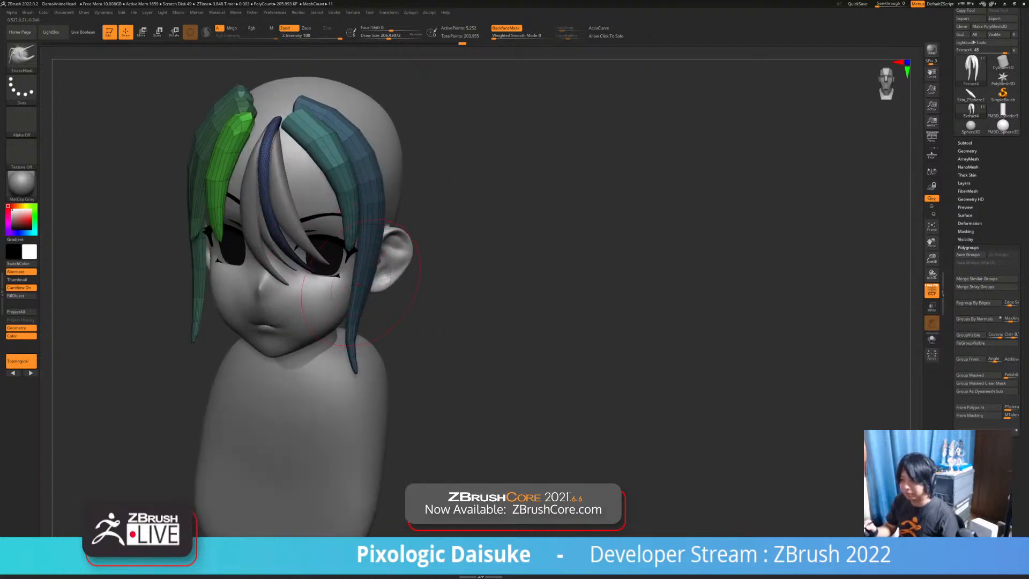
{"action": "right_click_drag", "start_coordinate": [357, 297], "coordinate": [320, 366]}
{"action": "right_click_drag", "start_coordinate": [319, 365], "coordinate": [342, 291]}
{"action": "right_click_drag", "start_coordinate": [429, 120], "coordinate": [333, 269]}
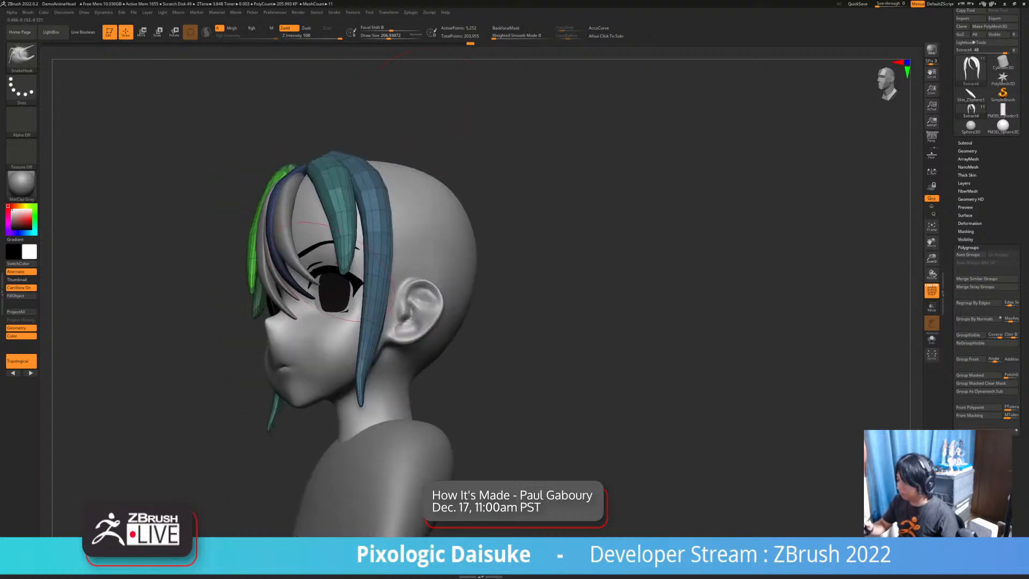
{"action": "right_click_drag", "start_coordinate": [392, 75], "coordinate": [342, 269]}
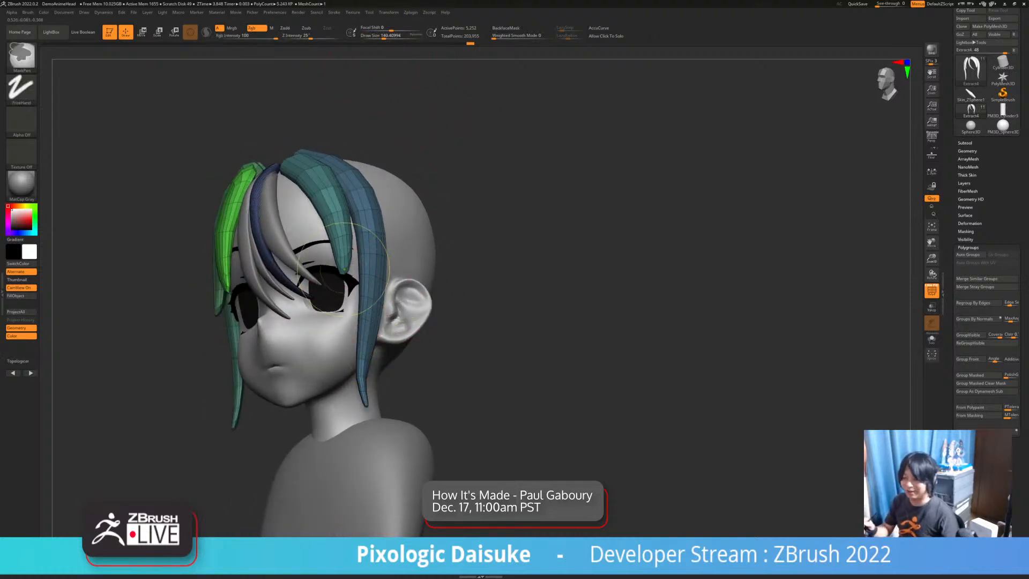
Smooth the lower part of the shorter teal strand above the character's left eye
{"action": "right_click_drag", "start_coordinate": [342, 271], "coordinate": [344, 304], "text": "ctrl"}
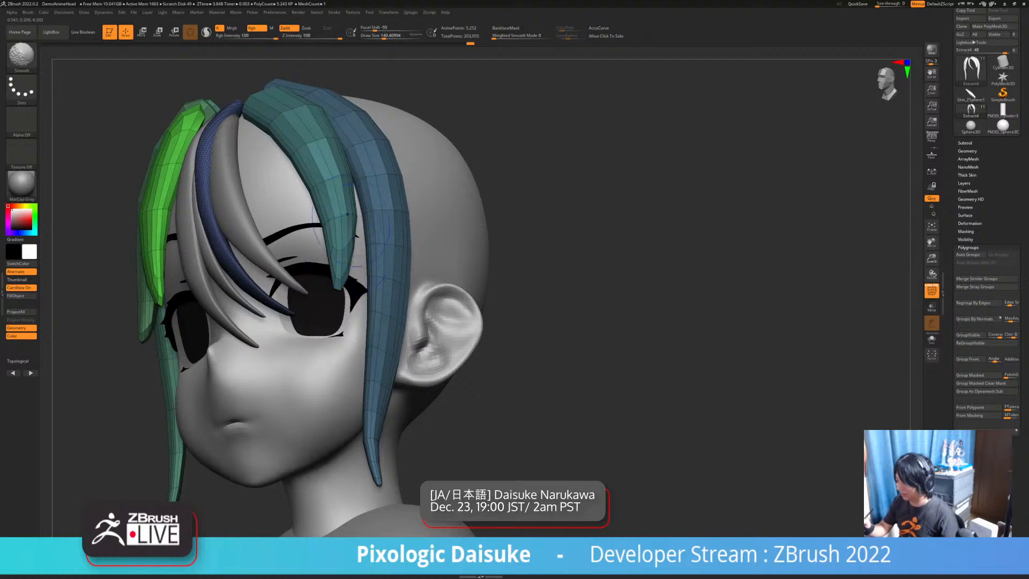
{"action": "mouse_move", "coordinate": [343, 252]}
{"action": "left_mouse_down", "text": "shift"}
{"action": "mouse_move", "coordinate": [324, 187]}
{"action": "mouse_move", "coordinate": [338, 214]}
{"action": "left_mouse_up", "text": "shift"}
{"action": "mouse_move", "coordinate": [353, 316]}
{"action": "right_mouse_down", "text": "ctrl"}
{"action": "mouse_move", "coordinate": [351, 273]}
{"action": "mouse_move", "coordinate": [372, 260]}
{"action": "mouse_move", "coordinate": [355, 233]}
{"action": "mouse_move", "coordinate": [361, 255]}
{"action": "mouse_move", "coordinate": [409, 252]}
{"action": "right_mouse_up", "text": "ctrl"}
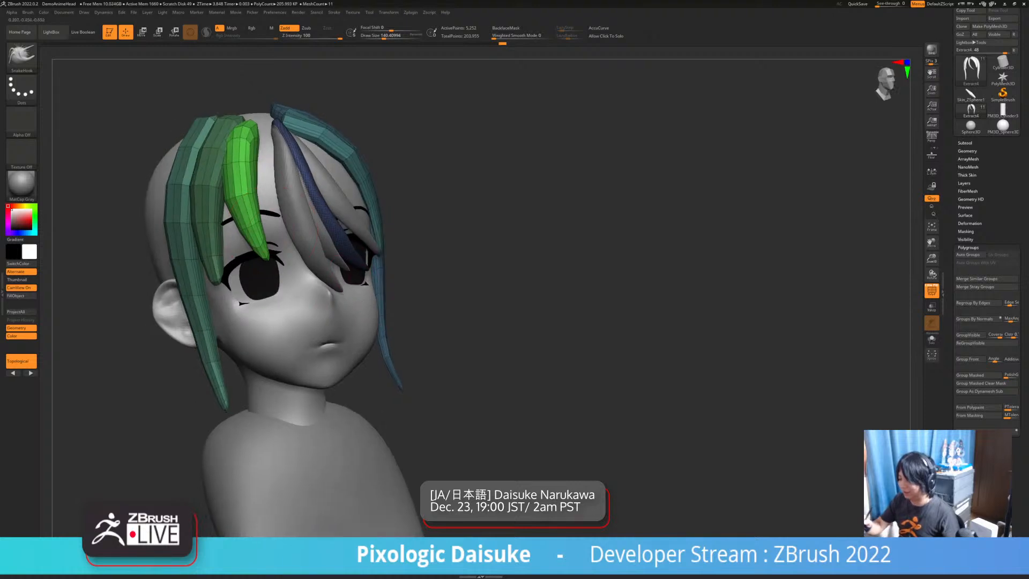
Set the draw size to about 211 and reshape the upper half of the bright green strand with small pulls
{"action": "right_click_drag", "start_coordinate": [330, 188], "coordinate": [279, 177]}
{"action": "right_click_drag", "start_coordinate": [307, 143], "coordinate": [293, 126]}
{"action": "left_click_drag", "start_coordinate": [384, 36], "coordinate": [389, 36]}
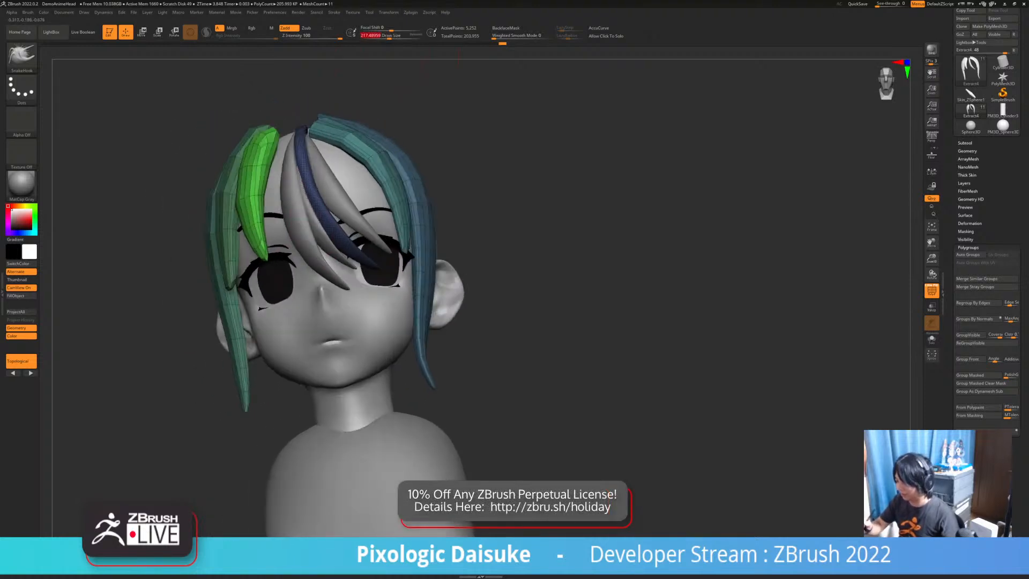
{"action": "right_click_drag", "start_coordinate": [266, 186], "coordinate": [241, 206]}
{"action": "left_click_drag", "start_coordinate": [264, 169], "coordinate": [258, 171]}
{"action": "mouse_move", "coordinate": [300, 137]}
{"action": "right_mouse_down"}
{"action": "mouse_move", "coordinate": [332, 132]}
{"action": "mouse_move", "coordinate": [285, 142]}
{"action": "right_mouse_up"}
{"action": "left_click_drag", "start_coordinate": [273, 148], "coordinate": [279, 144]}
{"action": "mouse_move", "coordinate": [290, 141]}
{"action": "right_mouse_down"}
{"action": "mouse_move", "coordinate": [354, 138]}
{"action": "mouse_move", "coordinate": [342, 127]}
{"action": "right_mouse_up"}
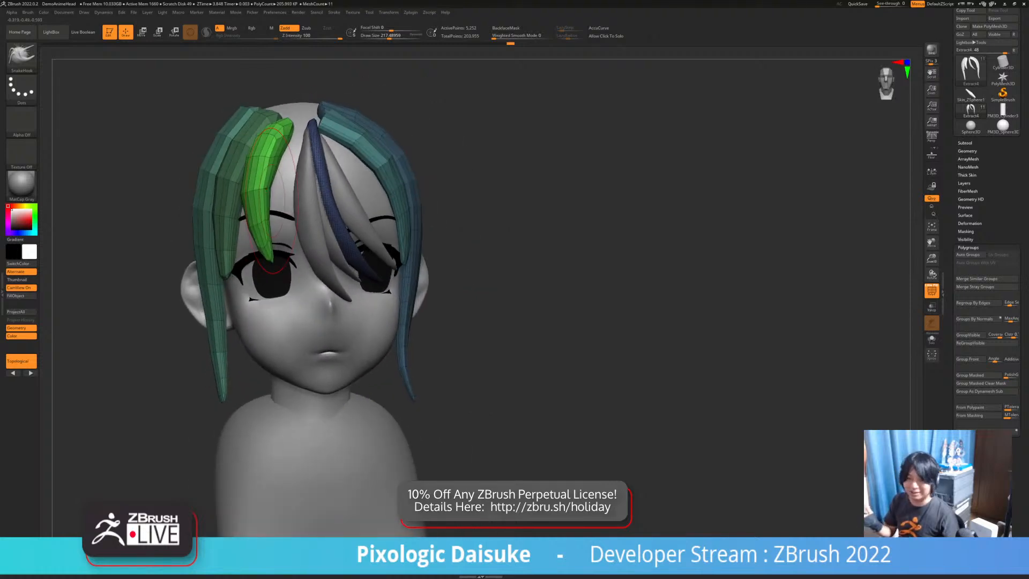
Subdivide the hair mesh to preview its smoothed shape and return to the lower subdivision level
{"action": "key", "text": "ctrl+d"}
{"action": "right_click_drag", "start_coordinate": [272, 266], "coordinate": [428, 314]}
{"action": "key", "text": "shift+d"}
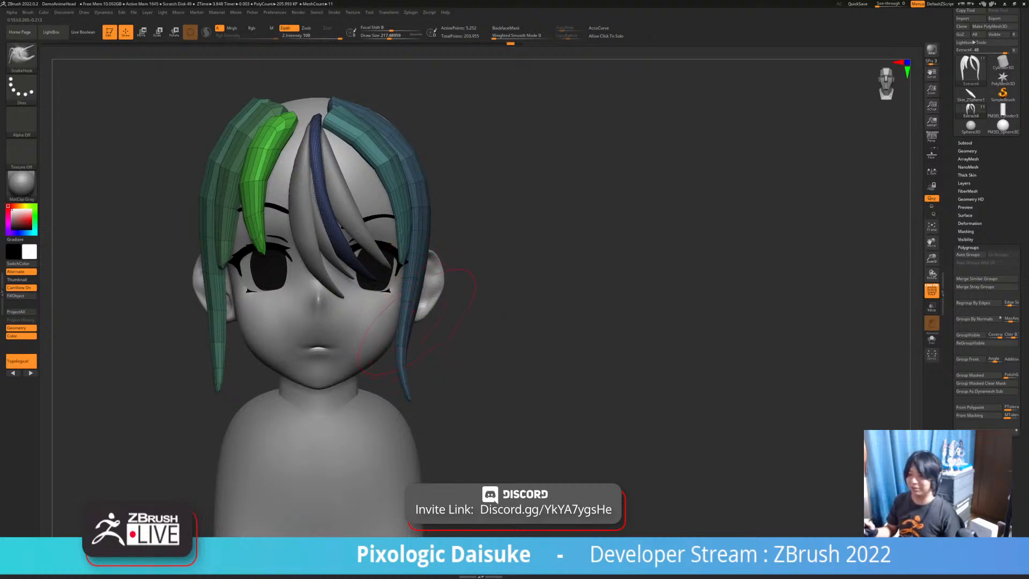
Reduce the draw size to about 115 and examine the green strands on the character's right side from several angles
{"action": "left_click_drag", "start_coordinate": [389, 37], "coordinate": [381, 36]}
{"action": "right_click_drag", "start_coordinate": [115, 233], "coordinate": [217, 239]}
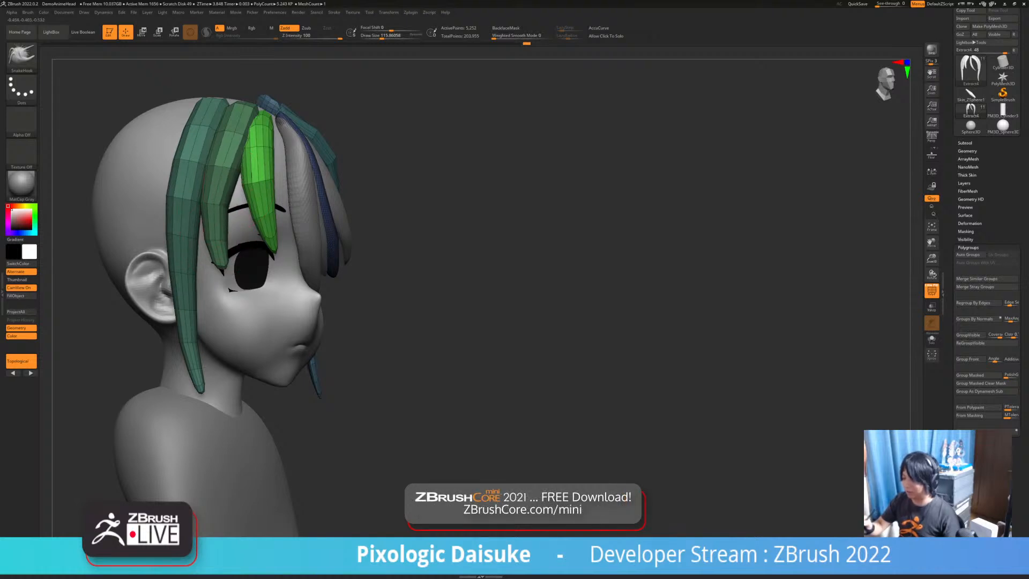
{"action": "right_click_drag", "start_coordinate": [252, 161], "coordinate": [245, 147]}
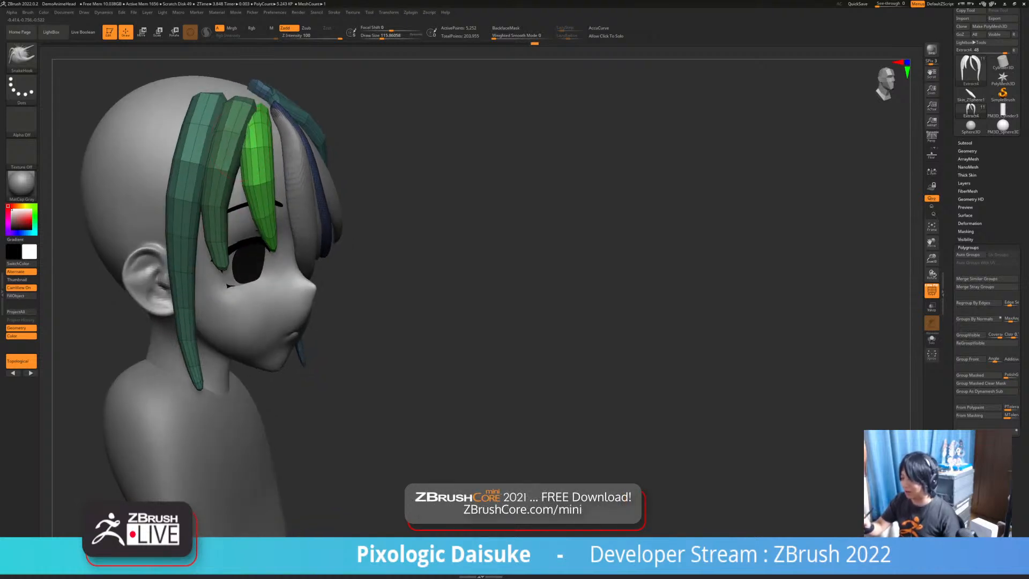
{"action": "right_click_drag", "start_coordinate": [252, 241], "coordinate": [239, 288]}
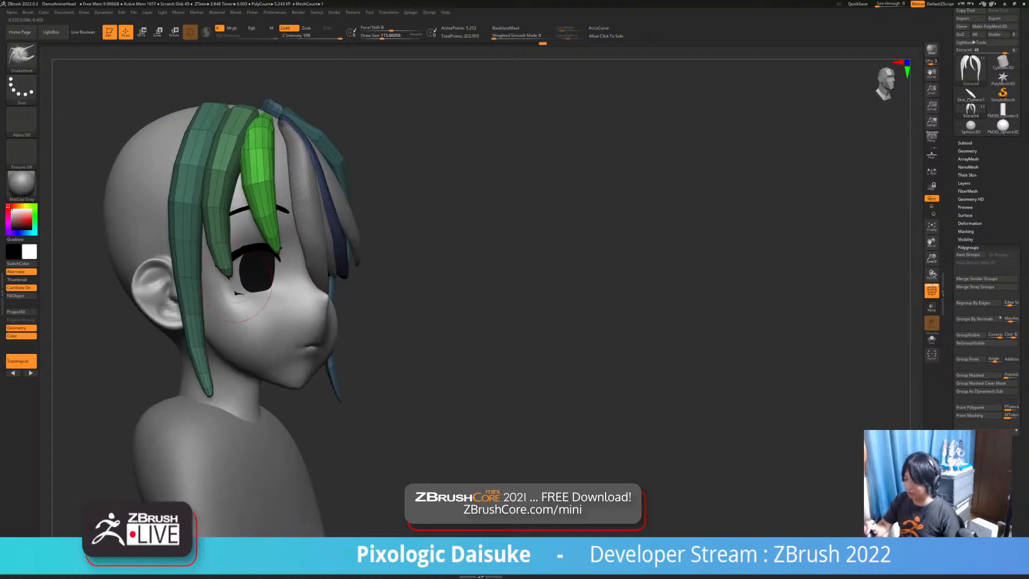
{"action": "mouse_move", "coordinate": [274, 284]}
{"action": "right_mouse_down"}
{"action": "mouse_move", "coordinate": [237, 267]}
{"action": "mouse_move", "coordinate": [258, 283]}
{"action": "right_mouse_up"}
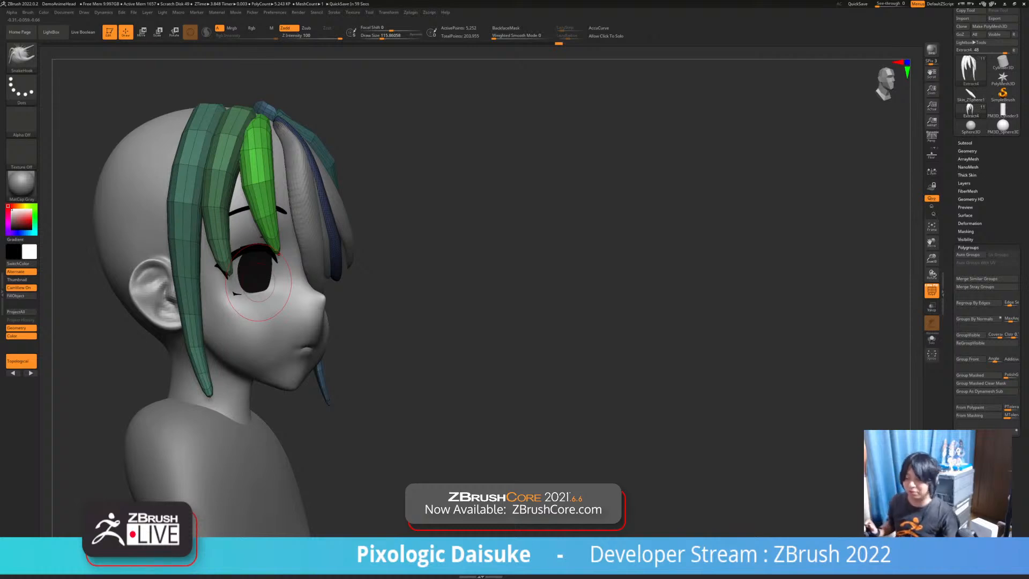
{"action": "right_click_drag", "start_coordinate": [259, 284], "coordinate": [300, 276]}
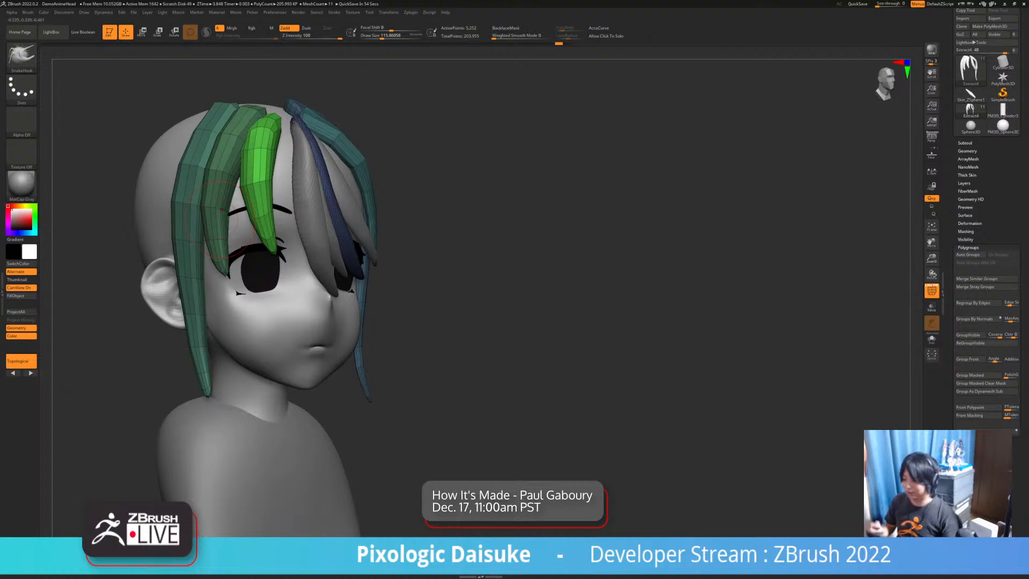
{"action": "mouse_move", "coordinate": [231, 188]}
{"action": "right_mouse_down"}
{"action": "mouse_move", "coordinate": [201, 184]}
{"action": "mouse_move", "coordinate": [231, 134]}
{"action": "right_mouse_up"}
{"action": "mouse_move", "coordinate": [257, 171]}
{"action": "right_mouse_down"}
{"action": "mouse_move", "coordinate": [330, 278]}
{"action": "mouse_move", "coordinate": [381, 274]}
{"action": "right_mouse_up"}
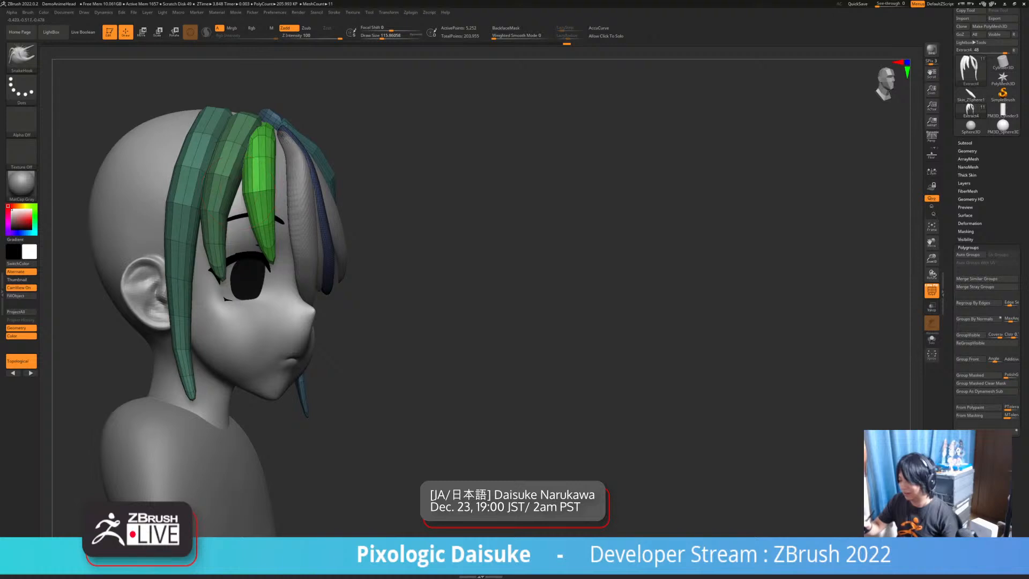
{"action": "mouse_move", "coordinate": [255, 176]}
{"action": "right_mouse_down"}
{"action": "mouse_move", "coordinate": [249, 192]}
{"action": "mouse_move", "coordinate": [300, 174]}
{"action": "mouse_move", "coordinate": [262, 176]}
{"action": "mouse_move", "coordinate": [278, 211]}
{"action": "right_mouse_up"}
{"action": "right_click_drag", "start_coordinate": [378, 308], "coordinate": [450, 310]}
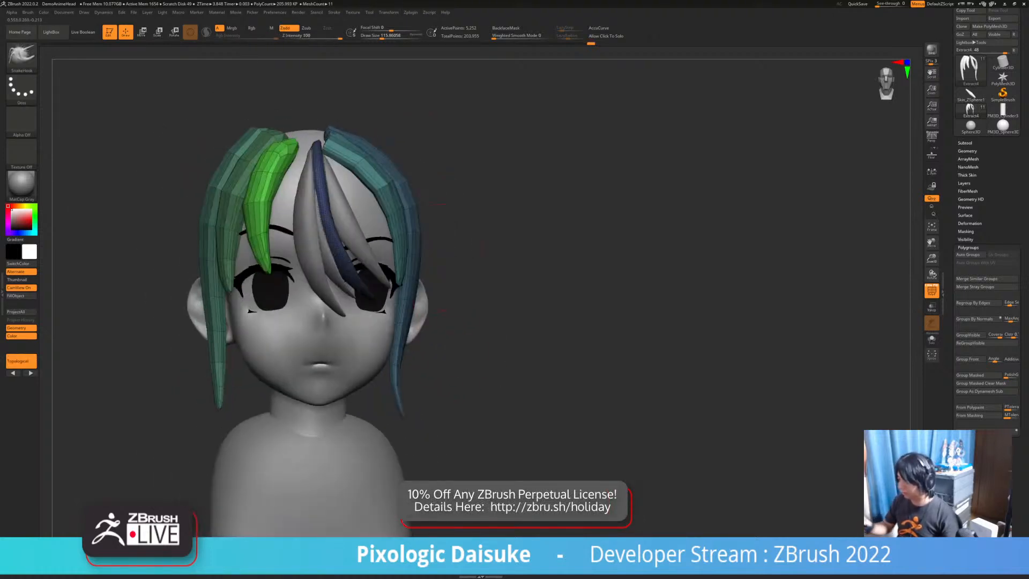
Enlarge the brush and push the green strands beside the character's right eye slightly inward
{"action": "left_click_drag", "start_coordinate": [382, 38], "coordinate": [391, 37]}
{"action": "mouse_move", "coordinate": [292, 378]}
{"action": "right_mouse_down", "text": "ctrl"}
{"action": "mouse_move", "coordinate": [265, 320]}
{"action": "mouse_move", "coordinate": [268, 341]}
{"action": "mouse_move", "coordinate": [281, 316]}
{"action": "mouse_move", "coordinate": [269, 318]}
{"action": "right_mouse_up", "text": "ctrl"}
{"action": "left_click_drag", "start_coordinate": [228, 308], "coordinate": [233, 306]}
{"action": "mouse_move", "coordinate": [240, 303]}
{"action": "right_mouse_down"}
{"action": "mouse_move", "coordinate": [337, 317]}
{"action": "mouse_move", "coordinate": [243, 325]}
{"action": "right_mouse_up"}
{"action": "mouse_move", "coordinate": [348, 206]}
{"action": "right_mouse_down"}
{"action": "mouse_move", "coordinate": [346, 165]}
{"action": "mouse_move", "coordinate": [343, 193]}
{"action": "mouse_move", "coordinate": [365, 225]}
{"action": "mouse_move", "coordinate": [348, 228]}
{"action": "mouse_move", "coordinate": [364, 292]}
{"action": "right_mouse_up"}
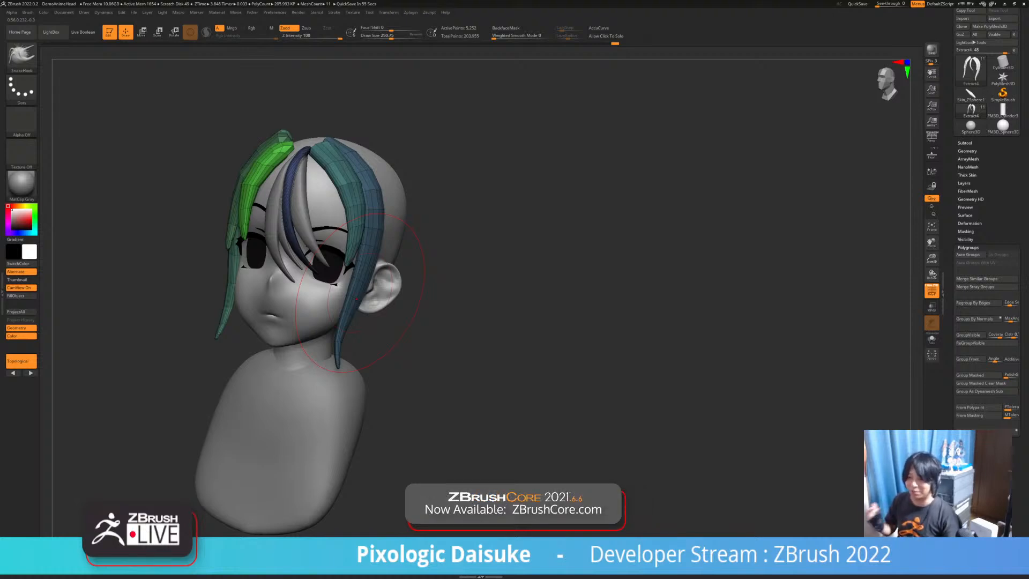
{"action": "mouse_move", "coordinate": [357, 298]}
{"action": "right_mouse_down"}
{"action": "mouse_move", "coordinate": [434, 337]}
{"action": "mouse_move", "coordinate": [384, 302]}
{"action": "mouse_move", "coordinate": [351, 101]}
{"action": "right_mouse_up"}
{"action": "right_click_drag", "start_coordinate": [428, 316], "coordinate": [452, 327], "text": "shift"}
{"action": "right_click_drag", "start_coordinate": [452, 327], "coordinate": [439, 286], "text": "alt"}
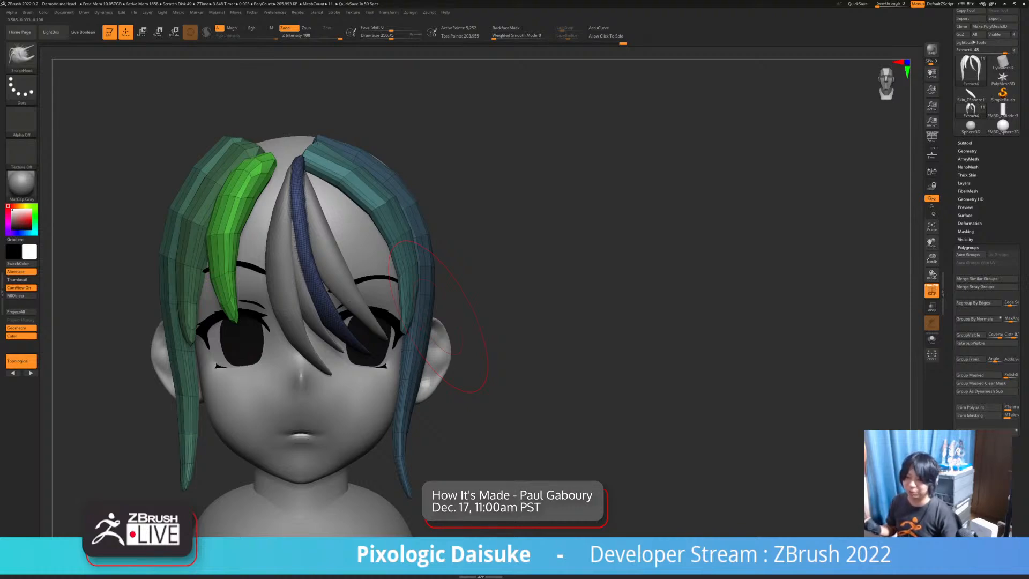
{"action": "right_click_drag", "start_coordinate": [434, 379], "coordinate": [327, 360]}
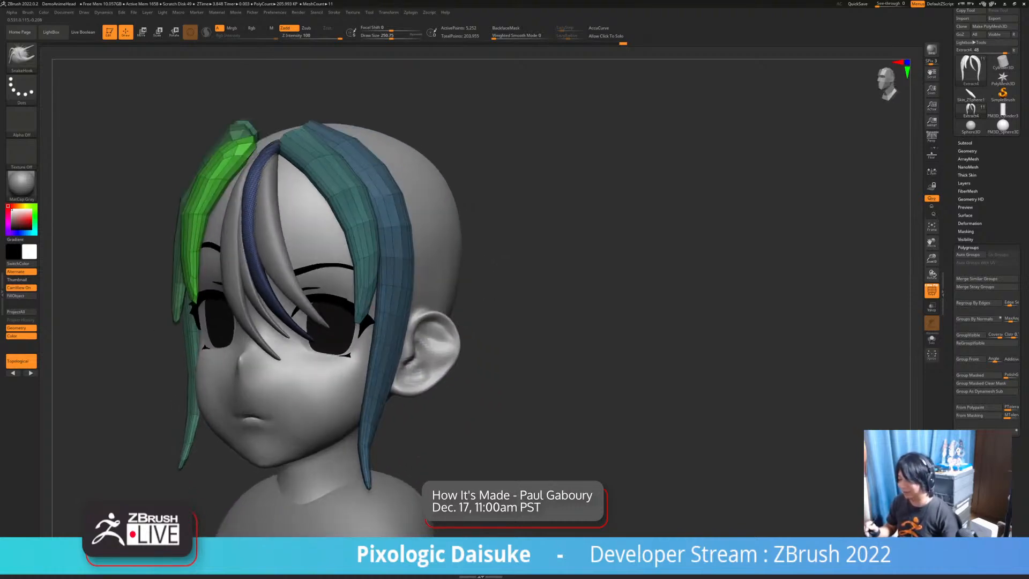
Switch to the hair insert-mesh brush and reduce the draw size to about 42
{"action": "left_click", "coordinate": [22, 55]}
{"action": "left_click", "coordinate": [513, 62]}
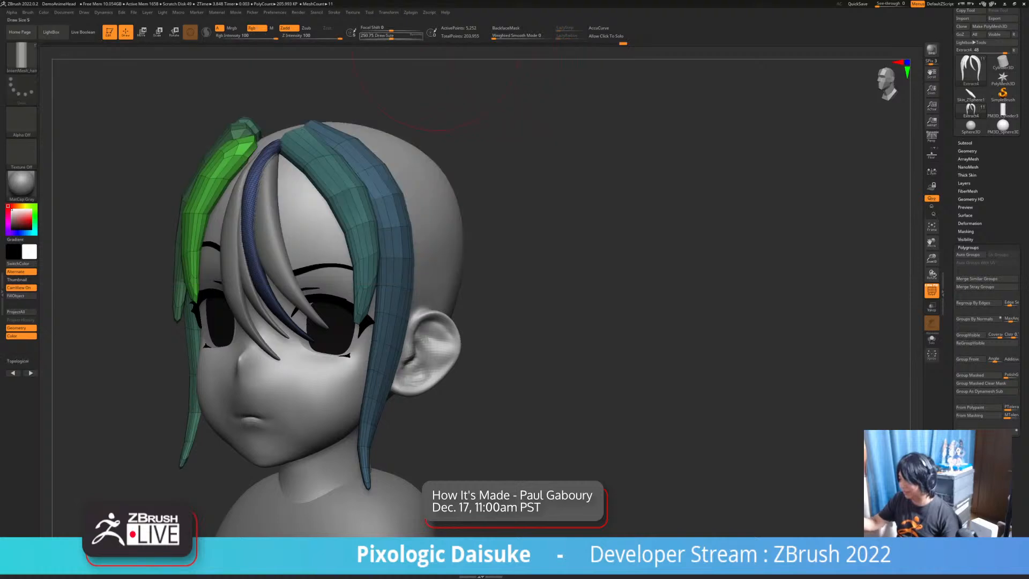
{"action": "right_click_drag", "start_coordinate": [316, 99], "coordinate": [275, 154], "text": "ctrl"}
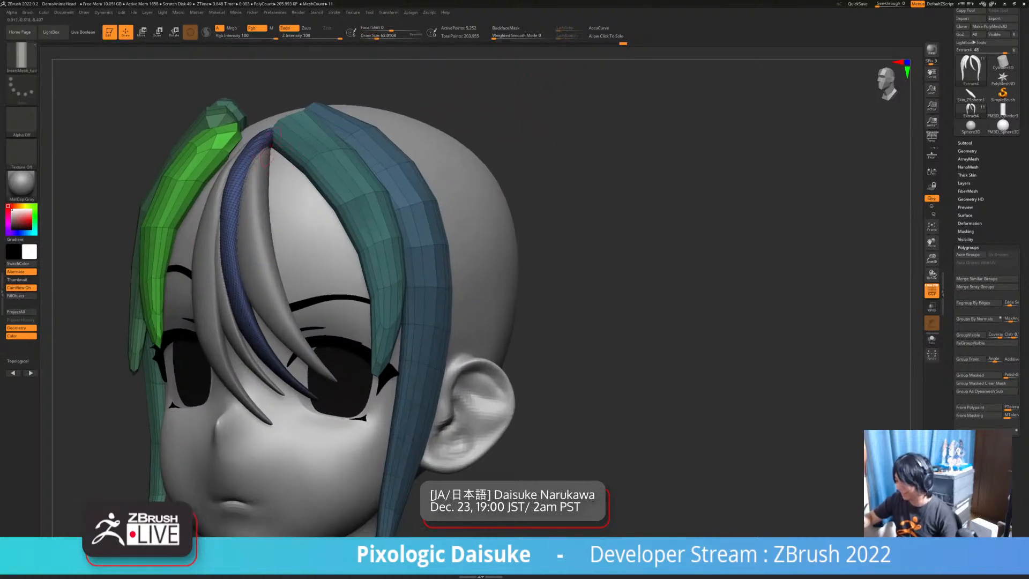
{"action": "left_click_drag", "start_coordinate": [330, 285], "coordinate": [331, 328]}
{"action": "key", "text": "ctrl+z"}
{"action": "mouse_move", "coordinate": [330, 322]}
{"action": "right_mouse_down"}
{"action": "mouse_move", "coordinate": [356, 317]}
{"action": "mouse_move", "coordinate": [349, 274]}
{"action": "right_mouse_up"}
{"action": "key", "text": "ctrl+z"}
{"action": "left_click_drag", "start_coordinate": [284, 163], "coordinate": [340, 322]}
{"action": "mouse_move", "coordinate": [365, 316]}
{"action": "right_mouse_down"}
{"action": "mouse_move", "coordinate": [370, 292]}
{"action": "mouse_move", "coordinate": [342, 282]}
{"action": "mouse_move", "coordinate": [343, 298]}
{"action": "right_mouse_up"}
{"action": "key", "text": "ctrl+z"}
Insert a short hair strand running from the parting down to the character's left eyebrow
{"action": "left_click_drag", "start_coordinate": [309, 162], "coordinate": [337, 289]}
{"action": "key", "text": "ctrl+z"}
{"action": "mouse_move", "coordinate": [338, 297]}
{"action": "right_mouse_down"}
{"action": "mouse_move", "coordinate": [366, 299]}
{"action": "mouse_move", "coordinate": [341, 290]}
{"action": "right_mouse_up"}
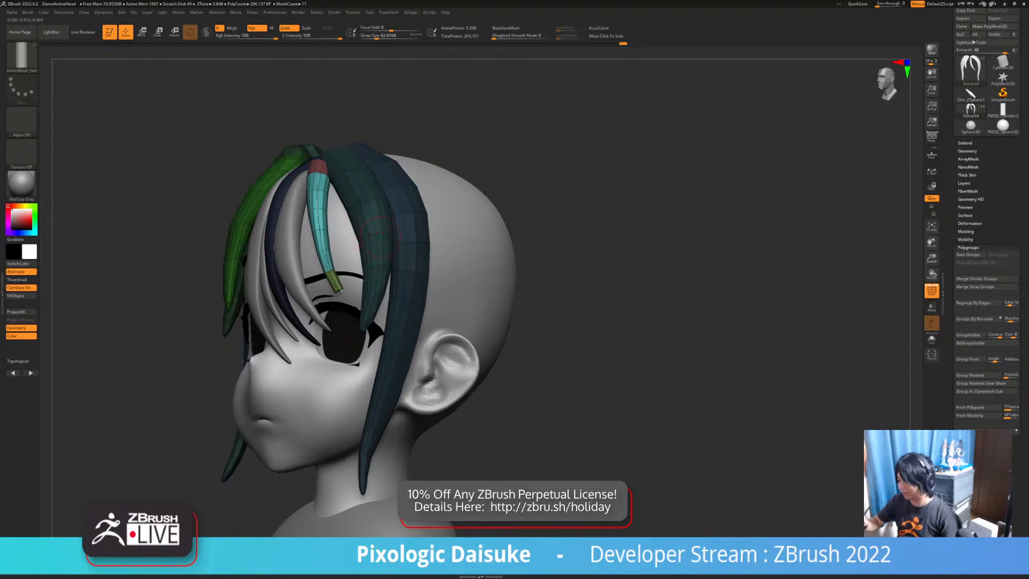
Insert a matching short strand beside the bright green strand, from the parting toward the character's right eye
{"action": "right_click_drag", "start_coordinate": [378, 239], "coordinate": [444, 229]}
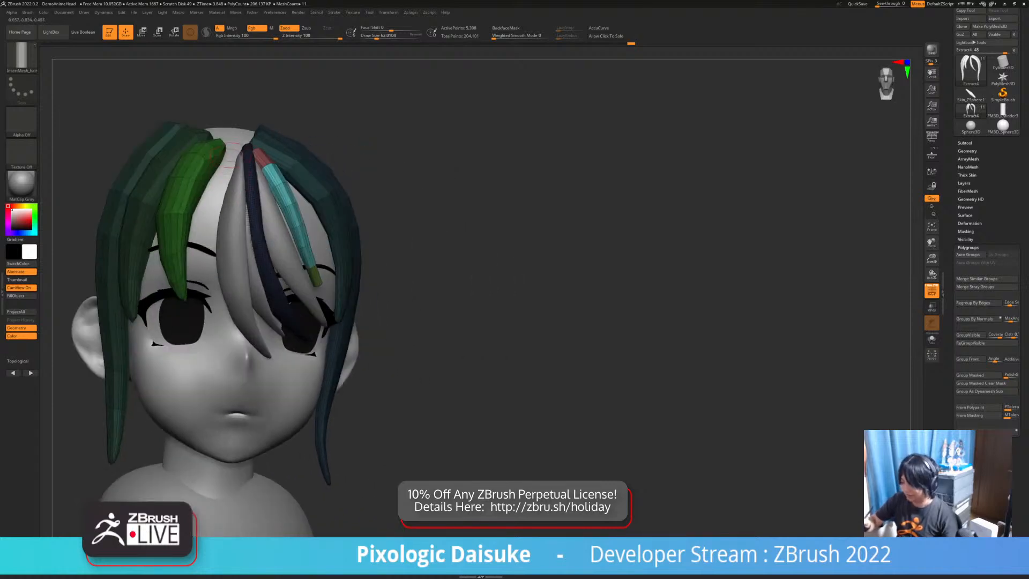
{"action": "left_click_drag", "start_coordinate": [207, 288], "coordinate": [207, 290]}
{"action": "key", "text": "ctrl+z"}
{"action": "mouse_move", "coordinate": [228, 157]}
{"action": "left_mouse_down"}
{"action": "mouse_move", "coordinate": [206, 247]}
{"action": "mouse_move", "coordinate": [212, 290]}
{"action": "left_mouse_up"}
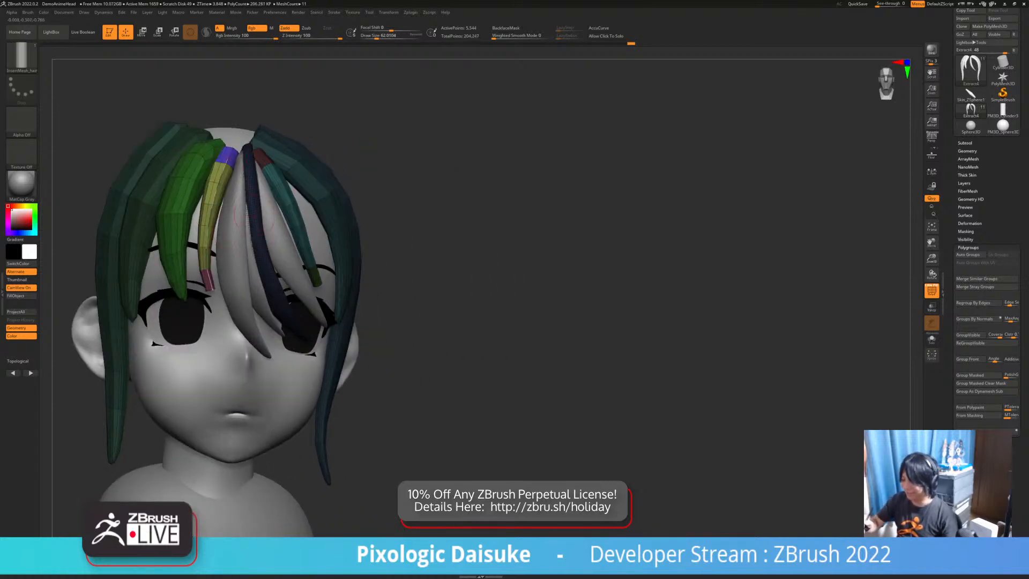
{"action": "mouse_move", "coordinate": [268, 264]}
{"action": "right_mouse_down"}
{"action": "mouse_move", "coordinate": [228, 263]}
{"action": "mouse_move", "coordinate": [300, 248]}
{"action": "right_mouse_up"}
Switch to the SnakeHook brush and enlarge the draw size for shaping the new strands
{"action": "key", "text": "b"}
{"action": "key", "text": "s"}
{"action": "key", "text": "h"}
{"action": "left_click", "coordinate": [384, 37]}
{"action": "right_click_drag", "start_coordinate": [241, 217], "coordinate": [226, 214]}
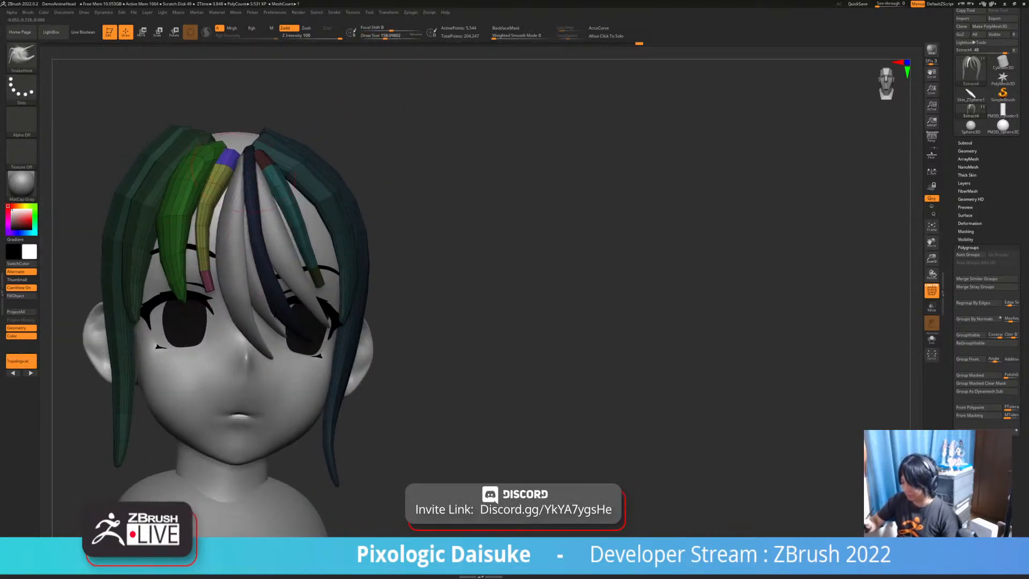
Reshape the new yellow strand with small SnakeHook pulls, toggling backface masking as needed
{"action": "left_click", "coordinate": [506, 28]}
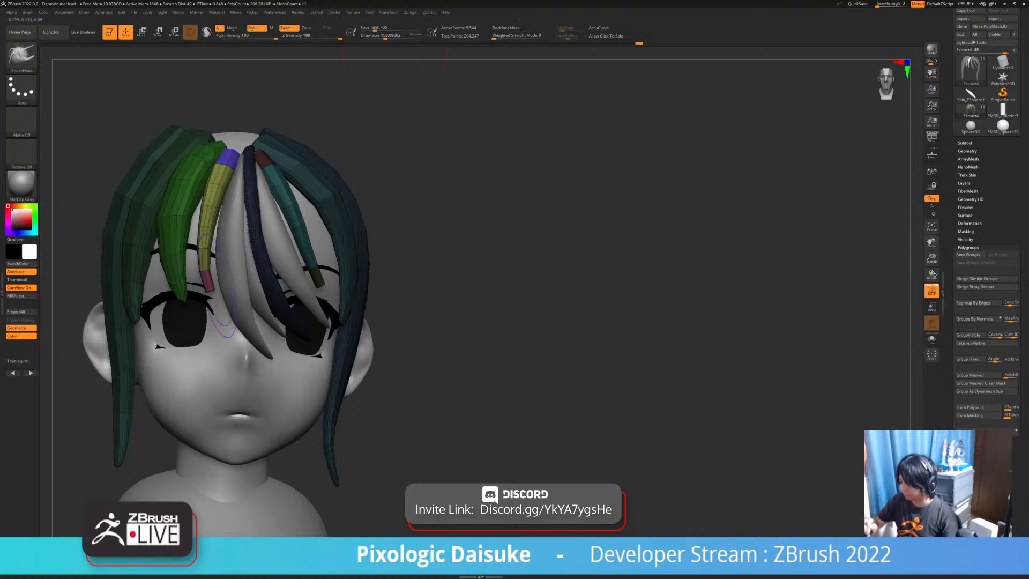
{"action": "mouse_move", "coordinate": [206, 273]}
{"action": "right_mouse_down"}
{"action": "mouse_move", "coordinate": [247, 271]}
{"action": "mouse_move", "coordinate": [246, 289]}
{"action": "mouse_move", "coordinate": [227, 296]}
{"action": "mouse_move", "coordinate": [213, 284]}
{"action": "right_mouse_up"}
{"action": "left_click", "coordinate": [506, 28]}
{"action": "left_click", "coordinate": [390, 37]}
{"action": "left_click_drag", "start_coordinate": [212, 284], "coordinate": [220, 294]}
{"action": "right_click_drag", "start_coordinate": [220, 294], "coordinate": [250, 294]}
{"action": "left_click_drag", "start_coordinate": [208, 225], "coordinate": [218, 226]}
{"action": "left_click", "coordinate": [506, 28]}
{"action": "mouse_move", "coordinate": [247, 294]}
{"action": "right_mouse_down"}
{"action": "mouse_move", "coordinate": [225, 294]}
{"action": "mouse_move", "coordinate": [289, 287]}
{"action": "right_mouse_up"}
Clear any mask and regroup the hair with Auto Groups so each strand has its own polygroup
{"action": "left_click_drag", "start_coordinate": [390, 226], "coordinate": [393, 244], "text": "ctrl"}
{"action": "right_click_drag", "start_coordinate": [391, 241], "coordinate": [322, 257]}
{"action": "right_click_drag", "start_coordinate": [355, 319], "coordinate": [425, 310]}
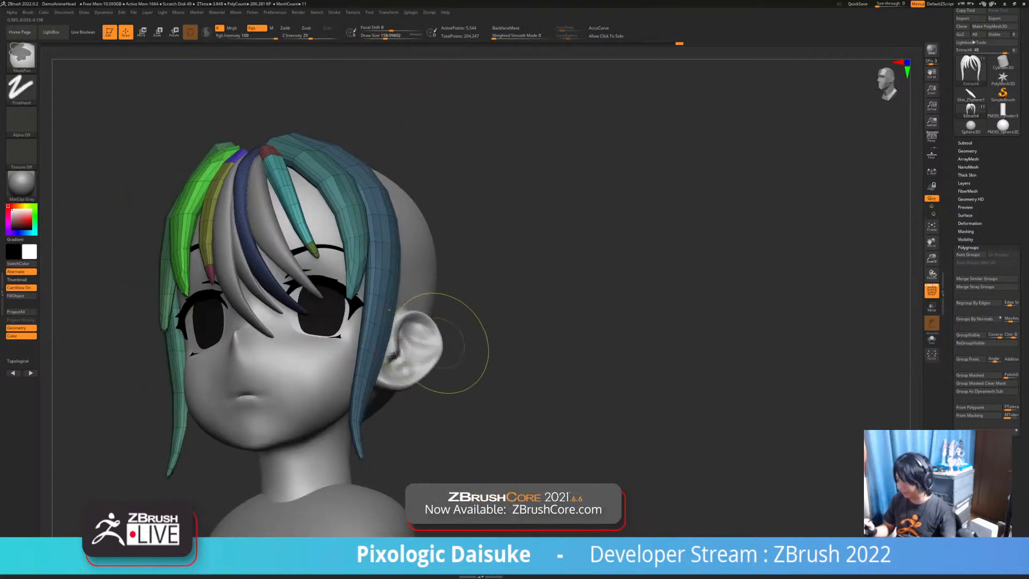
{"action": "left_click", "coordinate": [971, 255]}
{"action": "right_click_drag", "start_coordinate": [563, 209], "coordinate": [522, 233]}
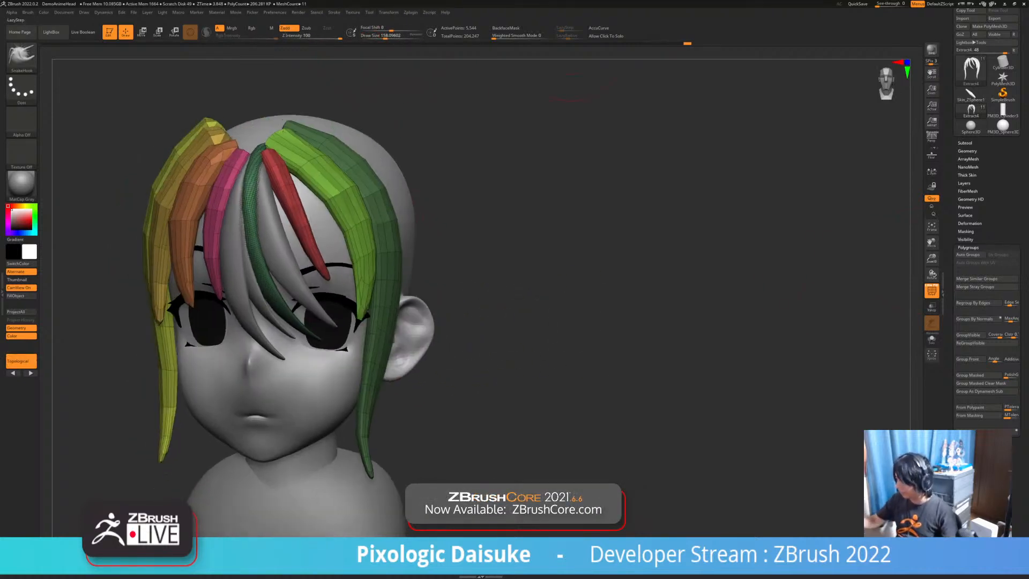
Turn on backface masking, set the draw size to about 199 and bend the short red strand into a curve
{"action": "left_click", "coordinate": [506, 28]}
{"action": "left_click_drag", "start_coordinate": [385, 36], "coordinate": [388, 36]}
{"action": "right_click_drag", "start_coordinate": [354, 215], "coordinate": [308, 215]}
{"action": "left_click_drag", "start_coordinate": [305, 216], "coordinate": [291, 217]}
{"action": "mouse_move", "coordinate": [291, 216]}
{"action": "right_mouse_down"}
{"action": "mouse_move", "coordinate": [321, 216]}
{"action": "mouse_move", "coordinate": [313, 220]}
{"action": "right_mouse_up"}
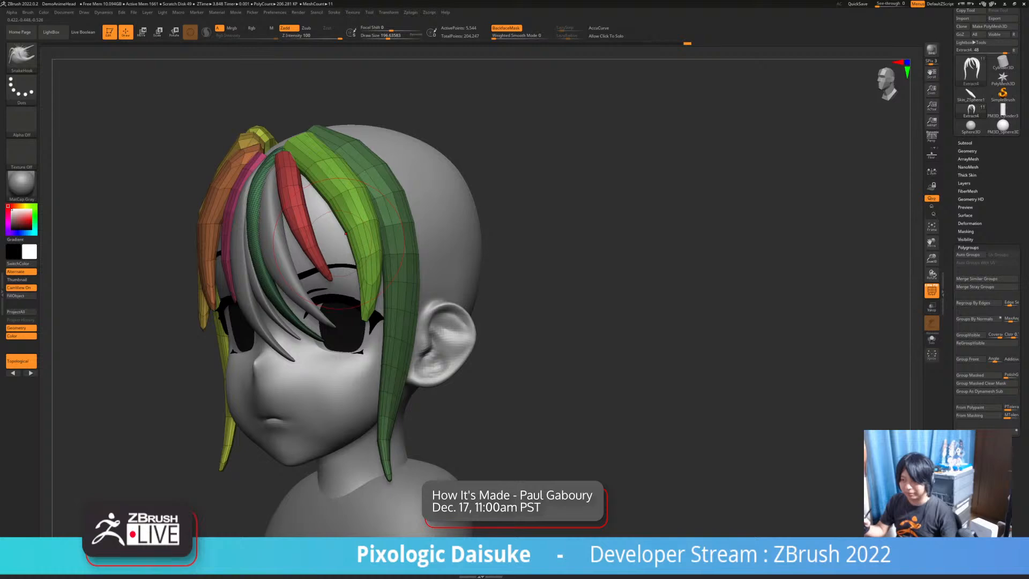
{"action": "mouse_move", "coordinate": [330, 248]}
{"action": "right_mouse_down"}
{"action": "mouse_move", "coordinate": [291, 245]}
{"action": "mouse_move", "coordinate": [317, 249]}
{"action": "mouse_move", "coordinate": [317, 236]}
{"action": "mouse_move", "coordinate": [274, 248]}
{"action": "mouse_move", "coordinate": [301, 250]}
{"action": "right_mouse_up"}
{"action": "mouse_move", "coordinate": [367, 263]}
{"action": "right_mouse_down"}
{"action": "mouse_move", "coordinate": [337, 261]}
{"action": "mouse_move", "coordinate": [388, 263]}
{"action": "right_mouse_up"}
{"action": "mouse_move", "coordinate": [295, 142]}
{"action": "right_mouse_down"}
{"action": "mouse_move", "coordinate": [302, 197]}
{"action": "mouse_move", "coordinate": [291, 200]}
{"action": "mouse_move", "coordinate": [258, 204]}
{"action": "mouse_move", "coordinate": [276, 199]}
{"action": "mouse_move", "coordinate": [262, 185]}
{"action": "mouse_move", "coordinate": [316, 171]}
{"action": "mouse_move", "coordinate": [263, 185]}
{"action": "mouse_move", "coordinate": [252, 163]}
{"action": "mouse_move", "coordinate": [233, 161]}
{"action": "mouse_move", "coordinate": [255, 175]}
{"action": "mouse_move", "coordinate": [230, 159]}
{"action": "mouse_move", "coordinate": [195, 161]}
{"action": "mouse_move", "coordinate": [308, 177]}
{"action": "mouse_move", "coordinate": [326, 200]}
{"action": "mouse_move", "coordinate": [300, 206]}
{"action": "mouse_move", "coordinate": [318, 185]}
{"action": "mouse_move", "coordinate": [311, 145]}
{"action": "mouse_move", "coordinate": [324, 134]}
{"action": "right_mouse_up"}
{"action": "right_click_drag", "start_coordinate": [356, 211], "coordinate": [364, 212]}
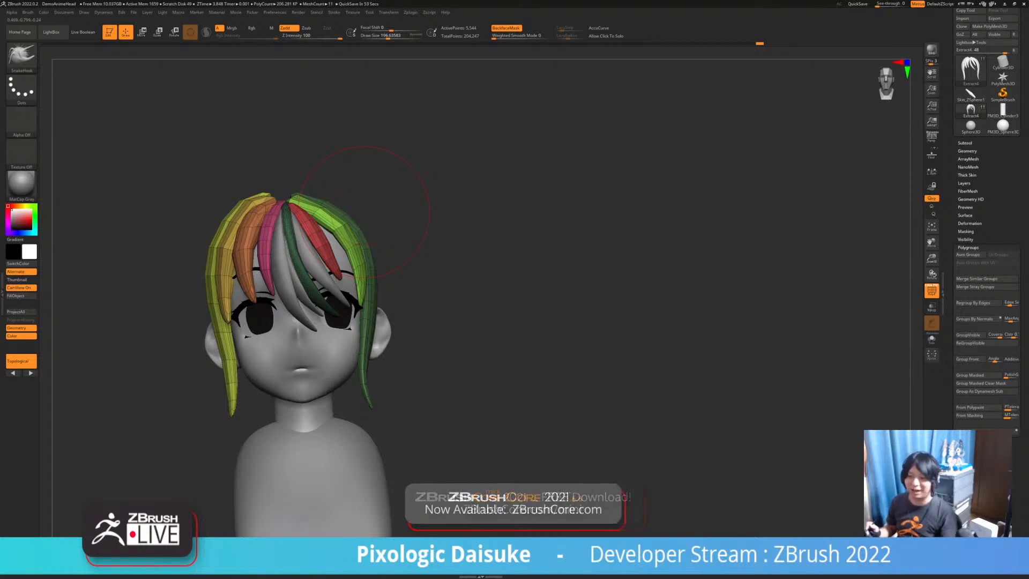
Turn off backface masking and nudge the light green strand beside the character's left eye slightly outward
{"action": "left_click", "coordinate": [506, 28]}
{"action": "right_click_drag", "start_coordinate": [350, 170], "coordinate": [333, 219], "text": "ctrl"}
{"action": "right_click_drag", "start_coordinate": [300, 188], "coordinate": [289, 214]}
{"action": "mouse_move", "coordinate": [229, 180]}
{"action": "right_mouse_down", "text": "ctrl"}
{"action": "mouse_move", "coordinate": [227, 161]}
{"action": "mouse_move", "coordinate": [191, 182]}
{"action": "mouse_move", "coordinate": [280, 182]}
{"action": "mouse_move", "coordinate": [272, 140]}
{"action": "right_mouse_up", "text": "ctrl"}
{"action": "left_click_drag", "start_coordinate": [343, 230], "coordinate": [351, 235]}
{"action": "right_click_drag", "start_coordinate": [375, 240], "coordinate": [349, 241]}
{"action": "mouse_move", "coordinate": [273, 188]}
{"action": "right_mouse_down"}
{"action": "mouse_move", "coordinate": [294, 194]}
{"action": "mouse_move", "coordinate": [297, 236]}
{"action": "mouse_move", "coordinate": [301, 215]}
{"action": "mouse_move", "coordinate": [293, 227]}
{"action": "mouse_move", "coordinate": [257, 216]}
{"action": "mouse_move", "coordinate": [391, 294]}
{"action": "mouse_move", "coordinate": [437, 343]}
{"action": "right_mouse_up"}
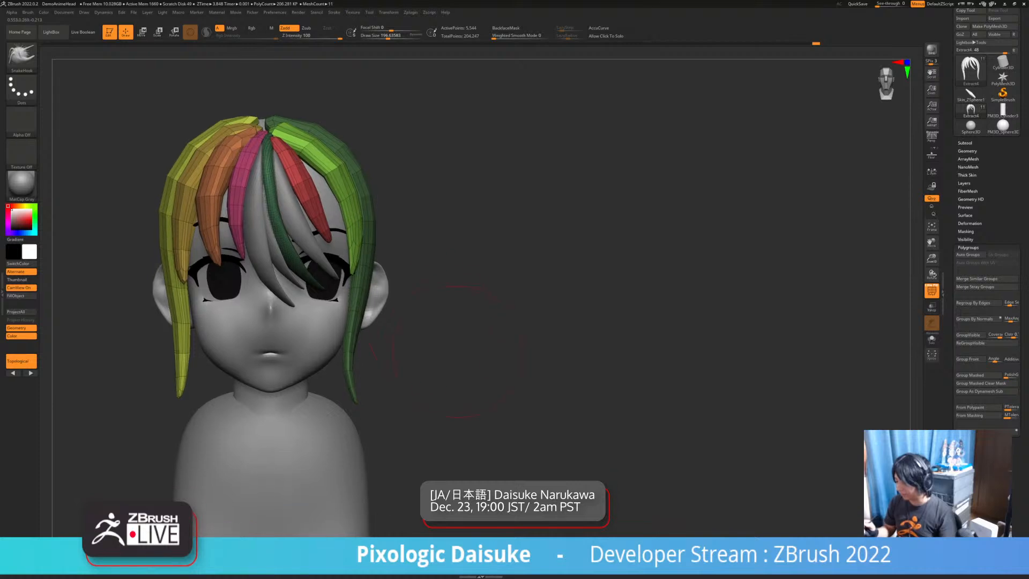
Hide the polygroup wireframe and subdivide the hair into a smooth surface
{"action": "left_click", "coordinate": [931, 291]}
{"action": "right_click_drag", "start_coordinate": [482, 268], "coordinate": [509, 273]}
{"action": "mouse_move", "coordinate": [541, 343]}
{"action": "right_mouse_down"}
{"action": "mouse_move", "coordinate": [482, 367]}
{"action": "mouse_move", "coordinate": [457, 401]}
{"action": "mouse_move", "coordinate": [530, 396]}
{"action": "mouse_move", "coordinate": [459, 436]}
{"action": "mouse_move", "coordinate": [485, 436]}
{"action": "mouse_move", "coordinate": [466, 436]}
{"action": "mouse_move", "coordinate": [458, 412]}
{"action": "mouse_move", "coordinate": [482, 412]}
{"action": "right_mouse_up"}
{"action": "key", "text": "ctrl+d"}
{"action": "key", "text": "ctrl+d"}
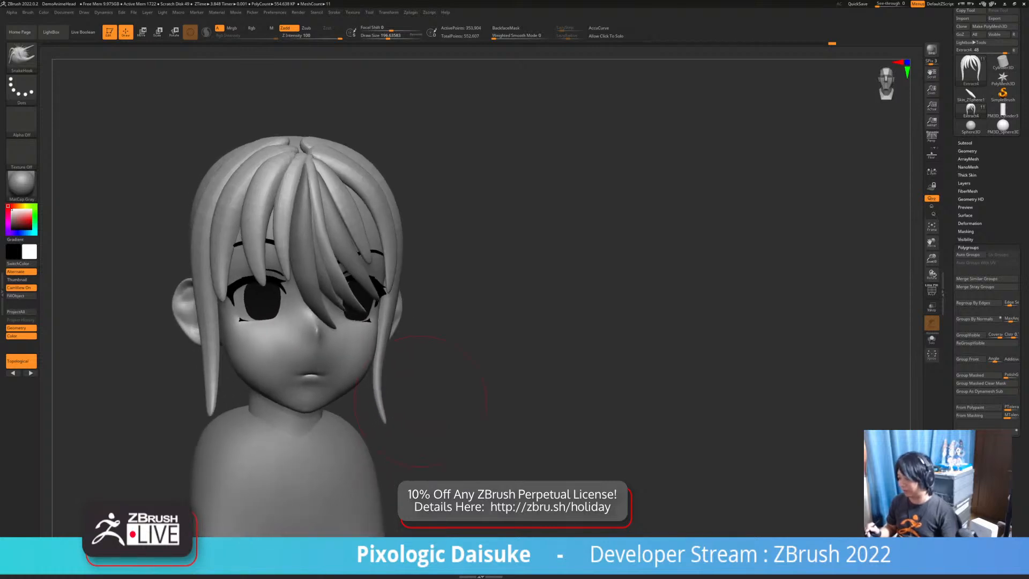
{"action": "mouse_move", "coordinate": [420, 399]}
{"action": "right_mouse_down"}
{"action": "mouse_move", "coordinate": [359, 399]}
{"action": "mouse_move", "coordinate": [389, 399]}
{"action": "mouse_move", "coordinate": [361, 368]}
{"action": "right_mouse_up"}
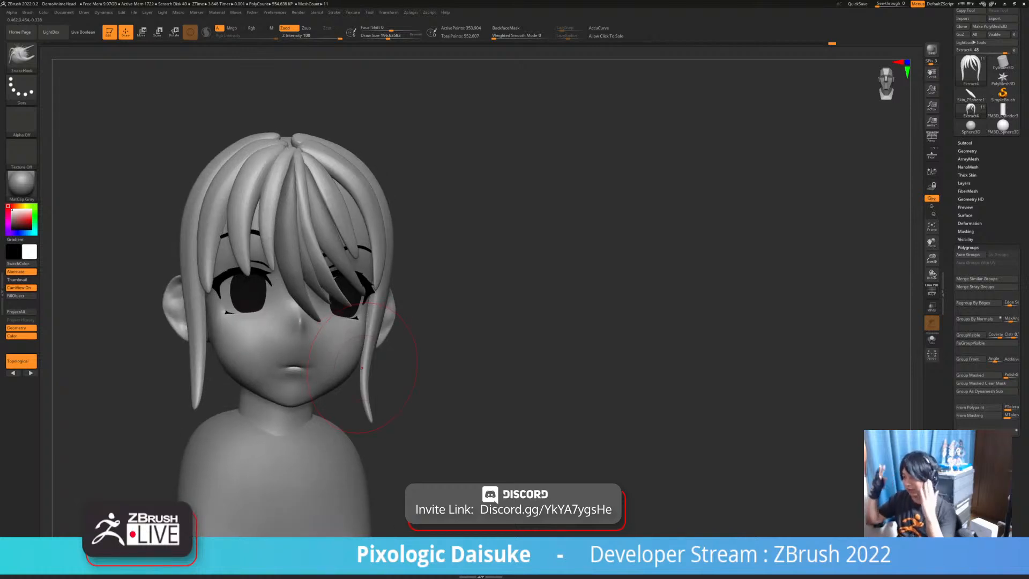
Select the central fringe subtool, reshape and smooth its large strand, and return to the side hair subtool
{"action": "mouse_move", "coordinate": [440, 370]}
{"action": "right_mouse_down"}
{"action": "mouse_move", "coordinate": [498, 371]}
{"action": "mouse_move", "coordinate": [420, 389]}
{"action": "right_mouse_up"}
{"action": "left_click", "coordinate": [283, 240], "text": "alt"}
{"action": "right_click_drag", "start_coordinate": [282, 240], "coordinate": [241, 239]}
{"action": "left_click_drag", "start_coordinate": [271, 241], "coordinate": [264, 254]}
{"action": "right_click_drag", "start_coordinate": [263, 255], "coordinate": [321, 249], "text": "shift"}
{"action": "left_click_drag", "start_coordinate": [261, 239], "coordinate": [258, 211], "text": "shift"}
{"action": "left_click", "coordinate": [240, 249], "text": "alt"}
{"action": "mouse_move", "coordinate": [240, 249]}
{"action": "right_mouse_down"}
{"action": "mouse_move", "coordinate": [313, 276]}
{"action": "mouse_move", "coordinate": [314, 286]}
{"action": "mouse_move", "coordinate": [386, 214]}
{"action": "right_mouse_up"}
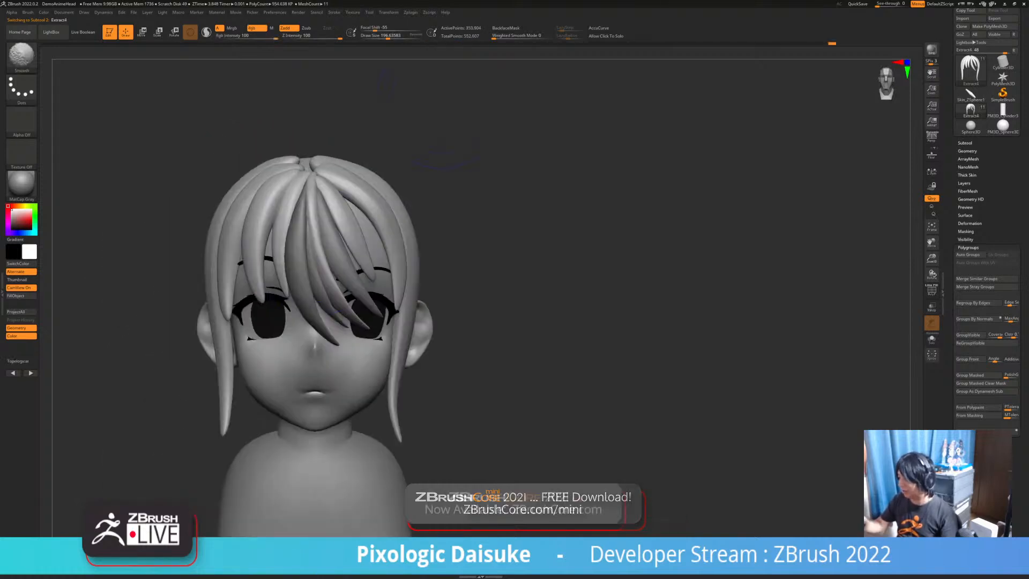
Turn on AccuCurve, reduce the draw size to about 74 and pull the fringe strand tips into sharper points
{"action": "right_click_drag", "start_coordinate": [287, 272], "coordinate": [289, 349], "text": "alt"}
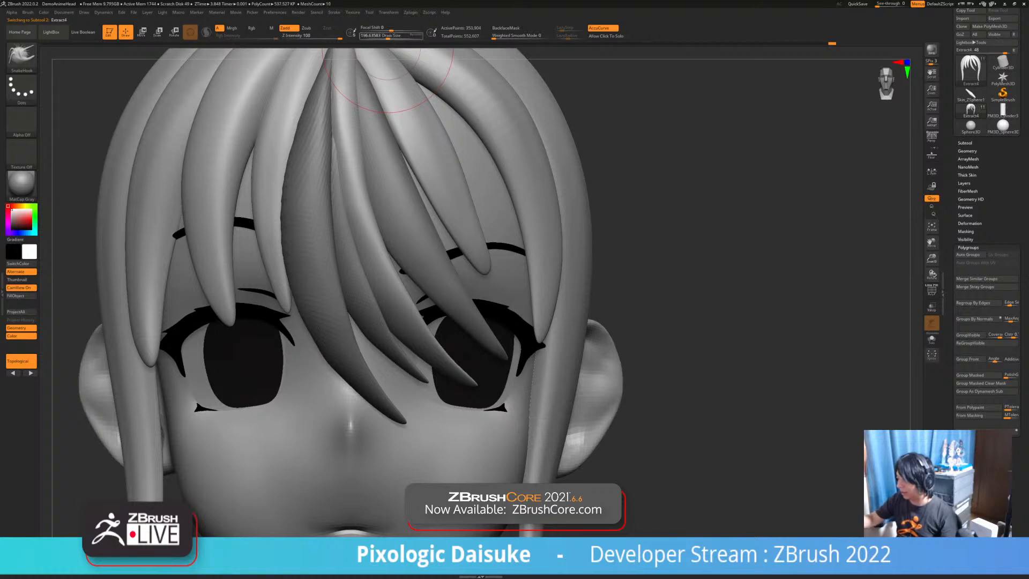
{"action": "right_click_drag", "start_coordinate": [292, 302], "coordinate": [287, 309]}
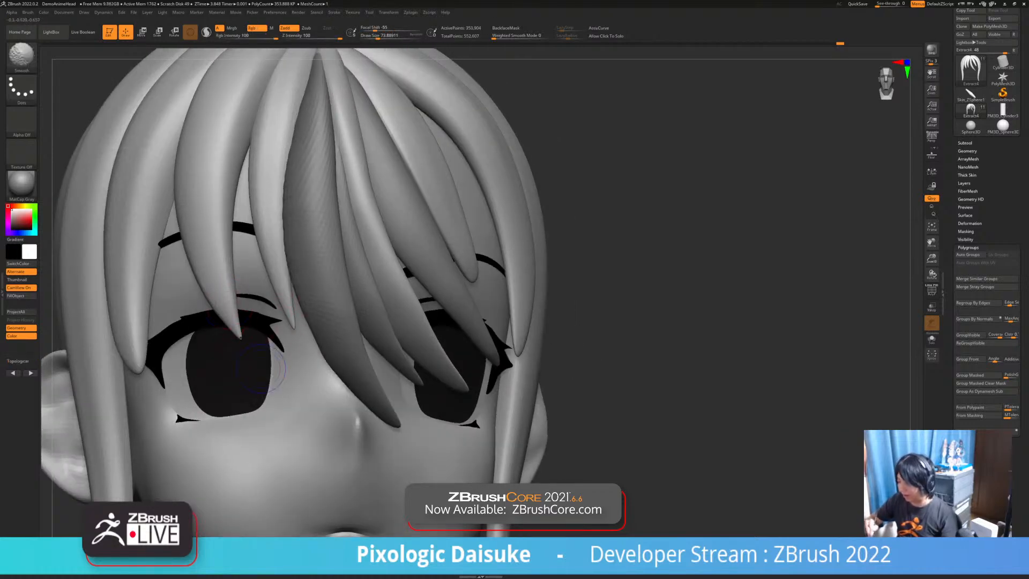
{"action": "right_click_drag", "start_coordinate": [241, 336], "coordinate": [142, 265]}
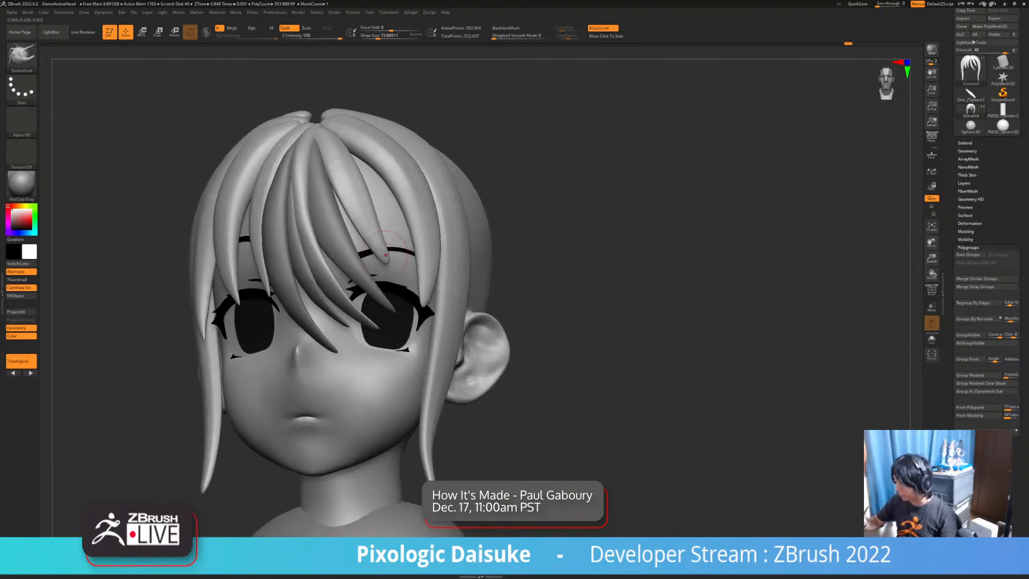
{"action": "right_click_drag", "start_coordinate": [386, 261], "coordinate": [391, 236]}
{"action": "mouse_move", "coordinate": [423, 306]}
{"action": "right_mouse_down"}
{"action": "mouse_move", "coordinate": [413, 343]}
{"action": "mouse_move", "coordinate": [423, 278]}
{"action": "mouse_move", "coordinate": [382, 284]}
{"action": "mouse_move", "coordinate": [375, 313]}
{"action": "mouse_move", "coordinate": [400, 330]}
{"action": "mouse_move", "coordinate": [370, 322]}
{"action": "mouse_move", "coordinate": [377, 343]}
{"action": "mouse_move", "coordinate": [360, 375]}
{"action": "mouse_move", "coordinate": [466, 370]}
{"action": "right_mouse_up"}
Turn off AccuCurve, set the draw size to about 245 and push the long side lock slightly inward
{"action": "key", "text": "shift"}
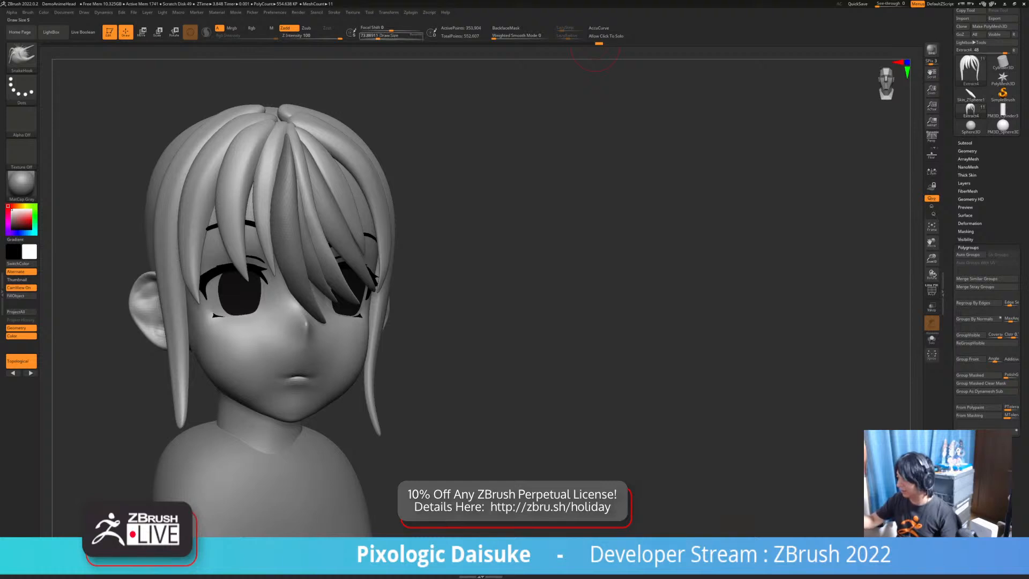
{"action": "right_click_drag", "start_coordinate": [308, 236], "coordinate": [305, 198], "text": "ctrl"}
{"action": "mouse_move", "coordinate": [305, 198]}
{"action": "right_mouse_down"}
{"action": "mouse_move", "coordinate": [273, 215]}
{"action": "mouse_move", "coordinate": [353, 166]}
{"action": "mouse_move", "coordinate": [394, 172]}
{"action": "right_mouse_up"}
{"action": "left_click_drag", "start_coordinate": [240, 312], "coordinate": [247, 311]}
{"action": "right_click_drag", "start_coordinate": [300, 204], "coordinate": [261, 194]}
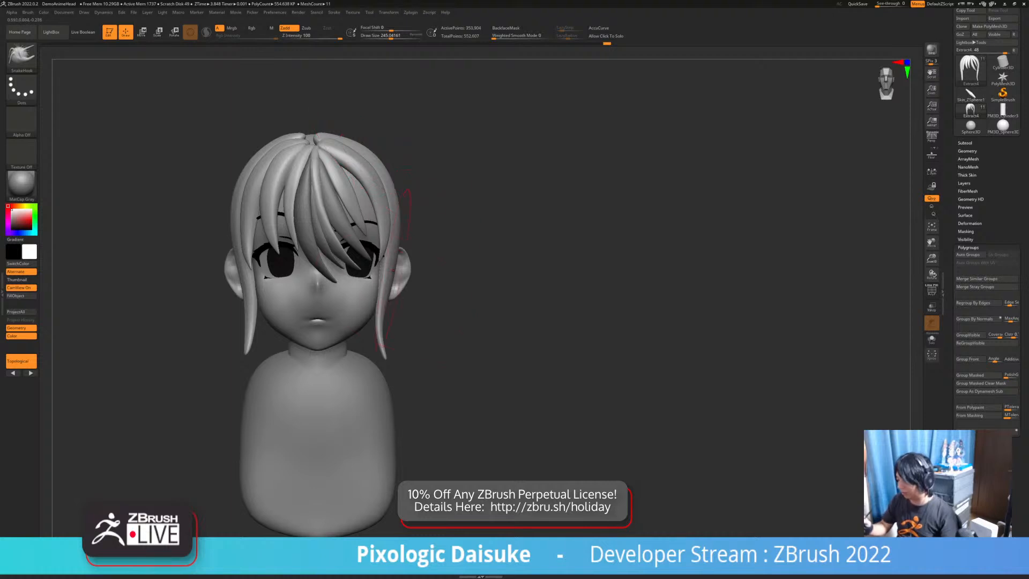
{"action": "right_click_drag", "start_coordinate": [393, 264], "coordinate": [400, 299], "text": "alt"}
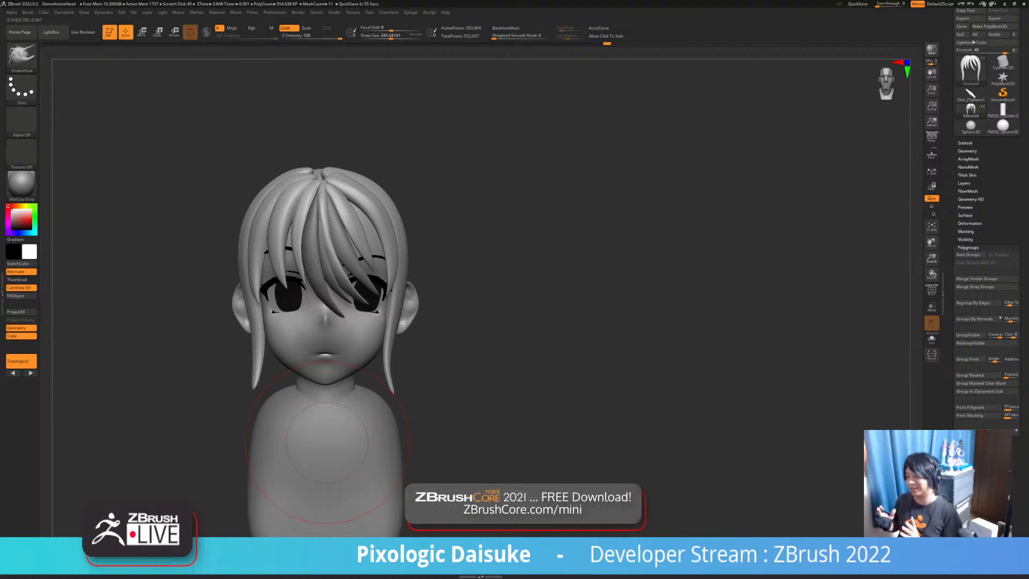
{"action": "right_click_drag", "start_coordinate": [474, 305], "coordinate": [463, 399]}
{"action": "right_click_drag", "start_coordinate": [482, 241], "coordinate": [475, 370], "text": "alt"}
Turn on backface masking and pull the strand roots at the top of the head closer together along the parting
{"action": "left_click", "coordinate": [507, 29]}
{"action": "mouse_move", "coordinate": [328, 170]}
{"action": "right_mouse_down"}
{"action": "mouse_move", "coordinate": [326, 214]}
{"action": "mouse_move", "coordinate": [353, 236]}
{"action": "mouse_move", "coordinate": [352, 255]}
{"action": "right_mouse_up"}
{"action": "left_click_drag", "start_coordinate": [327, 210], "coordinate": [339, 207]}
{"action": "mouse_move", "coordinate": [343, 236]}
{"action": "right_mouse_down"}
{"action": "mouse_move", "coordinate": [339, 212]}
{"action": "mouse_move", "coordinate": [356, 242]}
{"action": "right_mouse_up"}
{"action": "left_click_drag", "start_coordinate": [353, 224], "coordinate": [358, 221]}
{"action": "mouse_move", "coordinate": [379, 255]}
{"action": "right_mouse_down"}
{"action": "mouse_move", "coordinate": [363, 246]}
{"action": "mouse_move", "coordinate": [365, 259]}
{"action": "right_mouse_up"}
{"action": "key", "text": "ctrl+z"}
{"action": "left_click_drag", "start_coordinate": [359, 235], "coordinate": [362, 230]}
{"action": "mouse_move", "coordinate": [370, 247]}
{"action": "right_mouse_down"}
{"action": "mouse_move", "coordinate": [358, 222]}
{"action": "mouse_move", "coordinate": [369, 232]}
{"action": "right_mouse_up"}
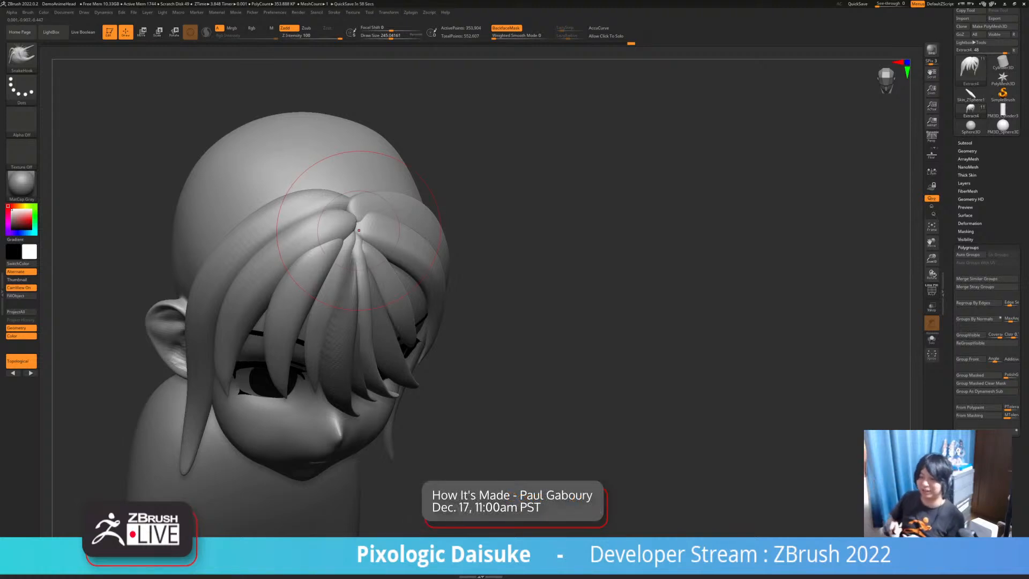
Examine the parting and fringe strands from above, the side and the front
{"action": "mouse_move", "coordinate": [370, 236]}
{"action": "right_mouse_down"}
{"action": "mouse_move", "coordinate": [400, 220]}
{"action": "mouse_move", "coordinate": [358, 212]}
{"action": "right_mouse_up"}
{"action": "mouse_move", "coordinate": [398, 270]}
{"action": "right_mouse_down"}
{"action": "mouse_move", "coordinate": [399, 257]}
{"action": "mouse_move", "coordinate": [379, 259]}
{"action": "mouse_move", "coordinate": [345, 205]}
{"action": "right_mouse_up"}
{"action": "right_click_drag", "start_coordinate": [369, 285], "coordinate": [435, 337]}
{"action": "right_click_drag", "start_coordinate": [350, 319], "coordinate": [371, 285], "text": "alt"}
{"action": "mouse_move", "coordinate": [372, 284]}
{"action": "right_mouse_down"}
{"action": "mouse_move", "coordinate": [394, 284]}
{"action": "mouse_move", "coordinate": [372, 286]}
{"action": "mouse_move", "coordinate": [384, 230]}
{"action": "mouse_move", "coordinate": [449, 236]}
{"action": "right_mouse_up"}
{"action": "mouse_move", "coordinate": [449, 235]}
{"action": "right_mouse_down", "text": "alt"}
{"action": "mouse_move", "coordinate": [442, 268]}
{"action": "mouse_move", "coordinate": [394, 279]}
{"action": "right_mouse_up", "text": "alt"}
{"action": "right_click_drag", "start_coordinate": [381, 358], "coordinate": [344, 393], "text": "alt"}
{"action": "key", "text": "b"}
{"action": "key", "text": "d"}
{"action": "key", "text": "s"}
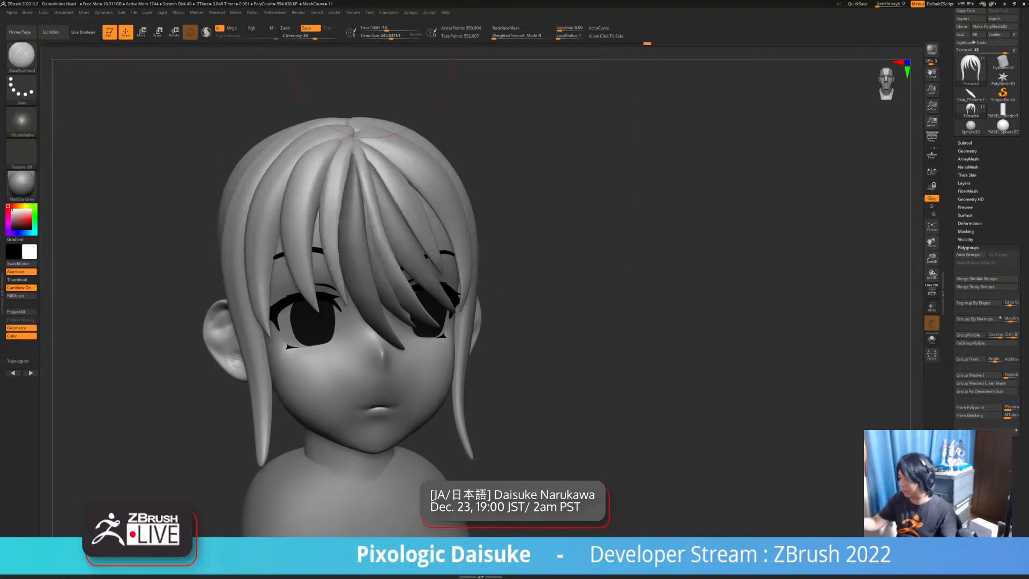
{"action": "left_click_drag", "start_coordinate": [390, 37], "coordinate": [382, 37]}
{"action": "right_click_drag", "start_coordinate": [287, 207], "coordinate": [309, 209]}
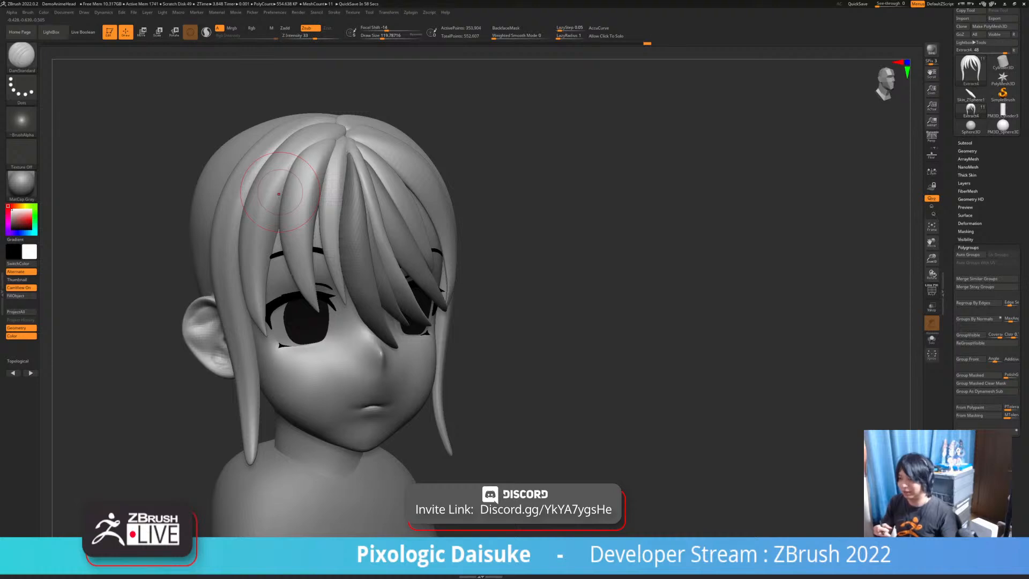
{"action": "right_click_drag", "start_coordinate": [278, 193], "coordinate": [301, 182], "text": "ctrl"}
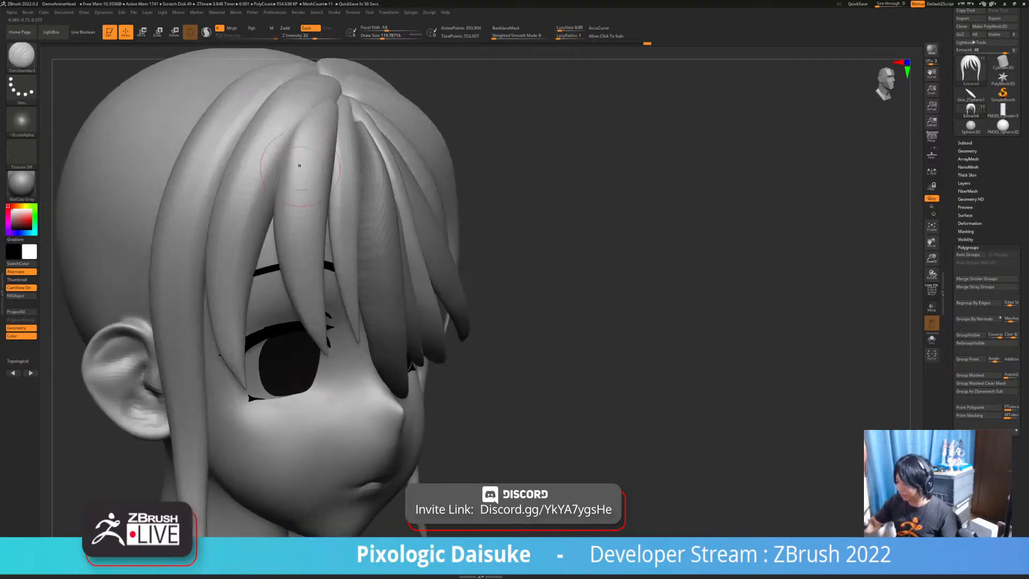
{"action": "mouse_move", "coordinate": [296, 105]}
{"action": "left_mouse_down", "text": "ctrl"}
{"action": "mouse_move", "coordinate": [250, 215]}
{"action": "mouse_move", "coordinate": [231, 322]}
{"action": "mouse_move", "coordinate": [235, 375]}
{"action": "left_mouse_up", "text": "ctrl"}
{"action": "left_click_drag", "start_coordinate": [53, 225], "coordinate": [56, 239], "text": "ctrl"}
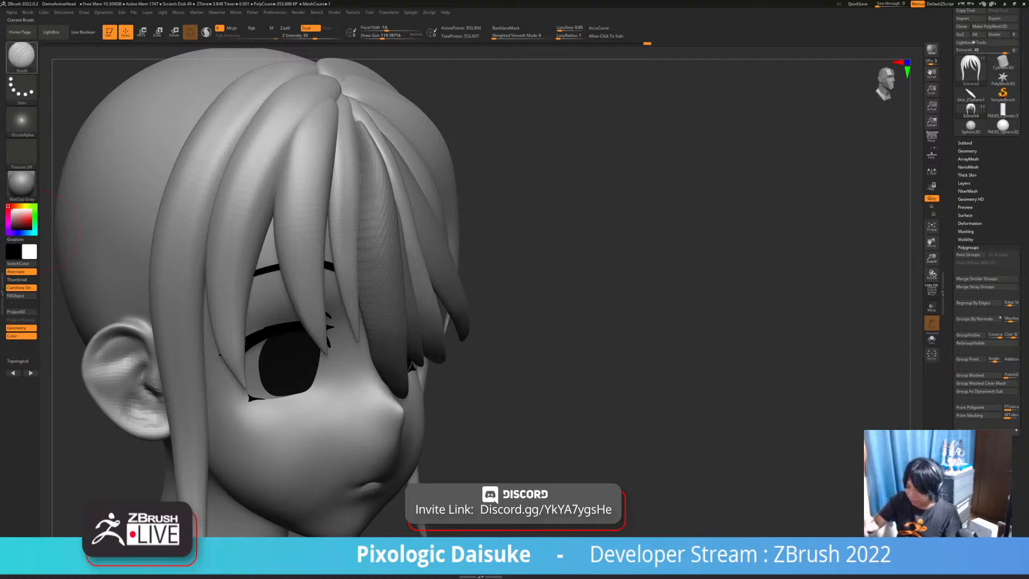
With the Standard brush active, fill the hair object with white and pick red as the paint colour
{"action": "key", "text": "b"}
{"action": "key", "text": "s"}
{"action": "key", "text": "t"}
{"action": "left_click", "coordinate": [29, 220]}
{"action": "left_click", "coordinate": [16, 296]}
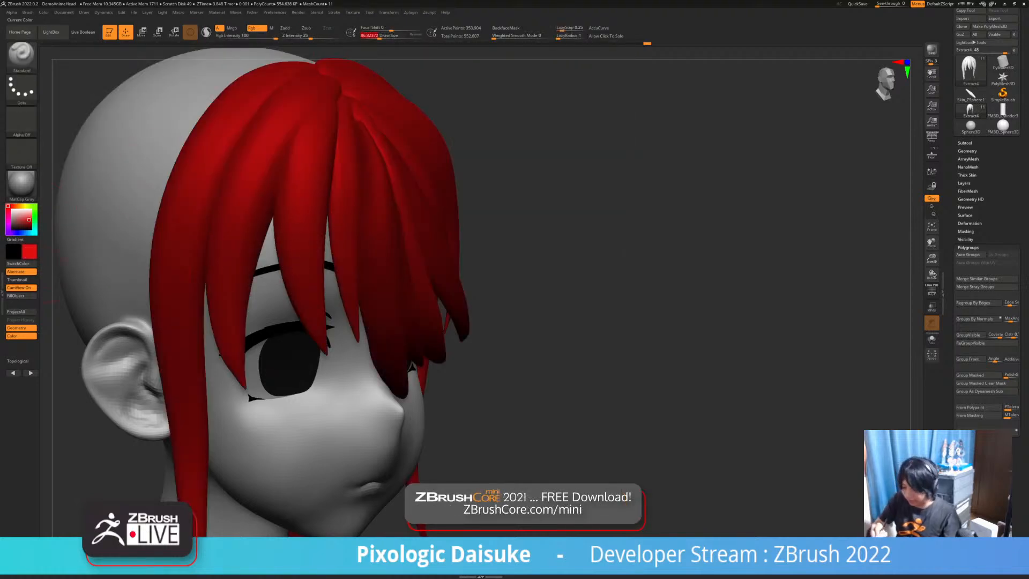
{"action": "left_click", "coordinate": [29, 251]}
{"action": "left_click", "coordinate": [28, 220]}
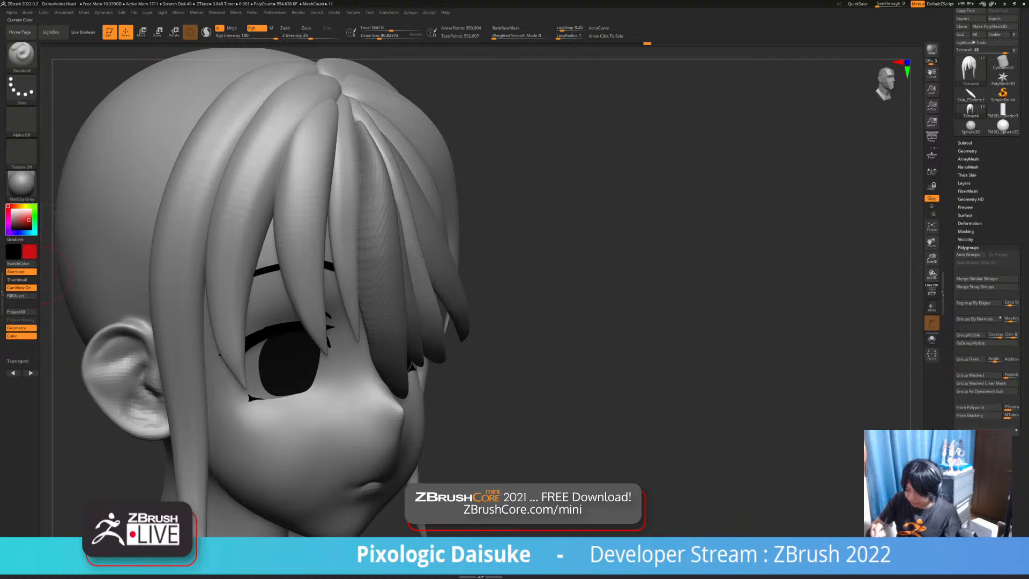
{"action": "left_click", "coordinate": [17, 295]}
Isolate the strand over the character's right eye and paint red along its length
{"action": "mouse_move", "coordinate": [279, 126]}
{"action": "left_mouse_down"}
{"action": "mouse_move", "coordinate": [233, 241]}
{"action": "mouse_move", "coordinate": [257, 160]}
{"action": "mouse_move", "coordinate": [225, 329]}
{"action": "mouse_move", "coordinate": [221, 305]}
{"action": "mouse_move", "coordinate": [287, 104]}
{"action": "mouse_move", "coordinate": [301, 101]}
{"action": "mouse_move", "coordinate": [236, 369]}
{"action": "mouse_move", "coordinate": [286, 107]}
{"action": "mouse_move", "coordinate": [265, 126]}
{"action": "mouse_move", "coordinate": [320, 84]}
{"action": "left_mouse_up"}
{"action": "left_click", "coordinate": [274, 202], "text": "ctrl+shift"}
{"action": "left_click_drag", "start_coordinate": [595, 238], "coordinate": [460, 229]}
{"action": "left_click_drag", "start_coordinate": [172, 322], "coordinate": [81, 249]}
Pick blue, set the draw size to about 140 and paint along the isolated strand's inner edge
{"action": "left_click", "coordinate": [18, 233]}
{"action": "left_click", "coordinate": [29, 217]}
{"action": "left_click", "coordinate": [384, 36]}
{"action": "mouse_move", "coordinate": [401, 168]}
{"action": "left_mouse_down"}
{"action": "mouse_move", "coordinate": [378, 193]}
{"action": "mouse_move", "coordinate": [413, 171]}
{"action": "mouse_move", "coordinate": [284, 336]}
{"action": "mouse_move", "coordinate": [313, 320]}
{"action": "left_mouse_up"}
{"action": "left_click_drag", "start_coordinate": [204, 268], "coordinate": [295, 313]}
{"action": "right_click_drag", "start_coordinate": [321, 311], "coordinate": [348, 302]}
{"action": "right_click_drag", "start_coordinate": [349, 302], "coordinate": [279, 322], "text": "alt"}
{"action": "right_click_drag", "start_coordinate": [327, 230], "coordinate": [315, 187]}
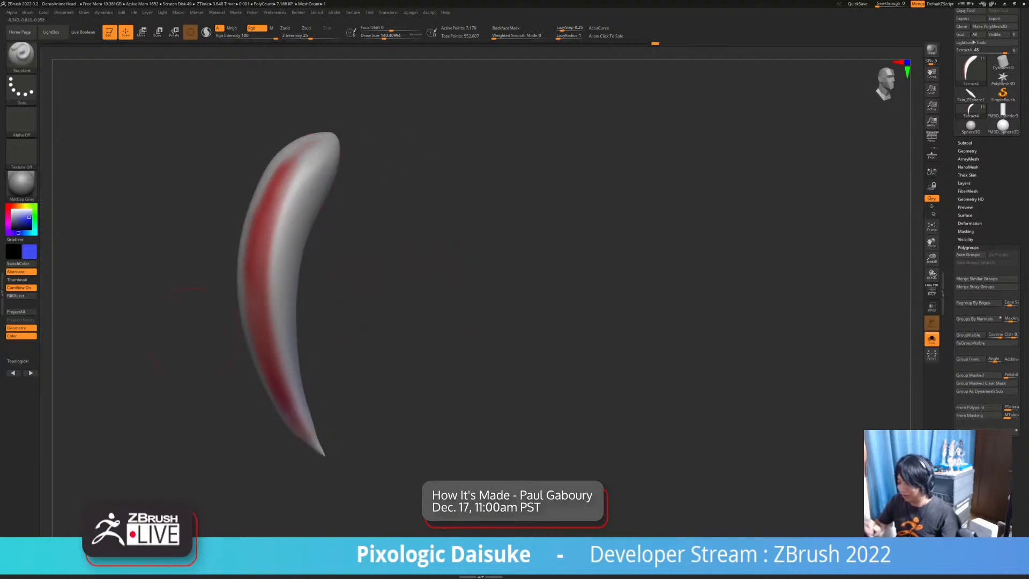
Pick a lighter red and blend it over the upper part of the isolated strand
{"action": "left_click", "coordinate": [8, 210]}
{"action": "mouse_move", "coordinate": [22, 226]}
{"action": "left_mouse_down"}
{"action": "mouse_move", "coordinate": [16, 211]}
{"action": "mouse_move", "coordinate": [24, 217]}
{"action": "left_mouse_up"}
{"action": "mouse_move", "coordinate": [302, 165]}
{"action": "left_mouse_down"}
{"action": "mouse_move", "coordinate": [278, 256]}
{"action": "mouse_move", "coordinate": [309, 163]}
{"action": "mouse_move", "coordinate": [281, 241]}
{"action": "mouse_move", "coordinate": [287, 155]}
{"action": "left_mouse_up"}
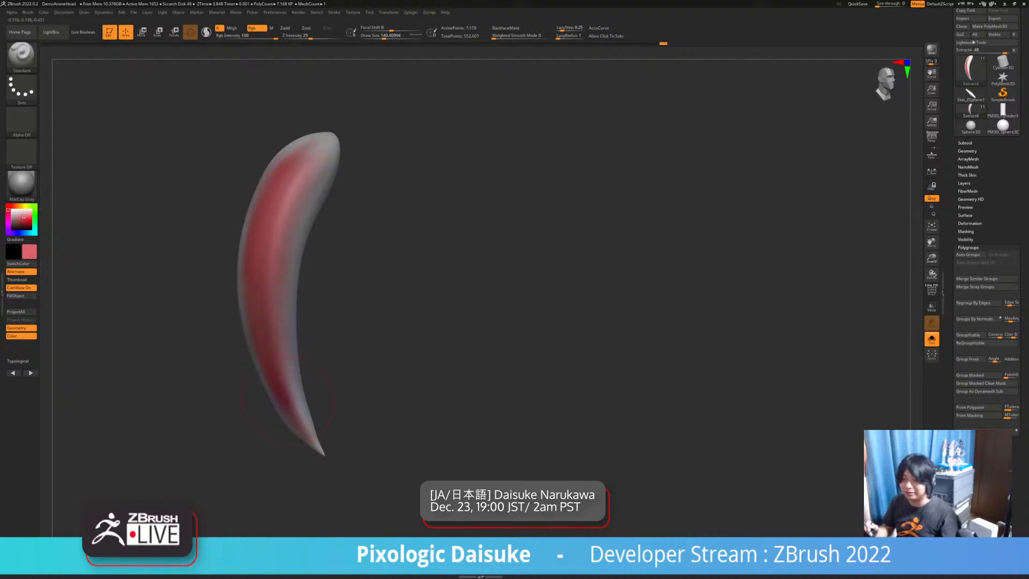
{"action": "right_click_drag", "start_coordinate": [288, 400], "coordinate": [300, 394]}
Turn off Solo and show all hair strands again to view the painted strand on the head
{"action": "left_click", "coordinate": [931, 339]}
{"action": "right_click_drag", "start_coordinate": [857, 337], "coordinate": [852, 308], "text": "ctrl"}
{"action": "mouse_move", "coordinate": [697, 332]}
{"action": "right_mouse_down"}
{"action": "mouse_move", "coordinate": [579, 361]}
{"action": "mouse_move", "coordinate": [581, 383]}
{"action": "mouse_move", "coordinate": [567, 375]}
{"action": "mouse_move", "coordinate": [569, 342]}
{"action": "mouse_move", "coordinate": [571, 394]}
{"action": "mouse_move", "coordinate": [616, 402]}
{"action": "mouse_move", "coordinate": [571, 395]}
{"action": "right_mouse_up"}
{"action": "left_click", "coordinate": [580, 361], "text": "ctrl+shift"}
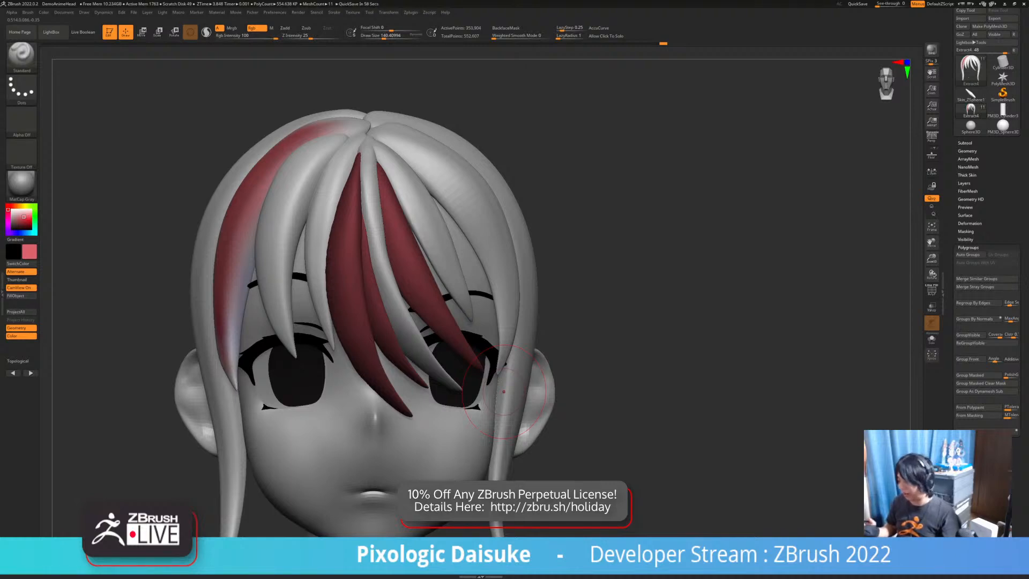
{"action": "mouse_move", "coordinate": [504, 392]}
{"action": "right_mouse_down"}
{"action": "mouse_move", "coordinate": [549, 394]}
{"action": "mouse_move", "coordinate": [528, 394]}
{"action": "mouse_move", "coordinate": [523, 374]}
{"action": "mouse_move", "coordinate": [538, 363]}
{"action": "right_mouse_up"}
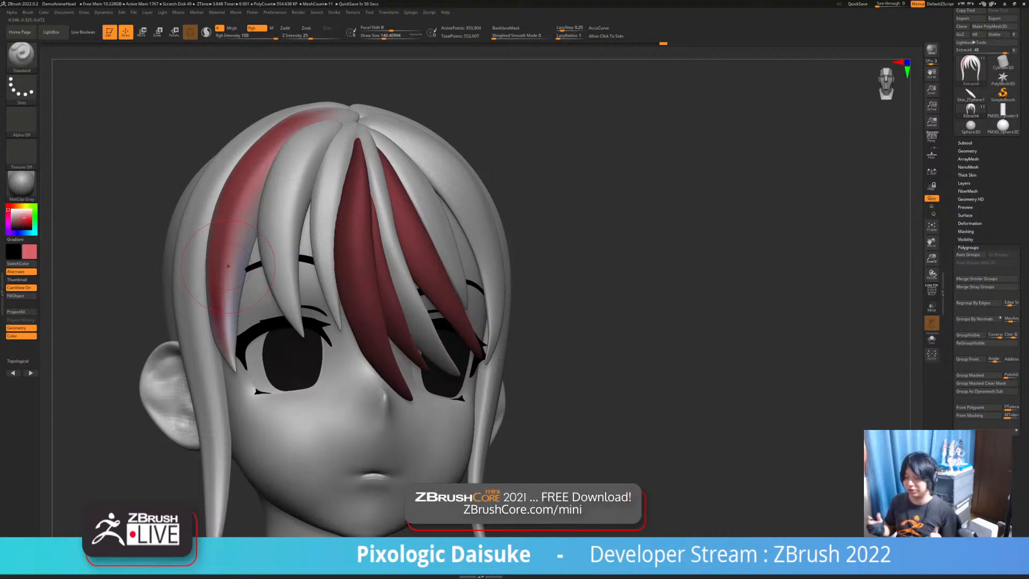
Undo the strand isolation and the red and blue painting on the hair
{"action": "left_click", "coordinate": [22, 54]}
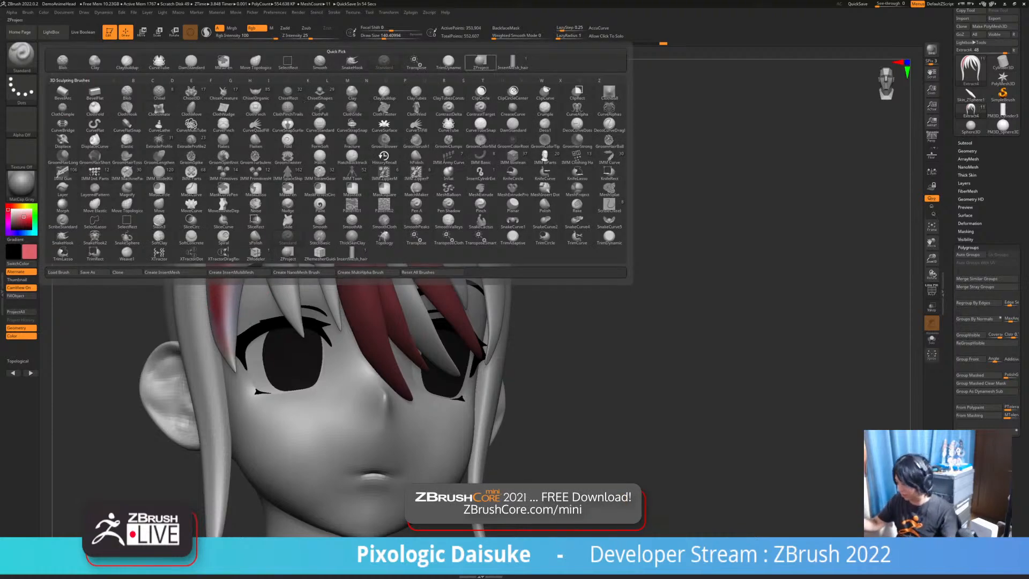
{"action": "key", "text": "ctrl+z"}
{"action": "key", "text": "ctrl+z"}
{"action": "key", "text": "ctrl+z"}
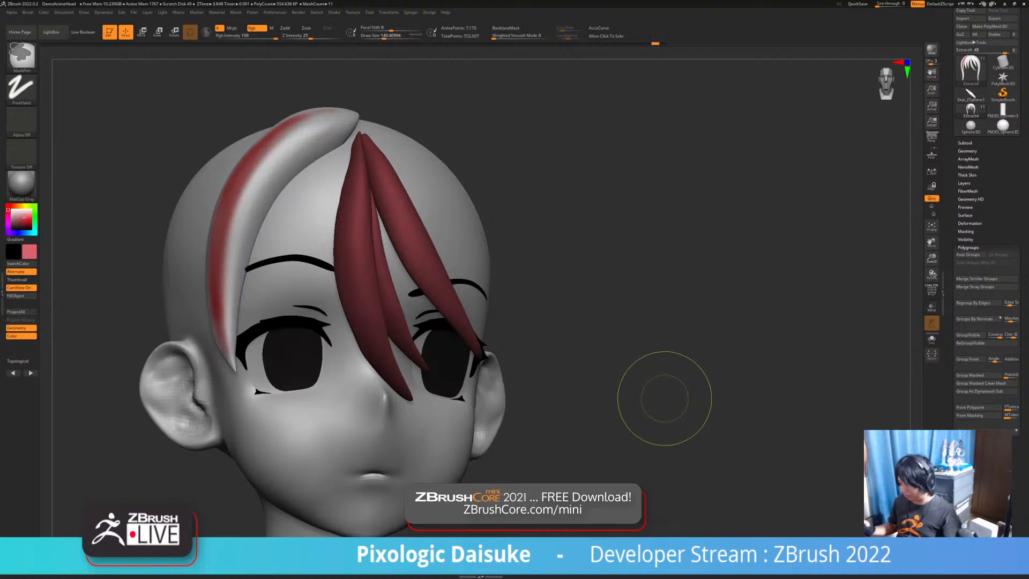
{"action": "key", "text": "ctrl+z"}
{"action": "key", "text": "ctrl+z"}
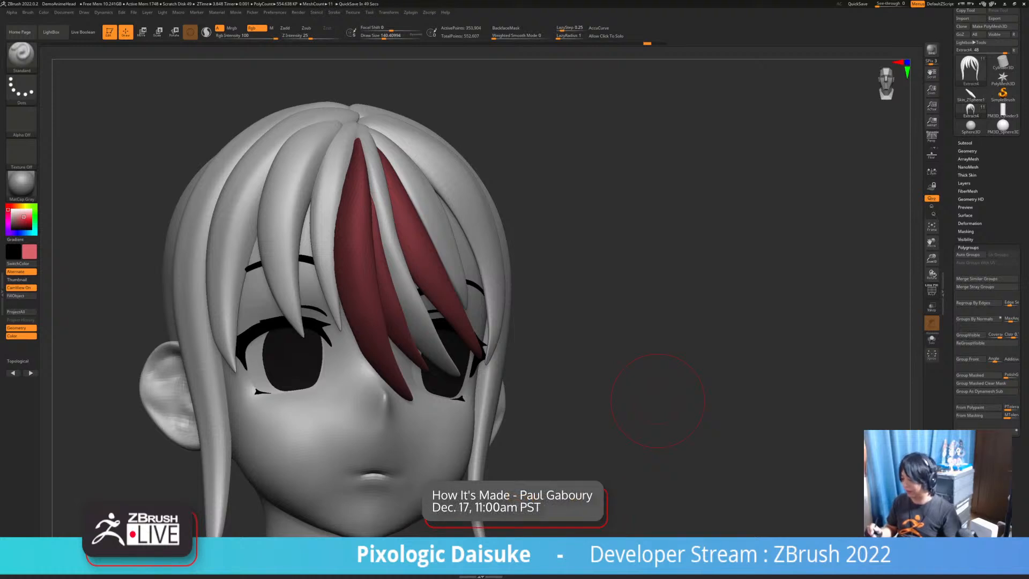
Select the DamStandard brush and set the draw size to about 115 for working on the fringe strands
{"action": "mouse_move", "coordinate": [658, 401]}
{"action": "right_mouse_down"}
{"action": "mouse_move", "coordinate": [680, 332]}
{"action": "mouse_move", "coordinate": [697, 330]}
{"action": "right_mouse_up"}
{"action": "right_click_drag", "start_coordinate": [525, 241], "coordinate": [300, 235]}
{"action": "right_click_drag", "start_coordinate": [375, 381], "coordinate": [454, 382]}
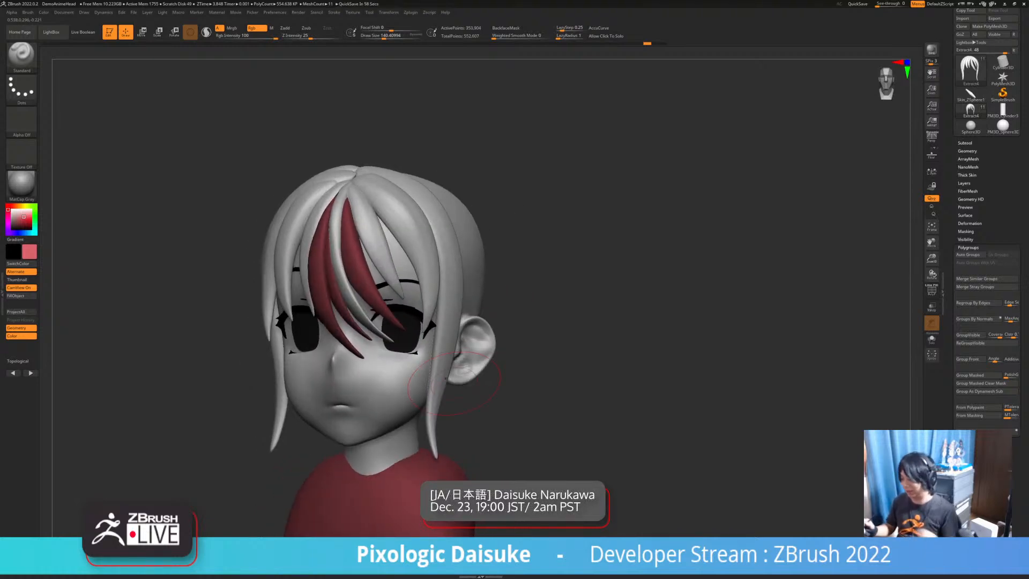
{"action": "right_click_drag", "start_coordinate": [444, 379], "coordinate": [514, 380]}
{"action": "right_click_drag", "start_coordinate": [442, 333], "coordinate": [444, 381], "text": "ctrl"}
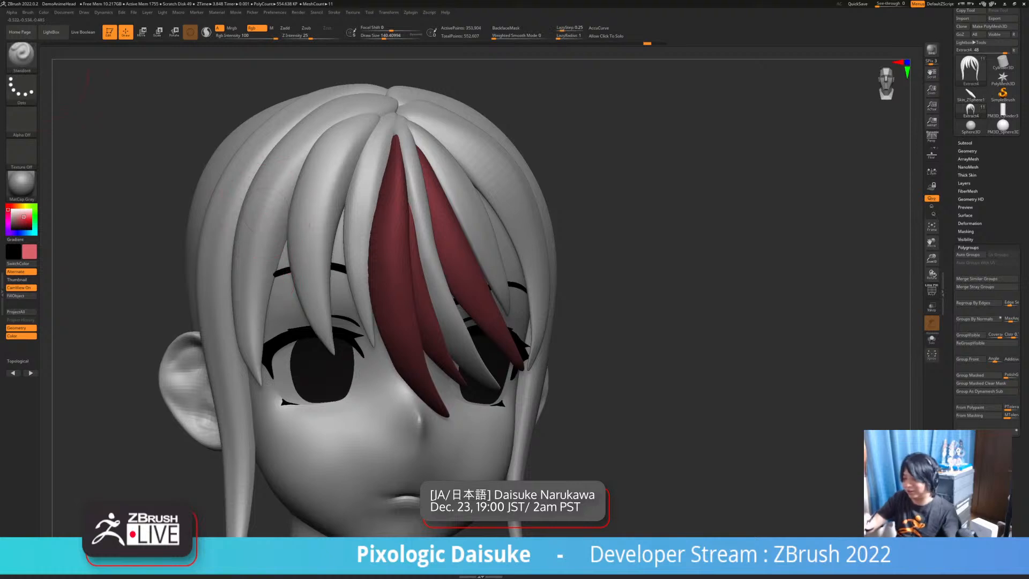
{"action": "left_click", "coordinate": [21, 57]}
{"action": "key", "text": "d"}
{"action": "key", "text": "s"}
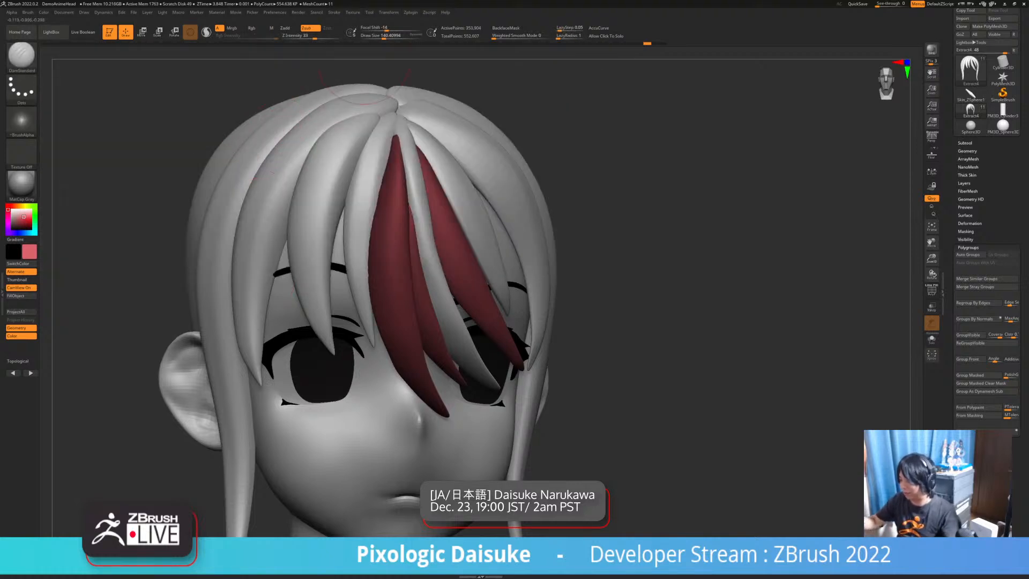
{"action": "left_click_drag", "start_coordinate": [384, 36], "coordinate": [381, 36]}
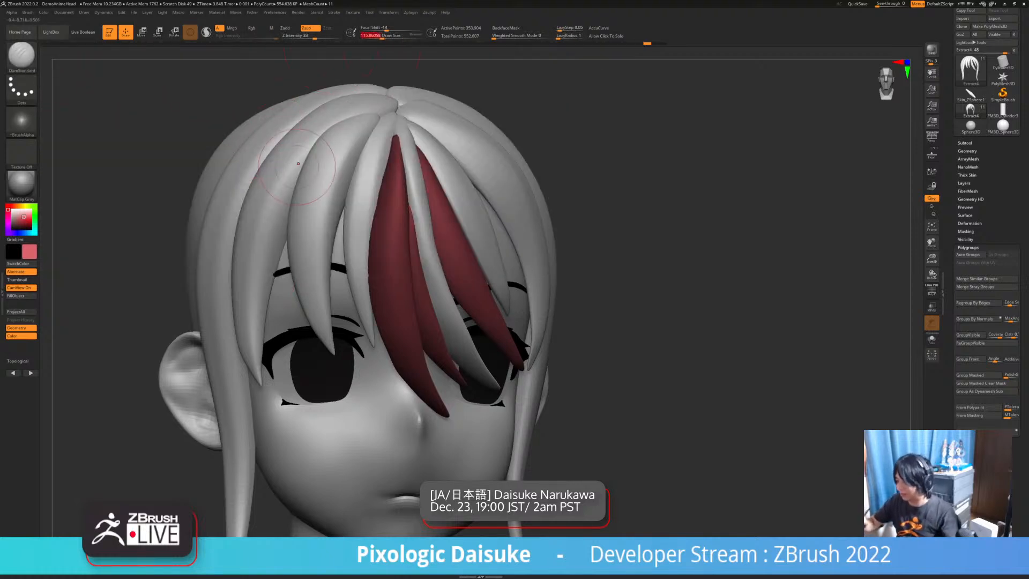
{"action": "right_click_drag", "start_coordinate": [327, 174], "coordinate": [369, 176]}
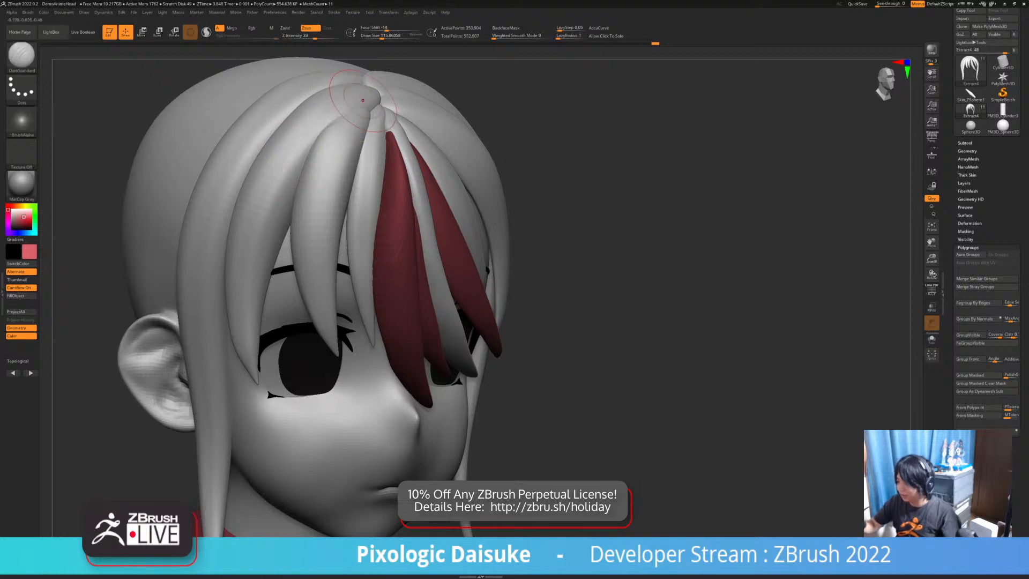
Isolate the fringe strand falling to the outer corner of the character's right eye, then carve along its length and smooth the stroke
{"action": "left_click", "coordinate": [370, 100], "text": "ctrl+shift"}
{"action": "mouse_move", "coordinate": [372, 101]}
{"action": "left_mouse_down"}
{"action": "mouse_move", "coordinate": [316, 149]}
{"action": "mouse_move", "coordinate": [279, 207]}
{"action": "mouse_move", "coordinate": [252, 319]}
{"action": "mouse_move", "coordinate": [256, 383]}
{"action": "left_mouse_up"}
{"action": "left_click_drag", "start_coordinate": [346, 105], "coordinate": [254, 227], "text": "shift"}
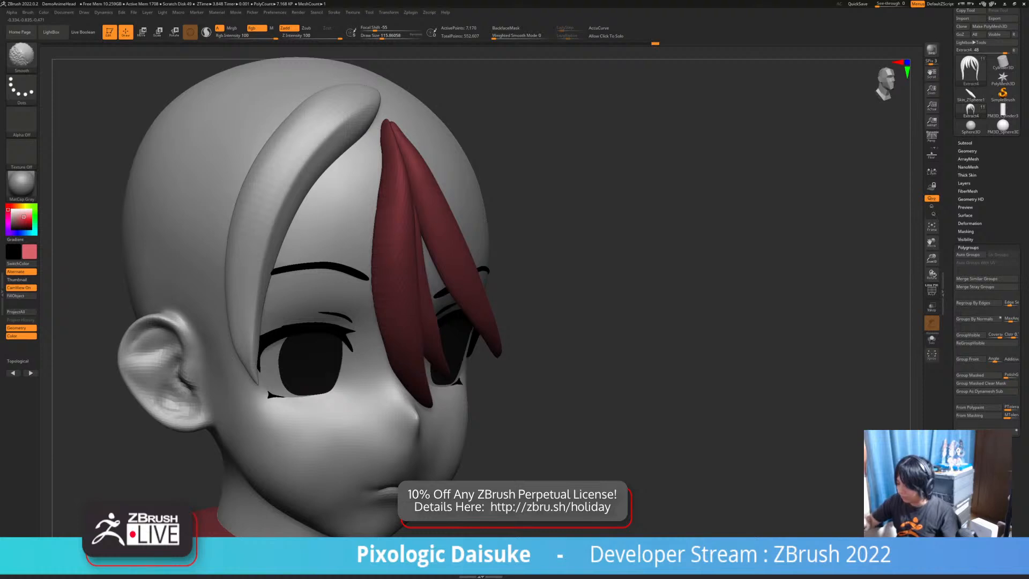
{"action": "mouse_move", "coordinate": [589, 241]}
{"action": "left_mouse_down"}
{"action": "mouse_move", "coordinate": [697, 247]}
{"action": "mouse_move", "coordinate": [322, 267]}
{"action": "left_mouse_up"}
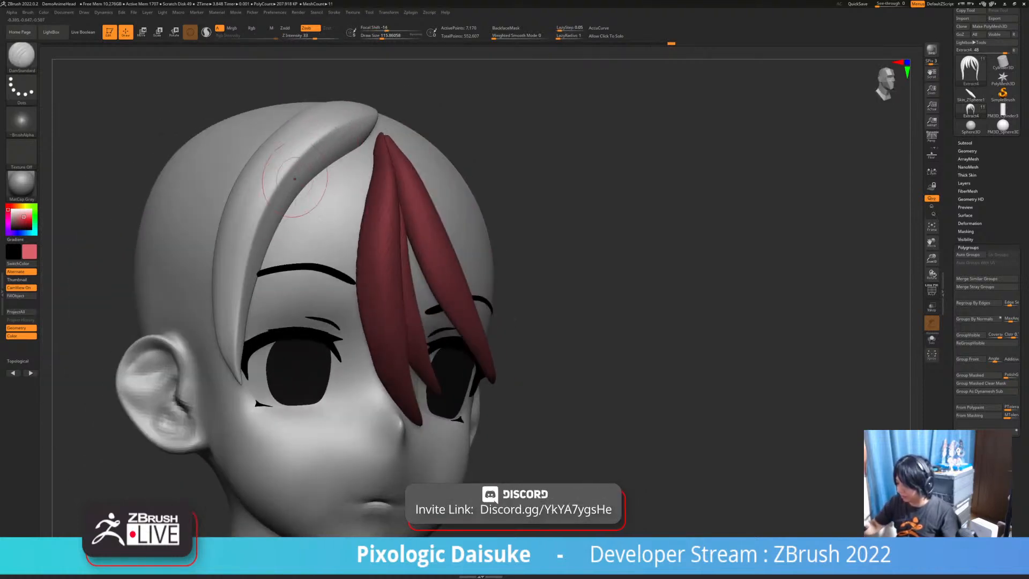
{"action": "key", "text": "f"}
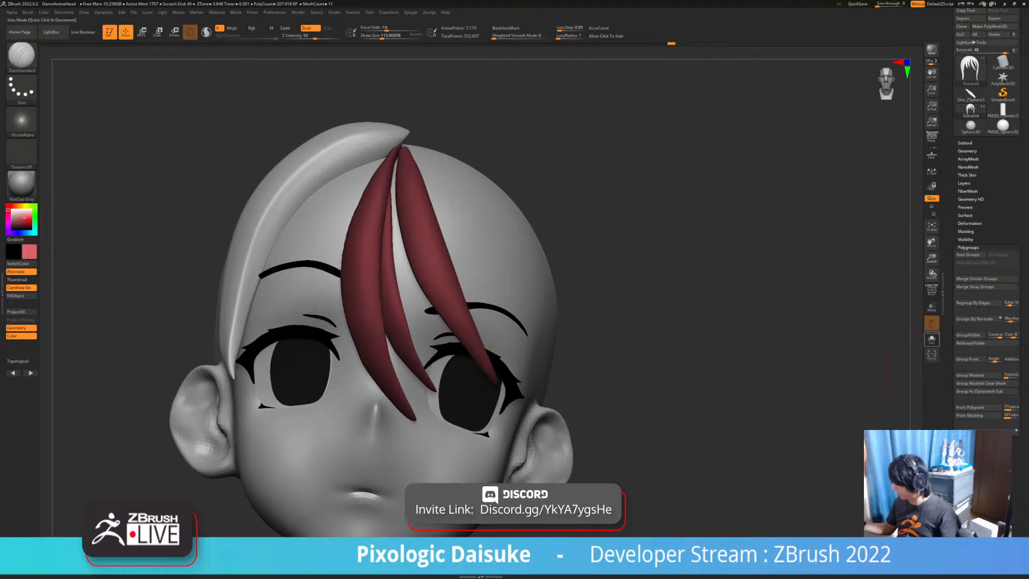
Solo the isolated hair strand and switch to the TrimDynamic brush with a draw size of about 240
{"action": "left_click", "coordinate": [932, 339]}
{"action": "left_click_drag", "start_coordinate": [803, 329], "coordinate": [750, 316]}
{"action": "key", "text": "b"}
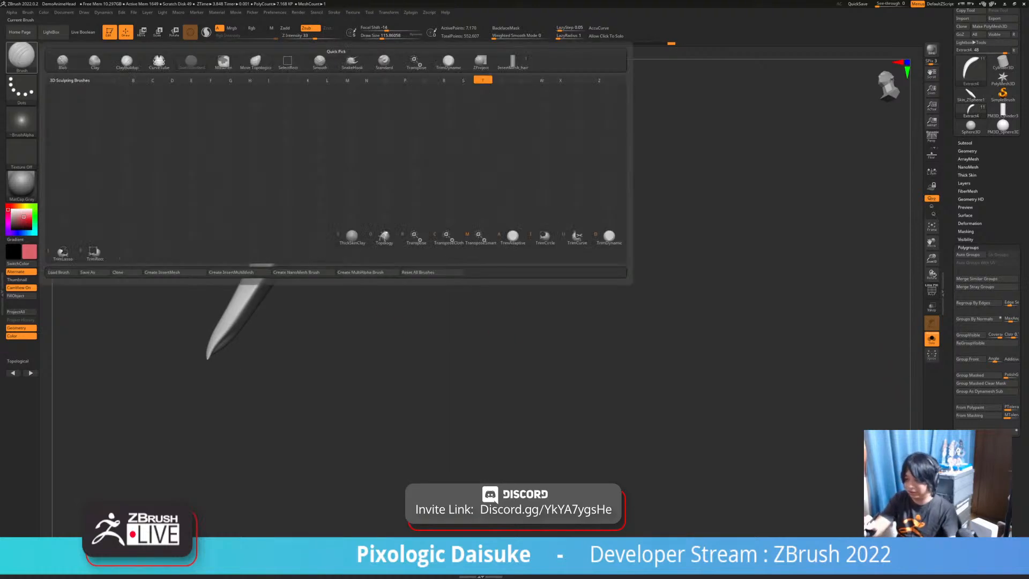
{"action": "key", "text": "t"}
{"action": "key", "text": "d"}
{"action": "left_click_drag", "start_coordinate": [382, 35], "coordinate": [407, 36]}
Flatten the soloed strand's faces from root to tip with TrimDynamic and smooth the resulting planes
{"action": "mouse_move", "coordinate": [225, 343]}
{"action": "left_mouse_down"}
{"action": "mouse_move", "coordinate": [407, 171]}
{"action": "mouse_move", "coordinate": [336, 194]}
{"action": "mouse_move", "coordinate": [208, 322]}
{"action": "left_mouse_up"}
{"action": "left_click_drag", "start_coordinate": [265, 364], "coordinate": [264, 338]}
{"action": "mouse_move", "coordinate": [217, 314]}
{"action": "left_mouse_down"}
{"action": "mouse_move", "coordinate": [333, 188]}
{"action": "mouse_move", "coordinate": [408, 155]}
{"action": "left_mouse_up"}
{"action": "left_click_drag", "start_coordinate": [324, 203], "coordinate": [284, 214], "text": "shift"}
{"action": "left_click_drag", "start_coordinate": [278, 343], "coordinate": [364, 246]}
{"action": "right_click_drag", "start_coordinate": [364, 246], "coordinate": [338, 290]}
{"action": "right_click_drag", "start_coordinate": [338, 290], "coordinate": [300, 375], "text": "ctrl"}
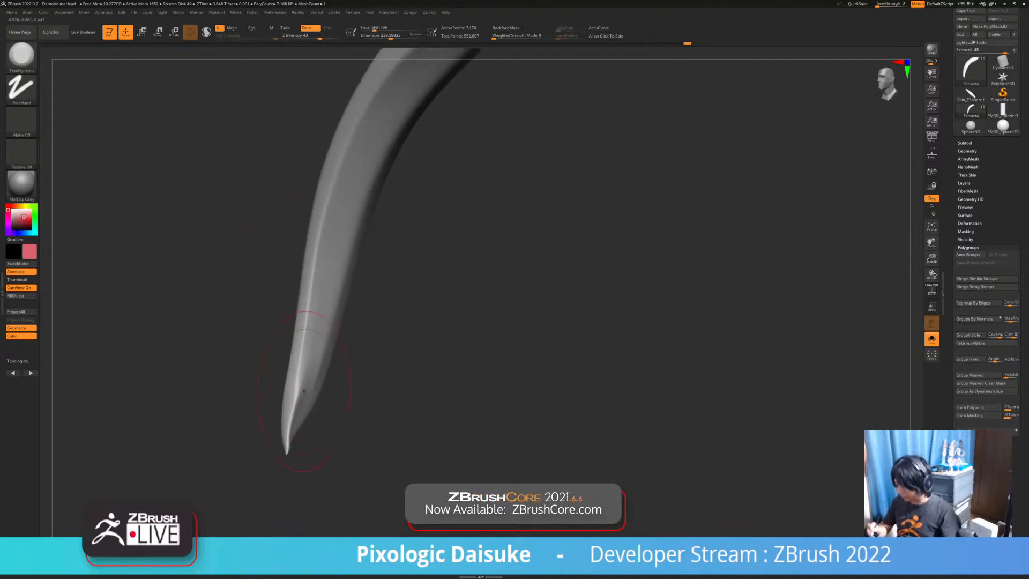
{"action": "left_click_drag", "start_coordinate": [295, 394], "coordinate": [291, 431]}
{"action": "key", "text": "shift"}
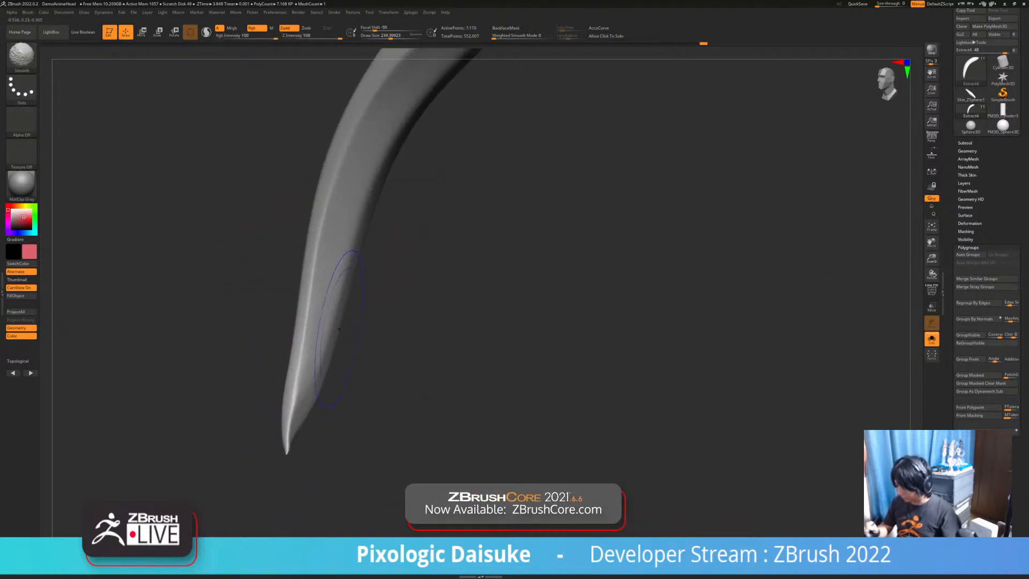
Turn off Solo and show all the hair strands on the head again
{"action": "left_click", "coordinate": [931, 338]}
{"action": "mouse_move", "coordinate": [605, 284]}
{"action": "right_mouse_down"}
{"action": "mouse_move", "coordinate": [666, 298]}
{"action": "mouse_move", "coordinate": [579, 444]}
{"action": "mouse_move", "coordinate": [450, 322]}
{"action": "mouse_move", "coordinate": [405, 343]}
{"action": "mouse_move", "coordinate": [366, 313]}
{"action": "right_mouse_up"}
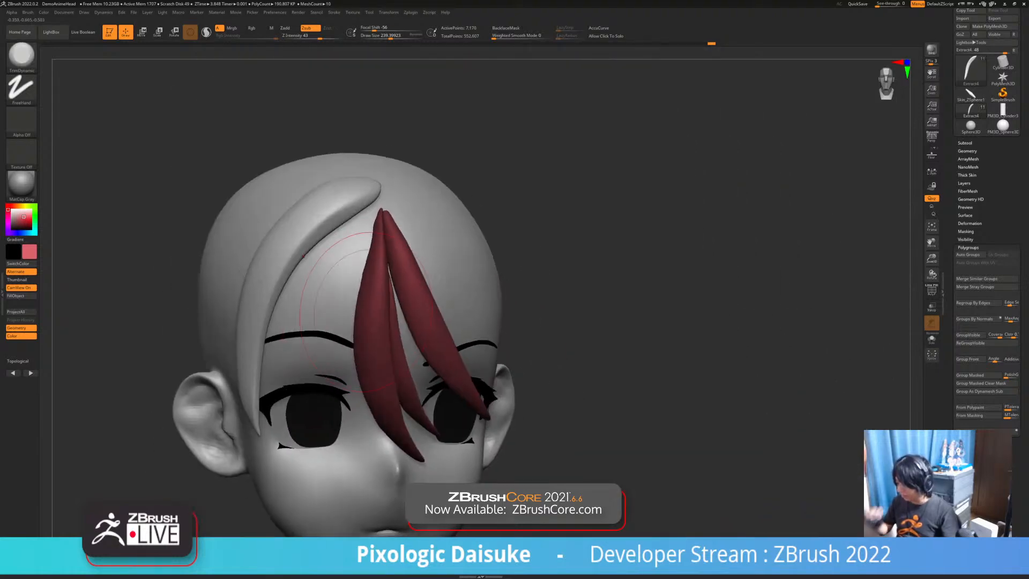
{"action": "key", "text": "ctrl"}
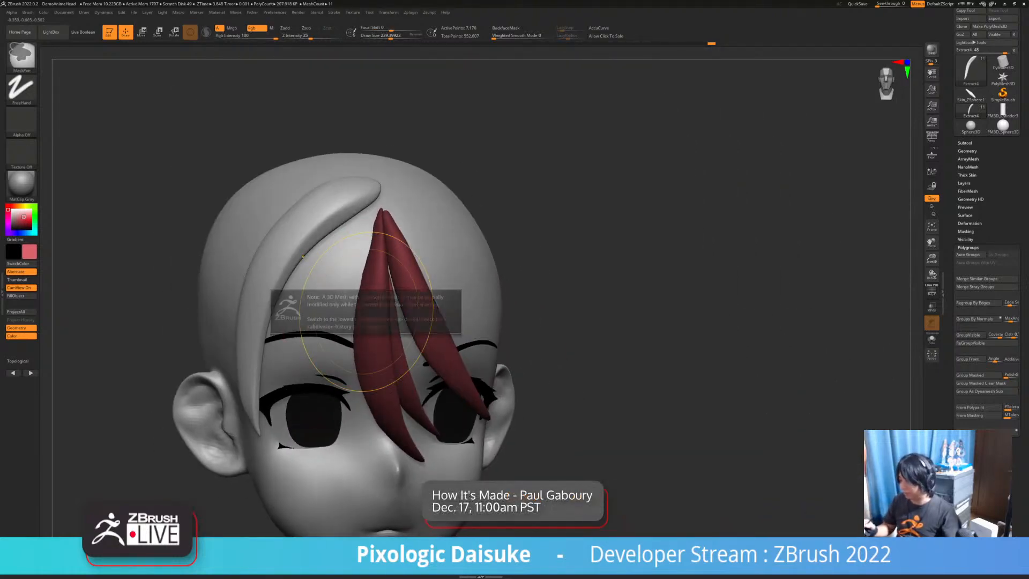
{"action": "key", "text": "shift"}
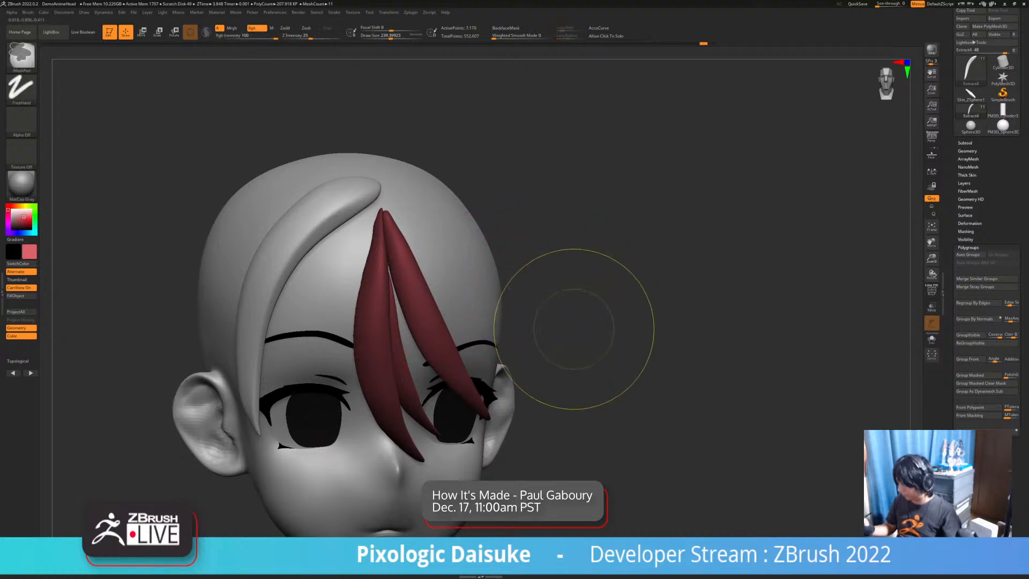
{"action": "left_click", "coordinate": [541, 313], "text": "ctrl+shift"}
{"action": "mouse_move", "coordinate": [541, 313]}
{"action": "left_mouse_down", "text": "alt"}
{"action": "mouse_move", "coordinate": [544, 375]}
{"action": "mouse_move", "coordinate": [590, 337]}
{"action": "left_mouse_up", "text": "alt"}
{"action": "key", "text": "shift"}
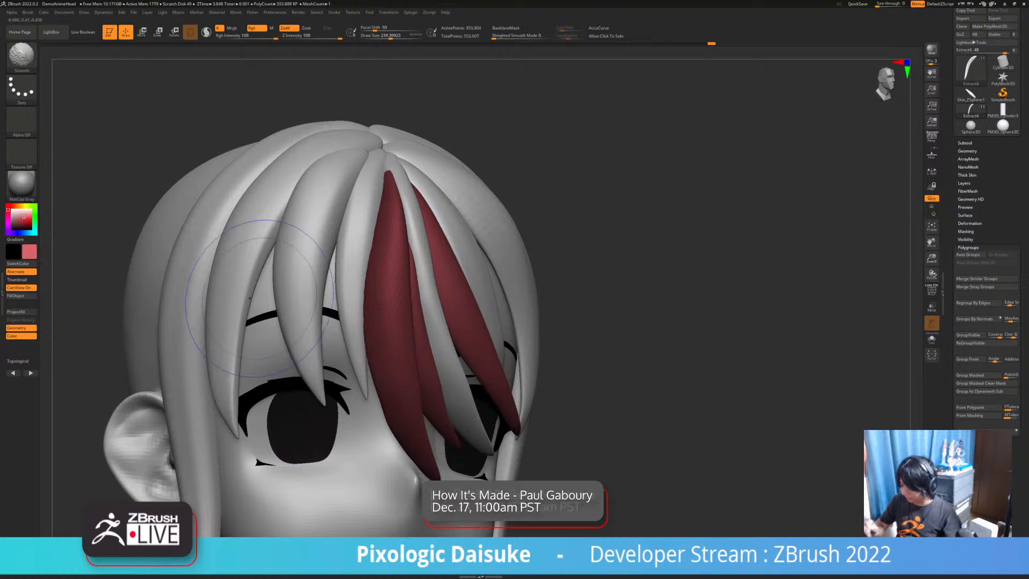
Switch back to the DamStandard brush with a draw size of about 136
{"action": "key", "text": "b"}
{"action": "key", "text": "d"}
{"action": "key", "text": "s"}
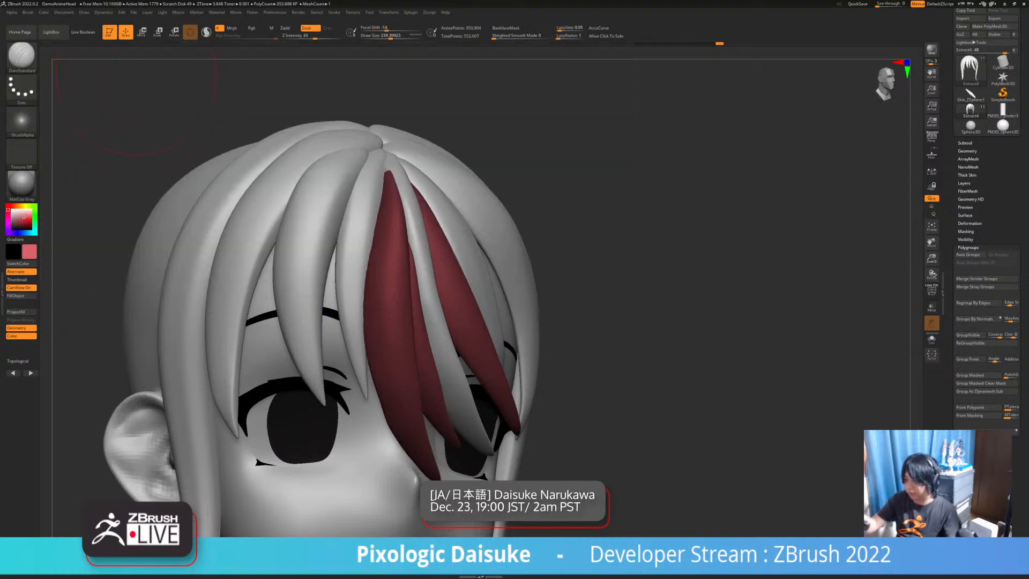
{"action": "right_click_drag", "start_coordinate": [265, 215], "coordinate": [306, 166]}
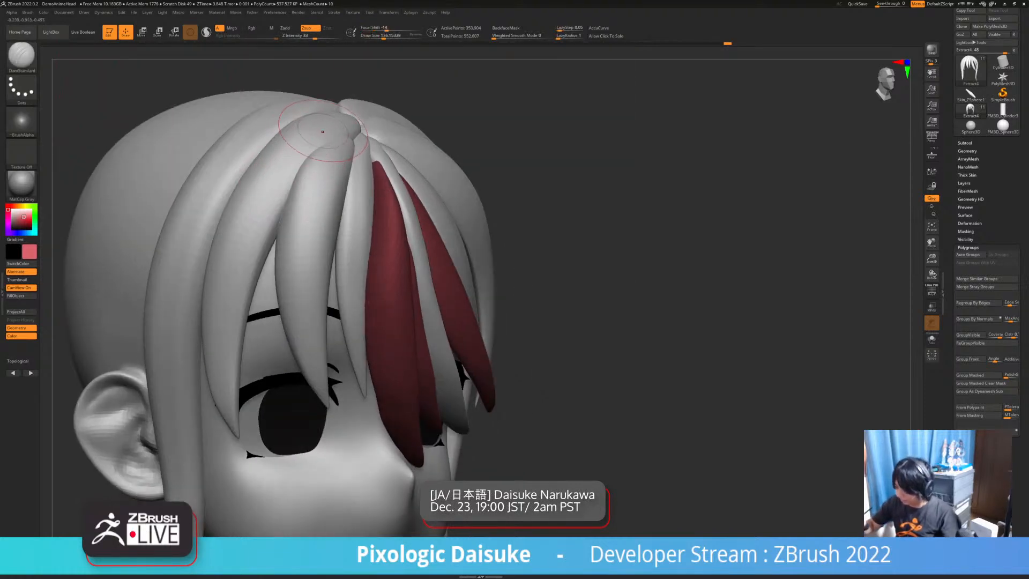
Subdivide the hair mesh one level and smooth the upper part of the outer fringe strand
{"action": "key", "text": "ctrl+d"}
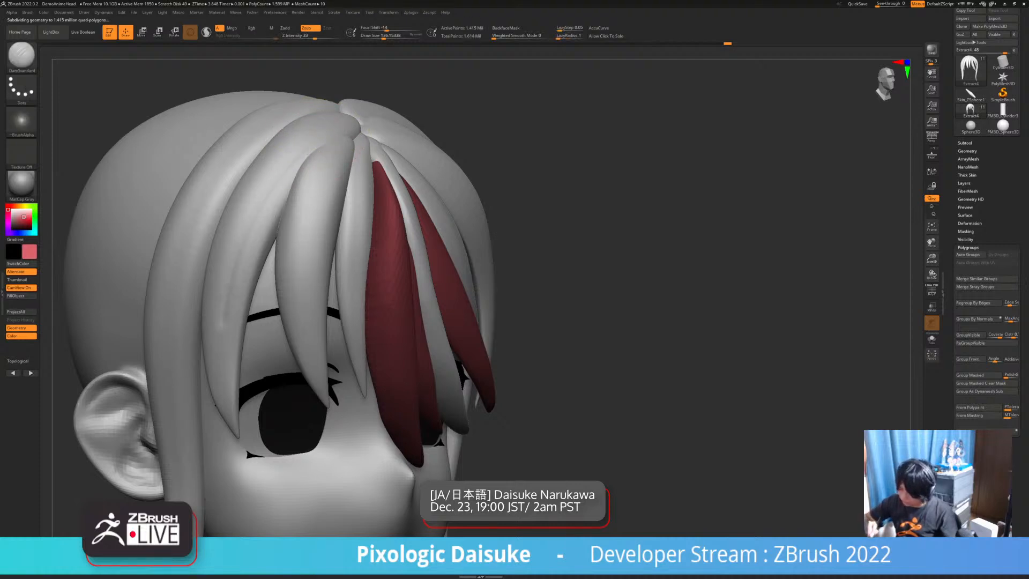
{"action": "key", "text": "shift"}
{"action": "left_click_drag", "start_coordinate": [228, 268], "coordinate": [259, 211], "text": "shift"}
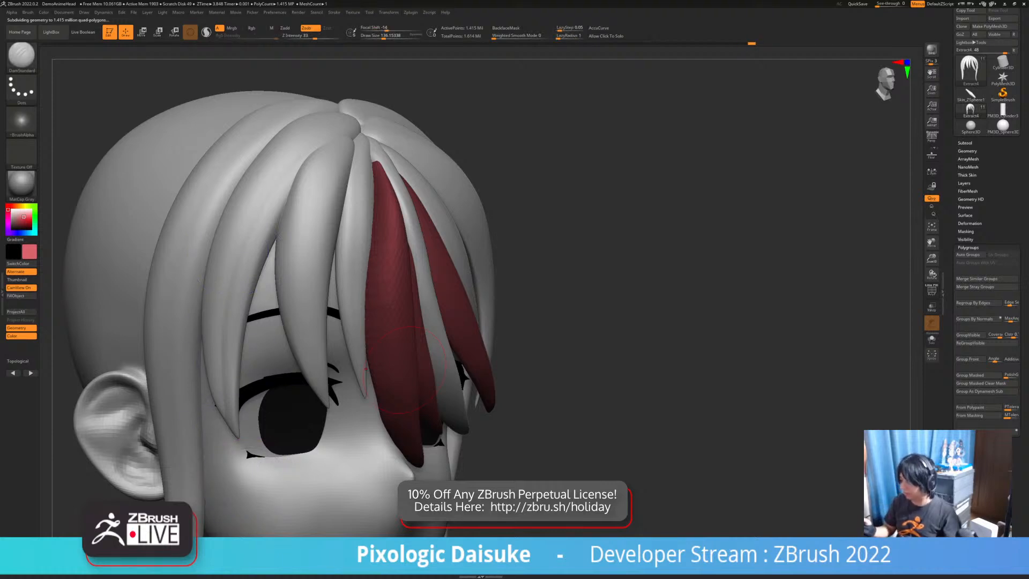
Set the Smooth brush's Weighted Smooth Mode to 4 in its smooth brush modifiers
{"action": "key", "text": "shift"}
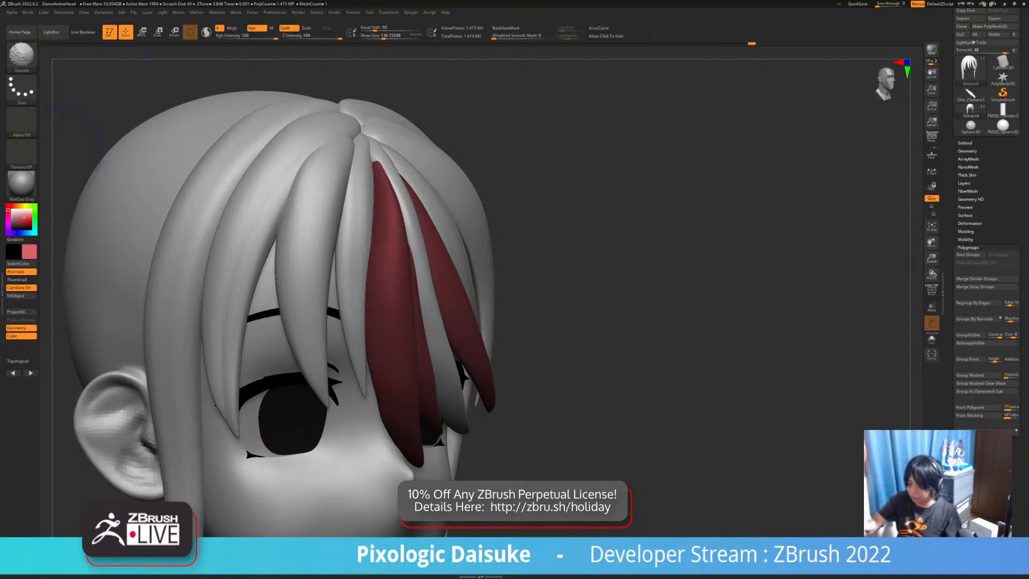
{"action": "left_click", "coordinate": [28, 12]}
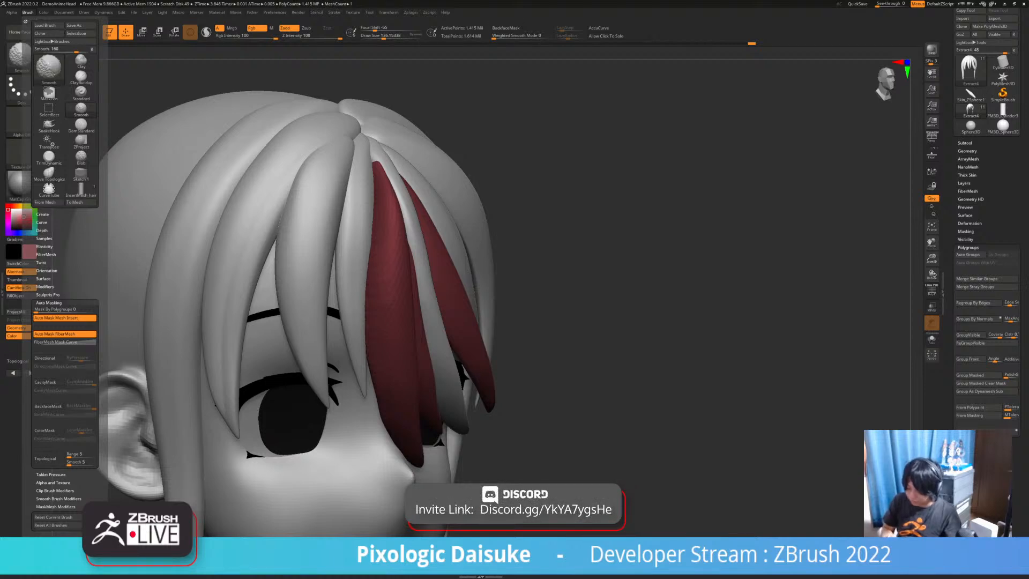
{"action": "left_click", "coordinate": [59, 498]}
{"action": "mouse_move", "coordinate": [92, 482]}
{"action": "left_mouse_down"}
{"action": "mouse_move", "coordinate": [92, 243]}
{"action": "mouse_move", "coordinate": [92, 259]}
{"action": "left_mouse_up"}
{"action": "left_click", "coordinate": [28, 12]}
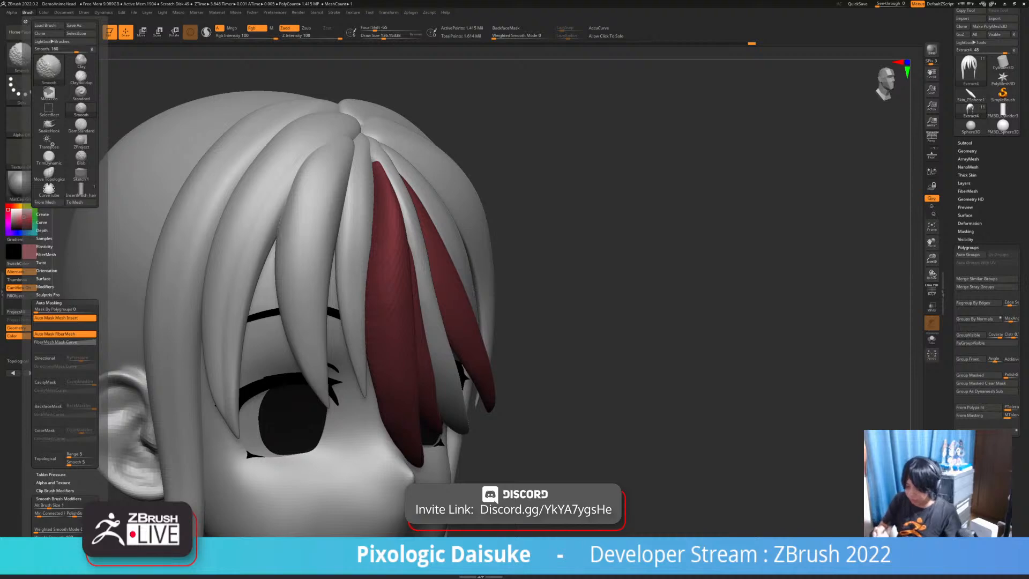
{"action": "left_click_drag", "start_coordinate": [92, 482], "coordinate": [92, 380]}
{"action": "left_click", "coordinate": [55, 427]}
{"action": "left_click_drag", "start_coordinate": [55, 427], "coordinate": [62, 427]}
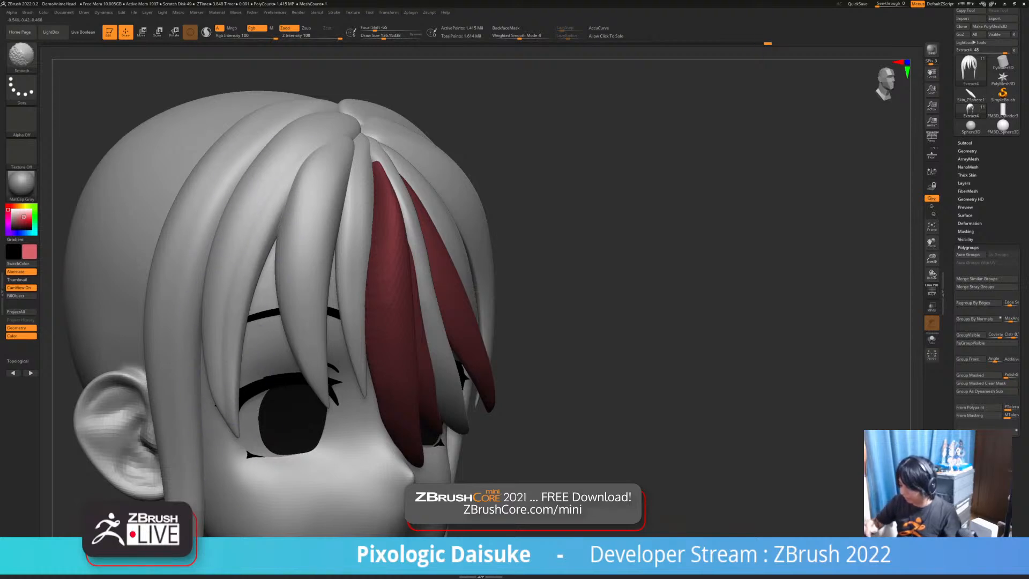
Smooth the outer fringe strand toward its root with the weighted Smooth brush
{"action": "left_click_drag", "start_coordinate": [248, 222], "coordinate": [282, 142], "text": "shift"}
{"action": "right_click_drag", "start_coordinate": [220, 203], "coordinate": [271, 184]}
{"action": "left_click_drag", "start_coordinate": [271, 184], "coordinate": [236, 208], "text": "shift"}
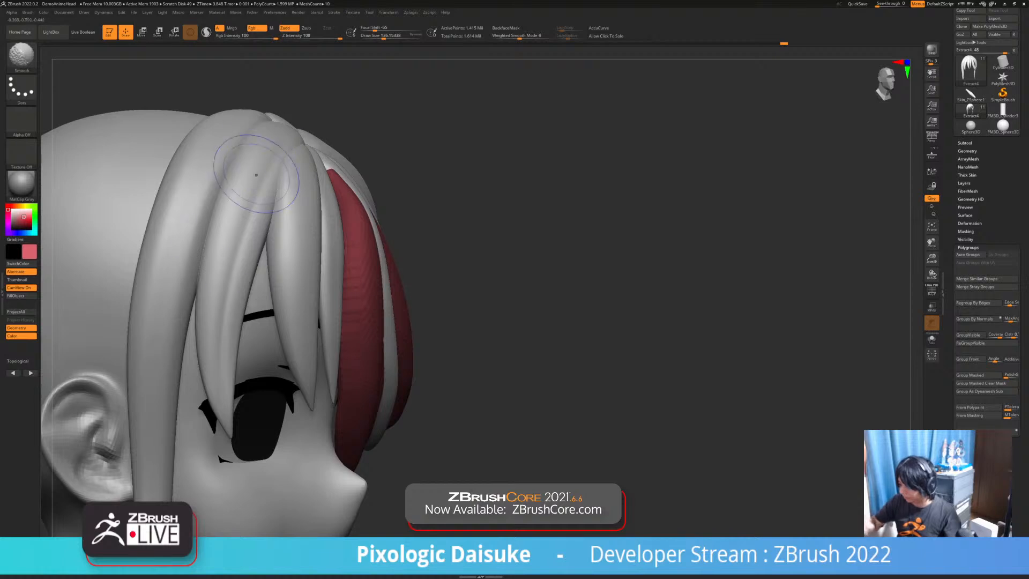
{"action": "right_click_drag", "start_coordinate": [258, 187], "coordinate": [300, 187]}
Reduce the draw size to about 93, carve fine lengthwise grooves into the outer fringe strand with DamStandard and soften them
{"action": "left_click", "coordinate": [379, 37]}
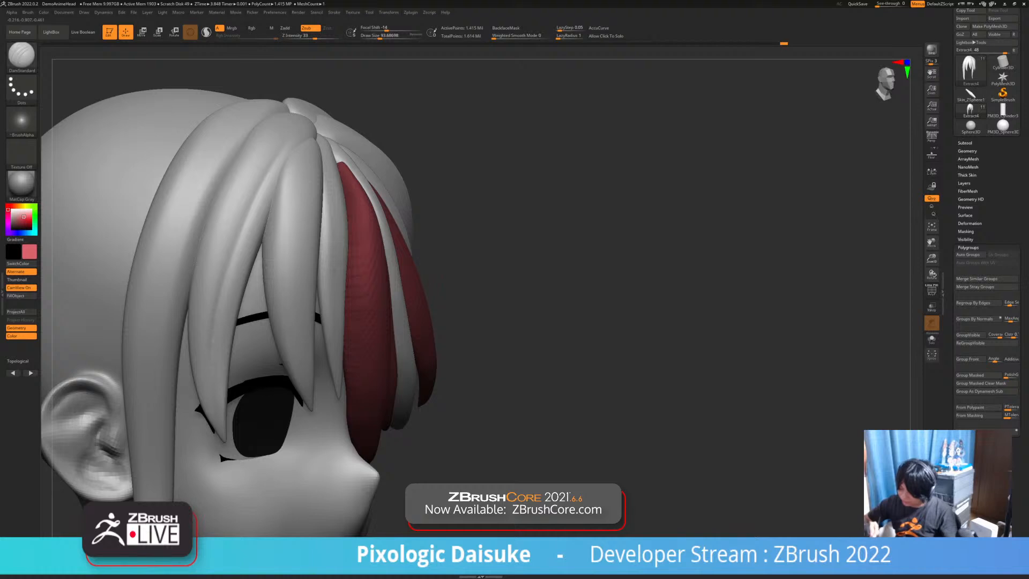
{"action": "key", "text": "shift"}
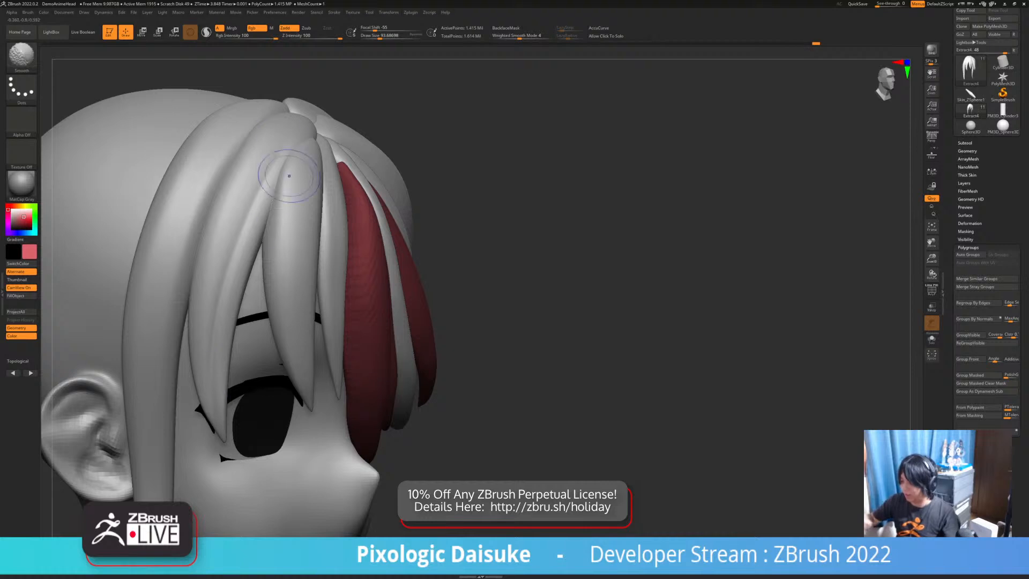
{"action": "key", "text": "shift"}
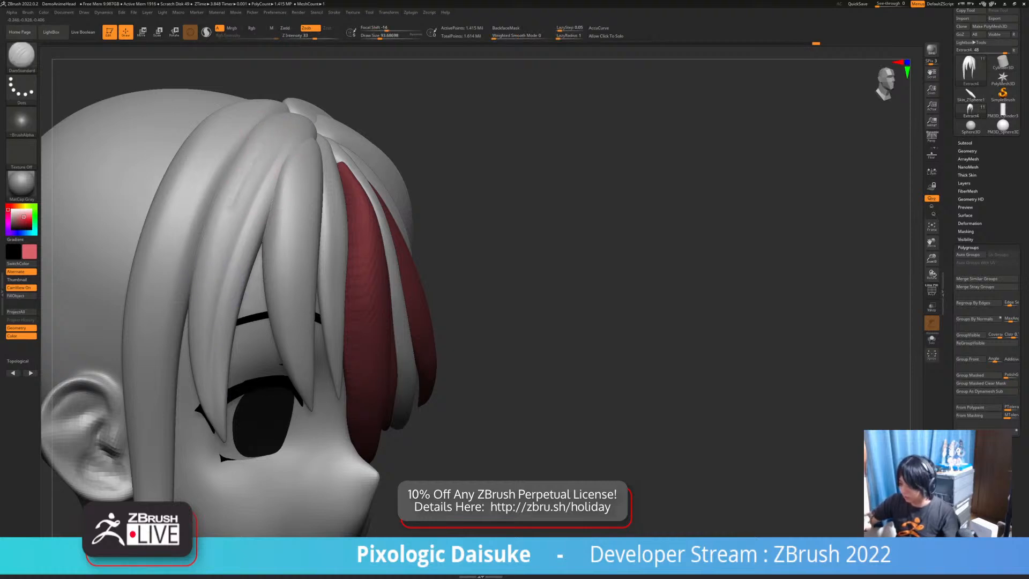
{"action": "key", "text": "shift"}
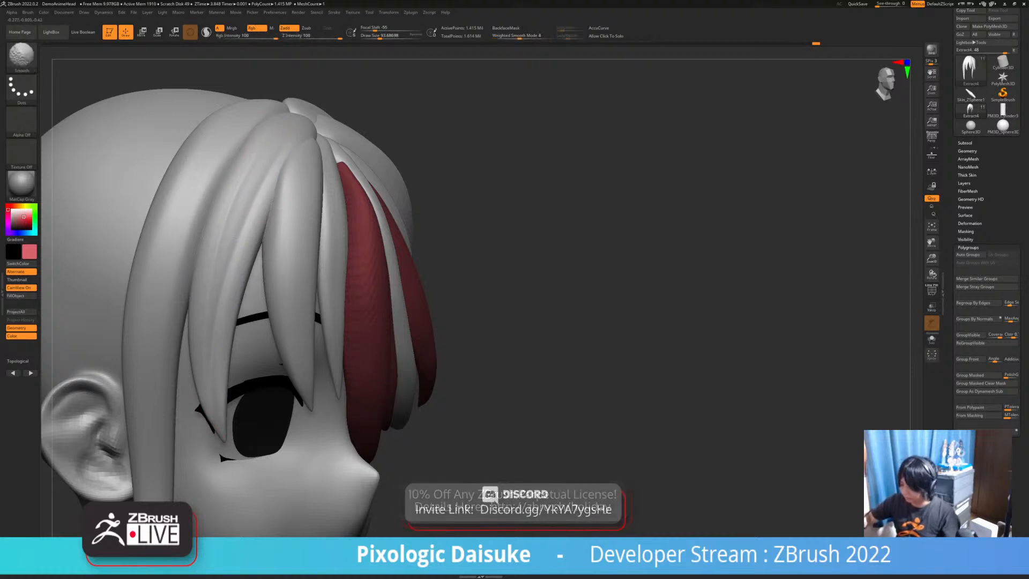
{"action": "mouse_move", "coordinate": [244, 166]}
{"action": "left_mouse_down", "text": "shift"}
{"action": "mouse_move", "coordinate": [215, 267]}
{"action": "mouse_move", "coordinate": [209, 370]}
{"action": "left_mouse_up", "text": "shift"}
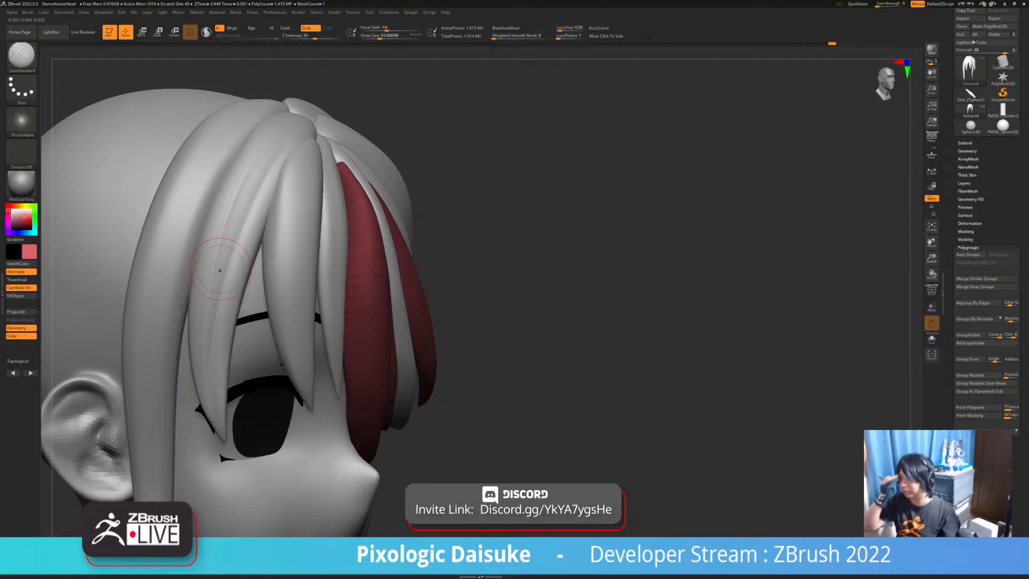
{"action": "right_click_drag", "start_coordinate": [222, 270], "coordinate": [244, 237]}
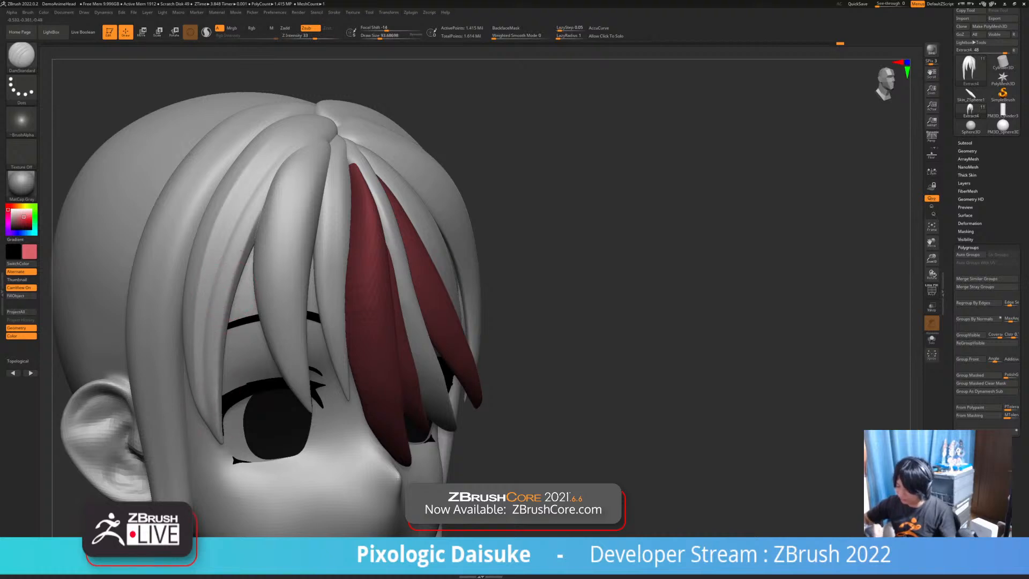
Extend the grooves down the lower half of the outer fringe strand to its tip and smooth them
{"action": "key", "text": "shift"}
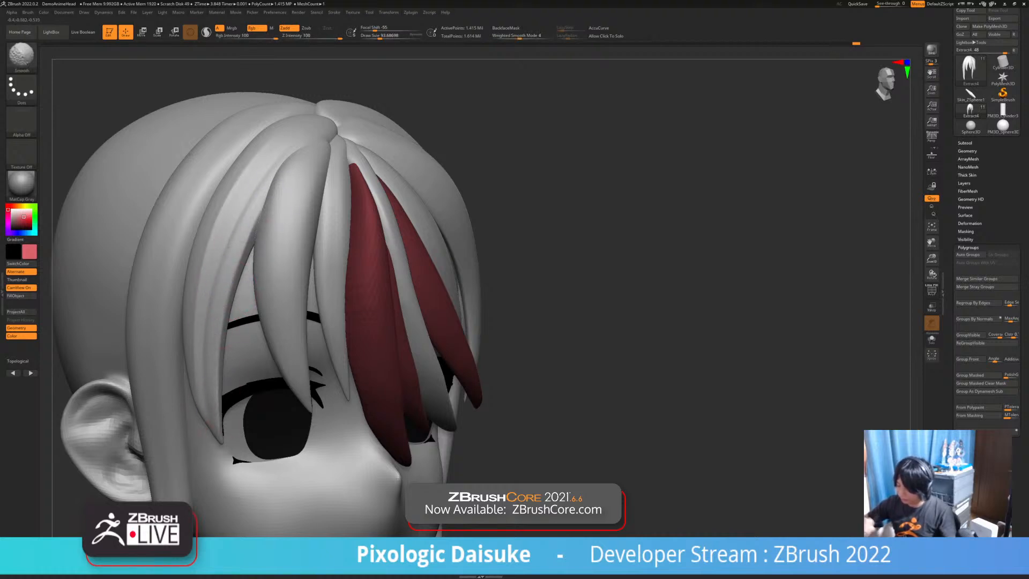
{"action": "mouse_move", "coordinate": [251, 248]}
{"action": "left_mouse_down", "text": "shift"}
{"action": "mouse_move", "coordinate": [218, 360]}
{"action": "mouse_move", "coordinate": [229, 438]}
{"action": "left_mouse_up", "text": "shift"}
{"action": "mouse_move", "coordinate": [322, 452]}
{"action": "right_mouse_down", "text": "ctrl"}
{"action": "mouse_move", "coordinate": [342, 389]}
{"action": "mouse_move", "coordinate": [370, 370]}
{"action": "mouse_move", "coordinate": [359, 429]}
{"action": "mouse_move", "coordinate": [348, 389]}
{"action": "right_mouse_up", "text": "ctrl"}
{"action": "right_click_drag", "start_coordinate": [348, 388], "coordinate": [325, 428], "text": "alt"}
{"action": "right_click_drag", "start_coordinate": [301, 354], "coordinate": [258, 428], "text": "ctrl"}
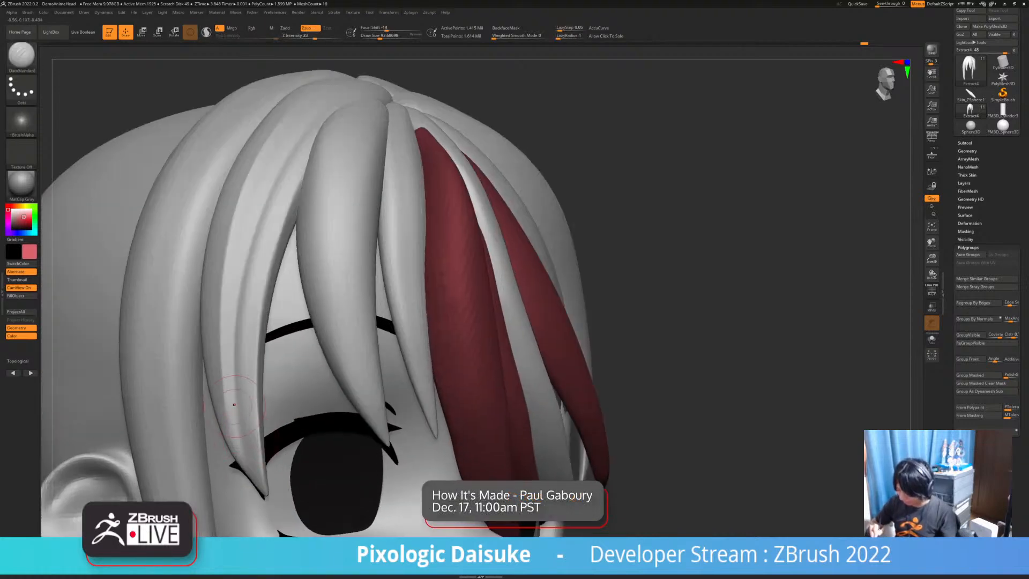
{"action": "key", "text": "shift"}
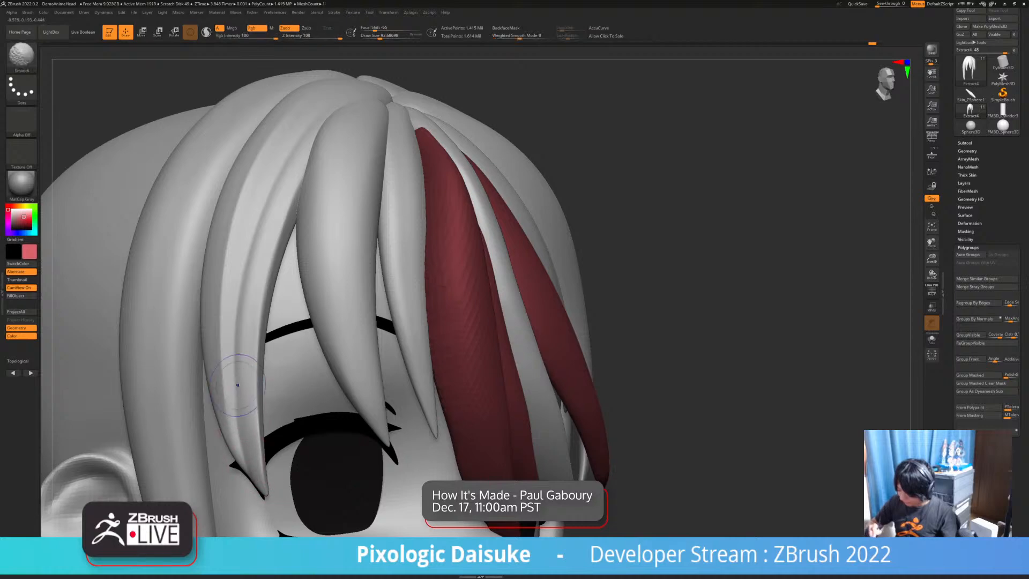
Carve fine groove lines with DamStandard into the upper part of the outer fringe strand near its root
{"action": "mouse_move", "coordinate": [568, 461]}
{"action": "right_mouse_down", "text": "ctrl"}
{"action": "mouse_move", "coordinate": [557, 399]}
{"action": "mouse_move", "coordinate": [467, 407]}
{"action": "right_mouse_up", "text": "ctrl"}
{"action": "right_click_drag", "start_coordinate": [475, 445], "coordinate": [482, 452]}
{"action": "key", "text": "ctrl"}
{"action": "right_click_drag", "start_coordinate": [407, 423], "coordinate": [411, 528]}
{"action": "right_click_drag", "start_coordinate": [284, 172], "coordinate": [343, 163]}
{"action": "right_click_drag", "start_coordinate": [340, 117], "coordinate": [347, 104]}
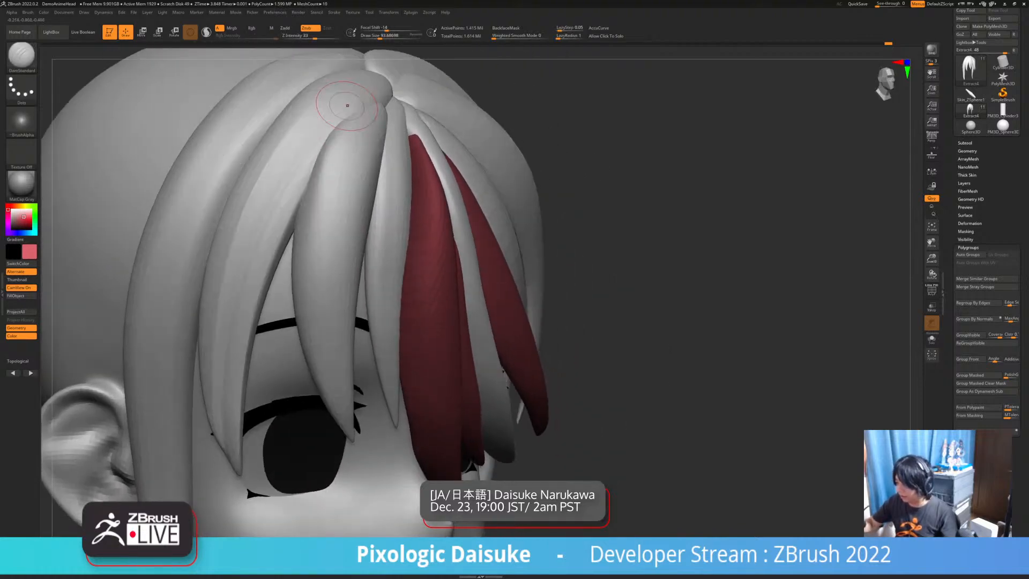
{"action": "key", "text": "shift"}
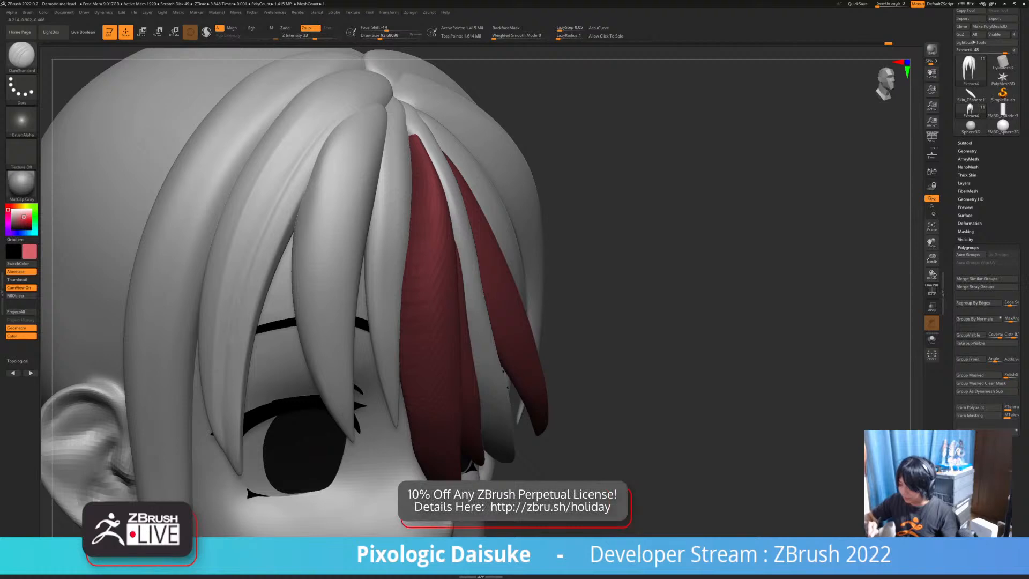
Carve more fine lengthwise grooves into the outer fringe strand's upper part and tip, softening them and undoing the stray tip stroke
{"action": "left_click_drag", "start_coordinate": [324, 131], "coordinate": [265, 202]}
{"action": "key", "text": "shift"}
{"action": "mouse_move", "coordinate": [346, 99]}
{"action": "left_mouse_down"}
{"action": "mouse_move", "coordinate": [315, 129]}
{"action": "mouse_move", "coordinate": [292, 177]}
{"action": "left_mouse_up"}
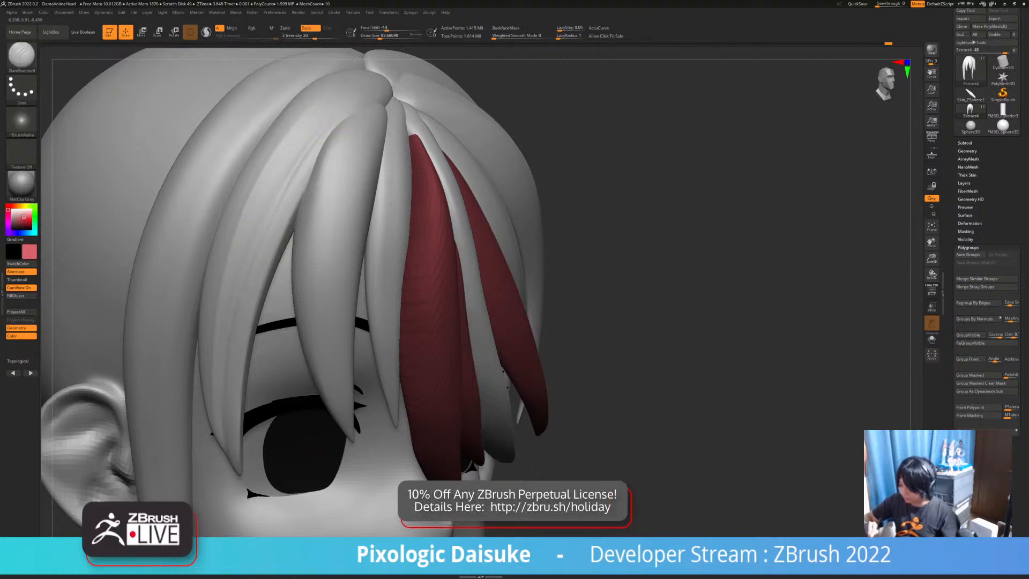
{"action": "left_click_drag", "start_coordinate": [227, 462], "coordinate": [232, 476]}
{"action": "key", "text": "ctrl+z"}
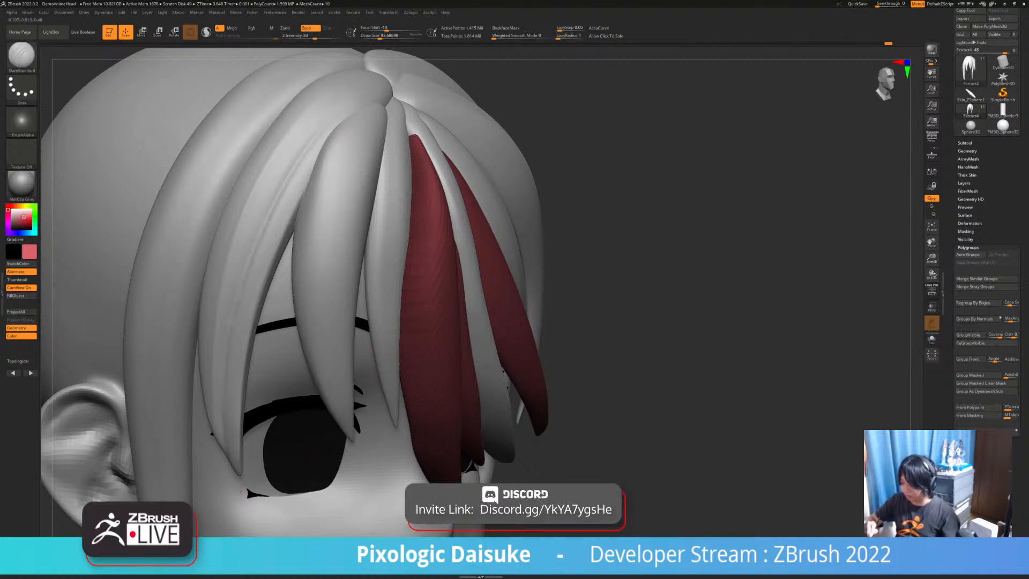
{"action": "left_click_drag", "start_coordinate": [225, 447], "coordinate": [228, 453]}
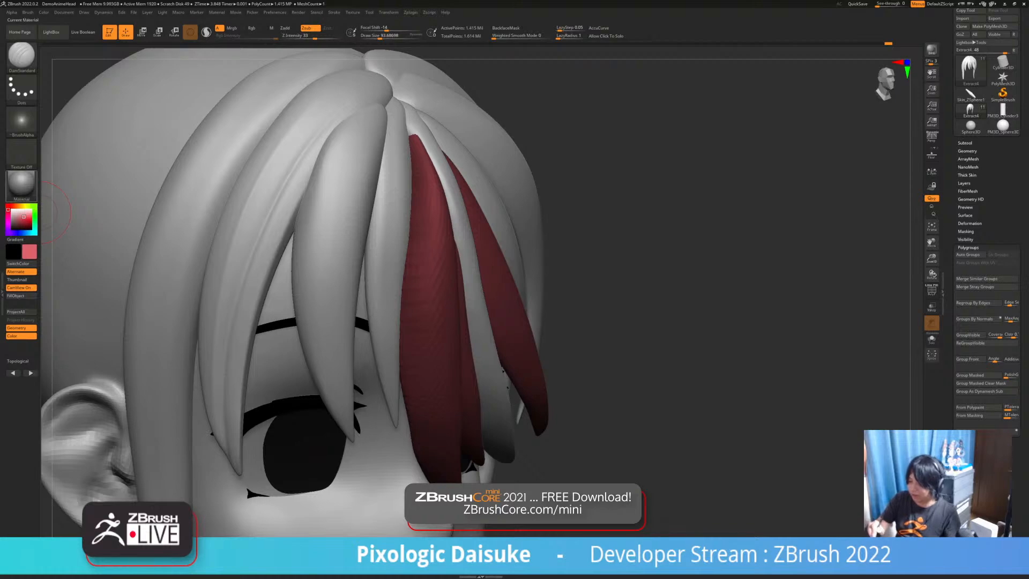
Isolate the outer fringe strand and paint its inner half red from root to tip with the Standard brush at draw size about 145
{"action": "left_click", "coordinate": [22, 54]}
{"action": "left_click", "coordinate": [120, 64]}
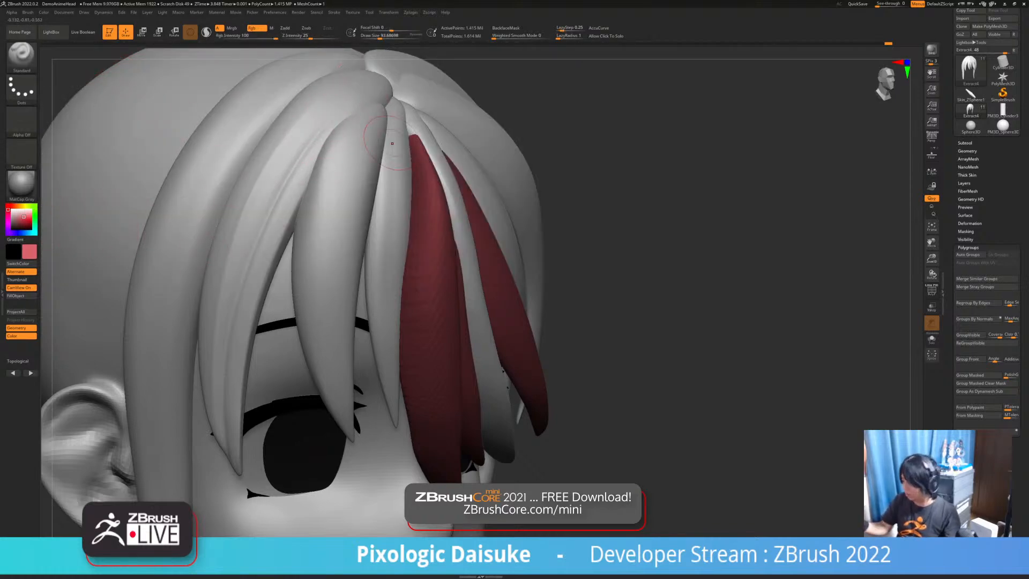
{"action": "left_click", "coordinate": [264, 269], "text": "ctrl+shift"}
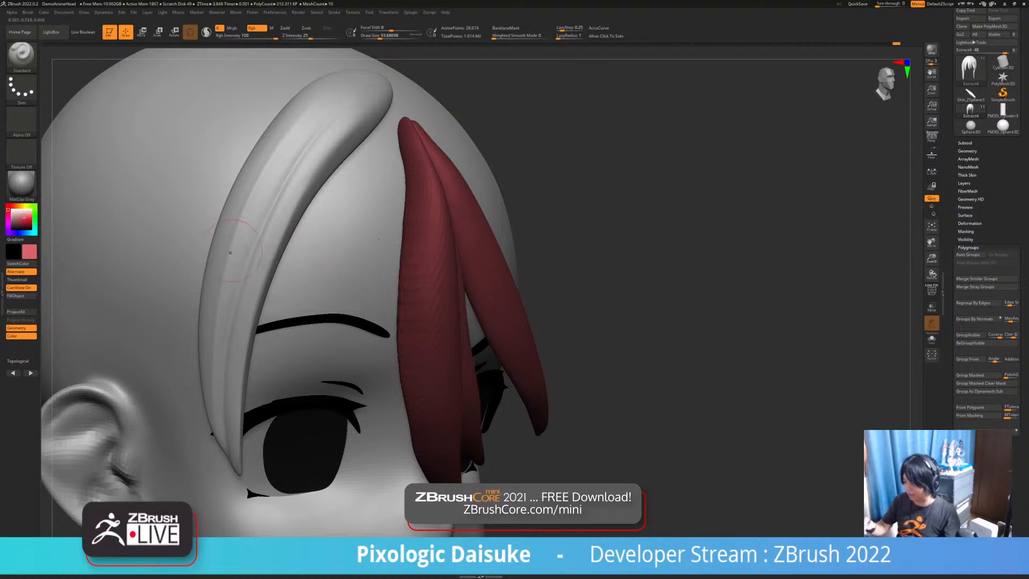
{"action": "left_click", "coordinate": [25, 218]}
{"action": "left_click", "coordinate": [385, 37]}
{"action": "mouse_move", "coordinate": [338, 130]}
{"action": "left_mouse_down"}
{"action": "mouse_move", "coordinate": [312, 164]}
{"action": "mouse_move", "coordinate": [347, 122]}
{"action": "mouse_move", "coordinate": [249, 300]}
{"action": "mouse_move", "coordinate": [228, 448]}
{"action": "left_mouse_up"}
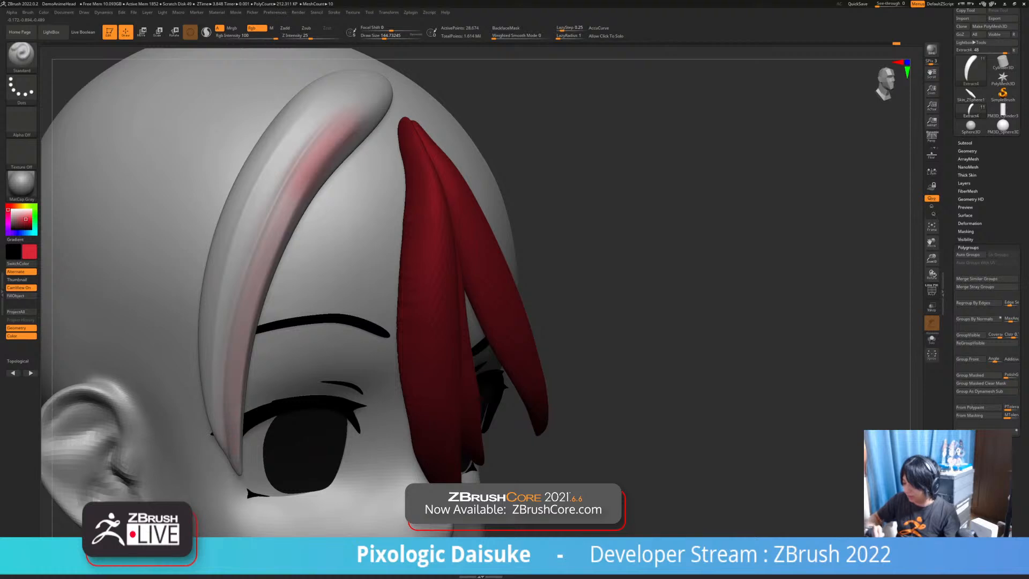
{"action": "mouse_move", "coordinate": [335, 148]}
{"action": "left_mouse_down"}
{"action": "mouse_move", "coordinate": [268, 255]}
{"action": "mouse_move", "coordinate": [236, 431]}
{"action": "mouse_move", "coordinate": [316, 155]}
{"action": "mouse_move", "coordinate": [231, 485]}
{"action": "left_mouse_up"}
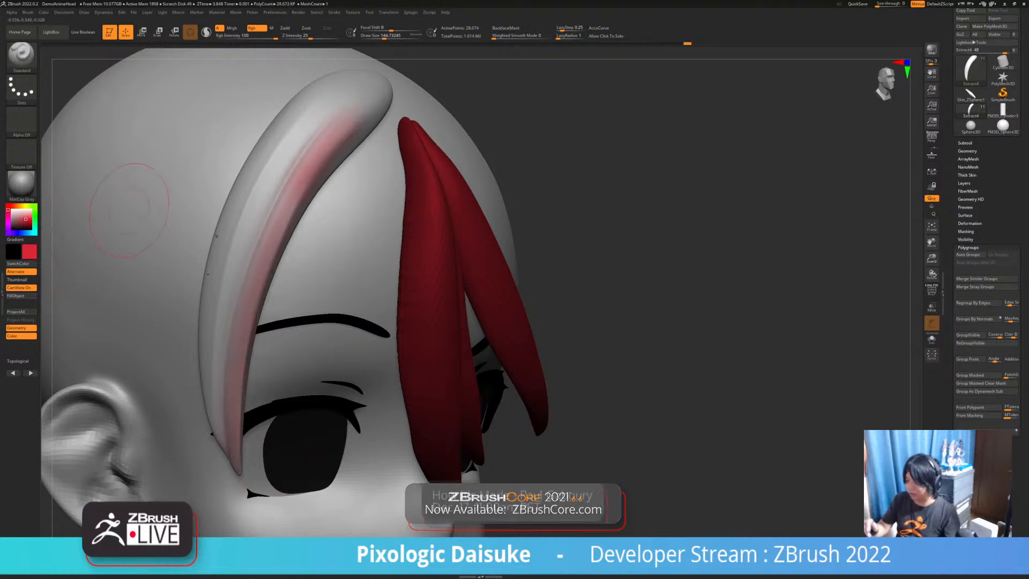
Try painting the outer half of the isolated strand blue-violet with a smaller Standard brush
{"action": "left_click", "coordinate": [16, 233]}
{"action": "left_click", "coordinate": [22, 218]}
{"action": "key", "text": "bracketleft"}
{"action": "key", "text": "bracketleft"}
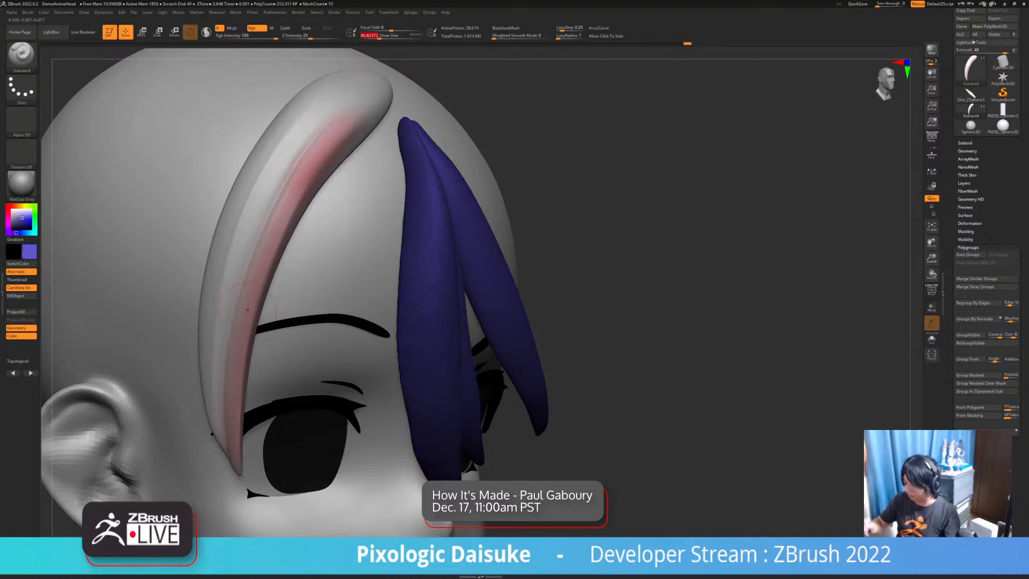
{"action": "mouse_move", "coordinate": [310, 101]}
{"action": "left_mouse_down"}
{"action": "mouse_move", "coordinate": [252, 211]}
{"action": "mouse_move", "coordinate": [220, 313]}
{"action": "mouse_move", "coordinate": [211, 423]}
{"action": "mouse_move", "coordinate": [211, 373]}
{"action": "mouse_move", "coordinate": [300, 112]}
{"action": "left_mouse_up"}
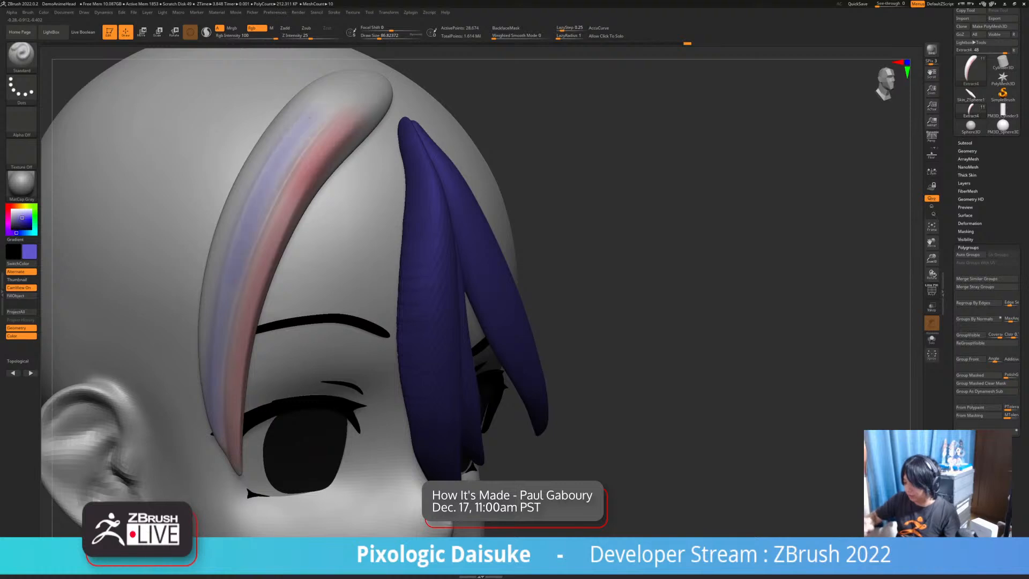
Adjust the draw size and deepen the blue-violet colour along the strand's outer half down to its tip
{"action": "key", "text": "bracketleft"}
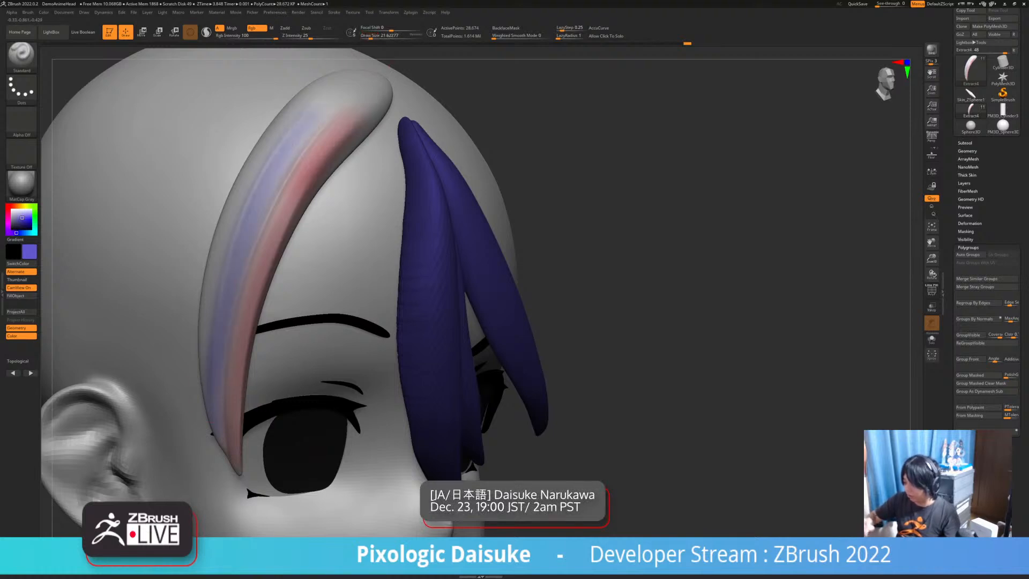
{"action": "key", "text": "ctrl"}
{"action": "key", "text": "bracketright"}
{"action": "key", "text": "bracketright"}
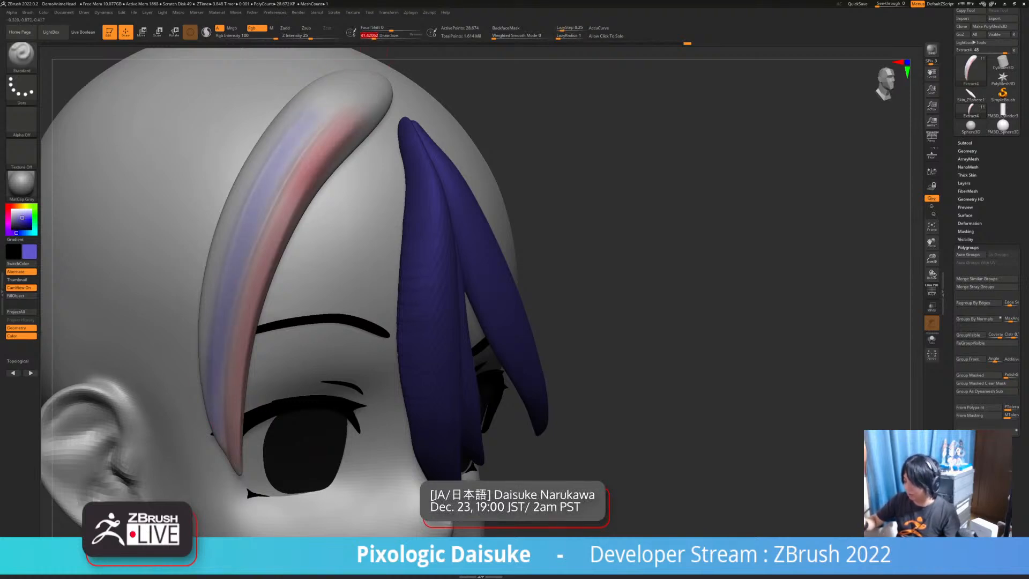
{"action": "mouse_move", "coordinate": [263, 198]}
{"action": "left_mouse_down"}
{"action": "mouse_move", "coordinate": [244, 252]}
{"action": "mouse_move", "coordinate": [284, 124]}
{"action": "mouse_move", "coordinate": [231, 343]}
{"action": "left_mouse_up"}
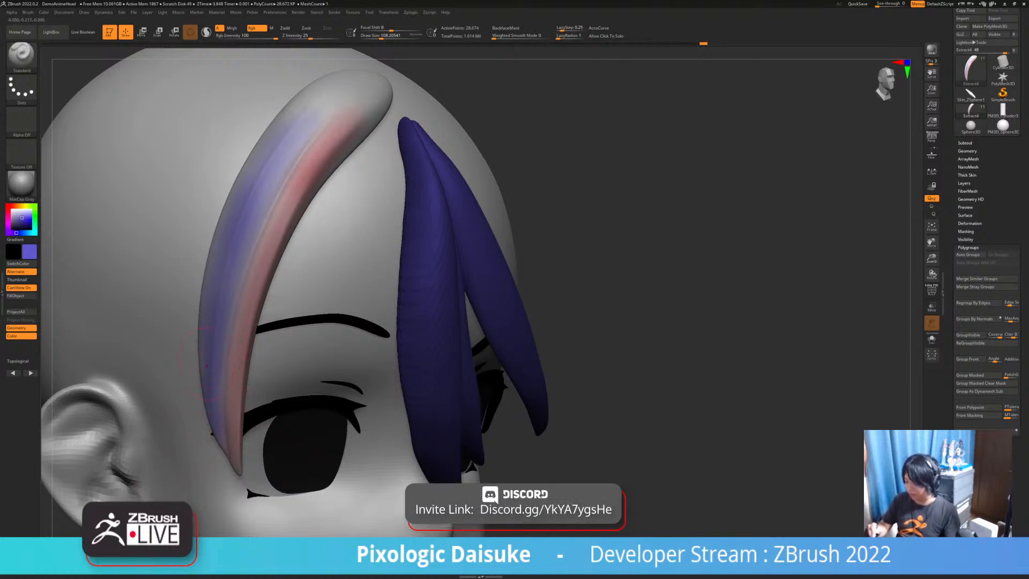
{"action": "left_click", "coordinate": [376, 36]}
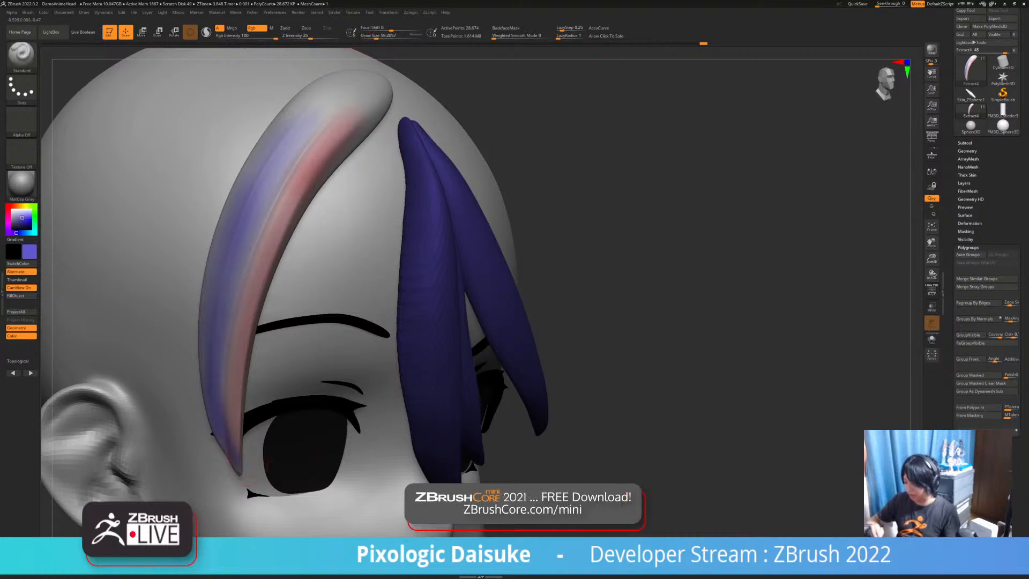
{"action": "key", "text": "ctrl"}
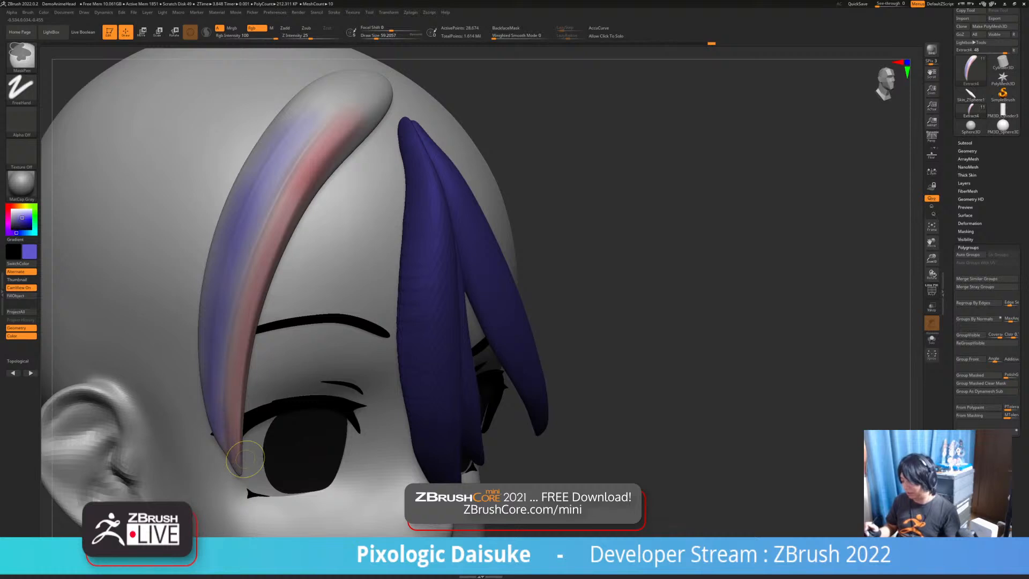
Undo the blue-violet paint strokes on the isolated strand, keeping the red half
{"action": "key", "text": "ctrl+z"}
{"action": "key", "text": "ctrl+z"}
{"action": "key", "text": "ctrl+z"}
{"action": "key", "text": "ctrl+z"}
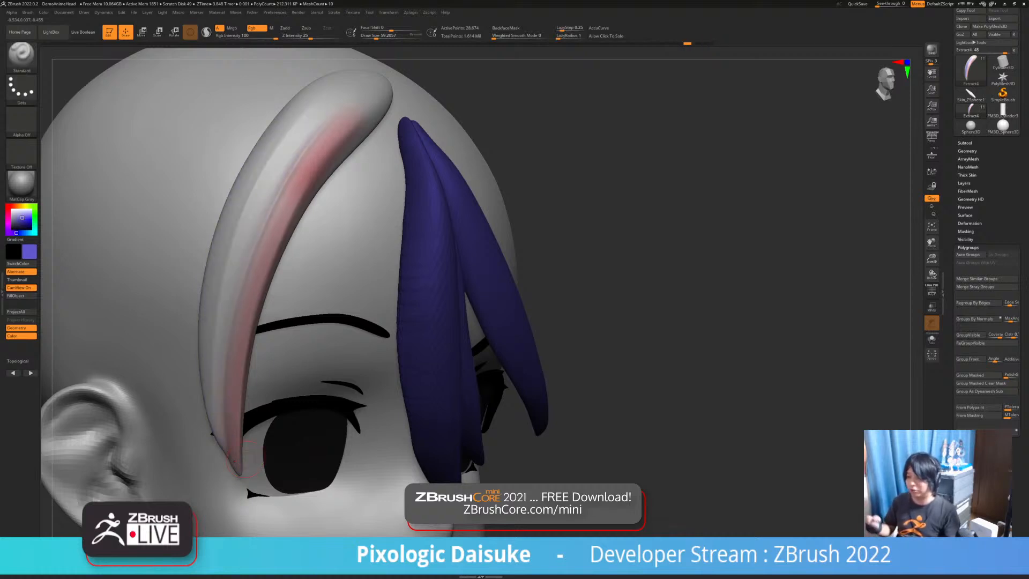
Carve fine lengthwise grooves with DamStandard down the unpainted half of the isolated strand, redoing the first stroke
{"action": "key", "text": "shift"}
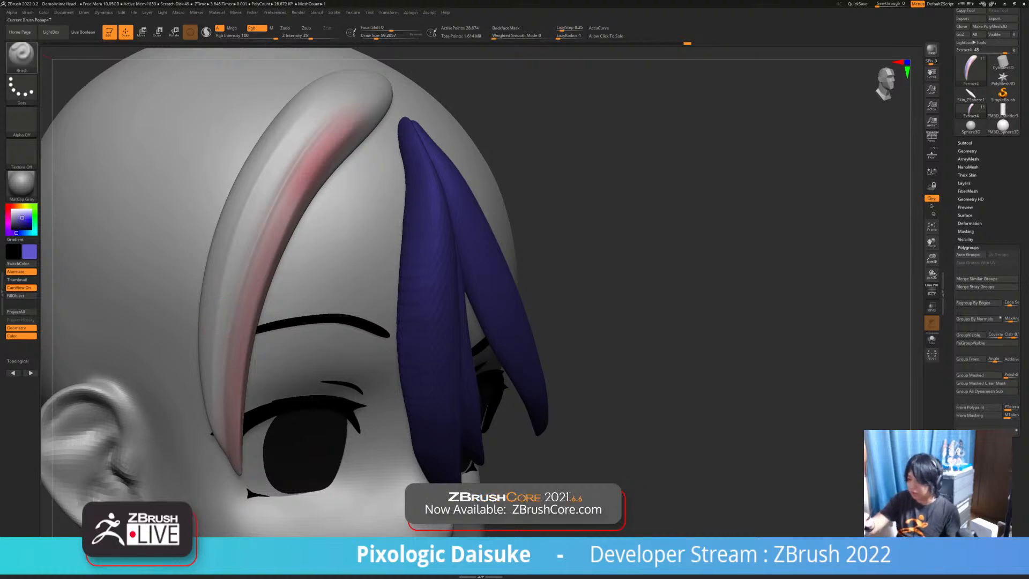
{"action": "left_click", "coordinate": [27, 61]}
{"action": "left_click", "coordinate": [185, 158]}
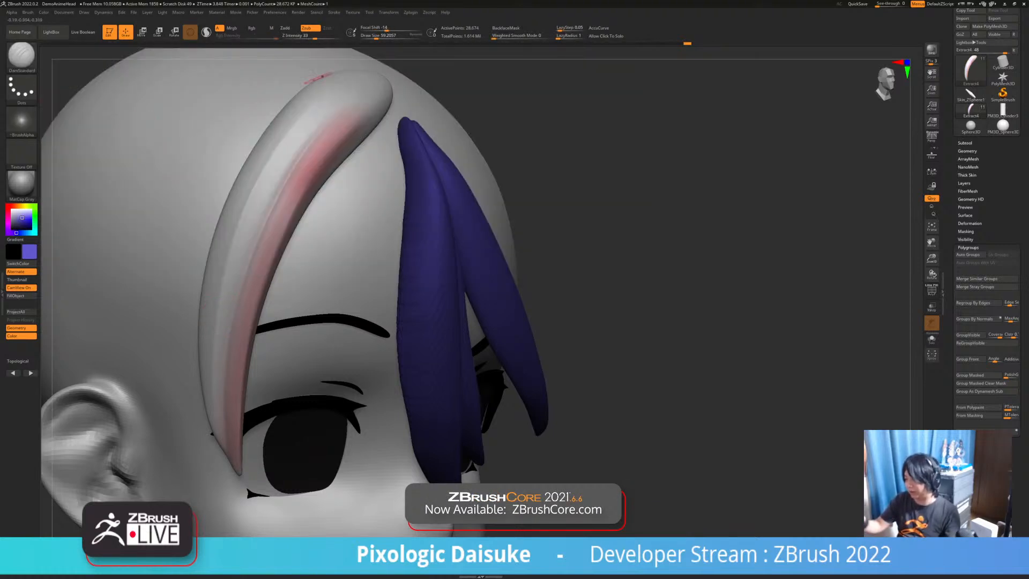
{"action": "key", "text": "shift"}
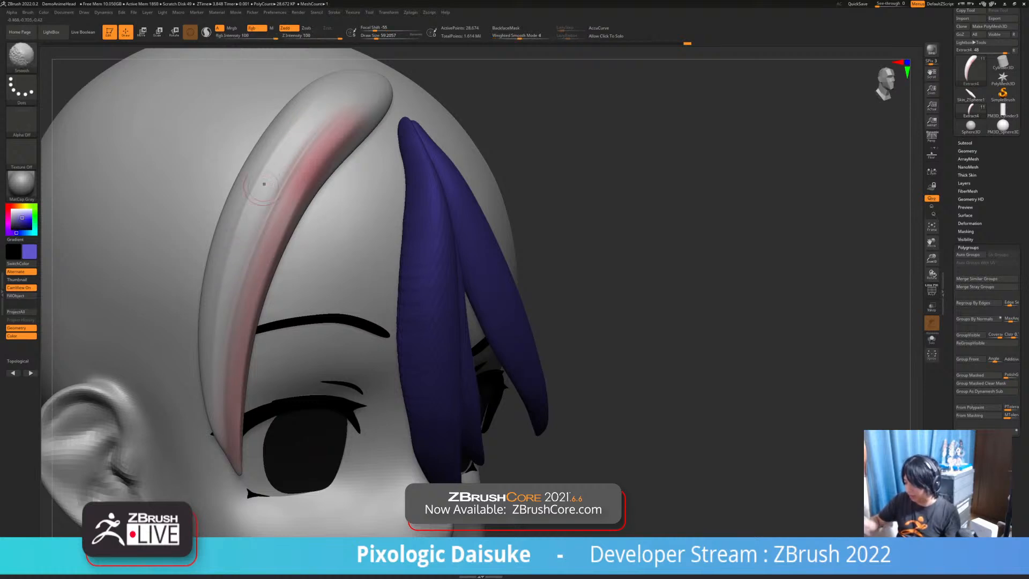
{"action": "left_click_drag", "start_coordinate": [250, 194], "coordinate": [228, 254]}
{"action": "key", "text": "ctrl+z"}
{"action": "mouse_move", "coordinate": [266, 175]}
{"action": "left_mouse_down"}
{"action": "mouse_move", "coordinate": [234, 232]}
{"action": "mouse_move", "coordinate": [221, 297]}
{"action": "mouse_move", "coordinate": [233, 440]}
{"action": "left_mouse_up"}
{"action": "left_click_drag", "start_coordinate": [224, 402], "coordinate": [231, 433]}
{"action": "left_click_drag", "start_coordinate": [219, 359], "coordinate": [227, 432]}
Work the grooves into the red lower part of the strand and soften them toward its tip
{"action": "mouse_move", "coordinate": [235, 466]}
{"action": "right_mouse_down", "text": "alt"}
{"action": "mouse_move", "coordinate": [257, 536]}
{"action": "mouse_move", "coordinate": [252, 454]}
{"action": "right_mouse_up", "text": "alt"}
{"action": "left_click_drag", "start_coordinate": [248, 422], "coordinate": [244, 389], "text": "shift"}
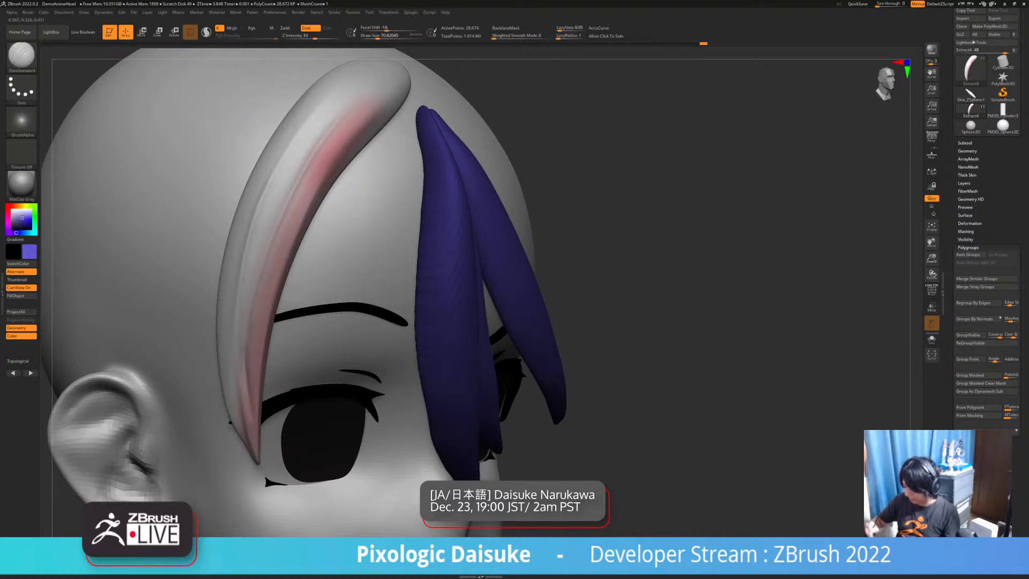
{"action": "left_click_drag", "start_coordinate": [254, 403], "coordinate": [256, 371], "text": "shift"}
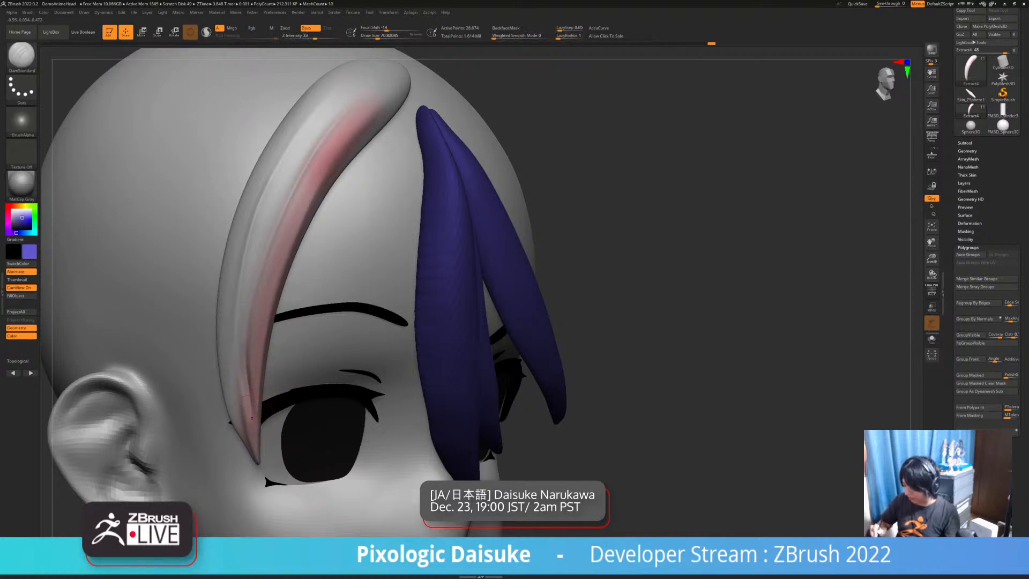
{"action": "right_click_drag", "start_coordinate": [263, 370], "coordinate": [251, 404]}
{"action": "key", "text": "shift"}
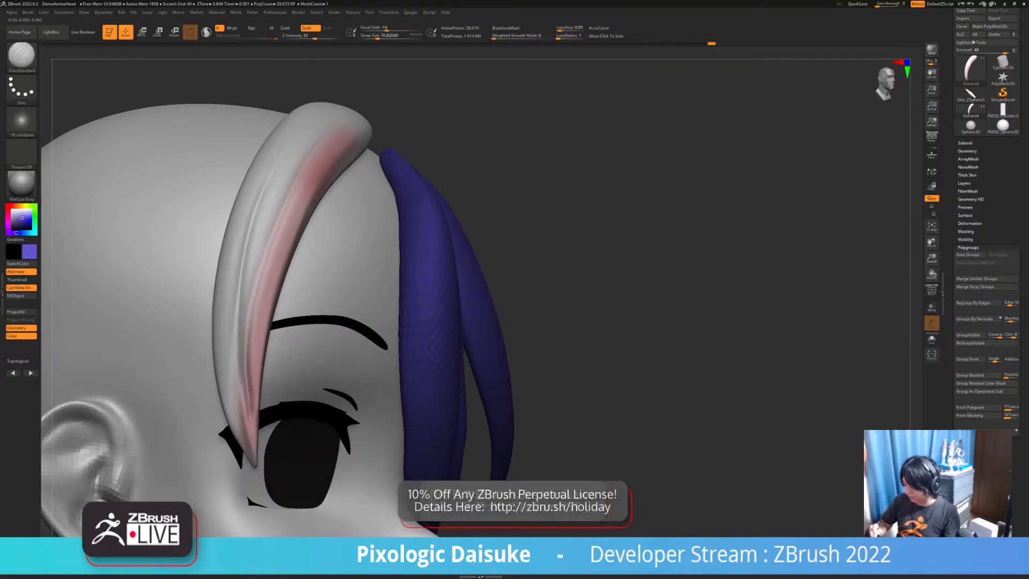
Switch to the ClayBuildup brush and smooth the isolated strand's outer edge, lower half and tip
{"action": "key", "text": "b"}
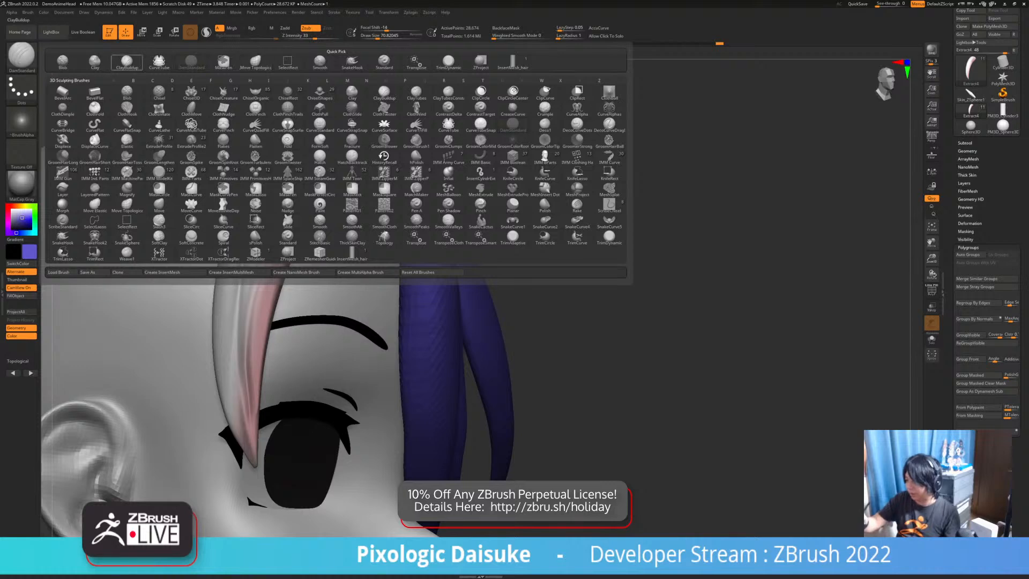
{"action": "left_click", "coordinate": [127, 61]}
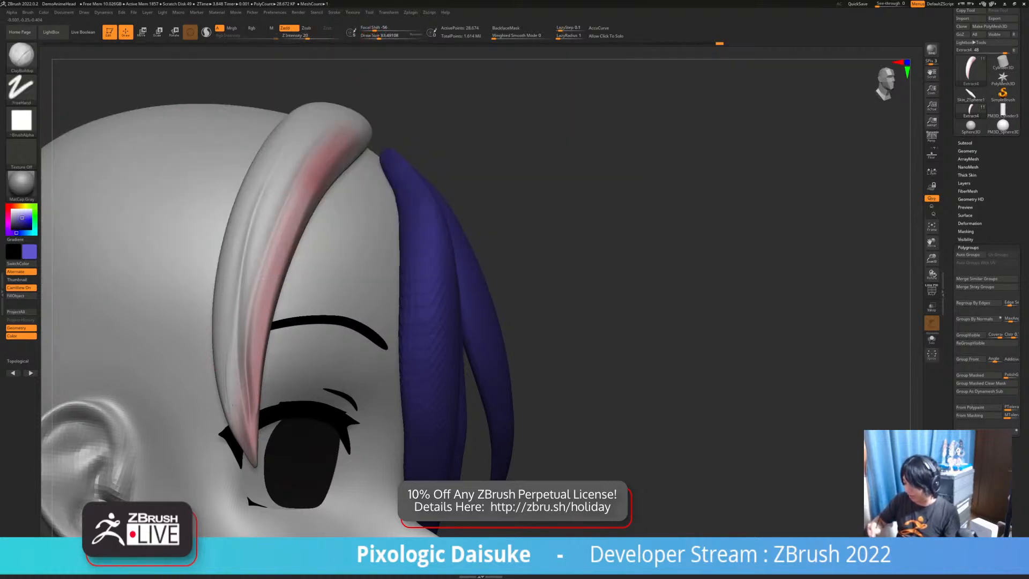
{"action": "key", "text": "shift"}
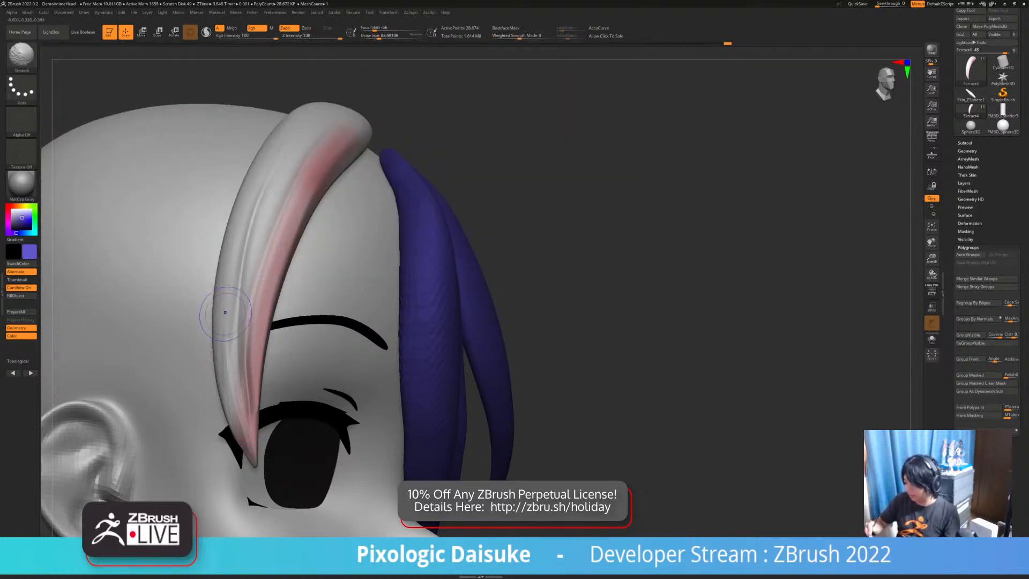
{"action": "left_click_drag", "start_coordinate": [238, 257], "coordinate": [229, 311], "text": "shift"}
{"action": "right_click_drag", "start_coordinate": [230, 312], "coordinate": [167, 309]}
{"action": "right_click_drag", "start_coordinate": [259, 356], "coordinate": [231, 379]}
{"action": "left_click_drag", "start_coordinate": [255, 346], "coordinate": [254, 353], "text": "shift"}
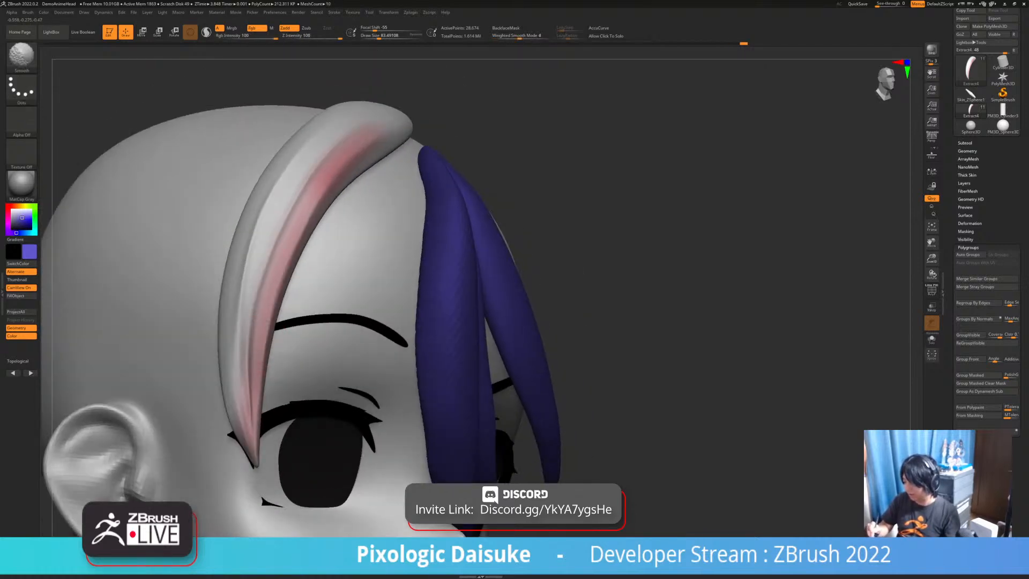
{"action": "left_click_drag", "start_coordinate": [257, 430], "coordinate": [254, 452], "text": "shift"}
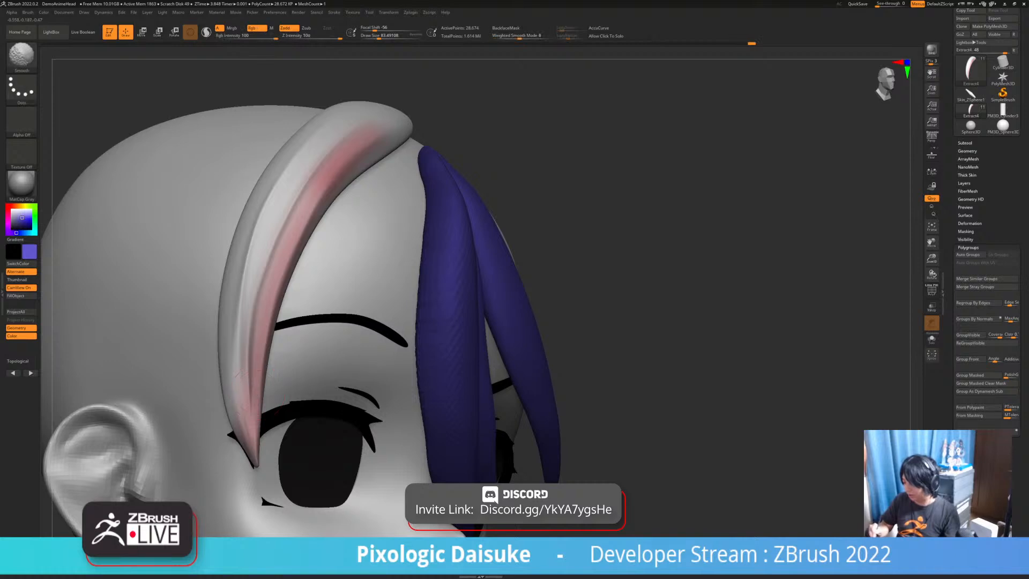
Smooth the ridges and grooves along the middle of the isolated strand
{"action": "mouse_move", "coordinate": [250, 458]}
{"action": "right_mouse_down"}
{"action": "mouse_move", "coordinate": [197, 449]}
{"action": "mouse_move", "coordinate": [249, 443]}
{"action": "right_mouse_up"}
{"action": "left_click_drag", "start_coordinate": [240, 349], "coordinate": [243, 295]}
{"action": "left_click_drag", "start_coordinate": [256, 243], "coordinate": [254, 238]}
{"action": "mouse_move", "coordinate": [256, 289]}
{"action": "left_mouse_down", "text": "shift"}
{"action": "mouse_move", "coordinate": [260, 271]}
{"action": "mouse_move", "coordinate": [265, 283]}
{"action": "left_mouse_up", "text": "shift"}
{"action": "right_click_drag", "start_coordinate": [265, 283], "coordinate": [279, 327]}
{"action": "mouse_move", "coordinate": [251, 325]}
{"action": "left_mouse_down"}
{"action": "mouse_move", "coordinate": [252, 394]}
{"action": "mouse_move", "coordinate": [253, 339]}
{"action": "left_mouse_up"}
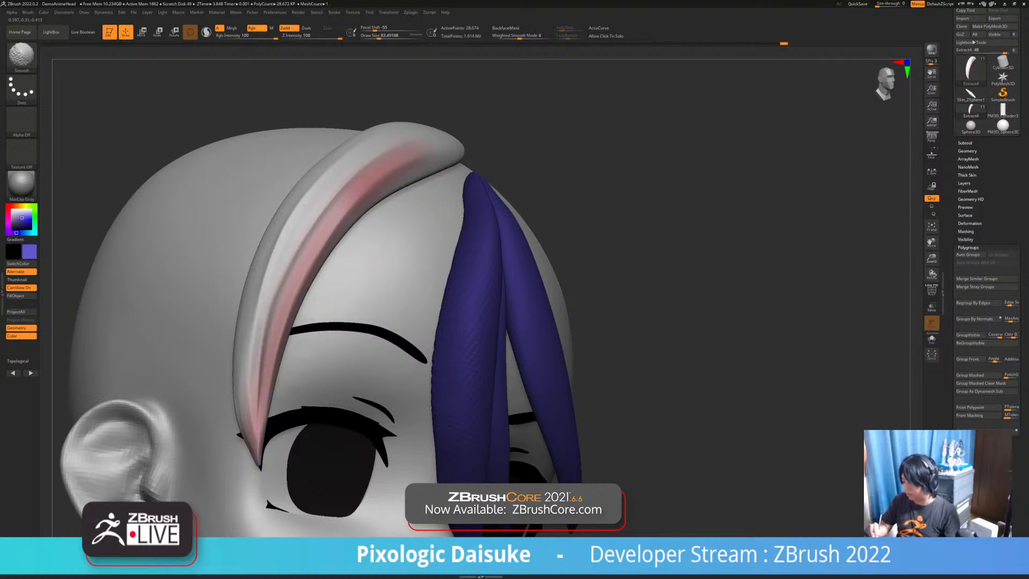
Show all the hair strands again and switch to the DamStandard brush
{"action": "mouse_move", "coordinate": [322, 230]}
{"action": "right_mouse_down"}
{"action": "mouse_move", "coordinate": [276, 263]}
{"action": "mouse_move", "coordinate": [279, 166]}
{"action": "right_mouse_up"}
{"action": "left_click", "coordinate": [682, 351], "text": "ctrl+shift"}
{"action": "right_click_drag", "start_coordinate": [683, 351], "coordinate": [649, 300], "text": "alt"}
{"action": "right_click_drag", "start_coordinate": [650, 301], "coordinate": [601, 341]}
{"action": "mouse_move", "coordinate": [600, 341]}
{"action": "right_mouse_down", "text": "alt"}
{"action": "mouse_move", "coordinate": [706, 520]}
{"action": "mouse_move", "coordinate": [763, 518]}
{"action": "right_mouse_up", "text": "alt"}
{"action": "left_click", "coordinate": [22, 57]}
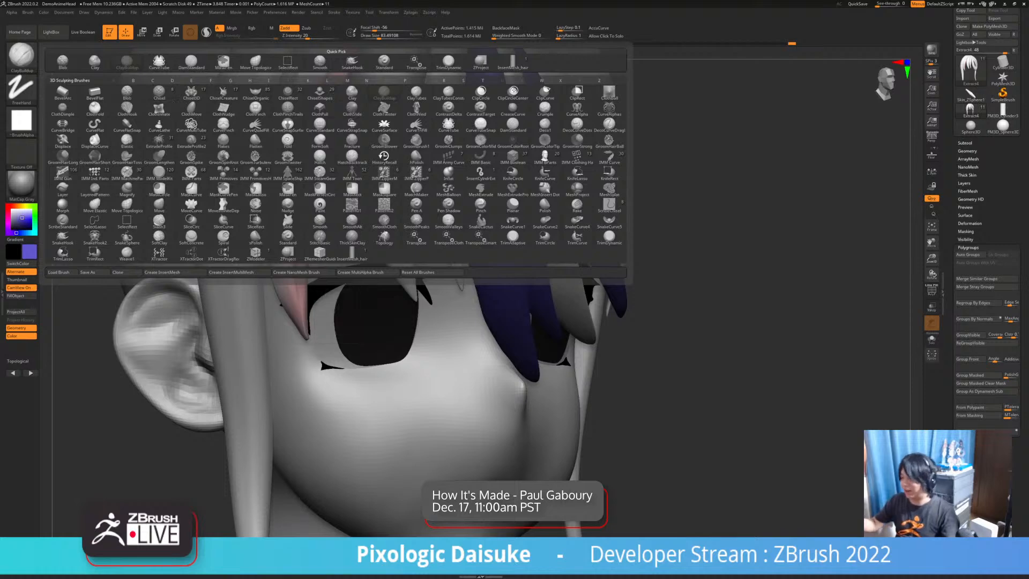
{"action": "key", "text": "d"}
{"action": "key", "text": "s"}
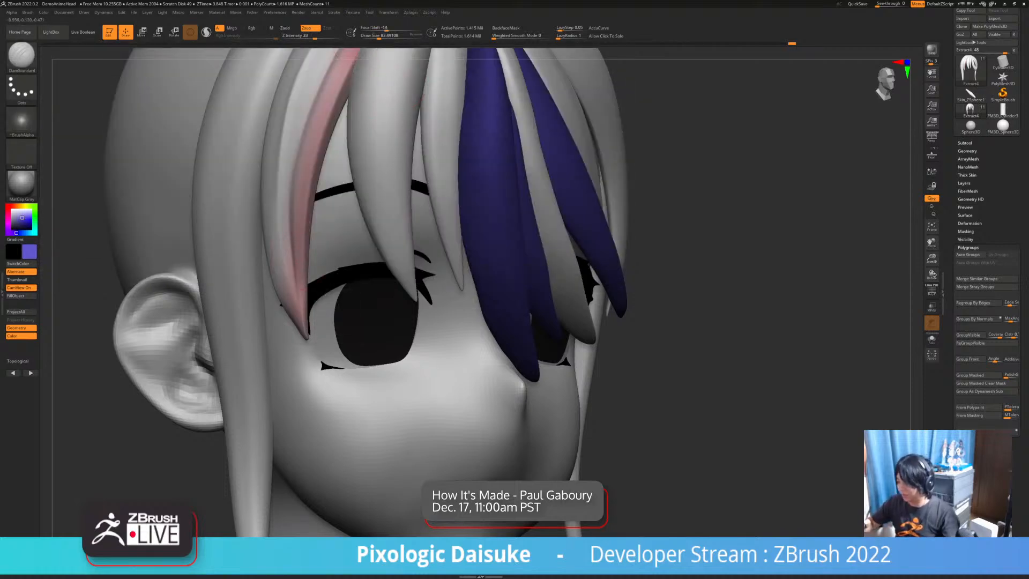
Refine and smooth the tip of the red-painted fringe strand beside the eye
{"action": "right_click_drag", "start_coordinate": [298, 262], "coordinate": [289, 268]}
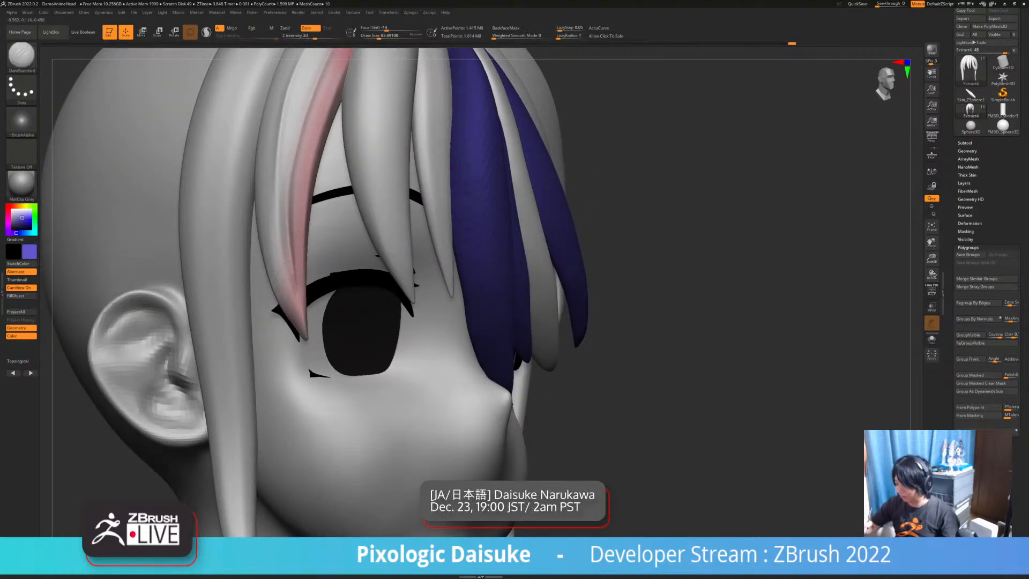
{"action": "key", "text": "shift"}
{"action": "left_click_drag", "start_coordinate": [303, 320], "coordinate": [305, 332], "text": "shift"}
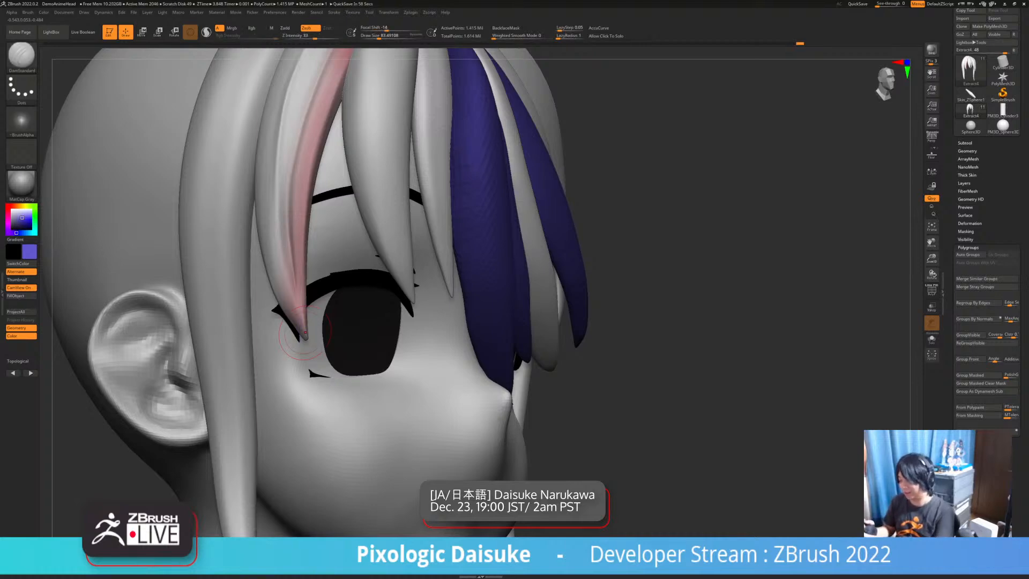
{"action": "right_click_drag", "start_coordinate": [305, 333], "coordinate": [303, 282]}
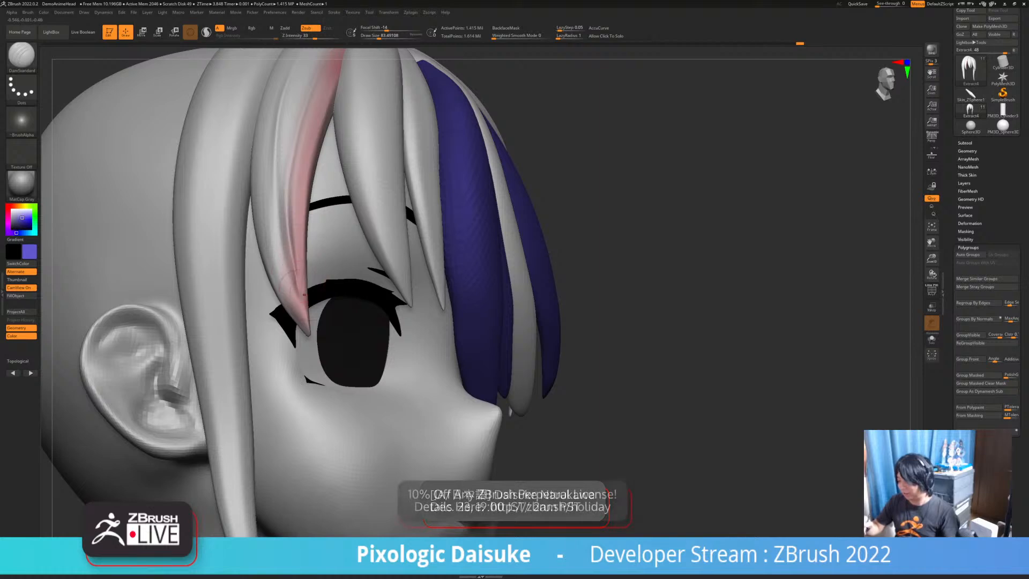
{"action": "key", "text": "shift"}
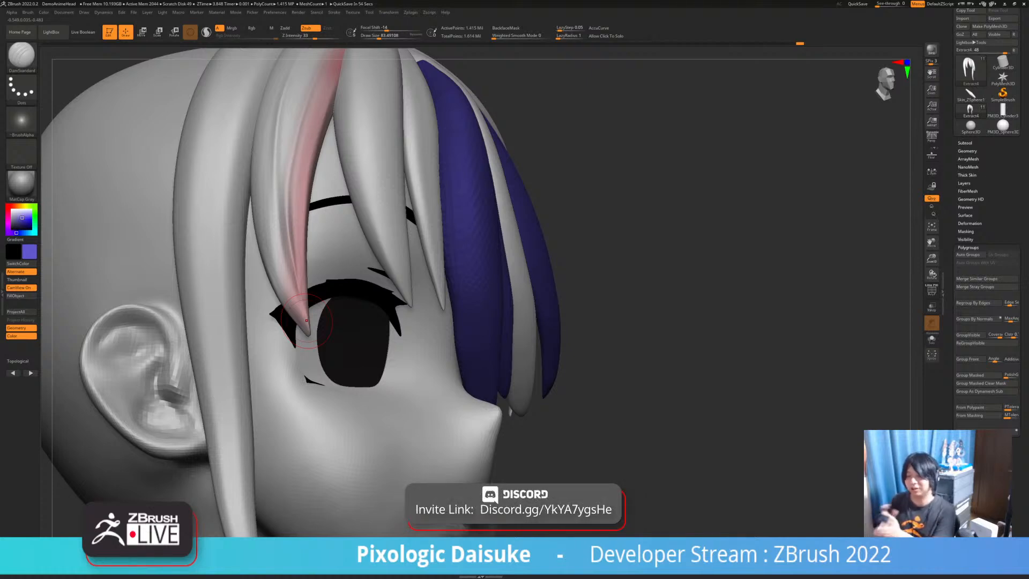
Smooth the upper and middle lengths of the red-painted fringe strand
{"action": "right_click_drag", "start_coordinate": [307, 321], "coordinate": [284, 330]}
{"action": "left_click_drag", "start_coordinate": [291, 209], "coordinate": [292, 233], "text": "shift"}
{"action": "mouse_move", "coordinate": [292, 310]}
{"action": "right_mouse_down", "text": "ctrl"}
{"action": "mouse_move", "coordinate": [456, 347]}
{"action": "mouse_move", "coordinate": [411, 395]}
{"action": "right_mouse_up", "text": "ctrl"}
{"action": "left_click_drag", "start_coordinate": [335, 188], "coordinate": [321, 265], "text": "shift"}
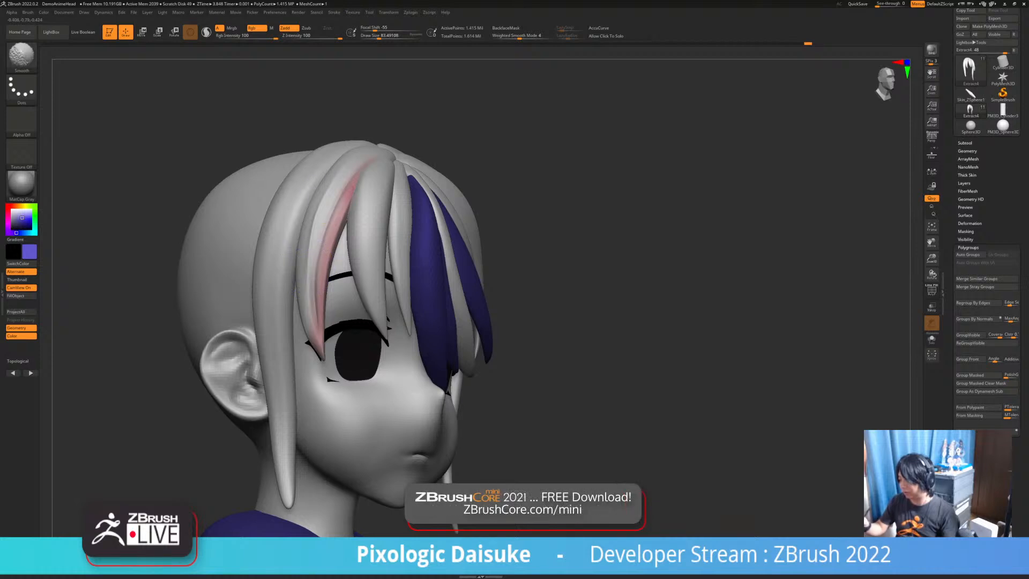
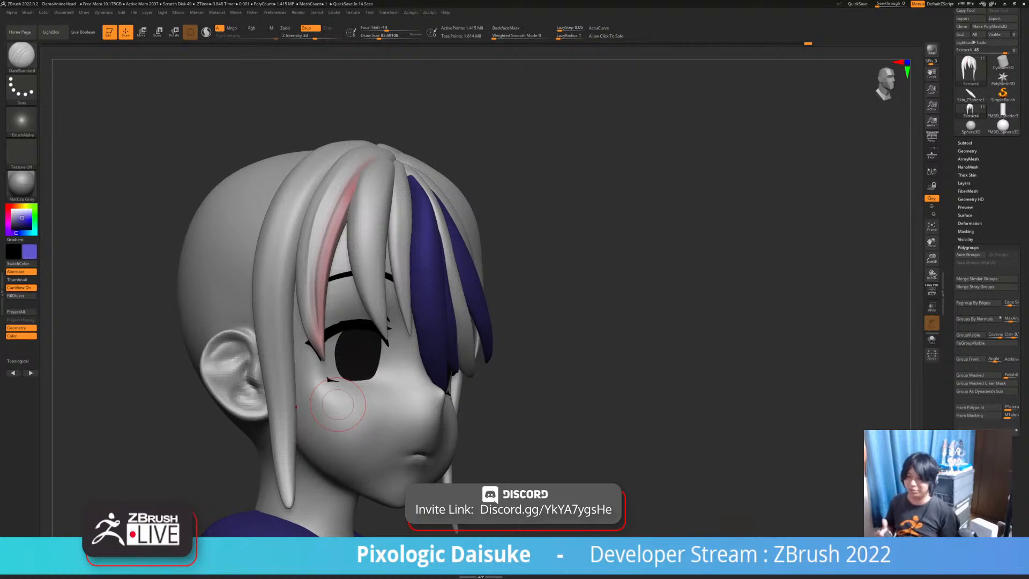
Smooth the upper length of the fringe strand beside its red-painted band
{"action": "left_click_drag", "start_coordinate": [337, 405], "coordinate": [407, 401], "text": "shift"}
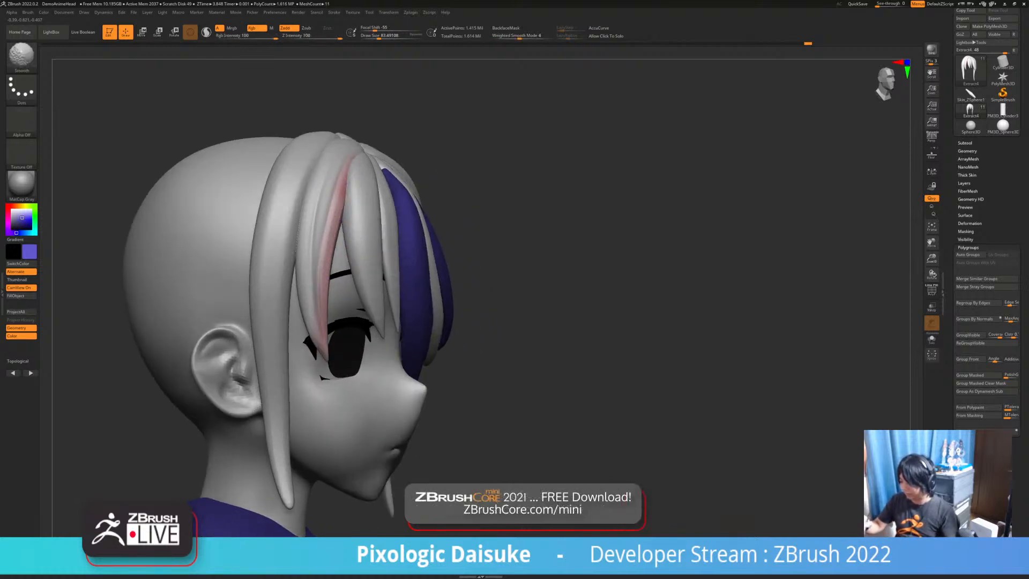
{"action": "mouse_move", "coordinate": [338, 389]}
{"action": "left_mouse_down", "text": "shift"}
{"action": "mouse_move", "coordinate": [375, 394]}
{"action": "mouse_move", "coordinate": [375, 385]}
{"action": "mouse_move", "coordinate": [359, 399]}
{"action": "mouse_move", "coordinate": [406, 402]}
{"action": "left_mouse_up", "text": "shift"}
{"action": "right_click_drag", "start_coordinate": [406, 402], "coordinate": [377, 415], "text": "alt"}
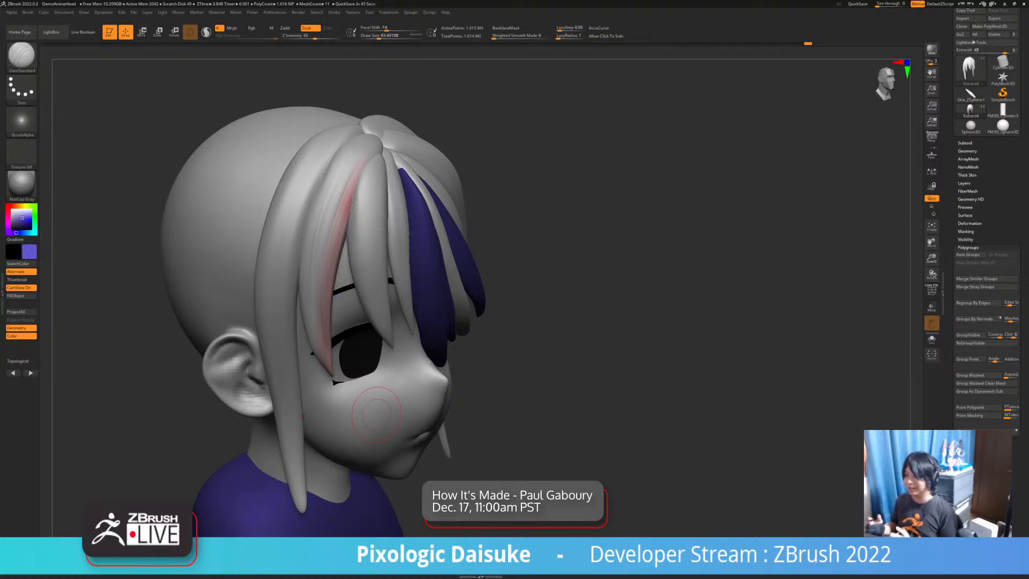
{"action": "right_click_drag", "start_coordinate": [376, 414], "coordinate": [355, 373]}
{"action": "key", "text": "shift"}
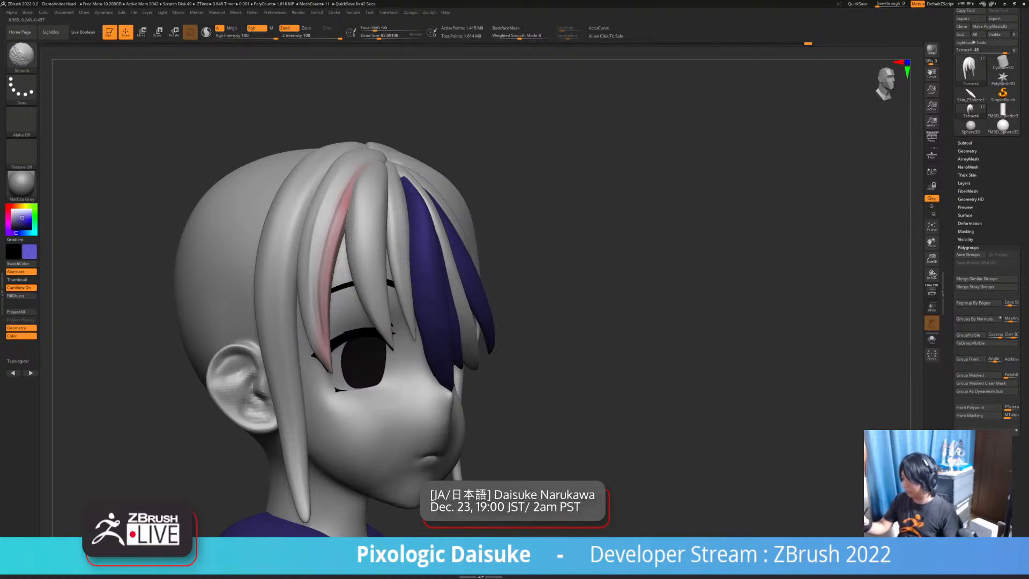
{"action": "right_click_drag", "start_coordinate": [321, 225], "coordinate": [362, 217]}
{"action": "key", "text": "shift"}
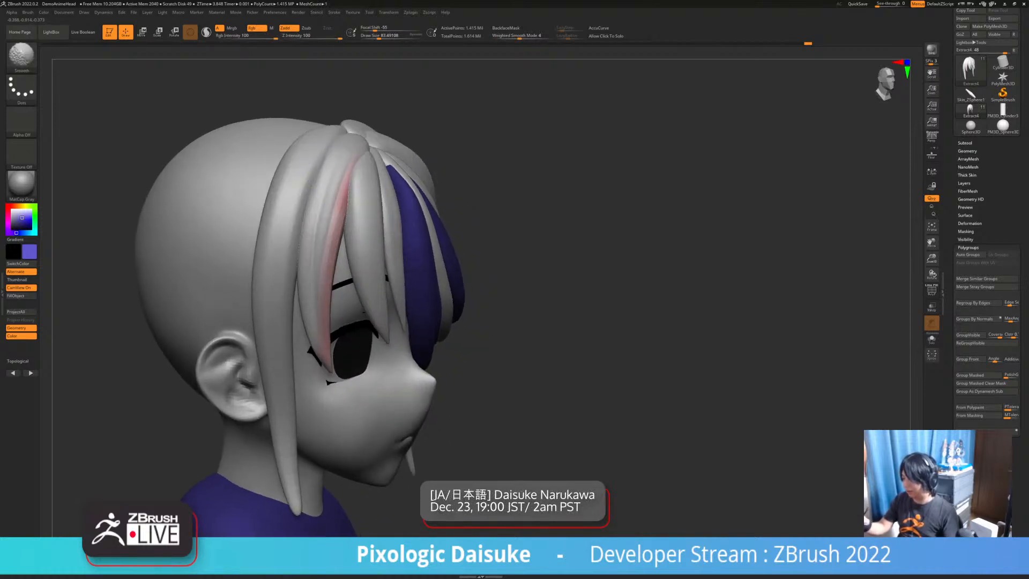
{"action": "key", "text": "shift"}
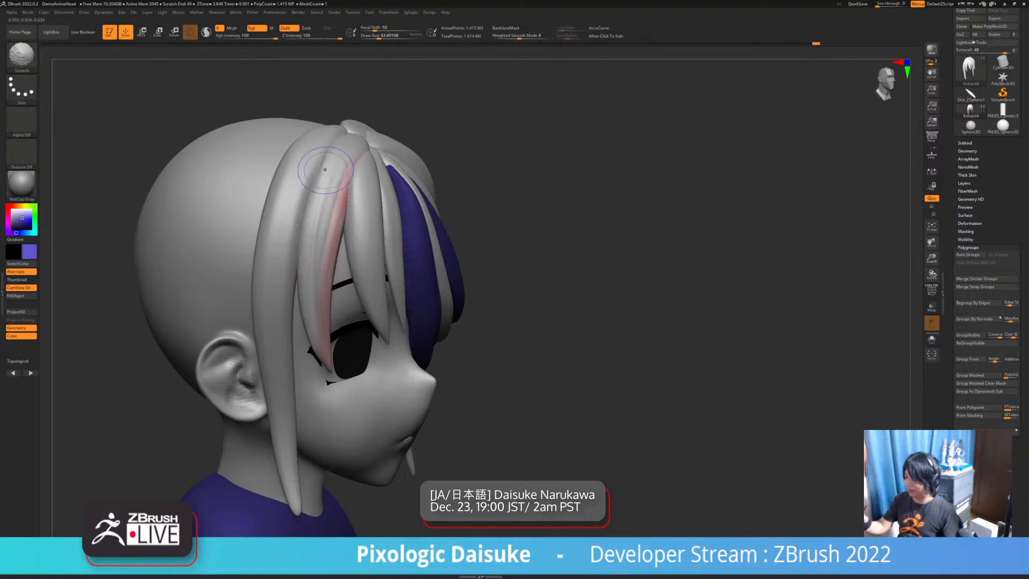
{"action": "right_click_drag", "start_coordinate": [316, 235], "coordinate": [286, 231]}
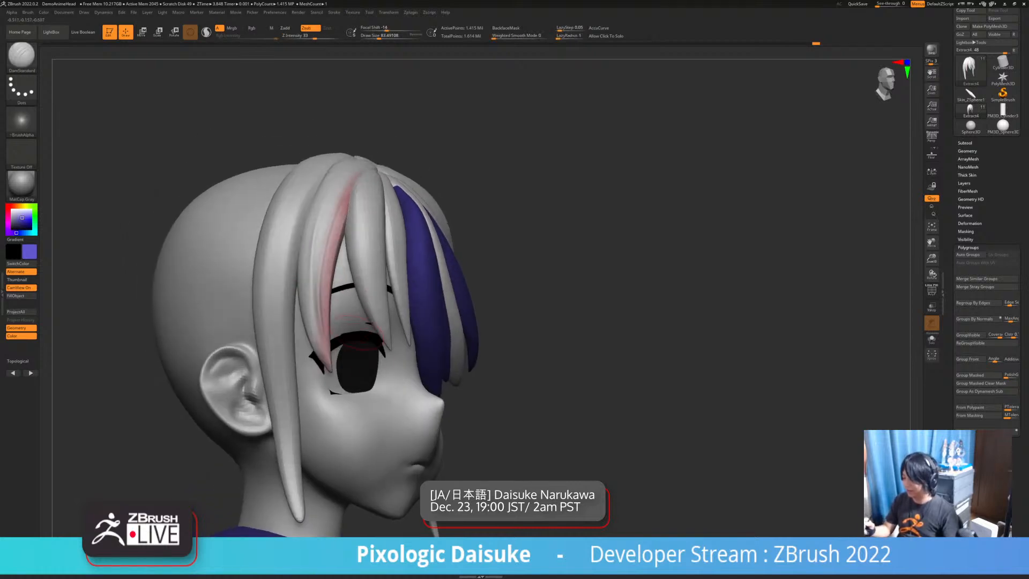
{"action": "mouse_move", "coordinate": [381, 378]}
{"action": "right_mouse_down"}
{"action": "mouse_move", "coordinate": [370, 353]}
{"action": "mouse_move", "coordinate": [380, 377]}
{"action": "mouse_move", "coordinate": [359, 384]}
{"action": "right_mouse_up"}
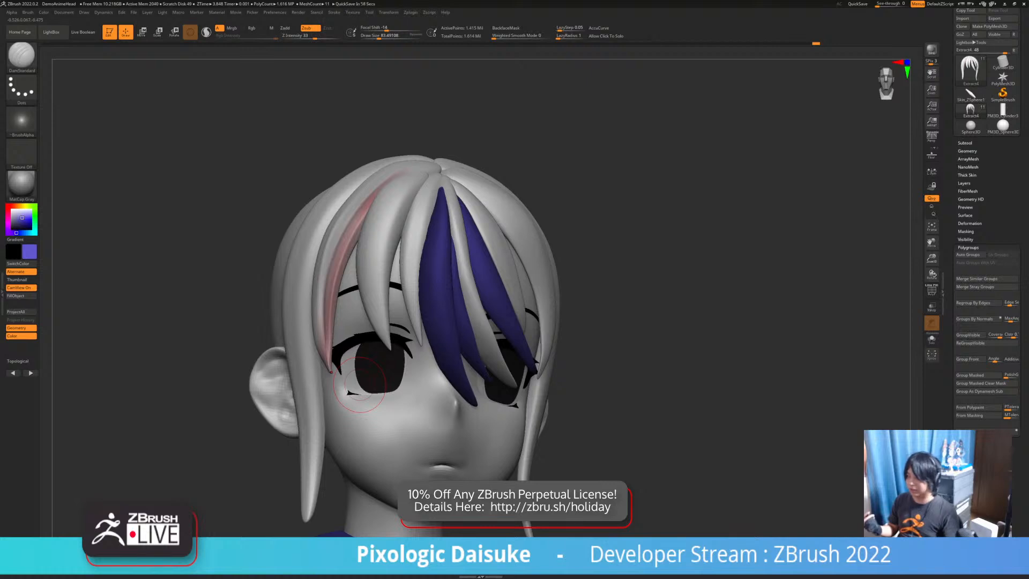
{"action": "right_click_drag", "start_coordinate": [359, 385], "coordinate": [414, 407]}
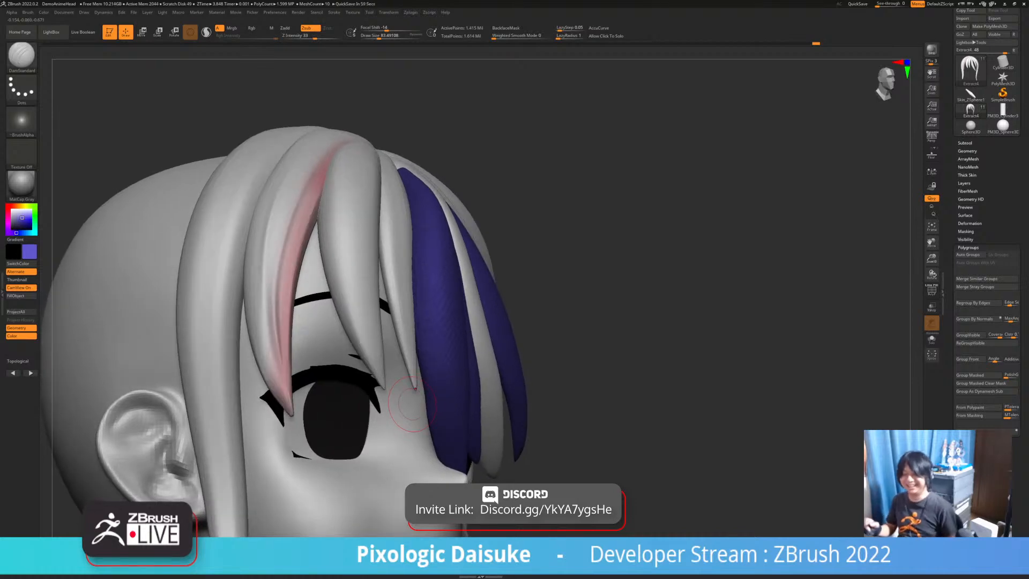
Switch to the Standard brush with colour painting off, and build up and smooth the lower part of the red-painted fringe strand
{"action": "left_click", "coordinate": [22, 58]}
{"action": "key", "text": "s"}
{"action": "key", "text": "t"}
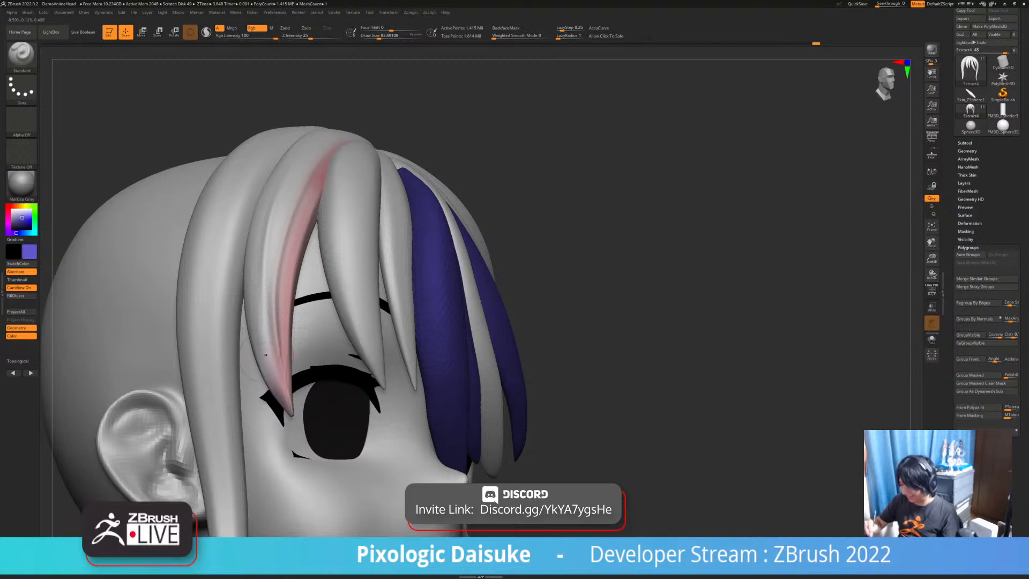
{"action": "left_click", "coordinate": [251, 28]}
{"action": "left_click", "coordinate": [285, 28]}
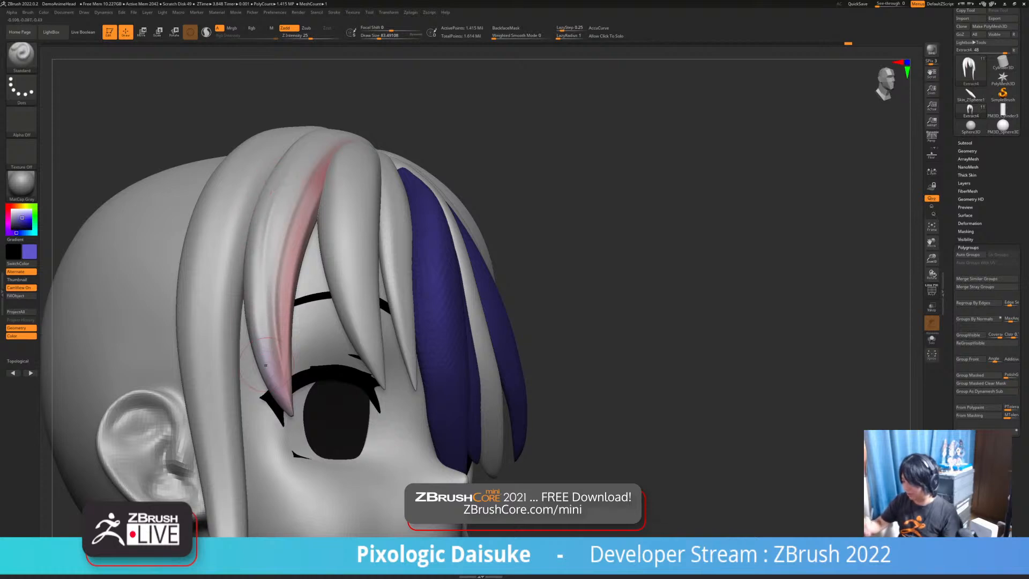
{"action": "key", "text": "shift"}
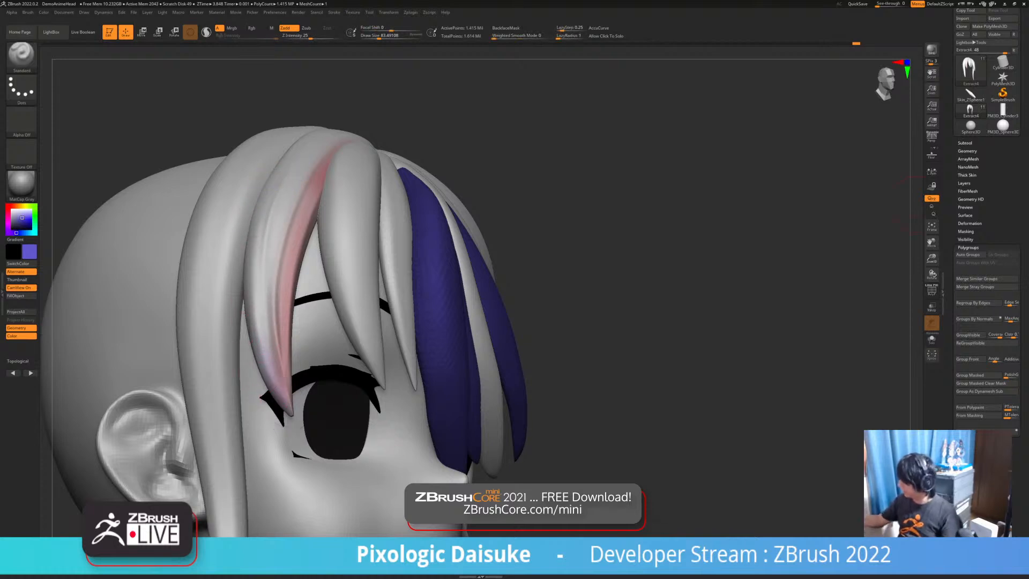
Keep the Extract4 hair subtool selected and fill it with white to clear the red and blue colour marks
{"action": "left_click", "coordinate": [965, 143]}
{"action": "left_click", "coordinate": [985, 165]}
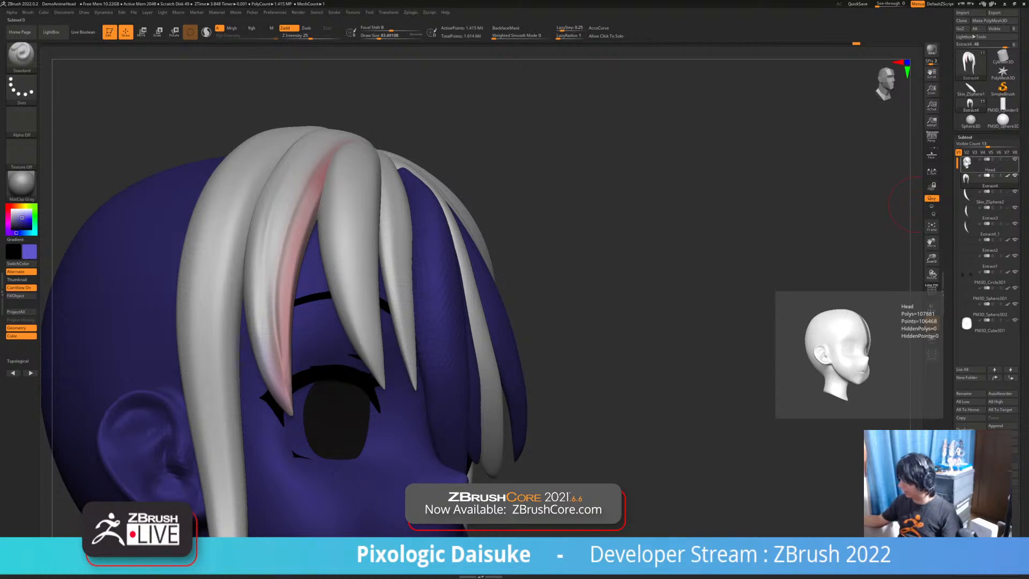
{"action": "left_click", "coordinate": [985, 181]}
{"action": "left_click", "coordinate": [11, 210]}
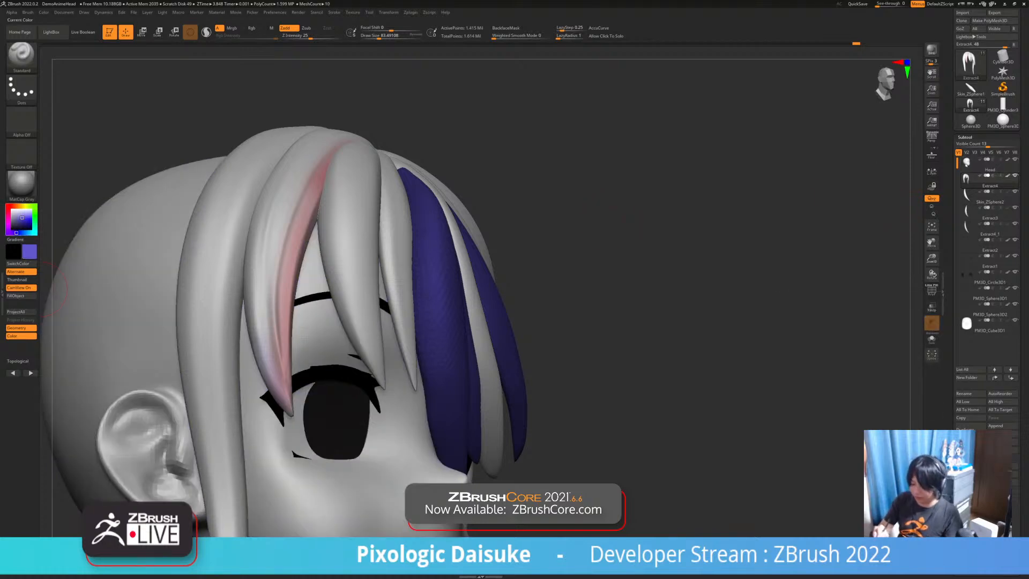
{"action": "left_click", "coordinate": [21, 295]}
{"action": "left_click", "coordinate": [22, 295]}
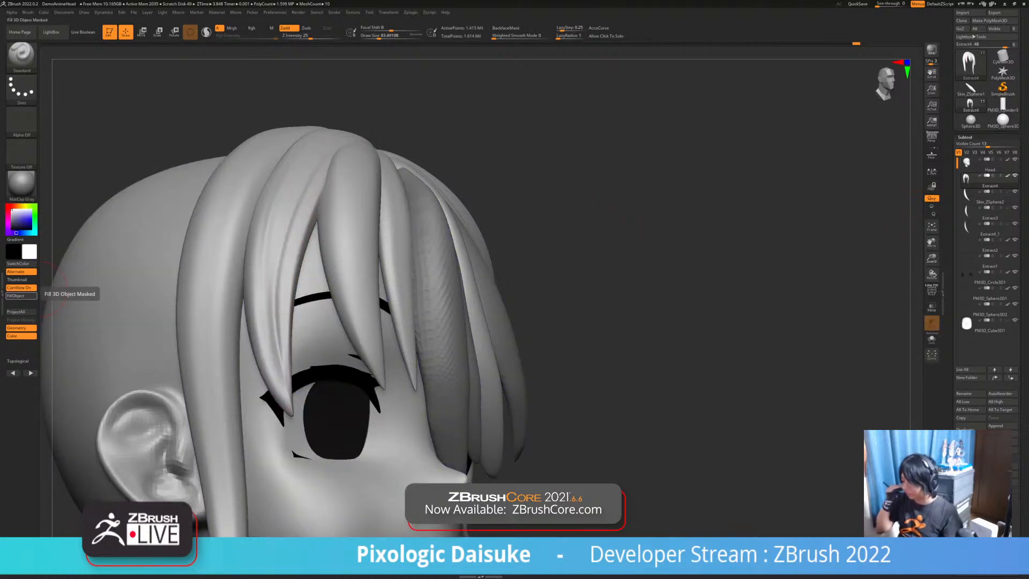
Annotate in magenta a cross-section curve across the central fringe strand and a tall block outline beside the head
{"action": "right_click_drag", "start_coordinate": [386, 348], "coordinate": [346, 426]}
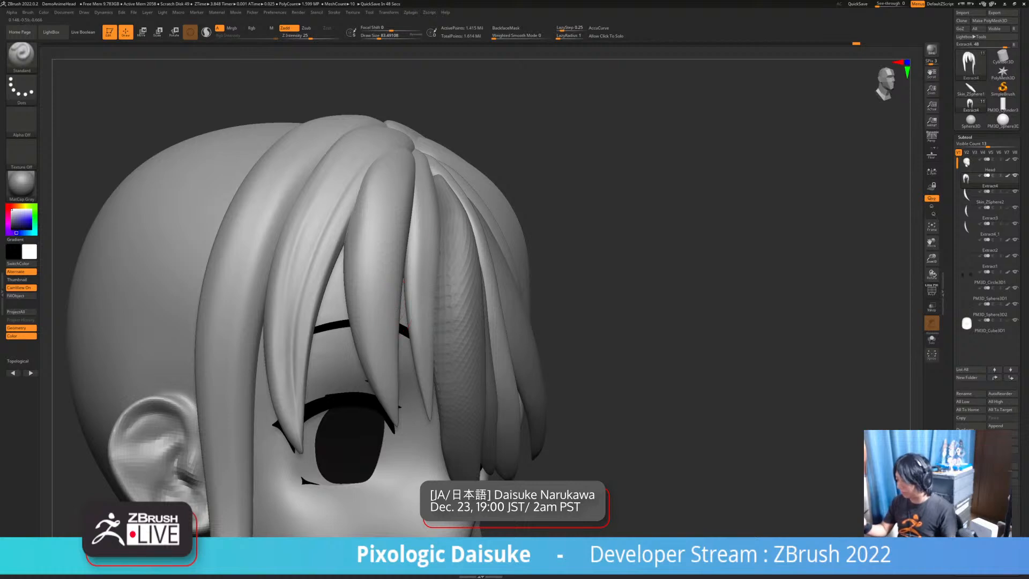
{"action": "left_click_drag", "start_coordinate": [72, 257], "coordinate": [113, 212]}
{"action": "left_click", "coordinate": [100, 210]}
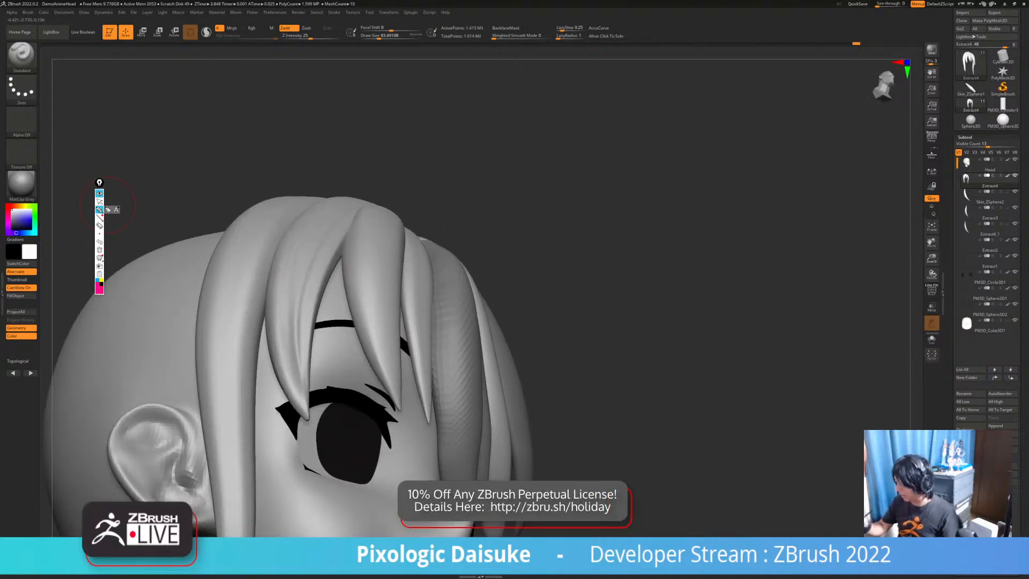
{"action": "mouse_move", "coordinate": [354, 224]}
{"action": "left_mouse_down"}
{"action": "mouse_move", "coordinate": [398, 250]}
{"action": "mouse_move", "coordinate": [397, 230]}
{"action": "mouse_move", "coordinate": [391, 244]}
{"action": "left_mouse_up"}
{"action": "left_click", "coordinate": [99, 226]}
{"action": "left_click", "coordinate": [100, 209]}
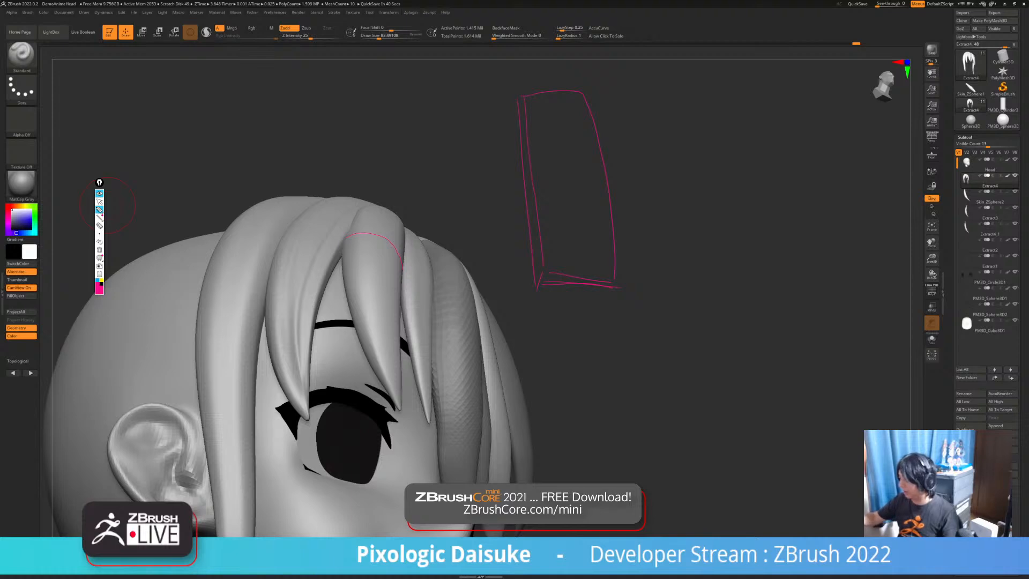
Add trial edge strokes to the block sketch and undo them together with its inner bevel lines
{"action": "left_click_drag", "start_coordinate": [556, 98], "coordinate": [573, 235]}
{"action": "key", "text": "ctrl+z"}
{"action": "key", "text": "ctrl+z"}
{"action": "key", "text": "ctrl+z"}
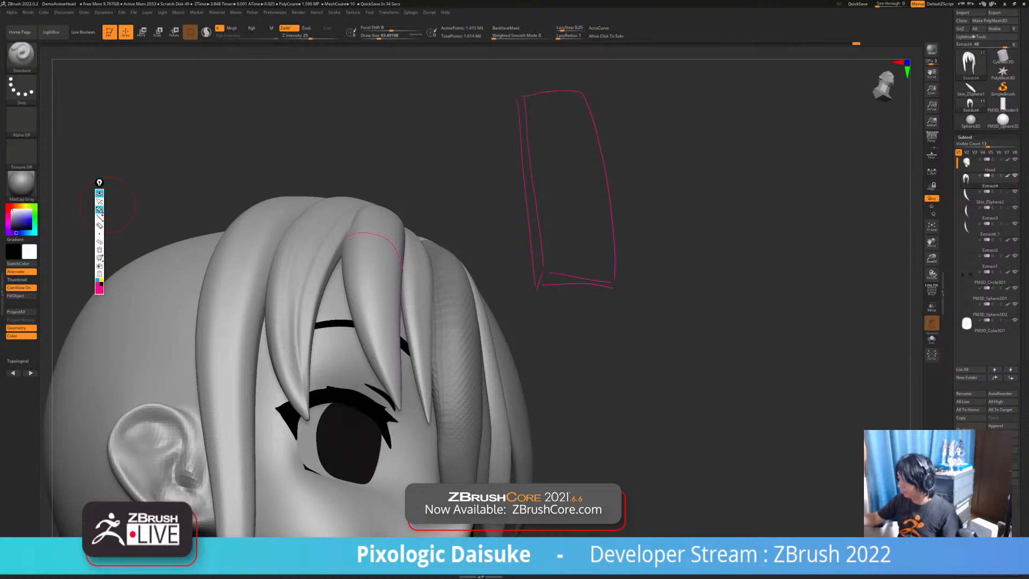
{"action": "key", "text": "ctrl+z"}
{"action": "left_click_drag", "start_coordinate": [524, 92], "coordinate": [569, 91]}
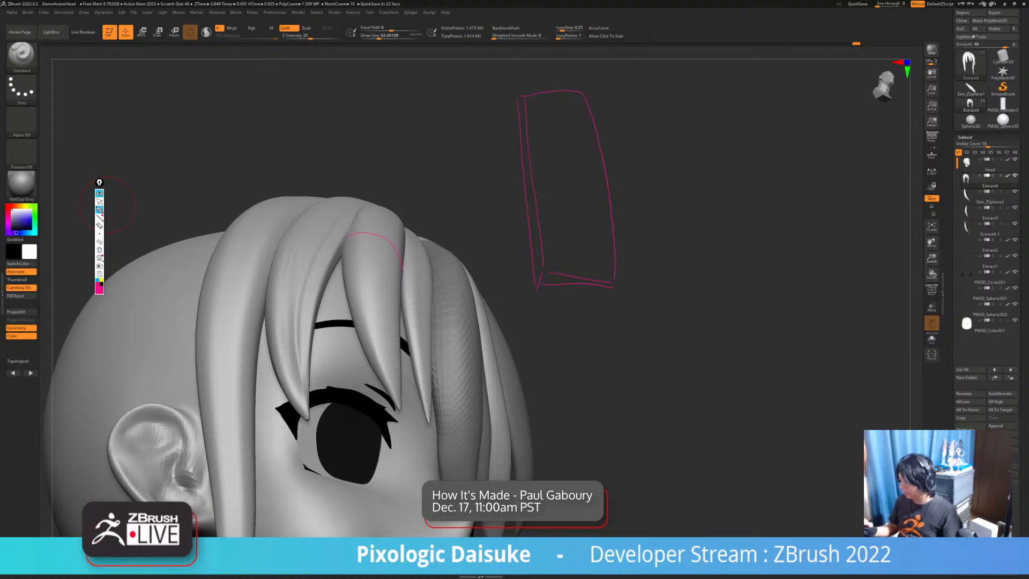
{"action": "key", "text": "ctrl+z"}
{"action": "key", "text": "ctrl+z"}
{"action": "key", "text": "ctrl+z"}
Annotate the neighbouring strand's cross-section and the central strand's lengthwise ridge, and undo all the magenta lines
{"action": "mouse_move", "coordinate": [315, 253]}
{"action": "left_mouse_down"}
{"action": "mouse_move", "coordinate": [329, 264]}
{"action": "mouse_move", "coordinate": [311, 255]}
{"action": "left_mouse_up"}
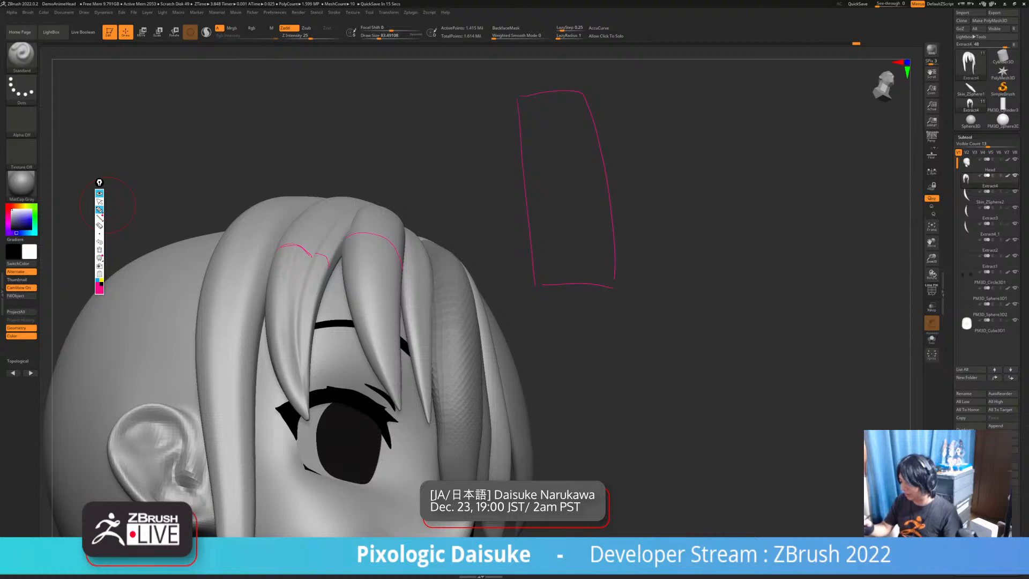
{"action": "left_click_drag", "start_coordinate": [378, 251], "coordinate": [385, 359]}
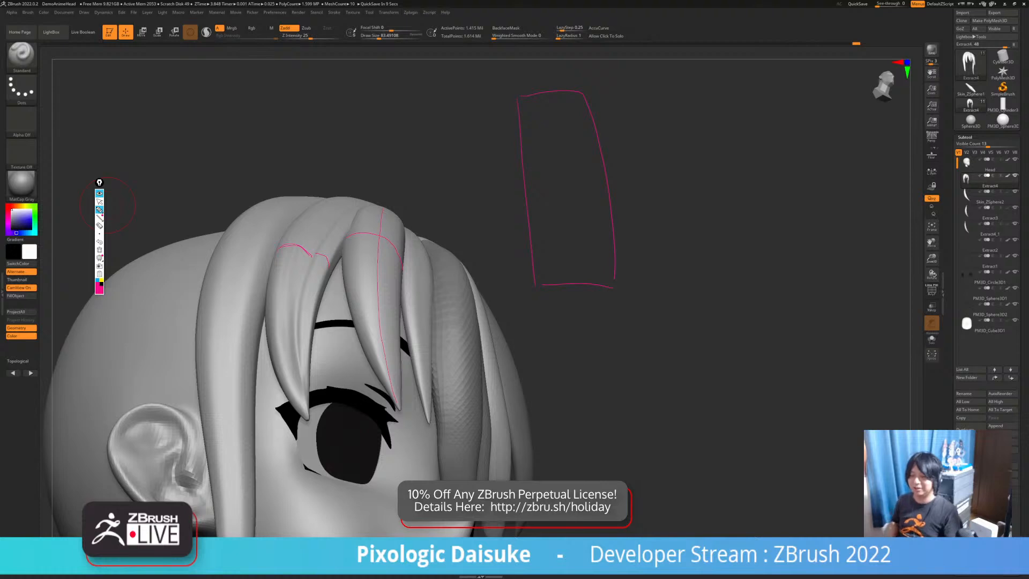
{"action": "key", "text": "ctrl+z"}
{"action": "key", "text": "ctrl+z"}
{"action": "key", "text": "ctrl+z"}
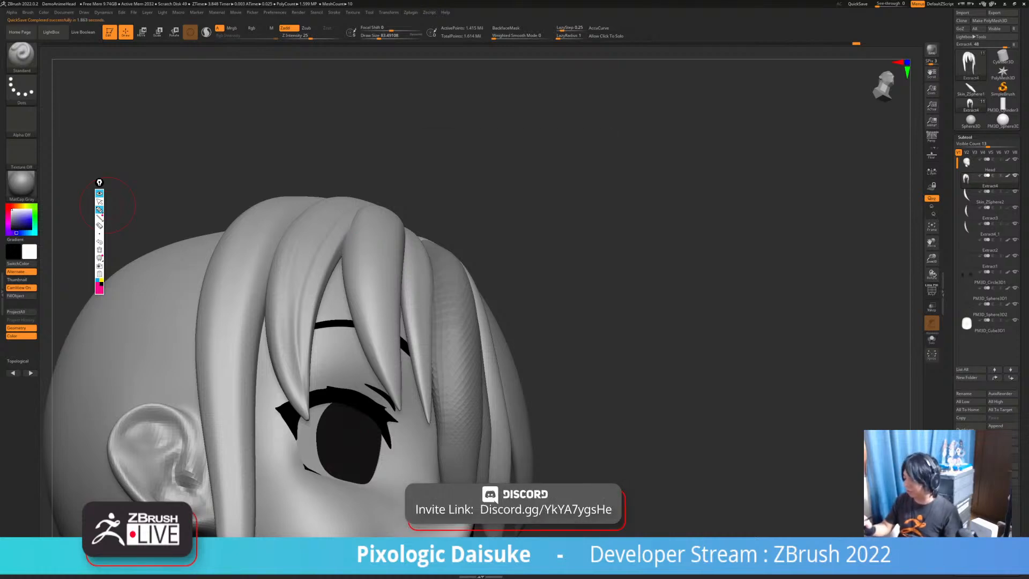
Annotate the ridge and upper cross-section of the fringe strand beside the eye, and clear all the magenta annotations
{"action": "left_click_drag", "start_coordinate": [298, 319], "coordinate": [298, 354]}
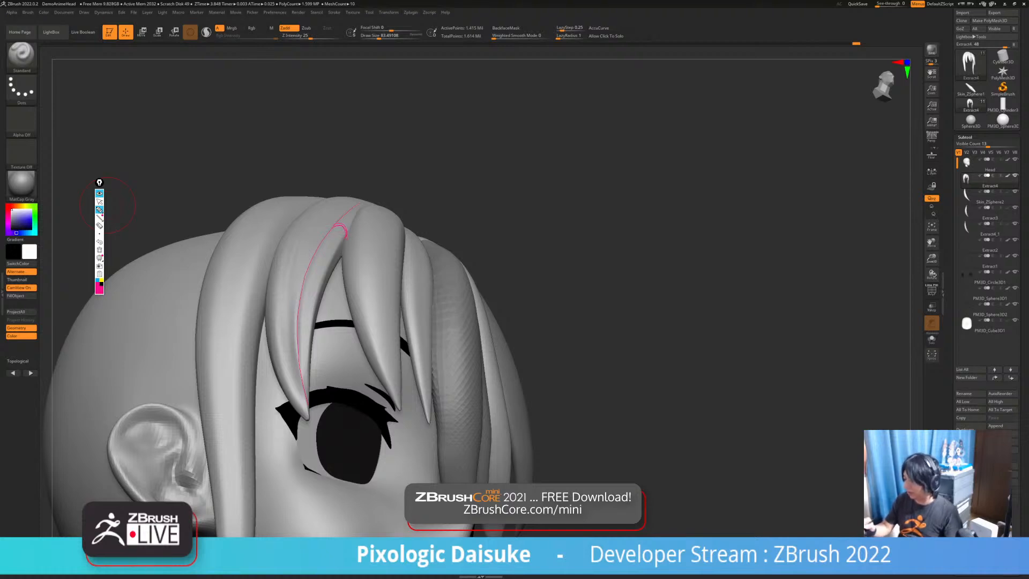
{"action": "left_click_drag", "start_coordinate": [293, 223], "coordinate": [320, 240]}
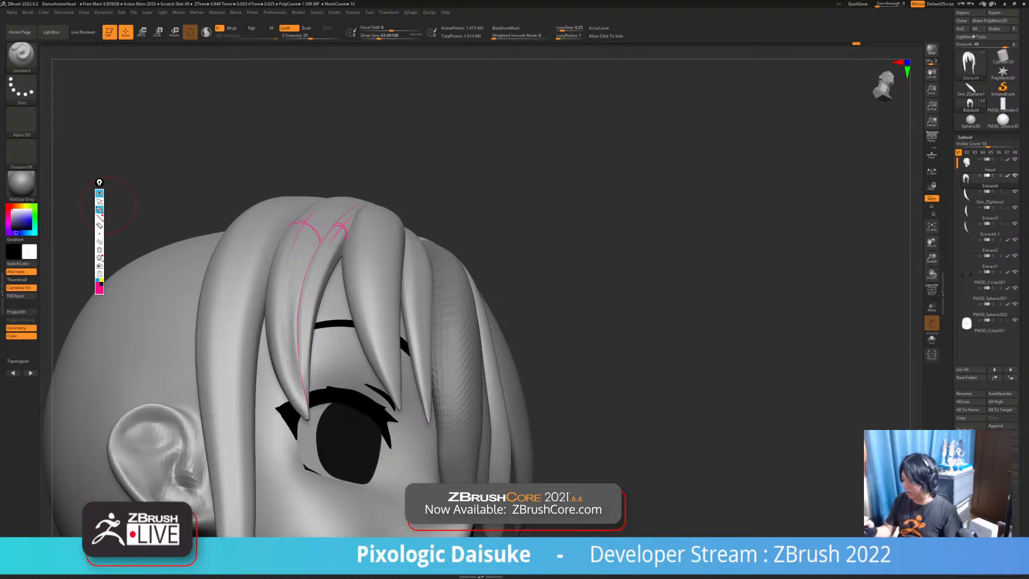
{"action": "key", "text": "ctrl+z"}
{"action": "key", "text": "ctrl+z"}
{"action": "key", "text": "ctrl+z"}
{"action": "key", "text": "ctrl+z"}
{"action": "key", "text": "ctrl+z"}
{"action": "key", "text": "ctrl+z"}
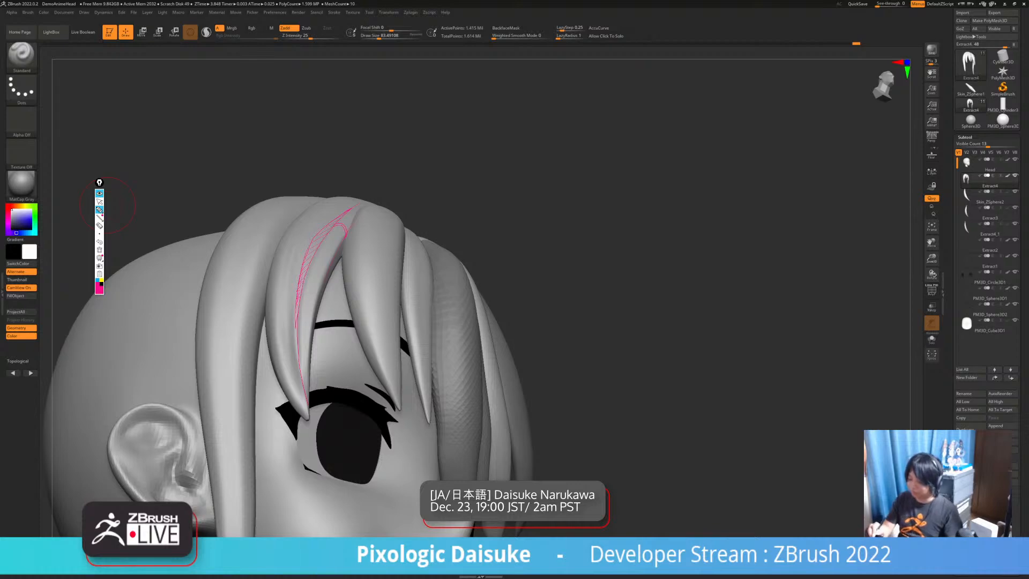
{"action": "left_click", "coordinate": [99, 250]}
{"action": "left_click", "coordinate": [99, 201]}
Give the Standard brush the BrushAlpha alpha and set its draw size to about 97
{"action": "mouse_move", "coordinate": [557, 348]}
{"action": "right_mouse_down"}
{"action": "mouse_move", "coordinate": [480, 382]}
{"action": "mouse_move", "coordinate": [353, 366]}
{"action": "mouse_move", "coordinate": [386, 370]}
{"action": "mouse_move", "coordinate": [363, 317]}
{"action": "mouse_move", "coordinate": [460, 362]}
{"action": "right_mouse_up"}
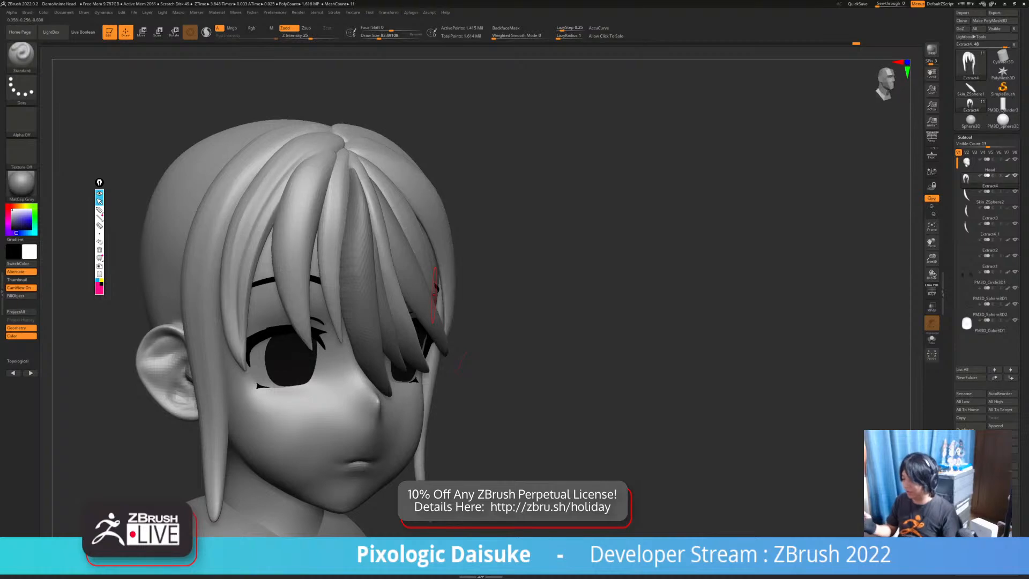
{"action": "right_click_drag", "start_coordinate": [400, 306], "coordinate": [419, 330]}
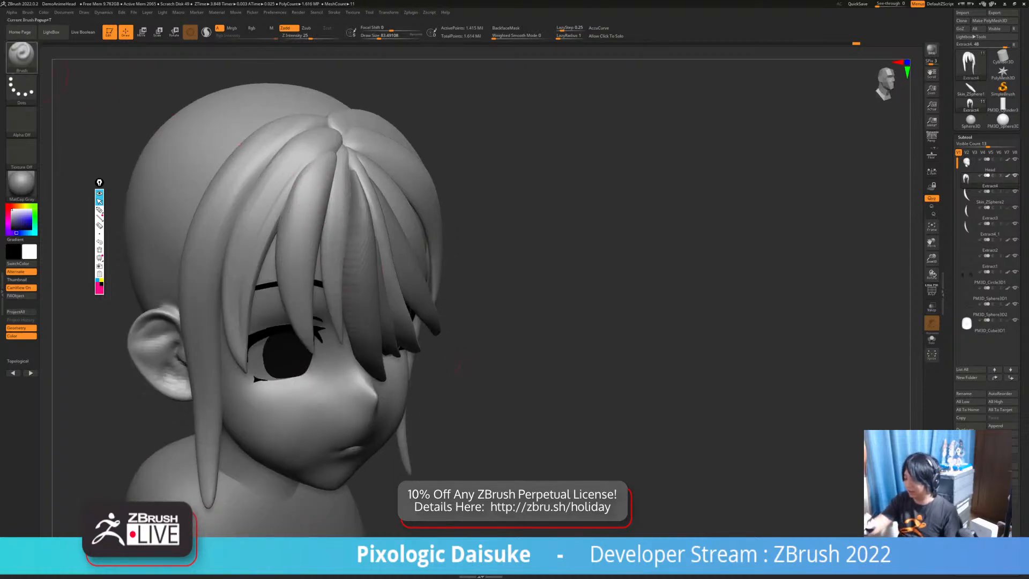
{"action": "left_click", "coordinate": [22, 54]}
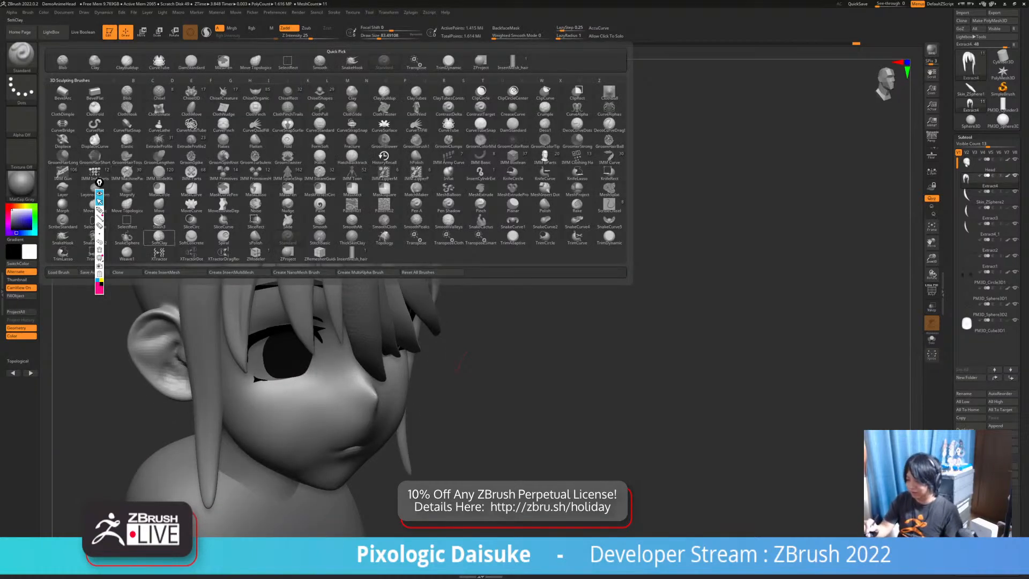
{"action": "left_click", "coordinate": [22, 120]}
{"action": "left_click", "coordinate": [224, 170]}
{"action": "left_click", "coordinate": [391, 36]}
{"action": "right_click_drag", "start_coordinate": [386, 182], "coordinate": [351, 190]}
{"action": "left_click", "coordinate": [380, 36]}
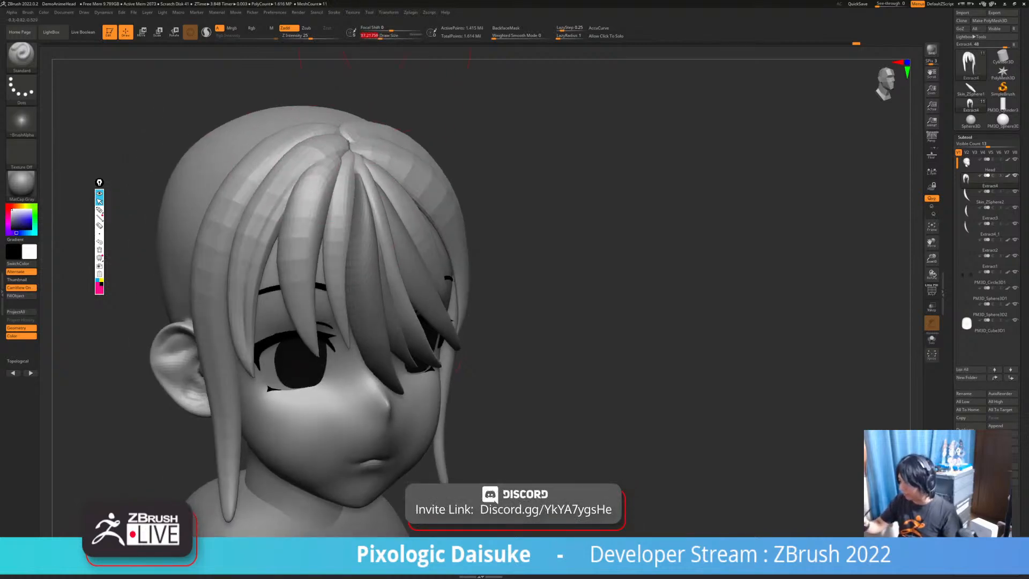
Isolate the central fringe strand, shape and smooth its upper part, and show all the hair strands again
{"action": "right_click_drag", "start_coordinate": [287, 166], "coordinate": [318, 158]}
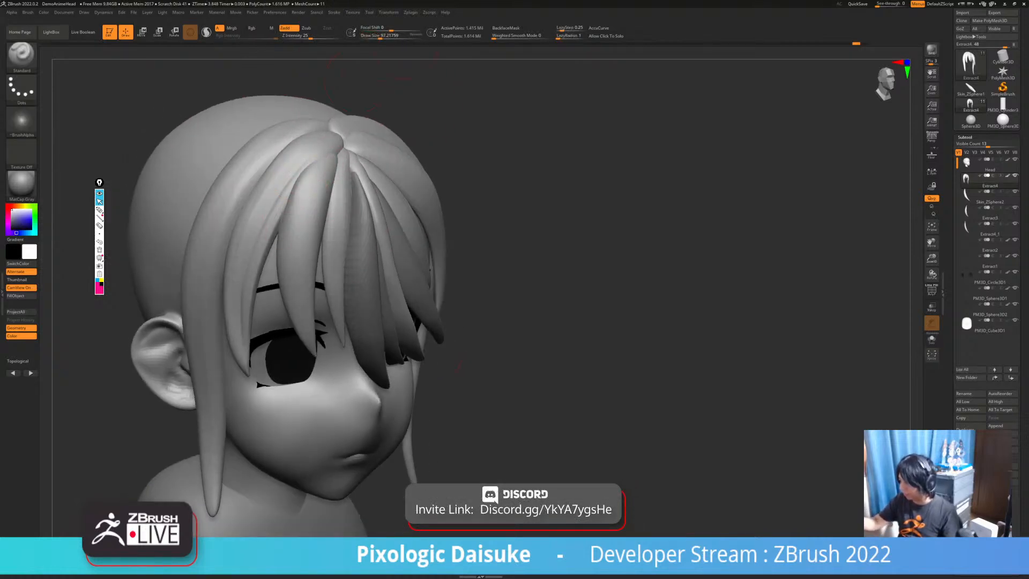
{"action": "key", "text": "ctrl"}
{"action": "right_click_drag", "start_coordinate": [332, 168], "coordinate": [308, 166], "text": "ctrl"}
{"action": "left_click_drag", "start_coordinate": [316, 156], "coordinate": [277, 208], "text": "shift"}
{"action": "left_click", "coordinate": [305, 166], "text": "ctrl+shift"}
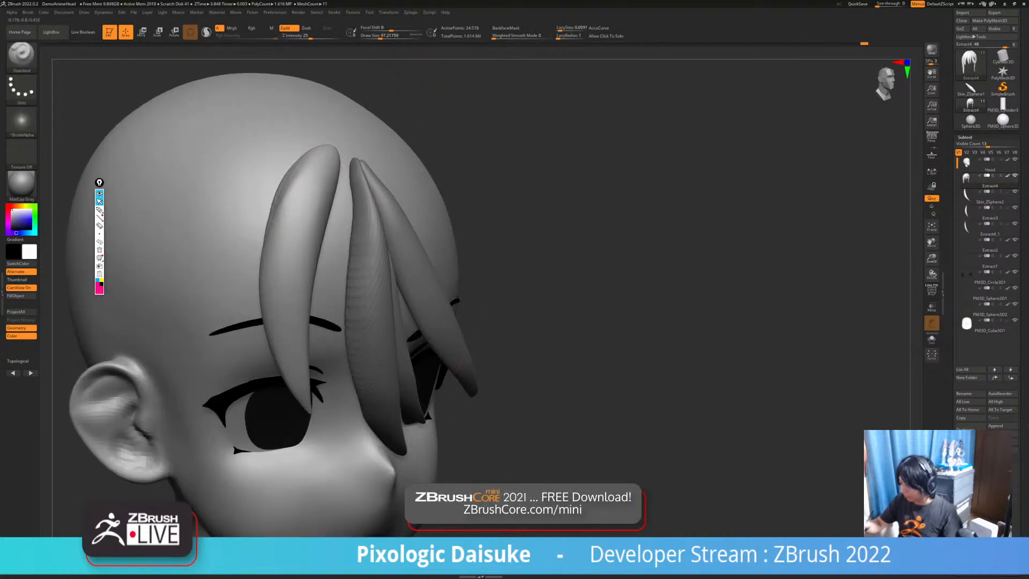
{"action": "key", "text": "shift"}
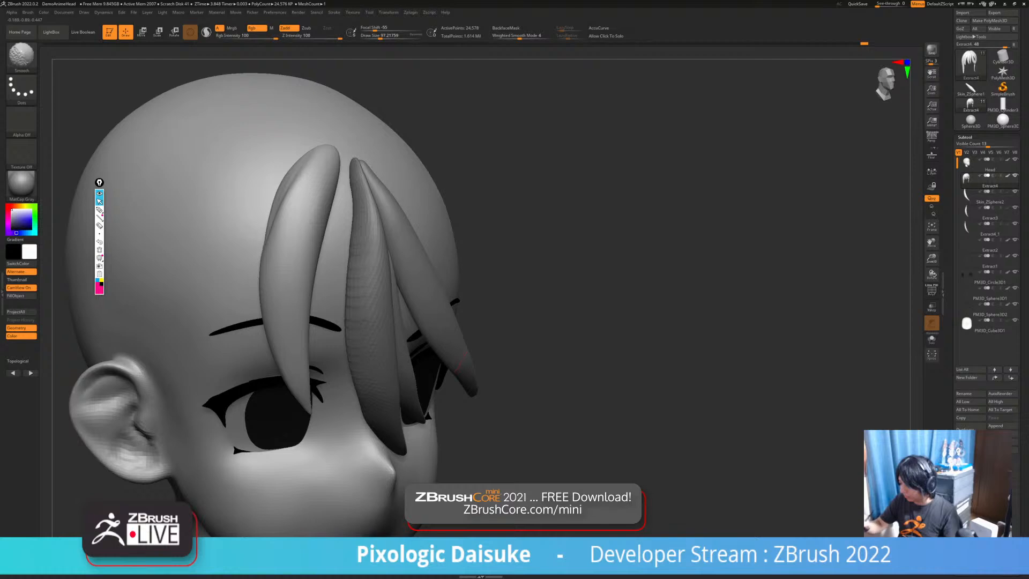
{"action": "left_click", "coordinate": [466, 184], "text": "ctrl+shift"}
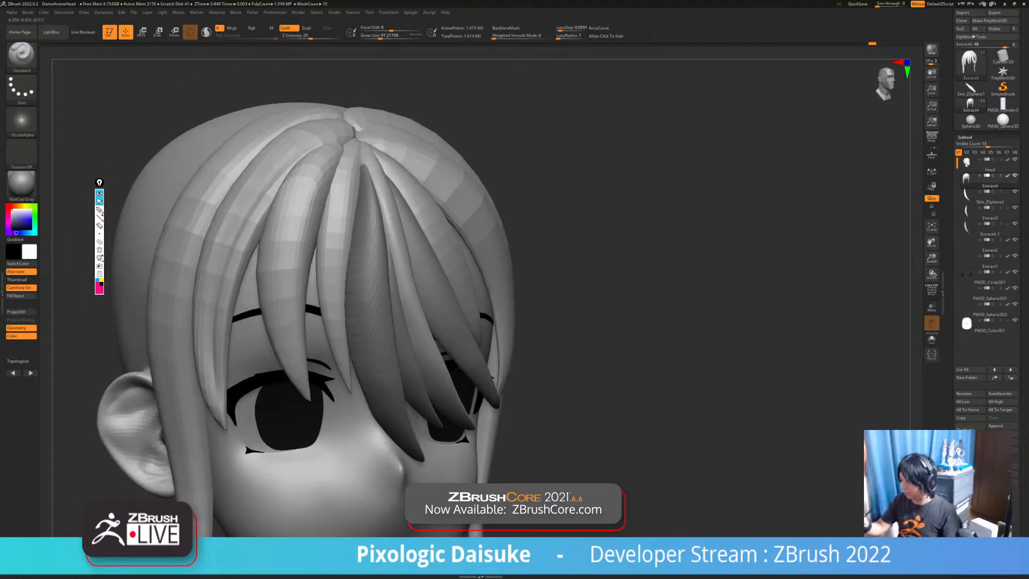
Switch to the SnakeHook brush
{"action": "key", "text": "b"}
{"action": "key", "text": "s"}
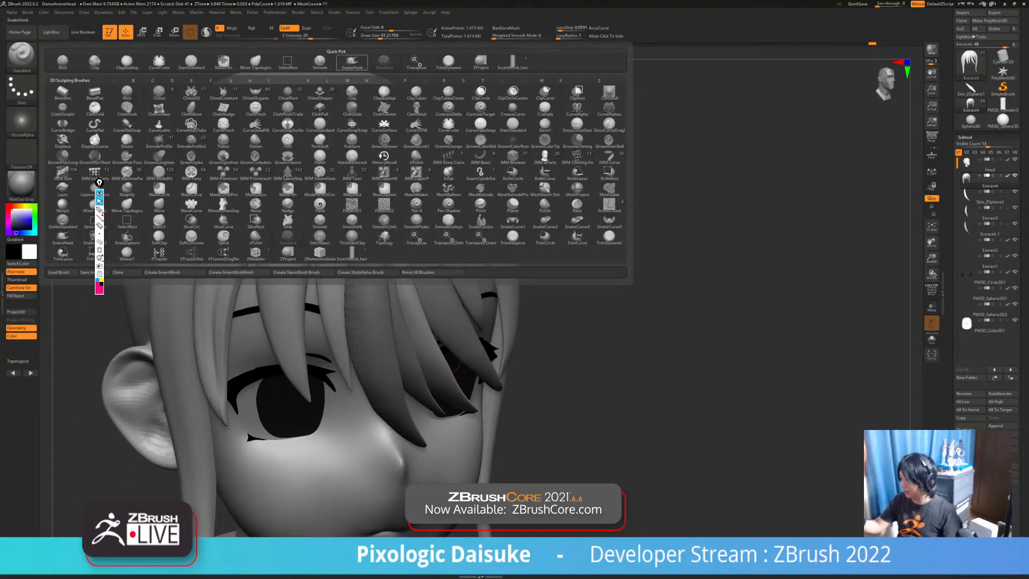
{"action": "key", "text": "h"}
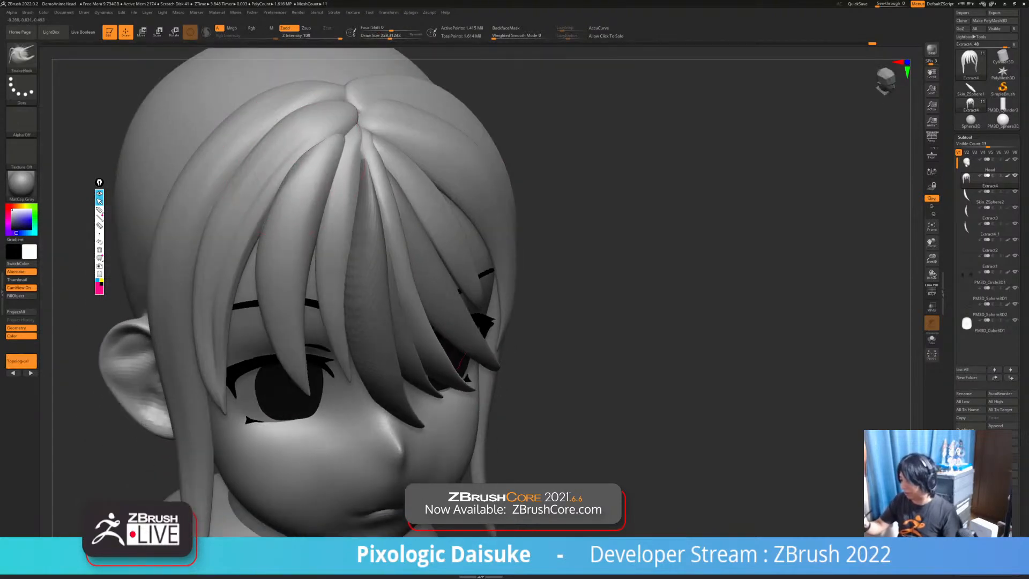
Pull the fringe strands beside the face into shape with the SnakeHook brush and smooth them
{"action": "right_click_drag", "start_coordinate": [365, 289], "coordinate": [519, 321]}
{"action": "key", "text": "d"}
{"action": "mouse_move", "coordinate": [300, 134]}
{"action": "right_mouse_down"}
{"action": "mouse_move", "coordinate": [360, 129]}
{"action": "mouse_move", "coordinate": [343, 70]}
{"action": "mouse_move", "coordinate": [244, 163]}
{"action": "right_mouse_up"}
{"action": "right_click_drag", "start_coordinate": [277, 198], "coordinate": [283, 226]}
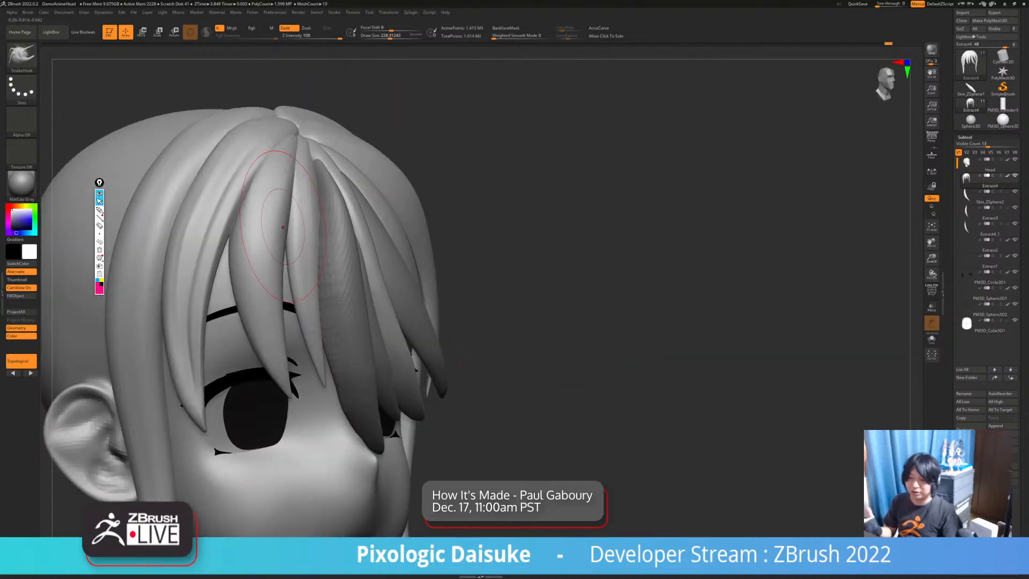
{"action": "mouse_move", "coordinate": [282, 226]}
{"action": "right_mouse_down"}
{"action": "mouse_move", "coordinate": [277, 209]}
{"action": "mouse_move", "coordinate": [292, 211]}
{"action": "right_mouse_up"}
{"action": "right_click_drag", "start_coordinate": [273, 245], "coordinate": [275, 274], "text": "shift"}
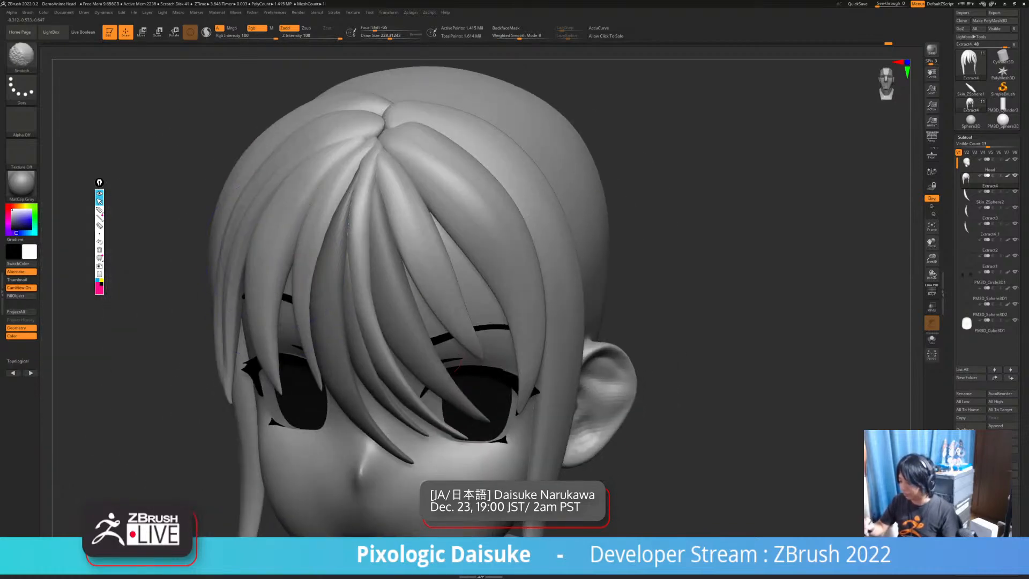
Annotate the outer hair contour from the crown down the side of the head in magenta, and erase the annotation
{"action": "mouse_move", "coordinate": [509, 375]}
{"action": "right_mouse_down"}
{"action": "mouse_move", "coordinate": [554, 332]}
{"action": "mouse_move", "coordinate": [561, 304]}
{"action": "mouse_move", "coordinate": [533, 348]}
{"action": "mouse_move", "coordinate": [476, 346]}
{"action": "right_mouse_up"}
{"action": "right_click_drag", "start_coordinate": [476, 346], "coordinate": [480, 357], "text": "ctrl"}
{"action": "right_click_drag", "start_coordinate": [536, 375], "coordinate": [541, 343], "text": "ctrl"}
{"action": "right_click_drag", "start_coordinate": [616, 388], "coordinate": [579, 371], "text": "alt"}
{"action": "right_click_drag", "start_coordinate": [579, 371], "coordinate": [578, 396], "text": "ctrl"}
{"action": "mouse_move", "coordinate": [536, 375]}
{"action": "right_mouse_down", "text": "alt"}
{"action": "mouse_move", "coordinate": [538, 390]}
{"action": "mouse_move", "coordinate": [560, 383]}
{"action": "mouse_move", "coordinate": [578, 399]}
{"action": "right_mouse_up", "text": "alt"}
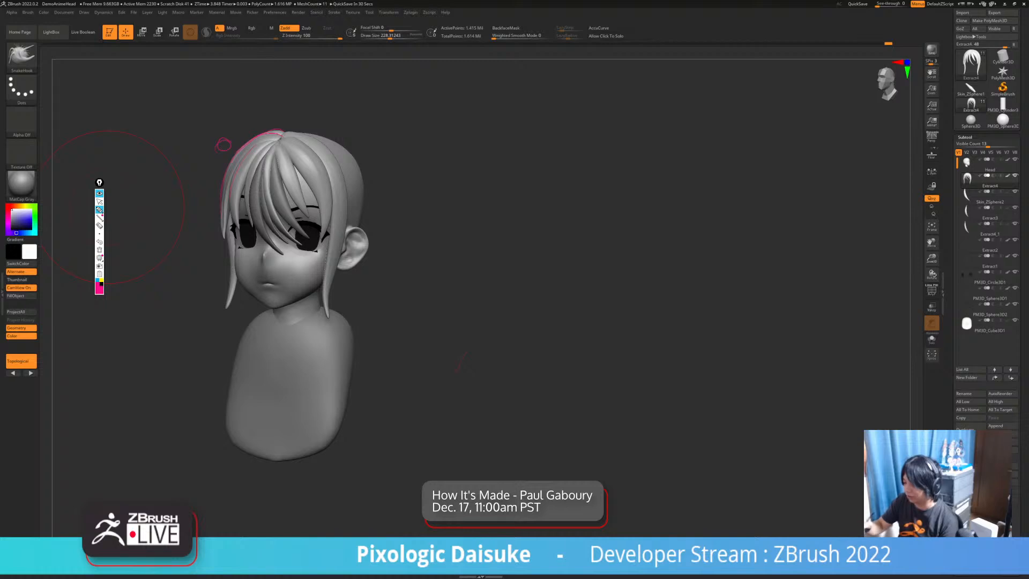
{"action": "left_click", "coordinate": [99, 226]}
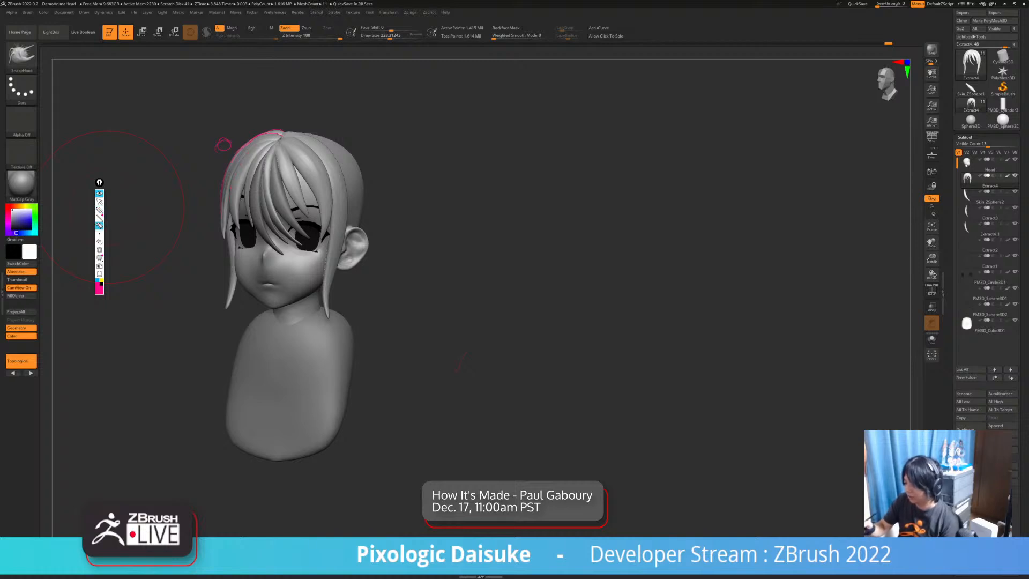
{"action": "left_click", "coordinate": [99, 209]}
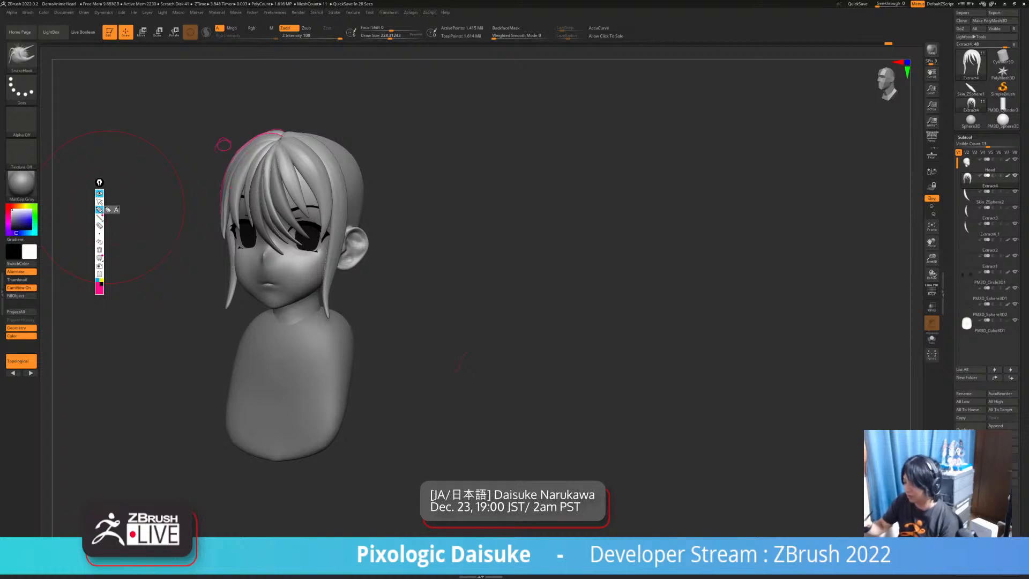
{"action": "left_click", "coordinate": [100, 200]}
{"action": "left_click", "coordinate": [99, 225]}
{"action": "left_click", "coordinate": [99, 201]}
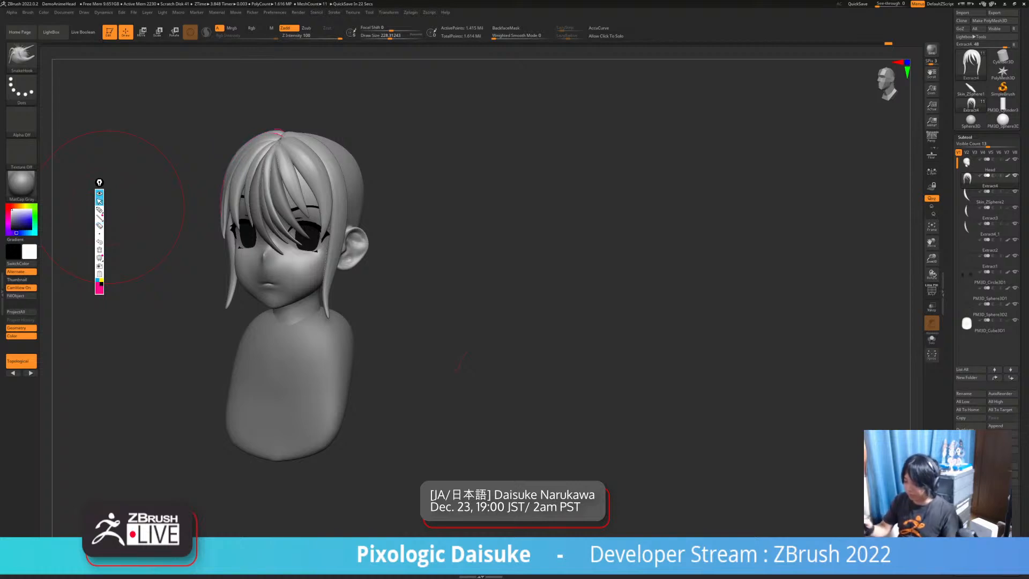
Set the SnakeHook draw size to about 293 and reshape the outer contour of the fringe and side hair
{"action": "left_click_drag", "start_coordinate": [379, 230], "coordinate": [404, 224]}
{"action": "mouse_move", "coordinate": [392, 224]}
{"action": "right_mouse_down", "text": "ctrl"}
{"action": "mouse_move", "coordinate": [10, 168]}
{"action": "mouse_move", "coordinate": [109, 241]}
{"action": "right_mouse_up", "text": "ctrl"}
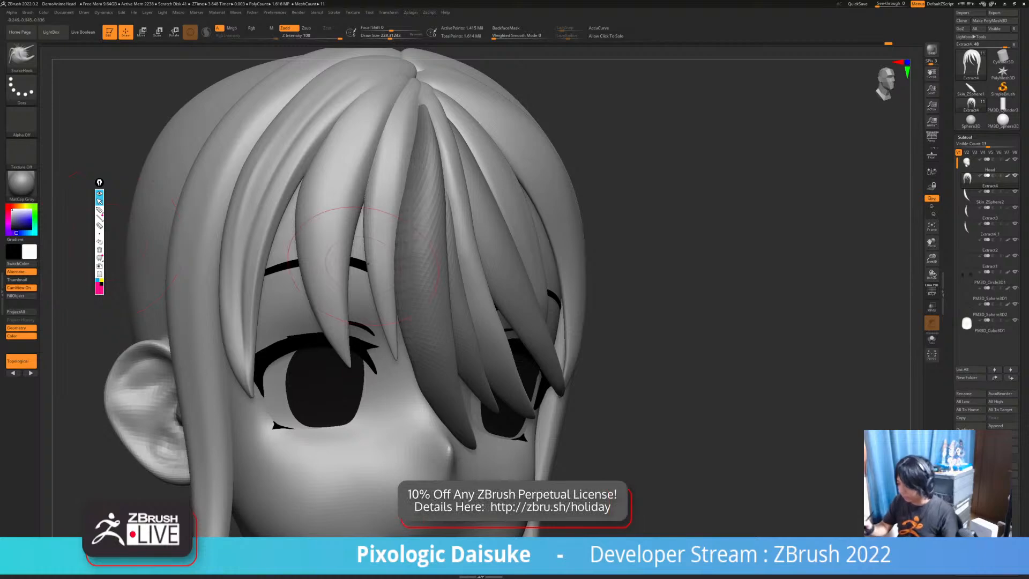
{"action": "mouse_move", "coordinate": [340, 233]}
{"action": "right_mouse_down"}
{"action": "mouse_move", "coordinate": [337, 134]}
{"action": "mouse_move", "coordinate": [296, 124]}
{"action": "right_mouse_up"}
{"action": "left_click", "coordinate": [393, 37]}
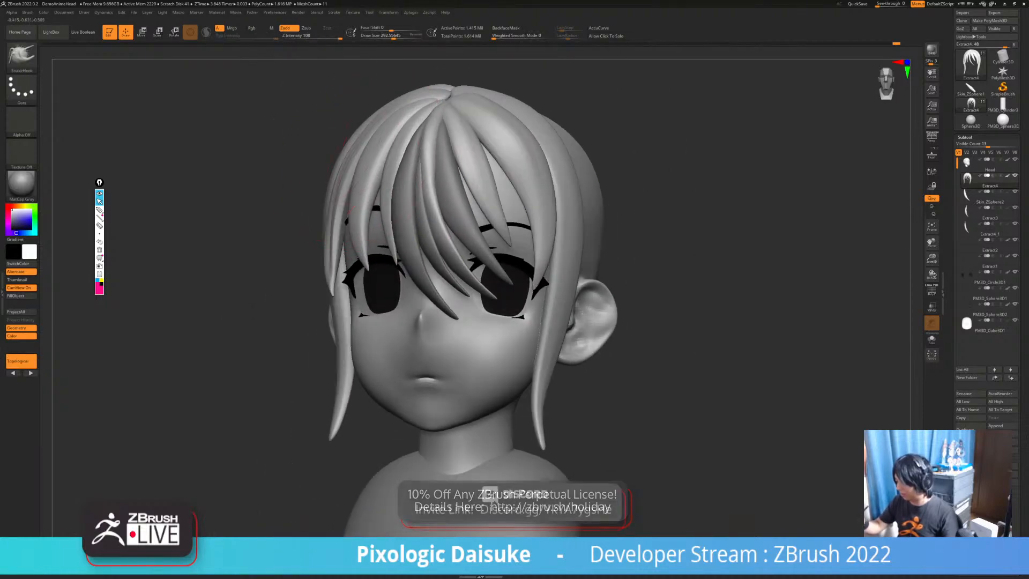
{"action": "mouse_move", "coordinate": [356, 213]}
{"action": "right_mouse_down"}
{"action": "mouse_move", "coordinate": [317, 215]}
{"action": "mouse_move", "coordinate": [383, 217]}
{"action": "right_mouse_up"}
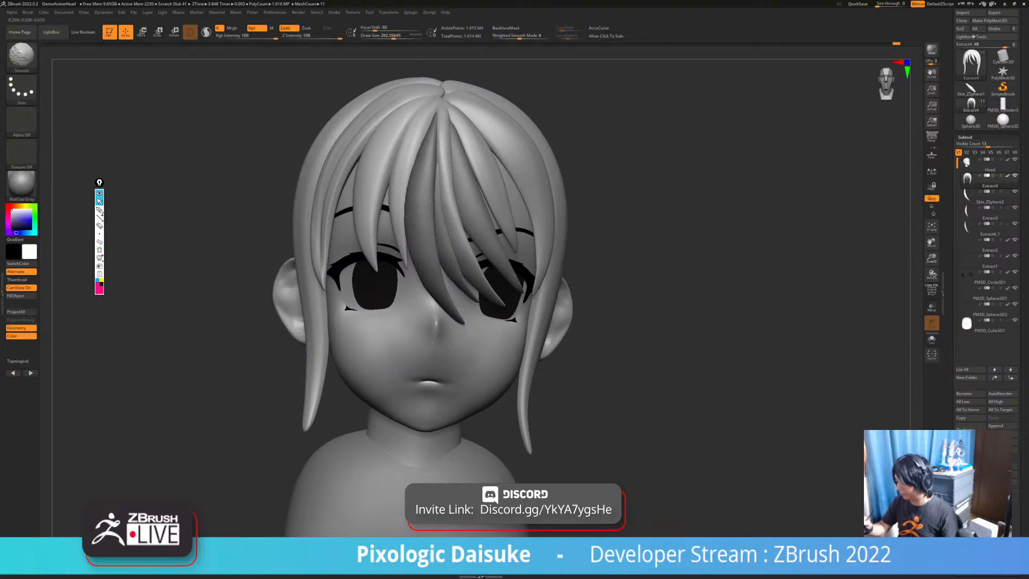
{"action": "mouse_move", "coordinate": [424, 134]}
{"action": "right_mouse_down", "text": "alt"}
{"action": "mouse_move", "coordinate": [343, 174]}
{"action": "mouse_move", "coordinate": [405, 163]}
{"action": "mouse_move", "coordinate": [412, 155]}
{"action": "mouse_move", "coordinate": [370, 161]}
{"action": "mouse_move", "coordinate": [387, 144]}
{"action": "mouse_move", "coordinate": [394, 151]}
{"action": "mouse_move", "coordinate": [334, 189]}
{"action": "mouse_move", "coordinate": [279, 191]}
{"action": "right_mouse_up", "text": "alt"}
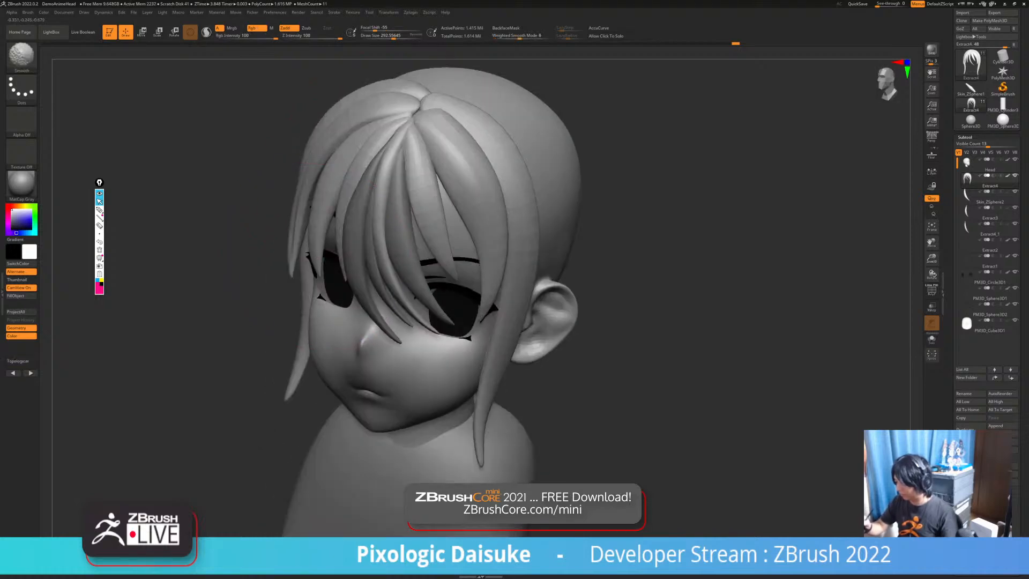
{"action": "mouse_move", "coordinate": [300, 349]}
{"action": "right_mouse_down"}
{"action": "mouse_move", "coordinate": [370, 339]}
{"action": "mouse_move", "coordinate": [409, 375]}
{"action": "mouse_move", "coordinate": [365, 401]}
{"action": "mouse_move", "coordinate": [379, 412]}
{"action": "mouse_move", "coordinate": [337, 219]}
{"action": "right_mouse_up"}
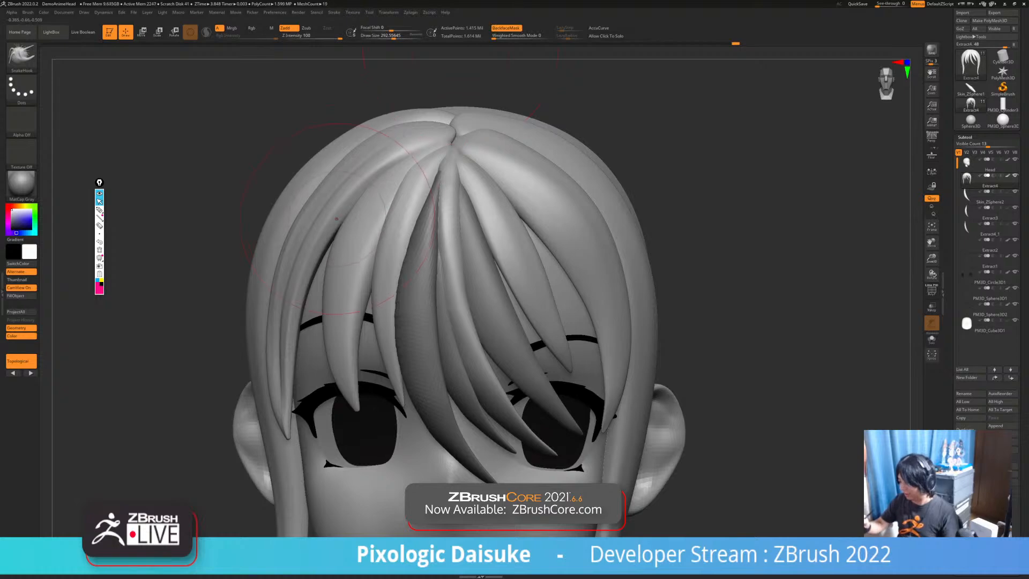
{"action": "right_click_drag", "start_coordinate": [339, 324], "coordinate": [335, 279], "text": "ctrl"}
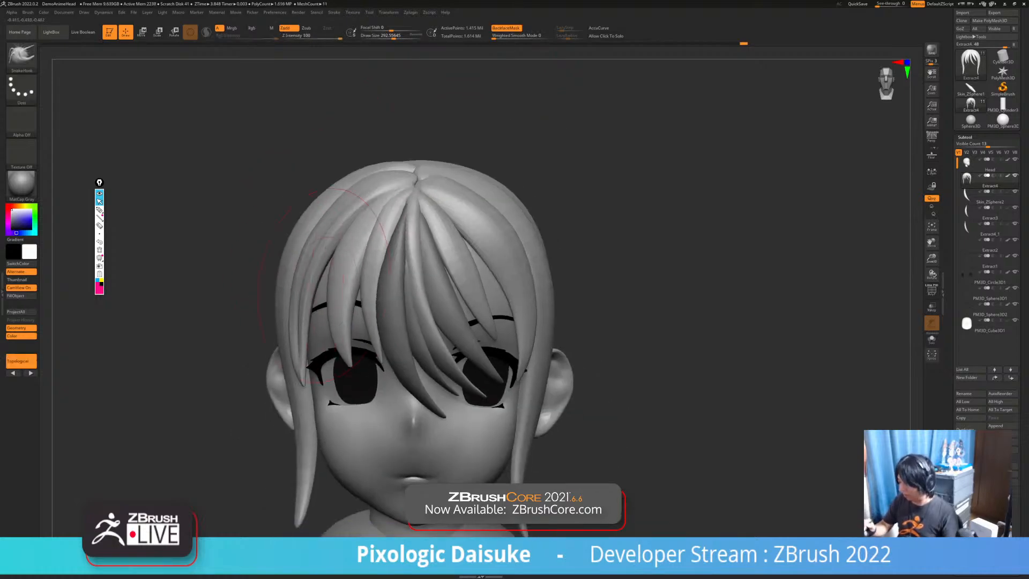
Refine the overall volume of the front hair, turn off BackfaceMask, and even out the strands over the forehead
{"action": "right_click_drag", "start_coordinate": [257, 343], "coordinate": [225, 268], "text": "alt"}
{"action": "right_click_drag", "start_coordinate": [225, 268], "coordinate": [182, 279]}
{"action": "right_click_drag", "start_coordinate": [343, 321], "coordinate": [389, 316]}
{"action": "right_click_drag", "start_coordinate": [388, 316], "coordinate": [397, 369], "text": "ctrl"}
{"action": "mouse_move", "coordinate": [397, 370]}
{"action": "right_mouse_down"}
{"action": "mouse_move", "coordinate": [364, 364]}
{"action": "mouse_move", "coordinate": [391, 400]}
{"action": "mouse_move", "coordinate": [401, 369]}
{"action": "right_mouse_up"}
{"action": "left_click", "coordinate": [505, 28]}
{"action": "mouse_move", "coordinate": [344, 217]}
{"action": "right_mouse_down"}
{"action": "mouse_move", "coordinate": [313, 216]}
{"action": "mouse_move", "coordinate": [356, 217]}
{"action": "mouse_move", "coordinate": [348, 215]}
{"action": "right_mouse_up"}
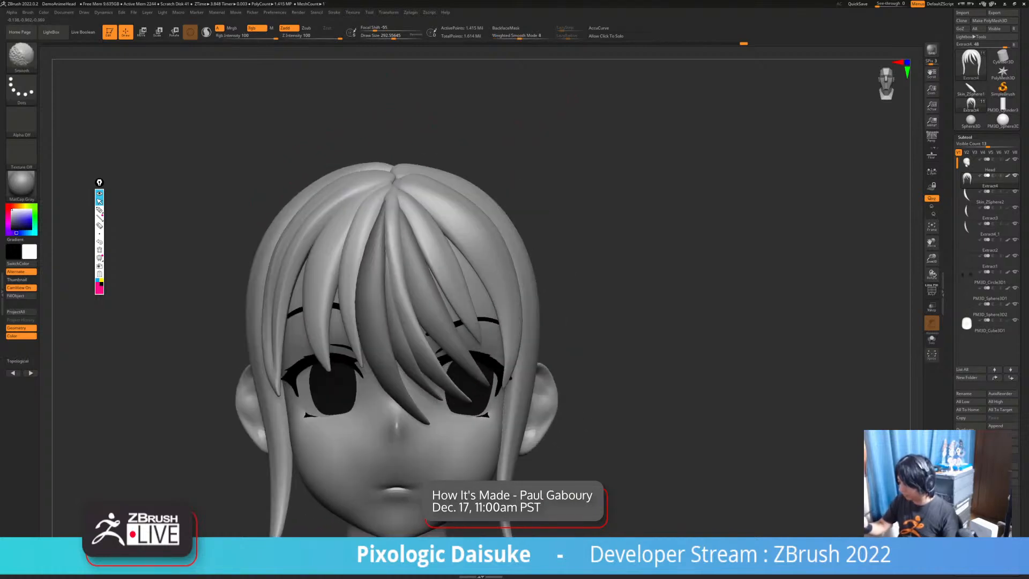
Switch to the Standard brush at a draw size of about 137, and sculpt and smooth the upper fringe strand near the temple
{"action": "mouse_move", "coordinate": [523, 343]}
{"action": "right_mouse_down", "text": "ctrl"}
{"action": "mouse_move", "coordinate": [530, 260]}
{"action": "mouse_move", "coordinate": [466, 252]}
{"action": "right_mouse_up", "text": "ctrl"}
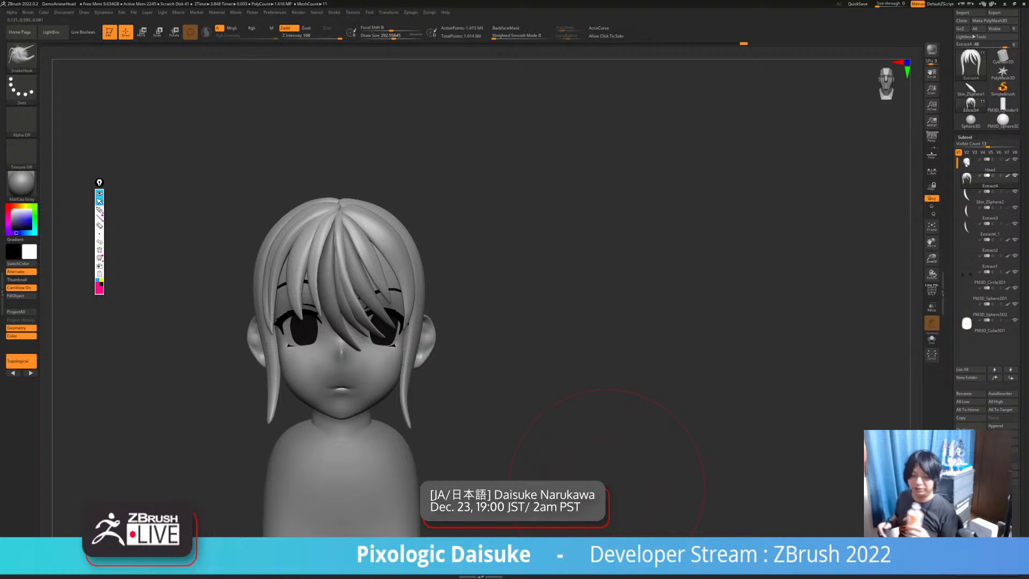
{"action": "right_click_drag", "start_coordinate": [438, 353], "coordinate": [405, 402]}
{"action": "right_click_drag", "start_coordinate": [206, 313], "coordinate": [269, 245], "text": "alt"}
{"action": "left_click", "coordinate": [21, 55]}
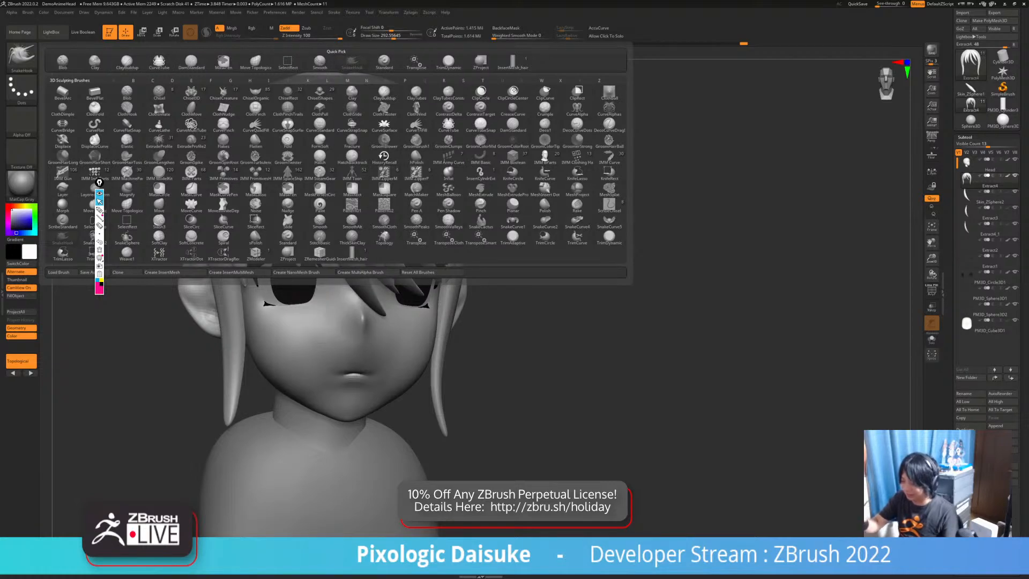
{"action": "key", "text": "s"}
{"action": "key", "text": "t"}
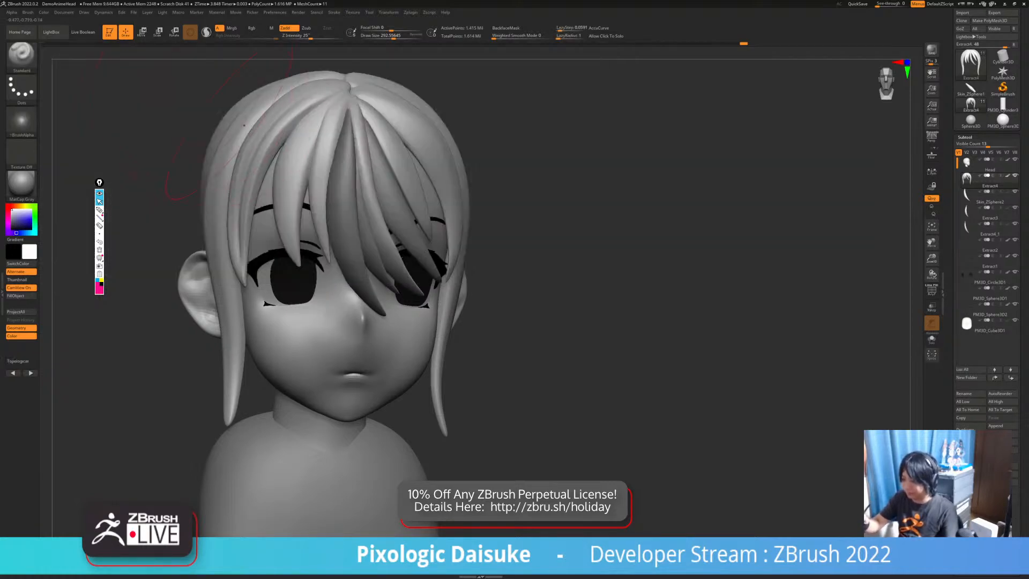
{"action": "mouse_move", "coordinate": [347, 299]}
{"action": "right_mouse_down"}
{"action": "mouse_move", "coordinate": [314, 301]}
{"action": "mouse_move", "coordinate": [354, 287]}
{"action": "right_mouse_up"}
{"action": "mouse_move", "coordinate": [209, 236]}
{"action": "right_mouse_down"}
{"action": "mouse_move", "coordinate": [272, 231]}
{"action": "mouse_move", "coordinate": [289, 315]}
{"action": "right_mouse_up"}
{"action": "left_click", "coordinate": [383, 36]}
{"action": "mouse_move", "coordinate": [263, 146]}
{"action": "right_mouse_down"}
{"action": "mouse_move", "coordinate": [285, 161]}
{"action": "mouse_move", "coordinate": [298, 155]}
{"action": "right_mouse_up"}
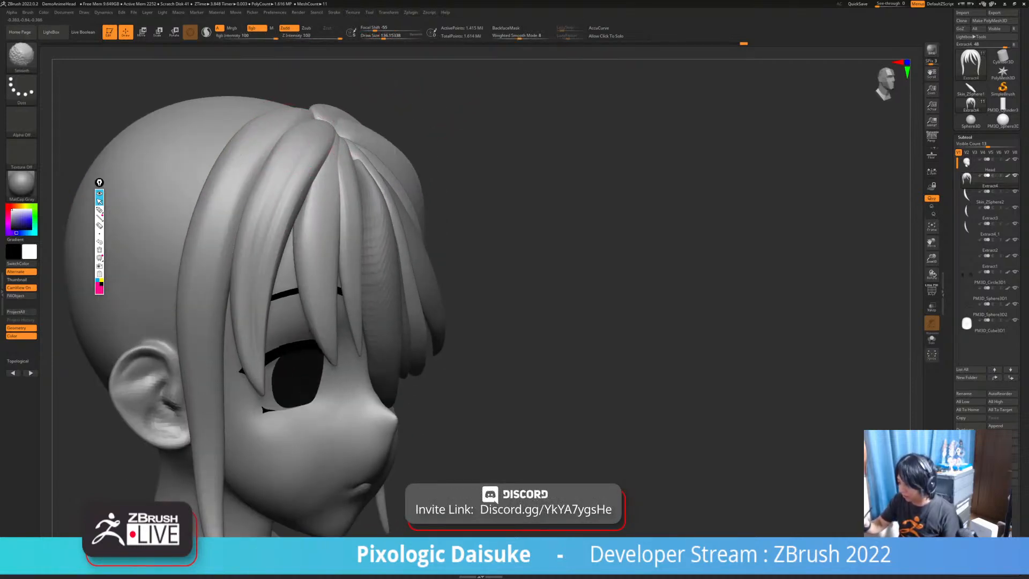
{"action": "left_click_drag", "start_coordinate": [284, 149], "coordinate": [295, 130], "text": "shift"}
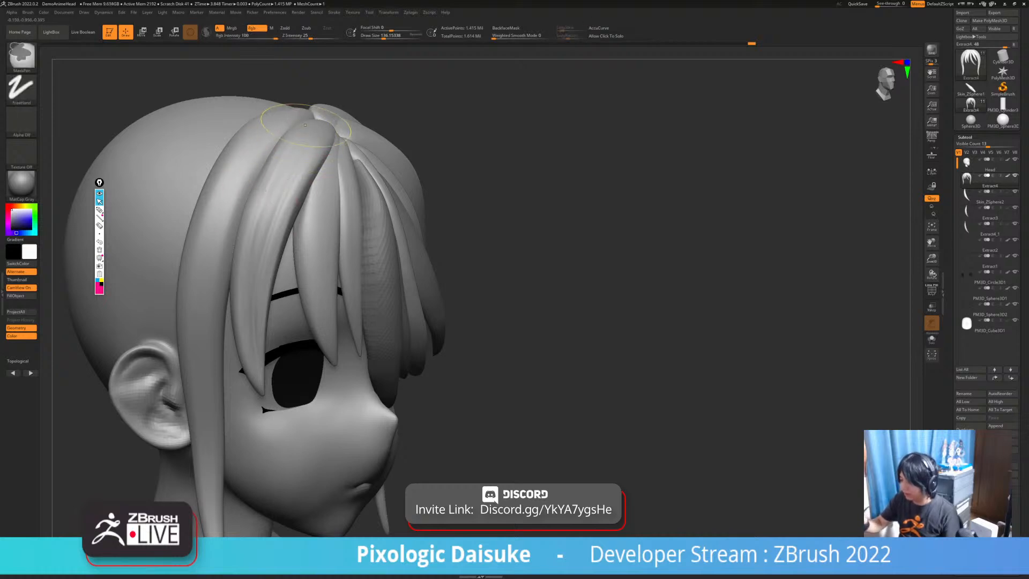
Give the Standard brush Alpha 39, and sculpt and smooth the ridges along the outer fringe strand beside the eye
{"action": "left_click", "coordinate": [21, 120]}
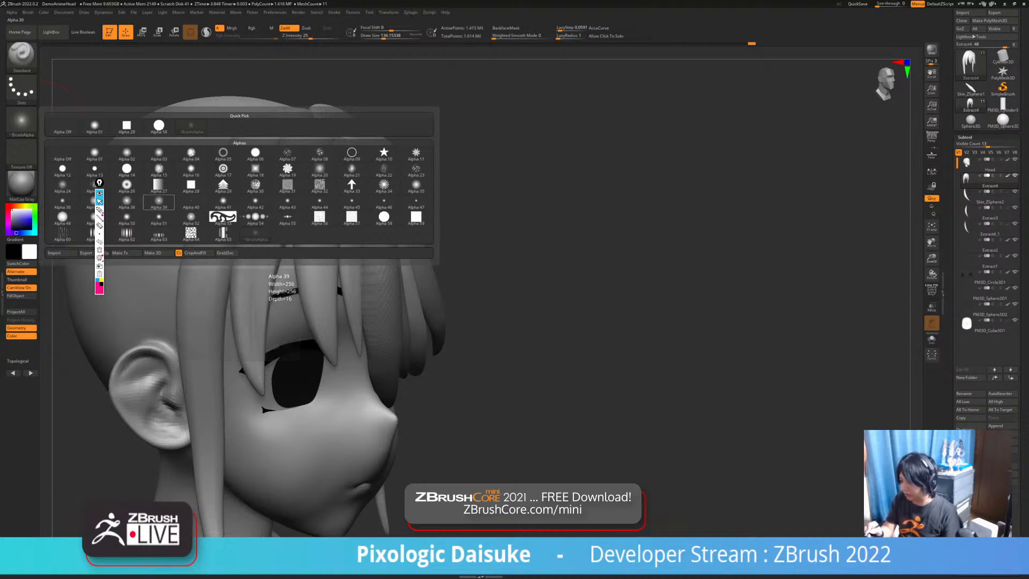
{"action": "left_click", "coordinate": [158, 201]}
{"action": "right_click_drag", "start_coordinate": [294, 164], "coordinate": [293, 139]}
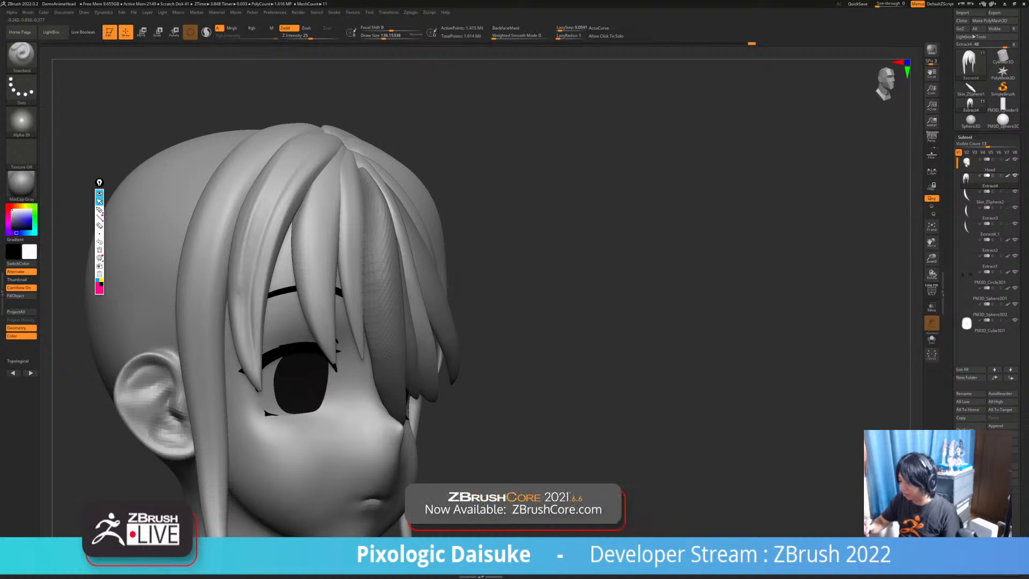
{"action": "key", "text": "shift"}
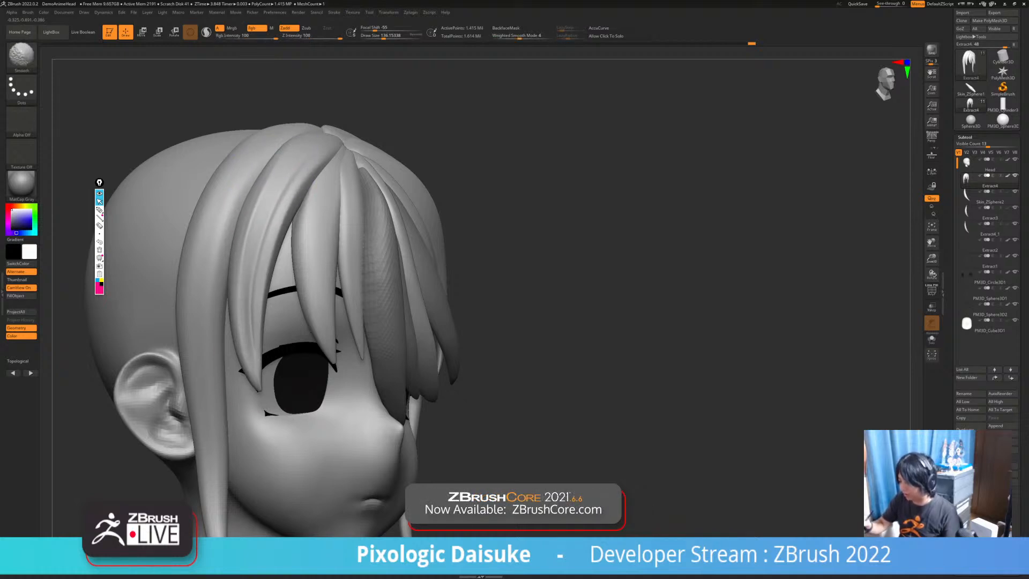
{"action": "right_click_drag", "start_coordinate": [357, 145], "coordinate": [324, 141]}
{"action": "key", "text": "shift"}
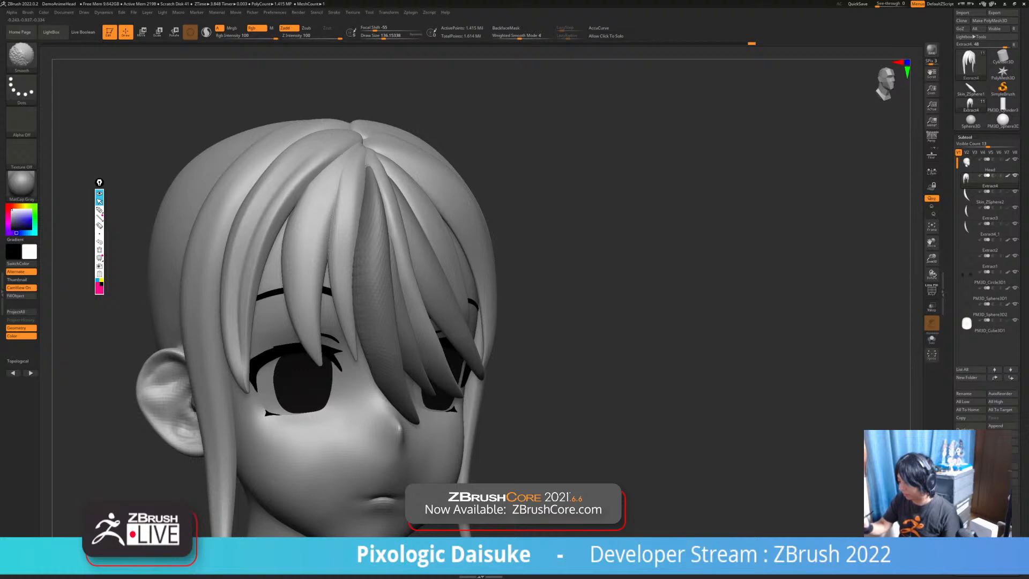
{"action": "right_click_drag", "start_coordinate": [317, 88], "coordinate": [343, 60]}
{"action": "left_click_drag", "start_coordinate": [254, 338], "coordinate": [249, 311], "text": "shift"}
Reduce the draw size to about 39 and continue the ridge down to the tip of the outer fringe strand
{"action": "key", "text": "bracketleft"}
{"action": "key", "text": "bracketleft"}
{"action": "key", "text": "bracketleft"}
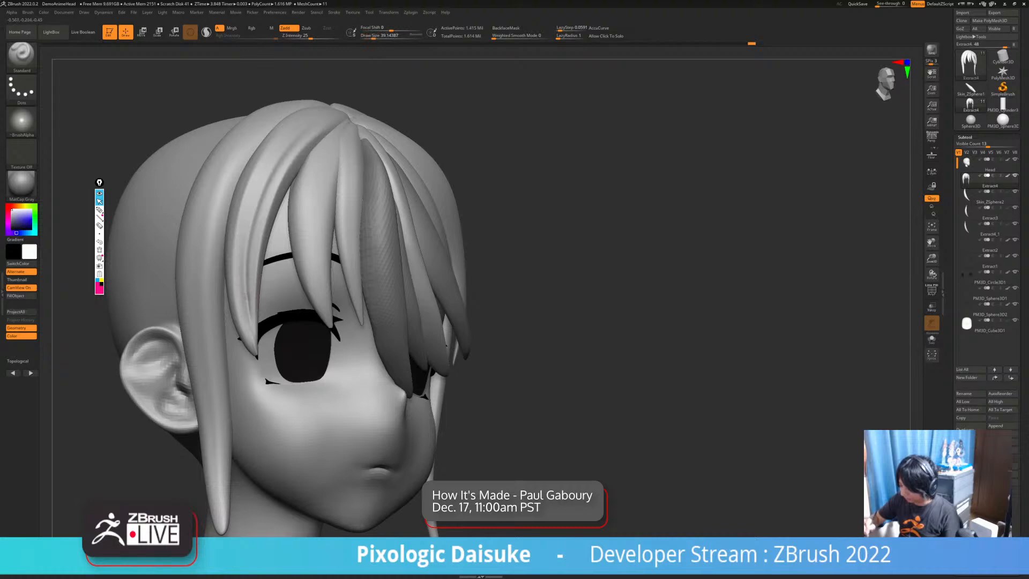
{"action": "key", "text": "shift"}
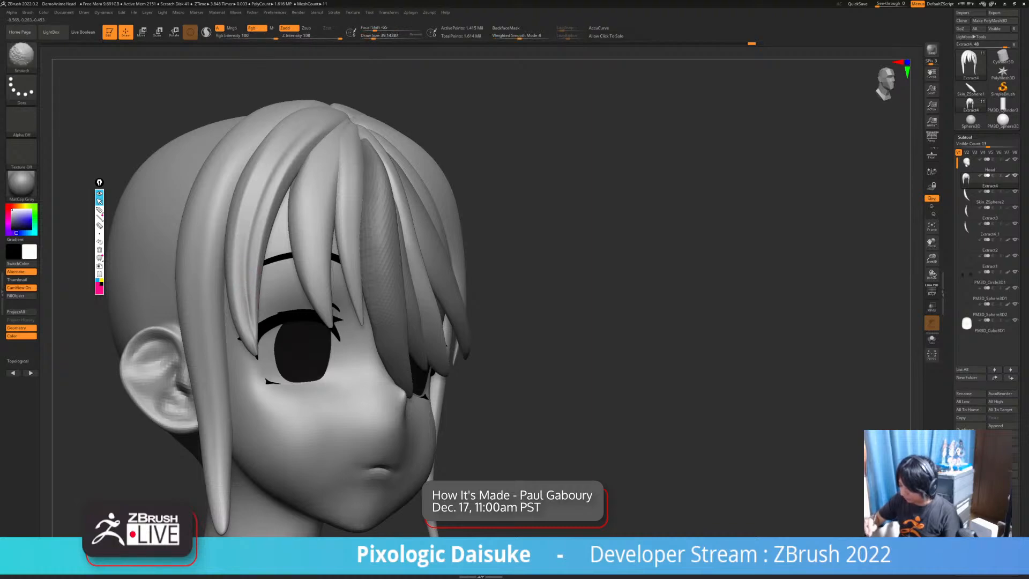
{"action": "mouse_move", "coordinate": [258, 279]}
{"action": "right_mouse_down"}
{"action": "mouse_move", "coordinate": [270, 285]}
{"action": "mouse_move", "coordinate": [266, 354]}
{"action": "right_mouse_up"}
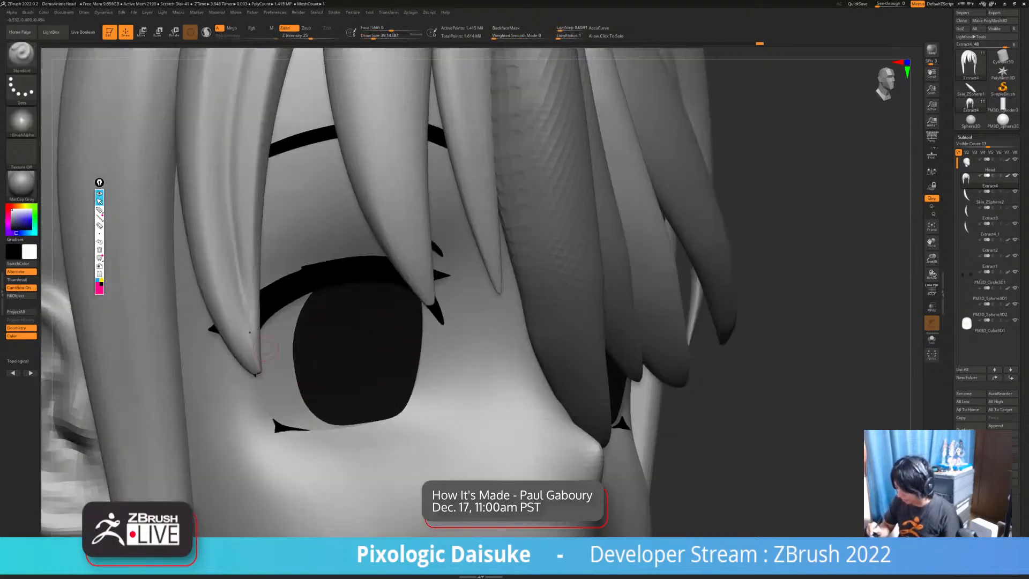
{"action": "left_click_drag", "start_coordinate": [244, 293], "coordinate": [253, 341]}
{"action": "mouse_move", "coordinate": [255, 370]}
{"action": "right_mouse_down", "text": "ctrl"}
{"action": "mouse_move", "coordinate": [274, 342]}
{"action": "mouse_move", "coordinate": [245, 231]}
{"action": "right_mouse_up", "text": "ctrl"}
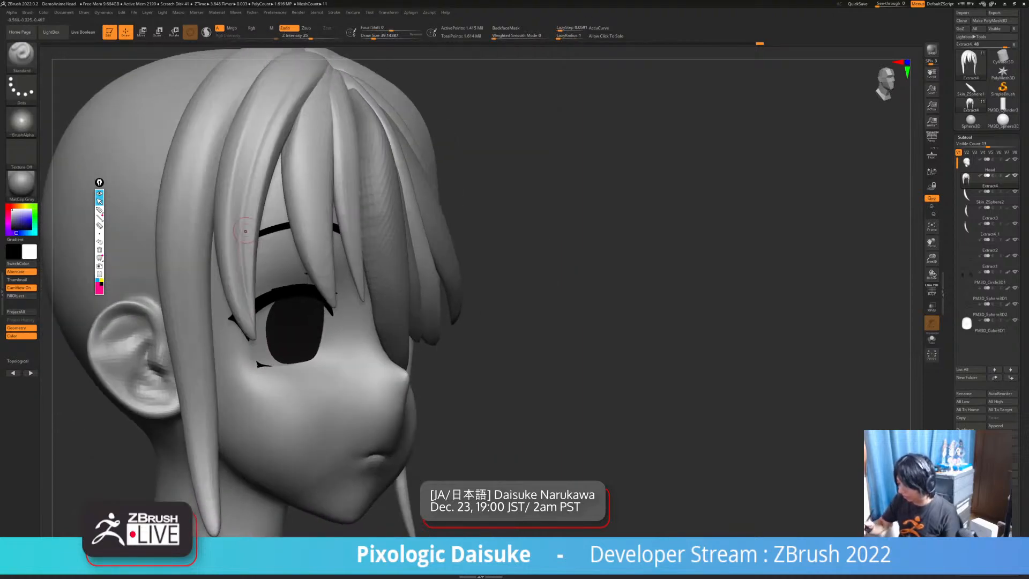
Extend and sharpen the outer fringe strand's tip using SnakeHook with AccuCurve at a draw size of about 65
{"action": "key", "text": "b"}
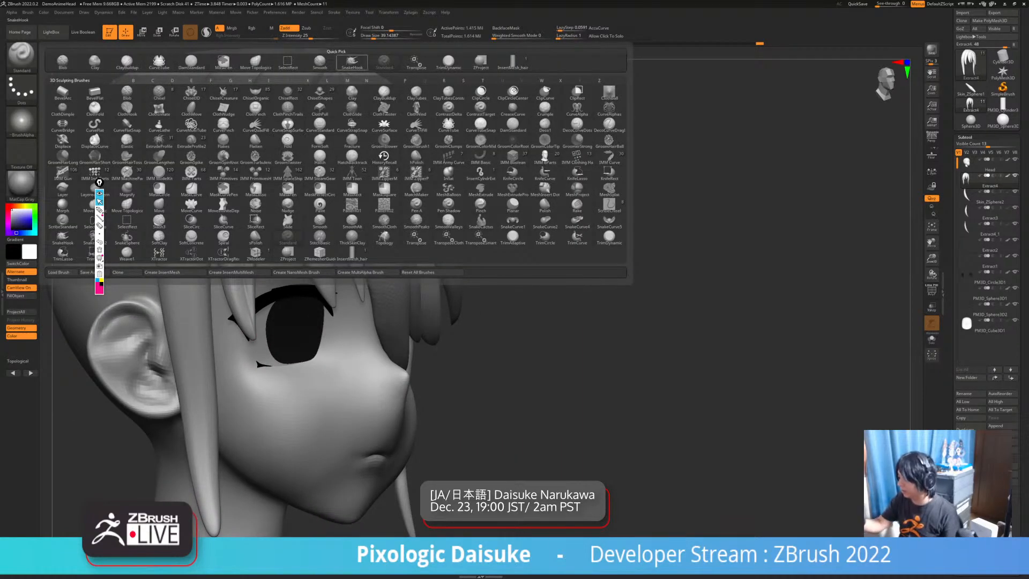
{"action": "key", "text": "s"}
{"action": "key", "text": "h"}
{"action": "right_click_drag", "start_coordinate": [351, 109], "coordinate": [257, 344], "text": "ctrl"}
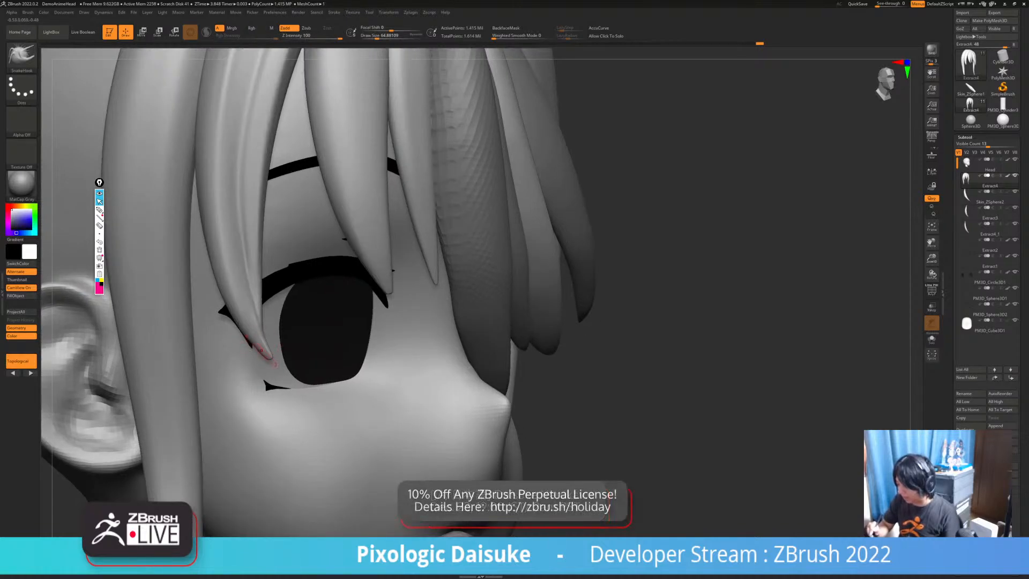
{"action": "mouse_move", "coordinate": [259, 348]}
{"action": "right_mouse_down", "text": "ctrl"}
{"action": "mouse_move", "coordinate": [262, 278]}
{"action": "mouse_move", "coordinate": [263, 343]}
{"action": "right_mouse_up", "text": "ctrl"}
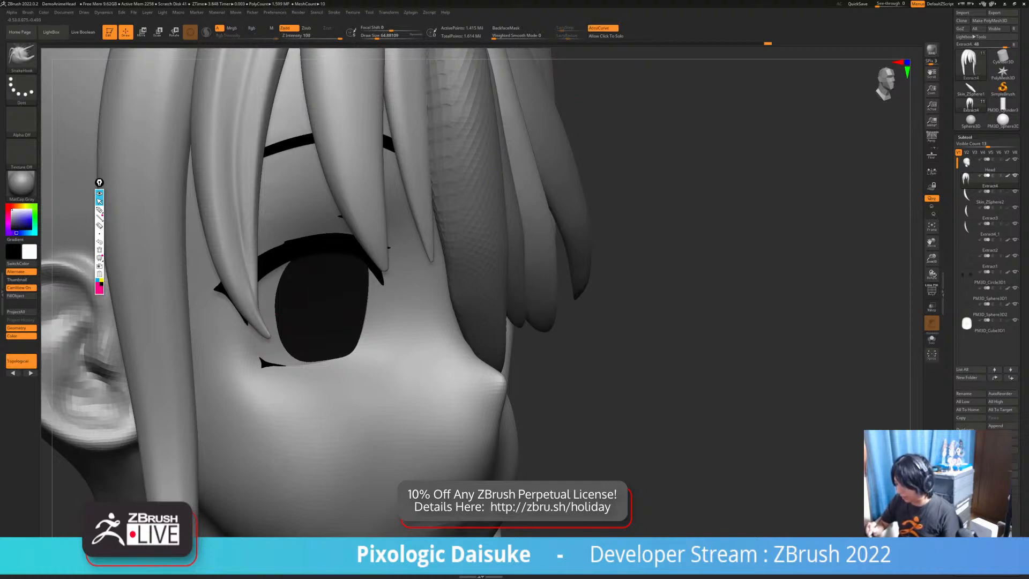
{"action": "key", "text": "shift"}
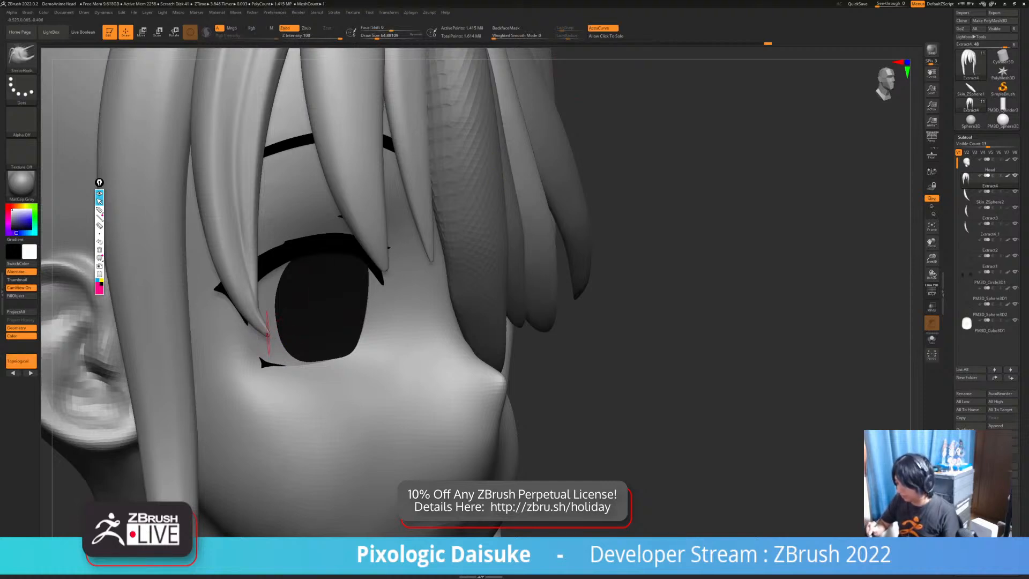
{"action": "left_click_drag", "start_coordinate": [270, 336], "coordinate": [267, 343]}
{"action": "right_click_drag", "start_coordinate": [267, 343], "coordinate": [206, 300], "text": "ctrl"}
{"action": "right_click_drag", "start_coordinate": [316, 388], "coordinate": [375, 450]}
{"action": "mouse_move", "coordinate": [389, 399]}
{"action": "right_mouse_down", "text": "ctrl"}
{"action": "mouse_move", "coordinate": [396, 423]}
{"action": "mouse_move", "coordinate": [356, 391]}
{"action": "mouse_move", "coordinate": [360, 364]}
{"action": "mouse_move", "coordinate": [347, 389]}
{"action": "mouse_move", "coordinate": [352, 358]}
{"action": "right_mouse_up", "text": "ctrl"}
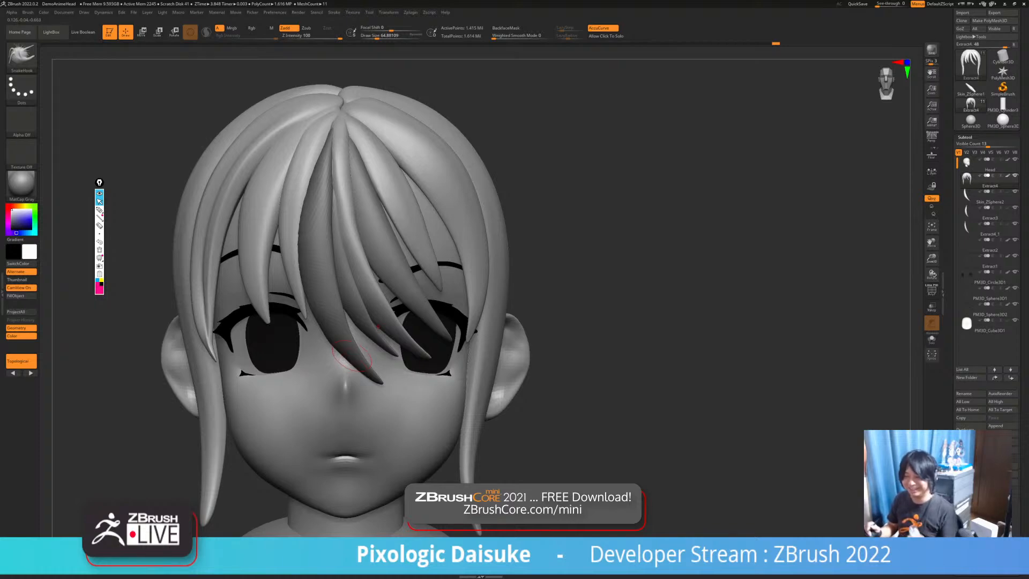
Make the Extract3 fringe strand over the eye the active subtool and line it up for adding side hair
{"action": "right_click_drag", "start_coordinate": [354, 349], "coordinate": [311, 310]}
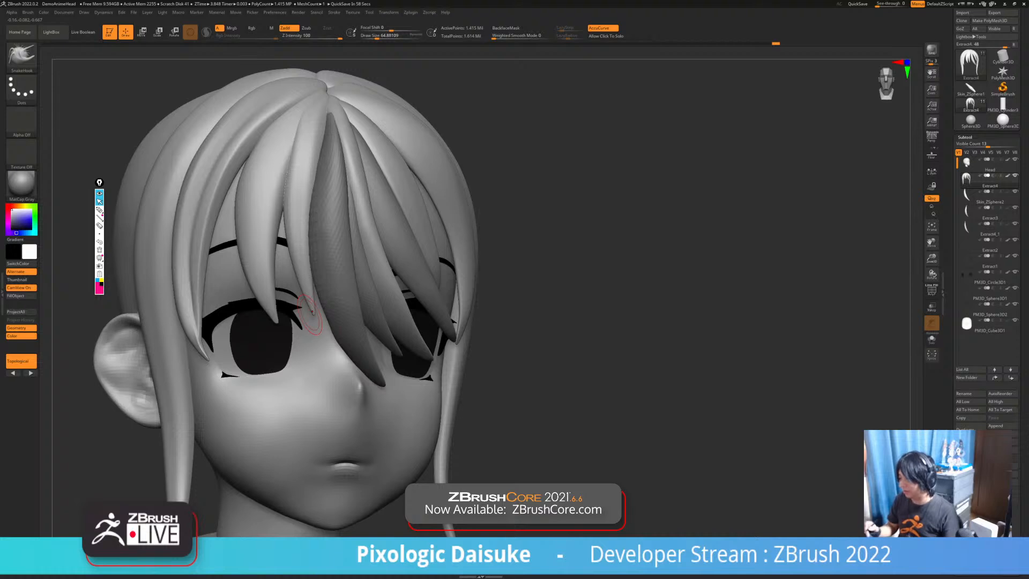
{"action": "right_click_drag", "start_coordinate": [311, 313], "coordinate": [389, 326]}
{"action": "left_click", "coordinate": [376, 318], "text": "alt"}
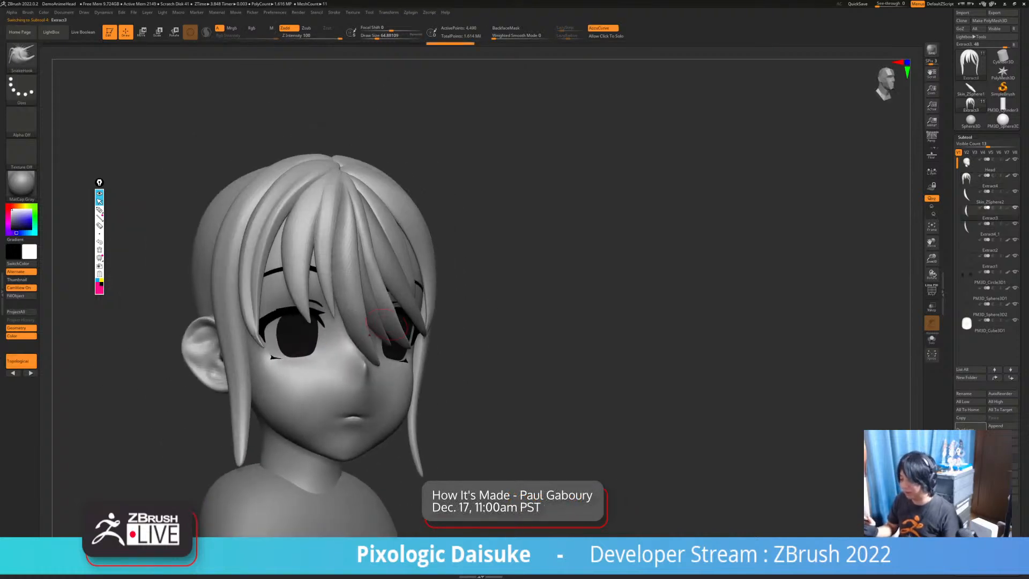
{"action": "key", "text": "b"}
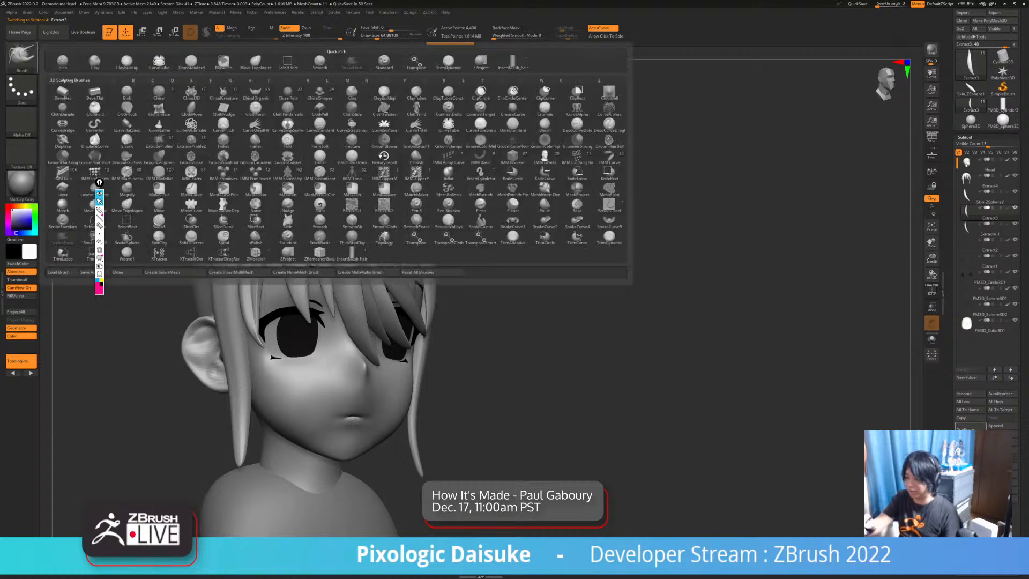
{"action": "left_click", "coordinate": [53, 63]}
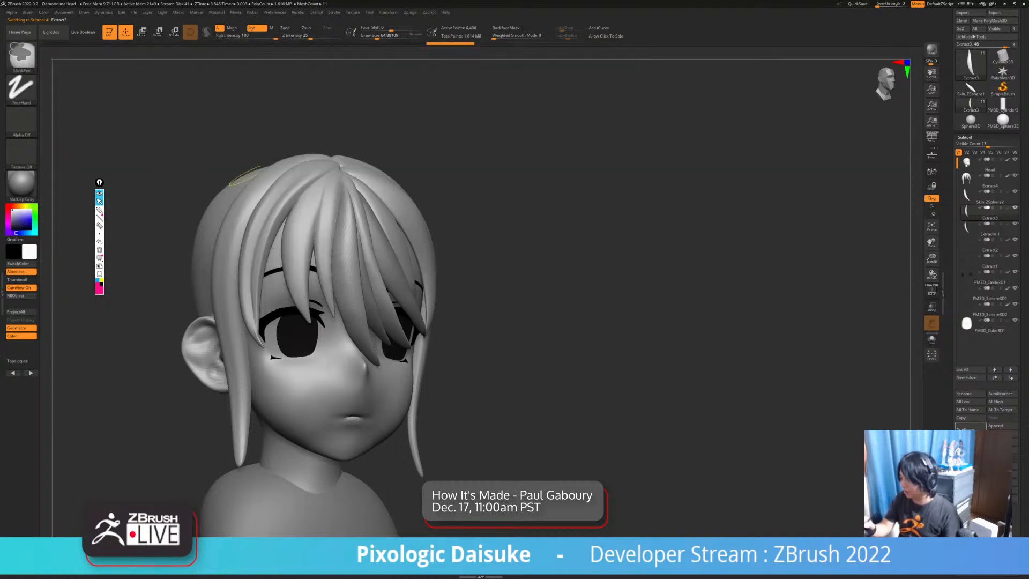
{"action": "key", "text": "b"}
{"action": "left_click", "coordinate": [368, 92]}
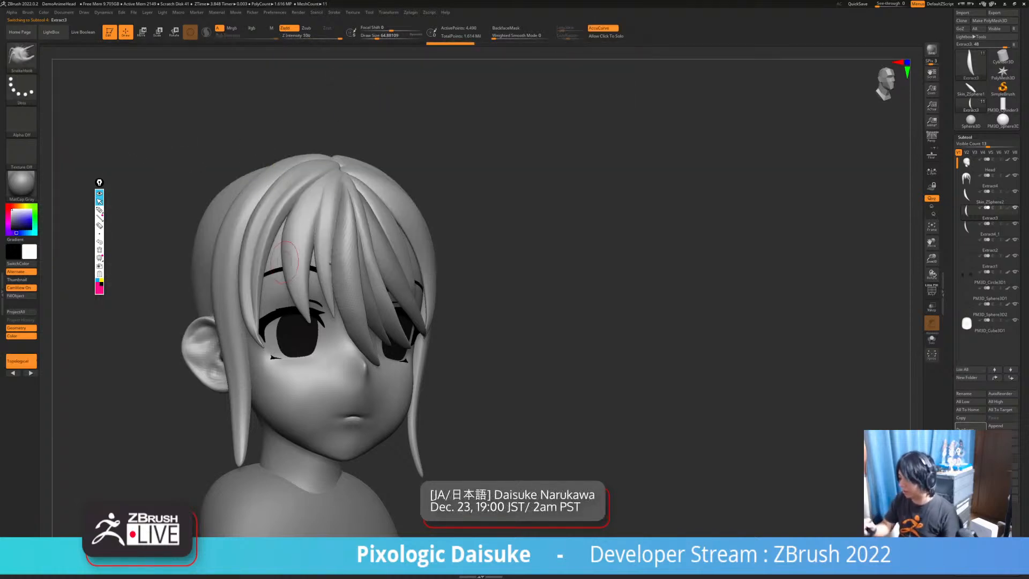
{"action": "left_click_drag", "start_coordinate": [368, 92], "coordinate": [482, 97]}
{"action": "left_click", "coordinate": [317, 263], "text": "alt"}
{"action": "mouse_move", "coordinate": [316, 263]}
{"action": "right_mouse_down"}
{"action": "mouse_move", "coordinate": [226, 268]}
{"action": "mouse_move", "coordinate": [316, 268]}
{"action": "right_mouse_up"}
{"action": "key", "text": "shift+d"}
{"action": "right_click_drag", "start_coordinate": [316, 268], "coordinate": [316, 311], "text": "ctrl"}
{"action": "mouse_move", "coordinate": [348, 364]}
{"action": "right_mouse_down", "text": "alt"}
{"action": "mouse_move", "coordinate": [391, 317]}
{"action": "mouse_move", "coordinate": [393, 284]}
{"action": "mouse_move", "coordinate": [400, 295]}
{"action": "right_mouse_up", "text": "alt"}
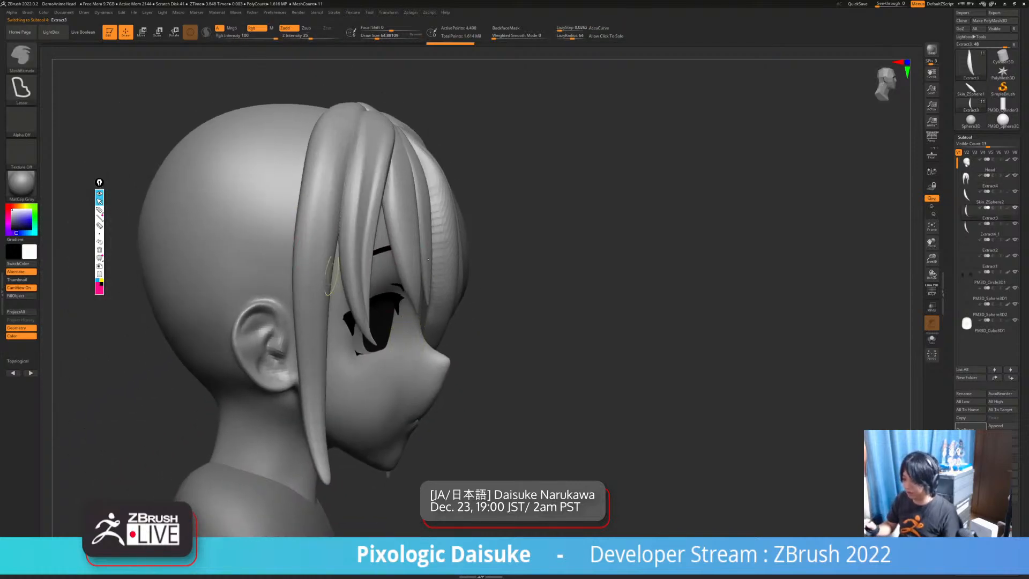
Set the masking brush to MeshExtrude
{"action": "left_click", "coordinate": [22, 60], "text": "ctrl"}
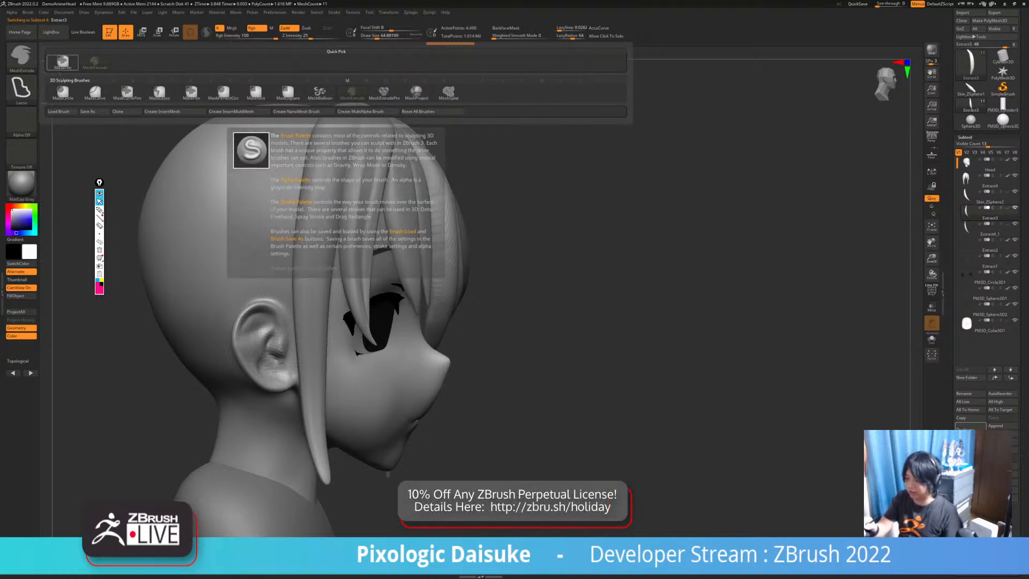
{"action": "left_click", "coordinate": [63, 62]}
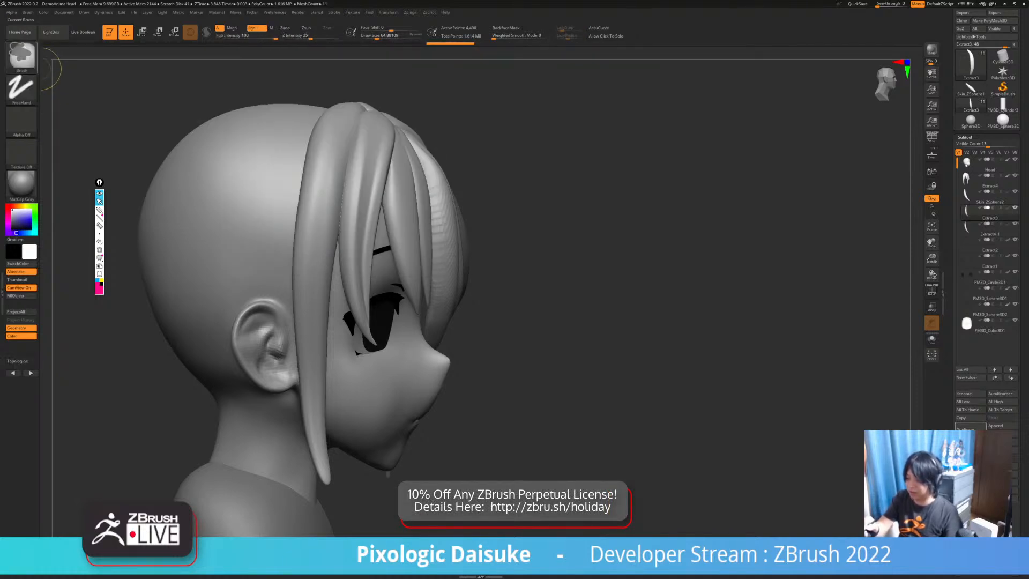
{"action": "left_click", "coordinate": [21, 57], "text": "ctrl"}
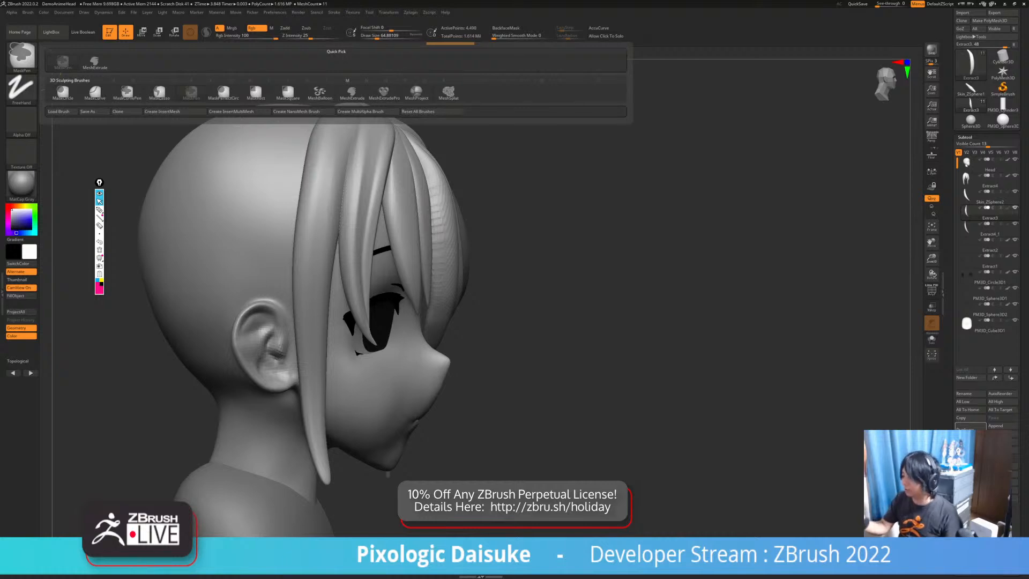
{"action": "left_click", "coordinate": [347, 92], "text": "ctrl"}
{"action": "left_click", "coordinate": [21, 57], "text": "ctrl"}
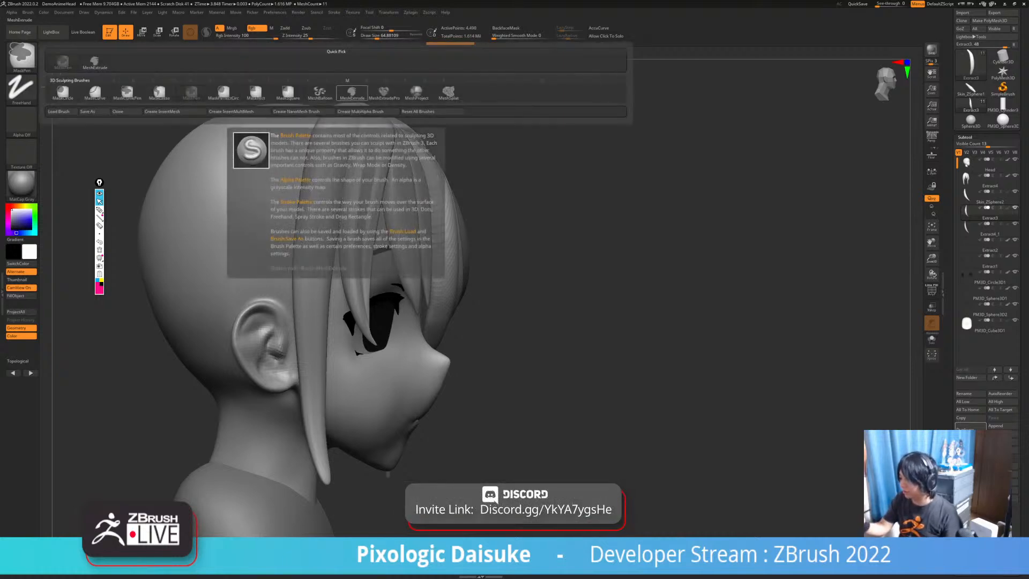
{"action": "left_click", "coordinate": [347, 92], "text": "ctrl"}
Try to extrude a new strand beside the crown with MeshExtrude and undo the attempt
{"action": "right_click_drag", "start_coordinate": [300, 148], "coordinate": [275, 109], "text": "alt"}
{"action": "mouse_move", "coordinate": [274, 95]}
{"action": "left_mouse_down"}
{"action": "mouse_move", "coordinate": [271, 429]}
{"action": "mouse_move", "coordinate": [281, 371]}
{"action": "mouse_move", "coordinate": [276, 102]}
{"action": "left_mouse_up"}
{"action": "right_click_drag", "start_coordinate": [314, 273], "coordinate": [370, 284]}
{"action": "mouse_move", "coordinate": [369, 369]}
{"action": "right_mouse_down", "text": "ctrl"}
{"action": "mouse_move", "coordinate": [340, 323]}
{"action": "mouse_move", "coordinate": [509, 335]}
{"action": "mouse_move", "coordinate": [370, 365]}
{"action": "right_mouse_up", "text": "ctrl"}
{"action": "key", "text": "ctrl+z"}
{"action": "key", "text": "ctrl+z"}
{"action": "key", "text": "ctrl+z"}
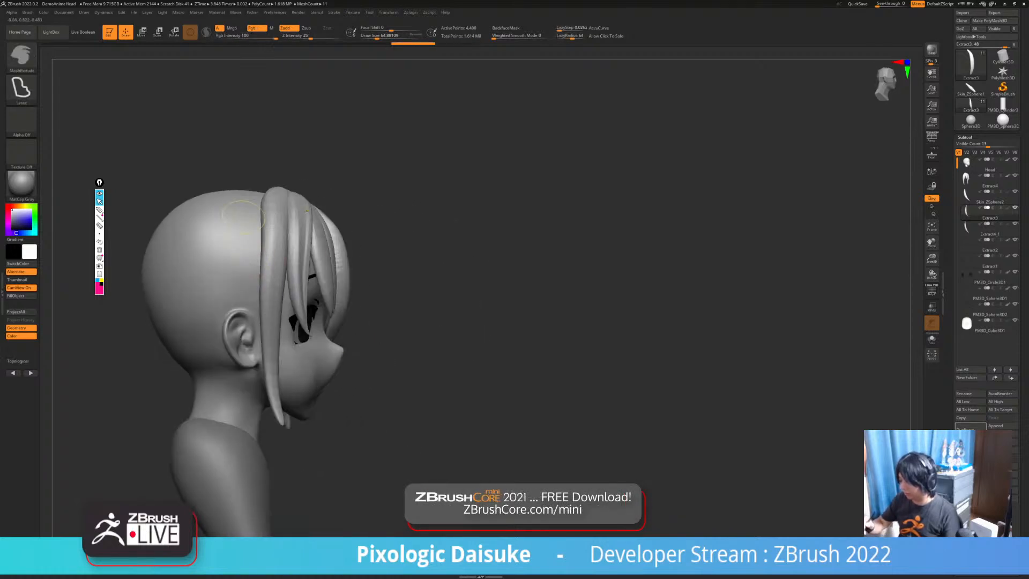
Try to extrude a narrow strand from the scalp down over the ear into Extract3, and undo it
{"action": "mouse_move", "coordinate": [252, 12]}
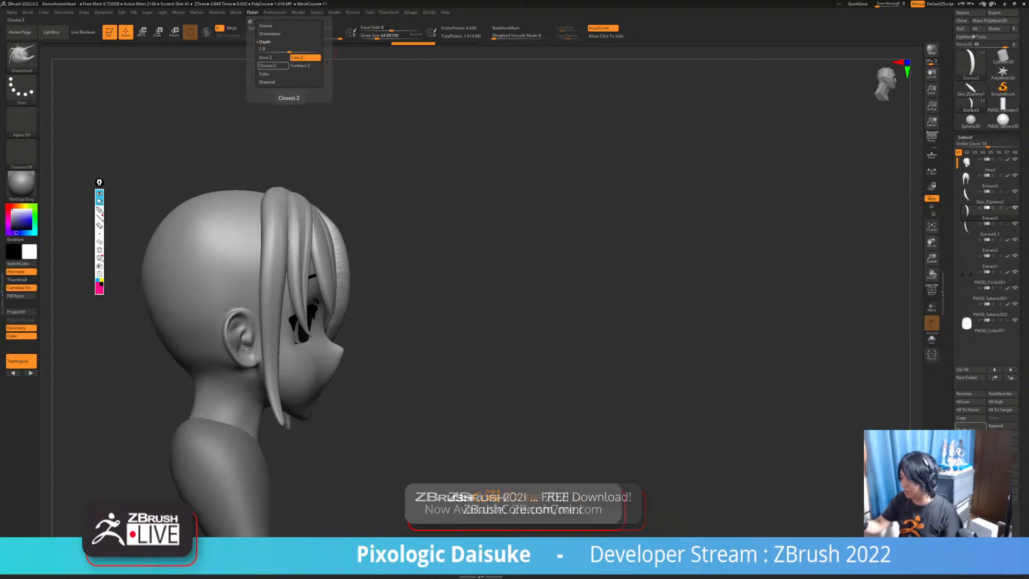
{"action": "left_click", "coordinate": [250, 235], "text": "alt"}
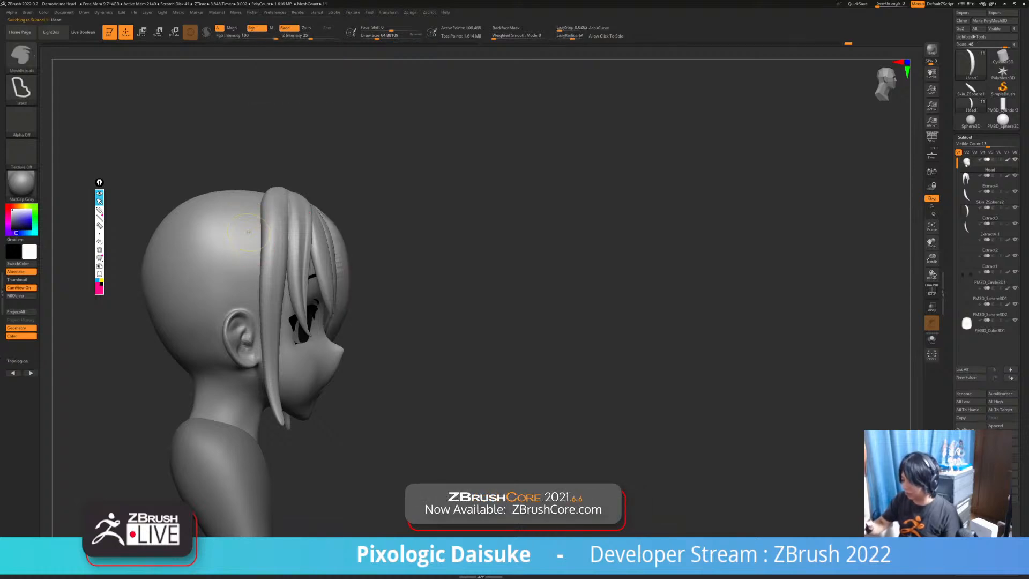
{"action": "right_click_drag", "start_coordinate": [314, 254], "coordinate": [287, 254]}
{"action": "left_click", "coordinate": [341, 250], "text": "alt"}
{"action": "mouse_move", "coordinate": [248, 198]}
{"action": "left_mouse_down", "text": "ctrl"}
{"action": "mouse_move", "coordinate": [227, 339]}
{"action": "mouse_move", "coordinate": [247, 407]}
{"action": "mouse_move", "coordinate": [252, 369]}
{"action": "left_mouse_up", "text": "ctrl"}
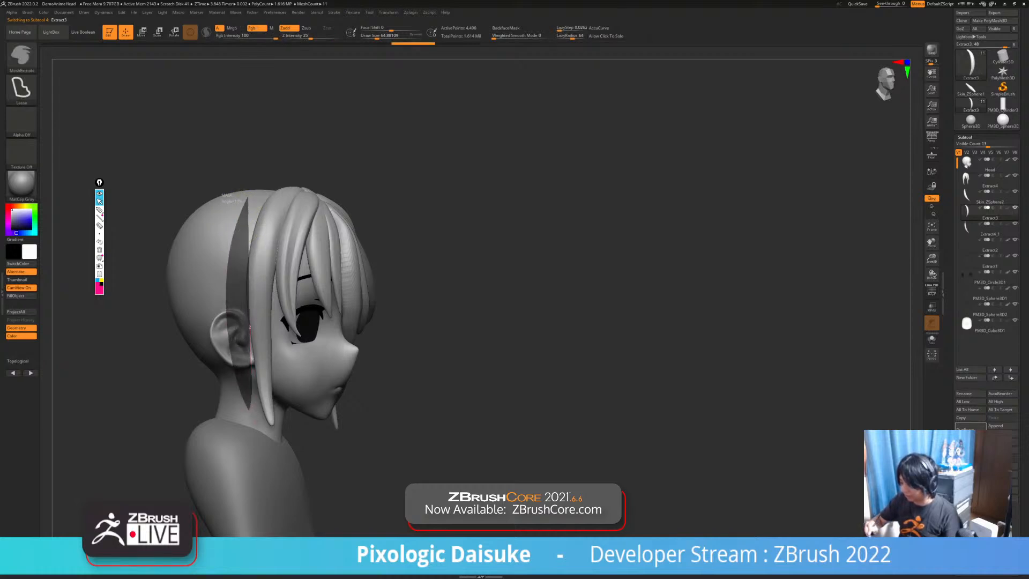
{"action": "left_click_drag", "start_coordinate": [255, 207], "coordinate": [251, 201], "text": "ctrl"}
{"action": "mouse_move", "coordinate": [284, 241]}
{"action": "right_mouse_down"}
{"action": "mouse_move", "coordinate": [356, 241]}
{"action": "mouse_move", "coordinate": [386, 222]}
{"action": "mouse_move", "coordinate": [360, 332]}
{"action": "mouse_move", "coordinate": [279, 338]}
{"action": "mouse_move", "coordinate": [275, 319]}
{"action": "right_mouse_up"}
{"action": "key", "text": "ctrl+z"}
{"action": "key", "text": "ctrl+z"}
Try to extrude a strand behind the side hair while the main fringe subtool Extract4 is active
{"action": "right_click_drag", "start_coordinate": [552, 365], "coordinate": [521, 373]}
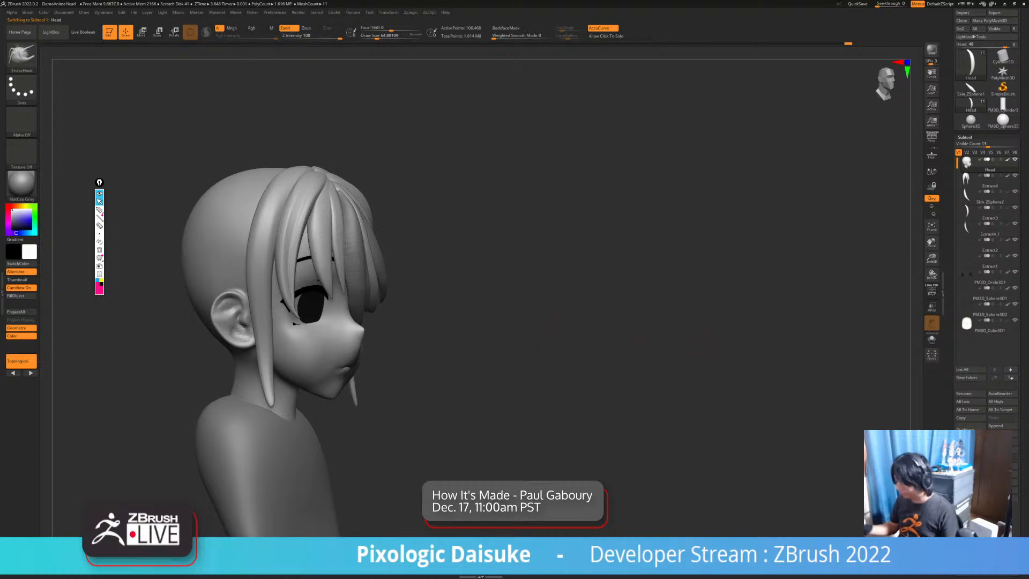
{"action": "right_click_drag", "start_coordinate": [252, 229], "coordinate": [269, 225]}
{"action": "mouse_move", "coordinate": [253, 169]}
{"action": "left_mouse_down", "text": "ctrl"}
{"action": "mouse_move", "coordinate": [243, 401]}
{"action": "mouse_move", "coordinate": [264, 374]}
{"action": "mouse_move", "coordinate": [268, 278]}
{"action": "left_mouse_up", "text": "ctrl"}
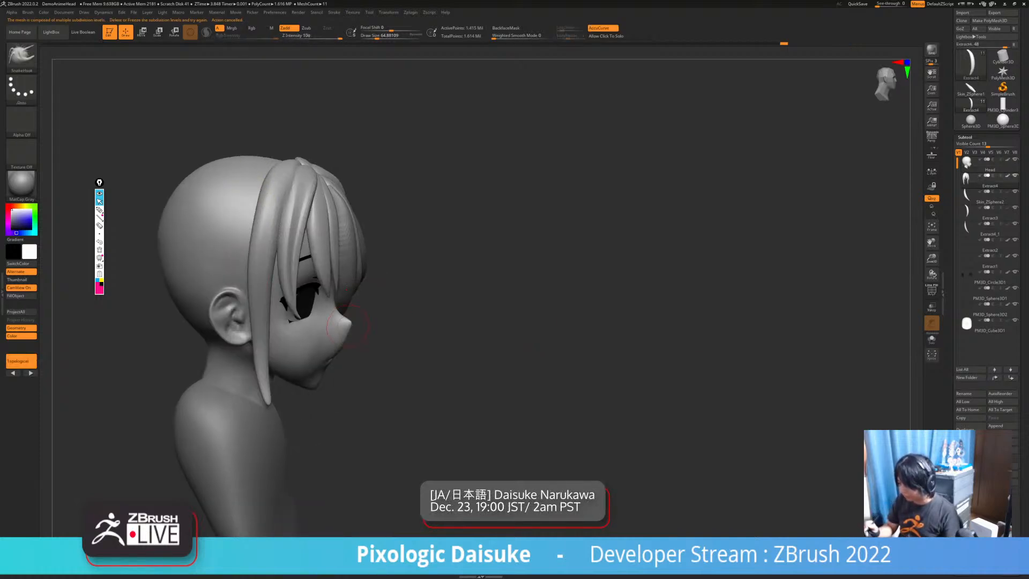
Activate the Extract3 strand and extrude a flat strand behind the side hair, from the crown past the ear to the shoulder
{"action": "left_click", "coordinate": [339, 257], "text": "alt"}
{"action": "mouse_move", "coordinate": [339, 256]}
{"action": "right_mouse_down"}
{"action": "mouse_move", "coordinate": [284, 253]}
{"action": "mouse_move", "coordinate": [343, 260]}
{"action": "mouse_move", "coordinate": [346, 300]}
{"action": "mouse_move", "coordinate": [343, 244]}
{"action": "right_mouse_up"}
{"action": "mouse_move", "coordinate": [343, 244]}
{"action": "right_mouse_down"}
{"action": "mouse_move", "coordinate": [388, 246]}
{"action": "mouse_move", "coordinate": [413, 268]}
{"action": "right_mouse_up"}
{"action": "mouse_move", "coordinate": [276, 348]}
{"action": "left_mouse_down", "text": "ctrl"}
{"action": "mouse_move", "coordinate": [273, 378]}
{"action": "mouse_move", "coordinate": [303, 453]}
{"action": "mouse_move", "coordinate": [299, 348]}
{"action": "left_mouse_up", "text": "ctrl"}
{"action": "mouse_move", "coordinate": [394, 335]}
{"action": "right_mouse_down"}
{"action": "mouse_move", "coordinate": [335, 361]}
{"action": "mouse_move", "coordinate": [391, 365]}
{"action": "right_mouse_up"}
{"action": "key", "text": "ctrl+z"}
{"action": "mouse_move", "coordinate": [278, 108]}
{"action": "left_mouse_down", "text": "ctrl"}
{"action": "mouse_move", "coordinate": [262, 331]}
{"action": "mouse_move", "coordinate": [286, 454]}
{"action": "mouse_move", "coordinate": [303, 156]}
{"action": "mouse_move", "coordinate": [292, 106]}
{"action": "left_mouse_up", "text": "ctrl"}
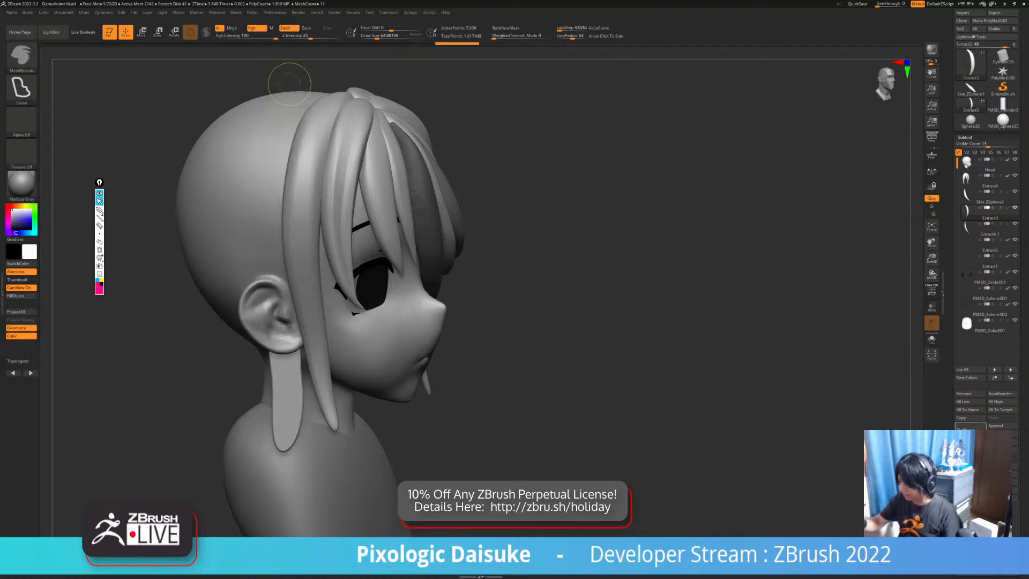
Enlarge the SnakeHook draw size and pull the new side strand outward near the ear
{"action": "mouse_move", "coordinate": [365, 343]}
{"action": "right_mouse_down"}
{"action": "mouse_move", "coordinate": [498, 348]}
{"action": "mouse_move", "coordinate": [445, 351]}
{"action": "mouse_move", "coordinate": [445, 332]}
{"action": "mouse_move", "coordinate": [509, 334]}
{"action": "mouse_move", "coordinate": [432, 326]}
{"action": "right_mouse_up"}
{"action": "key", "text": "b"}
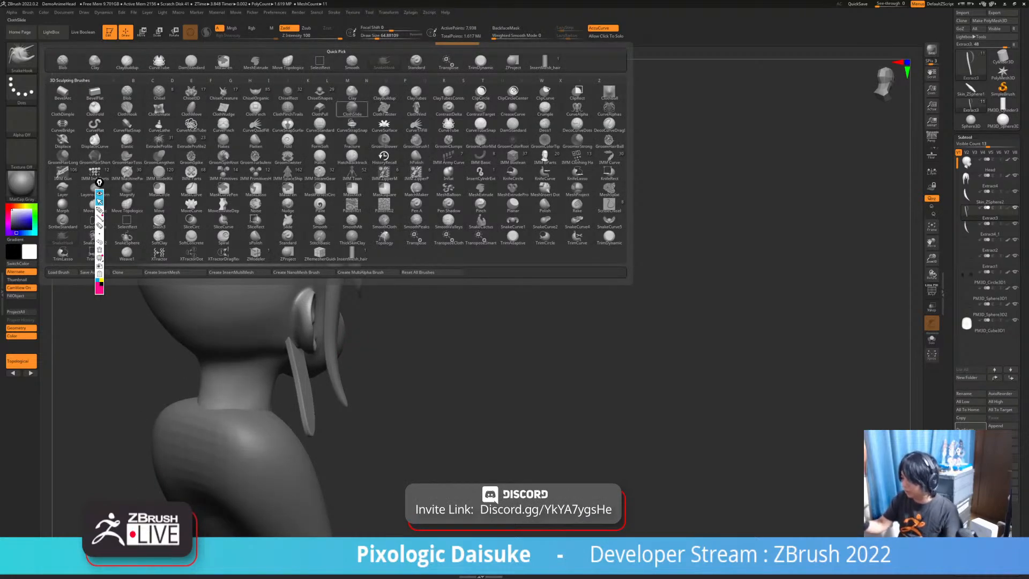
{"action": "key", "text": "s"}
{"action": "left_click_drag", "start_coordinate": [378, 36], "coordinate": [411, 36]}
{"action": "mouse_move", "coordinate": [334, 268]}
{"action": "right_mouse_down", "text": "ctrl"}
{"action": "mouse_move", "coordinate": [334, 228]}
{"action": "mouse_move", "coordinate": [375, 237]}
{"action": "right_mouse_up", "text": "ctrl"}
{"action": "left_click_drag", "start_coordinate": [292, 241], "coordinate": [312, 240]}
{"action": "mouse_move", "coordinate": [407, 185]}
{"action": "right_mouse_down"}
{"action": "mouse_move", "coordinate": [332, 180]}
{"action": "mouse_move", "coordinate": [389, 64]}
{"action": "right_mouse_up"}
Set the draw size to about 206, reshape the side strand's upper section around the head, and check its wireframe
{"action": "left_click", "coordinate": [388, 36]}
{"action": "right_click_drag", "start_coordinate": [343, 108], "coordinate": [321, 142]}
{"action": "left_click_drag", "start_coordinate": [274, 180], "coordinate": [281, 172]}
{"action": "right_click_drag", "start_coordinate": [289, 160], "coordinate": [321, 123]}
{"action": "mouse_move", "coordinate": [270, 192]}
{"action": "right_mouse_down"}
{"action": "mouse_move", "coordinate": [290, 166]}
{"action": "mouse_move", "coordinate": [313, 166]}
{"action": "mouse_move", "coordinate": [354, 129]}
{"action": "right_mouse_up"}
{"action": "mouse_move", "coordinate": [297, 376]}
{"action": "right_mouse_down"}
{"action": "mouse_move", "coordinate": [394, 307]}
{"action": "mouse_move", "coordinate": [394, 262]}
{"action": "mouse_move", "coordinate": [301, 256]}
{"action": "mouse_move", "coordinate": [302, 292]}
{"action": "mouse_move", "coordinate": [401, 283]}
{"action": "right_mouse_up"}
{"action": "key", "text": "shift+f"}
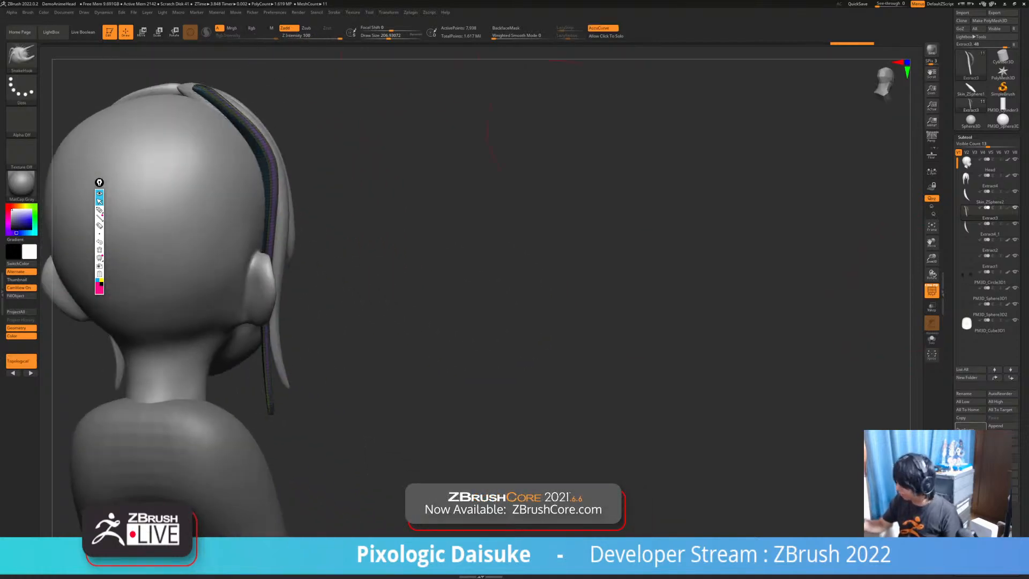
{"action": "key", "text": "shift+f"}
Raise the draw size to about 305, and shape and smooth the side strand's upper end near the crown
{"action": "right_click_drag", "start_coordinate": [357, 128], "coordinate": [265, 173]}
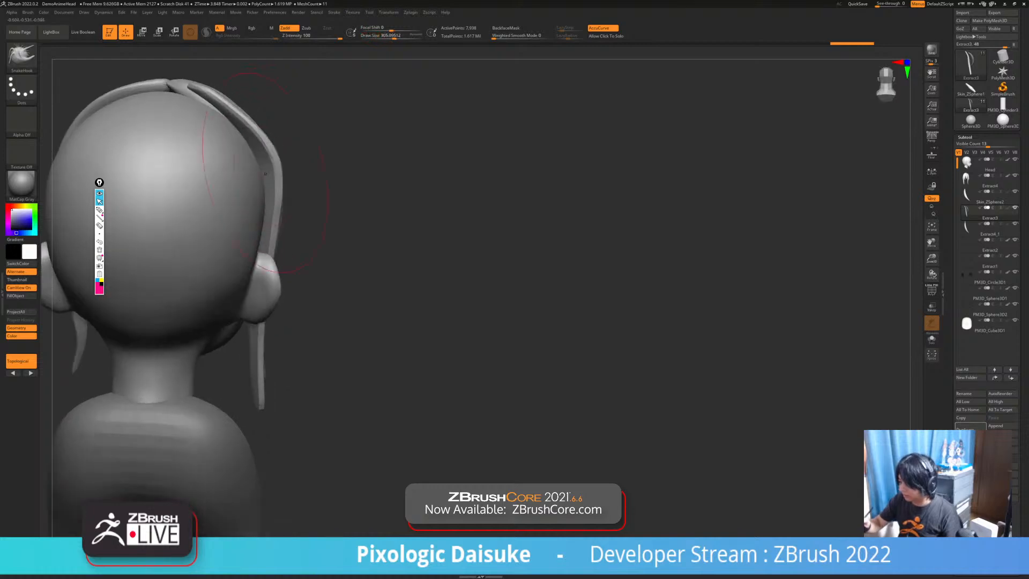
{"action": "left_click_drag", "start_coordinate": [201, 98], "coordinate": [208, 101]}
{"action": "right_click_drag", "start_coordinate": [321, 140], "coordinate": [292, 131]}
{"action": "left_click_drag", "start_coordinate": [212, 102], "coordinate": [209, 108]}
{"action": "mouse_move", "coordinate": [289, 129]}
{"action": "right_mouse_down"}
{"action": "mouse_move", "coordinate": [343, 148]}
{"action": "mouse_move", "coordinate": [139, 166]}
{"action": "right_mouse_up"}
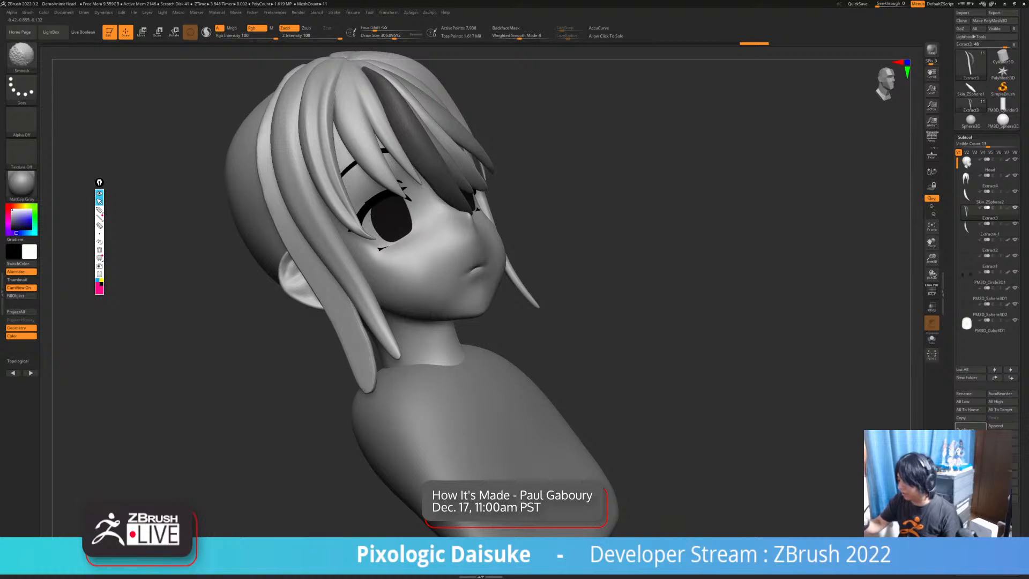
{"action": "right_click_drag", "start_coordinate": [289, 126], "coordinate": [269, 140]}
{"action": "left_click_drag", "start_coordinate": [257, 115], "coordinate": [231, 56]}
{"action": "left_click_drag", "start_coordinate": [318, 156], "coordinate": [292, 203]}
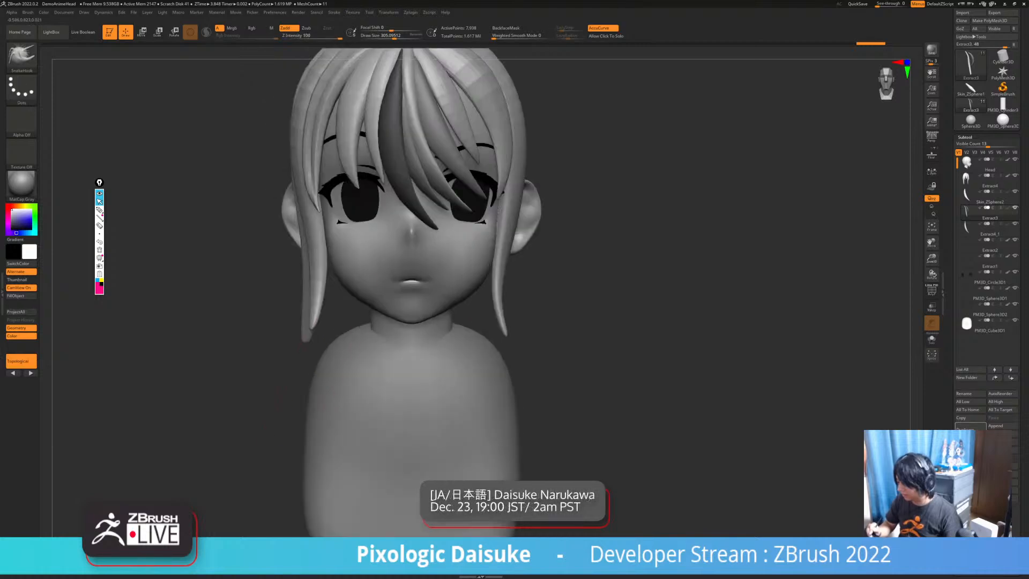
Extrude a long strand from the side strand's lower end down along the outside of the shoulder and torso
{"action": "left_click_drag", "start_coordinate": [302, 343], "coordinate": [306, 323]}
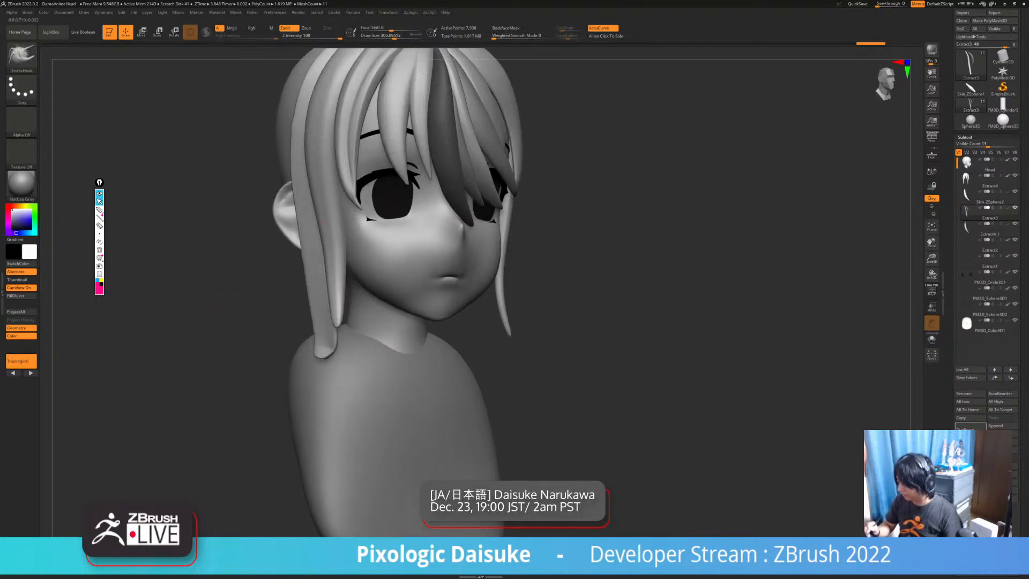
{"action": "left_click_drag", "start_coordinate": [329, 375], "coordinate": [333, 323]}
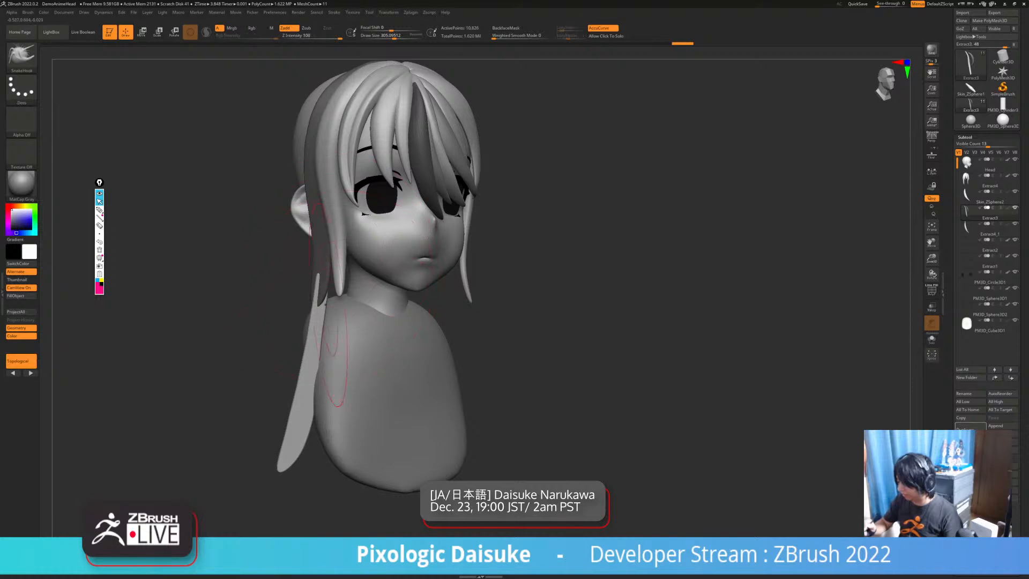
{"action": "left_click_drag", "start_coordinate": [310, 253], "coordinate": [333, 310]}
Bend the long lower side strand around the shoulder and torso with SnakeHook, adjusting it from several angles
{"action": "mouse_move", "coordinate": [482, 338]}
{"action": "left_mouse_down"}
{"action": "mouse_move", "coordinate": [520, 342]}
{"action": "mouse_move", "coordinate": [495, 352]}
{"action": "left_mouse_up"}
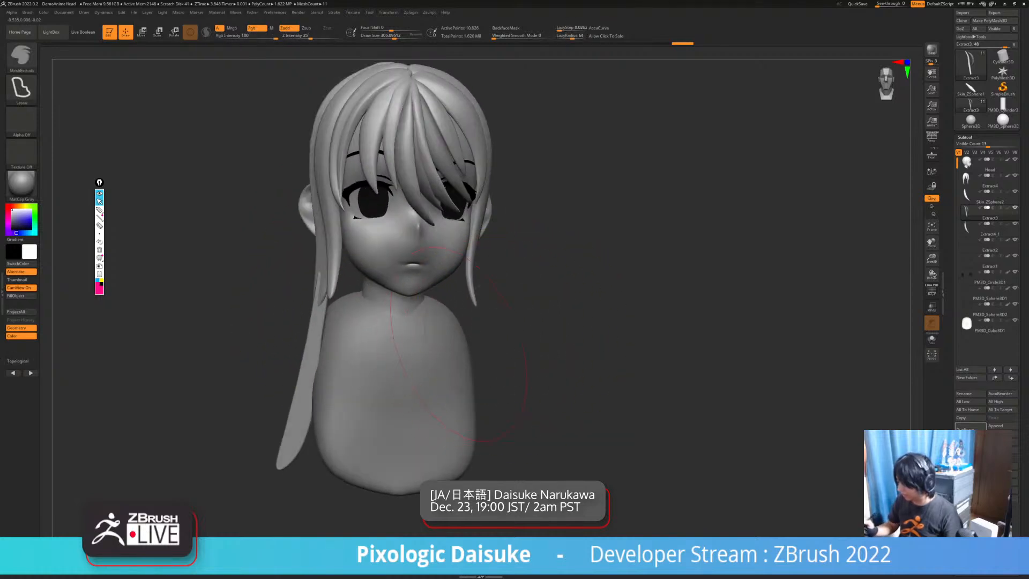
{"action": "left_click_drag", "start_coordinate": [326, 317], "coordinate": [334, 294]}
{"action": "left_click_drag", "start_coordinate": [514, 332], "coordinate": [595, 335]}
{"action": "left_click_drag", "start_coordinate": [339, 289], "coordinate": [335, 285]}
{"action": "left_click_drag", "start_coordinate": [541, 333], "coordinate": [501, 332]}
{"action": "left_click_drag", "start_coordinate": [292, 426], "coordinate": [300, 424]}
{"action": "left_click_drag", "start_coordinate": [514, 343], "coordinate": [594, 340]}
{"action": "left_click_drag", "start_coordinate": [317, 421], "coordinate": [310, 426]}
{"action": "left_click_drag", "start_coordinate": [579, 340], "coordinate": [536, 340]}
{"action": "left_click_drag", "start_coordinate": [328, 375], "coordinate": [322, 379]}
{"action": "left_click_drag", "start_coordinate": [568, 340], "coordinate": [507, 338]}
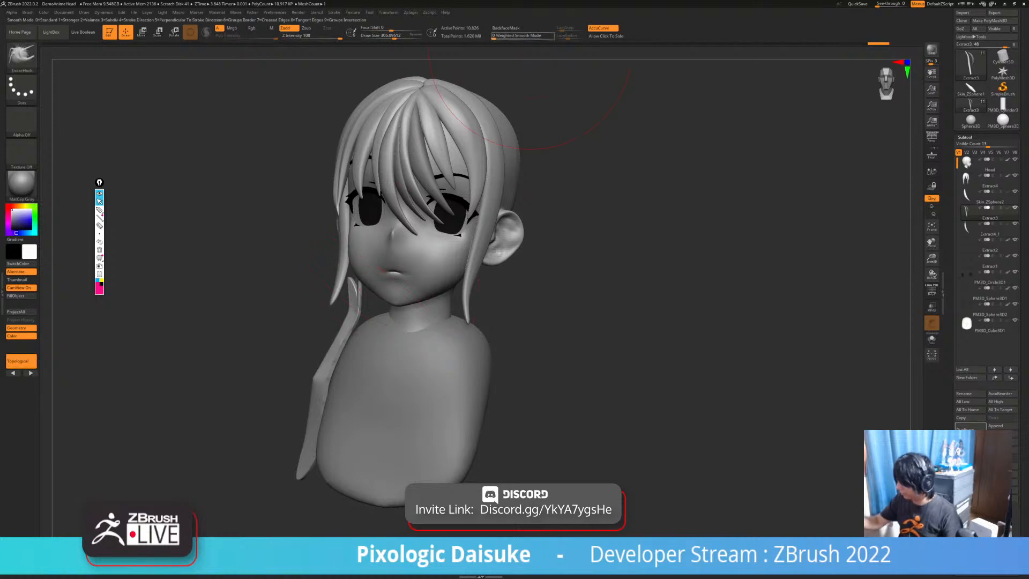
Refine the bend and silhouette of the lower side strand's middle and end beside the torso
{"action": "left_click_drag", "start_coordinate": [541, 343], "coordinate": [543, 314]}
{"action": "left_click_drag", "start_coordinate": [320, 382], "coordinate": [316, 384]}
{"action": "left_click_drag", "start_coordinate": [541, 342], "coordinate": [509, 340]}
{"action": "left_click_drag", "start_coordinate": [316, 389], "coordinate": [310, 392]}
{"action": "left_click_drag", "start_coordinate": [519, 340], "coordinate": [648, 339]}
{"action": "left_click_drag", "start_coordinate": [316, 429], "coordinate": [325, 427]}
{"action": "left_click_drag", "start_coordinate": [621, 343], "coordinate": [525, 339]}
Extrude a wide curved strand from the back of the head down well below the torso with MeshExtrude
{"action": "left_click_drag", "start_coordinate": [362, 356], "coordinate": [366, 373], "text": "shift"}
{"action": "left_click_drag", "start_coordinate": [469, 410], "coordinate": [387, 426], "text": "shift"}
{"action": "left_click_drag", "start_coordinate": [387, 425], "coordinate": [268, 429]}
{"action": "mouse_move", "coordinate": [458, 300]}
{"action": "right_mouse_down", "text": "ctrl"}
{"action": "mouse_move", "coordinate": [457, 230]}
{"action": "mouse_move", "coordinate": [380, 236]}
{"action": "mouse_move", "coordinate": [377, 322]}
{"action": "mouse_move", "coordinate": [363, 285]}
{"action": "right_mouse_up", "text": "ctrl"}
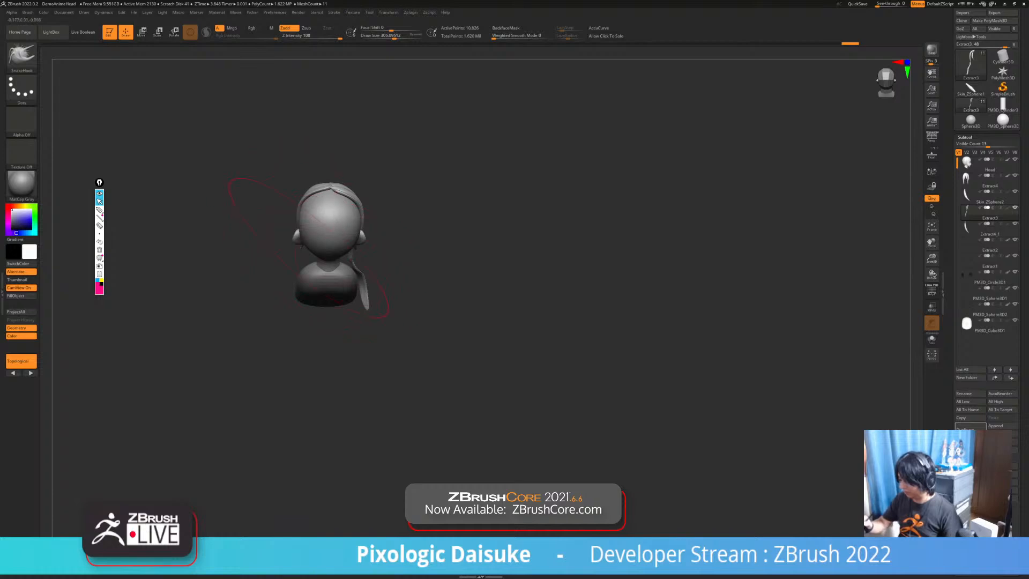
{"action": "key", "text": "ctrl"}
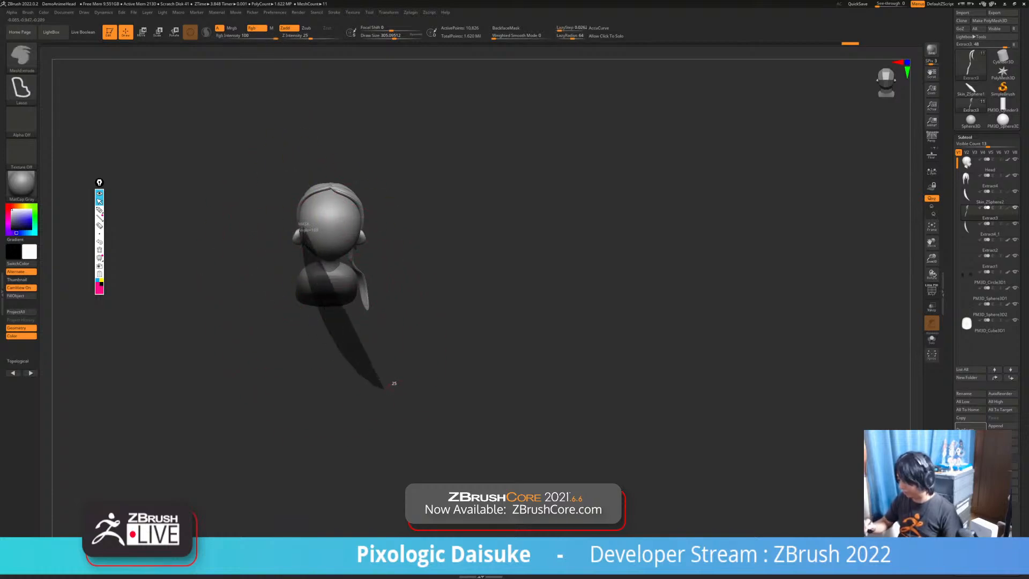
{"action": "left_click_drag", "start_coordinate": [304, 227], "coordinate": [355, 237], "text": "ctrl"}
{"action": "mouse_move", "coordinate": [379, 297]}
{"action": "right_mouse_down"}
{"action": "mouse_move", "coordinate": [377, 282]}
{"action": "mouse_move", "coordinate": [370, 313]}
{"action": "right_mouse_up"}
{"action": "left_click_drag", "start_coordinate": [403, 363], "coordinate": [402, 364]}
{"action": "right_click_drag", "start_coordinate": [410, 375], "coordinate": [374, 287], "text": "alt"}
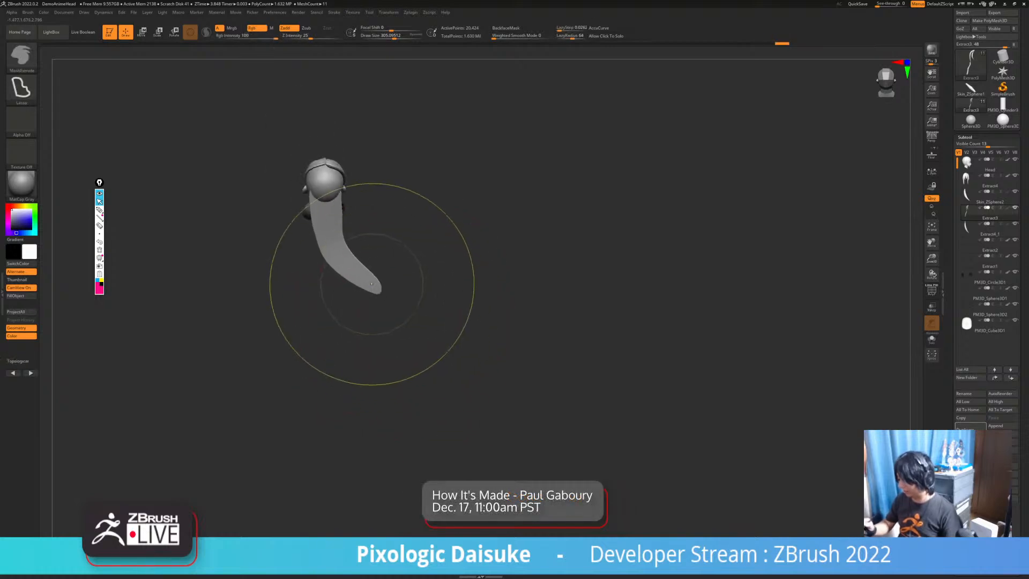
Extrude a second large curved strand continuing from the lower end of the back strand
{"action": "left_click_drag", "start_coordinate": [484, 392], "coordinate": [433, 465], "text": "ctrl"}
{"action": "left_click_drag", "start_coordinate": [375, 287], "coordinate": [376, 289], "text": "ctrl"}
{"action": "mouse_move", "coordinate": [418, 295]}
{"action": "right_mouse_down"}
{"action": "mouse_move", "coordinate": [511, 305]}
{"action": "mouse_move", "coordinate": [501, 292]}
{"action": "mouse_move", "coordinate": [380, 308]}
{"action": "mouse_move", "coordinate": [407, 330]}
{"action": "right_mouse_up"}
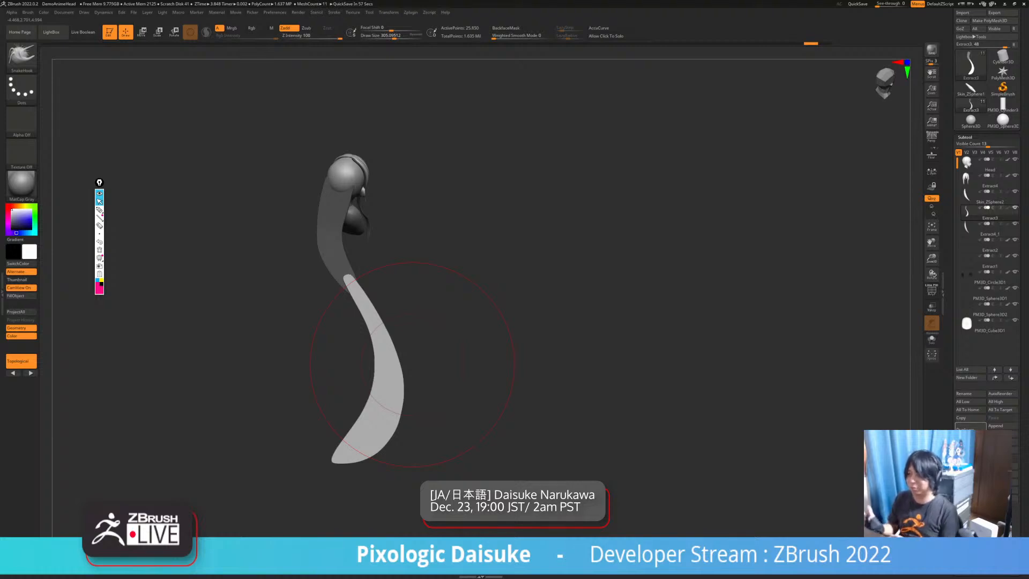
Turn on BackfaceMask and reshape the long back strand with SnakeHook, pulling its root out around the back of the head
{"action": "right_click_drag", "start_coordinate": [413, 364], "coordinate": [461, 375]}
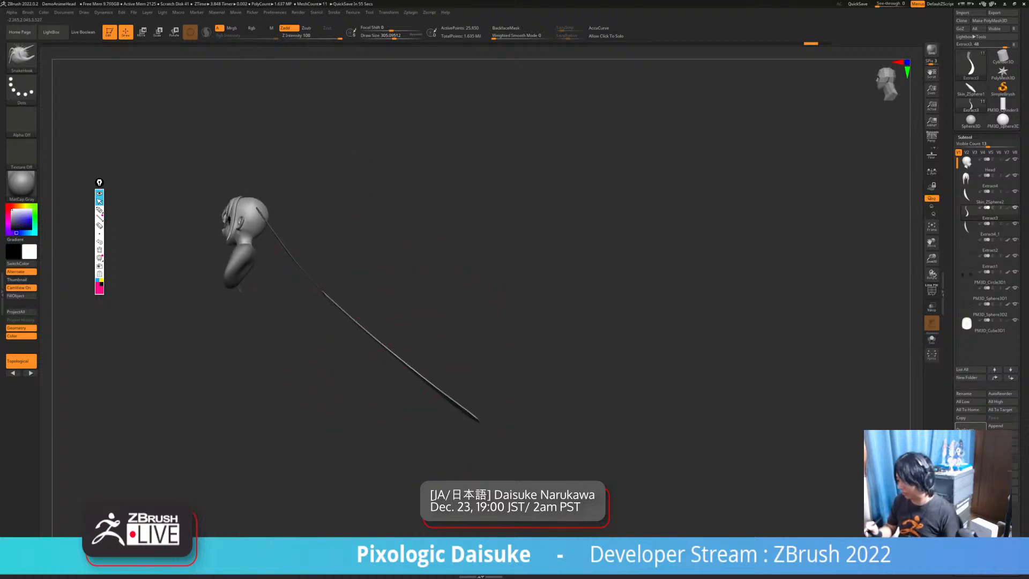
{"action": "mouse_move", "coordinate": [341, 313]}
{"action": "right_mouse_down", "text": "ctrl"}
{"action": "mouse_move", "coordinate": [327, 320]}
{"action": "mouse_move", "coordinate": [370, 268]}
{"action": "right_mouse_up", "text": "ctrl"}
{"action": "right_click_drag", "start_coordinate": [458, 278], "coordinate": [332, 343]}
{"action": "right_click_drag", "start_coordinate": [257, 236], "coordinate": [327, 291], "text": "alt"}
{"action": "mouse_move", "coordinate": [300, 241]}
{"action": "right_mouse_down"}
{"action": "mouse_move", "coordinate": [348, 225]}
{"action": "mouse_move", "coordinate": [407, 170]}
{"action": "right_mouse_up"}
{"action": "right_click_drag", "start_coordinate": [485, 54], "coordinate": [300, 220]}
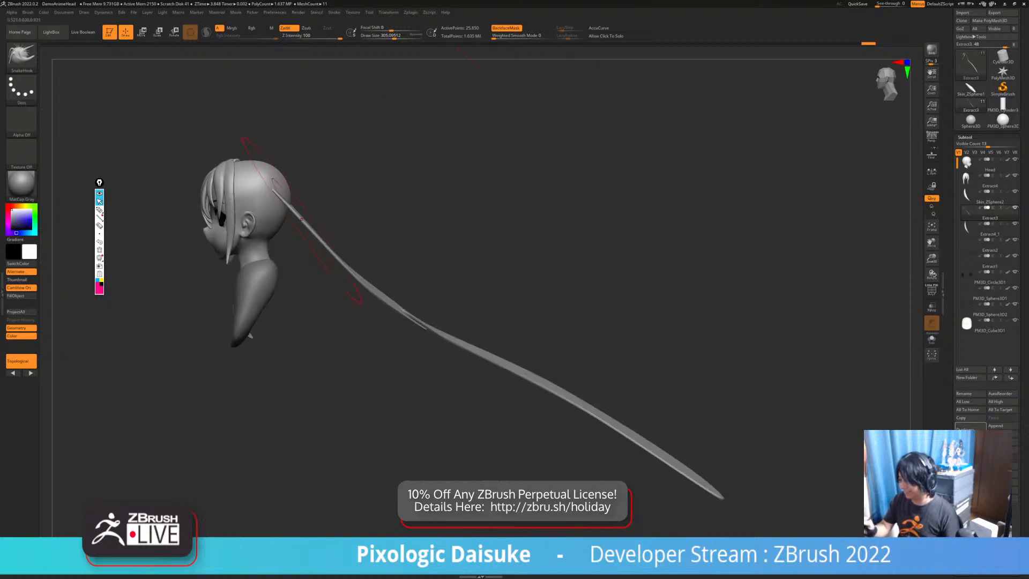
{"action": "left_click_drag", "start_coordinate": [306, 230], "coordinate": [299, 248]}
{"action": "right_click_drag", "start_coordinate": [317, 246], "coordinate": [356, 238]}
{"action": "left_click_drag", "start_coordinate": [285, 210], "coordinate": [295, 195]}
{"action": "mouse_move", "coordinate": [375, 179]}
{"action": "right_mouse_down"}
{"action": "mouse_move", "coordinate": [326, 193]}
{"action": "mouse_move", "coordinate": [313, 212]}
{"action": "right_mouse_up"}
{"action": "left_click_drag", "start_coordinate": [317, 206], "coordinate": [302, 201]}
{"action": "mouse_move", "coordinate": [316, 209]}
{"action": "right_mouse_down"}
{"action": "mouse_move", "coordinate": [381, 183]}
{"action": "mouse_move", "coordinate": [365, 204]}
{"action": "mouse_move", "coordinate": [392, 224]}
{"action": "mouse_move", "coordinate": [450, 175]}
{"action": "mouse_move", "coordinate": [457, 246]}
{"action": "mouse_move", "coordinate": [362, 166]}
{"action": "right_mouse_up"}
Raise the draw size to about 525, turn off BackfaceMask, and bend the long back strand to hang behind the head
{"action": "mouse_move", "coordinate": [477, 354]}
{"action": "right_mouse_down", "text": "ctrl"}
{"action": "mouse_move", "coordinate": [442, 295]}
{"action": "mouse_move", "coordinate": [376, 278]}
{"action": "mouse_move", "coordinate": [418, 281]}
{"action": "right_mouse_up", "text": "ctrl"}
{"action": "left_click", "coordinate": [506, 28]}
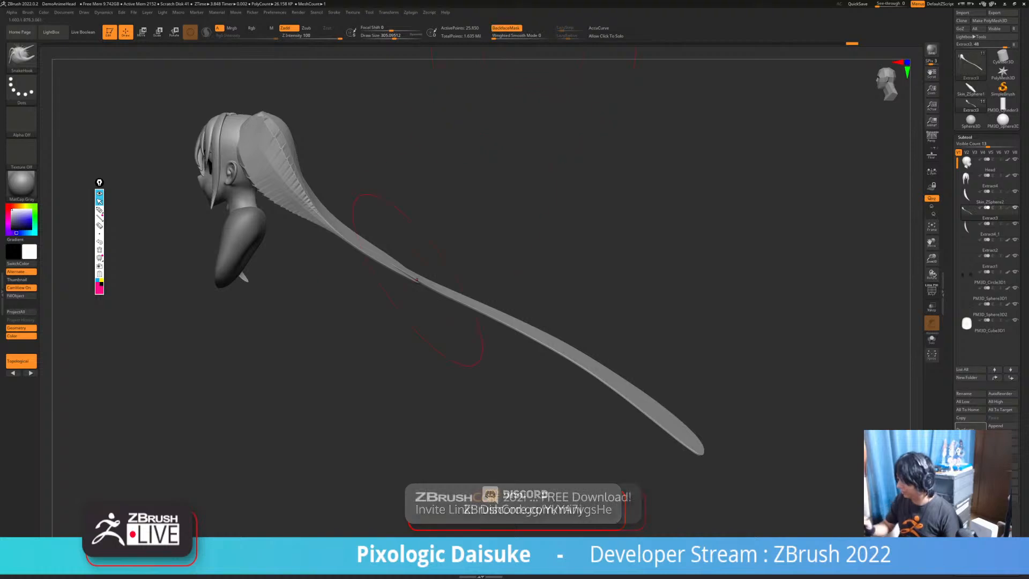
{"action": "mouse_move", "coordinate": [403, 215]}
{"action": "right_mouse_down"}
{"action": "mouse_move", "coordinate": [415, 285]}
{"action": "mouse_move", "coordinate": [428, 292]}
{"action": "mouse_move", "coordinate": [407, 246]}
{"action": "mouse_move", "coordinate": [308, 241]}
{"action": "mouse_move", "coordinate": [273, 215]}
{"action": "right_mouse_up"}
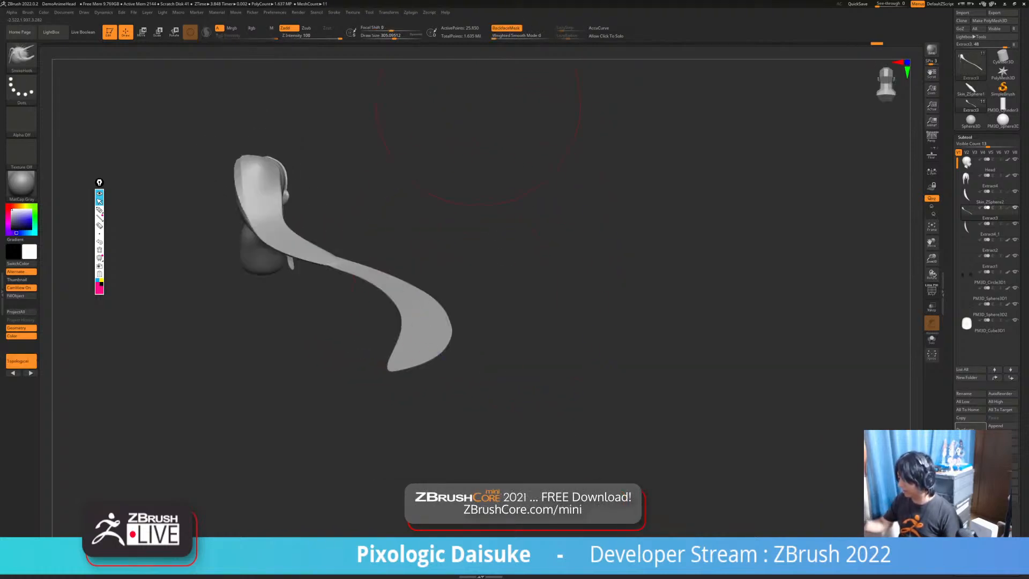
{"action": "mouse_move", "coordinate": [477, 89]}
{"action": "right_mouse_down"}
{"action": "mouse_move", "coordinate": [394, 332]}
{"action": "mouse_move", "coordinate": [364, 274]}
{"action": "right_mouse_up"}
{"action": "mouse_move", "coordinate": [419, 413]}
{"action": "right_mouse_down"}
{"action": "mouse_move", "coordinate": [442, 372]}
{"action": "mouse_move", "coordinate": [346, 270]}
{"action": "mouse_move", "coordinate": [394, 315]}
{"action": "right_mouse_up"}
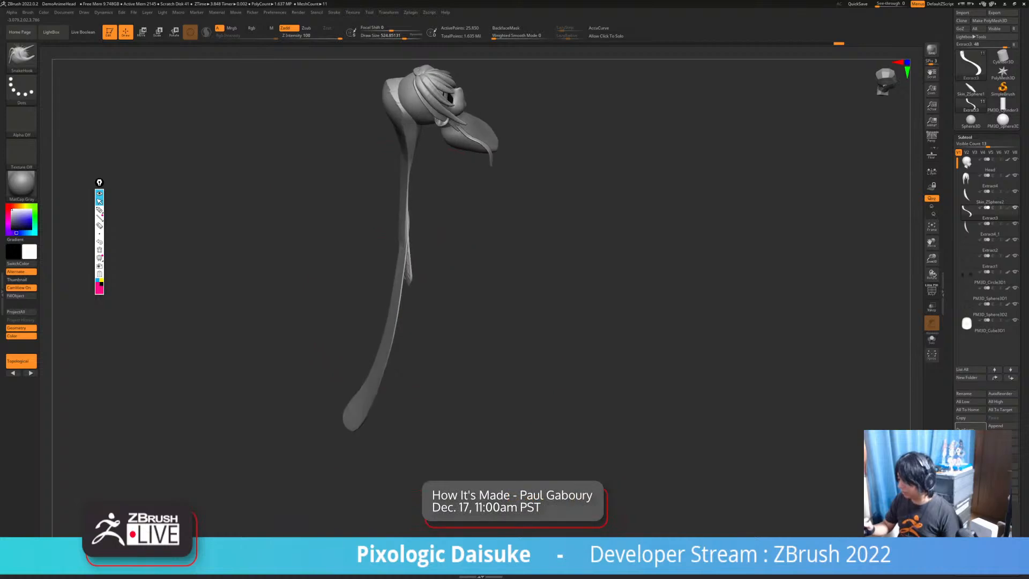
Reduce the draw size to about 445 and pull the root of the long back strand upward over the back of the head with SnakeHook
{"action": "mouse_move", "coordinate": [413, 271]}
{"action": "right_mouse_down"}
{"action": "mouse_move", "coordinate": [411, 280]}
{"action": "mouse_move", "coordinate": [400, 261]}
{"action": "right_mouse_up"}
{"action": "right_click_drag", "start_coordinate": [416, 202], "coordinate": [412, 206]}
{"action": "mouse_move", "coordinate": [412, 284]}
{"action": "right_mouse_down", "text": "ctrl"}
{"action": "mouse_move", "coordinate": [434, 280]}
{"action": "mouse_move", "coordinate": [400, 283]}
{"action": "mouse_move", "coordinate": [402, 316]}
{"action": "right_mouse_up", "text": "ctrl"}
{"action": "mouse_move", "coordinate": [300, 134]}
{"action": "right_mouse_down", "text": "alt"}
{"action": "mouse_move", "coordinate": [390, 193]}
{"action": "mouse_move", "coordinate": [398, 184]}
{"action": "mouse_move", "coordinate": [404, 199]}
{"action": "mouse_move", "coordinate": [397, 187]}
{"action": "right_mouse_up", "text": "alt"}
{"action": "left_click", "coordinate": [401, 36]}
{"action": "left_click_drag", "start_coordinate": [377, 155], "coordinate": [379, 145]}
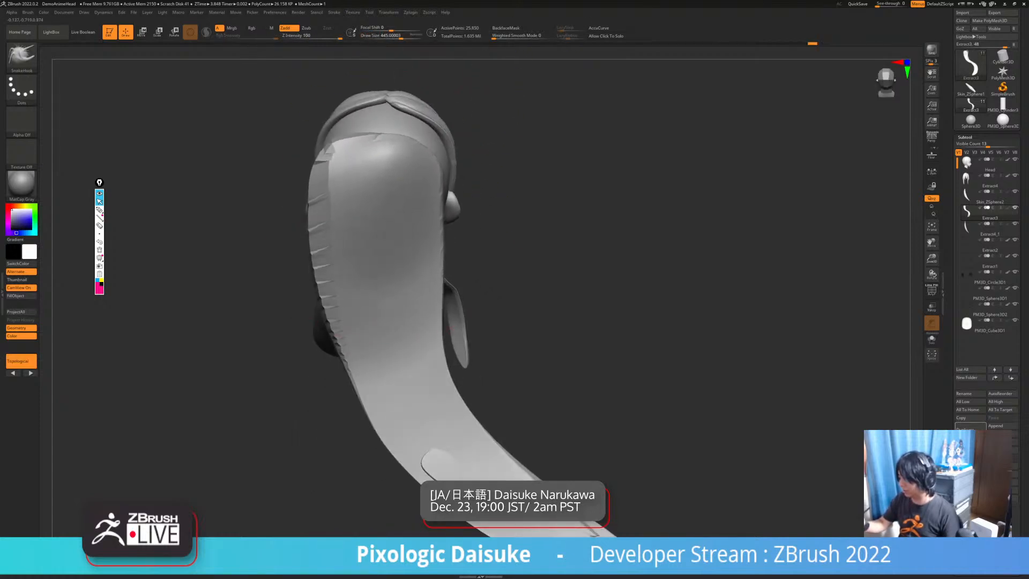
Widen the back strand's root behind the ear with SnakeHook and smooth its ridged side
{"action": "right_click_drag", "start_coordinate": [370, 271], "coordinate": [477, 263]}
{"action": "left_click_drag", "start_coordinate": [337, 198], "coordinate": [359, 202]}
{"action": "right_click_drag", "start_coordinate": [359, 202], "coordinate": [343, 187]}
{"action": "key", "text": "shift"}
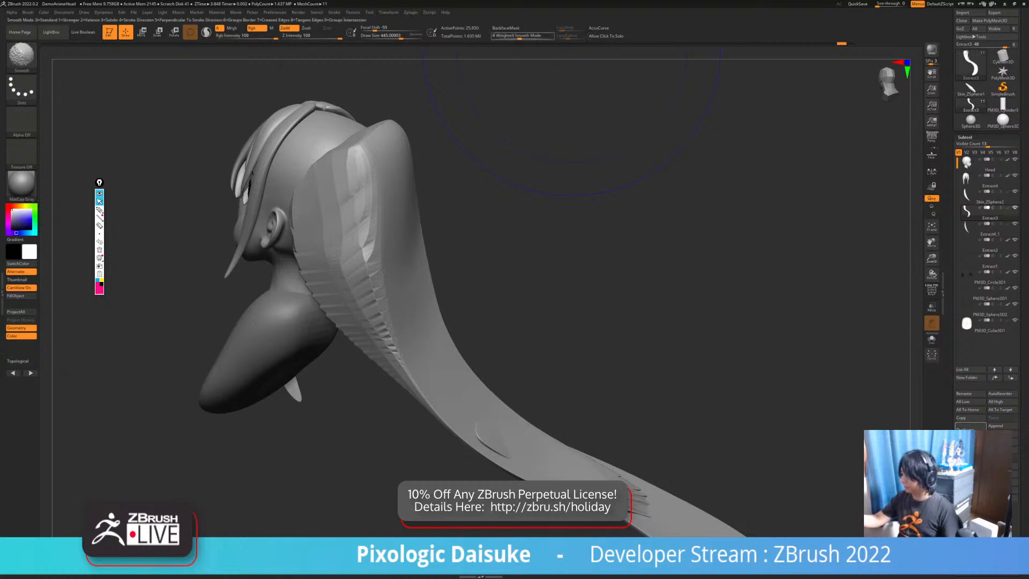
{"action": "left_click_drag", "start_coordinate": [370, 161], "coordinate": [349, 231], "text": "shift"}
{"action": "mouse_move", "coordinate": [370, 225]}
{"action": "right_mouse_down"}
{"action": "mouse_move", "coordinate": [305, 214]}
{"action": "mouse_move", "coordinate": [335, 209]}
{"action": "right_mouse_up"}
Pull the upper part and outer edges of the back strand outward to wrap around the rear of the head
{"action": "left_click_drag", "start_coordinate": [375, 161], "coordinate": [388, 147]}
{"action": "right_click_drag", "start_coordinate": [389, 147], "coordinate": [378, 152]}
{"action": "right_click_drag", "start_coordinate": [472, 161], "coordinate": [392, 161]}
{"action": "left_click_drag", "start_coordinate": [418, 161], "coordinate": [437, 160]}
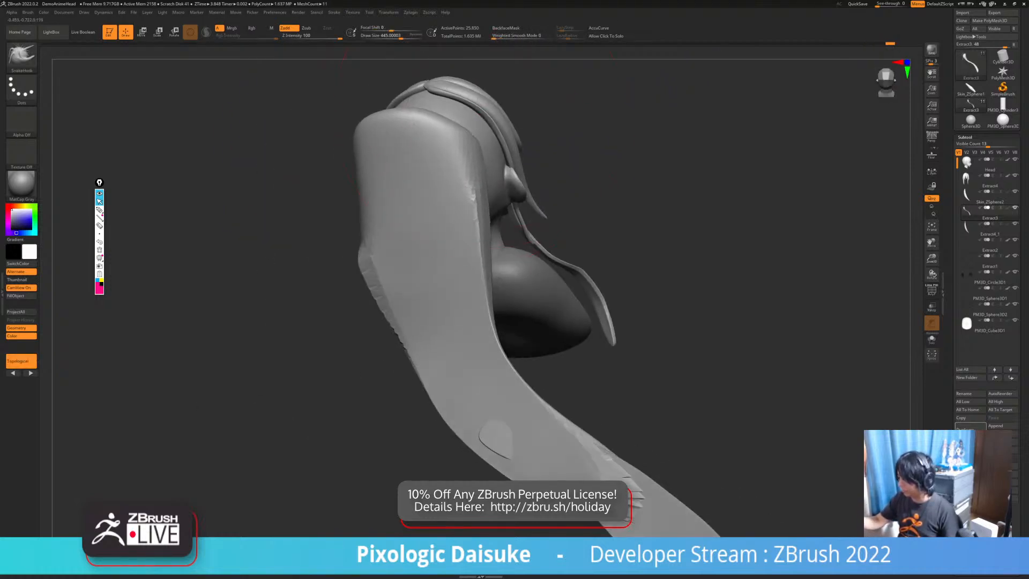
{"action": "right_click_drag", "start_coordinate": [482, 171], "coordinate": [407, 172]}
{"action": "left_click_drag", "start_coordinate": [447, 198], "coordinate": [487, 212]}
{"action": "right_click_drag", "start_coordinate": [428, 177], "coordinate": [515, 161]}
Reduce the draw size to about 324 and pull the back strand's side edge outward below the ear
{"action": "left_click", "coordinate": [395, 36]}
{"action": "mouse_move", "coordinate": [496, 201]}
{"action": "right_mouse_down", "text": "alt"}
{"action": "mouse_move", "coordinate": [460, 235]}
{"action": "mouse_move", "coordinate": [431, 229]}
{"action": "mouse_move", "coordinate": [392, 263]}
{"action": "right_mouse_up", "text": "alt"}
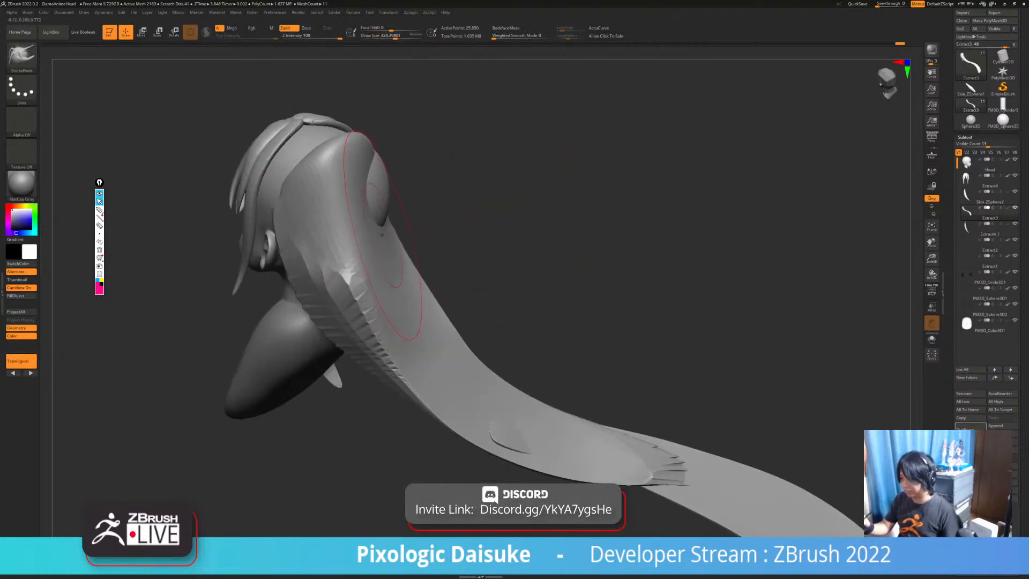
{"action": "mouse_move", "coordinate": [461, 257]}
{"action": "right_mouse_down"}
{"action": "mouse_move", "coordinate": [450, 231]}
{"action": "mouse_move", "coordinate": [476, 268]}
{"action": "right_mouse_up"}
{"action": "left_click_drag", "start_coordinate": [375, 278], "coordinate": [410, 316]}
{"action": "right_click_drag", "start_coordinate": [472, 279], "coordinate": [455, 241]}
Pull the lower side of the back strand's root toward the neck with SnakeHook to narrow it into the strand
{"action": "left_click", "coordinate": [21, 58]}
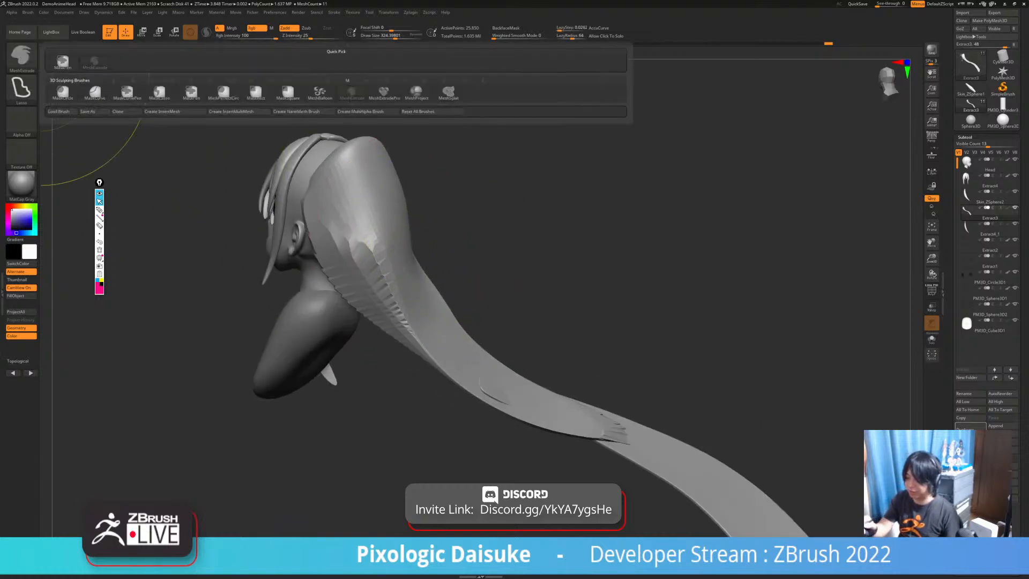
{"action": "left_click", "coordinate": [22, 58]}
{"action": "mouse_move", "coordinate": [461, 258]}
{"action": "right_mouse_down"}
{"action": "mouse_move", "coordinate": [600, 252]}
{"action": "mouse_move", "coordinate": [536, 258]}
{"action": "right_mouse_up"}
{"action": "left_click_drag", "start_coordinate": [397, 300], "coordinate": [445, 343]}
{"action": "mouse_move", "coordinate": [428, 279]}
{"action": "right_mouse_down"}
{"action": "mouse_move", "coordinate": [343, 263]}
{"action": "mouse_move", "coordinate": [461, 263]}
{"action": "right_mouse_up"}
{"action": "left_click_drag", "start_coordinate": [386, 343], "coordinate": [428, 370]}
{"action": "right_click_drag", "start_coordinate": [461, 262], "coordinate": [369, 316]}
{"action": "right_click_drag", "start_coordinate": [375, 174], "coordinate": [355, 167]}
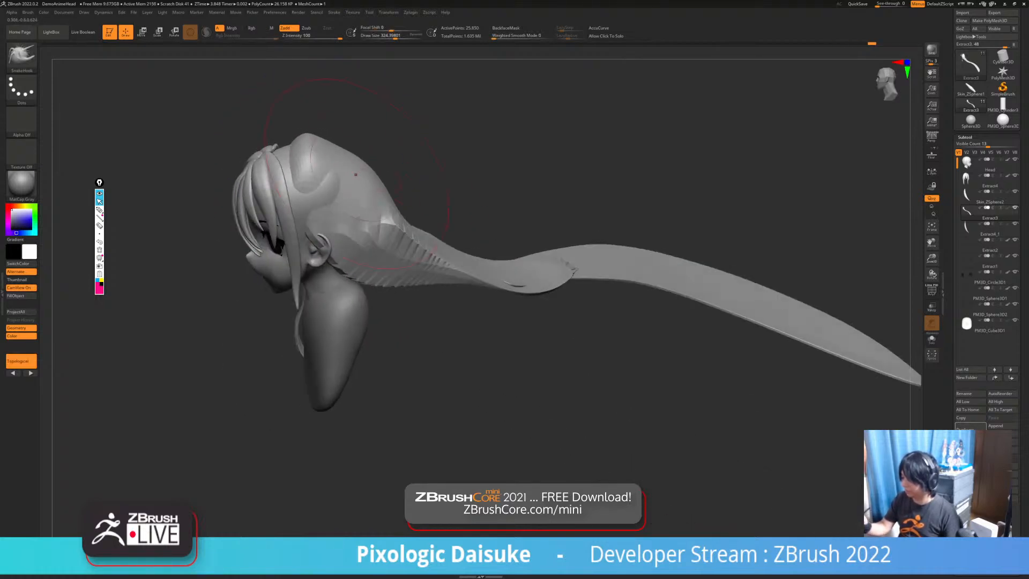
Reduce the draw size to about 228 and reshape and smooth the back strand into a long curve sweeping out to the side
{"action": "mouse_move", "coordinate": [356, 259]}
{"action": "right_mouse_down"}
{"action": "mouse_move", "coordinate": [437, 144]}
{"action": "mouse_move", "coordinate": [386, 121]}
{"action": "mouse_move", "coordinate": [418, 204]}
{"action": "right_mouse_up"}
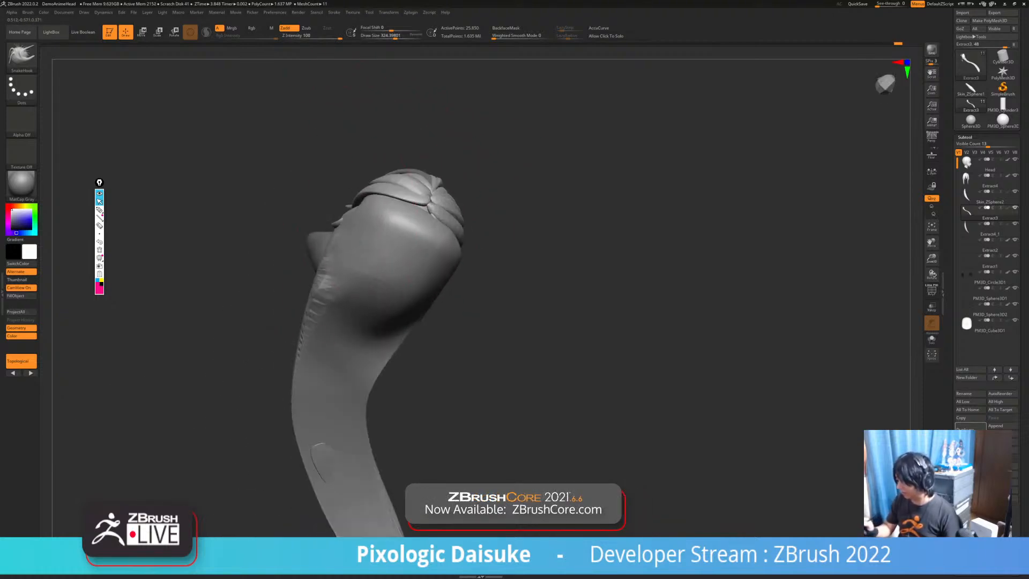
{"action": "right_click_drag", "start_coordinate": [354, 227], "coordinate": [399, 65]}
{"action": "mouse_move", "coordinate": [373, 157]}
{"action": "right_mouse_down"}
{"action": "mouse_move", "coordinate": [351, 197]}
{"action": "mouse_move", "coordinate": [359, 187]}
{"action": "mouse_move", "coordinate": [369, 206]}
{"action": "mouse_move", "coordinate": [367, 249]}
{"action": "mouse_move", "coordinate": [396, 268]}
{"action": "mouse_move", "coordinate": [369, 271]}
{"action": "mouse_move", "coordinate": [461, 258]}
{"action": "right_mouse_up"}
{"action": "right_click_drag", "start_coordinate": [251, 313], "coordinate": [276, 317]}
{"action": "mouse_move", "coordinate": [172, 329]}
{"action": "right_mouse_down", "text": "alt"}
{"action": "mouse_move", "coordinate": [346, 305]}
{"action": "mouse_move", "coordinate": [343, 268]}
{"action": "right_mouse_up", "text": "alt"}
{"action": "right_click_drag", "start_coordinate": [344, 316], "coordinate": [358, 328]}
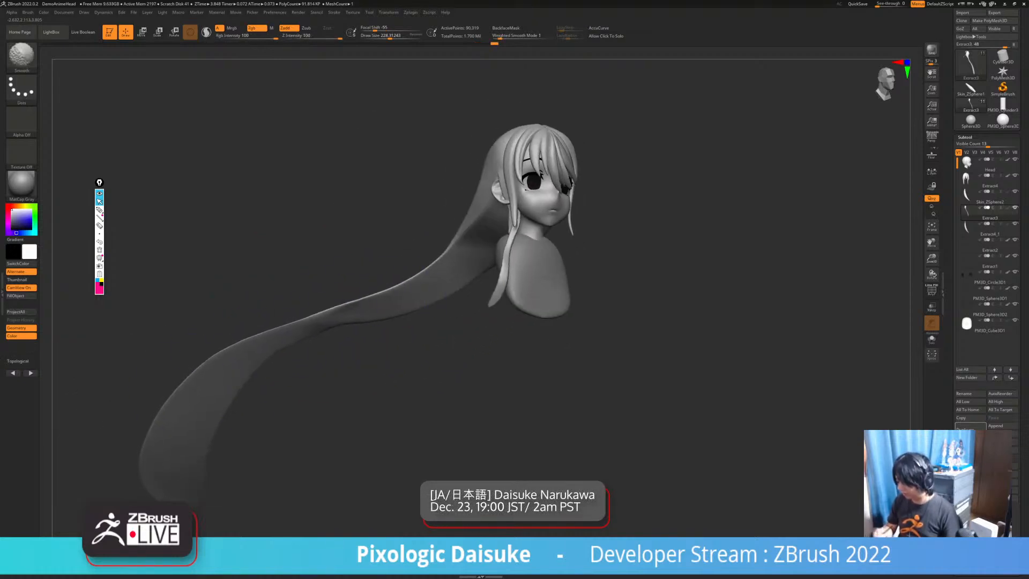
Cut off the lower half of the long back strand with a straight diagonal curve cut
{"action": "right_click_drag", "start_coordinate": [358, 328], "coordinate": [356, 295], "text": "ctrl"}
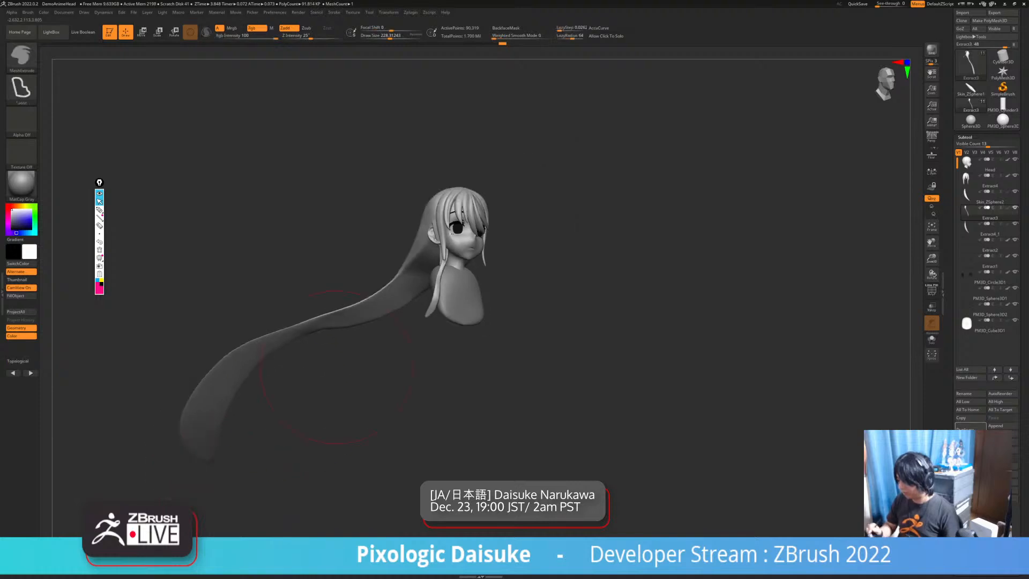
{"action": "right_click_drag", "start_coordinate": [421, 370], "coordinate": [392, 378], "text": "shift"}
{"action": "right_click_drag", "start_coordinate": [370, 317], "coordinate": [359, 354], "text": "ctrl"}
{"action": "left_click", "coordinate": [24, 60], "text": "ctrl"}
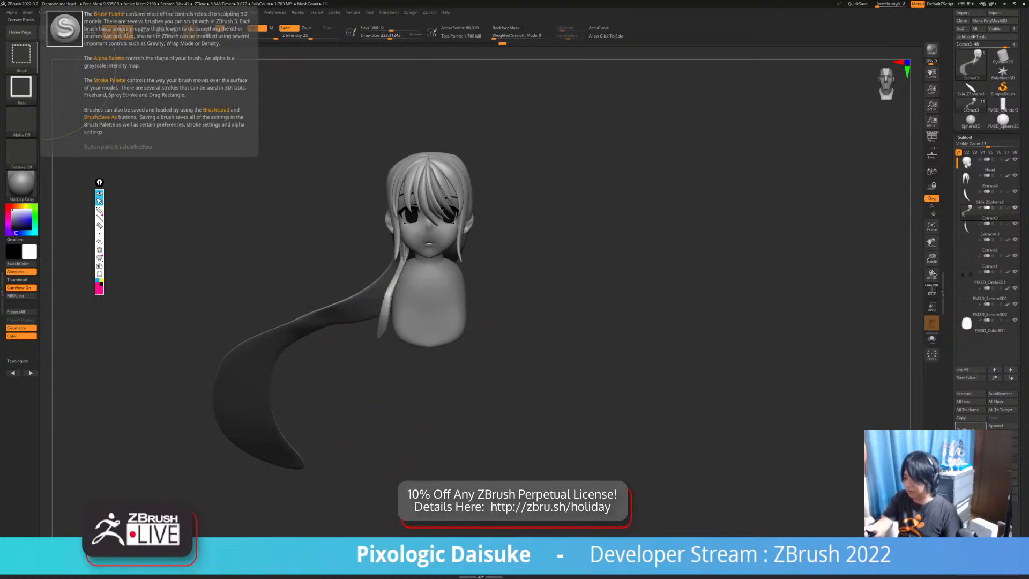
{"action": "left_click", "coordinate": [31, 60], "text": "ctrl+shift"}
{"action": "left_click", "coordinate": [256, 93]}
{"action": "right_click_drag", "start_coordinate": [298, 318], "coordinate": [329, 282]}
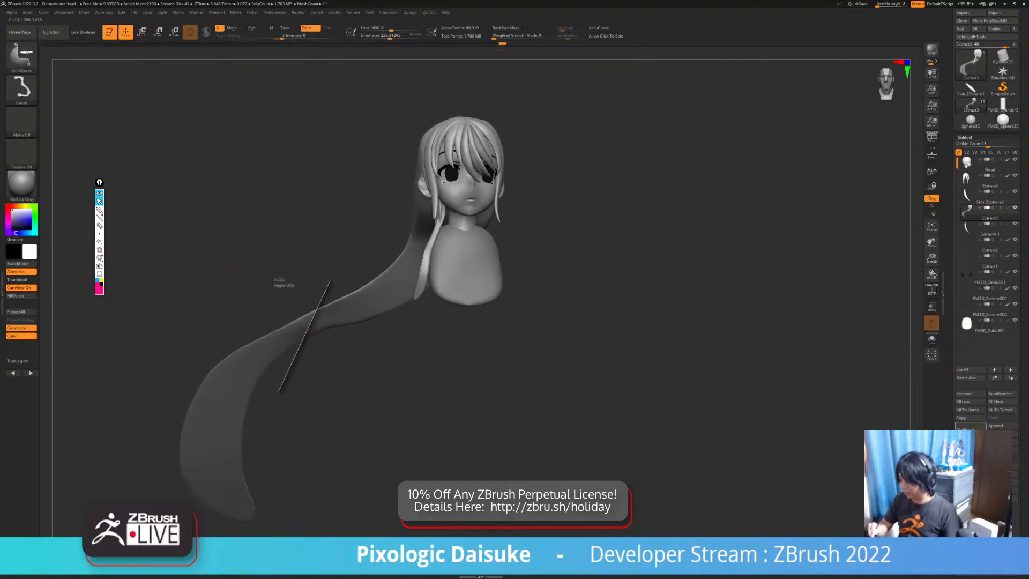
{"action": "left_click_drag", "start_coordinate": [284, 378], "coordinate": [316, 286], "text": "ctrl+shift"}
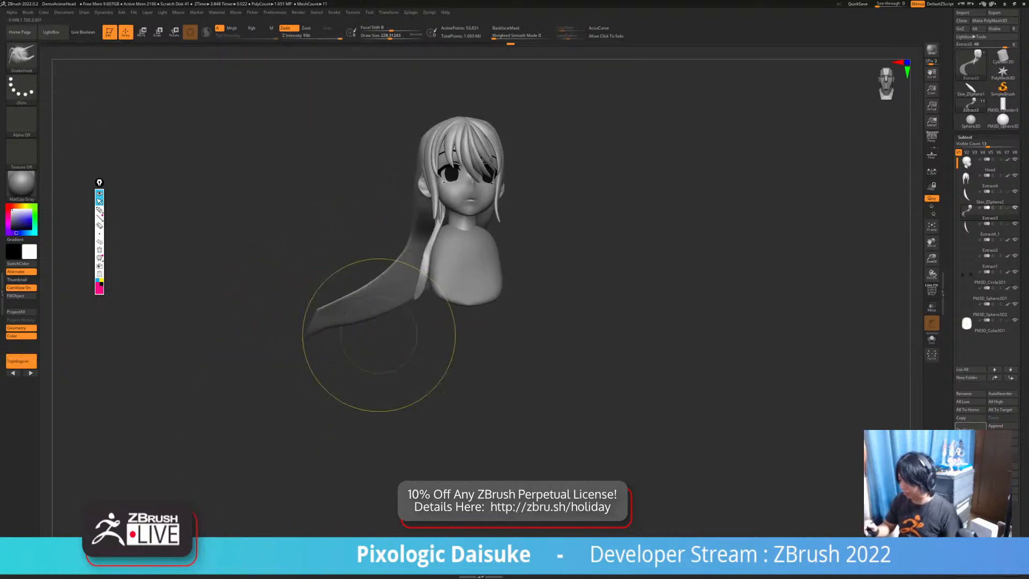
Trim the back strand shorter below the torso with a second cut
{"action": "mouse_move", "coordinate": [316, 343]}
{"action": "right_mouse_down"}
{"action": "mouse_move", "coordinate": [364, 335]}
{"action": "mouse_move", "coordinate": [300, 349]}
{"action": "right_mouse_up"}
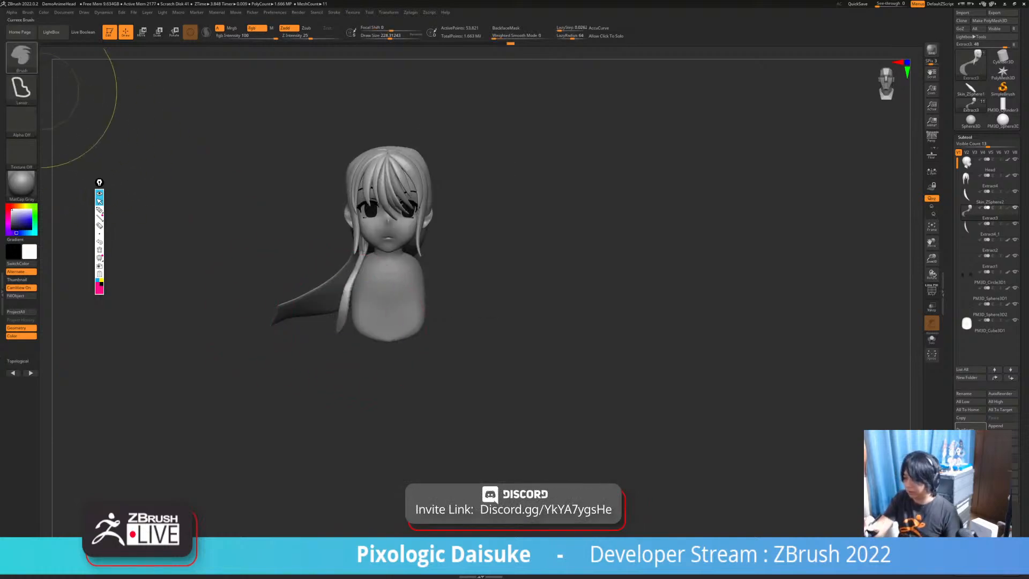
{"action": "right_click_drag", "start_coordinate": [370, 332], "coordinate": [365, 248]}
{"action": "key", "text": "ctrl+shift"}
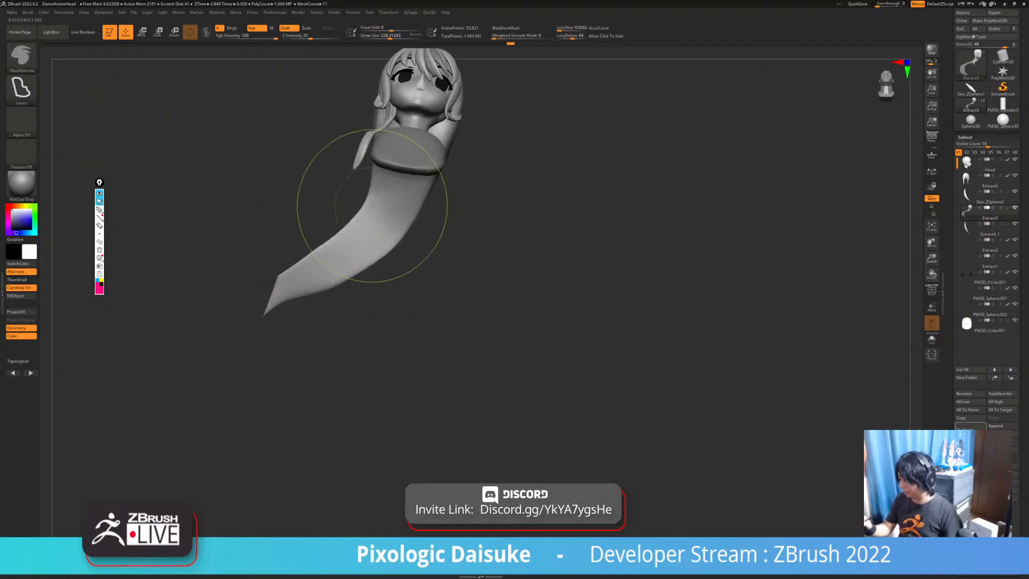
{"action": "left_click_drag", "start_coordinate": [327, 320], "coordinate": [327, 320], "text": "ctrl+shift"}
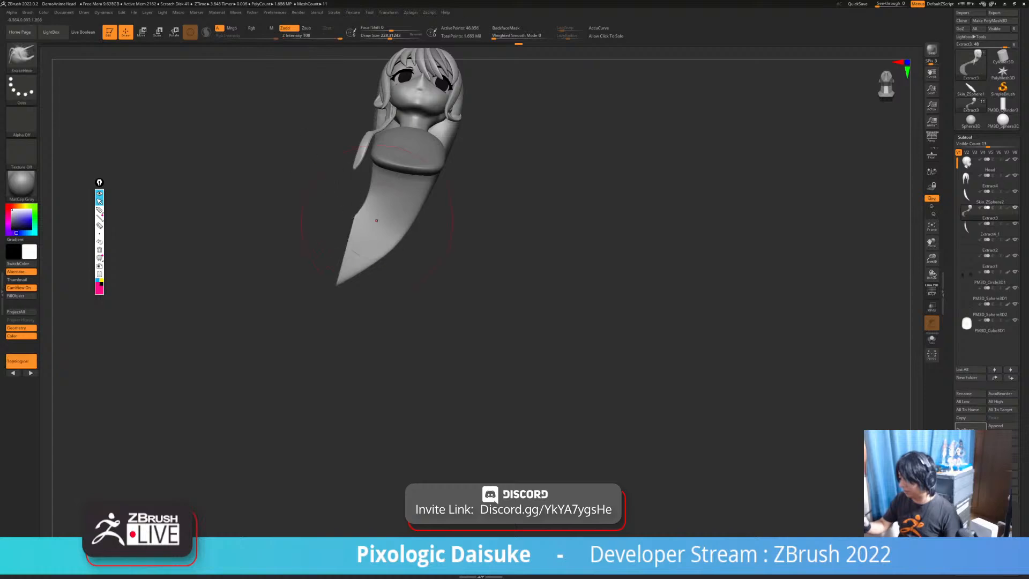
Extrude a new long curved strand from the trimmed back strand and reposition it with the transform gizmo
{"action": "mouse_move", "coordinate": [337, 252]}
{"action": "left_mouse_down", "text": "ctrl"}
{"action": "mouse_move", "coordinate": [332, 383]}
{"action": "mouse_move", "coordinate": [362, 459]}
{"action": "mouse_move", "coordinate": [262, 296]}
{"action": "mouse_move", "coordinate": [394, 229]}
{"action": "left_mouse_up", "text": "ctrl"}
{"action": "mouse_move", "coordinate": [394, 231]}
{"action": "right_mouse_down"}
{"action": "mouse_move", "coordinate": [399, 268]}
{"action": "mouse_move", "coordinate": [528, 284]}
{"action": "mouse_move", "coordinate": [552, 316]}
{"action": "mouse_move", "coordinate": [399, 327]}
{"action": "mouse_move", "coordinate": [552, 322]}
{"action": "mouse_move", "coordinate": [482, 322]}
{"action": "right_mouse_up"}
{"action": "key", "text": "w"}
{"action": "left_click_drag", "start_coordinate": [351, 354], "coordinate": [404, 319]}
{"action": "mouse_move", "coordinate": [439, 348]}
{"action": "right_mouse_down"}
{"action": "mouse_move", "coordinate": [370, 342]}
{"action": "mouse_move", "coordinate": [439, 348]}
{"action": "right_mouse_up"}
{"action": "key", "text": "q"}
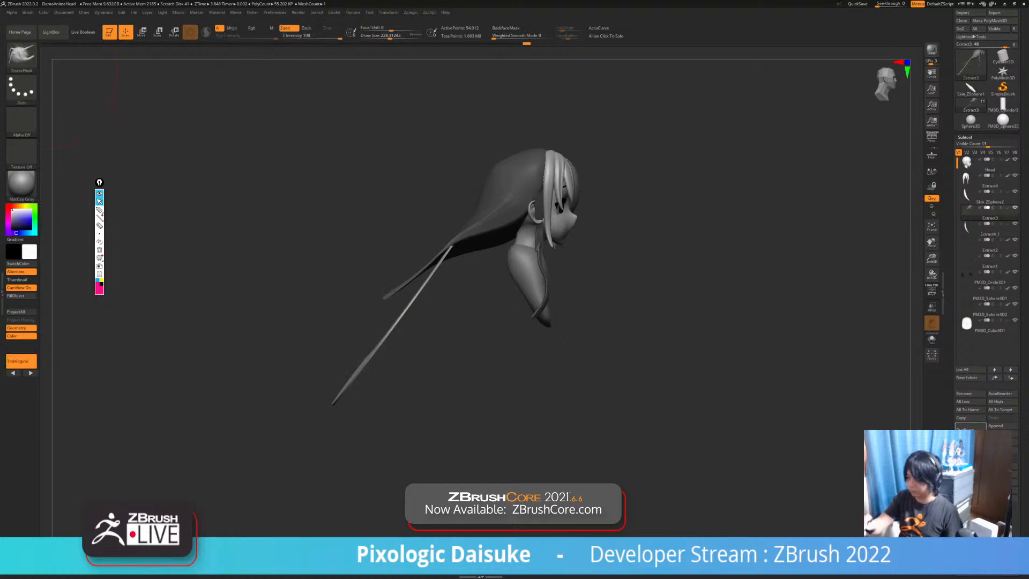
Turn on BackfaceMask, raise the draw size to about 364, and bend the new curved strand with SnakeHook
{"action": "right_click_drag", "start_coordinate": [419, 281], "coordinate": [383, 294]}
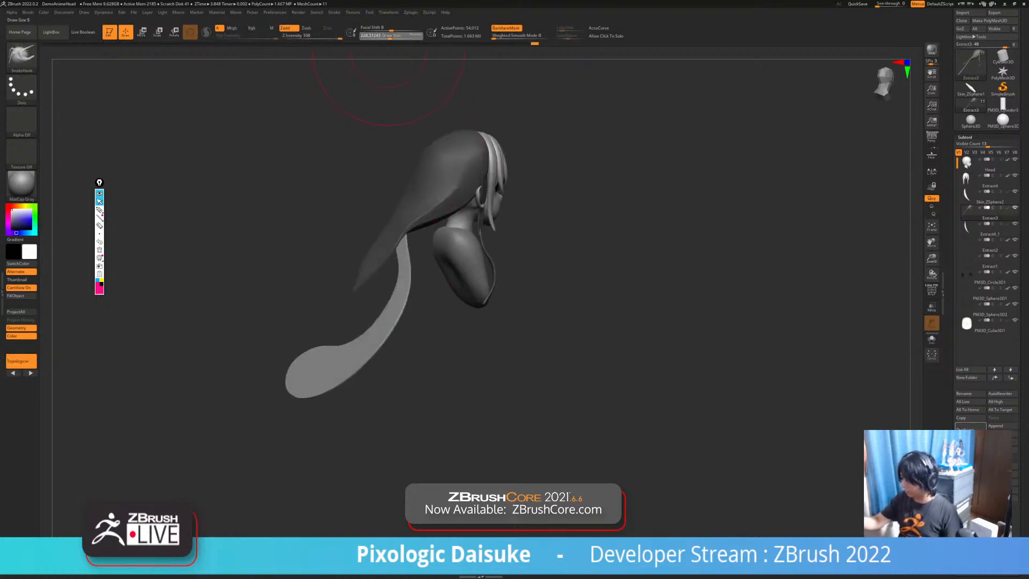
{"action": "left_click", "coordinate": [398, 36]}
{"action": "left_click_drag", "start_coordinate": [404, 64], "coordinate": [369, 67]}
{"action": "left_click_drag", "start_coordinate": [346, 335], "coordinate": [339, 327]}
{"action": "mouse_move", "coordinate": [322, 386]}
{"action": "left_mouse_down"}
{"action": "mouse_move", "coordinate": [273, 383]}
{"action": "mouse_move", "coordinate": [391, 370]}
{"action": "mouse_move", "coordinate": [355, 382]}
{"action": "mouse_move", "coordinate": [345, 398]}
{"action": "left_mouse_up"}
{"action": "mouse_move", "coordinate": [322, 391]}
{"action": "right_mouse_down"}
{"action": "mouse_move", "coordinate": [347, 393]}
{"action": "mouse_move", "coordinate": [324, 383]}
{"action": "right_mouse_up"}
{"action": "mouse_move", "coordinate": [324, 383]}
{"action": "right_mouse_down"}
{"action": "mouse_move", "coordinate": [364, 370]}
{"action": "mouse_move", "coordinate": [313, 372]}
{"action": "right_mouse_up"}
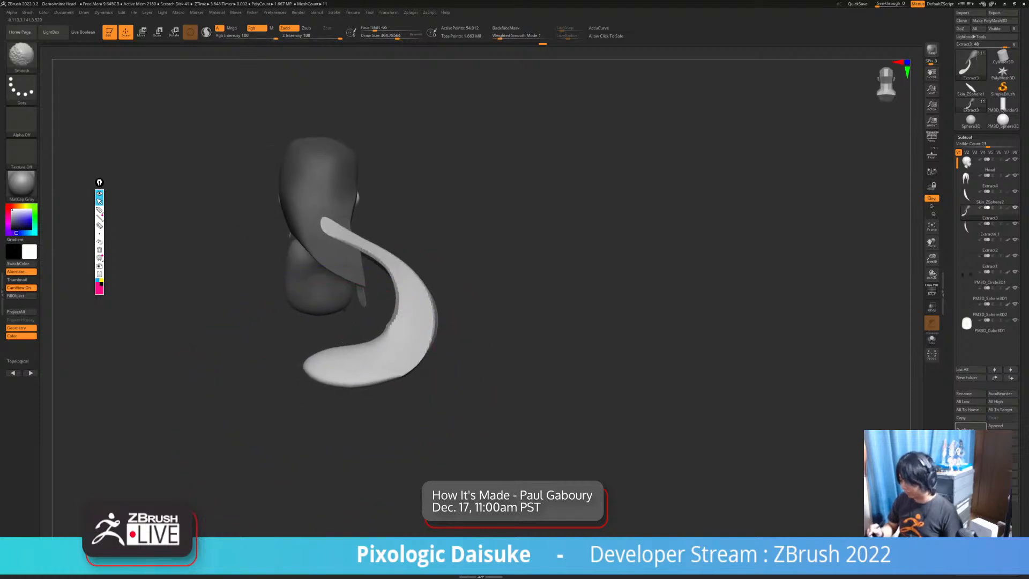
Extrude a wide band with MeshExtrude from the trimmed back strand to the middle of the new curved strand
{"action": "mouse_move", "coordinate": [351, 279]}
{"action": "right_mouse_down"}
{"action": "mouse_move", "coordinate": [356, 304]}
{"action": "mouse_move", "coordinate": [279, 300]}
{"action": "right_mouse_up"}
{"action": "mouse_move", "coordinate": [377, 298]}
{"action": "right_mouse_down", "text": "alt"}
{"action": "mouse_move", "coordinate": [346, 306]}
{"action": "mouse_move", "coordinate": [346, 321]}
{"action": "right_mouse_up", "text": "alt"}
{"action": "mouse_move", "coordinate": [345, 322]}
{"action": "right_mouse_down"}
{"action": "mouse_move", "coordinate": [373, 279]}
{"action": "mouse_move", "coordinate": [333, 273]}
{"action": "right_mouse_up"}
{"action": "mouse_move", "coordinate": [364, 265]}
{"action": "left_mouse_down", "text": "ctrl"}
{"action": "mouse_move", "coordinate": [287, 357]}
{"action": "mouse_move", "coordinate": [315, 412]}
{"action": "left_mouse_up", "text": "ctrl"}
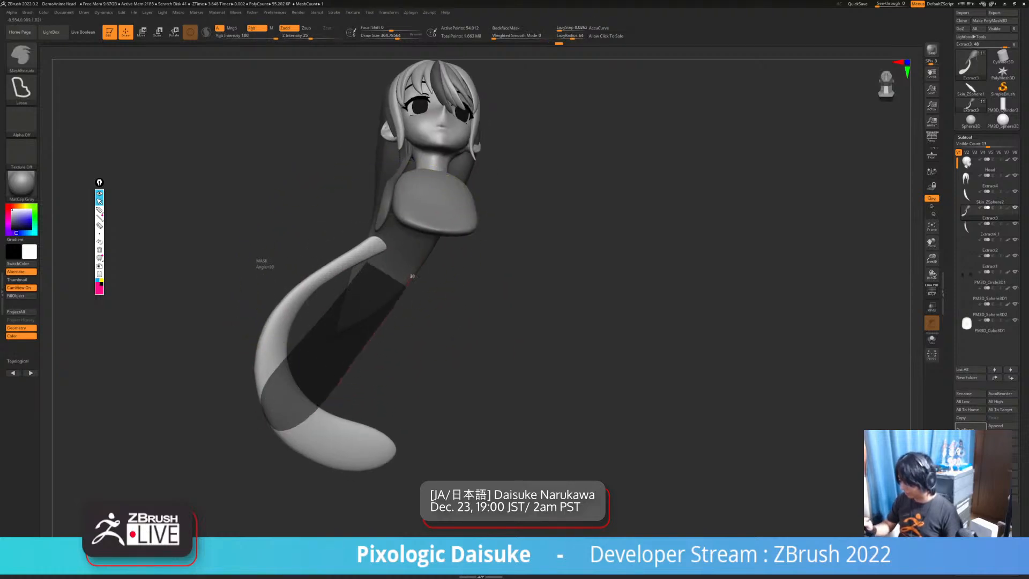
{"action": "left_click_drag", "start_coordinate": [404, 290], "coordinate": [418, 271], "text": "ctrl"}
{"action": "mouse_move", "coordinate": [412, 276]}
{"action": "right_mouse_down"}
{"action": "mouse_move", "coordinate": [482, 279]}
{"action": "mouse_move", "coordinate": [536, 305]}
{"action": "mouse_move", "coordinate": [557, 332]}
{"action": "mouse_move", "coordinate": [494, 308]}
{"action": "right_mouse_up"}
Turn off BackfaceMask, pull the connecting band and curved strand into place with SnakeHook, and turn BackfaceMask back on
{"action": "left_click", "coordinate": [506, 28]}
{"action": "right_click_drag", "start_coordinate": [348, 286], "coordinate": [363, 322]}
{"action": "right_click_drag", "start_coordinate": [353, 276], "coordinate": [321, 285]}
{"action": "left_click_drag", "start_coordinate": [381, 277], "coordinate": [392, 272]}
{"action": "mouse_move", "coordinate": [392, 272]}
{"action": "right_mouse_down"}
{"action": "mouse_move", "coordinate": [414, 275]}
{"action": "mouse_move", "coordinate": [353, 262]}
{"action": "mouse_move", "coordinate": [390, 236]}
{"action": "mouse_move", "coordinate": [366, 236]}
{"action": "mouse_move", "coordinate": [384, 318]}
{"action": "right_mouse_up"}
{"action": "left_click", "coordinate": [506, 28]}
{"action": "left_click_drag", "start_coordinate": [470, 183], "coordinate": [470, 197], "text": "ctrl"}
{"action": "right_click_drag", "start_coordinate": [470, 197], "coordinate": [472, 138], "text": "ctrl"}
{"action": "right_click_drag", "start_coordinate": [478, 209], "coordinate": [476, 174], "text": "ctrl"}
{"action": "mouse_move", "coordinate": [396, 285]}
{"action": "right_mouse_down"}
{"action": "mouse_move", "coordinate": [382, 294]}
{"action": "mouse_move", "coordinate": [393, 311]}
{"action": "mouse_move", "coordinate": [387, 268]}
{"action": "mouse_move", "coordinate": [362, 244]}
{"action": "mouse_move", "coordinate": [419, 271]}
{"action": "mouse_move", "coordinate": [375, 268]}
{"action": "right_mouse_up"}
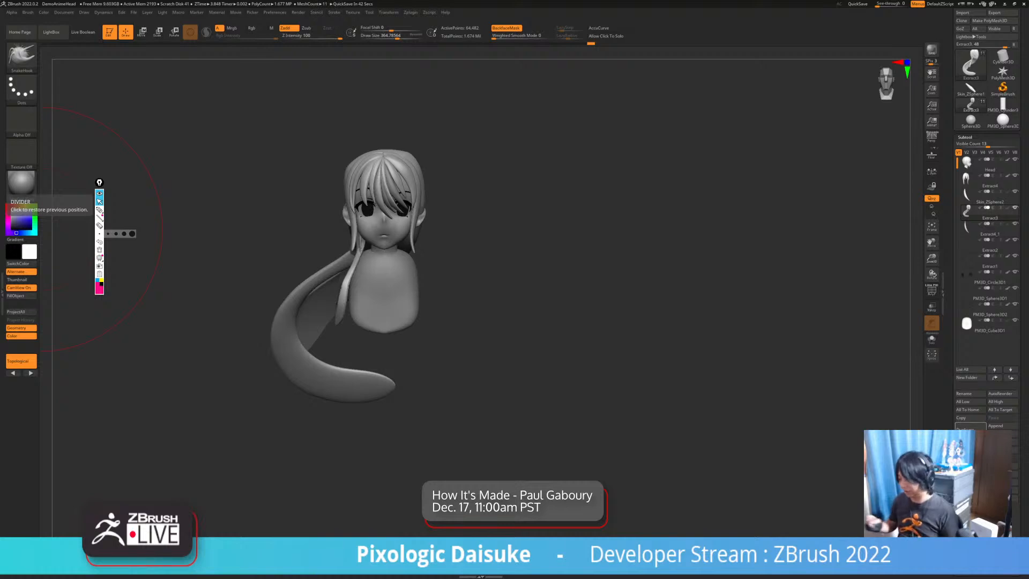
Turn off BackfaceMask and bend the connecting band to follow the curved strand behind the body
{"action": "mouse_move", "coordinate": [257, 241]}
{"action": "right_mouse_down"}
{"action": "mouse_move", "coordinate": [396, 251]}
{"action": "mouse_move", "coordinate": [348, 267]}
{"action": "mouse_move", "coordinate": [383, 321]}
{"action": "mouse_move", "coordinate": [348, 356]}
{"action": "mouse_move", "coordinate": [472, 342]}
{"action": "right_mouse_up"}
{"action": "left_click", "coordinate": [505, 29]}
{"action": "right_click_drag", "start_coordinate": [211, 343], "coordinate": [177, 375]}
{"action": "left_click_drag", "start_coordinate": [177, 375], "coordinate": [187, 388]}
{"action": "mouse_move", "coordinate": [187, 388]}
{"action": "right_mouse_down", "text": "ctrl"}
{"action": "mouse_move", "coordinate": [230, 332]}
{"action": "mouse_move", "coordinate": [300, 321]}
{"action": "right_mouse_up", "text": "ctrl"}
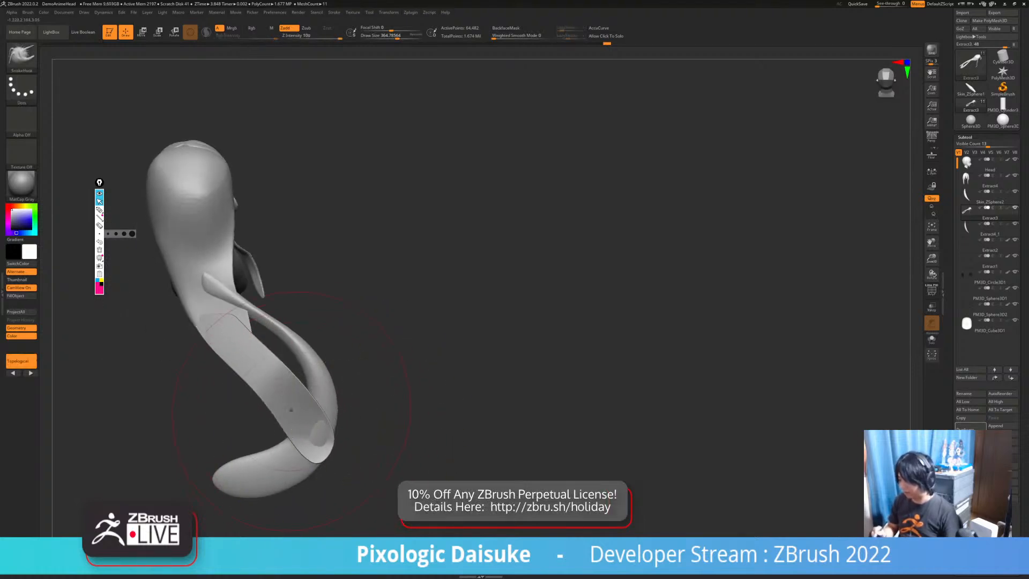
{"action": "right_click_drag", "start_coordinate": [276, 437], "coordinate": [334, 395], "text": "ctrl"}
{"action": "mouse_move", "coordinate": [270, 457]}
{"action": "right_mouse_down", "text": "ctrl"}
{"action": "mouse_move", "coordinate": [236, 488]}
{"action": "mouse_move", "coordinate": [338, 472]}
{"action": "mouse_move", "coordinate": [364, 450]}
{"action": "mouse_move", "coordinate": [370, 404]}
{"action": "mouse_move", "coordinate": [404, 403]}
{"action": "mouse_move", "coordinate": [311, 293]}
{"action": "right_mouse_up", "text": "ctrl"}
{"action": "mouse_move", "coordinate": [284, 348]}
{"action": "right_mouse_down"}
{"action": "mouse_move", "coordinate": [273, 382]}
{"action": "mouse_move", "coordinate": [272, 343]}
{"action": "mouse_move", "coordinate": [309, 391]}
{"action": "right_mouse_up"}
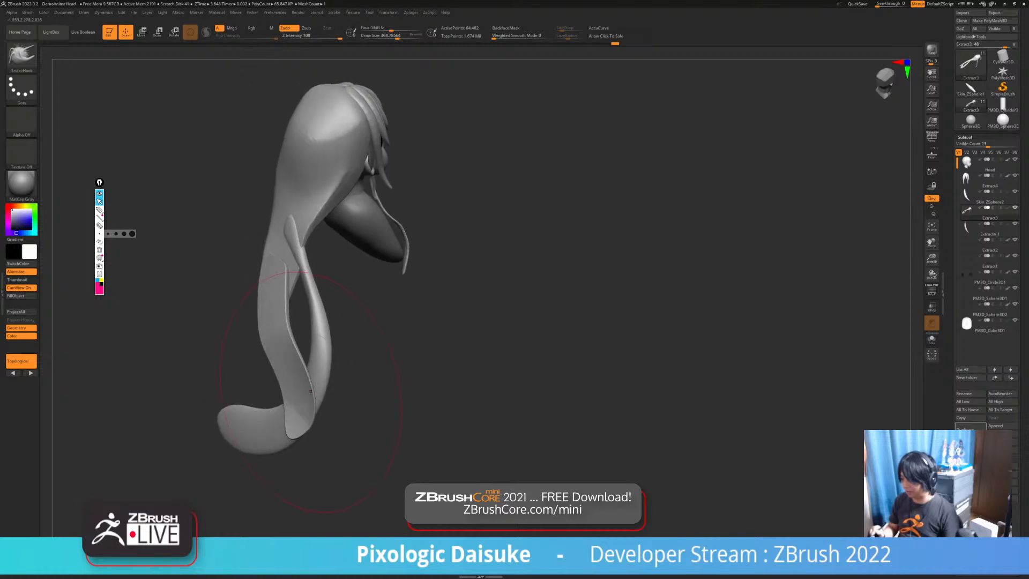
Turn on BackfaceMask, reduce the draw size to about 207, and curve the split strands into a flowing S-shape
{"action": "mouse_move", "coordinate": [300, 306]}
{"action": "right_mouse_down", "text": "ctrl"}
{"action": "mouse_move", "coordinate": [298, 343]}
{"action": "mouse_move", "coordinate": [282, 299]}
{"action": "right_mouse_up", "text": "ctrl"}
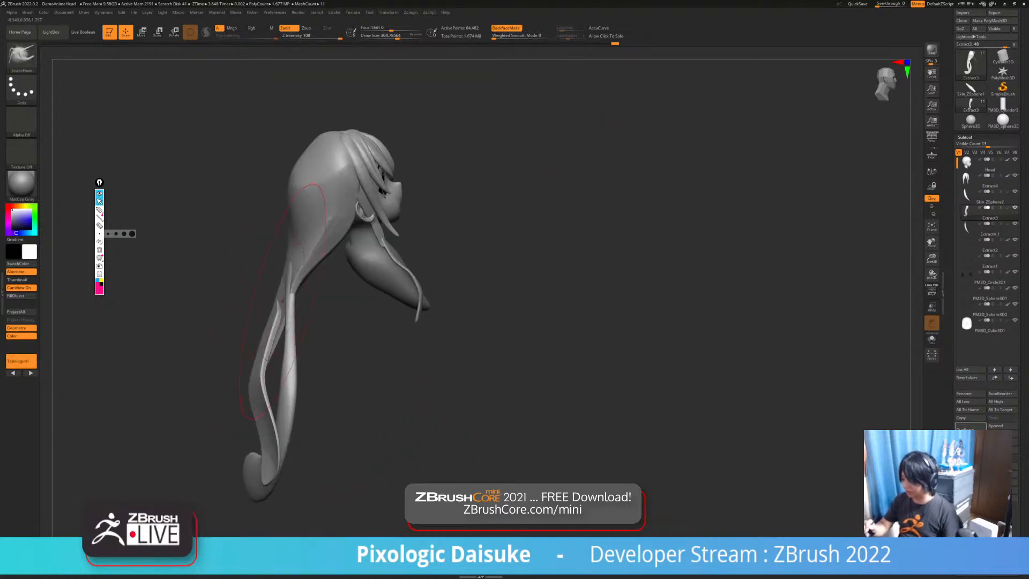
{"action": "mouse_move", "coordinate": [291, 350]}
{"action": "right_mouse_down"}
{"action": "mouse_move", "coordinate": [241, 315]}
{"action": "mouse_move", "coordinate": [272, 320]}
{"action": "mouse_move", "coordinate": [243, 317]}
{"action": "right_mouse_up"}
{"action": "mouse_move", "coordinate": [321, 247]}
{"action": "right_mouse_down"}
{"action": "mouse_move", "coordinate": [308, 276]}
{"action": "mouse_move", "coordinate": [375, 254]}
{"action": "mouse_move", "coordinate": [346, 257]}
{"action": "mouse_move", "coordinate": [455, 279]}
{"action": "right_mouse_up"}
{"action": "mouse_move", "coordinate": [271, 408]}
{"action": "right_mouse_down"}
{"action": "mouse_move", "coordinate": [228, 391]}
{"action": "mouse_move", "coordinate": [215, 429]}
{"action": "mouse_move", "coordinate": [327, 351]}
{"action": "mouse_move", "coordinate": [429, 401]}
{"action": "mouse_move", "coordinate": [472, 450]}
{"action": "mouse_move", "coordinate": [486, 384]}
{"action": "mouse_move", "coordinate": [517, 355]}
{"action": "right_mouse_up"}
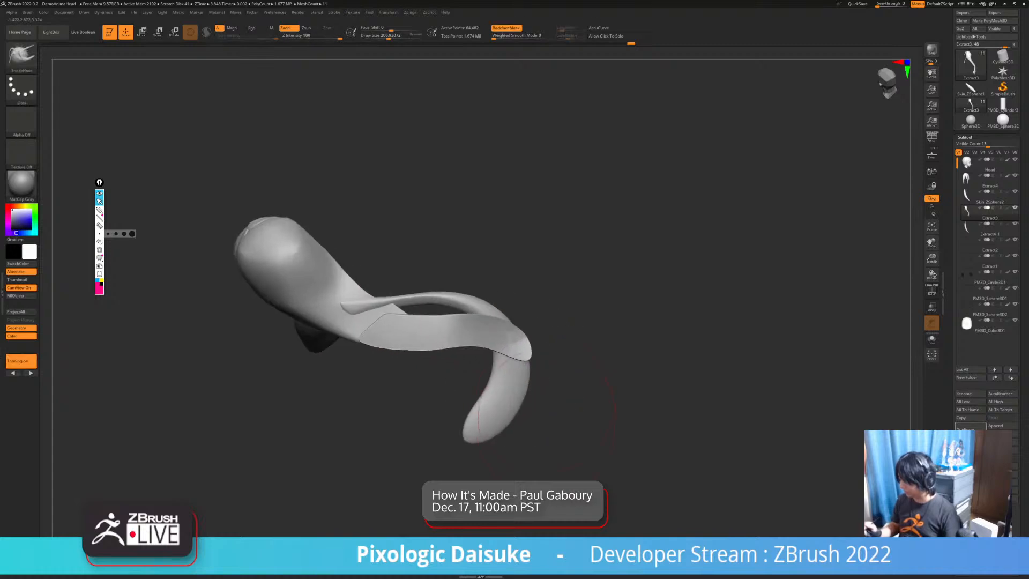
{"action": "key", "text": "shift"}
{"action": "left_click_drag", "start_coordinate": [516, 355], "coordinate": [515, 349], "text": "shift"}
{"action": "key", "text": "ctrl+z"}
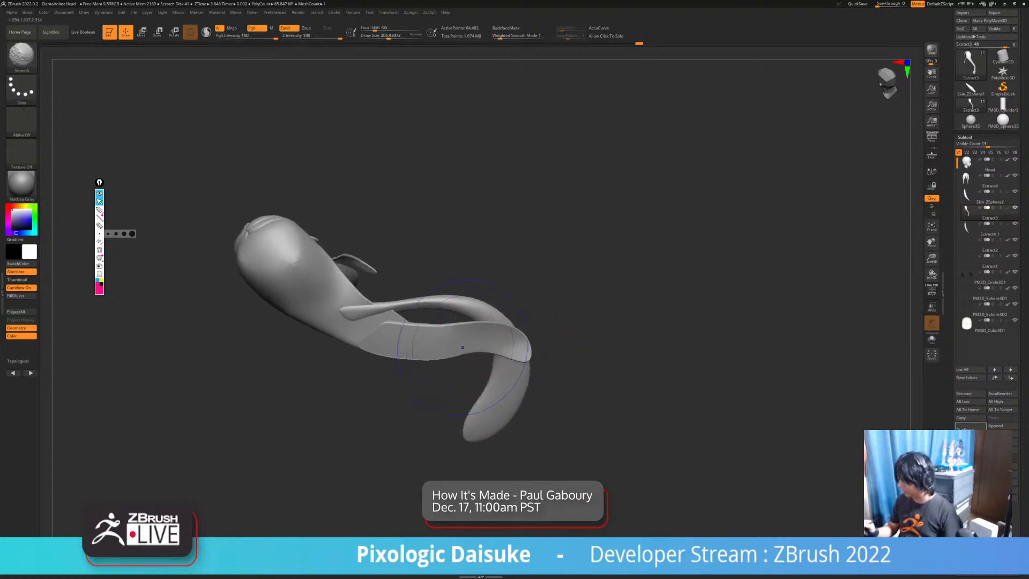
Smooth the connecting band, remesh the back hair to fuse its strands, and smooth the upper junction
{"action": "left_click_drag", "start_coordinate": [413, 348], "coordinate": [400, 345], "text": "shift"}
{"action": "left_click_drag", "start_coordinate": [608, 336], "coordinate": [635, 358], "text": "ctrl"}
{"action": "right_click_drag", "start_coordinate": [635, 358], "coordinate": [656, 341]}
{"action": "left_click_drag", "start_coordinate": [381, 333], "coordinate": [370, 321], "text": "shift"}
{"action": "right_click_drag", "start_coordinate": [375, 328], "coordinate": [358, 356]}
Smooth the lower junction where the connecting band joins the curved strand
{"action": "key", "text": "shift"}
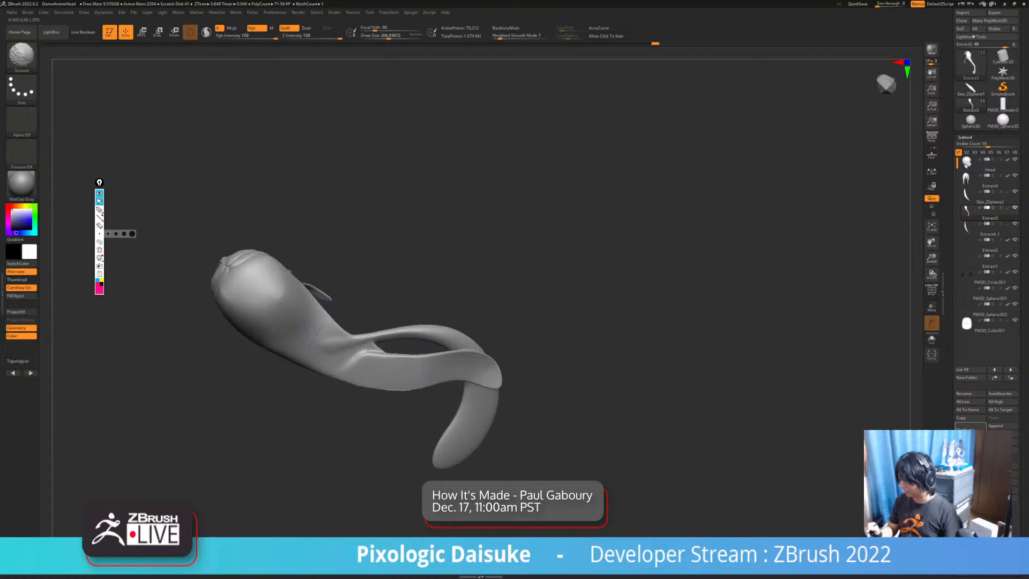
{"action": "left_click_drag", "start_coordinate": [429, 377], "coordinate": [473, 357], "text": "shift"}
{"action": "right_click_drag", "start_coordinate": [476, 359], "coordinate": [485, 399], "text": "ctrl"}
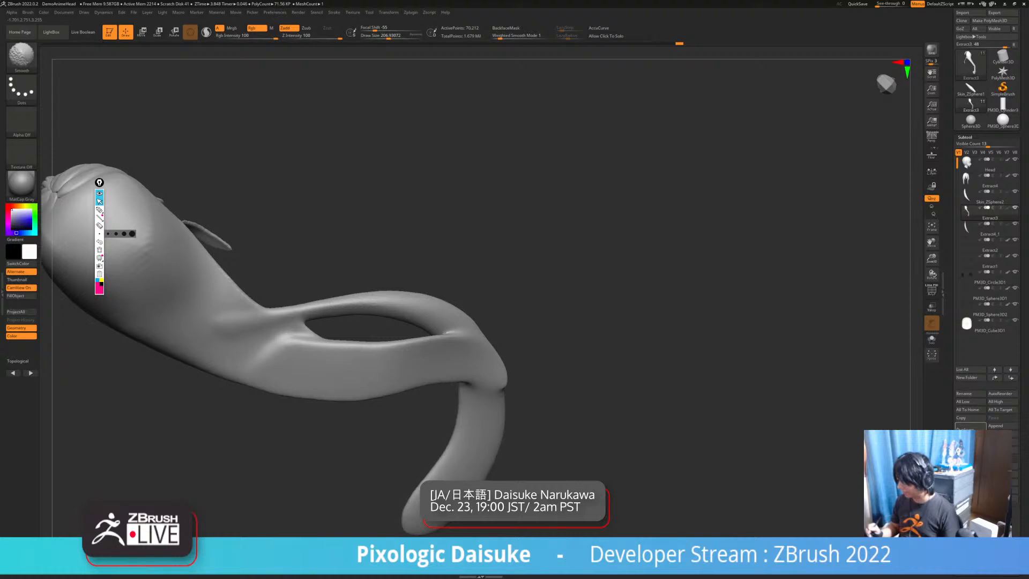
{"action": "mouse_move", "coordinate": [455, 461]}
{"action": "right_mouse_down"}
{"action": "mouse_move", "coordinate": [452, 406]}
{"action": "mouse_move", "coordinate": [449, 435]}
{"action": "mouse_move", "coordinate": [421, 413]}
{"action": "mouse_move", "coordinate": [419, 439]}
{"action": "right_mouse_up"}
{"action": "left_click_drag", "start_coordinate": [419, 438], "coordinate": [421, 472], "text": "shift"}
{"action": "right_click_drag", "start_coordinate": [420, 471], "coordinate": [374, 461]}
{"action": "left_click_drag", "start_coordinate": [398, 367], "coordinate": [400, 371], "text": "shift"}
{"action": "mouse_move", "coordinate": [399, 371]}
{"action": "right_mouse_down"}
{"action": "mouse_move", "coordinate": [394, 364]}
{"action": "mouse_move", "coordinate": [415, 343]}
{"action": "right_mouse_up"}
Reduce the draw size to about 162 and smooth the strands around both ends of the gap
{"action": "left_click_drag", "start_coordinate": [389, 36], "coordinate": [385, 36]}
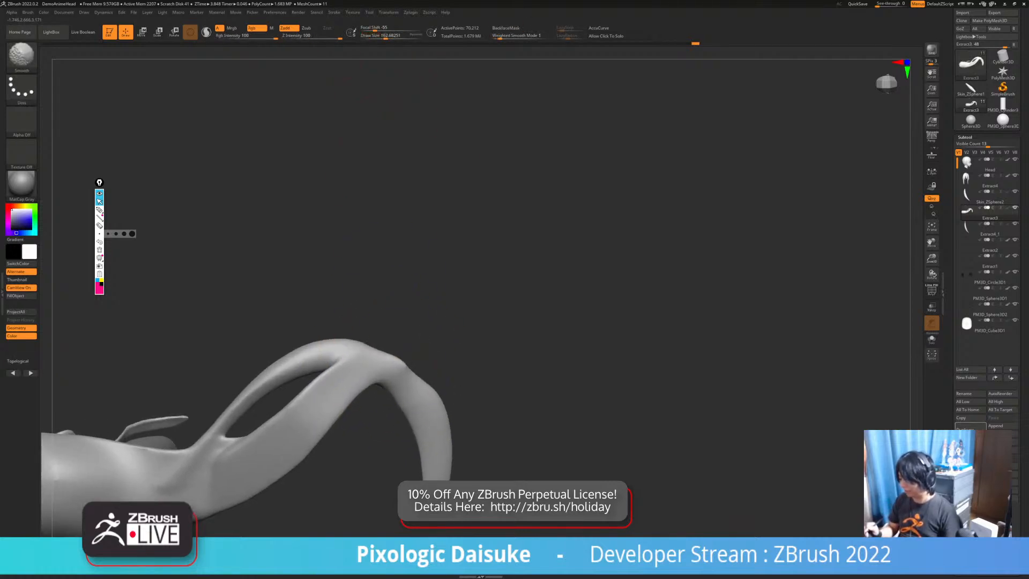
{"action": "right_click_drag", "start_coordinate": [343, 356], "coordinate": [333, 383]}
{"action": "left_click_drag", "start_coordinate": [327, 369], "coordinate": [319, 355], "text": "shift"}
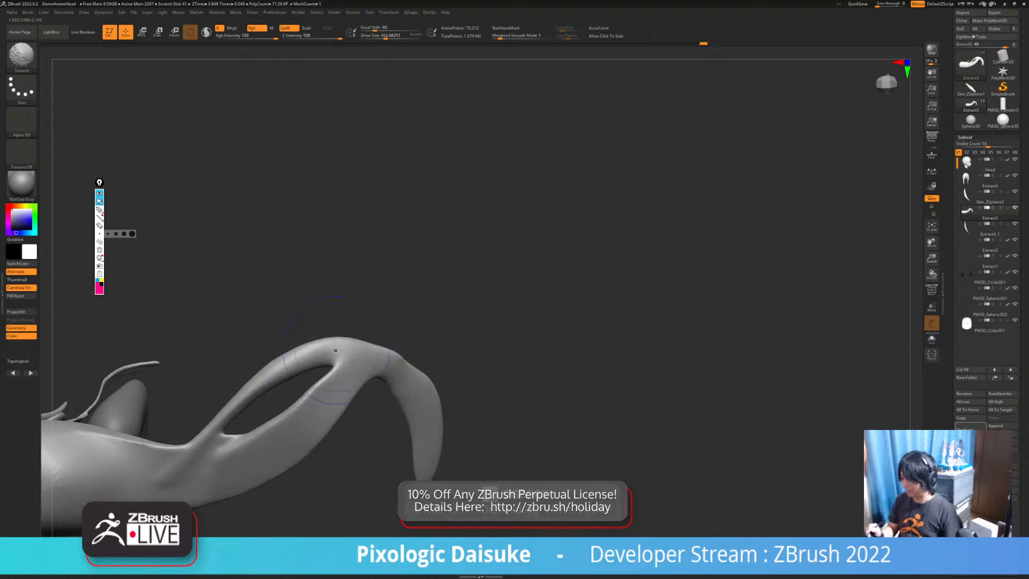
{"action": "right_click_drag", "start_coordinate": [319, 355], "coordinate": [309, 364]}
{"action": "left_click_drag", "start_coordinate": [309, 364], "coordinate": [284, 364], "text": "shift"}
{"action": "right_click_drag", "start_coordinate": [284, 365], "coordinate": [292, 373]}
{"action": "right_click_drag", "start_coordinate": [292, 373], "coordinate": [258, 396], "text": "ctrl"}
{"action": "left_click_drag", "start_coordinate": [259, 407], "coordinate": [244, 393], "text": "shift"}
{"action": "mouse_move", "coordinate": [230, 391]}
{"action": "right_mouse_down"}
{"action": "mouse_move", "coordinate": [289, 383]}
{"action": "mouse_move", "coordinate": [353, 435]}
{"action": "mouse_move", "coordinate": [321, 438]}
{"action": "right_mouse_up"}
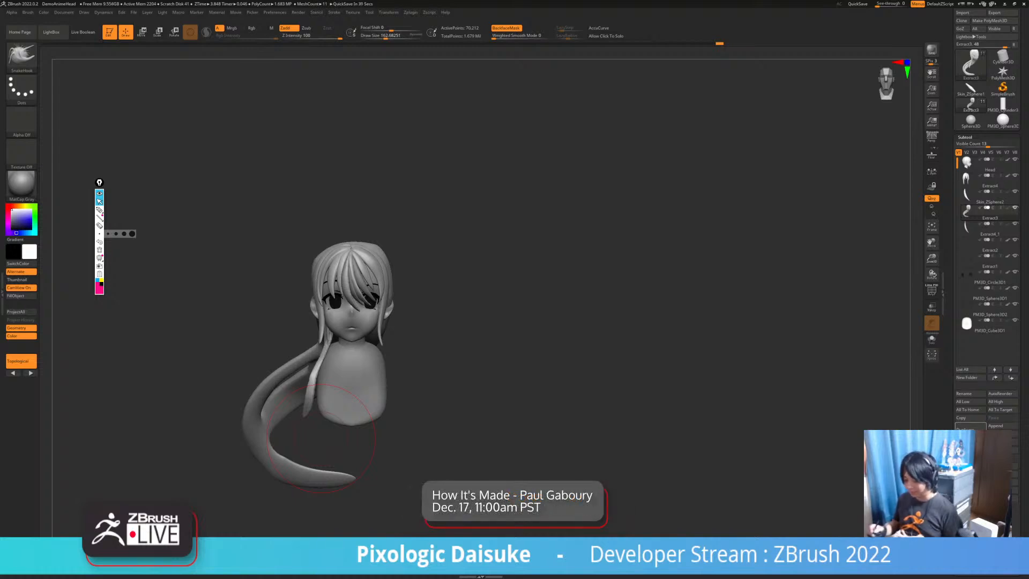
Turn off BackfaceMask and pull the split back strands apart with SnakeHook in the side view
{"action": "right_click_drag", "start_coordinate": [321, 436], "coordinate": [385, 429]}
{"action": "mouse_move", "coordinate": [334, 356]}
{"action": "right_mouse_down", "text": "ctrl"}
{"action": "mouse_move", "coordinate": [343, 418]}
{"action": "mouse_move", "coordinate": [364, 359]}
{"action": "mouse_move", "coordinate": [423, 365]}
{"action": "right_mouse_up", "text": "ctrl"}
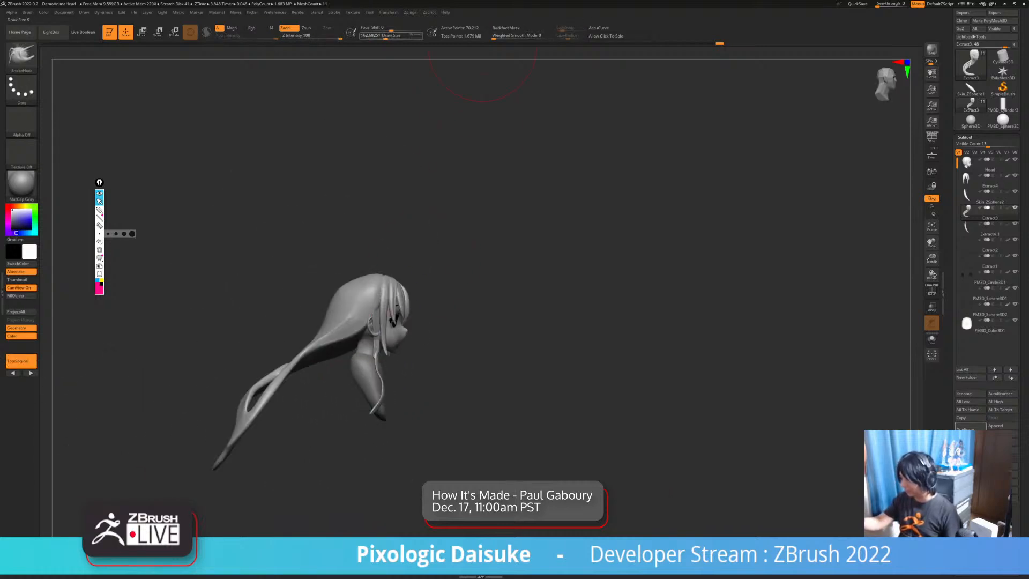
{"action": "left_click_drag", "start_coordinate": [312, 345], "coordinate": [330, 362]}
{"action": "right_click_drag", "start_coordinate": [300, 421], "coordinate": [327, 423]}
{"action": "left_click_drag", "start_coordinate": [279, 390], "coordinate": [277, 399]}
{"action": "mouse_move", "coordinate": [300, 423]}
{"action": "right_mouse_down"}
{"action": "mouse_move", "coordinate": [261, 427]}
{"action": "mouse_move", "coordinate": [316, 426]}
{"action": "mouse_move", "coordinate": [308, 420]}
{"action": "right_mouse_up"}
Reduce the draw size and widen the gap between the two strands near their lower junction
{"action": "left_click", "coordinate": [385, 37]}
{"action": "left_click_drag", "start_coordinate": [258, 403], "coordinate": [240, 407]}
{"action": "right_click_drag", "start_coordinate": [300, 429], "coordinate": [311, 420]}
{"action": "left_click_drag", "start_coordinate": [256, 390], "coordinate": [268, 397]}
{"action": "right_click_drag", "start_coordinate": [300, 426], "coordinate": [281, 413]}
{"action": "mouse_move", "coordinate": [316, 382]}
{"action": "right_mouse_down"}
{"action": "mouse_move", "coordinate": [308, 375]}
{"action": "mouse_move", "coordinate": [307, 413]}
{"action": "right_mouse_up"}
Reduce the draw size further and refine the upper fork and the outline of the hair behind the neck
{"action": "left_click", "coordinate": [383, 38]}
{"action": "right_click_drag", "start_coordinate": [328, 357], "coordinate": [319, 347], "text": "alt"}
{"action": "left_click_drag", "start_coordinate": [285, 370], "coordinate": [295, 366]}
{"action": "mouse_move", "coordinate": [300, 367]}
{"action": "right_mouse_down"}
{"action": "mouse_move", "coordinate": [290, 370]}
{"action": "mouse_move", "coordinate": [302, 370]}
{"action": "right_mouse_up"}
{"action": "left_click_drag", "start_coordinate": [323, 328], "coordinate": [317, 321]}
Turn on BackfaceMask, then adjust and smooth the hair where the two strands fork
{"action": "left_click", "coordinate": [506, 29]}
{"action": "mouse_move", "coordinate": [320, 350]}
{"action": "right_mouse_down"}
{"action": "mouse_move", "coordinate": [329, 347]}
{"action": "mouse_move", "coordinate": [305, 359]}
{"action": "right_mouse_up"}
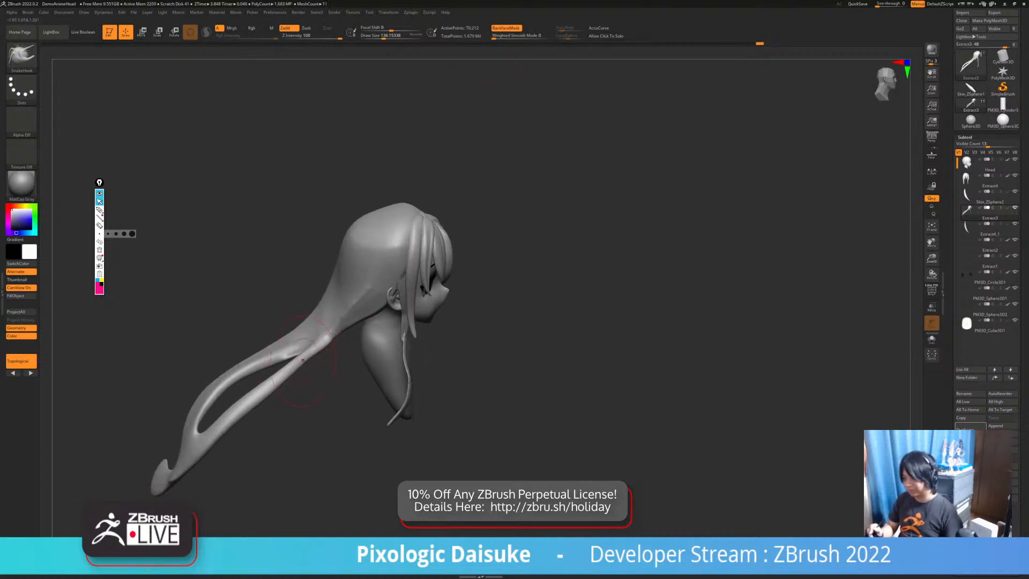
{"action": "right_click_drag", "start_coordinate": [307, 364], "coordinate": [301, 366]}
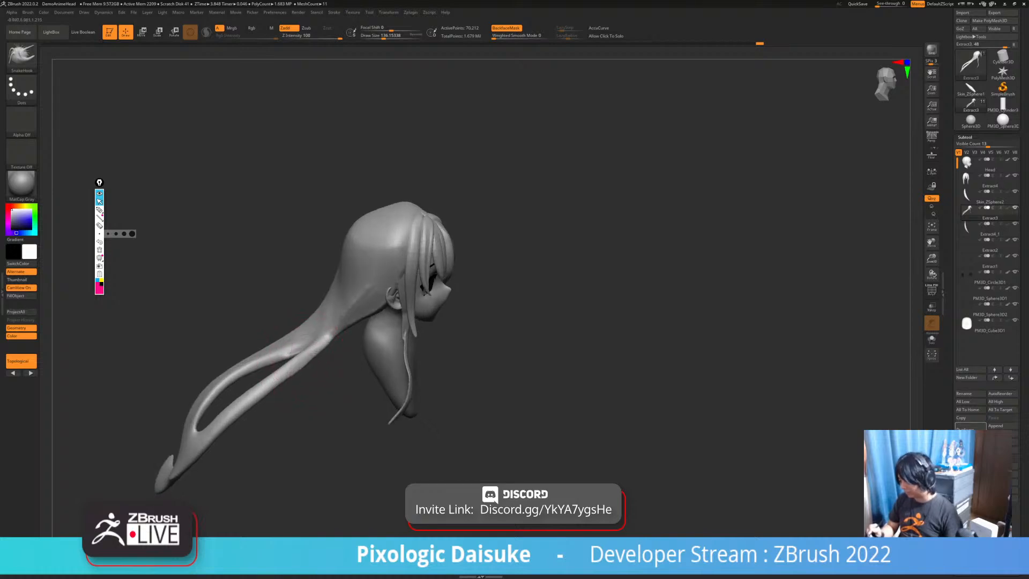
{"action": "mouse_move", "coordinate": [335, 339]}
{"action": "right_mouse_down"}
{"action": "mouse_move", "coordinate": [301, 391]}
{"action": "mouse_move", "coordinate": [307, 343]}
{"action": "right_mouse_up"}
{"action": "mouse_move", "coordinate": [306, 335]}
{"action": "left_mouse_down", "text": "shift"}
{"action": "mouse_move", "coordinate": [300, 342]}
{"action": "mouse_move", "coordinate": [312, 335]}
{"action": "left_mouse_up", "text": "shift"}
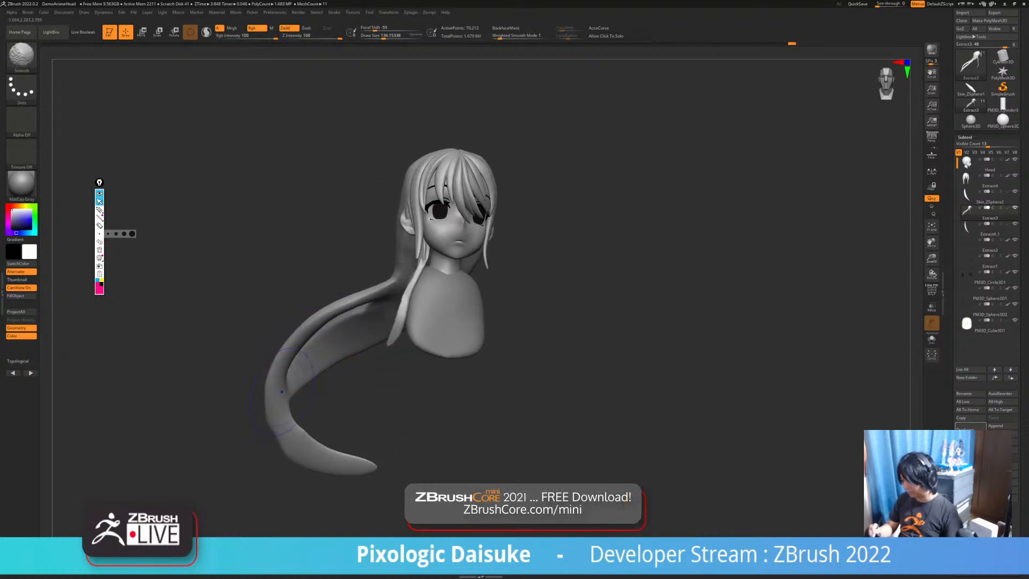
Pull the outer bend of the curved strand outward with SnakeHook and smooth it near the tip
{"action": "right_click_drag", "start_coordinate": [297, 445], "coordinate": [291, 421]}
{"action": "left_click_drag", "start_coordinate": [285, 435], "coordinate": [279, 438]}
{"action": "right_click_drag", "start_coordinate": [284, 447], "coordinate": [288, 431]}
{"action": "left_click_drag", "start_coordinate": [291, 436], "coordinate": [286, 440]}
{"action": "mouse_move", "coordinate": [286, 441]}
{"action": "right_mouse_down", "text": "ctrl"}
{"action": "mouse_move", "coordinate": [294, 411]}
{"action": "mouse_move", "coordinate": [287, 420]}
{"action": "right_mouse_up", "text": "ctrl"}
{"action": "left_click_drag", "start_coordinate": [280, 423], "coordinate": [274, 426]}
{"action": "right_click_drag", "start_coordinate": [274, 426], "coordinate": [293, 420]}
{"action": "left_click_drag", "start_coordinate": [294, 420], "coordinate": [297, 422], "text": "shift"}
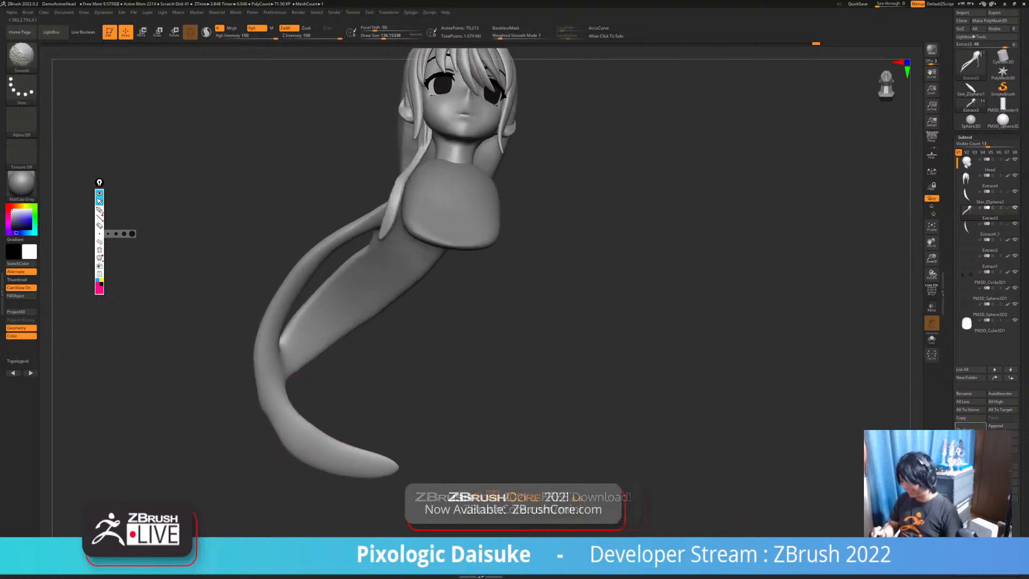
Smooth the lower curved strand and stretch its end into a slender tapered tip with SnakeHook
{"action": "left_click_drag", "start_coordinate": [321, 435], "coordinate": [383, 464], "text": "shift"}
{"action": "mouse_move", "coordinate": [383, 464]}
{"action": "right_mouse_down", "text": "ctrl"}
{"action": "mouse_move", "coordinate": [378, 429]}
{"action": "mouse_move", "coordinate": [383, 460]}
{"action": "mouse_move", "coordinate": [350, 469]}
{"action": "mouse_move", "coordinate": [346, 439]}
{"action": "right_mouse_up", "text": "ctrl"}
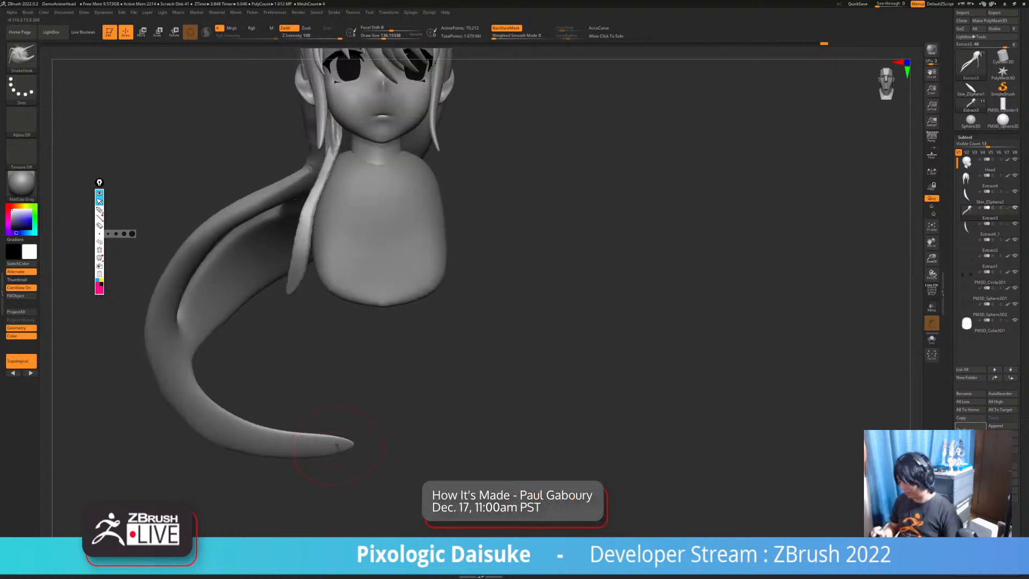
{"action": "key", "text": "shift"}
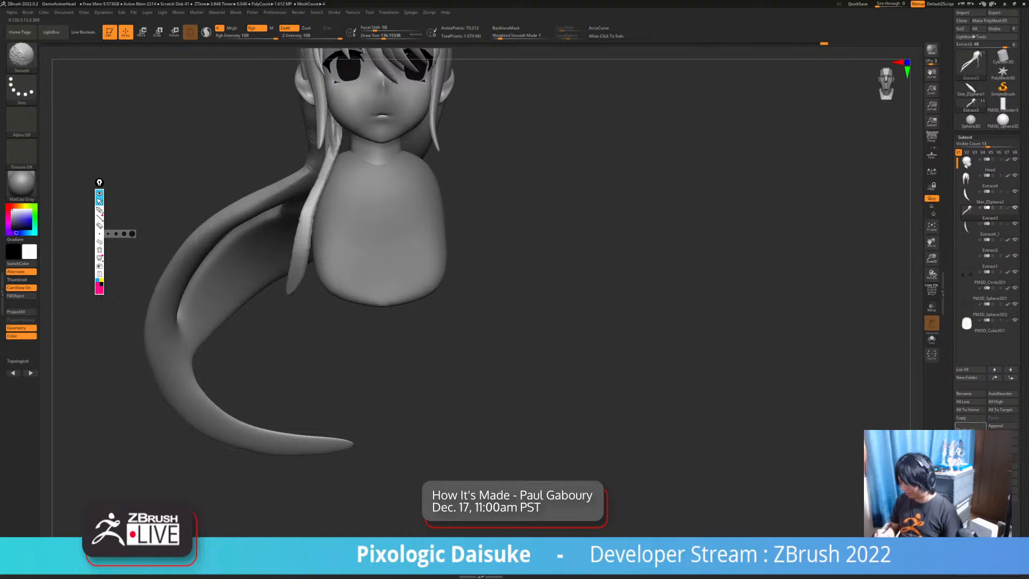
{"action": "mouse_move", "coordinate": [243, 429]}
{"action": "right_mouse_down", "text": "ctrl"}
{"action": "mouse_move", "coordinate": [254, 423]}
{"action": "mouse_move", "coordinate": [275, 436]}
{"action": "right_mouse_up", "text": "ctrl"}
{"action": "right_click_drag", "start_coordinate": [217, 418], "coordinate": [373, 485]}
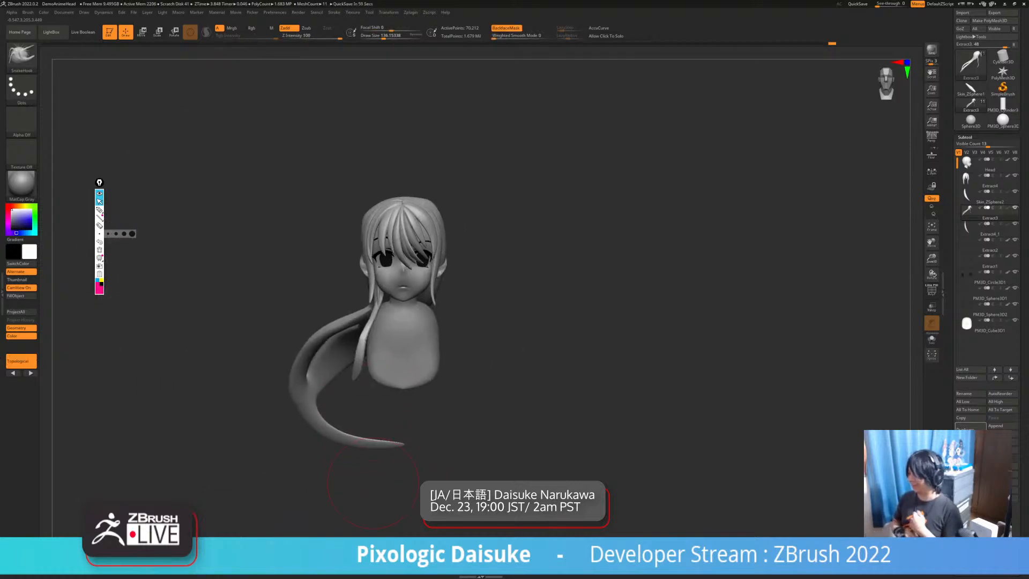
Switch to the DamStandard brush with a draw size of 112 and refine the lower junction of the two strands
{"action": "left_click", "coordinate": [22, 57]}
{"action": "left_click", "coordinate": [129, 94]}
{"action": "mouse_move", "coordinate": [131, 96]}
{"action": "right_mouse_down", "text": "ctrl"}
{"action": "mouse_move", "coordinate": [131, 112]}
{"action": "mouse_move", "coordinate": [140, 88]}
{"action": "right_mouse_up", "text": "ctrl"}
{"action": "left_click_drag", "start_coordinate": [378, 37], "coordinate": [381, 37]}
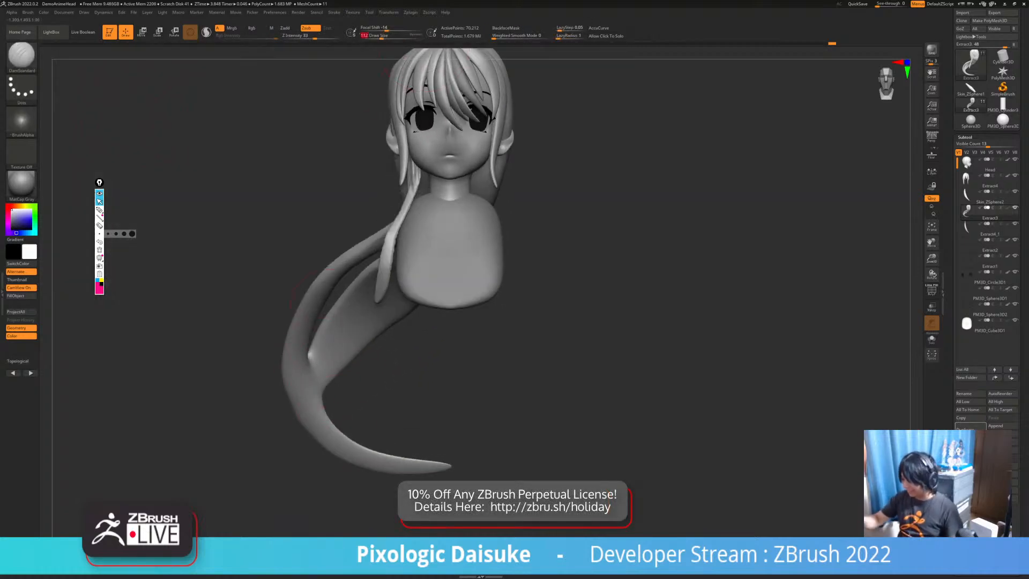
{"action": "right_click_drag", "start_coordinate": [327, 394], "coordinate": [314, 363]}
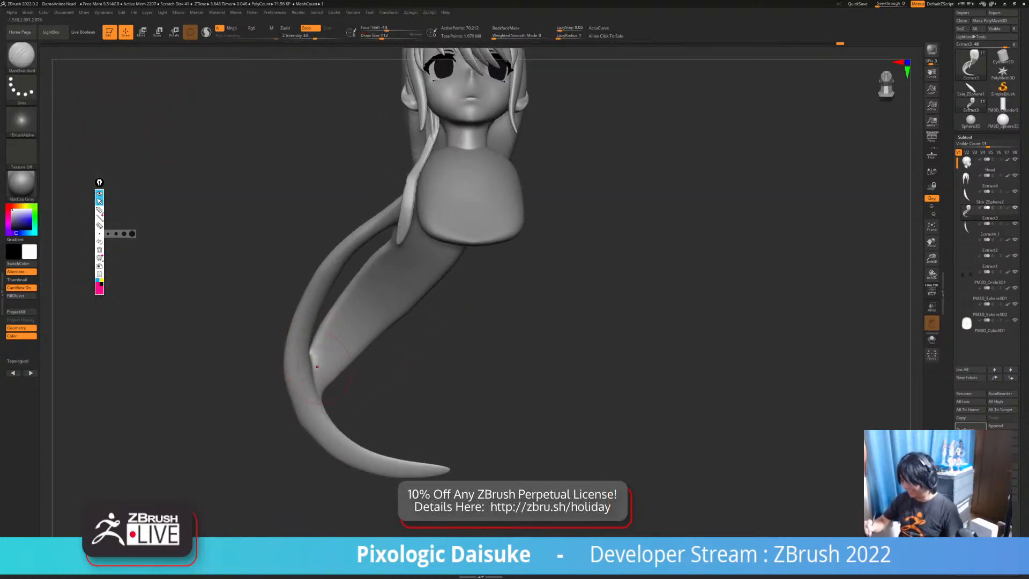
{"action": "right_click_drag", "start_coordinate": [313, 348], "coordinate": [316, 366]}
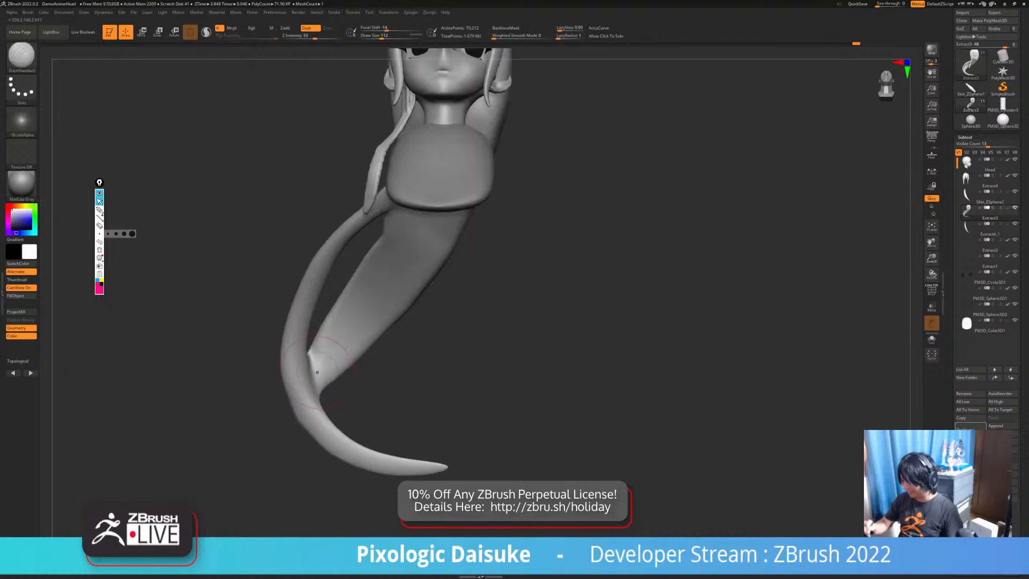
Smooth the lower junction where the thin strand meets the wide strand on the front side
{"action": "left_click_drag", "start_coordinate": [313, 358], "coordinate": [316, 370], "text": "shift"}
{"action": "mouse_move", "coordinate": [316, 370]}
{"action": "right_mouse_down"}
{"action": "mouse_move", "coordinate": [340, 354]}
{"action": "mouse_move", "coordinate": [322, 337]}
{"action": "right_mouse_up"}
{"action": "left_click_drag", "start_coordinate": [320, 333], "coordinate": [316, 344], "text": "shift"}
{"action": "right_click_drag", "start_coordinate": [340, 312], "coordinate": [351, 306]}
{"action": "mouse_move", "coordinate": [351, 307]}
{"action": "right_mouse_down", "text": "ctrl"}
{"action": "mouse_move", "coordinate": [348, 286]}
{"action": "mouse_move", "coordinate": [335, 321]}
{"action": "mouse_move", "coordinate": [369, 282]}
{"action": "mouse_move", "coordinate": [372, 241]}
{"action": "right_mouse_up", "text": "ctrl"}
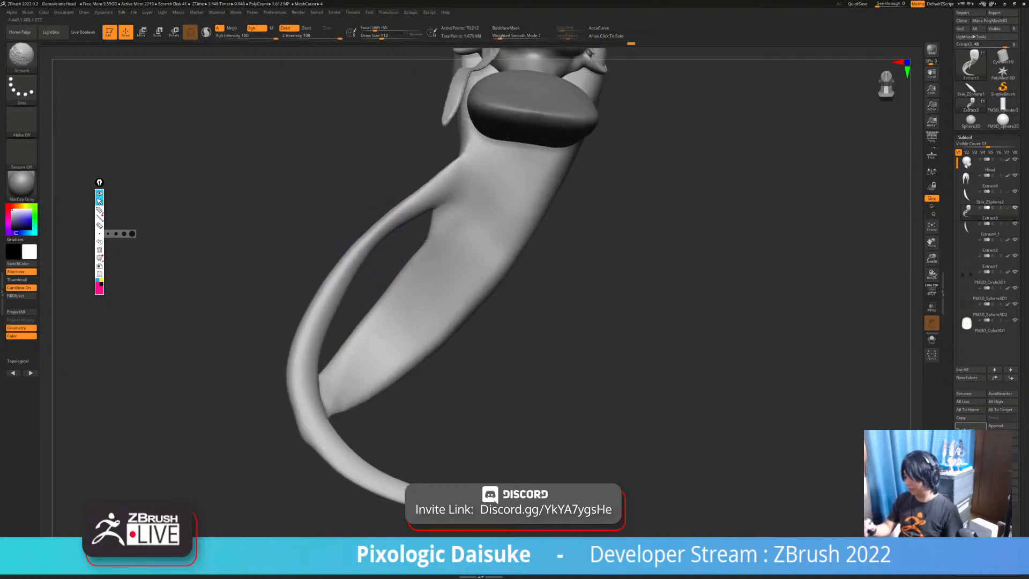
Smooth the thin strand on the back side from the upper fork down to the lower junction
{"action": "right_click_drag", "start_coordinate": [321, 329], "coordinate": [317, 308], "text": "ctrl"}
{"action": "right_click_drag", "start_coordinate": [317, 308], "coordinate": [288, 318]}
{"action": "mouse_move", "coordinate": [321, 398]}
{"action": "right_mouse_down"}
{"action": "mouse_move", "coordinate": [325, 426]}
{"action": "mouse_move", "coordinate": [365, 430]}
{"action": "mouse_move", "coordinate": [436, 402]}
{"action": "right_mouse_up"}
{"action": "mouse_move", "coordinate": [435, 296]}
{"action": "left_mouse_down", "text": "shift"}
{"action": "mouse_move", "coordinate": [440, 320]}
{"action": "mouse_move", "coordinate": [435, 292]}
{"action": "left_mouse_up", "text": "shift"}
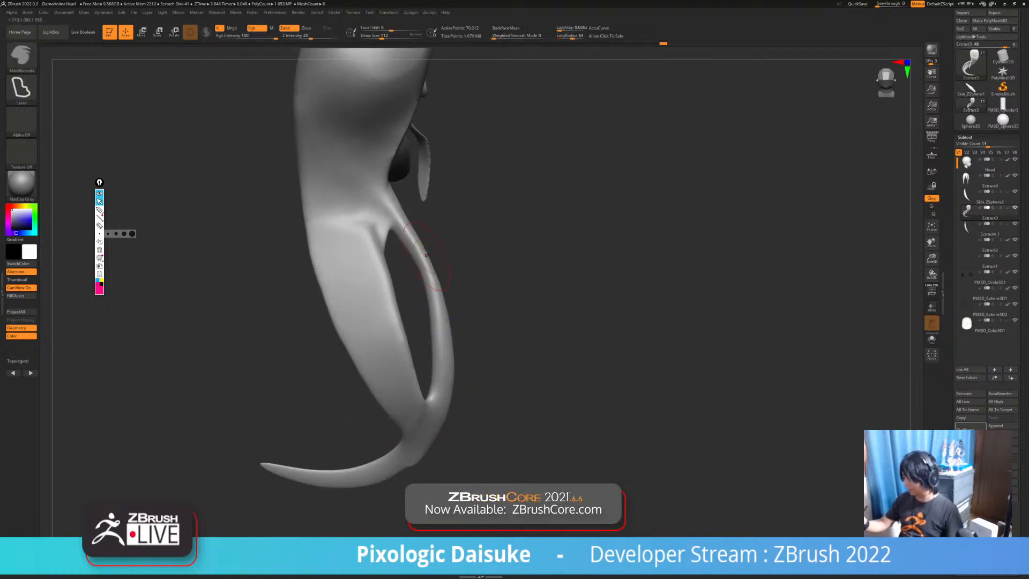
{"action": "left_click_drag", "start_coordinate": [414, 232], "coordinate": [443, 378], "text": "shift"}
{"action": "right_click_drag", "start_coordinate": [444, 378], "coordinate": [477, 383]}
{"action": "left_click_drag", "start_coordinate": [428, 383], "coordinate": [425, 410], "text": "shift"}
{"action": "mouse_move", "coordinate": [472, 348]}
{"action": "right_mouse_down", "text": "alt"}
{"action": "mouse_move", "coordinate": [446, 399]}
{"action": "mouse_move", "coordinate": [351, 387]}
{"action": "mouse_move", "coordinate": [311, 365]}
{"action": "mouse_move", "coordinate": [343, 351]}
{"action": "mouse_move", "coordinate": [413, 387]}
{"action": "mouse_move", "coordinate": [500, 387]}
{"action": "mouse_move", "coordinate": [465, 385]}
{"action": "right_mouse_up", "text": "alt"}
{"action": "mouse_move", "coordinate": [398, 362]}
{"action": "right_mouse_down"}
{"action": "mouse_move", "coordinate": [362, 362]}
{"action": "mouse_move", "coordinate": [417, 351]}
{"action": "right_mouse_up"}
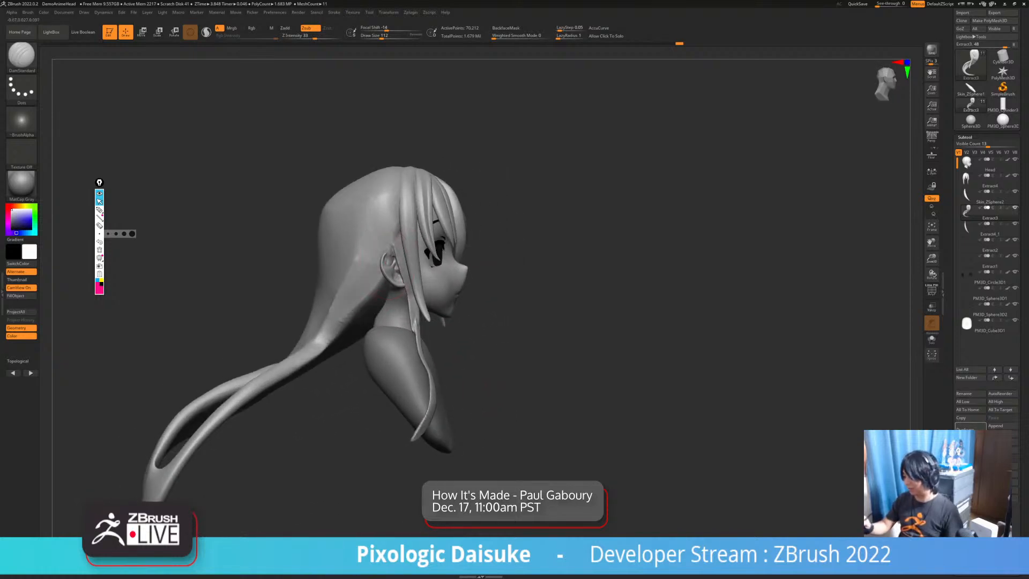
Refine and smooth the lower edge of the back hair behind the ear on the character's right side
{"action": "mouse_move", "coordinate": [394, 259]}
{"action": "right_mouse_down"}
{"action": "mouse_move", "coordinate": [369, 273]}
{"action": "mouse_move", "coordinate": [383, 278]}
{"action": "mouse_move", "coordinate": [375, 289]}
{"action": "right_mouse_up"}
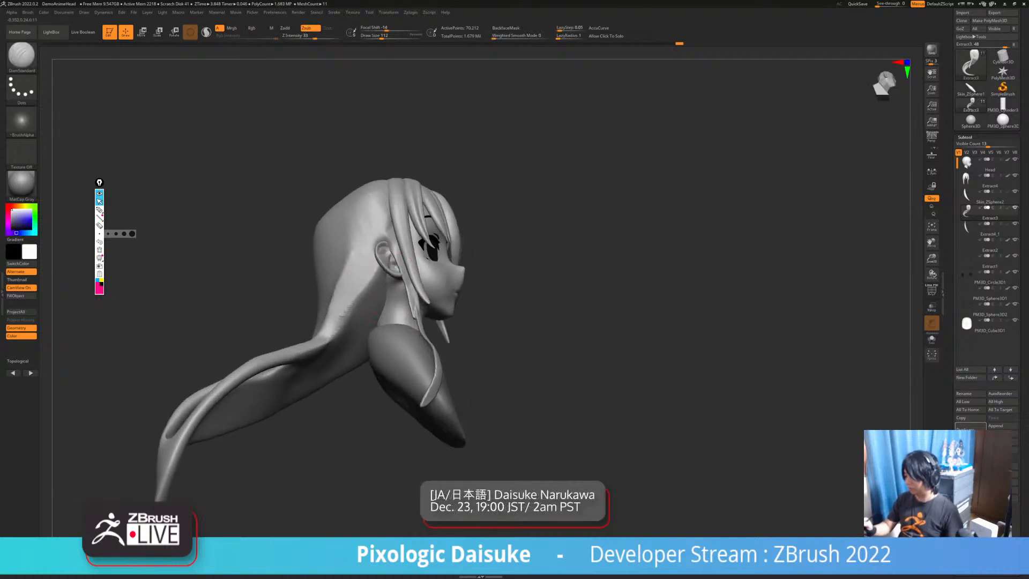
{"action": "mouse_move", "coordinate": [350, 334]}
{"action": "right_mouse_down"}
{"action": "mouse_move", "coordinate": [338, 337]}
{"action": "mouse_move", "coordinate": [380, 298]}
{"action": "mouse_move", "coordinate": [375, 276]}
{"action": "right_mouse_up"}
{"action": "left_click_drag", "start_coordinate": [356, 284], "coordinate": [343, 300], "text": "shift"}
{"action": "mouse_move", "coordinate": [343, 300]}
{"action": "right_mouse_down"}
{"action": "mouse_move", "coordinate": [351, 279]}
{"action": "mouse_move", "coordinate": [368, 338]}
{"action": "mouse_move", "coordinate": [321, 316]}
{"action": "mouse_move", "coordinate": [417, 279]}
{"action": "mouse_move", "coordinate": [257, 365]}
{"action": "mouse_move", "coordinate": [204, 359]}
{"action": "right_mouse_up"}
{"action": "key", "text": "shift"}
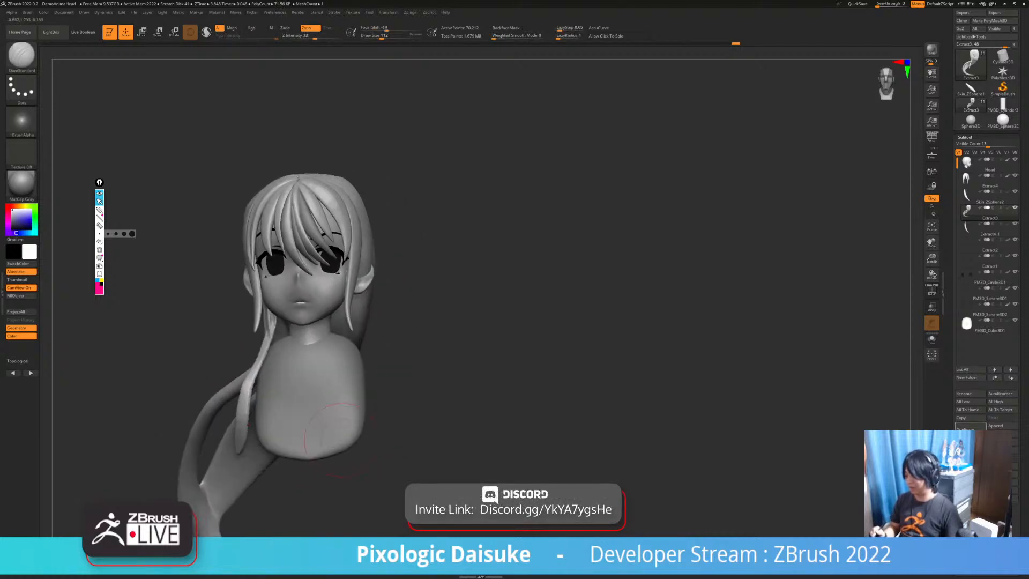
Adjust the hair edge around the other ear with DamStandard and smooth the side surface of the back hair
{"action": "right_click_drag", "start_coordinate": [385, 419], "coordinate": [300, 416]}
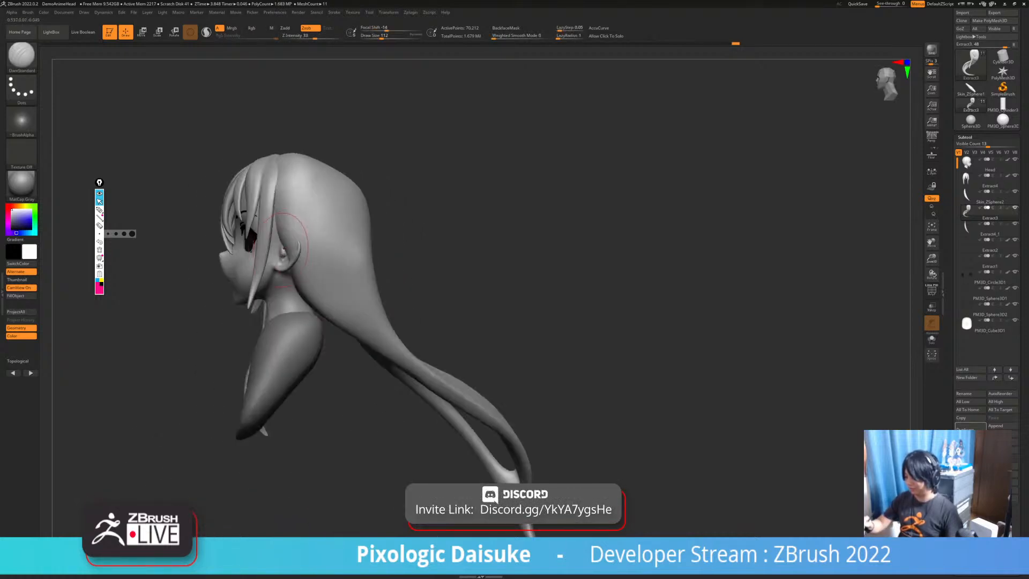
{"action": "mouse_move", "coordinate": [285, 245]}
{"action": "left_mouse_down"}
{"action": "mouse_move", "coordinate": [297, 238]}
{"action": "mouse_move", "coordinate": [290, 244]}
{"action": "left_mouse_up"}
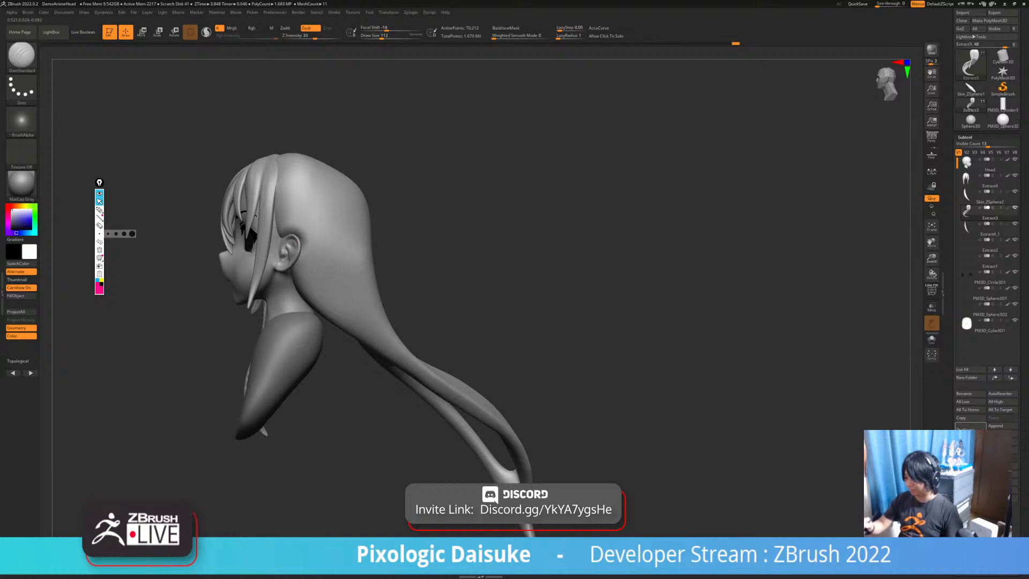
{"action": "mouse_move", "coordinate": [321, 418]}
{"action": "right_mouse_down"}
{"action": "mouse_move", "coordinate": [434, 418]}
{"action": "mouse_move", "coordinate": [417, 421]}
{"action": "right_mouse_up"}
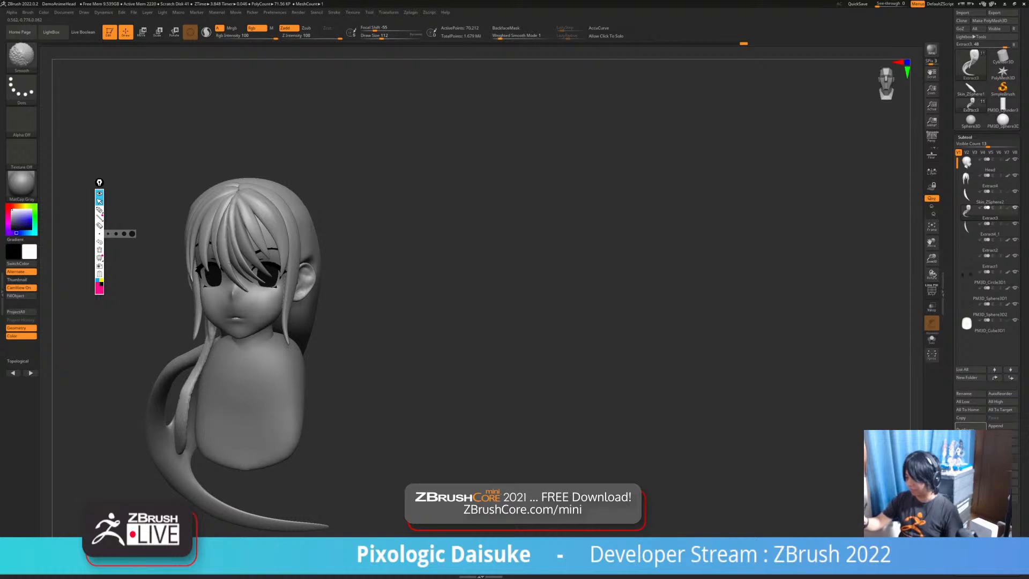
{"action": "right_click_drag", "start_coordinate": [376, 418], "coordinate": [482, 428]}
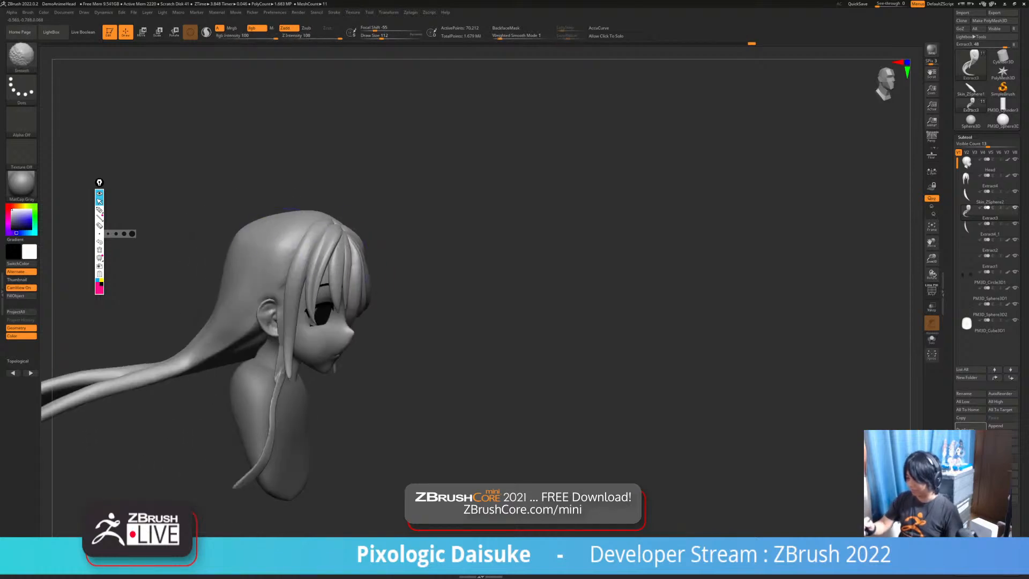
{"action": "right_click_drag", "start_coordinate": [284, 257], "coordinate": [311, 255]}
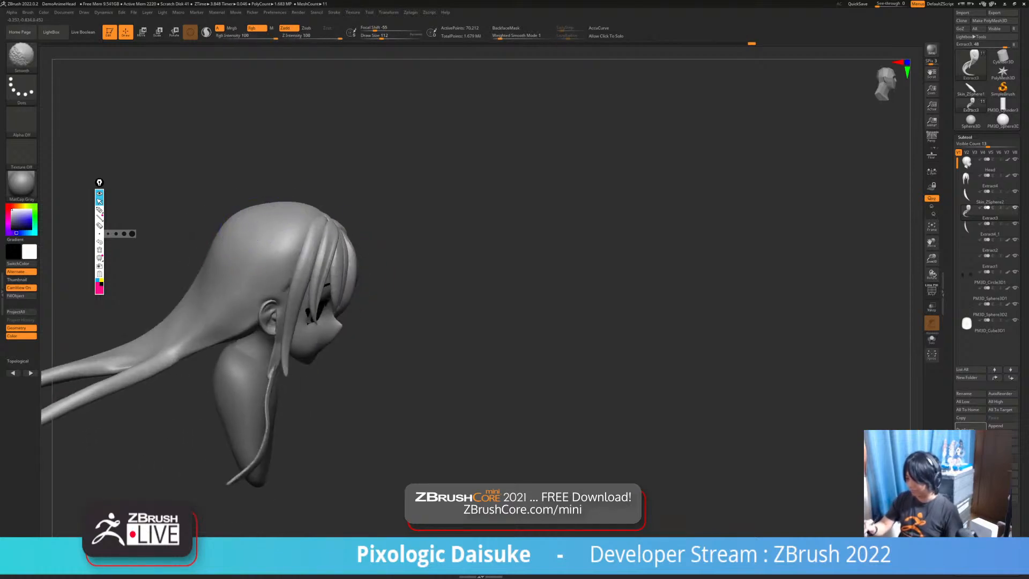
{"action": "mouse_move", "coordinate": [482, 370]}
{"action": "right_mouse_down", "text": "shift"}
{"action": "mouse_move", "coordinate": [397, 367]}
{"action": "mouse_move", "coordinate": [420, 391]}
{"action": "mouse_move", "coordinate": [383, 370]}
{"action": "right_mouse_up", "text": "shift"}
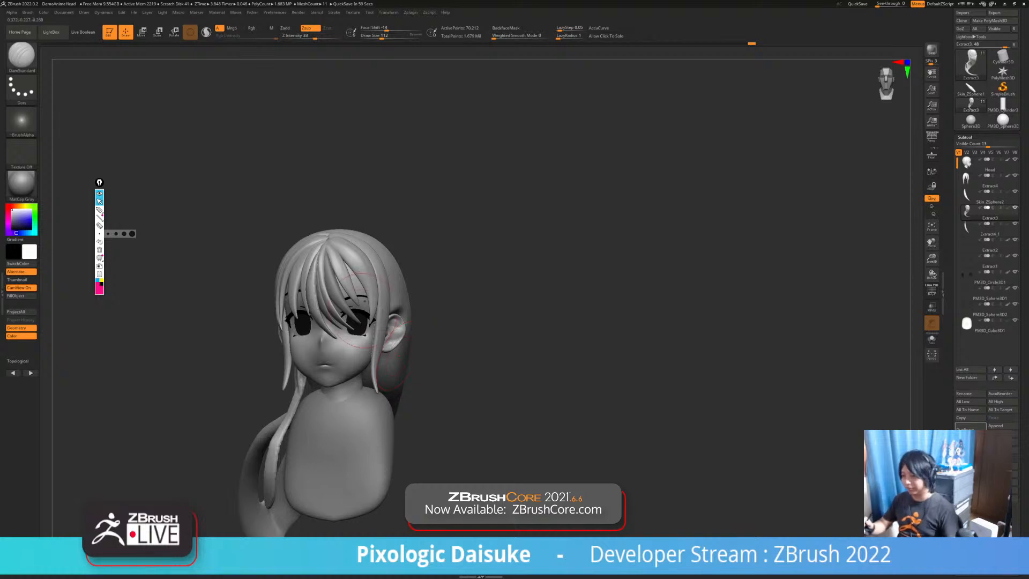
Remesh the back hair with ZRemesher and subdivide it twice
{"action": "mouse_move", "coordinate": [349, 301]}
{"action": "right_mouse_down", "text": "ctrl"}
{"action": "mouse_move", "coordinate": [310, 315]}
{"action": "mouse_move", "coordinate": [385, 330]}
{"action": "right_mouse_up", "text": "ctrl"}
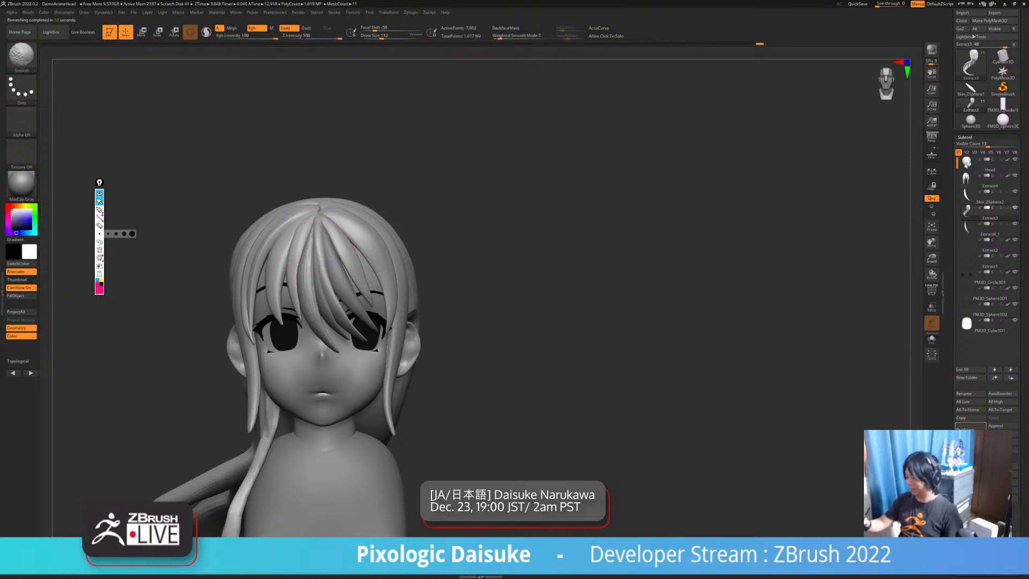
{"action": "key", "text": "ctrl+d"}
{"action": "key", "text": "ctrl+d"}
{"action": "key", "text": "shift"}
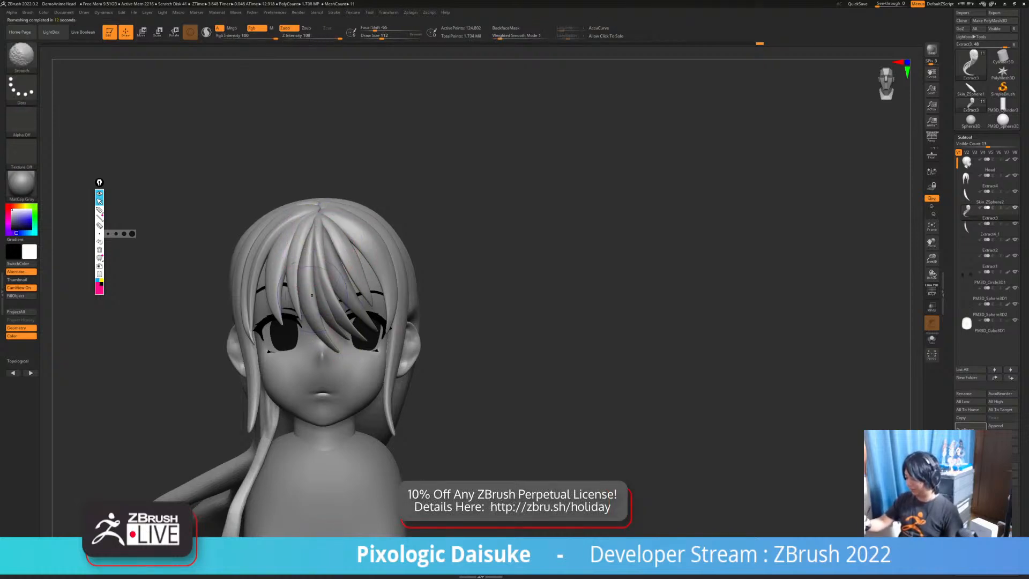
{"action": "mouse_move", "coordinate": [466, 198]}
{"action": "left_mouse_down"}
{"action": "mouse_move", "coordinate": [424, 230]}
{"action": "mouse_move", "coordinate": [407, 203]}
{"action": "mouse_move", "coordinate": [460, 199]}
{"action": "left_mouse_up"}
Select the central bang strand Extract4_1, remesh it and subdivide it twice
{"action": "right_click_drag", "start_coordinate": [327, 278], "coordinate": [327, 322], "text": "ctrl"}
{"action": "left_click", "coordinate": [343, 236], "text": "alt"}
{"action": "left_click", "coordinate": [317, 258], "text": "alt"}
{"action": "key", "text": "z"}
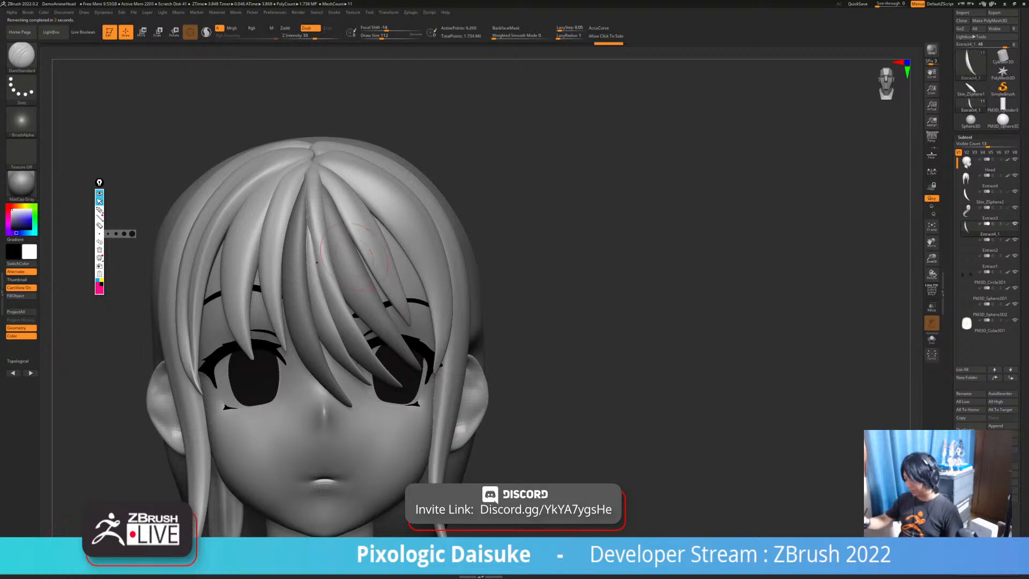
{"action": "key", "text": "ctrl+d"}
{"action": "key", "text": "ctrl+d"}
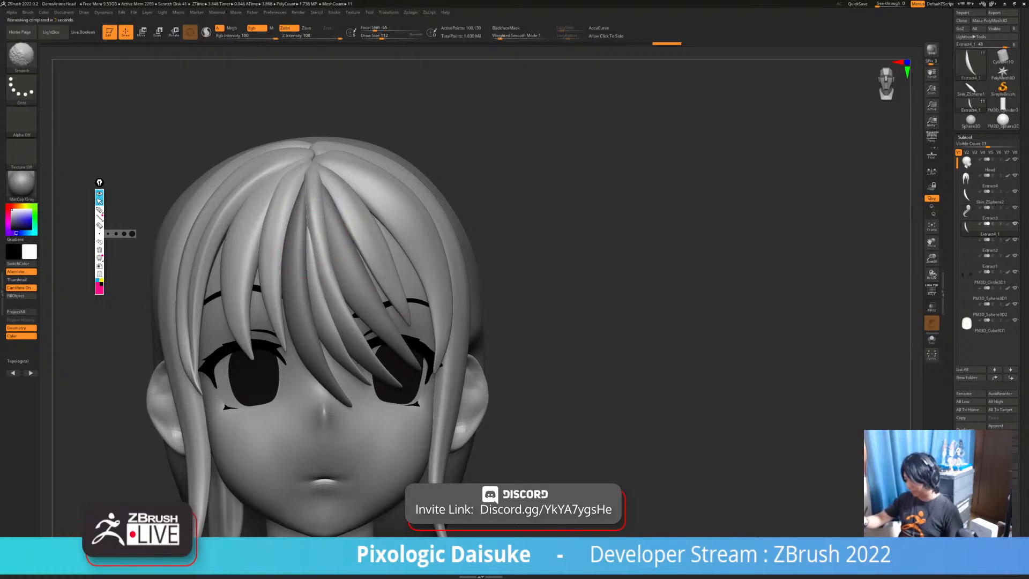
Select the front hair Extract4 and examine it from the front, above and the side
{"action": "mouse_move", "coordinate": [616, 300]}
{"action": "right_mouse_down", "text": "ctrl"}
{"action": "mouse_move", "coordinate": [616, 268]}
{"action": "mouse_move", "coordinate": [536, 257]}
{"action": "mouse_move", "coordinate": [513, 283]}
{"action": "mouse_move", "coordinate": [581, 295]}
{"action": "right_mouse_up", "text": "ctrl"}
{"action": "left_click", "coordinate": [423, 257], "text": "alt"}
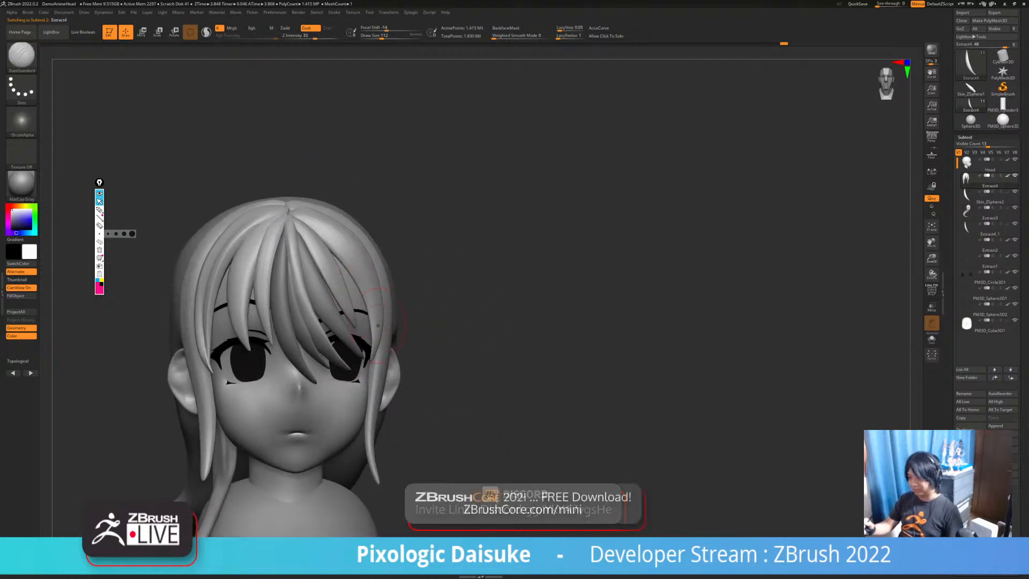
{"action": "right_click_drag", "start_coordinate": [378, 325], "coordinate": [399, 383]}
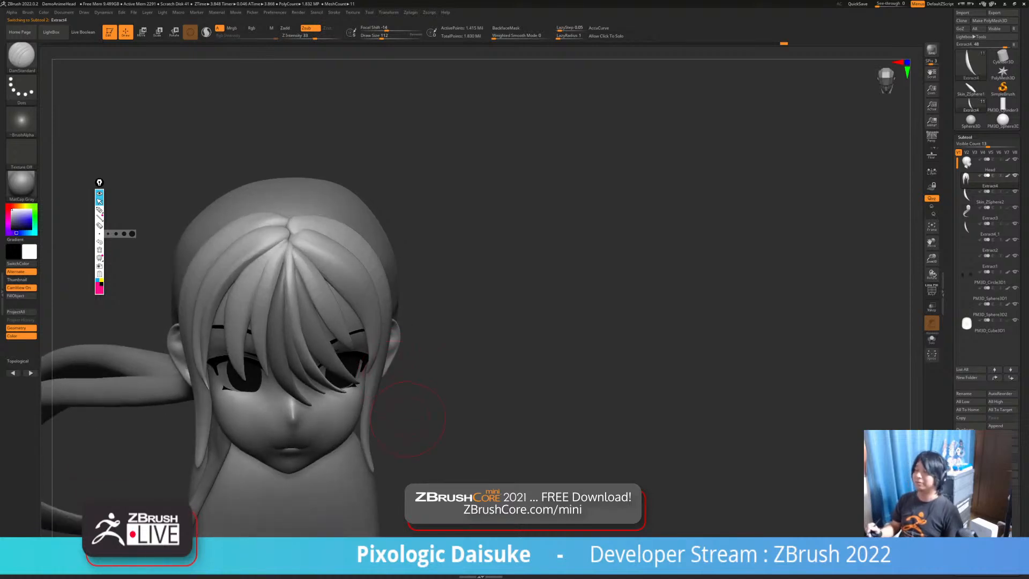
{"action": "right_click_drag", "start_coordinate": [407, 418], "coordinate": [417, 392]}
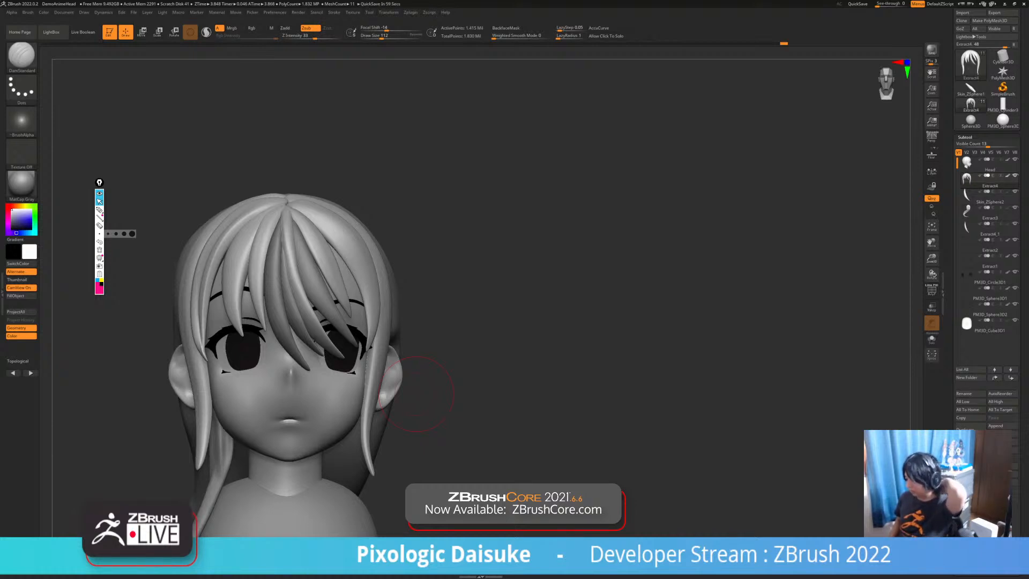
{"action": "right_click_drag", "start_coordinate": [416, 394], "coordinate": [530, 381]}
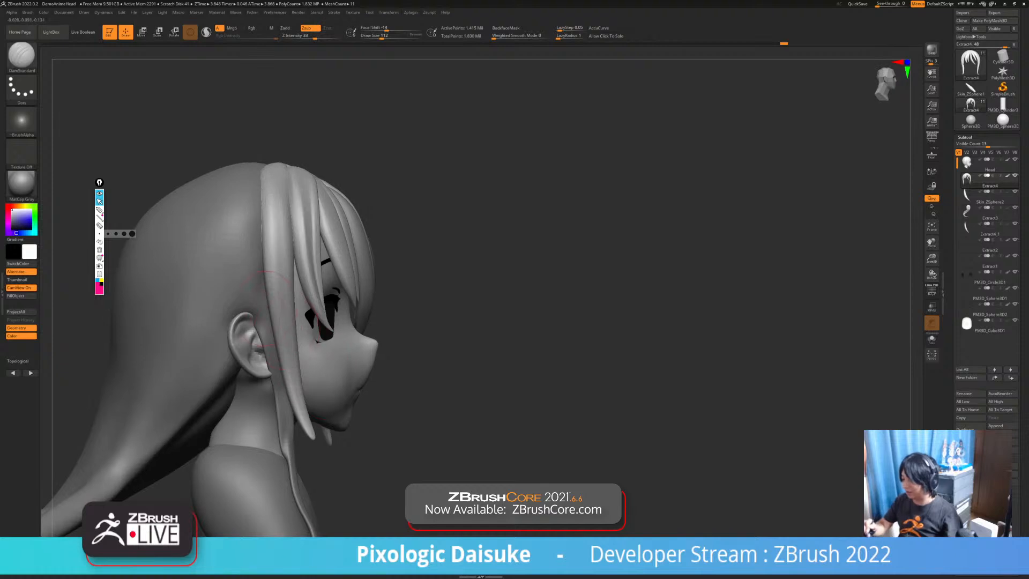
Select the back hair and build up its surface above the ear, beside the front side strand, with ClayBuildup
{"action": "left_click", "coordinate": [251, 298], "text": "alt"}
{"action": "mouse_move", "coordinate": [284, 302]}
{"action": "right_mouse_down"}
{"action": "mouse_move", "coordinate": [258, 306]}
{"action": "mouse_move", "coordinate": [295, 304]}
{"action": "right_mouse_up"}
{"action": "right_click_drag", "start_coordinate": [272, 267], "coordinate": [300, 269]}
{"action": "mouse_move", "coordinate": [214, 214]}
{"action": "right_mouse_down"}
{"action": "mouse_move", "coordinate": [217, 233]}
{"action": "mouse_move", "coordinate": [229, 236]}
{"action": "right_mouse_up"}
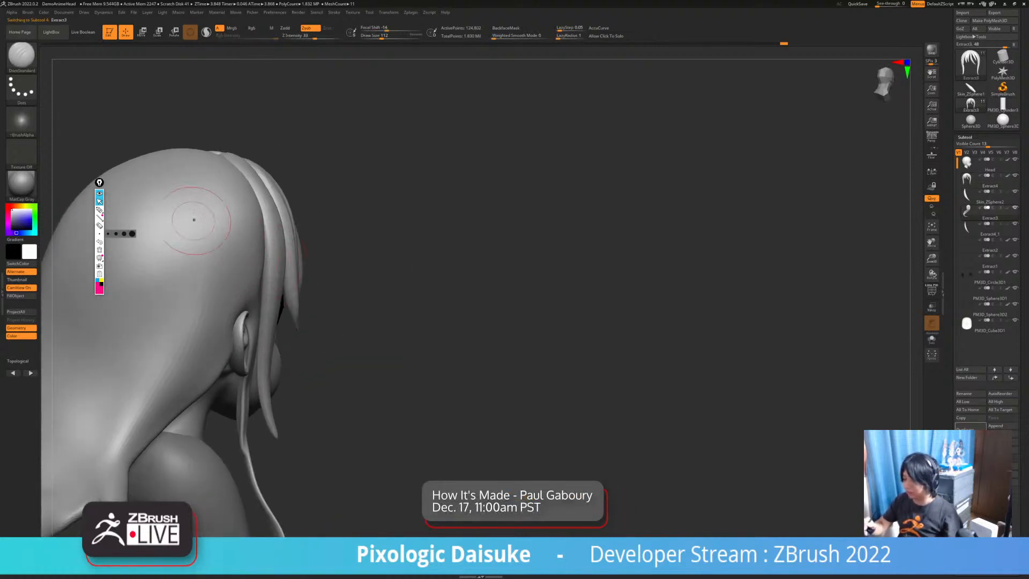
{"action": "left_click", "coordinate": [22, 56]}
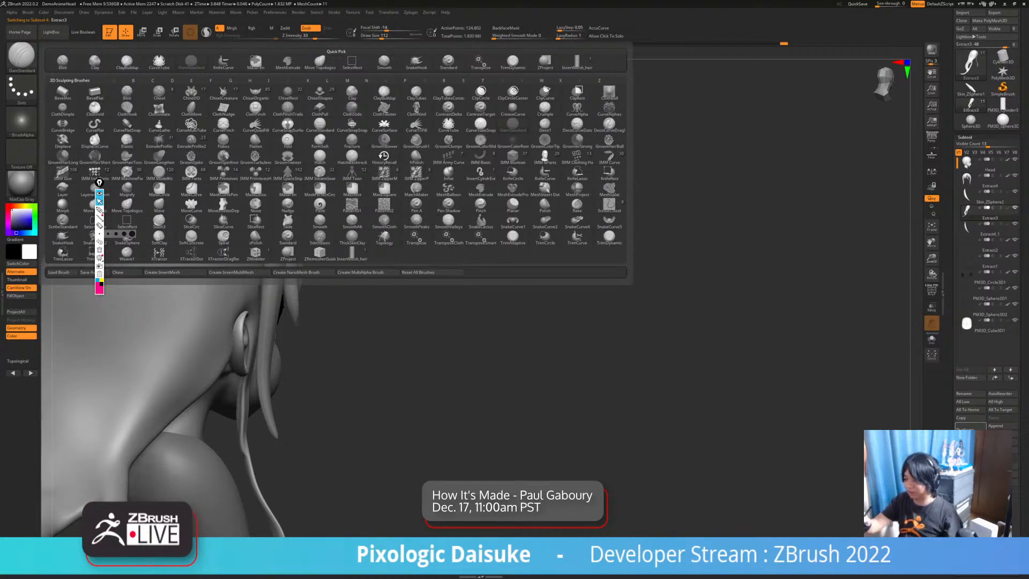
{"action": "left_click", "coordinate": [384, 92]}
{"action": "right_click_drag", "start_coordinate": [278, 249], "coordinate": [260, 243]}
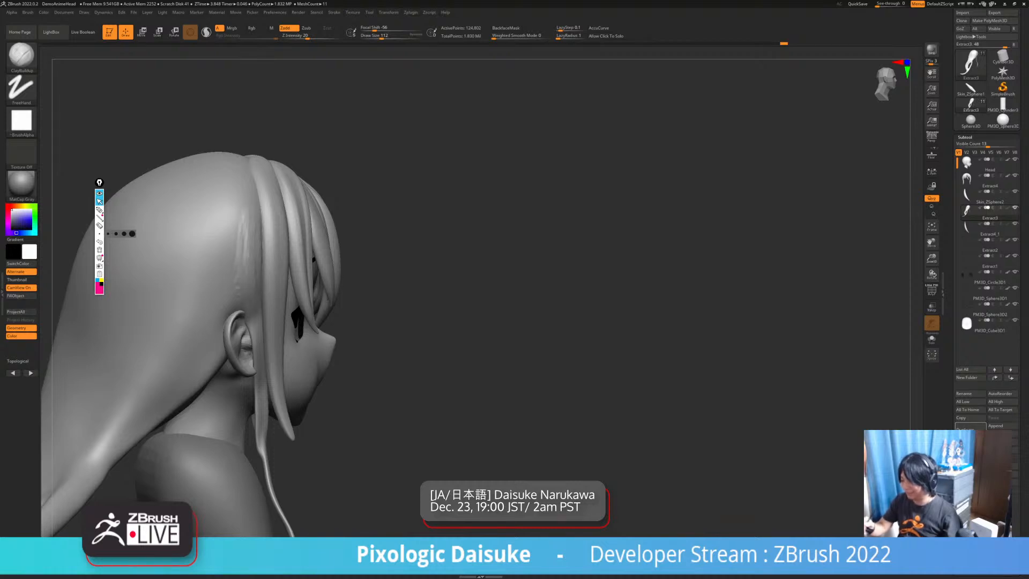
{"action": "right_click_drag", "start_coordinate": [263, 245], "coordinate": [239, 250]}
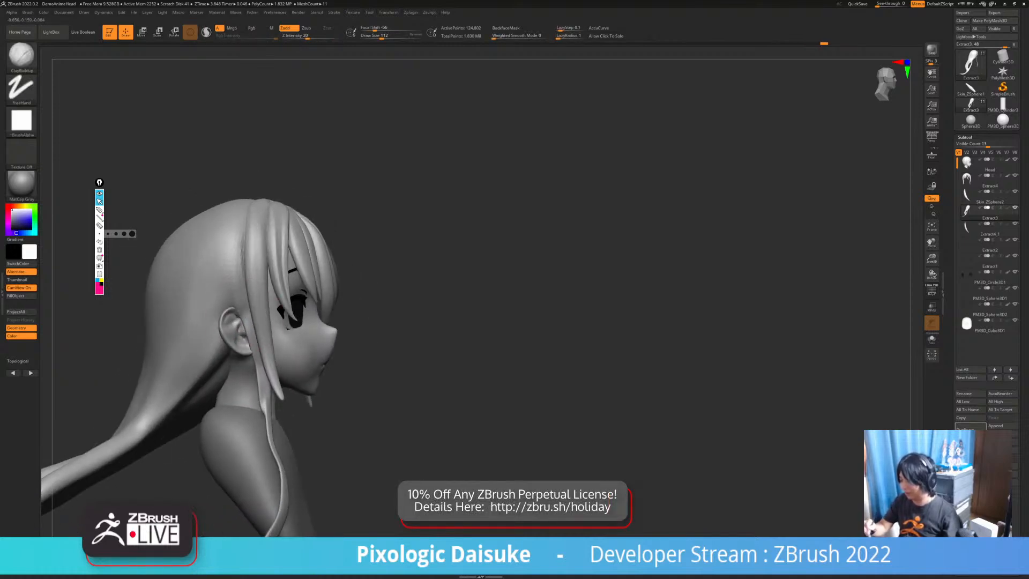
Smooth the built-up hair surface around the top of the ear
{"action": "key", "text": "shift"}
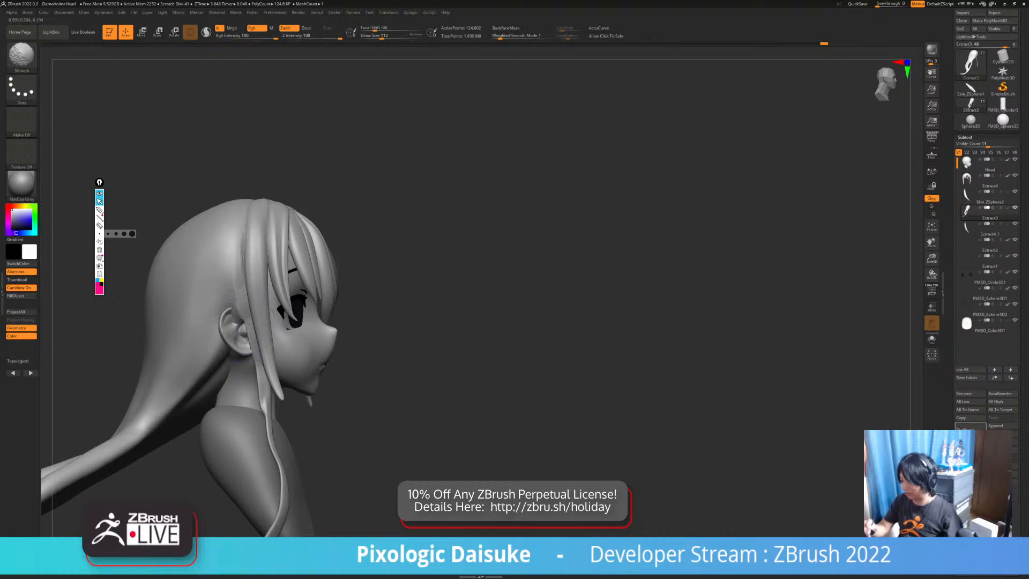
{"action": "left_click_drag", "start_coordinate": [246, 329], "coordinate": [244, 311], "text": "shift"}
{"action": "key", "text": "shift"}
{"action": "right_click_drag", "start_coordinate": [254, 276], "coordinate": [187, 273]}
{"action": "right_click_drag", "start_coordinate": [305, 322], "coordinate": [306, 337], "text": "ctrl"}
{"action": "mouse_move", "coordinate": [358, 370]}
{"action": "right_mouse_down"}
{"action": "mouse_move", "coordinate": [257, 372]}
{"action": "mouse_move", "coordinate": [370, 373]}
{"action": "mouse_move", "coordinate": [288, 398]}
{"action": "right_mouse_up"}
Smooth the back of the hair between the head and the upper fork
{"action": "mouse_move", "coordinate": [429, 322]}
{"action": "left_mouse_down"}
{"action": "mouse_move", "coordinate": [482, 333]}
{"action": "mouse_move", "coordinate": [493, 365]}
{"action": "left_mouse_up"}
{"action": "left_click_drag", "start_coordinate": [455, 332], "coordinate": [520, 270], "text": "alt"}
{"action": "left_click_drag", "start_coordinate": [284, 359], "coordinate": [290, 366], "text": "shift"}
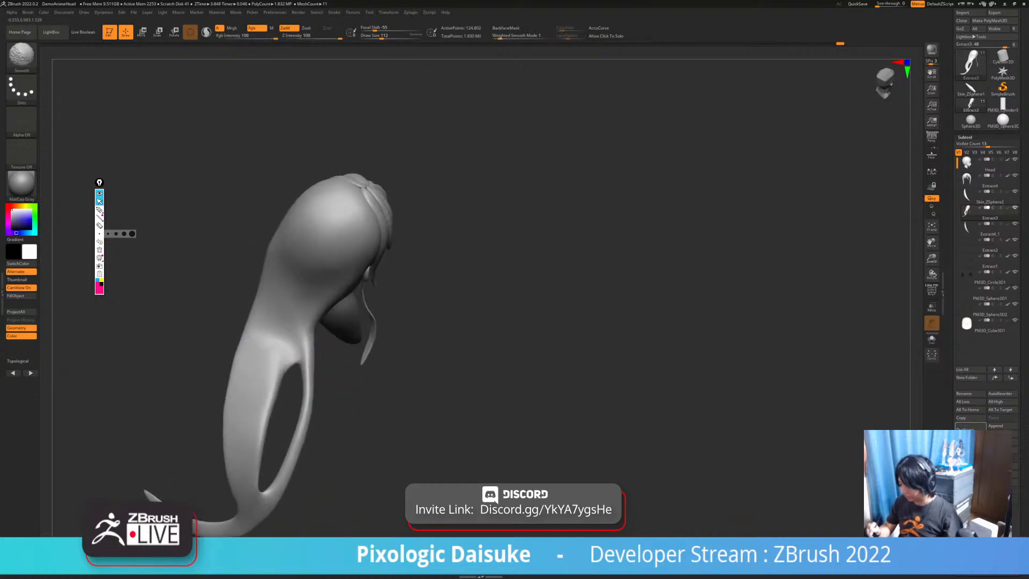
{"action": "left_click_drag", "start_coordinate": [252, 327], "coordinate": [270, 348], "text": "shift"}
{"action": "left_click_drag", "start_coordinate": [375, 343], "coordinate": [428, 343]}
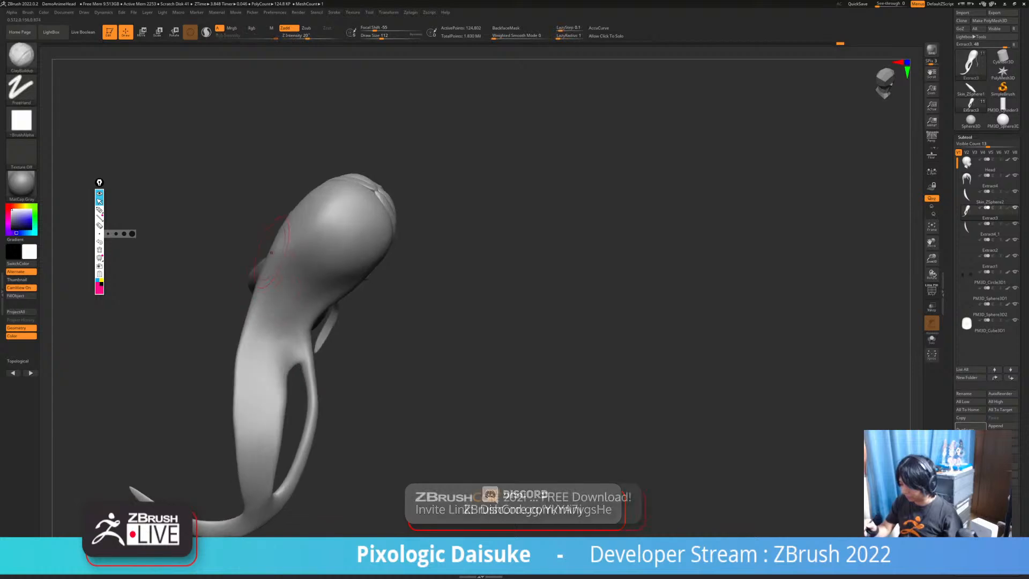
Build up and smooth the wide back strand beside the upper fork with ClayBuildup, and reduce the draw size to about 83
{"action": "mouse_move", "coordinate": [214, 359]}
{"action": "left_mouse_down"}
{"action": "mouse_move", "coordinate": [190, 346]}
{"action": "mouse_move", "coordinate": [236, 362]}
{"action": "mouse_move", "coordinate": [231, 445]}
{"action": "left_mouse_up"}
{"action": "mouse_move", "coordinate": [348, 447]}
{"action": "left_mouse_down"}
{"action": "mouse_move", "coordinate": [299, 456]}
{"action": "mouse_move", "coordinate": [321, 445]}
{"action": "mouse_move", "coordinate": [279, 439]}
{"action": "mouse_move", "coordinate": [306, 431]}
{"action": "mouse_move", "coordinate": [303, 450]}
{"action": "left_mouse_up"}
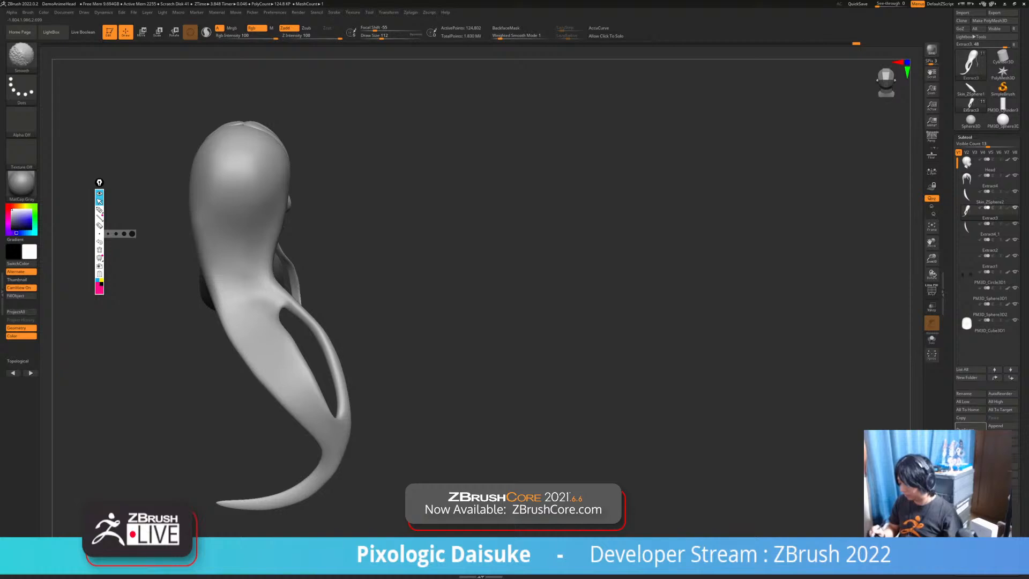
{"action": "mouse_move", "coordinate": [407, 289]}
{"action": "left_mouse_down", "text": "alt"}
{"action": "mouse_move", "coordinate": [423, 331]}
{"action": "mouse_move", "coordinate": [257, 316]}
{"action": "mouse_move", "coordinate": [370, 325]}
{"action": "left_mouse_up", "text": "alt"}
{"action": "mouse_move", "coordinate": [249, 351]}
{"action": "left_mouse_down"}
{"action": "mouse_move", "coordinate": [241, 377]}
{"action": "mouse_move", "coordinate": [244, 359]}
{"action": "mouse_move", "coordinate": [239, 375]}
{"action": "mouse_move", "coordinate": [234, 355]}
{"action": "mouse_move", "coordinate": [233, 373]}
{"action": "left_mouse_up"}
{"action": "key", "text": "shift"}
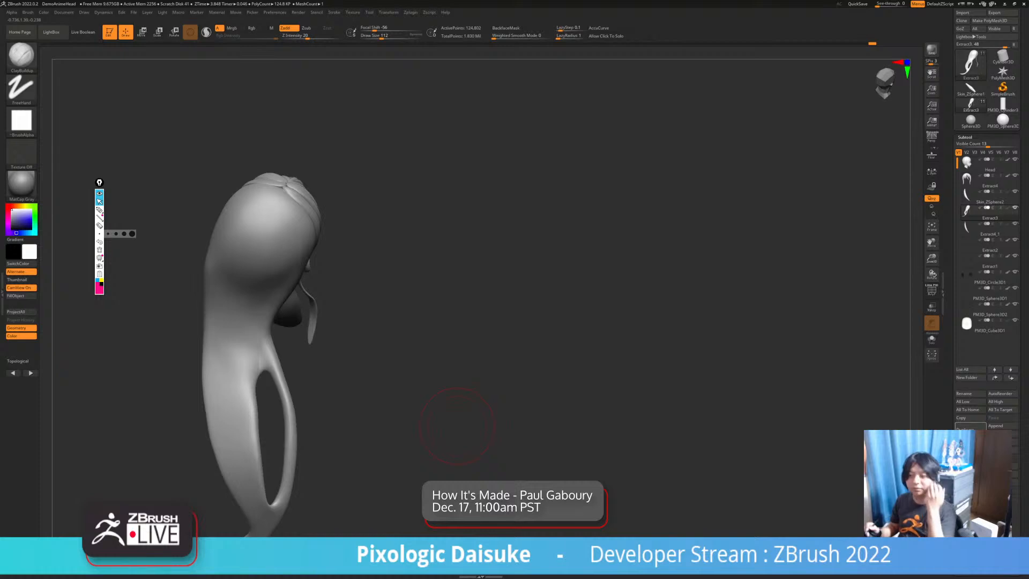
{"action": "left_click", "coordinate": [378, 36]}
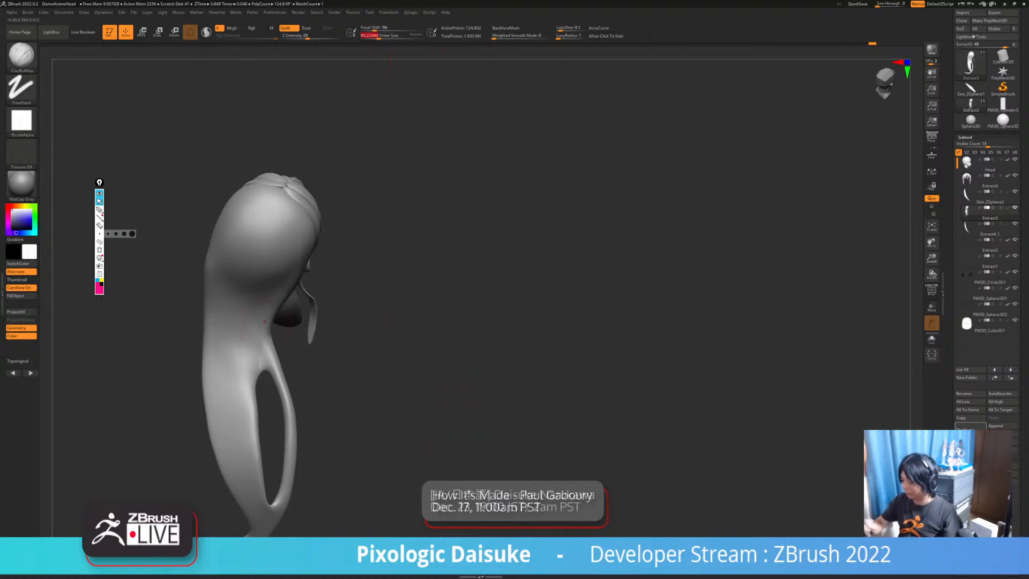
Build up the back hair just above the upper fork with ClayBuildup strokes and smooth the strokes into the strand
{"action": "left_click_drag", "start_coordinate": [262, 335], "coordinate": [234, 369]}
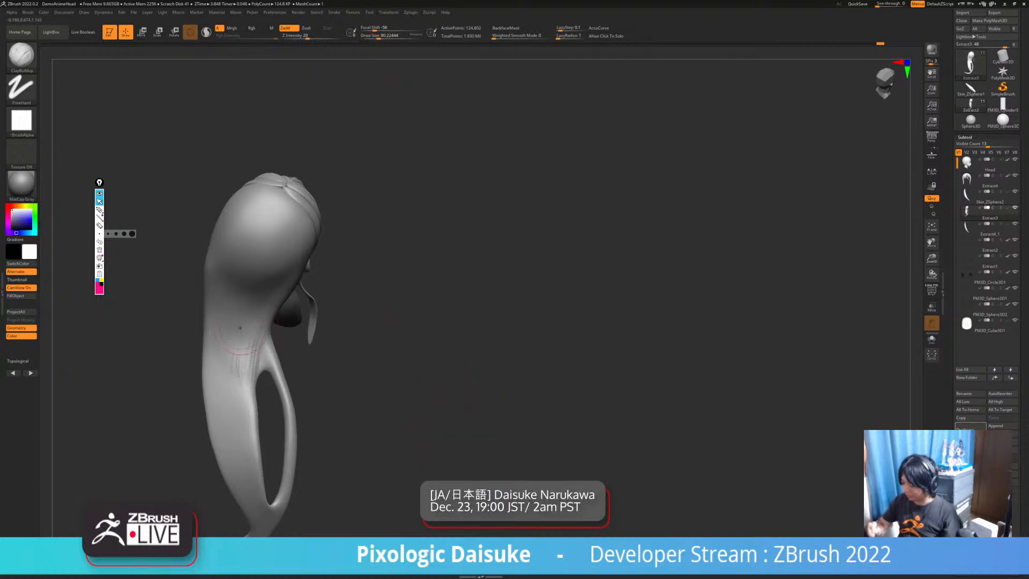
{"action": "left_click_drag", "start_coordinate": [343, 343], "coordinate": [343, 311]}
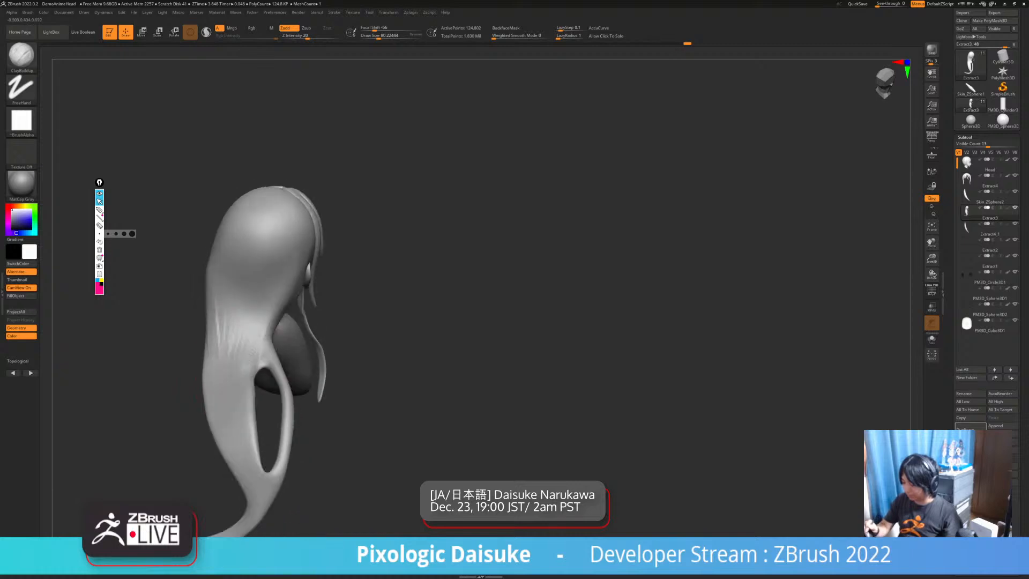
{"action": "left_click_drag", "start_coordinate": [220, 314], "coordinate": [218, 341], "text": "shift"}
Examine the overall hair silhouette from the front, the side and the back, including the flow of the long forked strand
{"action": "mouse_move", "coordinate": [258, 375]}
{"action": "right_mouse_down", "text": "ctrl"}
{"action": "mouse_move", "coordinate": [260, 316]}
{"action": "mouse_move", "coordinate": [375, 321]}
{"action": "mouse_move", "coordinate": [375, 342]}
{"action": "mouse_move", "coordinate": [445, 449]}
{"action": "mouse_move", "coordinate": [390, 419]}
{"action": "mouse_move", "coordinate": [461, 412]}
{"action": "mouse_move", "coordinate": [386, 445]}
{"action": "mouse_move", "coordinate": [391, 488]}
{"action": "right_mouse_up", "text": "ctrl"}
{"action": "right_click_drag", "start_coordinate": [391, 488], "coordinate": [367, 482]}
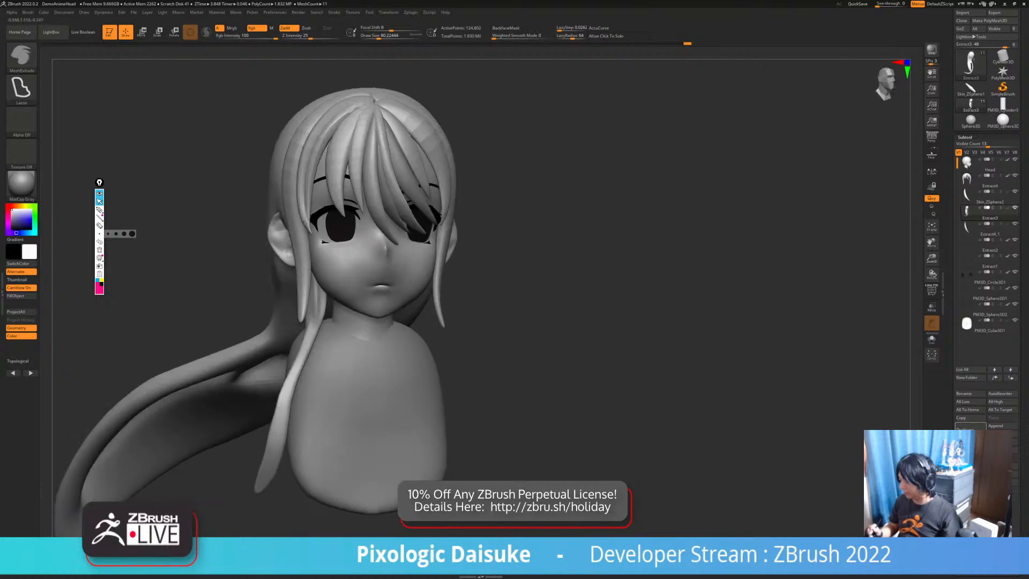
{"action": "right_click_drag", "start_coordinate": [311, 145], "coordinate": [292, 198], "text": "alt"}
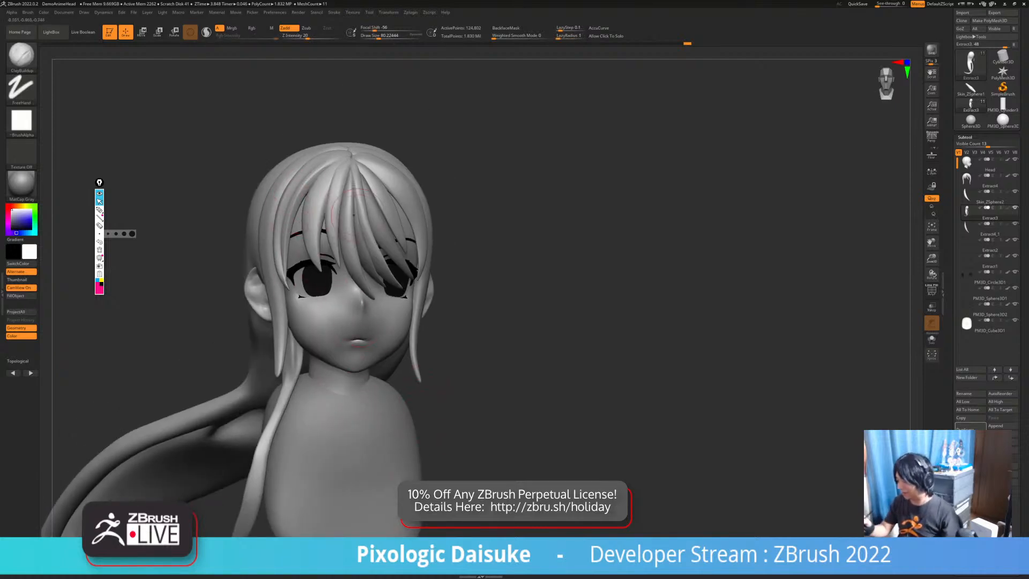
{"action": "mouse_move", "coordinate": [439, 420]}
{"action": "right_mouse_down", "text": "ctrl"}
{"action": "mouse_move", "coordinate": [426, 345]}
{"action": "mouse_move", "coordinate": [365, 349]}
{"action": "mouse_move", "coordinate": [453, 348]}
{"action": "right_mouse_up", "text": "ctrl"}
{"action": "mouse_move", "coordinate": [453, 348]}
{"action": "right_mouse_down", "text": "alt"}
{"action": "mouse_move", "coordinate": [458, 323]}
{"action": "mouse_move", "coordinate": [412, 323]}
{"action": "mouse_move", "coordinate": [445, 322]}
{"action": "right_mouse_up", "text": "alt"}
{"action": "key", "text": "shift"}
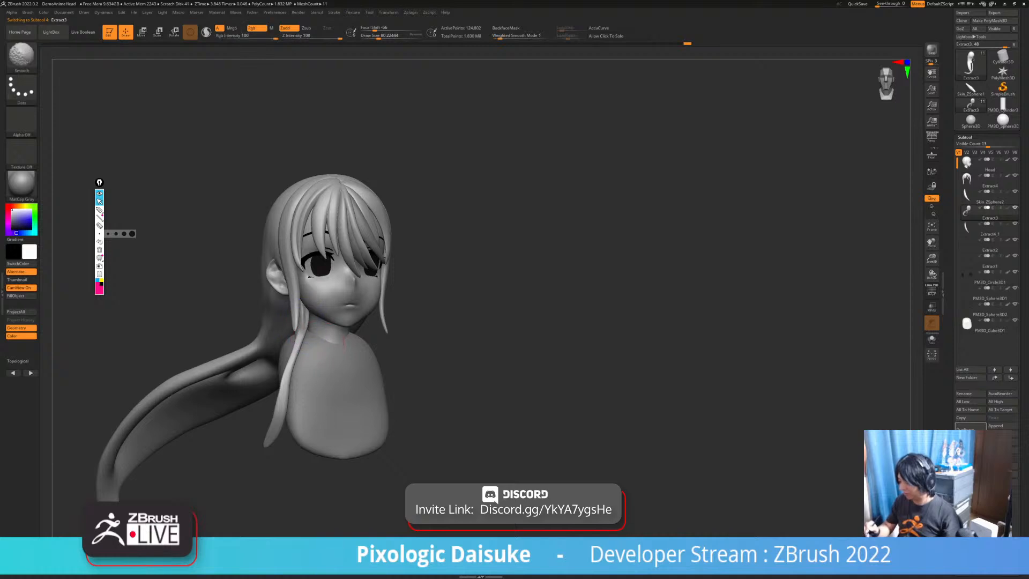
{"action": "mouse_move", "coordinate": [343, 339]}
{"action": "right_mouse_down"}
{"action": "mouse_move", "coordinate": [308, 426]}
{"action": "mouse_move", "coordinate": [329, 428]}
{"action": "right_mouse_up"}
{"action": "key", "text": "shift"}
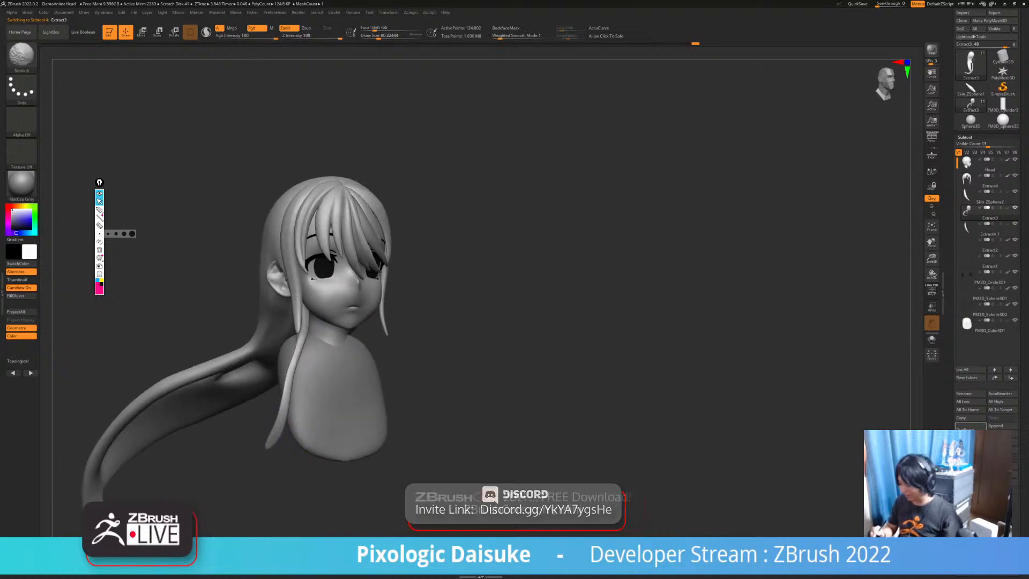
{"action": "mouse_move", "coordinate": [408, 414]}
{"action": "right_mouse_down"}
{"action": "mouse_move", "coordinate": [458, 412]}
{"action": "mouse_move", "coordinate": [262, 415]}
{"action": "right_mouse_up"}
{"action": "mouse_move", "coordinate": [322, 268]}
{"action": "right_mouse_down"}
{"action": "mouse_move", "coordinate": [337, 229]}
{"action": "mouse_move", "coordinate": [343, 295]}
{"action": "right_mouse_up"}
{"action": "key", "text": "shift"}
{"action": "mouse_move", "coordinate": [429, 348]}
{"action": "right_mouse_down"}
{"action": "mouse_move", "coordinate": [423, 386]}
{"action": "mouse_move", "coordinate": [448, 442]}
{"action": "mouse_move", "coordinate": [460, 410]}
{"action": "right_mouse_up"}
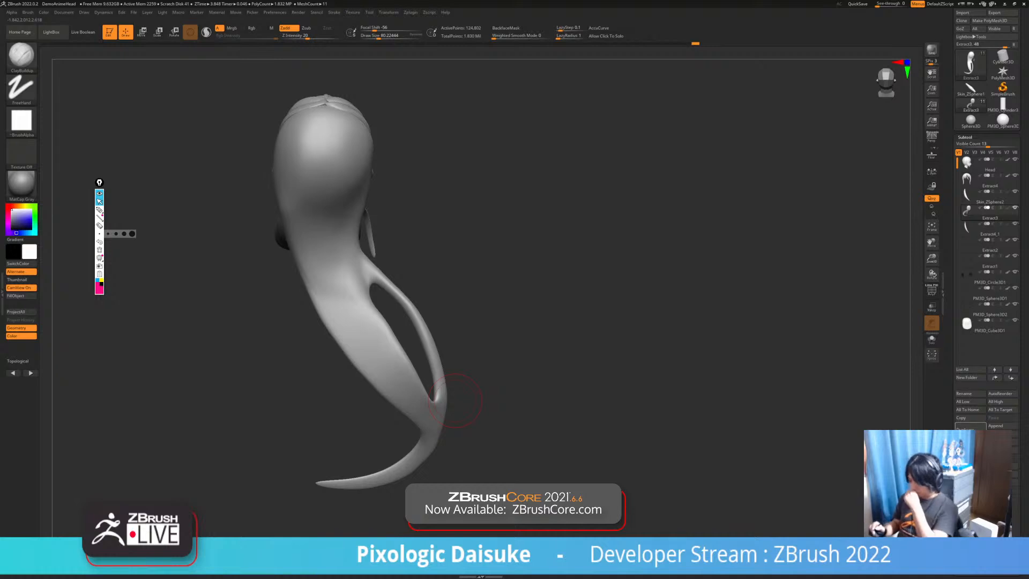
Sketch a pink annotation curve over the back hair's outline, from the head down the wide strand to the lower fork, hatching the area outside it
{"action": "left_click", "coordinate": [99, 209]}
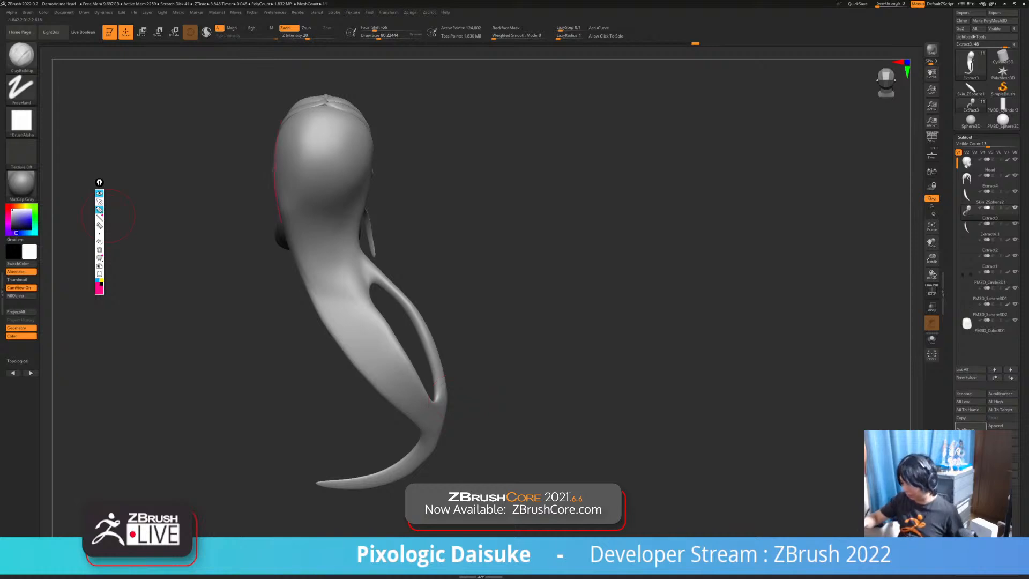
{"action": "mouse_move", "coordinate": [316, 307]}
{"action": "left_mouse_down"}
{"action": "mouse_move", "coordinate": [404, 393]}
{"action": "mouse_move", "coordinate": [417, 449]}
{"action": "left_mouse_up"}
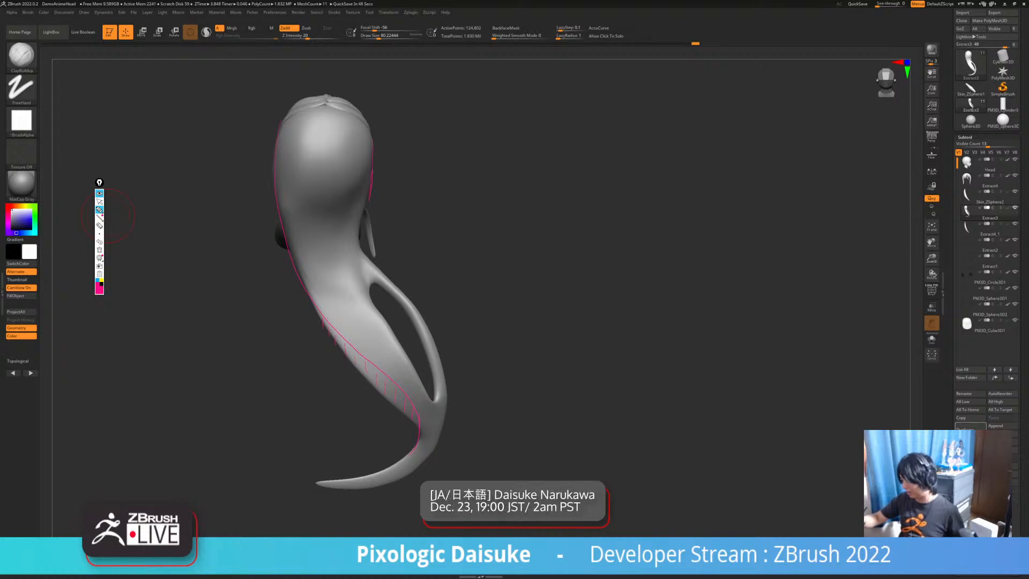
Annotate the back hair with a pink flow line along its inner edge down to the tip and a blue mark at the lower bend
{"action": "left_click_drag", "start_coordinate": [359, 274], "coordinate": [401, 350]}
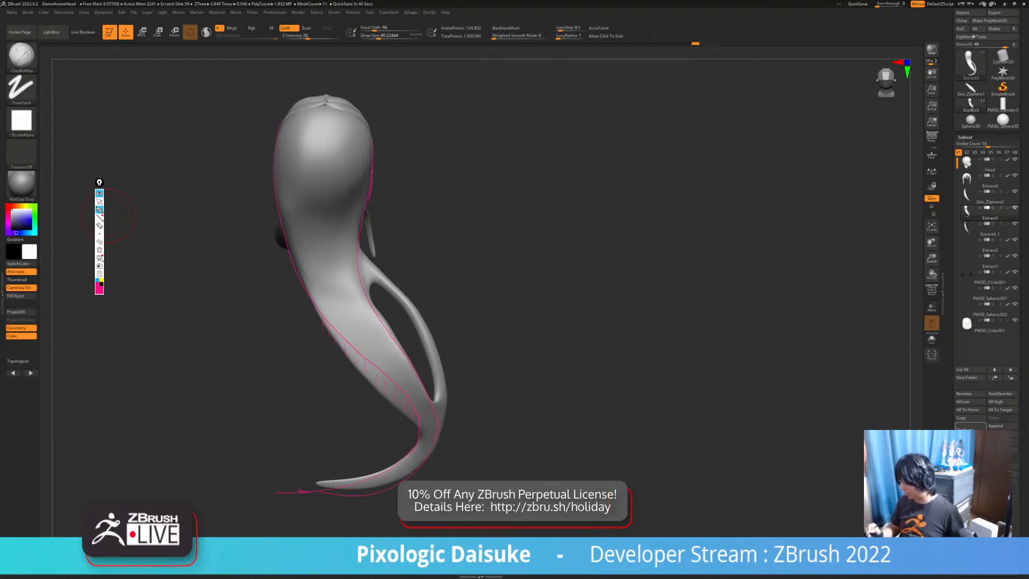
{"action": "left_click", "coordinate": [98, 280]}
{"action": "left_click_drag", "start_coordinate": [421, 397], "coordinate": [424, 438]}
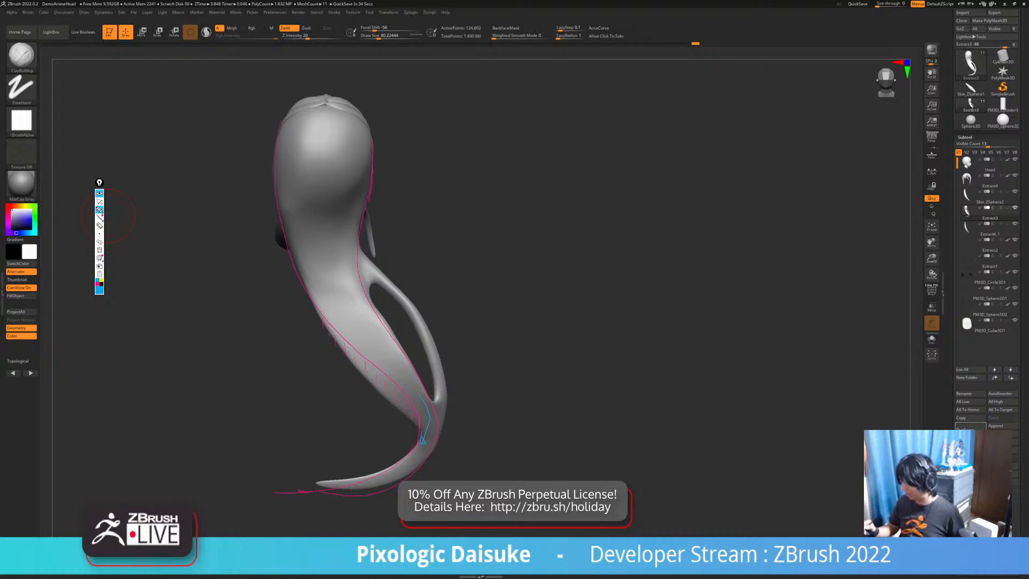
Sketch a folding ribbon beside the hair, with blue and pink curves, front and back labels F and B, and blue hatching at the fold
{"action": "mouse_move", "coordinate": [464, 159]}
{"action": "left_mouse_down"}
{"action": "mouse_move", "coordinate": [465, 181]}
{"action": "mouse_move", "coordinate": [591, 267]}
{"action": "mouse_move", "coordinate": [596, 304]}
{"action": "left_mouse_up"}
{"action": "mouse_move", "coordinate": [533, 139]}
{"action": "left_mouse_down"}
{"action": "mouse_move", "coordinate": [534, 160]}
{"action": "mouse_move", "coordinate": [597, 273]}
{"action": "left_mouse_up"}
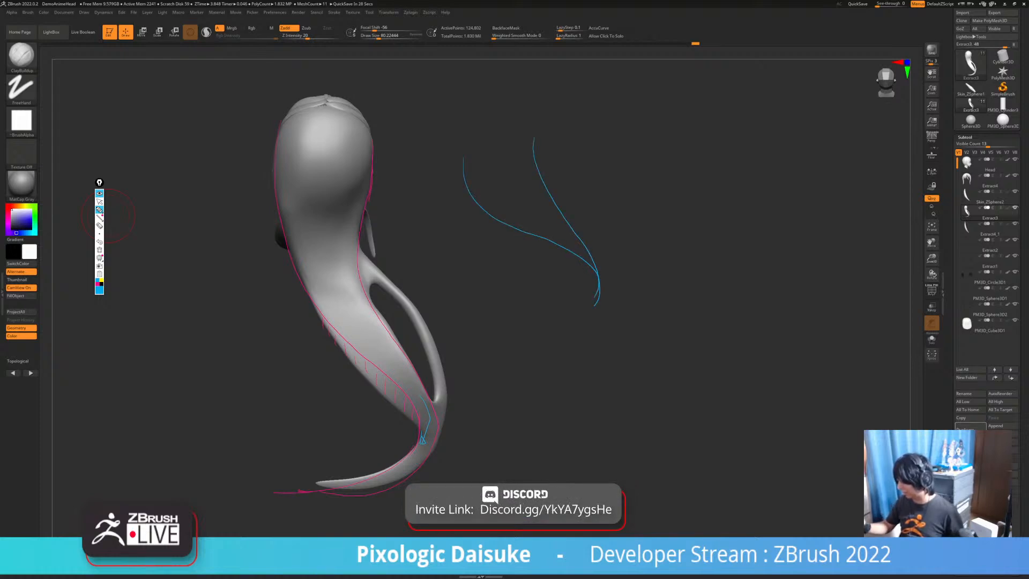
{"action": "left_click", "coordinate": [97, 284]}
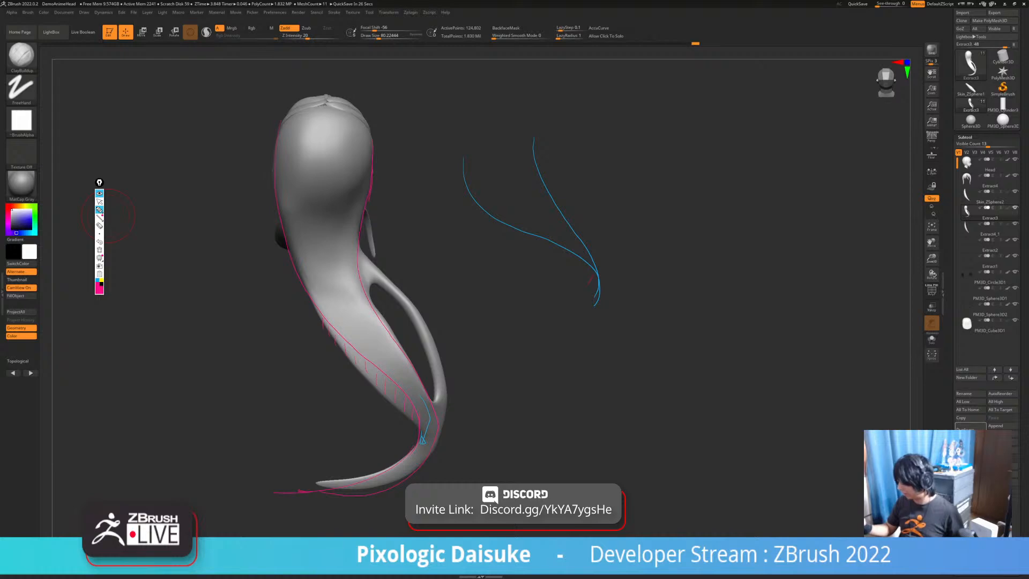
{"action": "left_click_drag", "start_coordinate": [559, 332], "coordinate": [497, 384]}
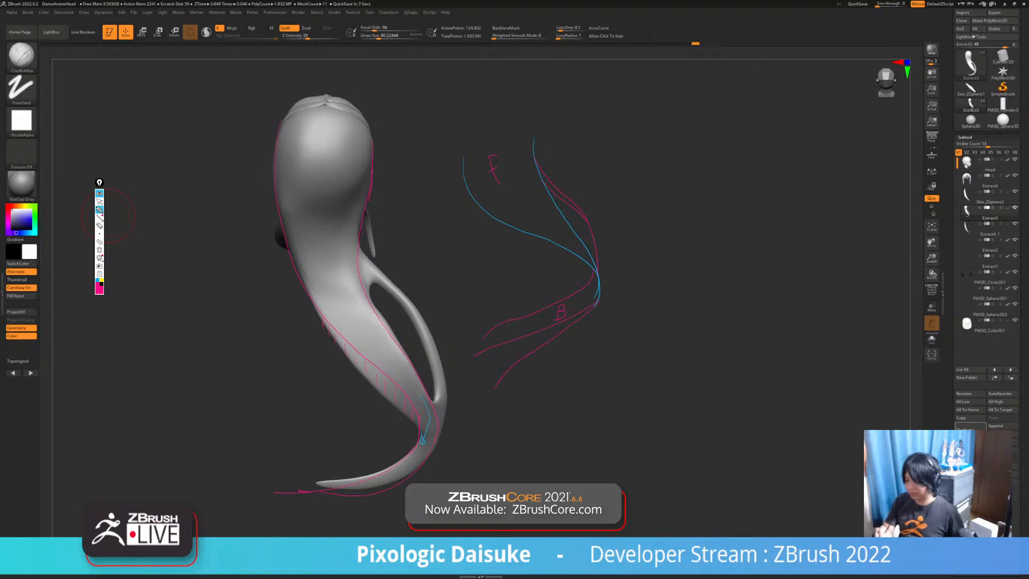
{"action": "left_click", "coordinate": [98, 280]}
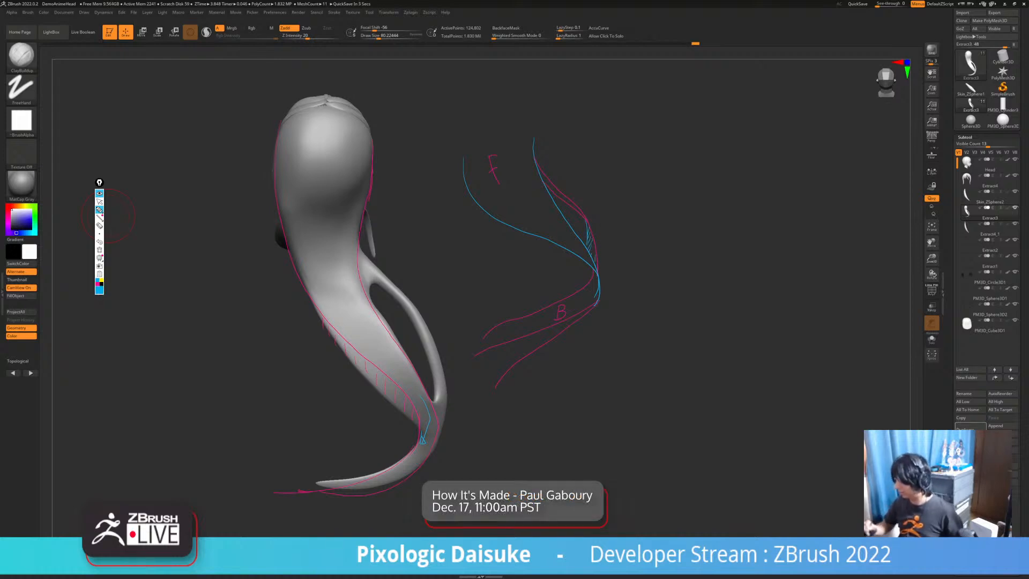
{"action": "left_click_drag", "start_coordinate": [586, 263], "coordinate": [558, 302]}
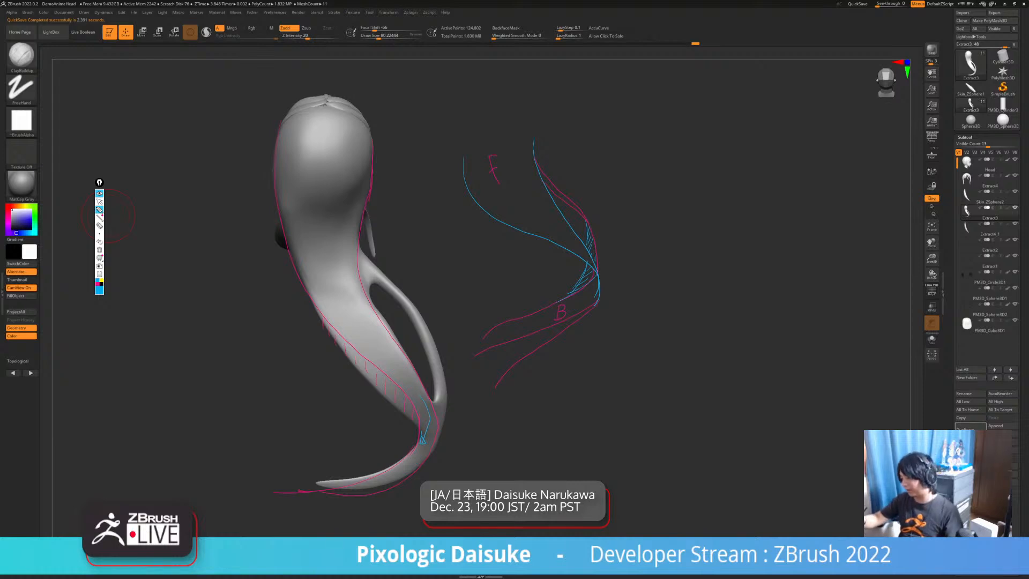
Draw a blue center flow line down the back hair from the crown to the lower bend
{"action": "mouse_move", "coordinate": [320, 139]}
{"action": "left_mouse_down"}
{"action": "mouse_move", "coordinate": [311, 205]}
{"action": "mouse_move", "coordinate": [401, 308]}
{"action": "mouse_move", "coordinate": [442, 384]}
{"action": "mouse_move", "coordinate": [424, 441]}
{"action": "left_mouse_up"}
{"action": "key", "text": "ctrl+z"}
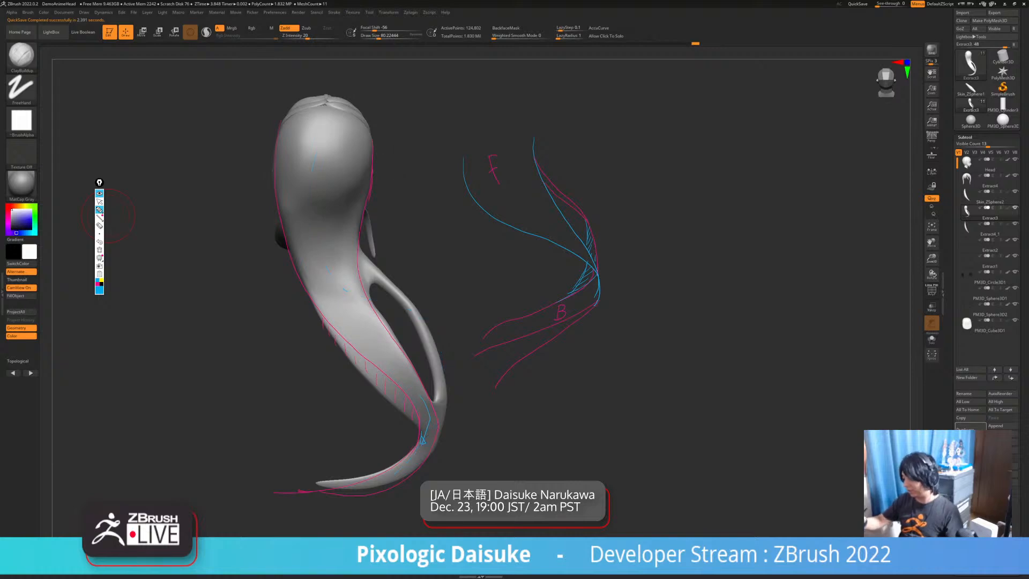
{"action": "key", "text": "ctrl+y"}
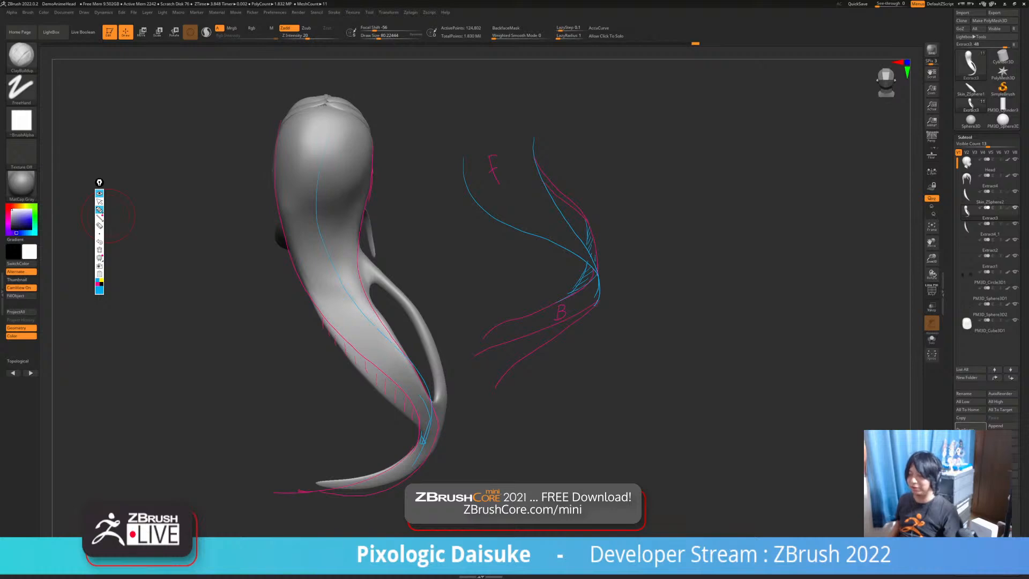
Clear all the drawn annotations and leave the screen-drawing mode to resume sculpting
{"action": "left_click", "coordinate": [99, 225]}
{"action": "left_click", "coordinate": [99, 249]}
{"action": "left_click", "coordinate": [99, 201]}
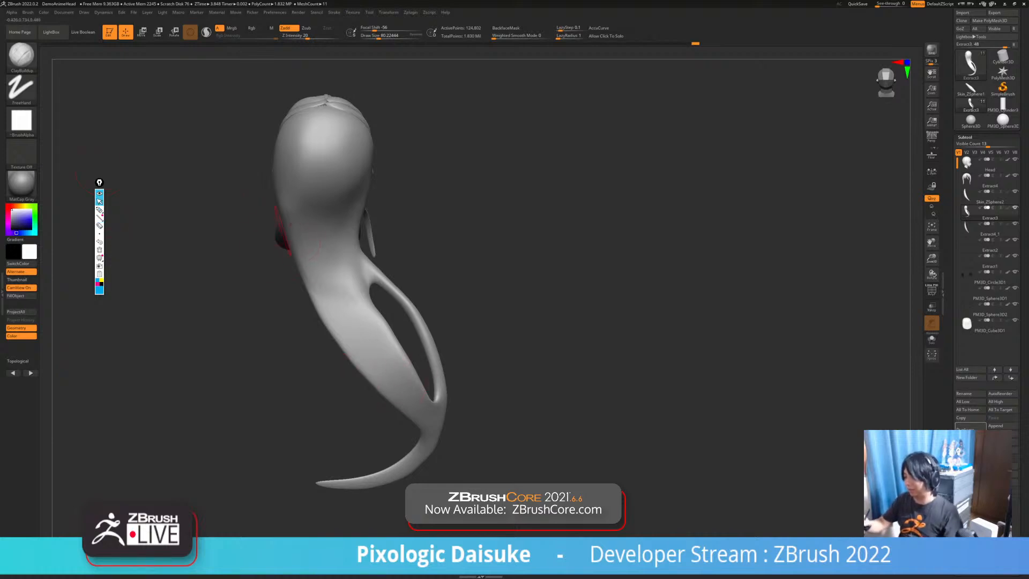
Reshape the middle and lower bend of the back hair with the SnakeHook brush at a draw size of about 158, smoothing the surface
{"action": "left_click", "coordinate": [21, 53]}
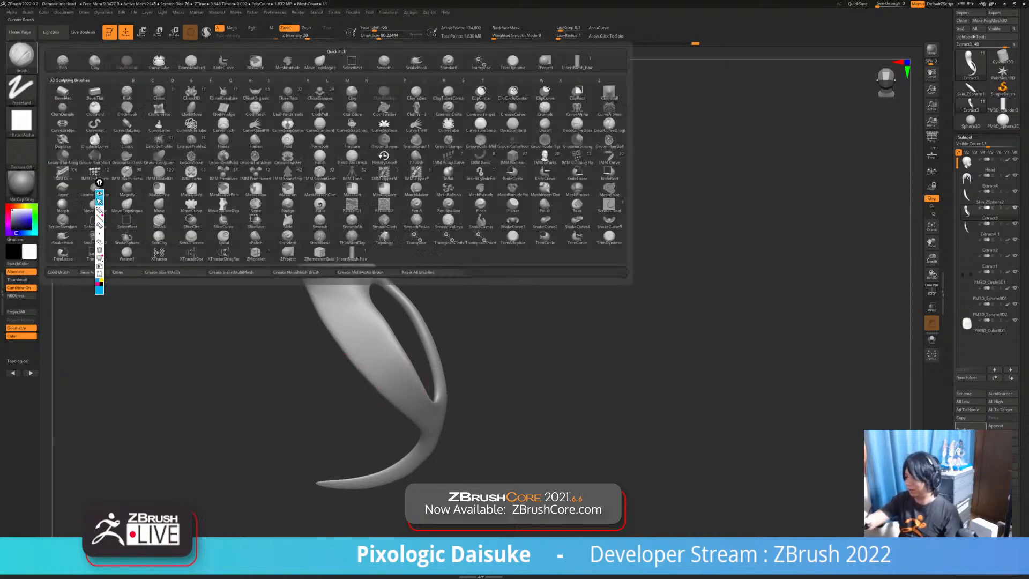
{"action": "left_click", "coordinate": [320, 62]}
{"action": "key", "text": "s"}
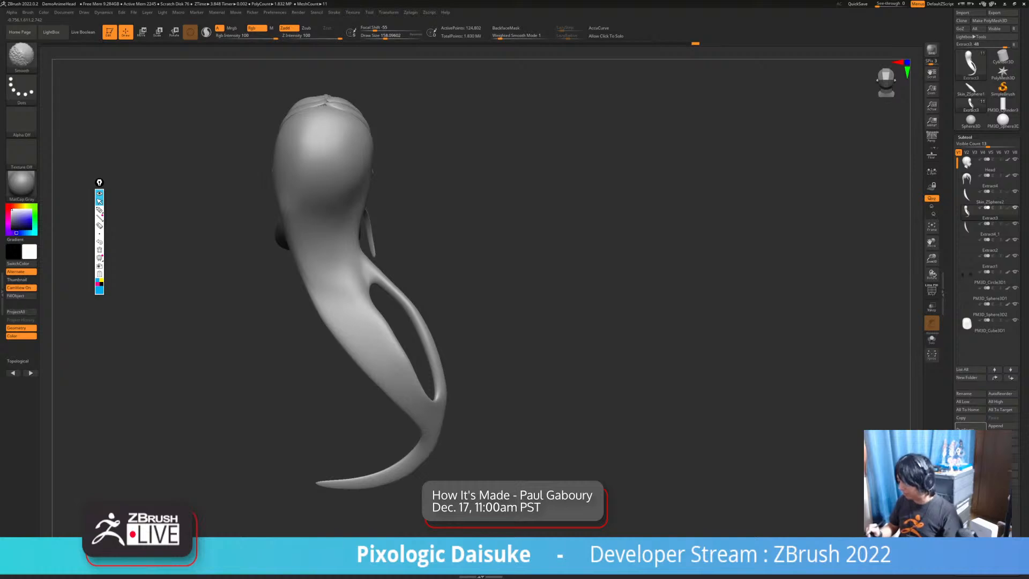
{"action": "left_click_drag", "start_coordinate": [399, 356], "coordinate": [413, 369]}
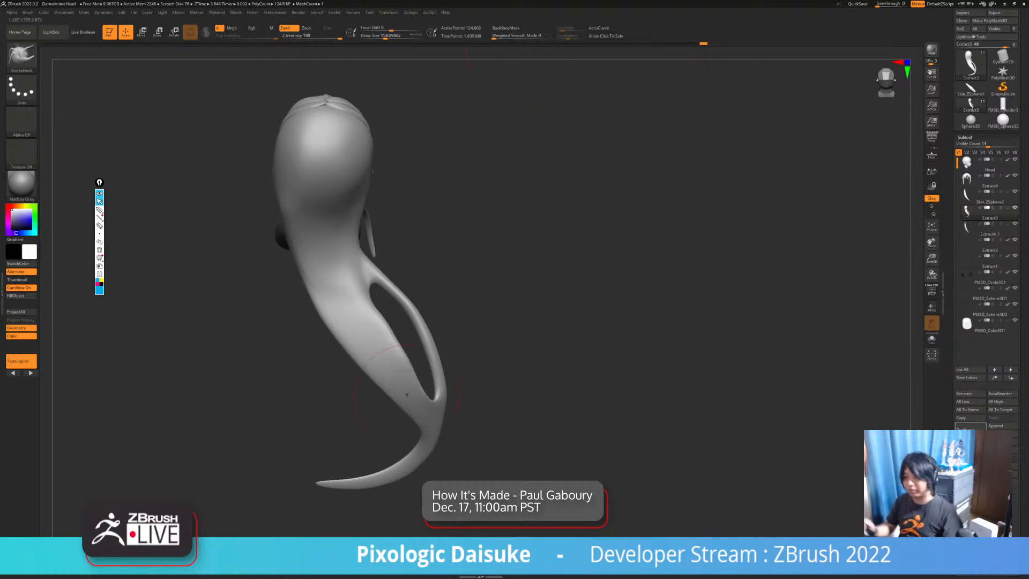
{"action": "left_click_drag", "start_coordinate": [380, 379], "coordinate": [390, 370]}
{"action": "right_click_drag", "start_coordinate": [390, 371], "coordinate": [407, 370]}
{"action": "left_click_drag", "start_coordinate": [379, 343], "coordinate": [375, 310], "text": "shift"}
{"action": "mouse_move", "coordinate": [440, 410]}
{"action": "right_mouse_down"}
{"action": "mouse_move", "coordinate": [414, 403]}
{"action": "mouse_move", "coordinate": [417, 447]}
{"action": "mouse_move", "coordinate": [443, 360]}
{"action": "mouse_move", "coordinate": [432, 370]}
{"action": "right_mouse_up"}
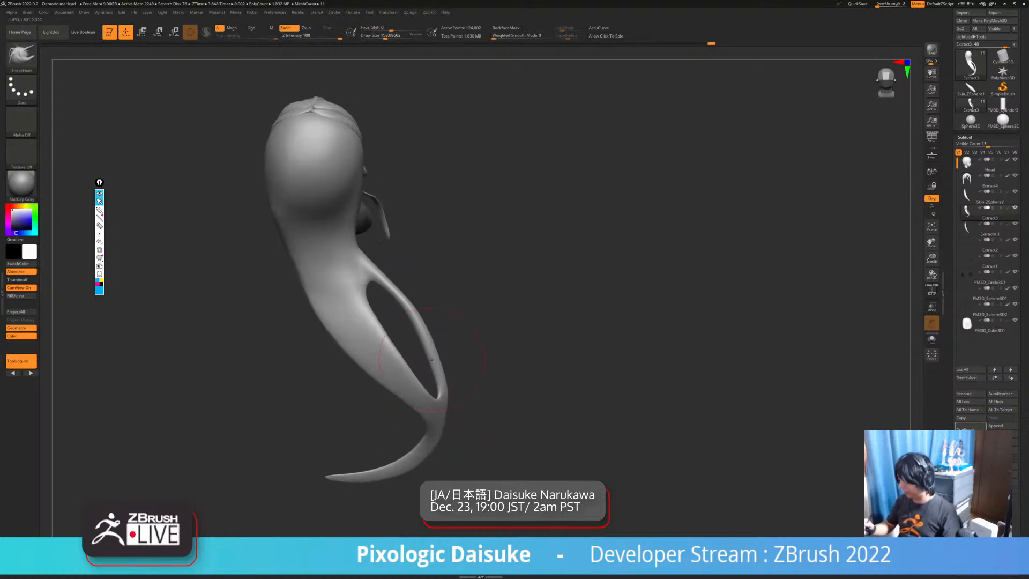
{"action": "mouse_move", "coordinate": [432, 415]}
{"action": "right_mouse_down"}
{"action": "mouse_move", "coordinate": [437, 348]}
{"action": "mouse_move", "coordinate": [389, 331]}
{"action": "right_mouse_up"}
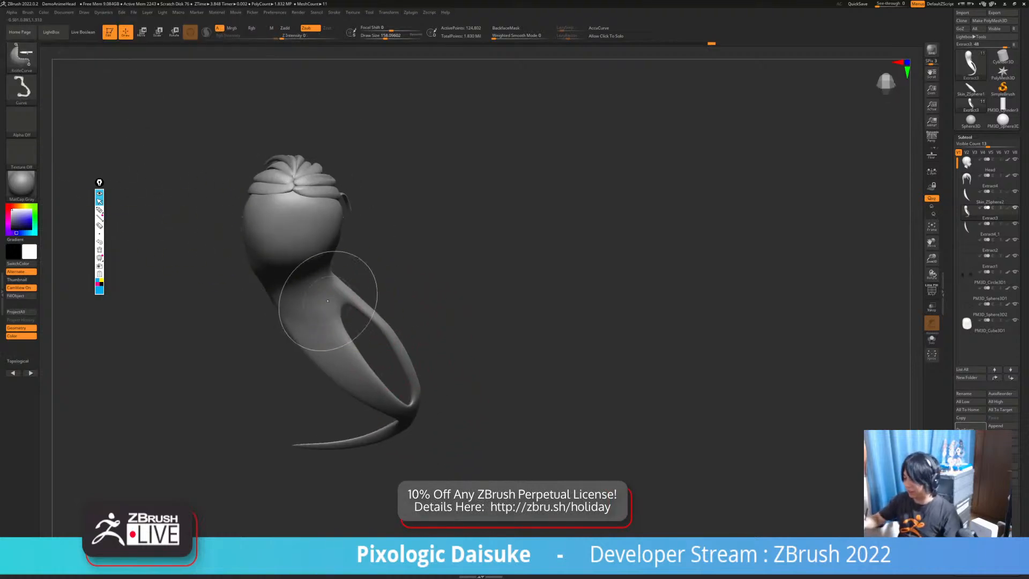
Cut the thin looping strand off the side of the back hair with a curve cut and remesh the remaining lock
{"action": "left_click_drag", "start_coordinate": [333, 263], "coordinate": [333, 292]}
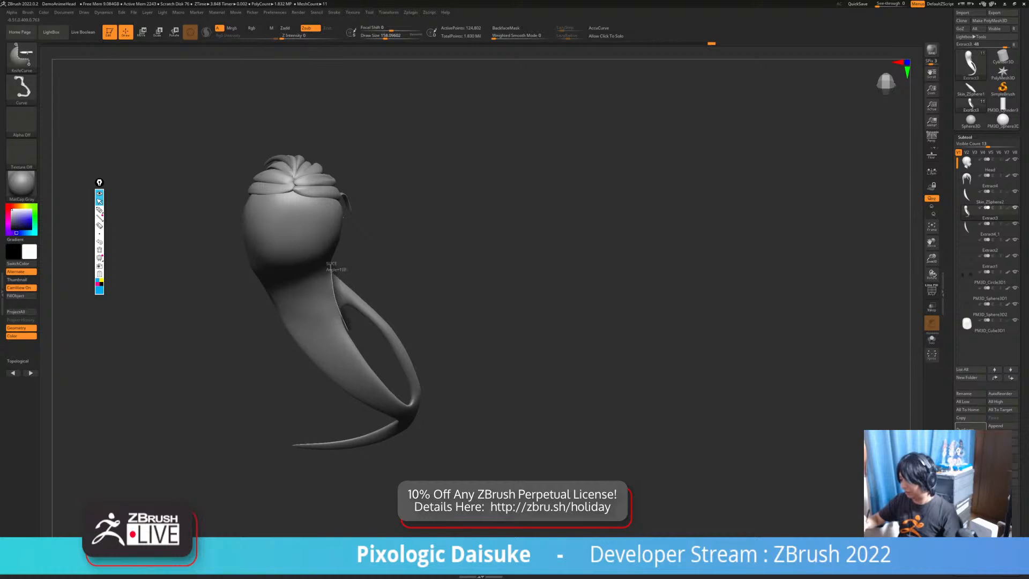
{"action": "left_click_drag", "start_coordinate": [411, 403], "coordinate": [410, 402], "text": "ctrl+shift"}
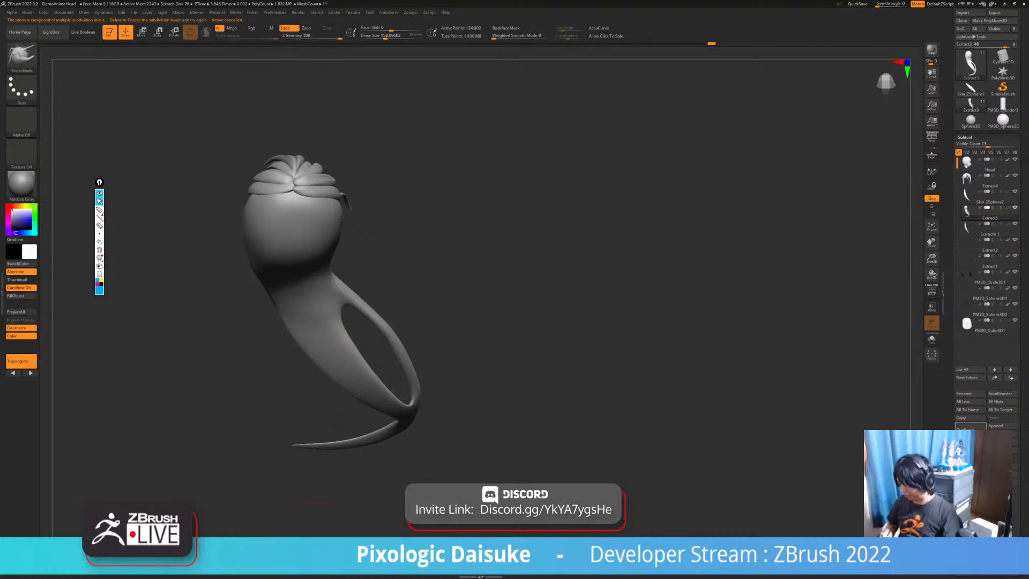
{"action": "right_click_drag", "start_coordinate": [367, 324], "coordinate": [354, 301], "text": "ctrl"}
{"action": "mouse_move", "coordinate": [333, 267]}
{"action": "left_mouse_down", "text": "ctrl+shift"}
{"action": "mouse_move", "coordinate": [337, 310]}
{"action": "mouse_move", "coordinate": [402, 412]}
{"action": "mouse_move", "coordinate": [459, 476]}
{"action": "mouse_move", "coordinate": [437, 457]}
{"action": "mouse_move", "coordinate": [479, 481]}
{"action": "left_mouse_up", "text": "ctrl+shift"}
{"action": "right_click_drag", "start_coordinate": [450, 327], "coordinate": [415, 305]}
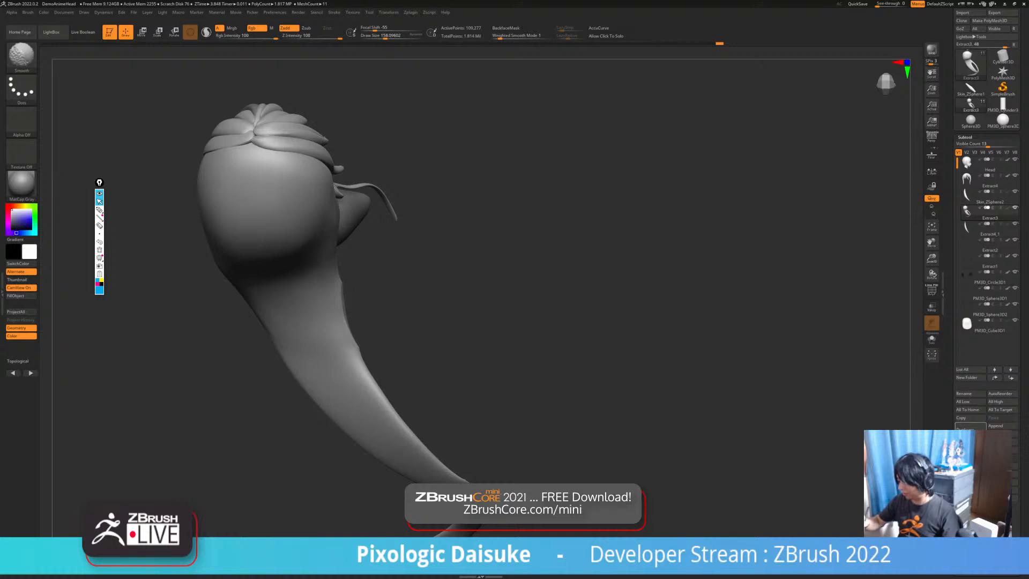
{"action": "right_click_drag", "start_coordinate": [483, 407], "coordinate": [536, 375]}
{"action": "mouse_move", "coordinate": [536, 375]}
{"action": "right_mouse_down", "text": "ctrl"}
{"action": "mouse_move", "coordinate": [538, 432]}
{"action": "mouse_move", "coordinate": [534, 386]}
{"action": "right_mouse_up", "text": "ctrl"}
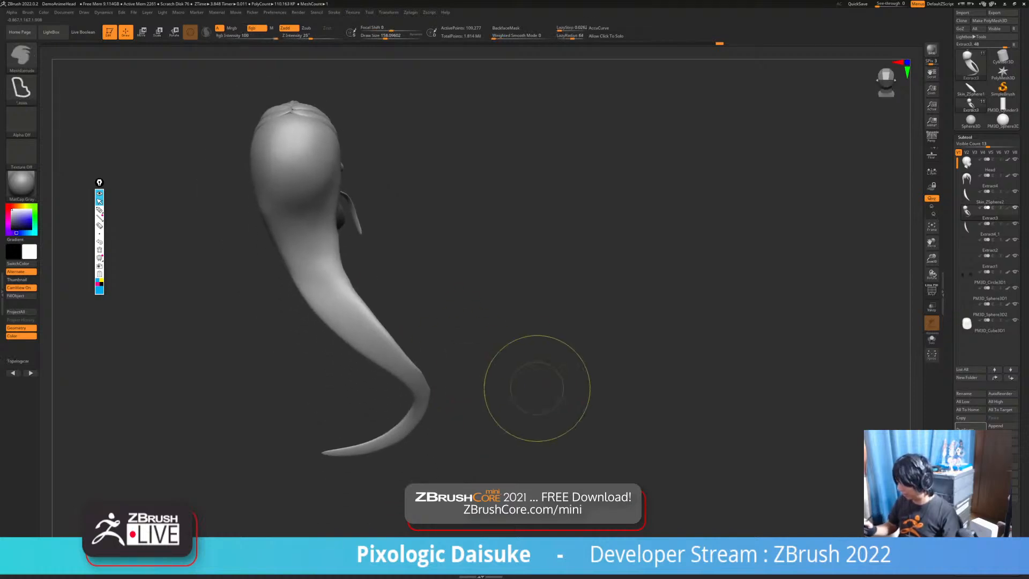
{"action": "right_click_drag", "start_coordinate": [455, 375], "coordinate": [514, 375], "text": "ctrl"}
{"action": "right_click_drag", "start_coordinate": [568, 407], "coordinate": [600, 382]}
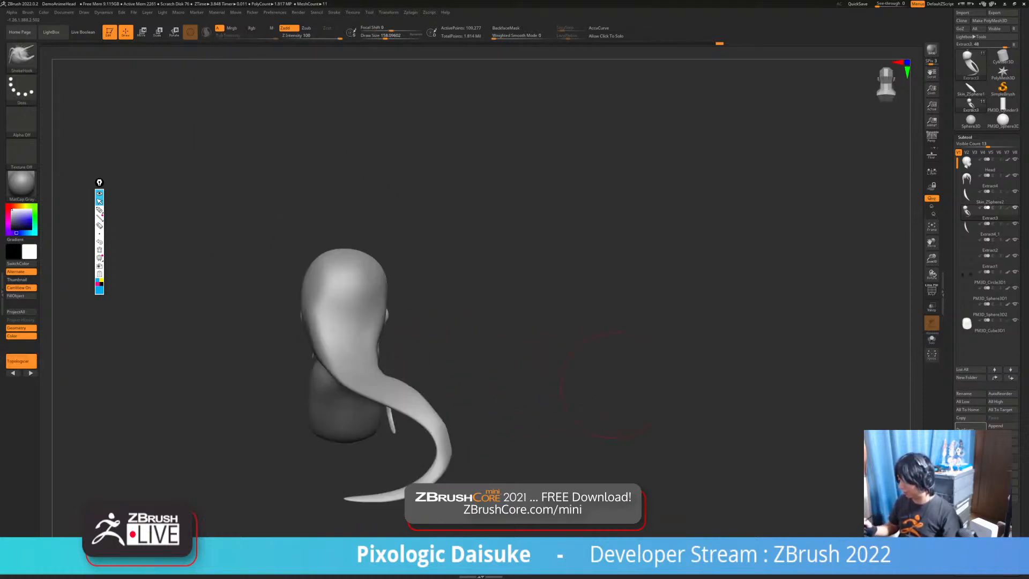
{"action": "left_click_drag", "start_coordinate": [499, 300], "coordinate": [542, 343], "text": "ctrl"}
Smooth the back hair's cut edge and lower bend, and pull its middle section into a cleaner S-curve
{"action": "right_click_drag", "start_coordinate": [515, 343], "coordinate": [522, 408], "text": "ctrl"}
{"action": "mouse_move", "coordinate": [522, 407]}
{"action": "right_mouse_down"}
{"action": "mouse_move", "coordinate": [517, 439]}
{"action": "mouse_move", "coordinate": [514, 388]}
{"action": "right_mouse_up"}
{"action": "left_click_drag", "start_coordinate": [399, 370], "coordinate": [420, 412], "text": "shift"}
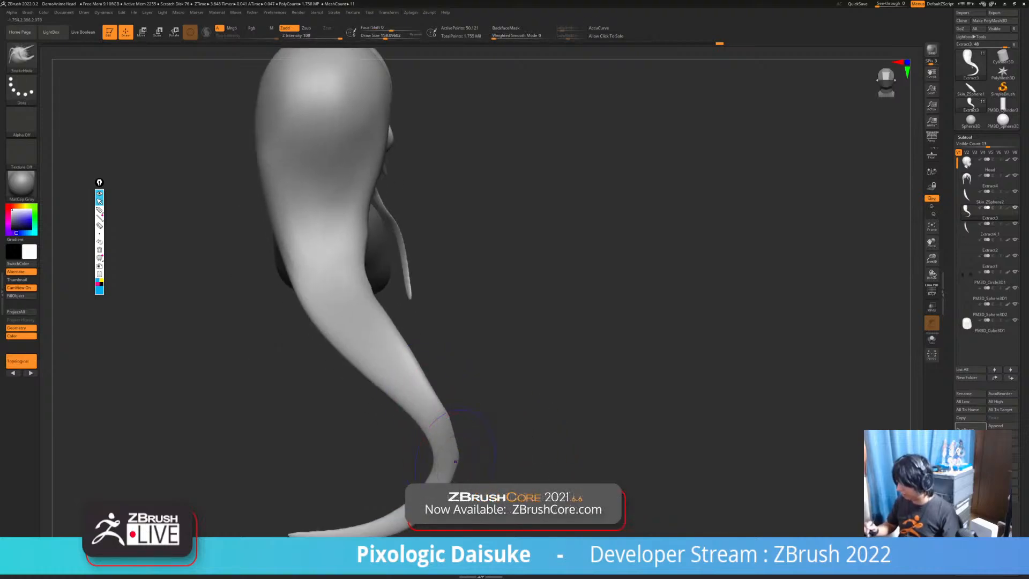
{"action": "mouse_move", "coordinate": [402, 264]}
{"action": "left_mouse_down", "text": "shift"}
{"action": "mouse_move", "coordinate": [356, 279]}
{"action": "mouse_move", "coordinate": [355, 296]}
{"action": "left_mouse_up", "text": "shift"}
{"action": "right_click_drag", "start_coordinate": [354, 296], "coordinate": [346, 340]}
{"action": "left_click_drag", "start_coordinate": [355, 309], "coordinate": [365, 332]}
{"action": "mouse_move", "coordinate": [424, 499]}
{"action": "right_mouse_down", "text": "ctrl"}
{"action": "mouse_move", "coordinate": [413, 397]}
{"action": "mouse_move", "coordinate": [378, 396]}
{"action": "mouse_move", "coordinate": [453, 392]}
{"action": "mouse_move", "coordinate": [423, 369]}
{"action": "right_mouse_up", "text": "ctrl"}
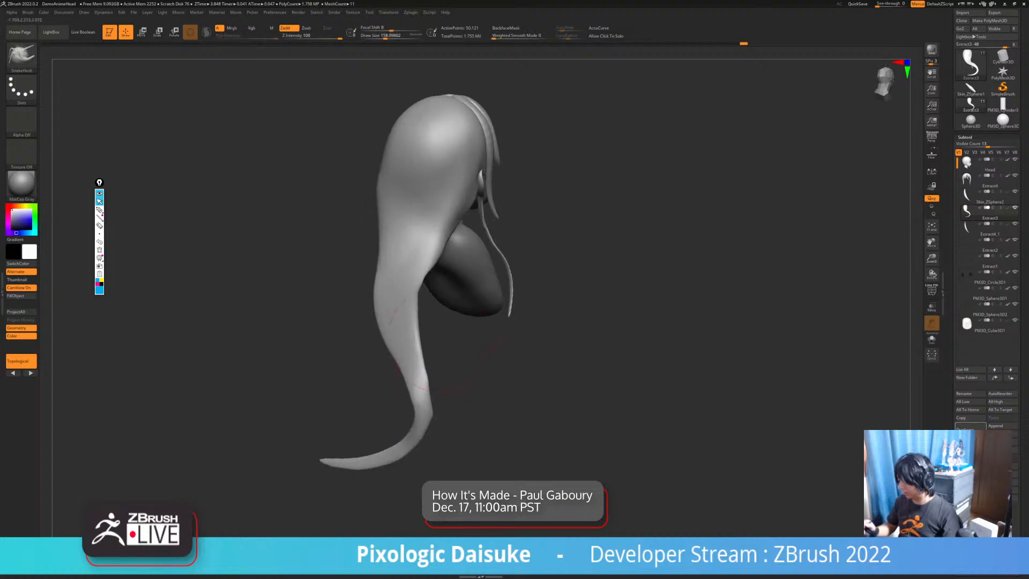
Build up the lower bend and a lengthwise ridge on the back hair using ClayBuildup with BackfaceMask enabled
{"action": "key", "text": "b"}
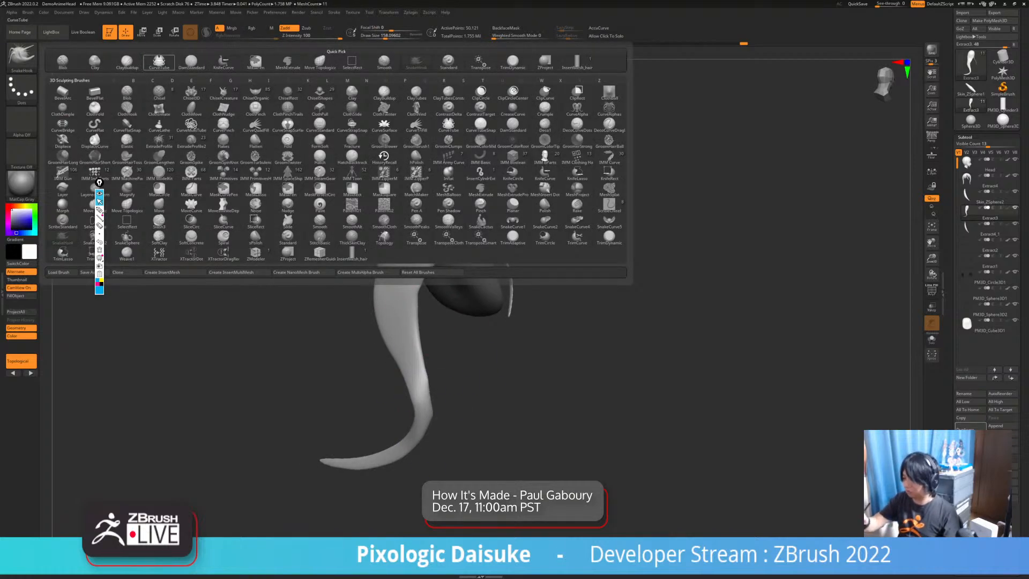
{"action": "key", "text": "c"}
{"action": "key", "text": "b"}
{"action": "right_click_drag", "start_coordinate": [417, 369], "coordinate": [413, 388]}
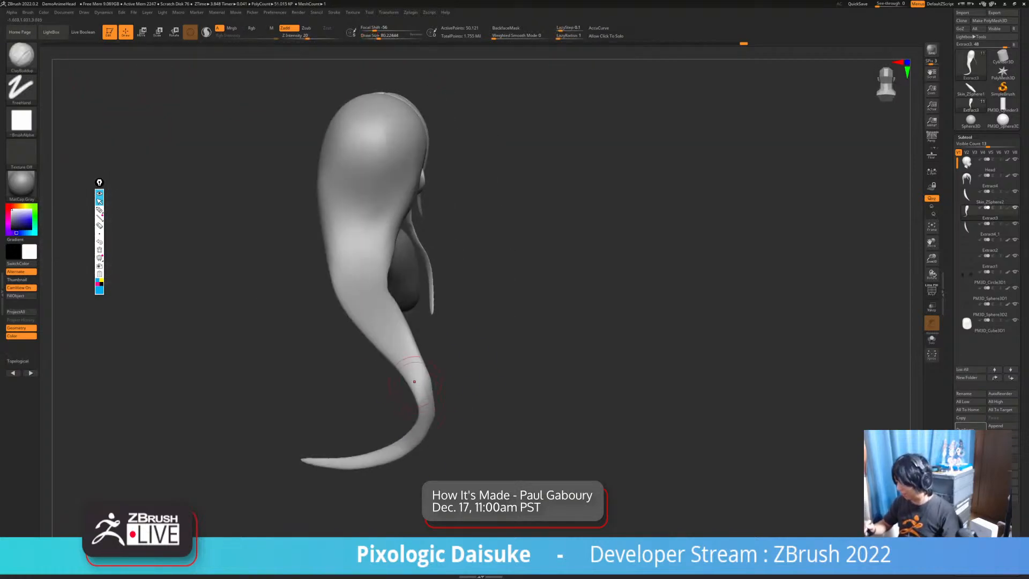
{"action": "left_click", "coordinate": [506, 28]}
{"action": "right_click_drag", "start_coordinate": [423, 236], "coordinate": [471, 220]}
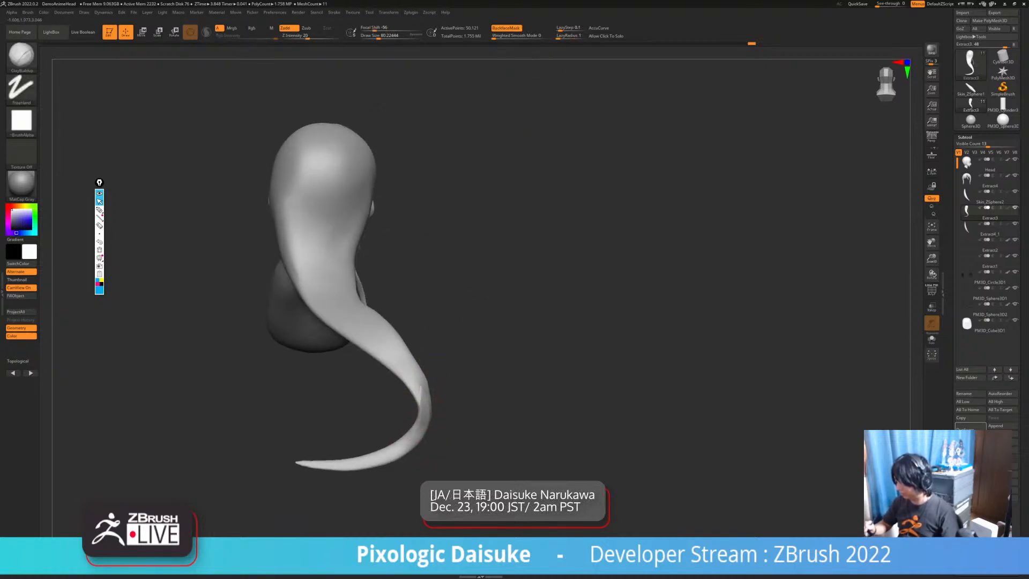
{"action": "right_click_drag", "start_coordinate": [407, 443], "coordinate": [412, 423]}
{"action": "right_click_drag", "start_coordinate": [345, 278], "coordinate": [304, 214]}
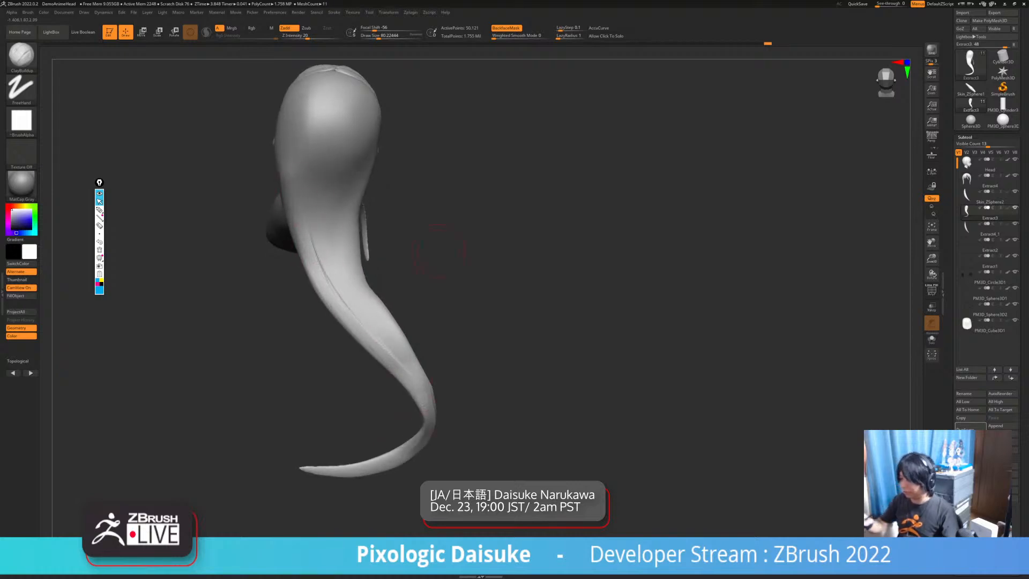
Sharpen the lengthwise crease and the fold at the lower bend with the DamStandard brush, smoothing the area below the bend
{"action": "key", "text": "b"}
{"action": "key", "text": "d"}
{"action": "key", "text": "s"}
{"action": "mouse_move", "coordinate": [259, 268]}
{"action": "right_mouse_down"}
{"action": "mouse_move", "coordinate": [282, 258]}
{"action": "mouse_move", "coordinate": [265, 273]}
{"action": "right_mouse_up"}
{"action": "right_click_drag", "start_coordinate": [422, 449], "coordinate": [416, 424]}
{"action": "left_click_drag", "start_coordinate": [423, 424], "coordinate": [412, 454], "text": "shift"}
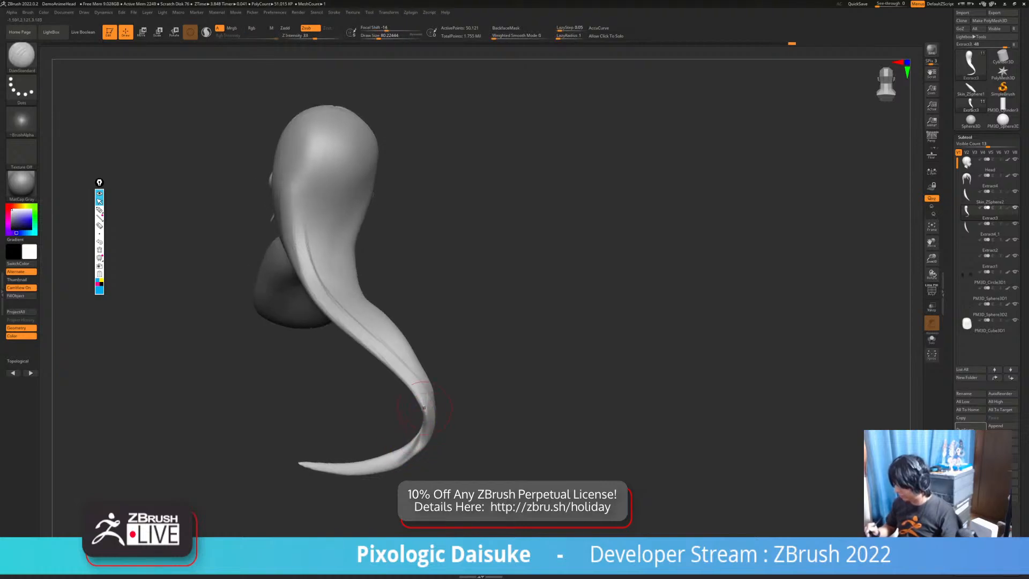
Smooth the outer side of the lower bend and the tapering tip of the back hair
{"action": "right_click_drag", "start_coordinate": [407, 418], "coordinate": [437, 392]}
{"action": "left_click_drag", "start_coordinate": [434, 402], "coordinate": [430, 387], "text": "shift"}
{"action": "right_click_drag", "start_coordinate": [445, 394], "coordinate": [405, 347]}
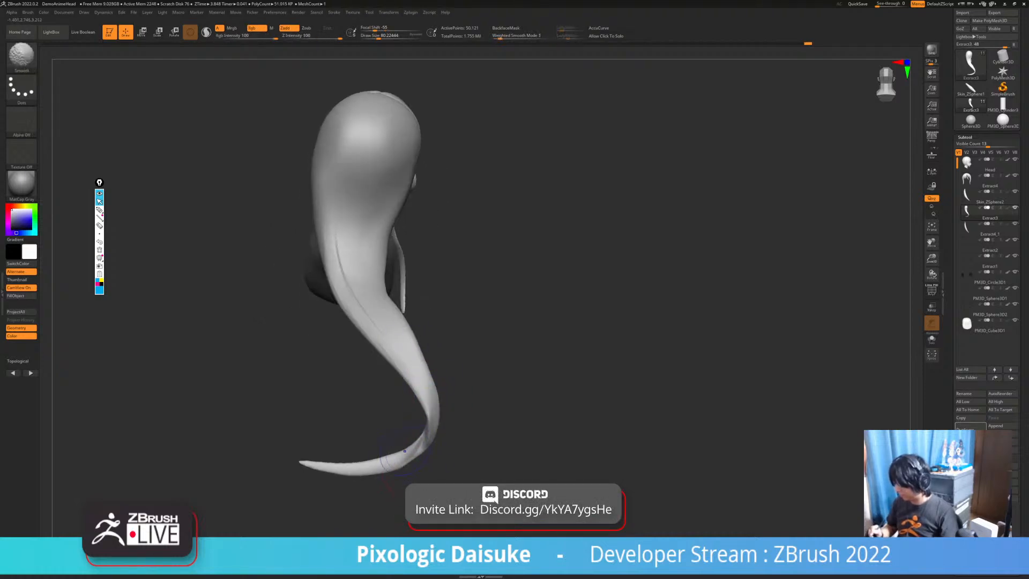
{"action": "left_click_drag", "start_coordinate": [402, 462], "coordinate": [355, 467], "text": "shift"}
{"action": "mouse_move", "coordinate": [383, 455]}
{"action": "right_mouse_down"}
{"action": "mouse_move", "coordinate": [448, 442]}
{"action": "mouse_move", "coordinate": [348, 461]}
{"action": "mouse_move", "coordinate": [397, 466]}
{"action": "mouse_move", "coordinate": [429, 428]}
{"action": "mouse_move", "coordinate": [456, 436]}
{"action": "mouse_move", "coordinate": [424, 442]}
{"action": "mouse_move", "coordinate": [432, 429]}
{"action": "mouse_move", "coordinate": [431, 446]}
{"action": "mouse_move", "coordinate": [421, 435]}
{"action": "right_mouse_up"}
{"action": "key", "text": "shift"}
Adjust the side profile of the back hair's lower end with SnakeHook at a draw size of about 104 and smooth it
{"action": "key", "text": "b"}
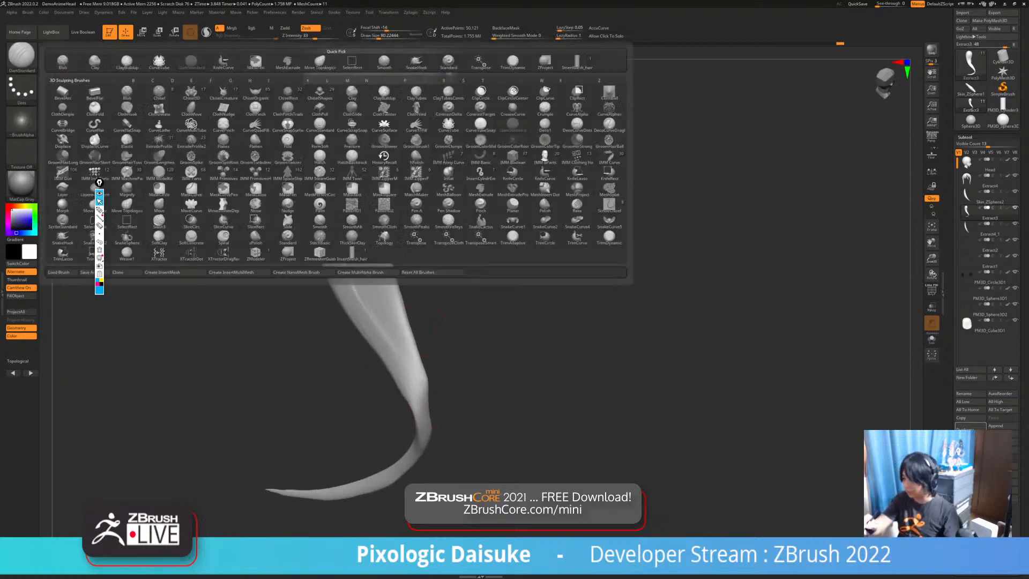
{"action": "left_click", "coordinate": [415, 63]}
{"action": "left_click_drag", "start_coordinate": [379, 36], "coordinate": [381, 36]}
{"action": "right_click_drag", "start_coordinate": [411, 387], "coordinate": [418, 403]}
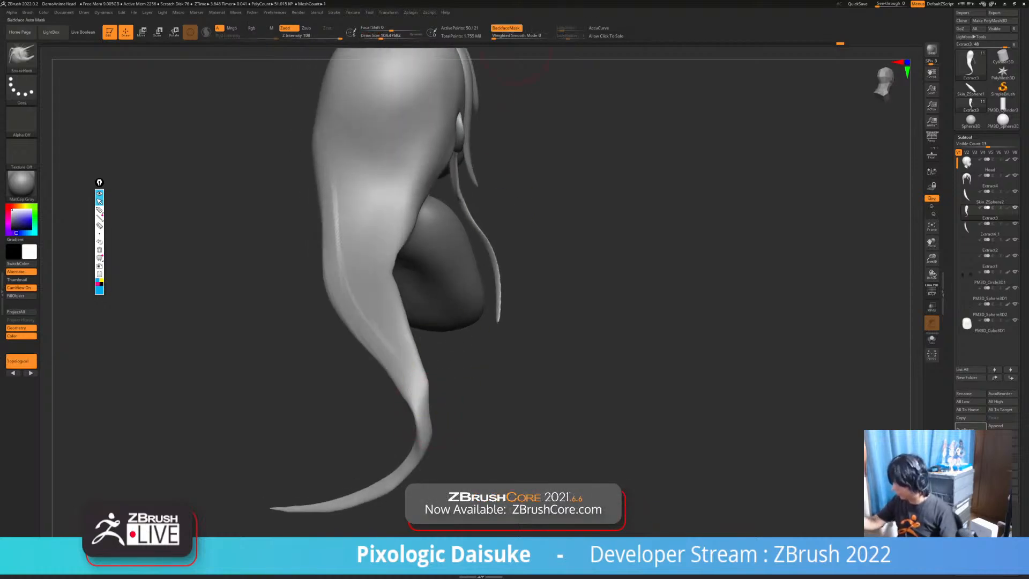
{"action": "mouse_move", "coordinate": [429, 410]}
{"action": "right_mouse_down"}
{"action": "mouse_move", "coordinate": [424, 442]}
{"action": "mouse_move", "coordinate": [424, 421]}
{"action": "mouse_move", "coordinate": [463, 412]}
{"action": "mouse_move", "coordinate": [433, 406]}
{"action": "mouse_move", "coordinate": [447, 400]}
{"action": "right_mouse_up"}
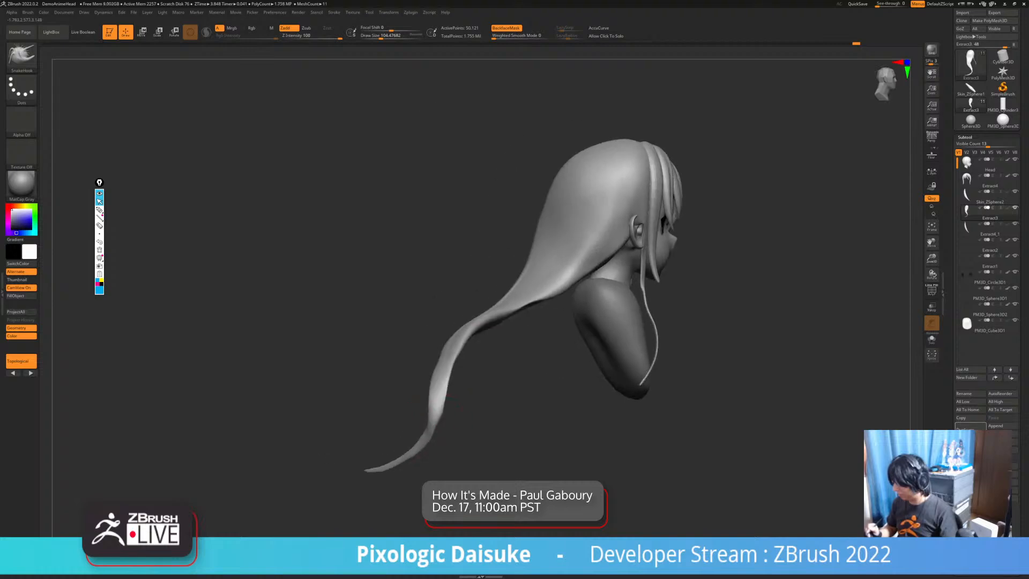
{"action": "mouse_move", "coordinate": [434, 435]}
{"action": "right_mouse_down"}
{"action": "mouse_move", "coordinate": [430, 447]}
{"action": "mouse_move", "coordinate": [445, 405]}
{"action": "right_mouse_up"}
{"action": "left_click_drag", "start_coordinate": [448, 375], "coordinate": [467, 346], "text": "shift"}
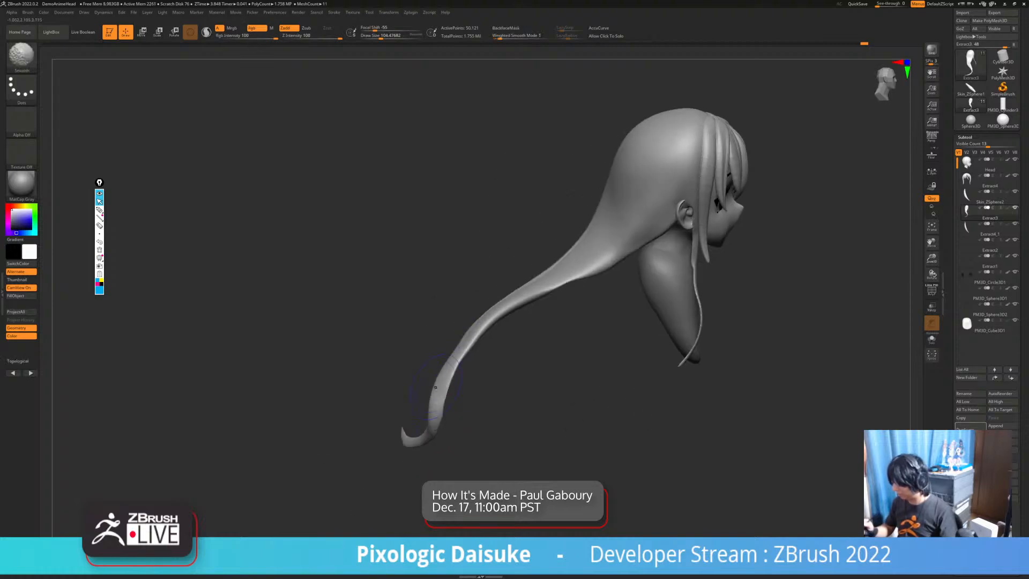
Pull the lower bend and curled tip of the back hair into a smoother curve with the SnakeHook brush
{"action": "key", "text": "b"}
{"action": "key", "text": "s"}
{"action": "key", "text": "h"}
{"action": "mouse_move", "coordinate": [429, 435]}
{"action": "right_mouse_down"}
{"action": "mouse_move", "coordinate": [420, 418]}
{"action": "mouse_move", "coordinate": [436, 332]}
{"action": "mouse_move", "coordinate": [453, 363]}
{"action": "right_mouse_up"}
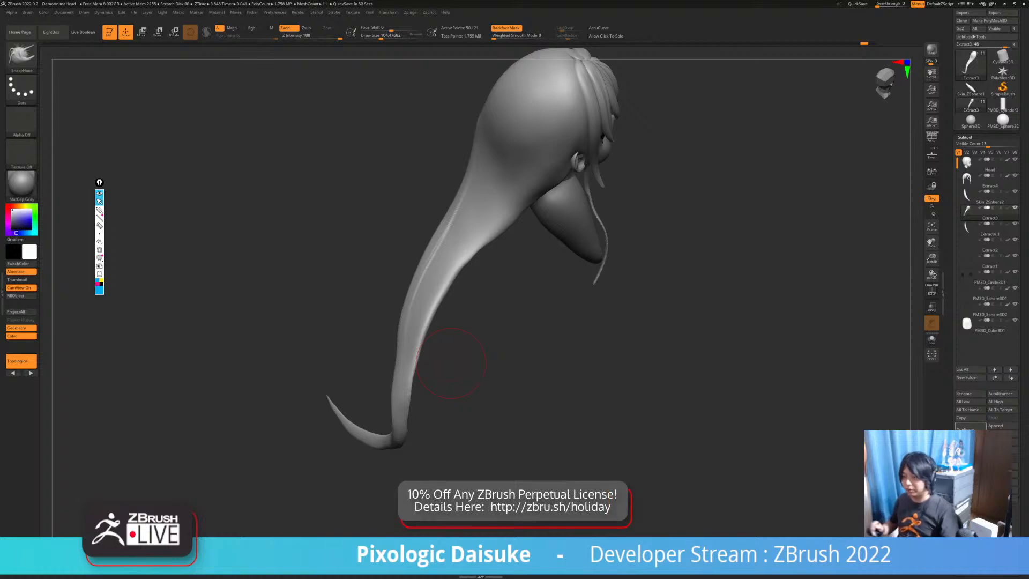
{"action": "mouse_move", "coordinate": [454, 412]}
{"action": "left_mouse_down"}
{"action": "mouse_move", "coordinate": [391, 396]}
{"action": "mouse_move", "coordinate": [455, 386]}
{"action": "mouse_move", "coordinate": [482, 402]}
{"action": "mouse_move", "coordinate": [407, 337]}
{"action": "mouse_move", "coordinate": [466, 353]}
{"action": "mouse_move", "coordinate": [360, 372]}
{"action": "left_mouse_up"}
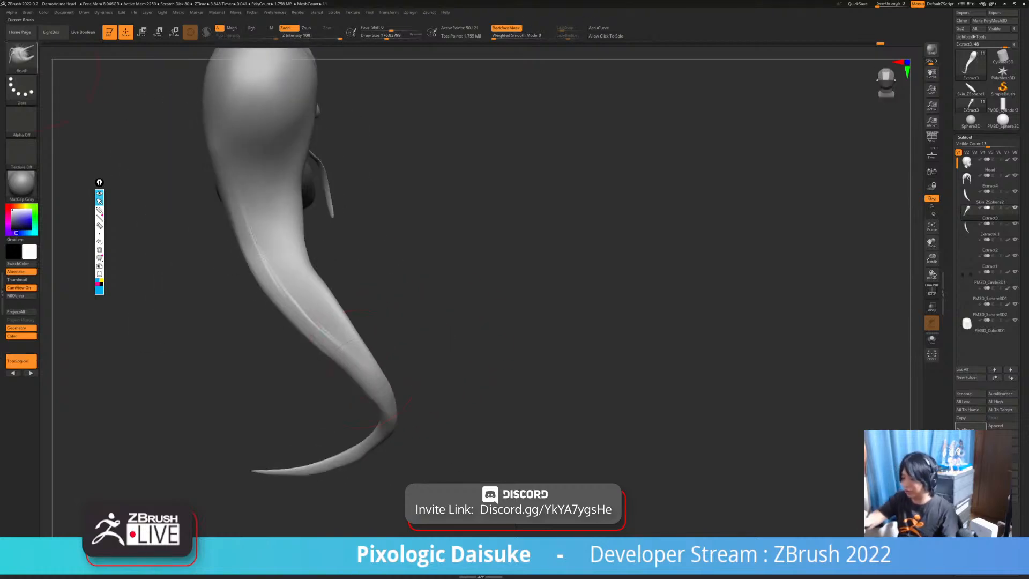
Carve lengthwise creases down the back hair from the crown to mid-length with the DamStandard brush at draw size 112
{"action": "key", "text": "b"}
{"action": "key", "text": "d"}
{"action": "key", "text": "s"}
{"action": "left_click", "coordinate": [382, 37]}
{"action": "left_click_drag", "start_coordinate": [386, 52], "coordinate": [398, 84], "text": "alt"}
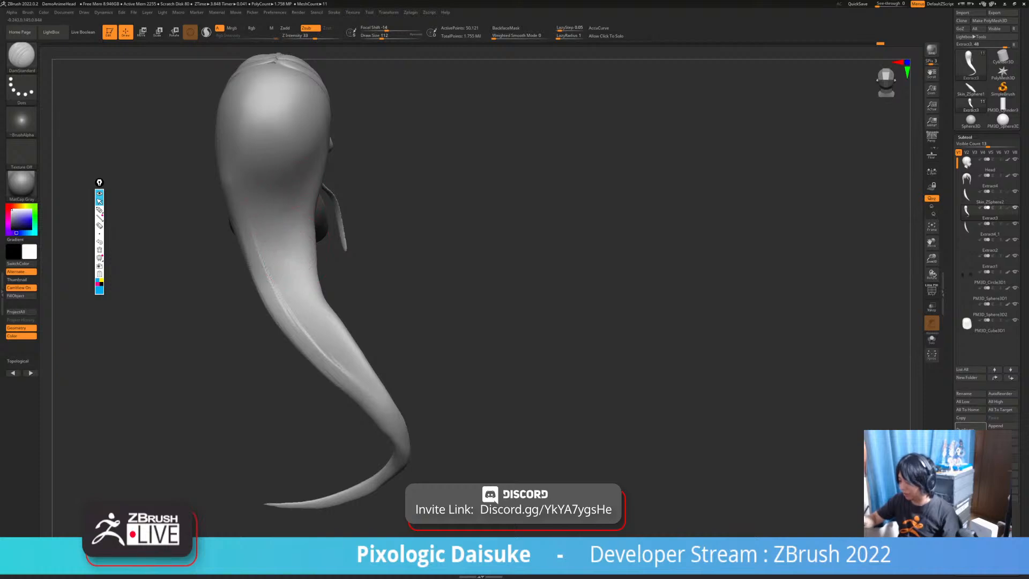
{"action": "left_click_drag", "start_coordinate": [292, 236], "coordinate": [333, 326]}
{"action": "left_click_drag", "start_coordinate": [357, 268], "coordinate": [294, 176]}
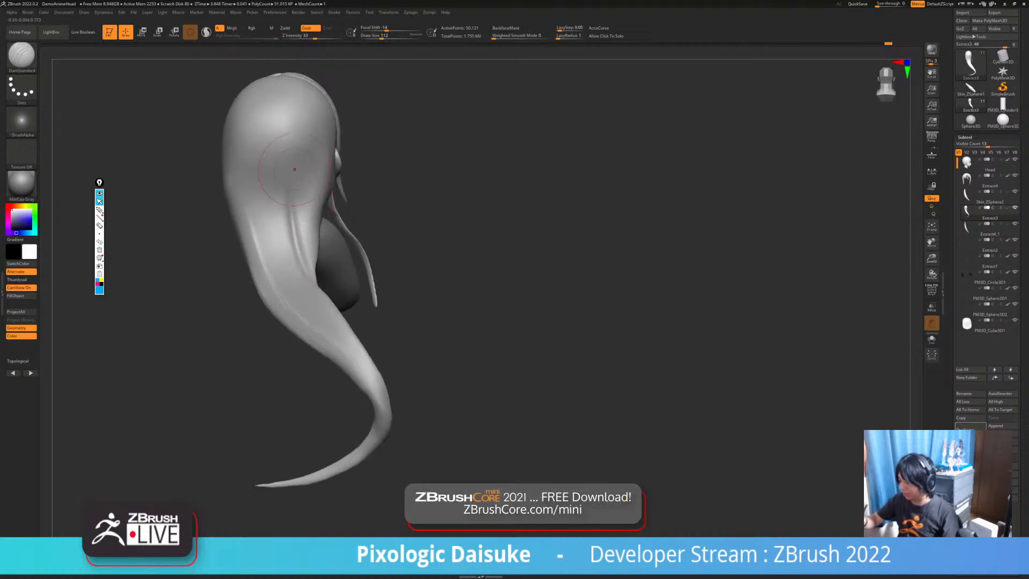
{"action": "mouse_move", "coordinate": [332, 206]}
{"action": "left_mouse_down"}
{"action": "mouse_move", "coordinate": [292, 139]}
{"action": "mouse_move", "coordinate": [284, 166]}
{"action": "left_mouse_up"}
{"action": "mouse_move", "coordinate": [292, 145]}
{"action": "left_mouse_down"}
{"action": "mouse_move", "coordinate": [289, 198]}
{"action": "mouse_move", "coordinate": [323, 301]}
{"action": "left_mouse_up"}
Refine the creases along the outer side of the back hair where it narrows behind the neck, blending them into the surface
{"action": "right_click_drag", "start_coordinate": [295, 230], "coordinate": [327, 268]}
{"action": "left_click_drag", "start_coordinate": [287, 231], "coordinate": [303, 268], "text": "shift"}
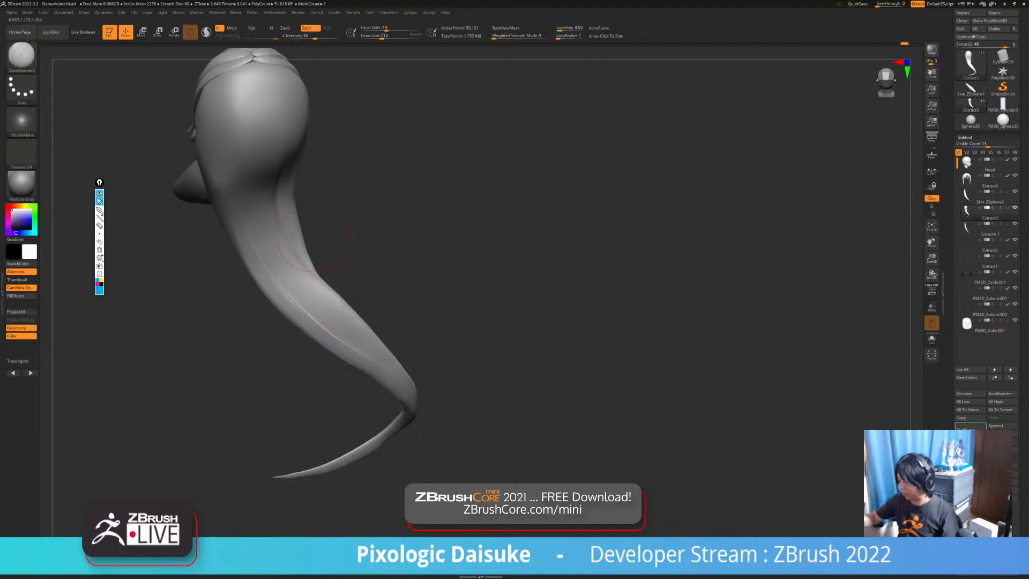
{"action": "right_click_drag", "start_coordinate": [293, 231], "coordinate": [278, 220]}
{"action": "left_click_drag", "start_coordinate": [323, 288], "coordinate": [269, 189], "text": "shift"}
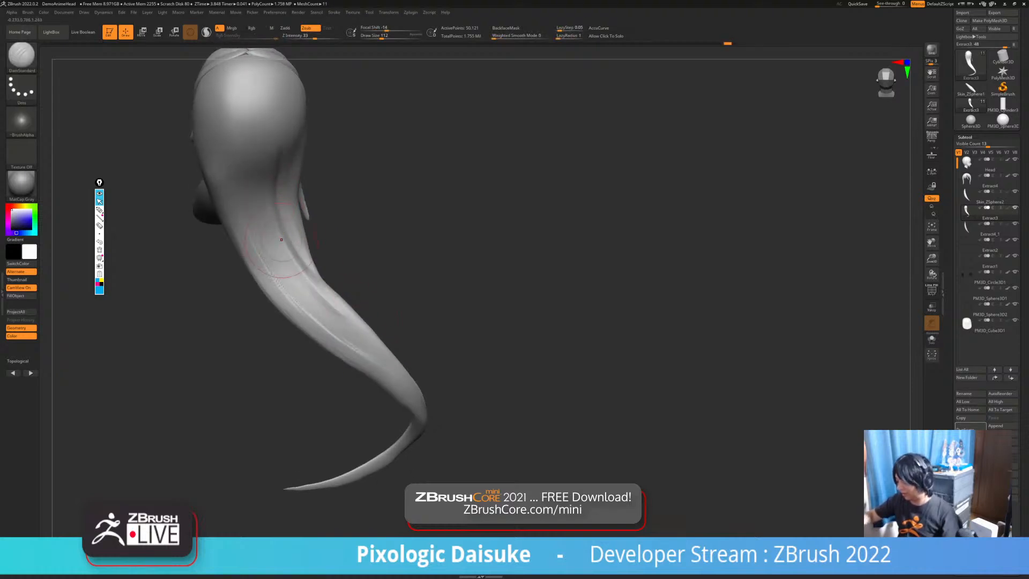
{"action": "left_click_drag", "start_coordinate": [328, 260], "coordinate": [270, 193], "text": "shift"}
{"action": "left_click_drag", "start_coordinate": [337, 316], "coordinate": [273, 182], "text": "shift"}
{"action": "mouse_move", "coordinate": [339, 316]}
{"action": "left_mouse_down", "text": "shift"}
{"action": "mouse_move", "coordinate": [314, 267]}
{"action": "mouse_move", "coordinate": [397, 374]}
{"action": "mouse_move", "coordinate": [271, 211]}
{"action": "left_mouse_up", "text": "shift"}
Carve a long crease from the back of the crown down to the nape and blend the surface around it
{"action": "right_click_drag", "start_coordinate": [283, 179], "coordinate": [265, 116]}
{"action": "mouse_move", "coordinate": [261, 94]}
{"action": "left_mouse_down"}
{"action": "mouse_move", "coordinate": [292, 252]}
{"action": "mouse_move", "coordinate": [284, 249]}
{"action": "left_mouse_up"}
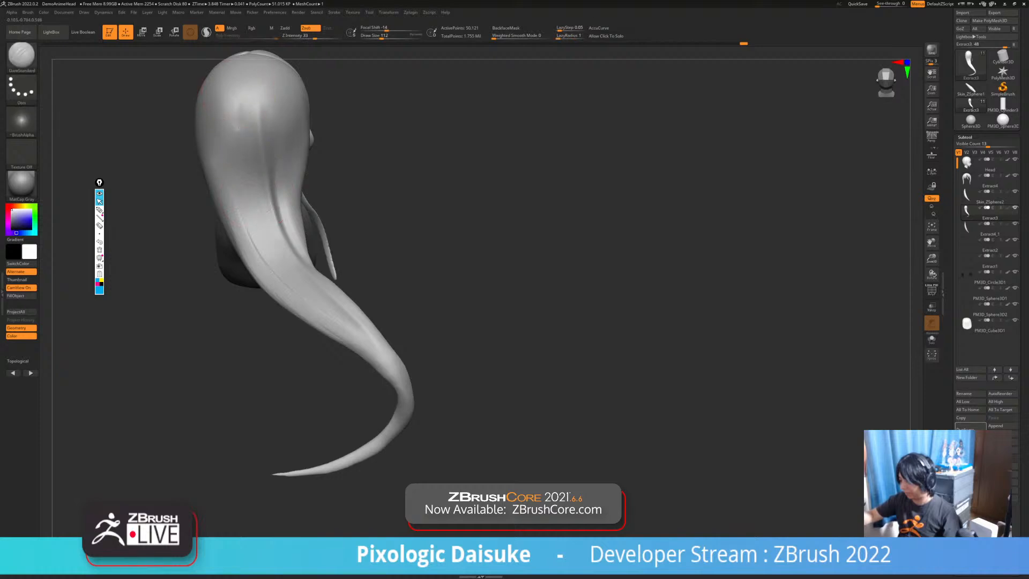
{"action": "left_click_drag", "start_coordinate": [279, 249], "coordinate": [255, 197]}
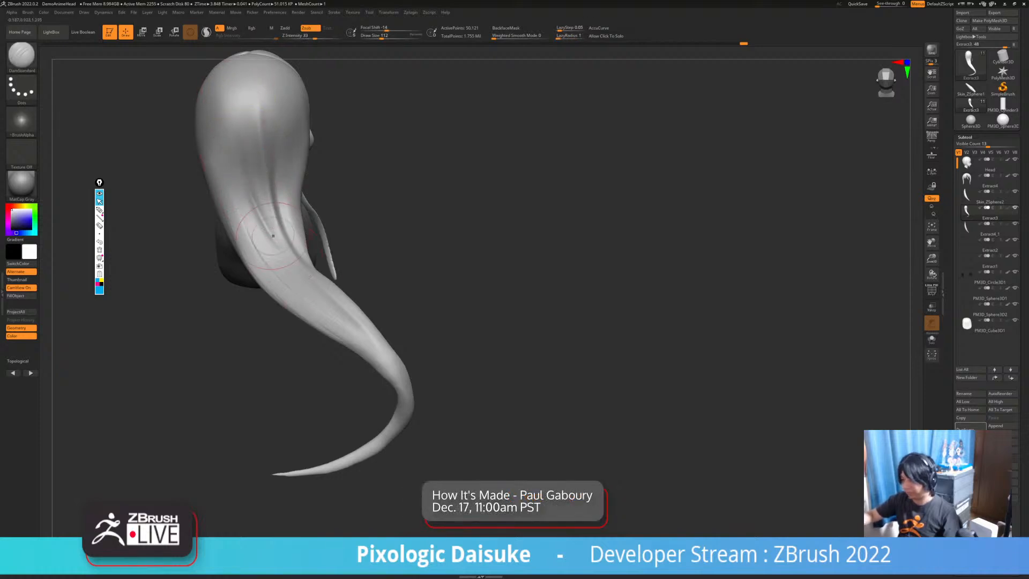
{"action": "right_click_drag", "start_coordinate": [248, 154], "coordinate": [258, 175], "text": "alt"}
{"action": "left_click_drag", "start_coordinate": [252, 140], "coordinate": [289, 278], "text": "shift"}
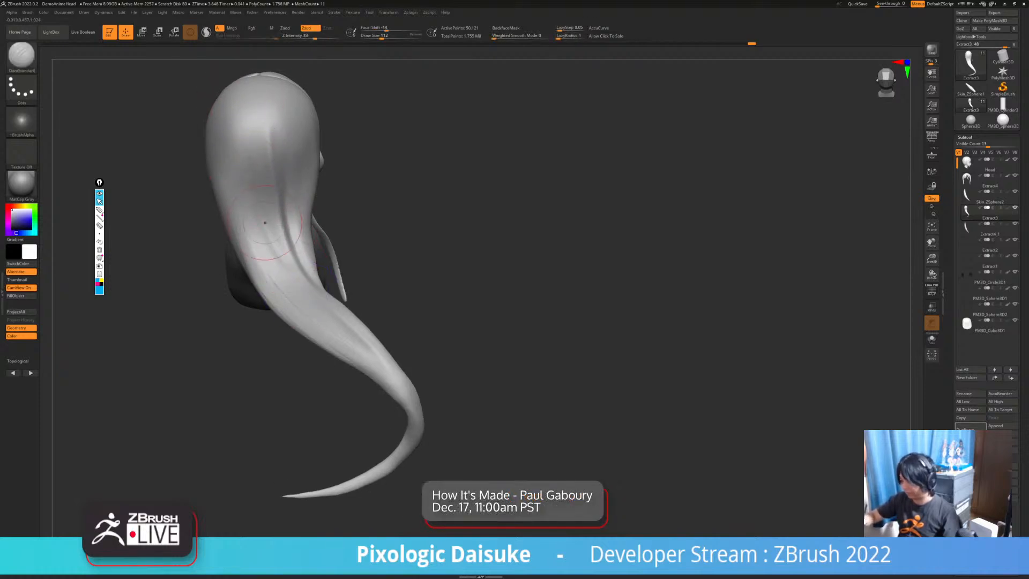
Extend a second crease from the nape along the middle of the back hair and soften it
{"action": "left_click_drag", "start_coordinate": [271, 217], "coordinate": [343, 331]}
{"action": "mouse_move", "coordinate": [276, 254]}
{"action": "left_mouse_down", "text": "shift"}
{"action": "mouse_move", "coordinate": [300, 303]}
{"action": "mouse_move", "coordinate": [368, 347]}
{"action": "left_mouse_up", "text": "shift"}
{"action": "left_click_drag", "start_coordinate": [339, 36], "coordinate": [312, 36], "text": "shift"}
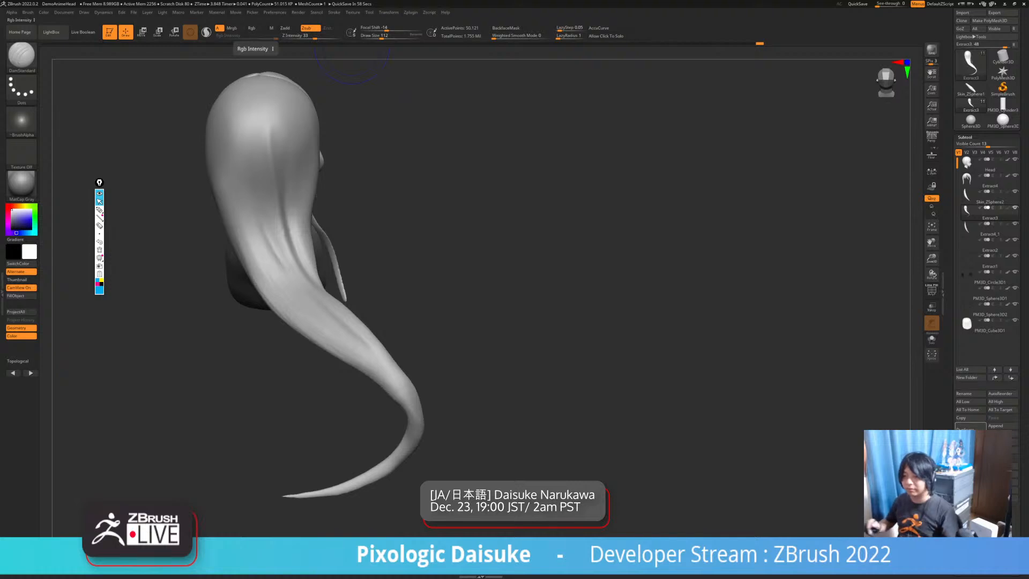
Smooth the back hair where the creases run into the lower bend
{"action": "left_click_drag", "start_coordinate": [481, 397], "coordinate": [457, 390], "text": "alt"}
{"action": "key", "text": "shift"}
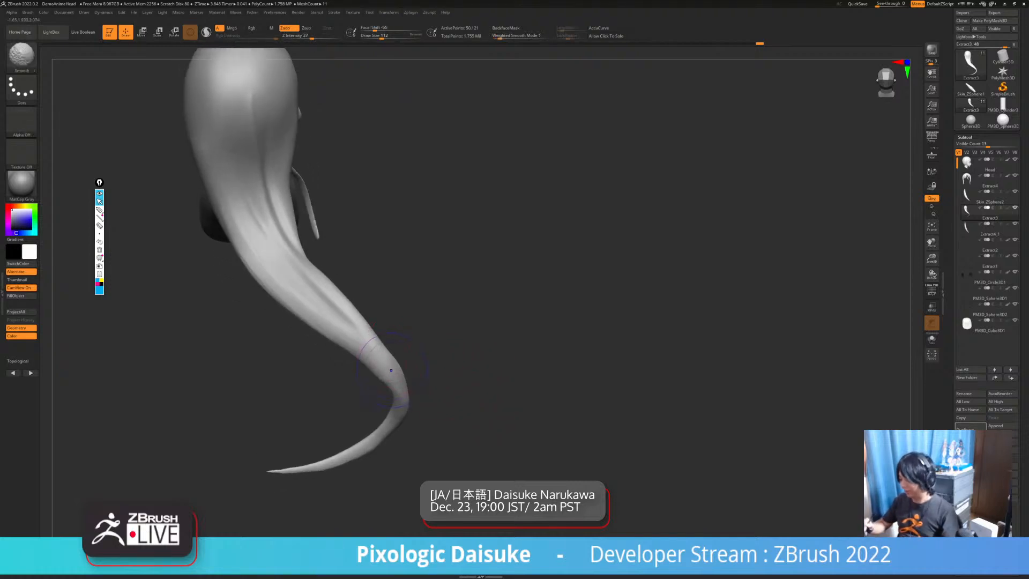
{"action": "right_click_drag", "start_coordinate": [387, 377], "coordinate": [388, 363]}
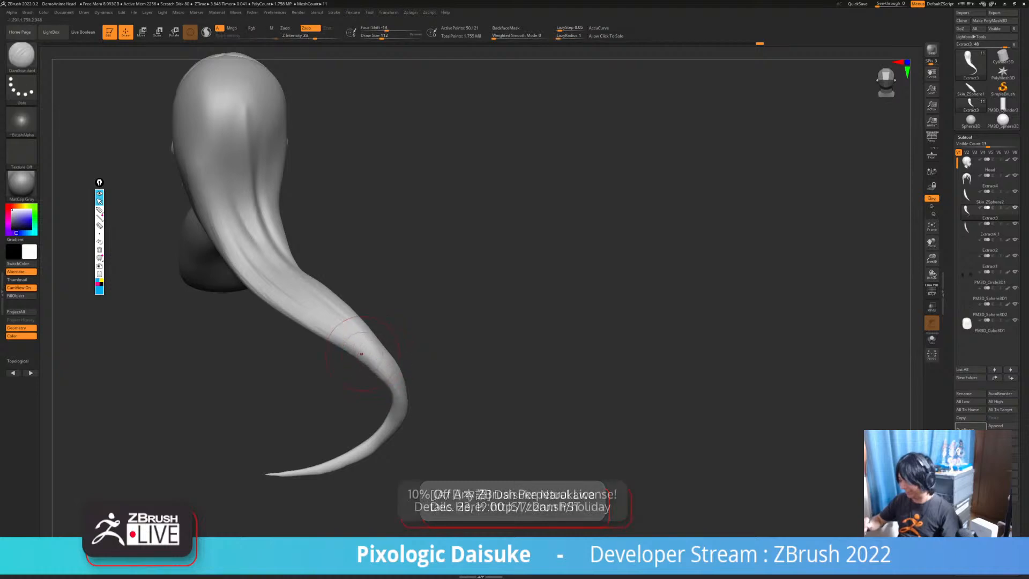
{"action": "mouse_move", "coordinate": [392, 400]}
{"action": "right_mouse_down"}
{"action": "mouse_move", "coordinate": [381, 369]}
{"action": "mouse_move", "coordinate": [385, 385]}
{"action": "right_mouse_up"}
{"action": "key", "text": "shift"}
{"action": "right_click_drag", "start_coordinate": [396, 347], "coordinate": [398, 363]}
{"action": "key", "text": "shift"}
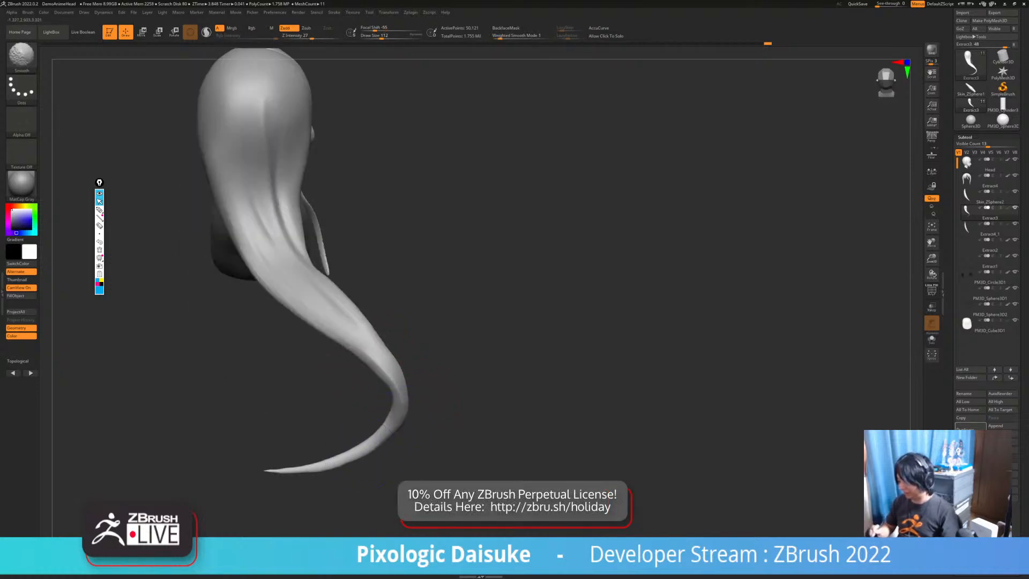
Smooth the curled tip of the back hair from the tapering end up to the lower bend
{"action": "right_click_drag", "start_coordinate": [343, 456], "coordinate": [351, 477]}
{"action": "left_click_drag", "start_coordinate": [341, 461], "coordinate": [404, 418], "text": "shift"}
{"action": "mouse_move", "coordinate": [409, 423]}
{"action": "right_mouse_down"}
{"action": "mouse_move", "coordinate": [416, 407]}
{"action": "mouse_move", "coordinate": [403, 399]}
{"action": "mouse_move", "coordinate": [397, 431]}
{"action": "mouse_move", "coordinate": [421, 435]}
{"action": "mouse_move", "coordinate": [485, 427]}
{"action": "mouse_move", "coordinate": [465, 413]}
{"action": "mouse_move", "coordinate": [581, 421]}
{"action": "mouse_move", "coordinate": [555, 399]}
{"action": "right_mouse_up"}
{"action": "key", "text": "shift"}
Try to carve a crease along the inner side of the lower bend with the DamStandard brush
{"action": "mouse_move", "coordinate": [320, 380]}
{"action": "left_mouse_down"}
{"action": "mouse_move", "coordinate": [323, 415]}
{"action": "mouse_move", "coordinate": [368, 450]}
{"action": "left_mouse_up"}
{"action": "mouse_move", "coordinate": [460, 415]}
{"action": "right_mouse_down"}
{"action": "mouse_move", "coordinate": [493, 433]}
{"action": "mouse_move", "coordinate": [457, 424]}
{"action": "right_mouse_up"}
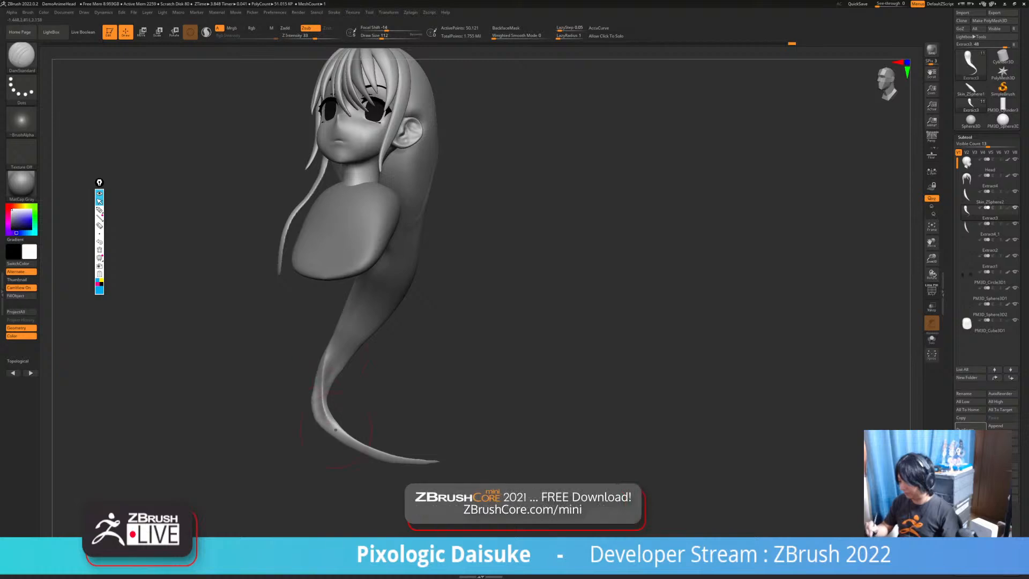
{"action": "left_click_drag", "start_coordinate": [332, 409], "coordinate": [340, 431]}
{"action": "mouse_move", "coordinate": [472, 415]}
{"action": "right_mouse_down"}
{"action": "mouse_move", "coordinate": [382, 399]}
{"action": "mouse_move", "coordinate": [448, 370]}
{"action": "mouse_move", "coordinate": [477, 319]}
{"action": "right_mouse_up"}
{"action": "key", "text": "ctrl+z"}
{"action": "key", "text": "ctrl+z"}
Turn on BackfaceMask and refine the inner side of the back hair from the lower bend up to below the bust
{"action": "left_click", "coordinate": [506, 28]}
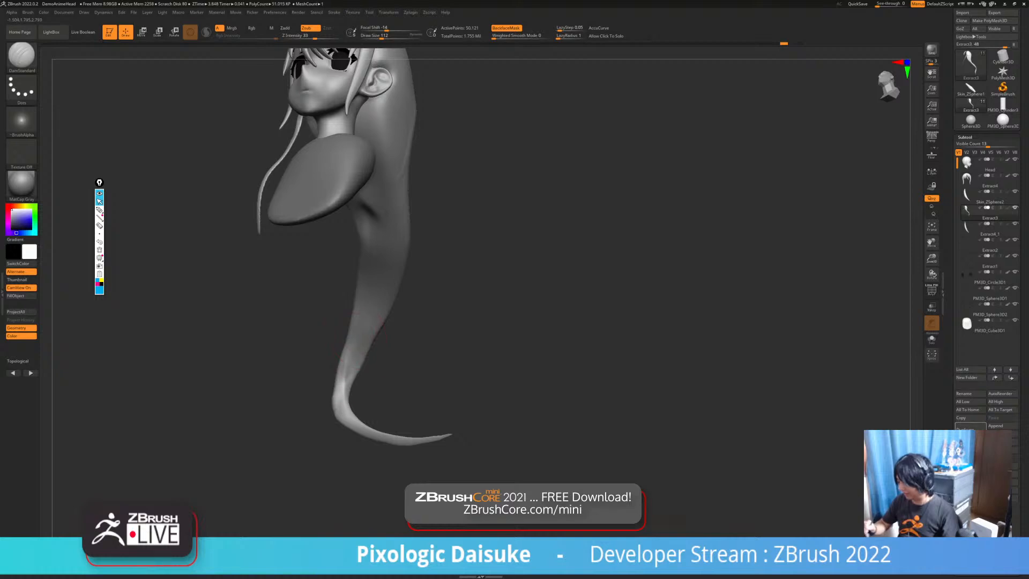
{"action": "right_click_drag", "start_coordinate": [350, 334], "coordinate": [393, 320]}
{"action": "key", "text": "shift"}
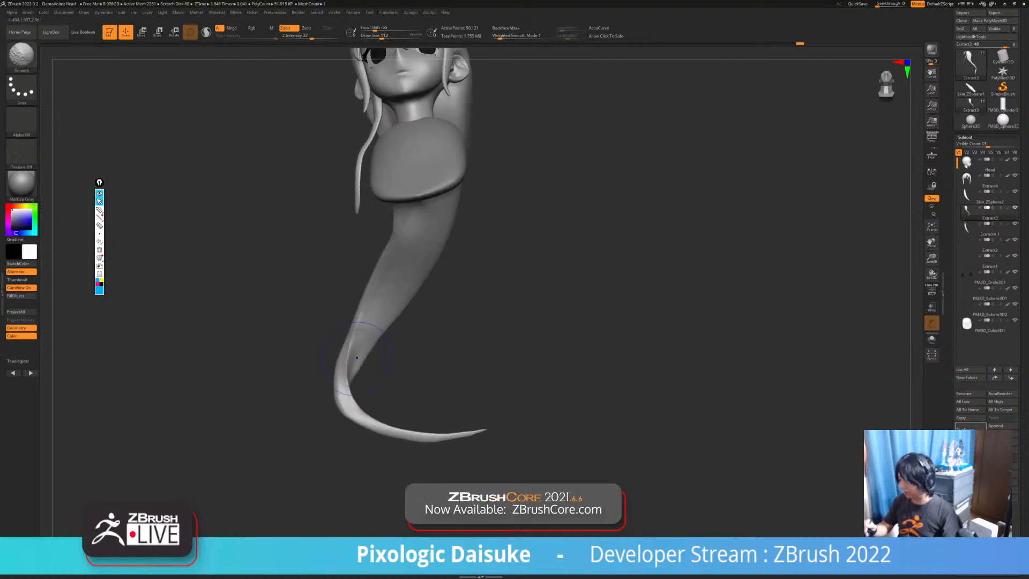
{"action": "right_click_drag", "start_coordinate": [349, 411], "coordinate": [316, 402]}
{"action": "right_click_drag", "start_coordinate": [317, 348], "coordinate": [295, 399], "text": "alt"}
{"action": "mouse_move", "coordinate": [321, 321]}
{"action": "right_mouse_down"}
{"action": "mouse_move", "coordinate": [391, 294]}
{"action": "mouse_move", "coordinate": [375, 292]}
{"action": "mouse_move", "coordinate": [379, 275]}
{"action": "right_mouse_up"}
{"action": "key", "text": "shift"}
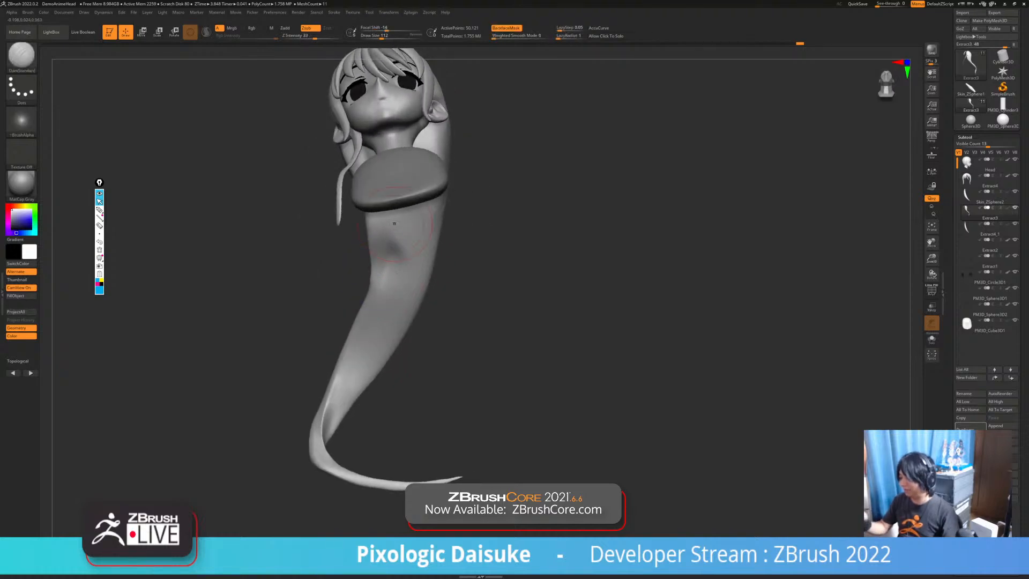
{"action": "key", "text": "shift"}
{"action": "mouse_move", "coordinate": [394, 223]}
{"action": "right_mouse_down"}
{"action": "mouse_move", "coordinate": [431, 252]}
{"action": "mouse_move", "coordinate": [417, 254]}
{"action": "mouse_move", "coordinate": [455, 257]}
{"action": "right_mouse_up"}
Switch to the SnakeHook brush and pull the lower part of the back hair into a cleaner curve
{"action": "key", "text": "b"}
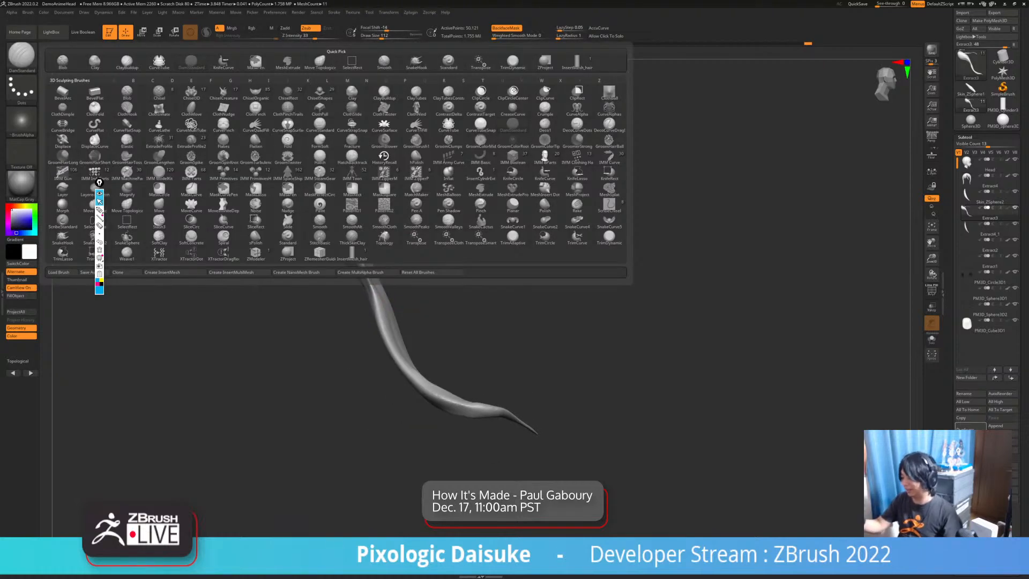
{"action": "key", "text": "s"}
{"action": "key", "text": "h"}
{"action": "right_click_drag", "start_coordinate": [370, 271], "coordinate": [368, 250]}
{"action": "left_click_drag", "start_coordinate": [410, 420], "coordinate": [421, 406]}
{"action": "mouse_move", "coordinate": [429, 385]}
{"action": "right_mouse_down"}
{"action": "mouse_move", "coordinate": [335, 357]}
{"action": "mouse_move", "coordinate": [397, 339]}
{"action": "right_mouse_up"}
{"action": "mouse_move", "coordinate": [393, 341]}
{"action": "right_mouse_down", "text": "ctrl"}
{"action": "mouse_move", "coordinate": [413, 314]}
{"action": "mouse_move", "coordinate": [399, 421]}
{"action": "mouse_move", "coordinate": [397, 352]}
{"action": "right_mouse_up", "text": "ctrl"}
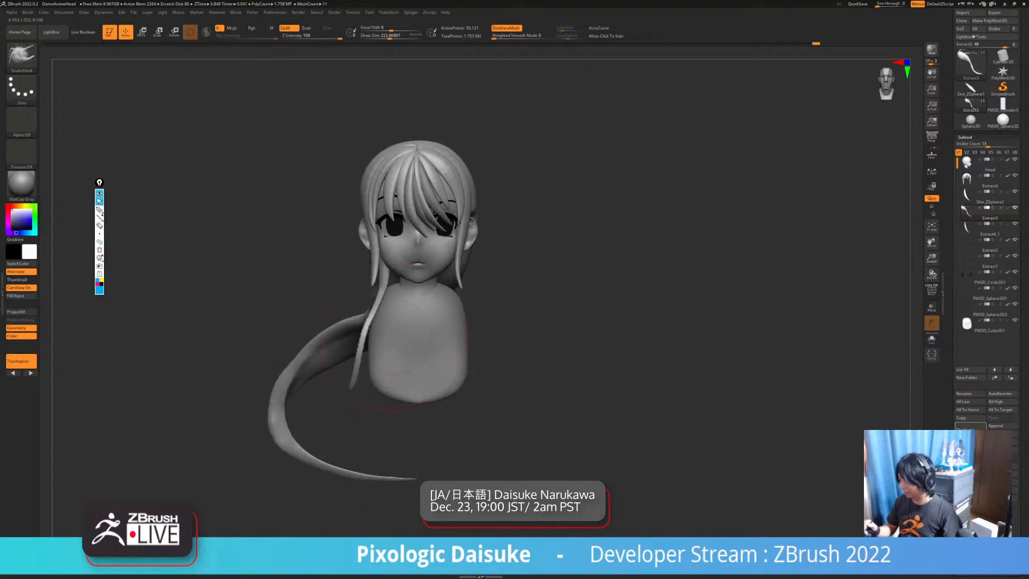
Undo the last pull, turn off BackfaceMask and adjust the back hair beside the shoulder with SnakeHook
{"action": "left_click_drag", "start_coordinate": [376, 315], "coordinate": [385, 300]}
{"action": "key", "text": "ctrl+z"}
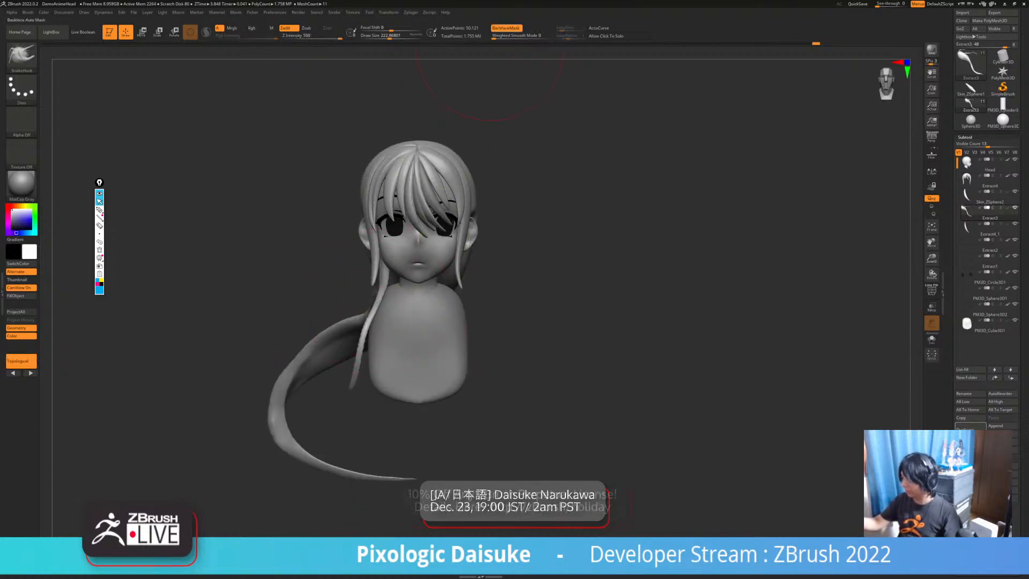
{"action": "left_click", "coordinate": [506, 28]}
{"action": "mouse_move", "coordinate": [364, 338]}
{"action": "left_mouse_down"}
{"action": "mouse_move", "coordinate": [376, 330]}
{"action": "mouse_move", "coordinate": [372, 343]}
{"action": "left_mouse_up"}
{"action": "mouse_move", "coordinate": [375, 389]}
{"action": "right_mouse_down"}
{"action": "mouse_move", "coordinate": [404, 370]}
{"action": "mouse_move", "coordinate": [444, 395]}
{"action": "mouse_move", "coordinate": [418, 374]}
{"action": "mouse_move", "coordinate": [406, 384]}
{"action": "mouse_move", "coordinate": [464, 278]}
{"action": "mouse_move", "coordinate": [490, 321]}
{"action": "mouse_move", "coordinate": [509, 407]}
{"action": "right_mouse_up"}
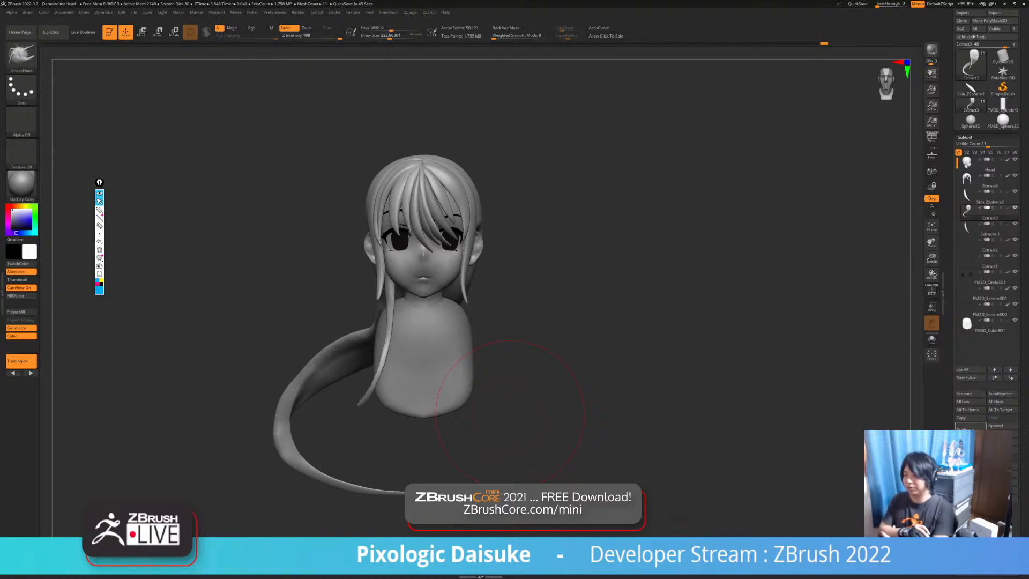
Enlarge the SnakeHook draw size to about 364 and pull the lower bend and curled tip into a rounder curve
{"action": "left_click_drag", "start_coordinate": [510, 410], "coordinate": [568, 410]}
{"action": "mouse_move", "coordinate": [568, 410]}
{"action": "right_mouse_down", "text": "ctrl"}
{"action": "mouse_move", "coordinate": [565, 370]}
{"action": "mouse_move", "coordinate": [617, 389]}
{"action": "mouse_move", "coordinate": [549, 386]}
{"action": "right_mouse_up", "text": "ctrl"}
{"action": "left_click_drag", "start_coordinate": [390, 36], "coordinate": [393, 36]}
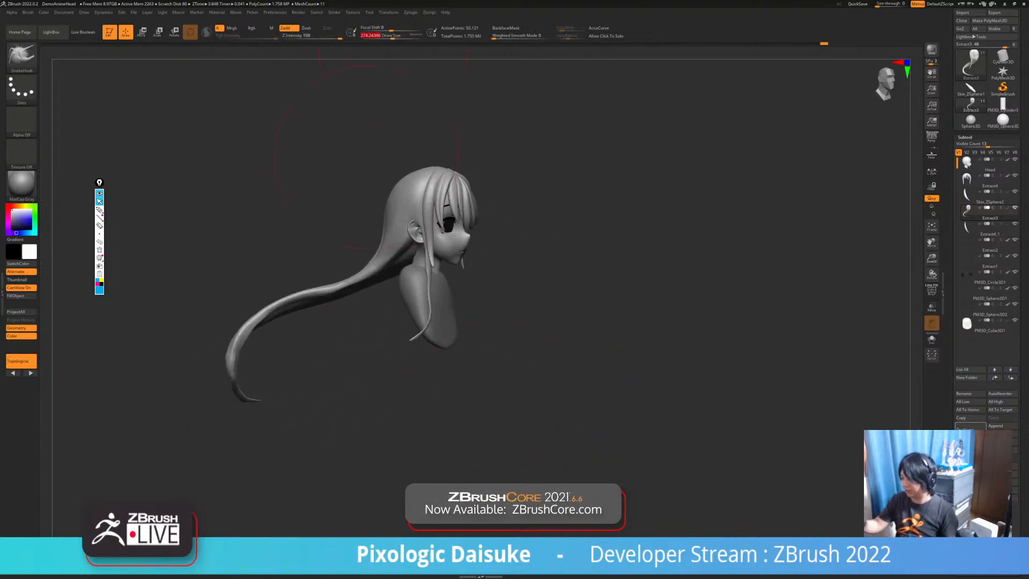
{"action": "right_click_drag", "start_coordinate": [303, 388], "coordinate": [294, 423]}
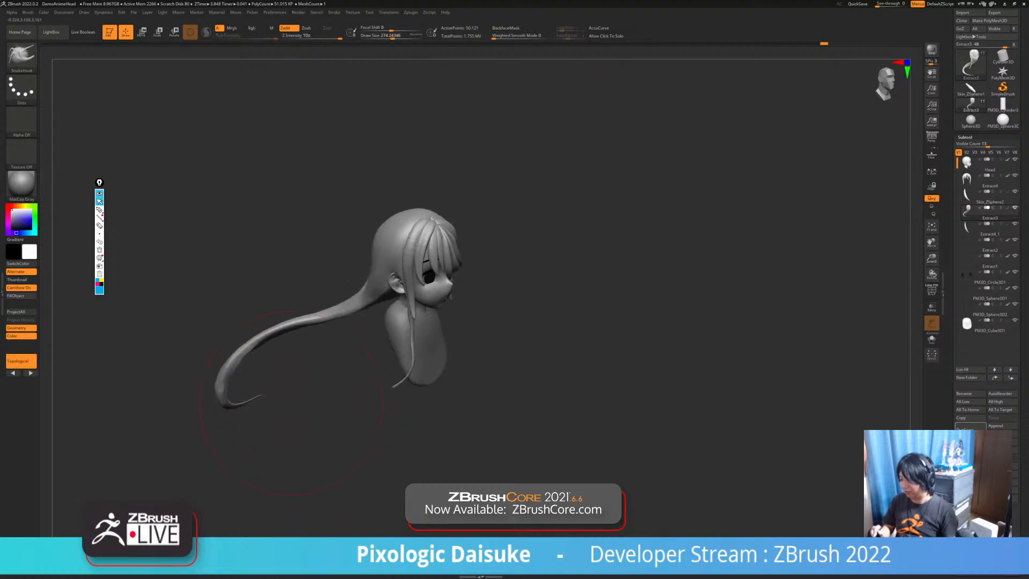
{"action": "left_click_drag", "start_coordinate": [392, 37], "coordinate": [397, 37]}
{"action": "right_click_drag", "start_coordinate": [289, 388], "coordinate": [292, 375]}
{"action": "left_click_drag", "start_coordinate": [235, 380], "coordinate": [260, 387]}
{"action": "mouse_move", "coordinate": [268, 423]}
{"action": "right_mouse_down"}
{"action": "mouse_move", "coordinate": [308, 408]}
{"action": "mouse_move", "coordinate": [275, 408]}
{"action": "right_mouse_up"}
{"action": "left_click_drag", "start_coordinate": [263, 402], "coordinate": [290, 407]}
{"action": "mouse_move", "coordinate": [289, 408]}
{"action": "right_mouse_down"}
{"action": "mouse_move", "coordinate": [257, 426]}
{"action": "mouse_move", "coordinate": [289, 426]}
{"action": "right_mouse_up"}
{"action": "left_click_drag", "start_coordinate": [305, 395], "coordinate": [313, 385]}
{"action": "mouse_move", "coordinate": [289, 429]}
{"action": "right_mouse_down"}
{"action": "mouse_move", "coordinate": [317, 442]}
{"action": "mouse_move", "coordinate": [356, 429]}
{"action": "mouse_move", "coordinate": [343, 447]}
{"action": "mouse_move", "coordinate": [370, 429]}
{"action": "right_mouse_up"}
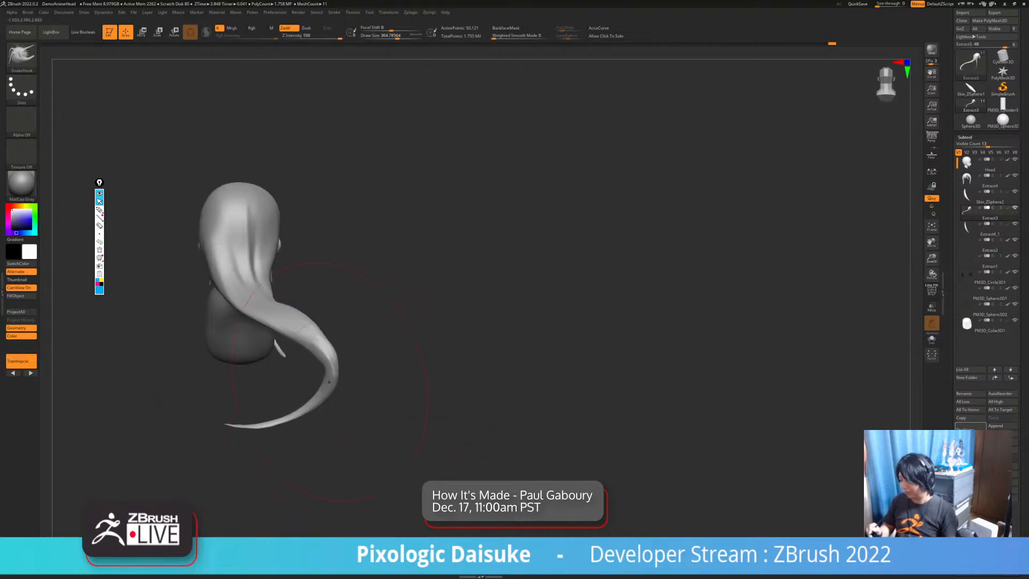
Reduce the draw size and smooth the stretch of back hair around the lower bend
{"action": "left_click_drag", "start_coordinate": [397, 36], "coordinate": [393, 35]}
{"action": "right_click_drag", "start_coordinate": [365, 407], "coordinate": [391, 426]}
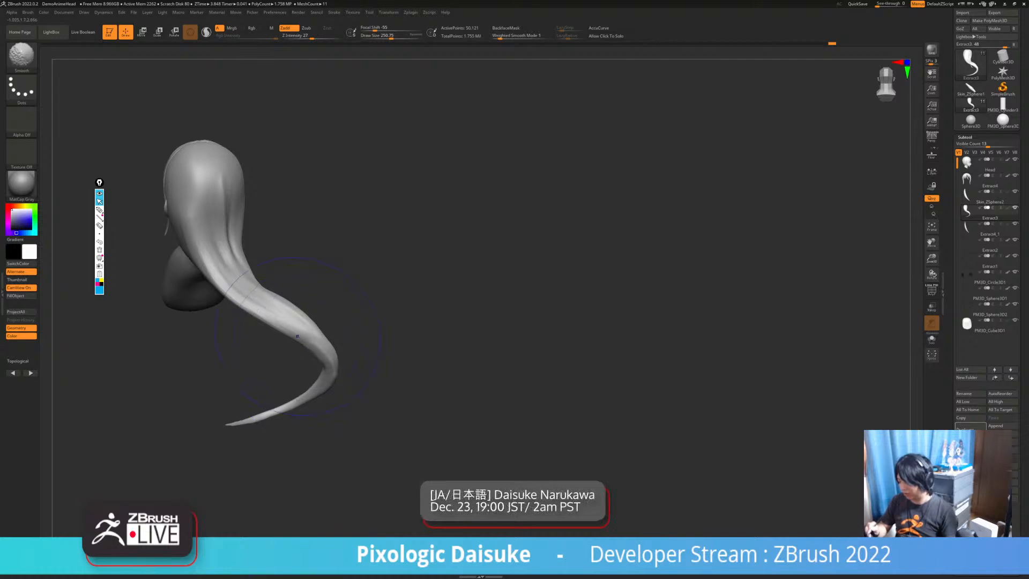
{"action": "left_click_drag", "start_coordinate": [319, 351], "coordinate": [343, 372], "text": "shift"}
{"action": "right_click_drag", "start_coordinate": [345, 373], "coordinate": [324, 387]}
{"action": "left_click_drag", "start_coordinate": [289, 316], "coordinate": [304, 333], "text": "shift"}
Pull the tapering tip of the back hair downward and outward with SnakeHook to lengthen the curl from several angles
{"action": "mouse_move", "coordinate": [334, 337]}
{"action": "right_mouse_down"}
{"action": "mouse_move", "coordinate": [319, 350]}
{"action": "mouse_move", "coordinate": [319, 292]}
{"action": "mouse_move", "coordinate": [225, 303]}
{"action": "mouse_move", "coordinate": [268, 288]}
{"action": "mouse_move", "coordinate": [217, 305]}
{"action": "mouse_move", "coordinate": [230, 301]}
{"action": "mouse_move", "coordinate": [215, 364]}
{"action": "right_mouse_up"}
{"action": "left_click_drag", "start_coordinate": [263, 424], "coordinate": [278, 430]}
{"action": "right_click_drag", "start_coordinate": [225, 321], "coordinate": [215, 332]}
{"action": "left_click_drag", "start_coordinate": [289, 415], "coordinate": [297, 418]}
{"action": "right_click_drag", "start_coordinate": [220, 322], "coordinate": [217, 370]}
{"action": "left_click_drag", "start_coordinate": [280, 444], "coordinate": [277, 472]}
{"action": "mouse_move", "coordinate": [230, 370]}
{"action": "right_mouse_down"}
{"action": "mouse_move", "coordinate": [228, 321]}
{"action": "mouse_move", "coordinate": [235, 332]}
{"action": "right_mouse_up"}
{"action": "right_click_drag", "start_coordinate": [299, 462], "coordinate": [294, 477]}
{"action": "left_click_drag", "start_coordinate": [298, 451], "coordinate": [304, 461]}
{"action": "mouse_move", "coordinate": [370, 433]}
{"action": "right_mouse_down"}
{"action": "mouse_move", "coordinate": [348, 450]}
{"action": "mouse_move", "coordinate": [331, 437]}
{"action": "mouse_move", "coordinate": [348, 444]}
{"action": "right_mouse_up"}
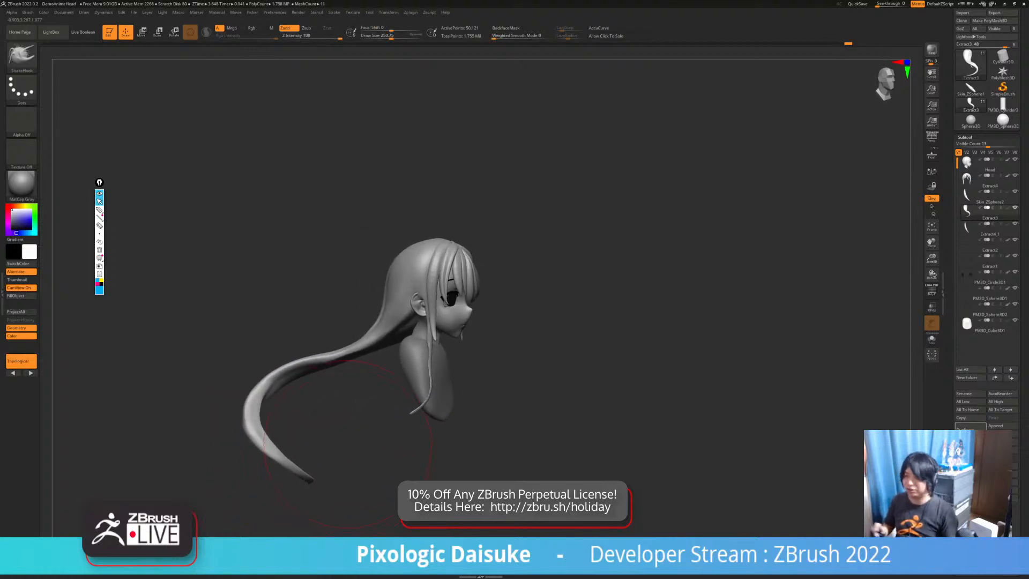
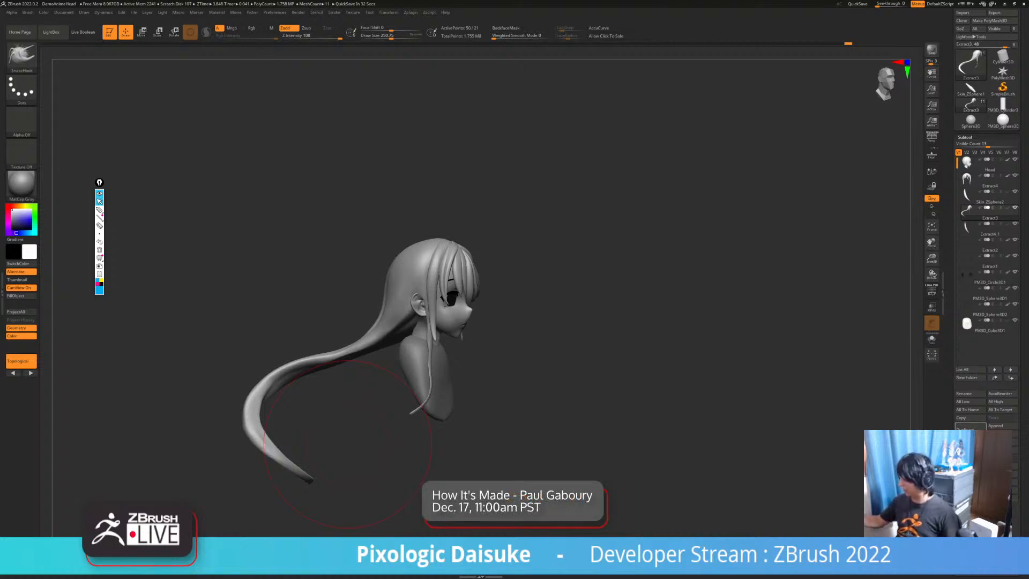
Look through the list of clip, knife and trim brushes without choosing one
{"action": "left_click_drag", "start_coordinate": [687, 308], "coordinate": [541, 316]}
{"action": "key", "text": "ctrl+shift"}
{"action": "left_click", "coordinate": [22, 54]}
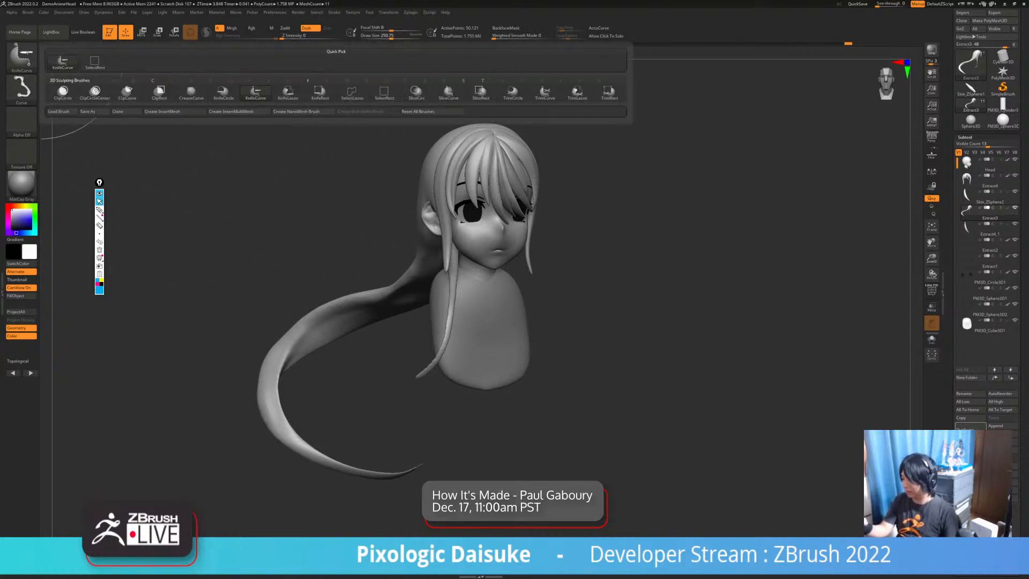
{"action": "mouse_move", "coordinate": [320, 92]}
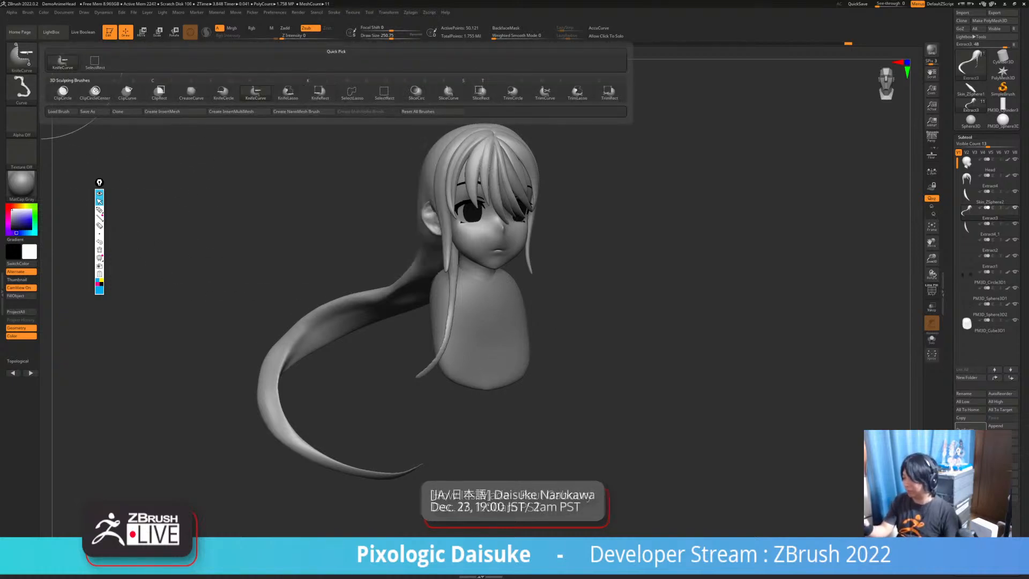
{"action": "key", "text": "ctrl"}
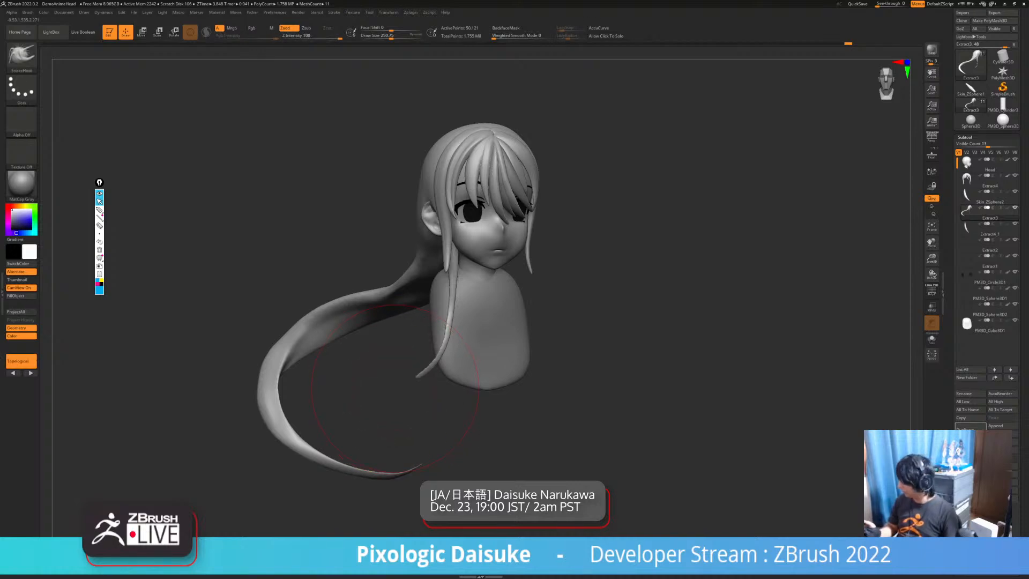
Collapse the Subtool section and check the back hair's silhouette from the side and the front
{"action": "left_click", "coordinate": [965, 137]}
{"action": "left_click_drag", "start_coordinate": [407, 391], "coordinate": [486, 390]}
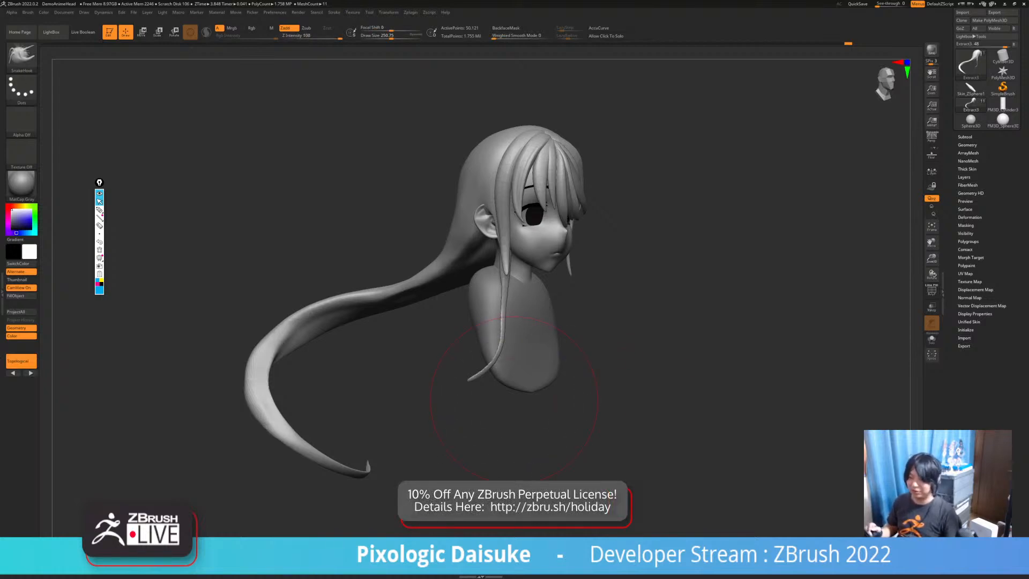
{"action": "mouse_move", "coordinate": [513, 399]}
{"action": "left_mouse_down"}
{"action": "mouse_move", "coordinate": [346, 432]}
{"action": "mouse_move", "coordinate": [375, 450]}
{"action": "left_mouse_up"}
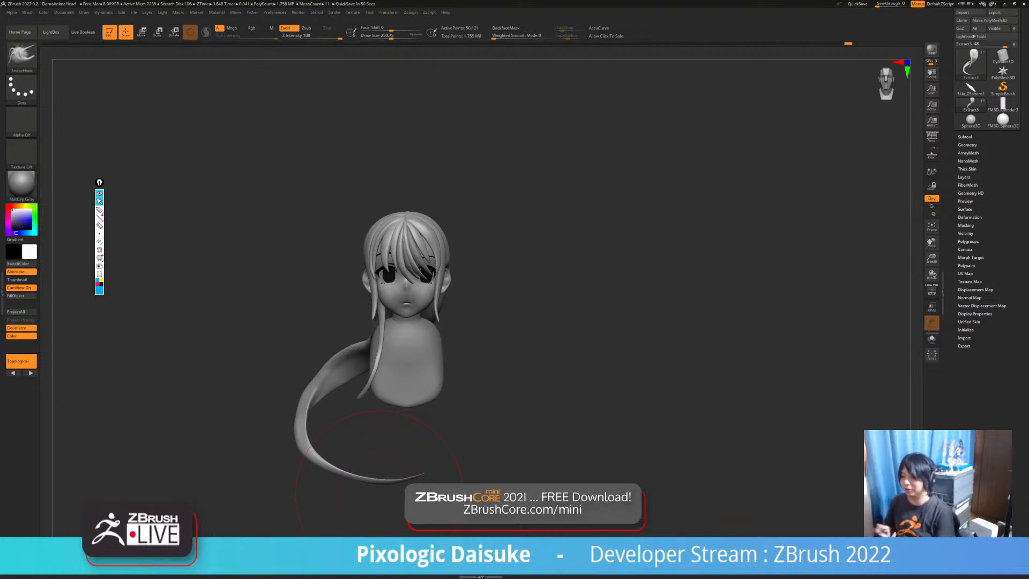
Turn on BackfaceMask and adjust the outer curve of the lower bend with SnakeHook, viewed from above
{"action": "left_click_drag", "start_coordinate": [379, 493], "coordinate": [410, 184]}
{"action": "left_click", "coordinate": [505, 28]}
{"action": "left_click_drag", "start_coordinate": [343, 137], "coordinate": [357, 196]}
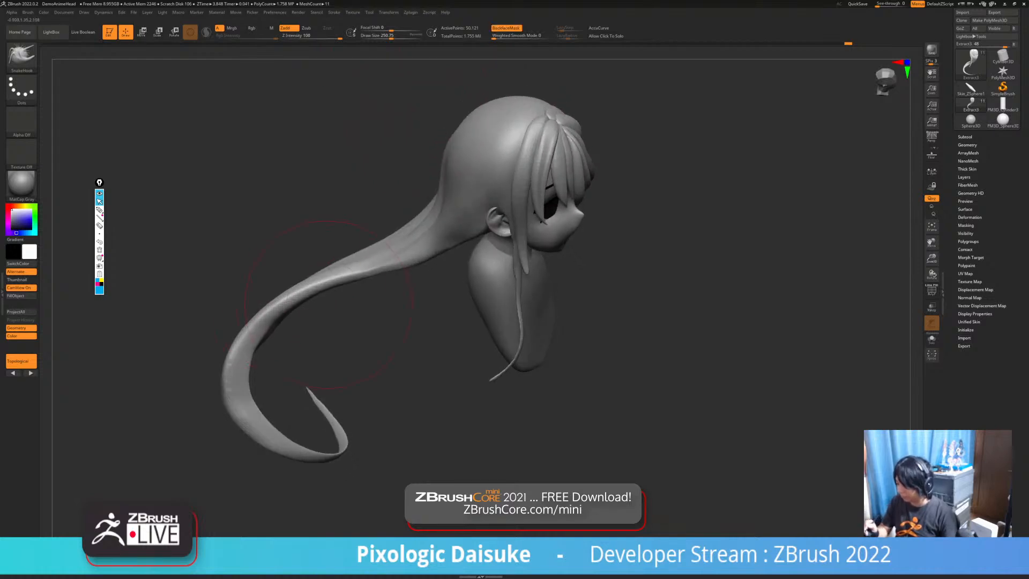
{"action": "key", "text": "shift"}
{"action": "mouse_move", "coordinate": [272, 416]}
{"action": "left_mouse_down"}
{"action": "mouse_move", "coordinate": [278, 401]}
{"action": "mouse_move", "coordinate": [279, 431]}
{"action": "mouse_move", "coordinate": [256, 444]}
{"action": "left_mouse_up"}
Pull the lower loop and tip into a rounder curve with BackfaceMask off, and turn the mask back on
{"action": "left_click", "coordinate": [505, 29]}
{"action": "left_click_drag", "start_coordinate": [249, 423], "coordinate": [239, 429]}
{"action": "mouse_move", "coordinate": [300, 413]}
{"action": "left_mouse_down"}
{"action": "mouse_move", "coordinate": [335, 383]}
{"action": "mouse_move", "coordinate": [258, 437]}
{"action": "left_mouse_up"}
{"action": "mouse_move", "coordinate": [332, 407]}
{"action": "left_mouse_down"}
{"action": "mouse_move", "coordinate": [307, 429]}
{"action": "mouse_move", "coordinate": [321, 458]}
{"action": "mouse_move", "coordinate": [340, 457]}
{"action": "left_mouse_up"}
{"action": "left_click", "coordinate": [506, 28]}
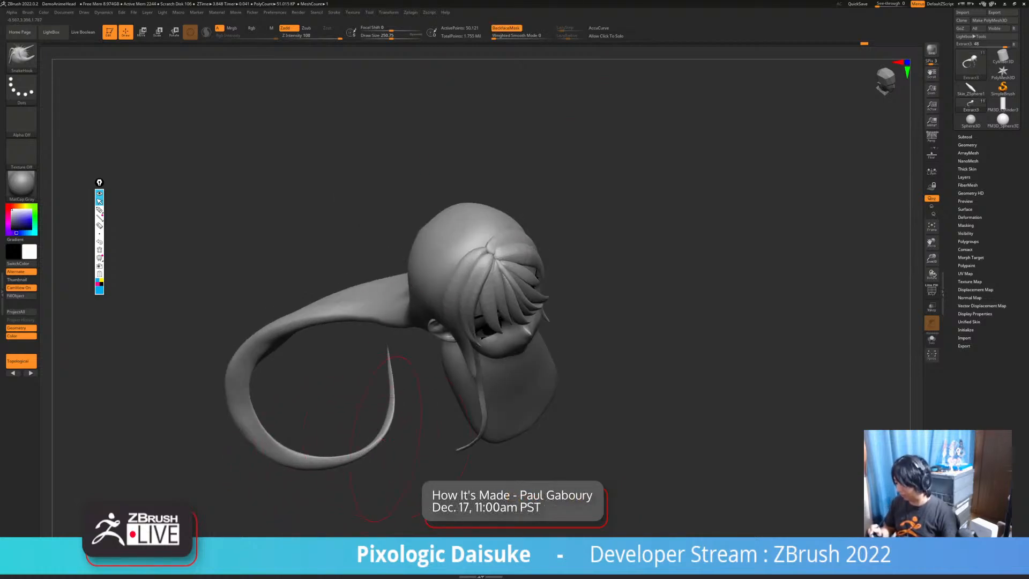
{"action": "mouse_move", "coordinate": [428, 466]}
{"action": "left_mouse_down"}
{"action": "mouse_move", "coordinate": [394, 467]}
{"action": "mouse_move", "coordinate": [430, 465]}
{"action": "mouse_move", "coordinate": [408, 416]}
{"action": "left_mouse_up"}
{"action": "mouse_move", "coordinate": [409, 415]}
{"action": "right_mouse_down", "text": "alt"}
{"action": "mouse_move", "coordinate": [370, 485]}
{"action": "mouse_move", "coordinate": [368, 447]}
{"action": "mouse_move", "coordinate": [136, 443]}
{"action": "mouse_move", "coordinate": [208, 444]}
{"action": "right_mouse_up", "text": "alt"}
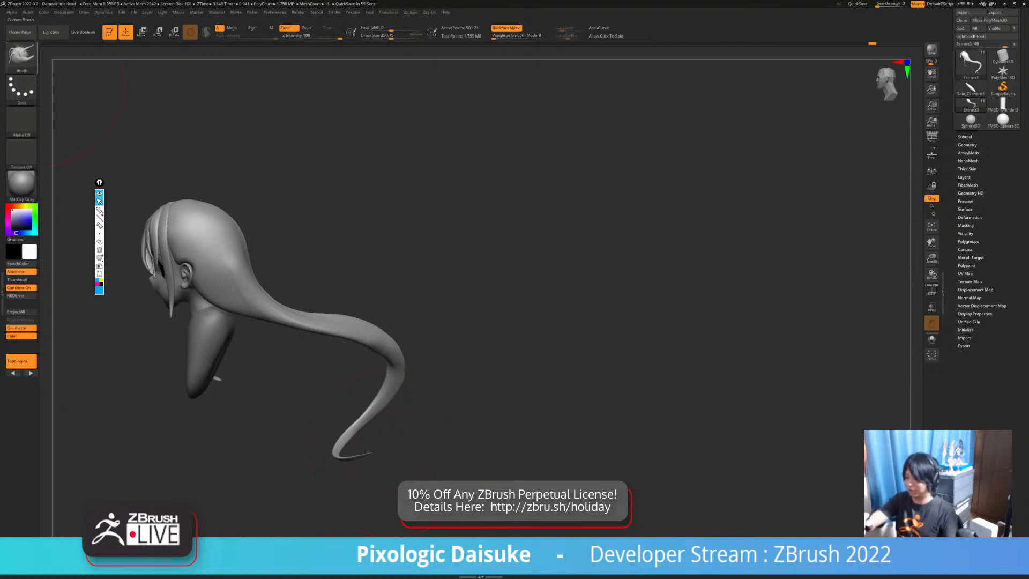
Carve a crease from above the ear down toward the nape with the DamStandard brush at a draw size of about 80
{"action": "left_click", "coordinate": [21, 53]}
{"action": "left_click", "coordinate": [513, 125]}
{"action": "left_click", "coordinate": [378, 37]}
{"action": "left_click_drag", "start_coordinate": [189, 231], "coordinate": [231, 296]}
{"action": "key", "text": "ctrl+z"}
{"action": "left_click_drag", "start_coordinate": [190, 231], "coordinate": [247, 313]}
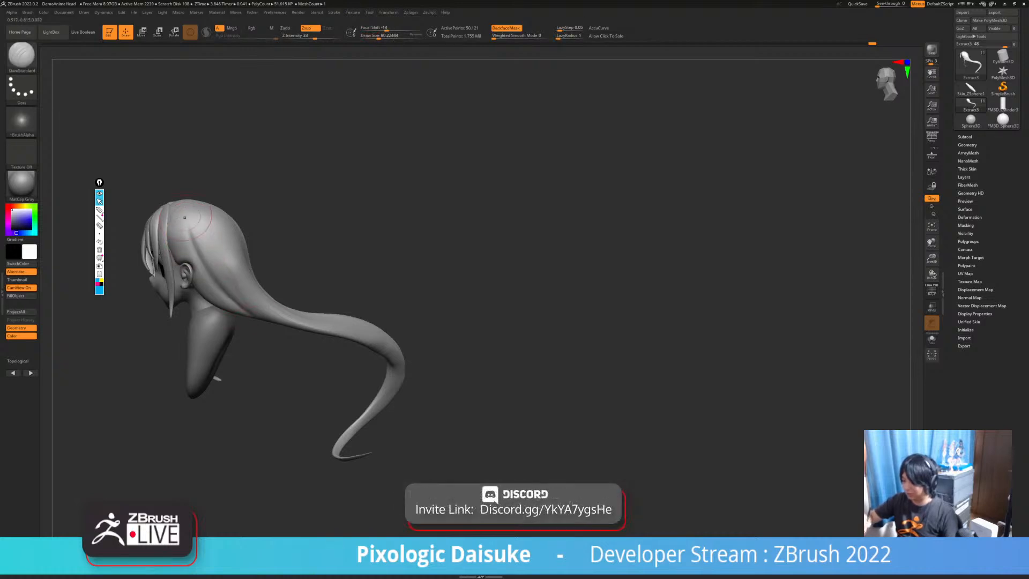
{"action": "key", "text": "shift"}
{"action": "right_click_drag", "start_coordinate": [214, 257], "coordinate": [220, 306], "text": "ctrl"}
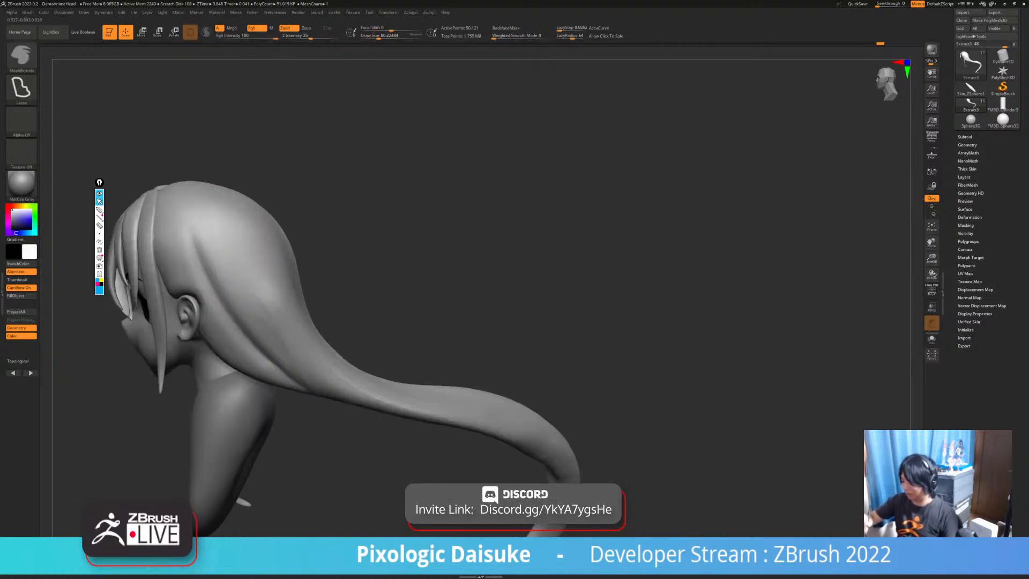
Deepen the crease running from the crown past the ear to the nape with DamStandard and smooth its upper end
{"action": "left_click_drag", "start_coordinate": [180, 209], "coordinate": [186, 219], "text": "shift"}
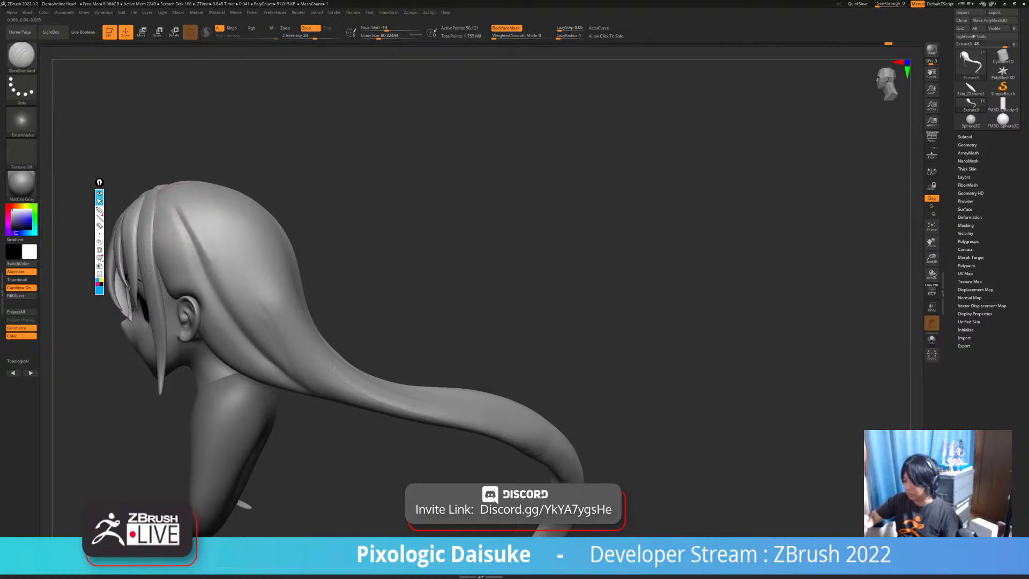
{"action": "mouse_move", "coordinate": [199, 243]}
{"action": "left_mouse_down"}
{"action": "mouse_move", "coordinate": [268, 344]}
{"action": "mouse_move", "coordinate": [320, 388]}
{"action": "left_mouse_up"}
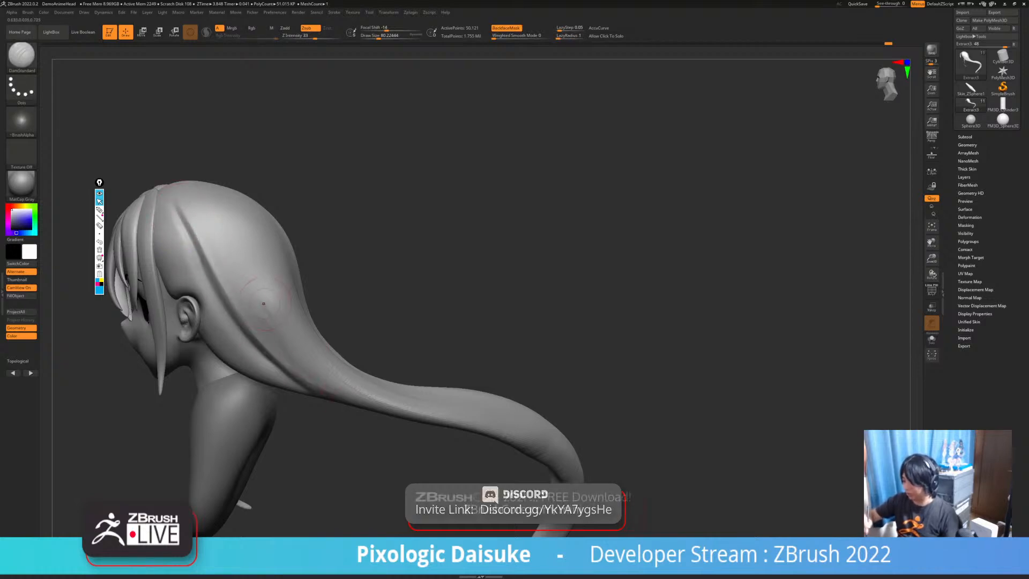
{"action": "key", "text": "shift"}
{"action": "right_click_drag", "start_coordinate": [325, 393], "coordinate": [331, 372], "text": "alt"}
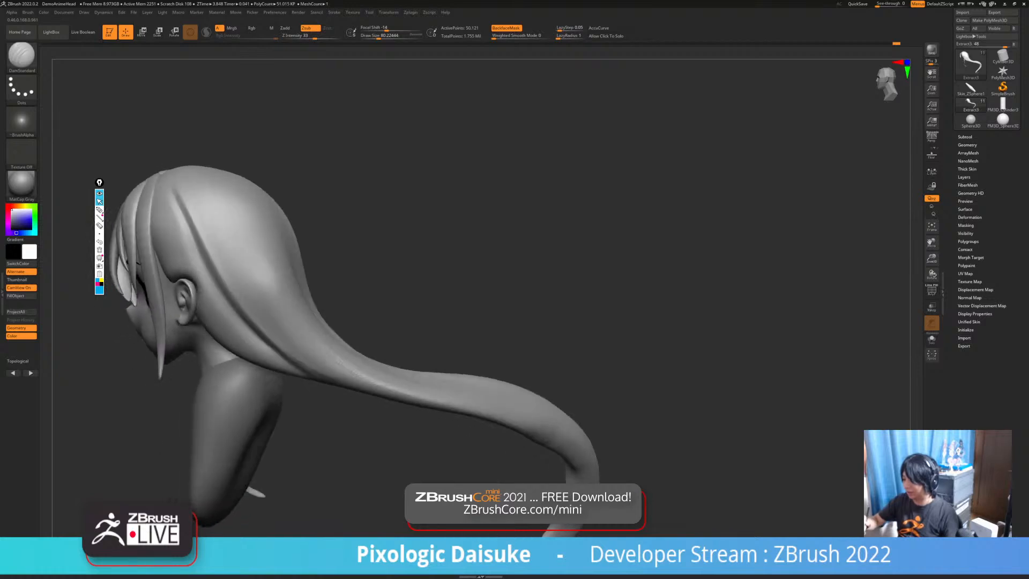
{"action": "left_click_drag", "start_coordinate": [180, 185], "coordinate": [200, 216], "text": "shift"}
{"action": "mouse_move", "coordinate": [200, 216]}
{"action": "right_mouse_down"}
{"action": "mouse_move", "coordinate": [162, 214]}
{"action": "mouse_move", "coordinate": [182, 260]}
{"action": "mouse_move", "coordinate": [234, 270]}
{"action": "mouse_move", "coordinate": [235, 305]}
{"action": "mouse_move", "coordinate": [222, 257]}
{"action": "right_mouse_up"}
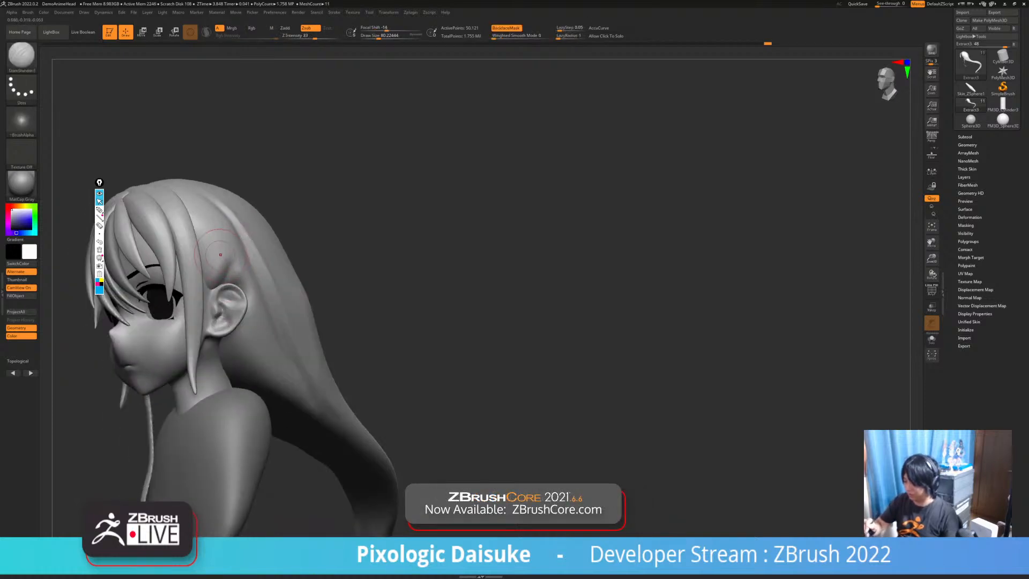
{"action": "key", "text": "shift"}
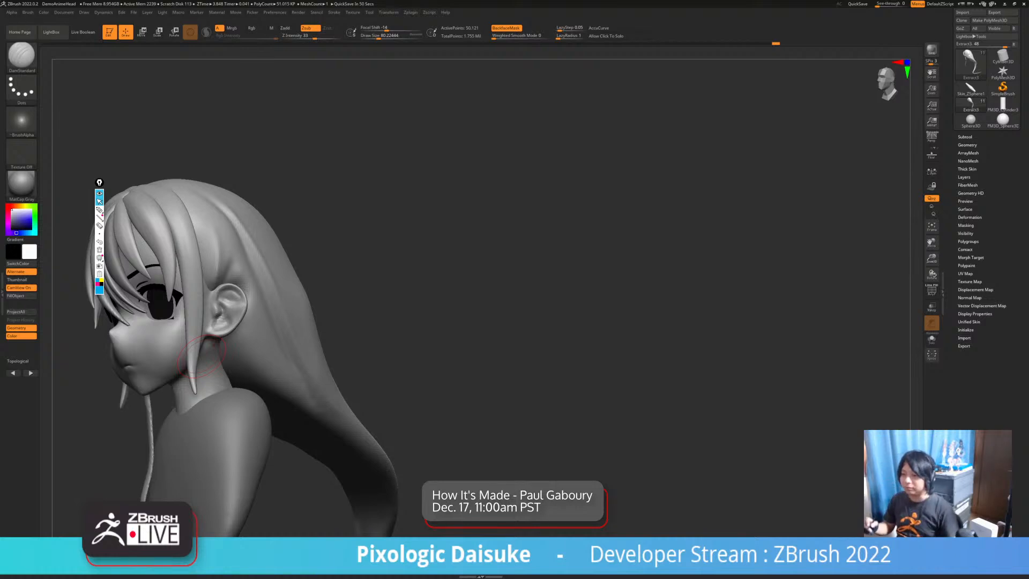
Carve a short crease in the hair above the ear and adjust the hairline there with SnakeHook
{"action": "mouse_move", "coordinate": [384, 328]}
{"action": "left_mouse_down"}
{"action": "mouse_move", "coordinate": [333, 334]}
{"action": "mouse_move", "coordinate": [383, 361]}
{"action": "mouse_move", "coordinate": [428, 349]}
{"action": "mouse_move", "coordinate": [348, 375]}
{"action": "left_mouse_up"}
{"action": "left_click_drag", "start_coordinate": [217, 229], "coordinate": [216, 265]}
{"action": "mouse_move", "coordinate": [397, 316]}
{"action": "left_mouse_down"}
{"action": "mouse_move", "coordinate": [343, 324]}
{"action": "mouse_move", "coordinate": [362, 316]}
{"action": "left_mouse_up"}
{"action": "key", "text": "b"}
{"action": "key", "text": "s"}
{"action": "key", "text": "h"}
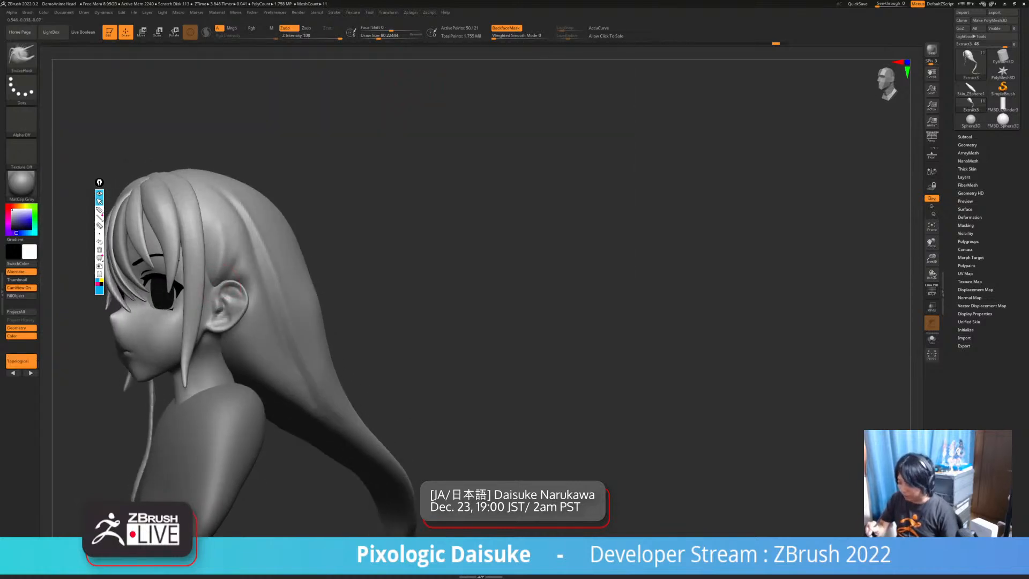
{"action": "right_click_drag", "start_coordinate": [212, 288], "coordinate": [192, 292]}
{"action": "left_click_drag", "start_coordinate": [212, 276], "coordinate": [208, 294]}
{"action": "right_click_drag", "start_coordinate": [192, 294], "coordinate": [206, 299]}
{"action": "right_click_drag", "start_coordinate": [230, 331], "coordinate": [248, 335]}
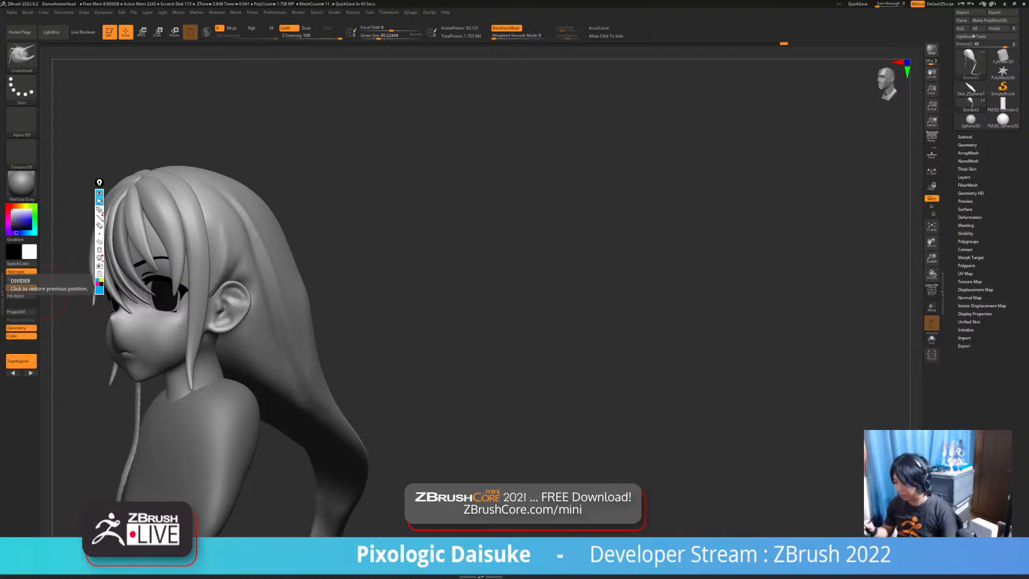
{"action": "left_click_drag", "start_coordinate": [44, 291], "coordinate": [120, 295]}
{"action": "mouse_move", "coordinate": [302, 217]}
{"action": "left_mouse_down", "text": "alt"}
{"action": "mouse_move", "coordinate": [386, 235]}
{"action": "mouse_move", "coordinate": [294, 230]}
{"action": "left_mouse_up", "text": "alt"}
{"action": "mouse_move", "coordinate": [375, 214]}
{"action": "right_mouse_down"}
{"action": "mouse_move", "coordinate": [320, 209]}
{"action": "mouse_move", "coordinate": [365, 214]}
{"action": "right_mouse_up"}
{"action": "key", "text": "ctrl+z"}
Carve a crease down the side hair above the ear with DamStandard and smooth it into the surrounding surface
{"action": "left_click", "coordinate": [22, 57]}
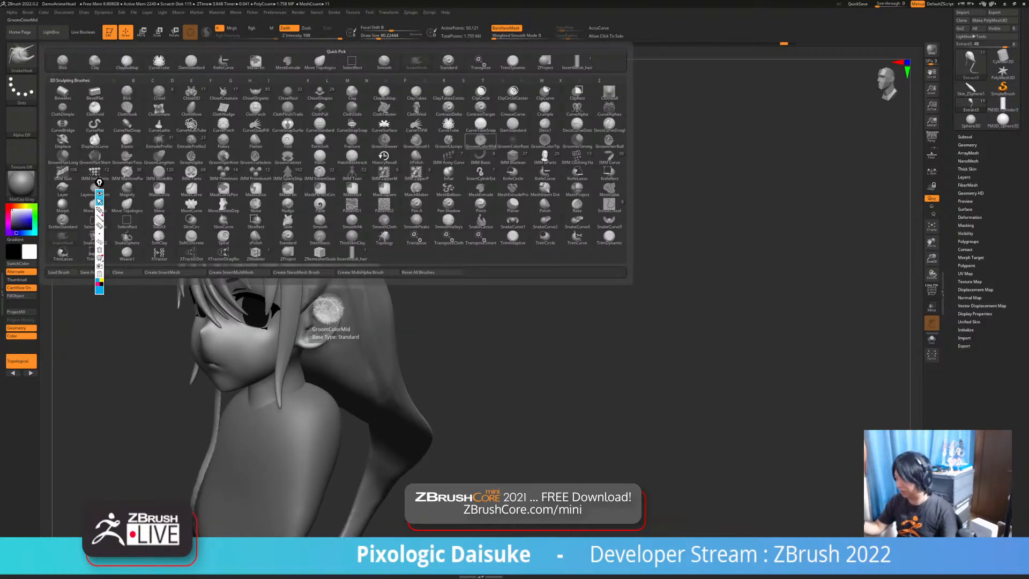
{"action": "left_click", "coordinate": [513, 125]}
{"action": "mouse_move", "coordinate": [353, 229]}
{"action": "right_mouse_down"}
{"action": "mouse_move", "coordinate": [303, 232]}
{"action": "mouse_move", "coordinate": [334, 222]}
{"action": "right_mouse_up"}
{"action": "left_click_drag", "start_coordinate": [301, 215], "coordinate": [304, 248]}
{"action": "right_click_drag", "start_coordinate": [317, 225], "coordinate": [319, 214]}
{"action": "left_click_drag", "start_coordinate": [301, 210], "coordinate": [301, 229], "text": "shift"}
{"action": "mouse_move", "coordinate": [305, 225]}
{"action": "right_mouse_down"}
{"action": "mouse_move", "coordinate": [333, 210]}
{"action": "mouse_move", "coordinate": [298, 209]}
{"action": "mouse_move", "coordinate": [323, 211]}
{"action": "mouse_move", "coordinate": [300, 201]}
{"action": "right_mouse_up"}
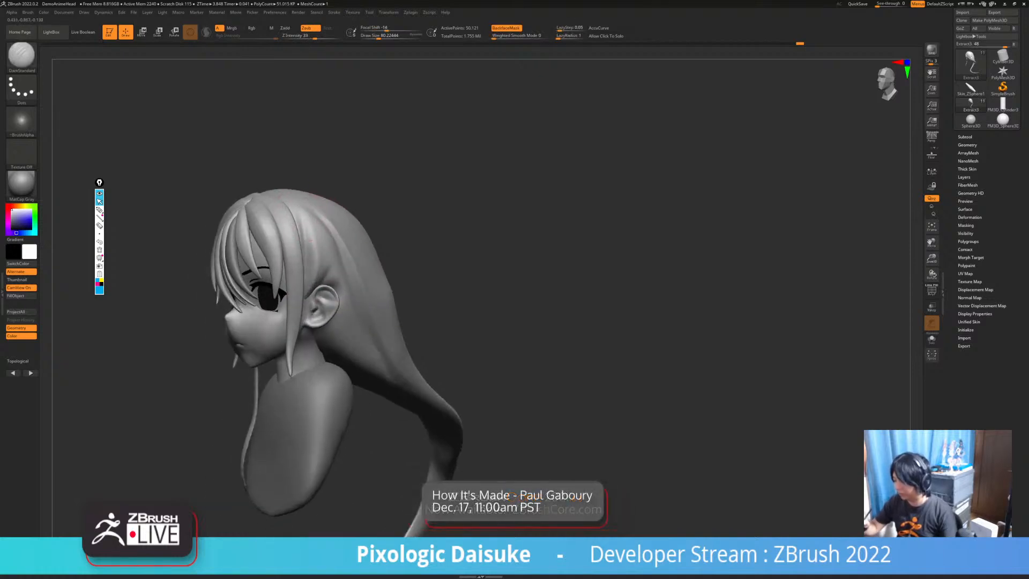
{"action": "right_click_drag", "start_coordinate": [321, 244], "coordinate": [315, 258], "text": "ctrl"}
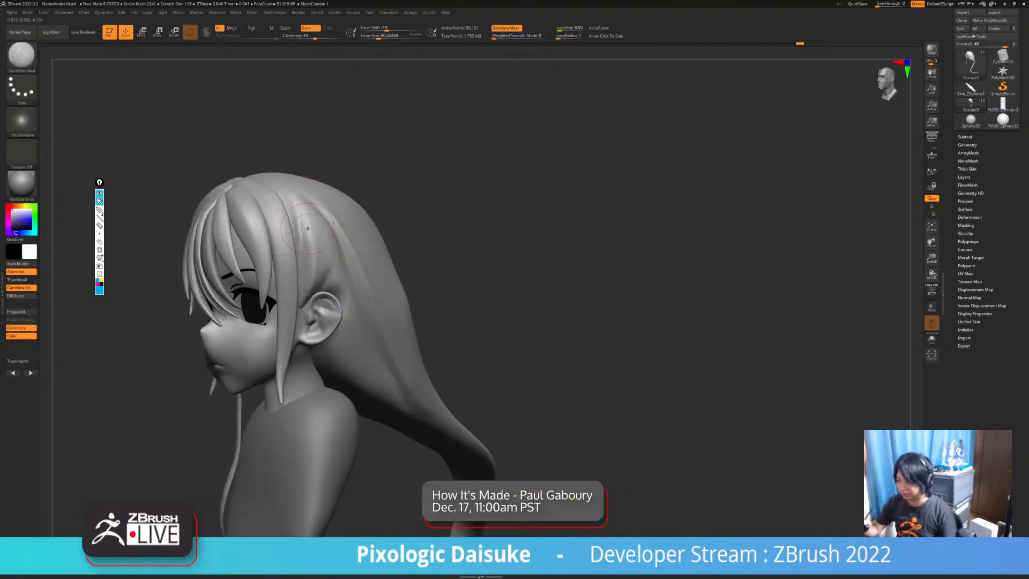
{"action": "right_click_drag", "start_coordinate": [329, 303], "coordinate": [328, 292], "text": "ctrl"}
{"action": "mouse_move", "coordinate": [328, 292]}
{"action": "right_mouse_down"}
{"action": "mouse_move", "coordinate": [394, 295]}
{"action": "mouse_move", "coordinate": [328, 293]}
{"action": "mouse_move", "coordinate": [309, 312]}
{"action": "mouse_move", "coordinate": [348, 294]}
{"action": "mouse_move", "coordinate": [300, 284]}
{"action": "right_mouse_up"}
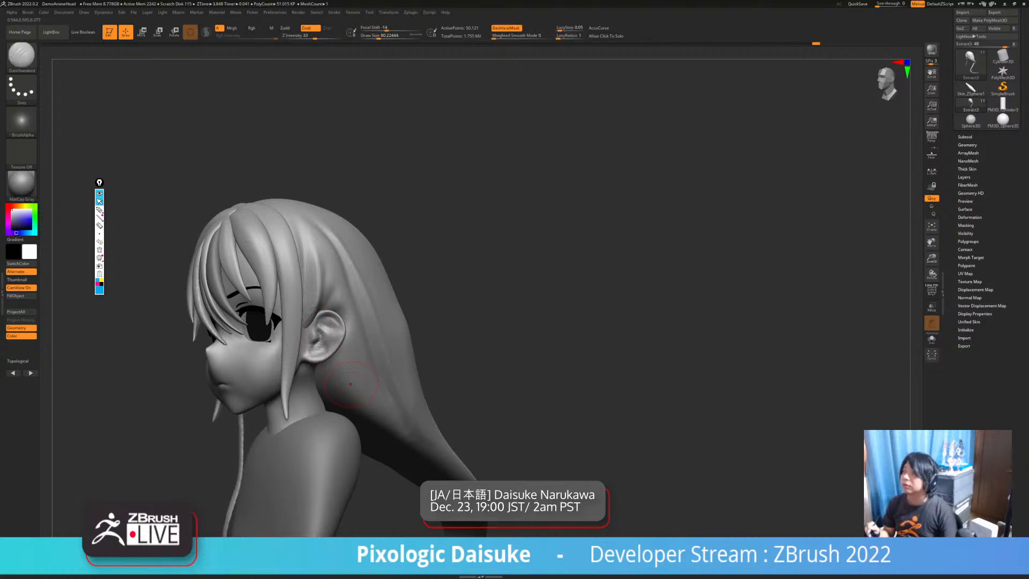
Carve vertical creases above the ear on the opposite side of the head and soften them
{"action": "right_click_drag", "start_coordinate": [308, 326], "coordinate": [331, 335]}
{"action": "right_click_drag", "start_coordinate": [323, 291], "coordinate": [397, 298]}
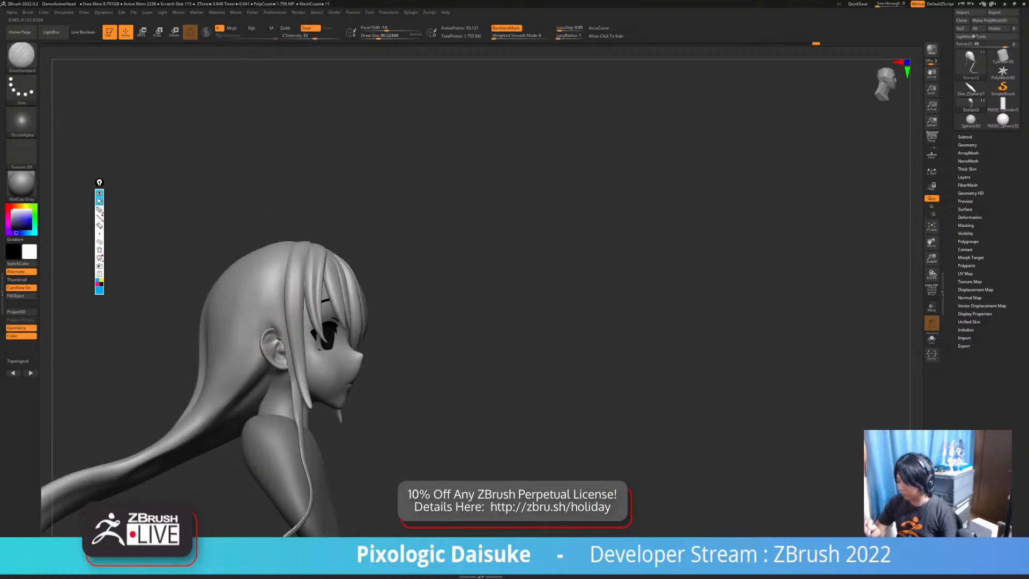
{"action": "right_click_drag", "start_coordinate": [276, 345], "coordinate": [271, 245]}
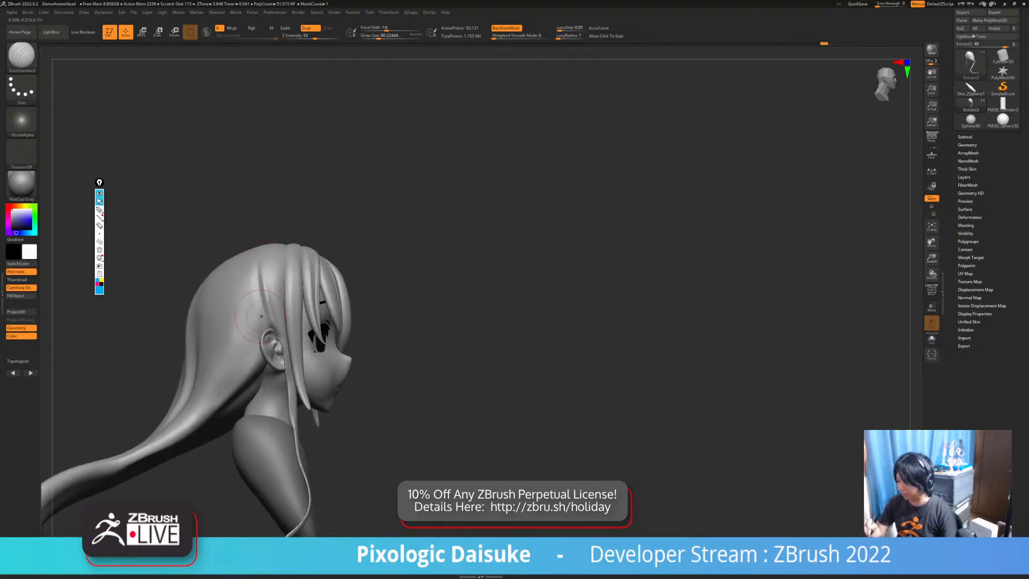
{"action": "mouse_move", "coordinate": [264, 333]}
{"action": "right_mouse_down"}
{"action": "mouse_move", "coordinate": [383, 370]}
{"action": "mouse_move", "coordinate": [214, 365]}
{"action": "mouse_move", "coordinate": [383, 375]}
{"action": "mouse_move", "coordinate": [370, 375]}
{"action": "right_mouse_up"}
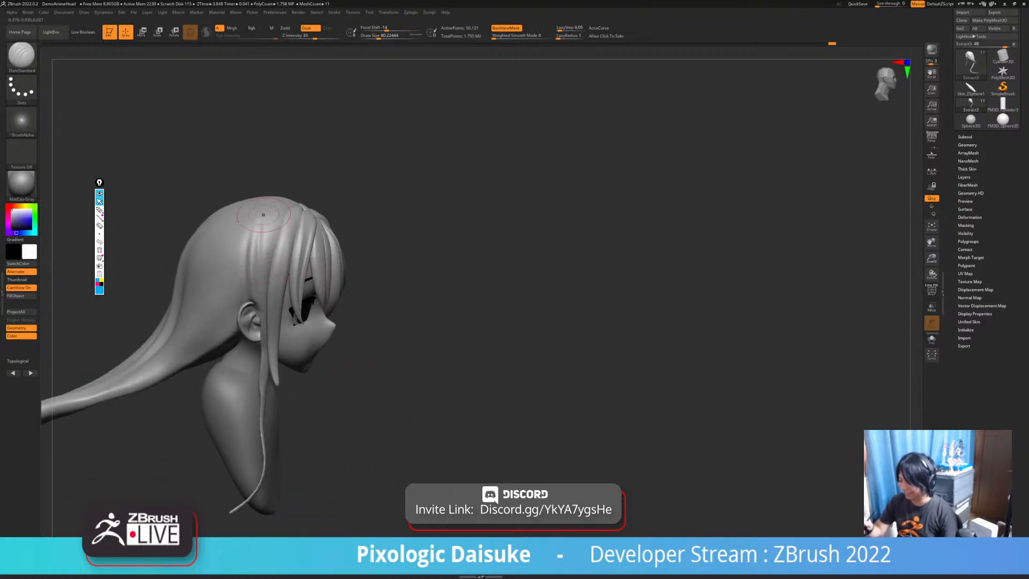
{"action": "key", "text": "shift"}
{"action": "mouse_move", "coordinate": [369, 375]}
{"action": "right_mouse_down"}
{"action": "mouse_move", "coordinate": [353, 375]}
{"action": "mouse_move", "coordinate": [375, 375]}
{"action": "mouse_move", "coordinate": [373, 437]}
{"action": "mouse_move", "coordinate": [278, 223]}
{"action": "mouse_move", "coordinate": [289, 236]}
{"action": "mouse_move", "coordinate": [300, 225]}
{"action": "right_mouse_up"}
{"action": "key", "text": "ctrl+z"}
{"action": "mouse_move", "coordinate": [284, 375]}
{"action": "right_mouse_down"}
{"action": "mouse_move", "coordinate": [294, 307]}
{"action": "mouse_move", "coordinate": [269, 298]}
{"action": "mouse_move", "coordinate": [268, 329]}
{"action": "mouse_move", "coordinate": [285, 274]}
{"action": "right_mouse_up"}
Carve a crease running backward from behind that ear with DamStandard and smooth its far end
{"action": "key", "text": "b"}
{"action": "key", "text": "d"}
{"action": "key", "text": "s"}
{"action": "mouse_move", "coordinate": [498, 334]}
{"action": "right_mouse_down"}
{"action": "mouse_move", "coordinate": [382, 328]}
{"action": "mouse_move", "coordinate": [396, 372]}
{"action": "mouse_move", "coordinate": [281, 328]}
{"action": "mouse_move", "coordinate": [262, 355]}
{"action": "right_mouse_up"}
{"action": "key", "text": "ctrl+shift+z"}
{"action": "left_click_drag", "start_coordinate": [263, 356], "coordinate": [256, 358], "text": "shift"}
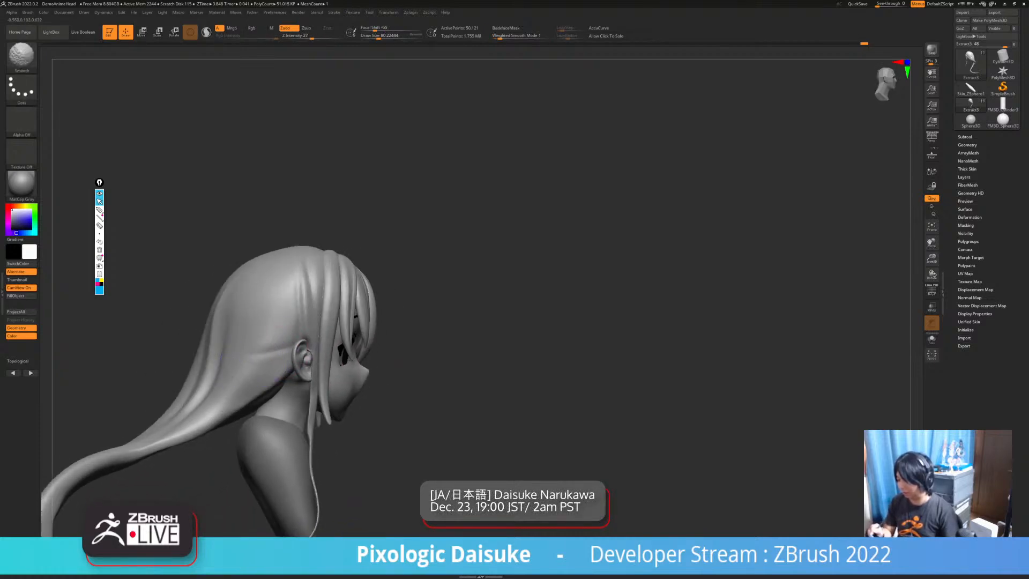
{"action": "right_click_drag", "start_coordinate": [256, 358], "coordinate": [257, 349]}
{"action": "left_click_drag", "start_coordinate": [274, 345], "coordinate": [261, 350], "text": "shift"}
{"action": "right_click_drag", "start_coordinate": [262, 348], "coordinate": [274, 348]}
{"action": "left_click_drag", "start_coordinate": [279, 347], "coordinate": [260, 351], "text": "shift"}
{"action": "mouse_move", "coordinate": [262, 351]}
{"action": "right_mouse_down"}
{"action": "mouse_move", "coordinate": [294, 349]}
{"action": "mouse_move", "coordinate": [268, 358]}
{"action": "mouse_move", "coordinate": [295, 387]}
{"action": "right_mouse_up"}
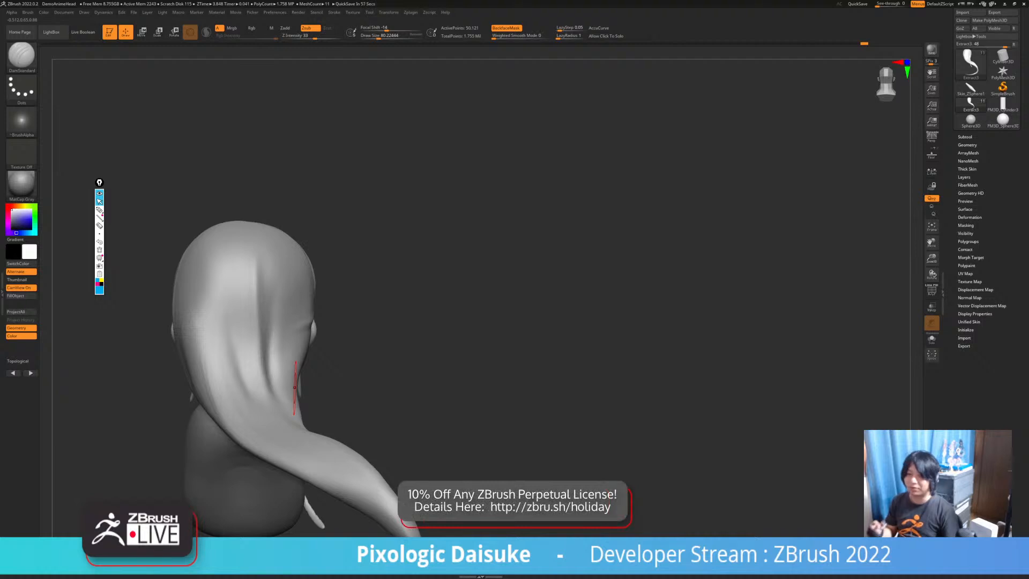
Deepen the crease behind the ear and smooth the hair's lower edge along the neck
{"action": "right_click_drag", "start_coordinate": [295, 387], "coordinate": [249, 374]}
{"action": "left_click_drag", "start_coordinate": [278, 348], "coordinate": [284, 344], "text": "shift"}
{"action": "right_click_drag", "start_coordinate": [319, 331], "coordinate": [306, 325]}
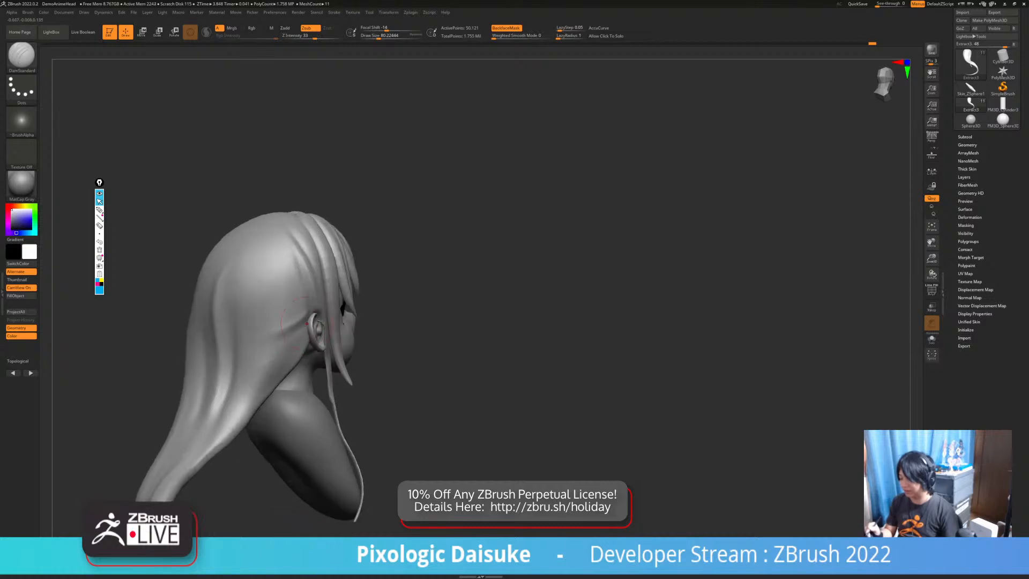
{"action": "mouse_move", "coordinate": [303, 331]}
{"action": "left_mouse_down"}
{"action": "mouse_move", "coordinate": [264, 374]}
{"action": "mouse_move", "coordinate": [270, 346]}
{"action": "left_mouse_up"}
{"action": "right_click_drag", "start_coordinate": [293, 327], "coordinate": [304, 329]}
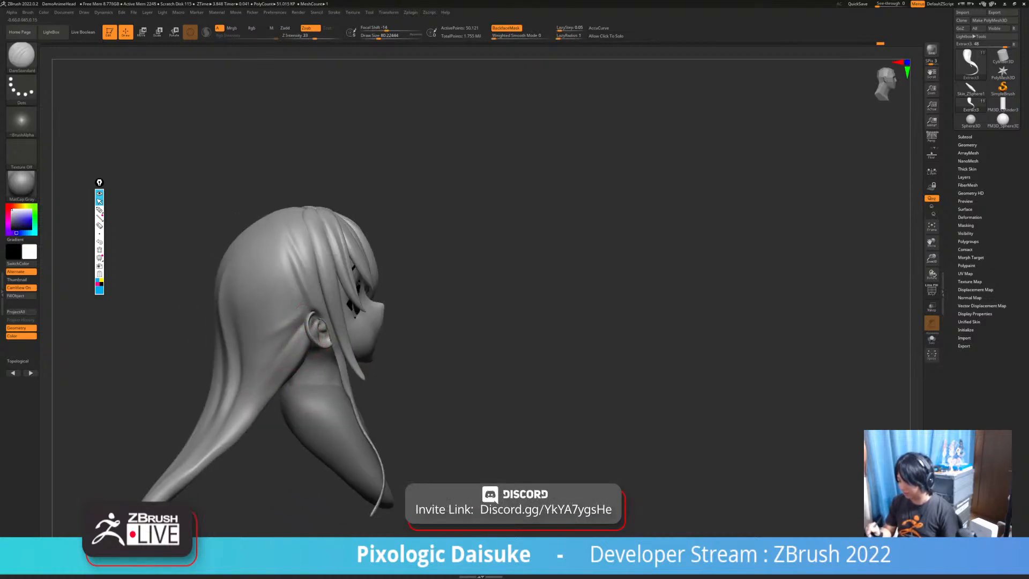
{"action": "right_click_drag", "start_coordinate": [314, 386], "coordinate": [328, 384]}
{"action": "left_click_drag", "start_coordinate": [316, 383], "coordinate": [317, 364], "text": "shift"}
{"action": "right_click_drag", "start_coordinate": [326, 381], "coordinate": [318, 384]}
{"action": "left_click_drag", "start_coordinate": [319, 384], "coordinate": [320, 379], "text": "shift"}
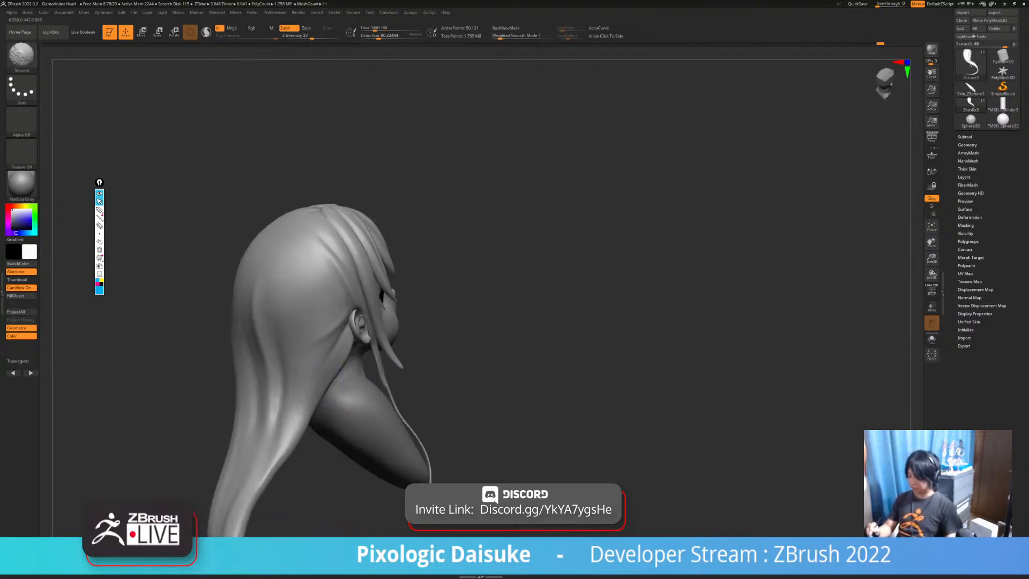
Carve strand creases behind the ear toward the nape on the first side of the head and smooth them
{"action": "mouse_move", "coordinate": [343, 379]}
{"action": "right_mouse_down"}
{"action": "mouse_move", "coordinate": [451, 368]}
{"action": "mouse_move", "coordinate": [425, 345]}
{"action": "mouse_move", "coordinate": [485, 338]}
{"action": "right_mouse_up"}
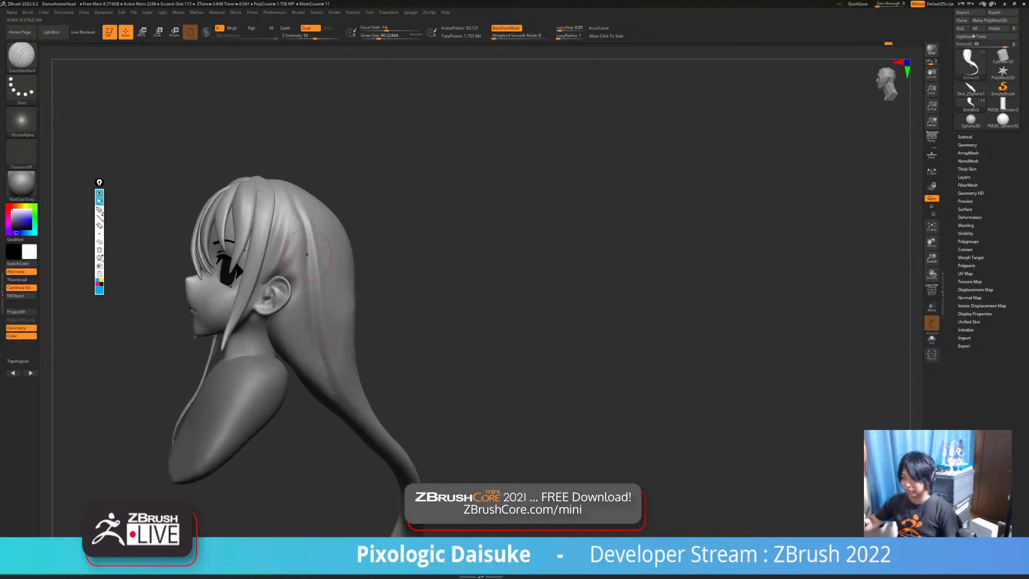
{"action": "right_click_drag", "start_coordinate": [308, 262], "coordinate": [295, 289]}
{"action": "left_click_drag", "start_coordinate": [295, 346], "coordinate": [296, 324], "text": "shift"}
{"action": "right_click_drag", "start_coordinate": [295, 324], "coordinate": [275, 306]}
{"action": "mouse_move", "coordinate": [292, 343]}
{"action": "left_mouse_down", "text": "shift"}
{"action": "mouse_move", "coordinate": [297, 308]}
{"action": "mouse_move", "coordinate": [296, 358]}
{"action": "mouse_move", "coordinate": [294, 311]}
{"action": "left_mouse_up", "text": "shift"}
{"action": "right_click_drag", "start_coordinate": [278, 330], "coordinate": [319, 360]}
{"action": "left_click_drag", "start_coordinate": [283, 376], "coordinate": [279, 391], "text": "shift"}
{"action": "mouse_move", "coordinate": [308, 378]}
{"action": "right_mouse_down"}
{"action": "mouse_move", "coordinate": [278, 356]}
{"action": "mouse_move", "coordinate": [280, 298]}
{"action": "right_mouse_up"}
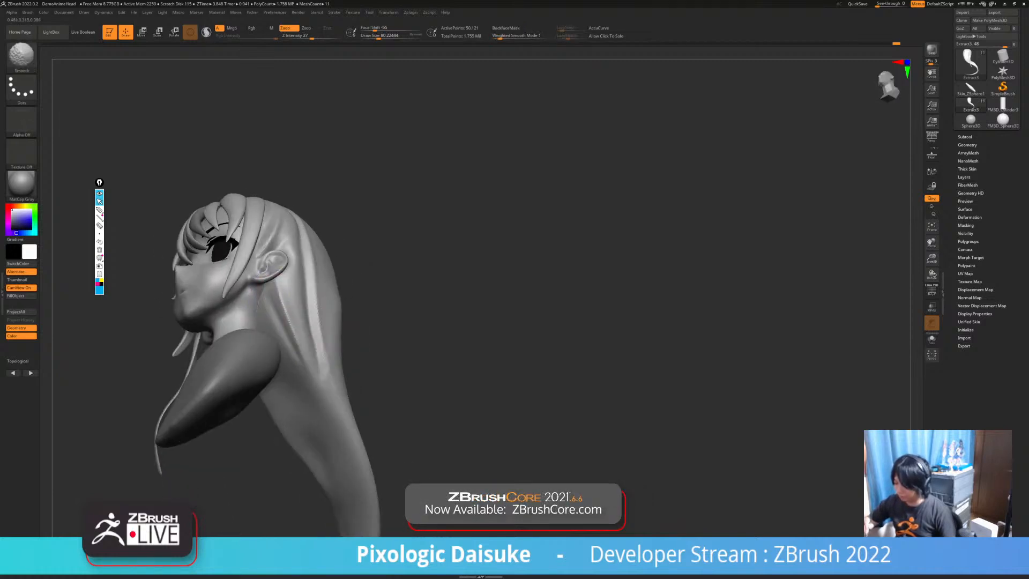
{"action": "mouse_move", "coordinate": [292, 361]}
{"action": "right_mouse_down"}
{"action": "mouse_move", "coordinate": [282, 276]}
{"action": "mouse_move", "coordinate": [287, 288]}
{"action": "mouse_move", "coordinate": [310, 281]}
{"action": "mouse_move", "coordinate": [292, 272]}
{"action": "right_mouse_up"}
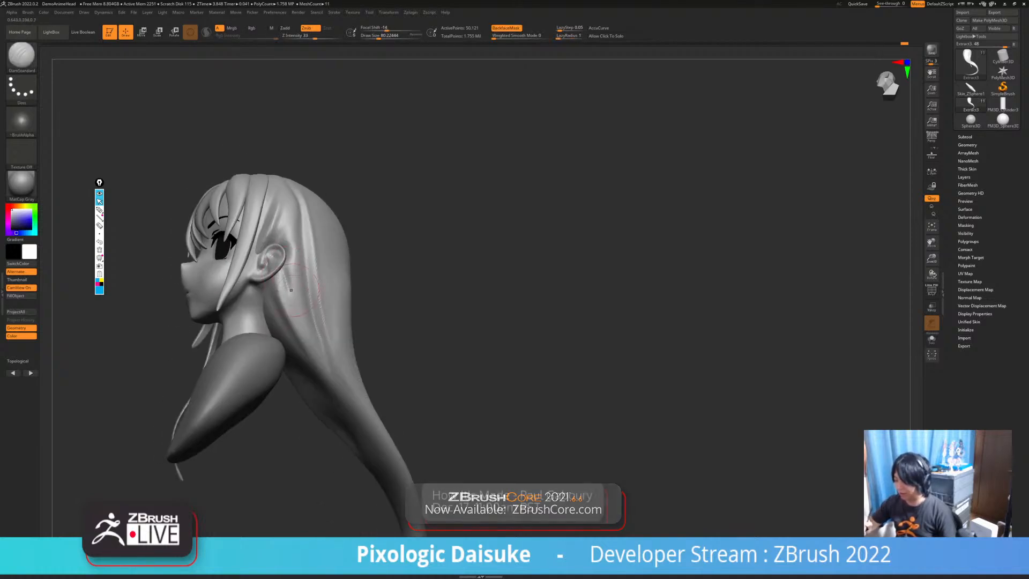
{"action": "left_click_drag", "start_coordinate": [290, 272], "coordinate": [294, 294], "text": "shift"}
{"action": "mouse_move", "coordinate": [294, 289]}
{"action": "right_mouse_down"}
{"action": "mouse_move", "coordinate": [317, 287]}
{"action": "mouse_move", "coordinate": [296, 289]}
{"action": "mouse_move", "coordinate": [339, 252]}
{"action": "right_mouse_up"}
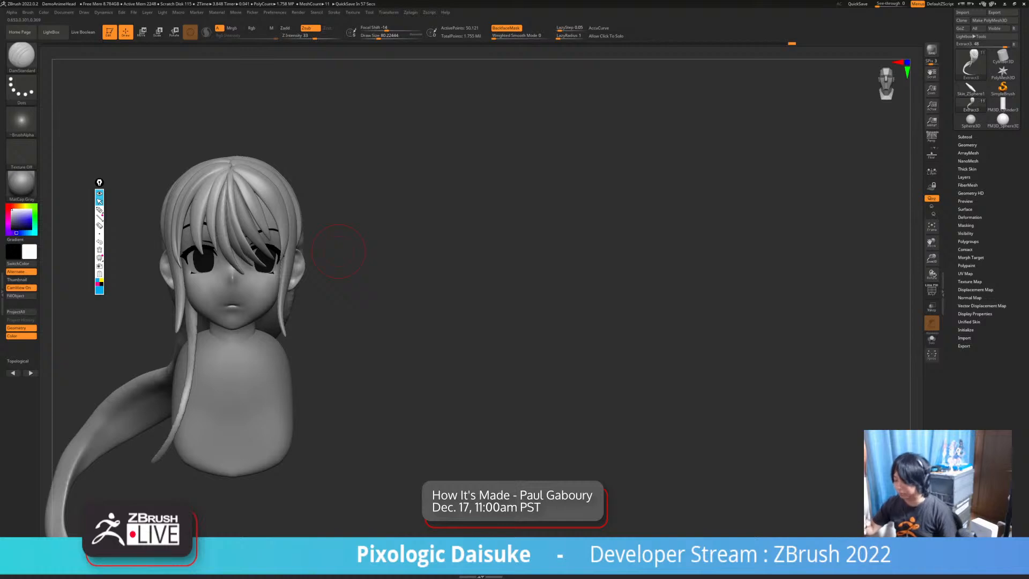
Refine the upper ends of the side creases near the crown with DamStandard
{"action": "right_click_drag", "start_coordinate": [338, 251], "coordinate": [320, 277]}
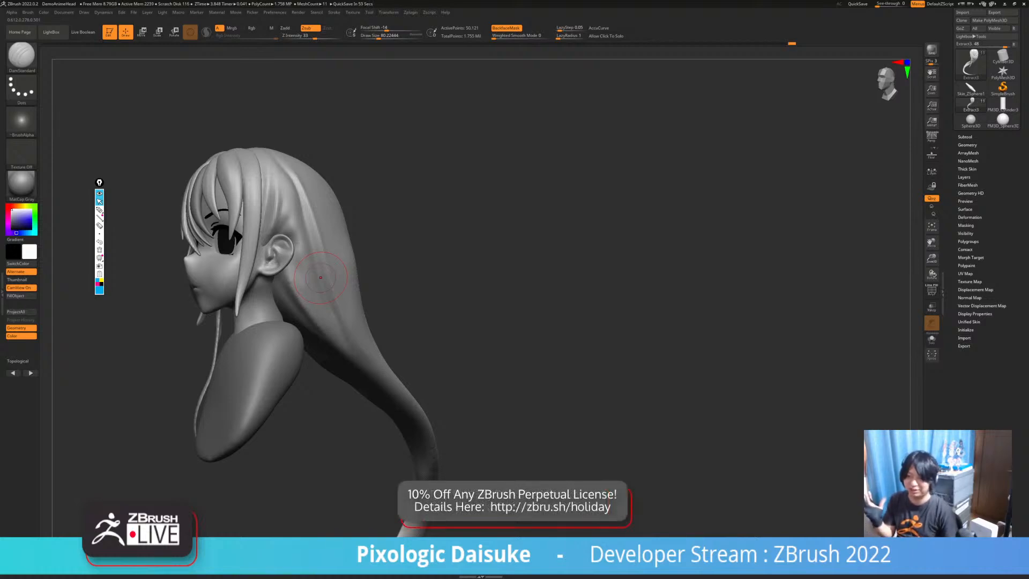
{"action": "left_click_drag", "start_coordinate": [407, 300], "coordinate": [460, 304]}
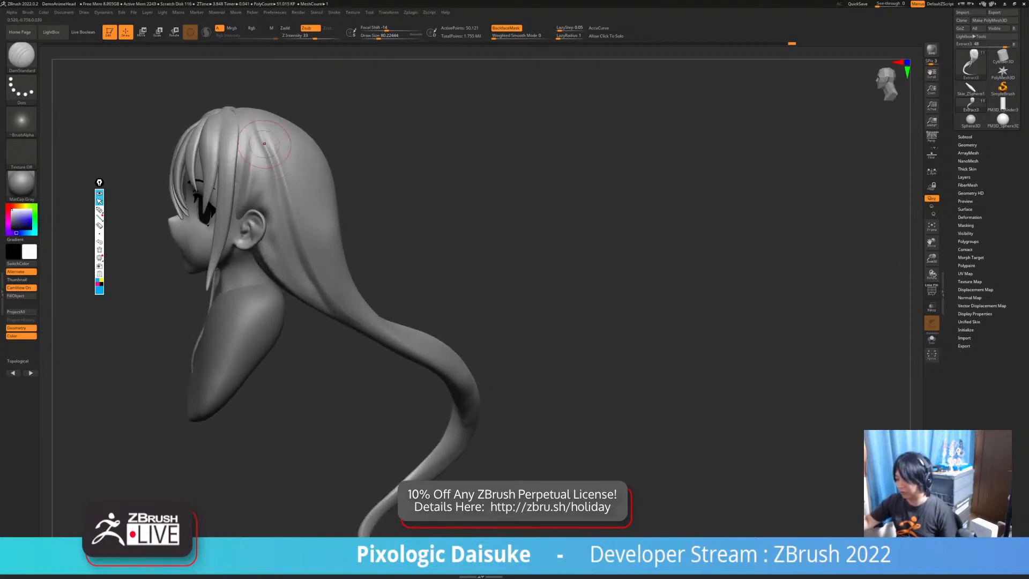
{"action": "right_click_drag", "start_coordinate": [257, 144], "coordinate": [275, 176]}
{"action": "right_click_drag", "start_coordinate": [262, 140], "coordinate": [274, 176]}
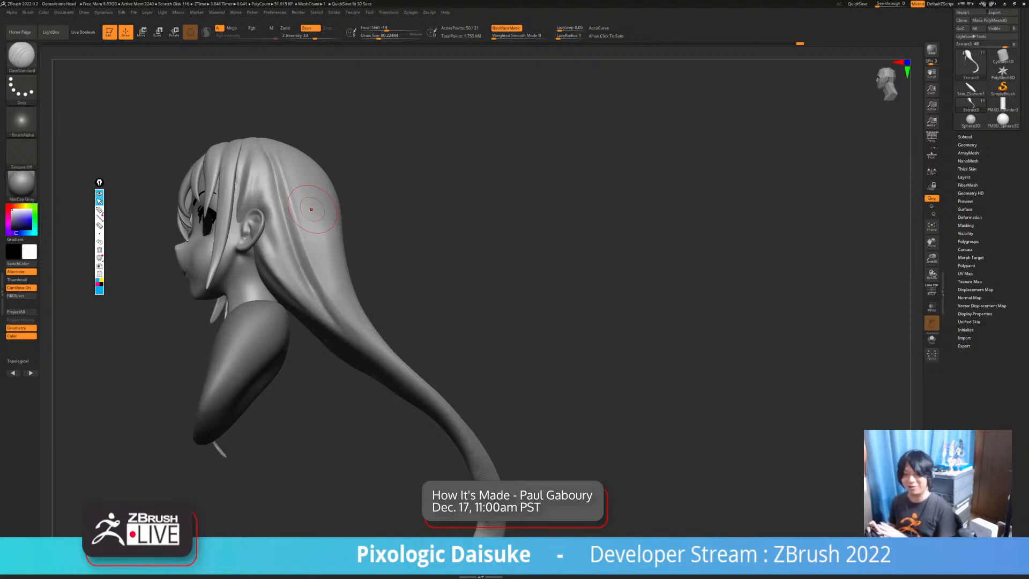
Reshape the hair's outer contour behind the head with SnakeHook at a draw size of about 202 with BackfaceMask off, smoothing the surface
{"action": "mouse_move", "coordinate": [311, 210]}
{"action": "right_mouse_down"}
{"action": "mouse_move", "coordinate": [337, 214]}
{"action": "mouse_move", "coordinate": [292, 244]}
{"action": "mouse_move", "coordinate": [294, 187]}
{"action": "right_mouse_up"}
{"action": "right_click_drag", "start_coordinate": [293, 187], "coordinate": [281, 151], "text": "alt"}
{"action": "left_click", "coordinate": [22, 60]}
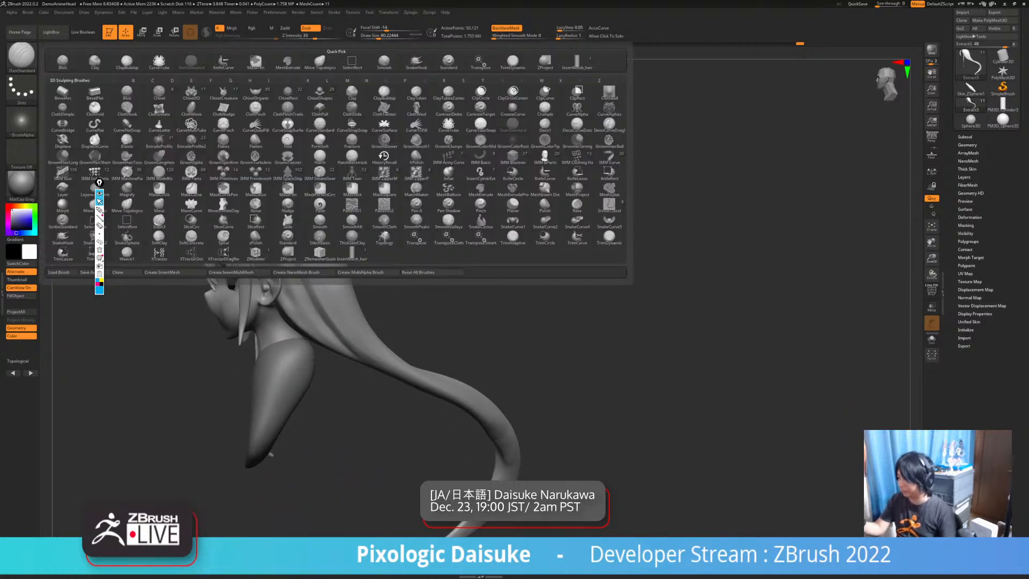
{"action": "left_click", "coordinate": [300, 212]}
{"action": "left_click", "coordinate": [388, 37]}
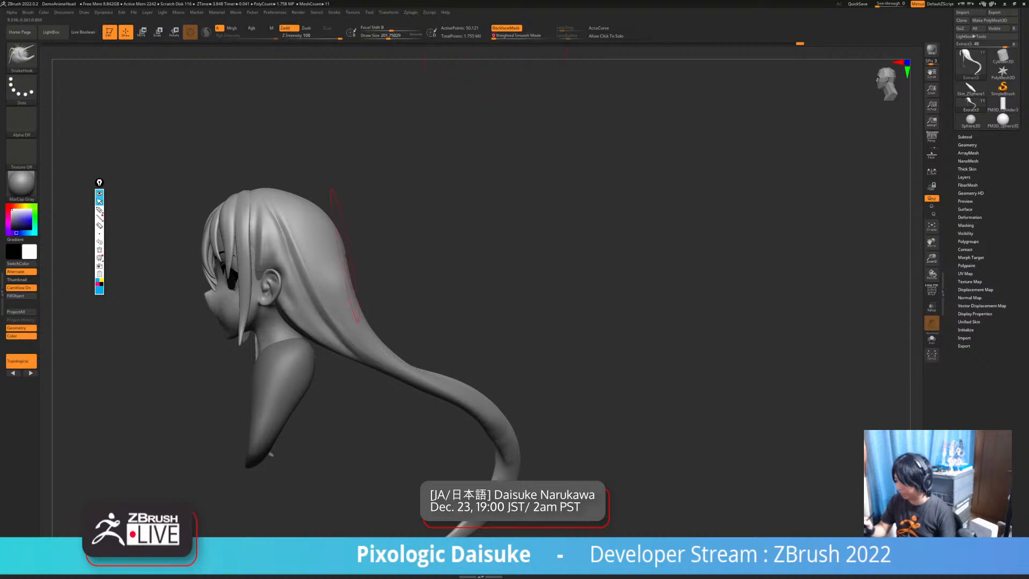
{"action": "left_click", "coordinate": [498, 29]}
{"action": "mouse_move", "coordinate": [296, 271]}
{"action": "right_mouse_down", "text": "alt"}
{"action": "mouse_move", "coordinate": [307, 272]}
{"action": "mouse_move", "coordinate": [302, 264]}
{"action": "right_mouse_up", "text": "alt"}
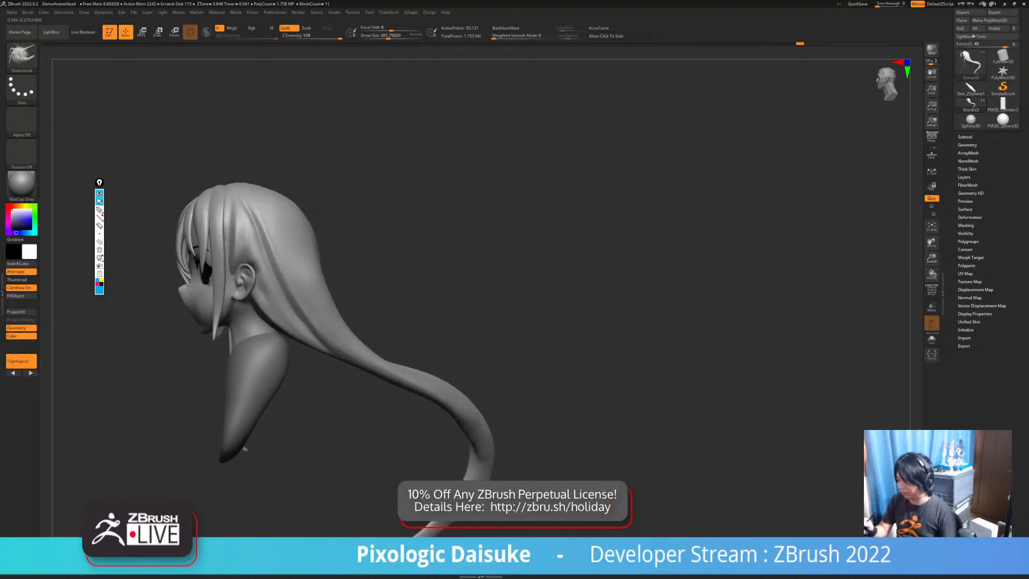
{"action": "mouse_move", "coordinate": [364, 239]}
{"action": "right_mouse_down"}
{"action": "mouse_move", "coordinate": [318, 246]}
{"action": "mouse_move", "coordinate": [316, 232]}
{"action": "mouse_move", "coordinate": [328, 247]}
{"action": "right_mouse_up"}
{"action": "left_click_drag", "start_coordinate": [331, 294], "coordinate": [323, 301]}
{"action": "mouse_move", "coordinate": [317, 320]}
{"action": "right_mouse_down"}
{"action": "mouse_move", "coordinate": [332, 310]}
{"action": "mouse_move", "coordinate": [321, 296]}
{"action": "mouse_move", "coordinate": [330, 267]}
{"action": "mouse_move", "coordinate": [306, 229]}
{"action": "mouse_move", "coordinate": [322, 217]}
{"action": "mouse_move", "coordinate": [328, 225]}
{"action": "mouse_move", "coordinate": [309, 254]}
{"action": "right_mouse_up"}
{"action": "left_click_drag", "start_coordinate": [295, 215], "coordinate": [295, 254], "text": "shift"}
Smooth the hair behind the ear and adjust the bend where it leaves the nape
{"action": "mouse_move", "coordinate": [349, 256]}
{"action": "right_mouse_down"}
{"action": "mouse_move", "coordinate": [338, 272]}
{"action": "mouse_move", "coordinate": [353, 284]}
{"action": "right_mouse_up"}
{"action": "mouse_move", "coordinate": [343, 369]}
{"action": "right_mouse_down"}
{"action": "mouse_move", "coordinate": [348, 338]}
{"action": "mouse_move", "coordinate": [326, 338]}
{"action": "right_mouse_up"}
{"action": "left_click_drag", "start_coordinate": [270, 330], "coordinate": [264, 340], "text": "shift"}
{"action": "mouse_move", "coordinate": [328, 394]}
{"action": "right_mouse_down"}
{"action": "mouse_move", "coordinate": [422, 340]}
{"action": "mouse_move", "coordinate": [398, 357]}
{"action": "right_mouse_up"}
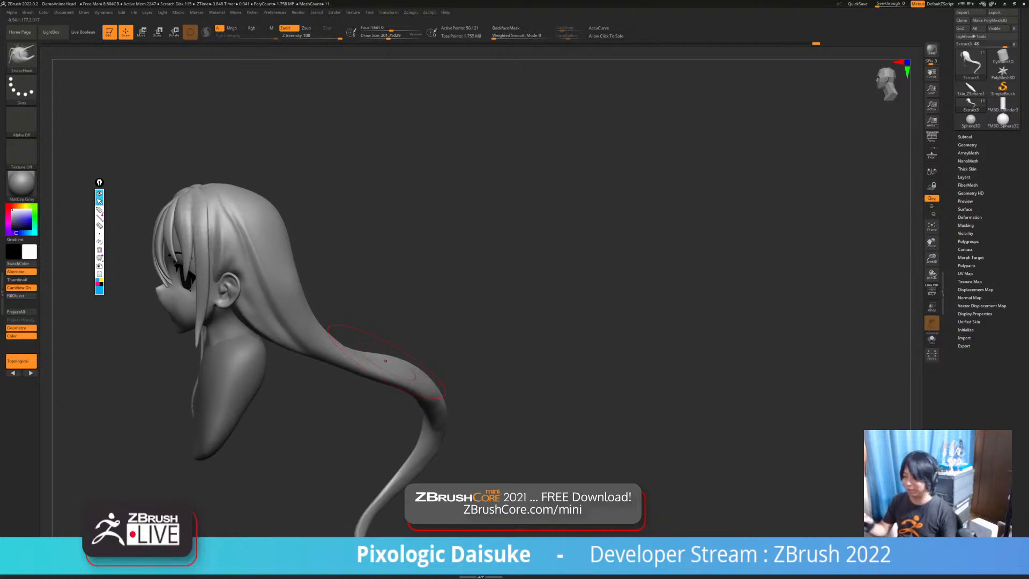
Set the SnakeHook draw size to about 149, then adjust and smooth the hair's sweeping curve beside the torso
{"action": "left_click_drag", "start_coordinate": [388, 36], "coordinate": [384, 36]}
{"action": "mouse_move", "coordinate": [232, 196]}
{"action": "right_mouse_down"}
{"action": "mouse_move", "coordinate": [231, 210]}
{"action": "mouse_move", "coordinate": [241, 191]}
{"action": "mouse_move", "coordinate": [300, 196]}
{"action": "right_mouse_up"}
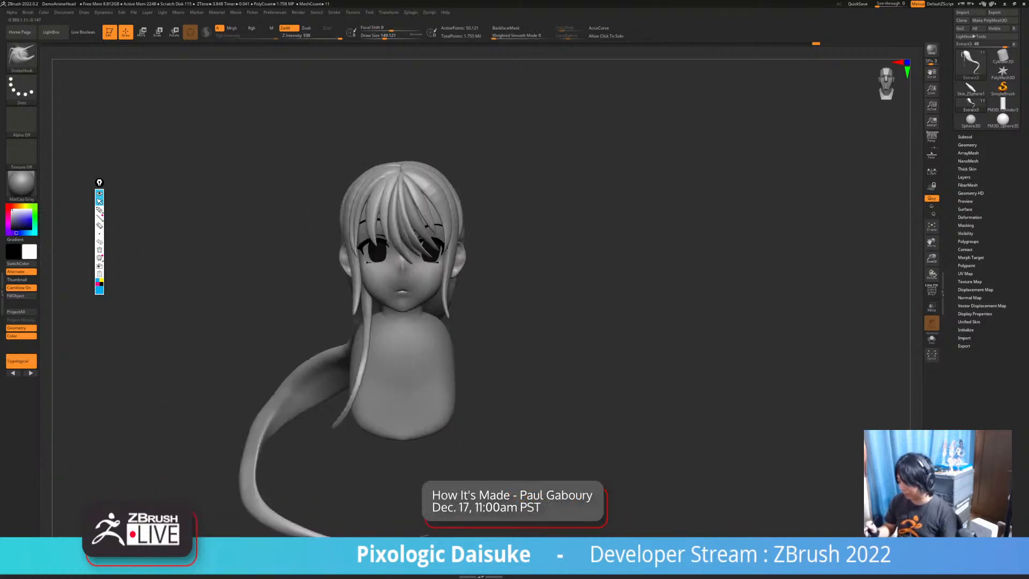
{"action": "right_click_drag", "start_coordinate": [322, 340], "coordinate": [316, 343]}
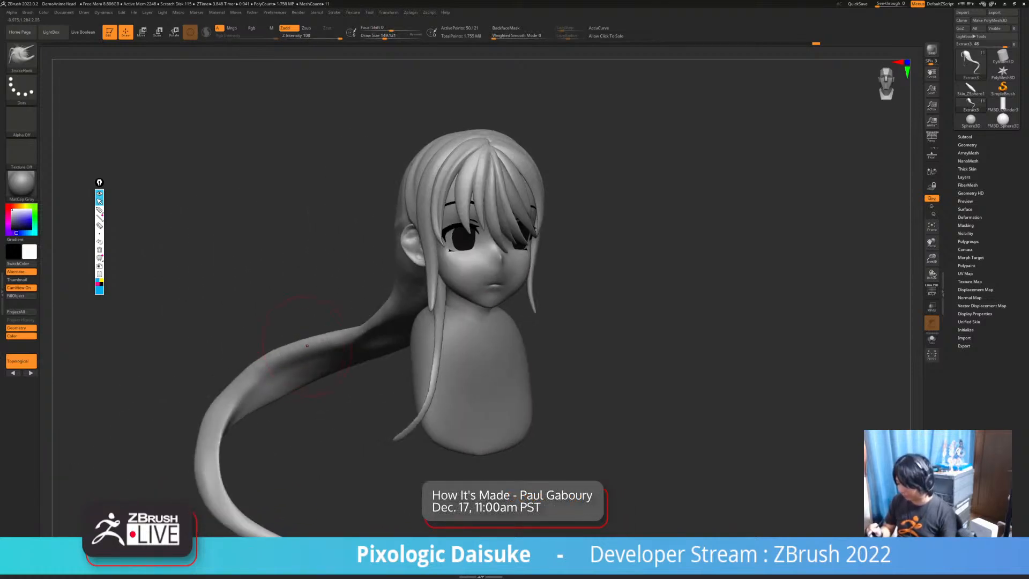
{"action": "key", "text": "shift"}
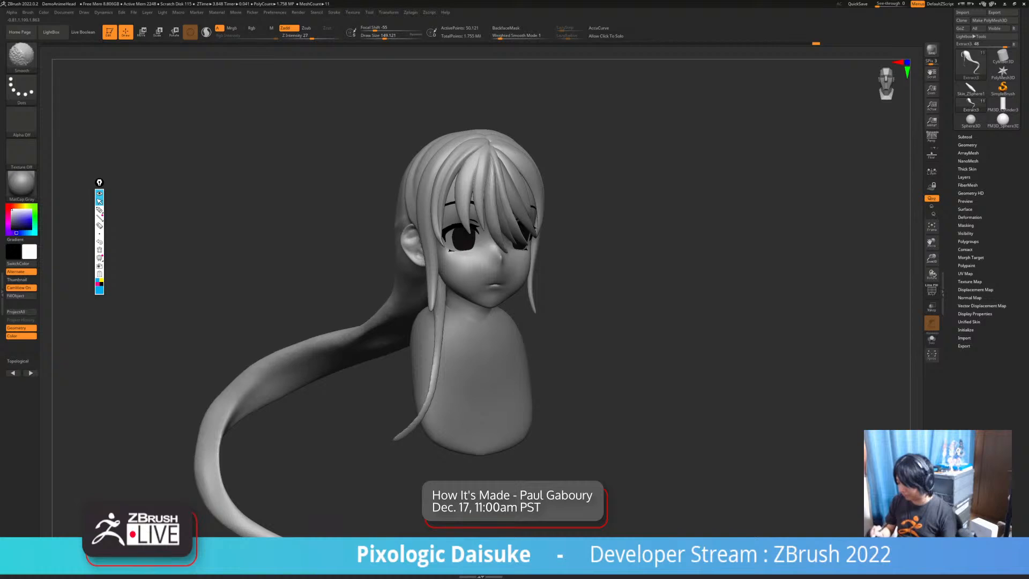
{"action": "right_click_drag", "start_coordinate": [309, 339], "coordinate": [332, 343]}
{"action": "right_click_drag", "start_coordinate": [351, 535], "coordinate": [347, 534], "text": "shift"}
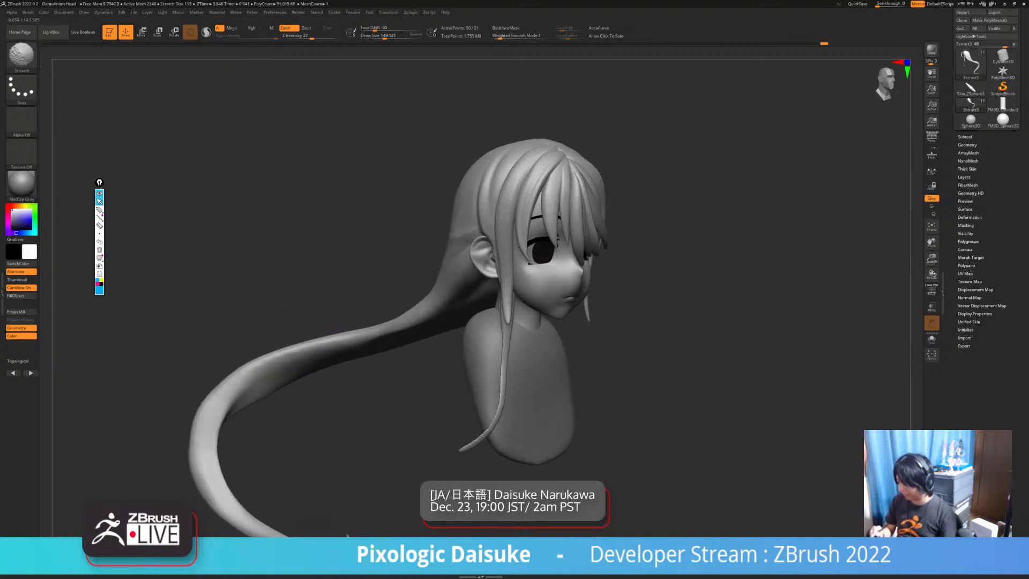
{"action": "right_click_drag", "start_coordinate": [227, 397], "coordinate": [238, 399]}
{"action": "right_click_drag", "start_coordinate": [353, 364], "coordinate": [308, 363]}
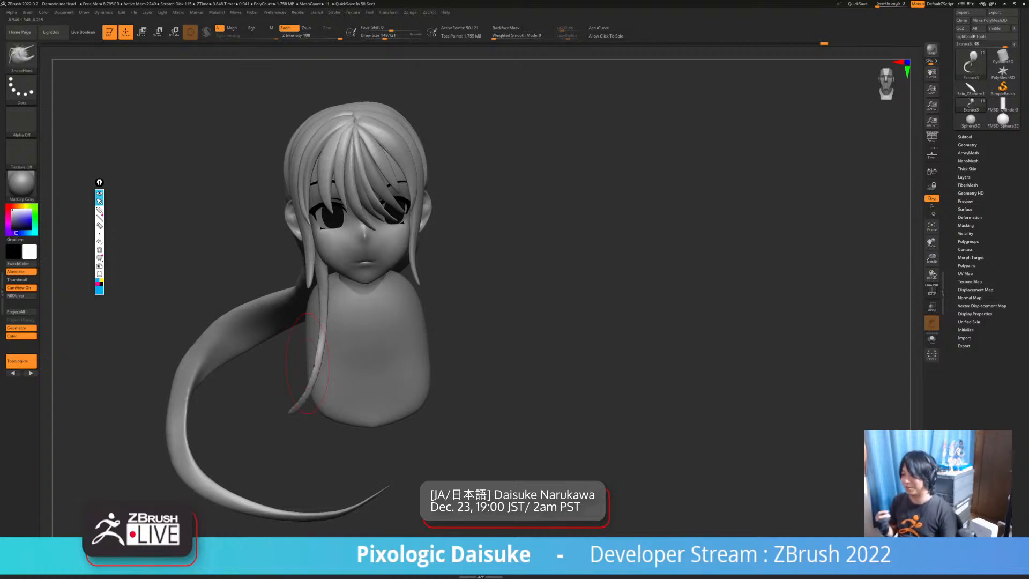
Smooth the outer bend of the sweeping back hair where it curls beneath the torso
{"action": "right_click_drag", "start_coordinate": [320, 371], "coordinate": [348, 357]}
{"action": "key", "text": "shift"}
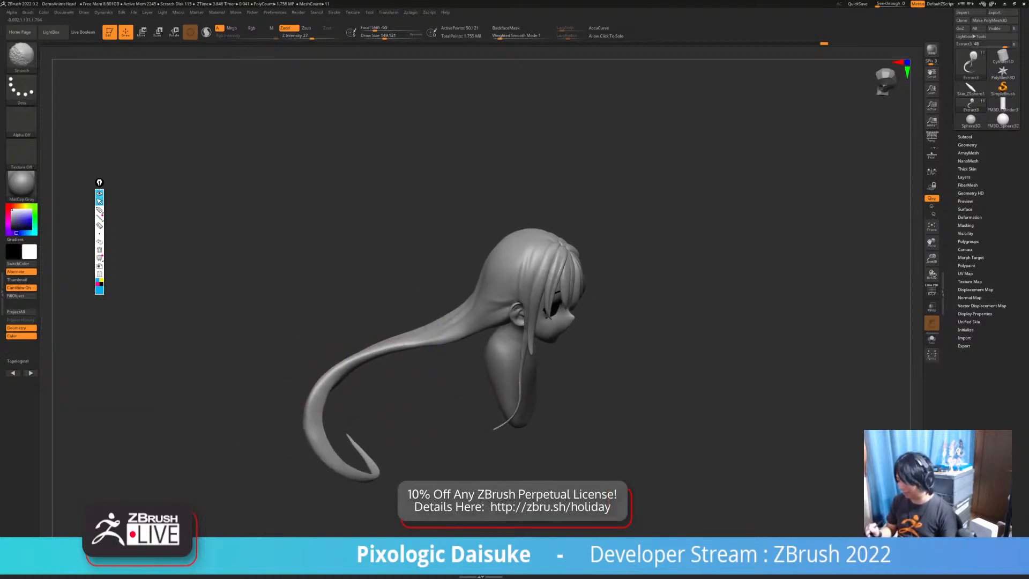
{"action": "right_click_drag", "start_coordinate": [368, 461], "coordinate": [320, 425], "text": "alt"}
{"action": "left_click_drag", "start_coordinate": [303, 406], "coordinate": [325, 433], "text": "shift"}
{"action": "mouse_move", "coordinate": [369, 432]}
{"action": "right_mouse_down"}
{"action": "mouse_move", "coordinate": [320, 443]}
{"action": "mouse_move", "coordinate": [338, 430]}
{"action": "right_mouse_up"}
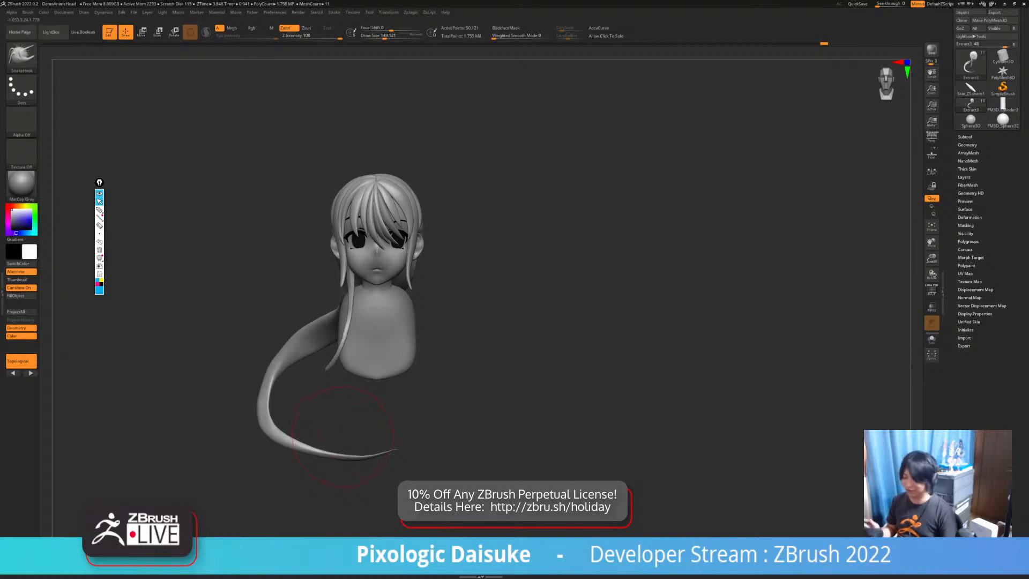
{"action": "left_click", "coordinate": [21, 54]}
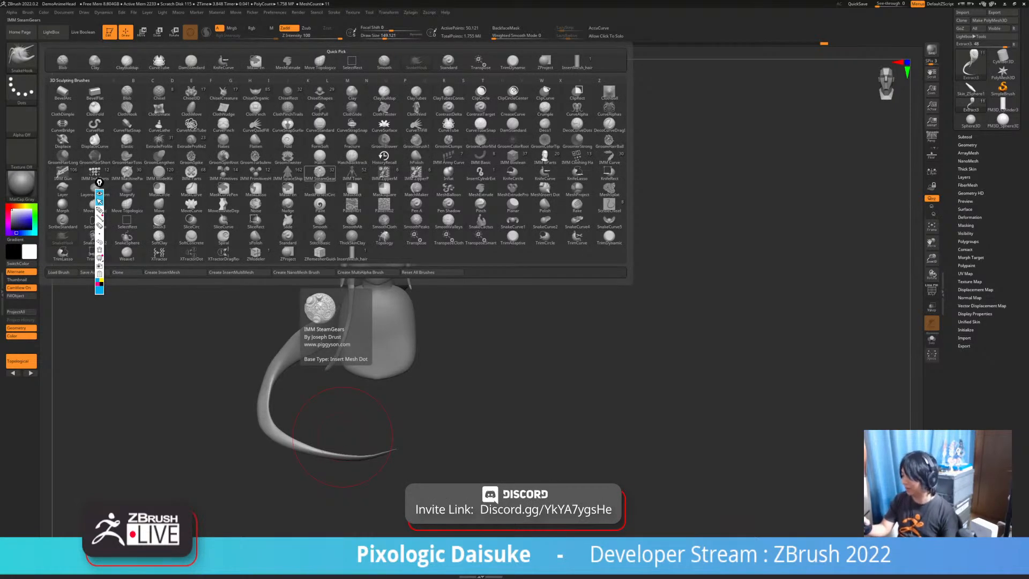
{"action": "left_click", "coordinate": [127, 61]}
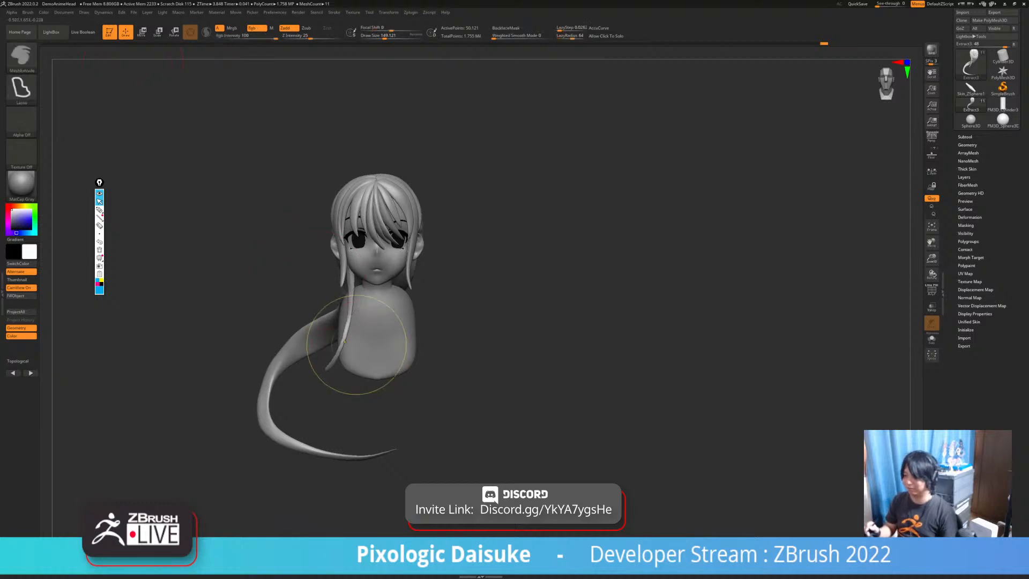
{"action": "right_click_drag", "start_coordinate": [331, 386], "coordinate": [331, 369], "text": "ctrl"}
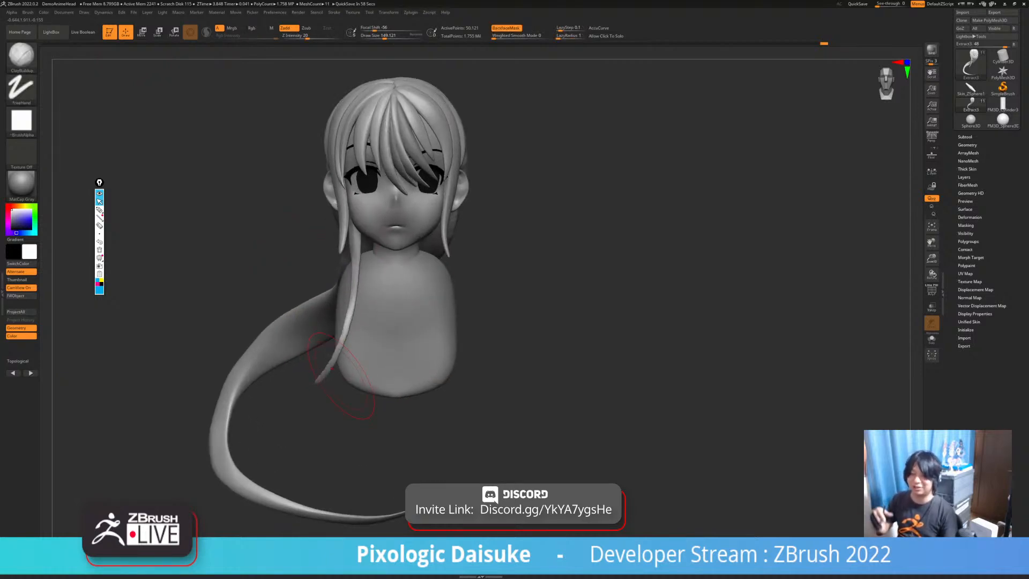
{"action": "right_click_drag", "start_coordinate": [343, 368], "coordinate": [432, 392]}
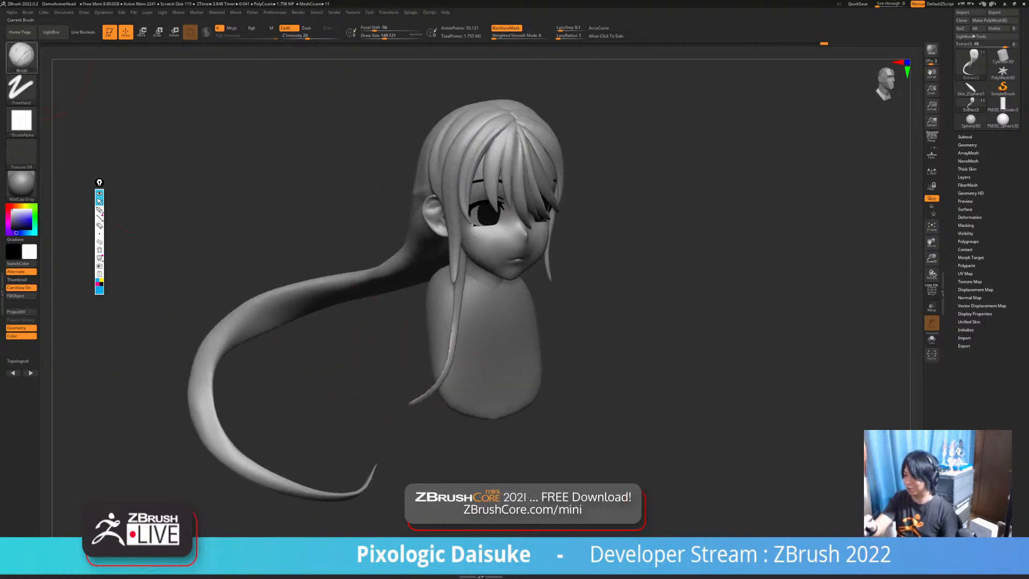
Carve a strand crease along the upper stretch of the sweeping back hair with DamStandard
{"action": "key", "text": "b"}
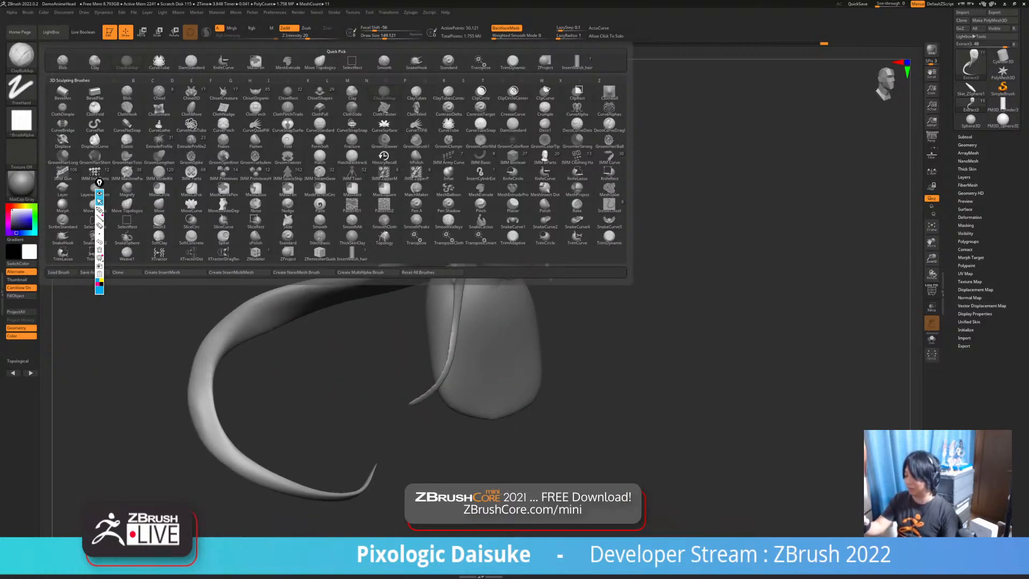
{"action": "key", "text": "d"}
{"action": "key", "text": "s"}
{"action": "mouse_move", "coordinate": [199, 343]}
{"action": "right_mouse_down"}
{"action": "mouse_move", "coordinate": [234, 340]}
{"action": "mouse_move", "coordinate": [252, 309]}
{"action": "right_mouse_up"}
{"action": "mouse_move", "coordinate": [258, 320]}
{"action": "left_mouse_down"}
{"action": "mouse_move", "coordinate": [319, 298]}
{"action": "mouse_move", "coordinate": [240, 327]}
{"action": "left_mouse_up"}
{"action": "mouse_move", "coordinate": [279, 321]}
{"action": "right_mouse_down"}
{"action": "mouse_move", "coordinate": [317, 316]}
{"action": "mouse_move", "coordinate": [280, 318]}
{"action": "right_mouse_up"}
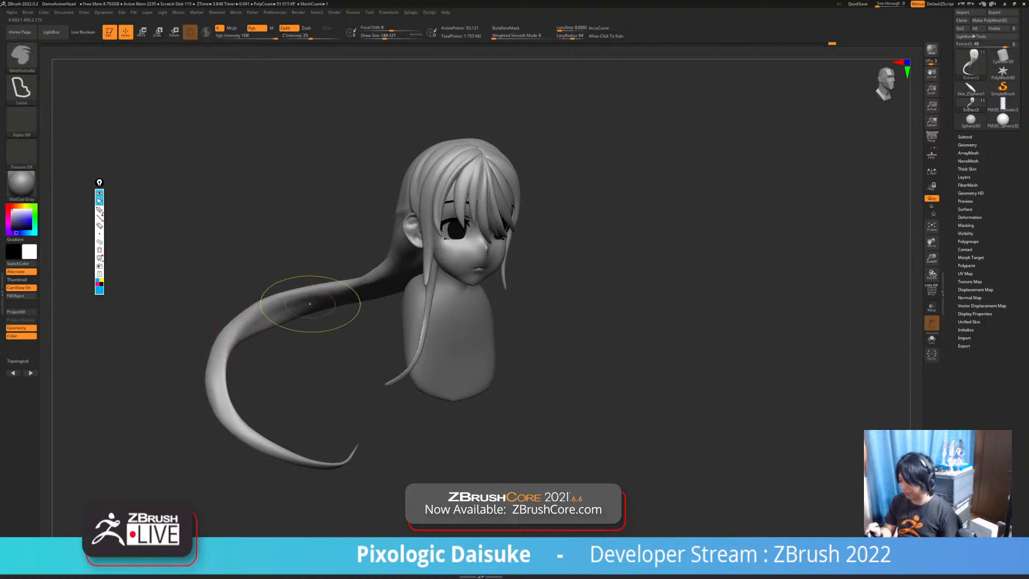
{"action": "left_click_drag", "start_coordinate": [244, 328], "coordinate": [314, 302]}
Smooth the new crease and extend it down around the bend of the sweeping hair
{"action": "right_click_drag", "start_coordinate": [477, 358], "coordinate": [426, 361]}
{"action": "right_click_drag", "start_coordinate": [340, 327], "coordinate": [407, 323]}
{"action": "left_click_drag", "start_coordinate": [322, 311], "coordinate": [292, 324], "text": "shift"}
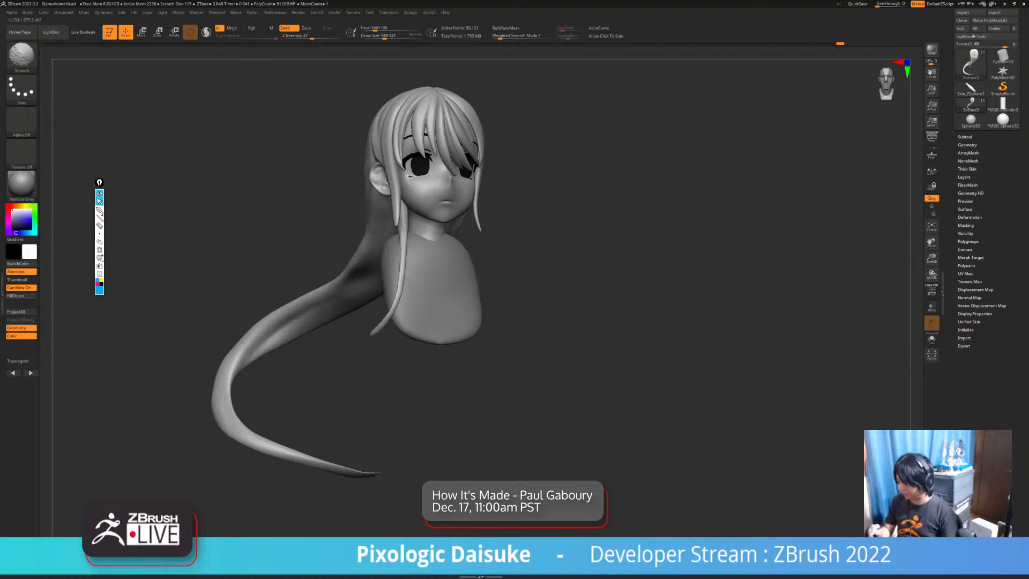
{"action": "right_click_drag", "start_coordinate": [327, 308], "coordinate": [295, 327]}
{"action": "left_click_drag", "start_coordinate": [229, 375], "coordinate": [241, 356]}
{"action": "left_click_drag", "start_coordinate": [223, 404], "coordinate": [234, 363]}
Refine the creases on the far side of the sweeping hair and smooth the surface along its bend
{"action": "right_click_drag", "start_coordinate": [309, 300], "coordinate": [516, 368]}
{"action": "left_click_drag", "start_coordinate": [481, 389], "coordinate": [525, 412]}
{"action": "left_click_drag", "start_coordinate": [214, 295], "coordinate": [201, 311], "text": "shift"}
{"action": "left_click_drag", "start_coordinate": [290, 343], "coordinate": [338, 354]}
{"action": "left_click_drag", "start_coordinate": [238, 294], "coordinate": [230, 308], "text": "shift"}
{"action": "left_click_drag", "start_coordinate": [195, 340], "coordinate": [199, 375], "text": "shift"}
{"action": "mouse_move", "coordinate": [327, 338]}
{"action": "left_mouse_down"}
{"action": "mouse_move", "coordinate": [251, 300]}
{"action": "mouse_move", "coordinate": [286, 333]}
{"action": "left_mouse_up"}
{"action": "left_click_drag", "start_coordinate": [333, 399], "coordinate": [338, 424]}
Set the DamStandard draw size to about 80 and refine the strand creases in the back hair behind both ears
{"action": "left_click_drag", "start_coordinate": [384, 37], "coordinate": [378, 37]}
{"action": "right_click_drag", "start_coordinate": [275, 349], "coordinate": [274, 369], "text": "ctrl"}
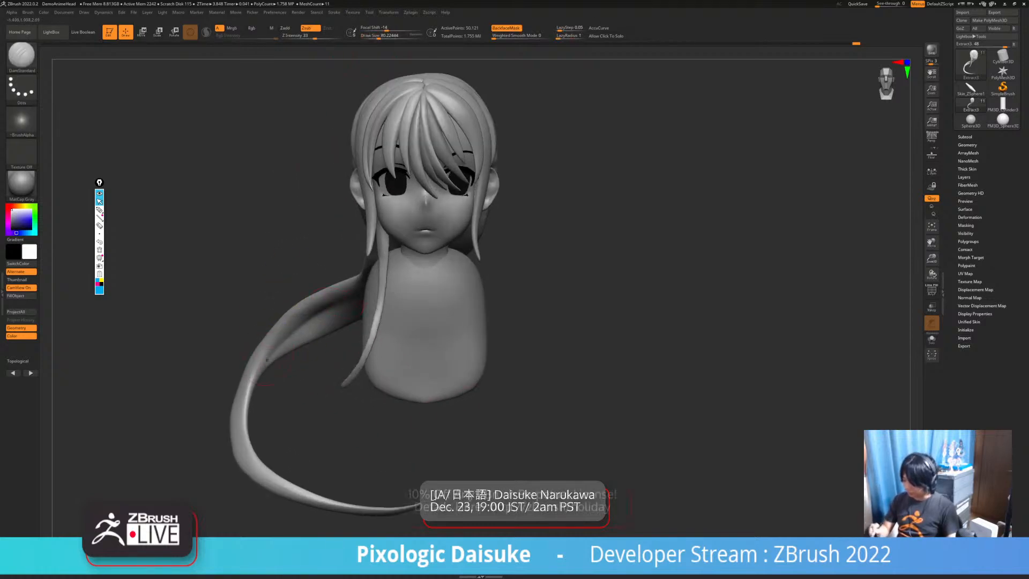
{"action": "mouse_move", "coordinate": [279, 351]}
{"action": "right_mouse_down"}
{"action": "mouse_move", "coordinate": [319, 351]}
{"action": "mouse_move", "coordinate": [318, 307]}
{"action": "right_mouse_up"}
{"action": "right_click_drag", "start_coordinate": [317, 306], "coordinate": [287, 316], "text": "shift"}
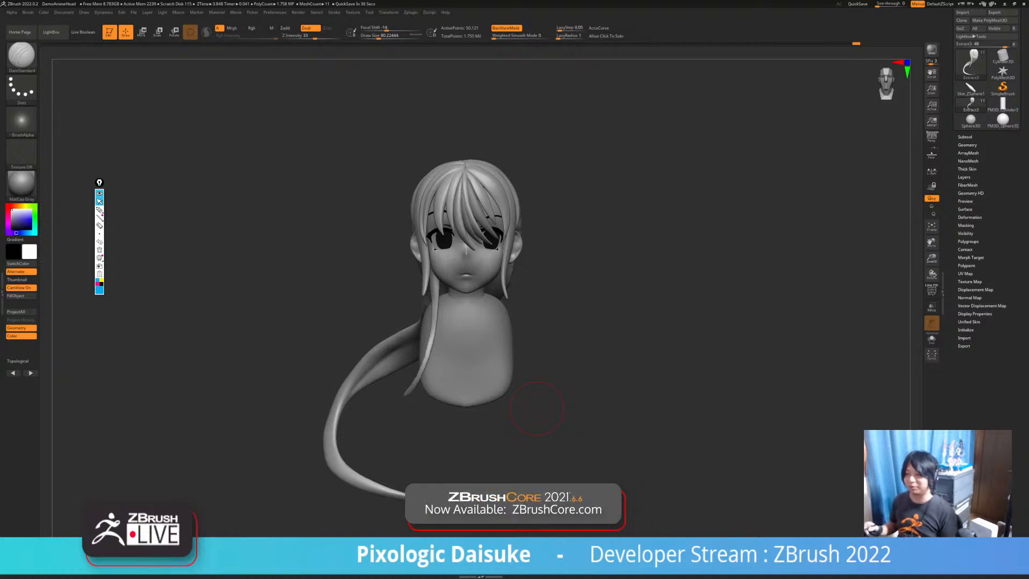
{"action": "left_click_drag", "start_coordinate": [537, 408], "coordinate": [656, 408]}
{"action": "mouse_move", "coordinate": [485, 408]}
{"action": "left_mouse_down"}
{"action": "mouse_move", "coordinate": [507, 408]}
{"action": "mouse_move", "coordinate": [520, 387]}
{"action": "left_mouse_up"}
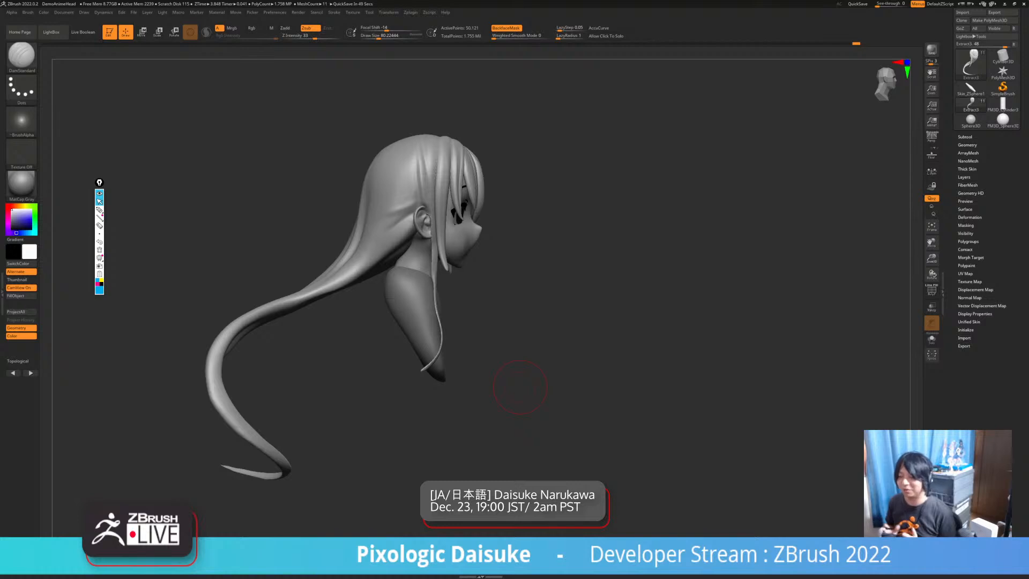
{"action": "mouse_move", "coordinate": [519, 386]}
{"action": "left_mouse_down"}
{"action": "mouse_move", "coordinate": [473, 359]}
{"action": "mouse_move", "coordinate": [488, 369]}
{"action": "left_mouse_up"}
{"action": "mouse_move", "coordinate": [486, 368]}
{"action": "right_mouse_down"}
{"action": "mouse_move", "coordinate": [488, 343]}
{"action": "mouse_move", "coordinate": [423, 208]}
{"action": "mouse_move", "coordinate": [403, 240]}
{"action": "mouse_move", "coordinate": [415, 242]}
{"action": "right_mouse_up"}
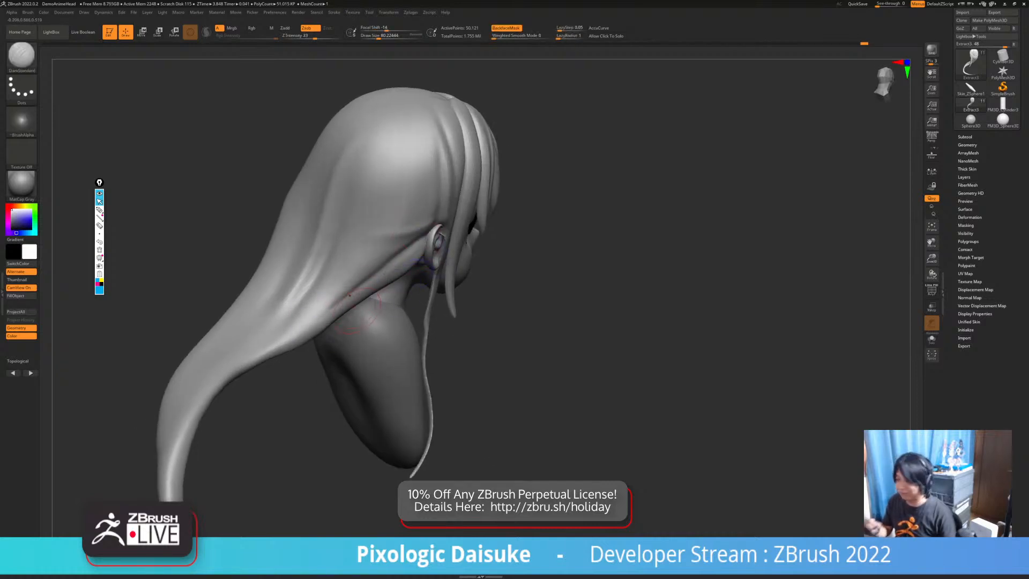
{"action": "mouse_move", "coordinate": [351, 303]}
{"action": "right_mouse_down"}
{"action": "mouse_move", "coordinate": [386, 262]}
{"action": "mouse_move", "coordinate": [393, 294]}
{"action": "mouse_move", "coordinate": [406, 295]}
{"action": "mouse_move", "coordinate": [365, 304]}
{"action": "mouse_move", "coordinate": [410, 312]}
{"action": "mouse_move", "coordinate": [442, 296]}
{"action": "right_mouse_up"}
{"action": "left_click_drag", "start_coordinate": [256, 198], "coordinate": [262, 189]}
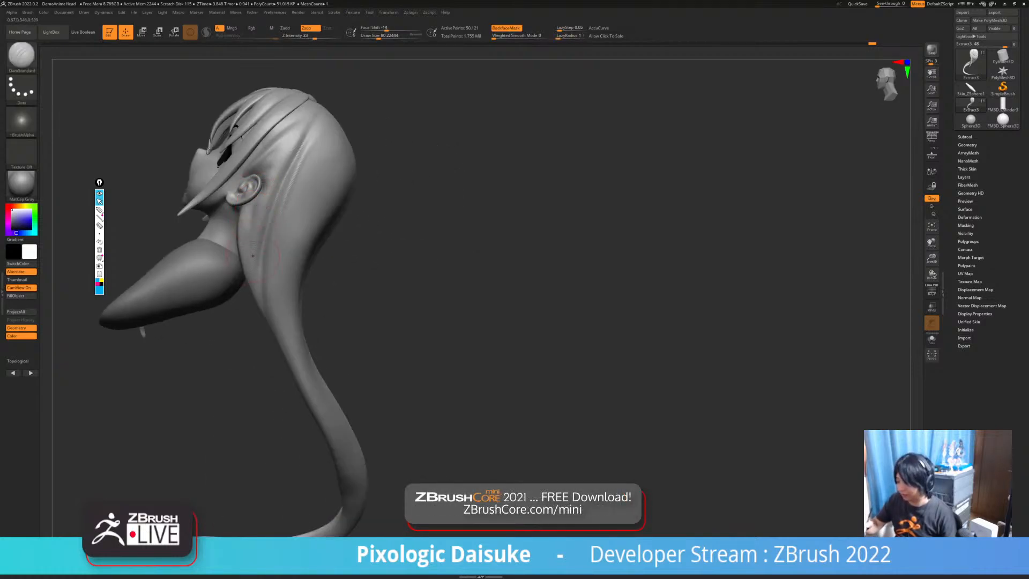
{"action": "right_click_drag", "start_coordinate": [259, 240], "coordinate": [249, 245]}
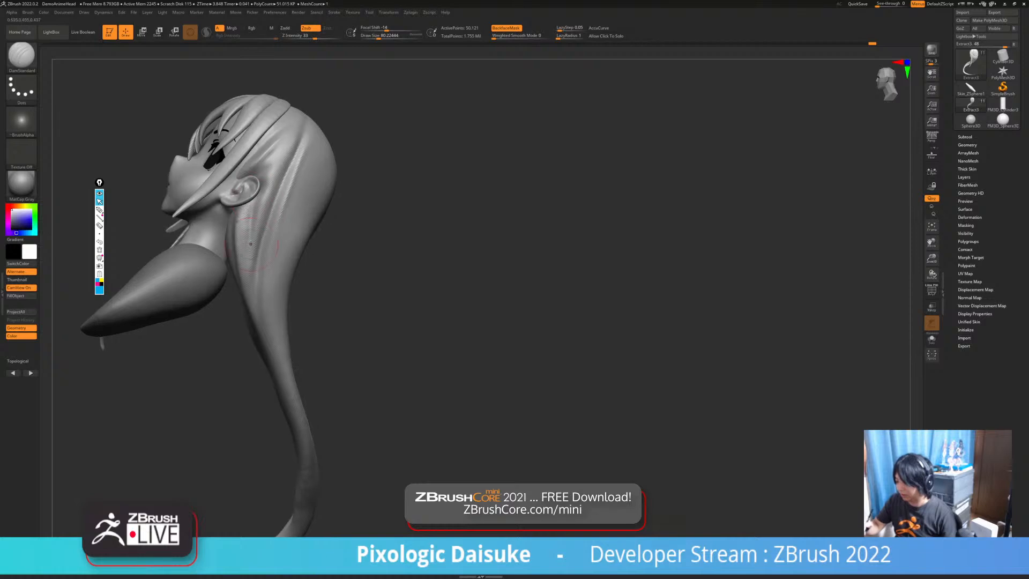
{"action": "right_click_drag", "start_coordinate": [260, 196], "coordinate": [233, 217]}
Carve a central crease down the back of the head from the crown and smooth its upper part
{"action": "mouse_move", "coordinate": [386, 241]}
{"action": "right_mouse_down"}
{"action": "mouse_move", "coordinate": [334, 319]}
{"action": "mouse_move", "coordinate": [299, 163]}
{"action": "right_mouse_up"}
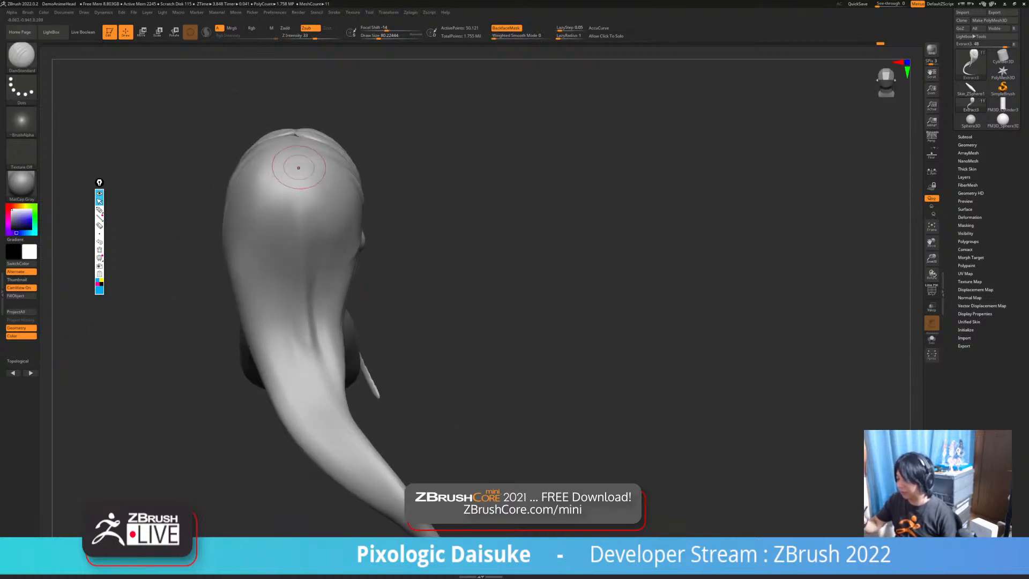
{"action": "mouse_move", "coordinate": [299, 153]}
{"action": "left_mouse_down"}
{"action": "mouse_move", "coordinate": [307, 217]}
{"action": "mouse_move", "coordinate": [308, 207]}
{"action": "left_mouse_up"}
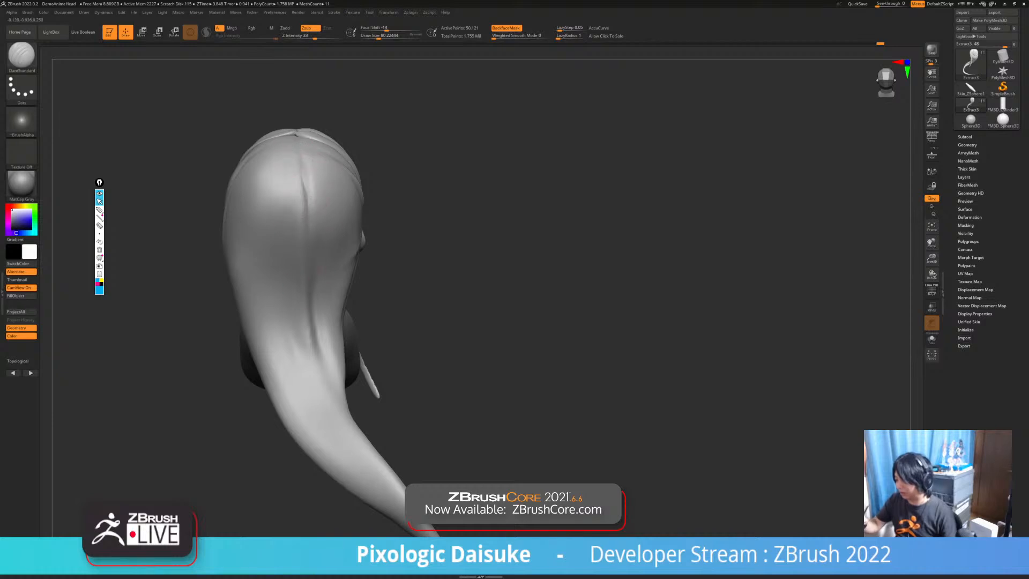
{"action": "left_click_drag", "start_coordinate": [305, 157], "coordinate": [312, 271]}
{"action": "mouse_move", "coordinate": [315, 252]}
{"action": "right_mouse_down"}
{"action": "mouse_move", "coordinate": [315, 206]}
{"action": "mouse_move", "coordinate": [315, 241]}
{"action": "right_mouse_up"}
{"action": "left_click_drag", "start_coordinate": [316, 196], "coordinate": [310, 185], "text": "shift"}
{"action": "right_click_drag", "start_coordinate": [341, 359], "coordinate": [515, 367], "text": "ctrl"}
{"action": "right_click_drag", "start_coordinate": [415, 370], "coordinate": [377, 370], "text": "alt"}
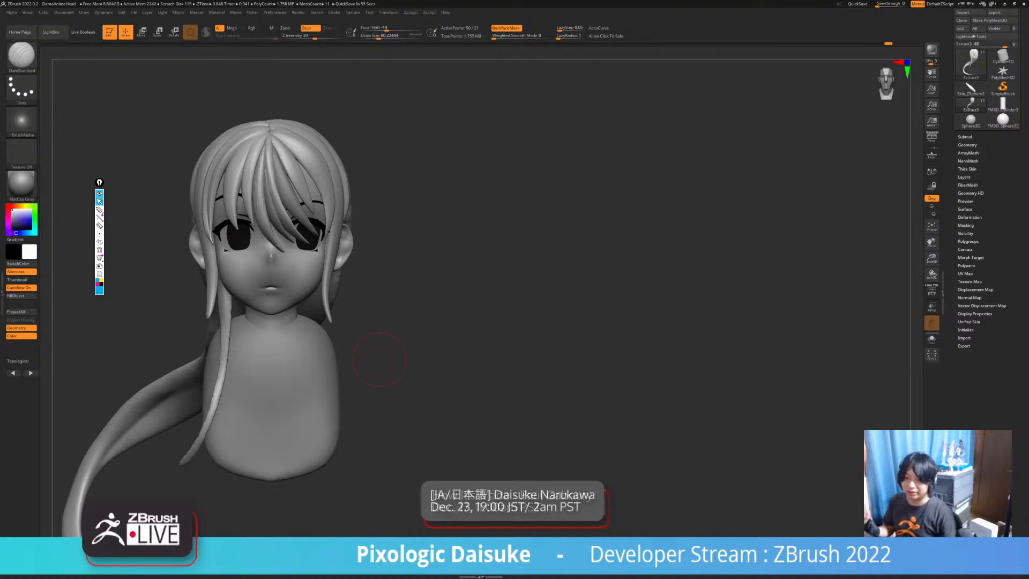
{"action": "mouse_move", "coordinate": [379, 359]}
{"action": "left_mouse_down", "text": "alt"}
{"action": "mouse_move", "coordinate": [423, 364]}
{"action": "mouse_move", "coordinate": [377, 367]}
{"action": "mouse_move", "coordinate": [376, 346]}
{"action": "left_mouse_up", "text": "alt"}
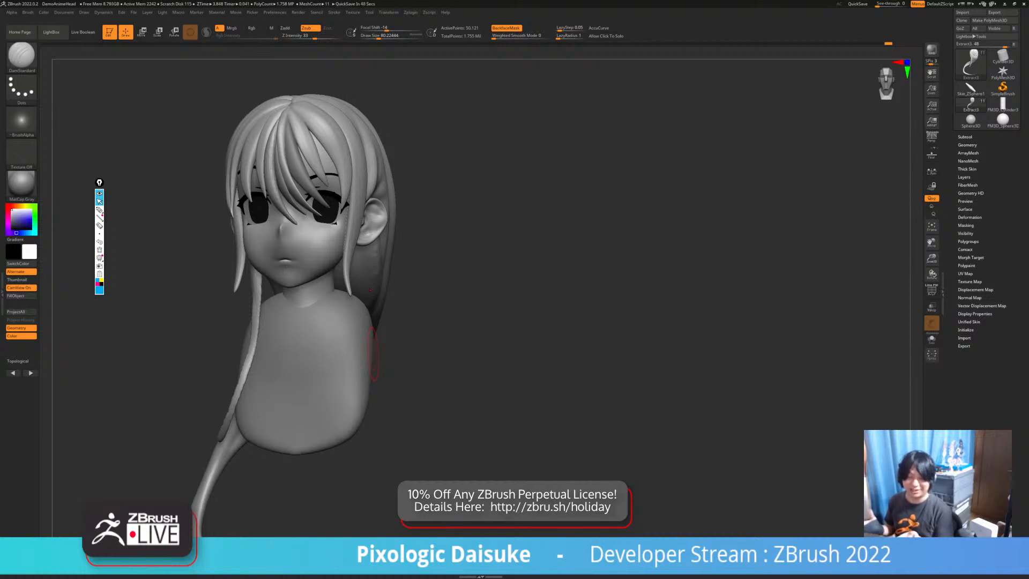
{"action": "left_click_drag", "start_coordinate": [423, 343], "coordinate": [469, 332], "text": "shift"}
Make the front hair the active subtool and carve a DamStandard crease from the parting down the bangs
{"action": "left_click", "coordinate": [298, 159], "text": "alt"}
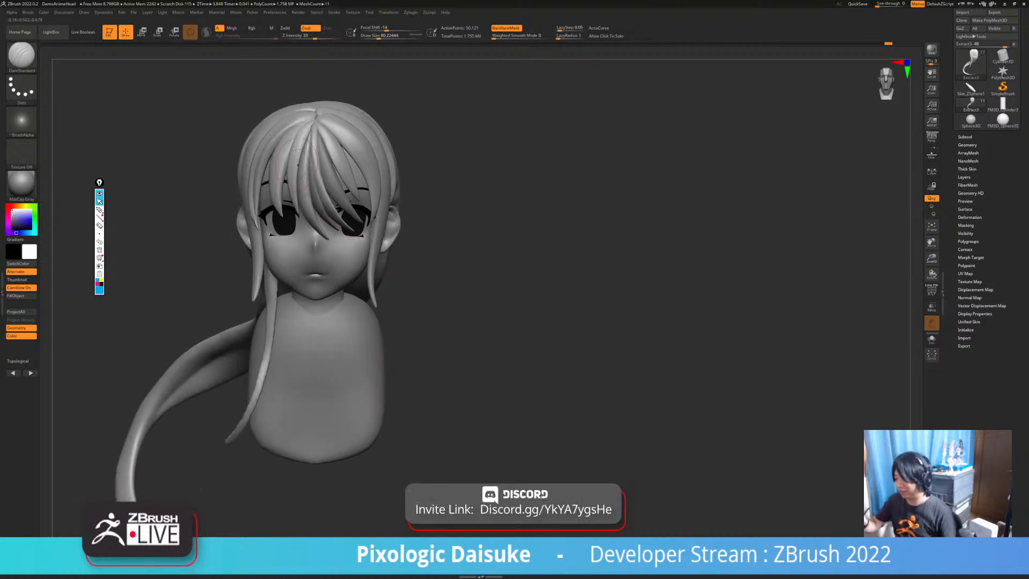
{"action": "mouse_move", "coordinate": [299, 158]}
{"action": "right_mouse_down", "text": "ctrl"}
{"action": "mouse_move", "coordinate": [292, 119]}
{"action": "mouse_move", "coordinate": [303, 114]}
{"action": "right_mouse_up", "text": "ctrl"}
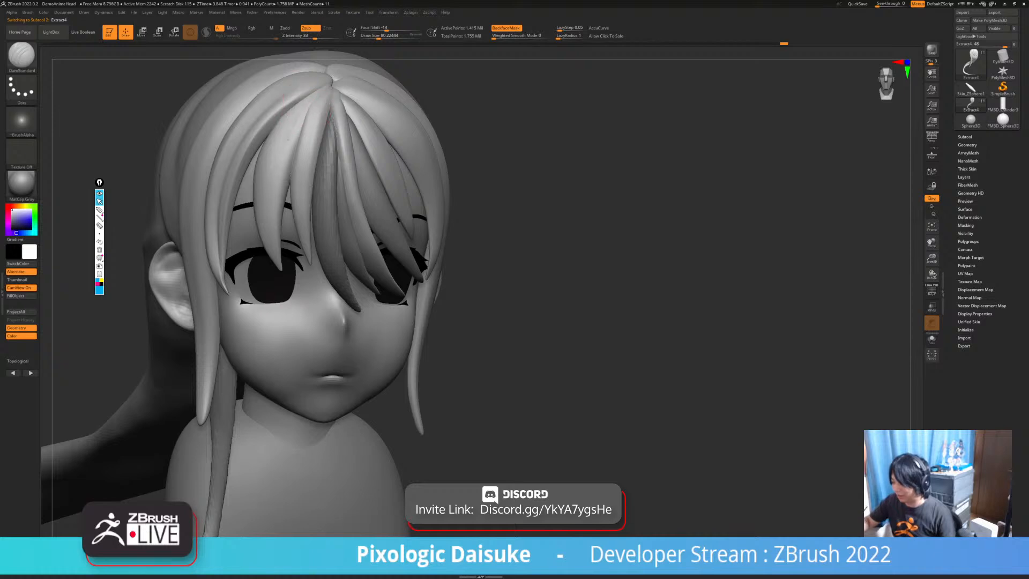
{"action": "left_click_drag", "start_coordinate": [305, 105], "coordinate": [292, 201]}
{"action": "key", "text": "ctrl+z"}
{"action": "mouse_move", "coordinate": [322, 111]}
{"action": "right_mouse_down"}
{"action": "mouse_move", "coordinate": [302, 110]}
{"action": "mouse_move", "coordinate": [315, 80]}
{"action": "right_mouse_up"}
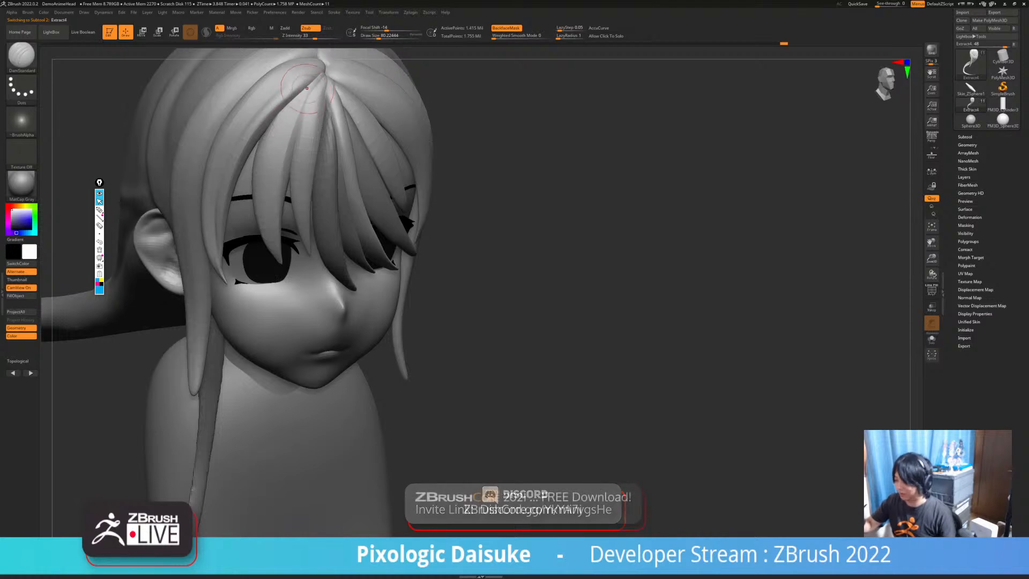
{"action": "left_click_drag", "start_coordinate": [314, 79], "coordinate": [262, 171]}
{"action": "key", "text": "ctrl+z"}
{"action": "left_click_drag", "start_coordinate": [303, 86], "coordinate": [263, 172]}
{"action": "right_click_drag", "start_coordinate": [263, 187], "coordinate": [270, 169]}
{"action": "mouse_move", "coordinate": [306, 90]}
{"action": "right_mouse_down"}
{"action": "mouse_move", "coordinate": [279, 135]}
{"action": "mouse_move", "coordinate": [251, 150]}
{"action": "mouse_move", "coordinate": [268, 290]}
{"action": "mouse_move", "coordinate": [308, 134]}
{"action": "mouse_move", "coordinate": [313, 172]}
{"action": "right_mouse_up"}
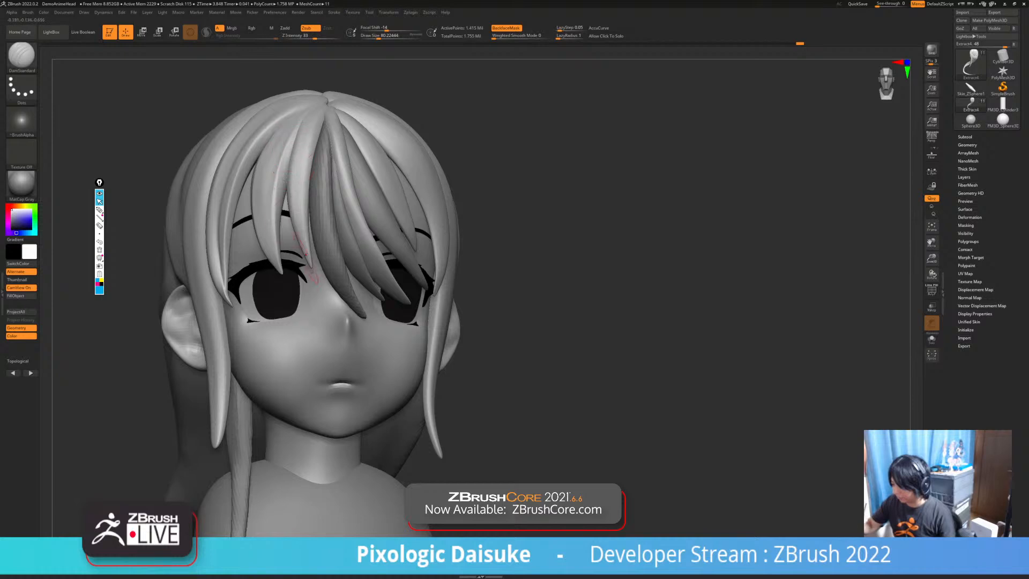
Refine and smooth the strand creases of the central bangs just below the parting
{"action": "key", "text": "shift"}
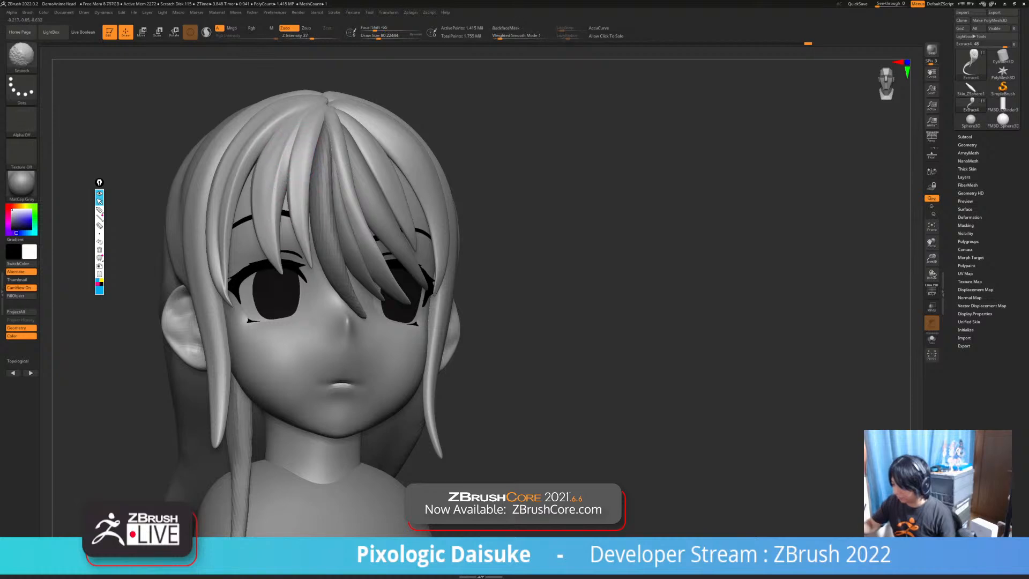
{"action": "right_click_drag", "start_coordinate": [321, 113], "coordinate": [338, 121]}
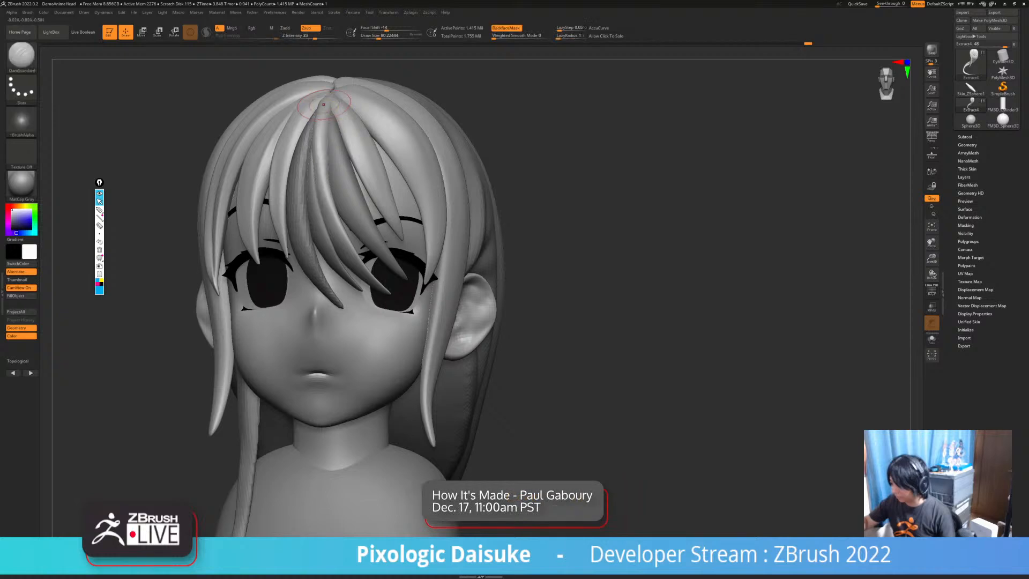
{"action": "key", "text": "shift"}
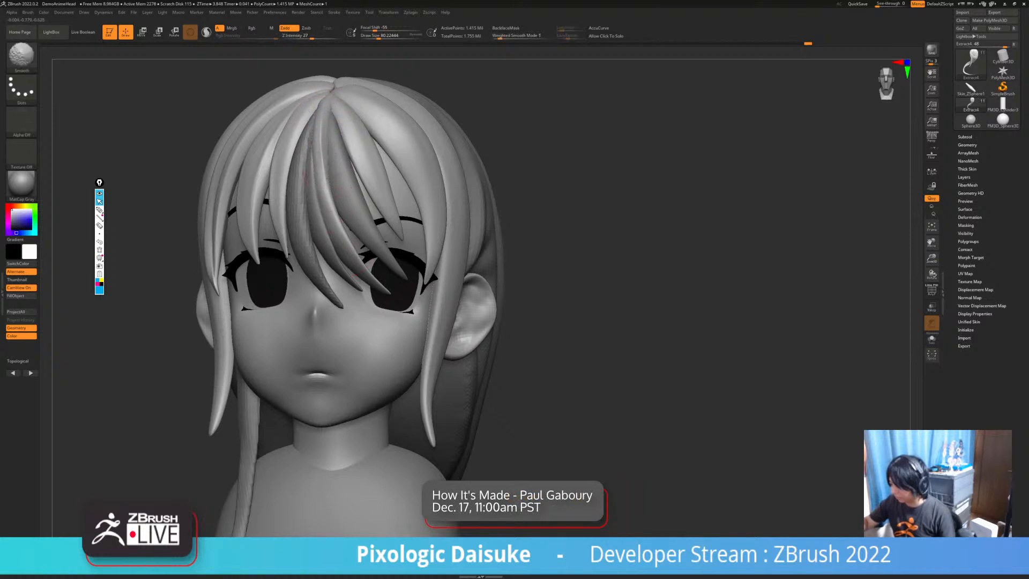
{"action": "mouse_move", "coordinate": [375, 278]}
{"action": "right_mouse_down", "text": "alt"}
{"action": "mouse_move", "coordinate": [351, 317]}
{"action": "mouse_move", "coordinate": [383, 319]}
{"action": "right_mouse_up", "text": "alt"}
{"action": "right_click_drag", "start_coordinate": [337, 190], "coordinate": [308, 151]}
{"action": "key", "text": "ctrl+shift"}
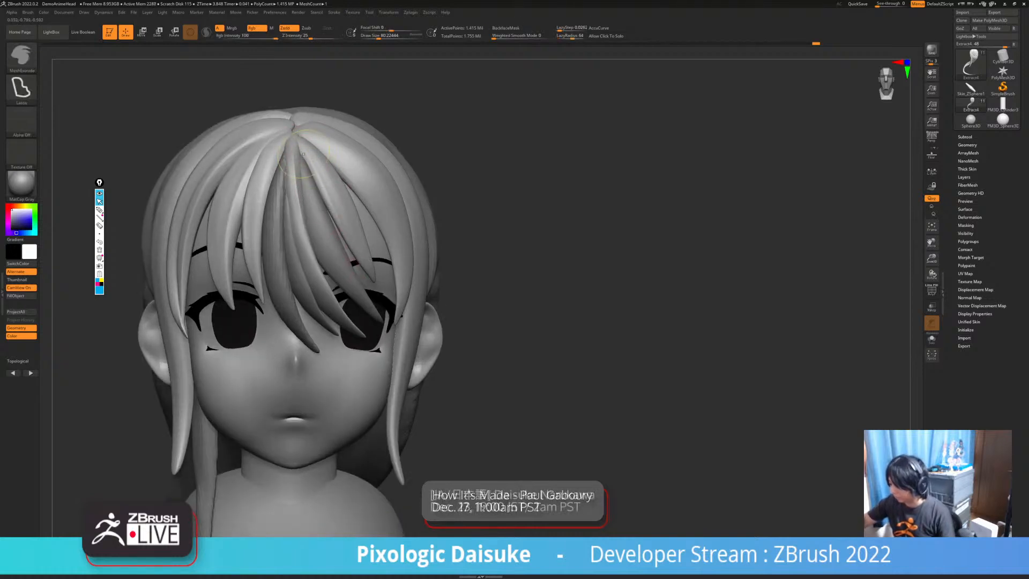
{"action": "key", "text": "shift"}
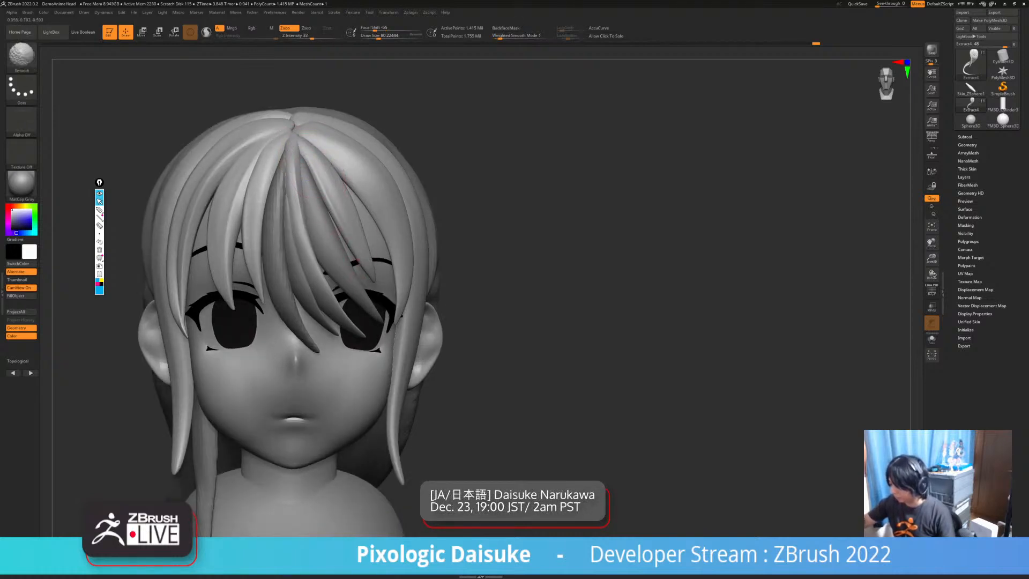
{"action": "left_click_drag", "start_coordinate": [314, 170], "coordinate": [333, 165], "text": "shift"}
{"action": "right_click_drag", "start_coordinate": [343, 161], "coordinate": [317, 167]}
{"action": "left_click_drag", "start_coordinate": [323, 141], "coordinate": [335, 165], "text": "shift"}
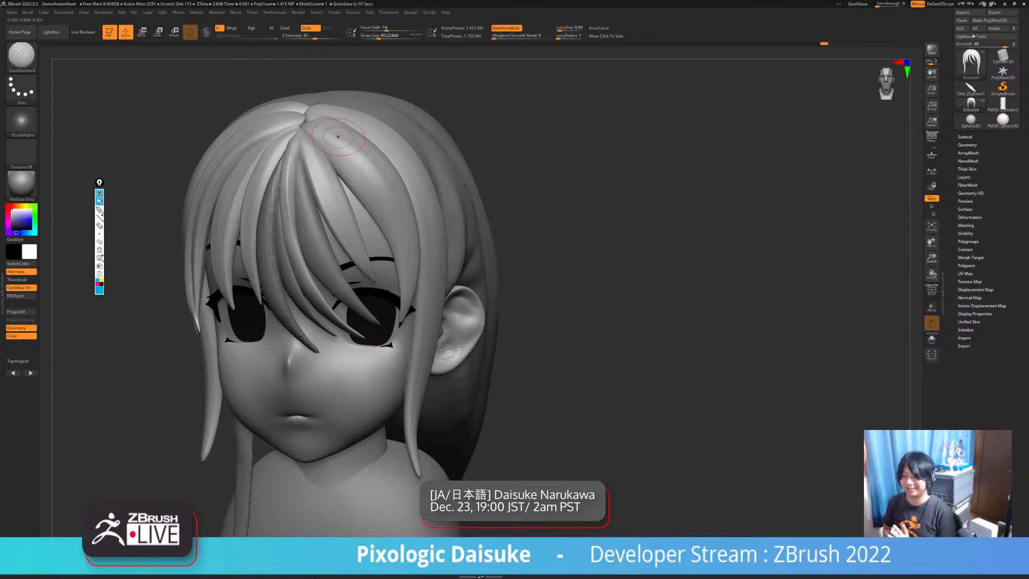
Try to carve a crease down the bang lock beside the parting
{"action": "mouse_move", "coordinate": [423, 310]}
{"action": "right_mouse_down"}
{"action": "mouse_move", "coordinate": [421, 300]}
{"action": "mouse_move", "coordinate": [434, 313]}
{"action": "right_mouse_up"}
{"action": "left_click_drag", "start_coordinate": [321, 145], "coordinate": [339, 182]}
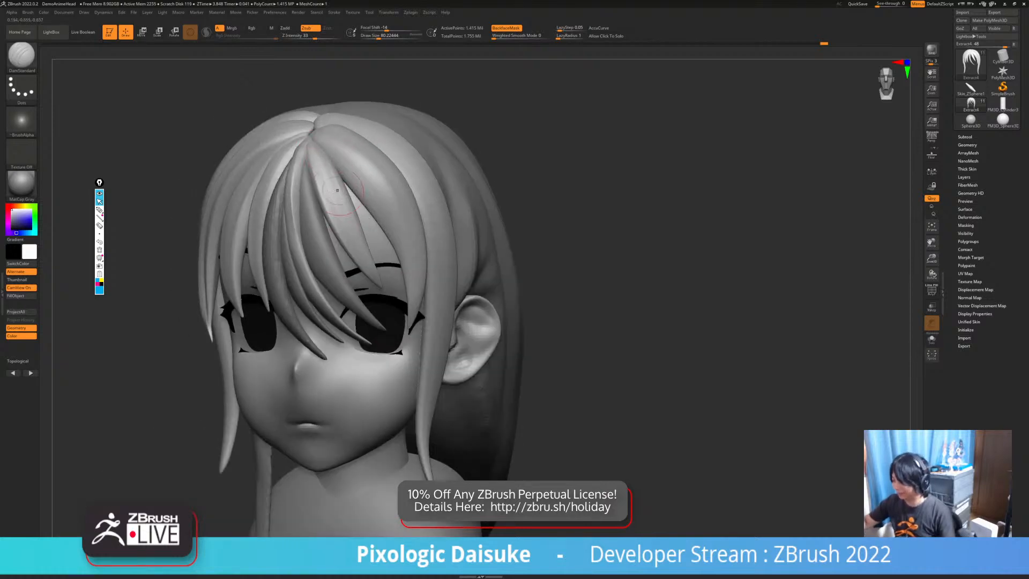
{"action": "left_click_drag", "start_coordinate": [321, 149], "coordinate": [338, 185]}
{"action": "key", "text": "ctrl+z"}
{"action": "key", "text": "ctrl+z"}
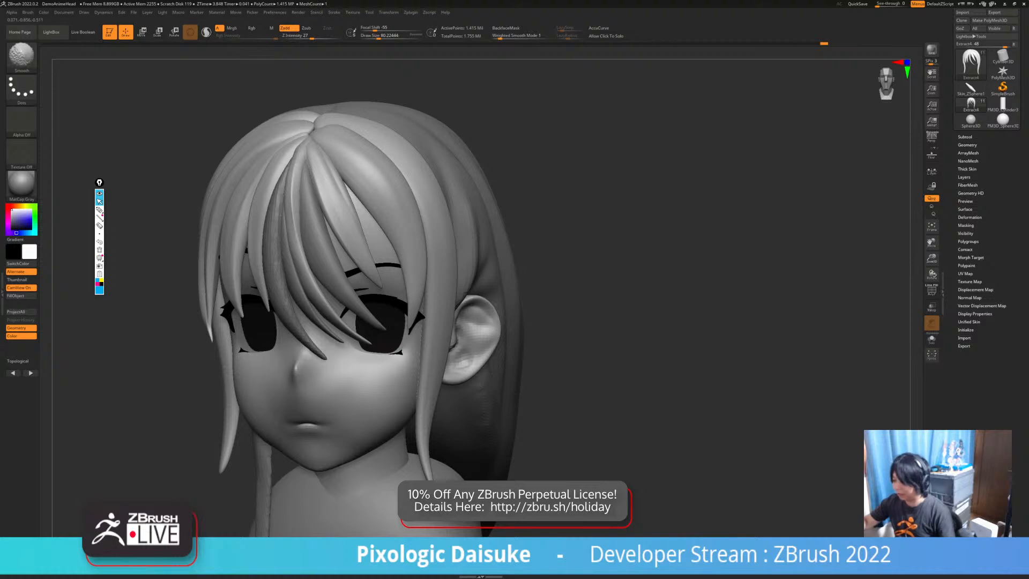
Smooth the upper edges of the bang locks that sweep over the partly covered eye
{"action": "mouse_move", "coordinate": [321, 206]}
{"action": "right_mouse_down"}
{"action": "mouse_move", "coordinate": [351, 197]}
{"action": "mouse_move", "coordinate": [336, 173]}
{"action": "right_mouse_up"}
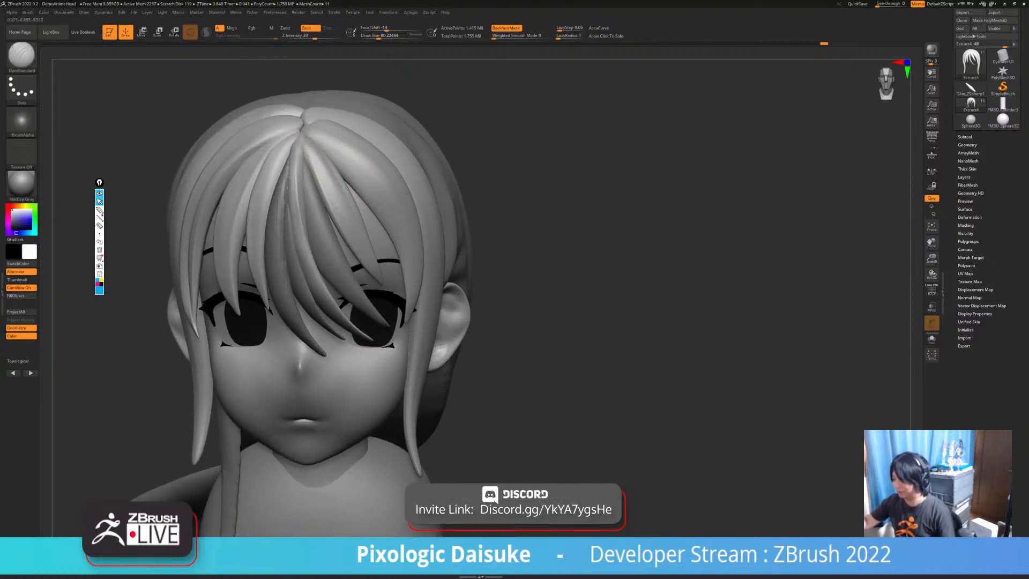
{"action": "left_click_drag", "start_coordinate": [331, 165], "coordinate": [318, 145], "text": "shift"}
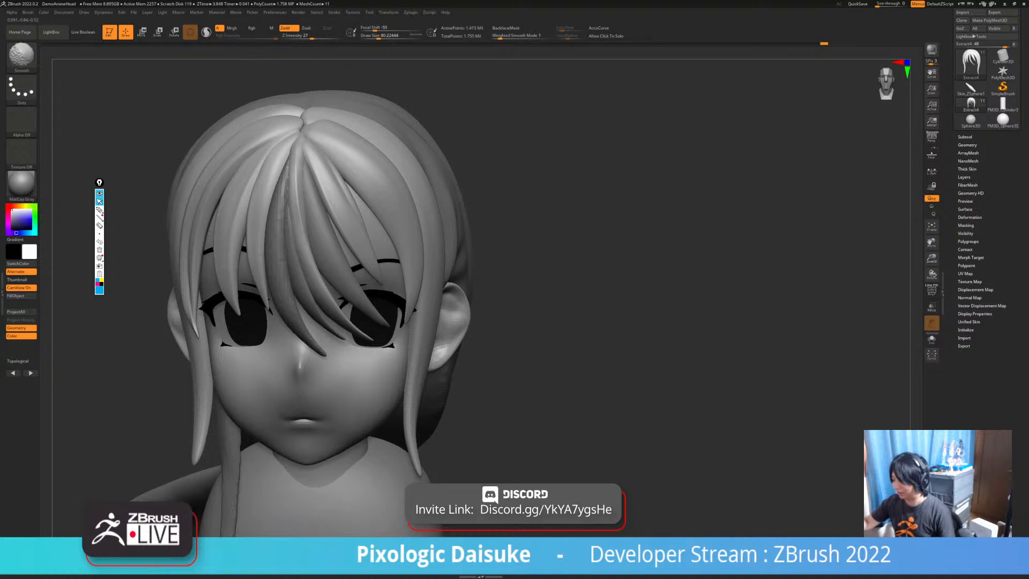
{"action": "right_click_drag", "start_coordinate": [358, 192], "coordinate": [341, 182]}
{"action": "left_click_drag", "start_coordinate": [353, 203], "coordinate": [349, 194], "text": "shift"}
{"action": "right_click_drag", "start_coordinate": [347, 184], "coordinate": [349, 193]}
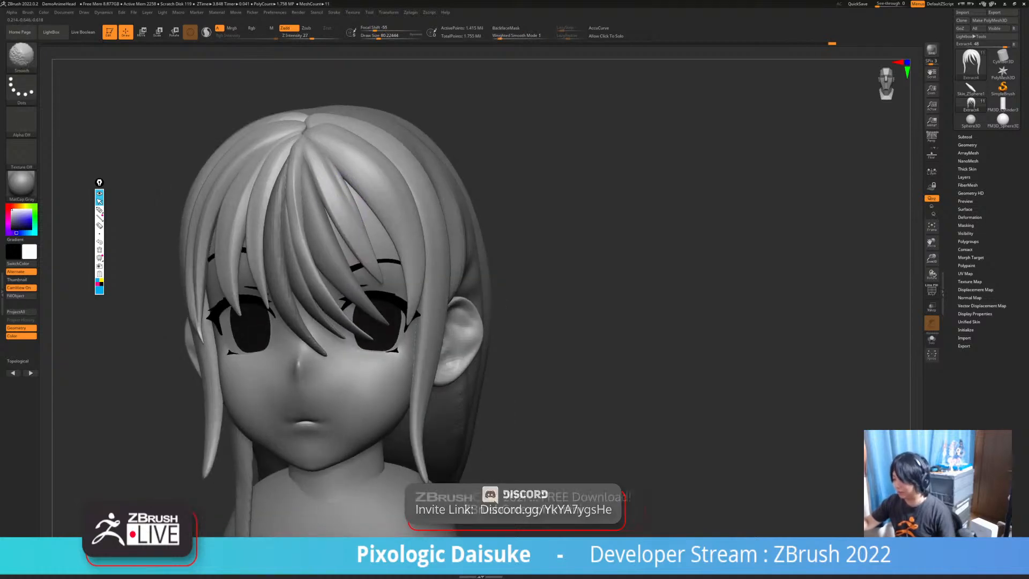
{"action": "left_click_drag", "start_coordinate": [349, 188], "coordinate": [341, 176], "text": "shift"}
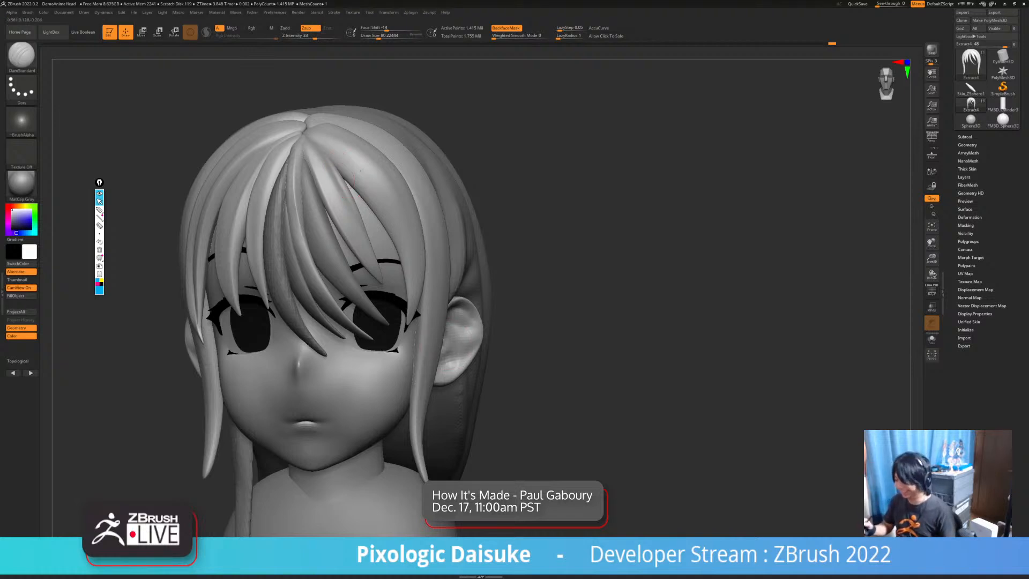
Make the subtool with the back hair and central bang lock active and try to remesh it with ZRemesher
{"action": "right_click_drag", "start_coordinate": [385, 262], "coordinate": [471, 264]}
{"action": "left_click", "coordinate": [367, 295], "text": "alt"}
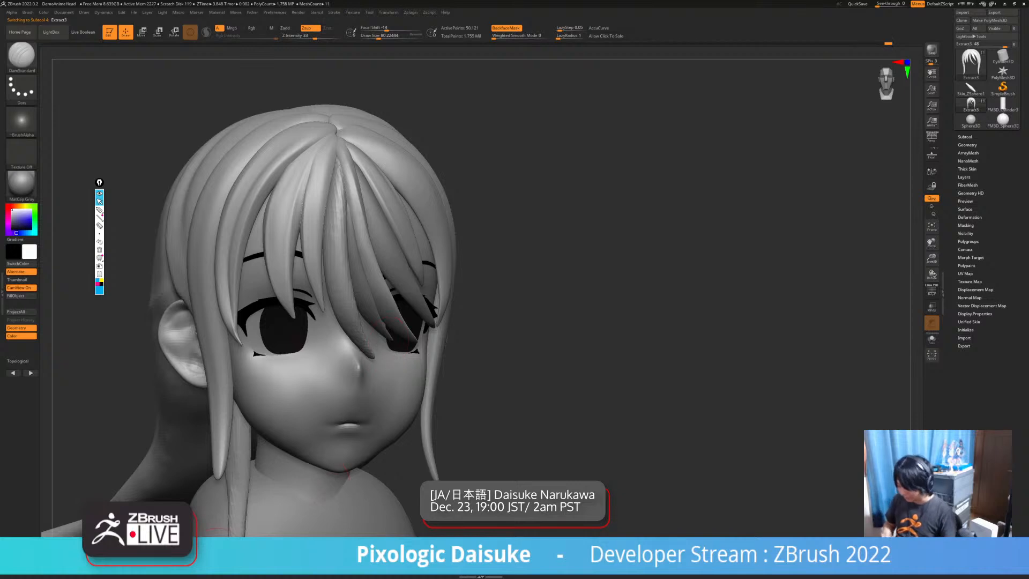
{"action": "key", "text": "ctrl+r"}
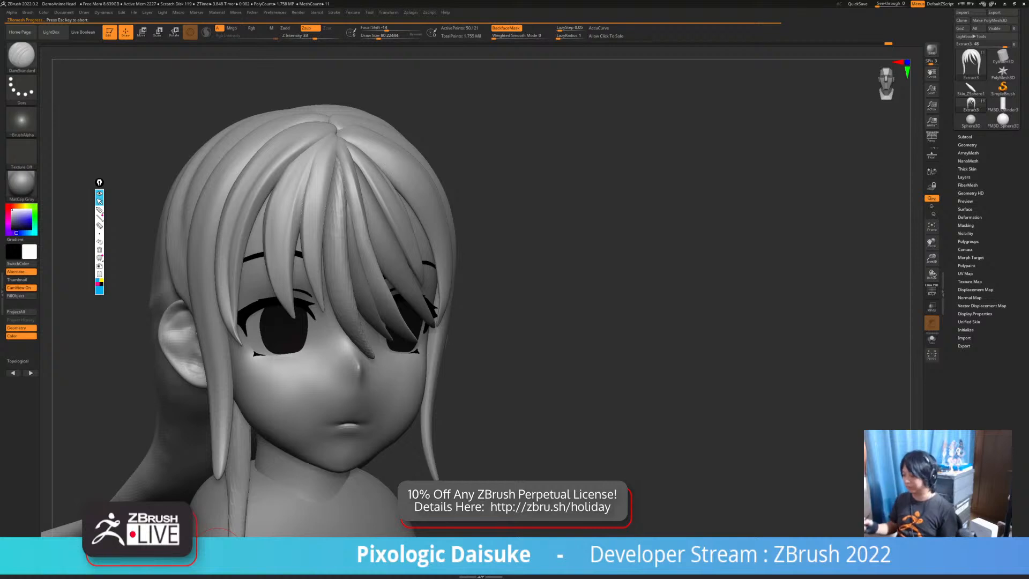
{"action": "right_click_drag", "start_coordinate": [521, 406], "coordinate": [464, 405]}
{"action": "key", "text": "ctrl+z"}
{"action": "right_click_drag", "start_coordinate": [526, 400], "coordinate": [524, 348], "text": "ctrl"}
{"action": "right_click_drag", "start_coordinate": [482, 395], "coordinate": [530, 394]}
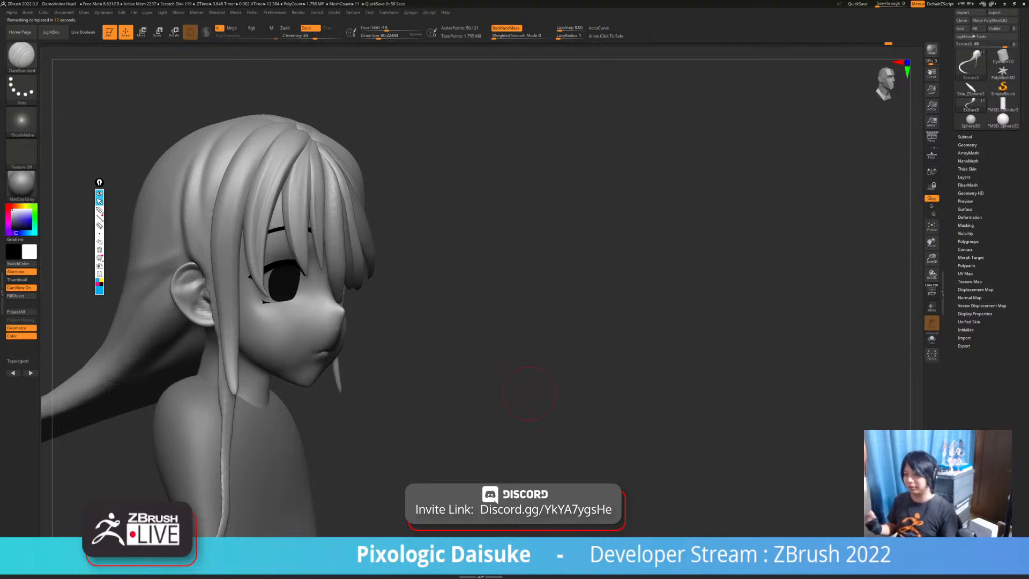
Refine and smooth the long thin hair strand that falls in front of the torso
{"action": "left_click_drag", "start_coordinate": [529, 393], "coordinate": [465, 425]}
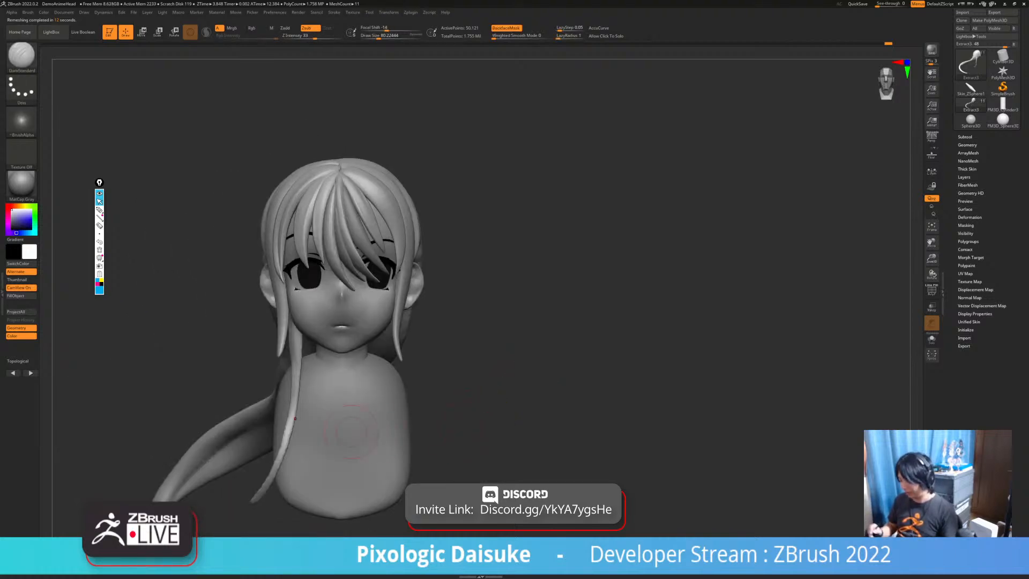
{"action": "left_click_drag", "start_coordinate": [369, 433], "coordinate": [299, 395], "text": "shift"}
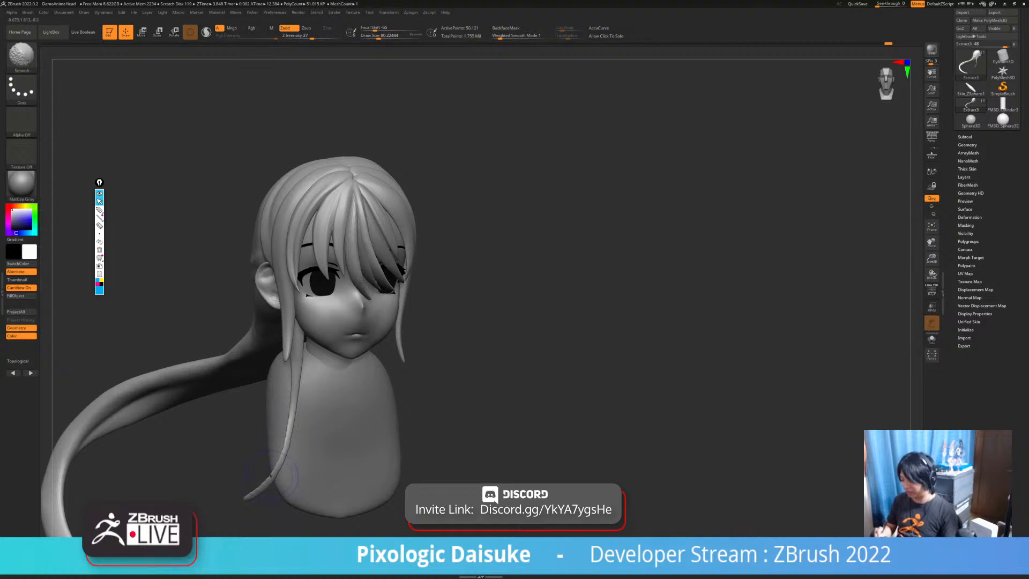
{"action": "mouse_move", "coordinate": [266, 478]}
{"action": "left_mouse_down"}
{"action": "mouse_move", "coordinate": [306, 474]}
{"action": "mouse_move", "coordinate": [294, 461]}
{"action": "left_mouse_up"}
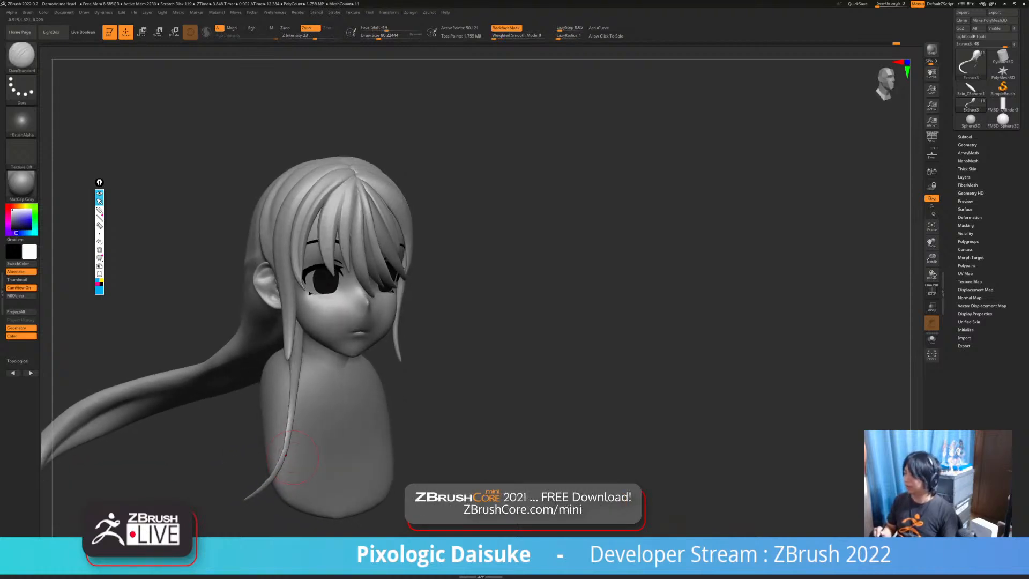
{"action": "mouse_move", "coordinate": [293, 424]}
{"action": "left_mouse_down"}
{"action": "mouse_move", "coordinate": [251, 429]}
{"action": "mouse_move", "coordinate": [311, 445]}
{"action": "mouse_move", "coordinate": [455, 437]}
{"action": "mouse_move", "coordinate": [276, 452]}
{"action": "mouse_move", "coordinate": [292, 429]}
{"action": "mouse_move", "coordinate": [311, 424]}
{"action": "mouse_move", "coordinate": [272, 457]}
{"action": "left_mouse_up"}
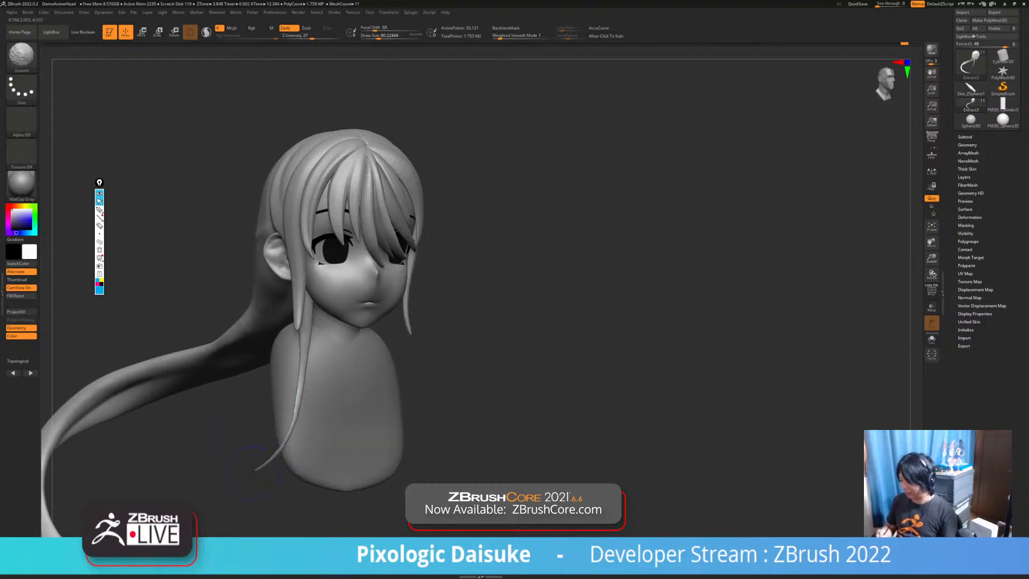
{"action": "left_click_drag", "start_coordinate": [370, 429], "coordinate": [334, 448], "text": "shift"}
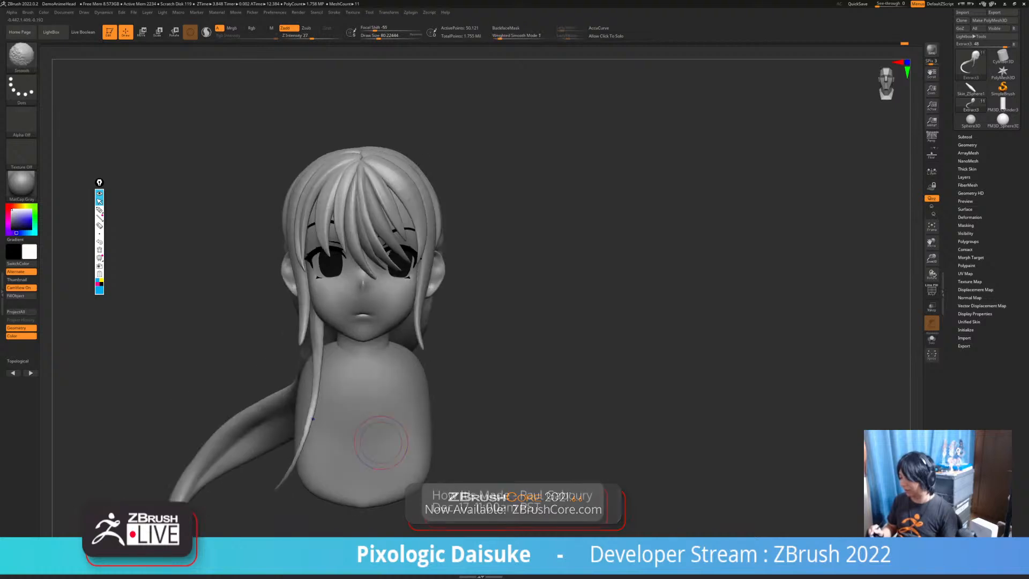
Switch to the SnakeHook brush with a draw size of about 250
{"action": "left_click_drag", "start_coordinate": [263, 113], "coordinate": [273, 207], "text": "alt"}
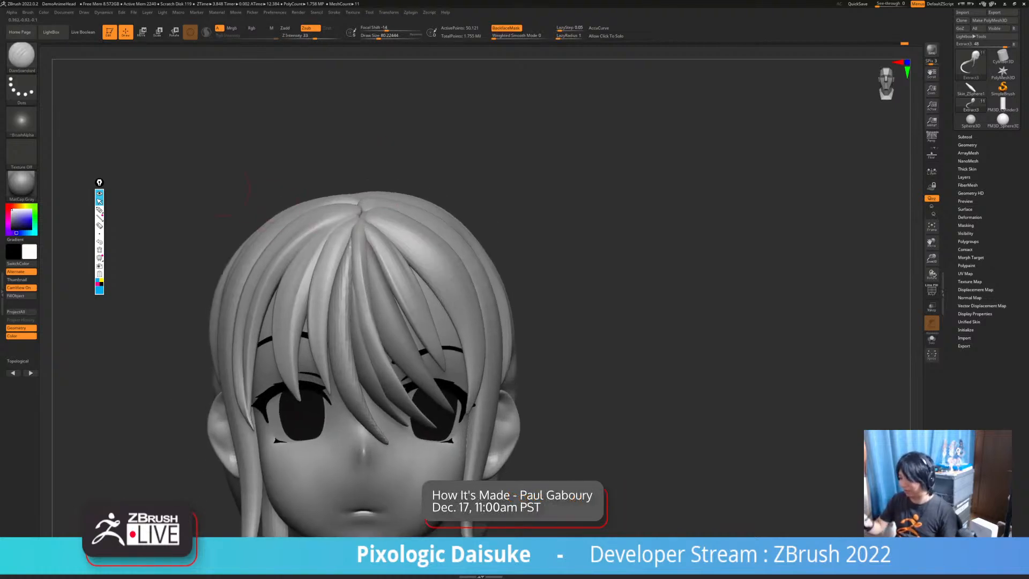
{"action": "key", "text": "b"}
{"action": "key", "text": "s"}
{"action": "key", "text": "h"}
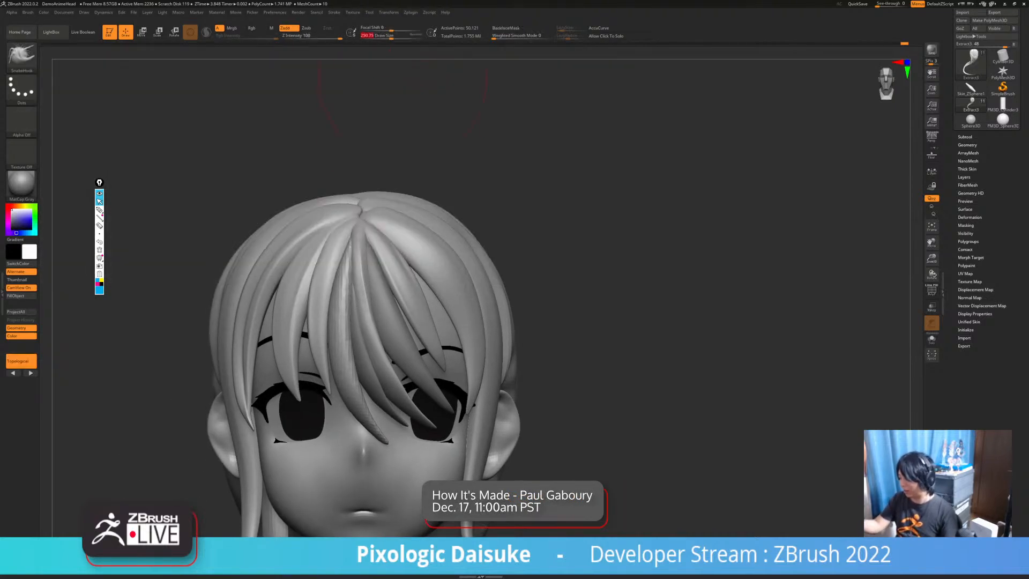
{"action": "right_click_drag", "start_coordinate": [283, 236], "coordinate": [298, 248]}
{"action": "right_click_drag", "start_coordinate": [399, 310], "coordinate": [390, 280], "text": "ctrl"}
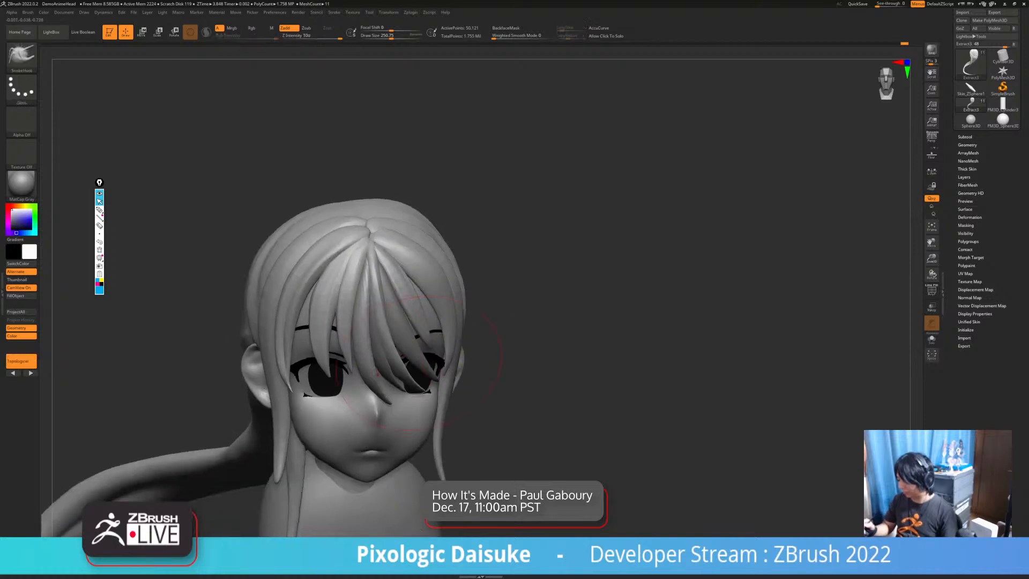
Isolate the central bang lock by its polygroup and split it off from the back hair as its own subtool
{"action": "left_click", "coordinate": [931, 289]}
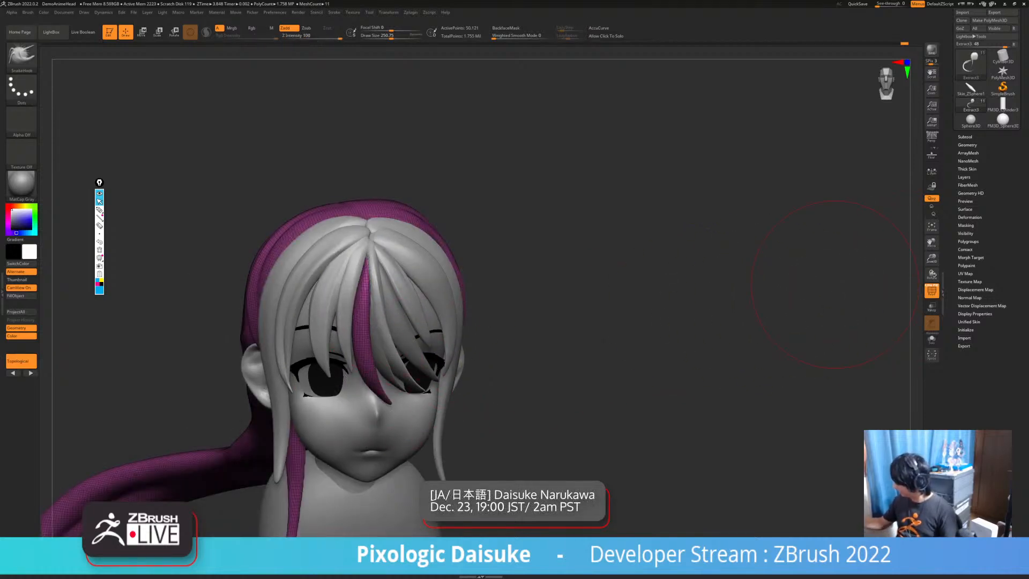
{"action": "left_click", "coordinate": [967, 241]}
{"action": "left_click", "coordinate": [366, 352], "text": "ctrl+shift"}
{"action": "left_click_drag", "start_coordinate": [488, 378], "coordinate": [487, 343], "text": "alt"}
{"action": "mouse_move", "coordinate": [487, 343]}
{"action": "left_mouse_down"}
{"action": "mouse_move", "coordinate": [514, 360]}
{"action": "mouse_move", "coordinate": [789, 219]}
{"action": "left_mouse_up"}
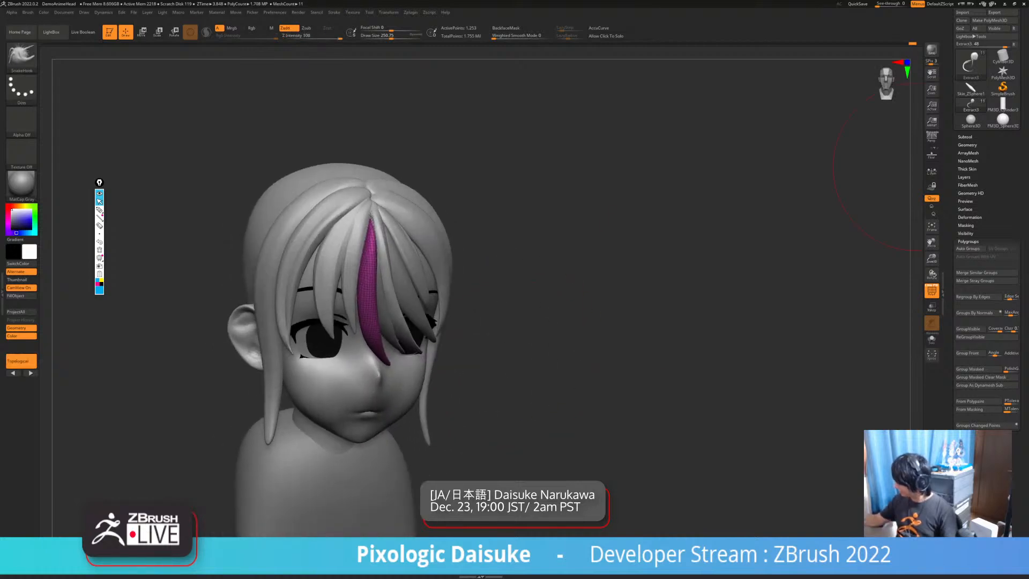
{"action": "left_click", "coordinate": [965, 137]}
{"action": "left_click", "coordinate": [976, 469]}
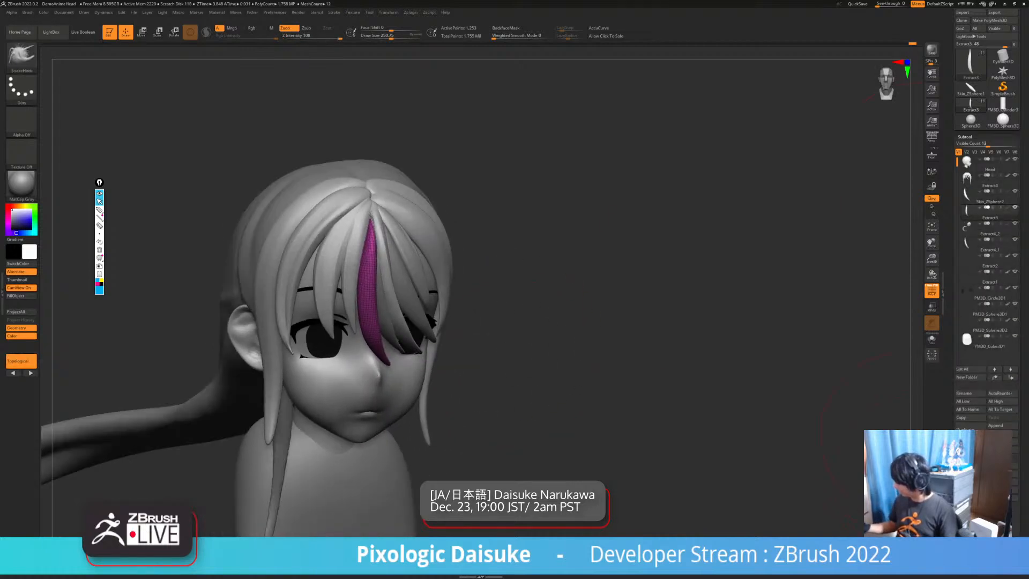
Hide the polyframe, ZRemesh the separated central bang lock and subdivide it twice
{"action": "left_click_drag", "start_coordinate": [643, 423], "coordinate": [549, 416]}
{"action": "key", "text": "shift+f"}
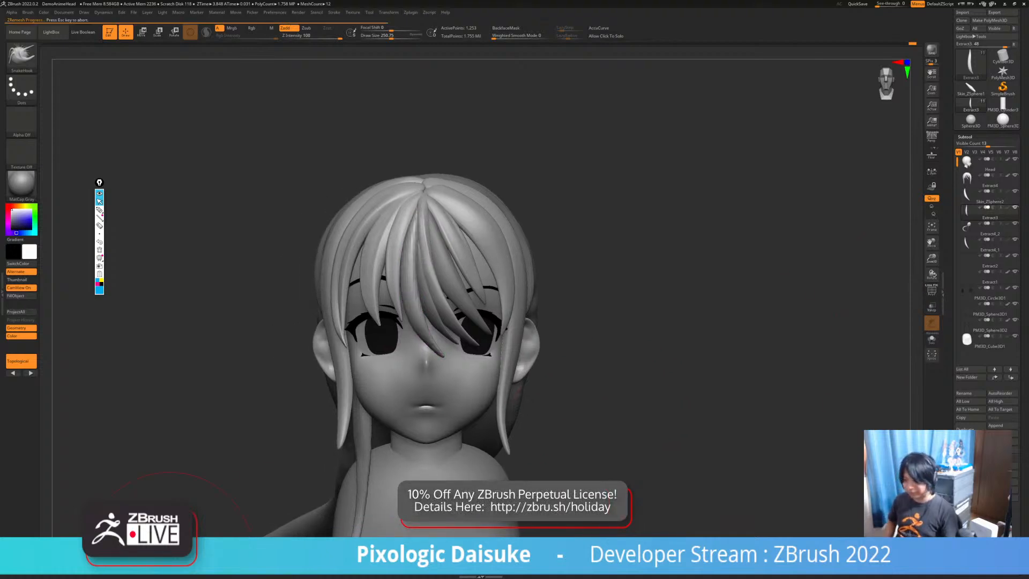
{"action": "mouse_move", "coordinate": [170, 555]}
{"action": "right_mouse_down", "text": "ctrl"}
{"action": "mouse_move", "coordinate": [121, 559]}
{"action": "mouse_move", "coordinate": [128, 508]}
{"action": "right_mouse_up", "text": "ctrl"}
{"action": "key", "text": "ctrl+d"}
{"action": "key", "text": "ctrl+d"}
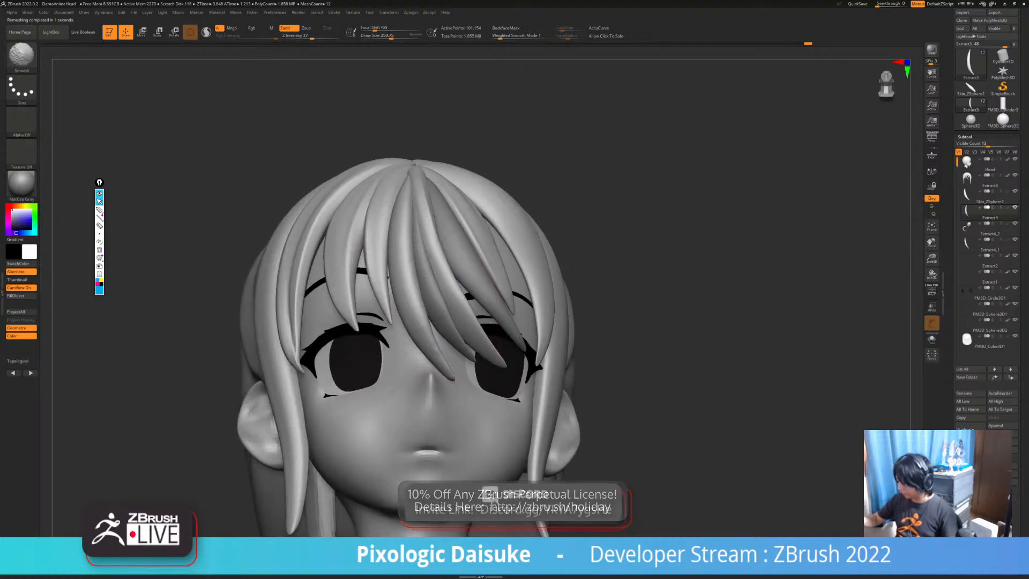
Reshape the central bang lock with the SnakeHook brush so it flows with the neighbouring locks
{"action": "right_click_drag", "start_coordinate": [128, 482], "coordinate": [169, 546]}
{"action": "mouse_move", "coordinate": [416, 234]}
{"action": "right_mouse_down"}
{"action": "mouse_move", "coordinate": [380, 268]}
{"action": "mouse_move", "coordinate": [429, 279]}
{"action": "mouse_move", "coordinate": [426, 251]}
{"action": "mouse_move", "coordinate": [398, 296]}
{"action": "right_mouse_up"}
{"action": "key", "text": "shift"}
{"action": "mouse_move", "coordinate": [456, 390]}
{"action": "right_mouse_down"}
{"action": "mouse_move", "coordinate": [388, 370]}
{"action": "mouse_move", "coordinate": [428, 394]}
{"action": "mouse_move", "coordinate": [410, 389]}
{"action": "right_mouse_up"}
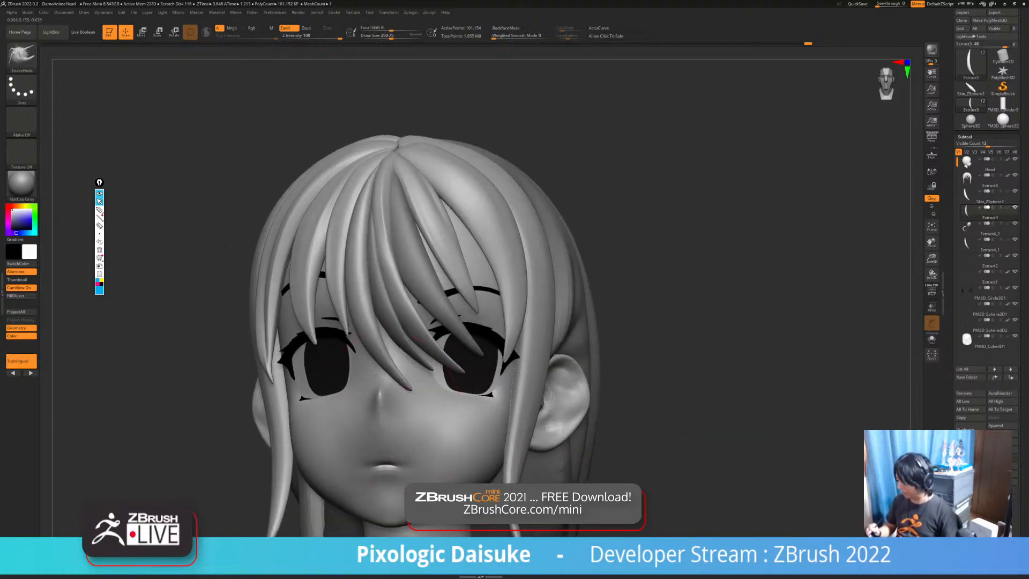
{"action": "right_click_drag", "start_coordinate": [411, 335], "coordinate": [393, 327]}
{"action": "right_click_drag", "start_coordinate": [393, 364], "coordinate": [399, 335]}
Carve a DamStandard crease down the upper part of the central bang lock and smooth it
{"action": "left_click", "coordinate": [22, 57]}
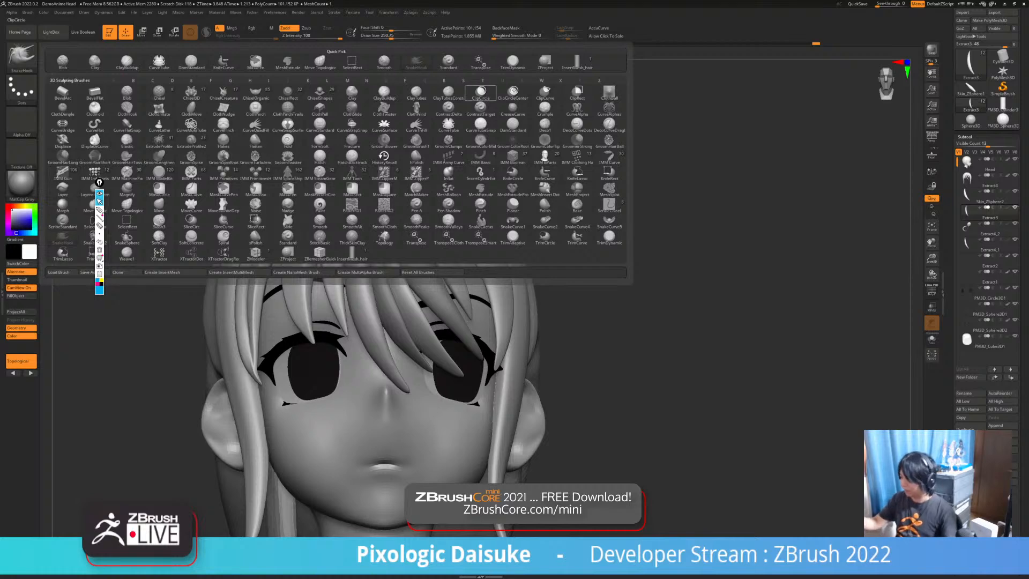
{"action": "left_click", "coordinate": [513, 126]}
{"action": "right_click_drag", "start_coordinate": [369, 166], "coordinate": [361, 210]}
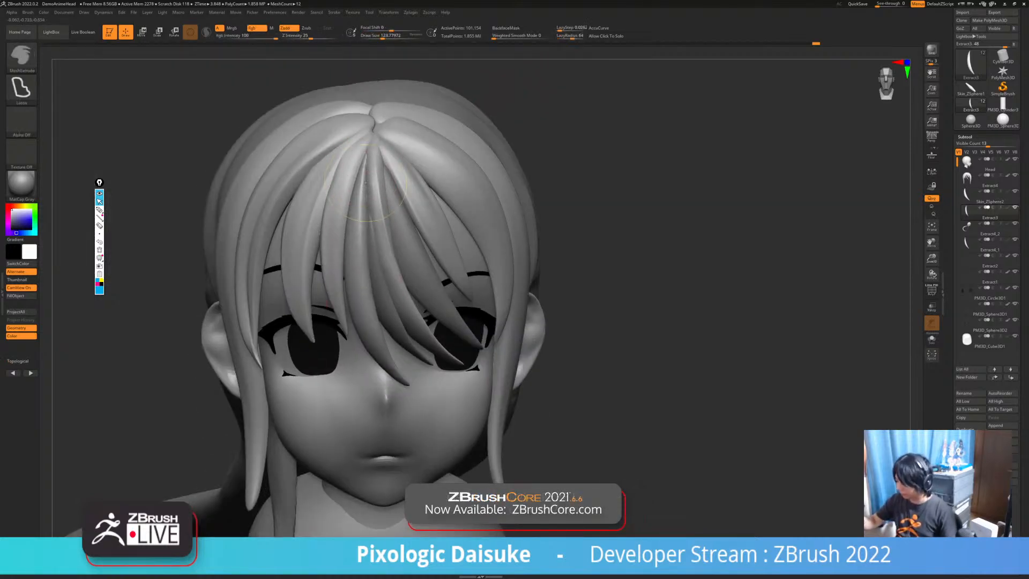
{"action": "right_click_drag", "start_coordinate": [383, 339], "coordinate": [384, 293]}
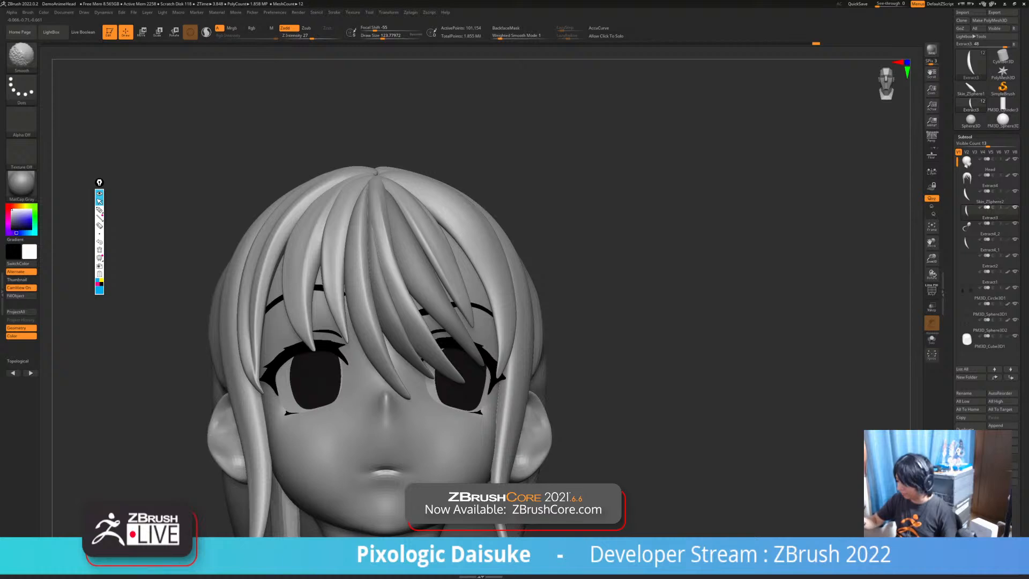
{"action": "right_click_drag", "start_coordinate": [366, 198], "coordinate": [358, 171]}
{"action": "right_click_drag", "start_coordinate": [409, 199], "coordinate": [376, 230]}
Activate the bang locks beside the central one in turn and smooth the creases near the parting
{"action": "left_click", "coordinate": [366, 271], "text": "alt"}
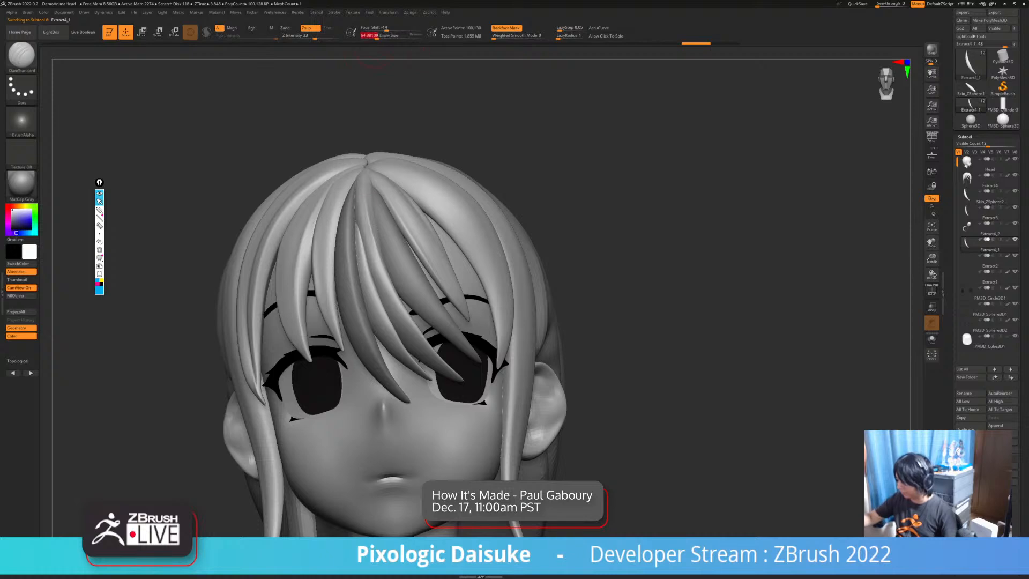
{"action": "key", "text": "shift"}
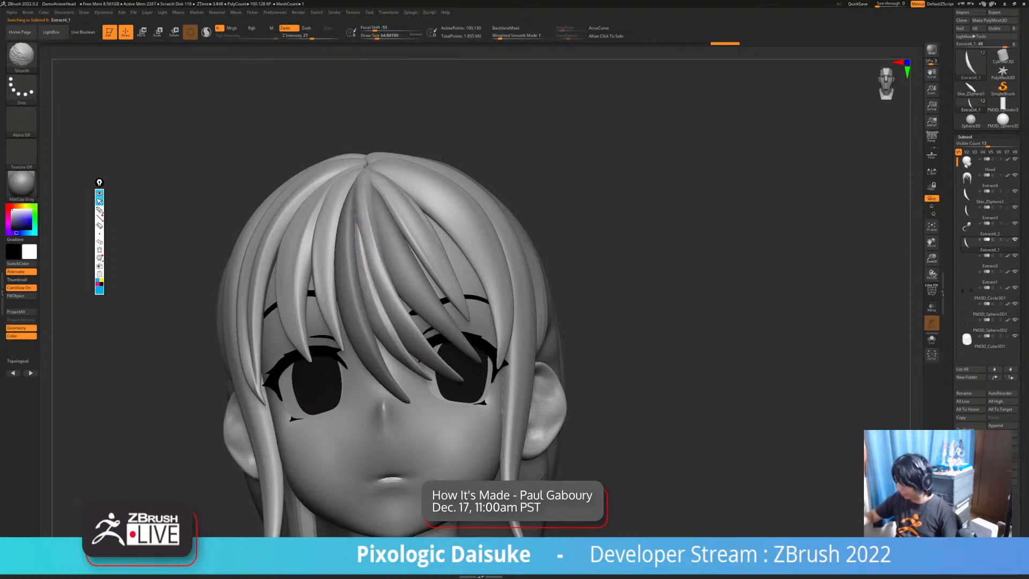
{"action": "right_click_drag", "start_coordinate": [459, 366], "coordinate": [459, 401]}
{"action": "key", "text": "shift"}
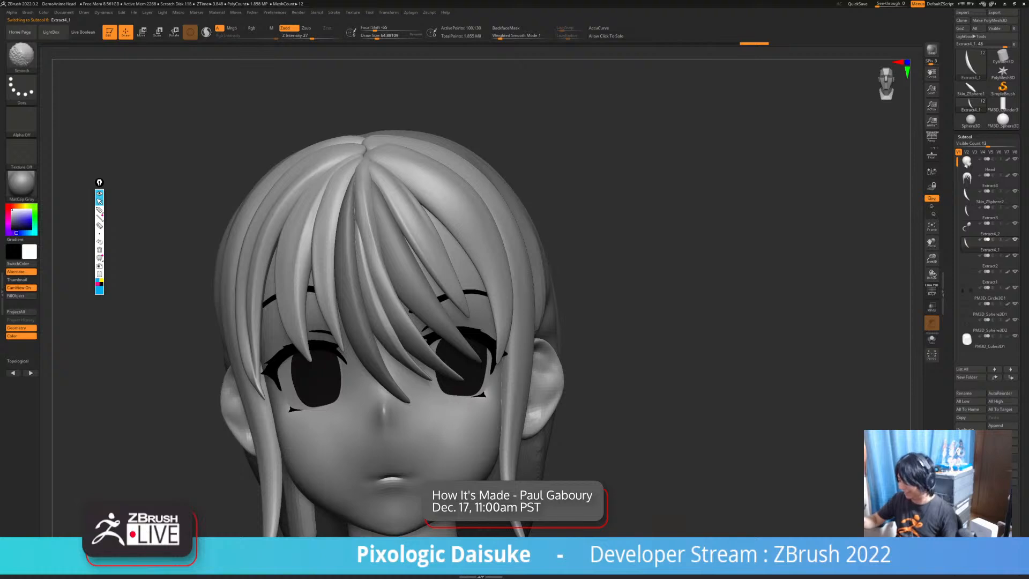
{"action": "mouse_move", "coordinate": [425, 248]}
{"action": "right_mouse_down", "text": "ctrl+shift"}
{"action": "mouse_move", "coordinate": [425, 236]}
{"action": "mouse_move", "coordinate": [424, 257]}
{"action": "mouse_move", "coordinate": [429, 204]}
{"action": "mouse_move", "coordinate": [393, 202]}
{"action": "mouse_move", "coordinate": [418, 203]}
{"action": "mouse_move", "coordinate": [378, 214]}
{"action": "mouse_move", "coordinate": [382, 241]}
{"action": "right_mouse_up", "text": "ctrl+shift"}
{"action": "left_click", "coordinate": [429, 247], "text": "alt"}
{"action": "key", "text": "shift"}
{"action": "mouse_move", "coordinate": [429, 333]}
{"action": "right_mouse_down", "text": "alt"}
{"action": "mouse_move", "coordinate": [429, 418]}
{"action": "mouse_move", "coordinate": [348, 244]}
{"action": "right_mouse_up", "text": "alt"}
Make the front hair the active subtool and adjust its shape near the parting with the SnakeHook brush
{"action": "left_click", "coordinate": [367, 290], "text": "alt"}
{"action": "right_click_drag", "start_coordinate": [367, 290], "coordinate": [407, 303], "text": "alt"}
{"action": "key", "text": "b"}
{"action": "left_click", "coordinate": [413, 62]}
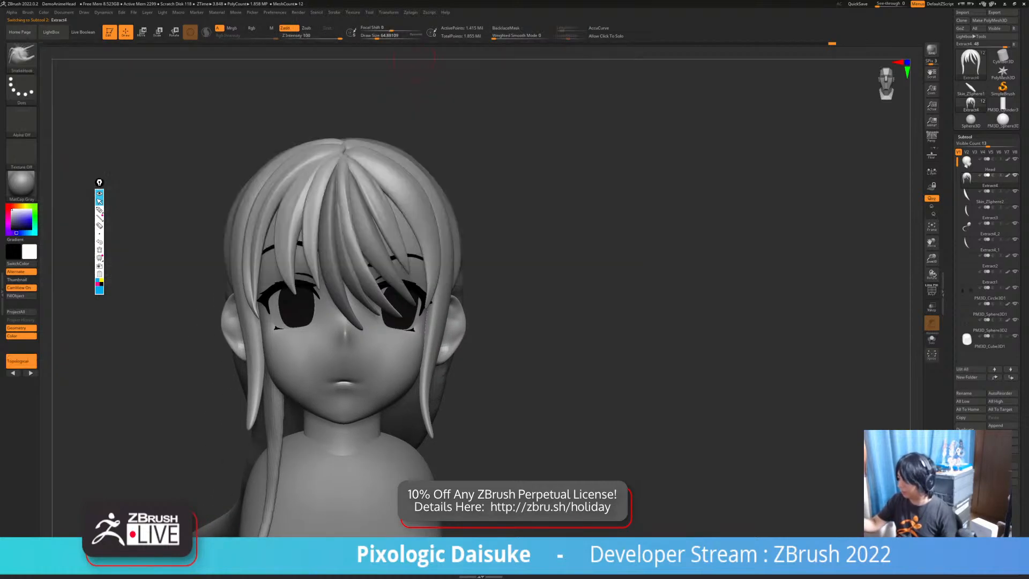
{"action": "right_click_drag", "start_coordinate": [385, 80], "coordinate": [311, 177]}
{"action": "right_click_drag", "start_coordinate": [349, 215], "coordinate": [371, 223]}
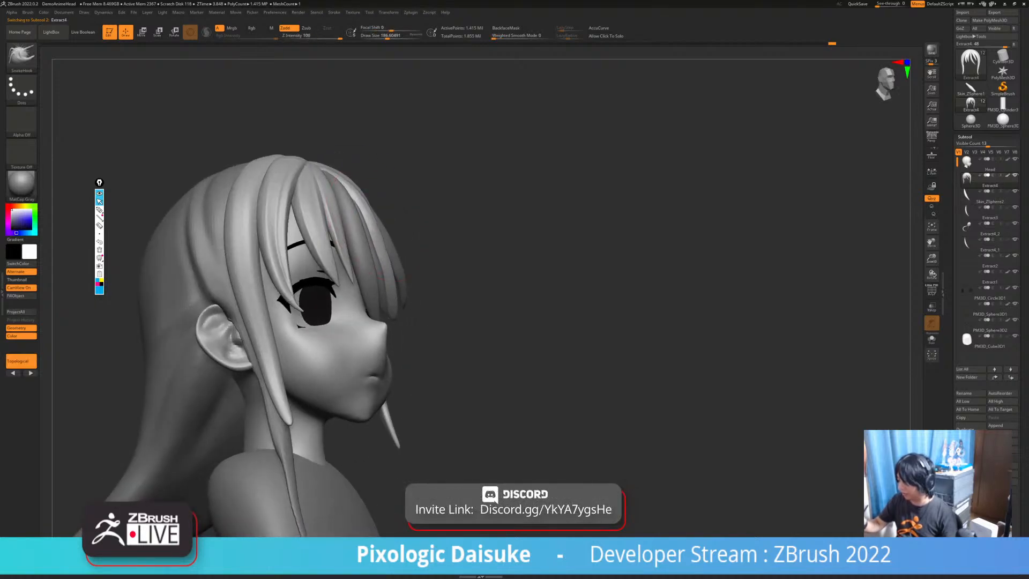
Refine the silhouette of the bangs and crown from the side and front with the SnakeHook brush
{"action": "right_click_drag", "start_coordinate": [337, 172], "coordinate": [402, 228]}
{"action": "left_click", "coordinate": [378, 217], "text": "alt"}
{"action": "right_click_drag", "start_coordinate": [402, 228], "coordinate": [391, 271], "text": "ctrl"}
{"action": "mouse_move", "coordinate": [391, 274]}
{"action": "right_mouse_down", "text": "alt"}
{"action": "mouse_move", "coordinate": [380, 315]}
{"action": "mouse_move", "coordinate": [410, 279]}
{"action": "right_mouse_up", "text": "alt"}
{"action": "right_click_drag", "start_coordinate": [410, 279], "coordinate": [351, 281]}
{"action": "left_click", "coordinate": [389, 225], "text": "alt"}
{"action": "right_click_drag", "start_coordinate": [388, 230], "coordinate": [418, 271]}
{"action": "right_click_drag", "start_coordinate": [364, 163], "coordinate": [387, 147]}
{"action": "mouse_move", "coordinate": [387, 147]}
{"action": "right_mouse_down"}
{"action": "mouse_move", "coordinate": [399, 150]}
{"action": "mouse_move", "coordinate": [387, 153]}
{"action": "right_mouse_up"}
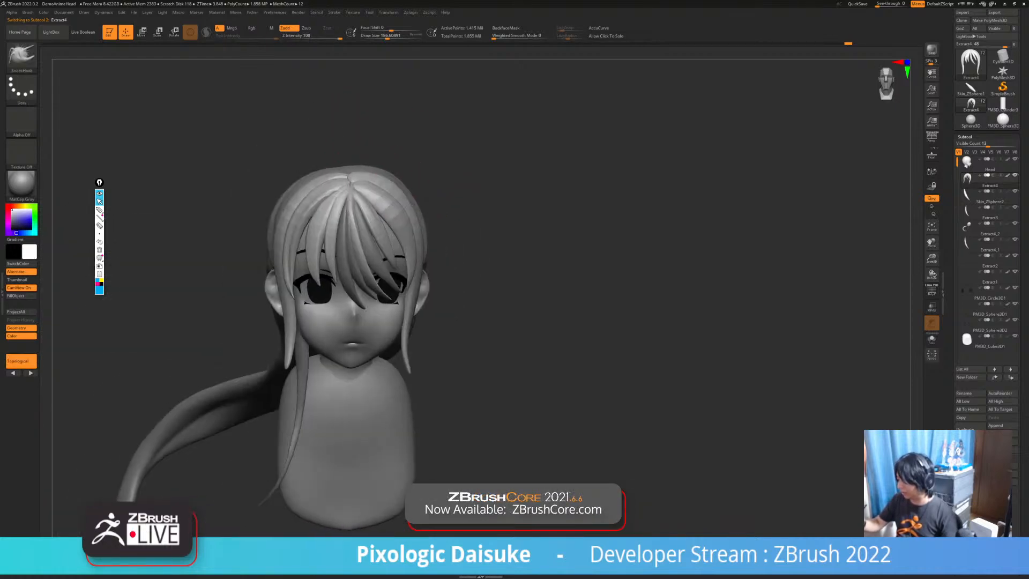
{"action": "right_click_drag", "start_coordinate": [416, 241], "coordinate": [472, 278]}
{"action": "right_click_drag", "start_coordinate": [472, 337], "coordinate": [449, 363]}
{"action": "mouse_move", "coordinate": [449, 363]}
{"action": "right_mouse_down", "text": "ctrl"}
{"action": "mouse_move", "coordinate": [450, 343]}
{"action": "mouse_move", "coordinate": [465, 362]}
{"action": "right_mouse_up", "text": "ctrl"}
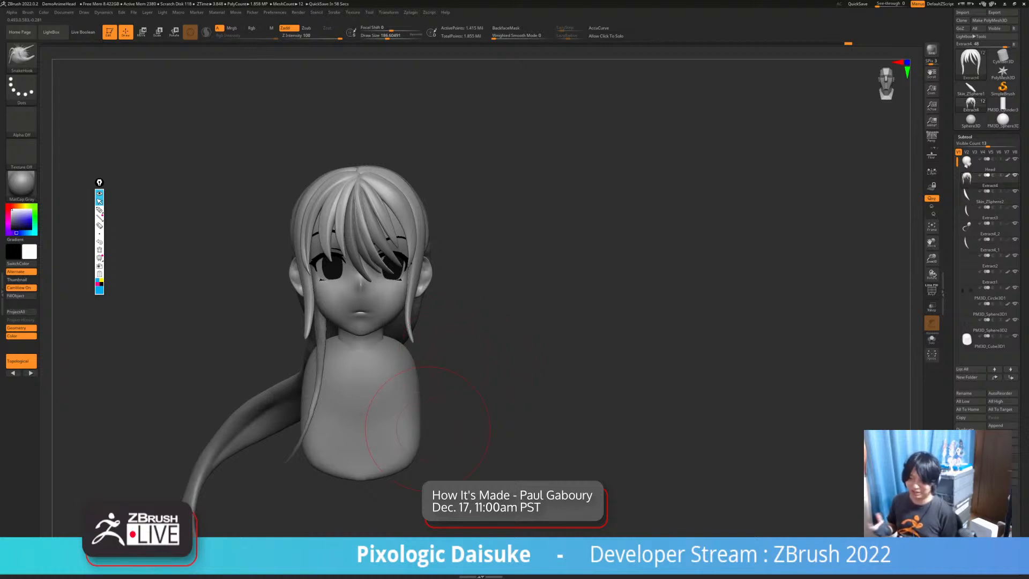
{"action": "mouse_move", "coordinate": [456, 426]}
{"action": "right_mouse_down"}
{"action": "mouse_move", "coordinate": [370, 421]}
{"action": "mouse_move", "coordinate": [470, 423]}
{"action": "right_mouse_up"}
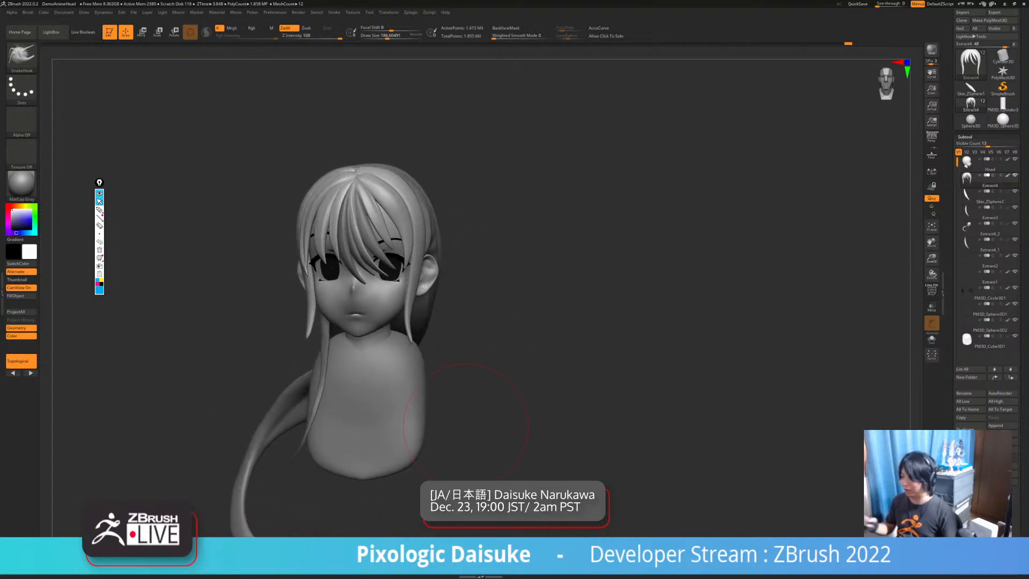
Make the back hair the active subtool and reshape the long strand that falls in front of the shoulder
{"action": "mouse_move", "coordinate": [321, 375]}
{"action": "right_mouse_down"}
{"action": "mouse_move", "coordinate": [337, 378]}
{"action": "mouse_move", "coordinate": [343, 424]}
{"action": "mouse_move", "coordinate": [317, 381]}
{"action": "mouse_move", "coordinate": [337, 380]}
{"action": "mouse_move", "coordinate": [331, 343]}
{"action": "mouse_move", "coordinate": [356, 363]}
{"action": "mouse_move", "coordinate": [336, 317]}
{"action": "mouse_move", "coordinate": [360, 341]}
{"action": "mouse_move", "coordinate": [358, 329]}
{"action": "mouse_move", "coordinate": [343, 369]}
{"action": "right_mouse_up"}
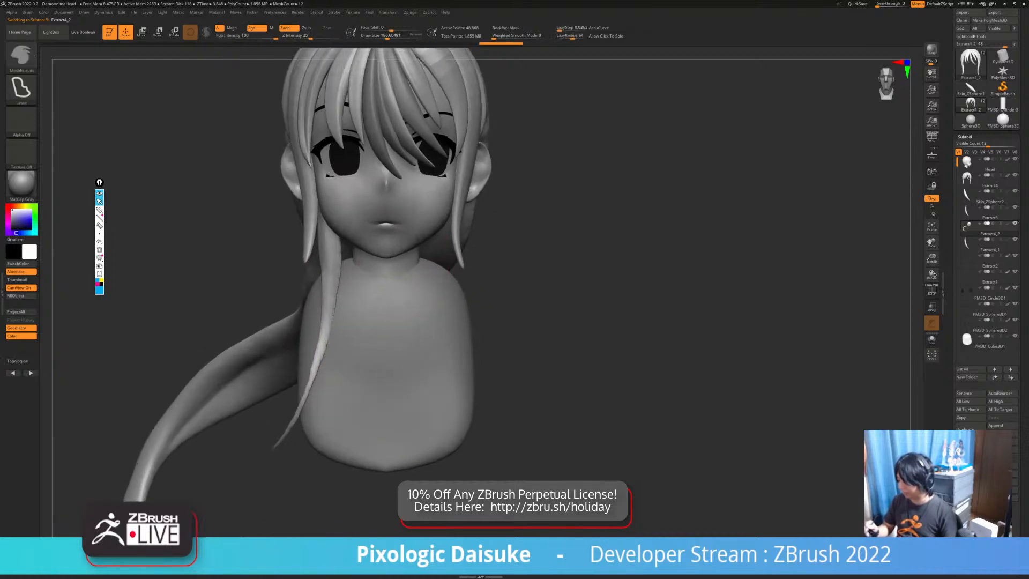
{"action": "left_click", "coordinate": [315, 209], "text": "alt"}
{"action": "mouse_move", "coordinate": [315, 209]}
{"action": "right_mouse_down", "text": "alt"}
{"action": "mouse_move", "coordinate": [323, 295]}
{"action": "mouse_move", "coordinate": [407, 296]}
{"action": "mouse_move", "coordinate": [287, 296]}
{"action": "mouse_move", "coordinate": [404, 296]}
{"action": "mouse_move", "coordinate": [326, 285]}
{"action": "right_mouse_up", "text": "alt"}
{"action": "right_click_drag", "start_coordinate": [317, 245], "coordinate": [326, 343]}
{"action": "right_click_drag", "start_coordinate": [343, 153], "coordinate": [300, 166]}
{"action": "right_click_drag", "start_coordinate": [482, 300], "coordinate": [404, 150]}
{"action": "right_click_drag", "start_coordinate": [413, 243], "coordinate": [509, 235]}
{"action": "mouse_move", "coordinate": [509, 129]}
{"action": "right_mouse_down"}
{"action": "mouse_move", "coordinate": [528, 120]}
{"action": "mouse_move", "coordinate": [448, 110]}
{"action": "mouse_move", "coordinate": [483, 99]}
{"action": "right_mouse_up"}
{"action": "mouse_move", "coordinate": [405, 161]}
{"action": "right_mouse_down"}
{"action": "mouse_move", "coordinate": [383, 277]}
{"action": "mouse_move", "coordinate": [416, 242]}
{"action": "mouse_move", "coordinate": [439, 238]}
{"action": "mouse_move", "coordinate": [408, 240]}
{"action": "right_mouse_up"}
{"action": "right_click_drag", "start_coordinate": [284, 270], "coordinate": [295, 376], "text": "ctrl"}
Build up a strand ridge along the back hair from the nape into the sweeping tail with the ClayTubes brush
{"action": "left_click", "coordinate": [222, 424], "text": "alt"}
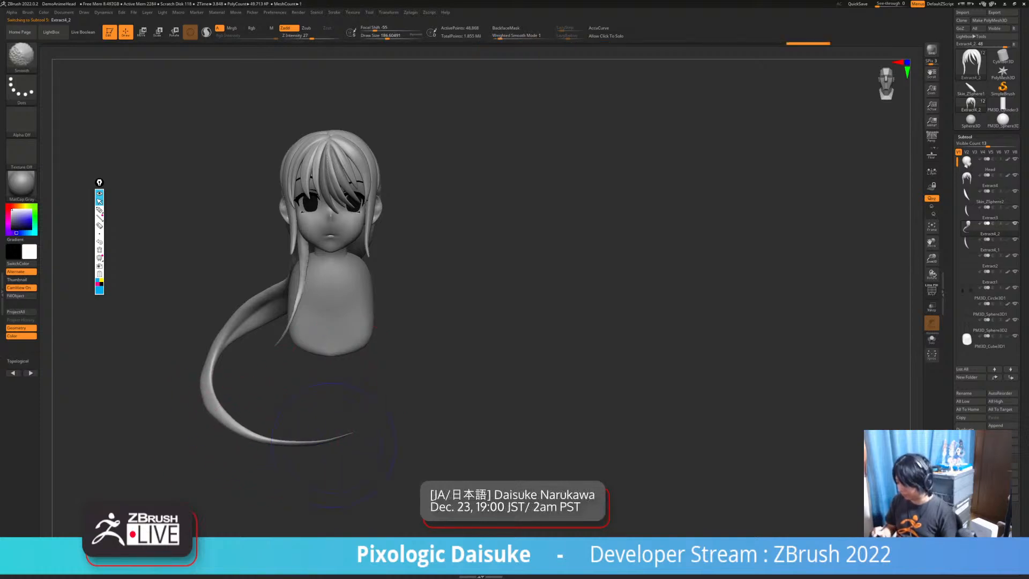
{"action": "mouse_move", "coordinate": [317, 449]}
{"action": "right_mouse_down"}
{"action": "mouse_move", "coordinate": [324, 474]}
{"action": "mouse_move", "coordinate": [472, 437]}
{"action": "mouse_move", "coordinate": [506, 439]}
{"action": "mouse_move", "coordinate": [400, 400]}
{"action": "right_mouse_up"}
{"action": "left_click", "coordinate": [21, 54]}
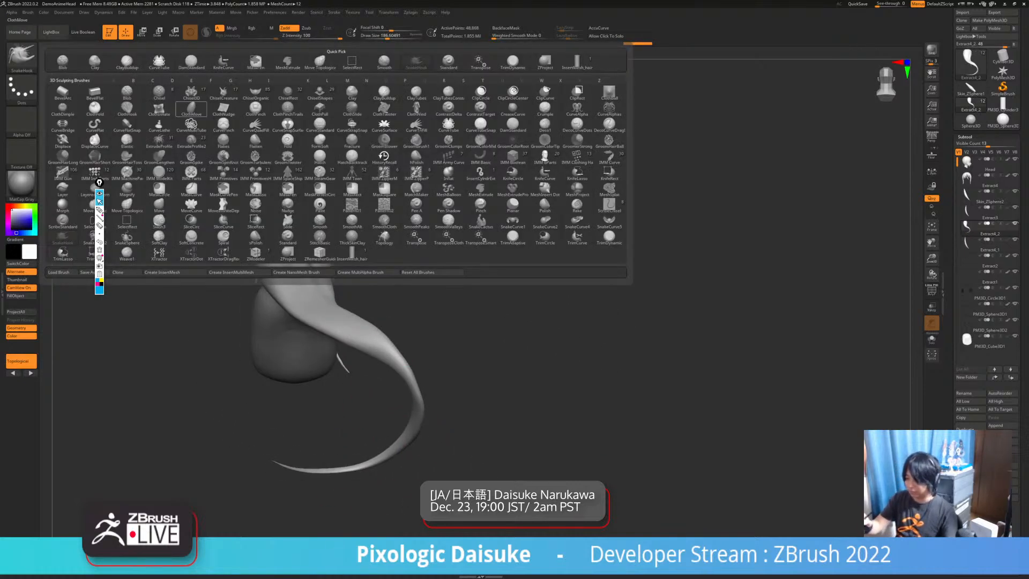
{"action": "key", "text": "c"}
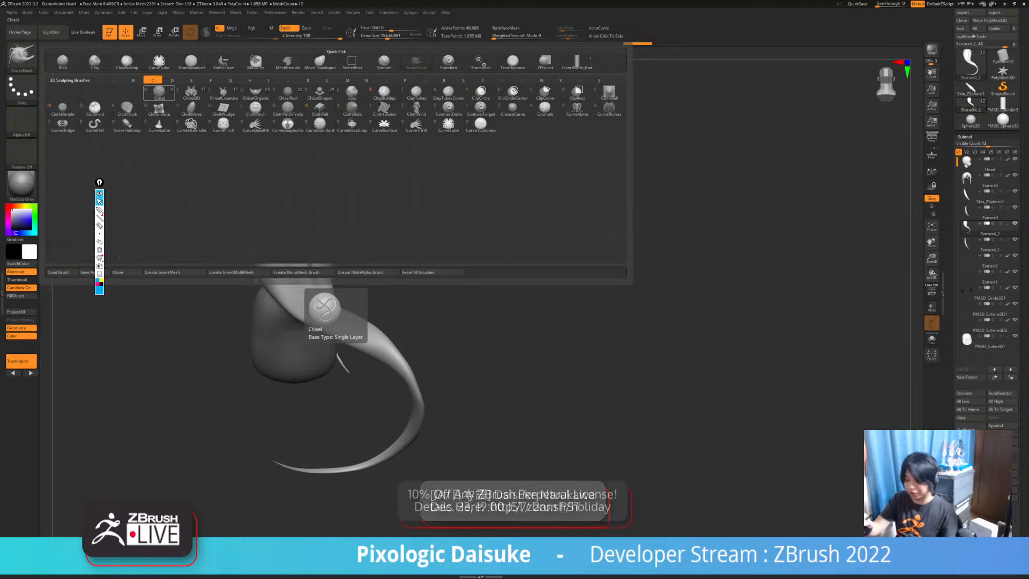
{"action": "key", "text": "t"}
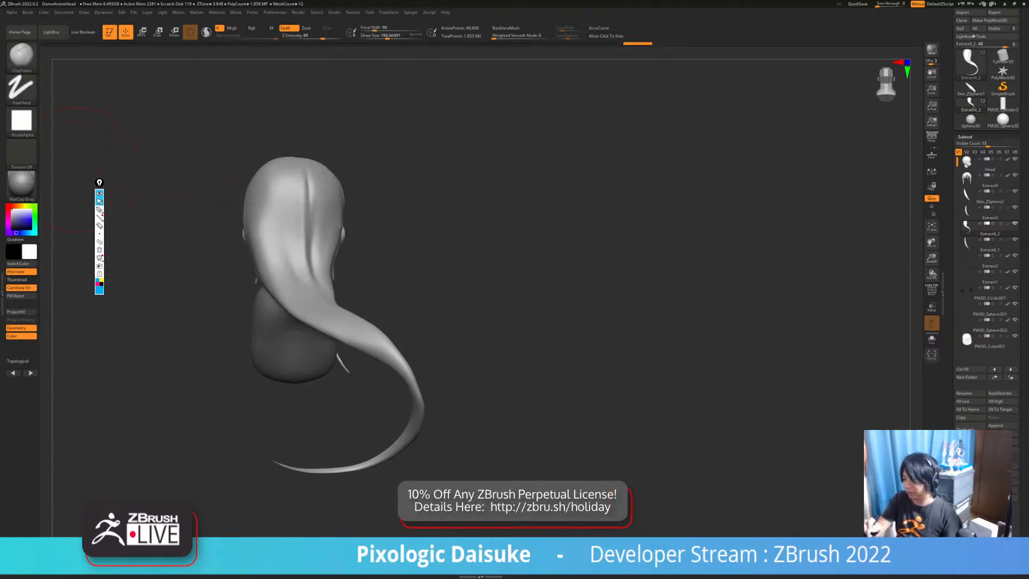
{"action": "left_click", "coordinate": [327, 37]}
{"action": "mouse_move", "coordinate": [315, 312]}
{"action": "right_mouse_down", "text": "alt"}
{"action": "mouse_move", "coordinate": [309, 262]}
{"action": "mouse_move", "coordinate": [328, 244]}
{"action": "right_mouse_up", "text": "alt"}
{"action": "mouse_move", "coordinate": [296, 275]}
{"action": "left_mouse_down"}
{"action": "mouse_move", "coordinate": [381, 310]}
{"action": "mouse_move", "coordinate": [432, 350]}
{"action": "left_mouse_up"}
{"action": "mouse_move", "coordinate": [247, 258]}
{"action": "right_mouse_down"}
{"action": "mouse_move", "coordinate": [284, 254]}
{"action": "mouse_move", "coordinate": [289, 271]}
{"action": "right_mouse_up"}
{"action": "mouse_move", "coordinate": [272, 261]}
{"action": "left_mouse_down"}
{"action": "mouse_move", "coordinate": [456, 343]}
{"action": "mouse_move", "coordinate": [464, 372]}
{"action": "left_mouse_up"}
Extend the clay build-up around the outer bend of the hair tail and smooth its upper part
{"action": "right_click_drag", "start_coordinate": [464, 373], "coordinate": [459, 329]}
{"action": "left_click_drag", "start_coordinate": [458, 329], "coordinate": [460, 334]}
{"action": "mouse_move", "coordinate": [459, 334]}
{"action": "right_mouse_down"}
{"action": "mouse_move", "coordinate": [447, 339]}
{"action": "mouse_move", "coordinate": [472, 369]}
{"action": "right_mouse_up"}
{"action": "left_click_drag", "start_coordinate": [468, 383], "coordinate": [456, 412]}
{"action": "mouse_move", "coordinate": [456, 412]}
{"action": "right_mouse_down"}
{"action": "mouse_move", "coordinate": [429, 391]}
{"action": "mouse_move", "coordinate": [345, 398]}
{"action": "right_mouse_up"}
{"action": "left_click_drag", "start_coordinate": [396, 292], "coordinate": [452, 324], "text": "shift"}
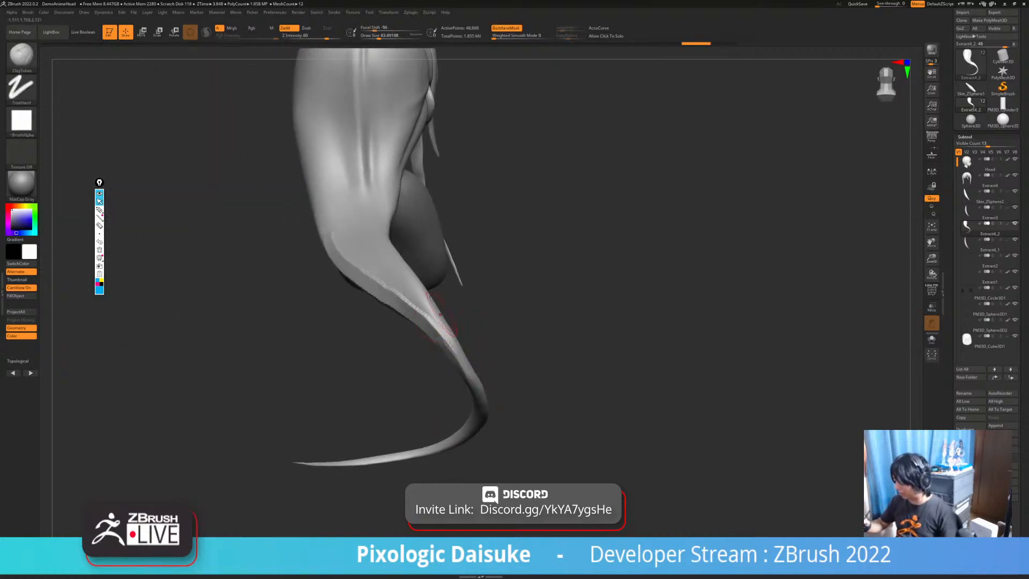
Smooth the strand ridge below the nape and build up clay along the middle of the hair tail with the ClayTubes brush
{"action": "right_click_drag", "start_coordinate": [453, 324], "coordinate": [375, 268]}
{"action": "mouse_move", "coordinate": [375, 268]}
{"action": "left_mouse_down", "text": "shift"}
{"action": "mouse_move", "coordinate": [344, 258]}
{"action": "mouse_move", "coordinate": [361, 287]}
{"action": "mouse_move", "coordinate": [456, 355]}
{"action": "left_mouse_up", "text": "shift"}
{"action": "right_click_drag", "start_coordinate": [457, 354], "coordinate": [530, 342]}
{"action": "mouse_move", "coordinate": [430, 319]}
{"action": "left_mouse_down"}
{"action": "mouse_move", "coordinate": [452, 359]}
{"action": "mouse_move", "coordinate": [440, 336]}
{"action": "left_mouse_up"}
{"action": "right_click_drag", "start_coordinate": [440, 336], "coordinate": [343, 343]}
{"action": "left_click_drag", "start_coordinate": [431, 329], "coordinate": [451, 378]}
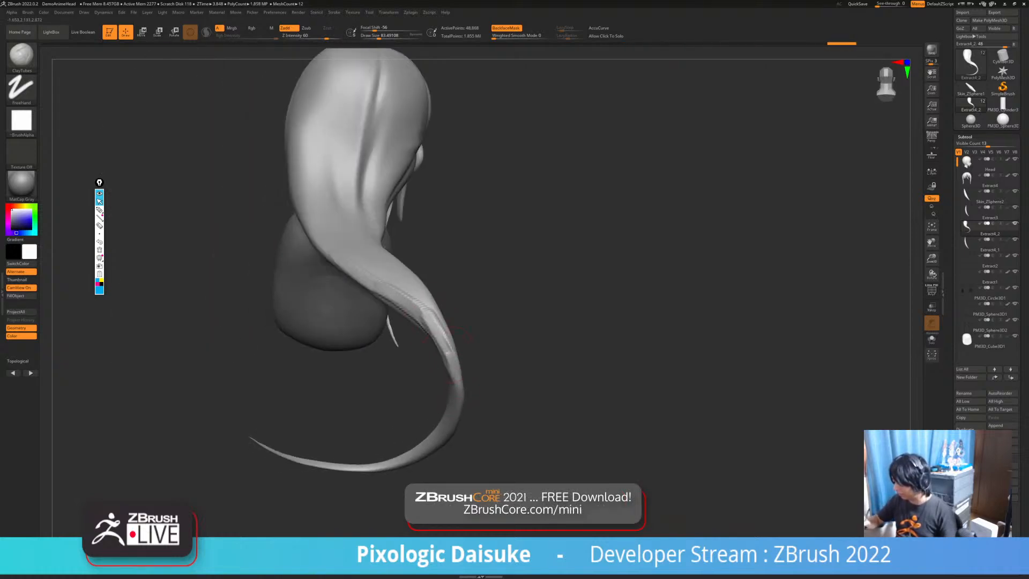
{"action": "right_click_drag", "start_coordinate": [447, 407], "coordinate": [482, 375]}
{"action": "left_click_drag", "start_coordinate": [390, 279], "coordinate": [429, 326]}
Build up long strand ridges down the back hair from behind the head toward the tail
{"action": "right_click_drag", "start_coordinate": [428, 327], "coordinate": [423, 278], "text": "ctrl"}
{"action": "mouse_move", "coordinate": [423, 279]}
{"action": "right_mouse_down", "text": "alt"}
{"action": "mouse_move", "coordinate": [423, 327]}
{"action": "mouse_move", "coordinate": [450, 284]}
{"action": "right_mouse_up", "text": "alt"}
{"action": "left_click_drag", "start_coordinate": [288, 185], "coordinate": [314, 276]}
{"action": "left_click_drag", "start_coordinate": [290, 187], "coordinate": [307, 262]}
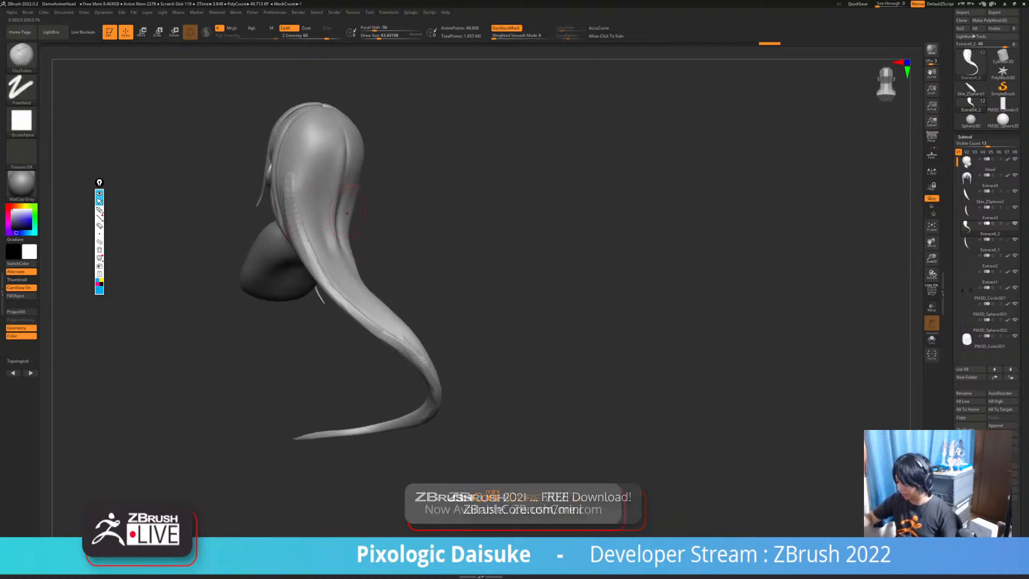
{"action": "right_click_drag", "start_coordinate": [396, 252], "coordinate": [327, 249]}
{"action": "left_click_drag", "start_coordinate": [328, 153], "coordinate": [321, 257]}
{"action": "mouse_move", "coordinate": [323, 172]}
{"action": "right_mouse_down"}
{"action": "mouse_move", "coordinate": [318, 232]}
{"action": "mouse_move", "coordinate": [348, 217]}
{"action": "mouse_move", "coordinate": [321, 211]}
{"action": "right_mouse_up"}
Add converging strand ridges from the far side of the back hair into the tail, undoing the first stroke
{"action": "left_click_drag", "start_coordinate": [365, 229], "coordinate": [361, 247]}
{"action": "mouse_move", "coordinate": [361, 225]}
{"action": "right_mouse_down"}
{"action": "mouse_move", "coordinate": [349, 214]}
{"action": "mouse_move", "coordinate": [367, 219]}
{"action": "right_mouse_up"}
{"action": "key", "text": "ctrl+z"}
{"action": "left_click_drag", "start_coordinate": [367, 194], "coordinate": [340, 263]}
{"action": "right_click_drag", "start_coordinate": [340, 261], "coordinate": [336, 287]}
{"action": "mouse_move", "coordinate": [327, 236]}
{"action": "left_mouse_down"}
{"action": "mouse_move", "coordinate": [346, 343]}
{"action": "mouse_move", "coordinate": [367, 382]}
{"action": "left_mouse_up"}
{"action": "right_click_drag", "start_coordinate": [356, 268], "coordinate": [351, 239]}
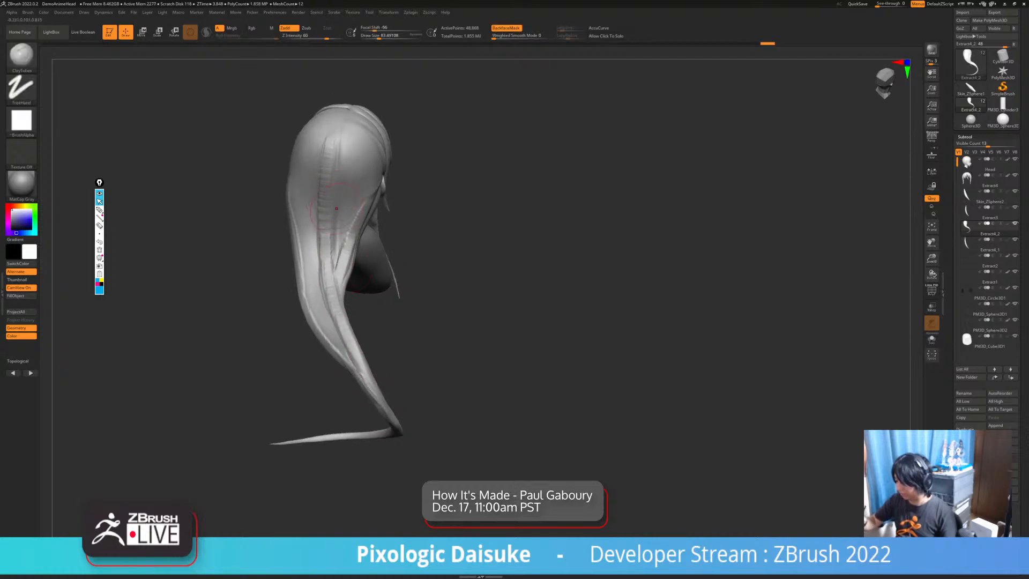
Extend the central strand ridges up to the crown and reinforce where they merge near the nape
{"action": "right_click_drag", "start_coordinate": [334, 178], "coordinate": [335, 206], "text": "ctrl"}
{"action": "left_click_drag", "start_coordinate": [330, 109], "coordinate": [323, 187]}
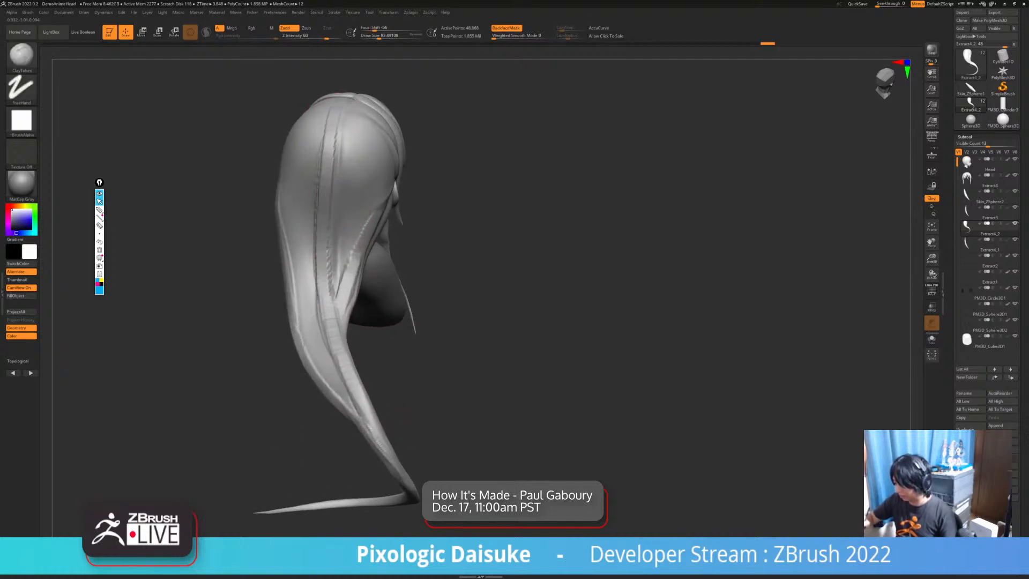
{"action": "left_click_drag", "start_coordinate": [337, 348], "coordinate": [373, 432]}
{"action": "mouse_move", "coordinate": [371, 252]}
{"action": "right_mouse_down"}
{"action": "mouse_move", "coordinate": [360, 234]}
{"action": "mouse_move", "coordinate": [349, 284]}
{"action": "right_mouse_up"}
{"action": "left_click_drag", "start_coordinate": [345, 268], "coordinate": [333, 311]}
{"action": "right_click_drag", "start_coordinate": [335, 301], "coordinate": [330, 305]}
{"action": "left_click_drag", "start_coordinate": [328, 267], "coordinate": [332, 327]}
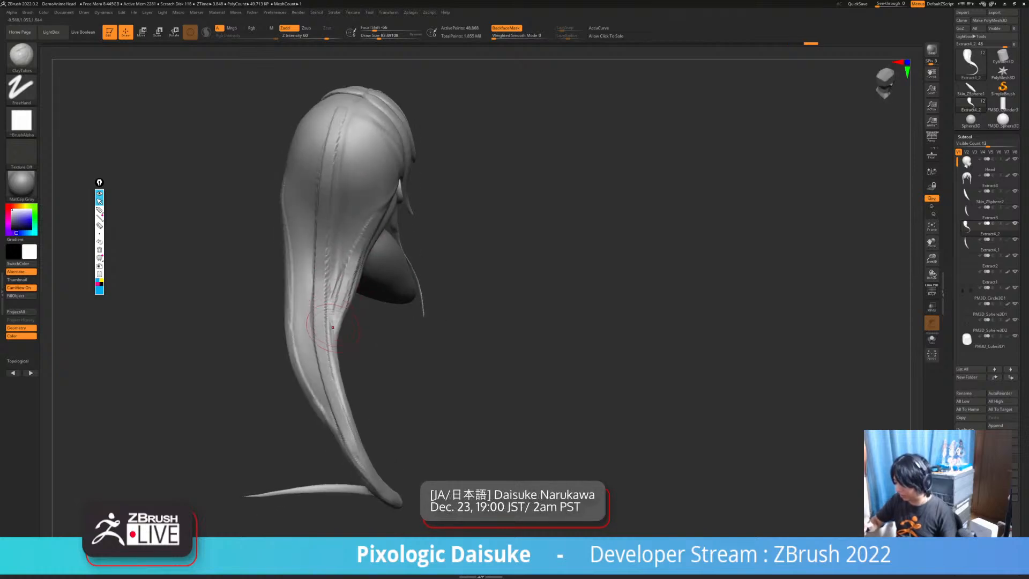
{"action": "right_click_drag", "start_coordinate": [337, 314], "coordinate": [362, 244]}
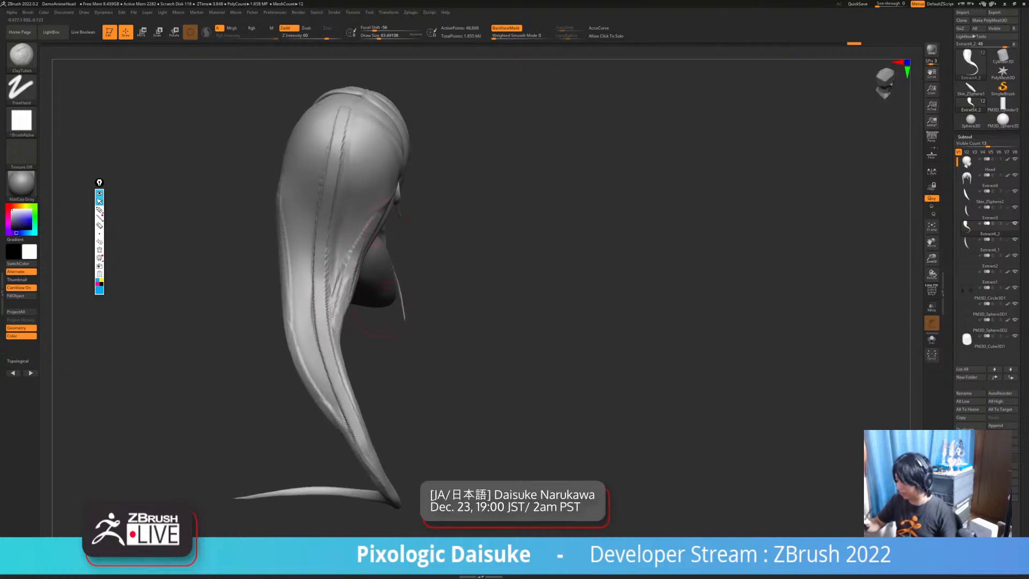
{"action": "right_click_drag", "start_coordinate": [389, 308], "coordinate": [393, 214]}
{"action": "mouse_move", "coordinate": [322, 206]}
{"action": "right_mouse_down"}
{"action": "mouse_move", "coordinate": [236, 200]}
{"action": "mouse_move", "coordinate": [261, 179]}
{"action": "mouse_move", "coordinate": [292, 209]}
{"action": "right_mouse_up"}
Carve grooves between the strand ridges along the lower back hair with the DamStandard brush
{"action": "key", "text": "b"}
{"action": "key", "text": "d"}
{"action": "key", "text": "s"}
{"action": "left_click_drag", "start_coordinate": [326, 315], "coordinate": [344, 370]}
{"action": "right_click_drag", "start_coordinate": [358, 364], "coordinate": [345, 330]}
{"action": "left_click_drag", "start_coordinate": [348, 396], "coordinate": [358, 429]}
{"action": "mouse_move", "coordinate": [386, 407]}
{"action": "right_mouse_down"}
{"action": "mouse_move", "coordinate": [394, 338]}
{"action": "mouse_move", "coordinate": [287, 316]}
{"action": "mouse_move", "coordinate": [394, 335]}
{"action": "mouse_move", "coordinate": [375, 345]}
{"action": "mouse_move", "coordinate": [300, 343]}
{"action": "mouse_move", "coordinate": [356, 339]}
{"action": "right_mouse_up"}
Fill out the strand volume on the upper back of the head with the ClayBuildup brush
{"action": "key", "text": "b"}
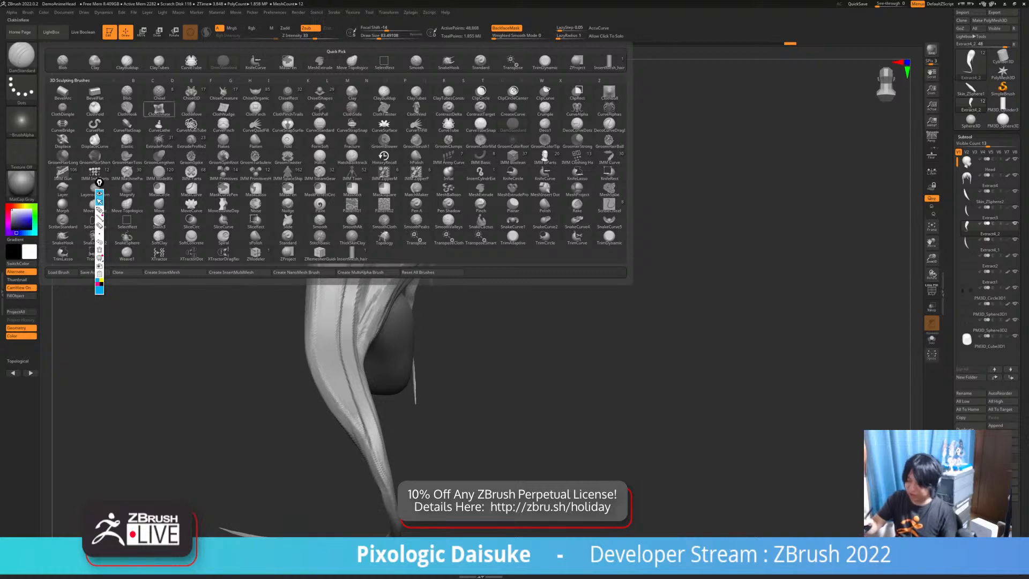
{"action": "key", "text": "b"}
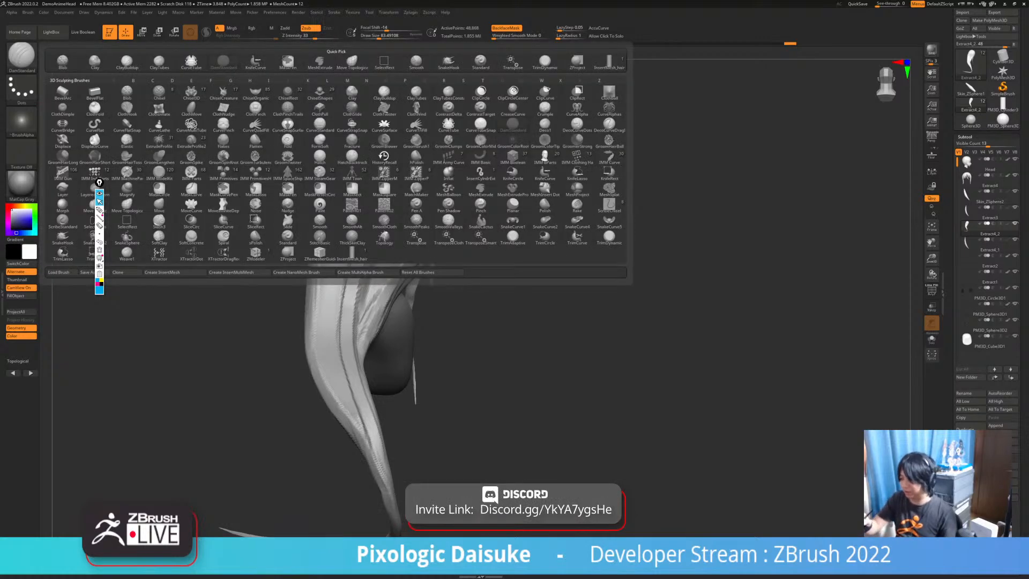
{"action": "left_click", "coordinate": [127, 62]}
{"action": "mouse_move", "coordinate": [316, 216]}
{"action": "right_mouse_down"}
{"action": "mouse_move", "coordinate": [348, 170]}
{"action": "mouse_move", "coordinate": [341, 155]}
{"action": "right_mouse_up"}
{"action": "left_click_drag", "start_coordinate": [337, 155], "coordinate": [321, 199]}
{"action": "mouse_move", "coordinate": [323, 206]}
{"action": "right_mouse_down"}
{"action": "mouse_move", "coordinate": [307, 184]}
{"action": "mouse_move", "coordinate": [340, 194]}
{"action": "right_mouse_up"}
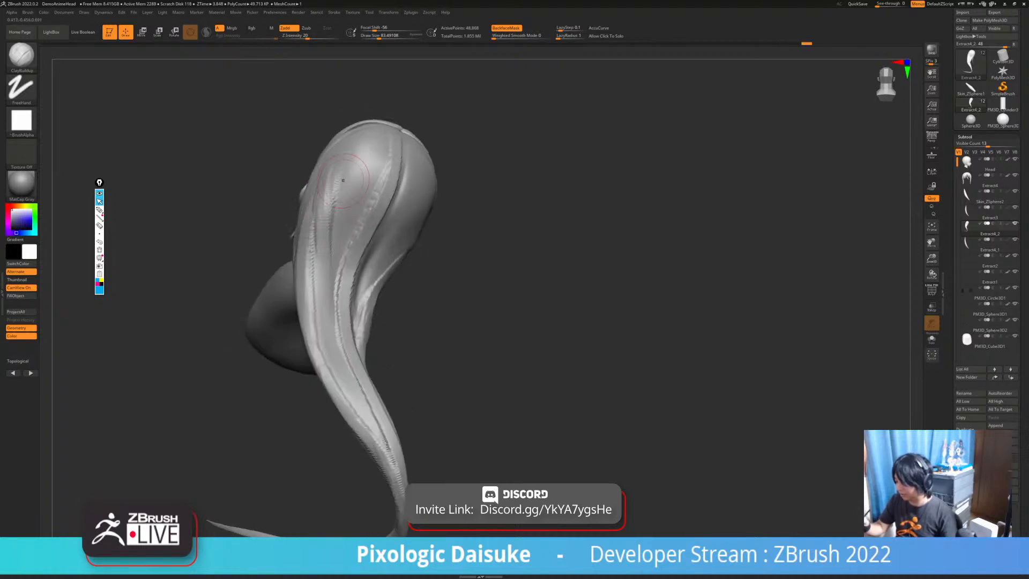
{"action": "left_click_drag", "start_coordinate": [368, 149], "coordinate": [358, 175]}
{"action": "right_click_drag", "start_coordinate": [350, 162], "coordinate": [365, 177]}
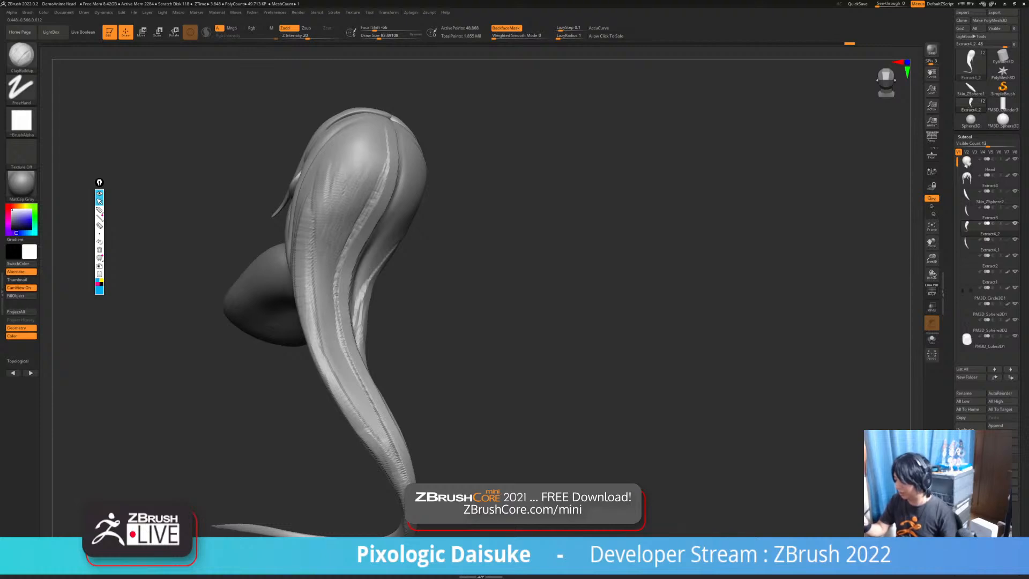
Smooth the built-up clay on the back hair from the back of the head down into the tail
{"action": "key", "text": "shift"}
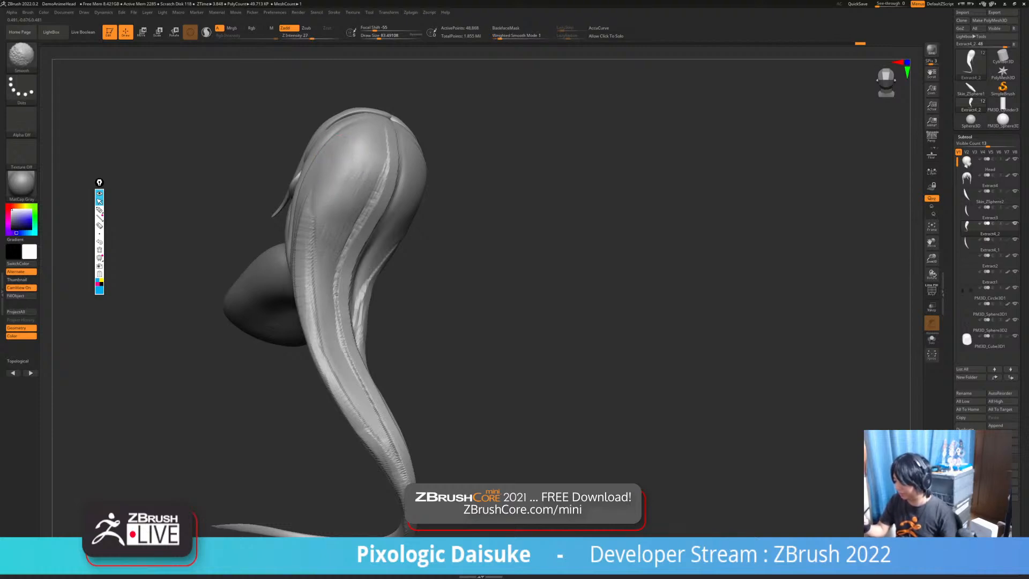
{"action": "right_click_drag", "start_coordinate": [397, 236], "coordinate": [349, 251]}
{"action": "left_click_drag", "start_coordinate": [346, 250], "coordinate": [318, 290], "text": "shift"}
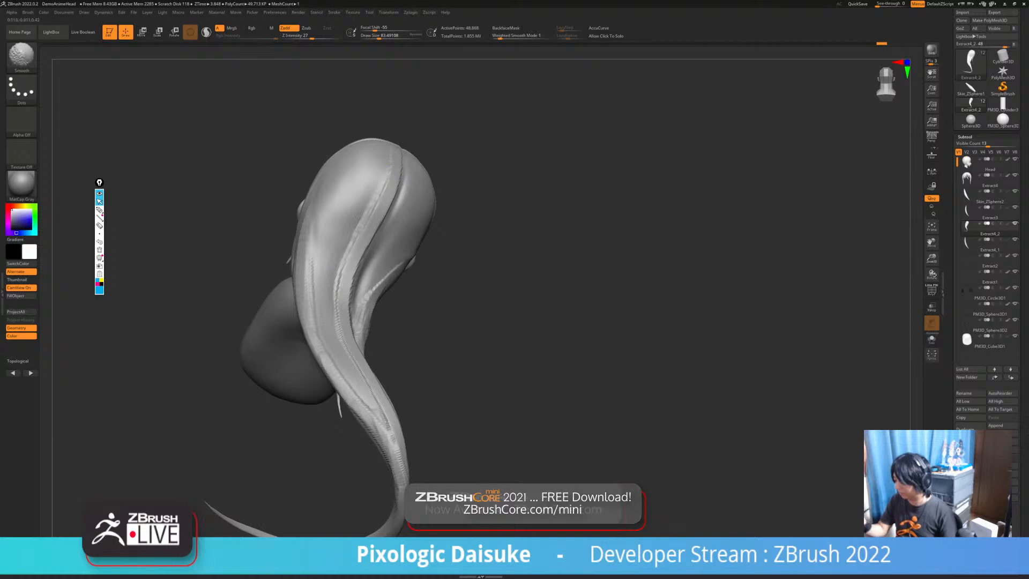
{"action": "right_click_drag", "start_coordinate": [384, 214], "coordinate": [342, 225]}
{"action": "right_click_drag", "start_coordinate": [375, 158], "coordinate": [321, 166]}
{"action": "mouse_move", "coordinate": [332, 319]}
{"action": "left_mouse_down", "text": "shift"}
{"action": "mouse_move", "coordinate": [356, 370]}
{"action": "mouse_move", "coordinate": [456, 468]}
{"action": "left_mouse_up", "text": "shift"}
{"action": "right_click_drag", "start_coordinate": [375, 214], "coordinate": [321, 220]}
{"action": "left_click_drag", "start_coordinate": [328, 253], "coordinate": [326, 297], "text": "shift"}
{"action": "right_click_drag", "start_coordinate": [370, 252], "coordinate": [235, 264]}
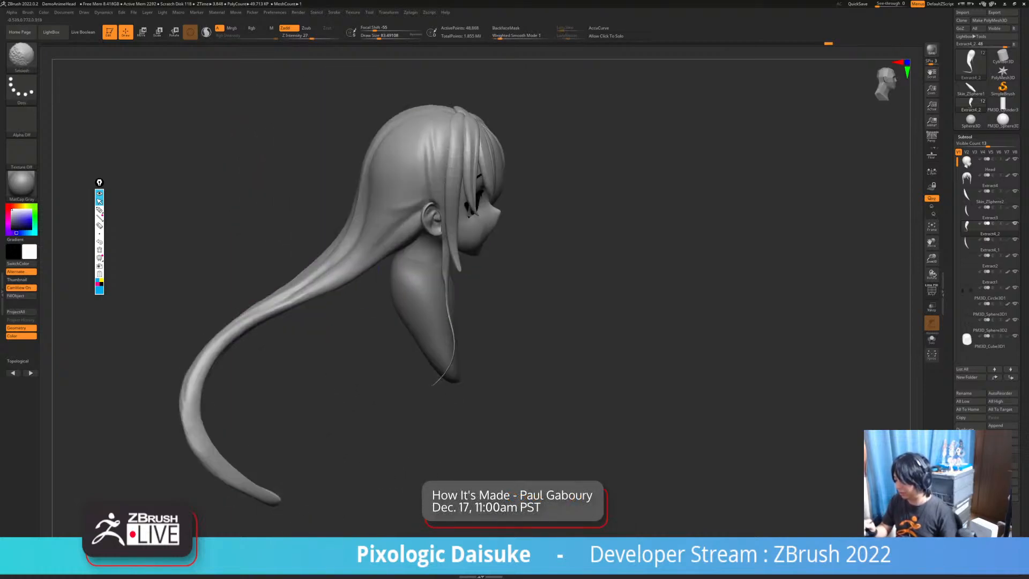
Build up the long hair strand in front of the shoulder with the ClayBuildup brush, working from the front
{"action": "right_click_drag", "start_coordinate": [281, 310], "coordinate": [234, 333]}
{"action": "right_click_drag", "start_coordinate": [244, 475], "coordinate": [283, 390], "text": "shift"}
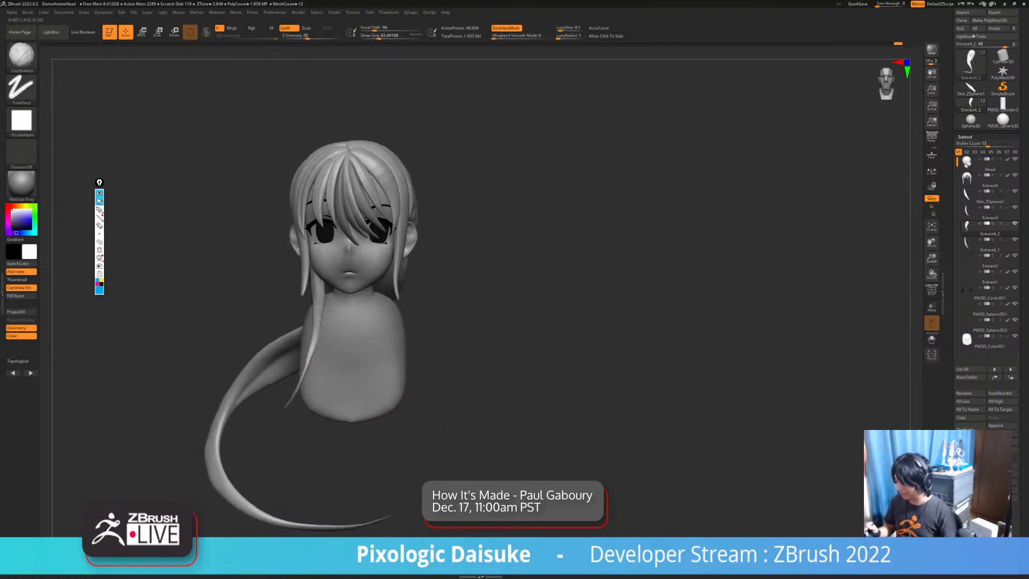
{"action": "right_click_drag", "start_coordinate": [300, 332], "coordinate": [315, 289], "text": "ctrl"}
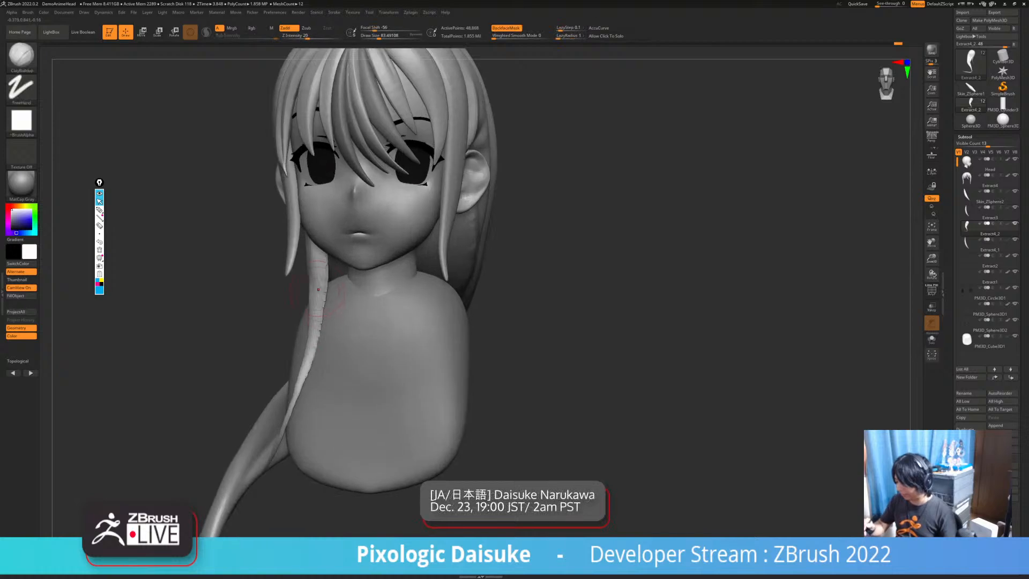
{"action": "mouse_move", "coordinate": [422, 382]}
{"action": "right_mouse_down", "text": "ctrl"}
{"action": "mouse_move", "coordinate": [419, 370]}
{"action": "mouse_move", "coordinate": [415, 379]}
{"action": "mouse_move", "coordinate": [434, 364]}
{"action": "mouse_move", "coordinate": [414, 283]}
{"action": "mouse_move", "coordinate": [410, 314]}
{"action": "right_mouse_up", "text": "ctrl"}
Make the irises the active subtool and sample their dark color as the current color
{"action": "left_click", "coordinate": [409, 257], "text": "alt"}
{"action": "right_click_drag", "start_coordinate": [460, 360], "coordinate": [455, 305]}
{"action": "right_click_drag", "start_coordinate": [180, 370], "coordinate": [294, 373], "text": "alt"}
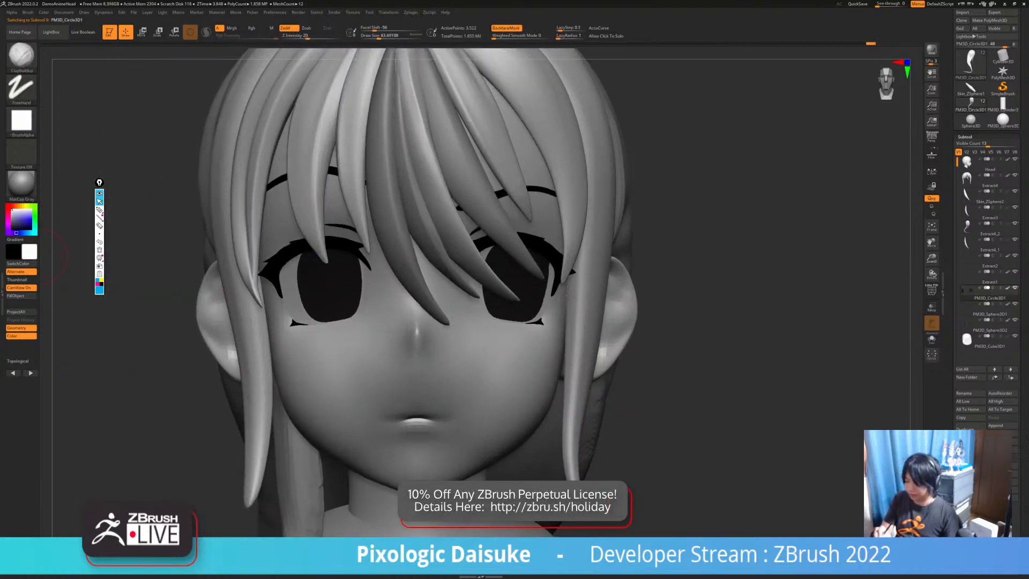
{"action": "left_click_drag", "start_coordinate": [30, 252], "coordinate": [327, 289]}
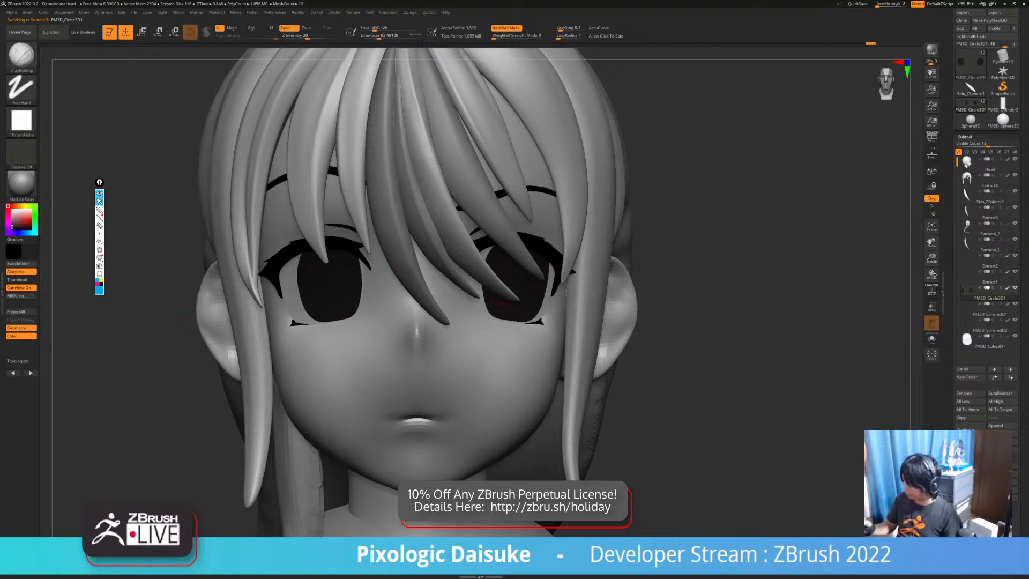
Recolor the irises' polypaint from near-black to blue with Adjust Colors
{"action": "left_click", "coordinate": [965, 137]}
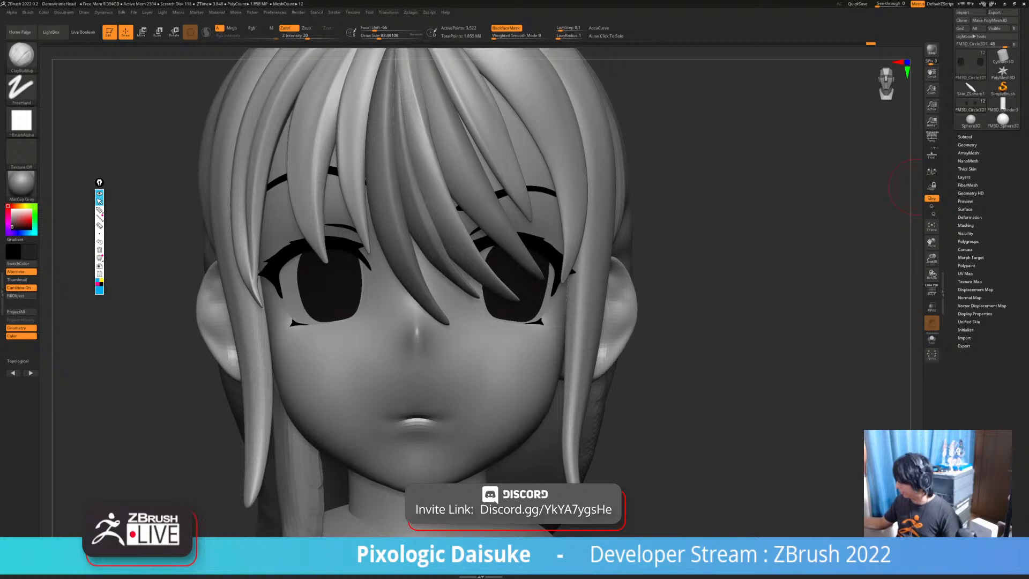
{"action": "left_click", "coordinate": [966, 266]}
{"action": "left_click", "coordinate": [975, 295]}
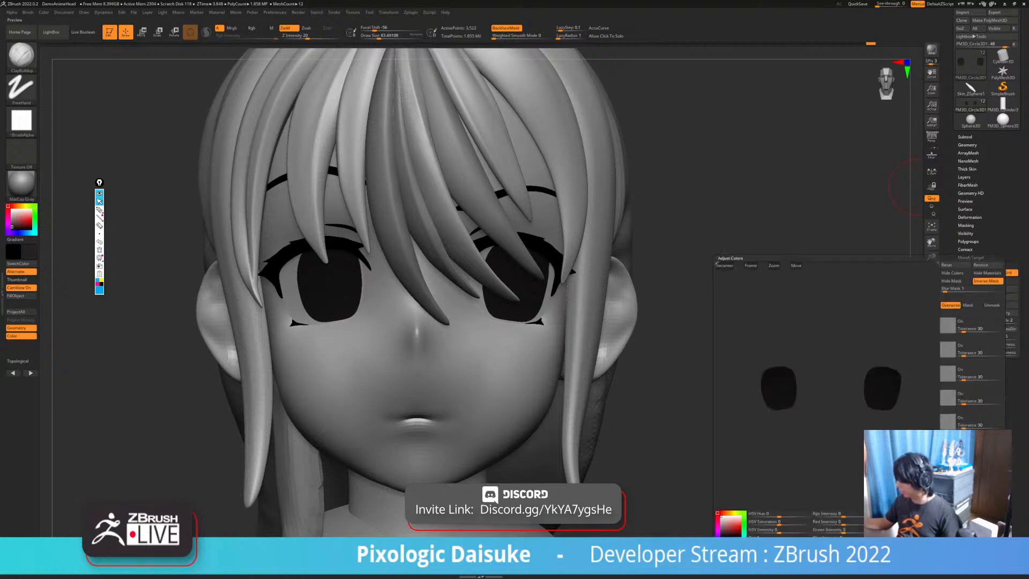
{"action": "left_click_drag", "start_coordinate": [779, 514], "coordinate": [788, 514]}
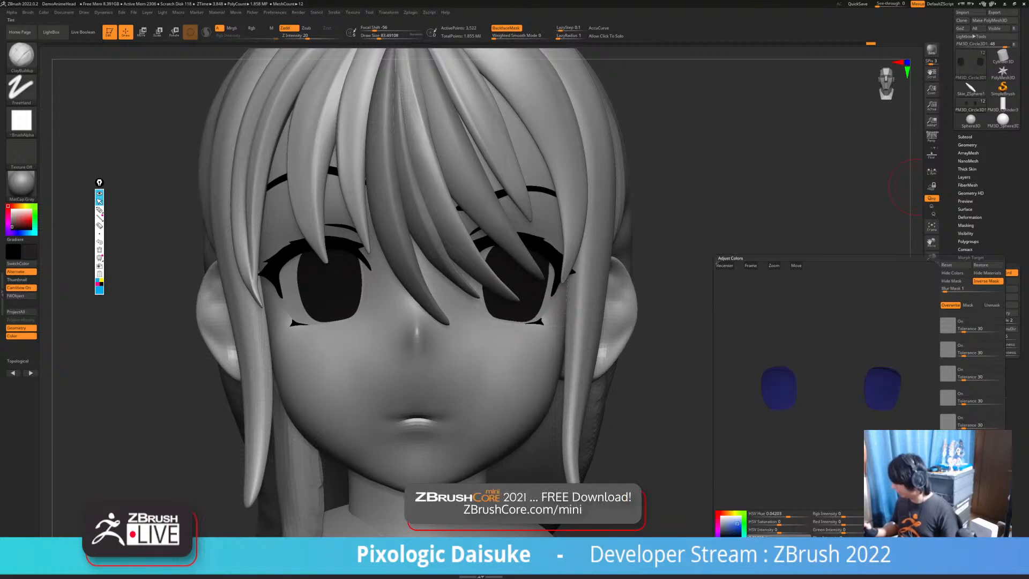
{"action": "left_click", "coordinate": [953, 552]}
Sample the blue of the irises and choose a darker shade of it as the painting color
{"action": "mouse_move", "coordinate": [592, 450]}
{"action": "left_mouse_down"}
{"action": "mouse_move", "coordinate": [692, 413]}
{"action": "mouse_move", "coordinate": [659, 354]}
{"action": "mouse_move", "coordinate": [635, 356]}
{"action": "left_mouse_up"}
{"action": "left_click_drag", "start_coordinate": [30, 251], "coordinate": [333, 272]}
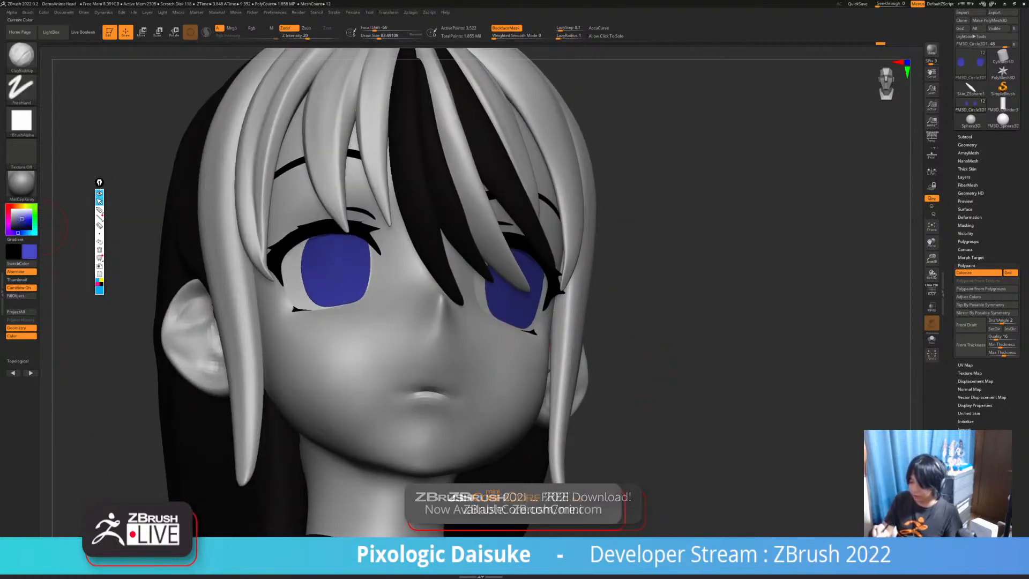
{"action": "left_click", "coordinate": [20, 221]}
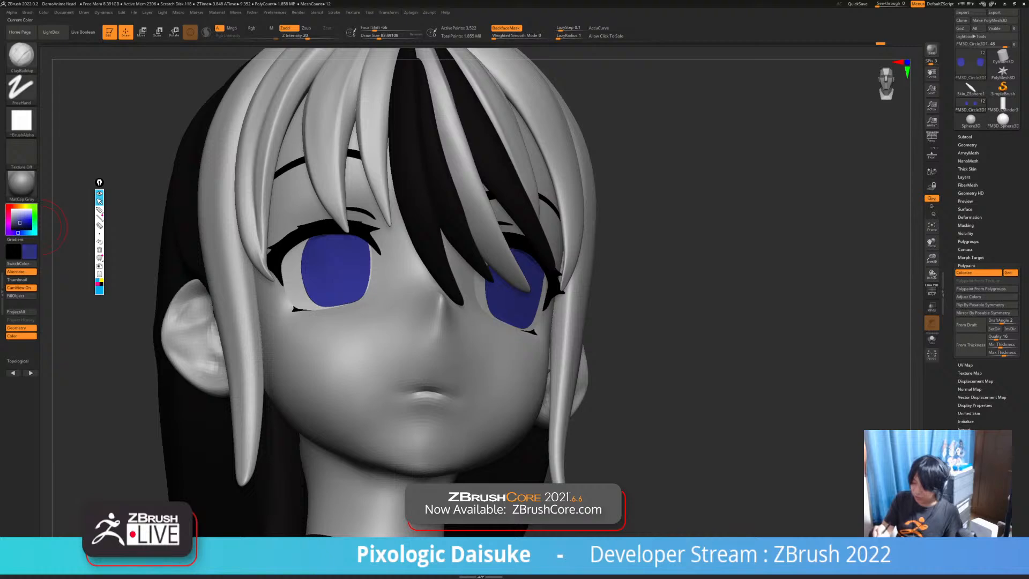
Set up the Standard brush for color painting with no alpha, Rgb enabled and Zadd disabled
{"action": "left_click", "coordinate": [21, 58]}
{"action": "key", "text": "s"}
{"action": "key", "text": "t"}
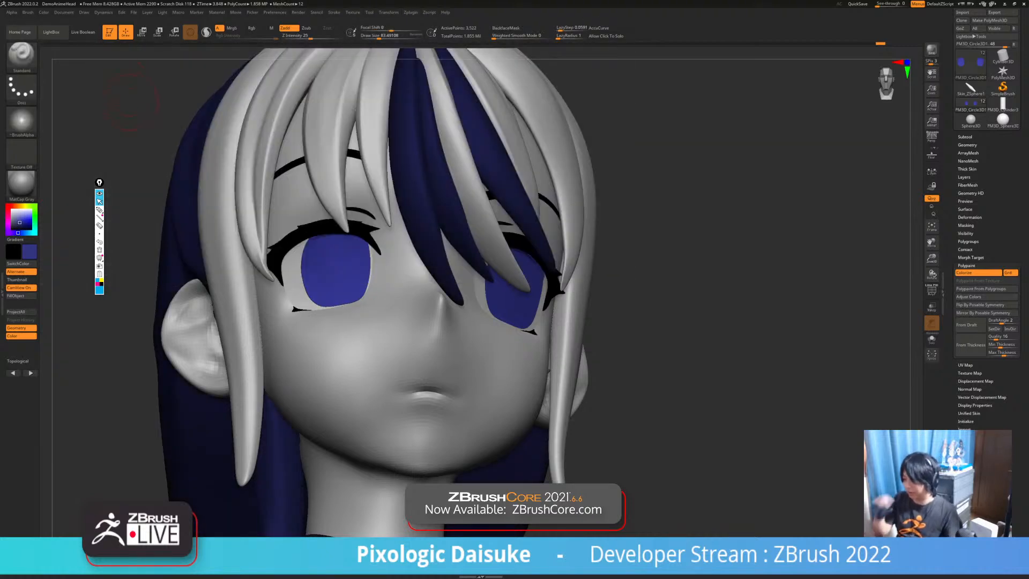
{"action": "left_click", "coordinate": [22, 120]}
{"action": "left_click", "coordinate": [83, 122]}
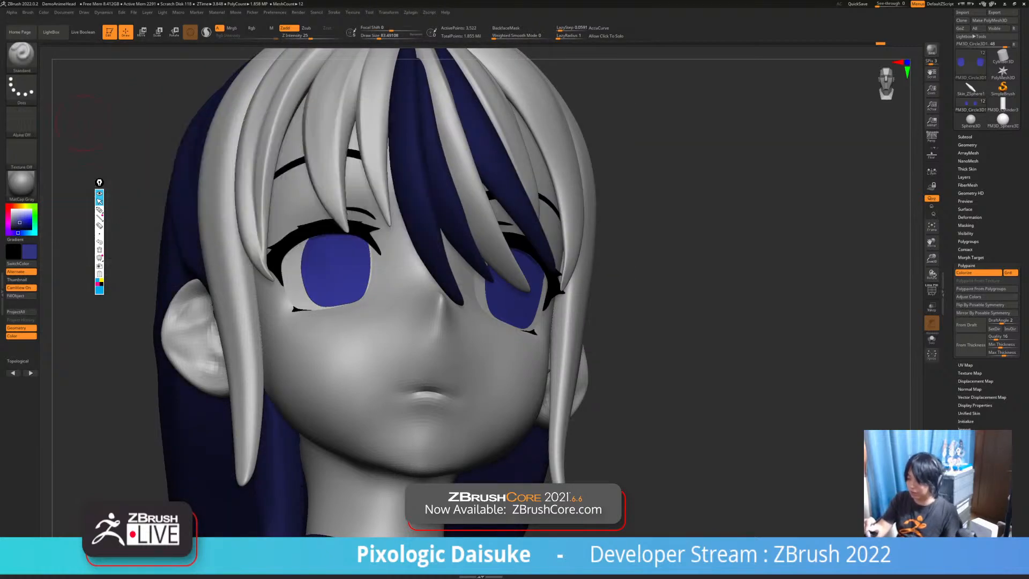
{"action": "left_click", "coordinate": [252, 28]}
{"action": "left_click", "coordinate": [285, 28]}
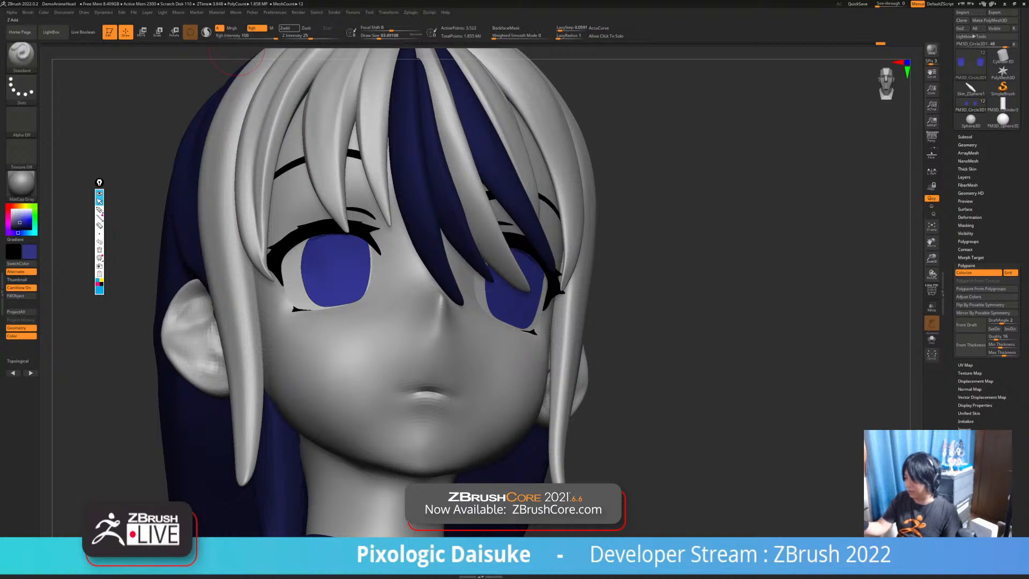
Paint a darker blue shadow across the upper part of both irises with a draw size of about 35
{"action": "right_click_drag", "start_coordinate": [333, 217], "coordinate": [338, 244]}
{"action": "left_click", "coordinate": [373, 36]}
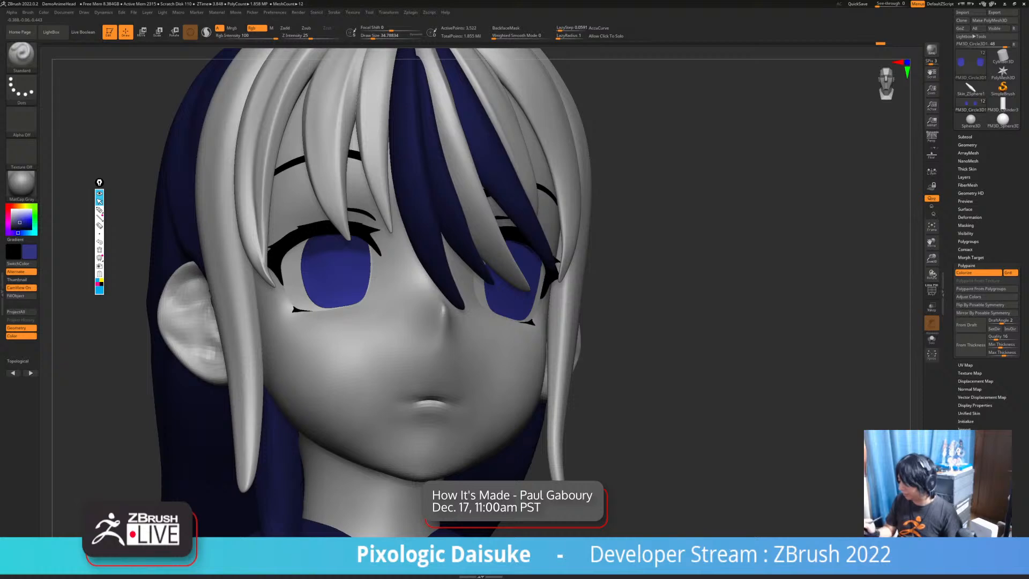
{"action": "mouse_move", "coordinate": [595, 262]}
{"action": "right_mouse_down"}
{"action": "mouse_move", "coordinate": [498, 272]}
{"action": "mouse_move", "coordinate": [505, 262]}
{"action": "right_mouse_up"}
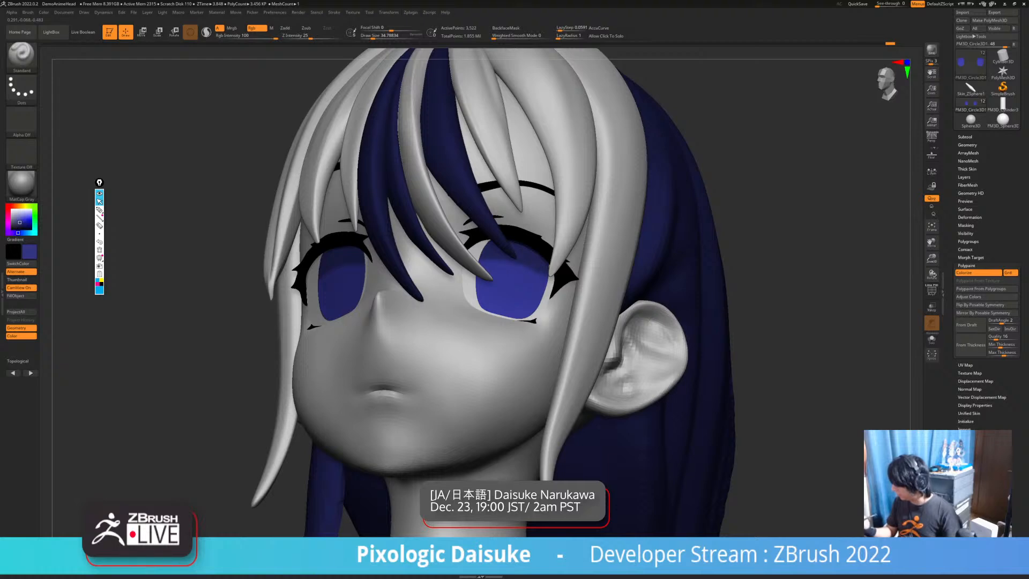
{"action": "mouse_move", "coordinate": [475, 282]}
{"action": "right_mouse_down"}
{"action": "mouse_move", "coordinate": [528, 300]}
{"action": "mouse_move", "coordinate": [474, 312]}
{"action": "mouse_move", "coordinate": [456, 276]}
{"action": "mouse_move", "coordinate": [454, 290]}
{"action": "mouse_move", "coordinate": [483, 321]}
{"action": "right_mouse_up"}
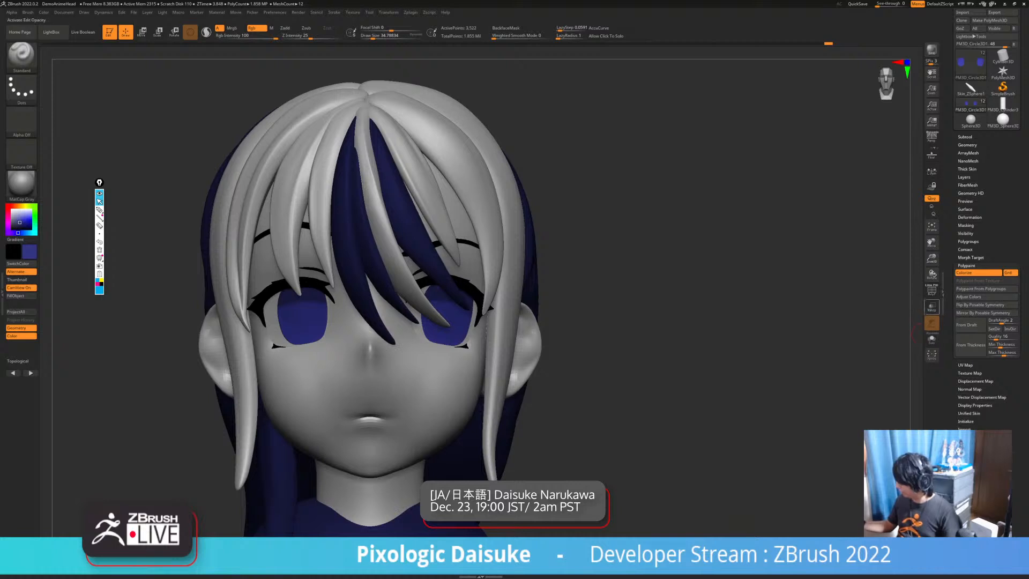
Isolate the irises with Solo and darken their upper edges using a draw size of about 56
{"action": "left_click", "coordinate": [931, 338]}
{"action": "mouse_move", "coordinate": [376, 322]}
{"action": "right_mouse_down", "text": "ctrl"}
{"action": "mouse_move", "coordinate": [375, 370]}
{"action": "mouse_move", "coordinate": [433, 324]}
{"action": "right_mouse_up", "text": "ctrl"}
{"action": "left_click", "coordinate": [376, 37]}
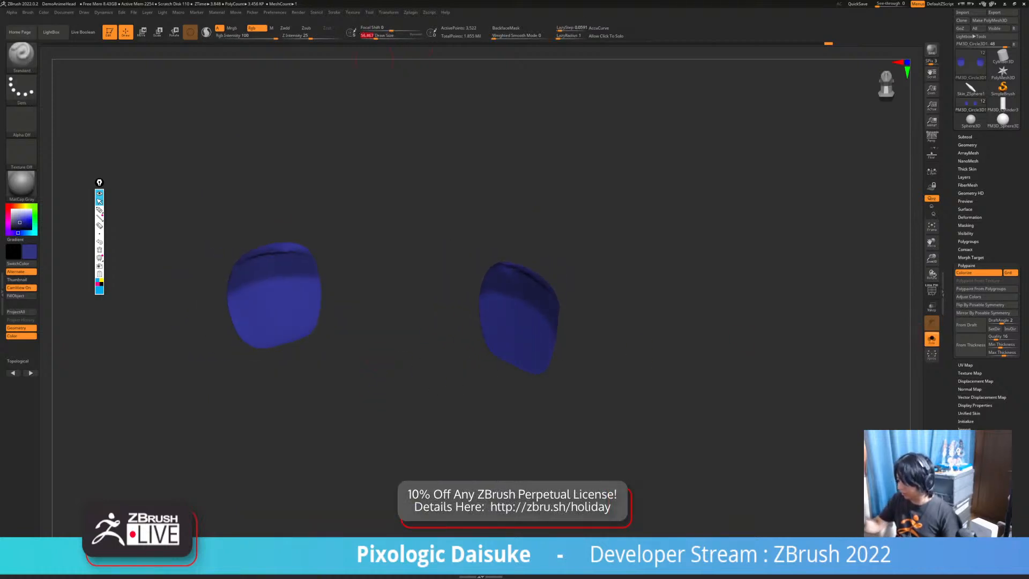
{"action": "left_click_drag", "start_coordinate": [252, 257], "coordinate": [300, 254]}
{"action": "right_click_drag", "start_coordinate": [386, 333], "coordinate": [524, 303]}
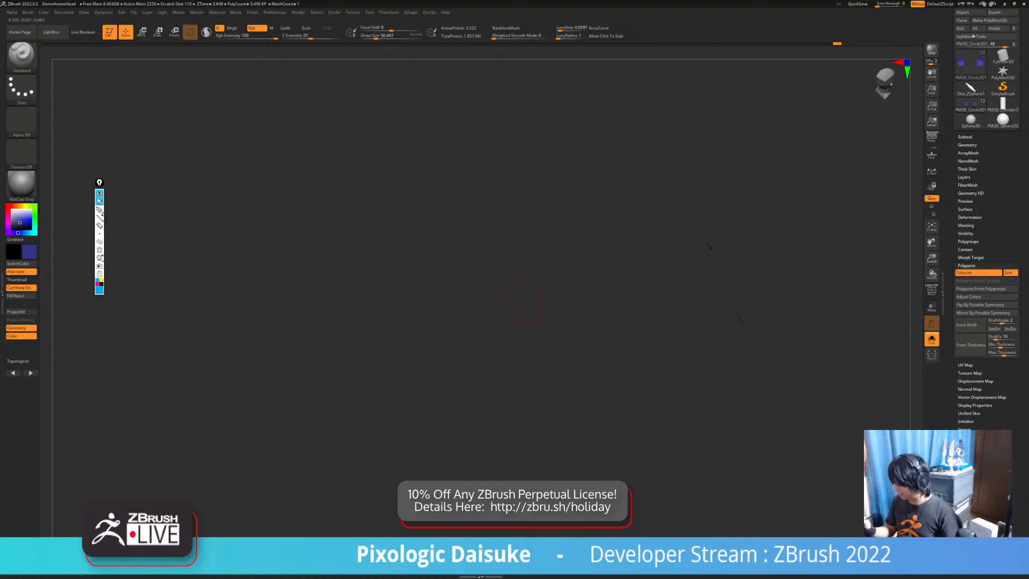
Touch up the dark upper shading on the isolated irises and show the whole model again
{"action": "left_click", "coordinate": [931, 338]}
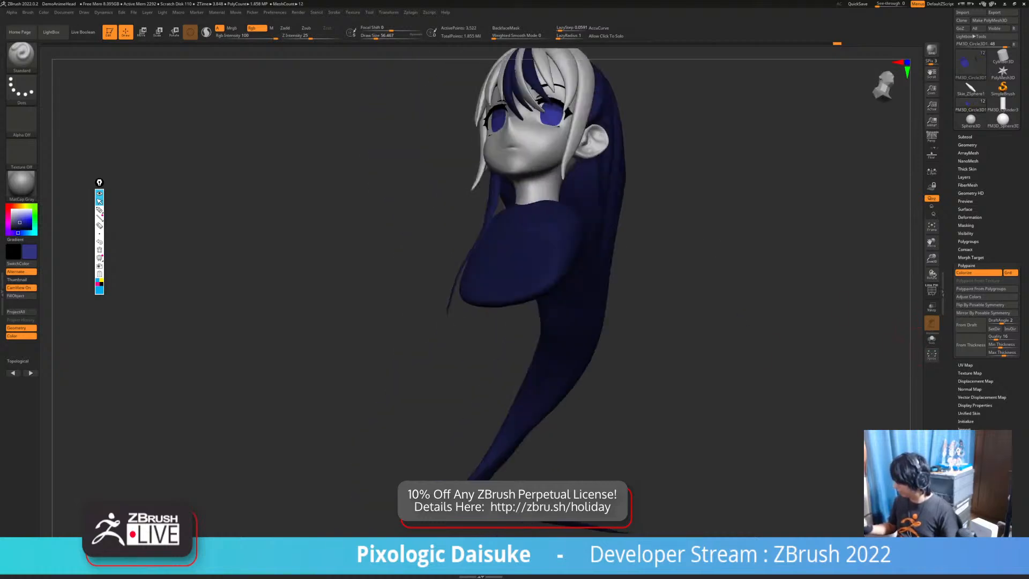
{"action": "left_click", "coordinate": [931, 339]}
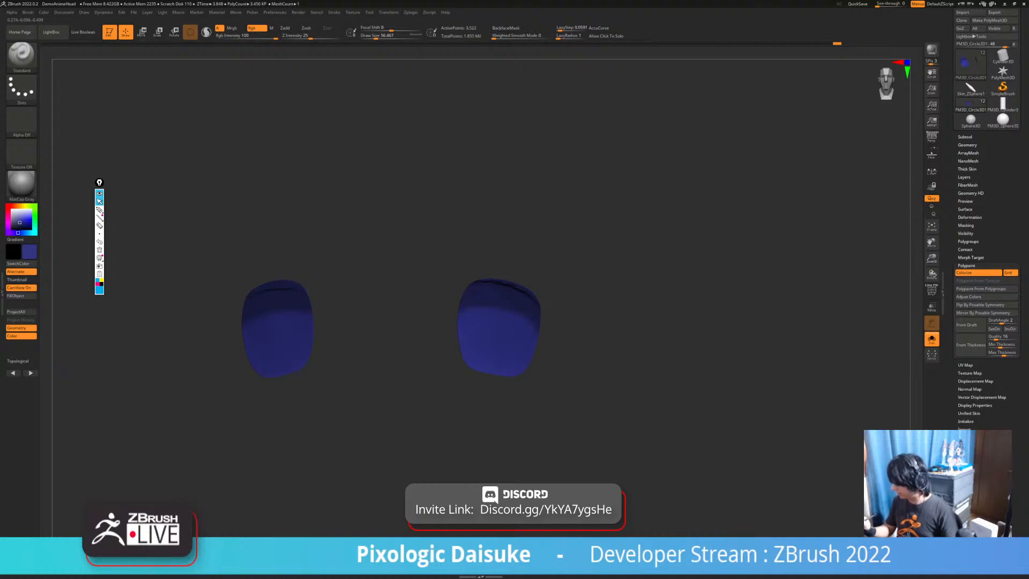
{"action": "right_click_drag", "start_coordinate": [386, 332], "coordinate": [461, 317], "text": "alt"}
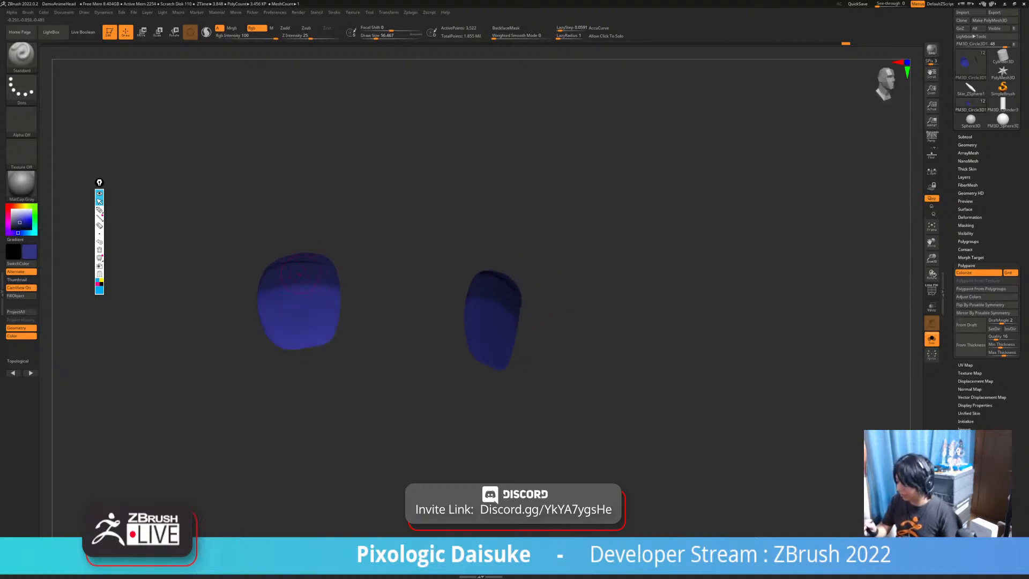
{"action": "right_click_drag", "start_coordinate": [335, 252], "coordinate": [300, 258], "text": "alt"}
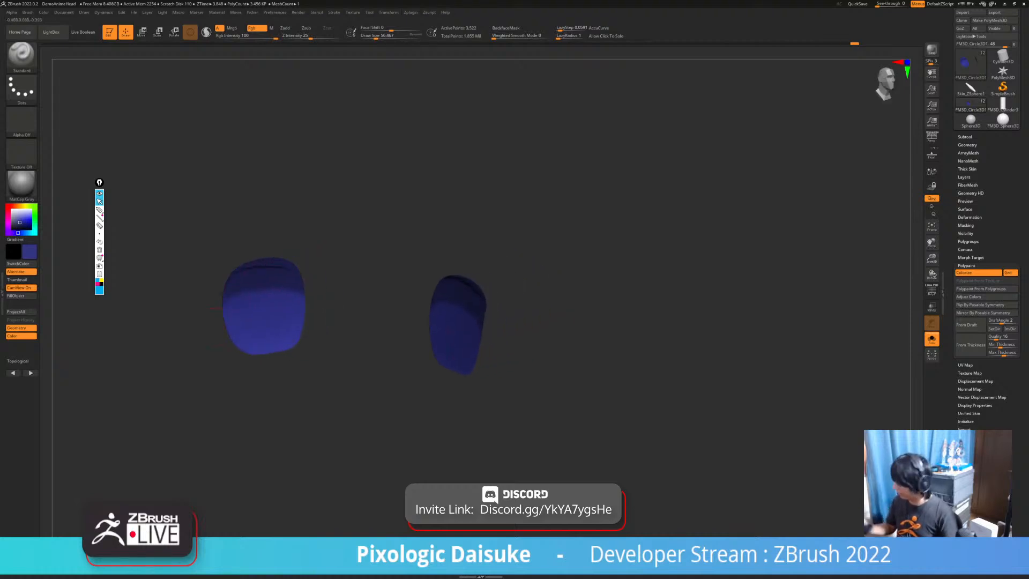
{"action": "left_click", "coordinate": [931, 338]}
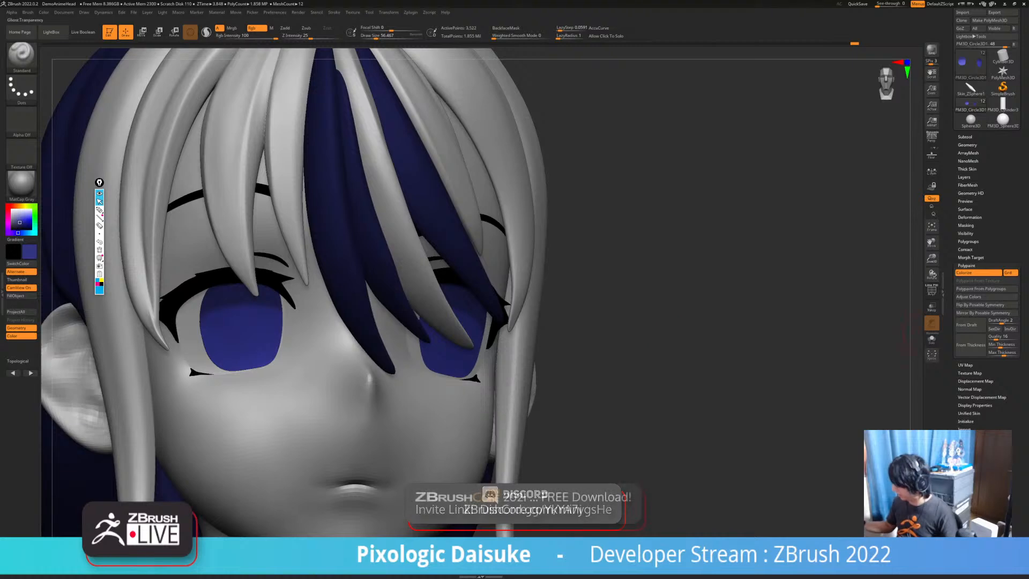
Isolate the irises with Solo, paint a dark vertical pupil in each at a draw size of about 39, and show the whole model
{"action": "left_click", "coordinate": [931, 338]}
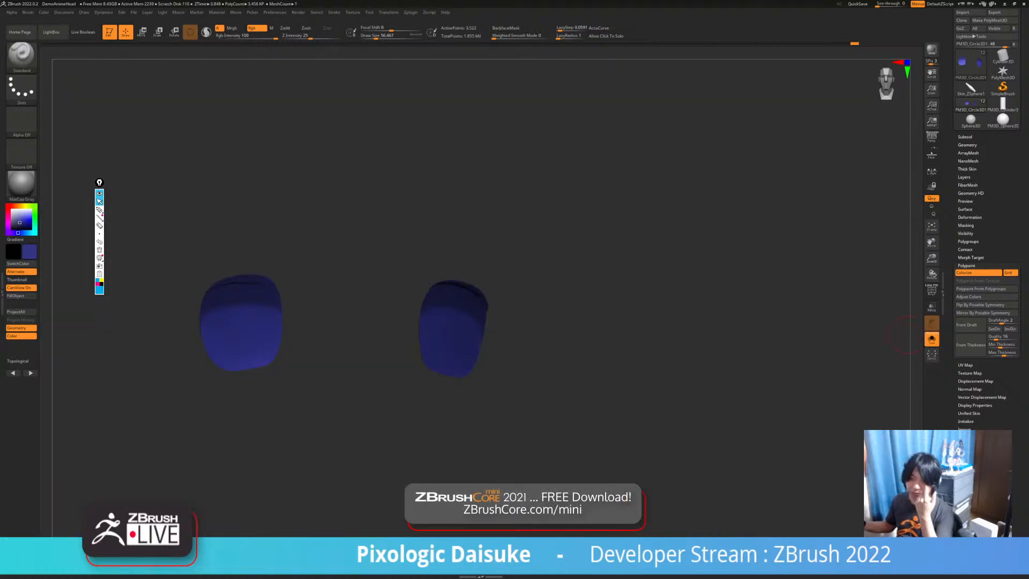
{"action": "left_click", "coordinate": [370, 37]}
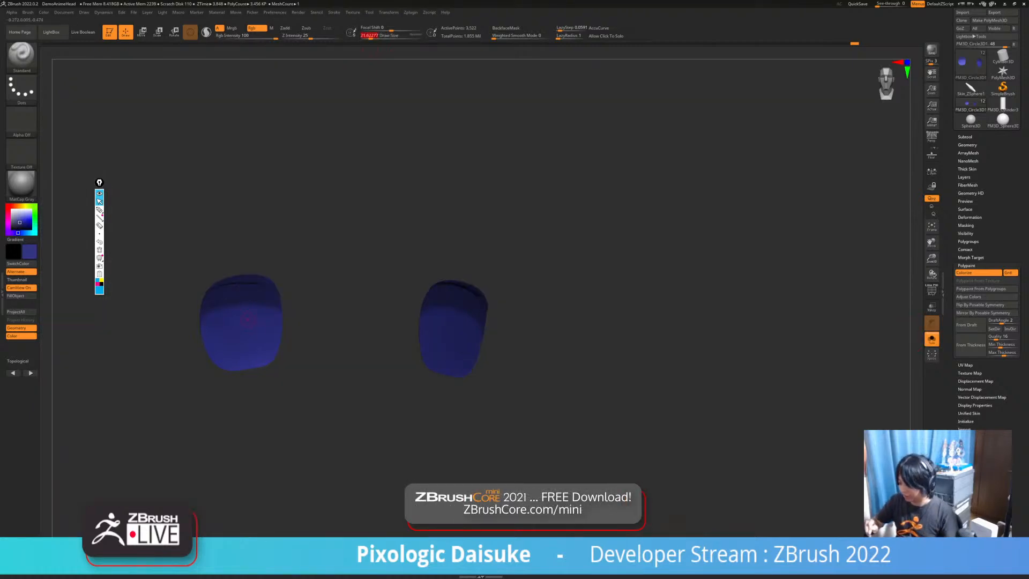
{"action": "left_click", "coordinate": [371, 36]}
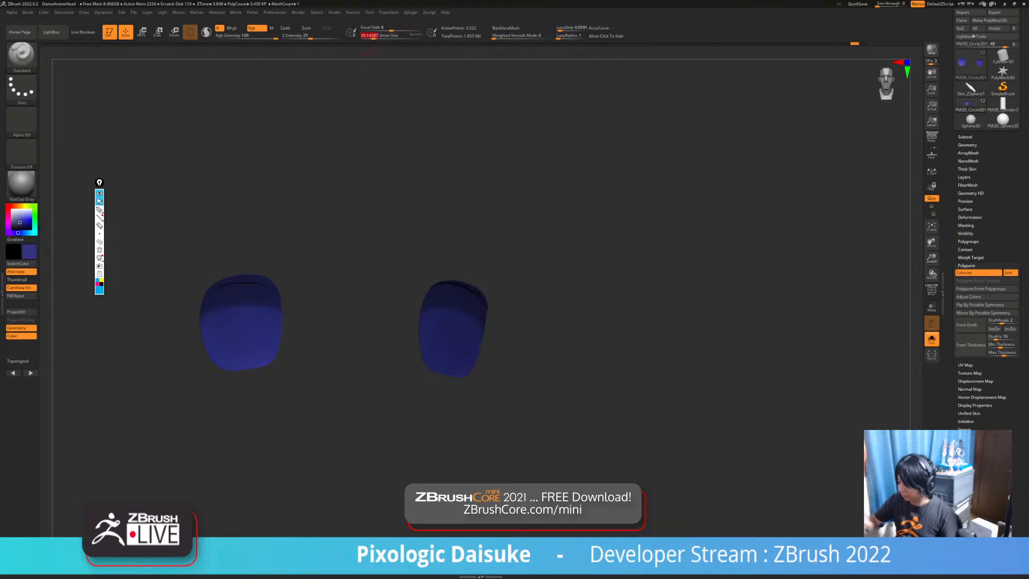
{"action": "left_click_drag", "start_coordinate": [244, 322], "coordinate": [244, 312]}
{"action": "left_click_drag", "start_coordinate": [356, 343], "coordinate": [327, 337], "text": "shift"}
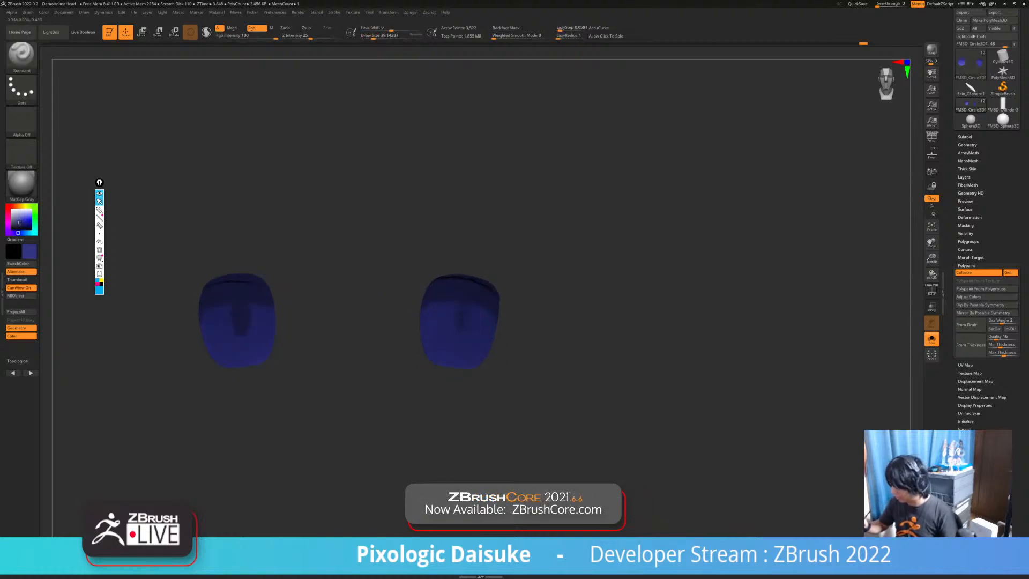
{"action": "left_click_drag", "start_coordinate": [462, 318], "coordinate": [462, 313]}
{"action": "left_click_drag", "start_coordinate": [370, 343], "coordinate": [348, 327]}
{"action": "left_click_drag", "start_coordinate": [267, 294], "coordinate": [270, 282]}
{"action": "left_click_drag", "start_coordinate": [354, 369], "coordinate": [354, 321], "text": "alt"}
{"action": "left_click", "coordinate": [932, 338]}
{"action": "left_click_drag", "start_coordinate": [616, 370], "coordinate": [509, 300], "text": "alt"}
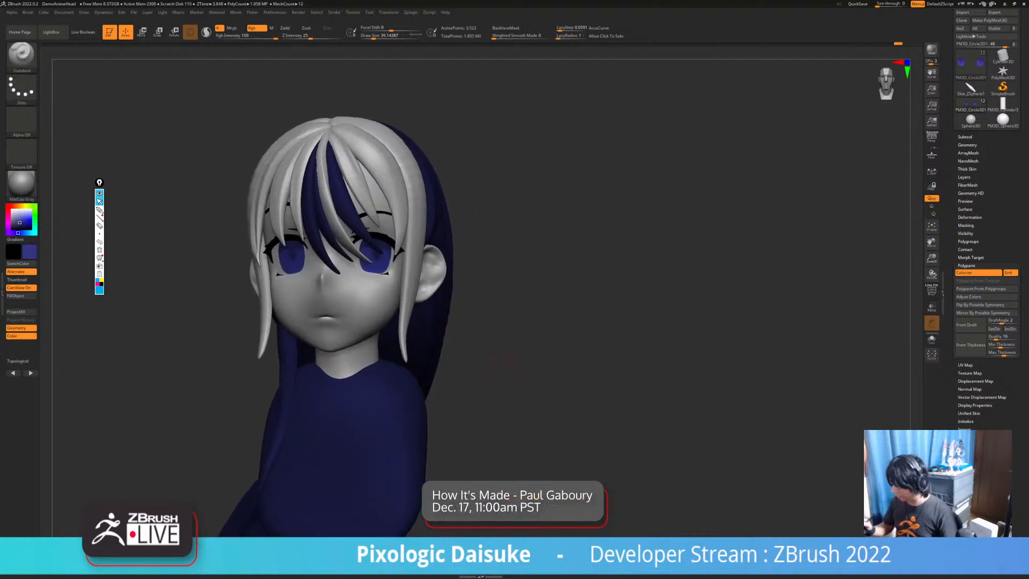
{"action": "left_click_drag", "start_coordinate": [531, 365], "coordinate": [524, 358], "text": "alt"}
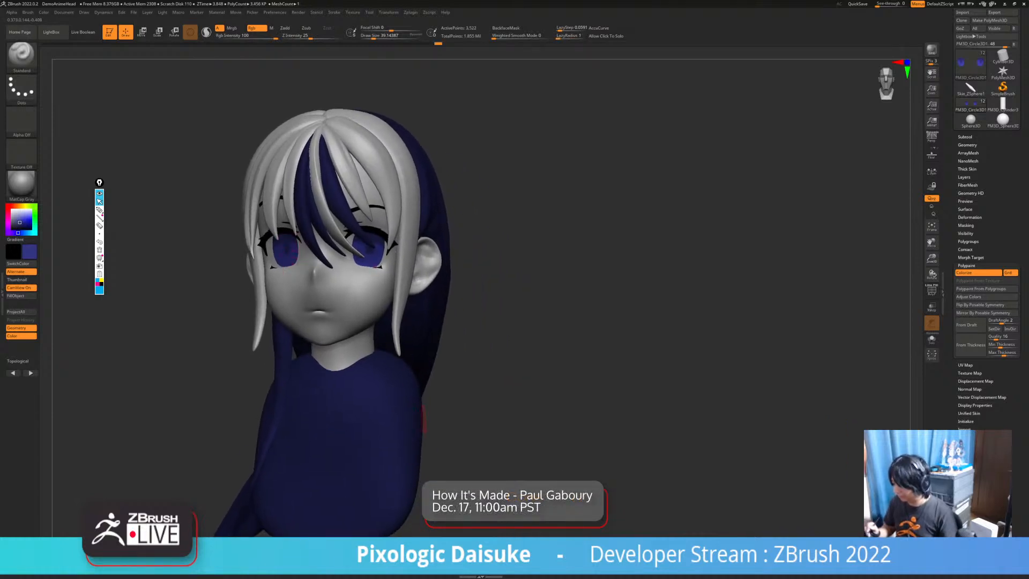
Isolate and subdivide the irises, paint a pale lavender highlight at the lower left of each with a draw size of about 16, and unhide the model
{"action": "left_click_drag", "start_coordinate": [463, 383], "coordinate": [509, 460], "text": "shift"}
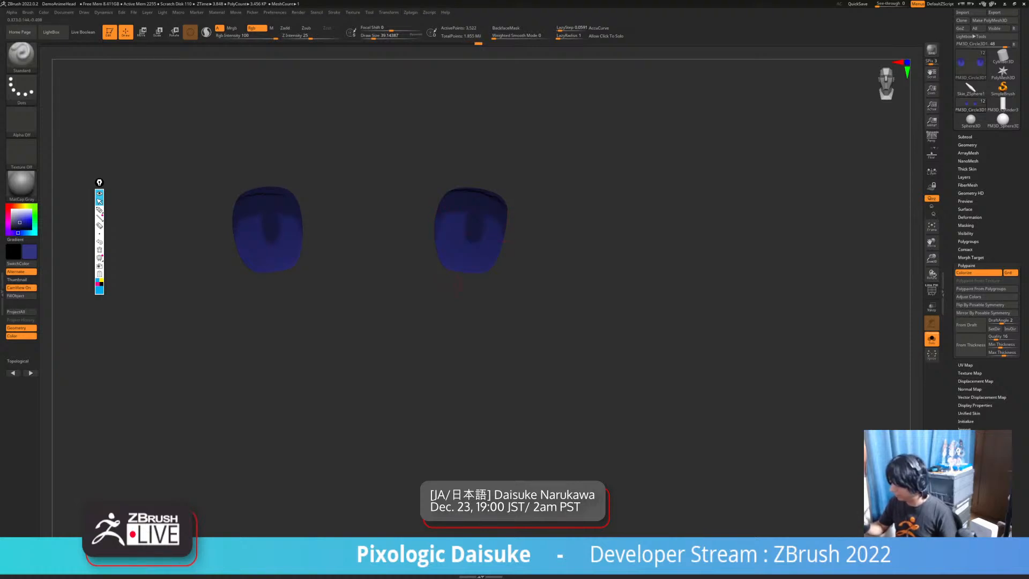
{"action": "left_click_drag", "start_coordinate": [466, 284], "coordinate": [353, 338], "text": "alt"}
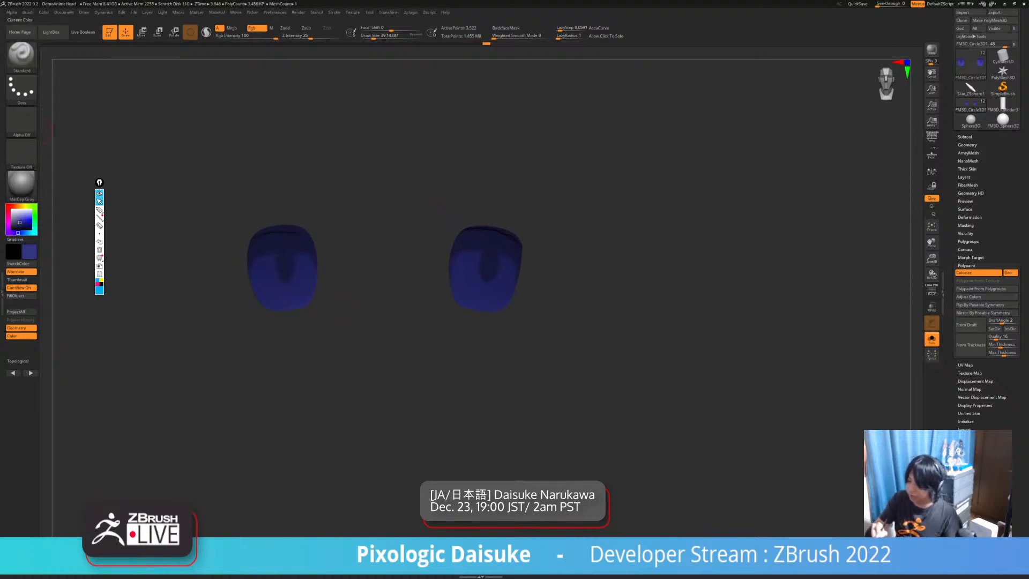
{"action": "left_click", "coordinate": [18, 213]}
{"action": "left_click", "coordinate": [369, 36]}
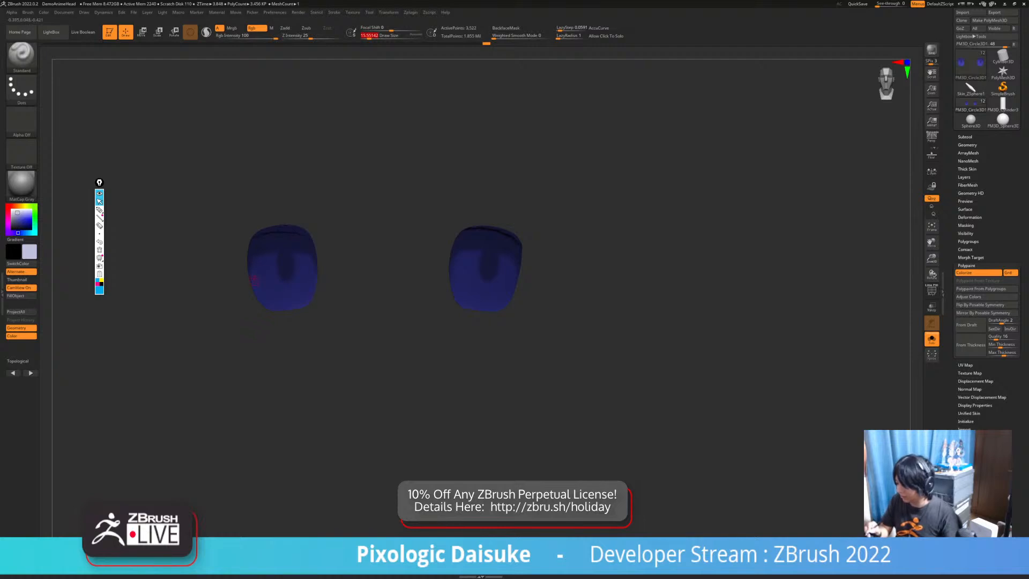
{"action": "key", "text": "ctrl+z"}
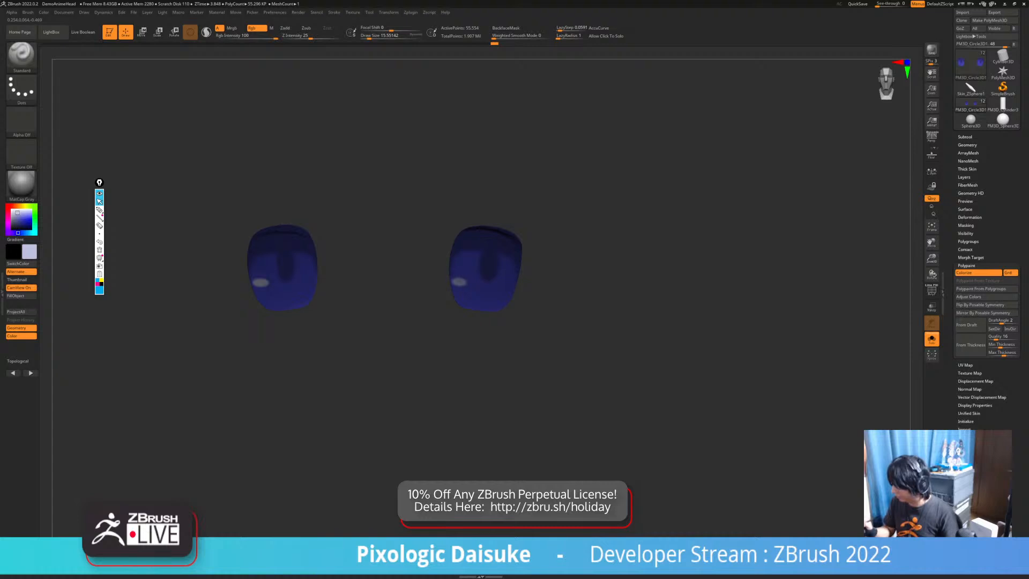
{"action": "mouse_move", "coordinate": [262, 326]}
{"action": "right_mouse_down"}
{"action": "mouse_move", "coordinate": [315, 328]}
{"action": "mouse_move", "coordinate": [317, 312]}
{"action": "mouse_move", "coordinate": [390, 319]}
{"action": "right_mouse_up"}
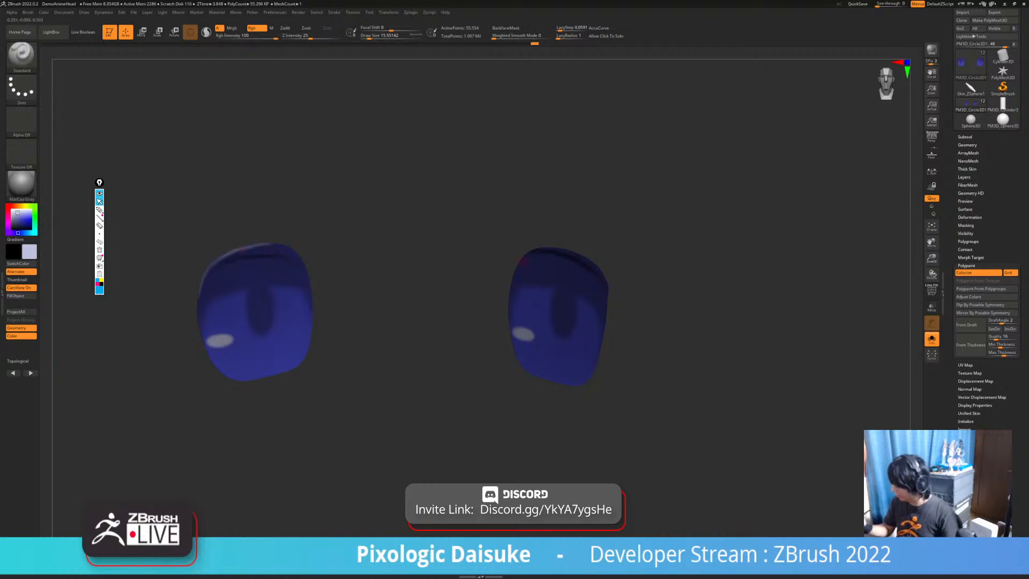
{"action": "right_click_drag", "start_coordinate": [241, 249], "coordinate": [529, 253]}
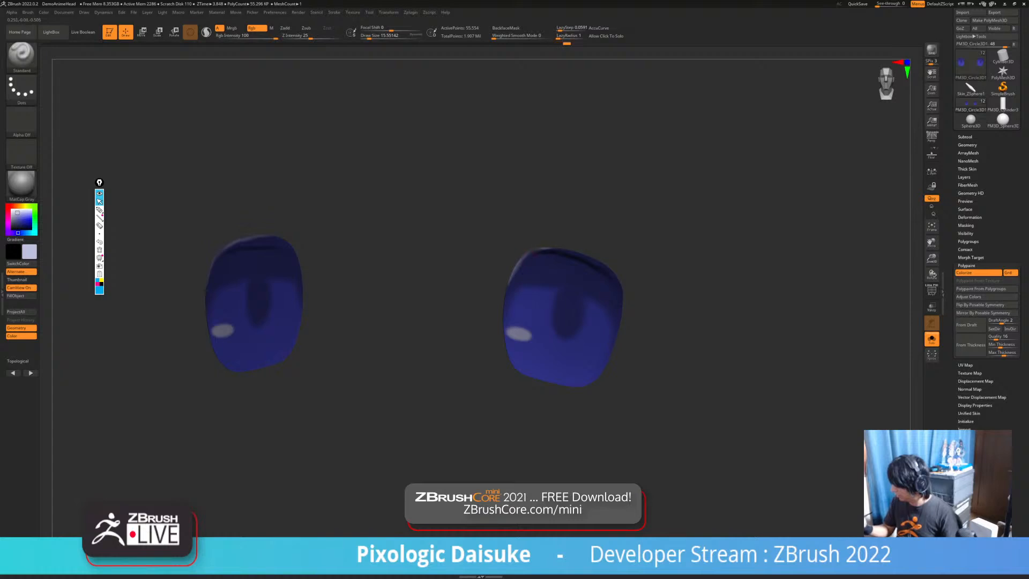
{"action": "key", "text": "ctrl+shift+s"}
{"action": "right_click_drag", "start_coordinate": [632, 343], "coordinate": [607, 325], "text": "ctrl"}
{"action": "right_click_drag", "start_coordinate": [608, 324], "coordinate": [477, 303]}
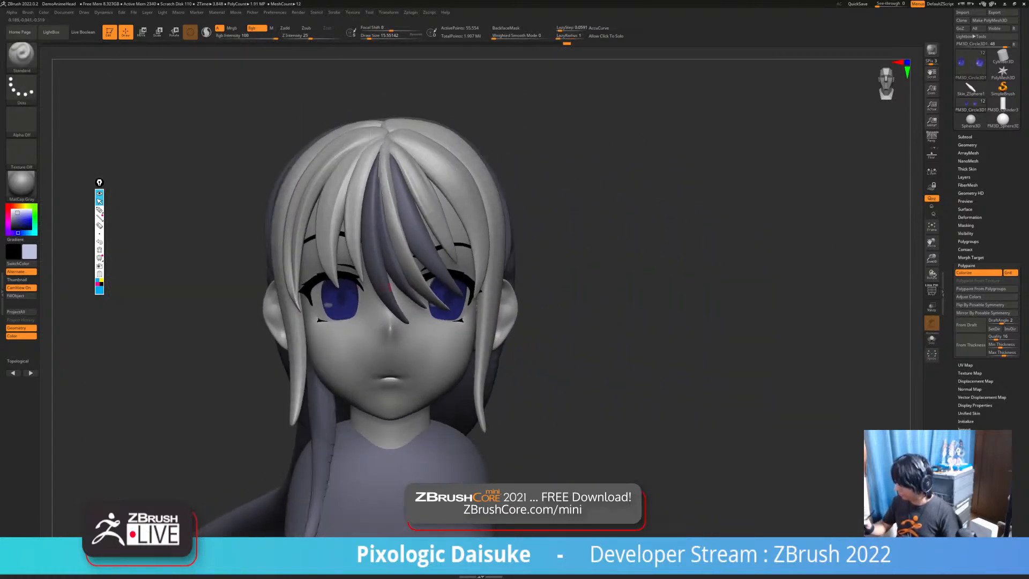
Make the front hair the active subtool and choose a near-black gray as the painting color
{"action": "left_click", "coordinate": [375, 241], "text": "alt"}
{"action": "right_click_drag", "start_coordinate": [375, 241], "coordinate": [351, 161], "text": "alt"}
{"action": "right_click_drag", "start_coordinate": [351, 161], "coordinate": [352, 140]}
{"action": "mouse_move", "coordinate": [352, 139]}
{"action": "right_mouse_down"}
{"action": "mouse_move", "coordinate": [289, 141]}
{"action": "mouse_move", "coordinate": [296, 129]}
{"action": "mouse_move", "coordinate": [364, 132]}
{"action": "right_mouse_up"}
{"action": "left_click", "coordinate": [362, 199], "text": "alt"}
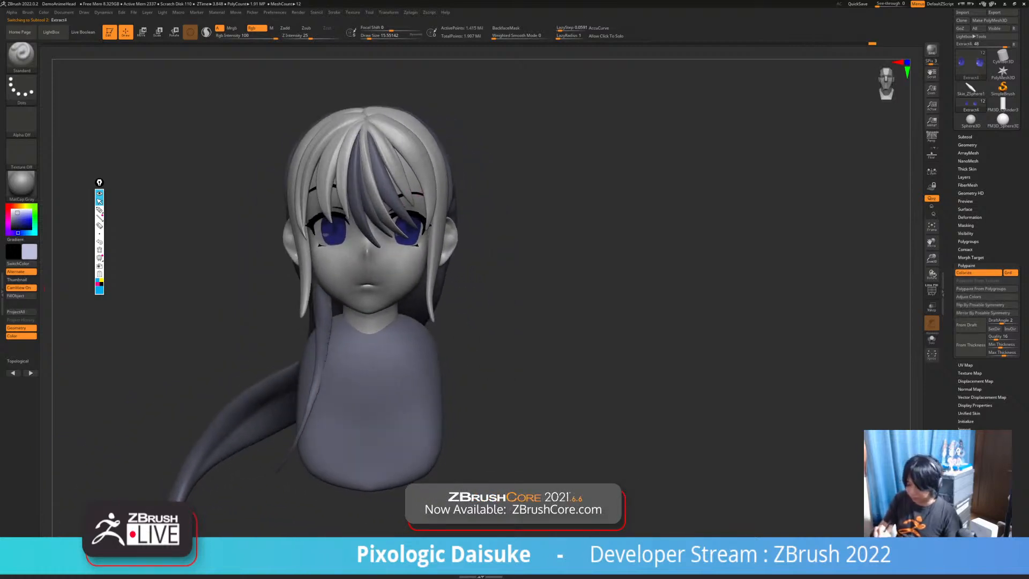
{"action": "key", "text": "c"}
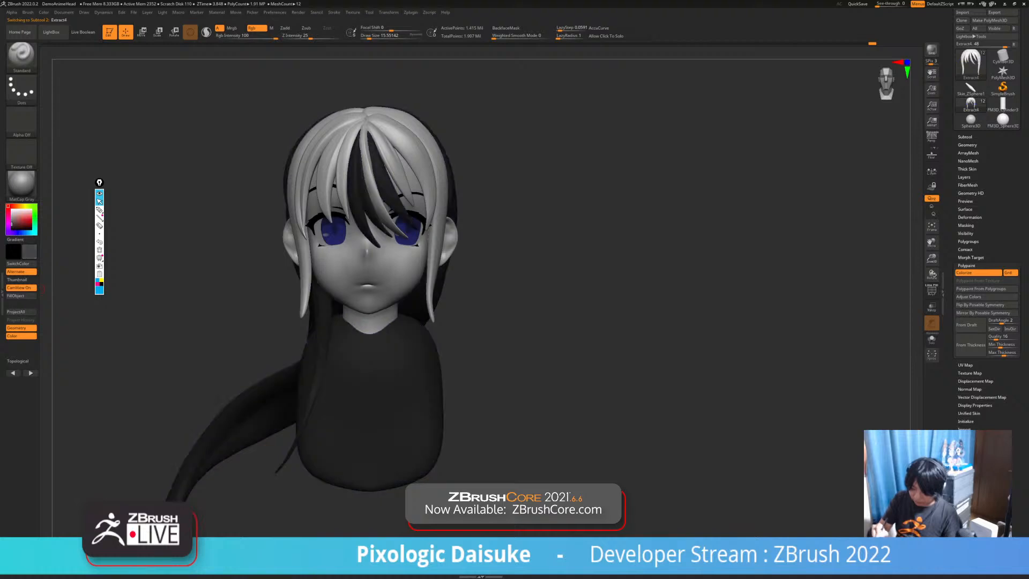
Fill the front bangs and the strand crossing the forehead with the near-black gray
{"action": "right_click_drag", "start_coordinate": [225, 257], "coordinate": [236, 275]}
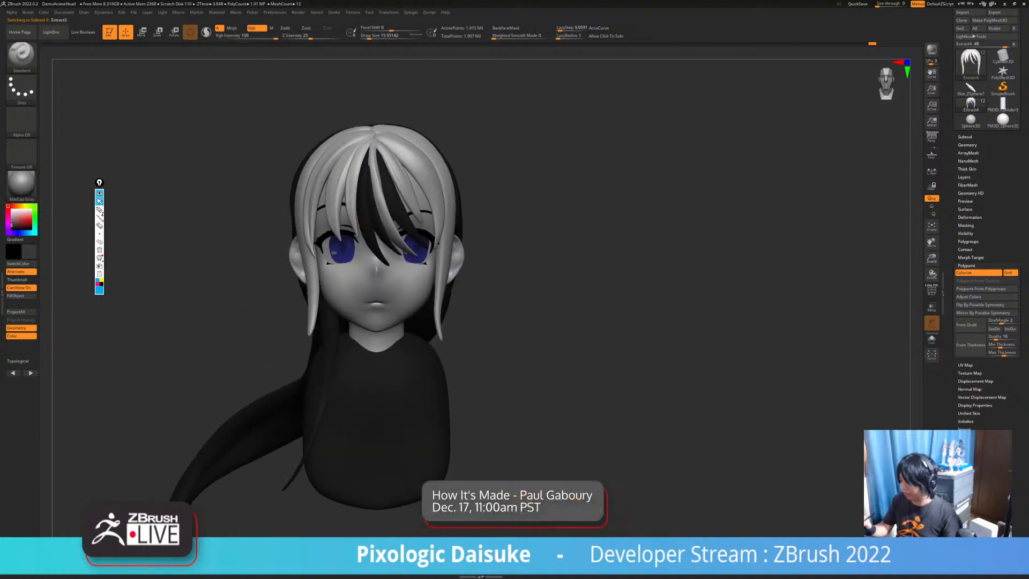
{"action": "left_click", "coordinate": [365, 224], "text": "alt"}
{"action": "left_click", "coordinate": [20, 295]}
{"action": "left_click", "coordinate": [379, 222], "text": "alt"}
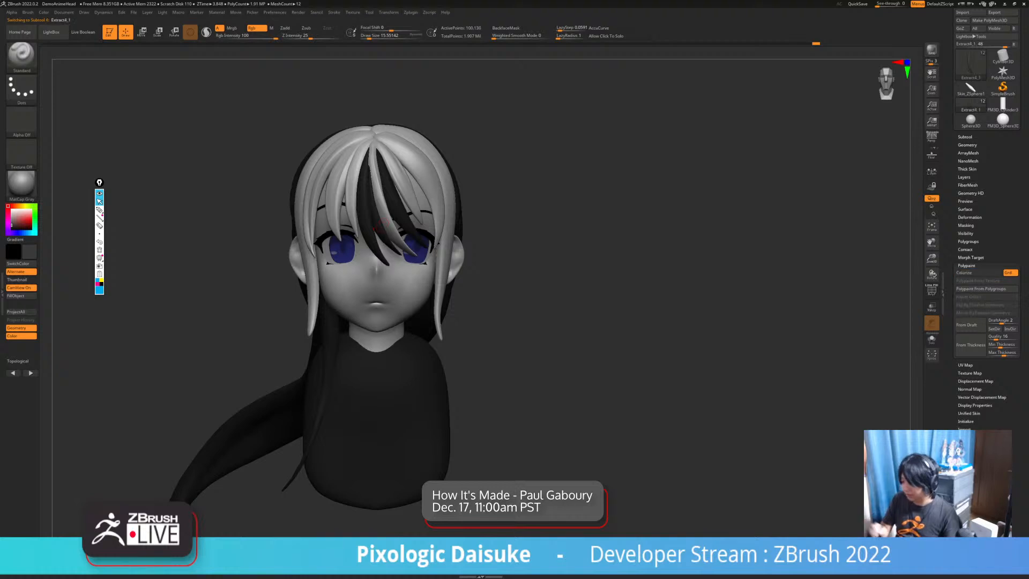
{"action": "left_click", "coordinate": [21, 296]}
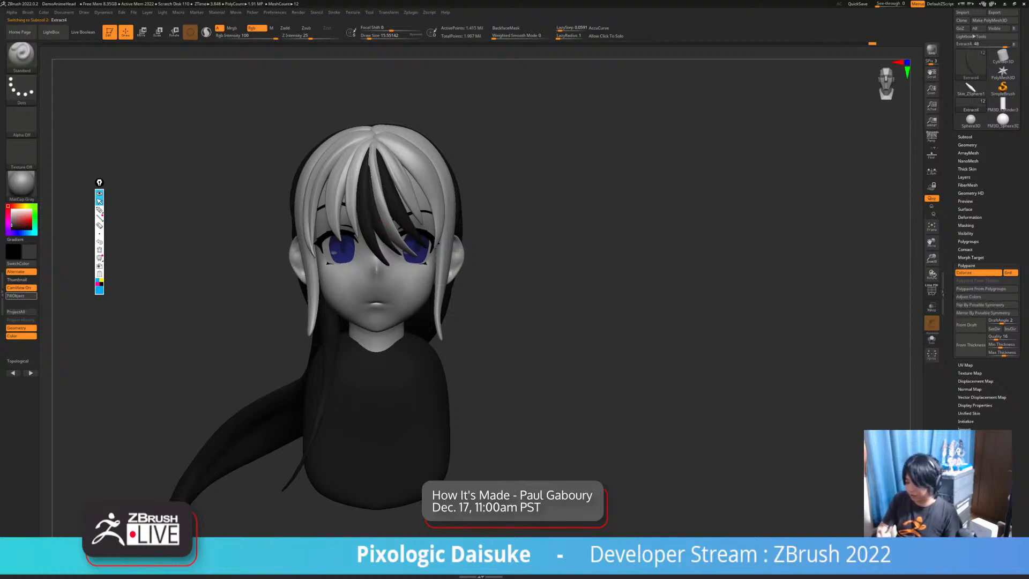
{"action": "left_click", "coordinate": [20, 296]}
{"action": "left_click", "coordinate": [20, 295]}
Fill the remaining side and back hair subtools with the same near-black gray
{"action": "left_click", "coordinate": [404, 192], "text": "alt"}
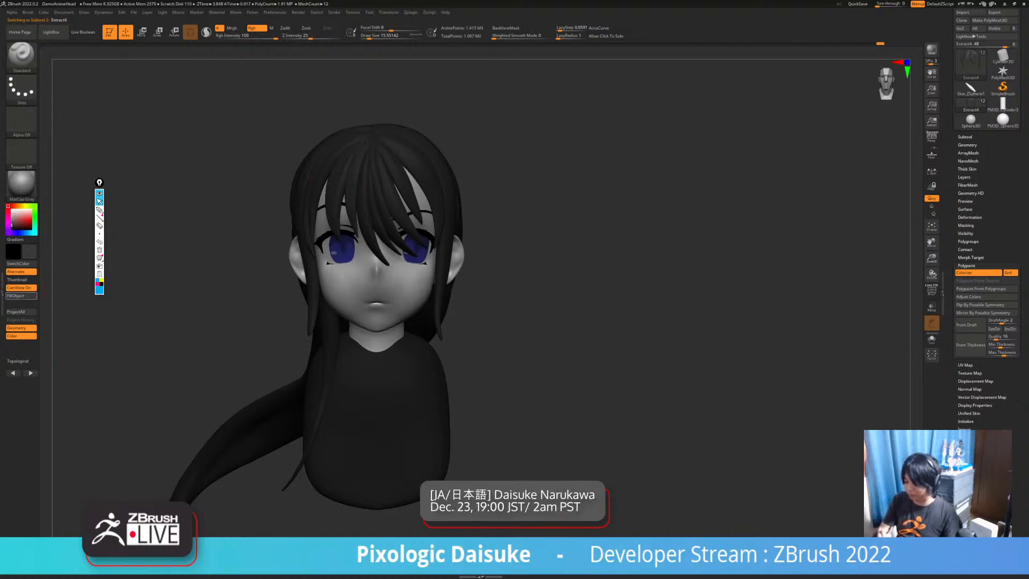
{"action": "mouse_move", "coordinate": [133, 256]}
{"action": "left_mouse_down"}
{"action": "mouse_move", "coordinate": [206, 245]}
{"action": "mouse_move", "coordinate": [145, 245]}
{"action": "left_mouse_up"}
{"action": "left_click", "coordinate": [261, 185], "text": "alt"}
{"action": "left_click", "coordinate": [20, 296]}
{"action": "left_click", "coordinate": [280, 236], "text": "alt"}
{"action": "left_click", "coordinate": [21, 296]}
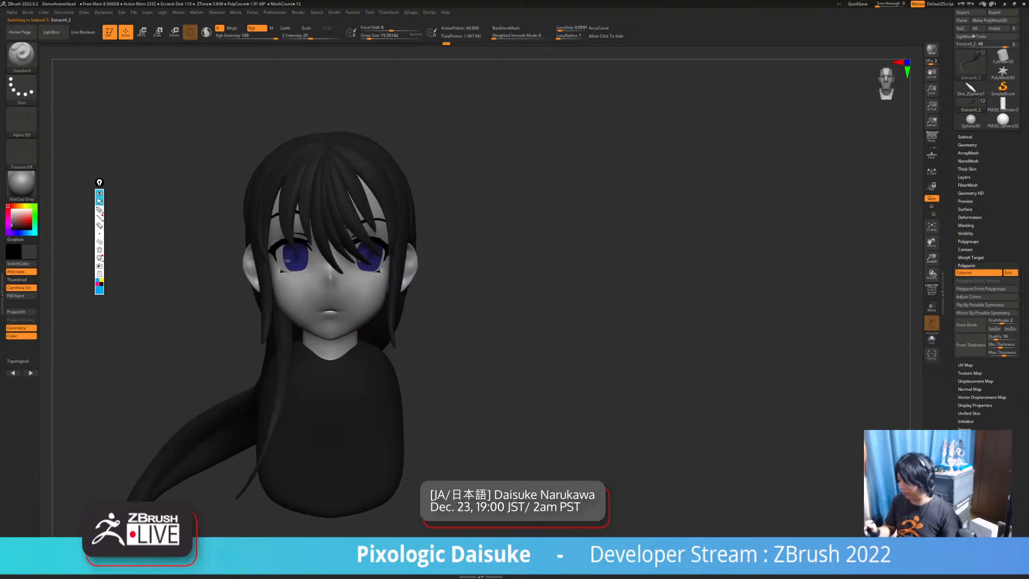
Select the bust and fill it with a near-white color
{"action": "left_click_drag", "start_coordinate": [461, 332], "coordinate": [456, 321], "text": "shift"}
{"action": "right_click_drag", "start_coordinate": [455, 322], "coordinate": [456, 300], "text": "ctrl"}
{"action": "left_click_drag", "start_coordinate": [428, 322], "coordinate": [493, 322]}
{"action": "left_click", "coordinate": [333, 326], "text": "alt"}
{"action": "left_click_drag", "start_coordinate": [423, 329], "coordinate": [355, 332], "text": "shift"}
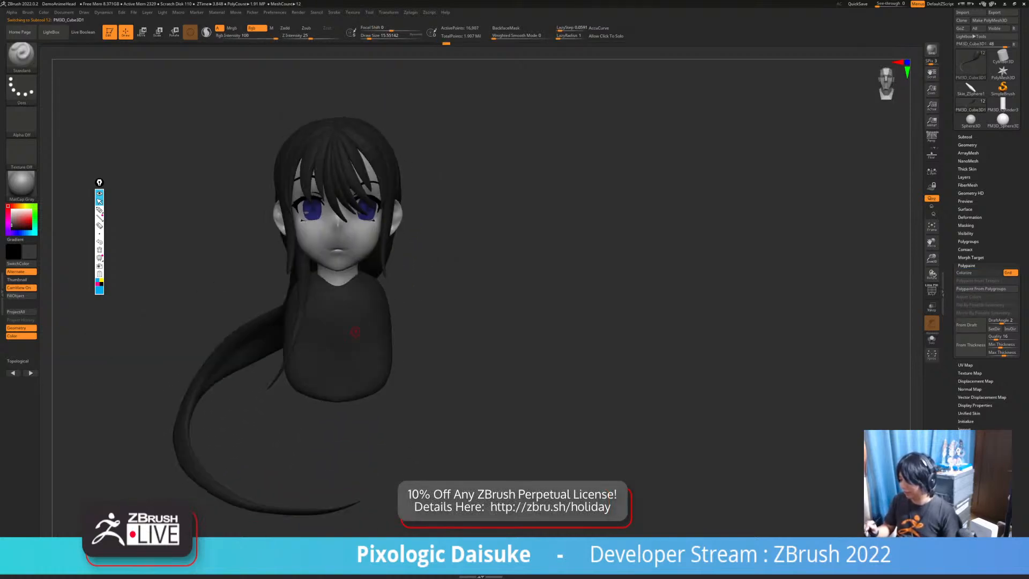
{"action": "mouse_move", "coordinate": [421, 323]}
{"action": "left_mouse_down"}
{"action": "mouse_move", "coordinate": [383, 323]}
{"action": "mouse_move", "coordinate": [405, 323]}
{"action": "left_mouse_up"}
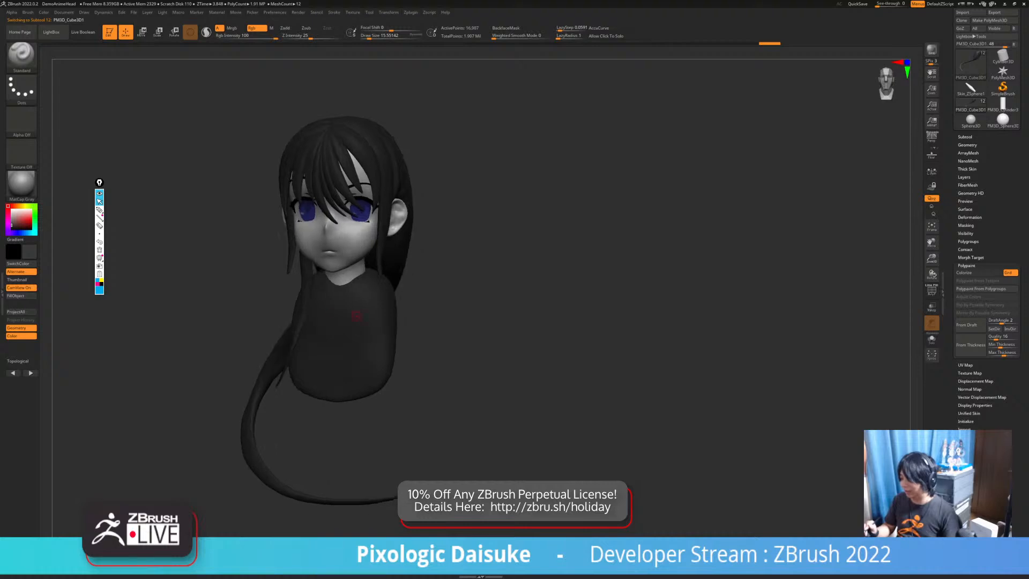
{"action": "left_click_drag", "start_coordinate": [15, 211], "coordinate": [11, 210]}
{"action": "mouse_move", "coordinate": [215, 295]}
{"action": "right_mouse_down", "text": "ctrl"}
{"action": "mouse_move", "coordinate": [215, 322]}
{"action": "mouse_move", "coordinate": [214, 302]}
{"action": "right_mouse_up", "text": "ctrl"}
{"action": "left_click", "coordinate": [21, 296]}
{"action": "mouse_move", "coordinate": [214, 303]}
{"action": "right_mouse_down"}
{"action": "mouse_move", "coordinate": [279, 304]}
{"action": "mouse_move", "coordinate": [180, 305]}
{"action": "mouse_move", "coordinate": [224, 305]}
{"action": "right_mouse_up"}
{"action": "right_click_drag", "start_coordinate": [224, 305], "coordinate": [247, 322], "text": "alt"}
{"action": "mouse_move", "coordinate": [466, 349]}
{"action": "right_mouse_down"}
{"action": "mouse_move", "coordinate": [329, 350]}
{"action": "mouse_move", "coordinate": [421, 343]}
{"action": "mouse_move", "coordinate": [405, 337]}
{"action": "mouse_move", "coordinate": [384, 341]}
{"action": "mouse_move", "coordinate": [401, 342]}
{"action": "mouse_move", "coordinate": [411, 364]}
{"action": "mouse_move", "coordinate": [431, 364]}
{"action": "right_mouse_up"}
Select the dark back hair and switch to the custom hair InsertMesh brush
{"action": "left_click", "coordinate": [397, 272], "text": "alt"}
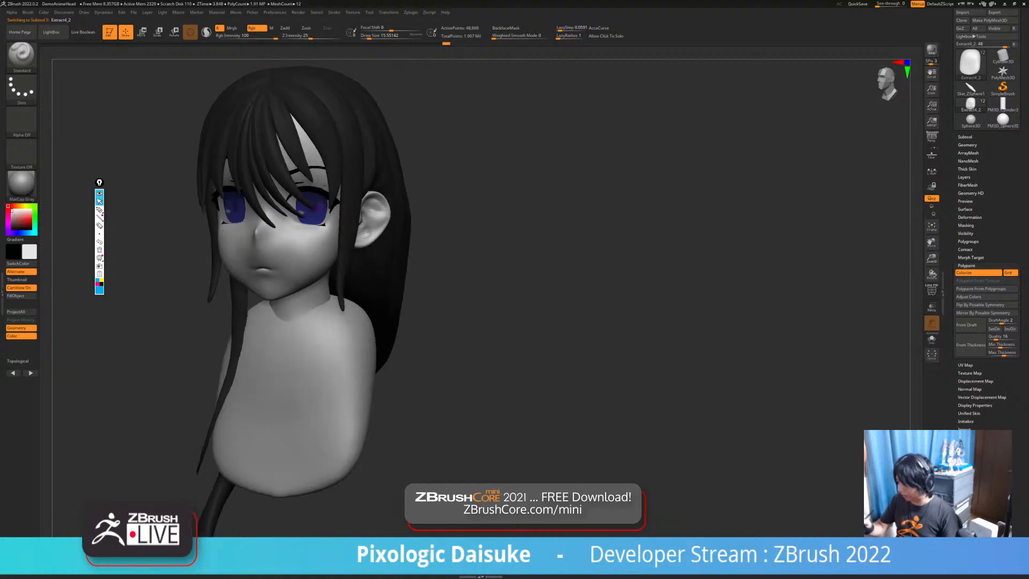
{"action": "right_click_drag", "start_coordinate": [282, 278], "coordinate": [320, 285], "text": "shift"}
{"action": "right_click_drag", "start_coordinate": [256, 346], "coordinate": [329, 338]}
{"action": "mouse_move", "coordinate": [399, 296]}
{"action": "right_mouse_down"}
{"action": "mouse_move", "coordinate": [337, 307]}
{"action": "mouse_move", "coordinate": [399, 307]}
{"action": "right_mouse_up"}
{"action": "left_click", "coordinate": [21, 56]}
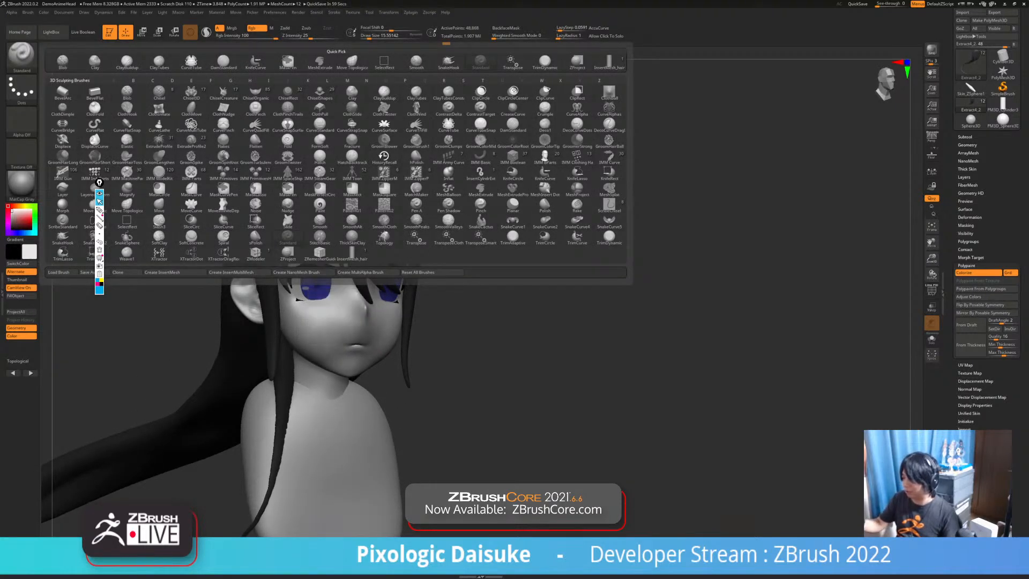
{"action": "left_click", "coordinate": [609, 62]}
{"action": "right_click_drag", "start_coordinate": [407, 268], "coordinate": [407, 204], "text": "ctrl"}
{"action": "mouse_move", "coordinate": [324, 241]}
{"action": "right_mouse_down", "text": "ctrl"}
{"action": "mouse_move", "coordinate": [324, 387]}
{"action": "mouse_move", "coordinate": [370, 176]}
{"action": "mouse_move", "coordinate": [369, 257]}
{"action": "mouse_move", "coordinate": [367, 225]}
{"action": "right_mouse_up", "text": "ctrl"}
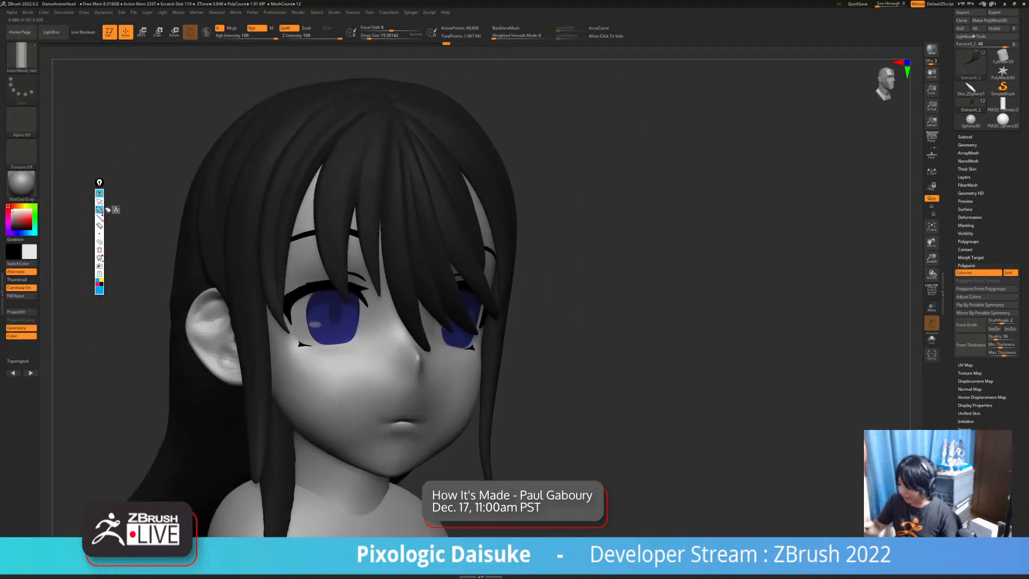
Sketch guide lines over the bangs with the screen pen and insert a thin hair strand along the outer guide above the eye
{"action": "mouse_move", "coordinate": [351, 129]}
{"action": "left_mouse_down"}
{"action": "mouse_move", "coordinate": [336, 166]}
{"action": "mouse_move", "coordinate": [334, 269]}
{"action": "left_mouse_up"}
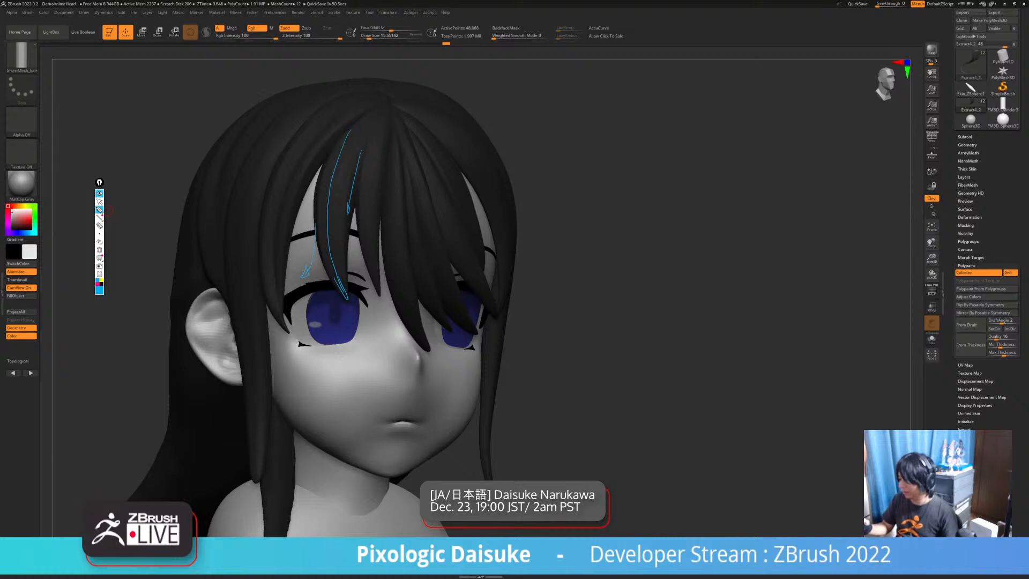
{"action": "left_click", "coordinate": [99, 201]}
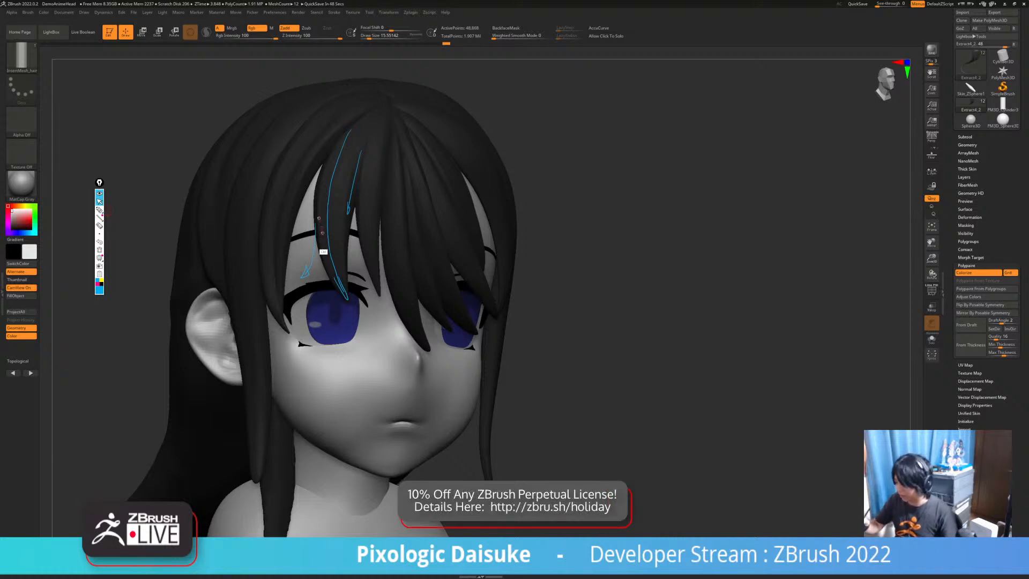
{"action": "key", "text": "ctrl+z"}
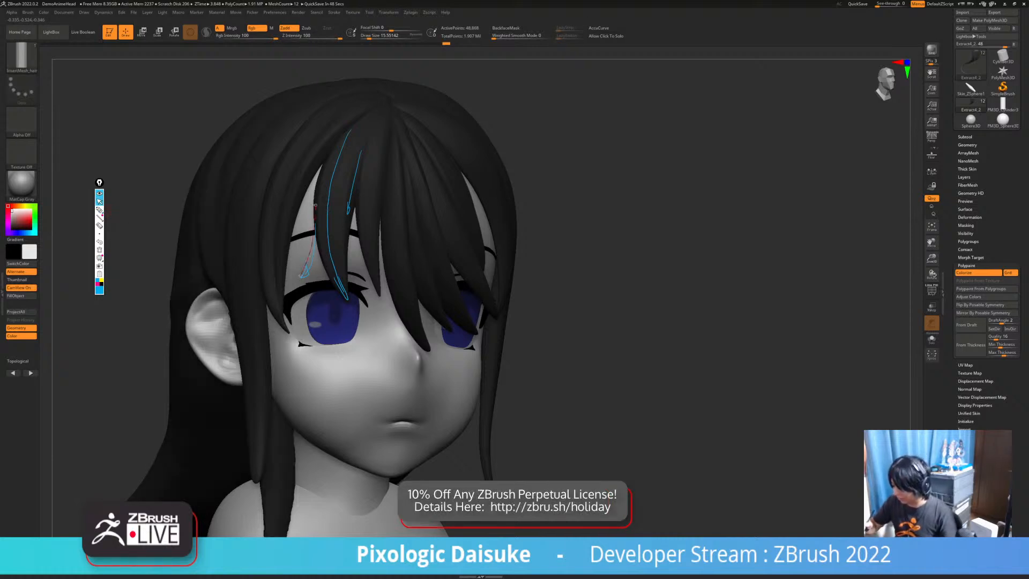
{"action": "left_click_drag", "start_coordinate": [301, 276], "coordinate": [299, 277]}
{"action": "mouse_move", "coordinate": [108, 209]}
{"action": "left_mouse_down"}
{"action": "mouse_move", "coordinate": [214, 210]}
{"action": "mouse_move", "coordinate": [104, 219]}
{"action": "mouse_move", "coordinate": [111, 215]}
{"action": "left_mouse_up"}
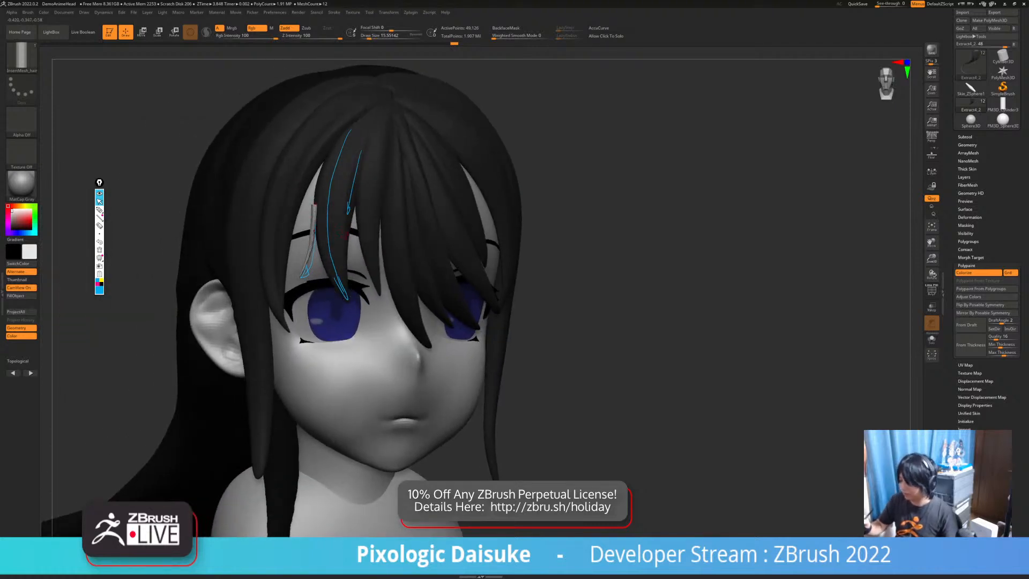
Switch to the SnakeHook brush with a draw size of about 140 and BackFaceMask off
{"action": "key", "text": "b"}
{"action": "key", "text": "s"}
{"action": "key", "text": "h"}
{"action": "left_click", "coordinate": [385, 37]}
{"action": "left_click", "coordinate": [506, 28]}
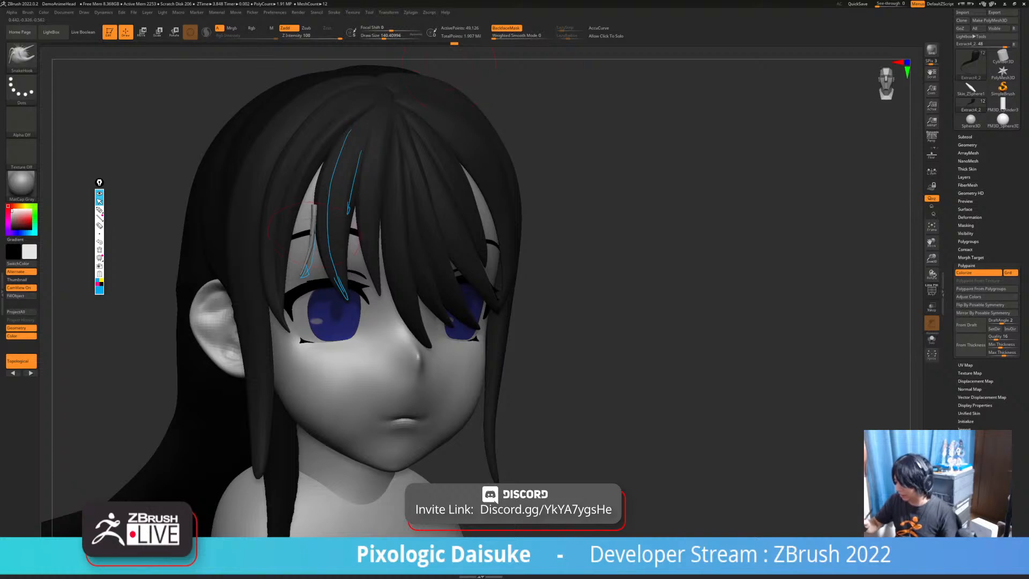
{"action": "left_click", "coordinate": [506, 28]}
Pull the inserted strand into a curved, tapering lock beside the bangs and clear the sketched guide lines
{"action": "mouse_move", "coordinate": [397, 145]}
{"action": "right_mouse_down"}
{"action": "mouse_move", "coordinate": [315, 202]}
{"action": "mouse_move", "coordinate": [399, 185]}
{"action": "mouse_move", "coordinate": [388, 188]}
{"action": "mouse_move", "coordinate": [503, 196]}
{"action": "mouse_move", "coordinate": [316, 185]}
{"action": "mouse_move", "coordinate": [312, 236]}
{"action": "right_mouse_up"}
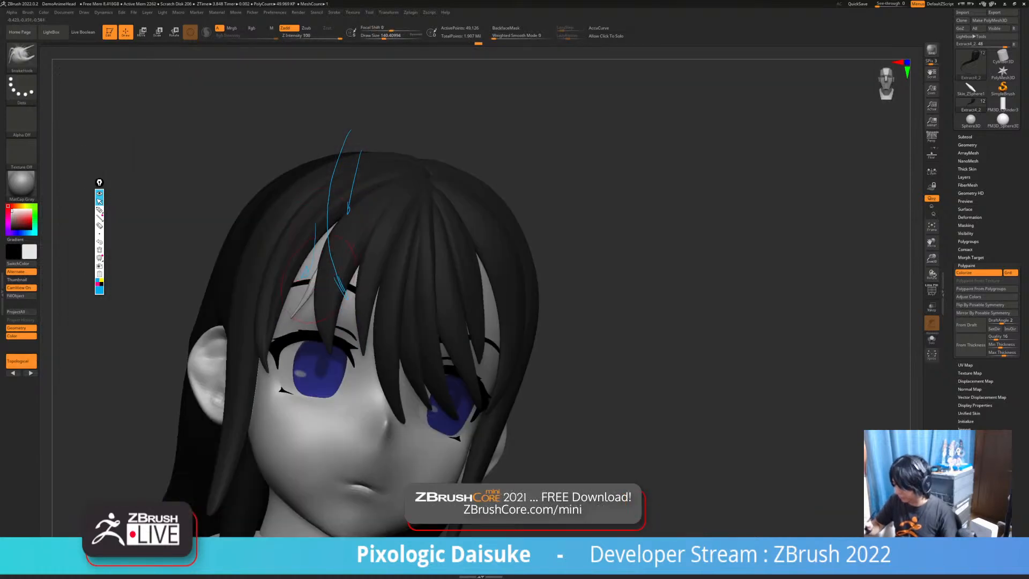
{"action": "mouse_move", "coordinate": [308, 300]}
{"action": "right_mouse_down"}
{"action": "mouse_move", "coordinate": [339, 313]}
{"action": "mouse_move", "coordinate": [311, 299]}
{"action": "right_mouse_up"}
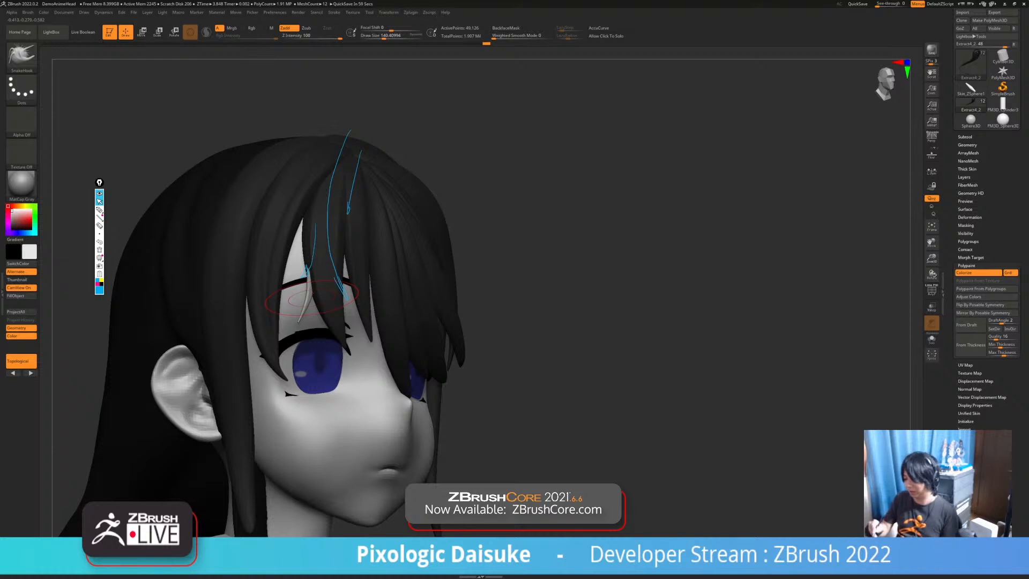
{"action": "left_click", "coordinate": [100, 249]}
{"action": "right_click_drag", "start_coordinate": [415, 330], "coordinate": [327, 332]}
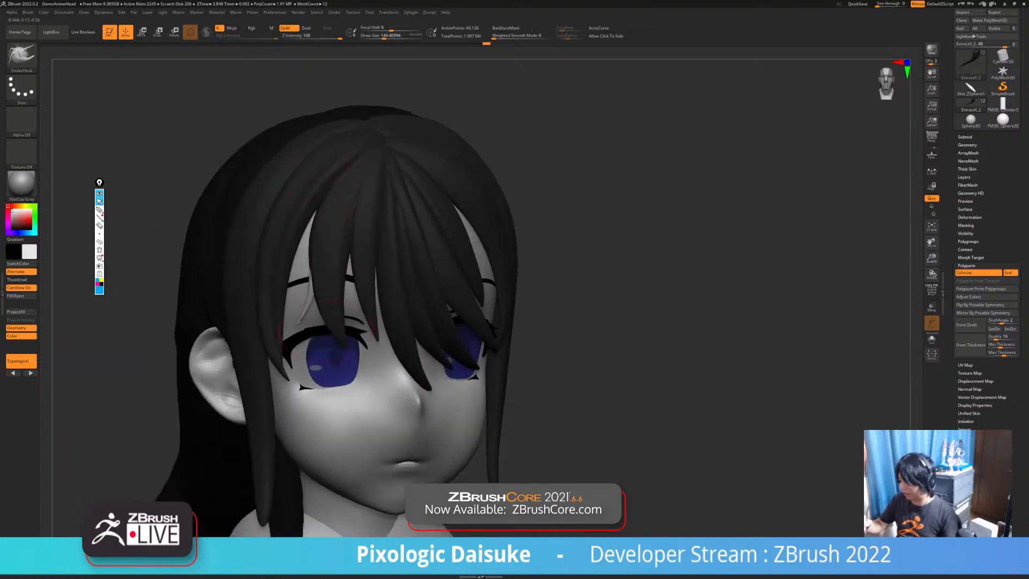
Refine the curve and tip of the thin strand over the forehead, working from front and side views
{"action": "mouse_move", "coordinate": [294, 268]}
{"action": "right_mouse_down"}
{"action": "mouse_move", "coordinate": [397, 251]}
{"action": "mouse_move", "coordinate": [310, 247]}
{"action": "mouse_move", "coordinate": [300, 298]}
{"action": "mouse_move", "coordinate": [284, 274]}
{"action": "right_mouse_up"}
{"action": "left_click_drag", "start_coordinate": [316, 270], "coordinate": [312, 284], "text": "shift"}
{"action": "right_click_drag", "start_coordinate": [274, 325], "coordinate": [325, 332]}
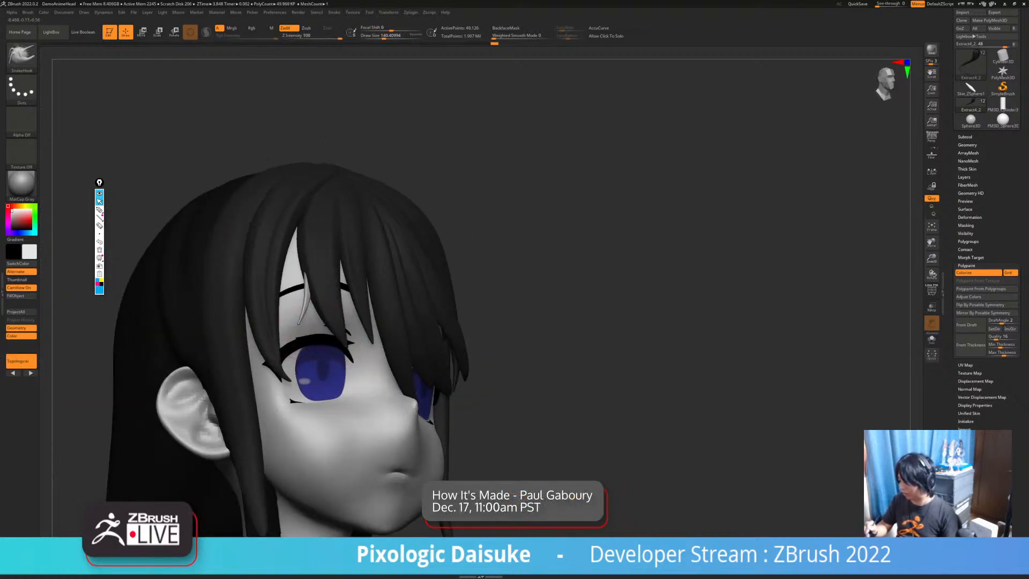
{"action": "key", "text": "shift"}
{"action": "key", "text": "shift"}
{"action": "right_click_drag", "start_coordinate": [309, 328], "coordinate": [230, 305]}
{"action": "right_click_drag", "start_coordinate": [348, 356], "coordinate": [390, 394]}
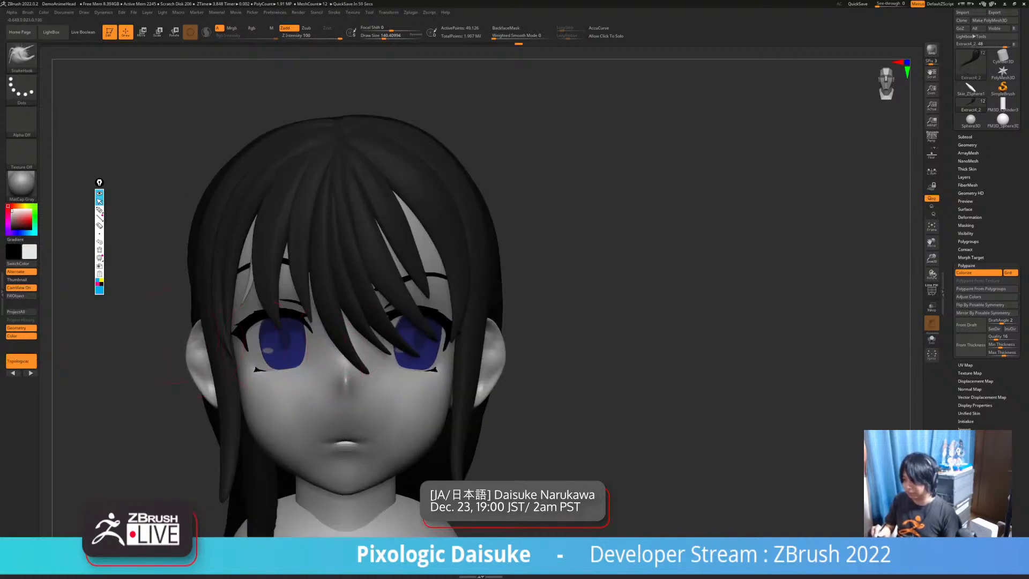
Fill the thin bang strand with the dark hair color and touch up its shape over the face
{"action": "left_click", "coordinate": [22, 296]}
{"action": "mouse_move", "coordinate": [294, 343]}
{"action": "right_mouse_down"}
{"action": "mouse_move", "coordinate": [332, 337]}
{"action": "mouse_move", "coordinate": [288, 292]}
{"action": "right_mouse_up"}
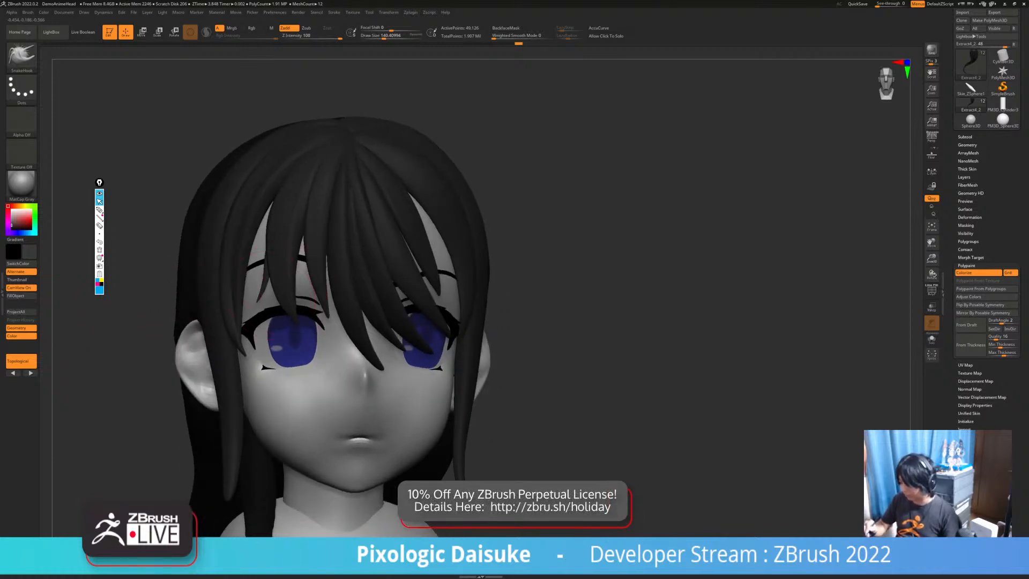
{"action": "right_click_drag", "start_coordinate": [284, 351], "coordinate": [284, 320], "text": "ctrl"}
{"action": "mouse_move", "coordinate": [393, 360]}
{"action": "right_mouse_down", "text": "alt"}
{"action": "mouse_move", "coordinate": [390, 333]}
{"action": "mouse_move", "coordinate": [359, 333]}
{"action": "mouse_move", "coordinate": [407, 335]}
{"action": "right_mouse_up", "text": "alt"}
{"action": "left_click_drag", "start_coordinate": [375, 322], "coordinate": [382, 328]}
{"action": "mouse_move", "coordinate": [429, 383]}
{"action": "right_mouse_down"}
{"action": "mouse_move", "coordinate": [390, 387]}
{"action": "mouse_move", "coordinate": [384, 399]}
{"action": "mouse_move", "coordinate": [391, 387]}
{"action": "mouse_move", "coordinate": [456, 386]}
{"action": "mouse_move", "coordinate": [387, 387]}
{"action": "mouse_move", "coordinate": [454, 356]}
{"action": "right_mouse_up"}
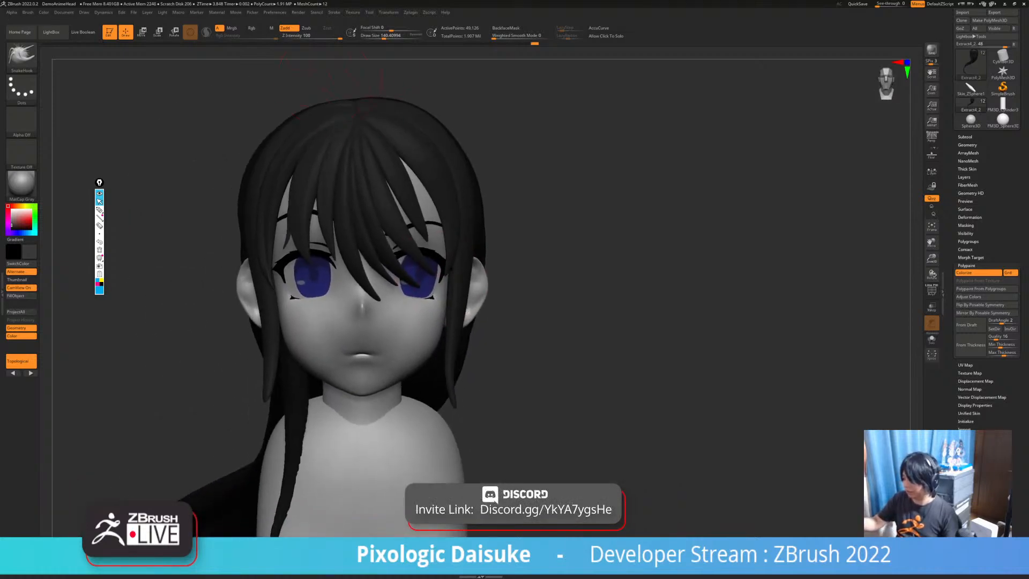
Examine the bangs and side hair from side and three-quarter views
{"action": "mouse_move", "coordinate": [380, 325]}
{"action": "right_mouse_down"}
{"action": "mouse_move", "coordinate": [439, 339]}
{"action": "mouse_move", "coordinate": [80, 311]}
{"action": "right_mouse_up"}
{"action": "right_click_drag", "start_coordinate": [363, 339], "coordinate": [288, 338]}
{"action": "right_click_drag", "start_coordinate": [288, 337], "coordinate": [254, 236], "text": "alt"}
{"action": "right_click_drag", "start_coordinate": [254, 235], "coordinate": [332, 292]}
{"action": "left_click", "coordinate": [423, 300], "text": "alt"}
{"action": "right_click_drag", "start_coordinate": [423, 301], "coordinate": [370, 367], "text": "alt"}
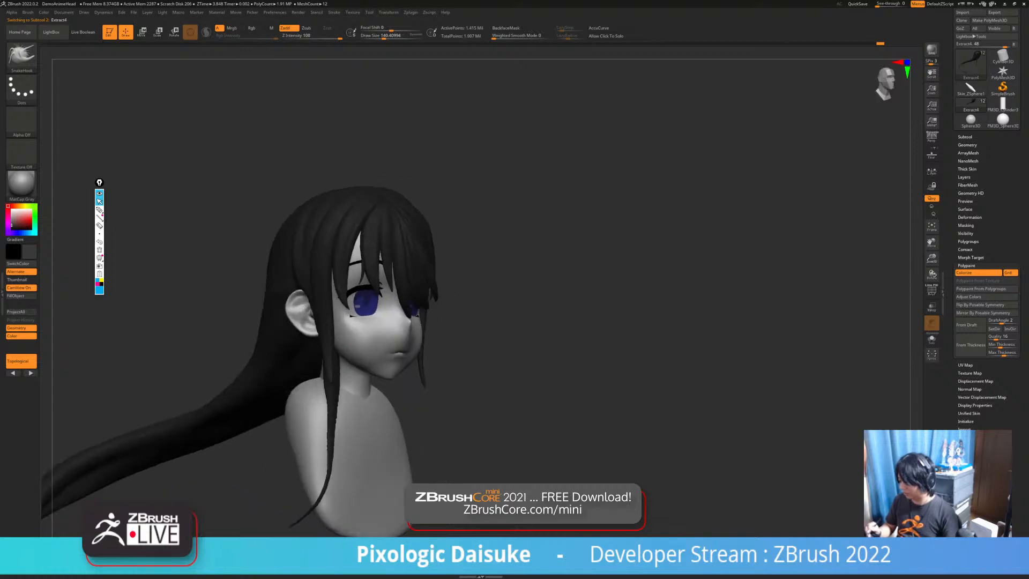
Select the front bangs subtool, enable Rgb, clear its mask and fill it with the dark hair color
{"action": "left_click", "coordinate": [330, 369], "text": "alt"}
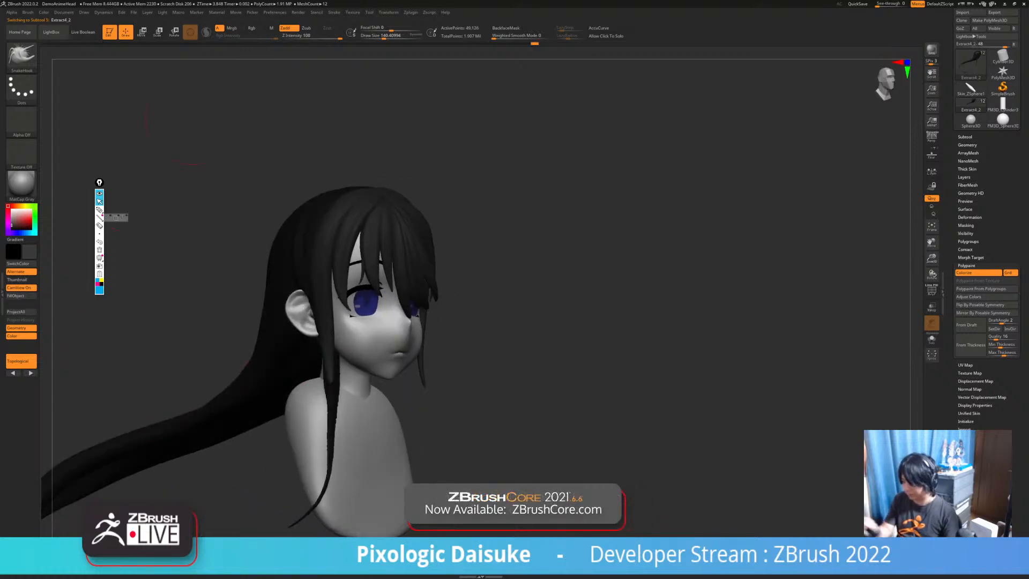
{"action": "left_click", "coordinate": [256, 29]}
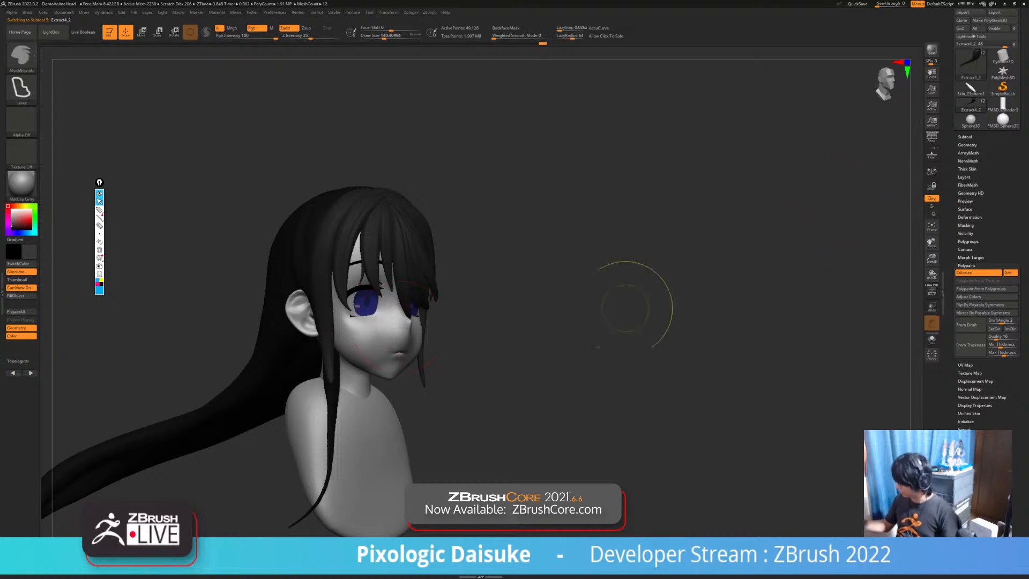
{"action": "left_click_drag", "start_coordinate": [680, 281], "coordinate": [586, 308], "text": "ctrl"}
{"action": "left_click", "coordinate": [21, 296]}
{"action": "left_click_drag", "start_coordinate": [214, 300], "coordinate": [161, 300], "text": "shift"}
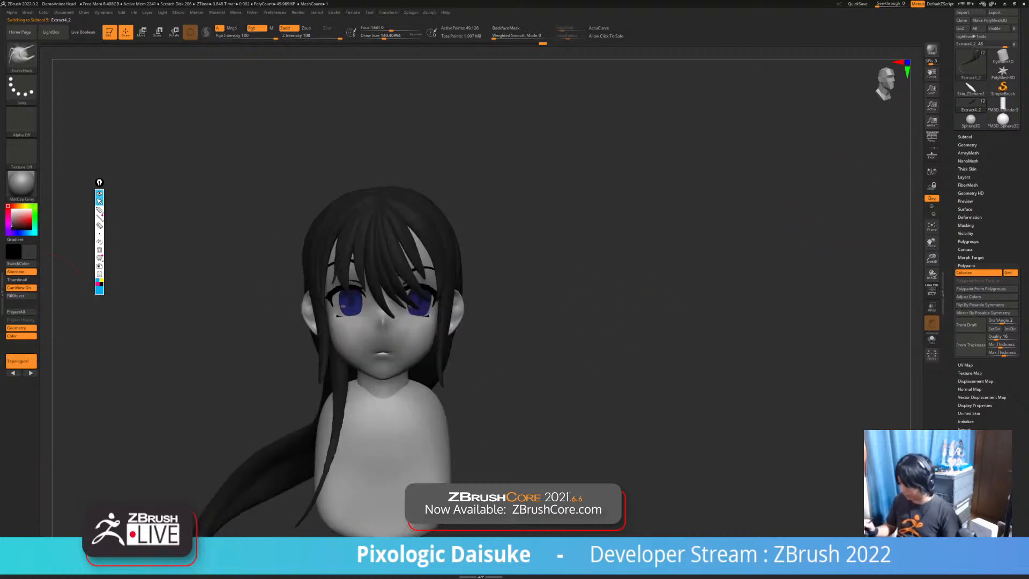
{"action": "right_click_drag", "start_coordinate": [339, 364], "coordinate": [326, 322], "text": "alt"}
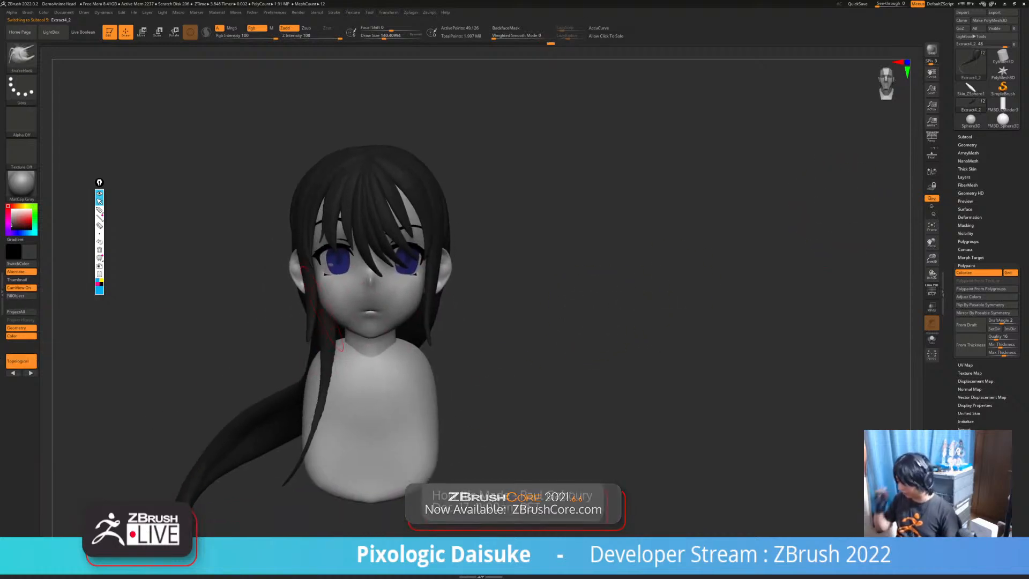
{"action": "left_click_drag", "start_coordinate": [521, 390], "coordinate": [549, 390]}
Insert a thin strand with the hair insert-mesh brush from the parting down toward the brow at the bangs' outer gap
{"action": "right_click_drag", "start_coordinate": [512, 393], "coordinate": [333, 337], "text": "ctrl"}
{"action": "left_click", "coordinate": [25, 60]}
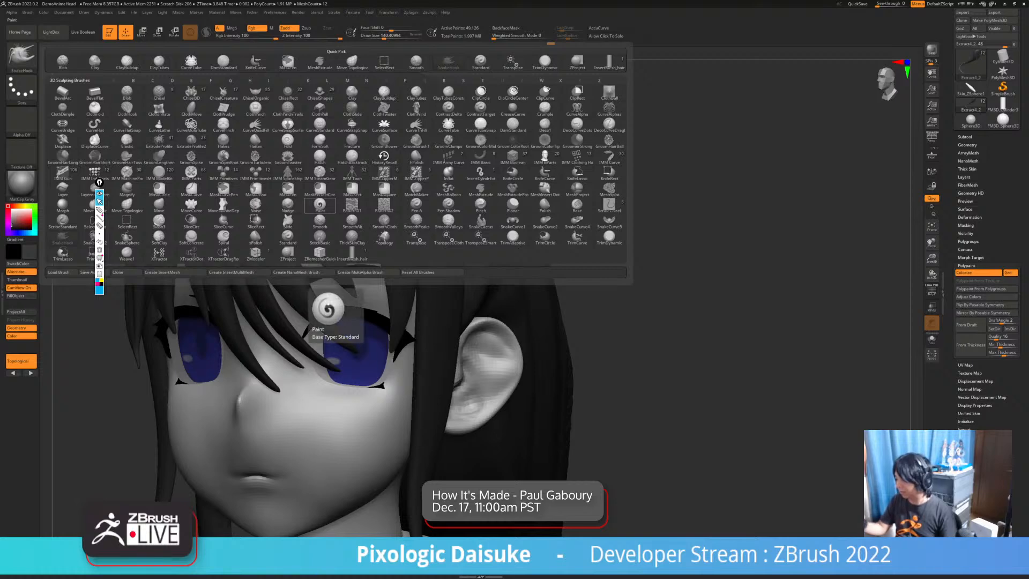
{"action": "left_click", "coordinate": [608, 63]}
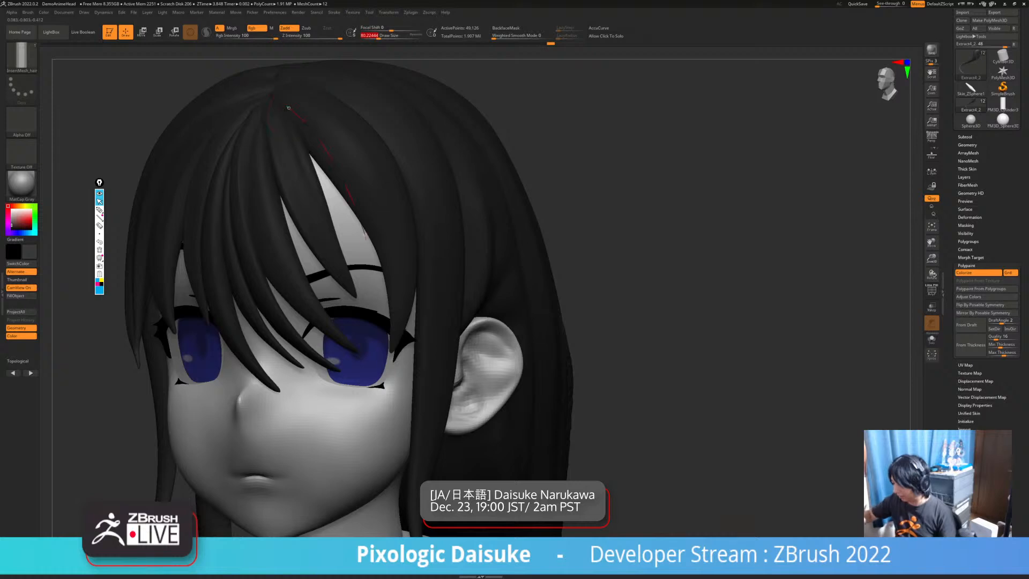
{"action": "left_click_drag", "start_coordinate": [345, 387], "coordinate": [341, 411]}
{"action": "key", "text": "ctrl+z"}
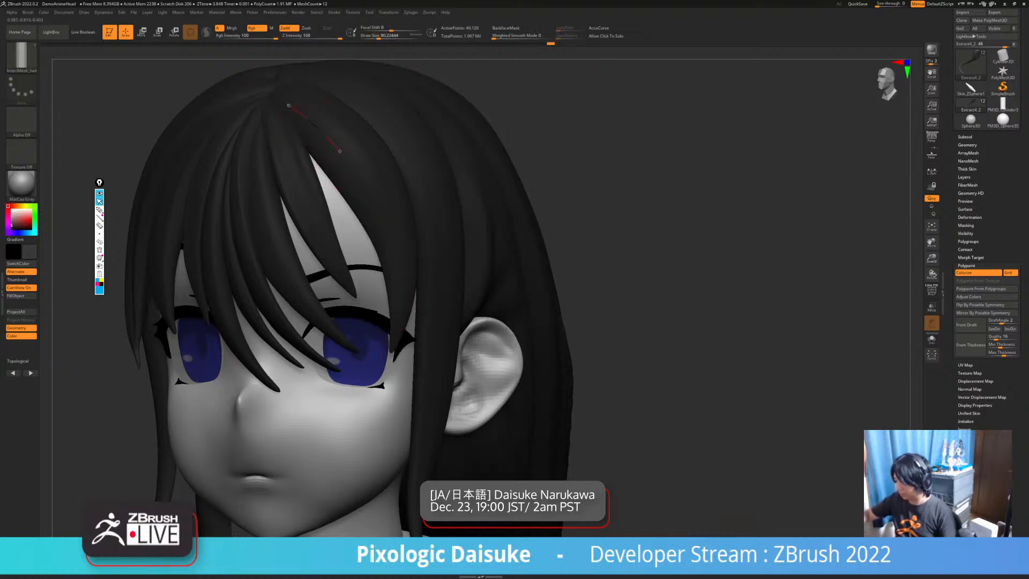
{"action": "left_click_drag", "start_coordinate": [379, 300], "coordinate": [379, 299]}
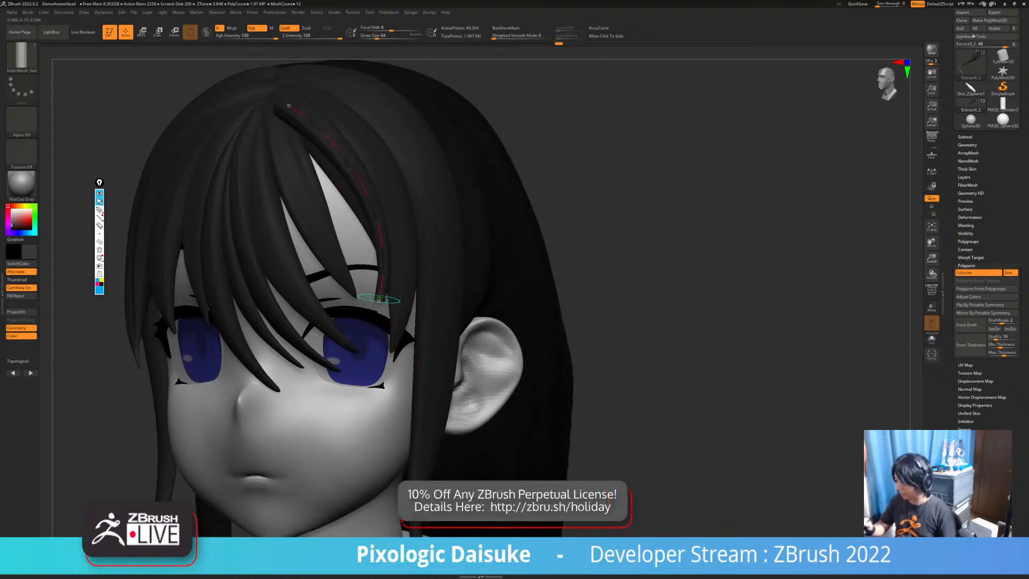
Reposition the newly inserted strand against the forehead with the Move gizmo, working from the side view
{"action": "right_click_drag", "start_coordinate": [475, 276], "coordinate": [346, 204]}
{"action": "key", "text": "b"}
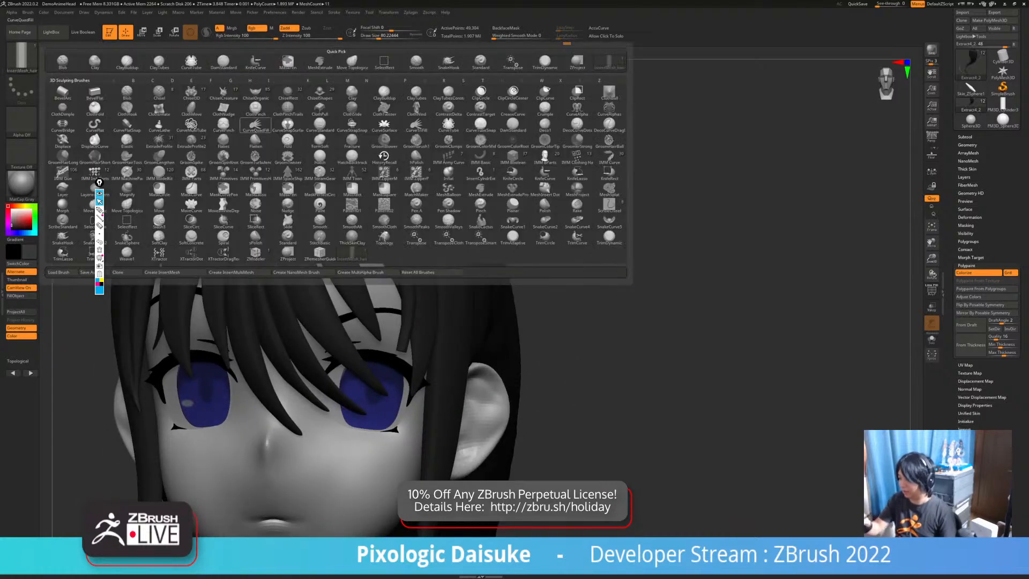
{"action": "key", "text": "w"}
{"action": "mouse_move", "coordinate": [616, 343]}
{"action": "right_mouse_down", "text": "ctrl"}
{"action": "mouse_move", "coordinate": [606, 300]}
{"action": "mouse_move", "coordinate": [478, 296]}
{"action": "right_mouse_up", "text": "ctrl"}
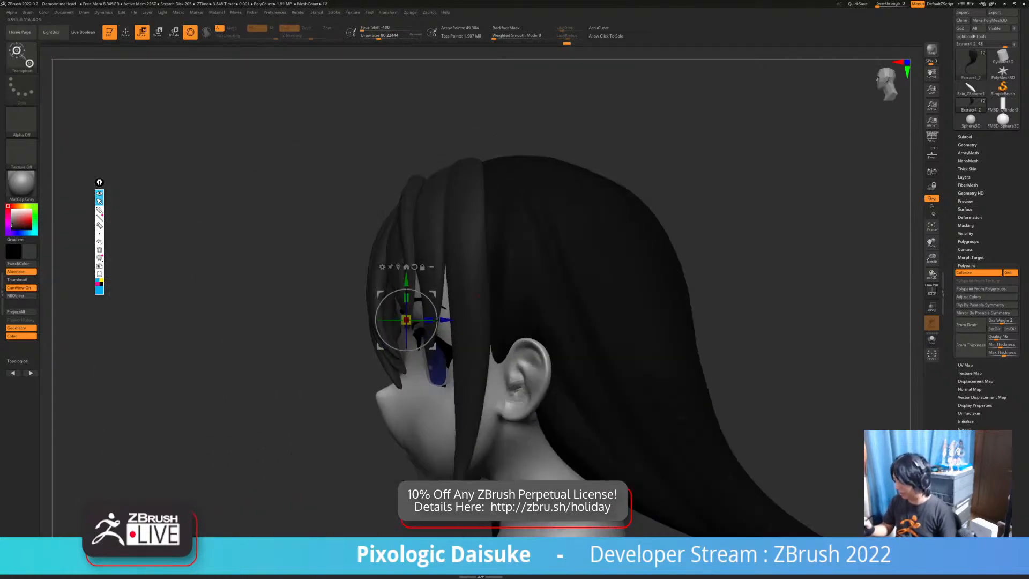
{"action": "left_click_drag", "start_coordinate": [433, 294], "coordinate": [445, 298]}
{"action": "right_click_drag", "start_coordinate": [441, 302], "coordinate": [564, 302]}
{"action": "right_click_drag", "start_coordinate": [440, 379], "coordinate": [443, 410], "text": "ctrl"}
Raise the gizmo's Focal Shift and adjust the strand's lower end with softened transformations
{"action": "left_click_drag", "start_coordinate": [363, 29], "coordinate": [409, 29]}
{"action": "right_click_drag", "start_coordinate": [433, 317], "coordinate": [384, 331]}
{"action": "left_click_drag", "start_coordinate": [395, 360], "coordinate": [392, 370]}
{"action": "right_click_drag", "start_coordinate": [391, 370], "coordinate": [432, 399]}
{"action": "left_click_drag", "start_coordinate": [367, 344], "coordinate": [352, 378]}
{"action": "right_click_drag", "start_coordinate": [352, 378], "coordinate": [331, 368], "text": "ctrl"}
{"action": "left_click_drag", "start_coordinate": [354, 367], "coordinate": [363, 373]}
{"action": "right_click_drag", "start_coordinate": [363, 373], "coordinate": [321, 442]}
Solo the bangs subtool and fill the unmasked strand with white
{"action": "left_click", "coordinate": [931, 339]}
{"action": "right_click_drag", "start_coordinate": [321, 442], "coordinate": [170, 351]}
{"action": "right_click_drag", "start_coordinate": [170, 350], "coordinate": [273, 305], "text": "alt"}
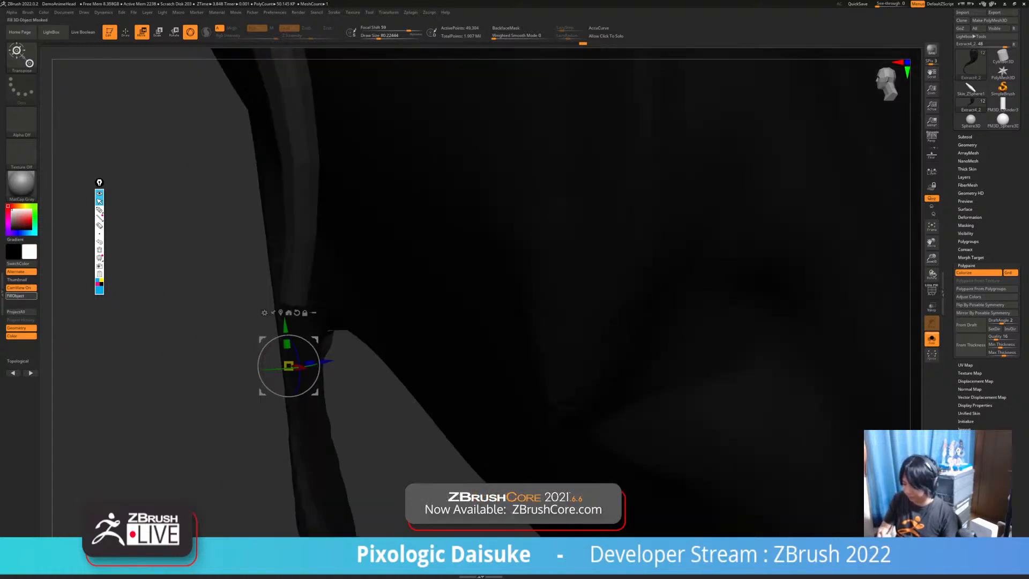
{"action": "left_click", "coordinate": [21, 296]}
{"action": "right_click_drag", "start_coordinate": [230, 375], "coordinate": [230, 356], "text": "ctrl"}
{"action": "right_click_drag", "start_coordinate": [230, 357], "coordinate": [298, 363]}
{"action": "left_click_drag", "start_coordinate": [450, 369], "coordinate": [431, 378]}
{"action": "right_click_drag", "start_coordinate": [535, 375], "coordinate": [536, 320], "text": "ctrl"}
{"action": "mouse_move", "coordinate": [312, 461]}
{"action": "left_mouse_down", "text": "ctrl"}
{"action": "mouse_move", "coordinate": [346, 323]}
{"action": "mouse_move", "coordinate": [532, 448]}
{"action": "mouse_move", "coordinate": [514, 482]}
{"action": "left_mouse_up", "text": "ctrl"}
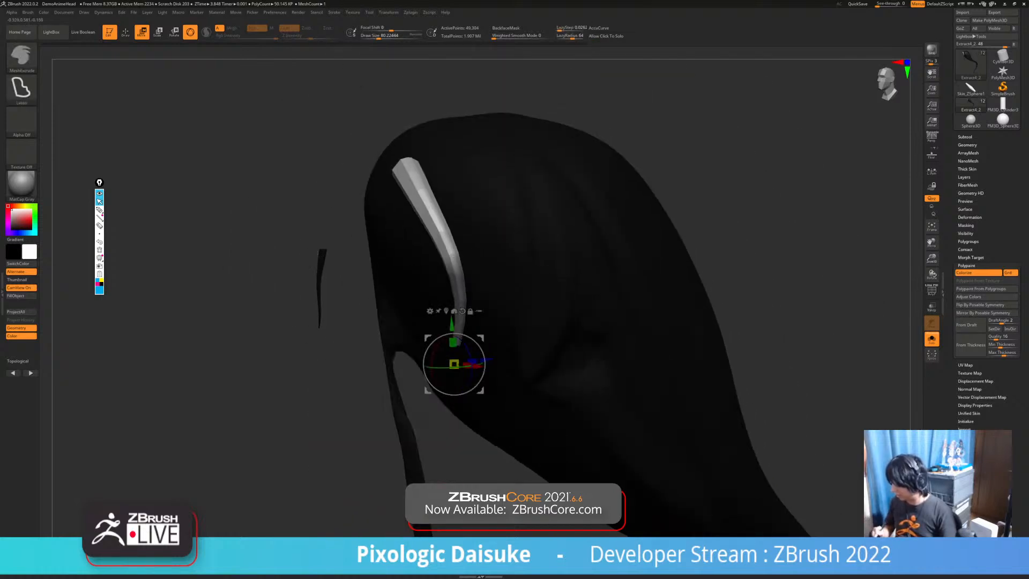
{"action": "left_click", "coordinate": [300, 376], "text": "ctrl"}
{"action": "right_click_drag", "start_coordinate": [300, 375], "coordinate": [300, 410], "text": "ctrl"}
{"action": "left_click_drag", "start_coordinate": [456, 369], "coordinate": [451, 372]}
{"action": "key", "text": "ctrl+z"}
{"action": "key", "text": "ctrl+z"}
{"action": "right_click_drag", "start_coordinate": [464, 382], "coordinate": [464, 351], "text": "ctrl"}
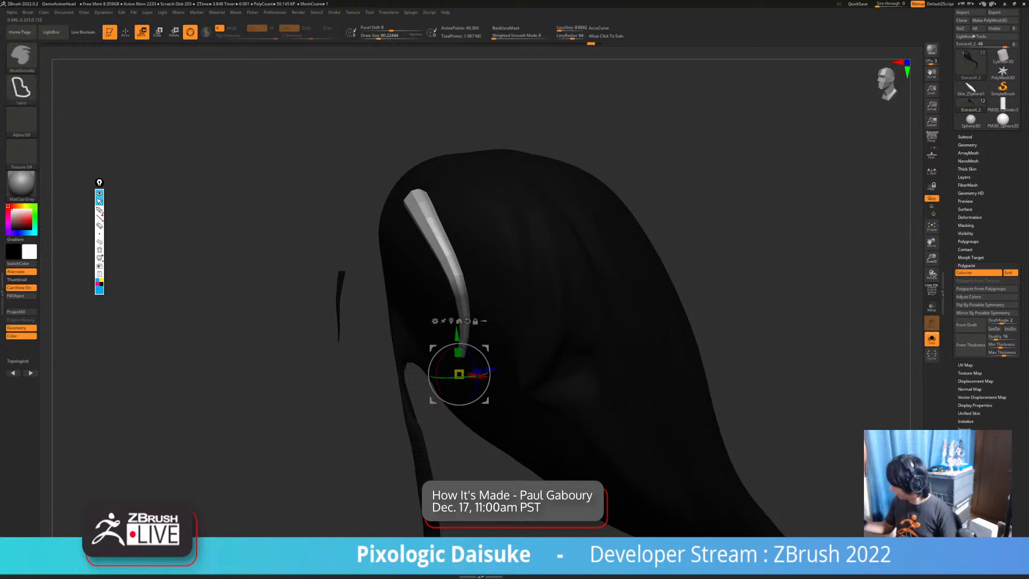
{"action": "key", "text": "ctrl+z"}
Expand the Polygroups settings and isolate the white strand by hiding all other hair polygroups
{"action": "left_click", "coordinate": [965, 225]}
{"action": "left_click", "coordinate": [965, 225]}
{"action": "left_click", "coordinate": [967, 241]}
{"action": "left_click", "coordinate": [458, 274]}
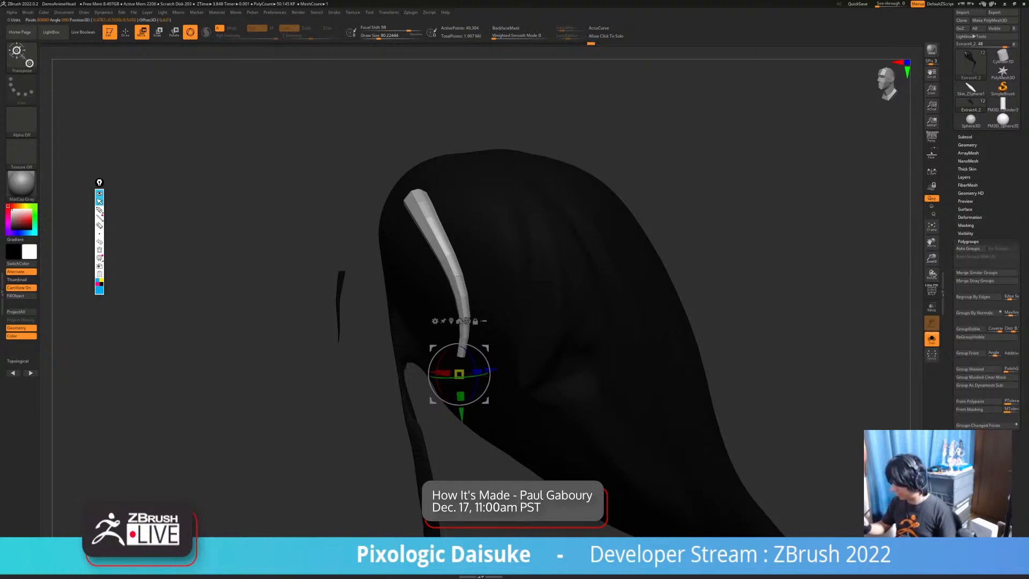
{"action": "key", "text": "q"}
{"action": "left_click", "coordinate": [459, 348], "text": "ctrl+shift"}
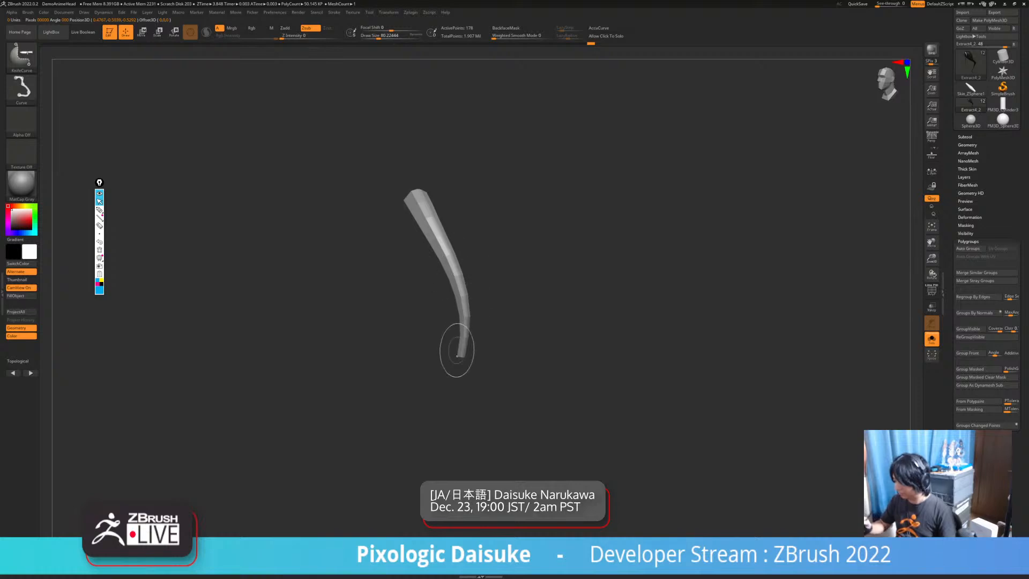
Mask all but the strand's lower tip, scale the tip down with an adjusted Focal Shift, and turn Solo off
{"action": "right_click_drag", "start_coordinate": [459, 350], "coordinate": [457, 369], "text": "ctrl"}
{"action": "left_click_drag", "start_coordinate": [414, 338], "coordinate": [518, 384], "text": "ctrl"}
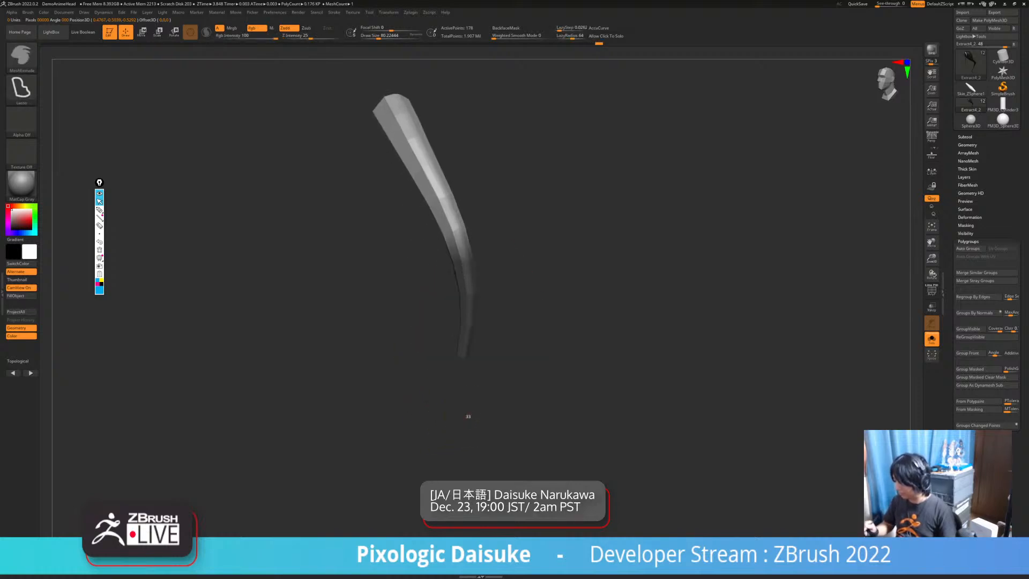
{"action": "left_click", "coordinate": [468, 416], "text": "ctrl"}
{"action": "key", "text": "w"}
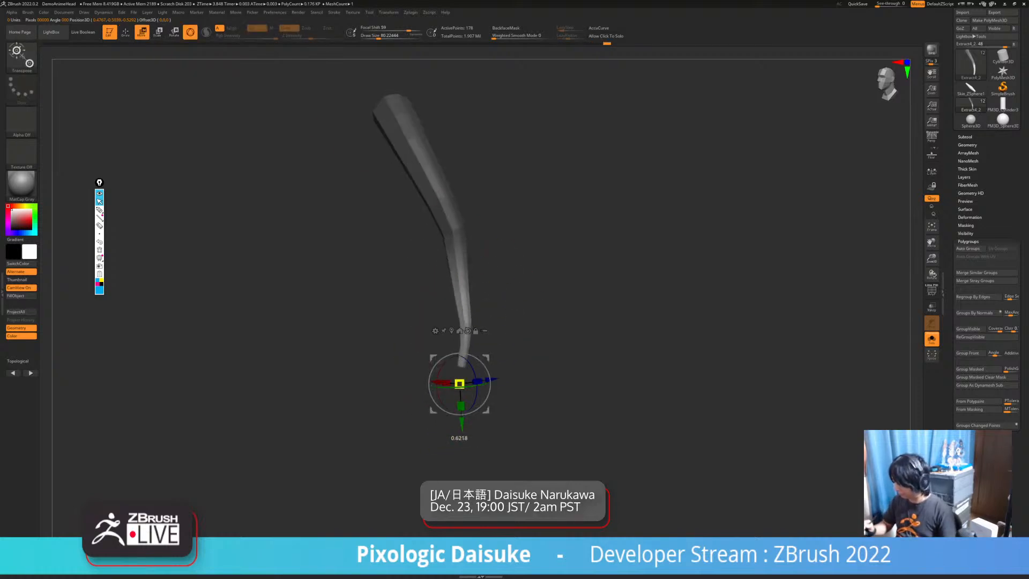
{"action": "mouse_move", "coordinate": [459, 383]}
{"action": "left_mouse_down"}
{"action": "mouse_move", "coordinate": [457, 360]}
{"action": "mouse_move", "coordinate": [455, 375]}
{"action": "left_mouse_up"}
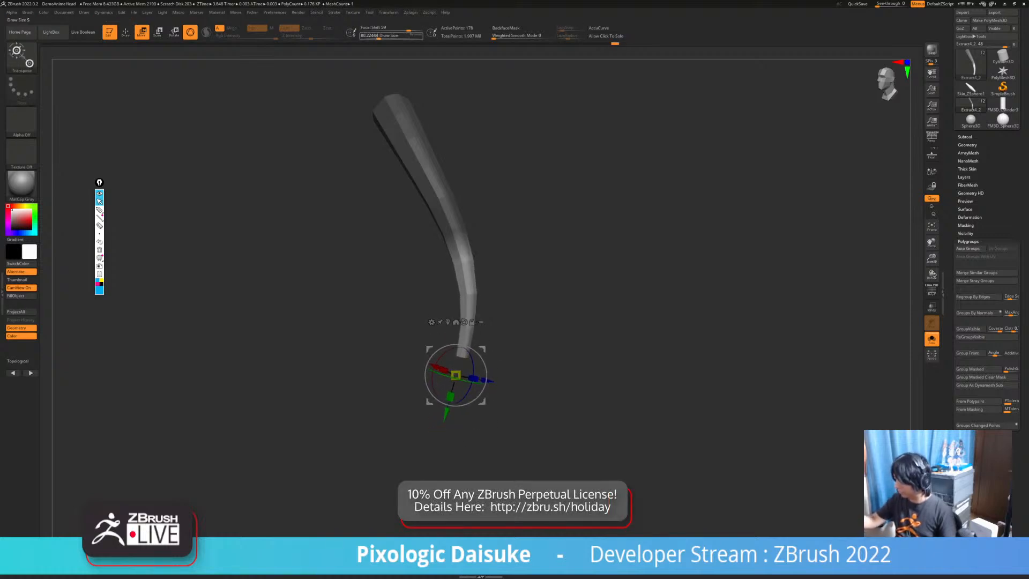
{"action": "left_click_drag", "start_coordinate": [414, 30], "coordinate": [412, 30]}
{"action": "left_click_drag", "start_coordinate": [455, 375], "coordinate": [455, 376]}
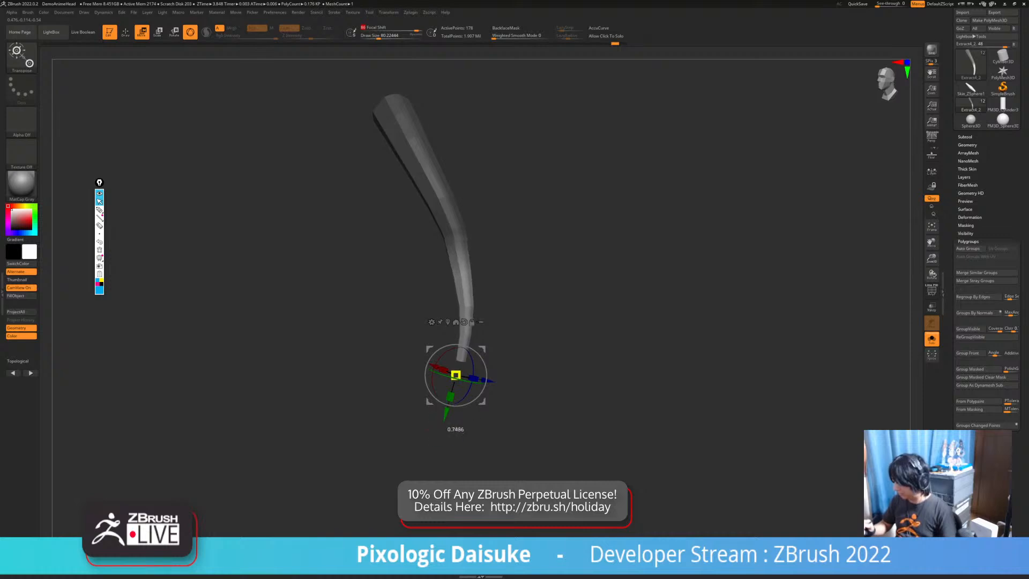
{"action": "mouse_move", "coordinate": [455, 428]}
{"action": "left_mouse_down"}
{"action": "mouse_move", "coordinate": [484, 429]}
{"action": "mouse_move", "coordinate": [466, 424]}
{"action": "left_mouse_up"}
{"action": "key", "text": "shift+alt+s"}
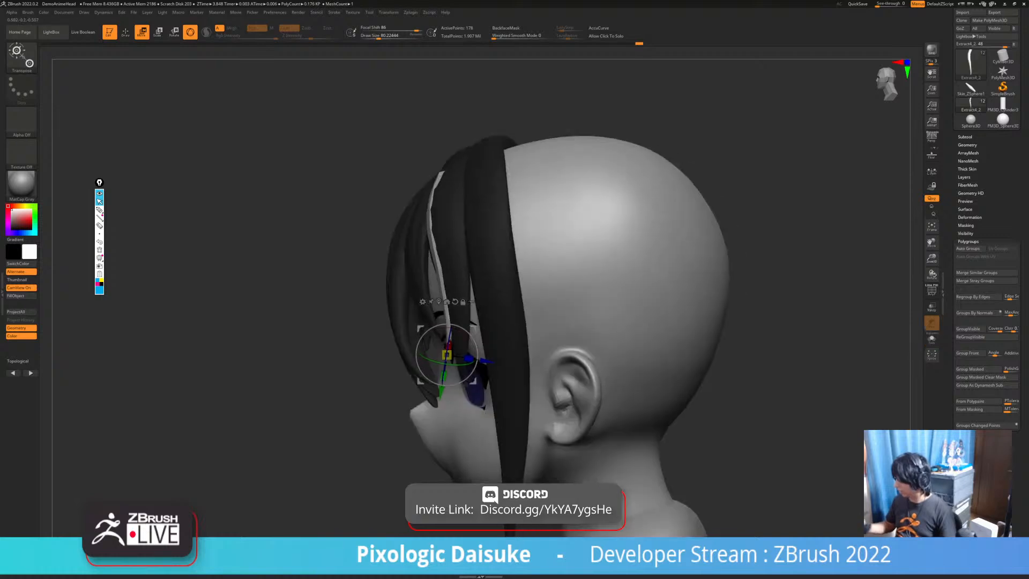
Switch to the SnakeHook brush with a draw size of about 233 and pull the strand's ends toward the parting and eye
{"action": "key", "text": "q"}
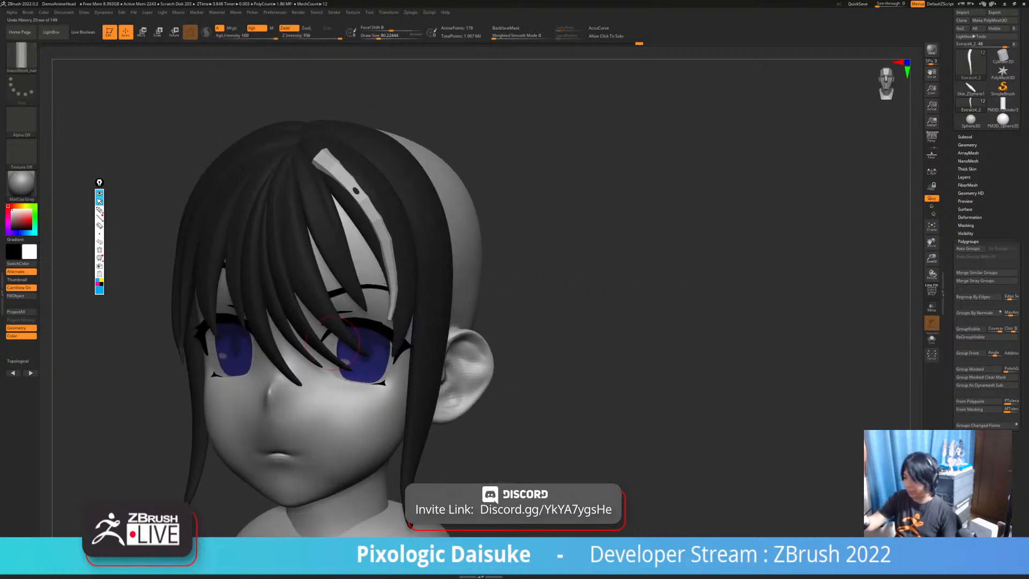
{"action": "key", "text": "b"}
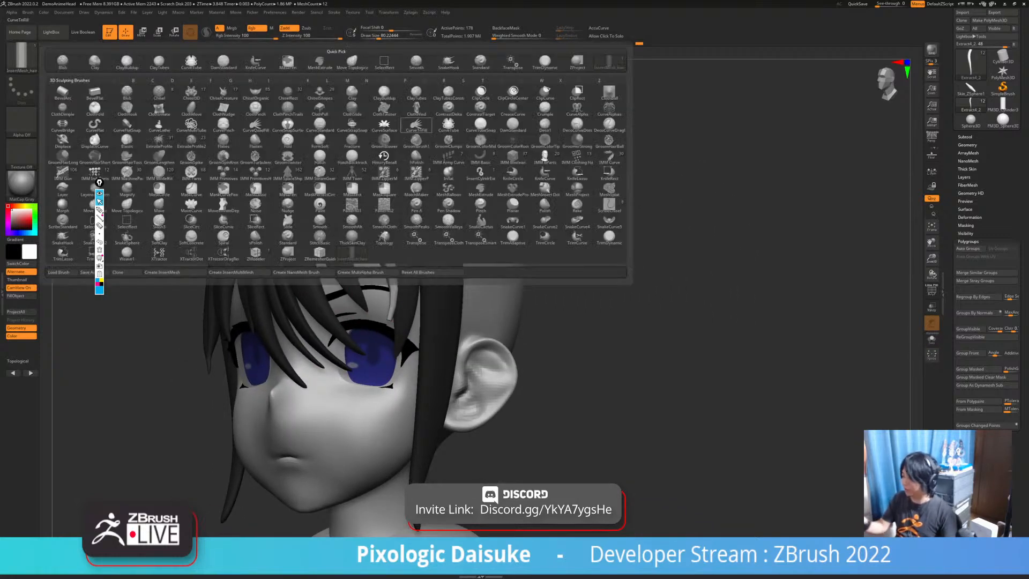
{"action": "key", "text": "s"}
{"action": "key", "text": "h"}
{"action": "left_click_drag", "start_coordinate": [399, 112], "coordinate": [316, 158]}
{"action": "right_click_drag", "start_coordinate": [316, 158], "coordinate": [215, 153]}
{"action": "right_click_drag", "start_coordinate": [317, 142], "coordinate": [349, 358]}
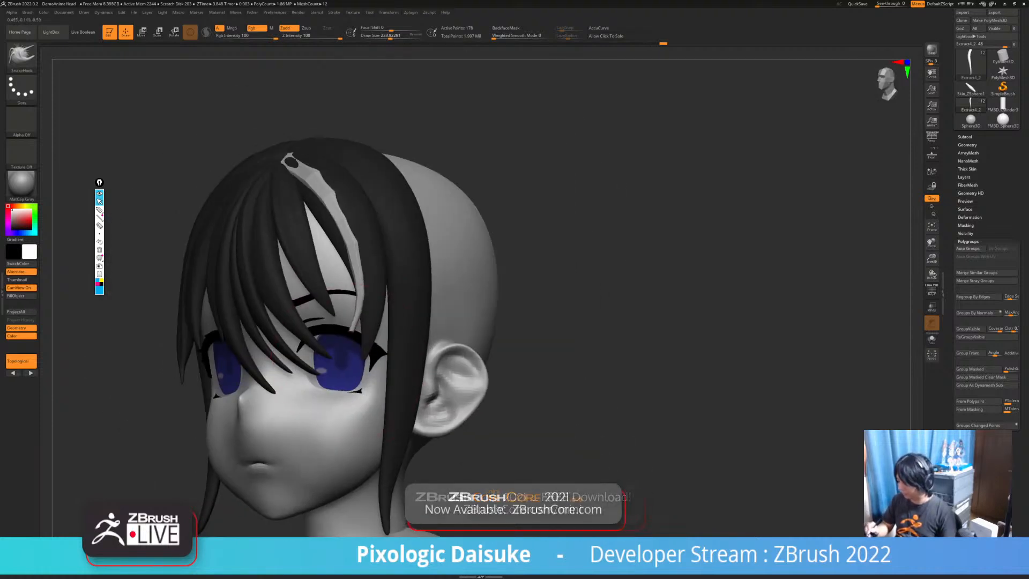
{"action": "key", "text": "shift"}
{"action": "left_click", "coordinate": [21, 361]}
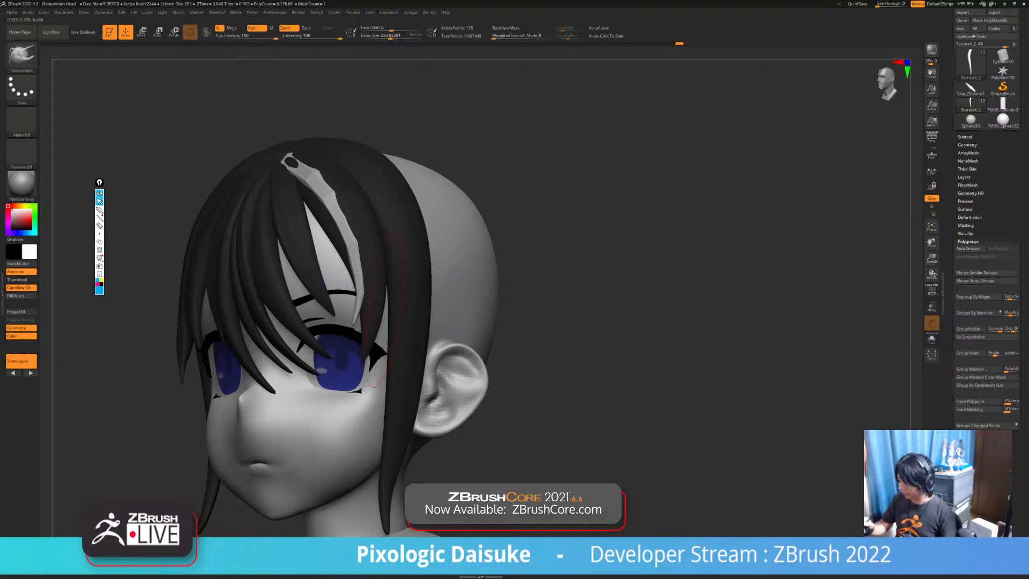
Separate the white strand from the other bangs as its own subtool with Split Hidden
{"action": "right_click_drag", "start_coordinate": [375, 244], "coordinate": [450, 226]}
{"action": "key", "text": "ctrl"}
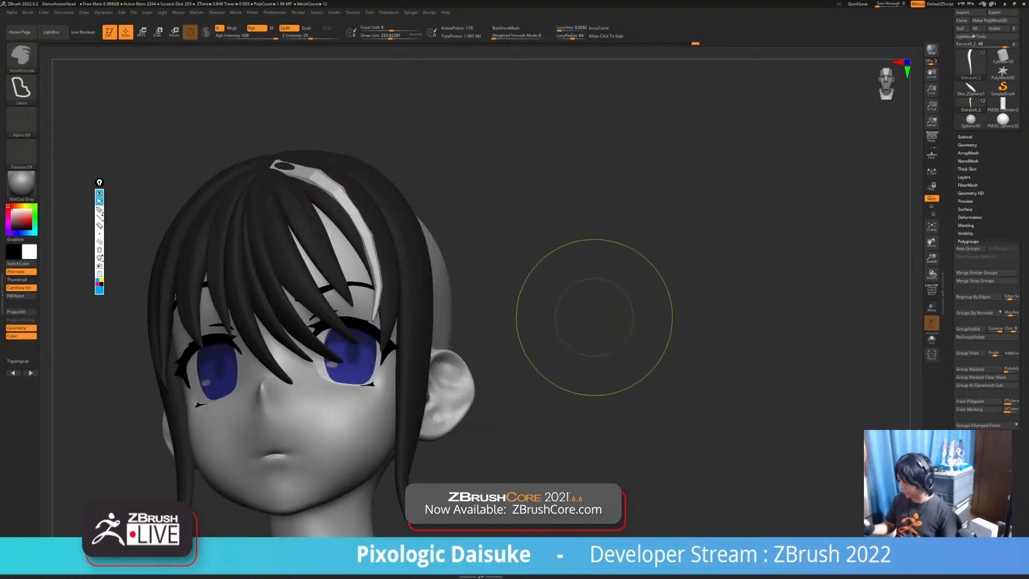
{"action": "left_click", "coordinate": [967, 144]}
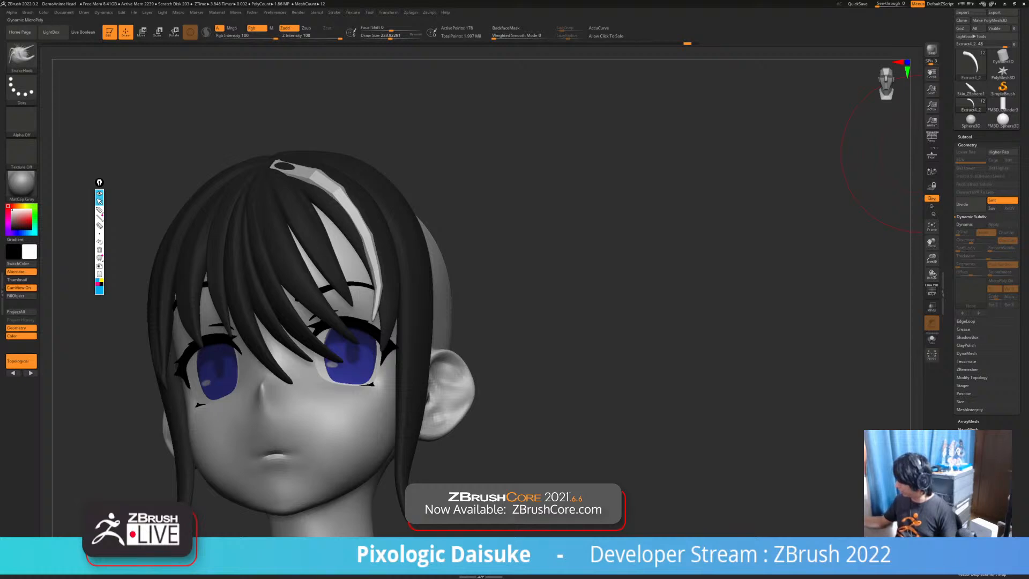
{"action": "left_click", "coordinate": [965, 136]}
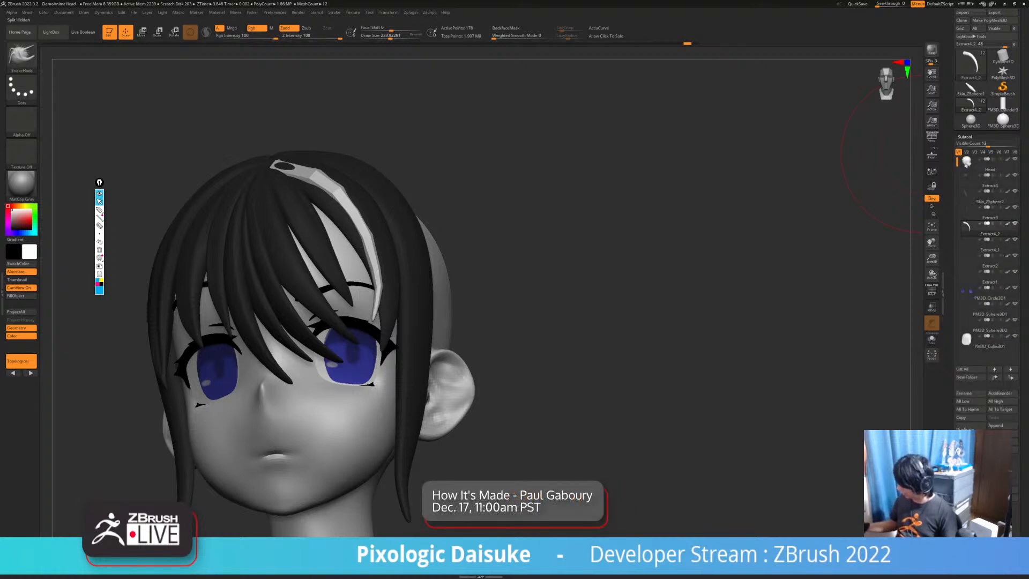
{"action": "right_click_drag", "start_coordinate": [387, 225], "coordinate": [380, 251]}
{"action": "key", "text": "ctrl"}
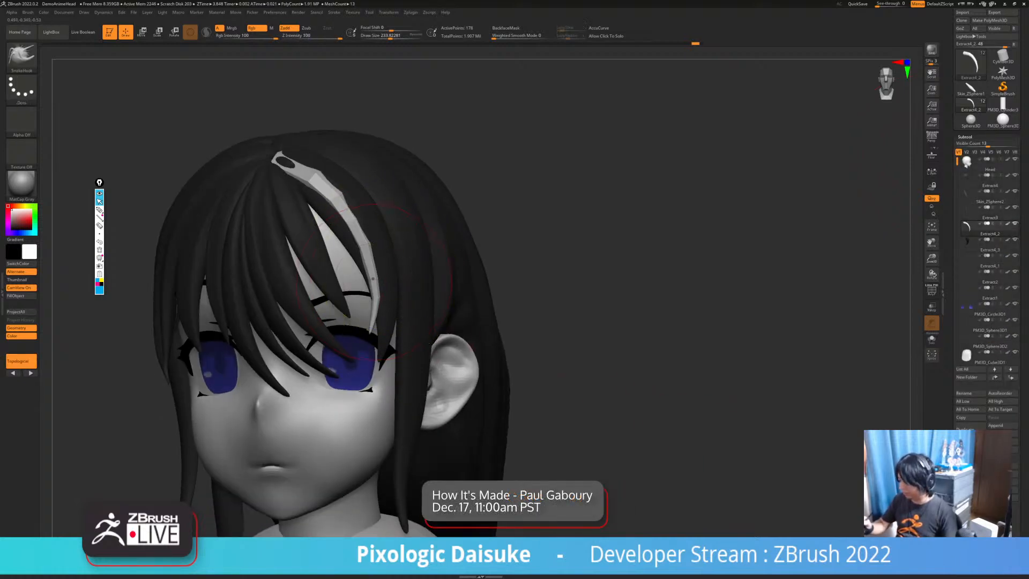
Subdivide the separated white strand three times
{"action": "key", "text": "ctrl+d"}
{"action": "key", "text": "ctrl+d"}
{"action": "key", "text": "ctrl+d"}
Pull the white strand's upper end and outer curve so it follows the neighboring bangs from the parting
{"action": "right_click_drag", "start_coordinate": [458, 363], "coordinate": [375, 366]}
{"action": "left_click_drag", "start_coordinate": [360, 217], "coordinate": [350, 217]}
{"action": "right_click_drag", "start_coordinate": [375, 102], "coordinate": [455, 112]}
{"action": "left_click_drag", "start_coordinate": [370, 152], "coordinate": [361, 150]}
{"action": "mouse_move", "coordinate": [407, 257]}
{"action": "right_mouse_down"}
{"action": "mouse_move", "coordinate": [417, 222]}
{"action": "mouse_move", "coordinate": [400, 228]}
{"action": "mouse_move", "coordinate": [417, 220]}
{"action": "mouse_move", "coordinate": [383, 214]}
{"action": "right_mouse_up"}
{"action": "left_click_drag", "start_coordinate": [398, 185], "coordinate": [390, 189]}
{"action": "mouse_move", "coordinate": [390, 203]}
{"action": "right_mouse_down"}
{"action": "mouse_move", "coordinate": [413, 209]}
{"action": "mouse_move", "coordinate": [408, 185]}
{"action": "mouse_move", "coordinate": [431, 289]}
{"action": "mouse_move", "coordinate": [429, 341]}
{"action": "right_mouse_up"}
{"action": "right_click_drag", "start_coordinate": [430, 341], "coordinate": [430, 399], "text": "alt"}
Carve along the lower half of the white strand with the DamStandard brush and subdivide the strand once more
{"action": "key", "text": "b"}
{"action": "key", "text": "d"}
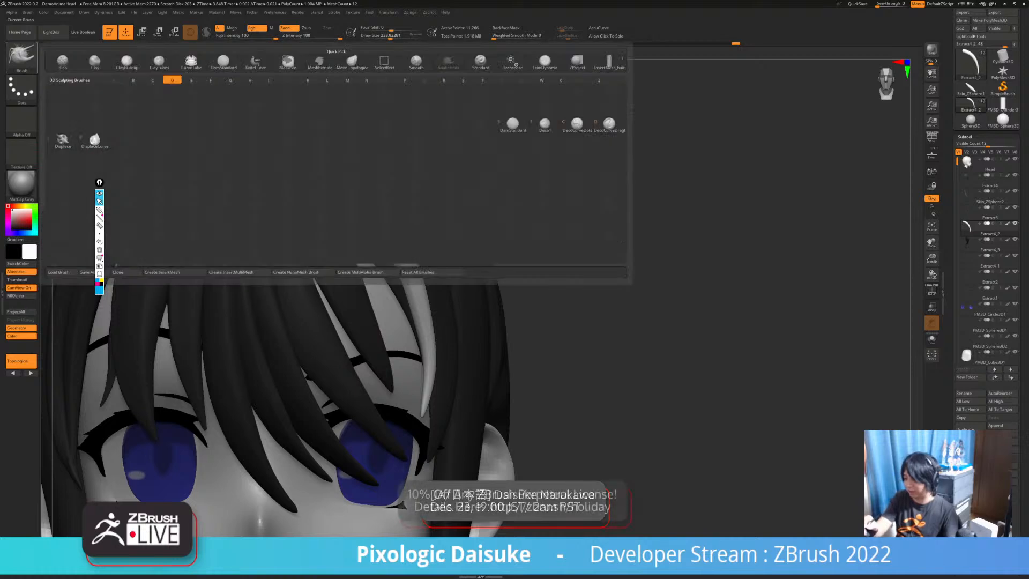
{"action": "key", "text": "s"}
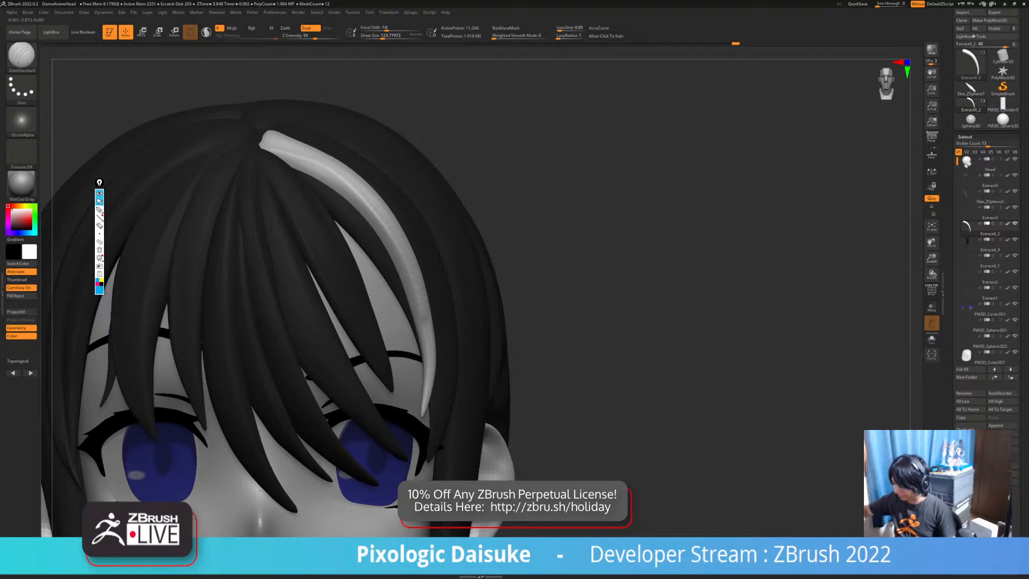
{"action": "left_click_drag", "start_coordinate": [427, 316], "coordinate": [430, 378]}
{"action": "key", "text": "ctrl+d"}
Smooth the upper part of the white strand toward the parting
{"action": "left_click_drag", "start_coordinate": [343, 187], "coordinate": [282, 146], "text": "shift"}
{"action": "right_click_drag", "start_coordinate": [302, 96], "coordinate": [269, 132]}
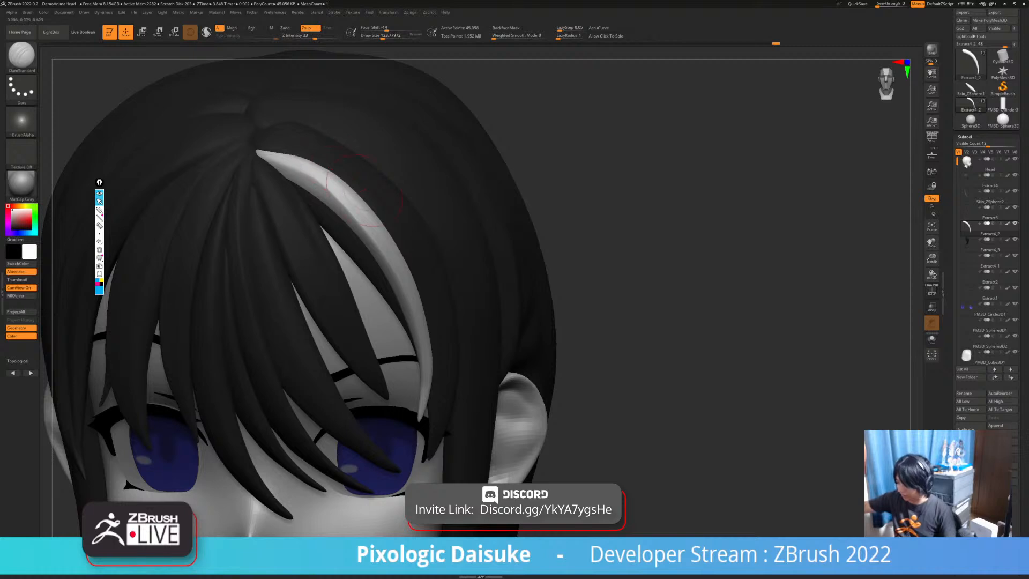
{"action": "left_click_drag", "start_coordinate": [332, 186], "coordinate": [281, 158], "text": "shift"}
{"action": "right_click_drag", "start_coordinate": [295, 201], "coordinate": [292, 167]}
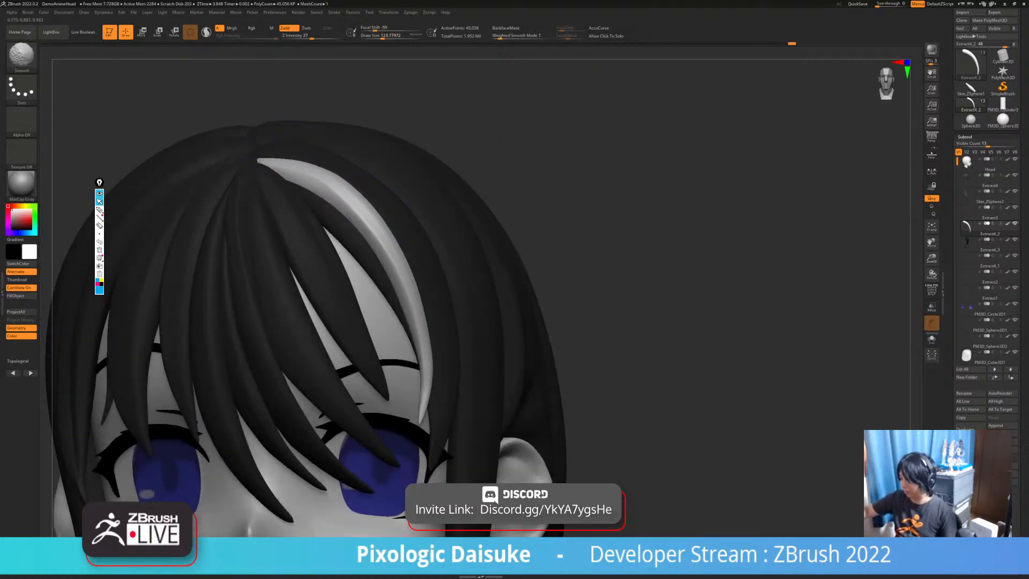
Smooth the white strand along its whole length down to the tip
{"action": "left_click_drag", "start_coordinate": [316, 174], "coordinate": [426, 369], "text": "shift"}
{"action": "mouse_move", "coordinate": [407, 367]}
{"action": "right_mouse_down"}
{"action": "mouse_move", "coordinate": [439, 364]}
{"action": "mouse_move", "coordinate": [452, 330]}
{"action": "mouse_move", "coordinate": [420, 311]}
{"action": "right_mouse_up"}
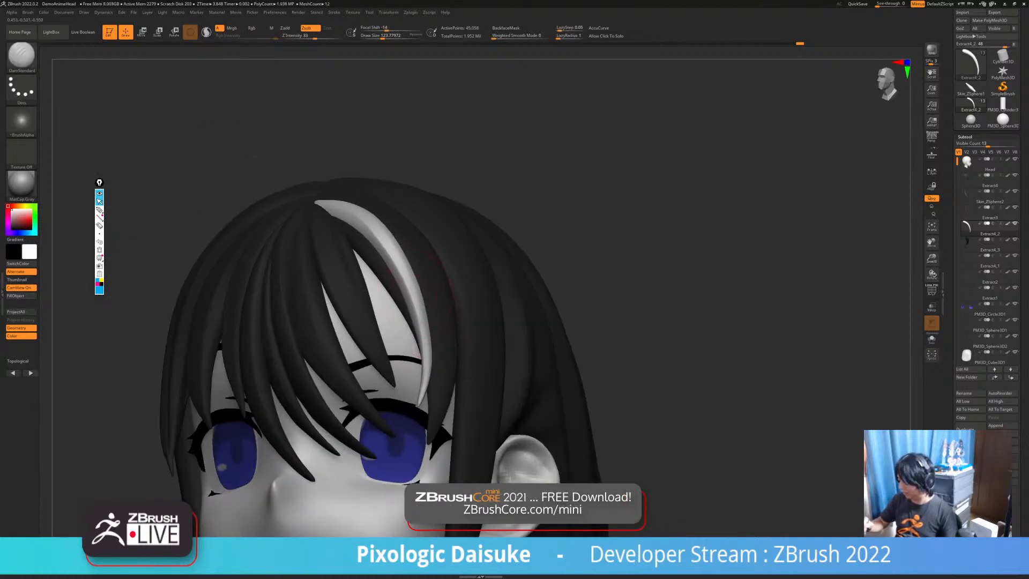
{"action": "key", "text": "shift"}
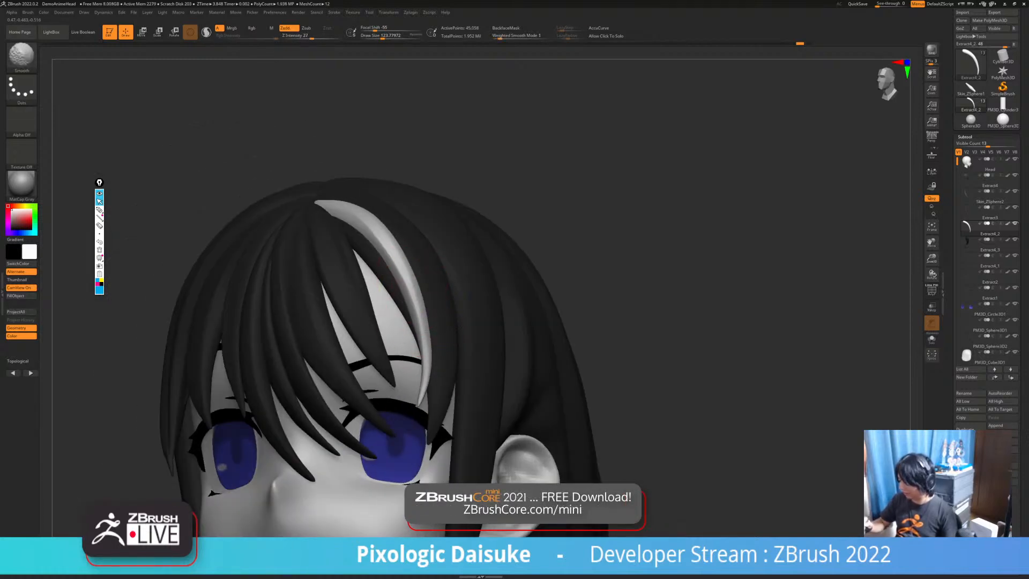
{"action": "left_click_drag", "start_coordinate": [427, 332], "coordinate": [418, 400], "text": "shift"}
Reshape the middle and tip of the white strand with the SnakeHook brush at a draw size of about 292
{"action": "key", "text": "b"}
{"action": "left_click", "coordinate": [449, 61]}
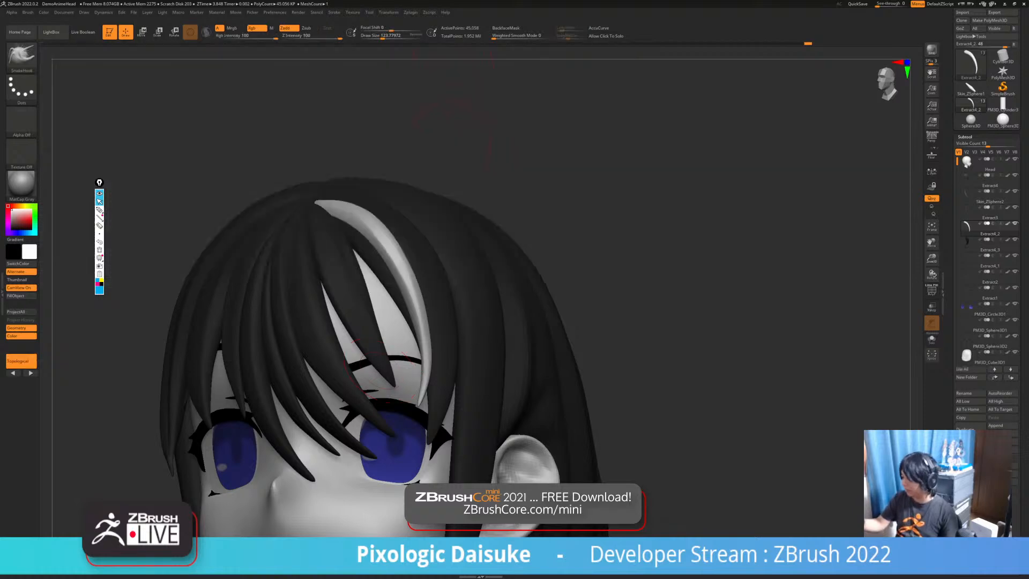
{"action": "mouse_move", "coordinate": [419, 281]}
{"action": "right_mouse_down", "text": "alt"}
{"action": "mouse_move", "coordinate": [395, 227]}
{"action": "mouse_move", "coordinate": [371, 216]}
{"action": "right_mouse_up", "text": "alt"}
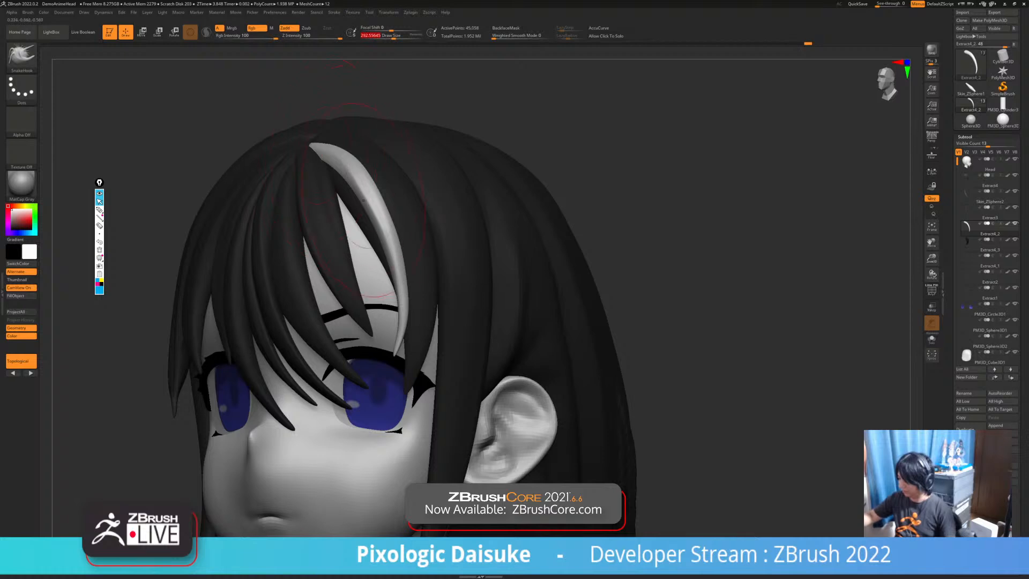
{"action": "left_click_drag", "start_coordinate": [389, 260], "coordinate": [395, 262]}
{"action": "left_click_drag", "start_coordinate": [373, 208], "coordinate": [382, 203]}
{"action": "right_click_drag", "start_coordinate": [383, 225], "coordinate": [429, 228]}
{"action": "left_click_drag", "start_coordinate": [401, 296], "coordinate": [405, 294]}
{"action": "right_click_drag", "start_coordinate": [405, 295], "coordinate": [328, 298]}
{"action": "left_click_drag", "start_coordinate": [403, 351], "coordinate": [399, 364]}
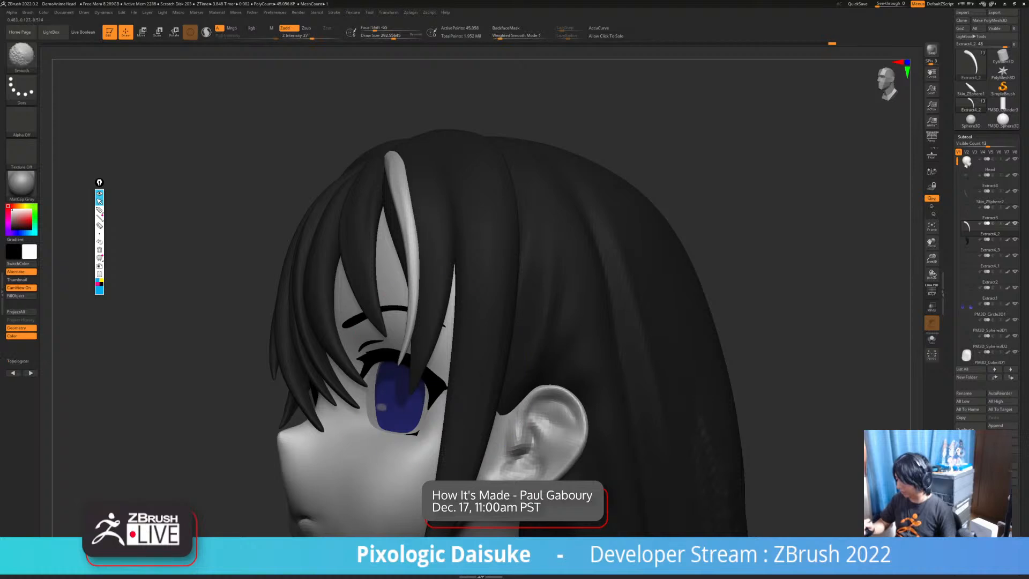
Pull the upper arc and root of the white strand so they sit along the hair at the parting
{"action": "right_click_drag", "start_coordinate": [394, 263], "coordinate": [455, 295]}
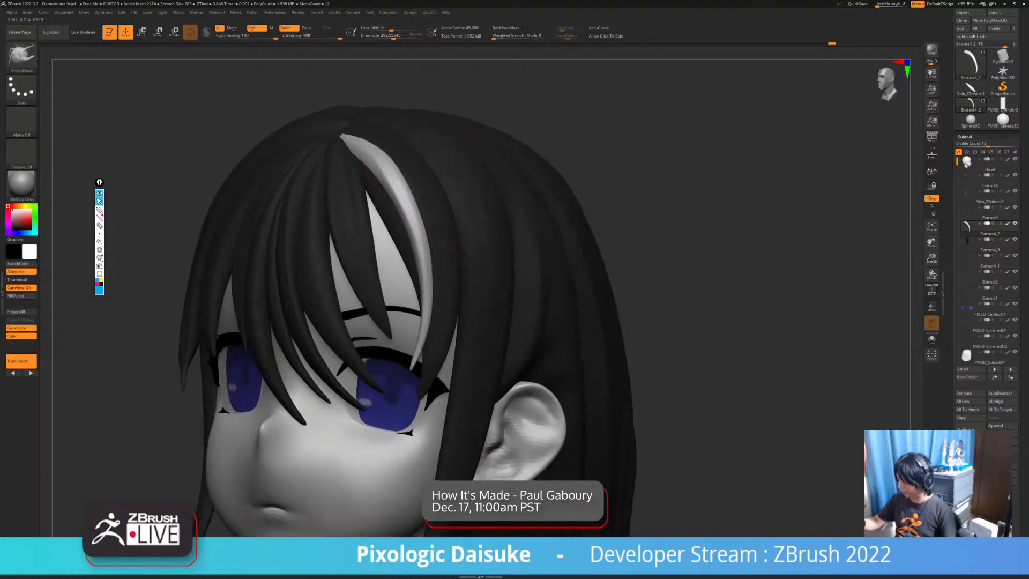
{"action": "left_click_drag", "start_coordinate": [398, 182], "coordinate": [407, 174]}
{"action": "right_click_drag", "start_coordinate": [373, 149], "coordinate": [445, 152]}
{"action": "left_click_drag", "start_coordinate": [395, 146], "coordinate": [393, 152]}
{"action": "right_click_drag", "start_coordinate": [428, 155], "coordinate": [394, 153]}
{"action": "left_click_drag", "start_coordinate": [437, 184], "coordinate": [430, 188]}
Fill the white bang strand with red
{"action": "mouse_move", "coordinate": [437, 225]}
{"action": "right_mouse_down", "text": "ctrl"}
{"action": "mouse_move", "coordinate": [418, 188]}
{"action": "mouse_move", "coordinate": [456, 230]}
{"action": "right_mouse_up", "text": "ctrl"}
{"action": "right_click_drag", "start_coordinate": [456, 300], "coordinate": [449, 365], "text": "ctrl"}
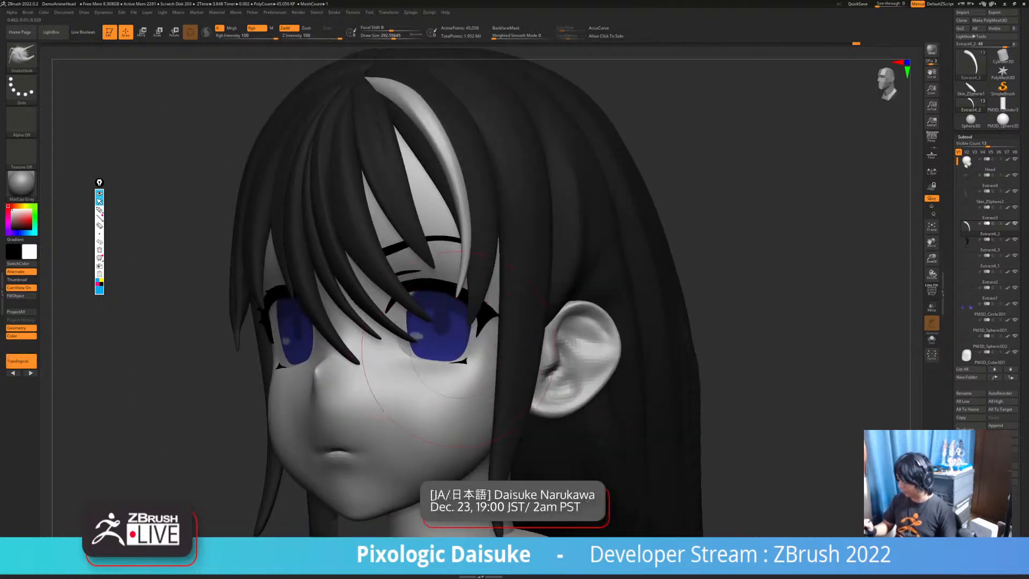
{"action": "key", "text": "shift"}
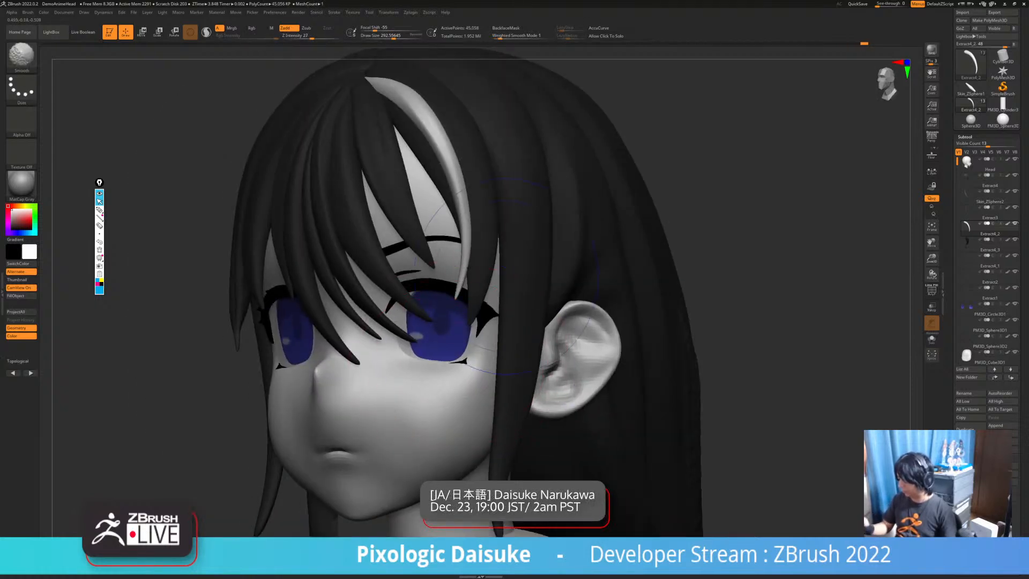
{"action": "right_click_drag", "start_coordinate": [503, 279], "coordinate": [485, 284]}
{"action": "right_click_drag", "start_coordinate": [485, 284], "coordinate": [482, 244], "text": "ctrl"}
{"action": "mouse_move", "coordinate": [483, 321]}
{"action": "right_mouse_down"}
{"action": "mouse_move", "coordinate": [528, 359]}
{"action": "mouse_move", "coordinate": [402, 372]}
{"action": "right_mouse_up"}
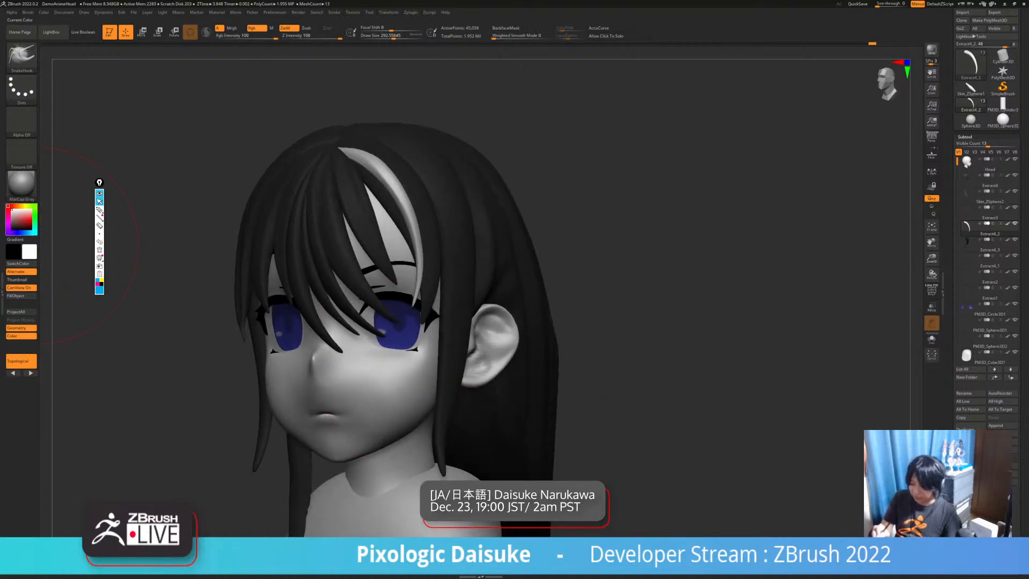
{"action": "left_click", "coordinate": [21, 296]}
{"action": "right_click_drag", "start_coordinate": [491, 336], "coordinate": [455, 335]}
{"action": "right_click_drag", "start_coordinate": [455, 335], "coordinate": [456, 257], "text": "ctrl"}
{"action": "right_click_drag", "start_coordinate": [562, 340], "coordinate": [595, 327]}
{"action": "mouse_move", "coordinate": [573, 369]}
{"action": "right_mouse_down"}
{"action": "mouse_move", "coordinate": [466, 372]}
{"action": "mouse_move", "coordinate": [566, 376]}
{"action": "mouse_move", "coordinate": [589, 392]}
{"action": "mouse_move", "coordinate": [577, 406]}
{"action": "right_mouse_up"}
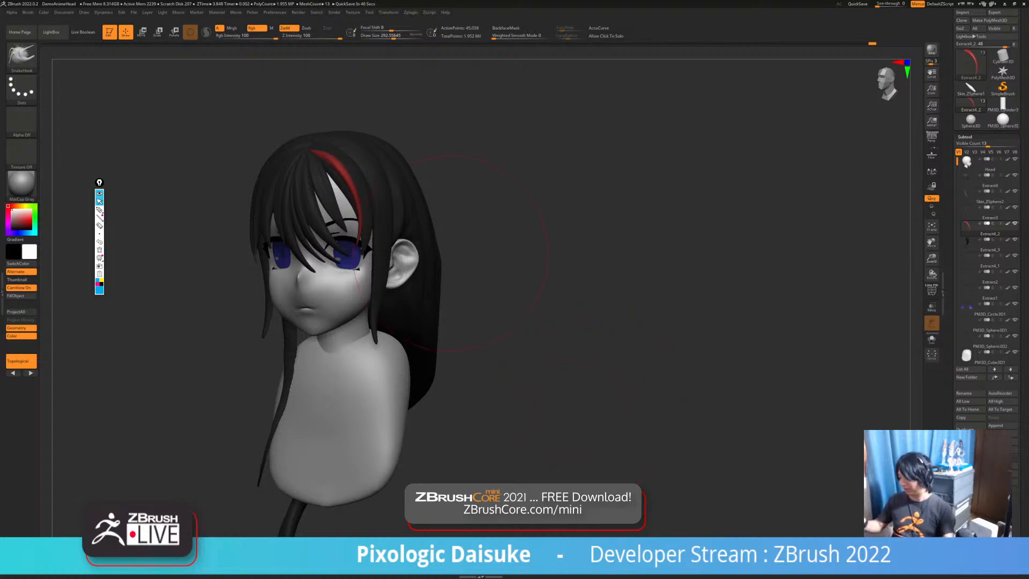
Inspect the long back hair around the head and remove the arrow annotation sketched beside it
{"action": "left_click_drag", "start_coordinate": [508, 365], "coordinate": [332, 369]}
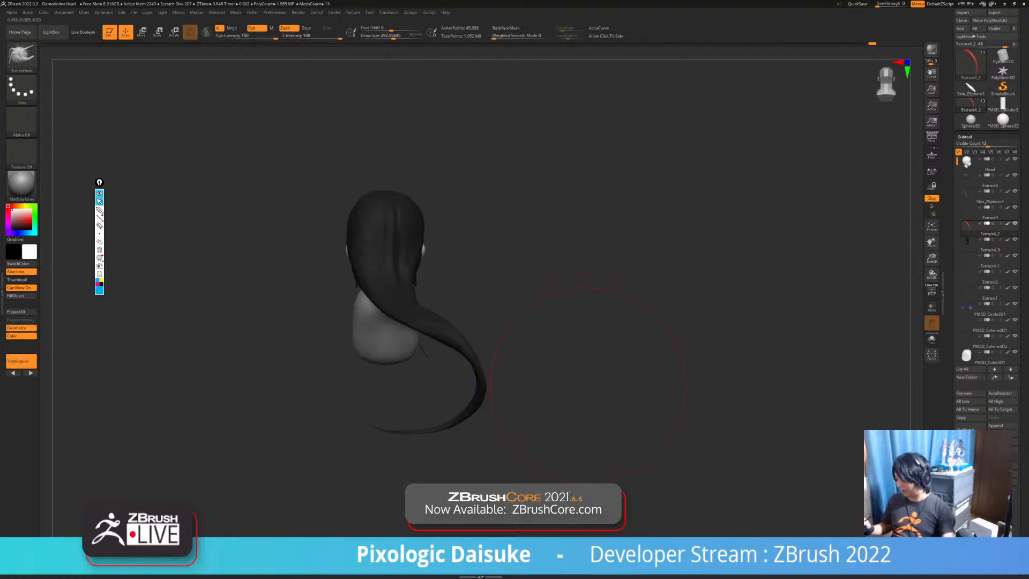
{"action": "left_click_drag", "start_coordinate": [588, 381], "coordinate": [498, 383]}
{"action": "mouse_move", "coordinate": [515, 393]}
{"action": "right_mouse_down", "text": "ctrl"}
{"action": "mouse_move", "coordinate": [562, 410]}
{"action": "mouse_move", "coordinate": [508, 403]}
{"action": "right_mouse_up", "text": "ctrl"}
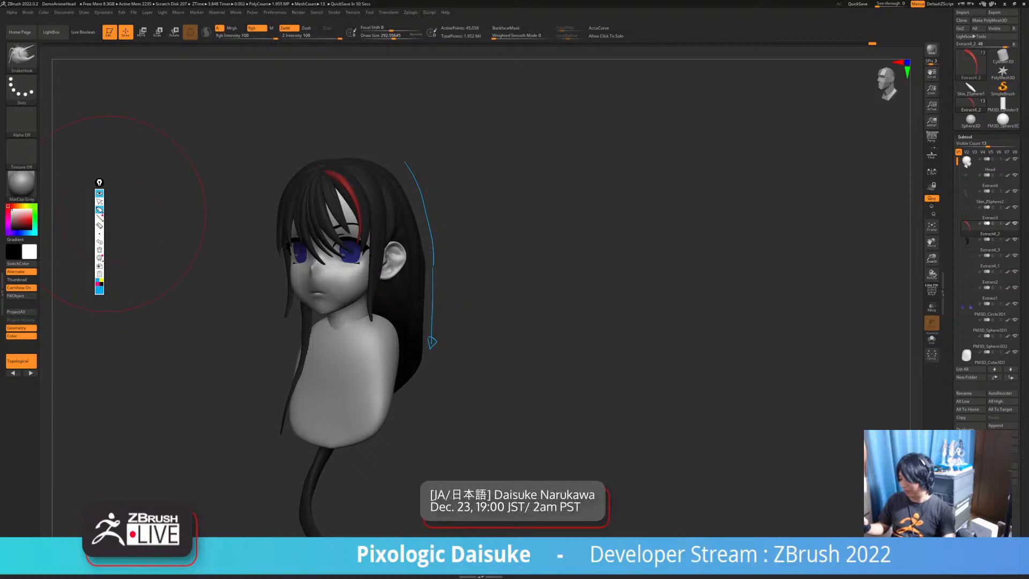
{"action": "key", "text": "ctrl+z"}
{"action": "key", "text": "ctrl+z"}
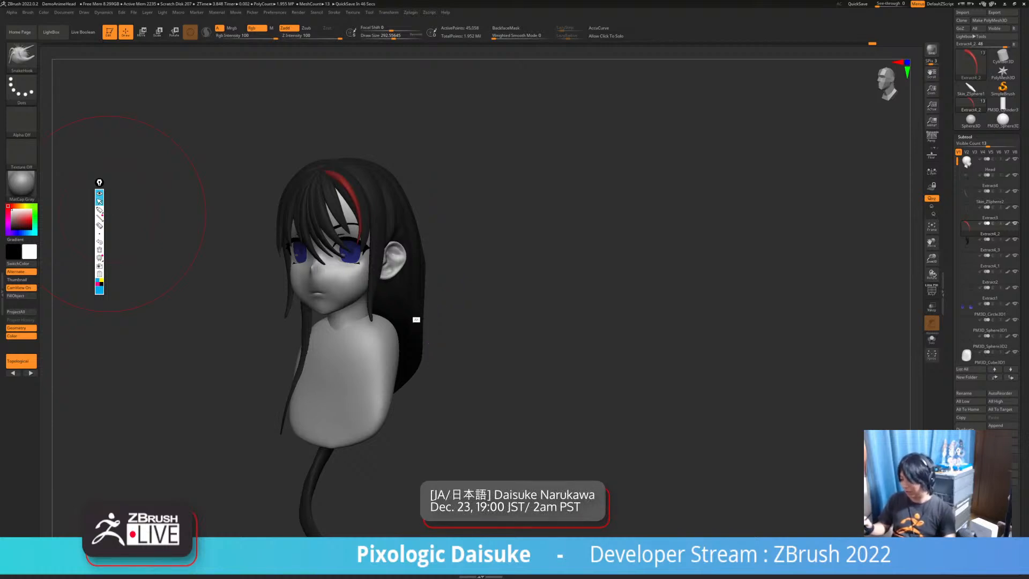
Make the long back hair the active subtool and choose the SnakeHook brush with a draw size of about 222
{"action": "left_click", "coordinate": [412, 311], "text": "alt"}
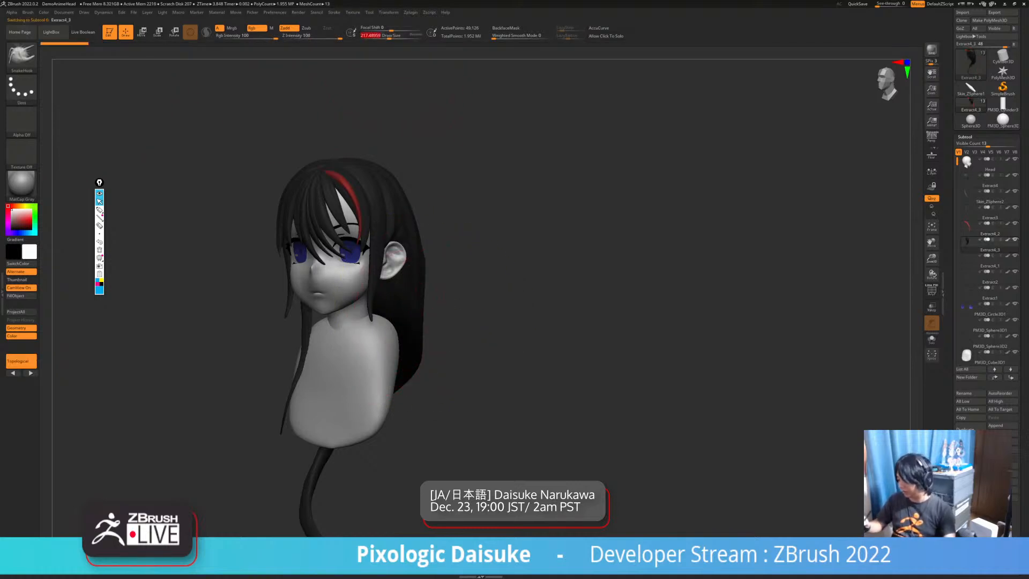
{"action": "mouse_move", "coordinate": [428, 262]}
{"action": "right_mouse_down", "text": "ctrl"}
{"action": "mouse_move", "coordinate": [432, 302]}
{"action": "mouse_move", "coordinate": [423, 268]}
{"action": "right_mouse_up", "text": "ctrl"}
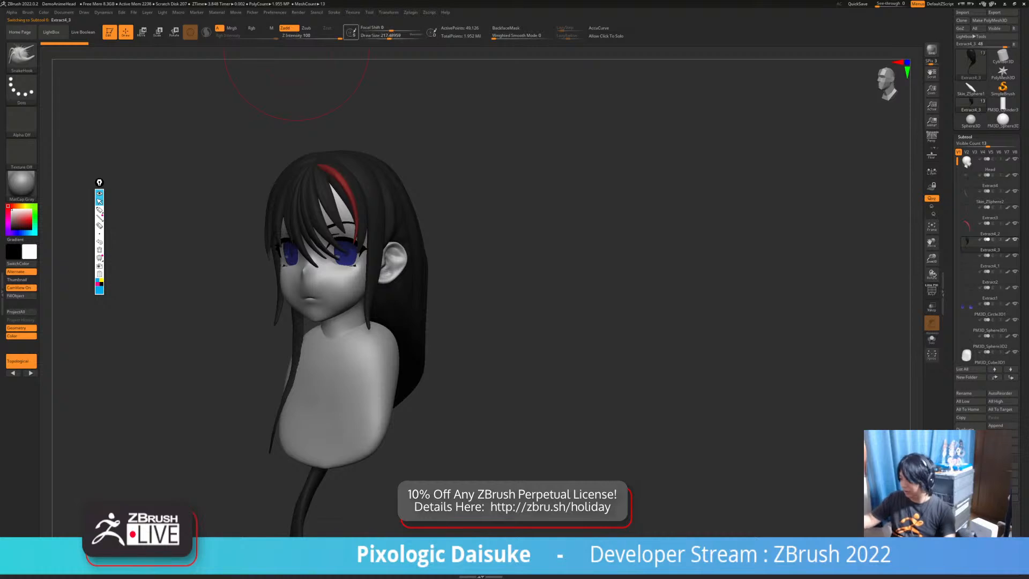
{"action": "right_click_drag", "start_coordinate": [509, 313], "coordinate": [461, 308]}
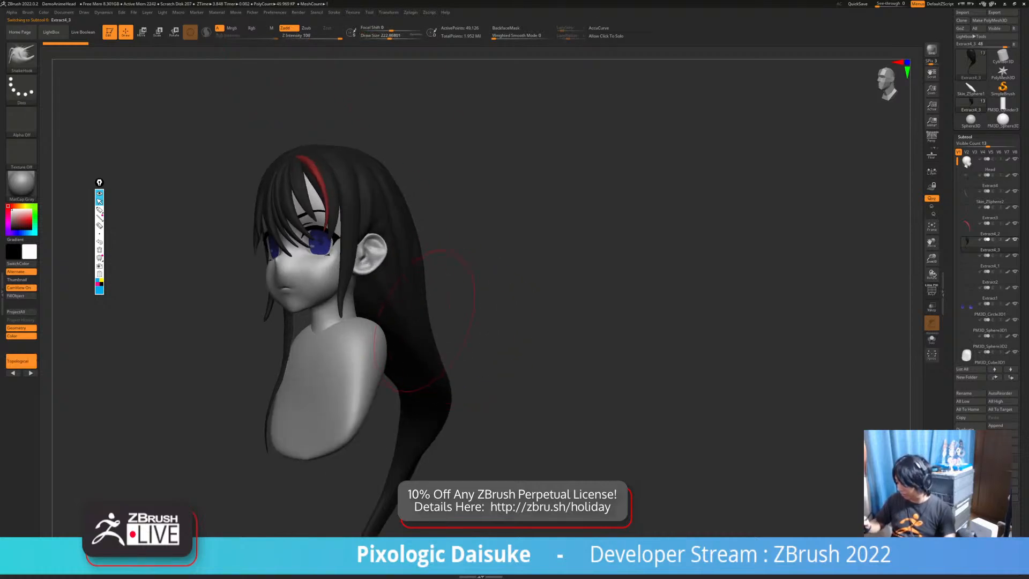
{"action": "right_click_drag", "start_coordinate": [422, 405], "coordinate": [458, 407]}
{"action": "right_click_drag", "start_coordinate": [421, 360], "coordinate": [471, 353], "text": "ctrl"}
{"action": "mouse_move", "coordinate": [579, 343]}
{"action": "right_mouse_down", "text": "ctrl"}
{"action": "mouse_move", "coordinate": [579, 311]}
{"action": "mouse_move", "coordinate": [514, 313]}
{"action": "mouse_move", "coordinate": [582, 311]}
{"action": "mouse_move", "coordinate": [466, 312]}
{"action": "mouse_move", "coordinate": [516, 312]}
{"action": "mouse_move", "coordinate": [516, 336]}
{"action": "mouse_move", "coordinate": [434, 342]}
{"action": "mouse_move", "coordinate": [499, 341]}
{"action": "mouse_move", "coordinate": [490, 342]}
{"action": "mouse_move", "coordinate": [513, 319]}
{"action": "right_mouse_up", "text": "ctrl"}
{"action": "key", "text": "b"}
{"action": "key", "text": "s"}
{"action": "key", "text": "h"}
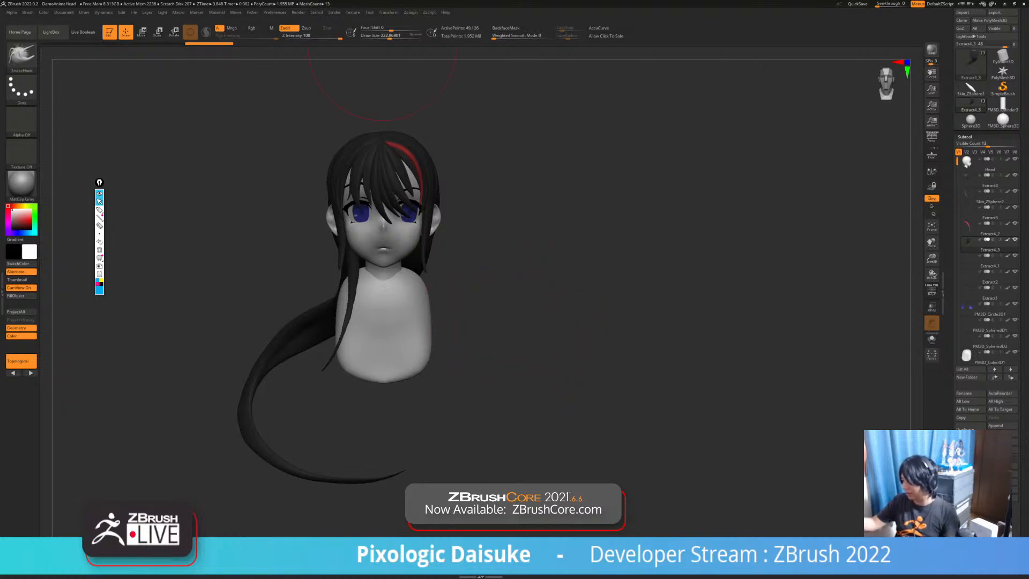
Assign K as the custom hotkey for the forward Axis Rotation command
{"action": "left_click", "coordinate": [389, 11]}
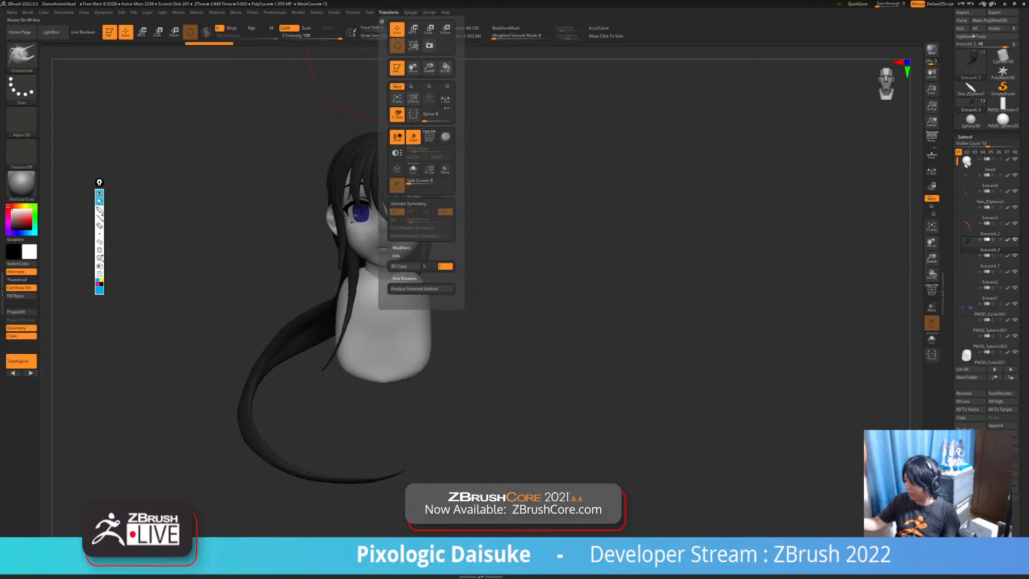
{"action": "left_click", "coordinate": [404, 278]}
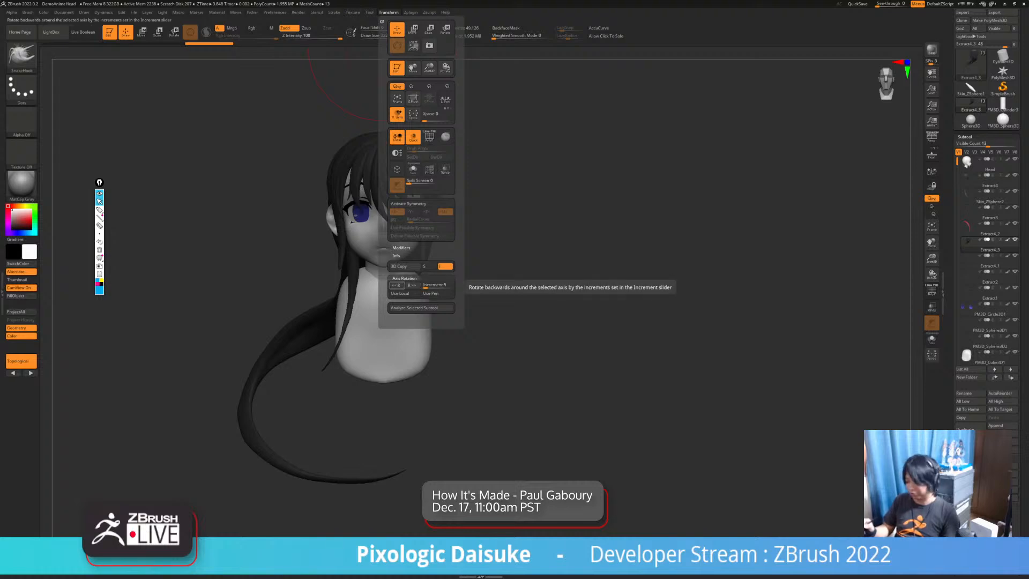
{"action": "left_click", "coordinate": [412, 285], "text": "ctrl+alt"}
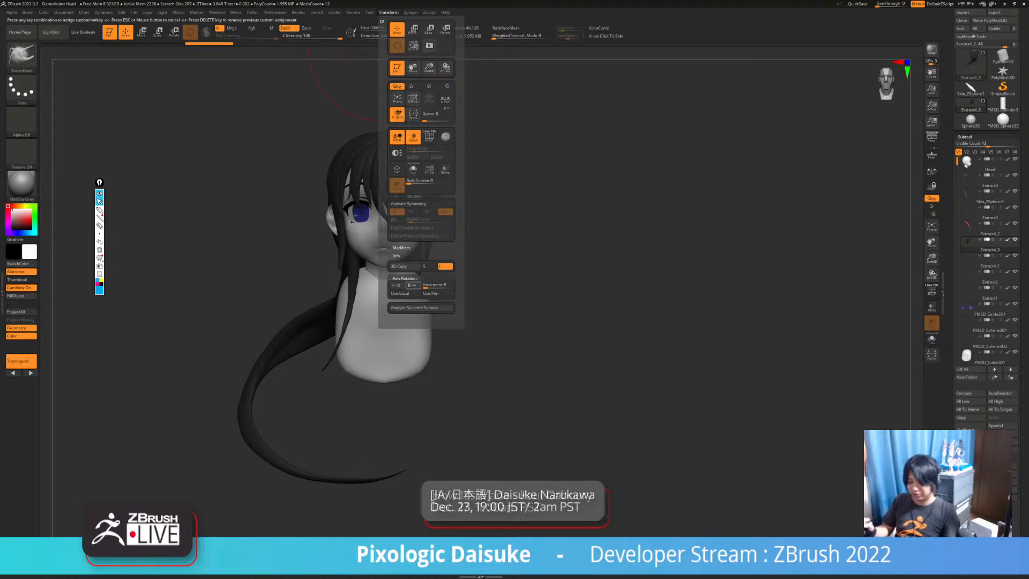
{"action": "key", "text": "k"}
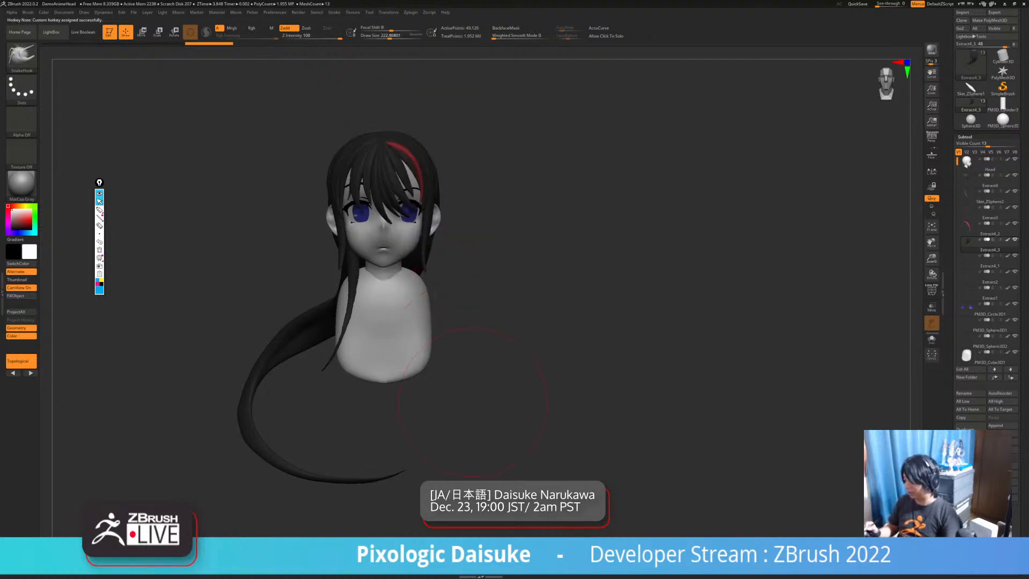
Turn the bust incrementally around its vertical axis with the Axis Rotation hotkey to view it from all sides
{"action": "key", "text": "k"}
{"action": "key", "text": "k"}
{"action": "key", "text": "k"}
{"action": "key", "text": "k"}
{"action": "key", "text": "k"}
{"action": "key", "text": "k"}
{"action": "key", "text": "k"}
{"action": "key", "text": "k"}
{"action": "key", "text": "k"}
{"action": "key", "text": "k"}
{"action": "key", "text": "k"}
{"action": "key", "text": "k"}
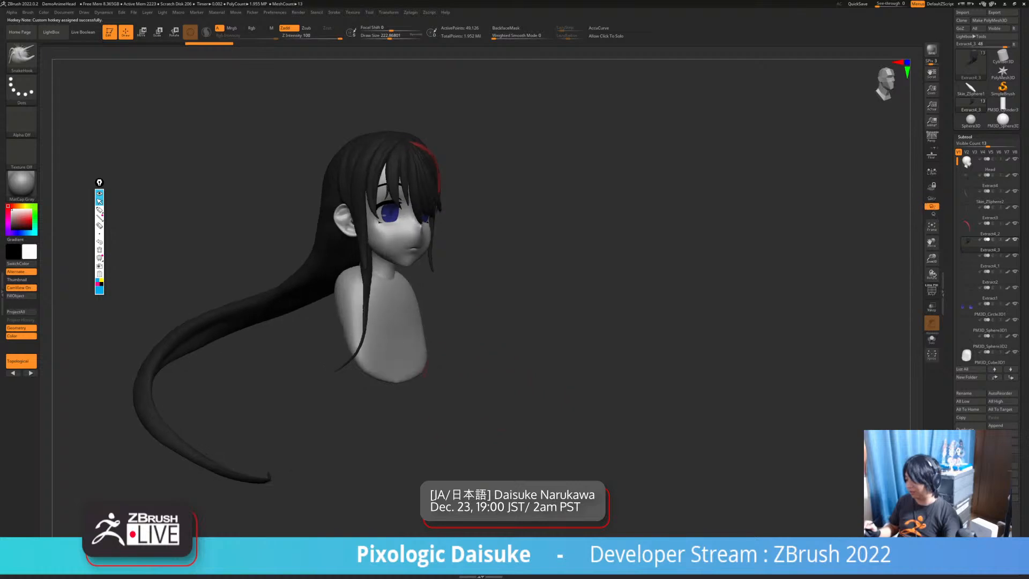
{"action": "key", "text": "k"}
{"action": "key", "text": "k"}
{"action": "key", "text": "k"}
{"action": "key", "text": "k"}
{"action": "key", "text": "k"}
{"action": "key", "text": "k"}
{"action": "key", "text": "k"}
{"action": "key", "text": "k"}
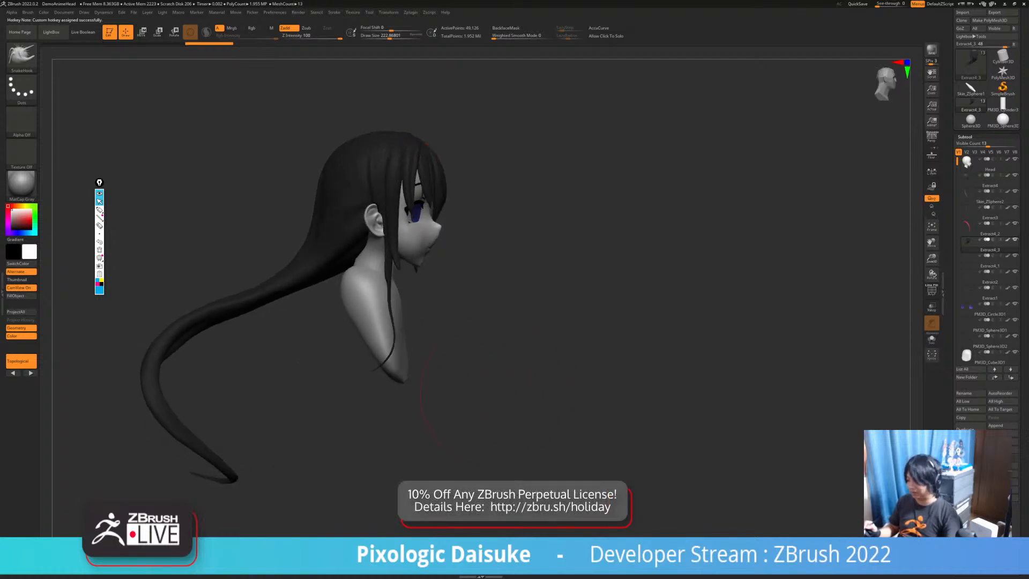
{"action": "key", "text": "k"}
{"action": "key", "text": "k"}
{"action": "key", "text": "k"}
{"action": "key", "text": "k"}
{"action": "key", "text": "k"}
{"action": "key", "text": "k"}
{"action": "key", "text": "k"}
{"action": "key", "text": "k"}
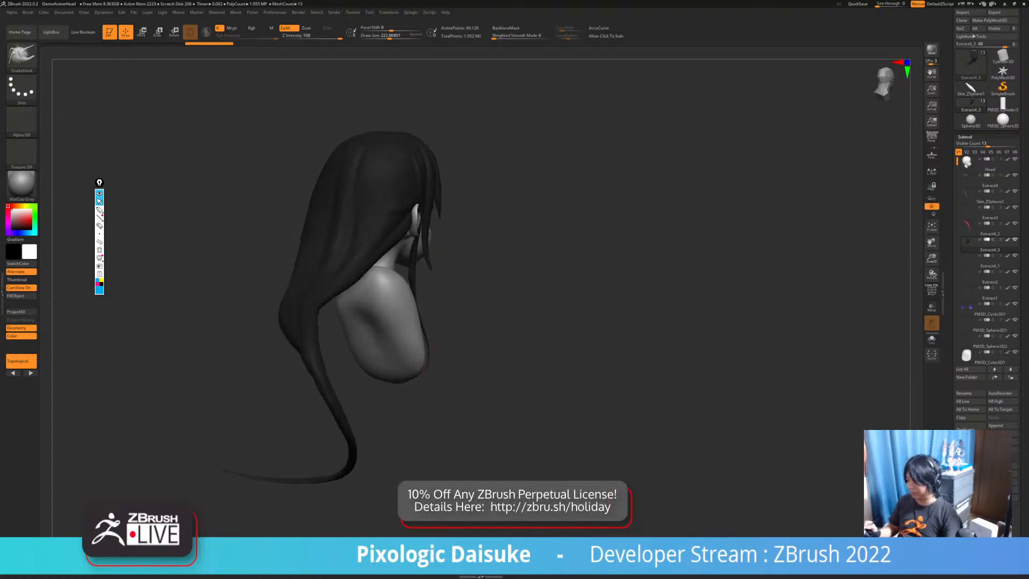
{"action": "key", "text": "k"}
{"action": "key", "text": "k"}
{"action": "key", "text": "k"}
{"action": "key", "text": "k"}
{"action": "key", "text": "k"}
{"action": "key", "text": "k"}
{"action": "key", "text": "k"}
{"action": "key", "text": "k"}
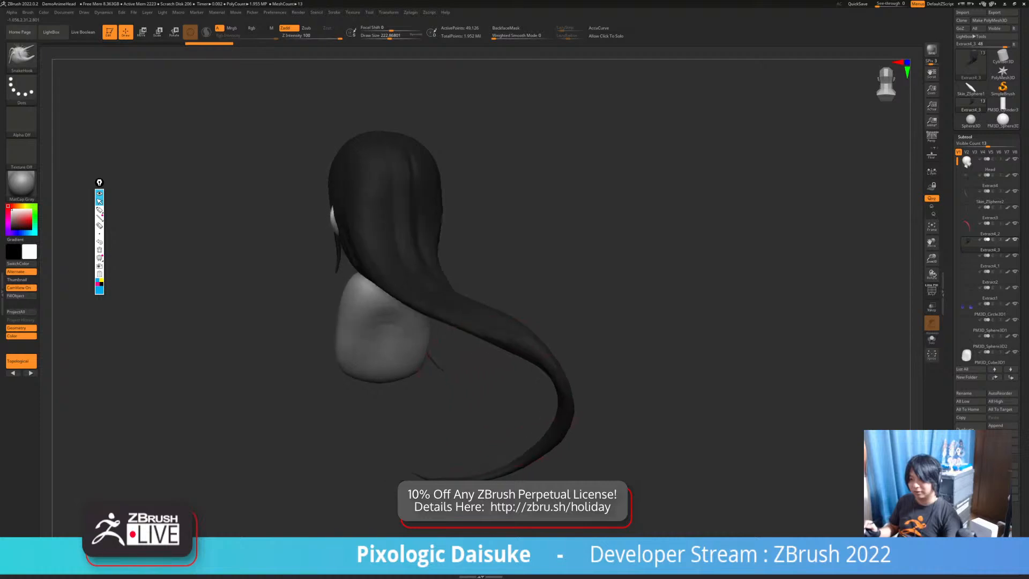
{"action": "key", "text": "k"}
{"action": "key", "text": "k"}
{"action": "key", "text": "k"}
{"action": "key", "text": "k"}
{"action": "key", "text": "k"}
{"action": "key", "text": "k"}
{"action": "key", "text": "k"}
{"action": "key", "text": "k"}
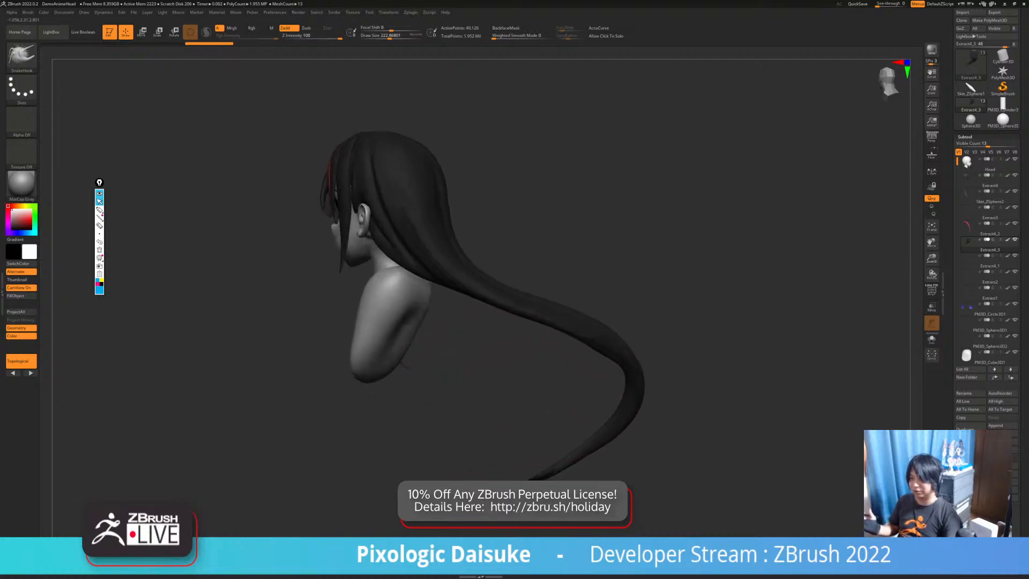
{"action": "key", "text": "k"}
{"action": "key", "text": "k"}
{"action": "key", "text": "k"}
{"action": "key", "text": "k"}
{"action": "key", "text": "k"}
{"action": "key", "text": "k"}
{"action": "key", "text": "k"}
{"action": "key", "text": "k"}
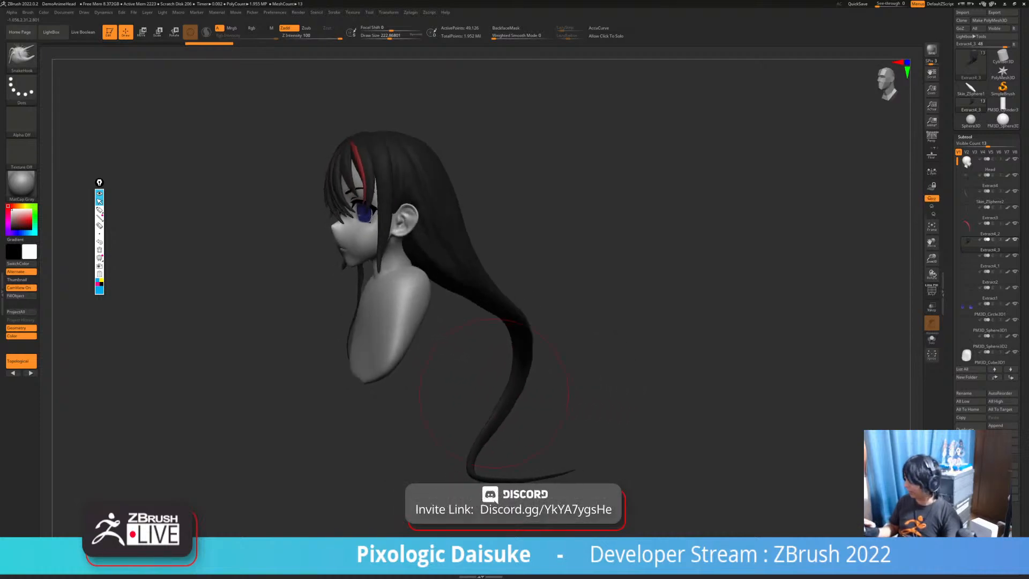
{"action": "key", "text": "k"}
{"action": "key", "text": "k"}
{"action": "key", "text": "k"}
{"action": "key", "text": "k"}
{"action": "key", "text": "k"}
{"action": "key", "text": "k"}
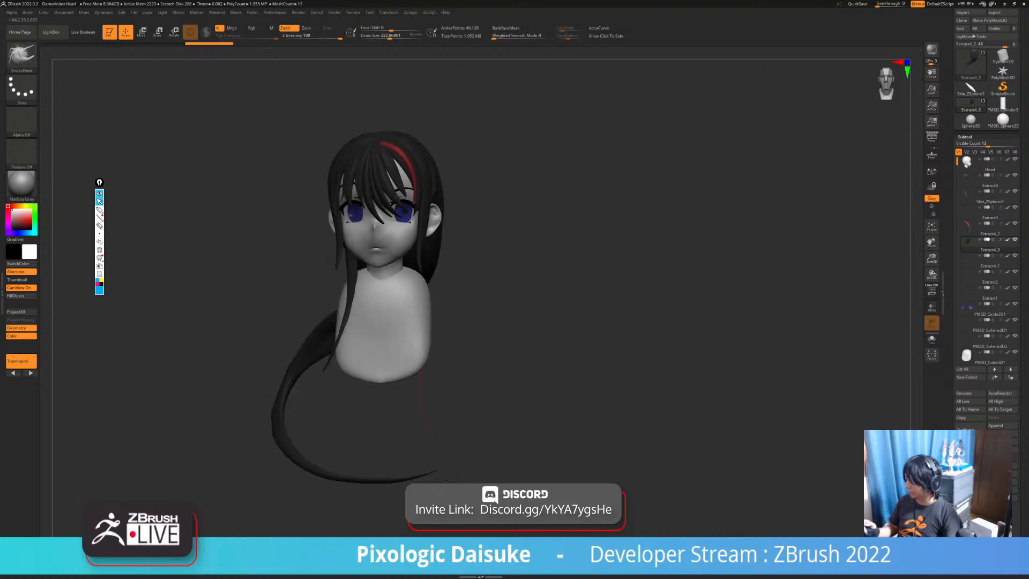
Switch the rotation axis to Z and roll the bust sideways in increments
{"action": "left_click", "coordinate": [389, 11]}
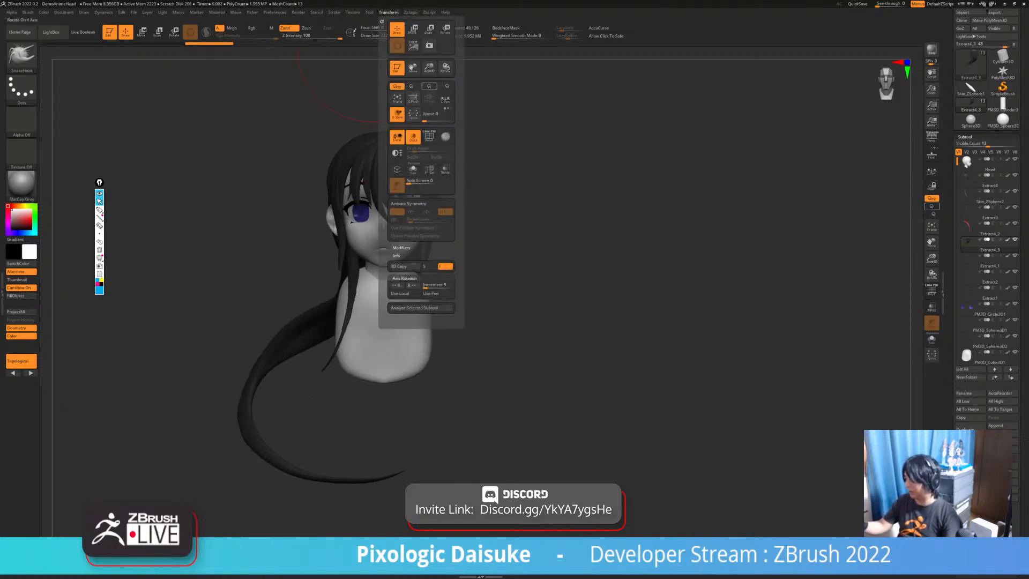
{"action": "left_click", "coordinate": [446, 86]}
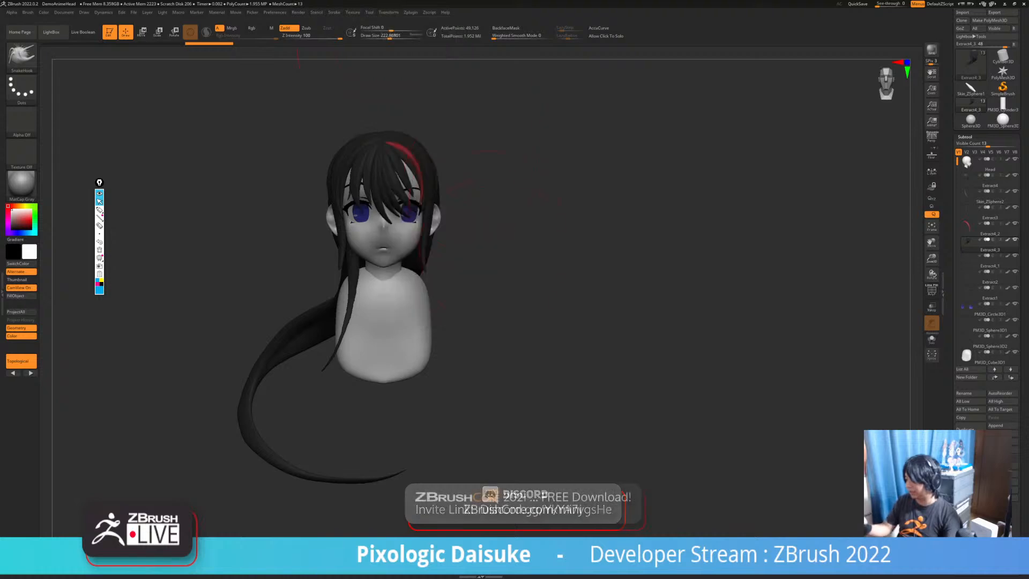
{"action": "key", "text": "k"}
{"action": "key", "text": "k"}
{"action": "key", "text": "k"}
{"action": "key", "text": "k"}
{"action": "key", "text": "k"}
{"action": "key", "text": "k"}
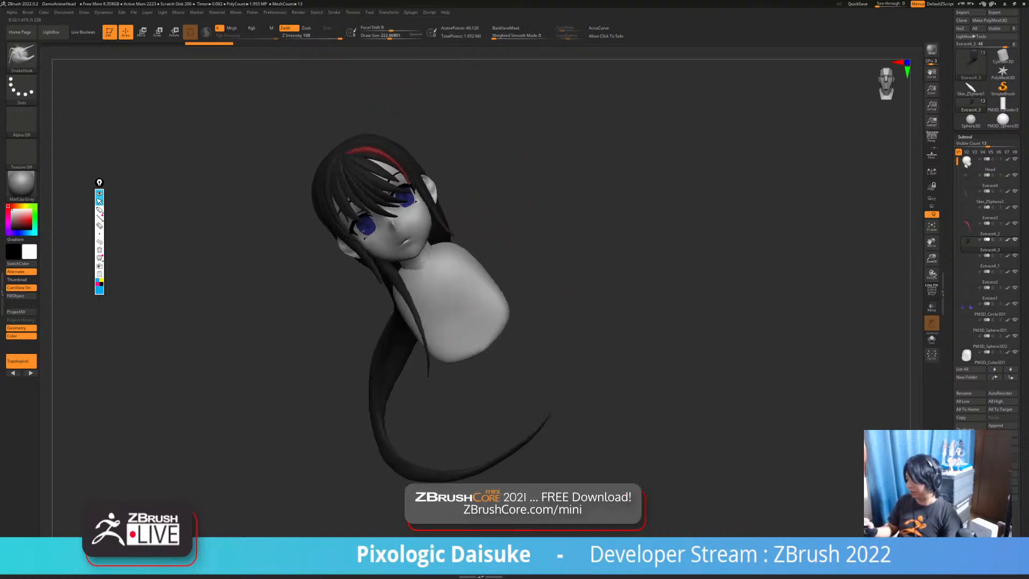
Switch the rotation axis to X and tilt the bust in increments
{"action": "left_click", "coordinate": [388, 12]}
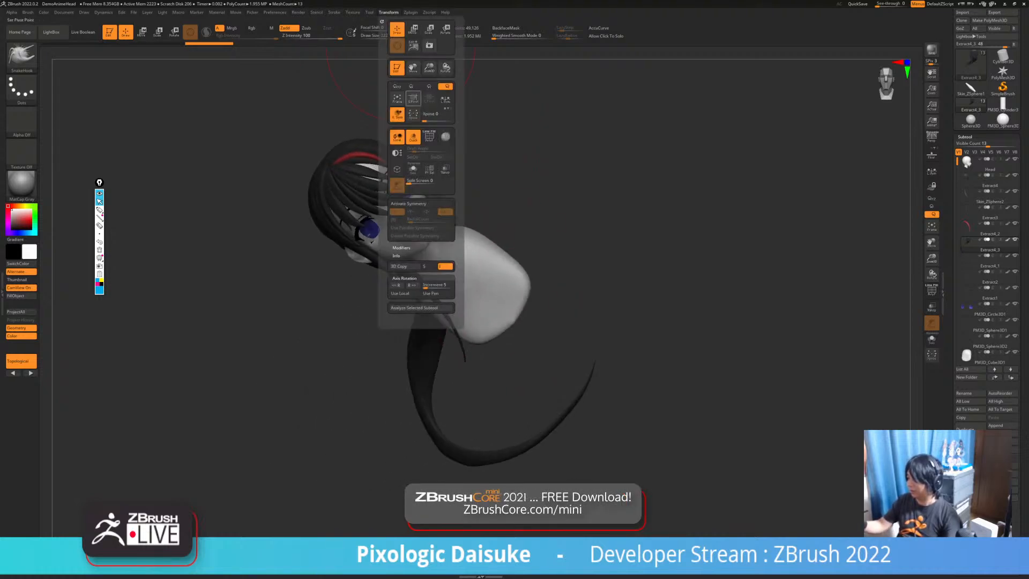
{"action": "key", "text": "k"}
{"action": "key", "text": "k"}
{"action": "key", "text": "k"}
{"action": "key", "text": "k"}
{"action": "key", "text": "k"}
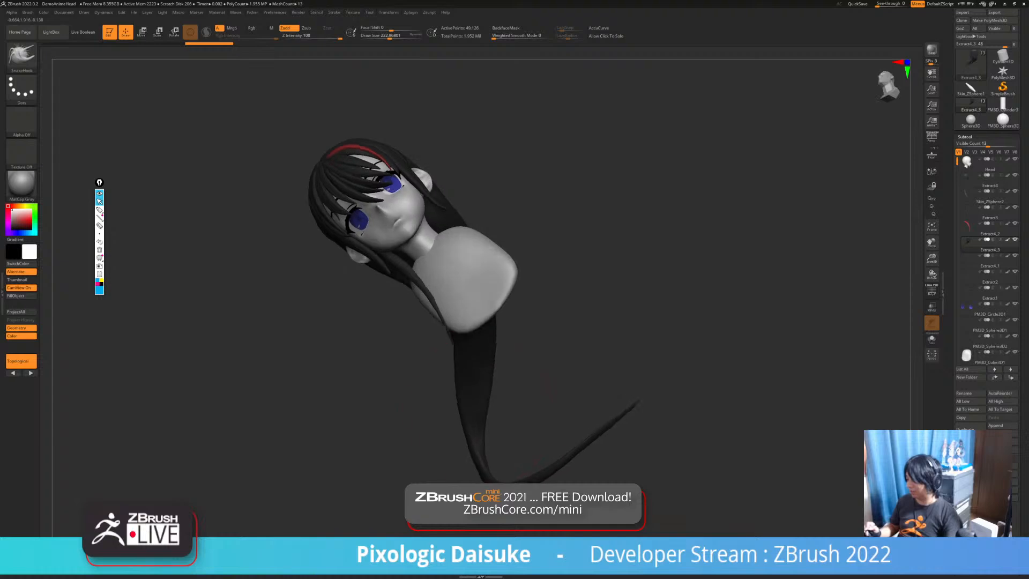
{"action": "key", "text": "k"}
{"action": "key", "text": "k"}
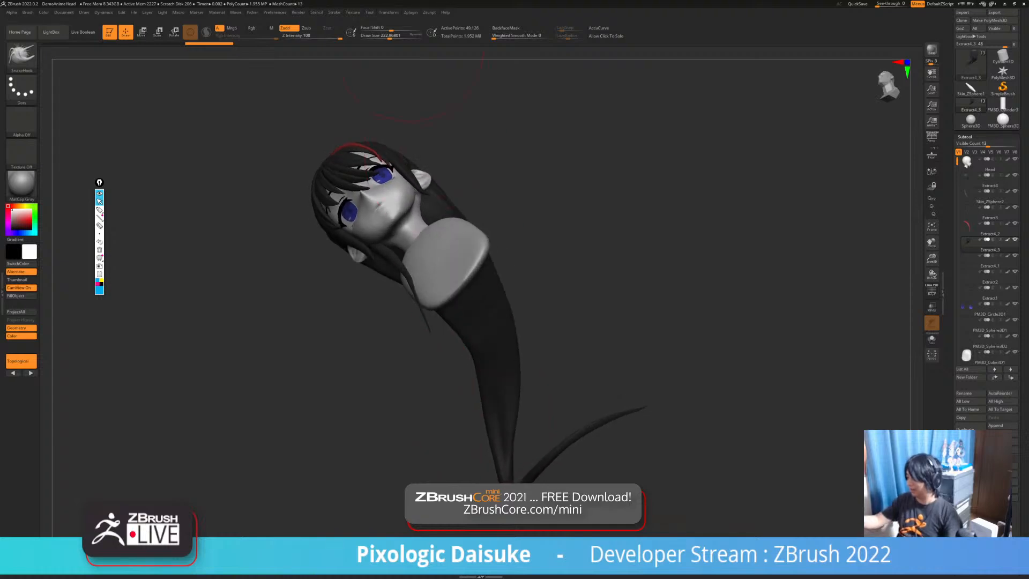
{"action": "mouse_move", "coordinate": [388, 12]}
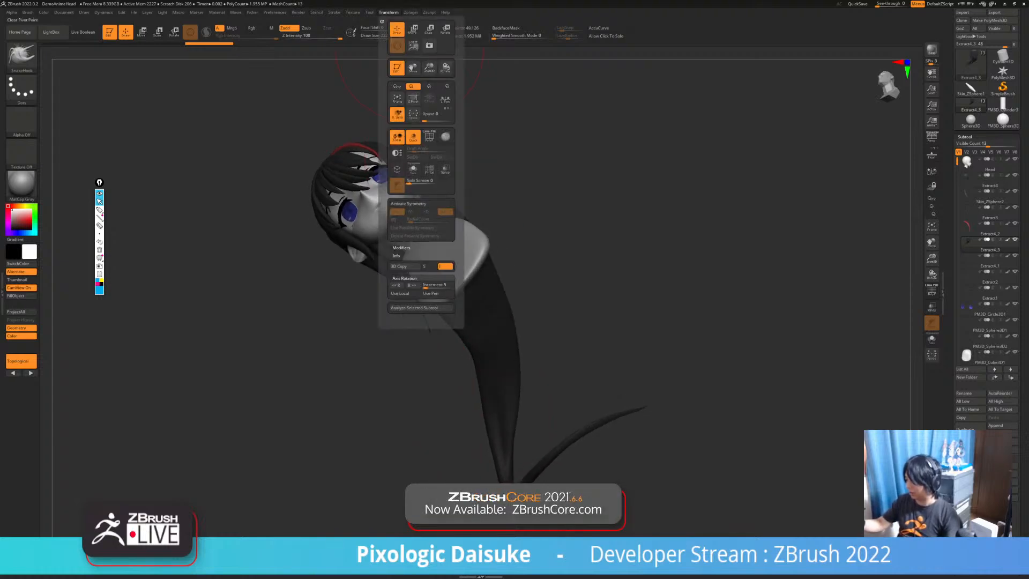
Turn the tilted bust in increments around the Y axis with the Axis Rotation hotkey and return it to an upright front view
{"action": "key", "text": "k"}
{"action": "key", "text": "k"}
{"action": "key", "text": "k"}
{"action": "key", "text": "k"}
{"action": "key", "text": "k"}
{"action": "key", "text": "k"}
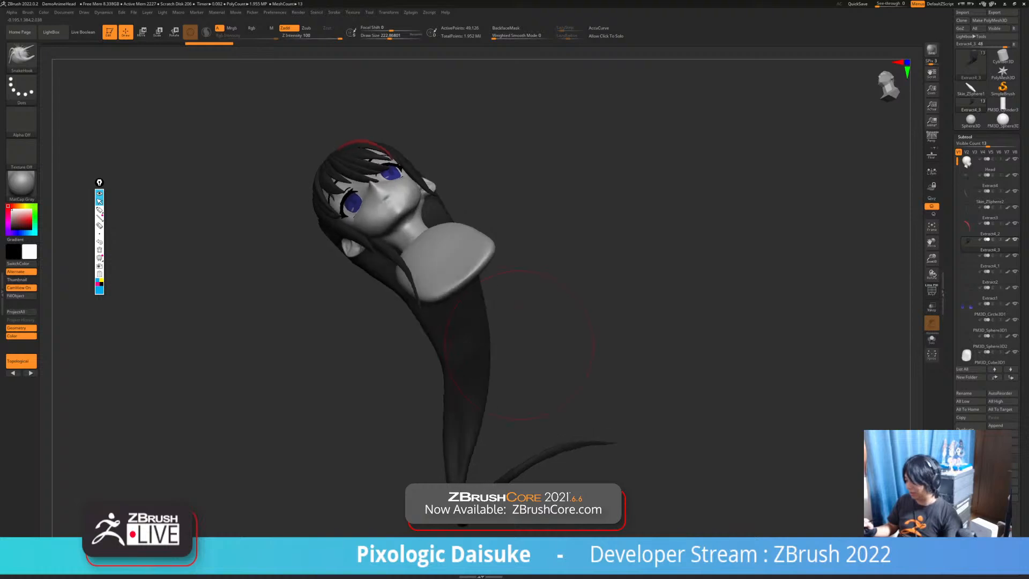
{"action": "mouse_move", "coordinate": [541, 343]}
{"action": "left_mouse_down"}
{"action": "mouse_move", "coordinate": [598, 375]}
{"action": "mouse_move", "coordinate": [513, 373]}
{"action": "left_mouse_up"}
{"action": "left_click_drag", "start_coordinate": [563, 341], "coordinate": [607, 335], "text": "alt"}
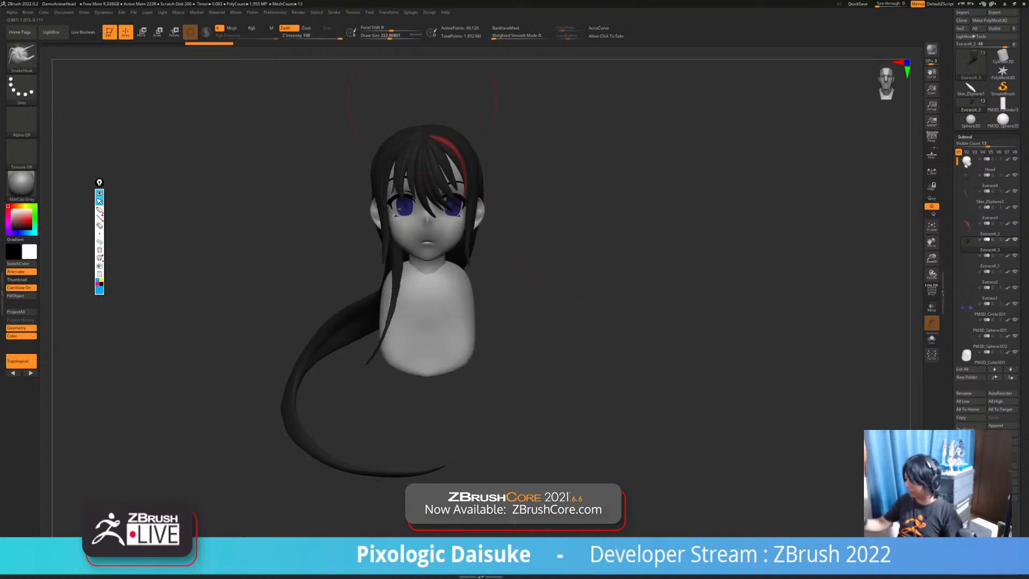
Restore free XYZ rotation and orbit the bust to a closer three-quarter view
{"action": "mouse_move", "coordinate": [390, 12]}
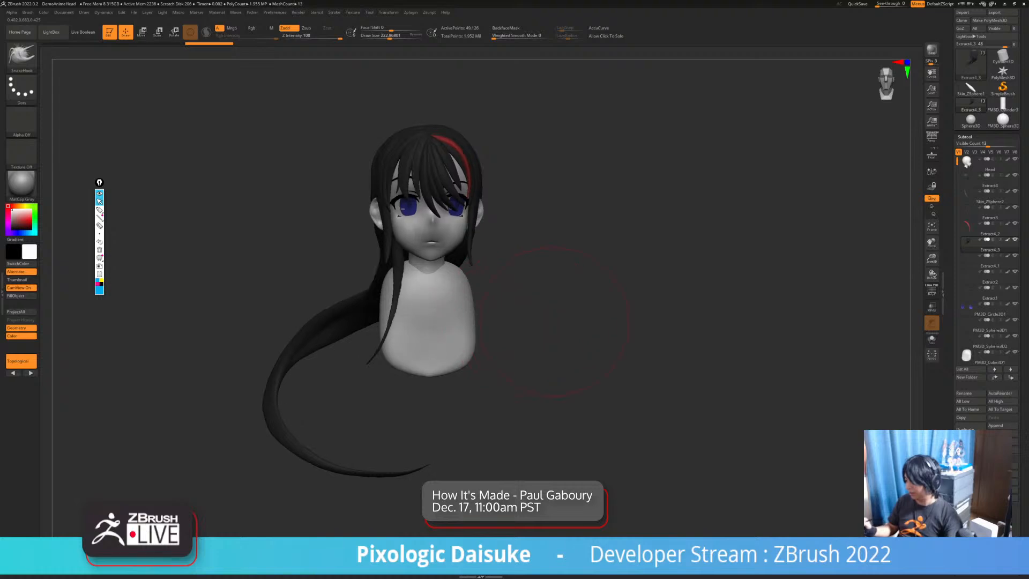
{"action": "mouse_move", "coordinate": [583, 320]}
{"action": "left_mouse_down"}
{"action": "mouse_move", "coordinate": [412, 332]}
{"action": "mouse_move", "coordinate": [678, 323]}
{"action": "mouse_move", "coordinate": [446, 329]}
{"action": "mouse_move", "coordinate": [625, 325]}
{"action": "mouse_move", "coordinate": [475, 337]}
{"action": "mouse_move", "coordinate": [702, 339]}
{"action": "mouse_move", "coordinate": [495, 349]}
{"action": "mouse_move", "coordinate": [758, 360]}
{"action": "mouse_move", "coordinate": [506, 373]}
{"action": "mouse_move", "coordinate": [666, 370]}
{"action": "mouse_move", "coordinate": [554, 383]}
{"action": "mouse_move", "coordinate": [591, 378]}
{"action": "mouse_move", "coordinate": [447, 382]}
{"action": "mouse_move", "coordinate": [530, 384]}
{"action": "mouse_move", "coordinate": [485, 398]}
{"action": "mouse_move", "coordinate": [534, 403]}
{"action": "mouse_move", "coordinate": [540, 392]}
{"action": "mouse_move", "coordinate": [412, 395]}
{"action": "mouse_move", "coordinate": [502, 394]}
{"action": "left_mouse_up"}
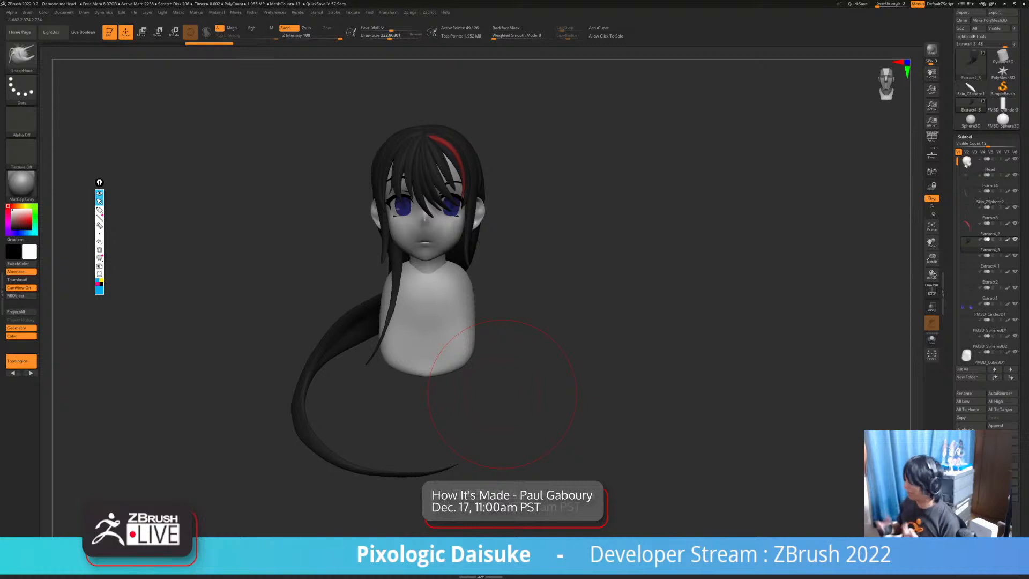
{"action": "left_click_drag", "start_coordinate": [528, 354], "coordinate": [572, 420]}
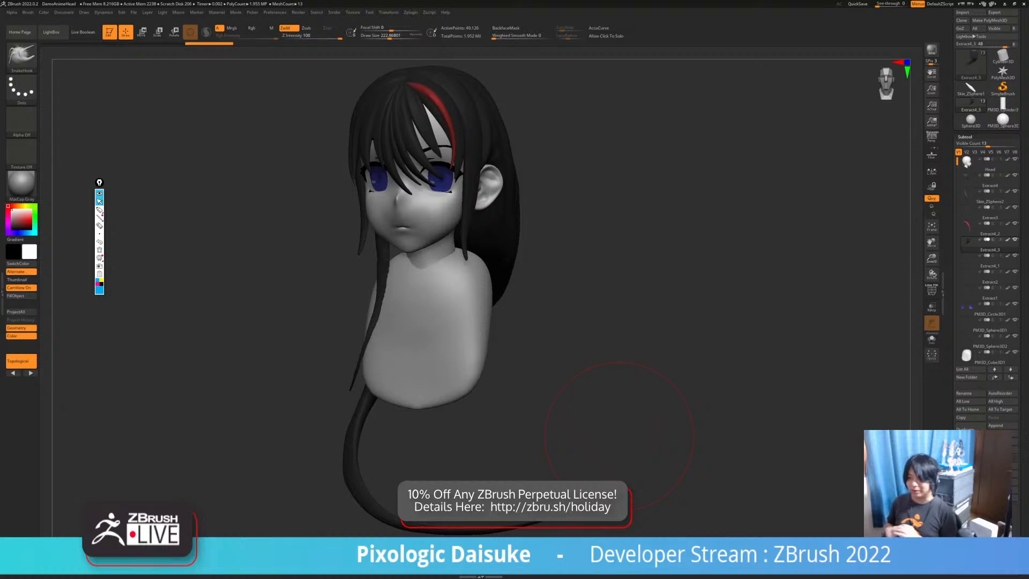
{"action": "mouse_move", "coordinate": [598, 429]}
{"action": "right_mouse_down", "text": "ctrl"}
{"action": "mouse_move", "coordinate": [615, 411]}
{"action": "mouse_move", "coordinate": [625, 426]}
{"action": "right_mouse_up", "text": "ctrl"}
{"action": "left_click_drag", "start_coordinate": [624, 413], "coordinate": [621, 414]}
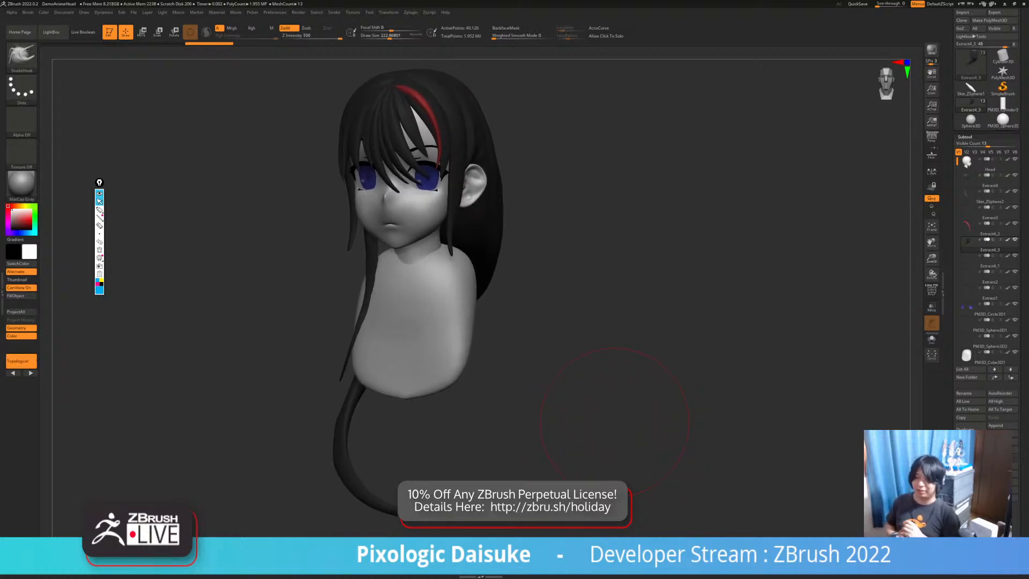